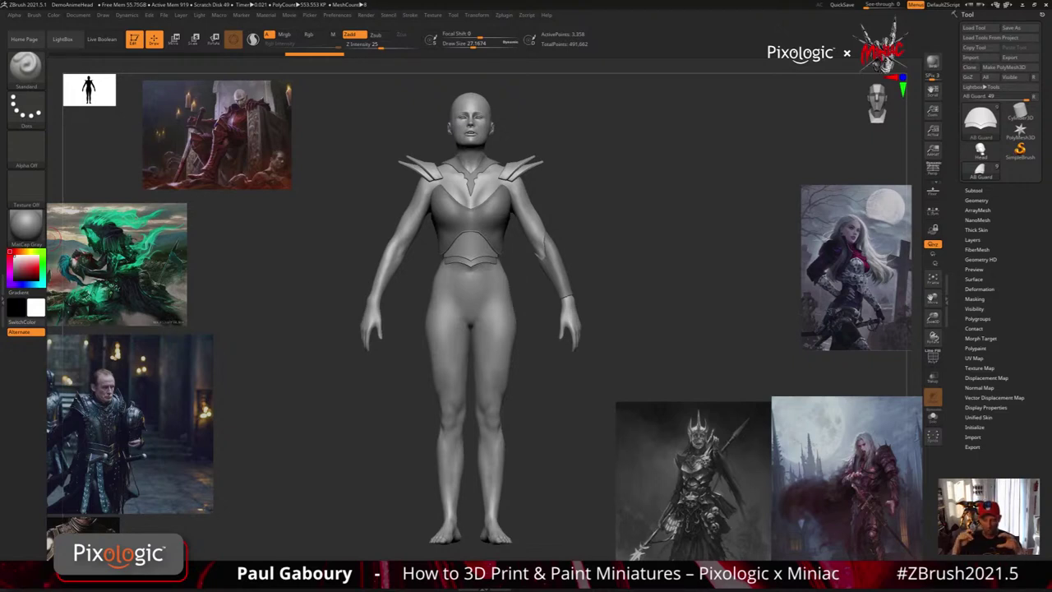
pyautogui.moveTo(686, 322); pyautogui.dragTo(667, 324)
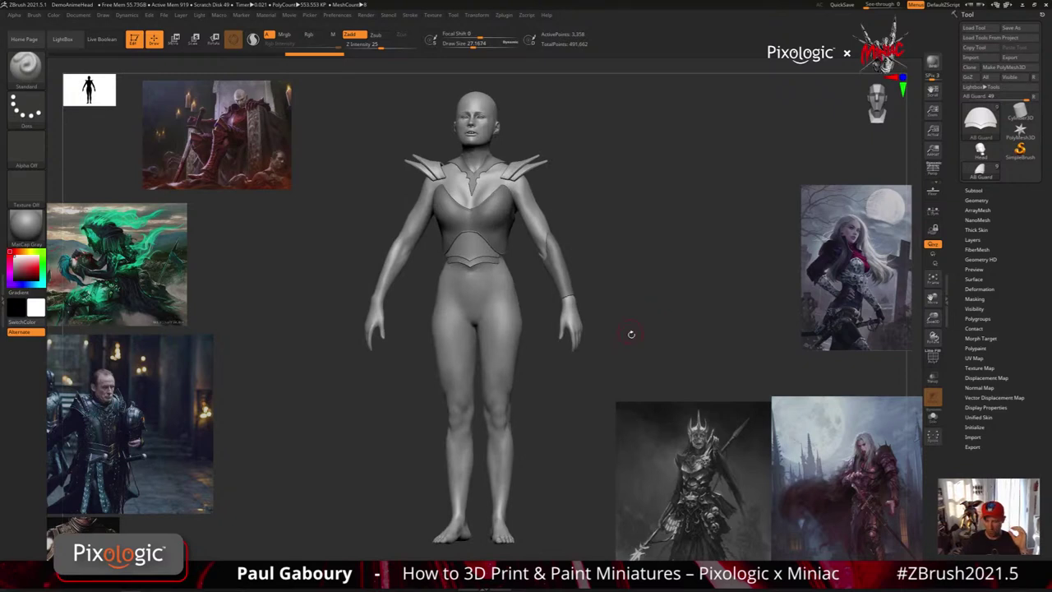
pyautogui.moveTo(631, 333); pyautogui.dragTo(629, 348)
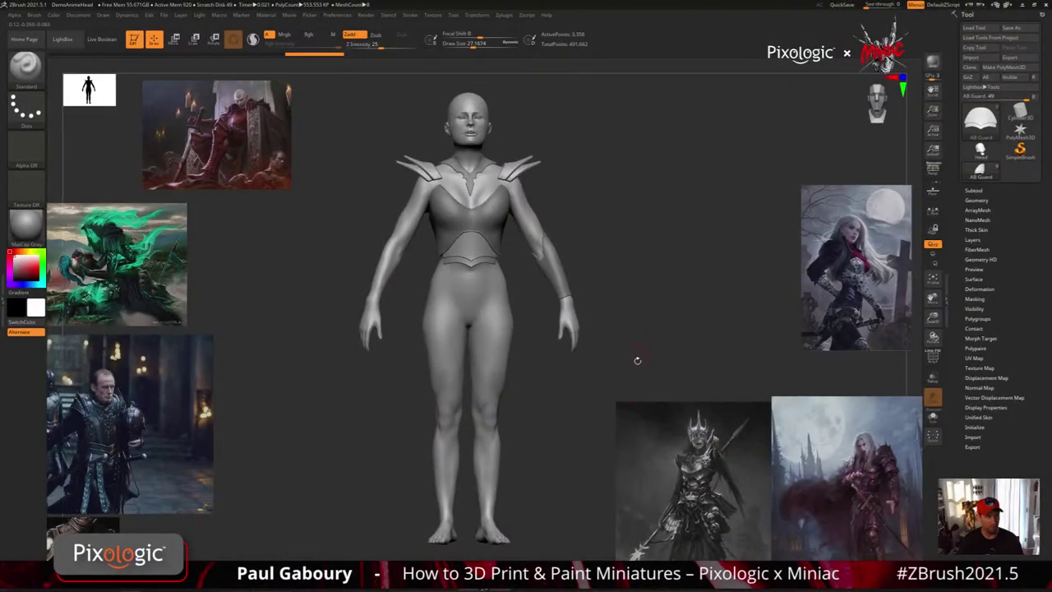
pyautogui.keyDown('alt'); pyautogui.moveTo(559, 423); pyautogui.dragTo(537, 417); pyautogui.keyUp('alt')
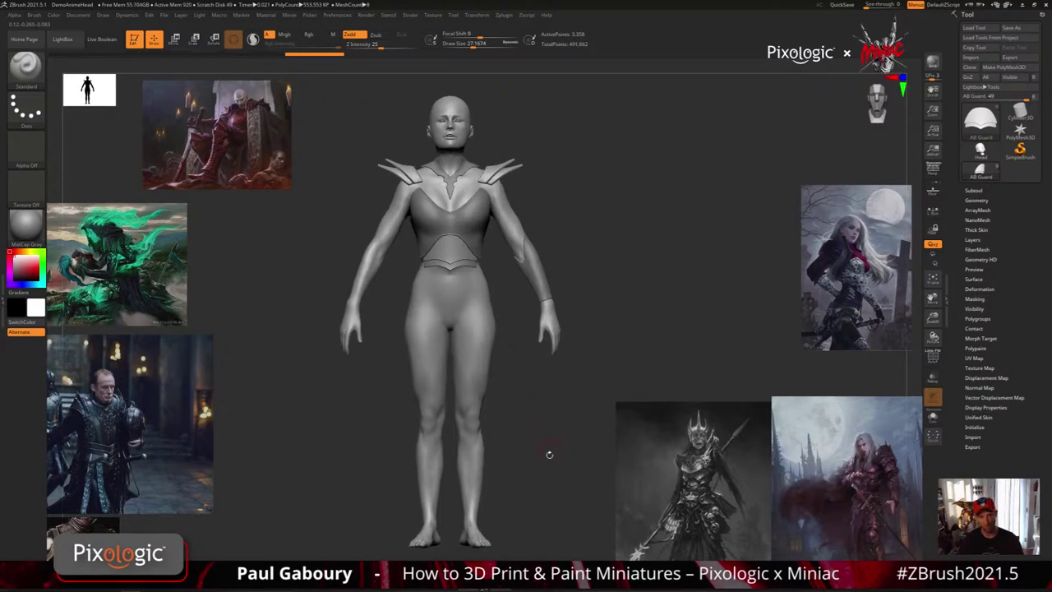
pyautogui.moveTo(550, 454); pyautogui.dragTo(559, 433)
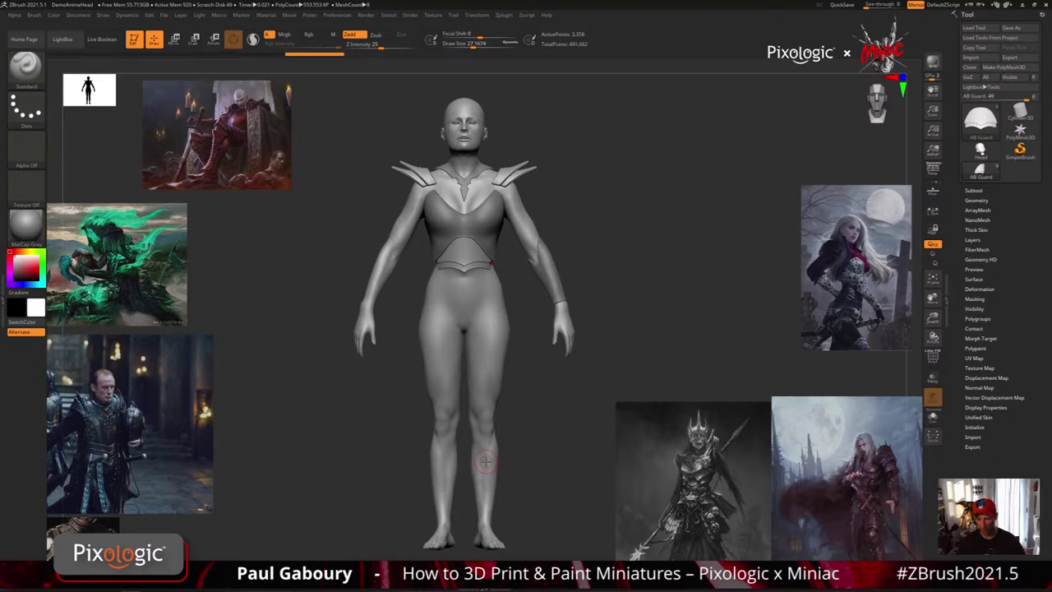
# Reduce the Draw Size to about 11 and enlarge the silhouette thumbnail while viewing the torso armor in profile.
pyautogui.keyDown('ctrl'); pyautogui.moveTo(486, 462); pyautogui.dragTo(524, 287, button='right'); pyautogui.keyUp('ctrl')
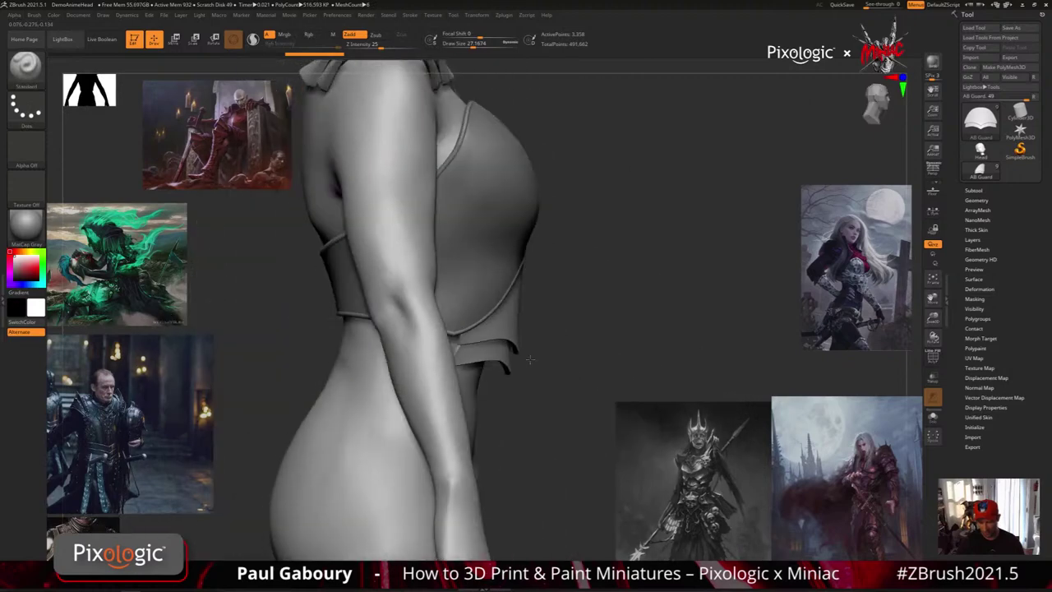
pyautogui.press('s')
pyautogui.moveTo(543, 395); pyautogui.dragTo(535, 396)
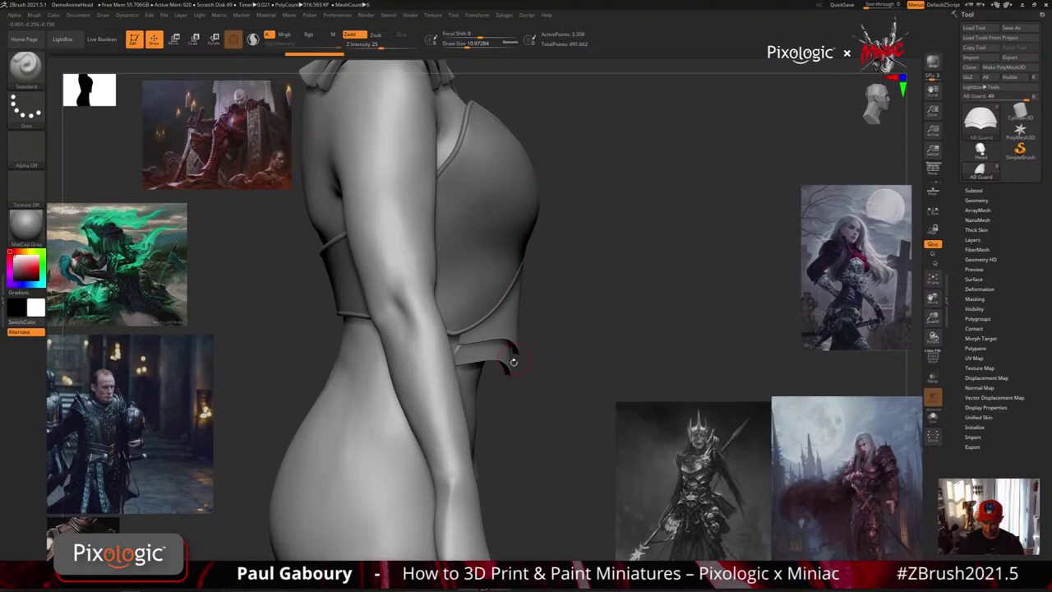
pyautogui.keyDown('ctrl'); pyautogui.moveTo(513, 362); pyautogui.dragTo(490, 321, button='right'); pyautogui.keyUp('ctrl')
pyautogui.moveTo(103, 97); pyautogui.dragTo(175, 150)
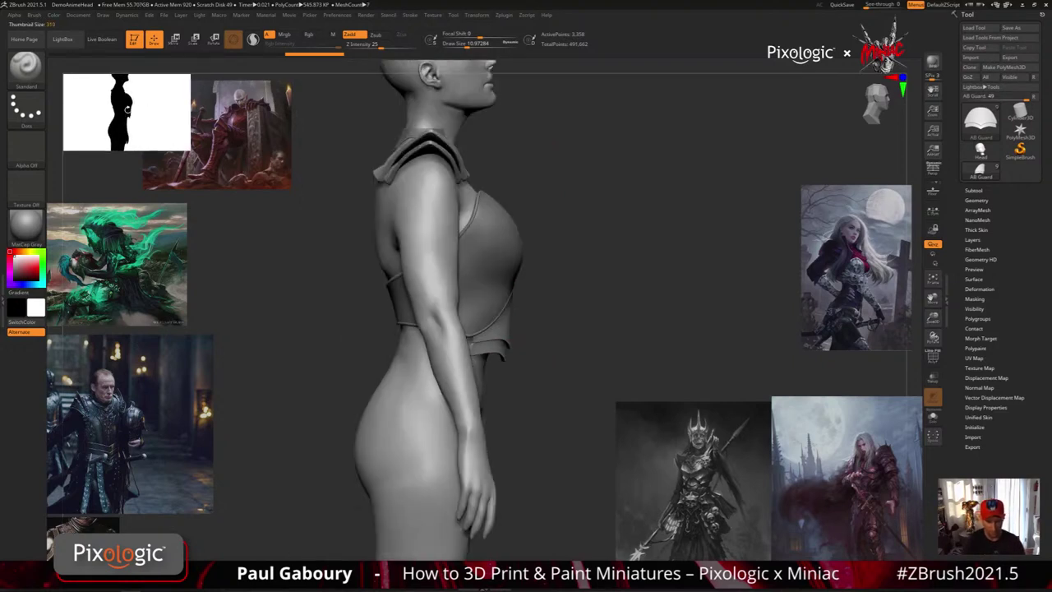
# Bring up the transform gizmo on the abdominal guard and apply the Bend Curve deformer to it.
pyautogui.keyDown('alt'); pyautogui.moveTo(555, 346); pyautogui.dragTo(387, 336); pyautogui.keyUp('alt')
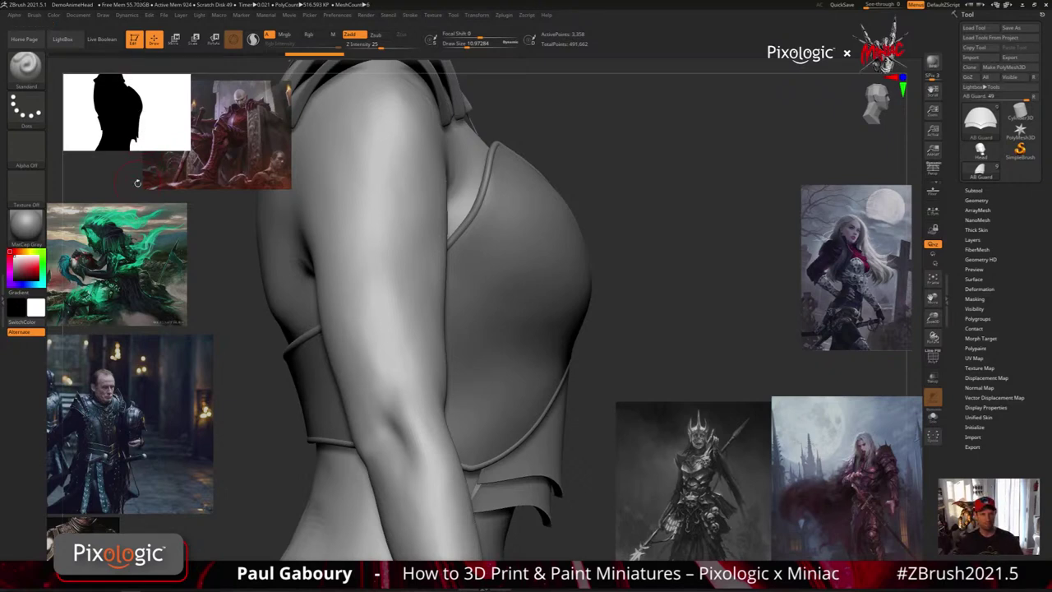
pyautogui.moveTo(625, 391); pyautogui.dragTo(579, 395)
pyautogui.hotkey('shift', 'f')
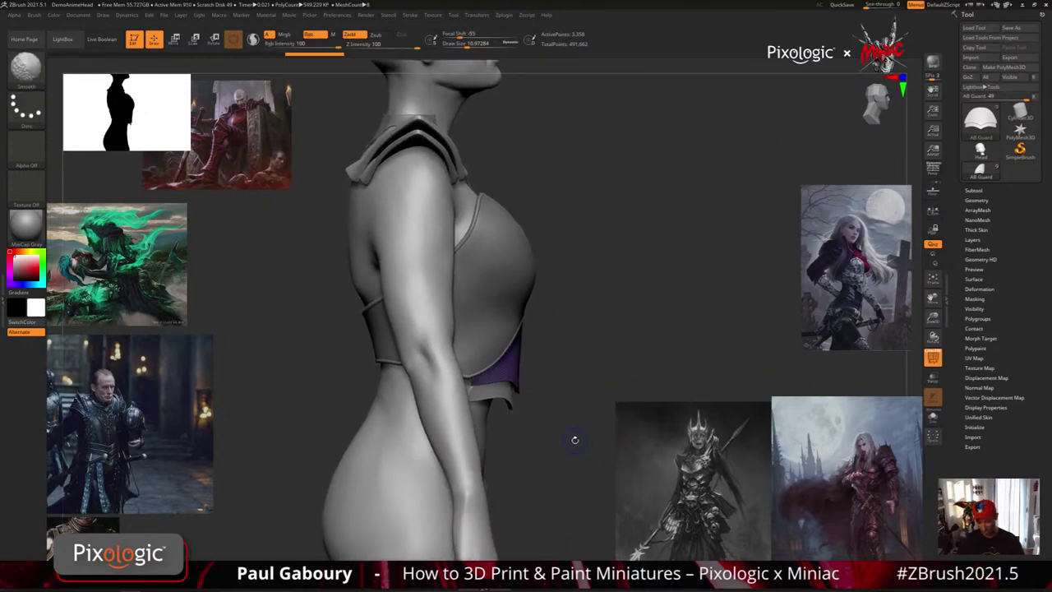
pyautogui.hotkey('shift', 'f')
pyautogui.press('w')
pyautogui.keyDown('shift'); pyautogui.moveTo(575, 440); pyautogui.dragTo(553, 448); pyautogui.keyUp('shift')
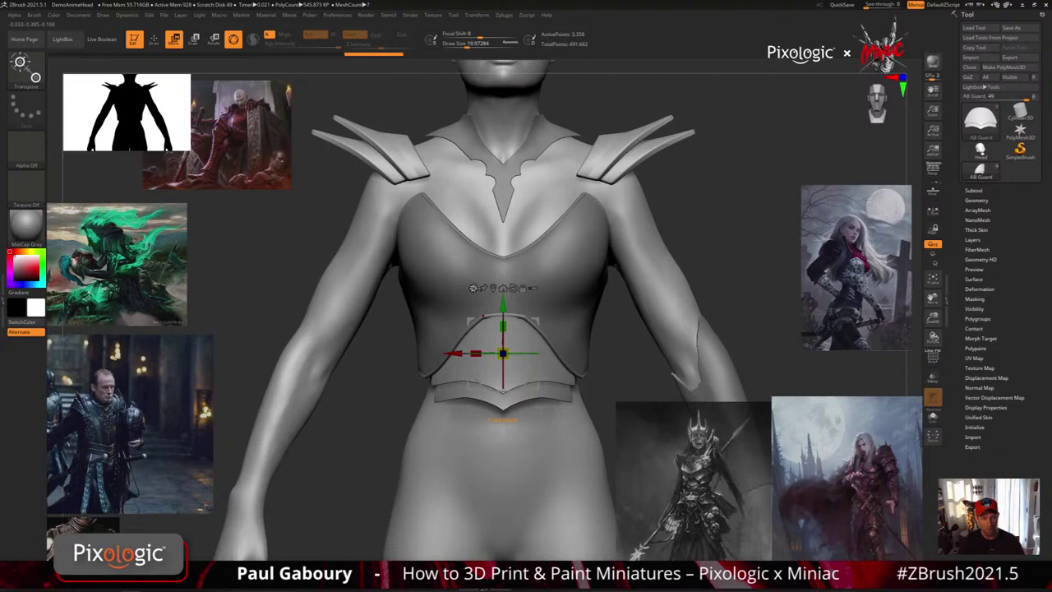
pyautogui.click(473, 287)
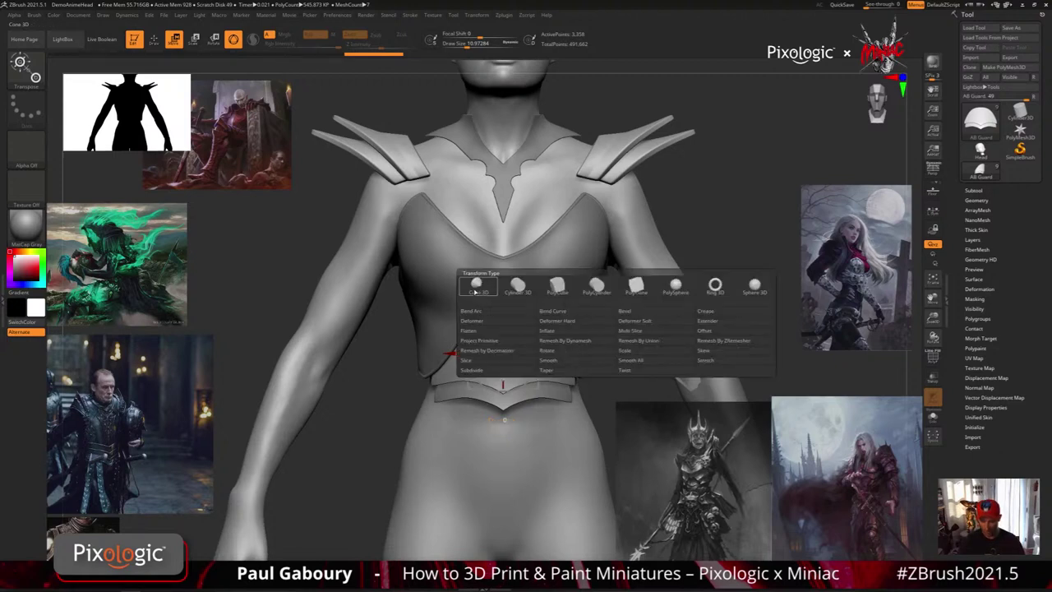
pyautogui.click(566, 312)
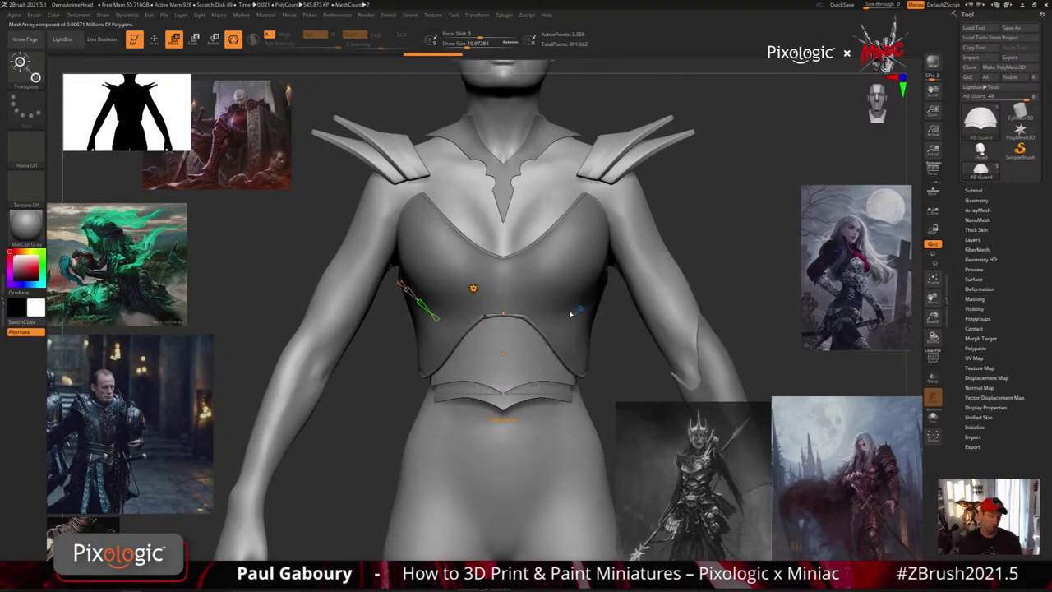
# Open the ArrayMesh settings of the abdominal guard.
pyautogui.moveTo(595, 367); pyautogui.dragTo(664, 351)
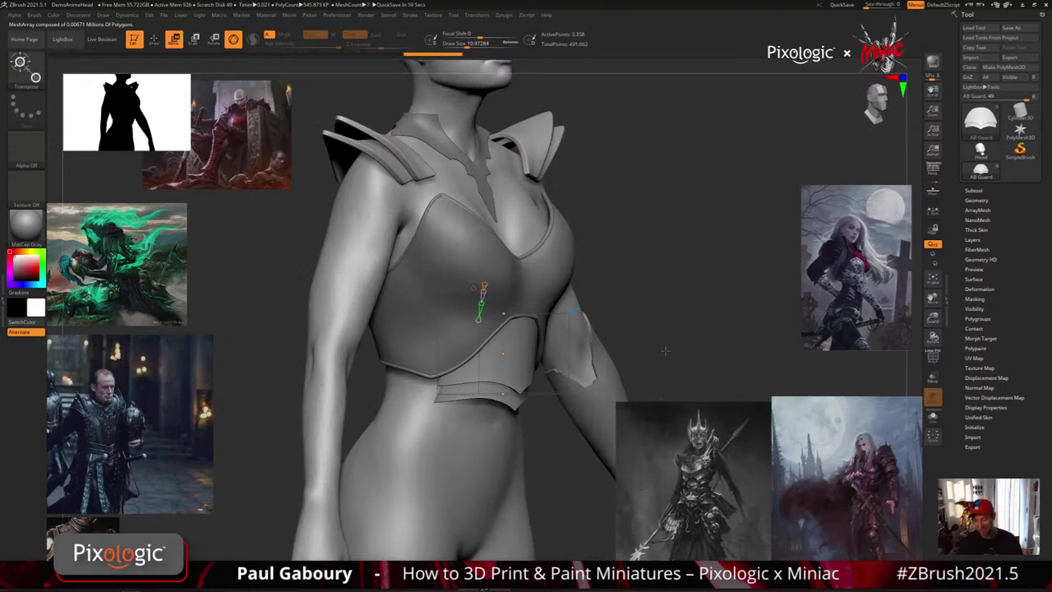
pyautogui.moveTo(665, 351); pyautogui.dragTo(607, 364)
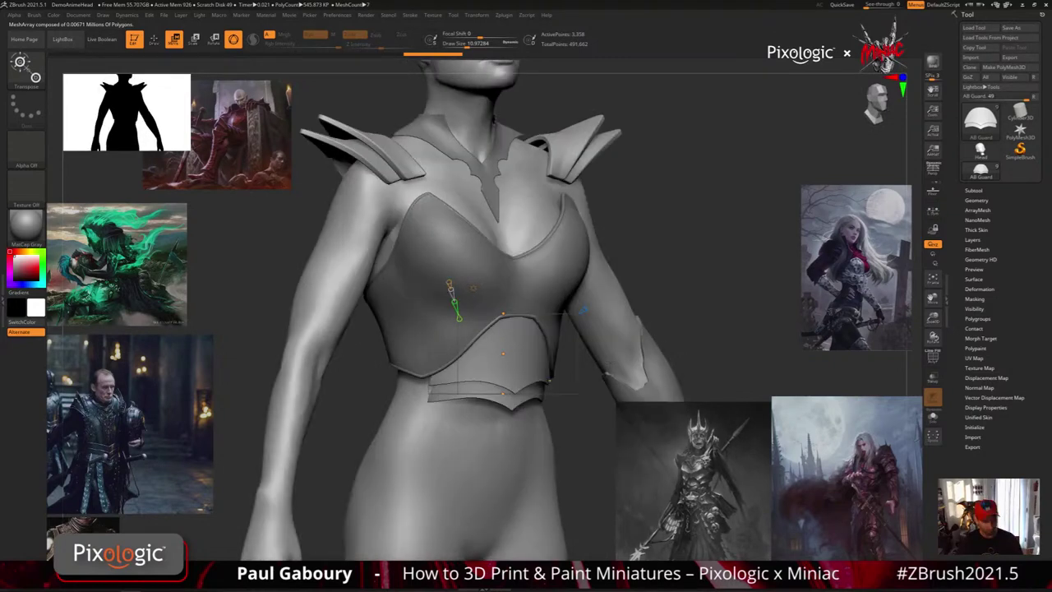
pyautogui.keyDown('ctrl'); pyautogui.moveTo(609, 365); pyautogui.dragTo(510, 487, button='right'); pyautogui.keyUp('ctrl')
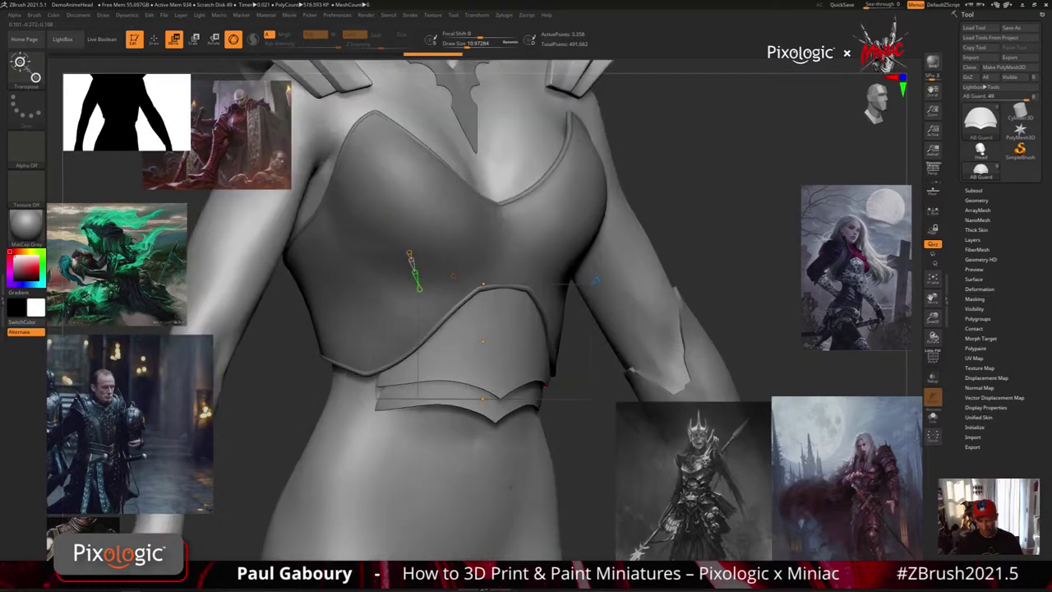
pyautogui.keyDown('shift'); pyautogui.moveTo(631, 370); pyautogui.dragTo(577, 429); pyautogui.keyUp('shift')
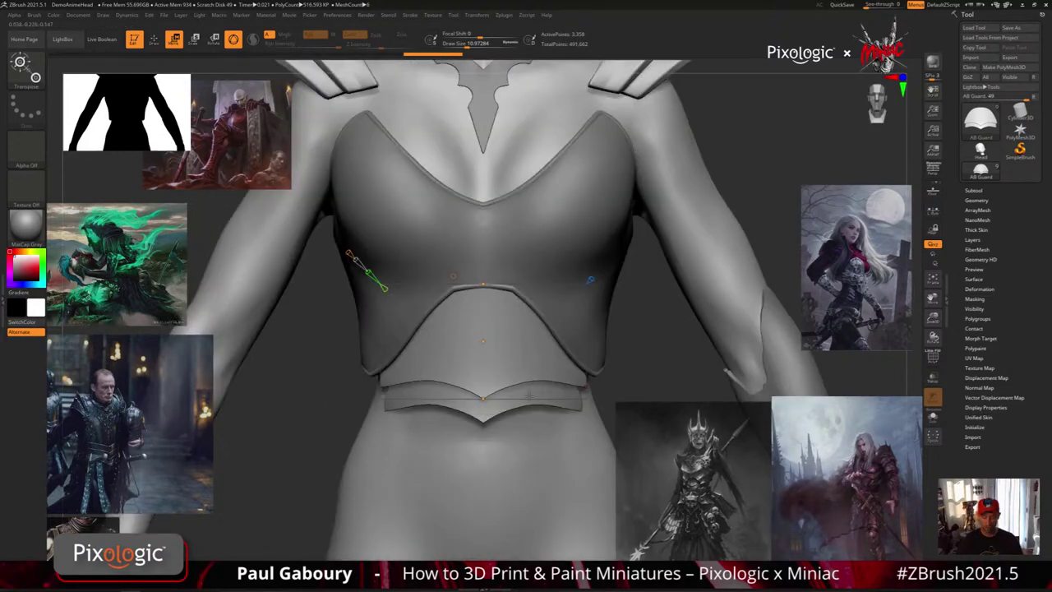
pyautogui.keyDown('ctrl'); pyautogui.moveTo(530, 396); pyautogui.dragTo(604, 419, button='right'); pyautogui.keyUp('ctrl')
pyautogui.hotkey('shift', 'f')
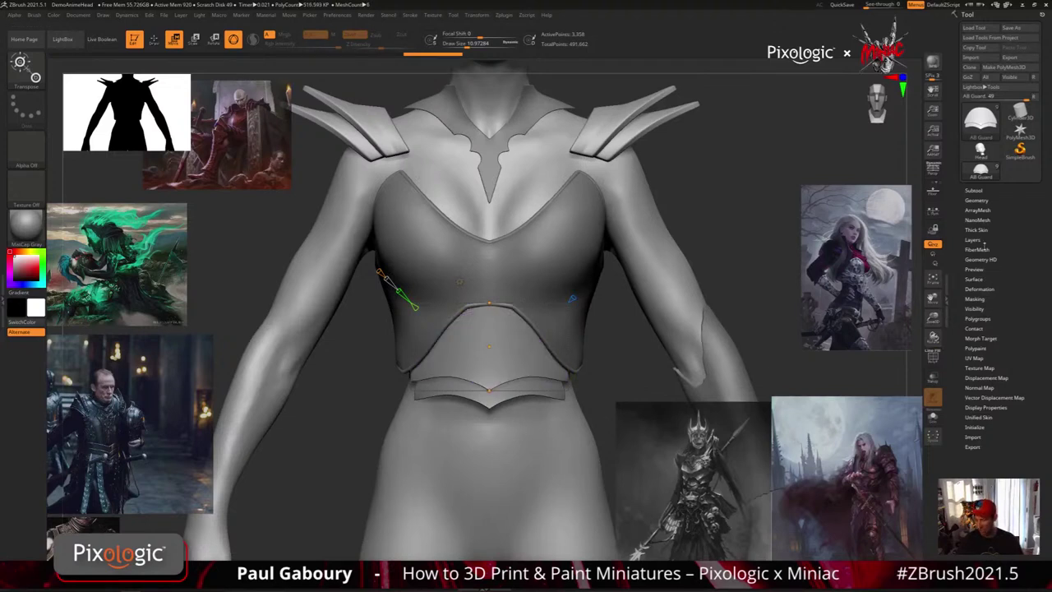
pyautogui.click(981, 211)
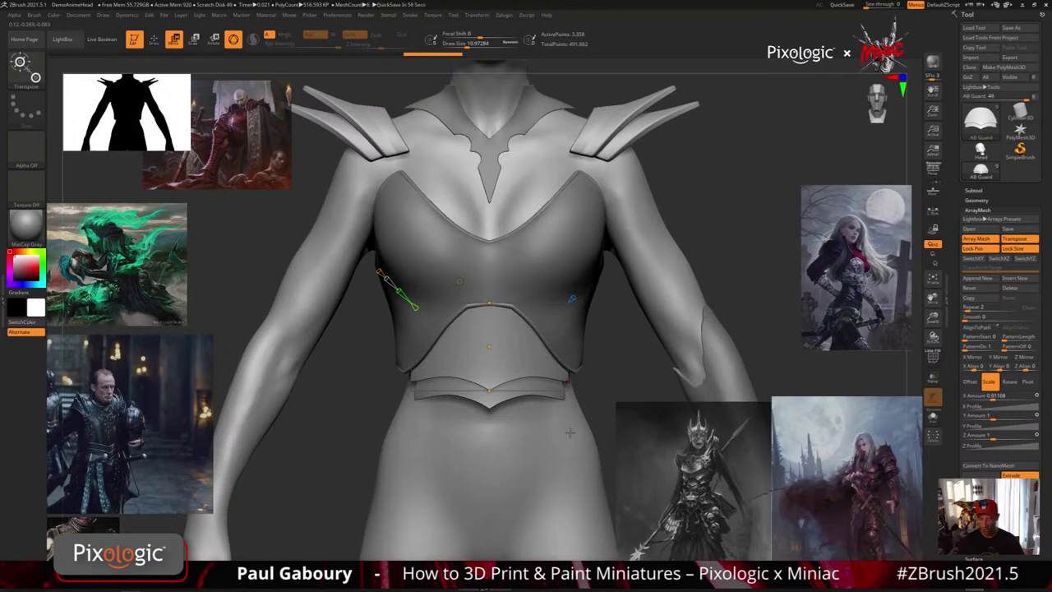
pyautogui.moveTo(569, 433); pyautogui.dragTo(605, 380)
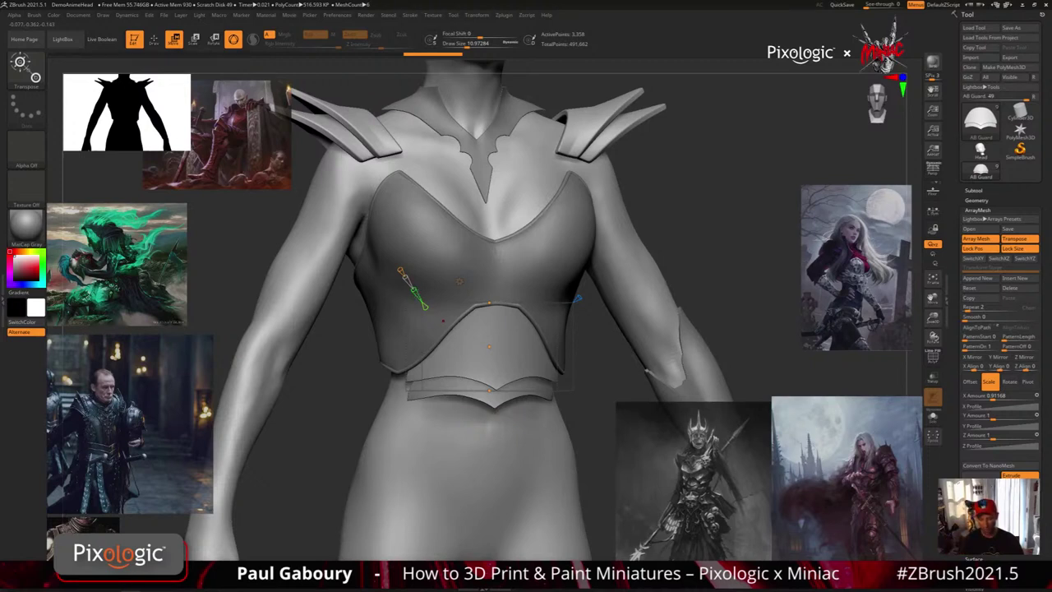
# Try out the Bend Curve's axis and resolution controls, returning to three control points along the vertical axis.
pyautogui.click(419, 298)
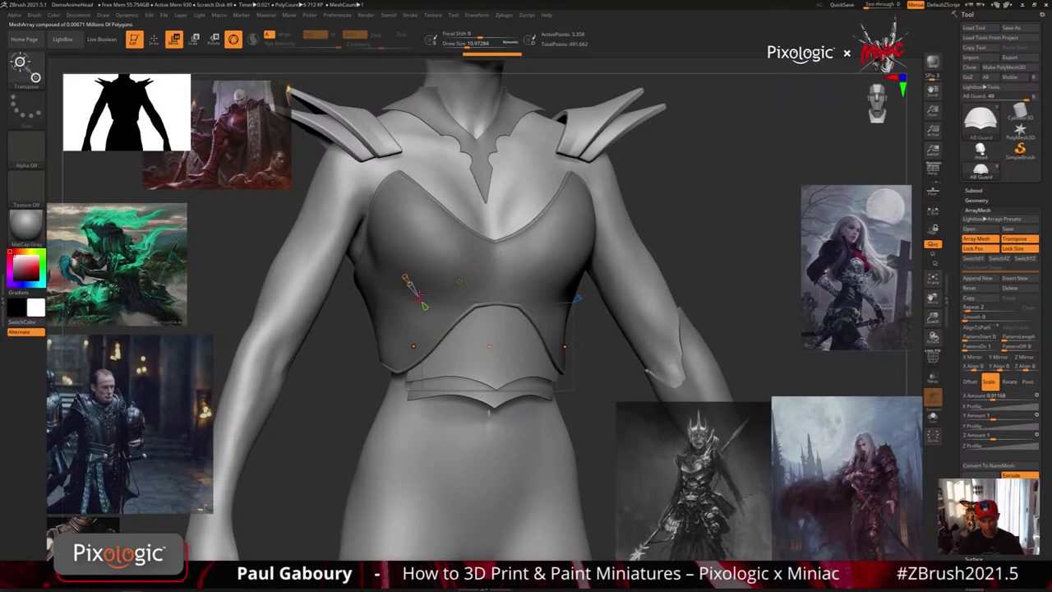
pyautogui.click(415, 293)
pyautogui.click(415, 292)
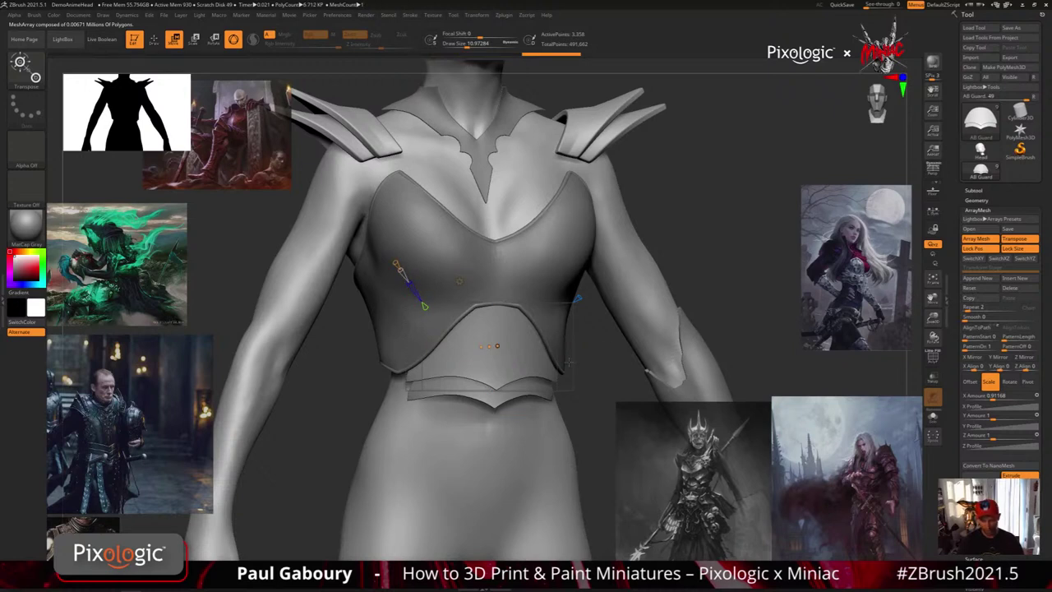
pyautogui.moveTo(272, 448)
pyautogui.mouseDown()
pyautogui.moveTo(411, 451)
pyautogui.moveTo(271, 448)
pyautogui.mouseUp()
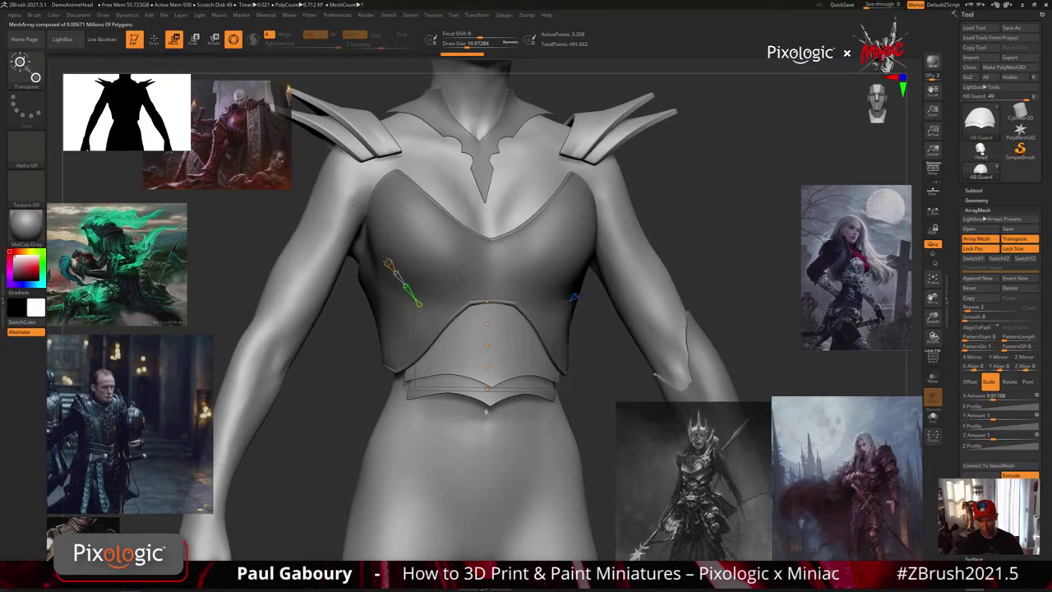
pyautogui.moveTo(389, 262); pyautogui.dragTo(393, 268)
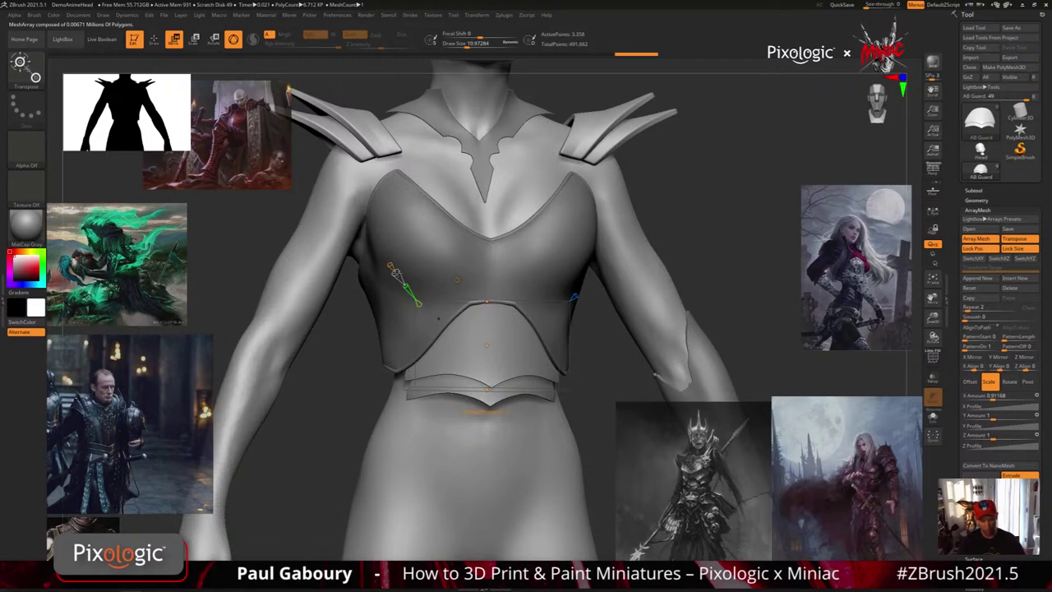
# Reshape the guard's profile with the Bend Curve's lower and middle points, tucking the lower plates toward the waist, and accept the deformation.
pyautogui.moveTo(419, 329); pyautogui.dragTo(574, 336, button='right')
pyautogui.moveTo(461, 383)
pyautogui.mouseDown()
pyautogui.moveTo(433, 378)
pyautogui.moveTo(446, 390)
pyautogui.mouseUp()
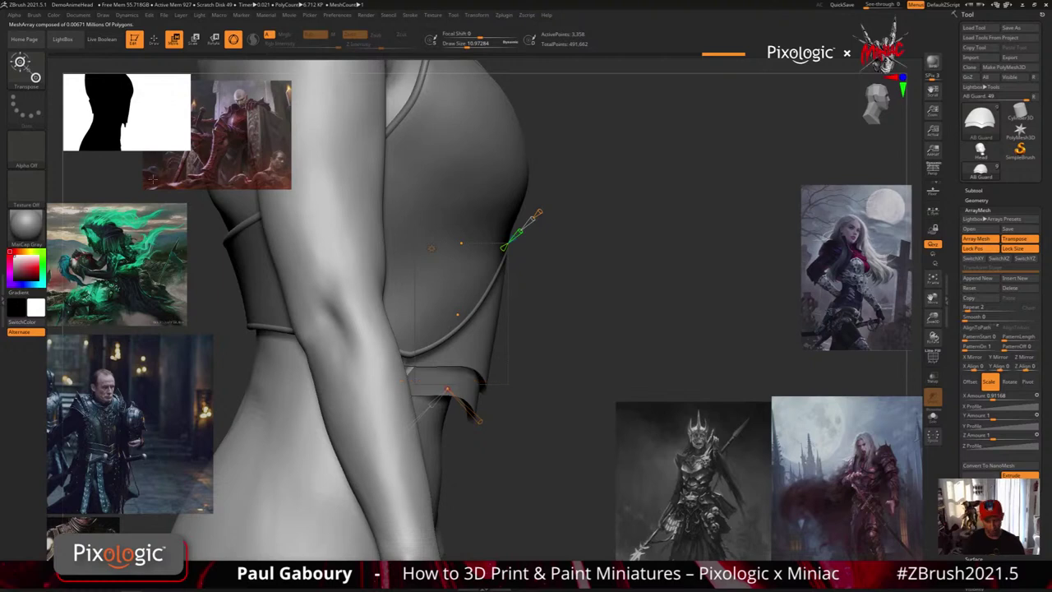
pyautogui.moveTo(458, 314)
pyautogui.mouseDown()
pyautogui.moveTo(448, 314)
pyautogui.moveTo(462, 315)
pyautogui.mouseUp()
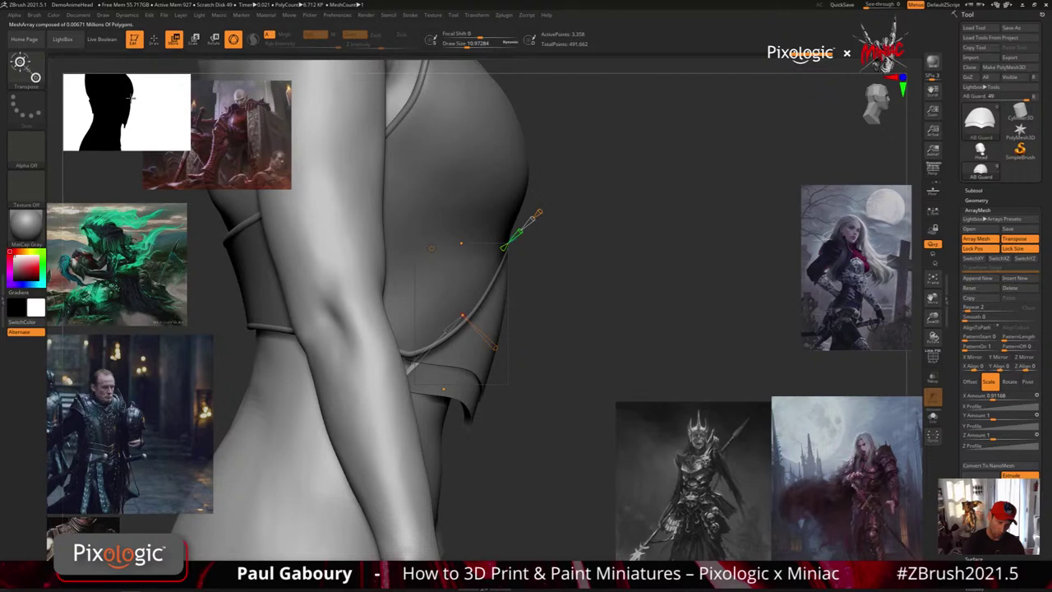
pyautogui.moveTo(443, 389); pyautogui.dragTo(446, 391)
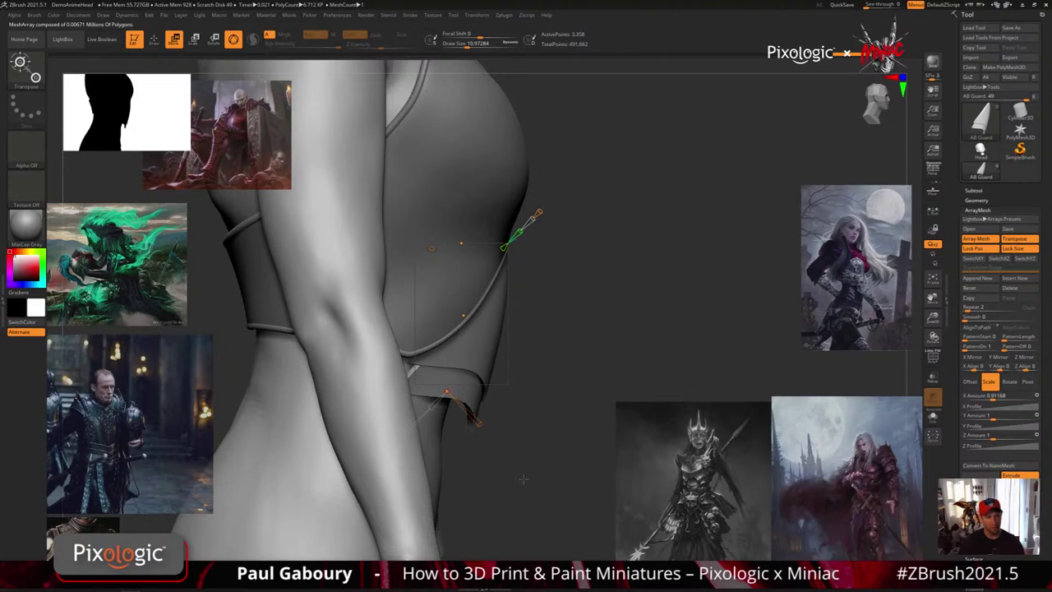
pyautogui.moveTo(523, 473); pyautogui.dragTo(551, 441)
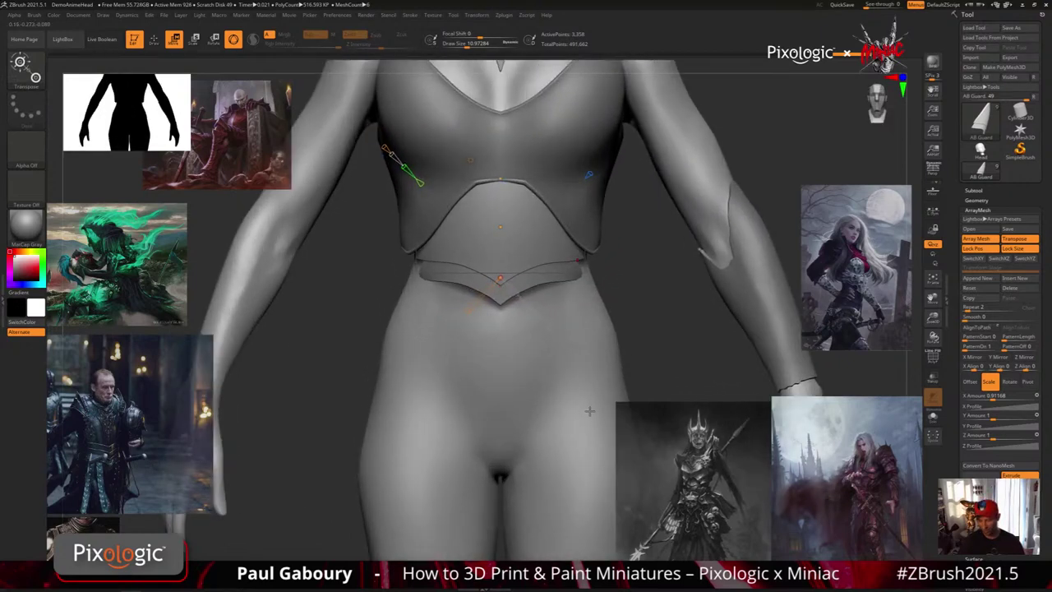
pyautogui.keyDown('alt'); pyautogui.moveTo(589, 410); pyautogui.dragTo(575, 451); pyautogui.keyUp('alt')
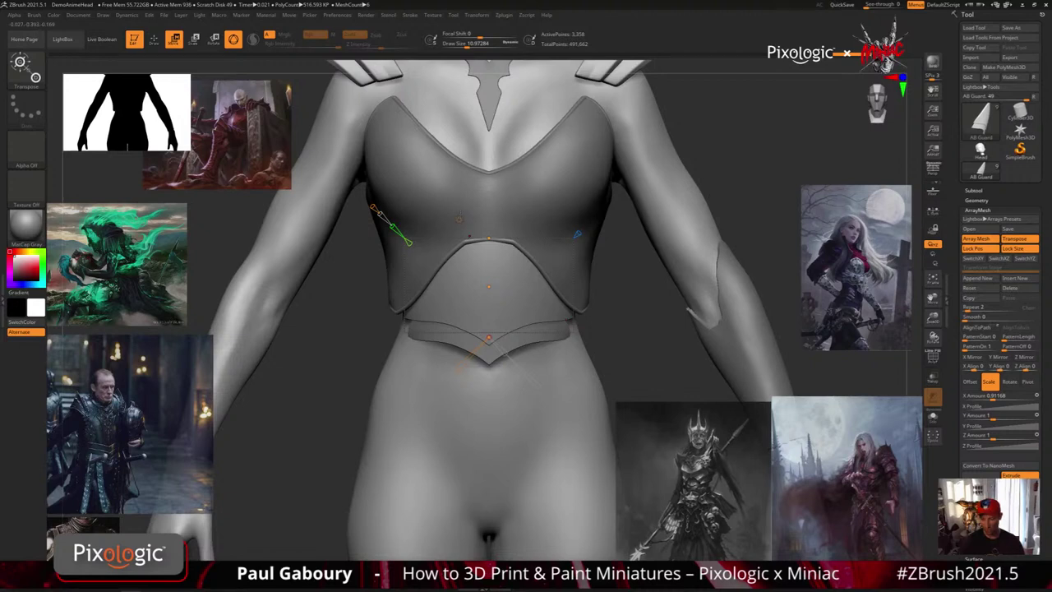
pyautogui.click(458, 220)
pyautogui.click(606, 216)
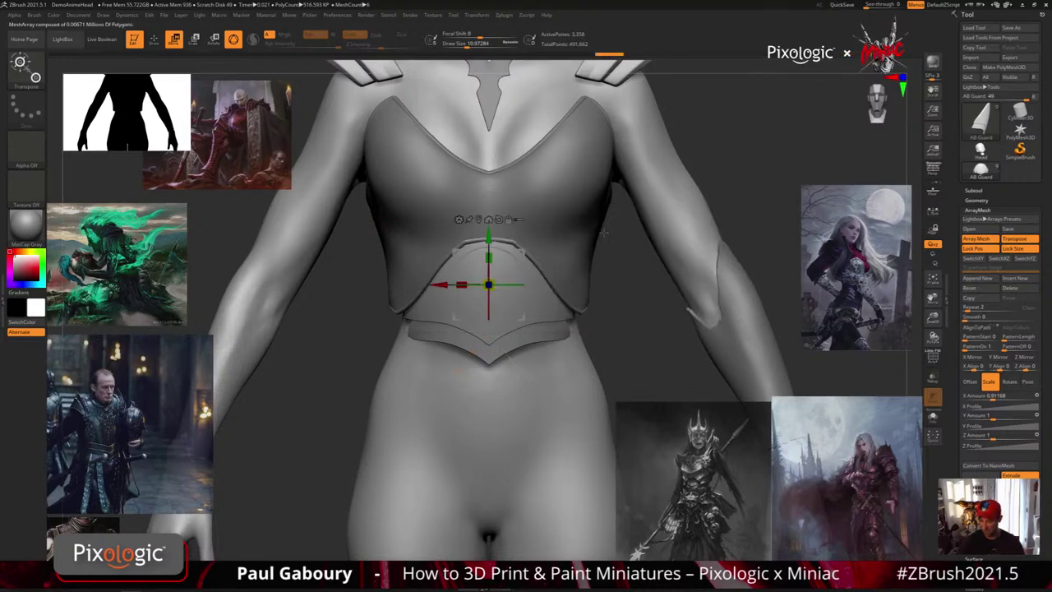
# Apply Bend Curve to the abdominal guard again along the horizontal axis and adjust its side point to fit the plates around the torso.
pyautogui.click(459, 220)
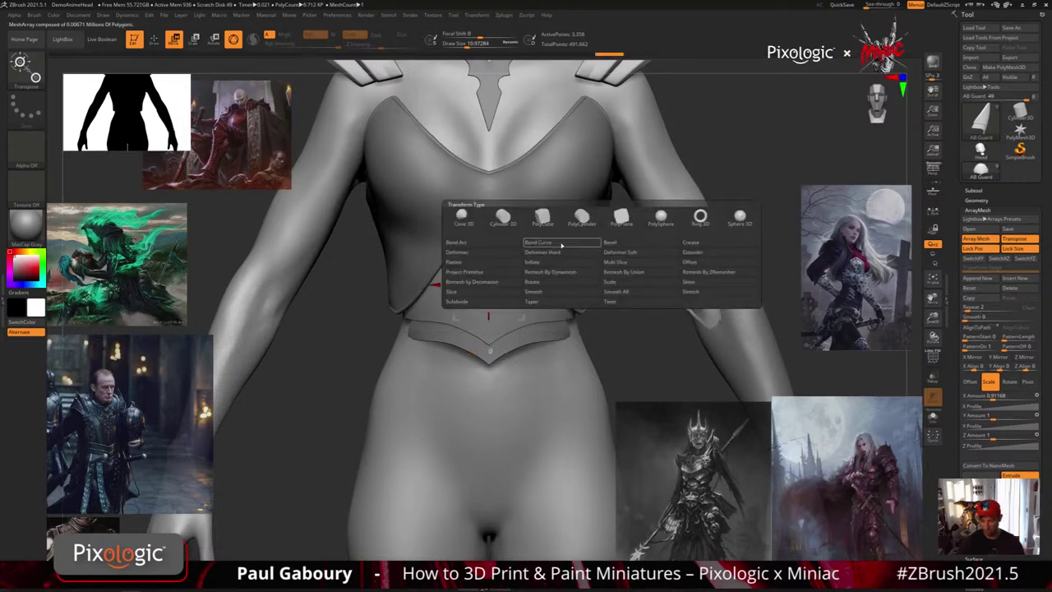
pyautogui.click(561, 242)
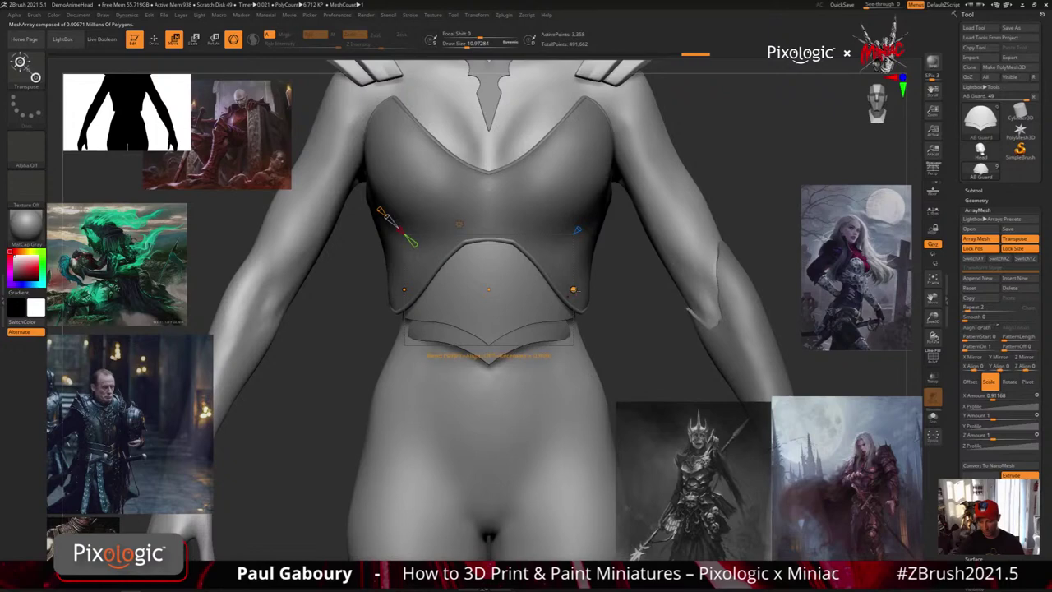
pyautogui.moveTo(573, 289); pyautogui.dragTo(558, 201)
pyautogui.moveTo(411, 314); pyautogui.dragTo(403, 329)
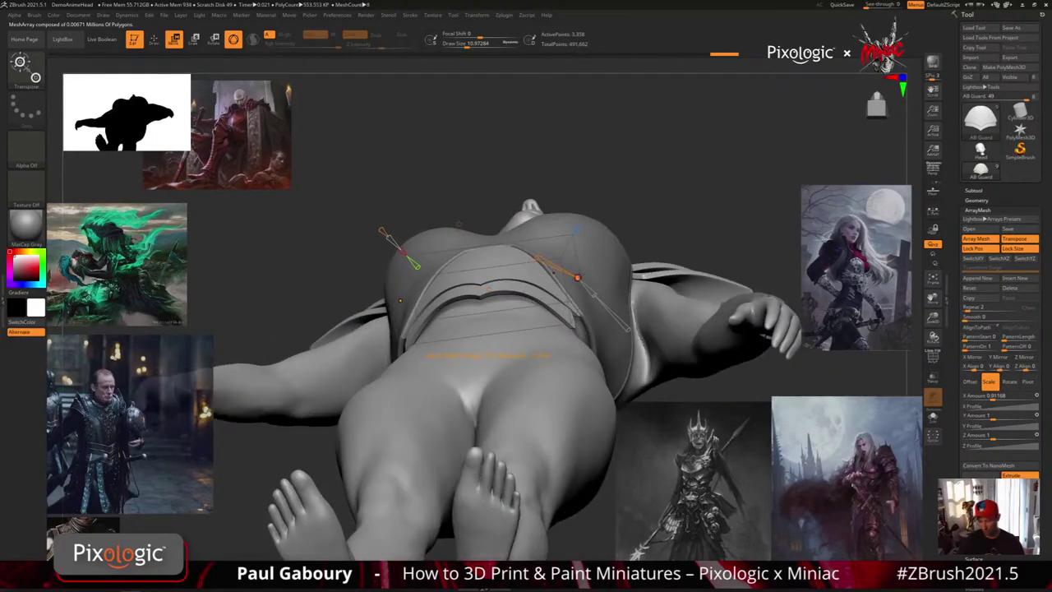
pyautogui.moveTo(595, 332)
pyautogui.mouseDown()
pyautogui.moveTo(592, 260)
pyautogui.moveTo(630, 350)
pyautogui.moveTo(591, 361)
pyautogui.mouseUp()
pyautogui.press('q')
pyautogui.scroll(5, 469, 357)
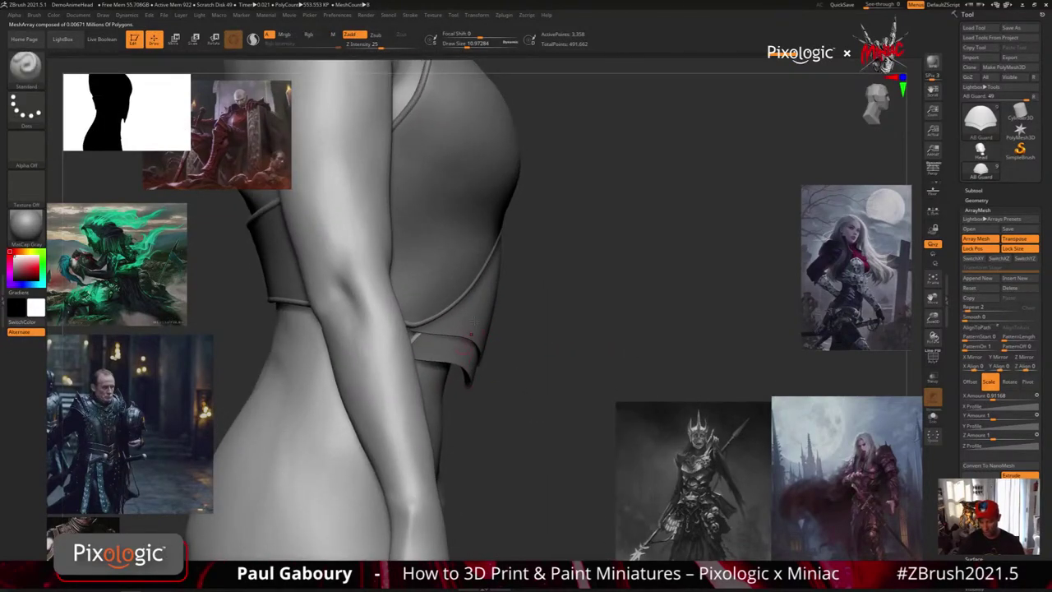
pyautogui.moveTo(569, 419); pyautogui.dragTo(491, 414)
# Set the ArrayMesh Repeat of the abdominal guard to 3, after trying 5 overlapping plates.
pyautogui.moveTo(966, 309); pyautogui.dragTo(971, 310)
pyautogui.keyDown('shift'); pyautogui.moveTo(772, 354); pyautogui.dragTo(594, 378); pyautogui.keyUp('shift')
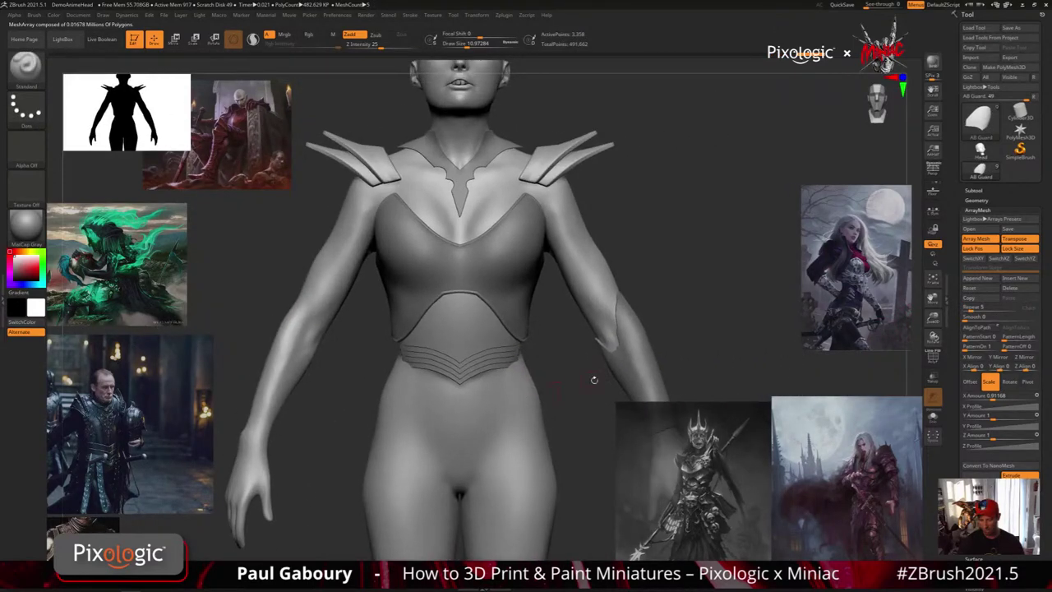
pyautogui.moveTo(971, 309); pyautogui.dragTo(968, 309)
pyautogui.scroll(-5, 553, 399)
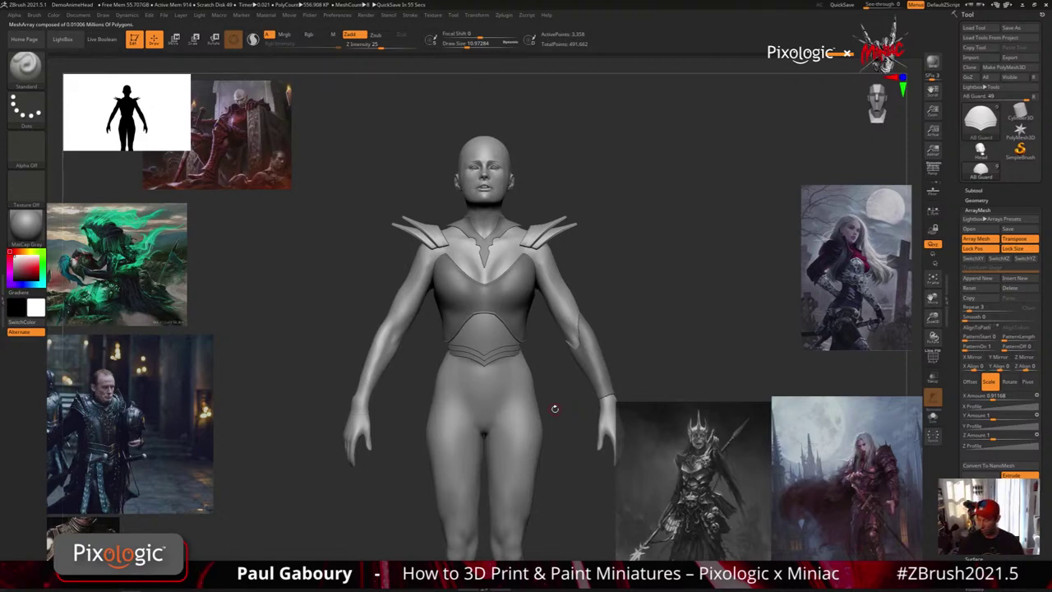
# Reduce the ArrayMesh Repeat of the abdominal guard to 2 and check the plates from the front.
pyautogui.moveTo(969, 310); pyautogui.dragTo(981, 310)
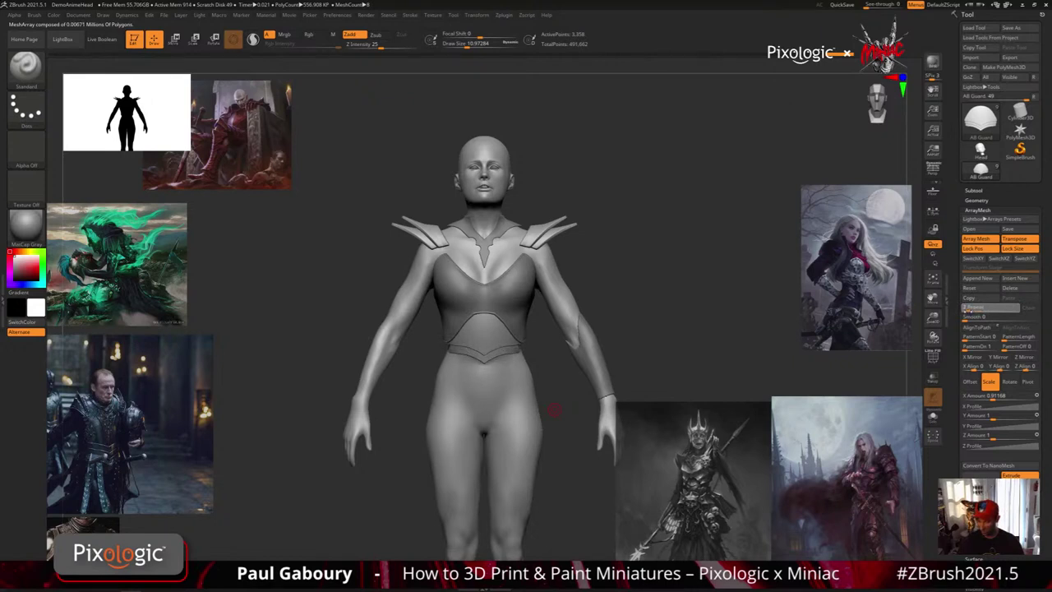
pyautogui.moveTo(562, 450)
pyautogui.mouseDown()
pyautogui.moveTo(579, 450)
pyautogui.moveTo(549, 449)
pyautogui.moveTo(562, 449)
pyautogui.mouseUp()
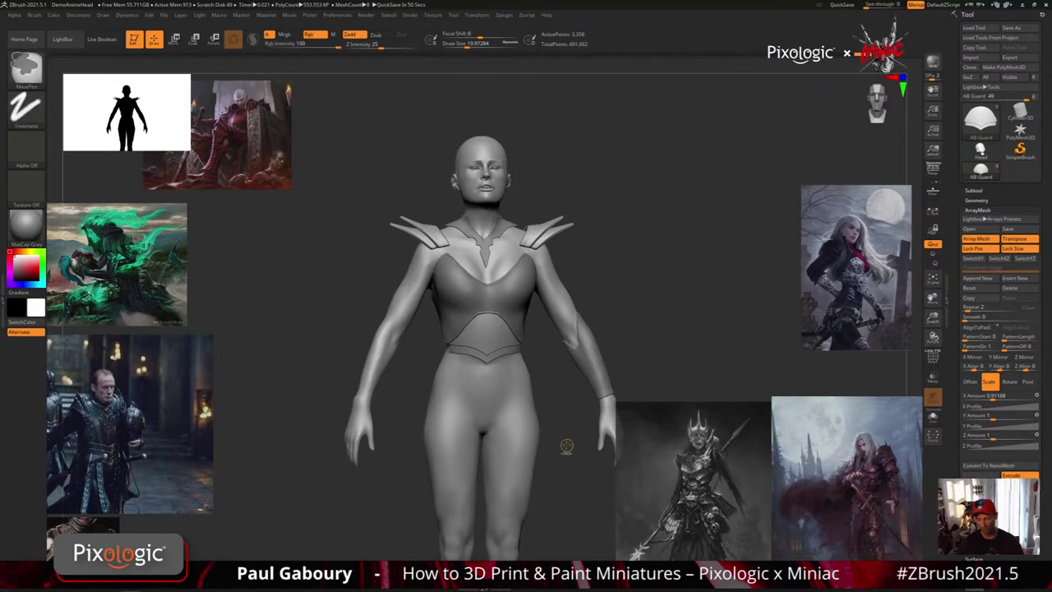
pyautogui.moveTo(566, 443)
pyautogui.keyDown('ctrl'); pyautogui.mouseDown(button='right')
pyautogui.moveTo(564, 458)
pyautogui.moveTo(526, 422)
pyautogui.moveTo(531, 432)
pyautogui.moveTo(533, 385)
pyautogui.moveTo(537, 406)
pyautogui.moveTo(516, 392)
pyautogui.mouseUp(button='right'); pyautogui.keyUp('ctrl')
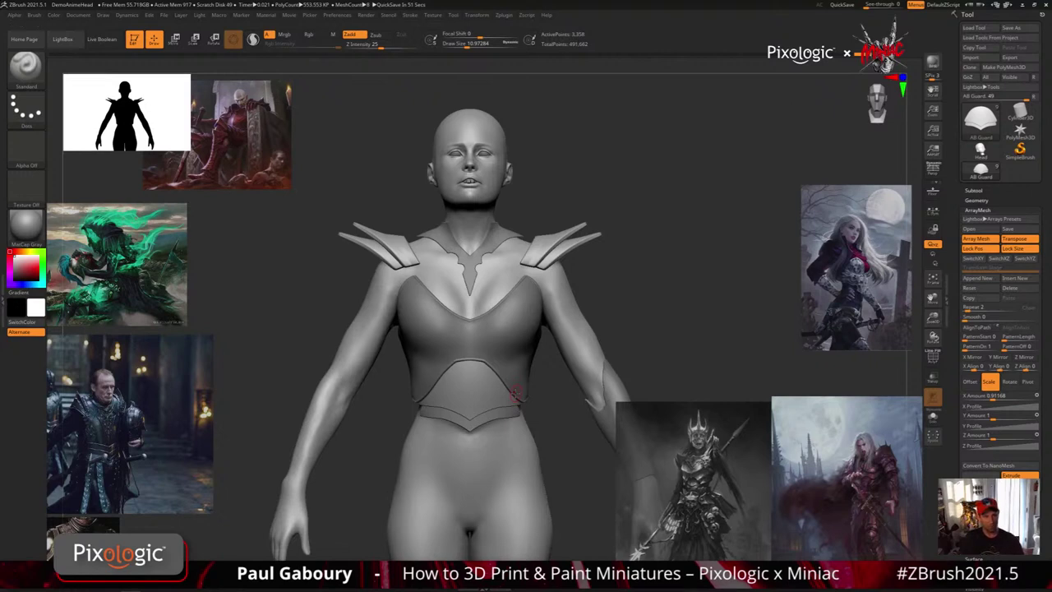
pyautogui.keyDown('ctrl'); pyautogui.moveTo(574, 455); pyautogui.dragTo(533, 410, button='right'); pyautogui.keyUp('ctrl')
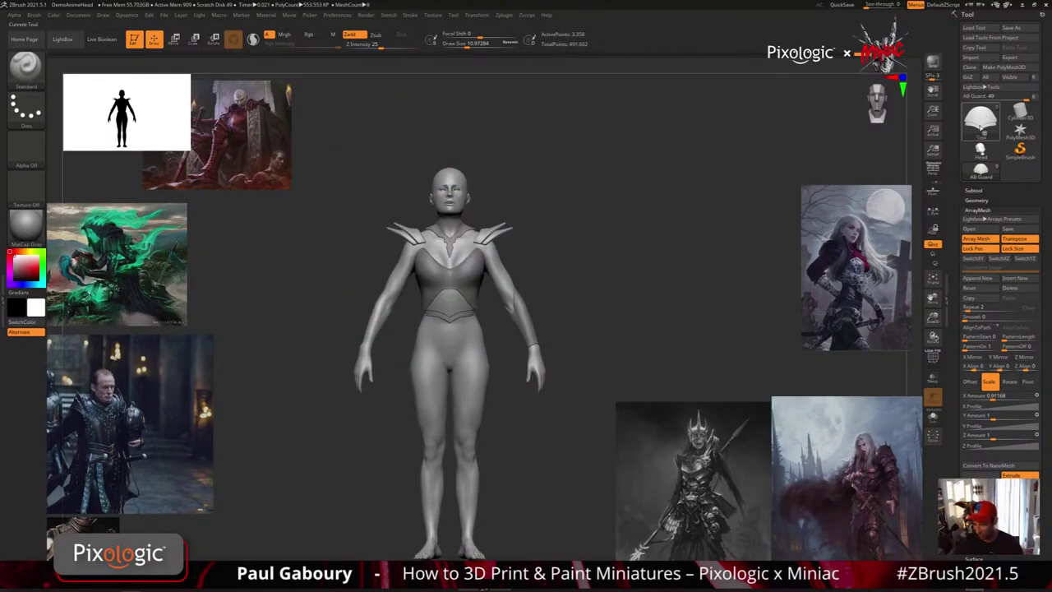
# Switch the active tool to Sphere3D and convert the sphere to an editable PolyMesh3D.
pyautogui.click(979, 119)
pyautogui.click(731, 146)
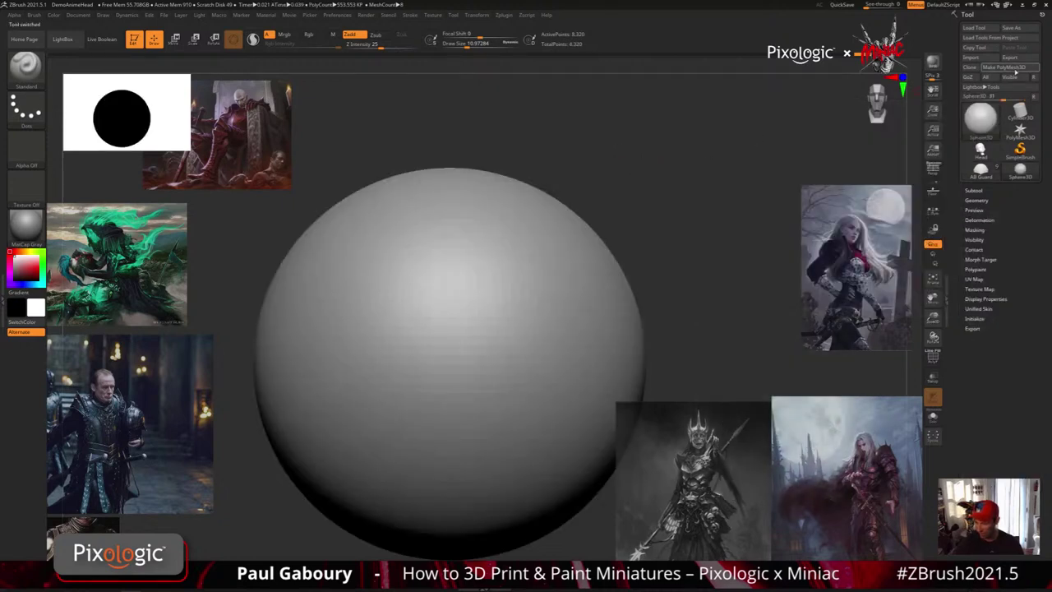
pyautogui.click(1015, 73)
pyautogui.keyDown('ctrl'); pyautogui.moveTo(748, 276); pyautogui.dragTo(643, 322, button='right'); pyautogui.keyUp('ctrl')
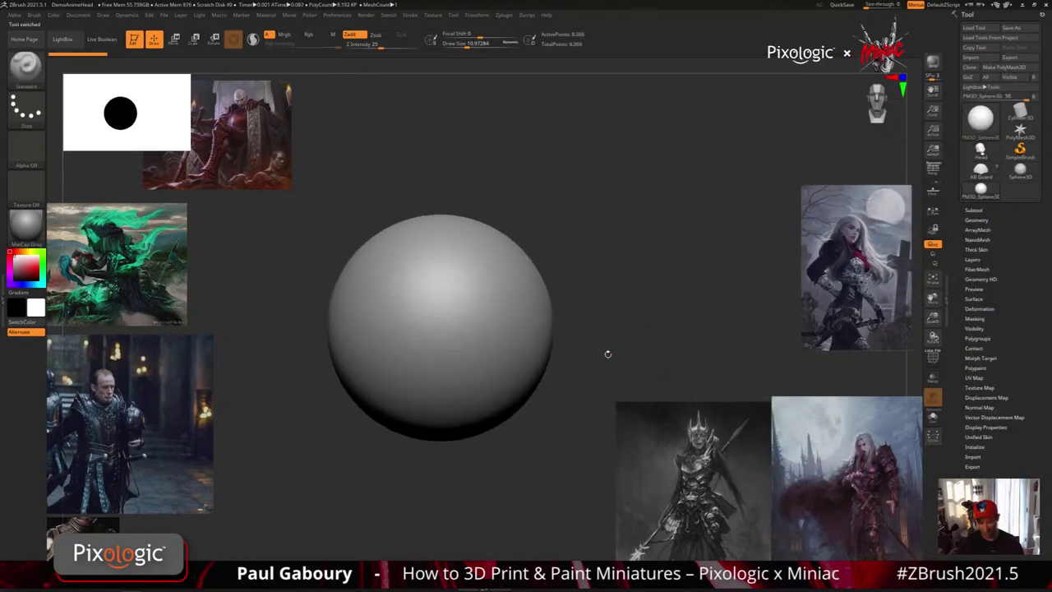
# Try flattening one side of the sphere with near-vertical ClipCurve cuts, undoing each cut.
pyautogui.keyDown('ctrl'); pyautogui.keyDown('shift'); pyautogui.click(26, 65); pyautogui.keyUp('shift'); pyautogui.keyUp('ctrl')
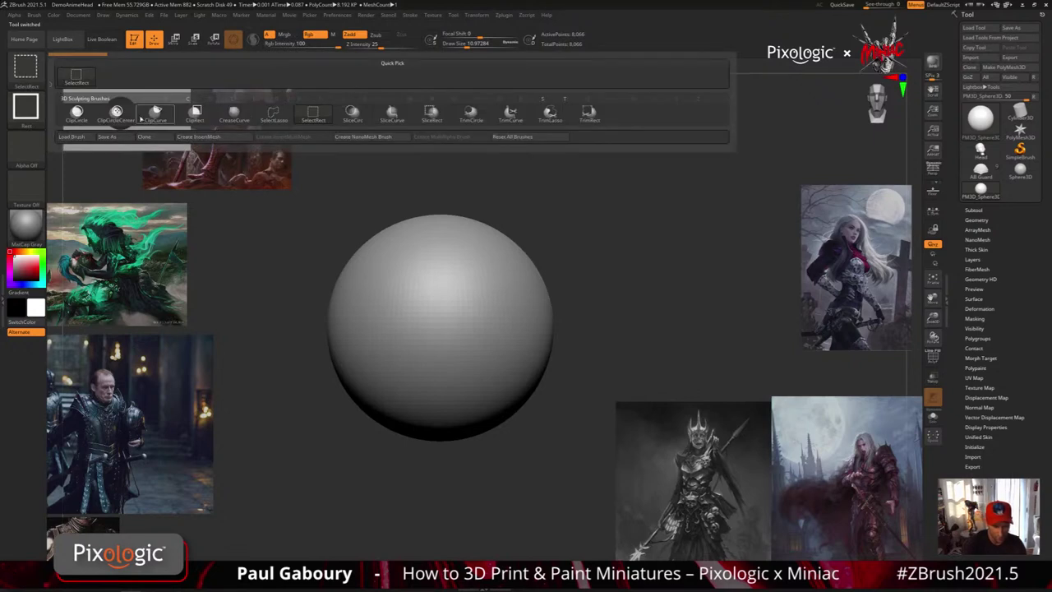
pyautogui.click(155, 113)
pyautogui.keyDown('ctrl'); pyautogui.keyDown('shift'); pyautogui.moveTo(453, 156); pyautogui.dragTo(511, 517); pyautogui.keyUp('shift'); pyautogui.keyUp('ctrl')
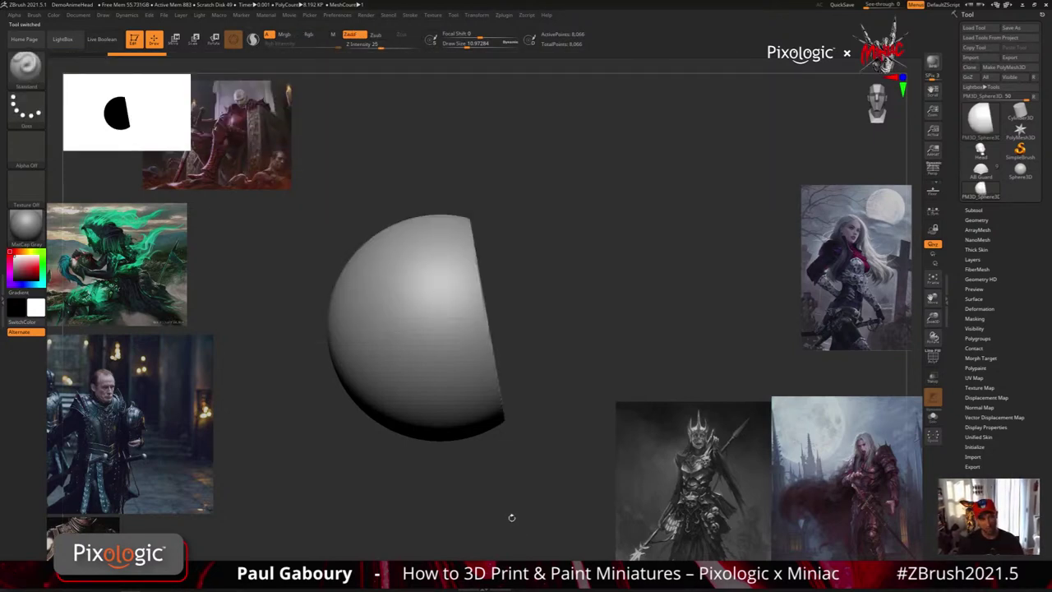
pyautogui.moveTo(568, 456)
pyautogui.mouseDown()
pyautogui.moveTo(533, 483)
pyautogui.moveTo(561, 461)
pyautogui.mouseUp()
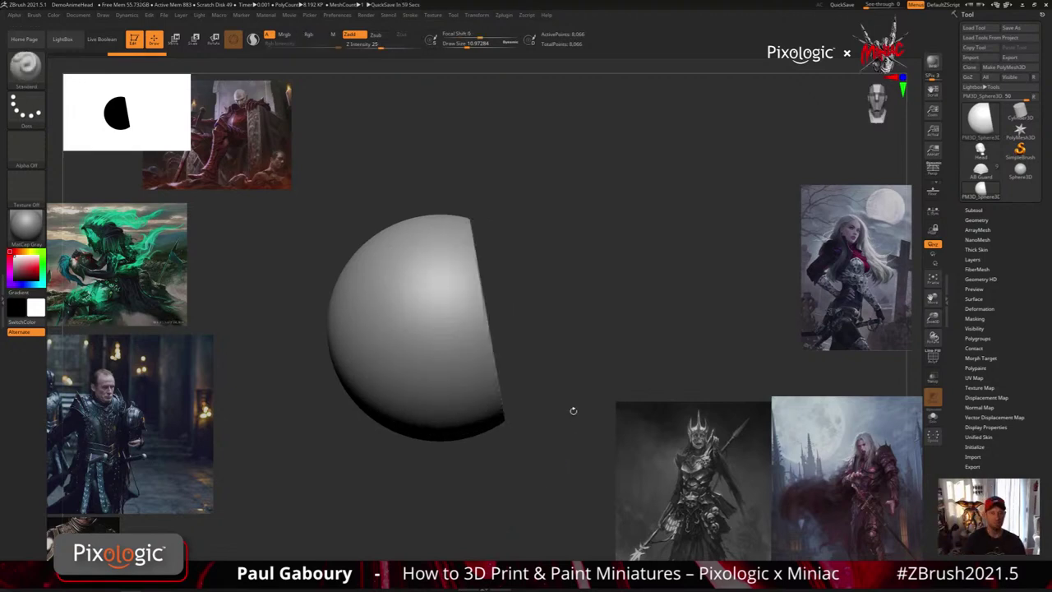
pyautogui.hotkey('ctrl', 'z')
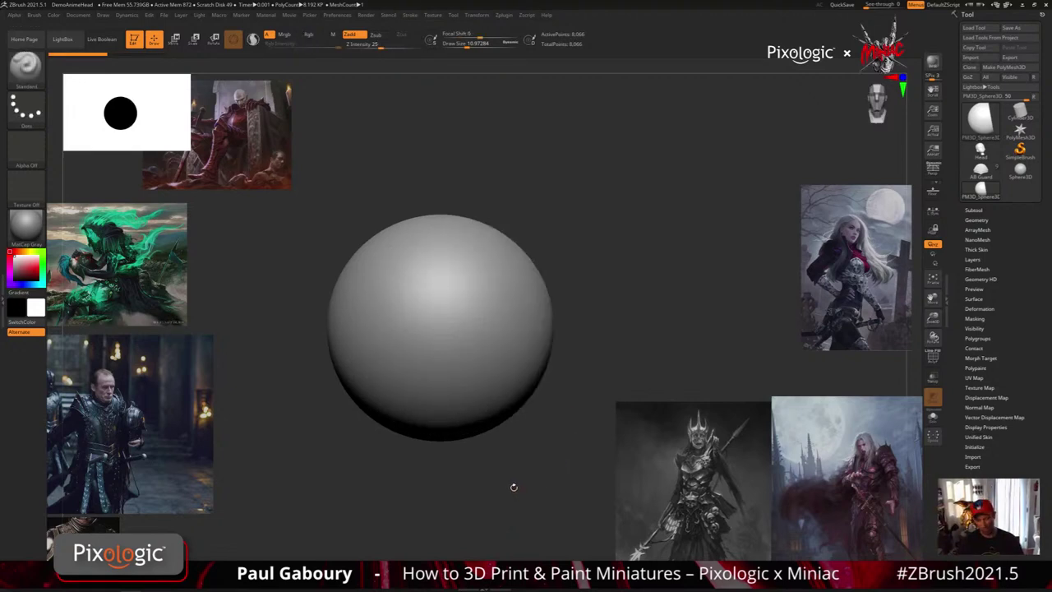
pyautogui.keyDown('ctrl'); pyautogui.keyDown('shift'); pyautogui.moveTo(458, 169); pyautogui.dragTo(516, 526); pyautogui.keyUp('shift'); pyautogui.keyUp('ctrl')
pyautogui.hotkey('ctrl', 'z')
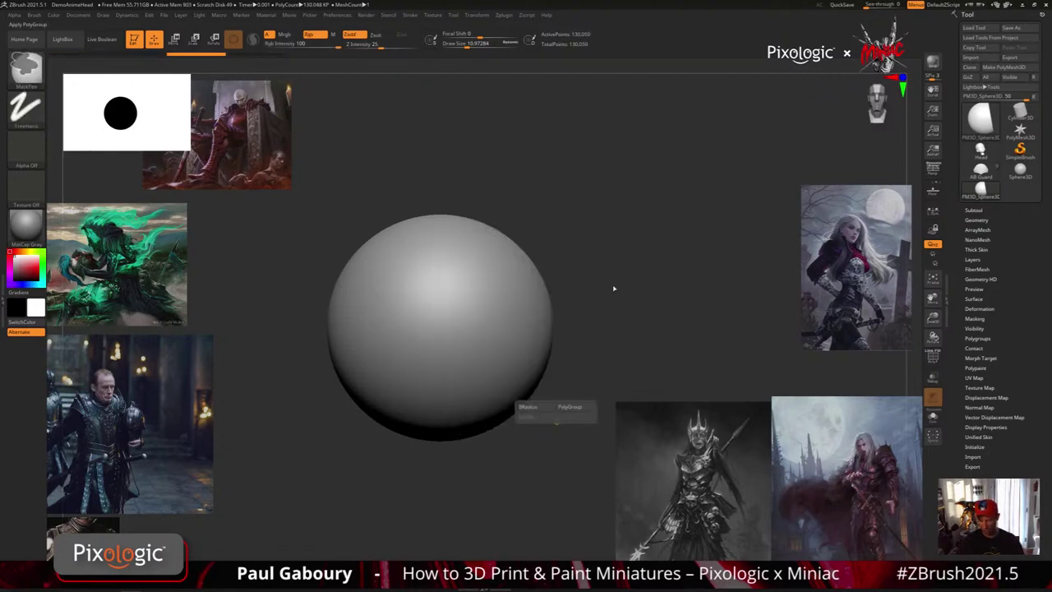
# Enable BRadius for the ClipCurve brush and set the Draw Size to 63.
pyautogui.hotkey('ctrl', 'shift', 'space')
pyautogui.click(608, 219)
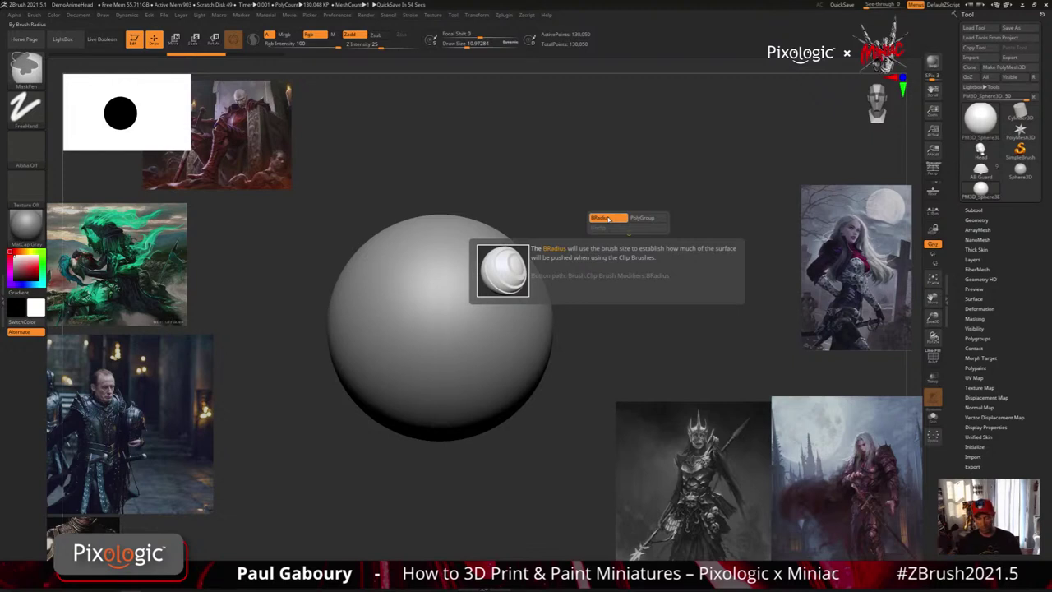
pyautogui.press('s')
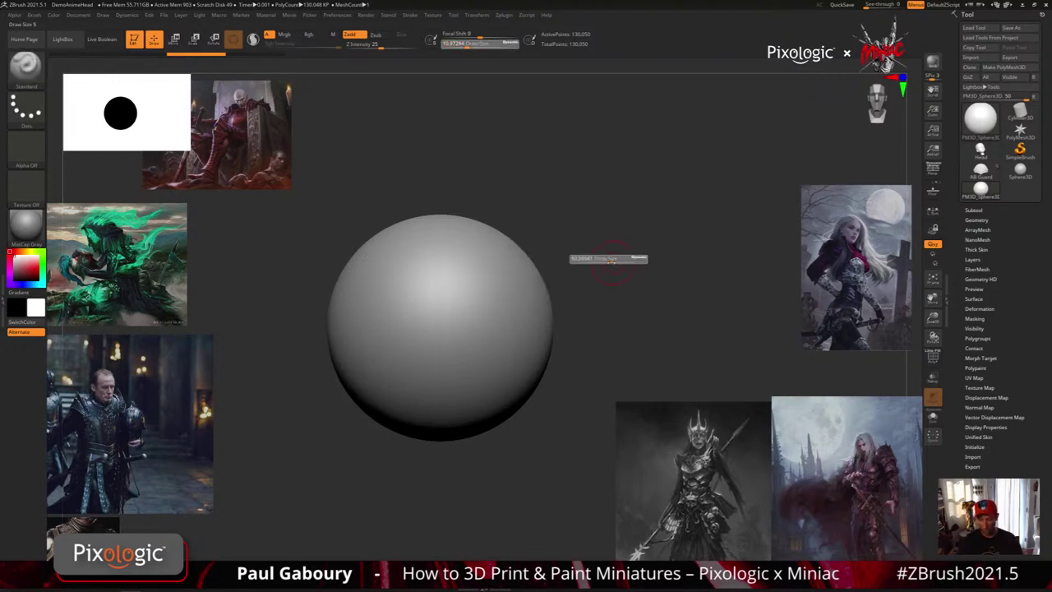
pyautogui.moveTo(613, 262); pyautogui.dragTo(614, 261)
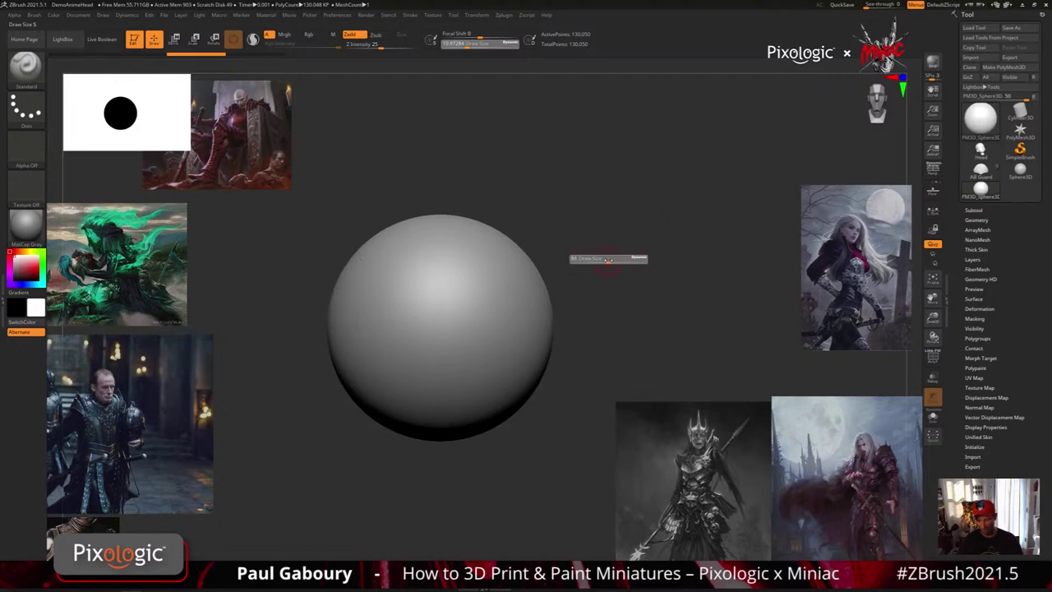
# Try a near-vertical ClipCurve cut with BRadius on the sphere, inspect the stepped edge from an angle, and undo the cut.
pyautogui.moveTo(469, 149)
pyautogui.keyDown('ctrl'); pyautogui.keyDown('shift'); pyautogui.mouseDown()
pyautogui.moveTo(499, 521)
pyautogui.moveTo(503, 501)
pyautogui.mouseUp(); pyautogui.keyUp('shift'); pyautogui.keyUp('ctrl')
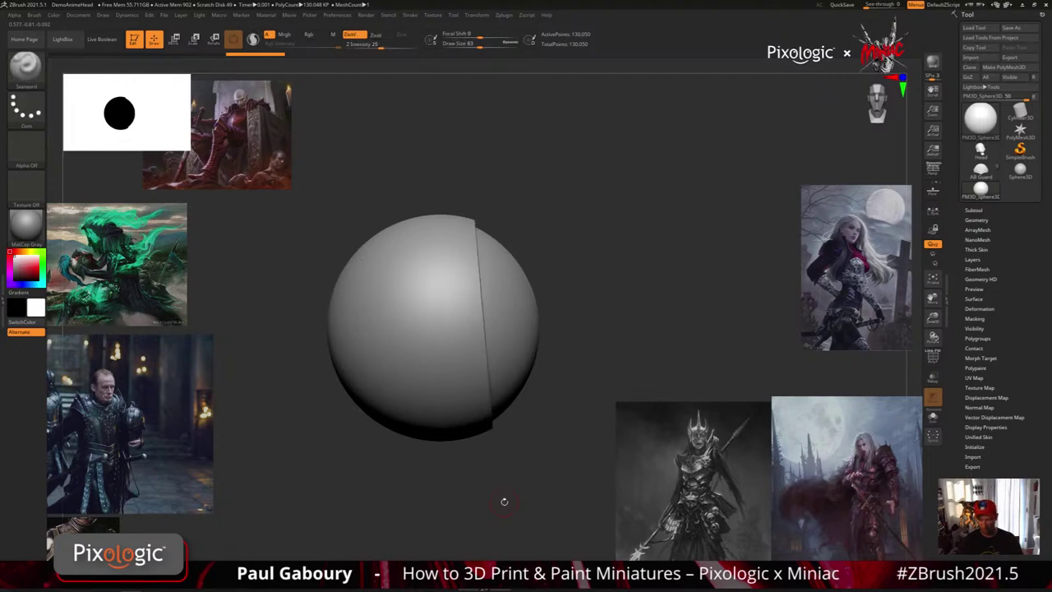
pyautogui.moveTo(541, 406); pyautogui.dragTo(503, 399)
pyautogui.keyDown('shift'); pyautogui.moveTo(472, 226); pyautogui.dragTo(479, 226); pyautogui.keyUp('shift')
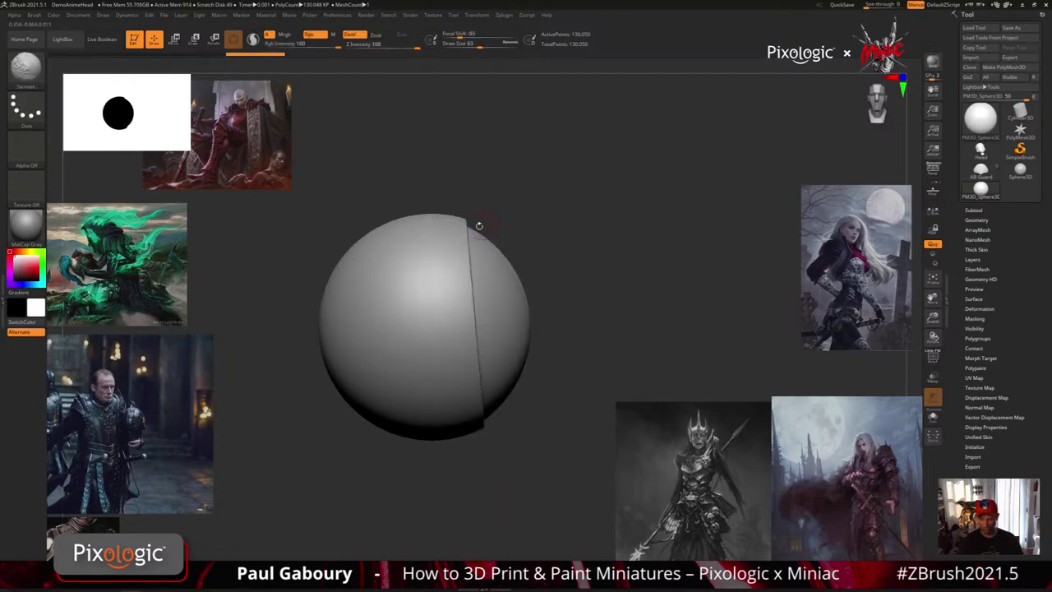
pyautogui.moveTo(498, 418); pyautogui.dragTo(449, 265)
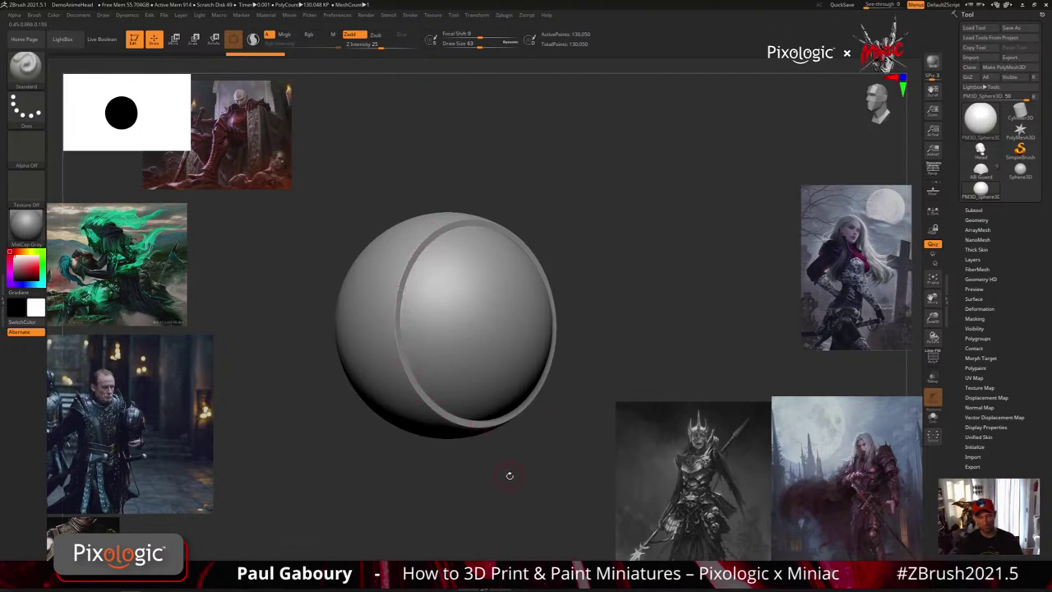
pyautogui.keyDown('shift'); pyautogui.moveTo(509, 474); pyautogui.dragTo(518, 460); pyautogui.keyUp('shift')
pyautogui.hotkey('ctrl', 'z')
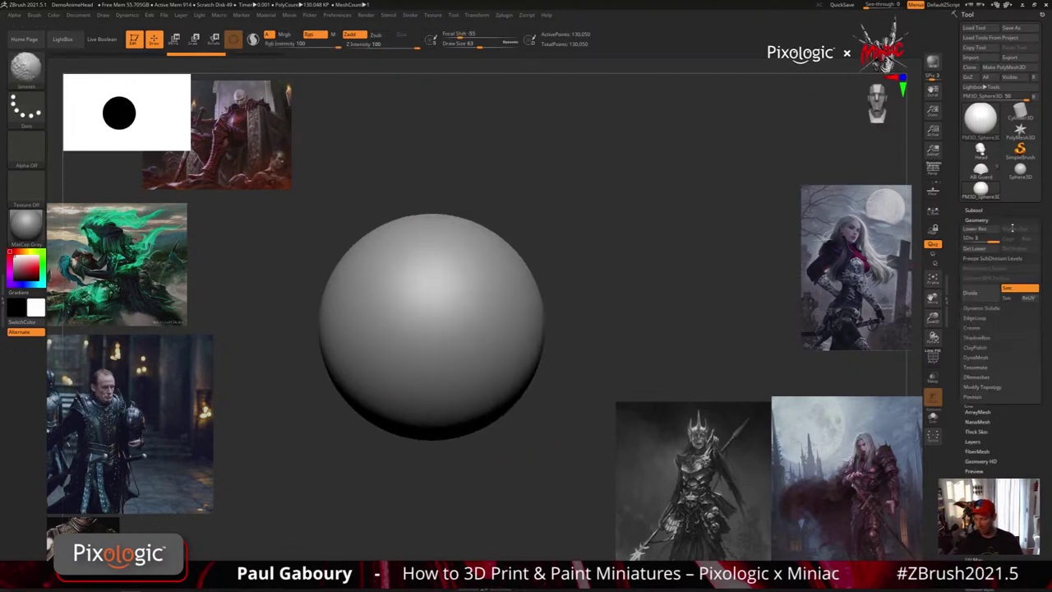
# Delete the sphere's lower subdivision levels and display its polyframe.
pyautogui.click(975, 220)
pyautogui.hotkey('shift', 'f')
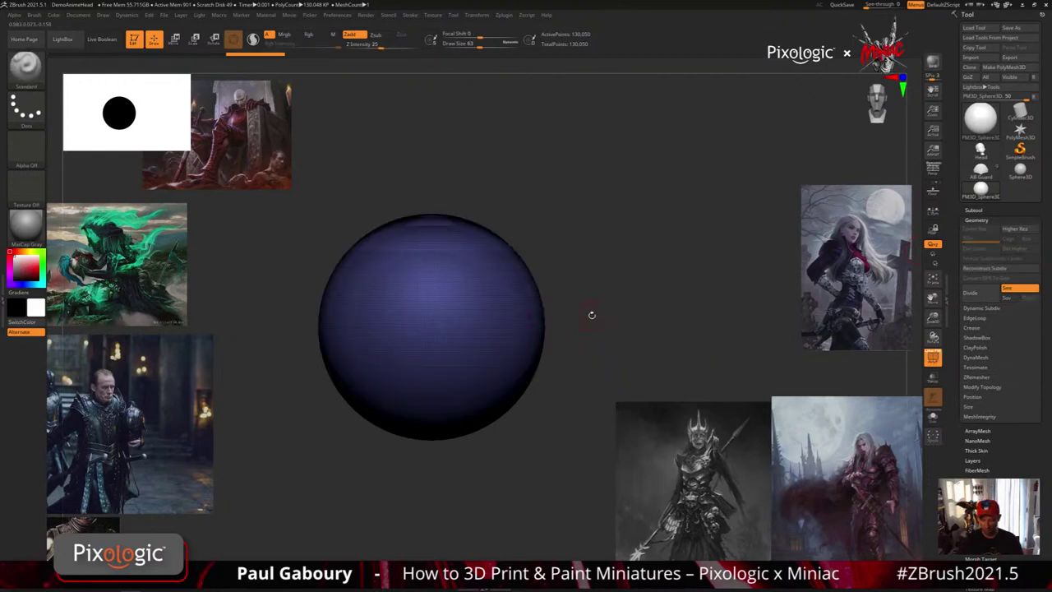
# Slice an S-shaped polygroup band diagonally across the sphere using the SliceCurve brush with BRadius.
pyautogui.hotkey('ctrl', 'shift', 'space')
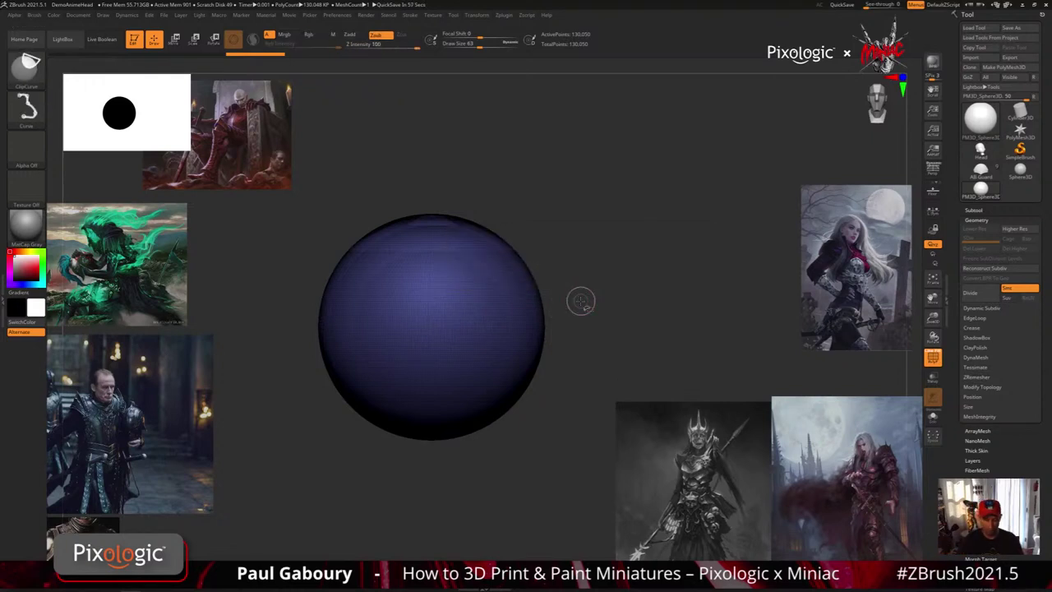
pyautogui.keyDown('ctrl'); pyautogui.keyDown('shift'); pyautogui.click(32, 69); pyautogui.keyUp('shift'); pyautogui.keyUp('ctrl')
pyautogui.click(31, 66)
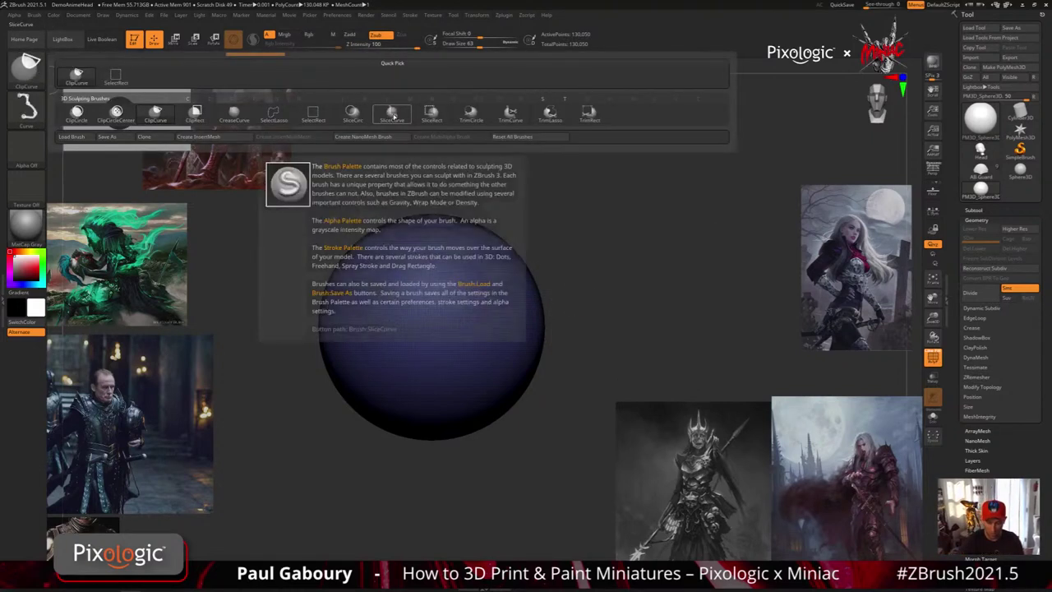
pyautogui.click(392, 114)
pyautogui.moveTo(332, 446)
pyautogui.keyDown('ctrl'); pyautogui.keyDown('shift'); pyautogui.mouseDown()
pyautogui.moveTo(368, 370)
pyautogui.moveTo(478, 335)
pyautogui.moveTo(563, 283)
pyautogui.mouseUp(); pyautogui.keyUp('shift'); pyautogui.keyUp('ctrl')
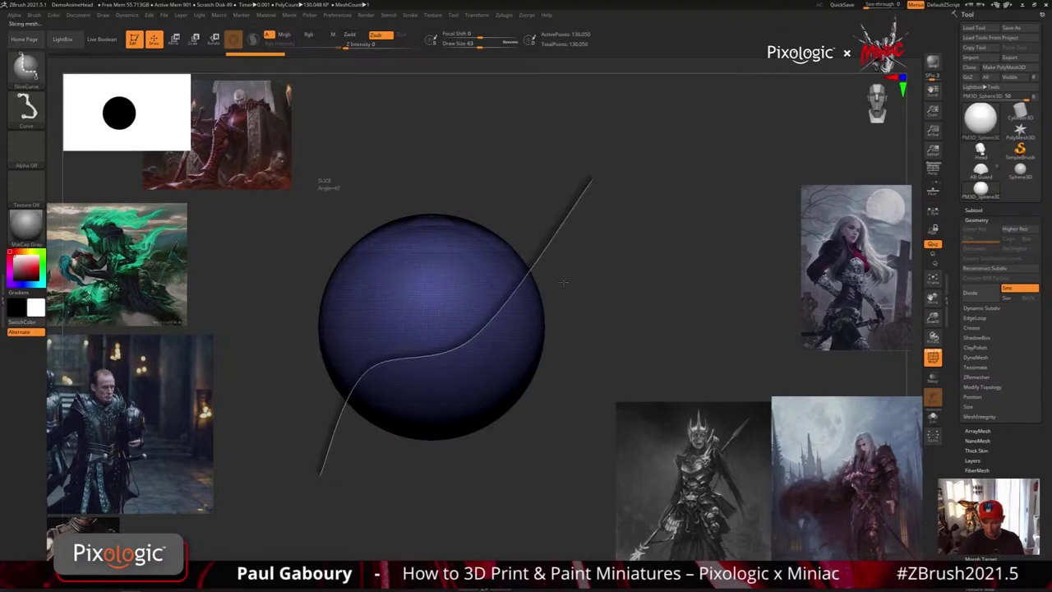
pyautogui.keyDown('ctrl'); pyautogui.keyDown('shift'); pyautogui.moveTo(506, 394); pyautogui.dragTo(506, 401); pyautogui.keyUp('shift'); pyautogui.keyUp('ctrl')
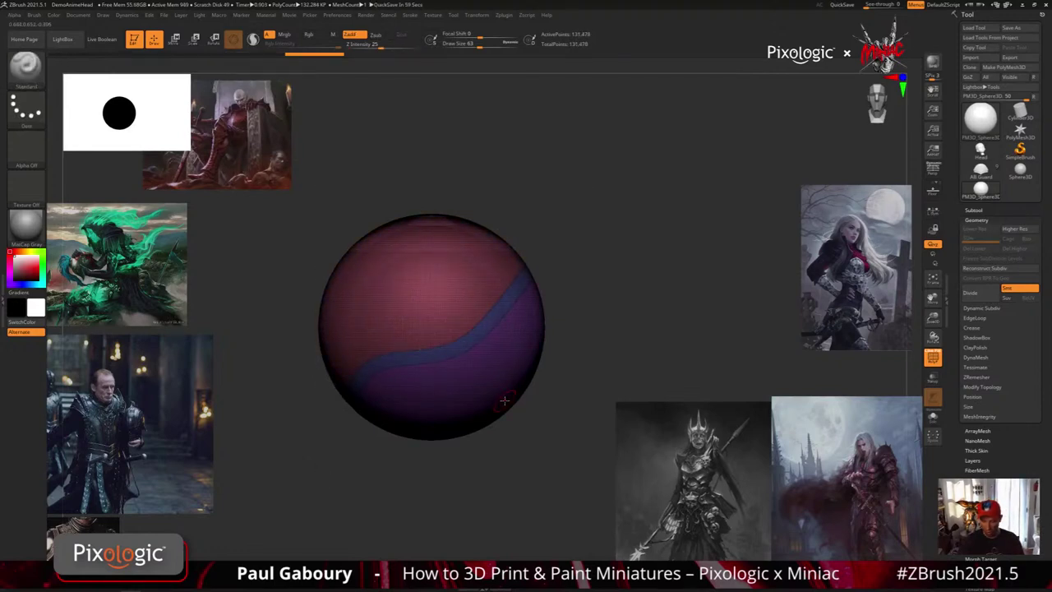
# Hide the polyframe lines and slice two straight diagonal bands, one below and one above the curved band.
pyautogui.press('f')
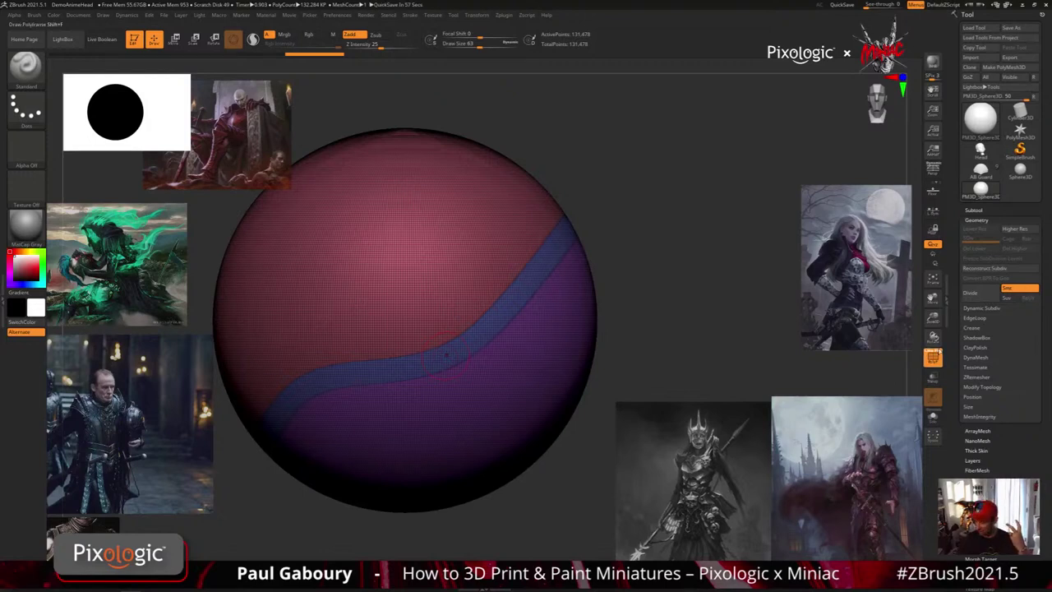
pyautogui.click(932, 355)
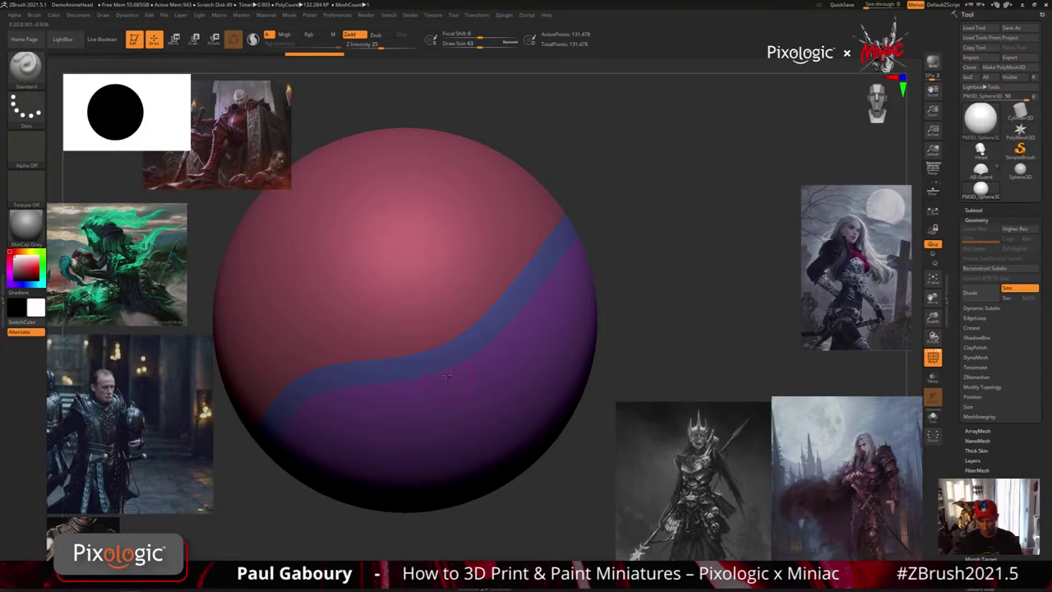
pyautogui.moveTo(448, 362)
pyautogui.keyDown('ctrl'); pyautogui.keyDown('shift'); pyautogui.mouseDown()
pyautogui.moveTo(538, 519)
pyautogui.moveTo(549, 461)
pyautogui.mouseUp(); pyautogui.keyUp('shift'); pyautogui.keyUp('ctrl')
pyautogui.keyDown('ctrl'); pyautogui.keyDown('shift'); pyautogui.moveTo(493, 313); pyautogui.dragTo(349, 81); pyautogui.keyUp('shift'); pyautogui.keyUp('ctrl')
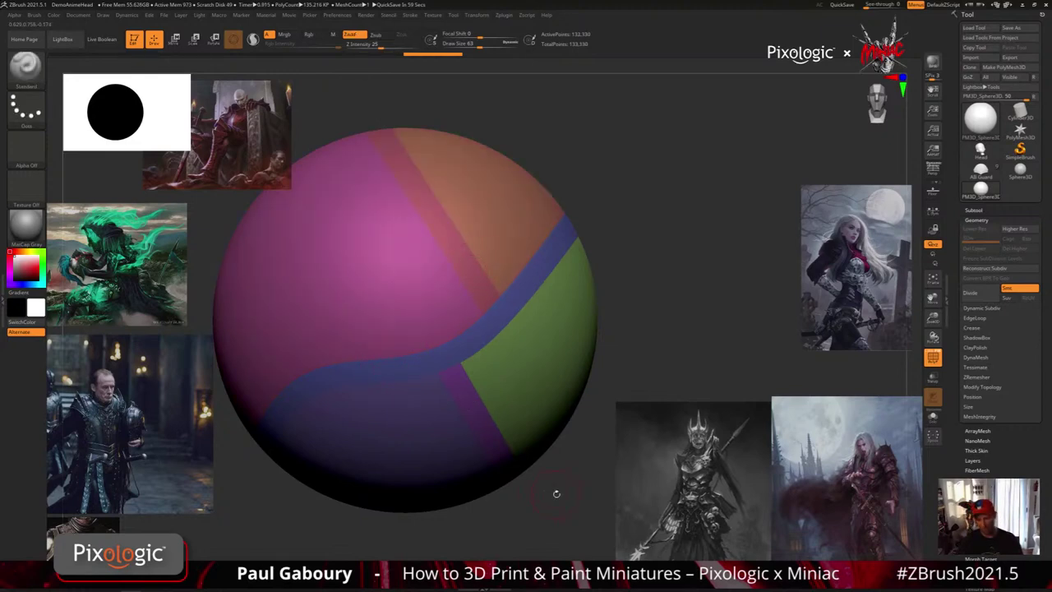
# Hide the large panel polygroups so only the sliced bands remain, and turn off the polyframe.
pyautogui.keyDown('ctrl'); pyautogui.keyDown('shift'); pyautogui.click(547, 375); pyautogui.keyUp('shift'); pyautogui.keyUp('ctrl')
pyautogui.keyDown('ctrl'); pyautogui.keyDown('shift'); pyautogui.click(547, 300); pyautogui.keyUp('shift'); pyautogui.keyUp('ctrl')
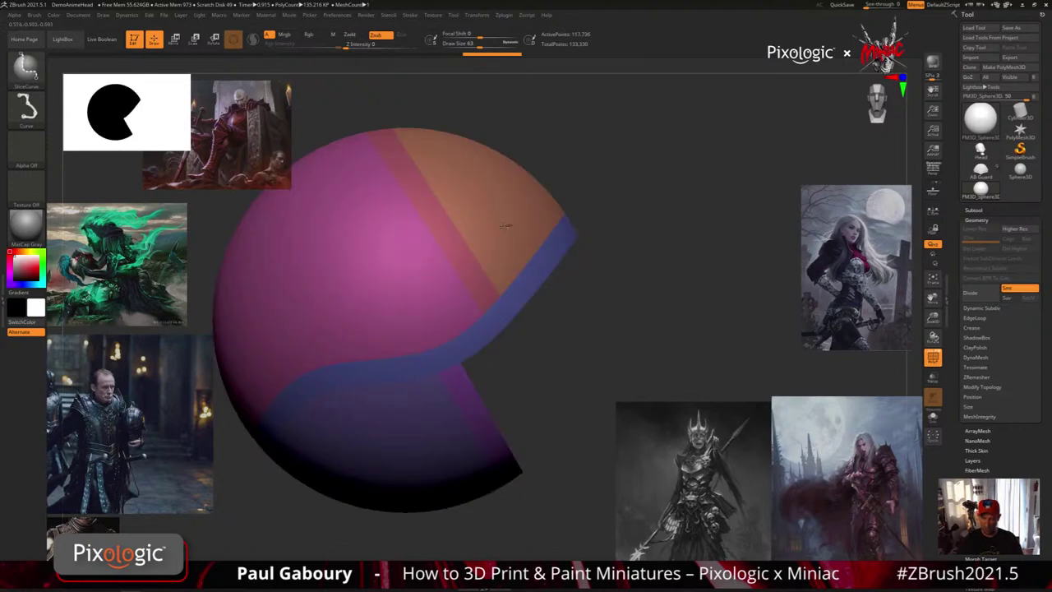
pyautogui.keyDown('ctrl'); pyautogui.keyDown('shift'); pyautogui.click(505, 226); pyautogui.keyUp('shift'); pyautogui.keyUp('ctrl')
pyautogui.keyDown('ctrl'); pyautogui.keyDown('shift'); pyautogui.click(416, 314); pyautogui.keyUp('shift'); pyautogui.keyUp('ctrl')
pyautogui.keyDown('ctrl'); pyautogui.keyDown('shift'); pyautogui.click(424, 451); pyautogui.keyUp('shift'); pyautogui.keyUp('ctrl')
pyautogui.keyDown('ctrl'); pyautogui.moveTo(568, 408); pyautogui.dragTo(608, 376, button='right'); pyautogui.keyUp('ctrl')
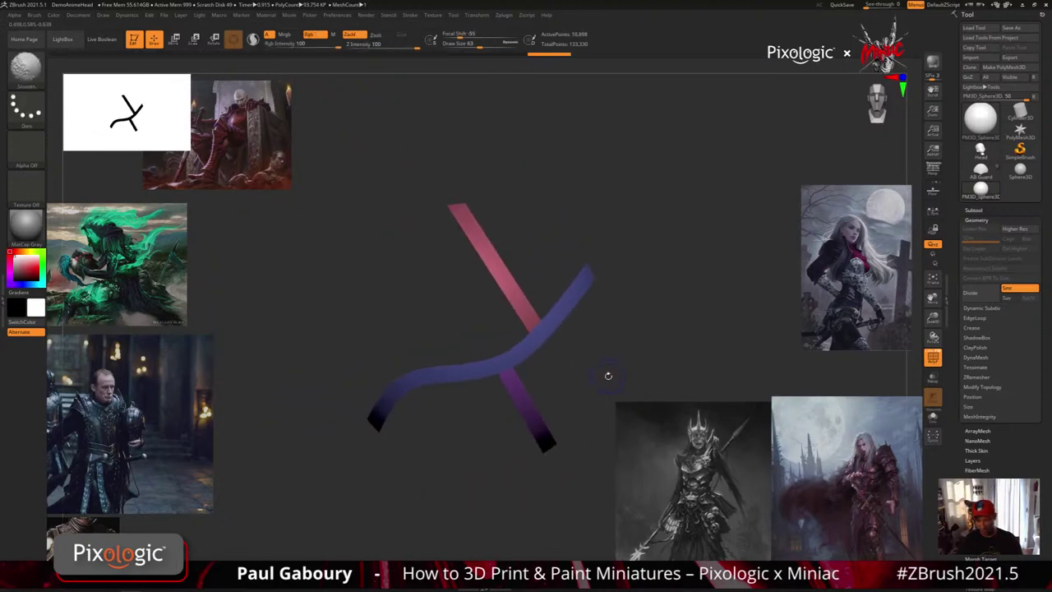
pyautogui.hotkey('shift', 'f')
pyautogui.moveTo(653, 300); pyautogui.dragTo(567, 363)
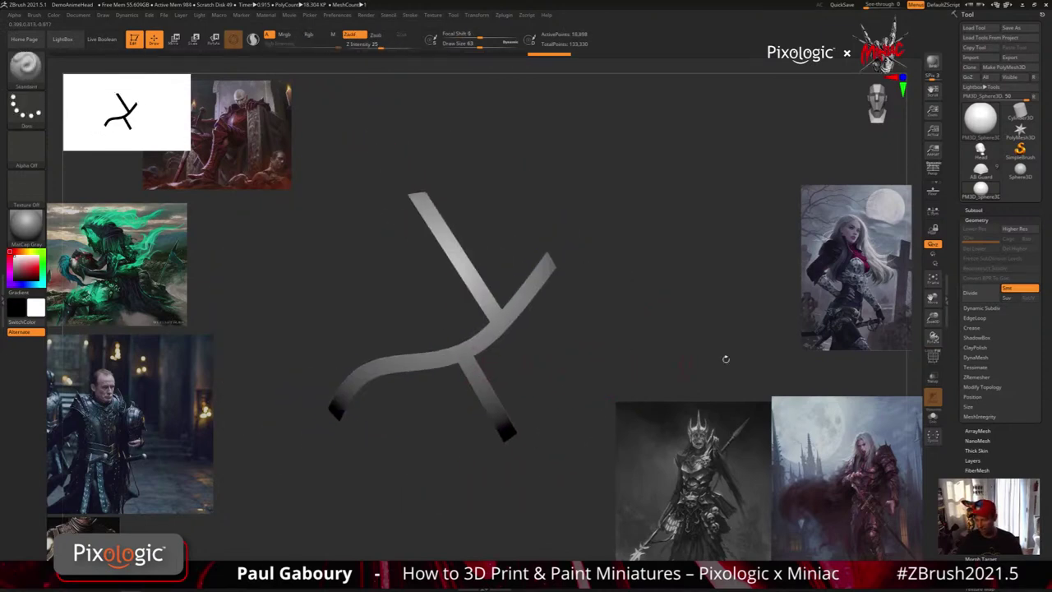
# Apply Edge Loop to the isolated bands with a displacement of -0.20299 and unhide the whole sphere.
pyautogui.click(974, 318)
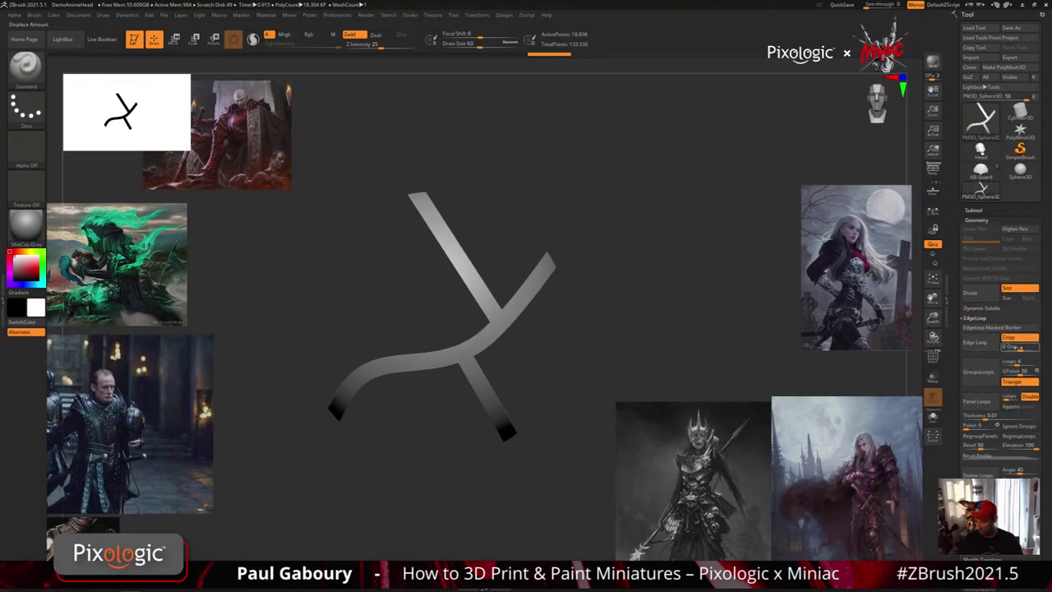
pyautogui.moveTo(1020, 348); pyautogui.dragTo(1013, 348)
pyautogui.moveTo(799, 365)
pyautogui.keyDown('ctrl'); pyautogui.mouseDown()
pyautogui.moveTo(622, 349)
pyautogui.moveTo(646, 329)
pyautogui.mouseUp(); pyautogui.keyUp('ctrl')
pyautogui.click(974, 342)
pyautogui.keyDown('ctrl'); pyautogui.keyDown('shift'); pyautogui.click(683, 360); pyautogui.keyUp('shift'); pyautogui.keyUp('ctrl')
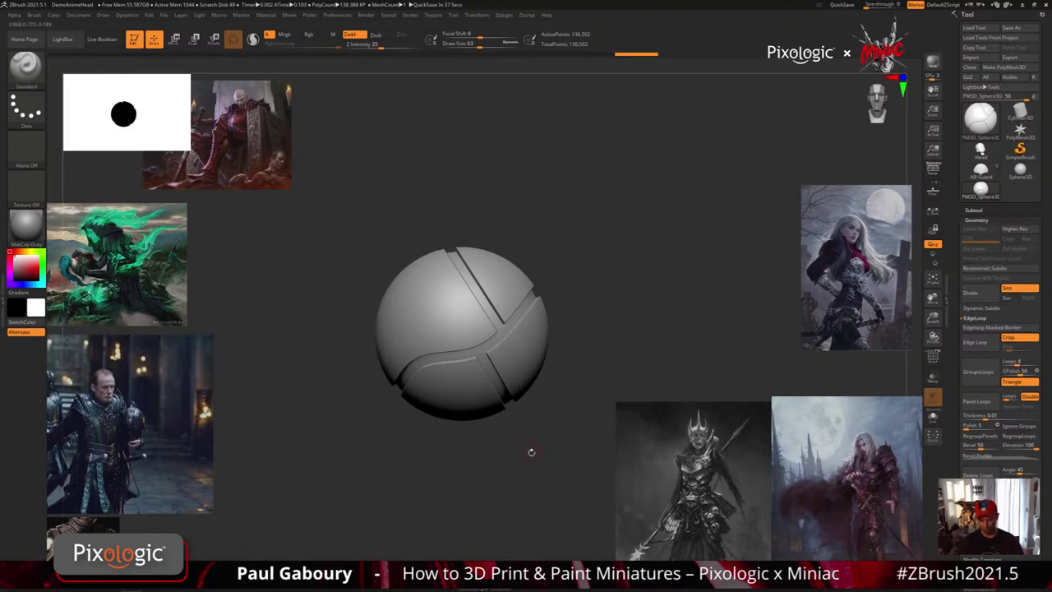
# Undo the Edge Loop, the polygroup hiding and all slices, back to the uncut sphere.
pyautogui.keyDown('alt'); pyautogui.moveTo(535, 449); pyautogui.dragTo(527, 469, button='right'); pyautogui.keyUp('alt')
pyautogui.hotkey('ctrl', 'z')
pyautogui.hotkey('ctrl', 'z')
pyautogui.hotkey('ctrl', 'z')
pyautogui.hotkey('ctrl', 'z')
pyautogui.hotkey('ctrl', 'z')
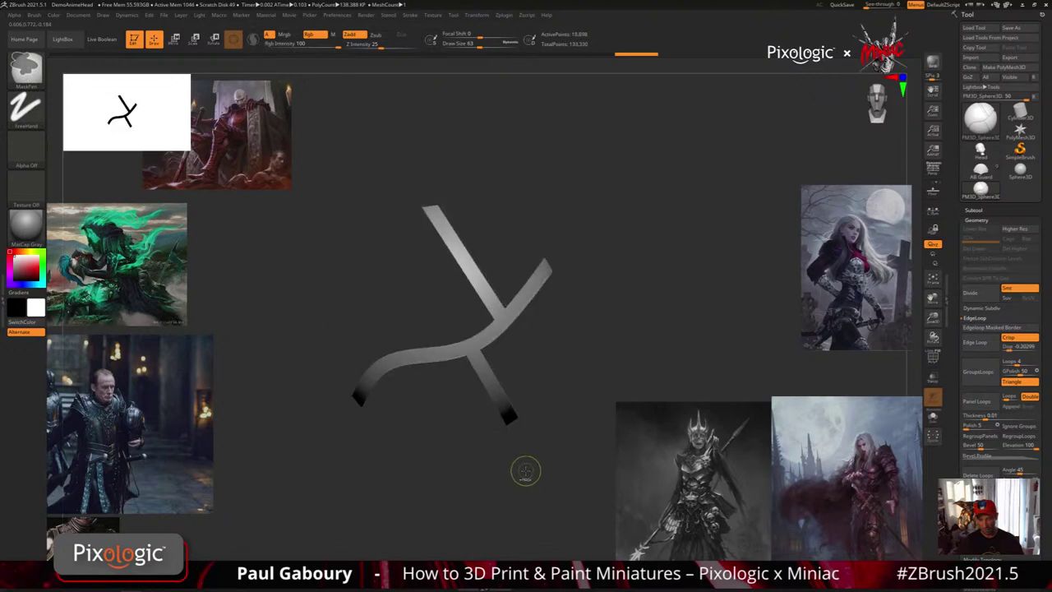
pyautogui.hotkey('ctrl', 'z')
pyautogui.hotkey('ctrl', 'z')
pyautogui.hotkey('ctrl', 'z')
pyautogui.hotkey('ctrl', 'z')
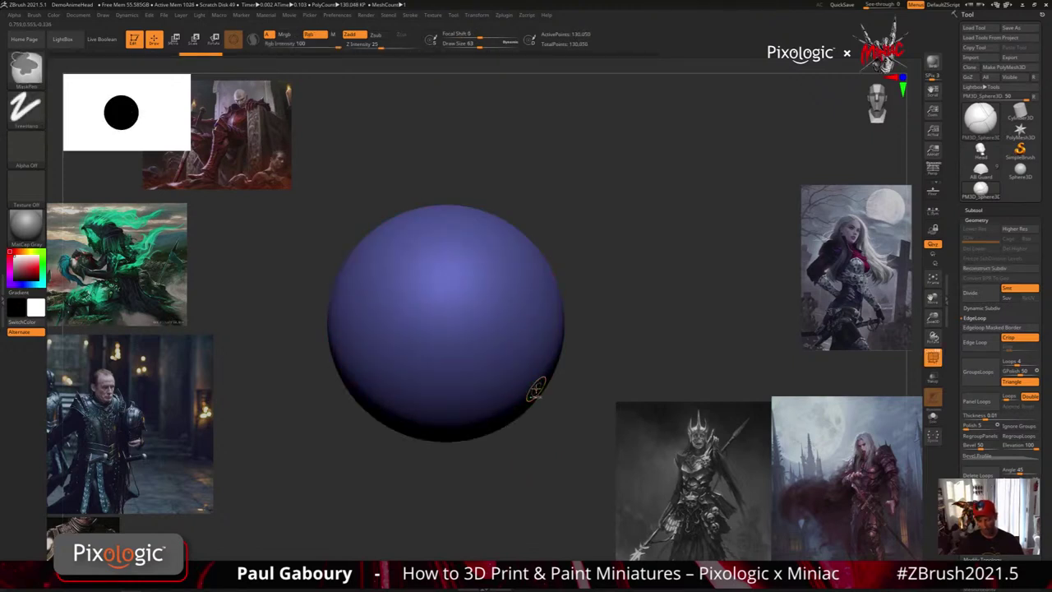
# Clip the sphere with ClipCurve along a steep, slightly diagonal line through its middle, leaving one side as a flat face.
pyautogui.hotkey('ctrl', 'space')
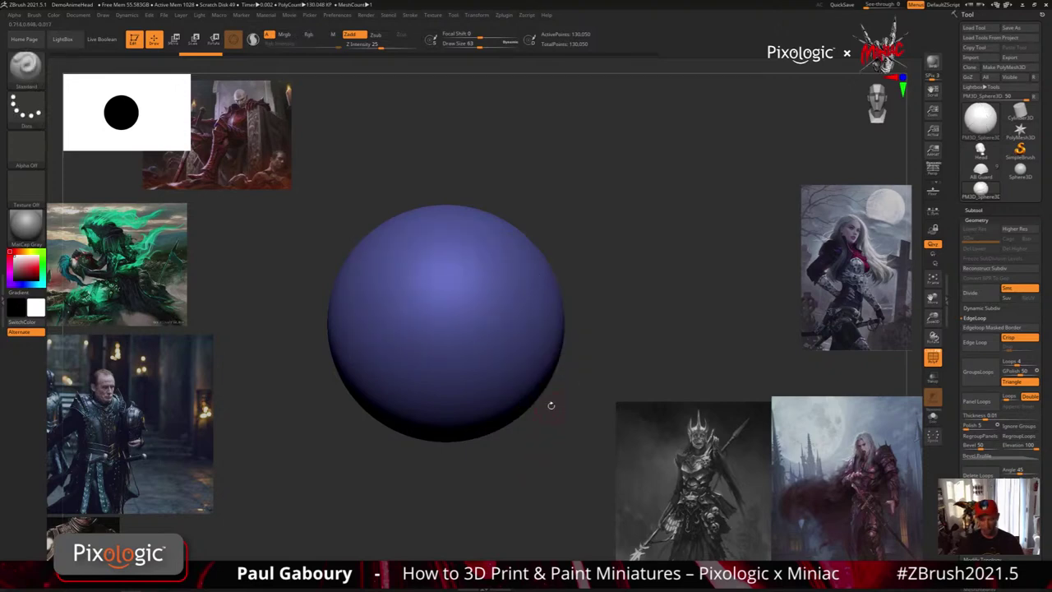
pyautogui.keyDown('ctrl'); pyautogui.keyDown('shift'); pyautogui.click(38, 71); pyautogui.keyUp('shift'); pyautogui.keyUp('ctrl')
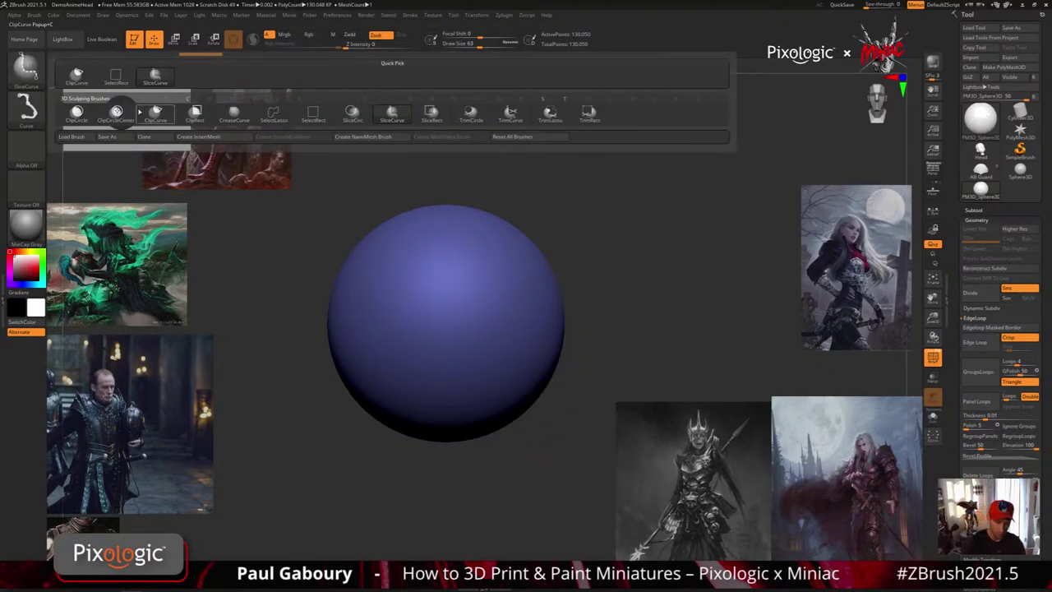
pyautogui.keyDown('ctrl'); pyautogui.keyDown('shift'); pyautogui.click(157, 111); pyautogui.keyUp('shift'); pyautogui.keyUp('ctrl')
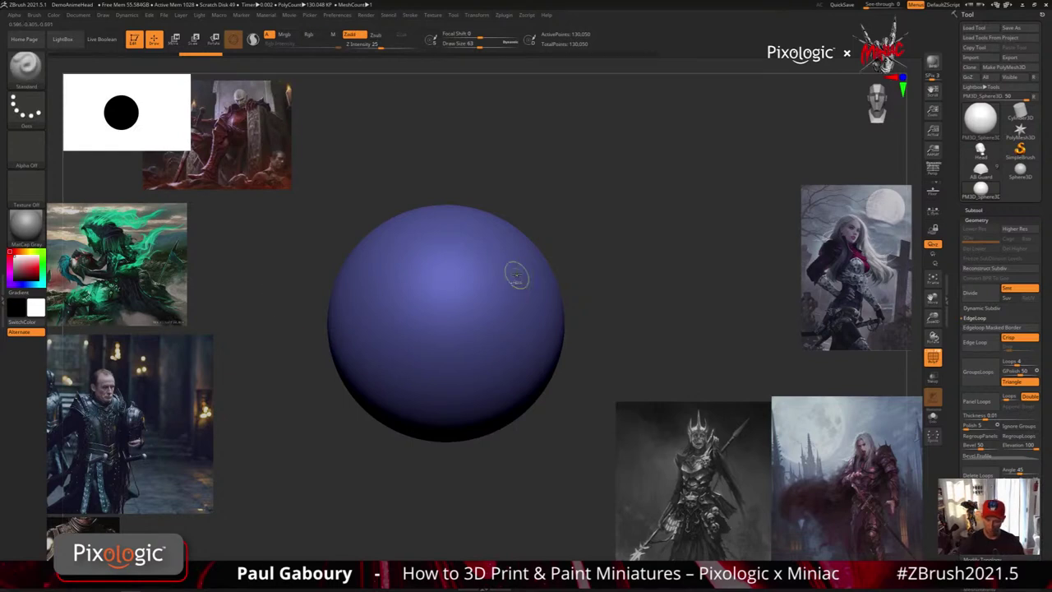
pyautogui.keyDown('ctrl'); pyautogui.keyDown('shift'); pyautogui.moveTo(458, 167); pyautogui.dragTo(528, 549); pyautogui.keyUp('shift'); pyautogui.keyUp('ctrl')
pyautogui.moveTo(571, 465)
pyautogui.mouseDown()
pyautogui.moveTo(540, 463)
pyautogui.moveTo(494, 505)
pyautogui.moveTo(496, 394)
pyautogui.mouseUp()
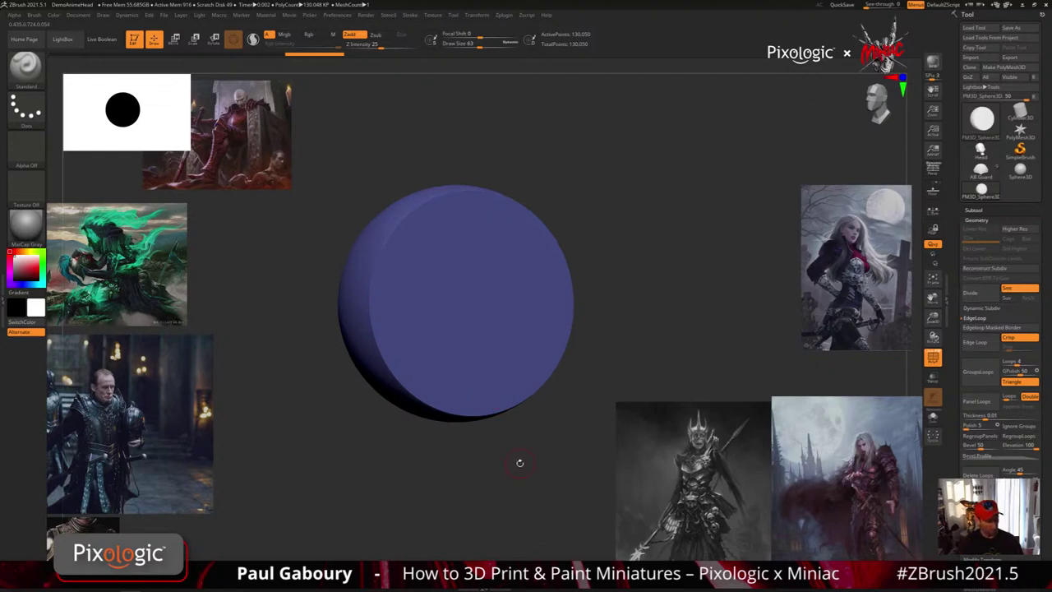
# Set up the Standard brush with the DragRect stroke, the star Alpha 10, and a Focal Shift of -100.
pyautogui.press('b')
pyautogui.click(25, 107)
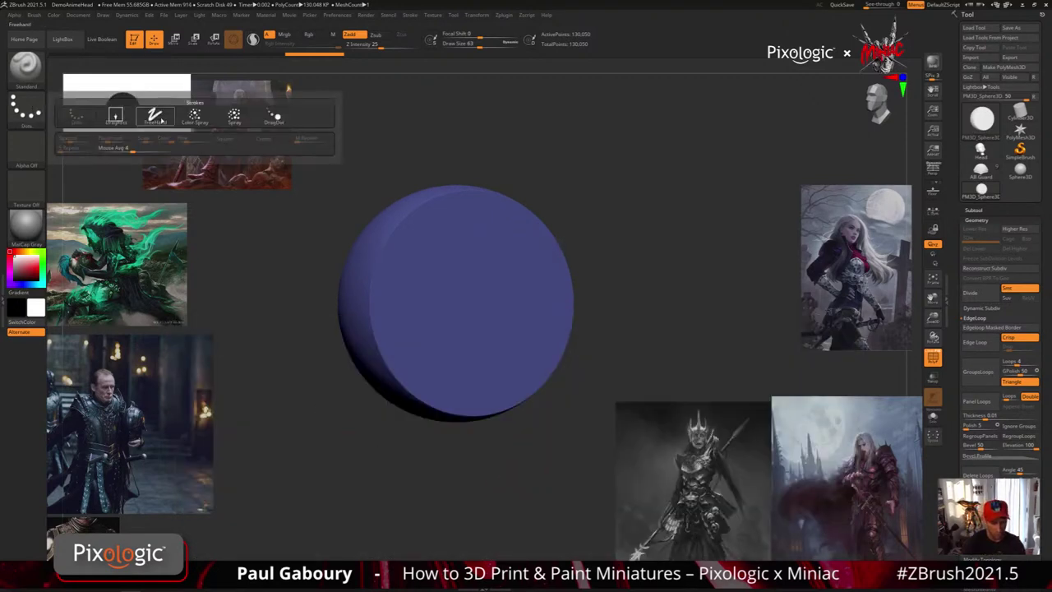
pyautogui.click(115, 116)
pyautogui.click(25, 148)
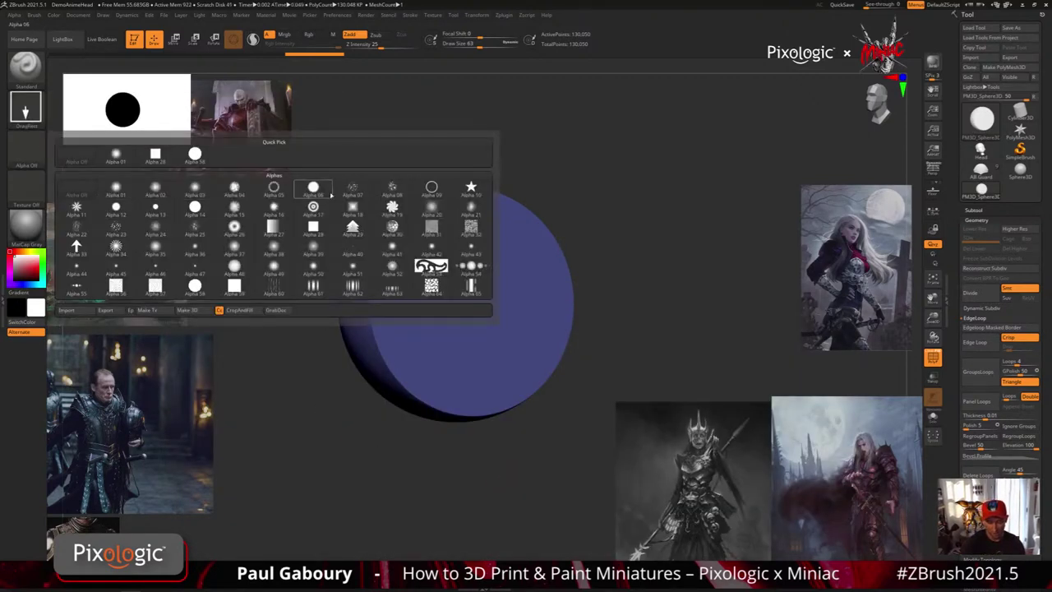
pyautogui.click(470, 187)
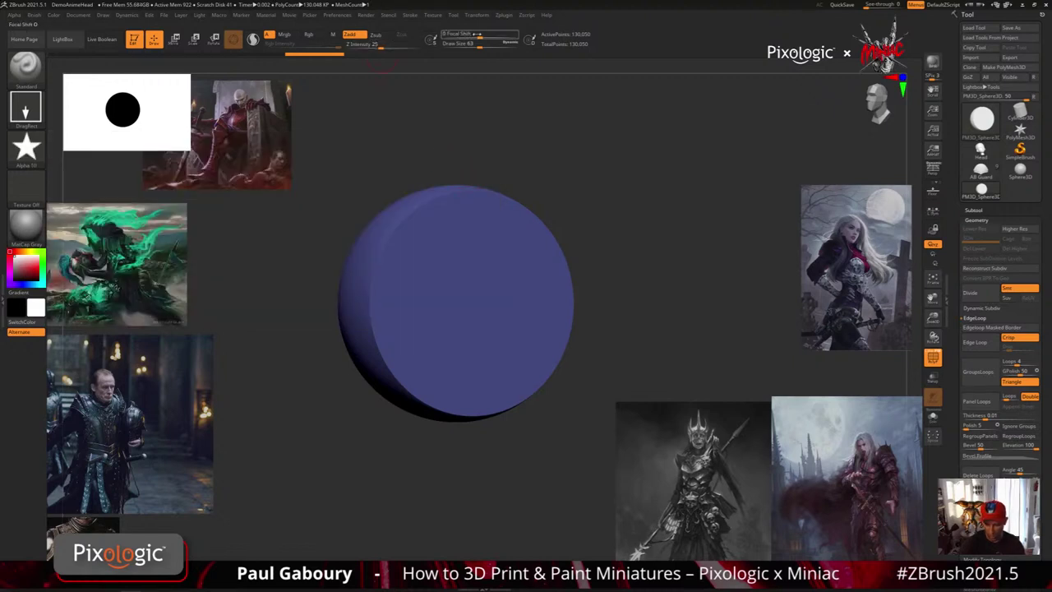
pyautogui.moveTo(476, 33); pyautogui.dragTo(441, 34)
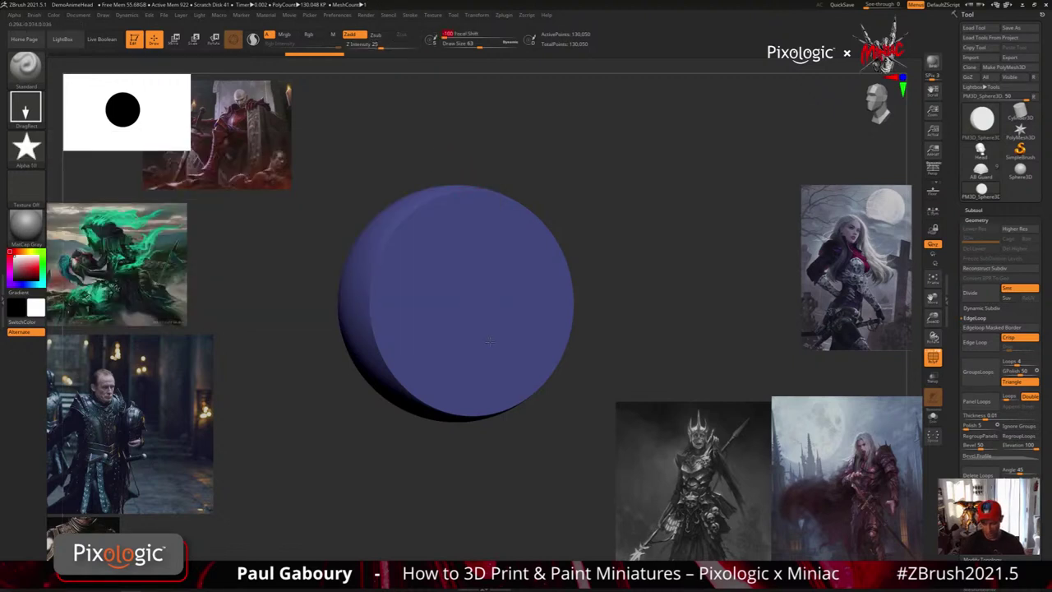
# Switch off the brush's Spotlight Projection and stamp raised stars on the clipped flat face and the sphere's rounded side.
pyautogui.click(34, 15)
pyautogui.click(58, 232)
pyautogui.click(79, 321)
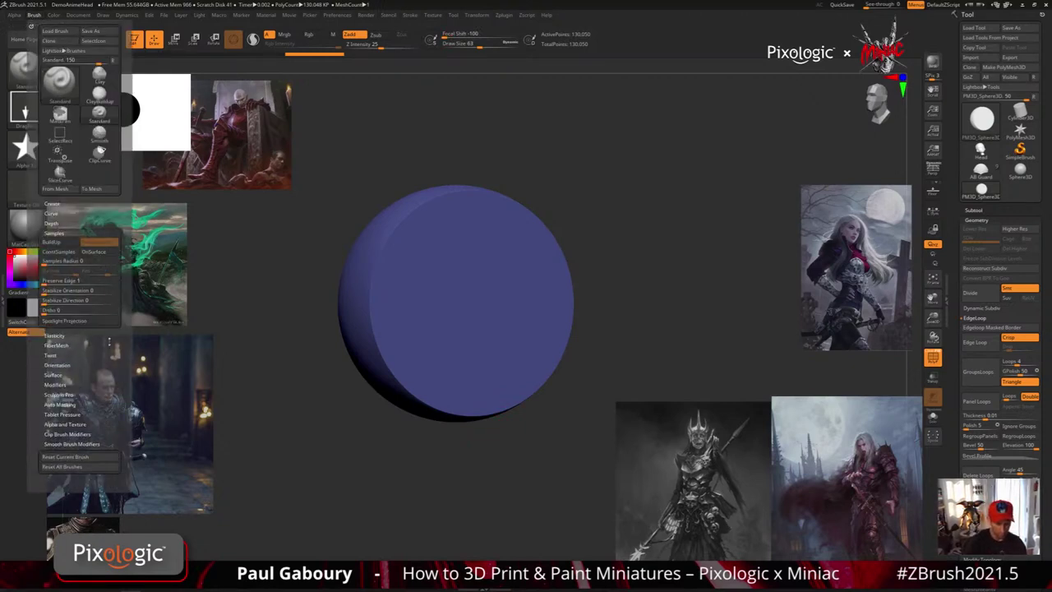
pyautogui.moveTo(471, 306); pyautogui.dragTo(500, 419)
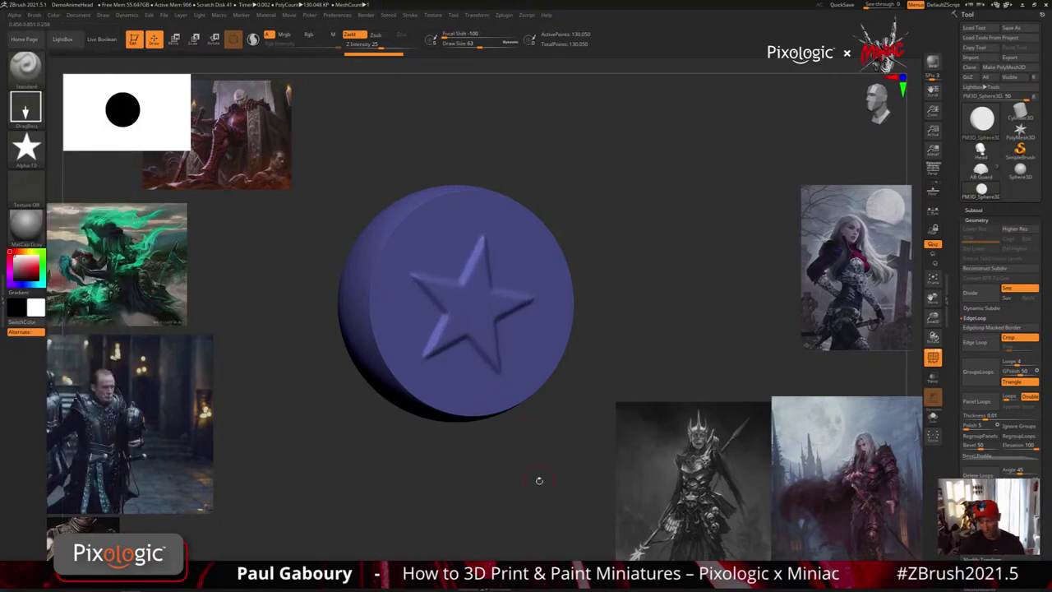
pyautogui.moveTo(537, 490); pyautogui.dragTo(523, 468)
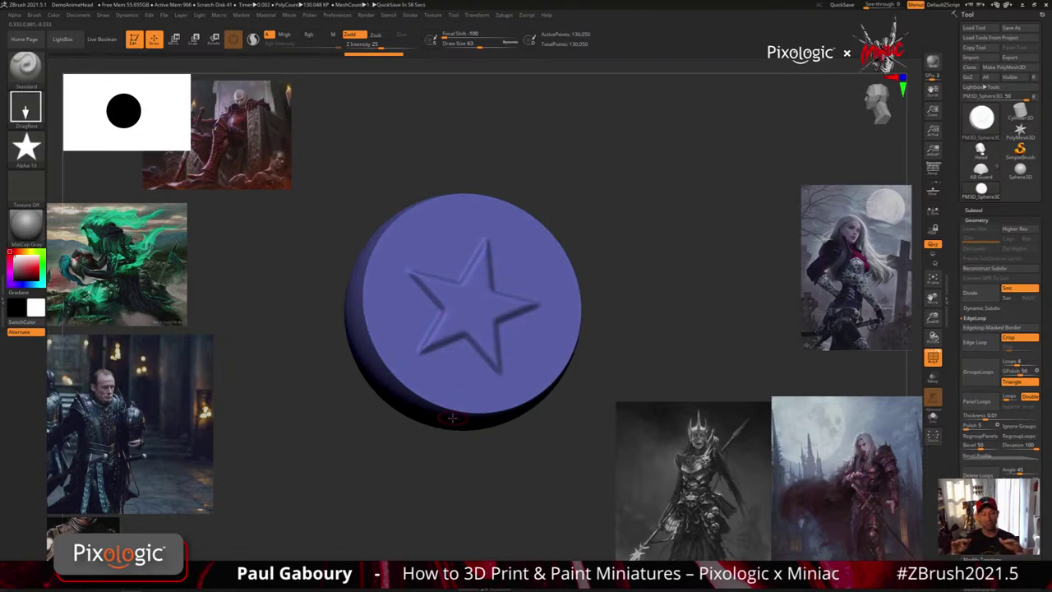
pyautogui.moveTo(452, 417); pyautogui.dragTo(484, 453)
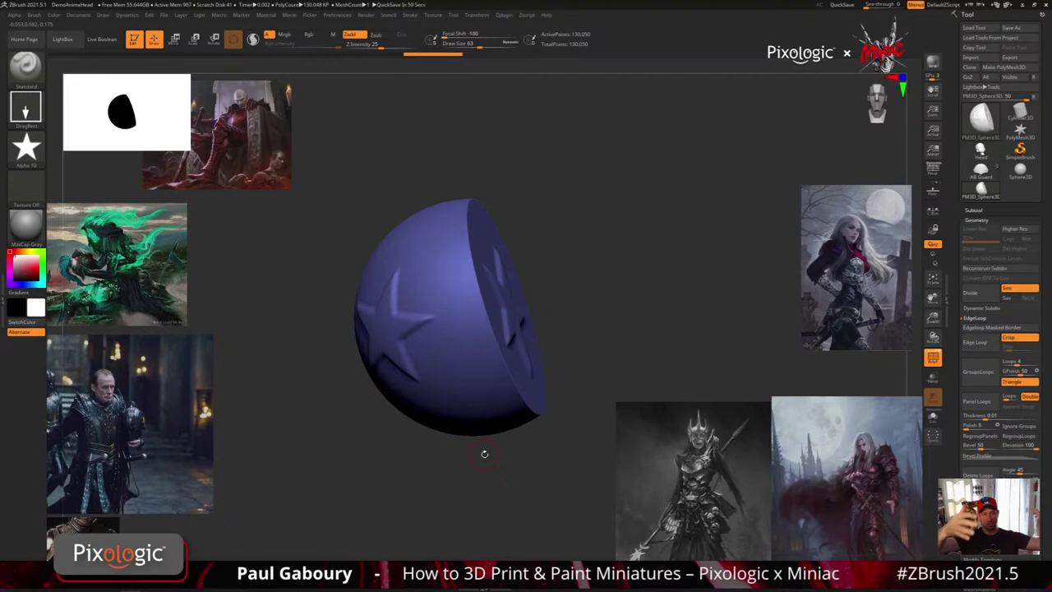
# Unclip the starred half-sphere to restore its full rounded shape.
pyautogui.moveTo(583, 317); pyautogui.dragTo(520, 308)
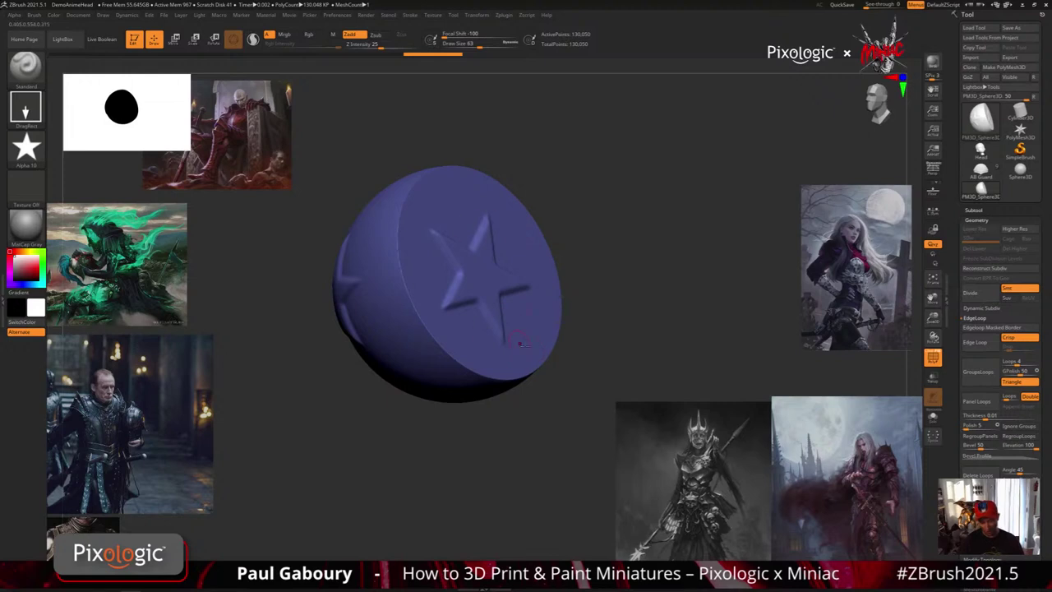
pyautogui.hotkey('ctrl', 'space')
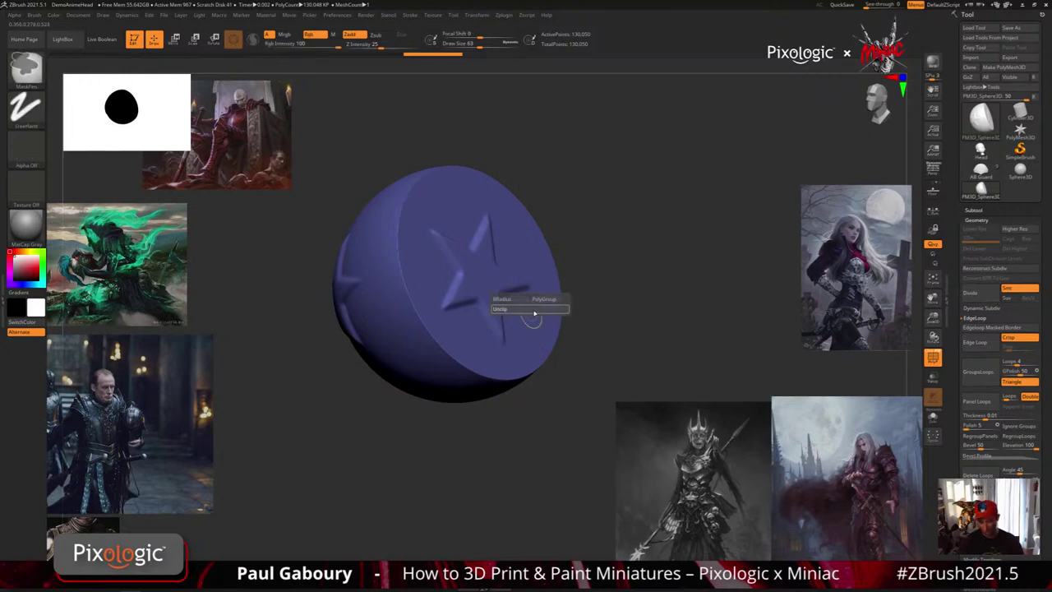
pyautogui.click(535, 311)
pyautogui.moveTo(551, 422)
pyautogui.keyDown('alt'); pyautogui.mouseDown()
pyautogui.moveTo(512, 448)
pyautogui.moveTo(511, 468)
pyautogui.moveTo(538, 435)
pyautogui.mouseUp(); pyautogui.keyUp('alt')
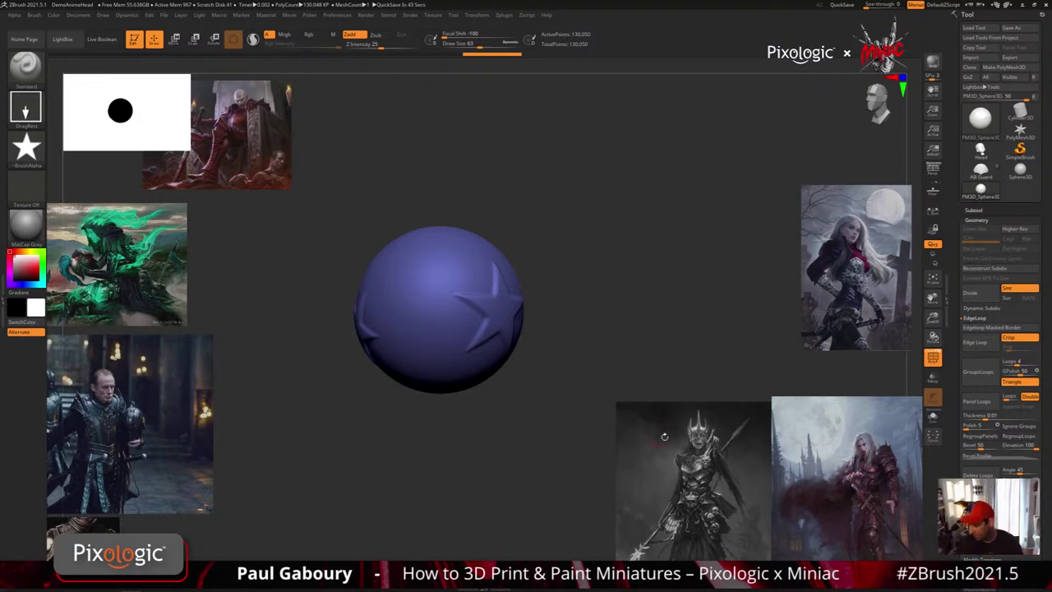
# Switch to the armored female figure's AB Guard tool, turn off the polyframe, and reduce the draw size to about 19.28.
pyautogui.click(980, 171)
pyautogui.moveTo(509, 411)
pyautogui.keyDown('shift'); pyautogui.mouseDown(button='right')
pyautogui.moveTo(556, 441)
pyautogui.moveTo(525, 401)
pyautogui.mouseUp(button='right'); pyautogui.keyUp('shift')
pyautogui.hotkey('shift', 'f')
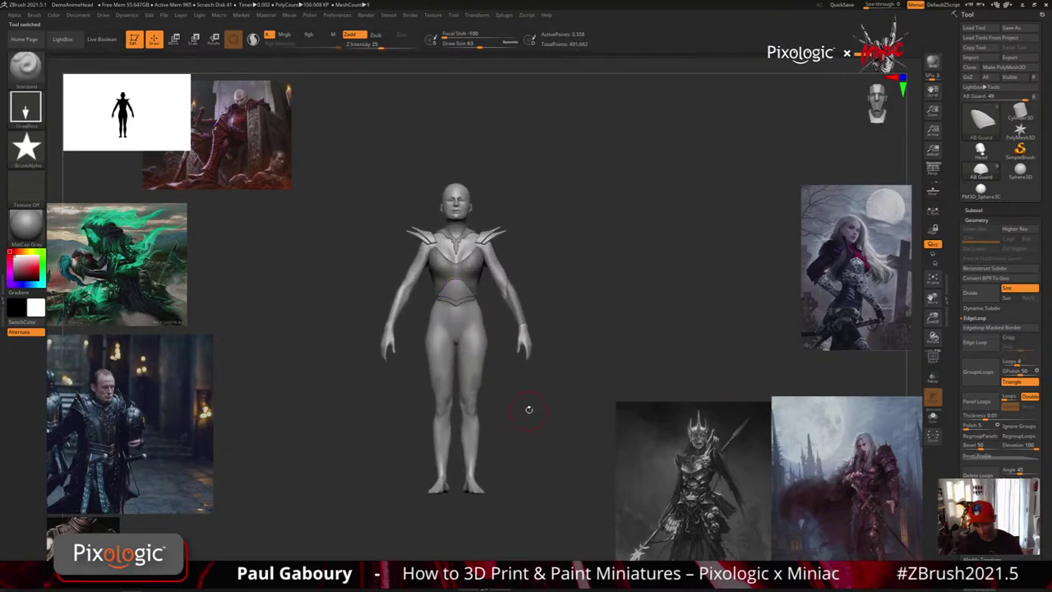
pyautogui.keyDown('alt'); pyautogui.moveTo(528, 408); pyautogui.dragTo(530, 436); pyautogui.keyUp('alt')
pyautogui.press('s')
pyautogui.moveTo(570, 332); pyautogui.dragTo(560, 332)
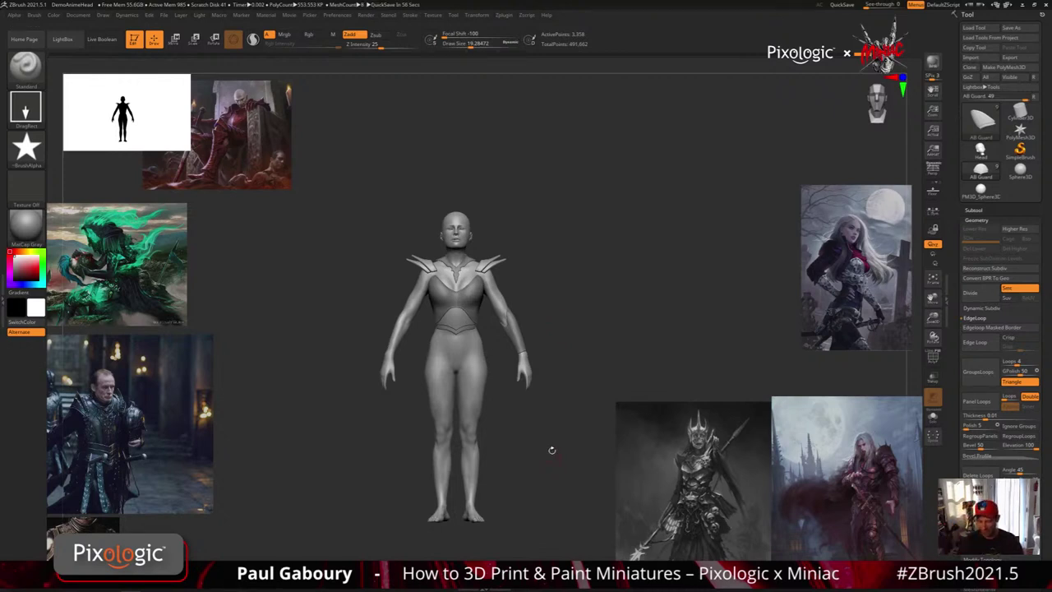
# Make the VampireGirlV05 body the active subtool, toggling the polyframe to identify it, and bring the upper body into side view.
pyautogui.hotkey('shift', 'f')
pyautogui.keyDown('alt'); pyautogui.click(498, 288); pyautogui.keyUp('alt')
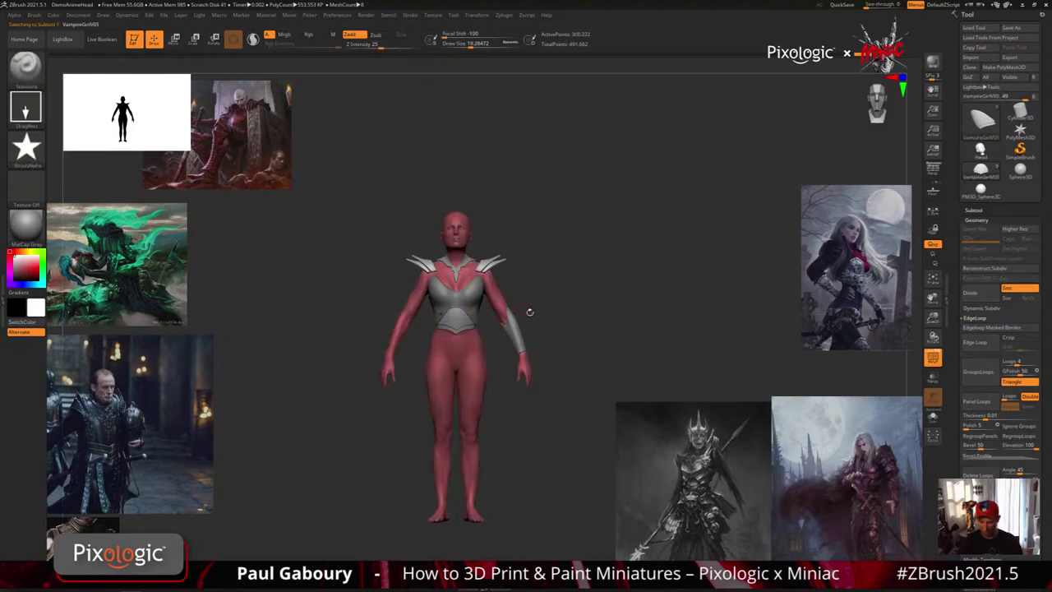
pyautogui.press('shift')
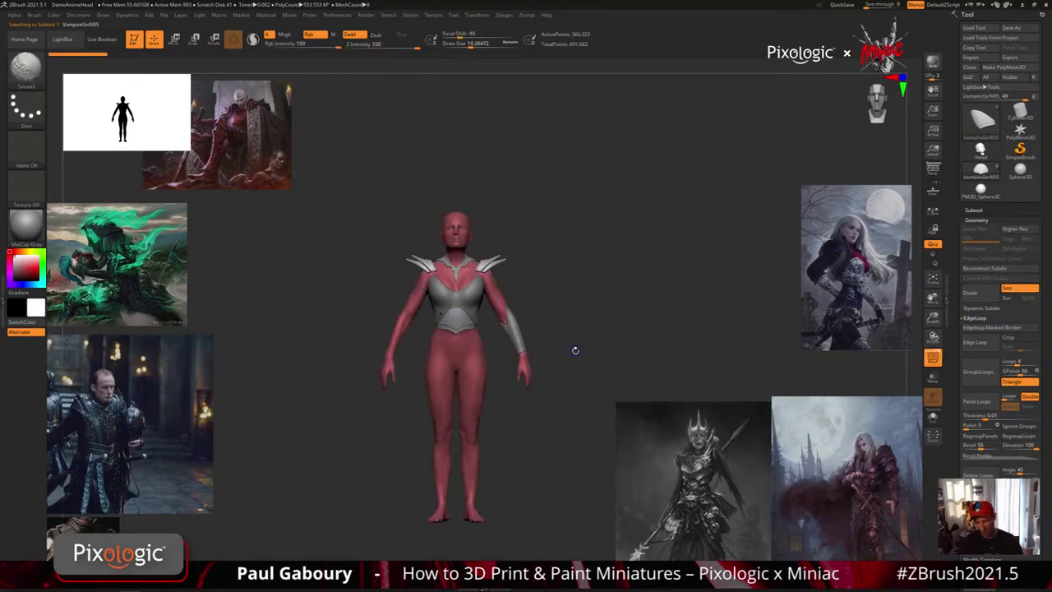
pyautogui.hotkey('shift', 'f')
pyautogui.keyDown('shift'); pyautogui.moveTo(575, 350); pyautogui.dragTo(510, 327); pyautogui.keyUp('shift')
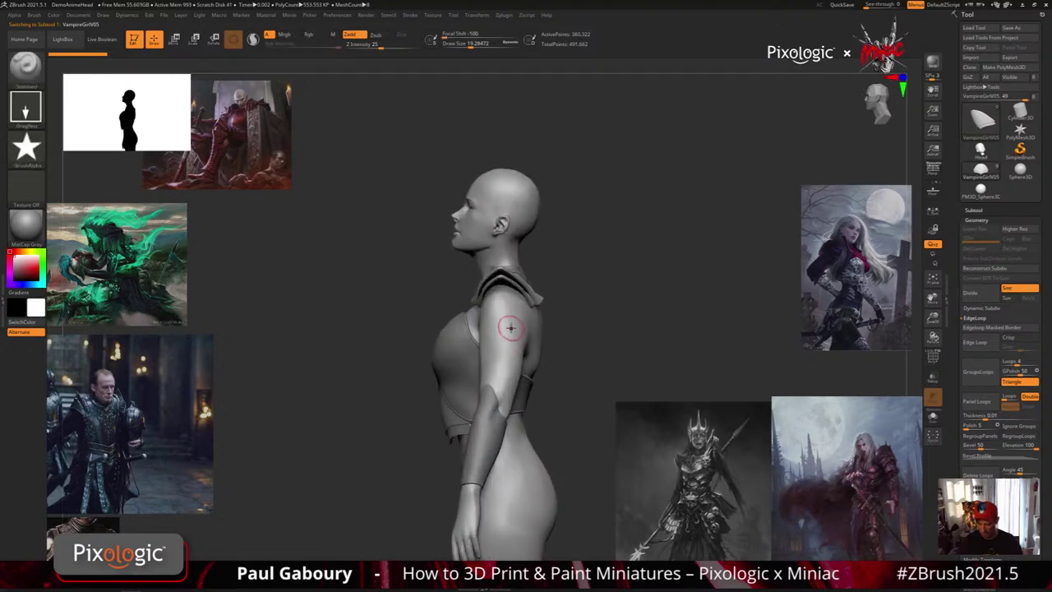
pyautogui.moveTo(510, 327)
pyautogui.mouseDown(button='right')
pyautogui.moveTo(524, 327)
pyautogui.moveTo(507, 322)
pyautogui.mouseUp(button='right')
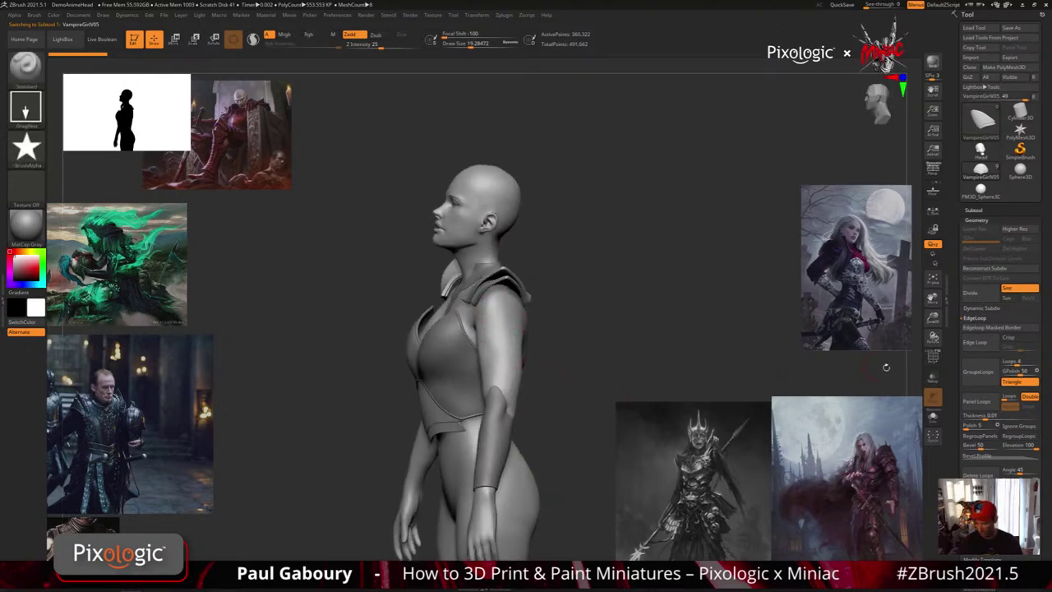
# Open the subtool list and examine the pieces in the Armor folder.
pyautogui.click(973, 210)
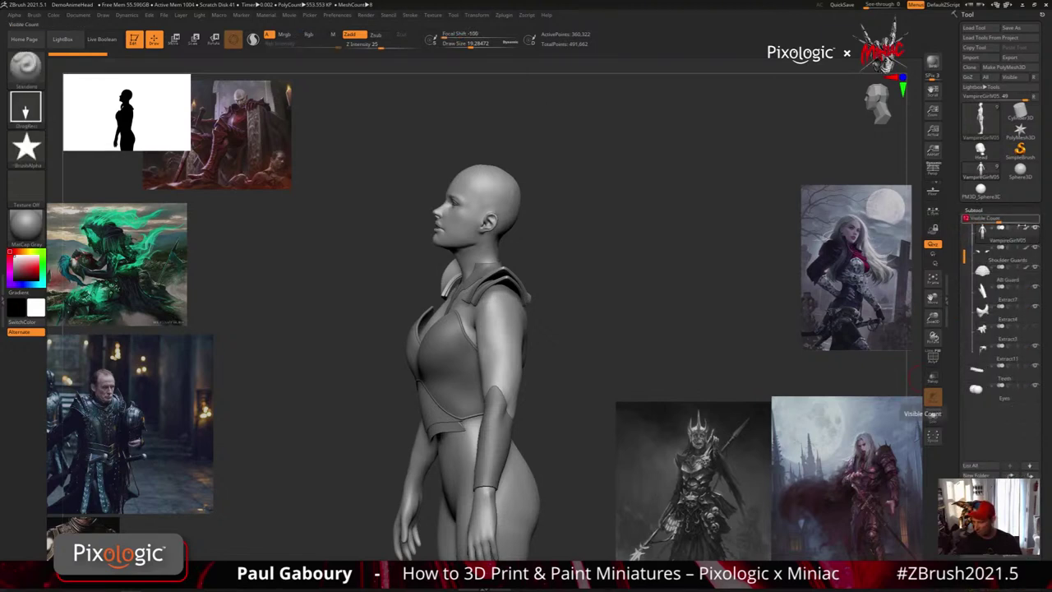
pyautogui.moveTo(981, 311)
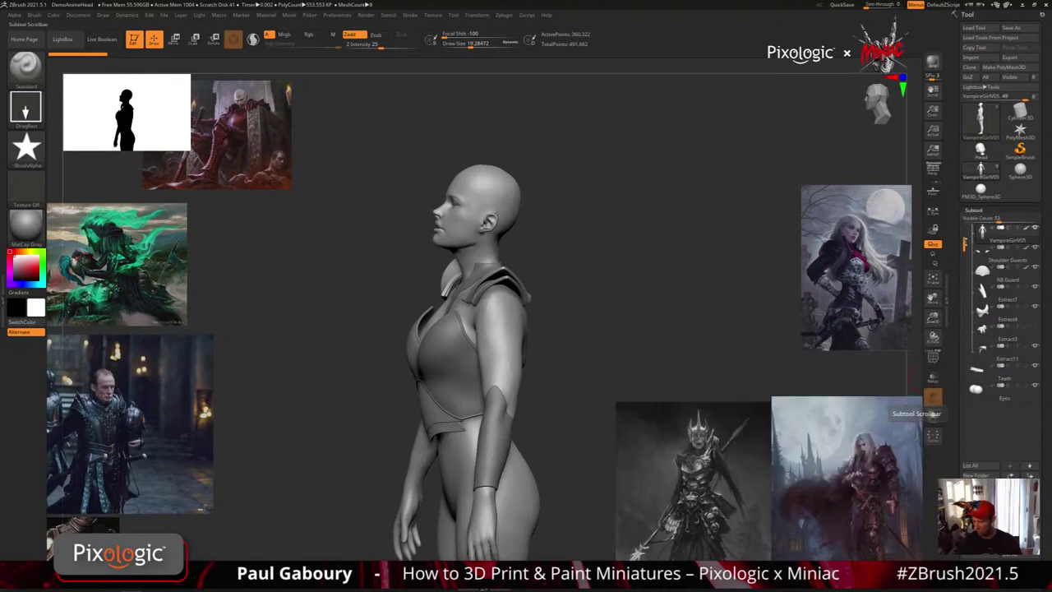
pyautogui.moveTo(978, 388)
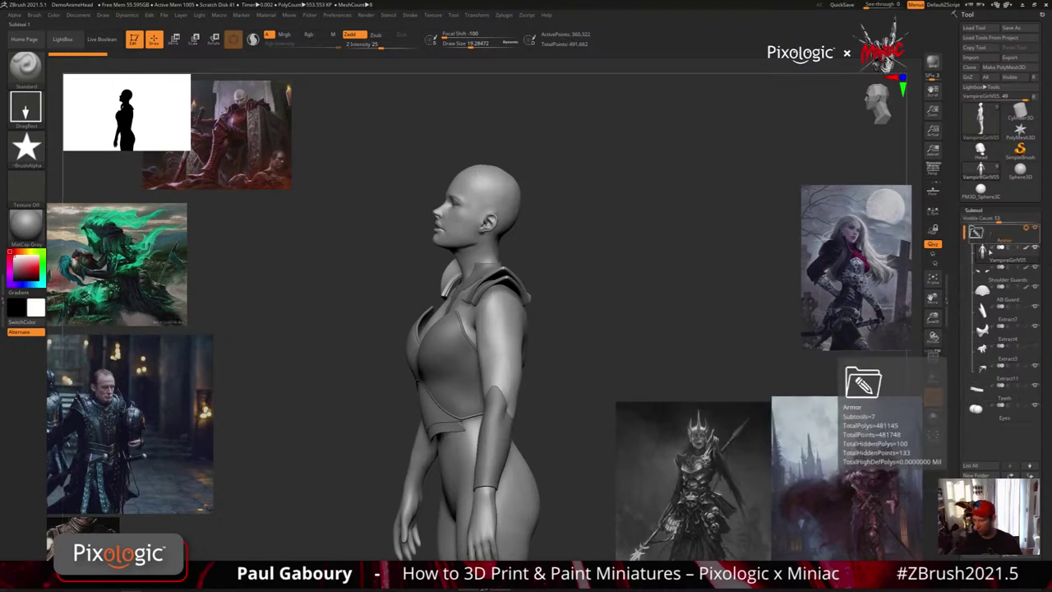
pyautogui.moveTo(995, 262)
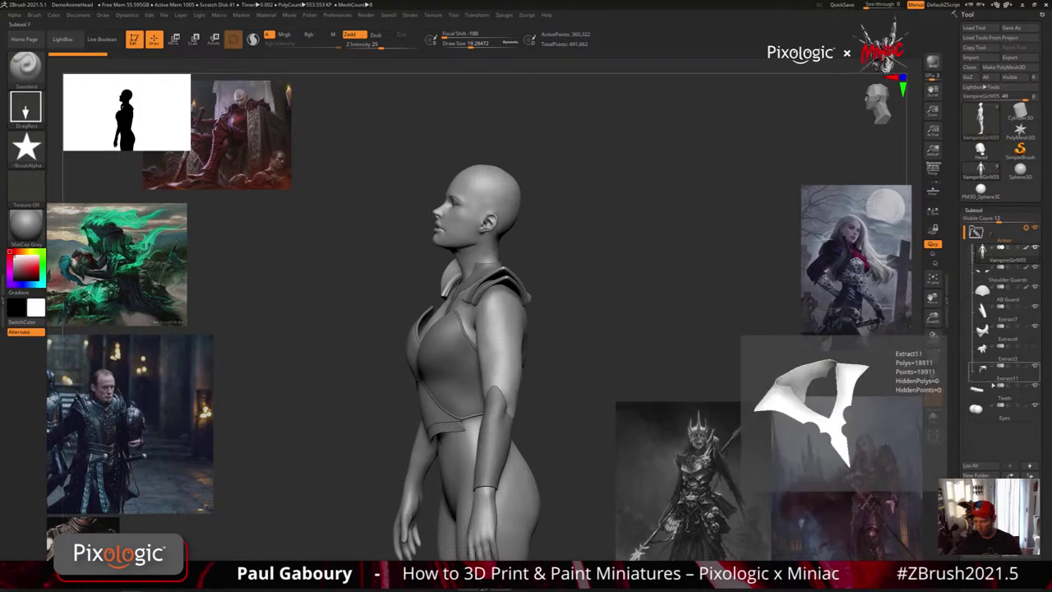
pyautogui.moveTo(1034, 407)
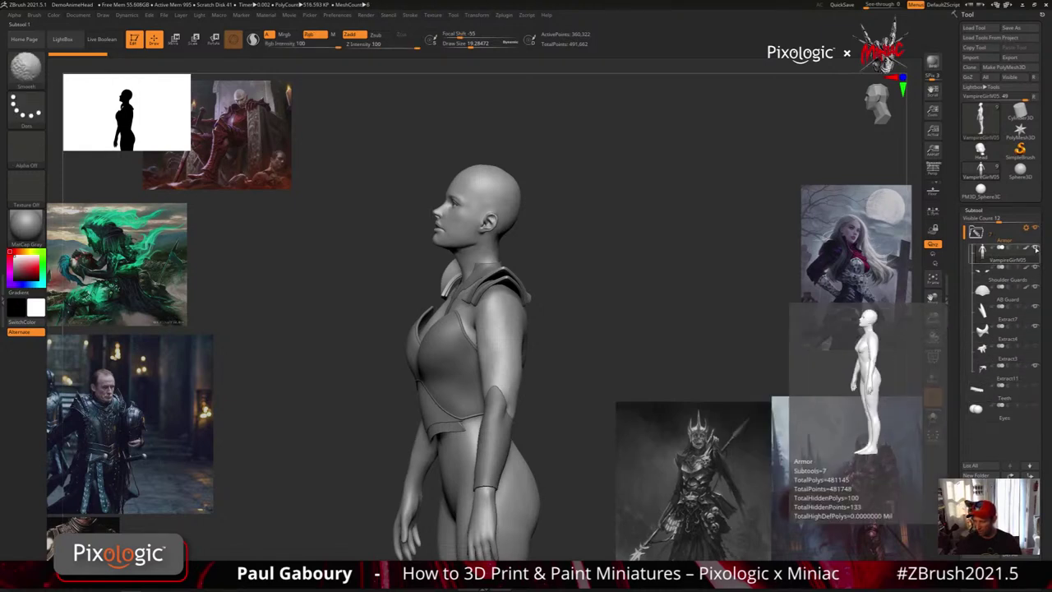
# Try repeatedly hiding and showing all subtools other than the VampireGirlV05 body.
pyautogui.keyDown('shift'); pyautogui.click(1036, 255); pyautogui.keyUp('shift')
pyautogui.keyDown('shift'); pyautogui.click(1037, 249); pyautogui.keyUp('shift')
pyautogui.keyDown('shift'); pyautogui.click(1036, 250); pyautogui.keyUp('shift')
pyautogui.keyDown('shift'); pyautogui.click(1035, 250); pyautogui.keyUp('shift')
pyautogui.keyDown('shift'); pyautogui.click(1036, 250); pyautogui.keyUp('shift')
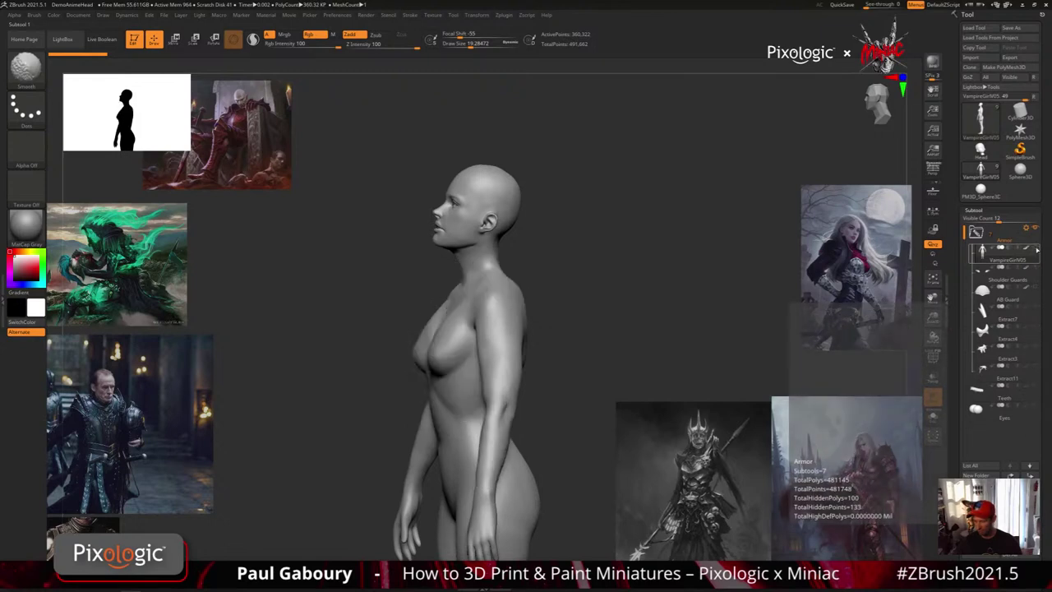
pyautogui.keyDown('shift'); pyautogui.click(1036, 250); pyautogui.keyUp('shift')
pyautogui.click(1036, 249)
pyautogui.click(1036, 249)
pyautogui.click(1036, 249)
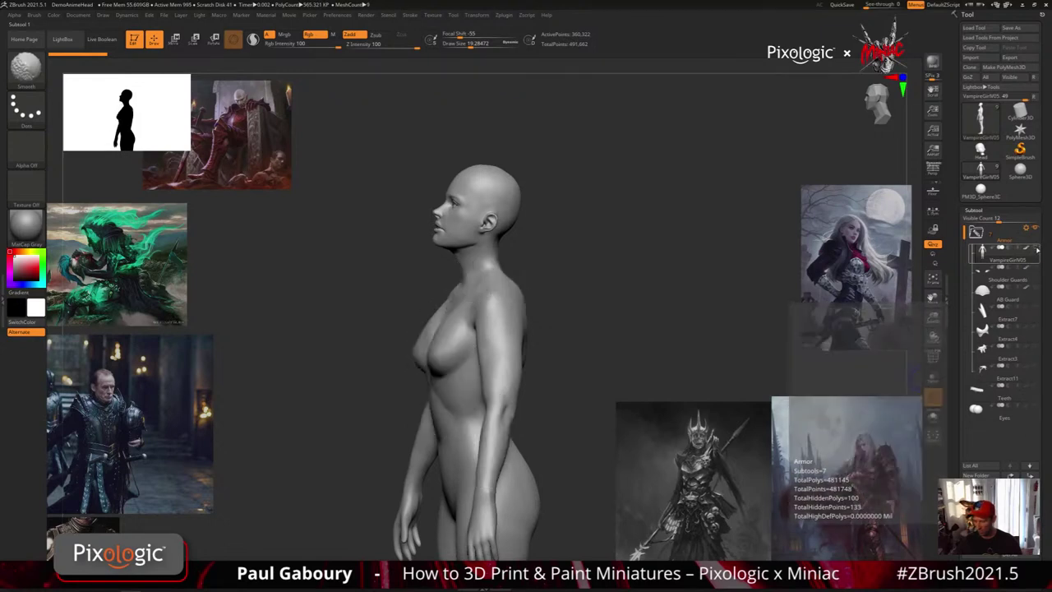
pyautogui.click(1036, 249)
pyautogui.click(1036, 249)
pyautogui.click(1036, 249)
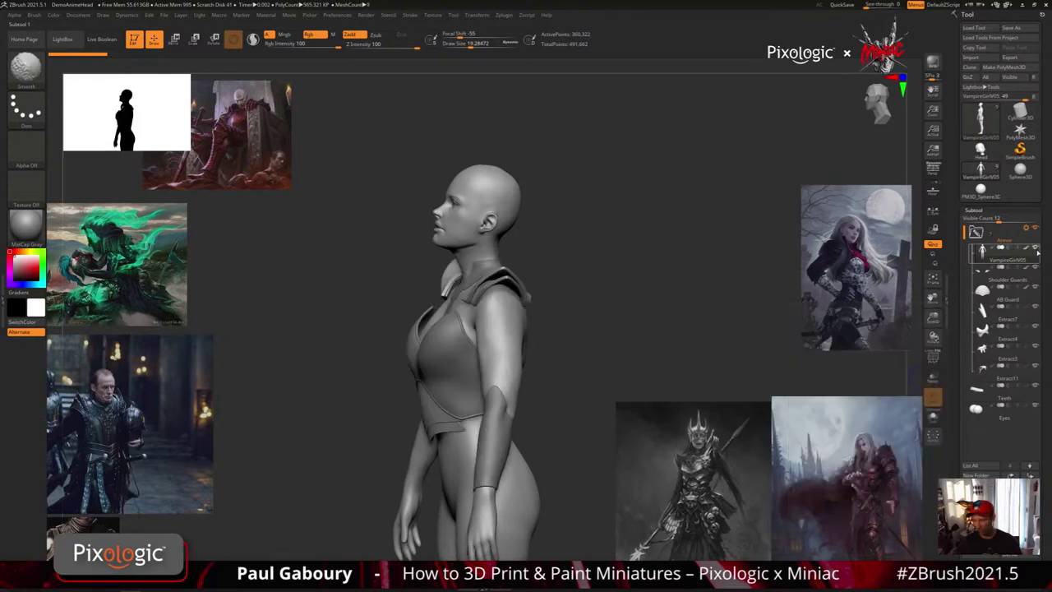
# Hide the armor, teeth and eyes so that only the VampireGirlV05 body stays displayed, and keep the body selected.
pyautogui.click(1036, 269)
pyautogui.click(1035, 269)
pyautogui.click(1035, 269)
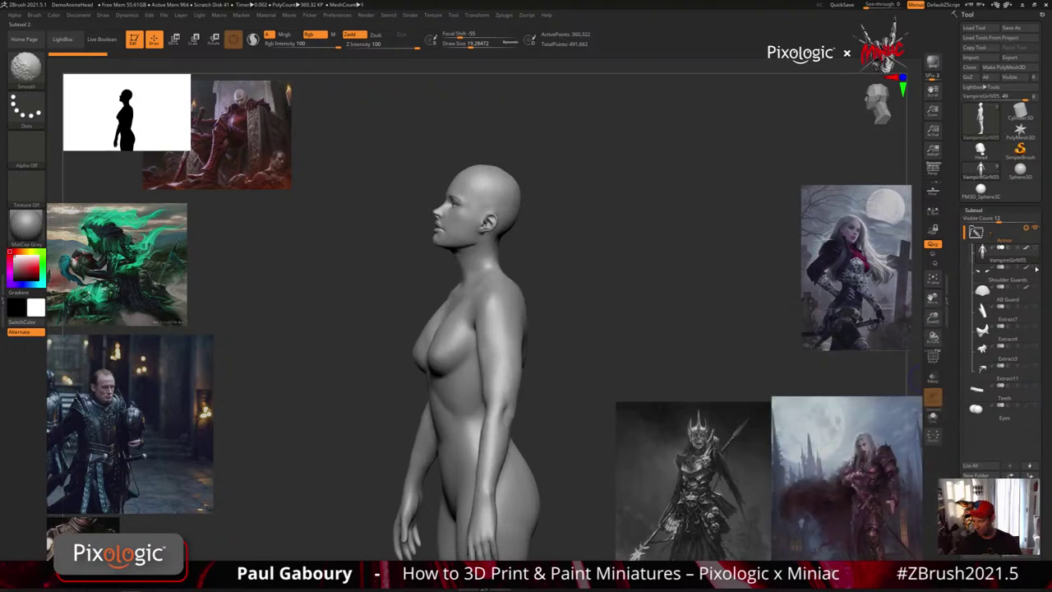
pyautogui.click(1035, 268)
pyautogui.keyDown('shift'); pyautogui.click(1035, 268); pyautogui.keyUp('shift')
pyautogui.click(991, 255)
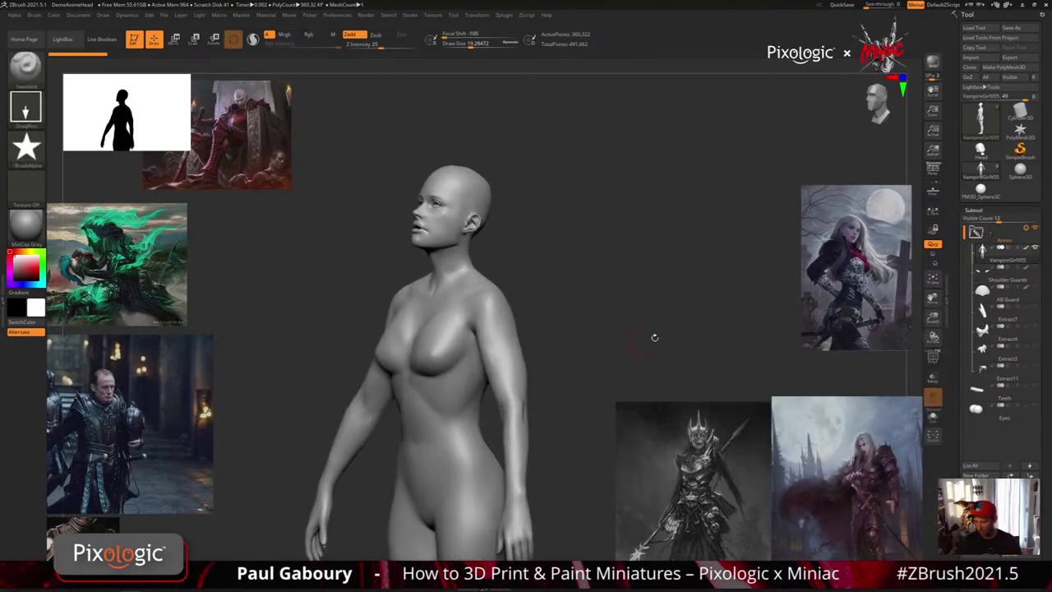
# Reset the Standard brush to the FreeHand stroke with no alpha, Focal Shift 0, and a draw size of about 10.97.
pyautogui.moveTo(613, 353)
pyautogui.mouseDown()
pyautogui.moveTo(652, 336)
pyautogui.moveTo(611, 359)
pyautogui.moveTo(450, 271)
pyautogui.mouseUp()
pyautogui.keyDown('alt'); pyautogui.moveTo(511, 398); pyautogui.dragTo(533, 425, button='right'); pyautogui.keyUp('alt')
pyautogui.keyDown('ctrl'); pyautogui.moveTo(506, 390); pyautogui.dragTo(448, 312, button='right'); pyautogui.keyUp('ctrl')
pyautogui.moveTo(448, 312); pyautogui.dragTo(491, 368, button='right')
pyautogui.moveTo(491, 369); pyautogui.dragTo(481, 352)
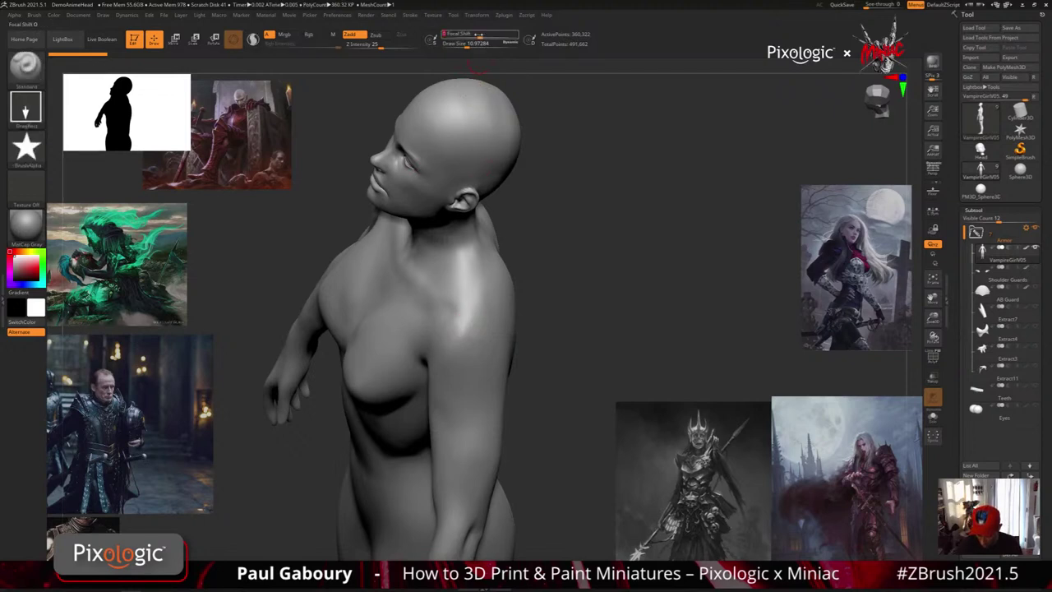
pyautogui.click(27, 110)
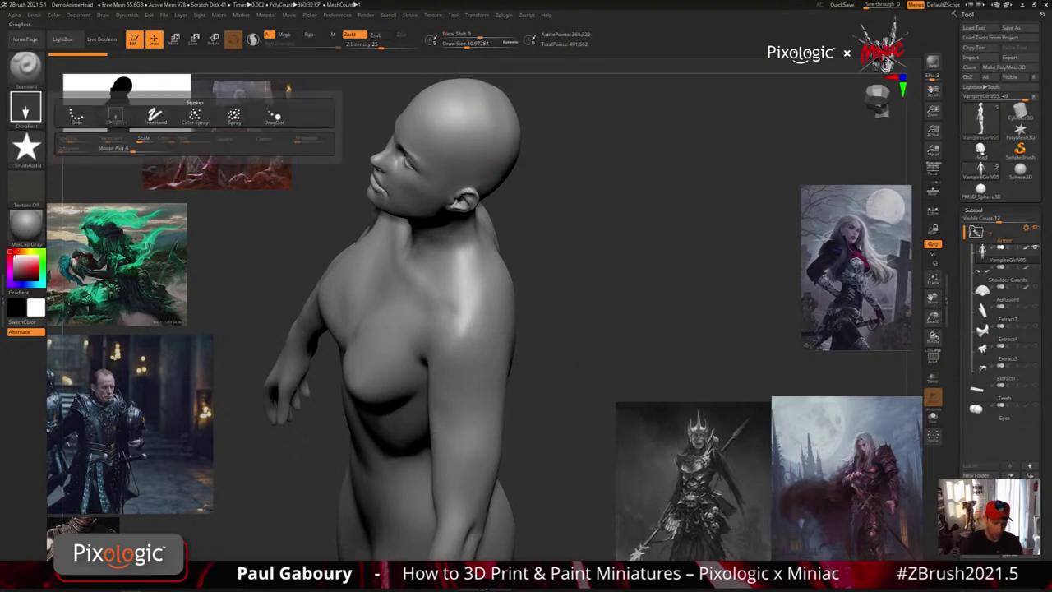
pyautogui.click(154, 115)
pyautogui.click(26, 150)
pyautogui.click(78, 159)
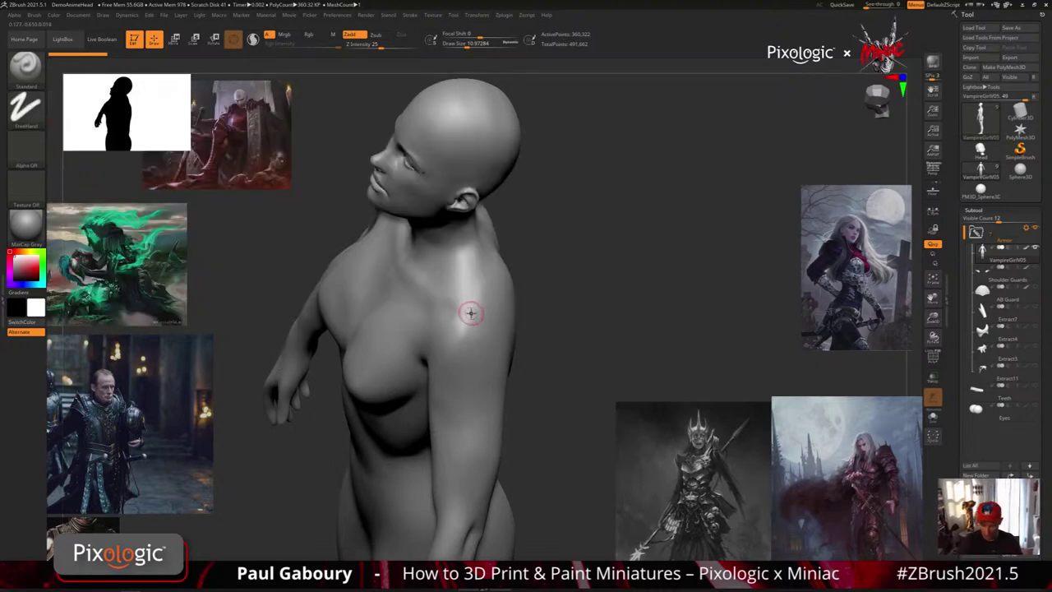
# Mask a patch over the outer shoulder and upper arm of the body with the MaskPen brush, mirrored on both sides.
pyautogui.press('ctrl')
pyautogui.moveTo(474, 343); pyautogui.dragTo(439, 314, button='right')
pyautogui.moveTo(439, 312)
pyautogui.keyDown('ctrl'); pyautogui.mouseDown()
pyautogui.moveTo(439, 329)
pyautogui.moveTo(484, 377)
pyautogui.moveTo(501, 321)
pyautogui.moveTo(446, 325)
pyautogui.moveTo(500, 328)
pyautogui.mouseUp(); pyautogui.keyUp('ctrl')
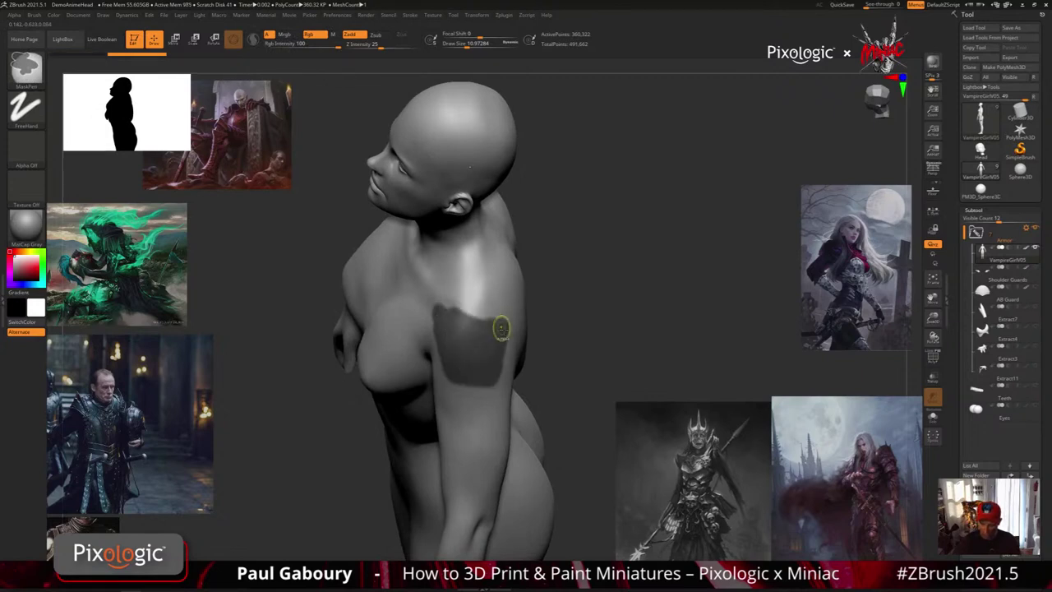
pyautogui.moveTo(500, 329); pyautogui.dragTo(482, 331, button='right')
pyautogui.keyDown('ctrl'); pyautogui.moveTo(481, 331); pyautogui.dragTo(498, 321); pyautogui.keyUp('ctrl')
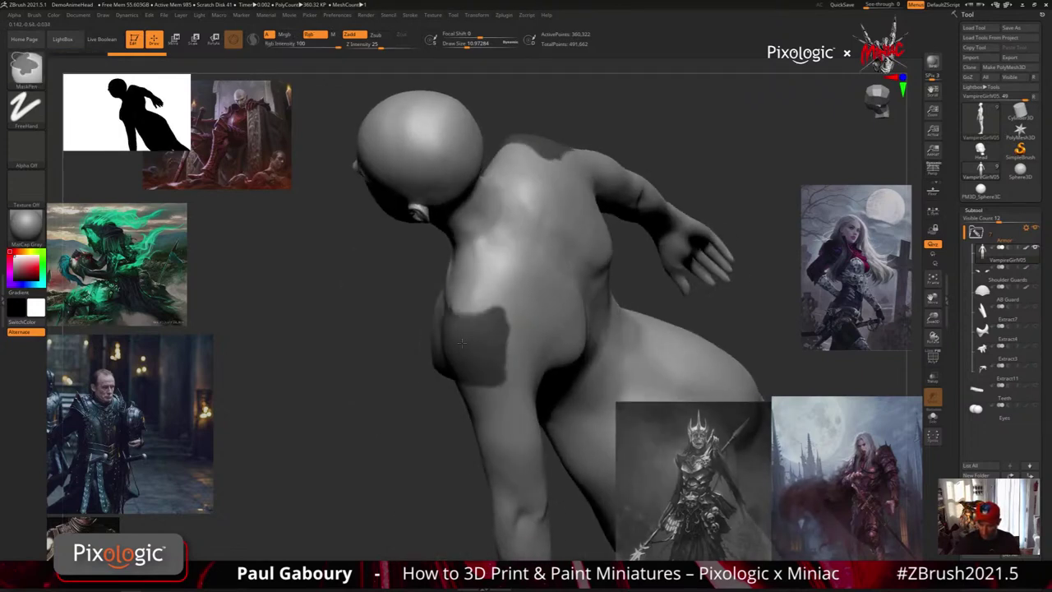
pyautogui.moveTo(462, 343); pyautogui.dragTo(450, 349, button='right')
pyautogui.keyDown('ctrl'); pyautogui.moveTo(417, 329); pyautogui.dragTo(423, 333); pyautogui.keyUp('ctrl')
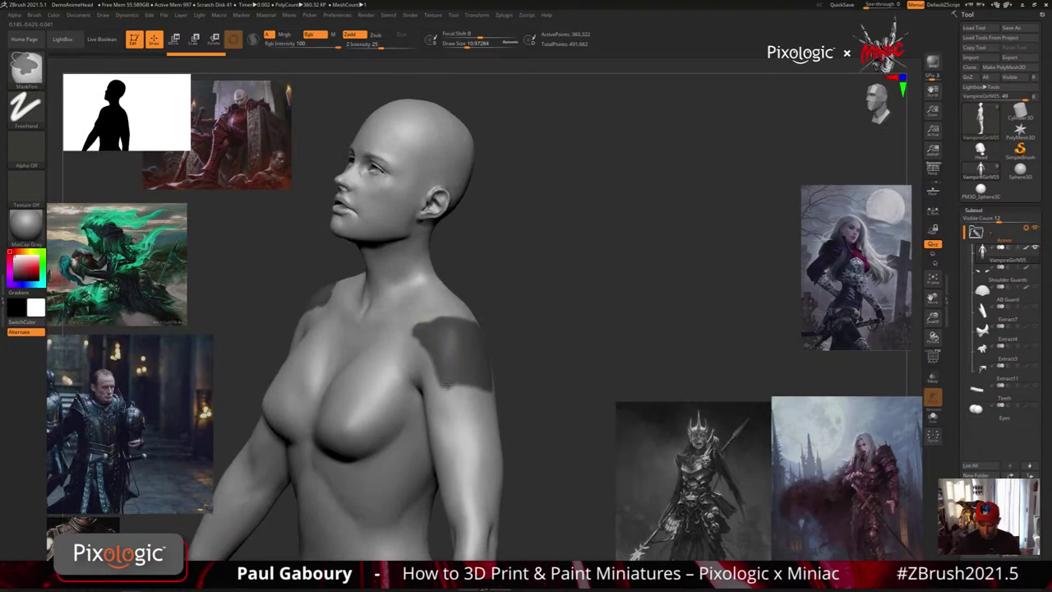
# Extend the shoulder mask down the upper arm and even out its front, back and lower edges.
pyautogui.moveTo(444, 383)
pyautogui.keyDown('ctrl'); pyautogui.mouseDown()
pyautogui.moveTo(480, 405)
pyautogui.moveTo(460, 387)
pyautogui.mouseUp(); pyautogui.keyUp('ctrl')
pyautogui.moveTo(465, 378); pyautogui.dragTo(452, 398, button='right')
pyautogui.moveTo(532, 444)
pyautogui.keyDown('shift'); pyautogui.mouseDown()
pyautogui.moveTo(531, 380)
pyautogui.moveTo(489, 317)
pyautogui.mouseUp(); pyautogui.keyUp('shift')
pyautogui.moveTo(490, 317); pyautogui.dragTo(449, 314, button='right')
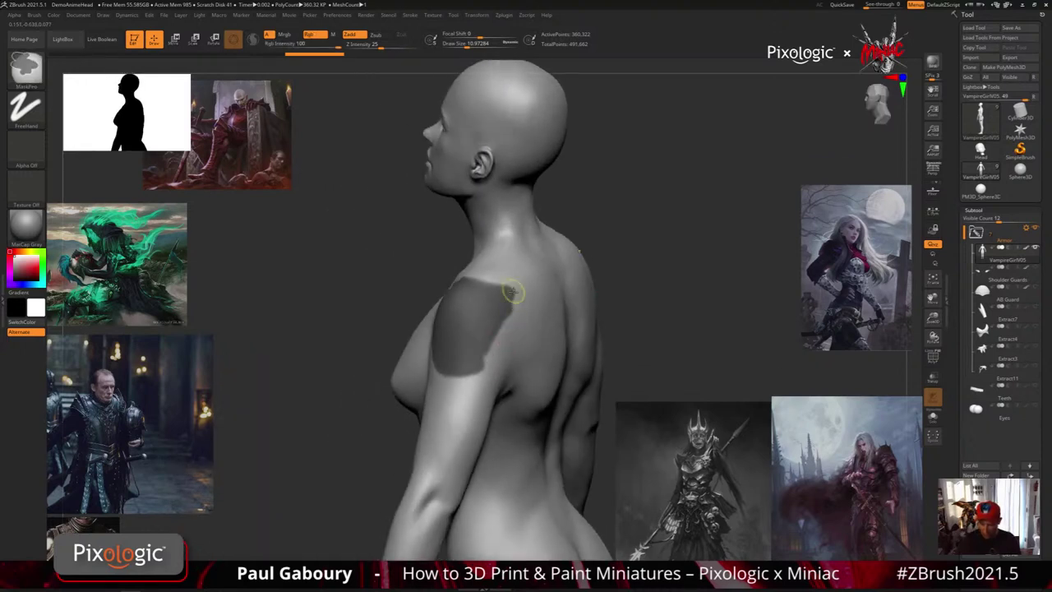
pyautogui.moveTo(515, 291)
pyautogui.keyDown('ctrl'); pyautogui.mouseDown()
pyautogui.moveTo(487, 367)
pyautogui.moveTo(450, 385)
pyautogui.mouseUp(); pyautogui.keyUp('ctrl')
pyautogui.moveTo(450, 375); pyautogui.dragTo(432, 364, button='right')
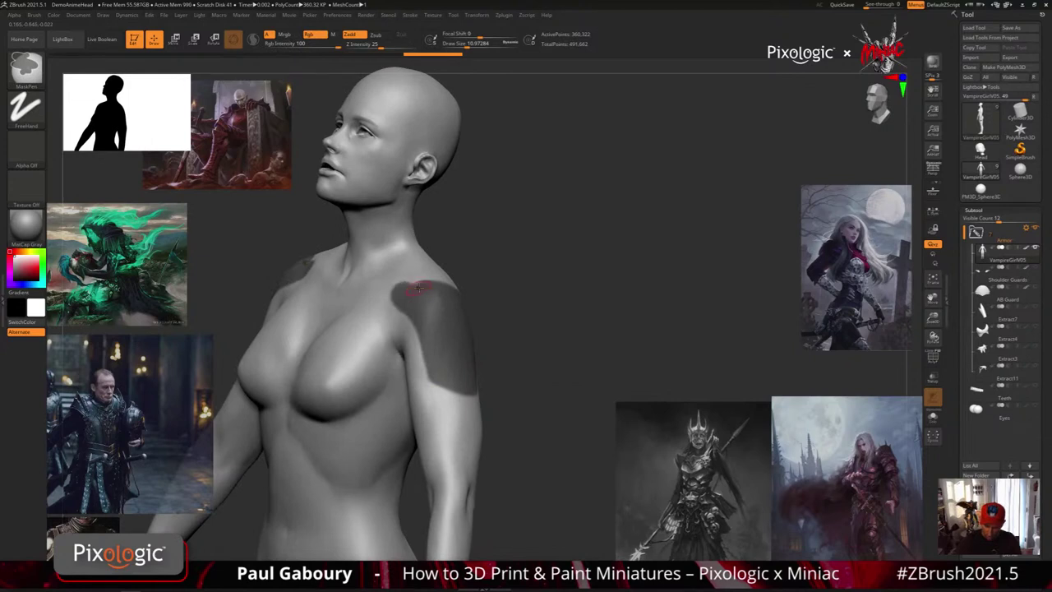
# Refine the front corner of the shoulder mask near the armpit by adding mask and erasing a small spot.
pyautogui.moveTo(411, 286); pyautogui.dragTo(403, 261, button='right')
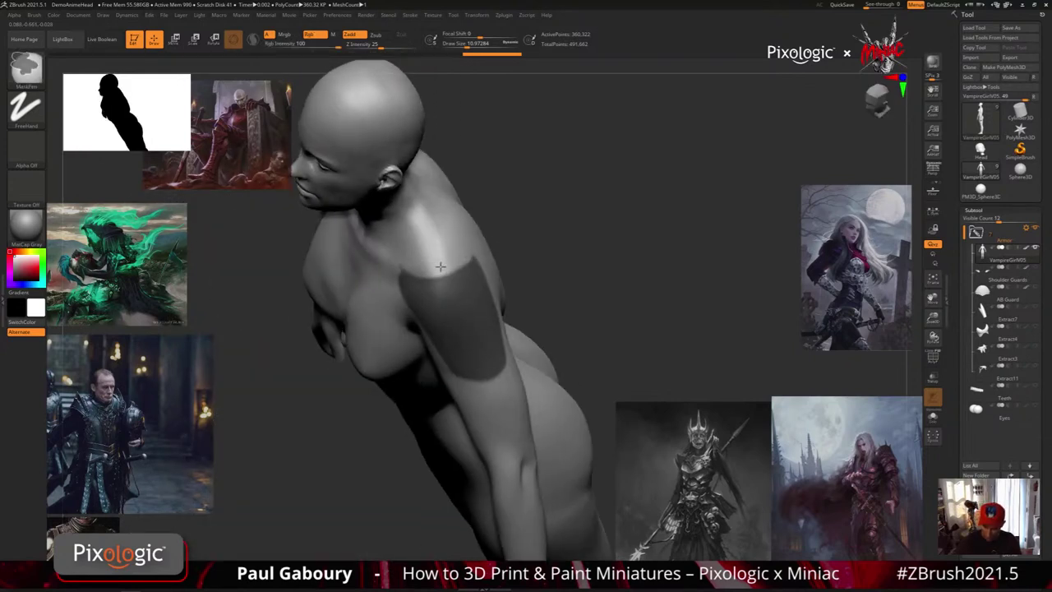
pyautogui.moveTo(413, 263); pyautogui.dragTo(464, 243, button='right')
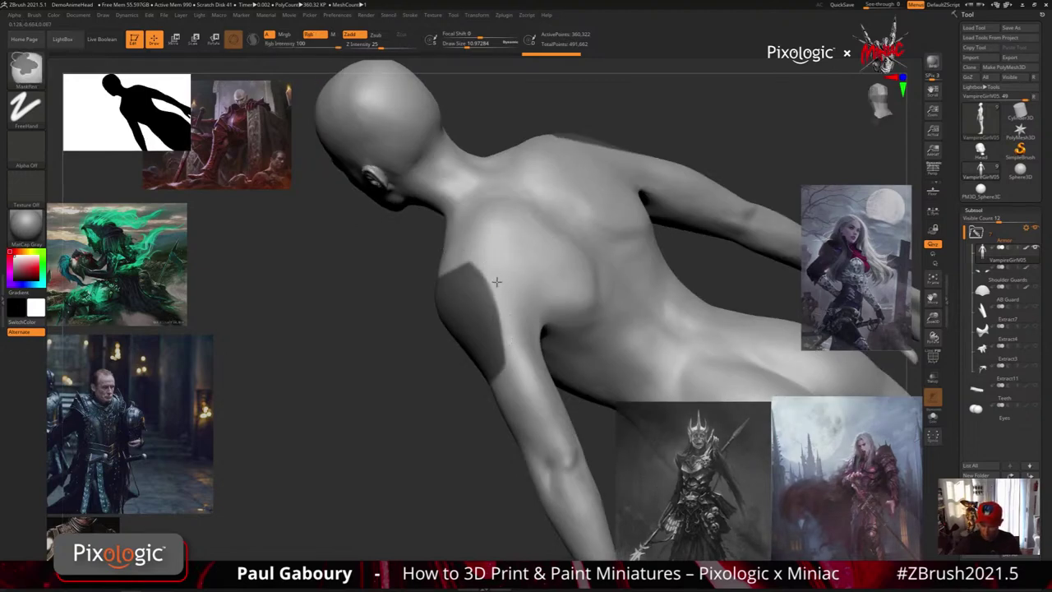
pyautogui.moveTo(508, 365); pyautogui.dragTo(403, 337, button='right')
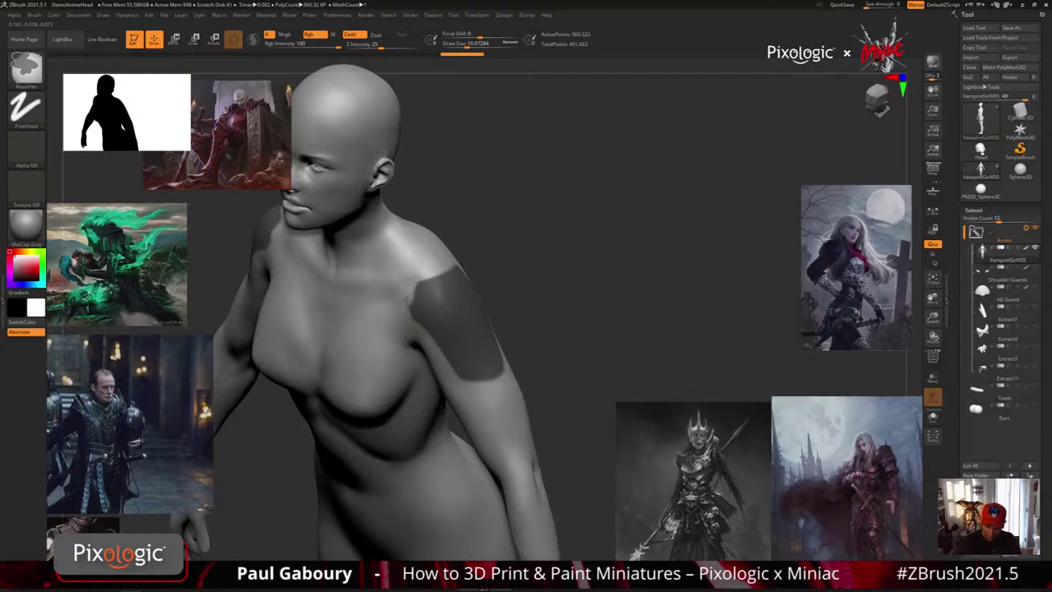
pyautogui.moveTo(496, 258)
pyautogui.mouseDown(button='right')
pyautogui.moveTo(616, 345)
pyautogui.moveTo(518, 313)
pyautogui.moveTo(512, 370)
pyautogui.moveTo(496, 311)
pyautogui.mouseUp(button='right')
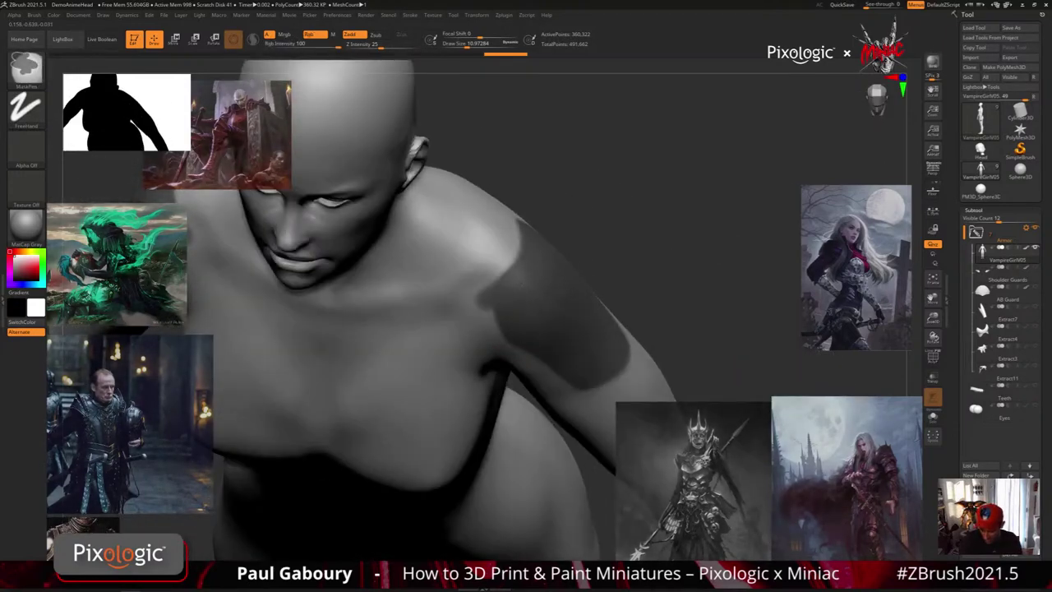
pyautogui.moveTo(483, 297)
pyautogui.keyDown('ctrl'); pyautogui.mouseDown()
pyautogui.moveTo(489, 325)
pyautogui.moveTo(476, 339)
pyautogui.mouseUp(); pyautogui.keyUp('ctrl')
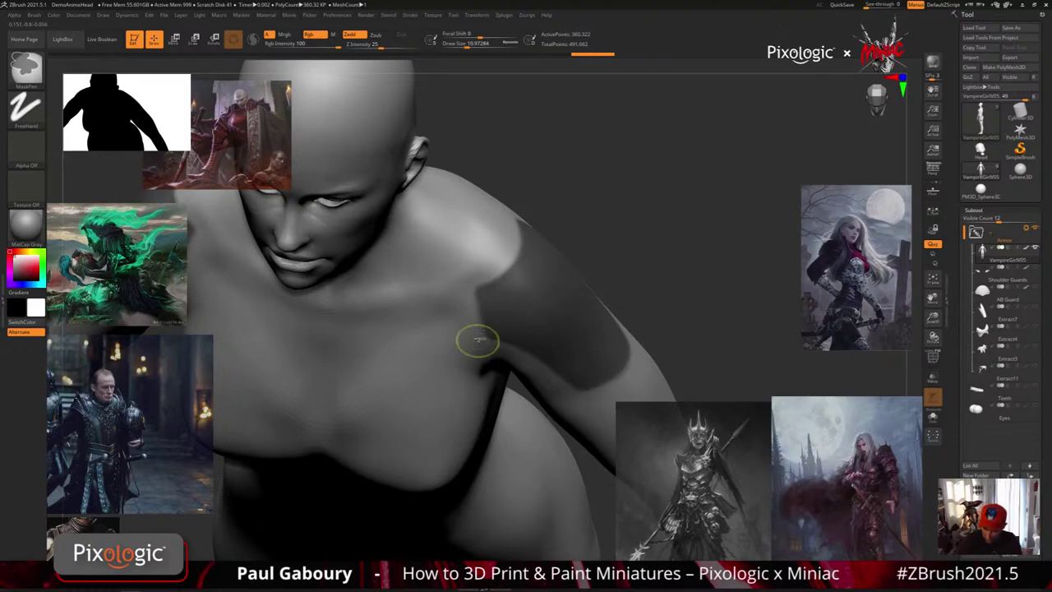
pyautogui.moveTo(476, 340)
pyautogui.mouseDown(button='right')
pyautogui.moveTo(469, 403)
pyautogui.moveTo(482, 343)
pyautogui.mouseUp(button='right')
pyautogui.moveTo(483, 294)
pyautogui.keyDown('ctrl'); pyautogui.keyDown('alt'); pyautogui.mouseDown()
pyautogui.moveTo(508, 221)
pyautogui.moveTo(521, 245)
pyautogui.moveTo(485, 296)
pyautogui.mouseUp(); pyautogui.keyUp('alt'); pyautogui.keyUp('ctrl')
pyautogui.moveTo(604, 283)
pyautogui.keyDown('ctrl'); pyautogui.mouseDown(button='right')
pyautogui.moveTo(570, 272)
pyautogui.moveTo(638, 282)
pyautogui.moveTo(595, 373)
pyautogui.moveTo(496, 207)
pyautogui.mouseUp(button='right'); pyautogui.keyUp('ctrl')
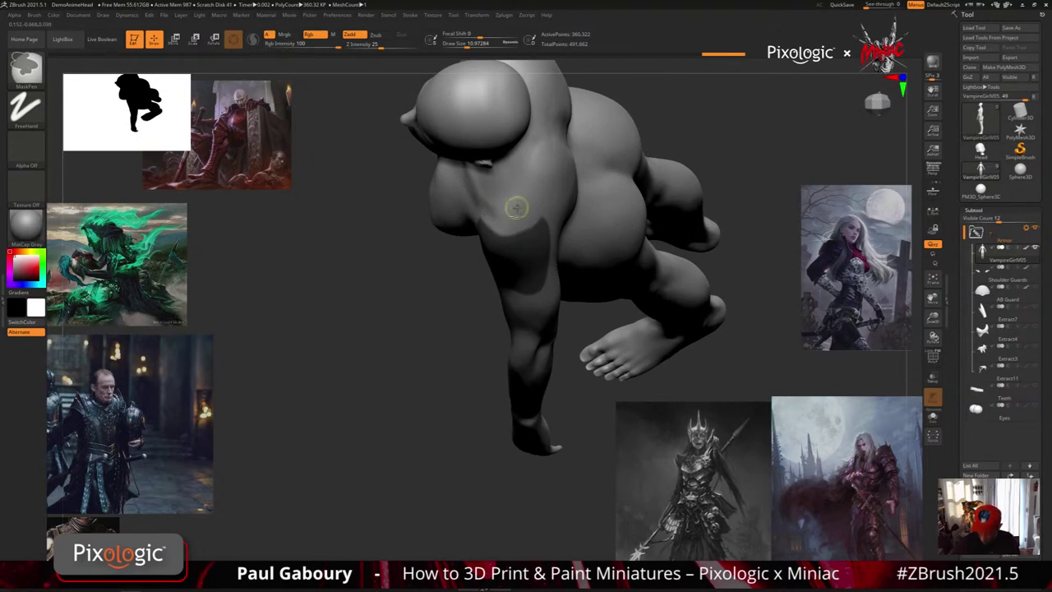
# Reshape the upper edge of the shoulder mask into a clean curve with the MaskCircle brush.
pyautogui.moveTo(205, 222); pyautogui.dragTo(378, 364)
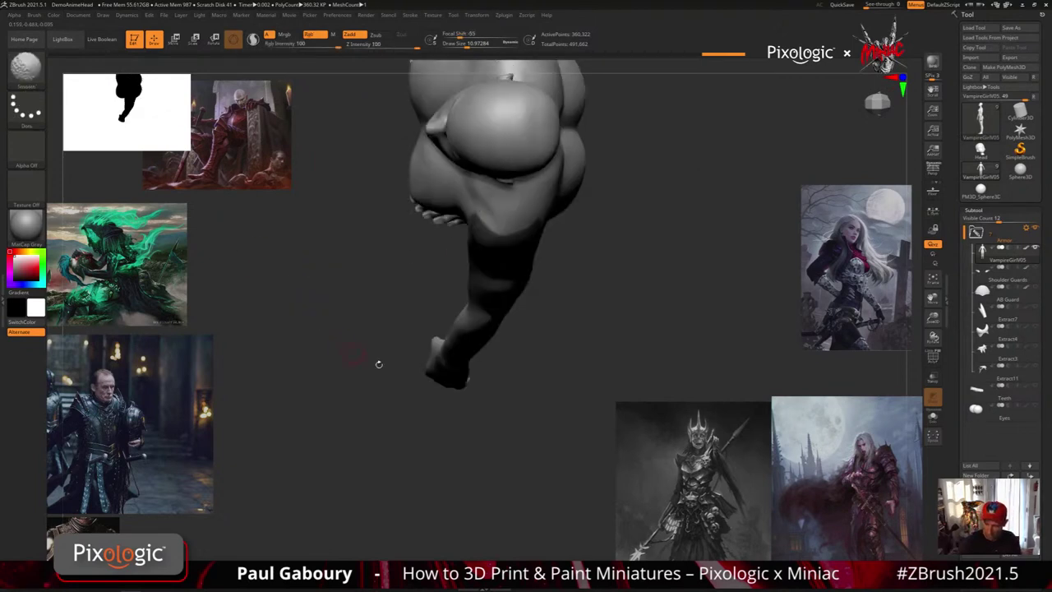
pyautogui.keyDown('ctrl'); pyautogui.click(26, 69); pyautogui.keyUp('ctrl')
pyautogui.keyDown('ctrl'); pyautogui.click(77, 124); pyautogui.keyUp('ctrl')
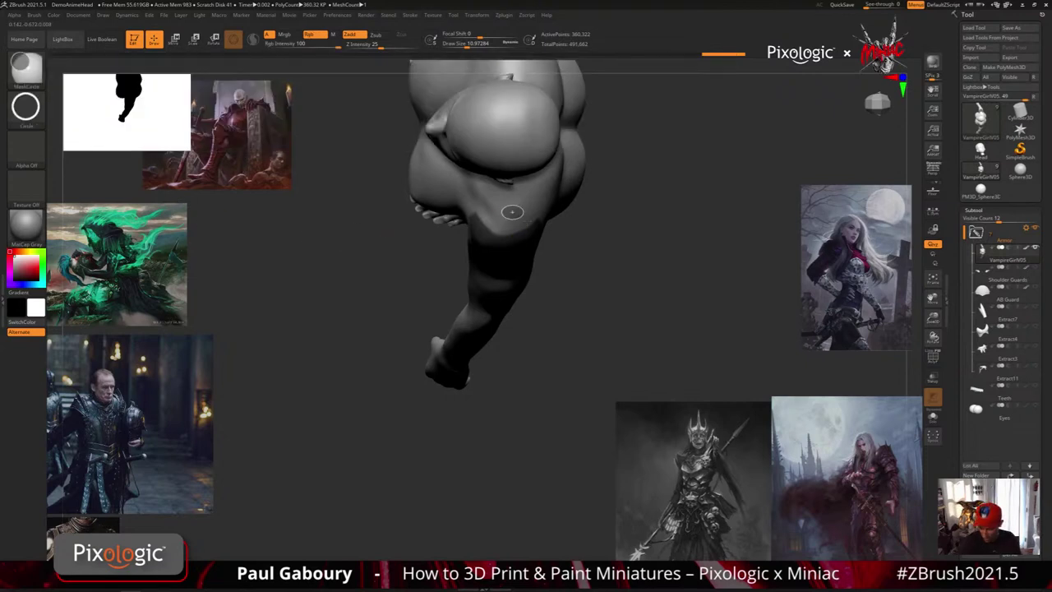
pyautogui.keyDown('ctrl'); pyautogui.moveTo(507, 212); pyautogui.dragTo(541, 237); pyautogui.keyUp('ctrl')
pyautogui.moveTo(591, 312); pyautogui.dragTo(638, 321)
pyautogui.keyDown('ctrl'); pyautogui.click(635, 285); pyautogui.keyUp('ctrl')
pyautogui.keyDown('ctrl'); pyautogui.keyDown('alt'); pyautogui.click(642, 306); pyautogui.keyUp('alt'); pyautogui.keyUp('ctrl')
pyautogui.keyDown('ctrl'); pyautogui.moveTo(639, 321); pyautogui.dragTo(625, 349, button='right'); pyautogui.keyUp('ctrl')
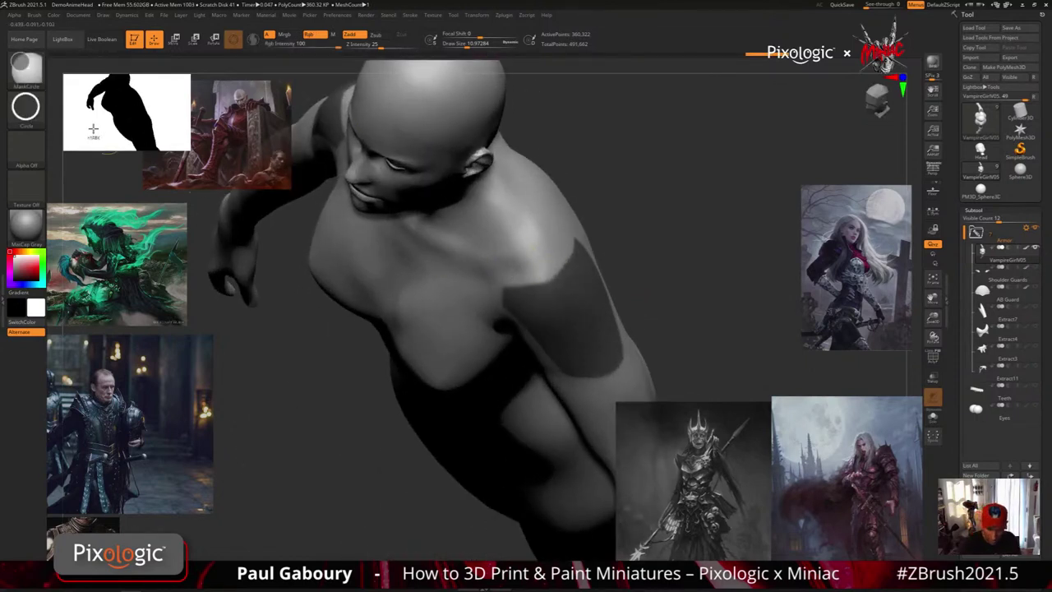
# Switch the masking brush back to MaskPen and check the upper arm mask from the side, back and front.
pyautogui.keyDown('ctrl'); pyautogui.click(24, 66); pyautogui.keyUp('ctrl')
pyautogui.click(234, 114)
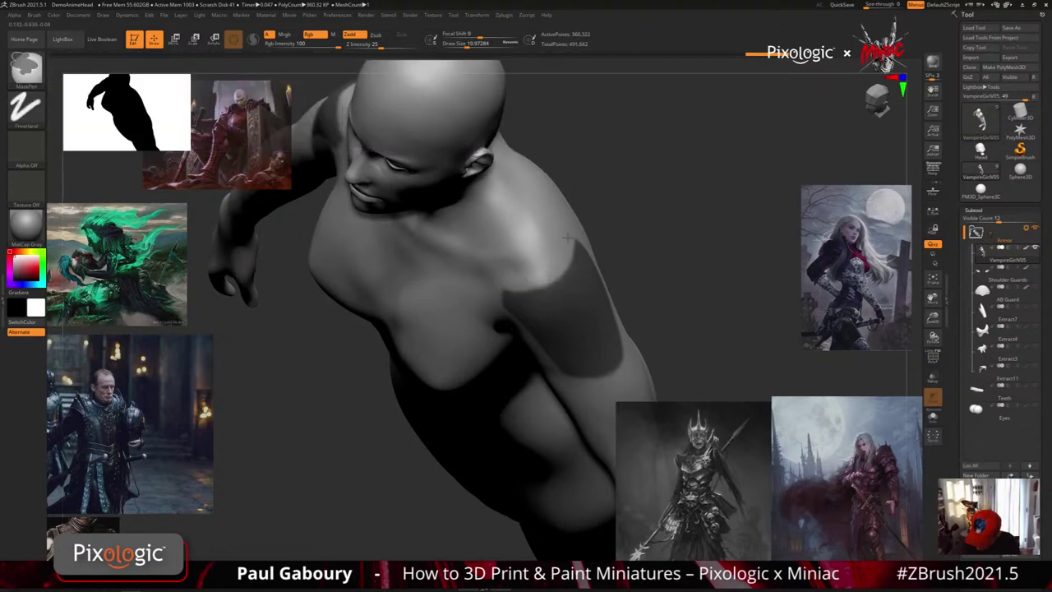
pyautogui.moveTo(568, 237)
pyautogui.mouseDown(button='right')
pyautogui.moveTo(532, 237)
pyautogui.moveTo(586, 242)
pyautogui.moveTo(594, 287)
pyautogui.moveTo(567, 335)
pyautogui.mouseUp(button='right')
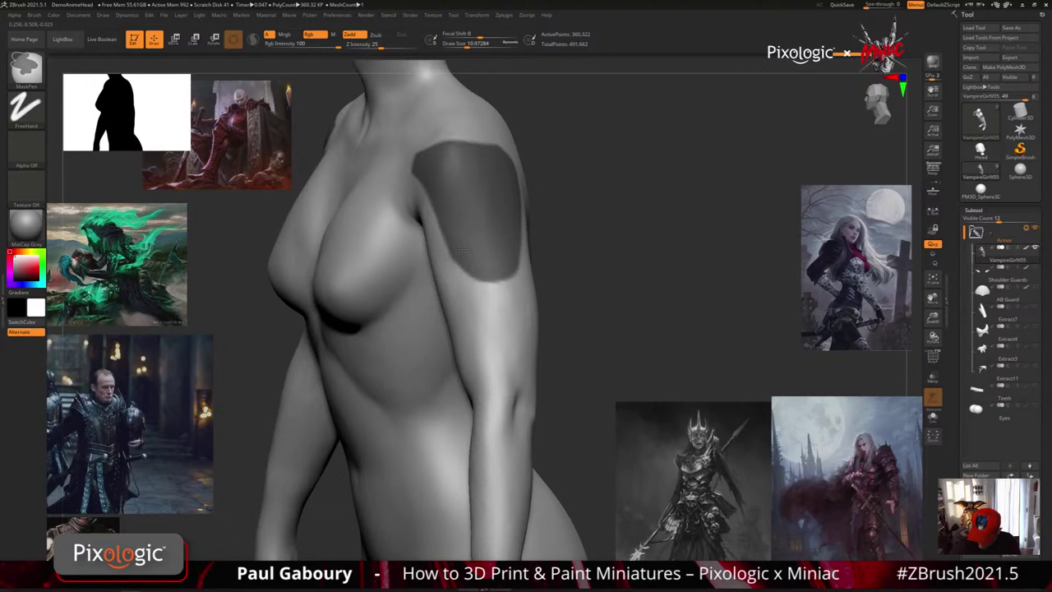
pyautogui.moveTo(567, 260); pyautogui.dragTo(521, 254, button='right')
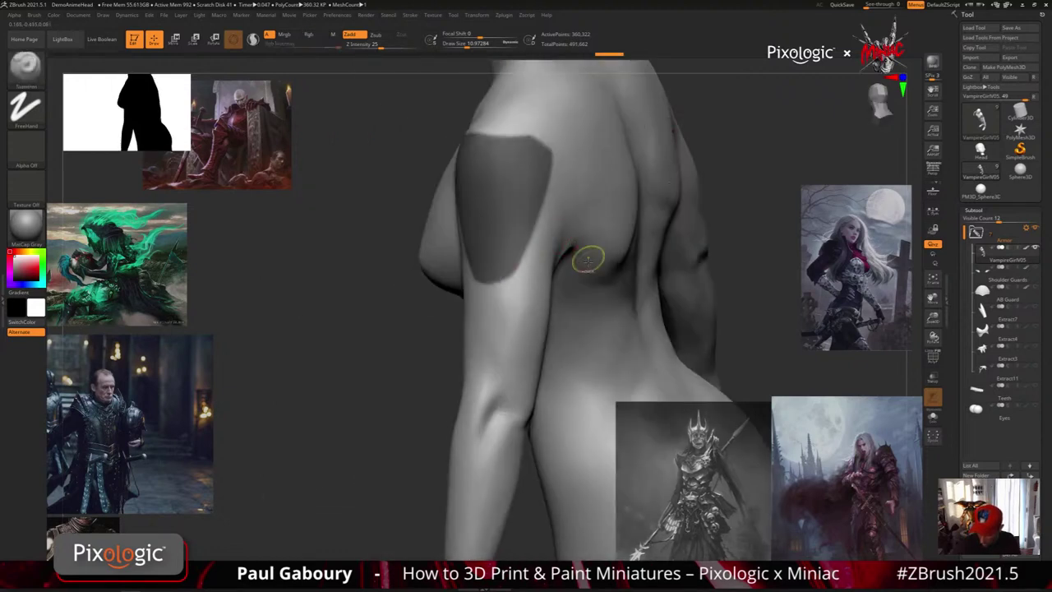
pyautogui.keyDown('ctrl'); pyautogui.moveTo(589, 258); pyautogui.dragTo(592, 247, button='right'); pyautogui.keyUp('ctrl')
pyautogui.moveTo(592, 246)
pyautogui.mouseDown(button='right')
pyautogui.moveTo(608, 273)
pyautogui.moveTo(564, 324)
pyautogui.moveTo(586, 346)
pyautogui.mouseUp(button='right')
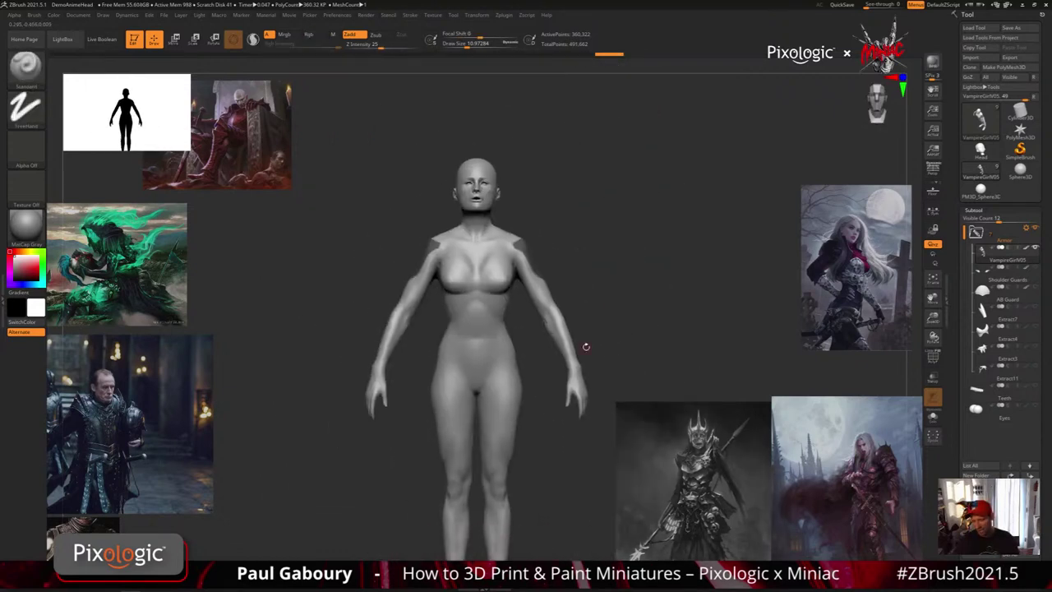
# Display all the subtools again so the armor pieces surround the masked body.
pyautogui.press('shift')
pyautogui.keyDown('shift'); pyautogui.click(1035, 250); pyautogui.keyUp('shift')
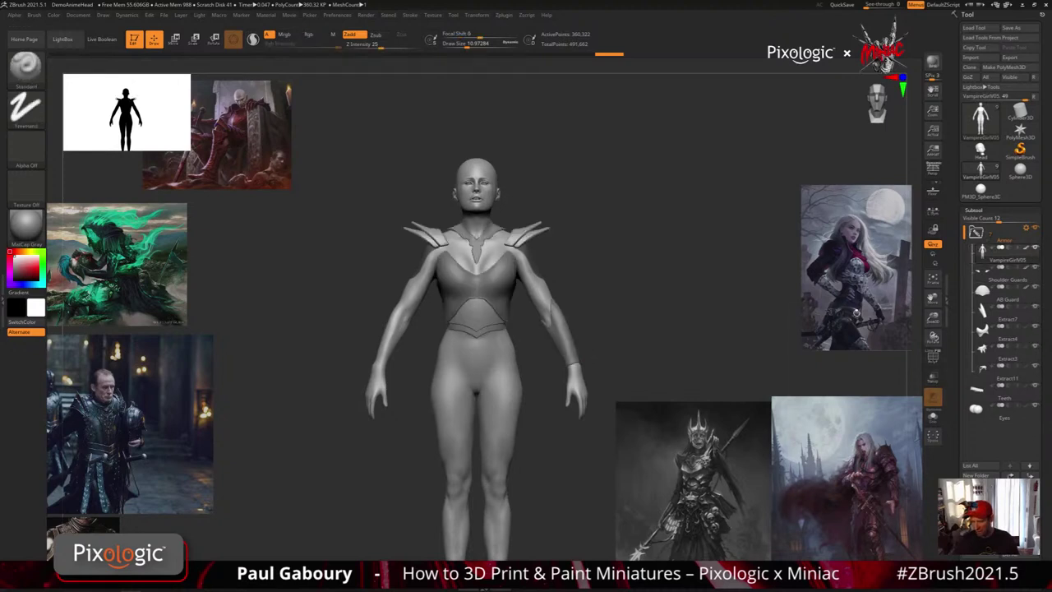
pyautogui.moveTo(663, 346)
pyautogui.mouseDown(button='right')
pyautogui.moveTo(573, 345)
pyautogui.moveTo(526, 362)
pyautogui.mouseUp(button='right')
pyautogui.moveTo(561, 307)
pyautogui.mouseDown(button='right')
pyautogui.moveTo(723, 349)
pyautogui.moveTo(707, 362)
pyautogui.moveTo(651, 355)
pyautogui.moveTo(657, 339)
pyautogui.moveTo(617, 358)
pyautogui.mouseUp(button='right')
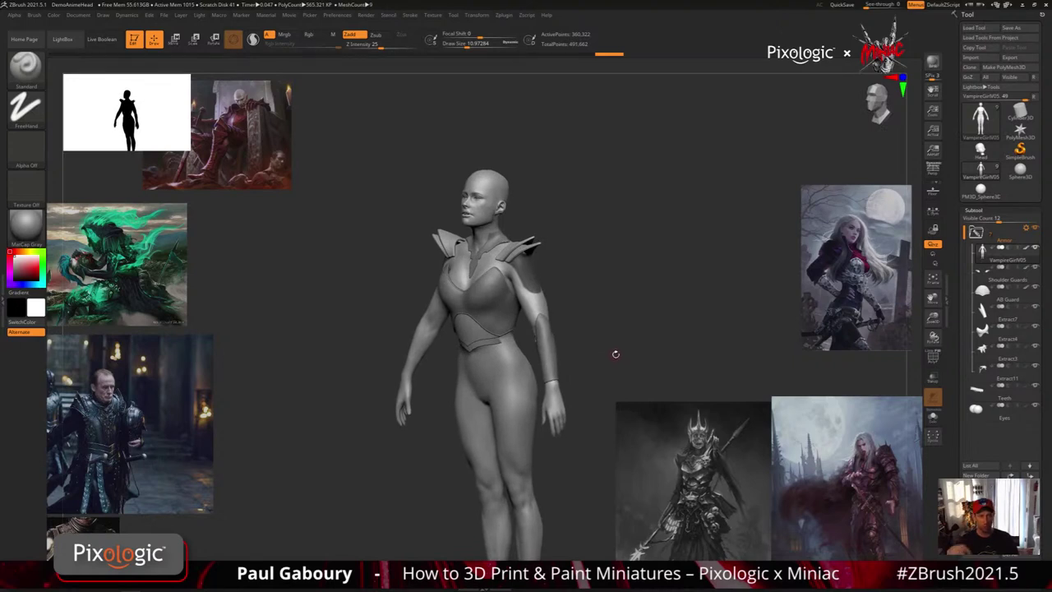
# Examine how the upper arm mask sits beneath the shoulder guards and beside the chest armor.
pyautogui.press('ctrl')
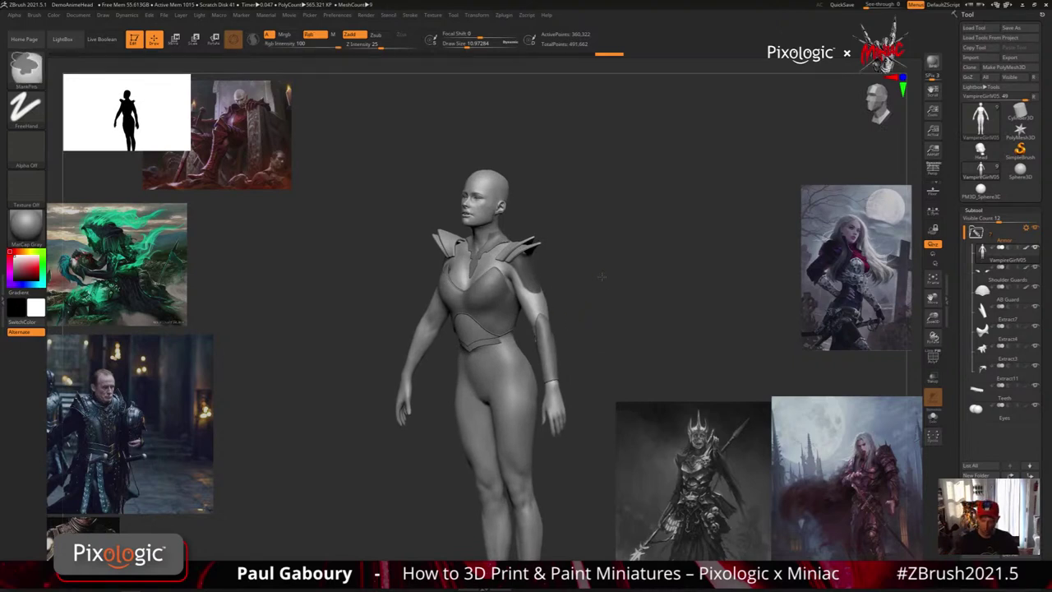
pyautogui.press('ctrl')
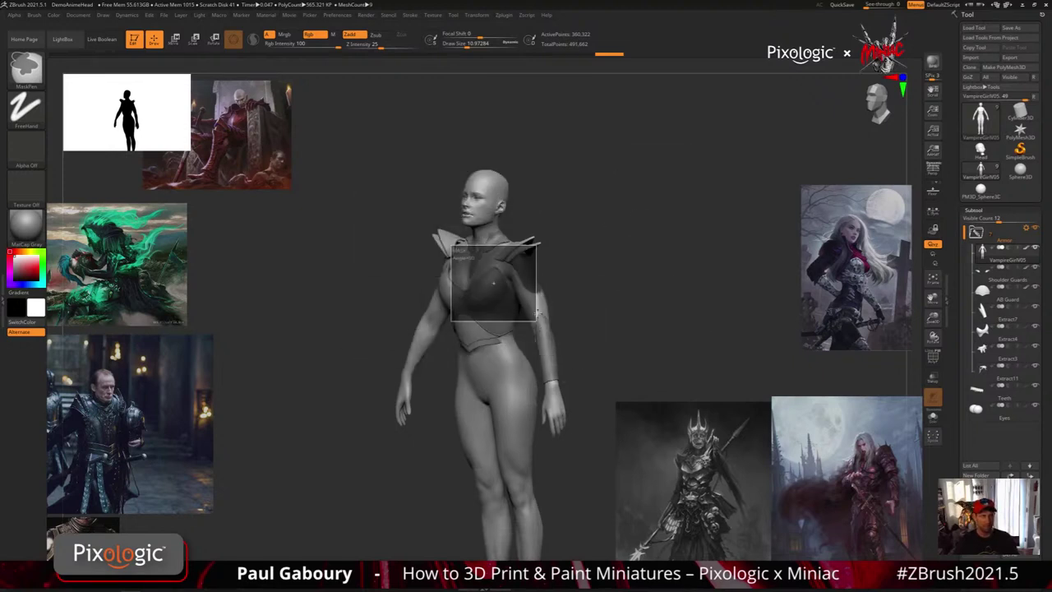
pyautogui.moveTo(665, 357)
pyautogui.mouseDown()
pyautogui.moveTo(632, 329)
pyautogui.moveTo(650, 353)
pyautogui.mouseUp()
pyautogui.keyDown('ctrl'); pyautogui.moveTo(542, 283); pyautogui.dragTo(535, 309, button='right'); pyautogui.keyUp('ctrl')
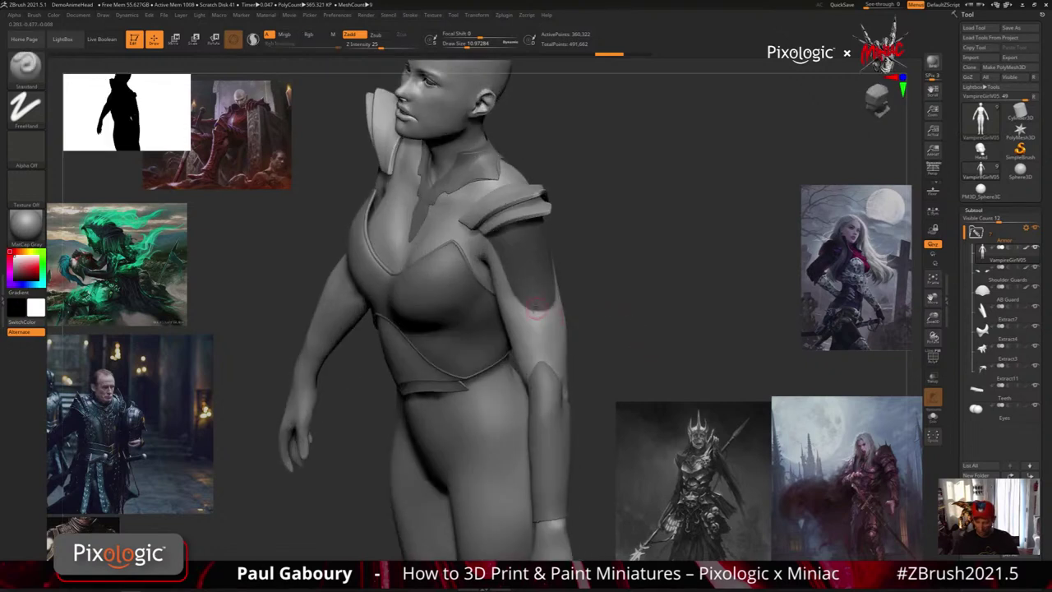
pyautogui.press('ctrl')
pyautogui.moveTo(517, 308); pyautogui.dragTo(534, 325)
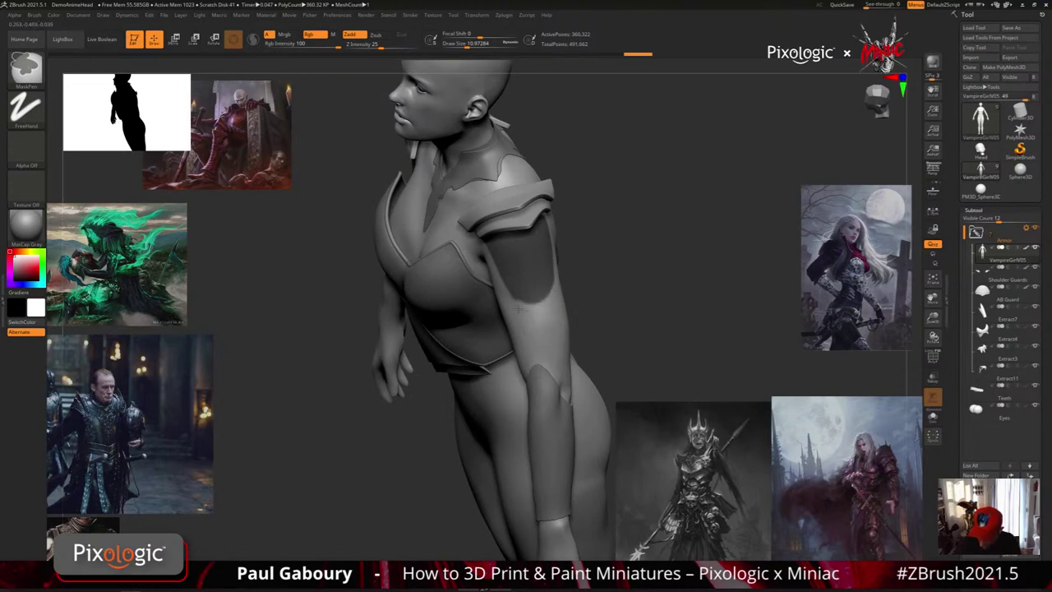
pyautogui.keyDown('ctrl'); pyautogui.moveTo(601, 335); pyautogui.dragTo(608, 314, button='right'); pyautogui.keyUp('ctrl')
pyautogui.moveTo(608, 315); pyautogui.dragTo(653, 282)
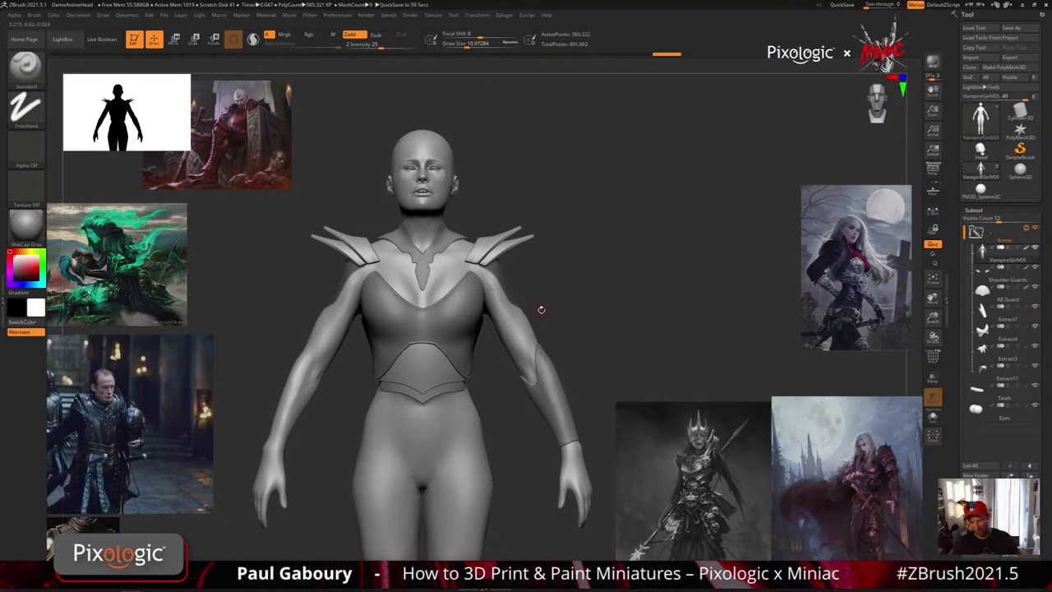
pyautogui.moveTo(615, 333); pyautogui.dragTo(582, 329)
pyautogui.keyDown('ctrl'); pyautogui.moveTo(582, 329); pyautogui.dragTo(580, 355, button='right'); pyautogui.keyUp('ctrl')
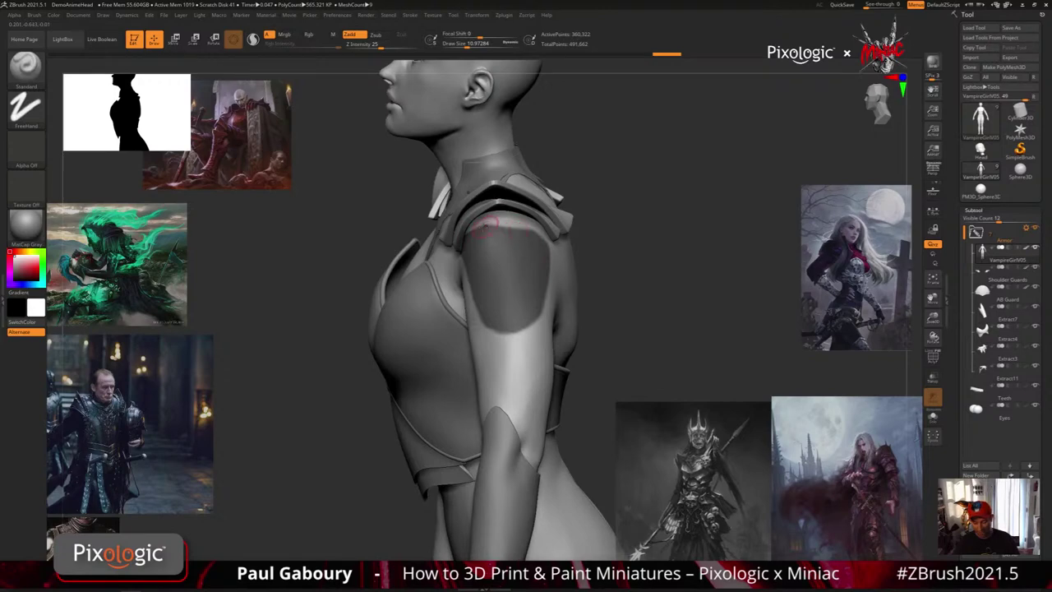
pyautogui.keyDown('shift'); pyautogui.moveTo(510, 209); pyautogui.dragTo(559, 183, button='right'); pyautogui.keyUp('shift')
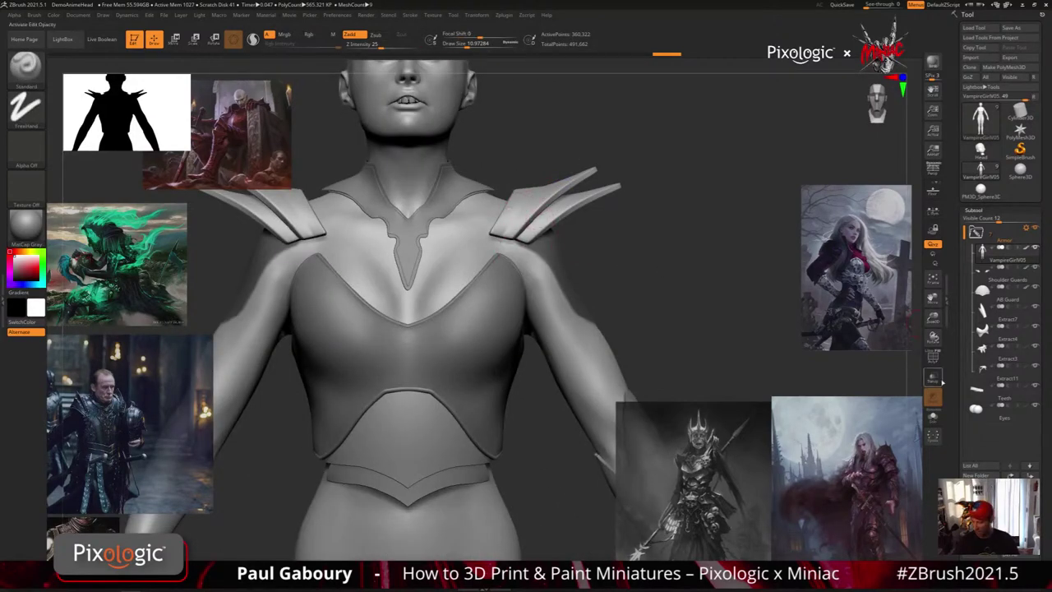
# Turn on ghosted transparency to see the masked body through the shoulder guards, and inspect the shoulder from above.
pyautogui.click(938, 382)
pyautogui.moveTo(711, 301)
pyautogui.mouseDown()
pyautogui.moveTo(659, 330)
pyautogui.moveTo(669, 165)
pyautogui.mouseUp()
pyautogui.moveTo(670, 164); pyautogui.dragTo(653, 328)
pyautogui.moveTo(587, 297)
pyautogui.keyDown('alt'); pyautogui.mouseDown()
pyautogui.moveTo(603, 337)
pyautogui.moveTo(569, 342)
pyautogui.mouseUp(); pyautogui.keyUp('alt')
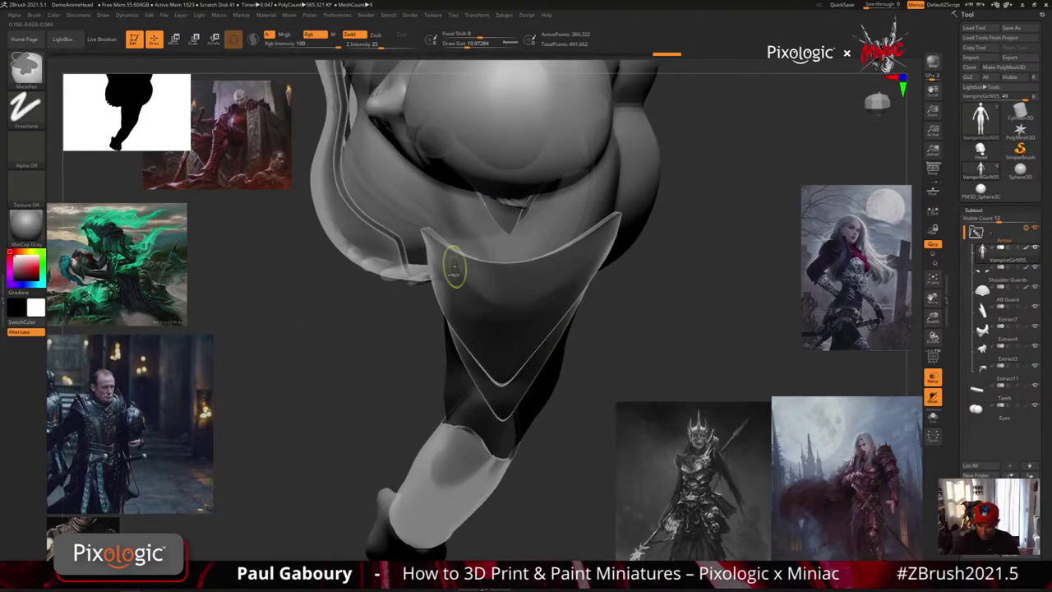
pyautogui.moveTo(400, 315); pyautogui.dragTo(449, 292)
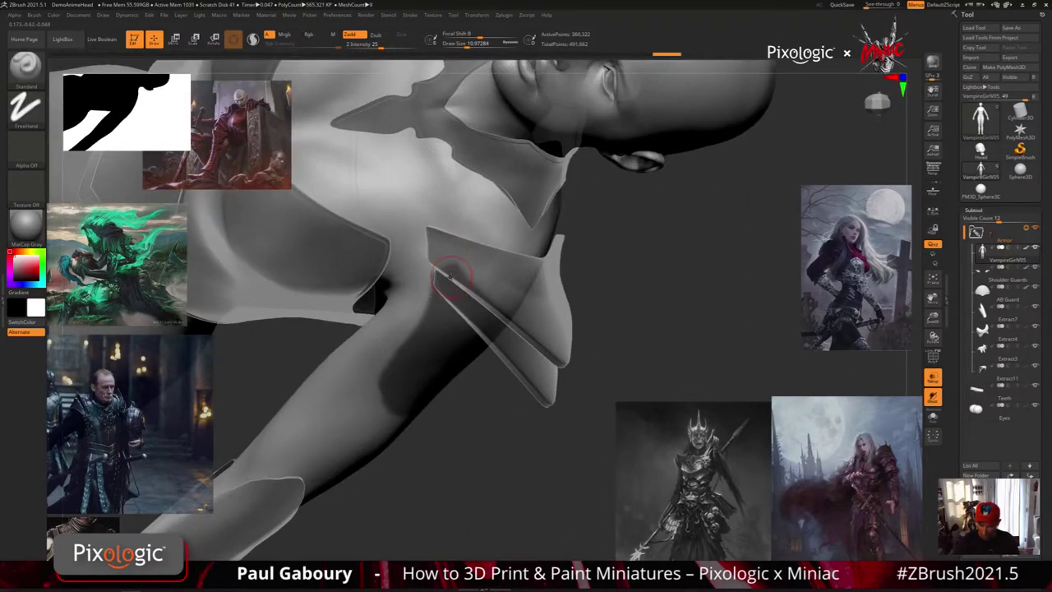
# Inspect the upper arm mask through the ghosted shoulder guards from the front, side and above, and turn transparency off.
pyautogui.press('ctrl')
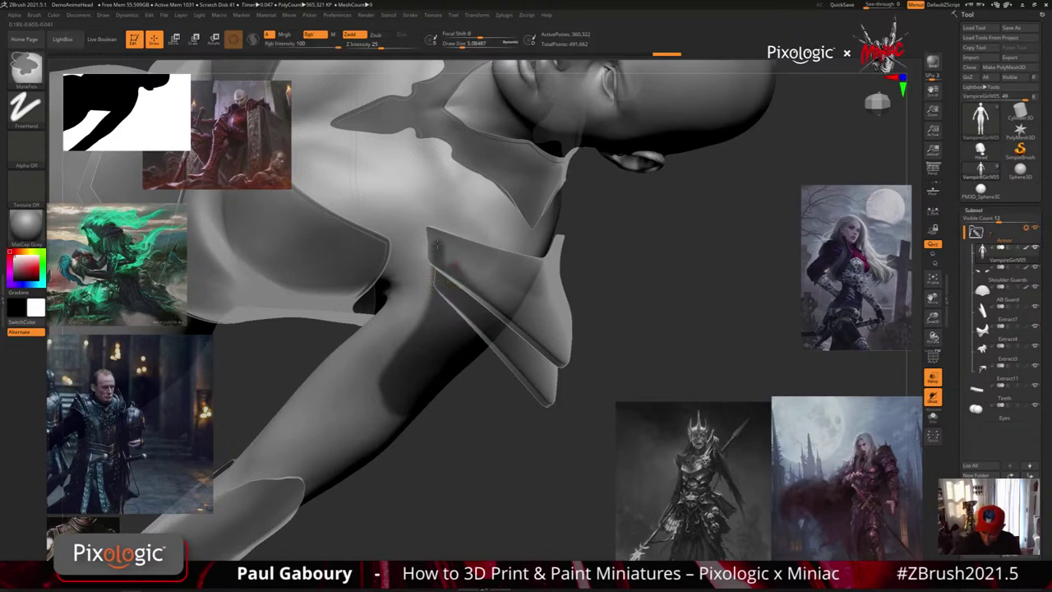
pyautogui.moveTo(454, 267); pyautogui.dragTo(470, 263, button='right')
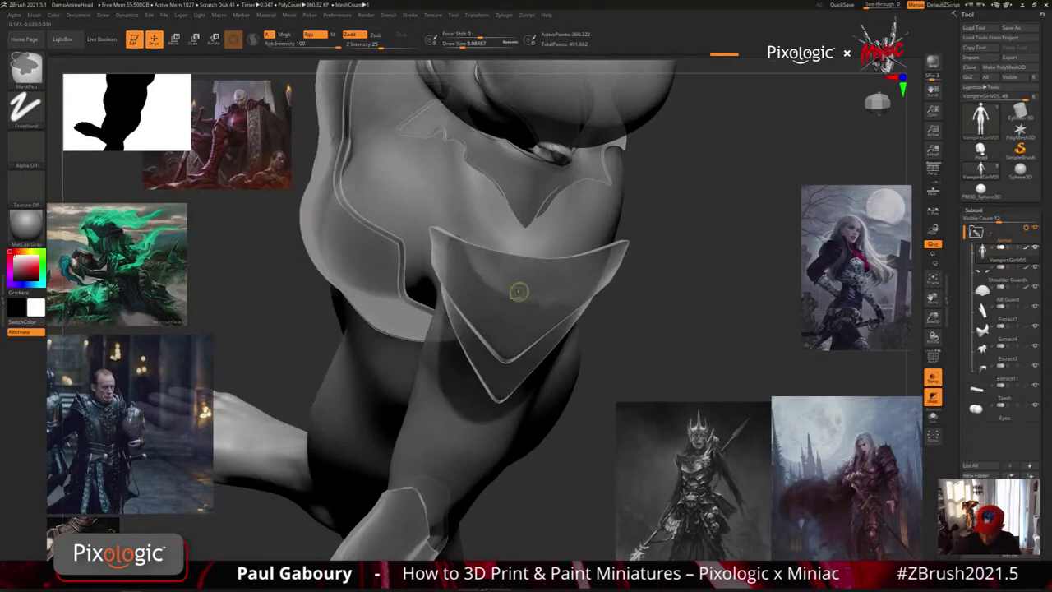
pyautogui.moveTo(543, 301); pyautogui.dragTo(462, 250, button='right')
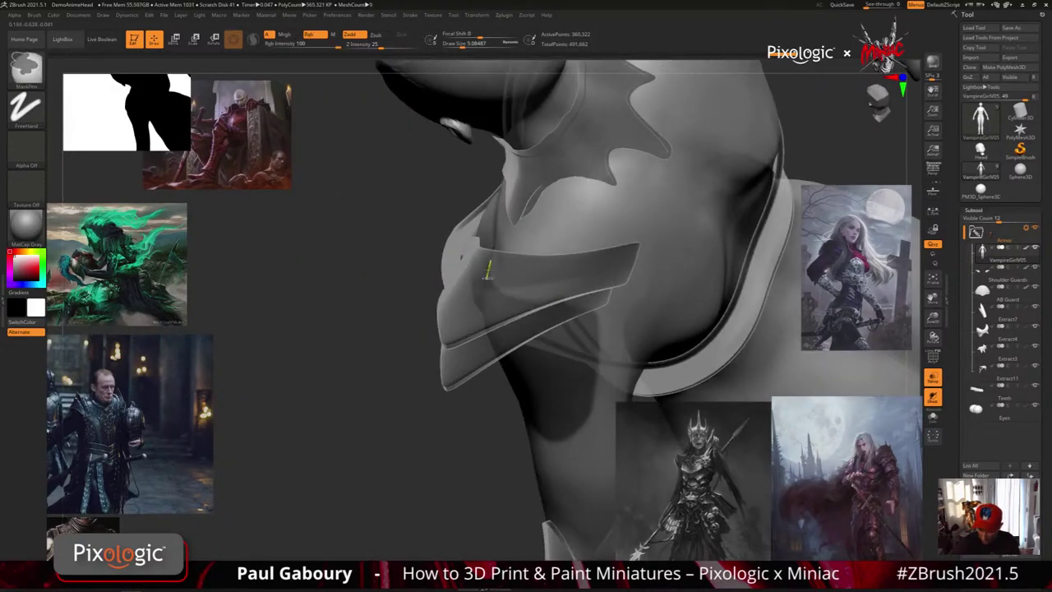
pyautogui.moveTo(490, 278)
pyautogui.keyDown('ctrl'); pyautogui.mouseDown()
pyautogui.moveTo(554, 289)
pyautogui.moveTo(512, 289)
pyautogui.mouseUp(); pyautogui.keyUp('ctrl')
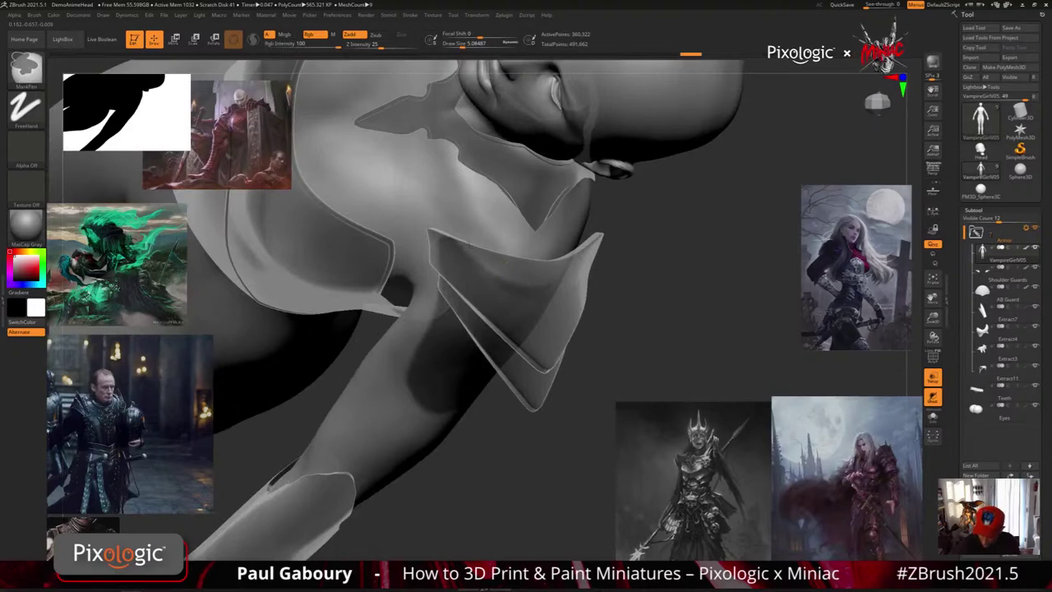
pyautogui.moveTo(500, 261); pyautogui.dragTo(554, 287)
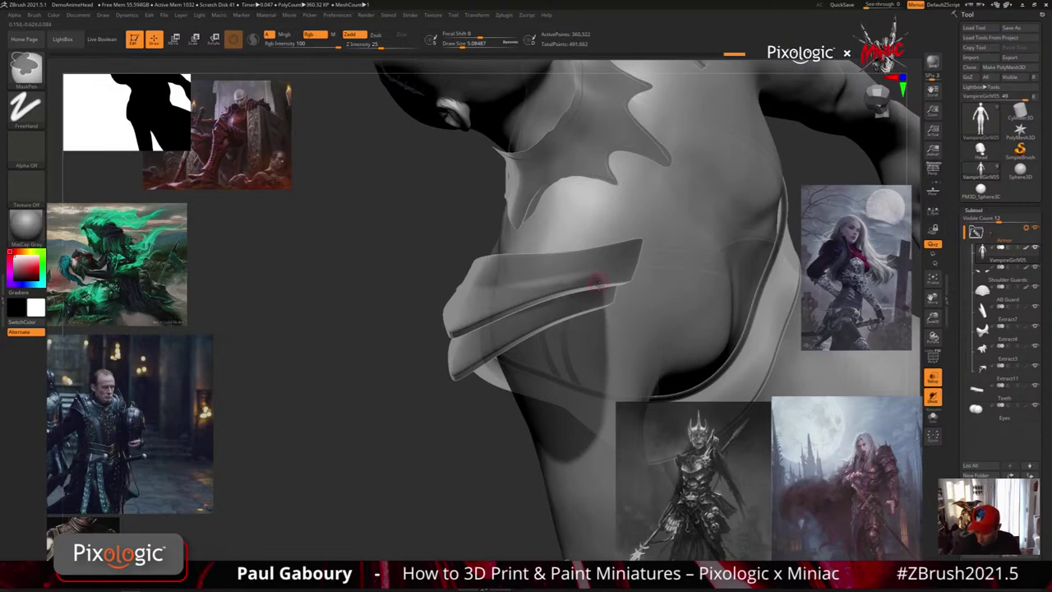
pyautogui.moveTo(597, 282)
pyautogui.mouseDown()
pyautogui.moveTo(617, 312)
pyautogui.moveTo(512, 246)
pyautogui.mouseUp()
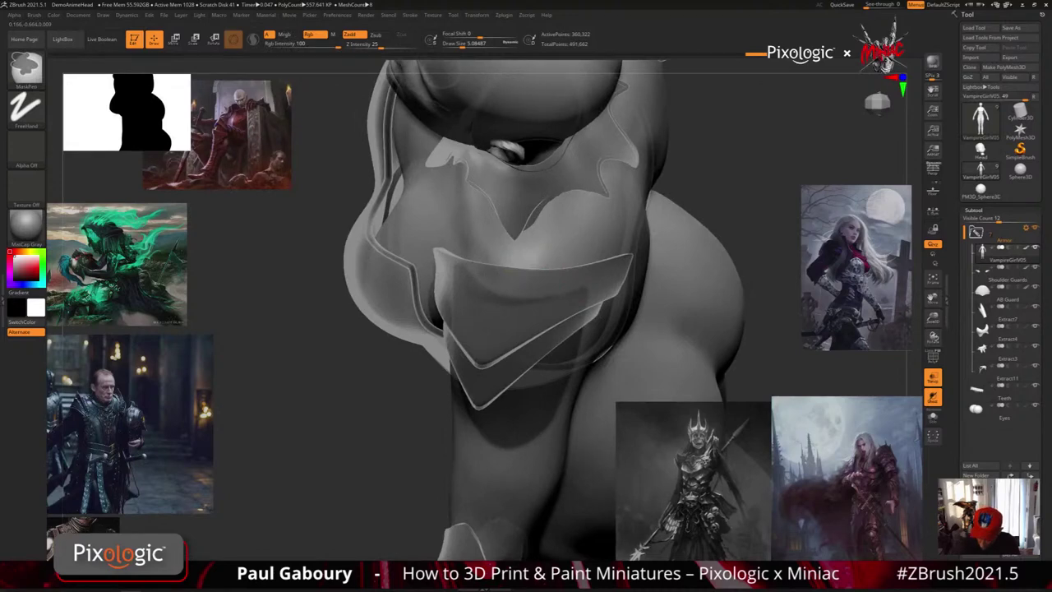
pyautogui.moveTo(575, 270)
pyautogui.mouseDown()
pyautogui.moveTo(509, 277)
pyautogui.moveTo(465, 253)
pyautogui.moveTo(482, 292)
pyautogui.moveTo(552, 363)
pyautogui.moveTo(582, 369)
pyautogui.moveTo(566, 352)
pyautogui.moveTo(544, 460)
pyautogui.mouseUp()
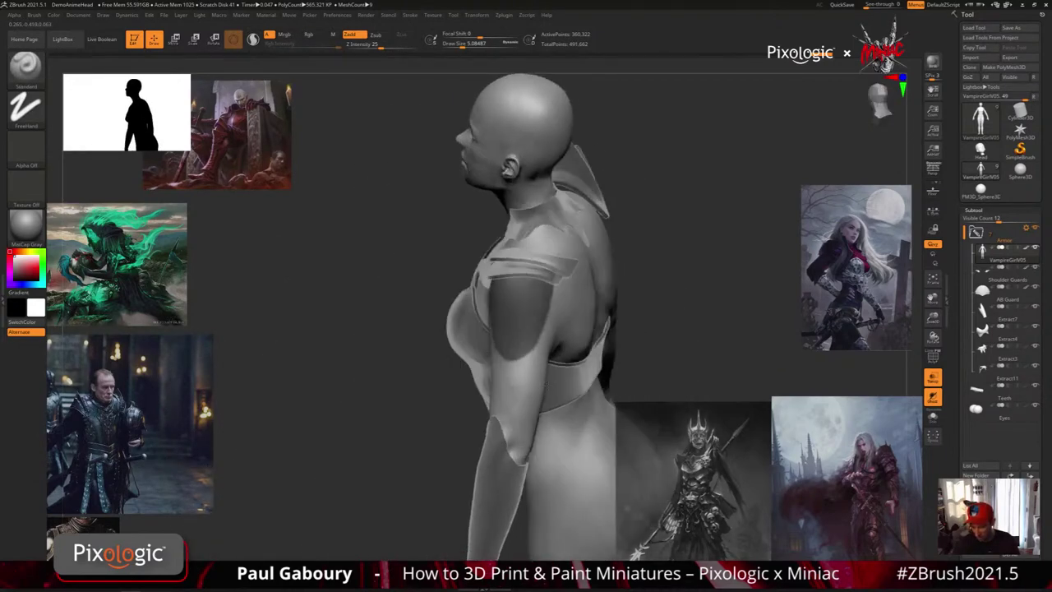
pyautogui.moveTo(544, 382); pyautogui.dragTo(559, 321, button='right')
pyautogui.keyDown('ctrl'); pyautogui.moveTo(534, 271); pyautogui.dragTo(524, 303, button='right'); pyautogui.keyUp('ctrl')
pyautogui.moveTo(482, 275); pyautogui.dragTo(661, 369)
pyautogui.click(935, 380)
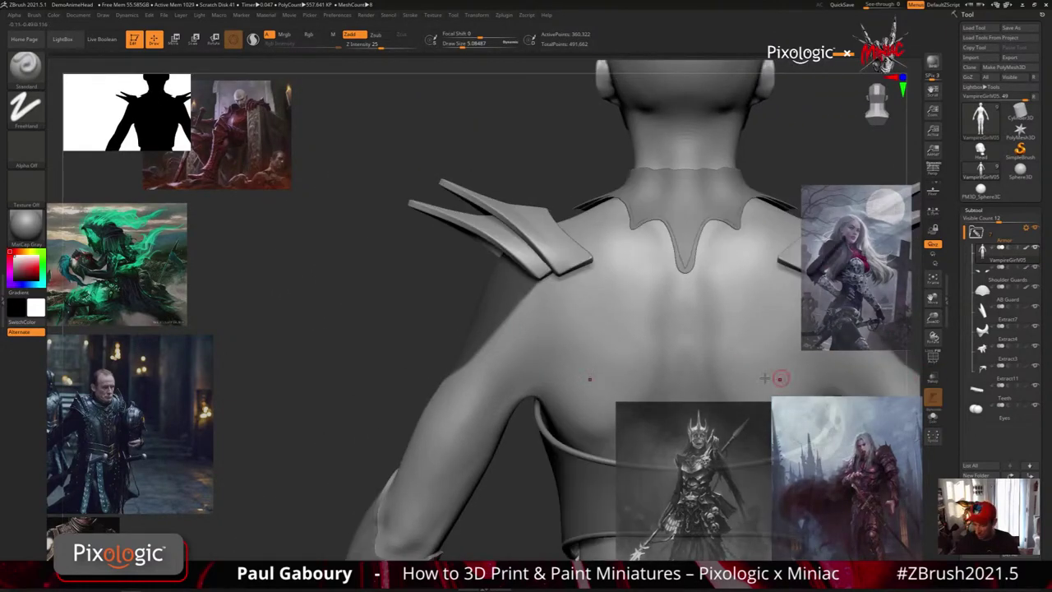
# Examine the opaque shoulder guards over the upper arm mask from the back, side and close up.
pyautogui.keyDown('ctrl'); pyautogui.moveTo(773, 378); pyautogui.dragTo(739, 324, button='right'); pyautogui.keyUp('ctrl')
pyautogui.moveTo(477, 332); pyautogui.dragTo(618, 333, button='right')
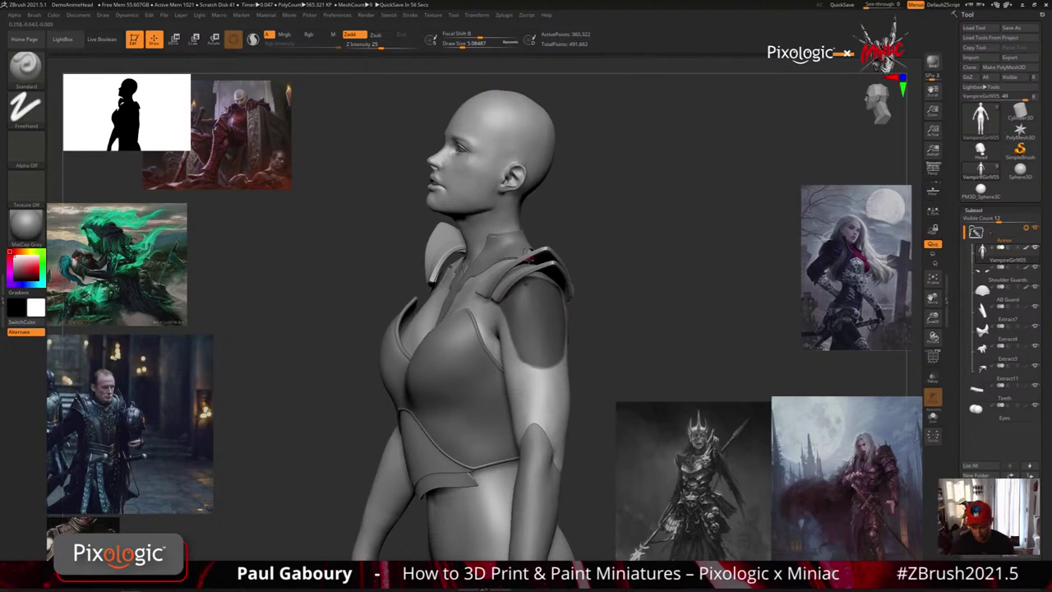
pyautogui.moveTo(613, 303); pyautogui.dragTo(610, 297)
pyautogui.keyDown('ctrl'); pyautogui.moveTo(527, 269); pyautogui.dragTo(532, 253, button='right'); pyautogui.keyUp('ctrl')
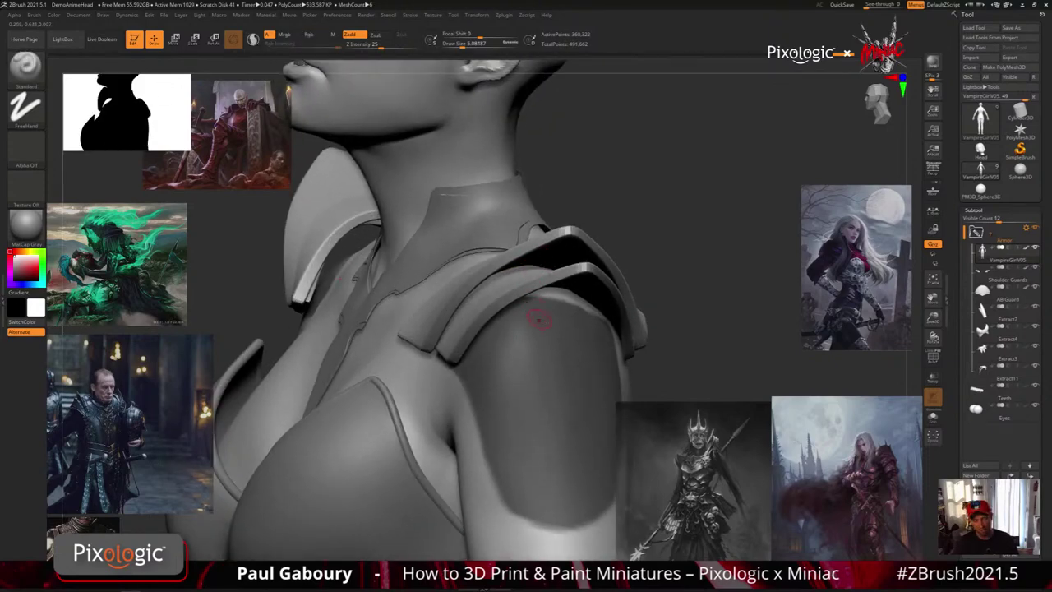
pyautogui.keyDown('ctrl'); pyautogui.moveTo(626, 347); pyautogui.dragTo(596, 330, button='right'); pyautogui.keyUp('ctrl')
pyautogui.moveTo(580, 333)
pyautogui.mouseDown(button='right')
pyautogui.moveTo(566, 327)
pyautogui.moveTo(572, 338)
pyautogui.moveTo(621, 329)
pyautogui.moveTo(578, 336)
pyautogui.moveTo(600, 344)
pyautogui.mouseUp(button='right')
# Isolate the body subtool, view the masked upper arm from slightly above and open the Extract settings.
pyautogui.keyDown('shift'); pyautogui.click(1036, 249); pyautogui.keyUp('shift')
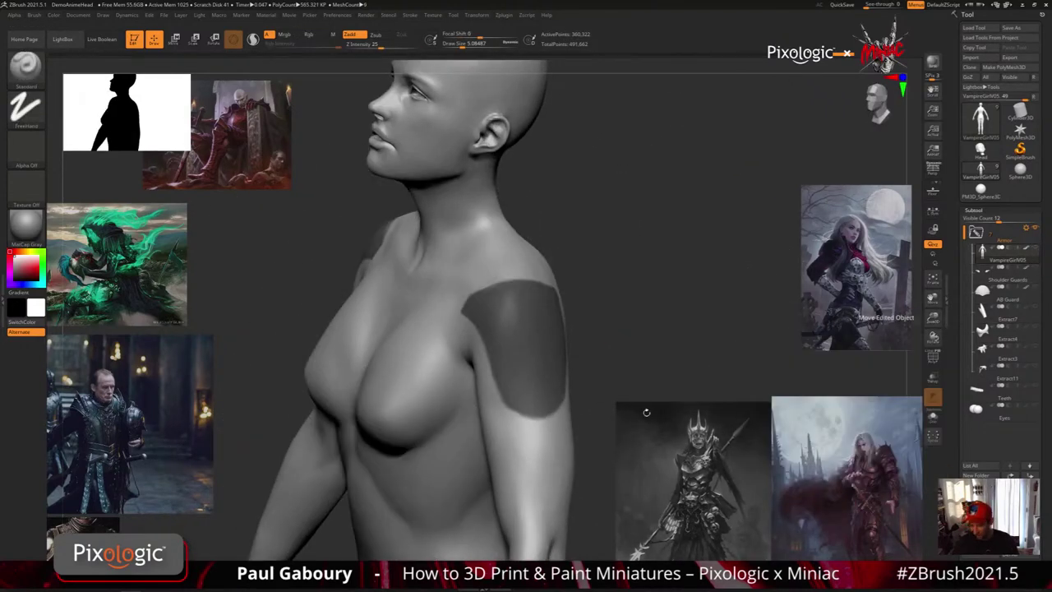
pyautogui.keyDown('alt'); pyautogui.moveTo(559, 418); pyautogui.dragTo(524, 393, button='right'); pyautogui.keyUp('alt')
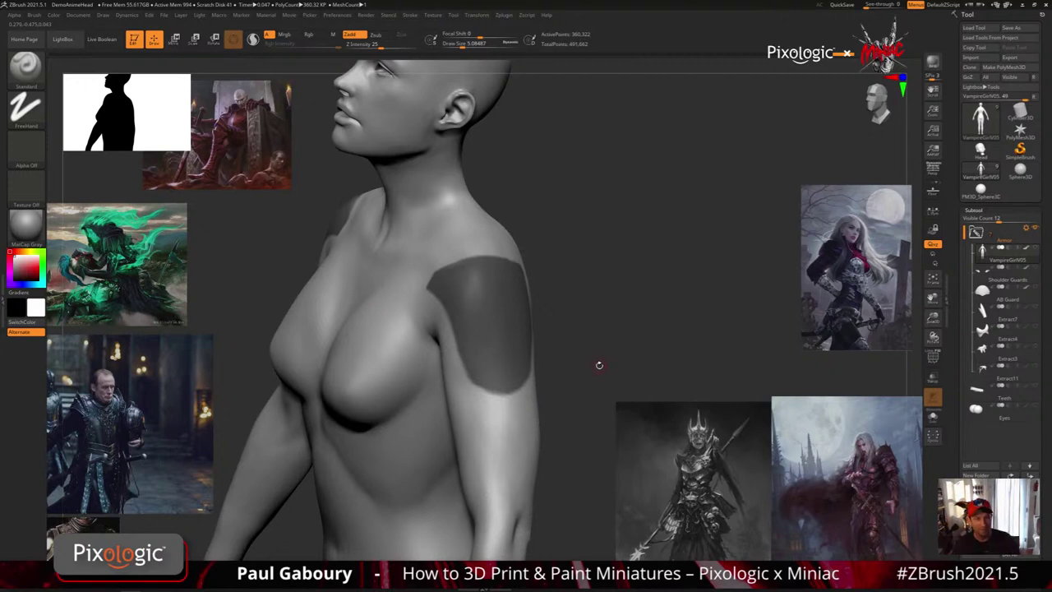
pyautogui.moveTo(599, 365)
pyautogui.mouseDown()
pyautogui.moveTo(611, 346)
pyautogui.moveTo(555, 307)
pyautogui.mouseUp()
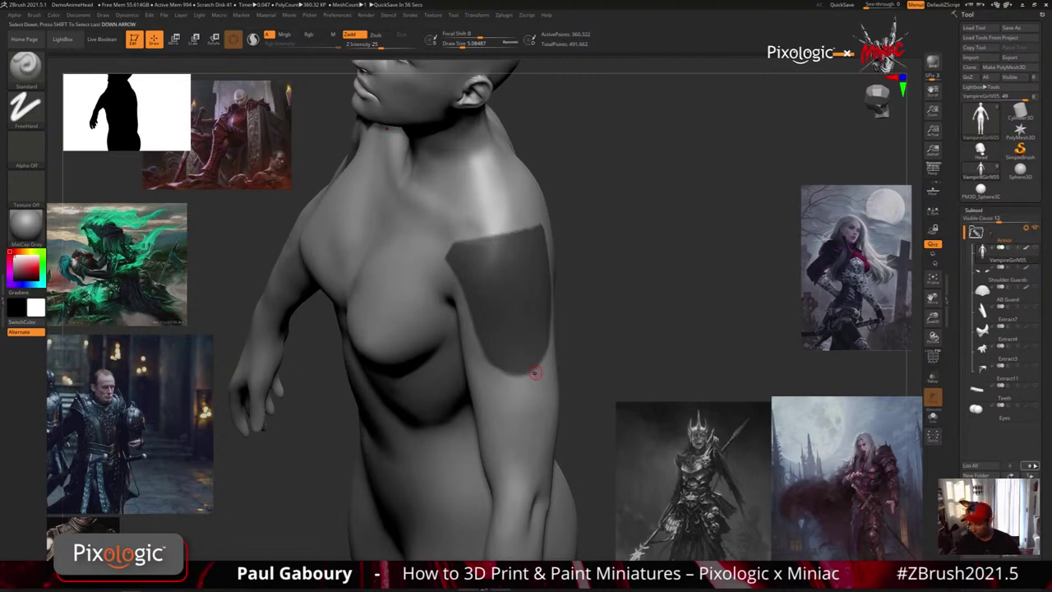
pyautogui.scroll(-5, 1000, 329)
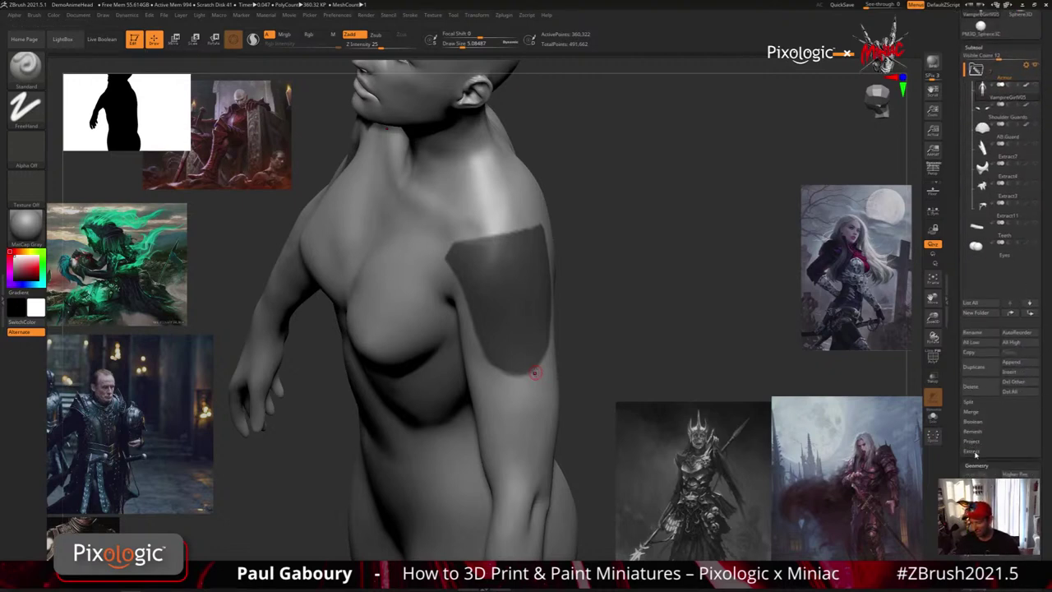
pyautogui.click(972, 452)
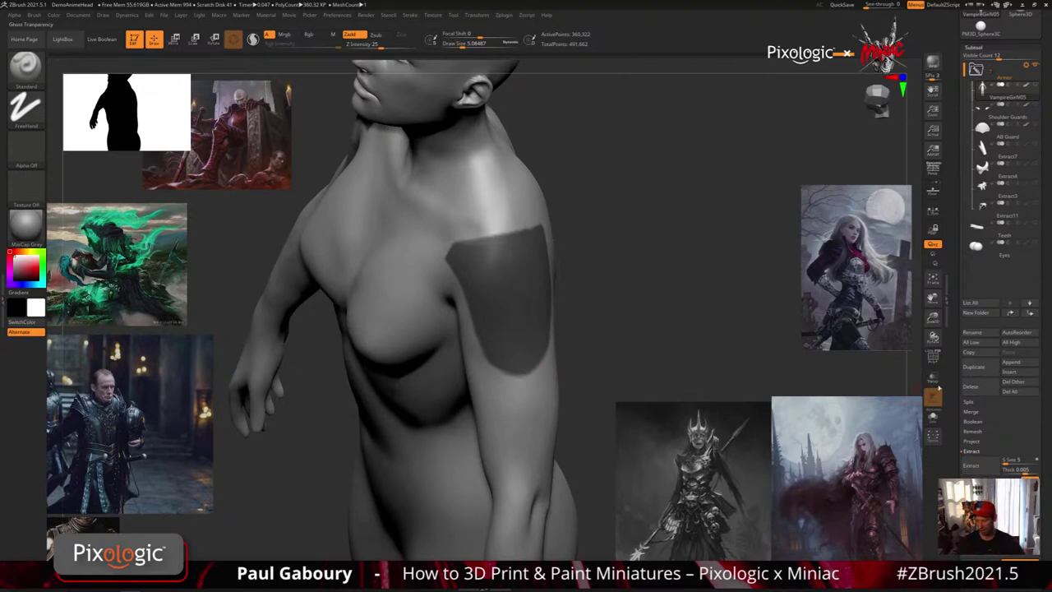
# Turn on transparency and display all the armor subtools around the body again.
pyautogui.click(936, 382)
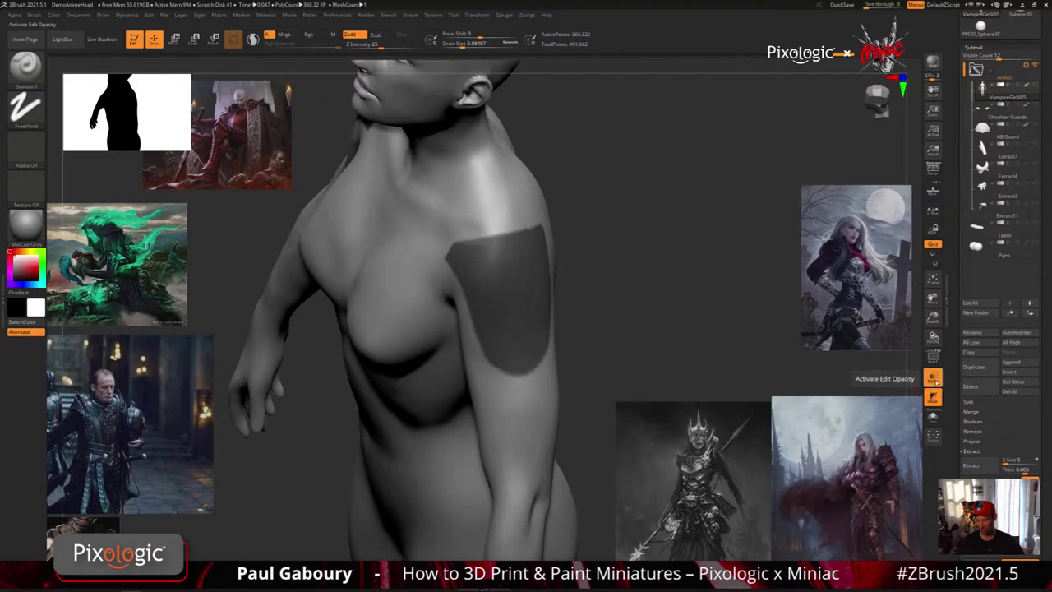
pyautogui.click(935, 382)
pyautogui.click(936, 382)
pyautogui.click(936, 382)
pyautogui.click(936, 382)
pyautogui.click(937, 383)
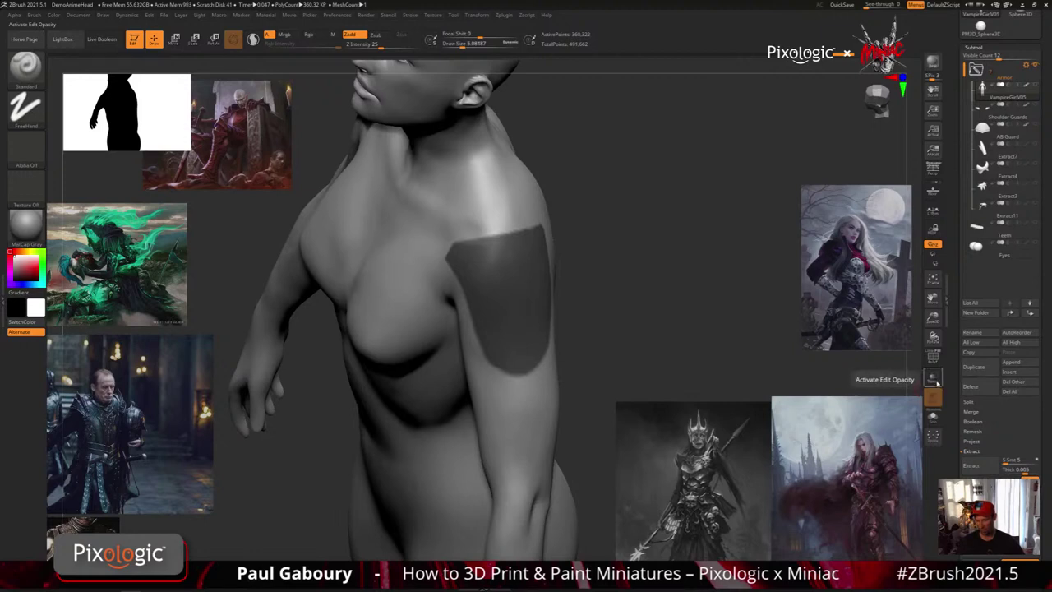
pyautogui.click(933, 378)
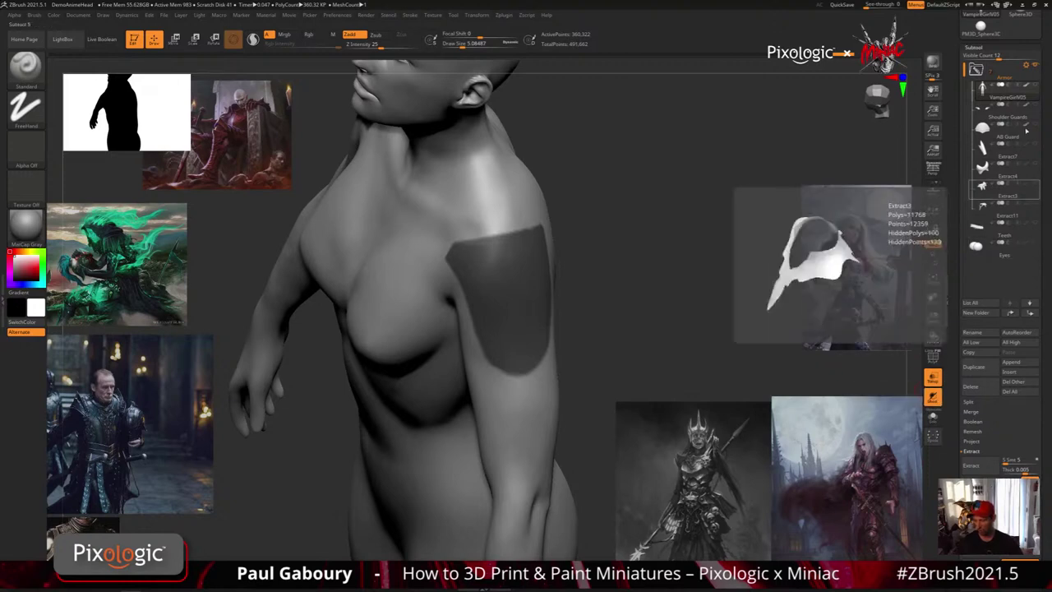
pyautogui.click(1037, 87)
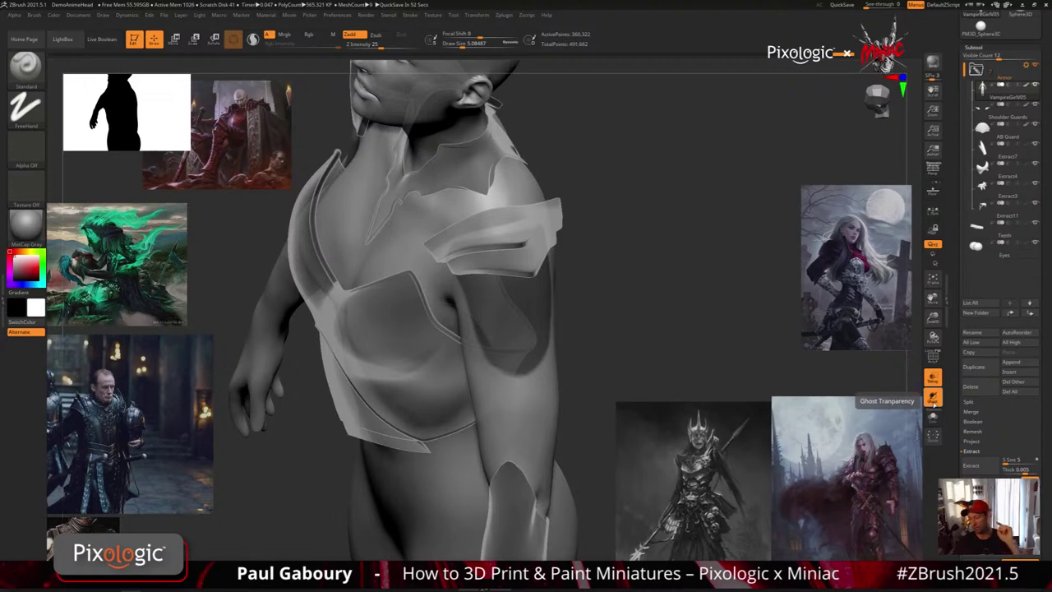
# Compare the see-through armor with Ghost transparency switched on and off.
pyautogui.click(934, 399)
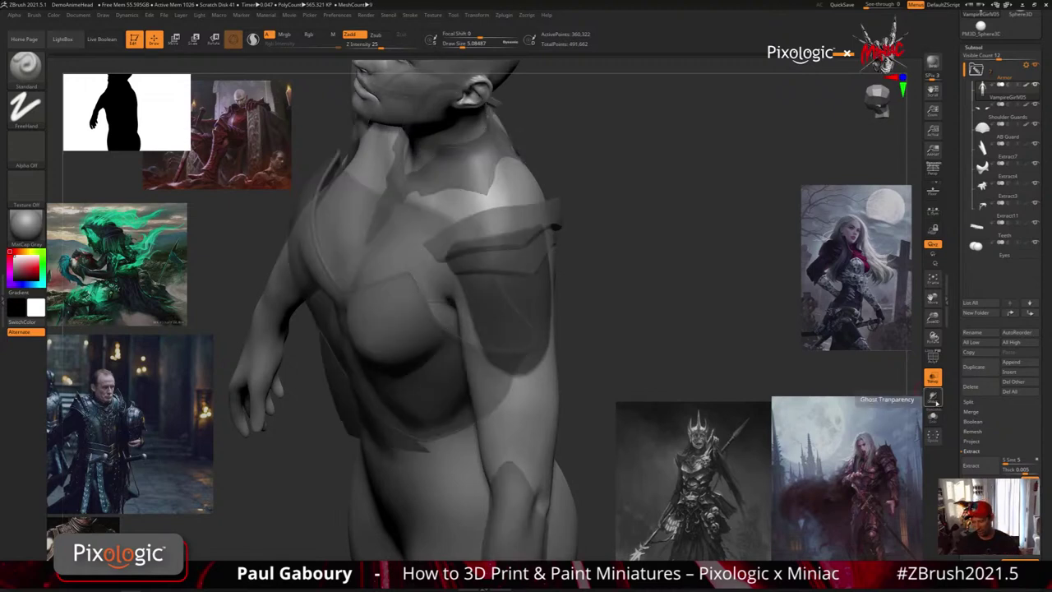
pyautogui.click(933, 400)
pyautogui.click(933, 398)
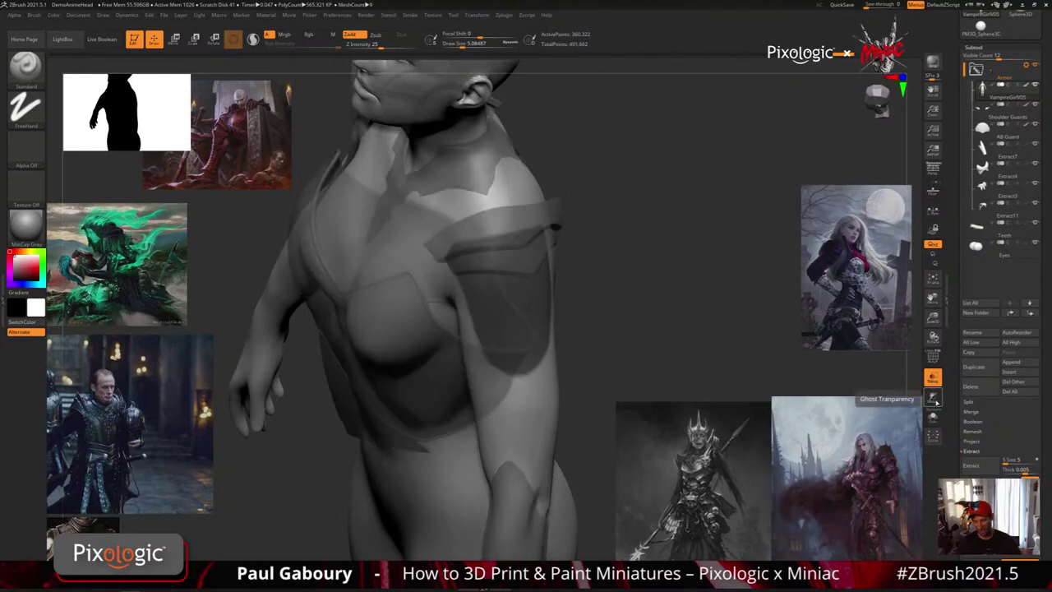
pyautogui.click(934, 399)
pyautogui.click(933, 398)
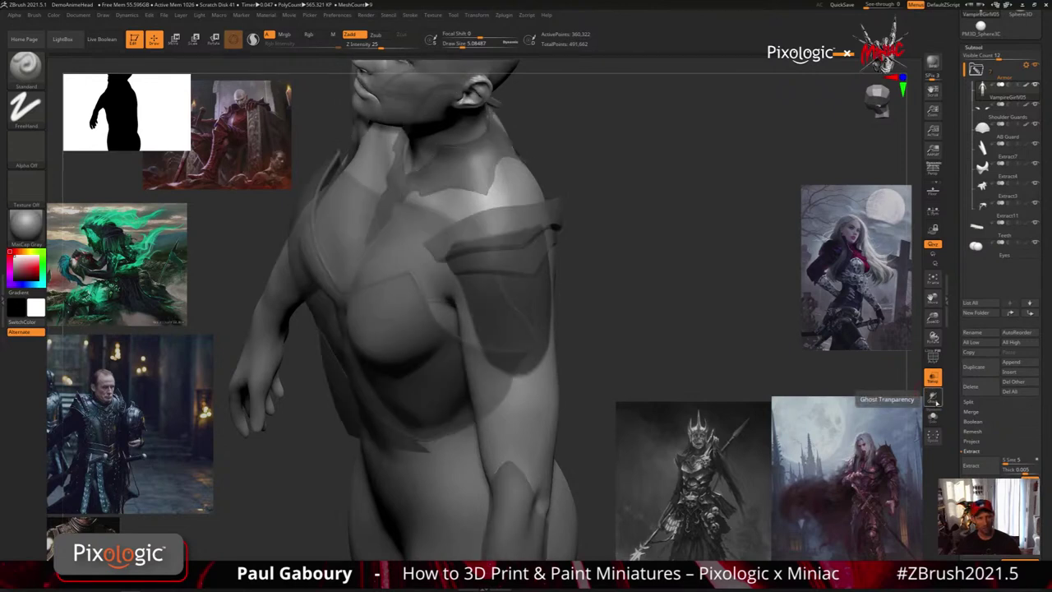
pyautogui.click(933, 399)
pyautogui.click(933, 399)
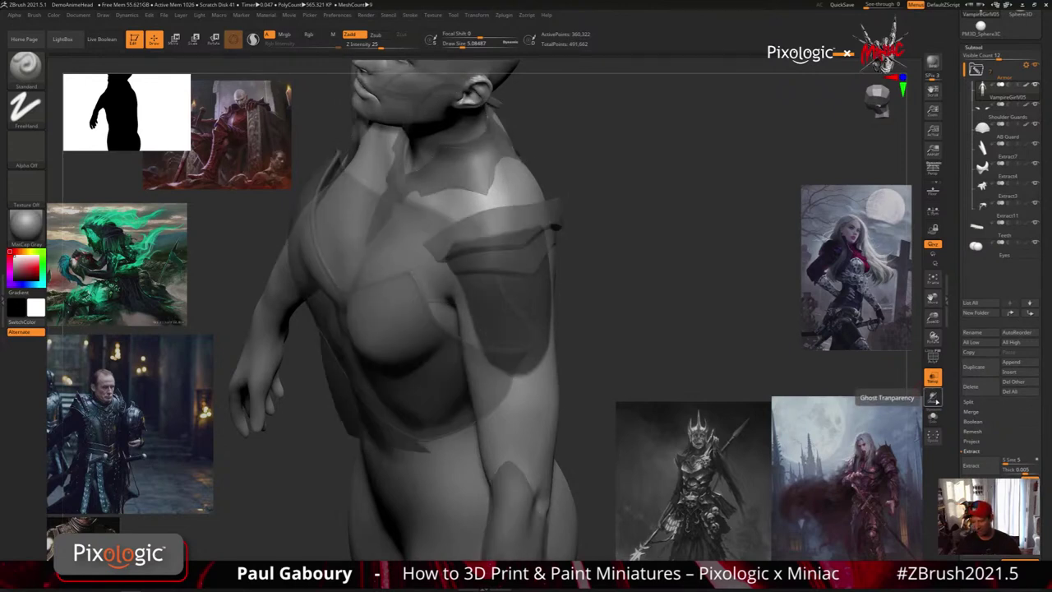
pyautogui.click(933, 399)
# Turn off Ghost and transparency, and isolate the body subtool again.
pyautogui.click(934, 399)
pyautogui.click(933, 380)
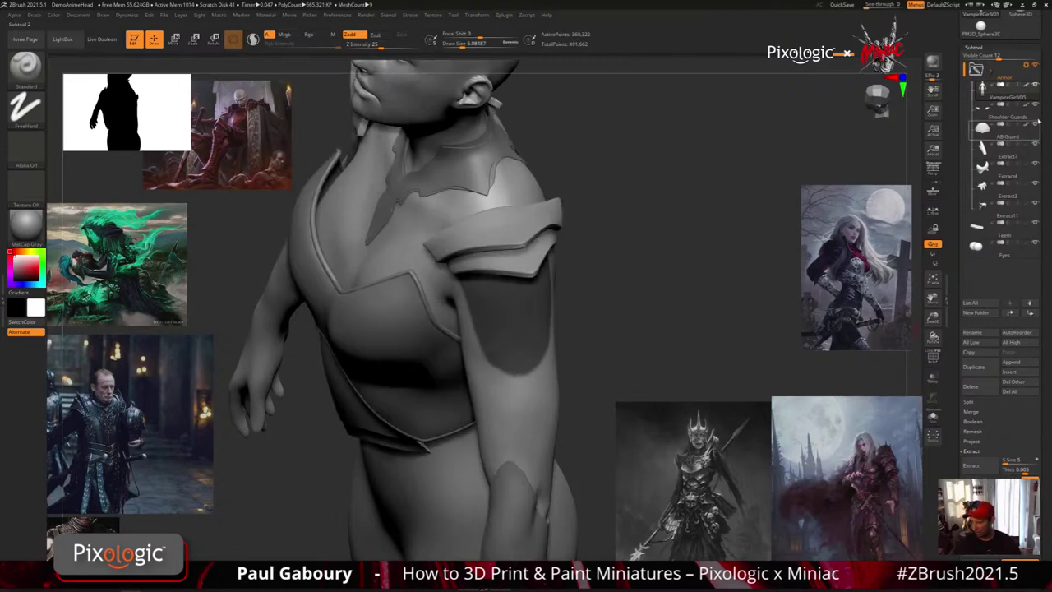
pyautogui.keyDown('shift'); pyautogui.click(1034, 87); pyautogui.keyUp('shift')
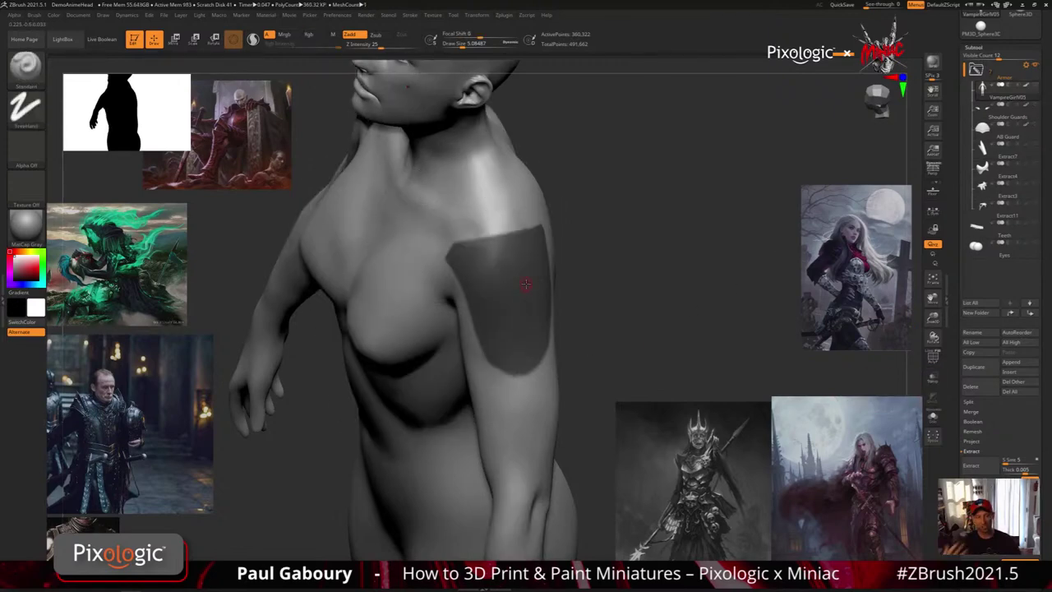
# Draw Topology brush curves along the shoulder-side edge of the upper arm mask and across its front and back corners.
pyautogui.press('b')
pyautogui.press('t')
pyautogui.press('o')
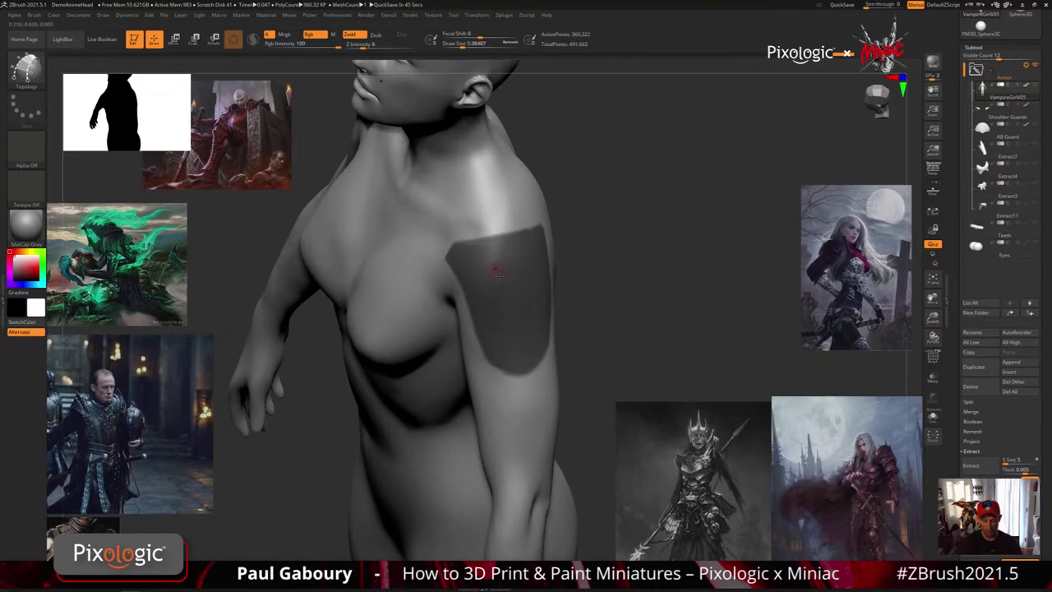
pyautogui.moveTo(495, 268)
pyautogui.keyDown('alt'); pyautogui.mouseDown(button='right')
pyautogui.moveTo(505, 316)
pyautogui.moveTo(567, 317)
pyautogui.moveTo(475, 311)
pyautogui.moveTo(457, 284)
pyautogui.moveTo(450, 311)
pyautogui.mouseUp(button='right'); pyautogui.keyUp('alt')
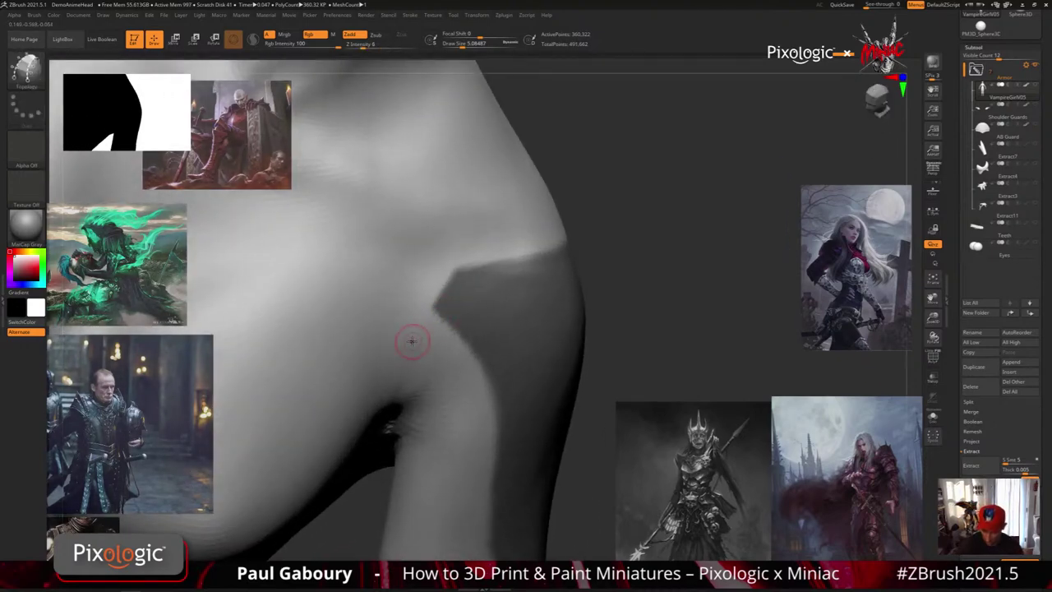
pyautogui.moveTo(481, 227)
pyautogui.mouseDown(button='right')
pyautogui.moveTo(626, 349)
pyautogui.moveTo(579, 371)
pyautogui.mouseUp(button='right')
pyautogui.moveTo(495, 281); pyautogui.dragTo(577, 391)
pyautogui.moveTo(577, 390)
pyautogui.mouseDown(button='right')
pyautogui.moveTo(585, 377)
pyautogui.moveTo(549, 378)
pyautogui.mouseUp(button='right')
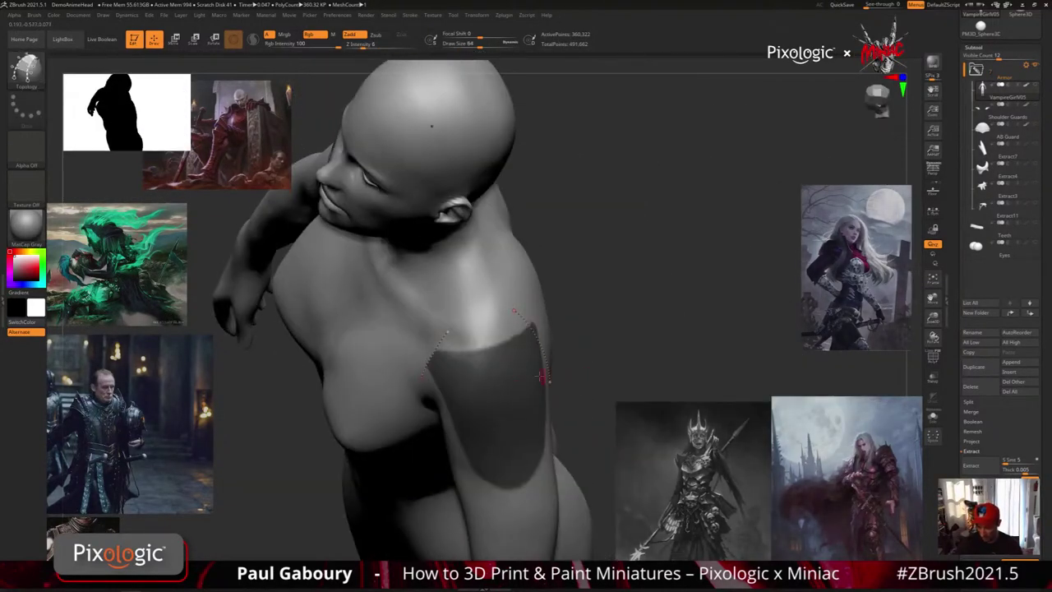
pyautogui.moveTo(448, 354); pyautogui.dragTo(446, 396, button='right')
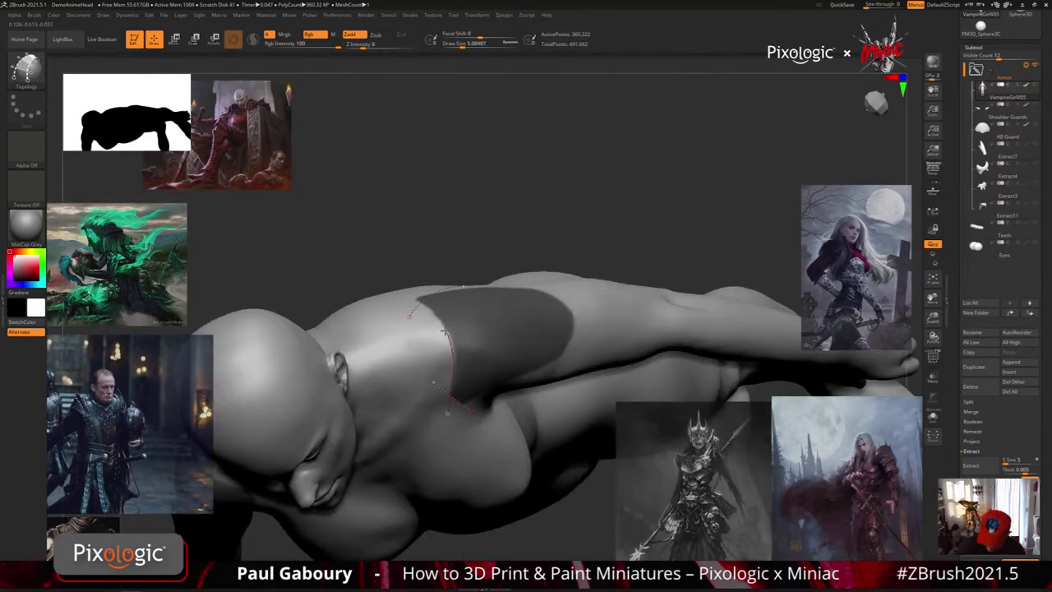
pyautogui.moveTo(424, 306); pyautogui.dragTo(399, 289)
pyautogui.keyDown('ctrl'); pyautogui.moveTo(484, 428); pyautogui.dragTo(455, 378, button='right'); pyautogui.keyUp('ctrl')
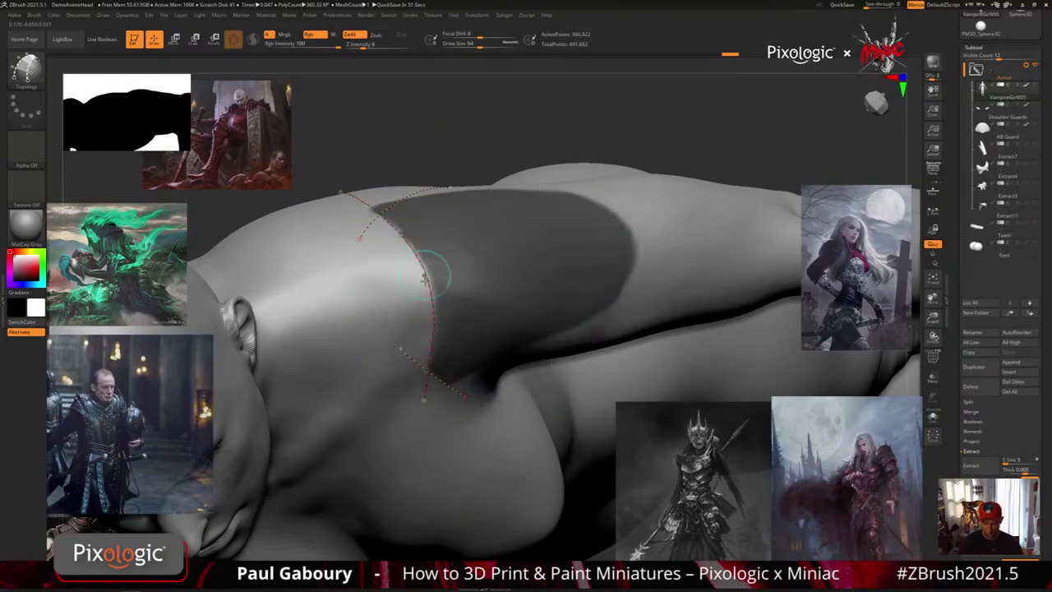
pyautogui.press('s')
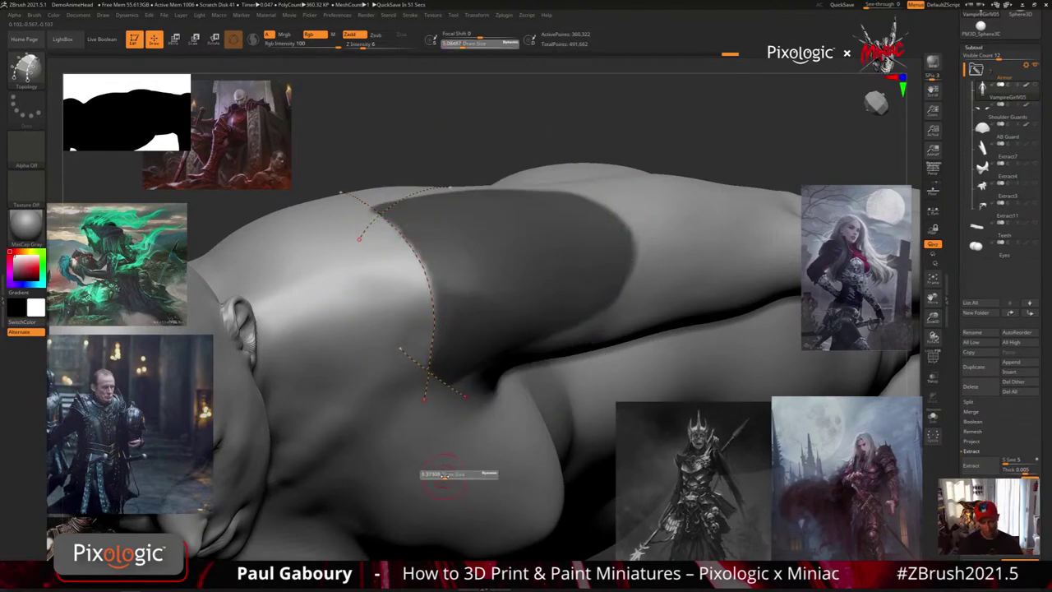
pyautogui.moveTo(445, 475); pyautogui.dragTo(442, 475)
pyautogui.moveTo(309, 301)
pyautogui.mouseDown()
pyautogui.moveTo(364, 469)
pyautogui.moveTo(458, 511)
pyautogui.mouseUp()
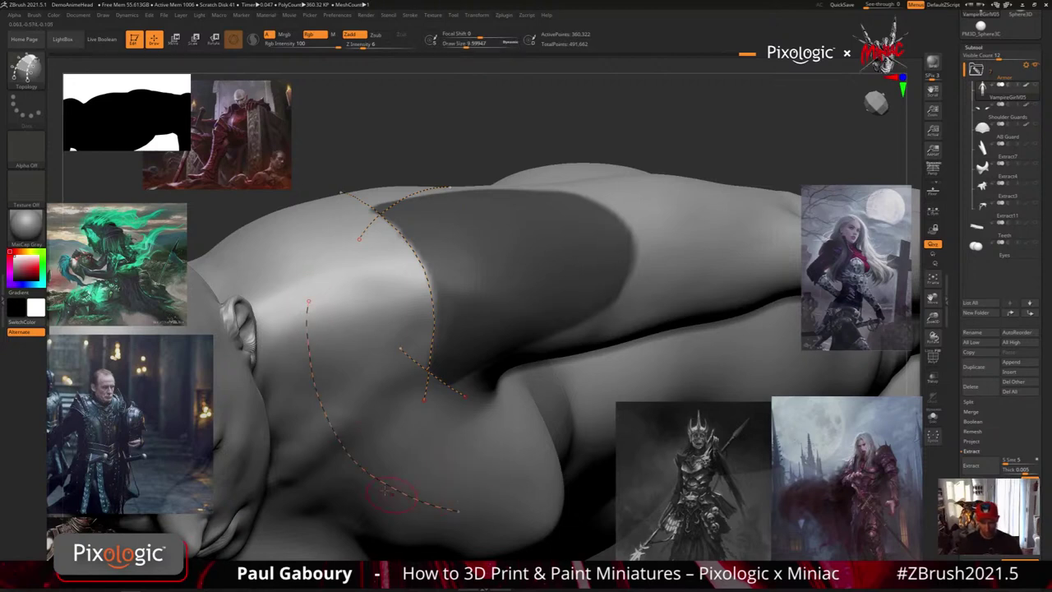
pyautogui.press('s')
pyautogui.moveTo(402, 456); pyautogui.dragTo(412, 456)
pyautogui.moveTo(346, 300)
pyautogui.mouseDown()
pyautogui.moveTo(367, 390)
pyautogui.moveTo(489, 497)
pyautogui.mouseUp()
pyautogui.hotkey('ctrl', 'z')
pyautogui.hotkey('ctrl', 'z')
# Reduce the draw size and draw a long Topology curve from the shoulder across the chest, with crossing curves enclosing a small quad.
pyautogui.press('s')
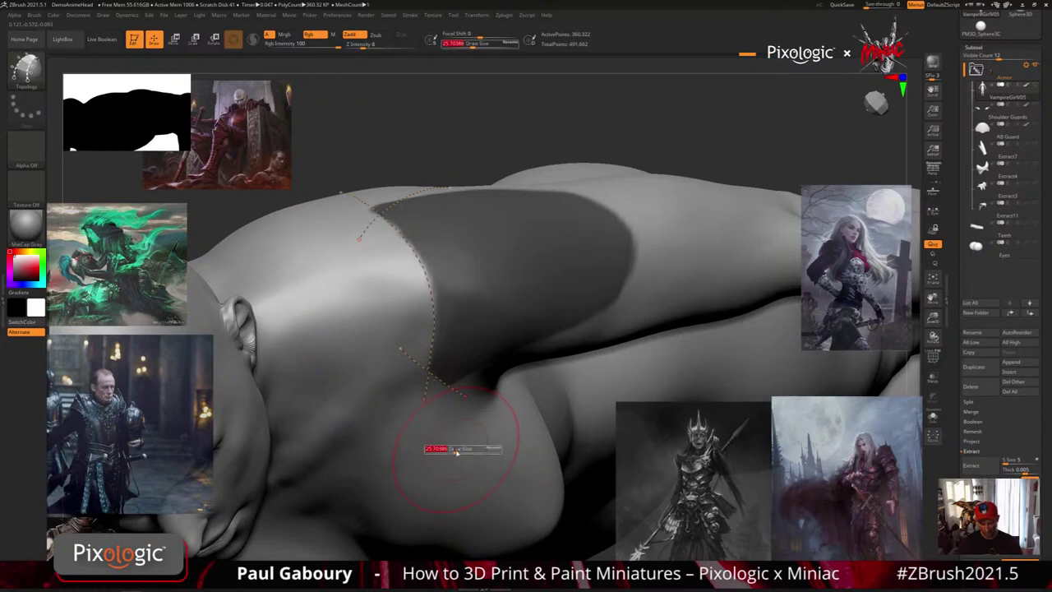
pyautogui.moveTo(456, 449); pyautogui.dragTo(445, 448)
pyautogui.moveTo(317, 287)
pyautogui.mouseDown()
pyautogui.moveTo(357, 396)
pyautogui.moveTo(466, 499)
pyautogui.mouseUp()
pyautogui.keyDown('shift'); pyautogui.moveTo(331, 334); pyautogui.dragTo(360, 406); pyautogui.keyUp('shift')
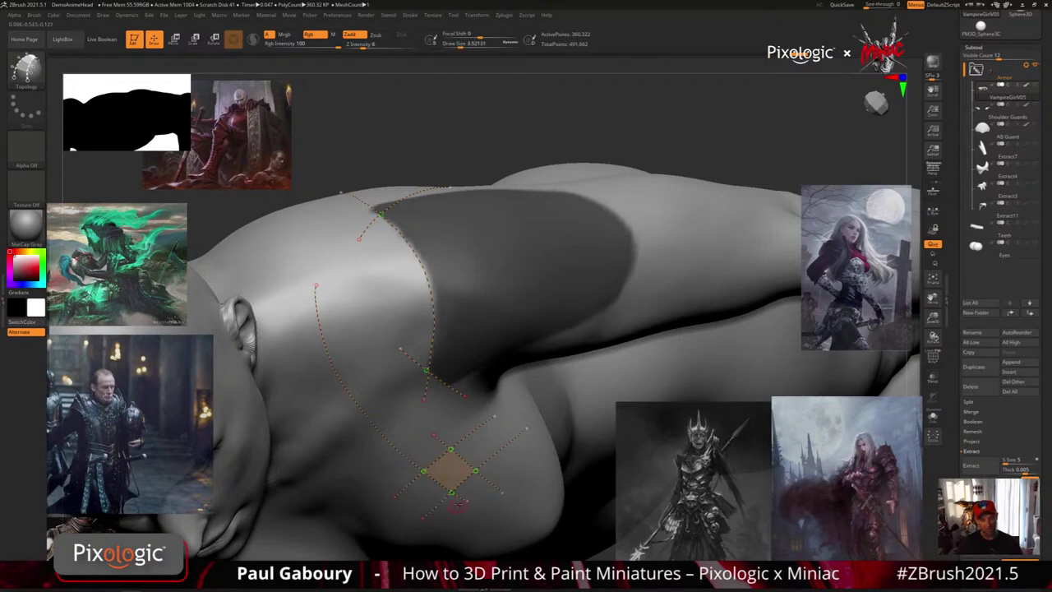
pyautogui.keyDown('alt'); pyautogui.moveTo(470, 503); pyautogui.dragTo(465, 473, button='right'); pyautogui.keyUp('alt')
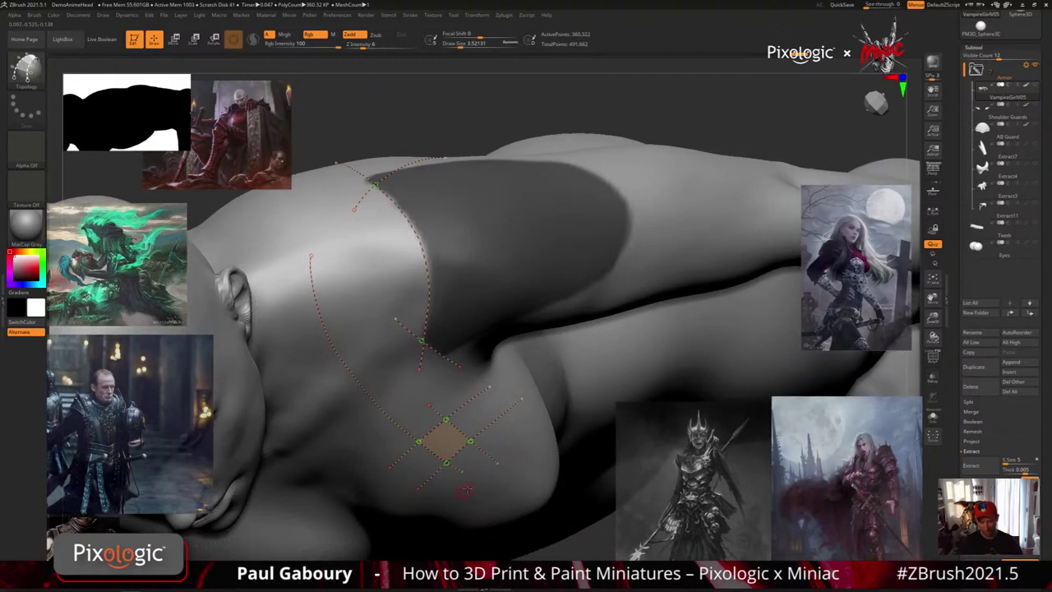
# Undo the test curves drawn across the chest, leaving only the curves around the upper arm mask.
pyautogui.hotkey('ctrl', 'z')
pyautogui.hotkey('ctrl', 'z')
pyautogui.hotkey('ctrl', 'z')
pyautogui.hotkey('ctrl', 'z')
# Try a draw size of about 20 with two long Topology curves down the chest and one curve crossing them.
pyautogui.press('s')
pyautogui.moveTo(459, 466); pyautogui.dragTo(462, 466)
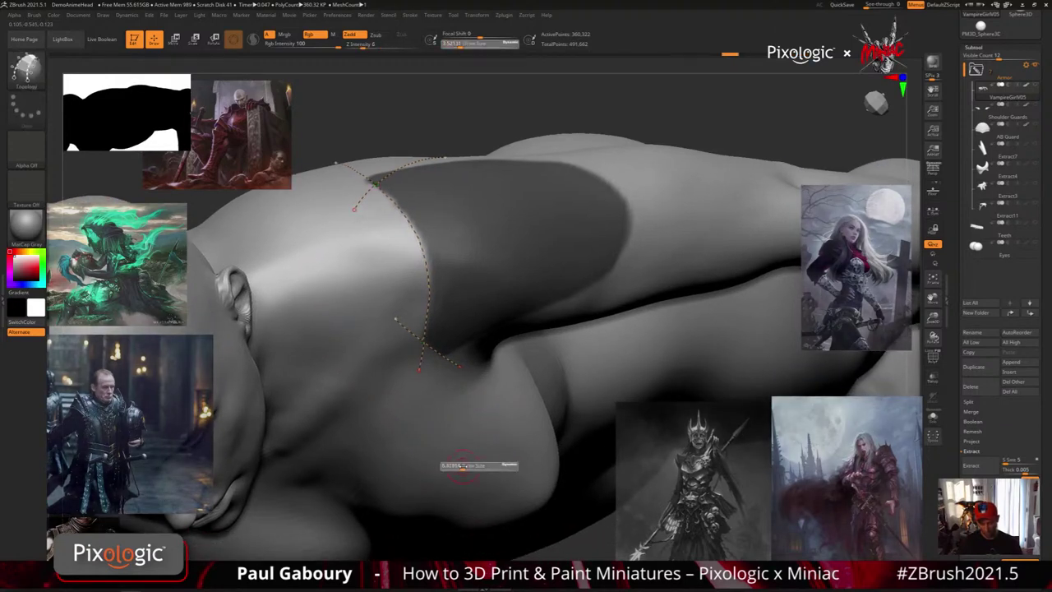
pyautogui.click(463, 466)
pyautogui.moveTo(306, 330); pyautogui.dragTo(422, 496)
pyautogui.moveTo(339, 273); pyautogui.dragTo(383, 381)
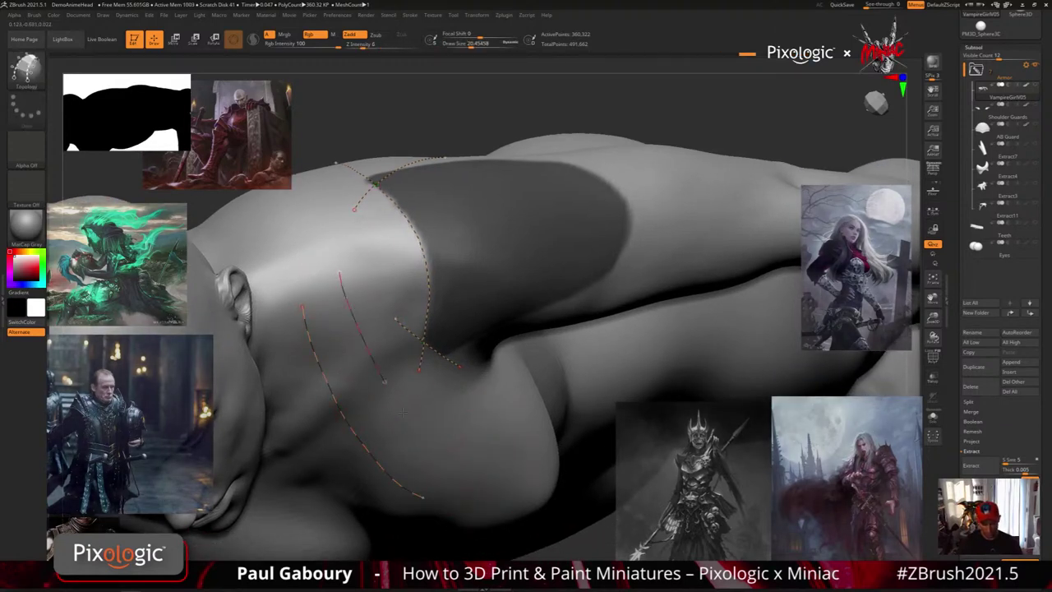
pyautogui.keyDown('ctrl'); pyautogui.moveTo(384, 402); pyautogui.dragTo(345, 462, button='right'); pyautogui.keyUp('ctrl')
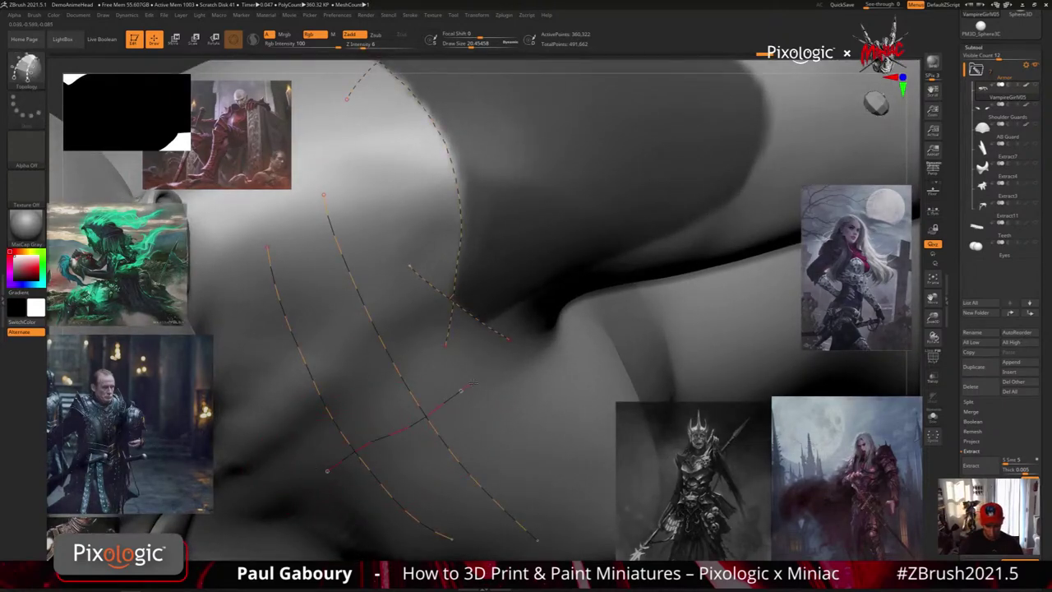
pyautogui.moveTo(473, 381); pyautogui.dragTo(475, 380)
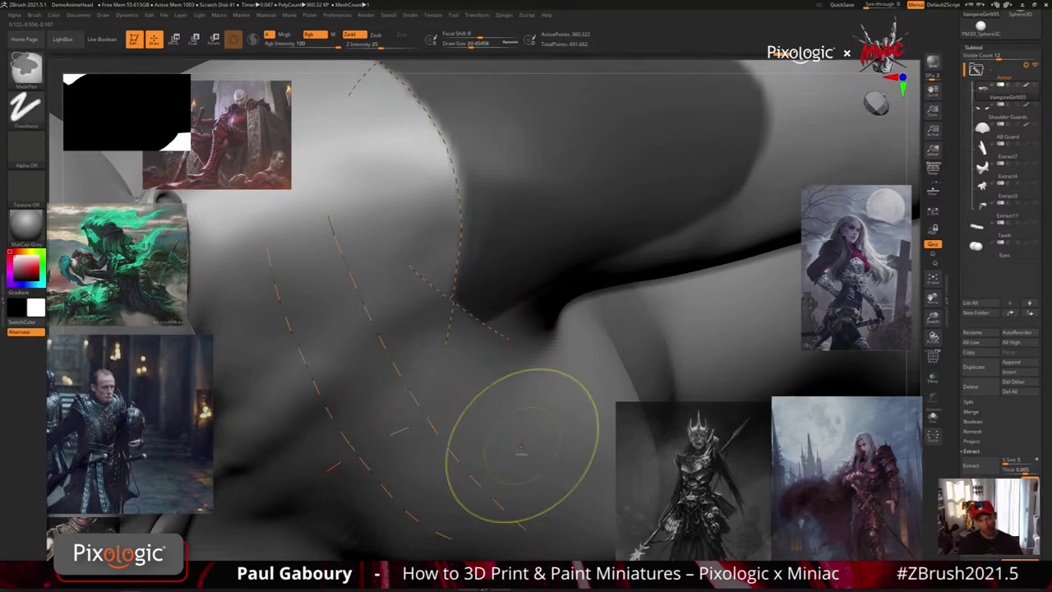
pyautogui.hotkey('ctrl', 'z')
pyautogui.hotkey('ctrl', 'z')
pyautogui.hotkey('ctrl', 'z')
# Set the draw size to 5 and trace Topology curves down the back edge, around the lower end and up the front edge of the arm mask.
pyautogui.keyDown('ctrl'); pyautogui.moveTo(522, 455); pyautogui.dragTo(430, 404, button='right'); pyautogui.keyUp('ctrl')
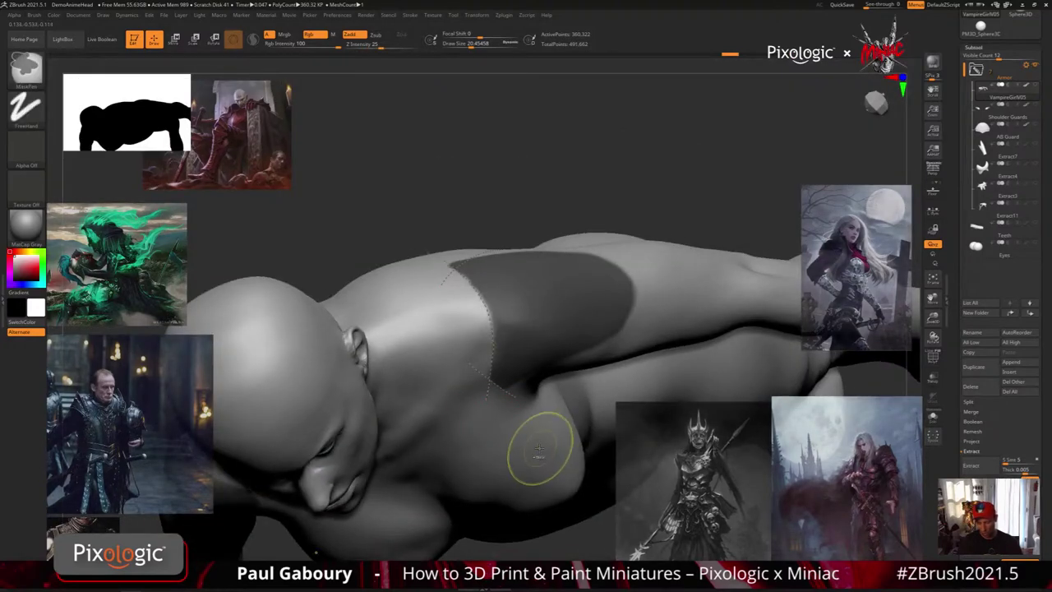
pyautogui.moveTo(521, 442); pyautogui.dragTo(514, 441)
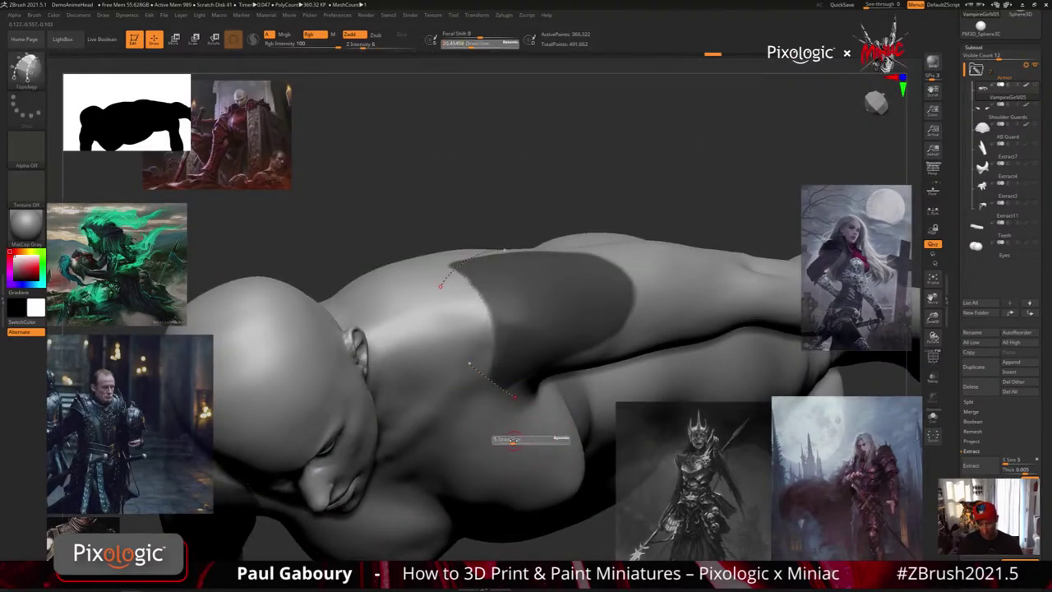
pyautogui.moveTo(461, 284); pyautogui.dragTo(451, 470, button='right')
pyautogui.moveTo(450, 473)
pyautogui.mouseDown()
pyautogui.moveTo(453, 436)
pyautogui.moveTo(416, 327)
pyautogui.moveTo(378, 283)
pyautogui.mouseUp()
pyautogui.moveTo(525, 459)
pyautogui.keyDown('ctrl'); pyautogui.mouseDown(button='right')
pyautogui.moveTo(476, 488)
pyautogui.moveTo(477, 423)
pyautogui.moveTo(497, 475)
pyautogui.mouseUp(button='right'); pyautogui.keyUp('ctrl')
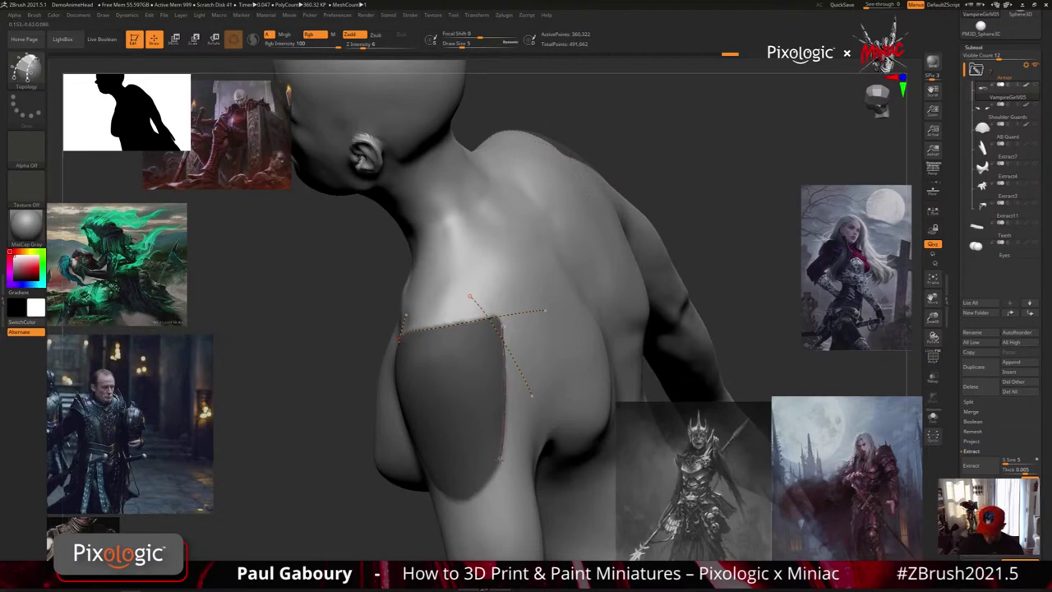
pyautogui.moveTo(496, 520)
pyautogui.mouseDown(button='right')
pyautogui.moveTo(500, 538)
pyautogui.moveTo(423, 526)
pyautogui.mouseUp(button='right')
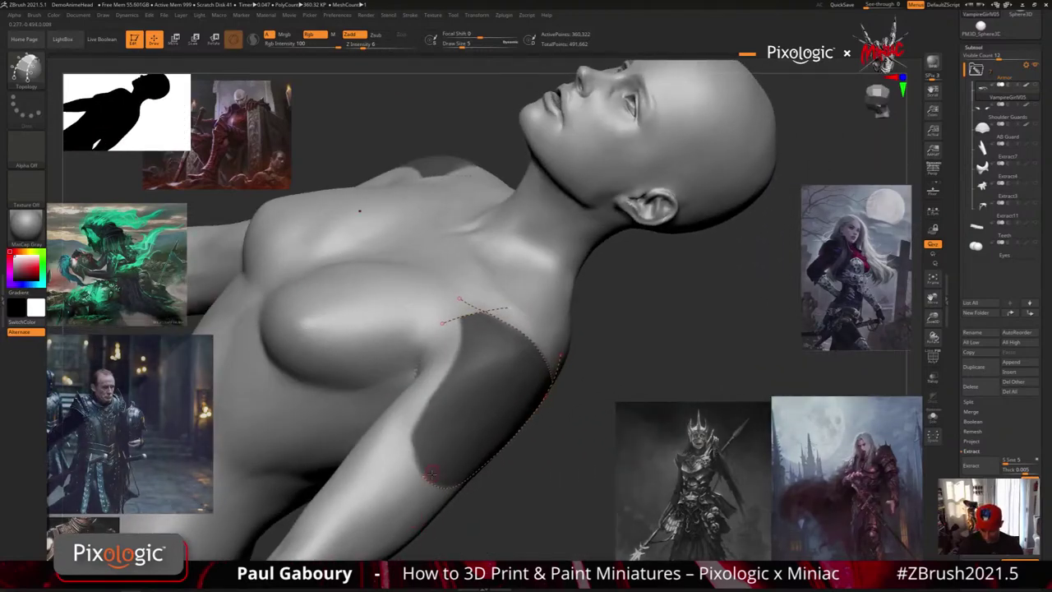
pyautogui.moveTo(424, 477); pyautogui.dragTo(422, 475)
pyautogui.moveTo(411, 439)
pyautogui.mouseDown()
pyautogui.moveTo(456, 343)
pyautogui.moveTo(455, 303)
pyautogui.mouseUp()
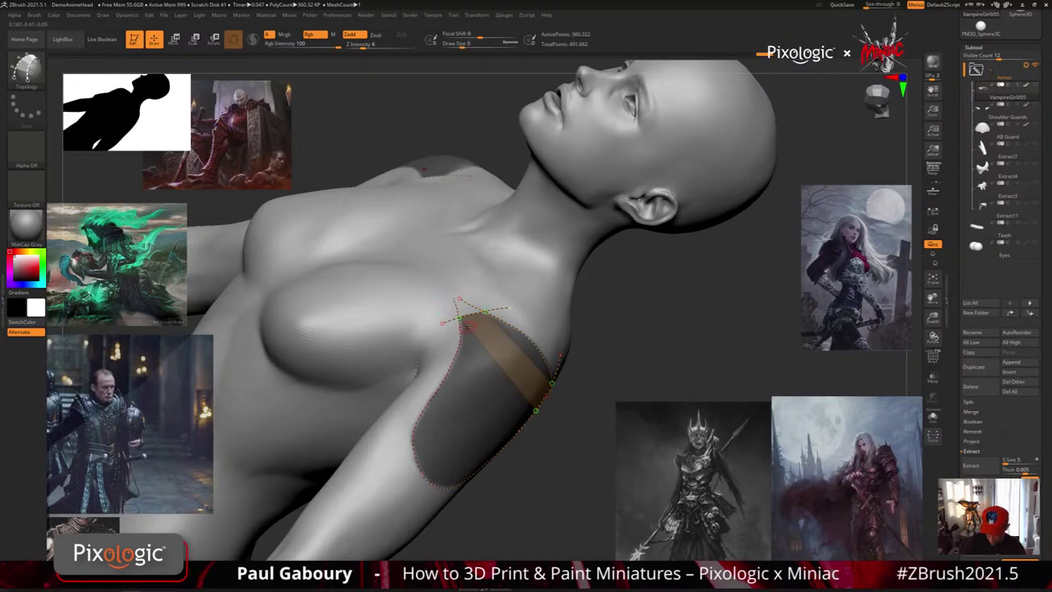
# Trim the stray curve ends that extend past the front and back corners of the upper arm mask.
pyautogui.moveTo(517, 523)
pyautogui.mouseDown(button='right')
pyautogui.moveTo(537, 470)
pyautogui.moveTo(508, 478)
pyautogui.moveTo(502, 442)
pyautogui.mouseUp(button='right')
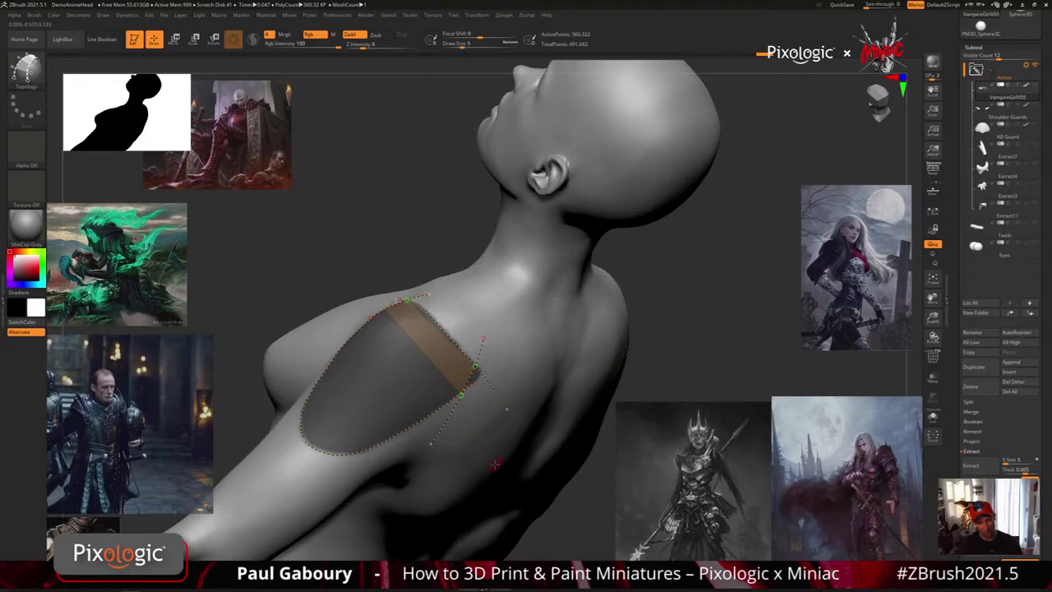
pyautogui.moveTo(490, 457); pyautogui.dragTo(458, 458, button='right')
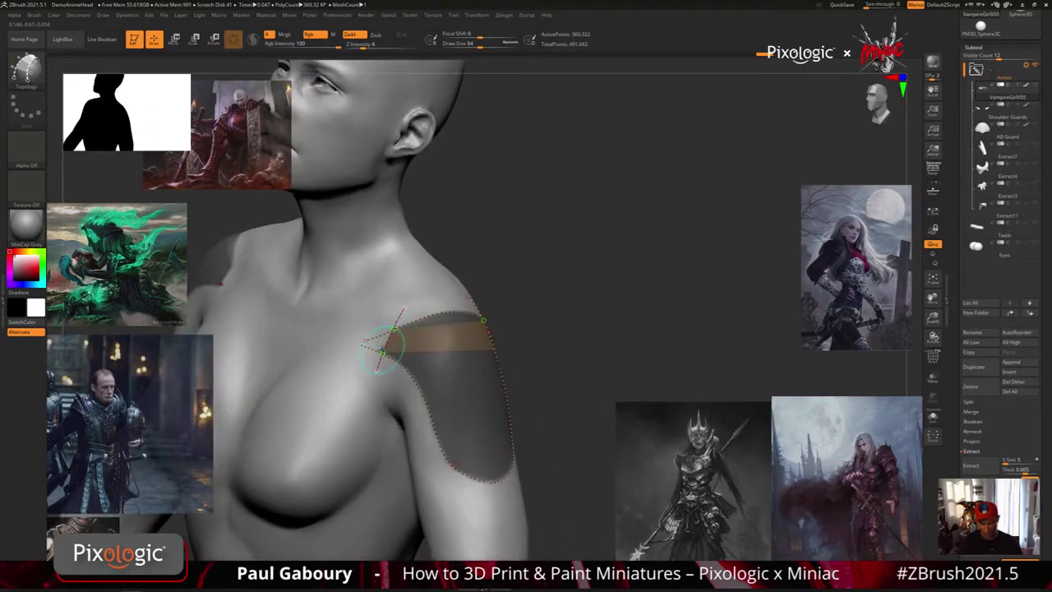
pyautogui.moveTo(538, 357); pyautogui.dragTo(483, 336, button='right')
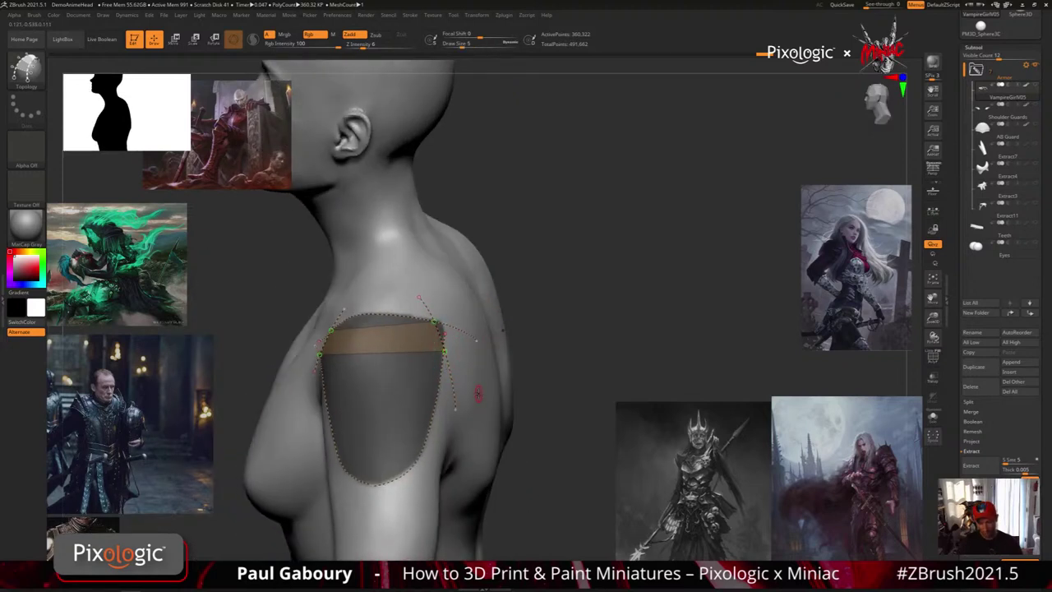
pyautogui.keyDown('alt'); pyautogui.moveTo(478, 394); pyautogui.dragTo(492, 355, button='right'); pyautogui.keyUp('alt')
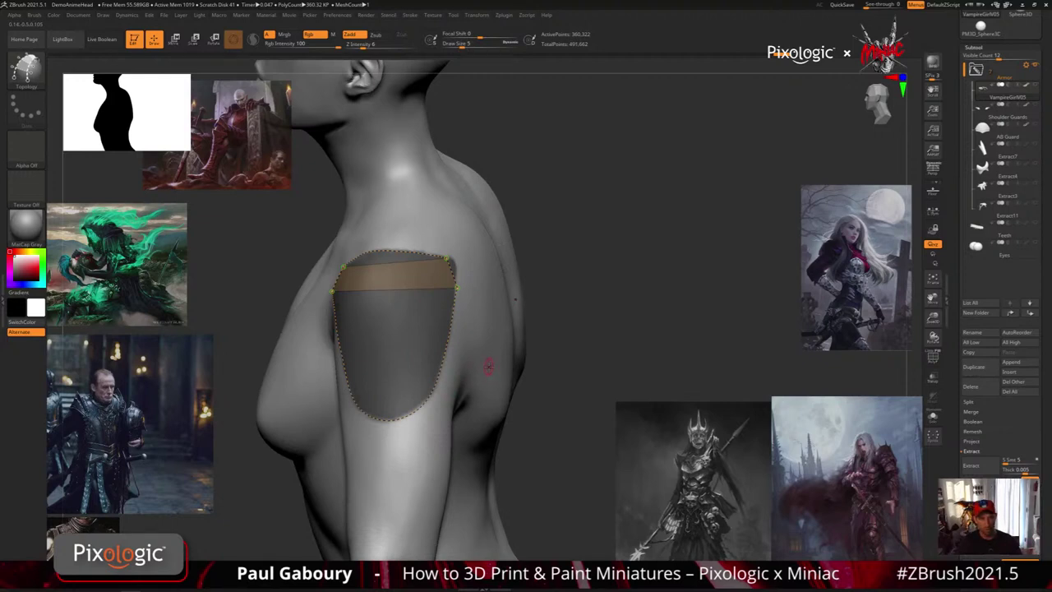
pyautogui.moveTo(488, 367)
pyautogui.mouseDown(button='right')
pyautogui.moveTo(470, 363)
pyautogui.moveTo(493, 357)
pyautogui.moveTo(500, 370)
pyautogui.moveTo(497, 359)
pyautogui.mouseUp(button='right')
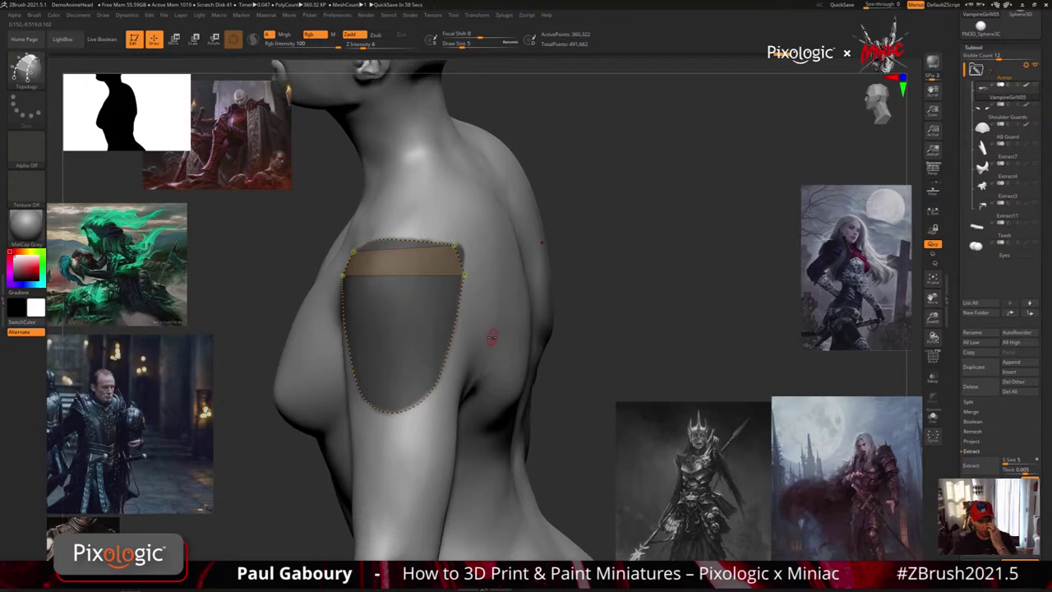
pyautogui.moveTo(483, 284); pyautogui.dragTo(478, 341, button='right')
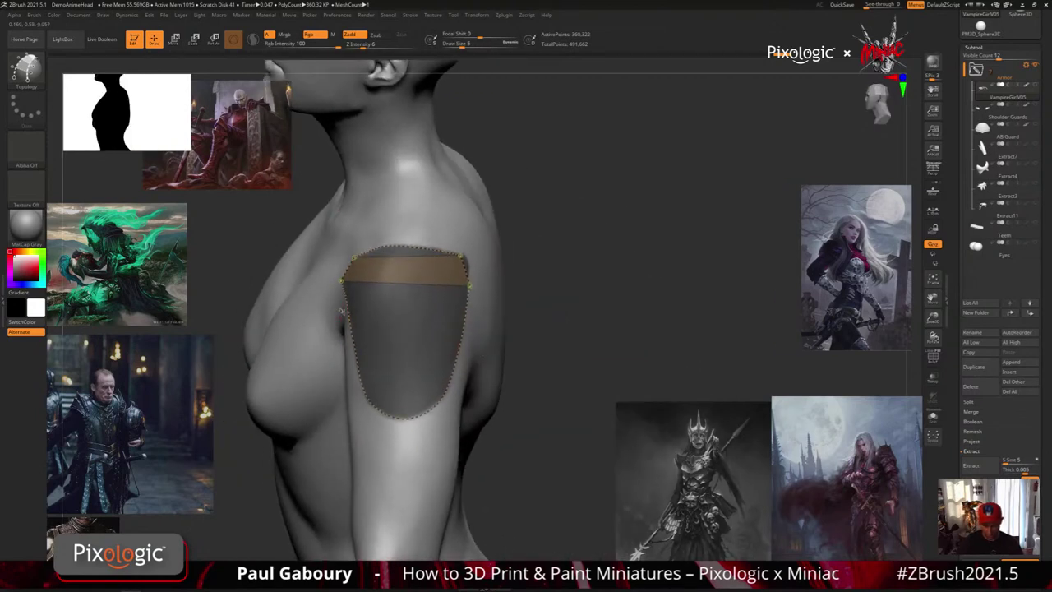
# Try a single Topology curve across the middle of the upper arm mask from front to back.
pyautogui.moveTo(340, 312)
pyautogui.mouseDown()
pyautogui.moveTo(460, 328)
pyautogui.moveTo(498, 314)
pyautogui.mouseUp()
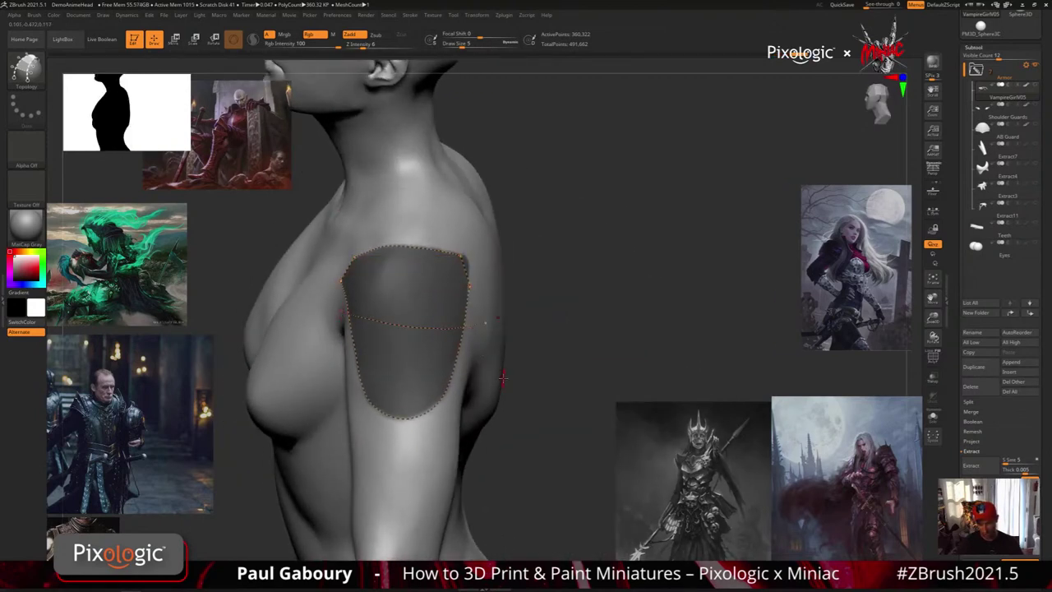
pyautogui.moveTo(502, 378); pyautogui.dragTo(422, 317, button='right')
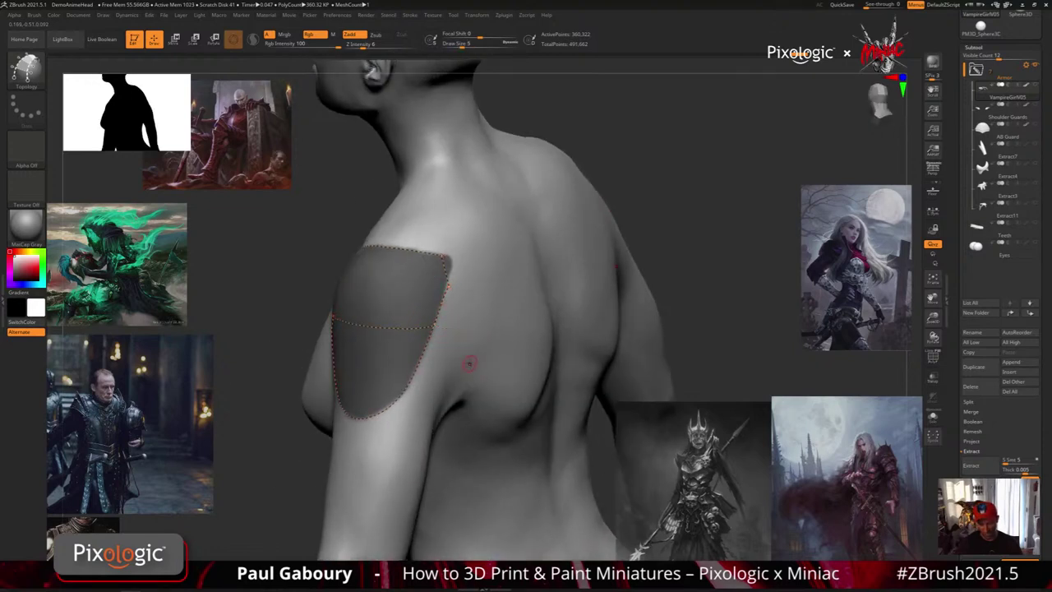
pyautogui.moveTo(477, 356); pyautogui.dragTo(483, 351, button='right')
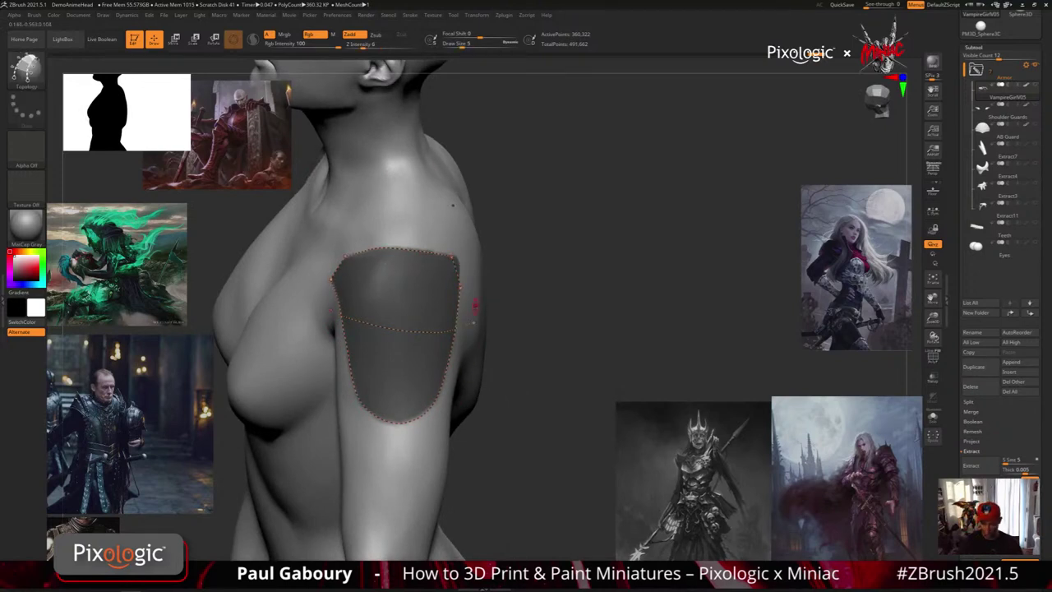
pyautogui.moveTo(474, 304); pyautogui.dragTo(415, 305, button='right')
pyautogui.hotkey('ctrl', 'z')
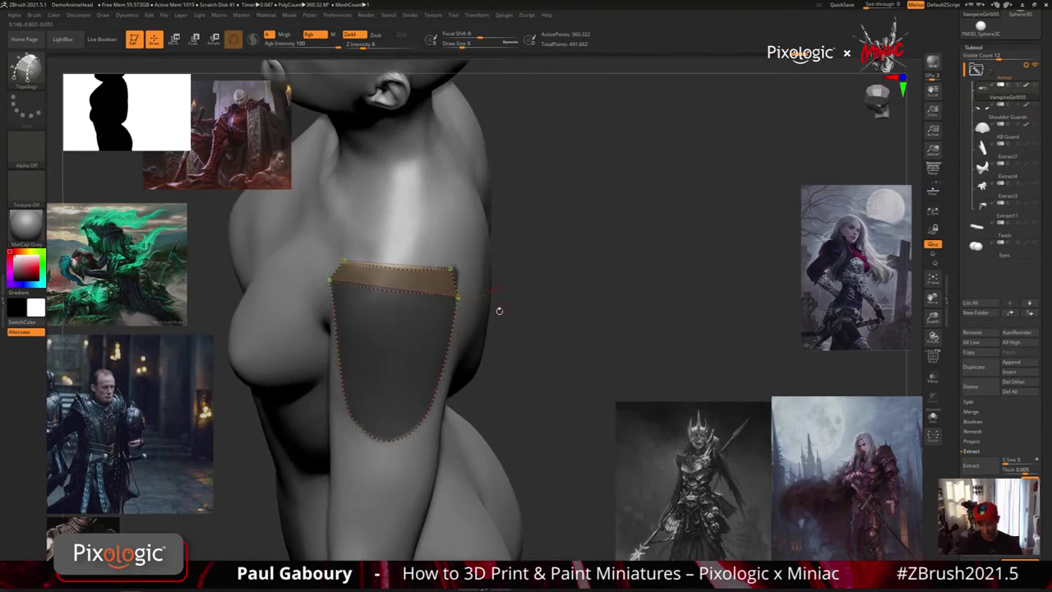
# Draw spaced Topology curves across the arm mask from front to back, from the shoulder band down to near the rounded lower end.
pyautogui.moveTo(477, 324)
pyautogui.mouseDown(button='right')
pyautogui.moveTo(463, 311)
pyautogui.moveTo(472, 309)
pyautogui.mouseUp(button='right')
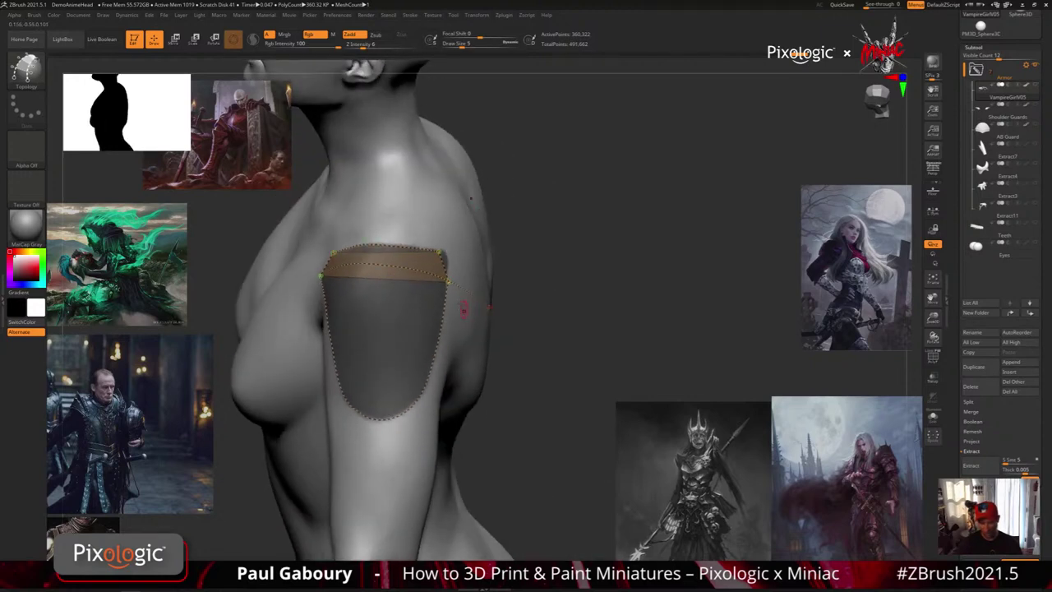
pyautogui.moveTo(336, 309); pyautogui.dragTo(317, 312)
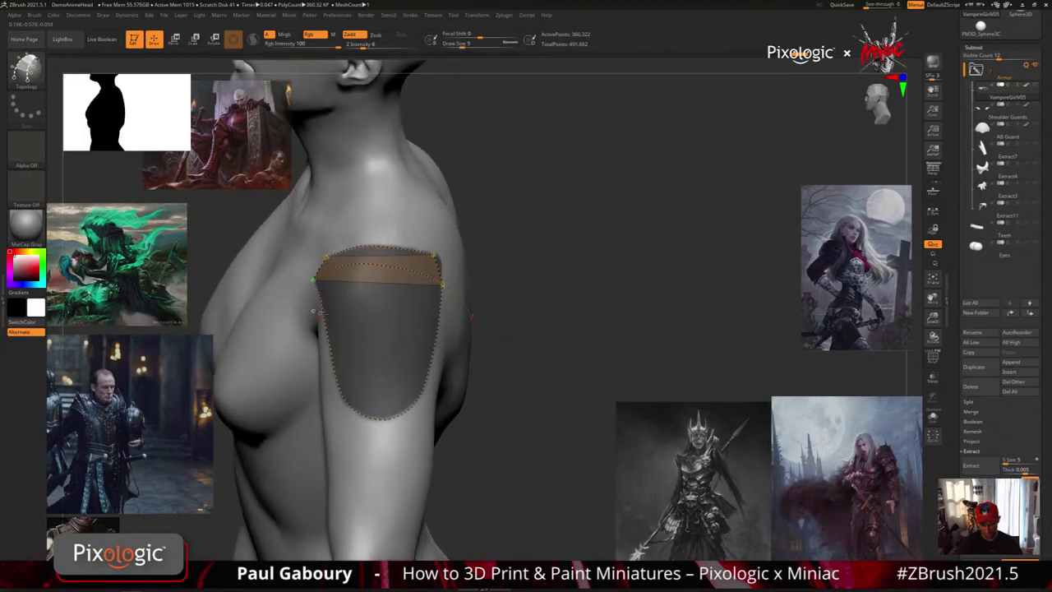
pyautogui.click(461, 327)
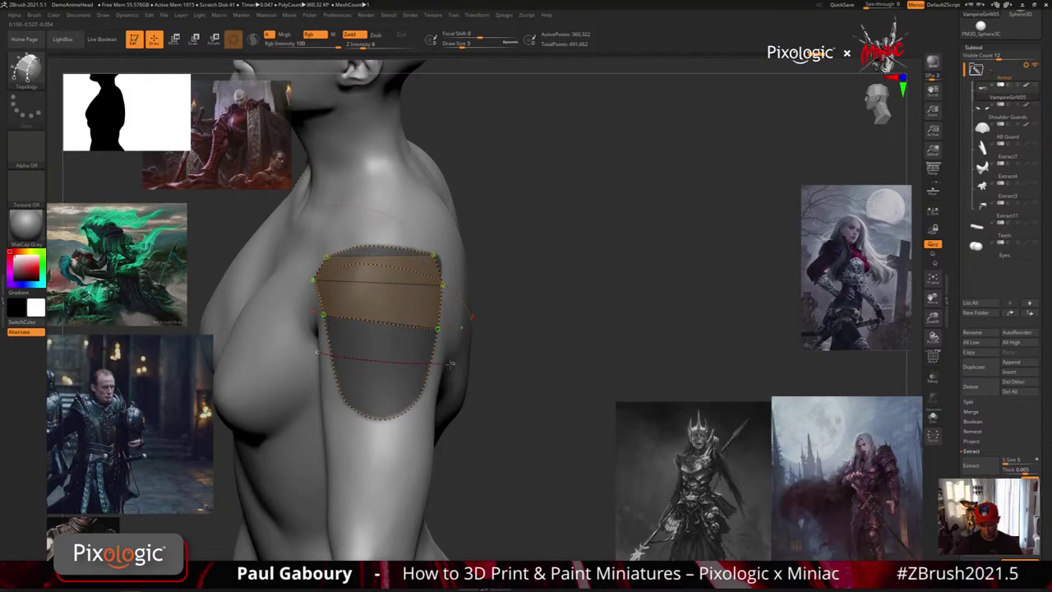
pyautogui.click(451, 362)
pyautogui.click(325, 384)
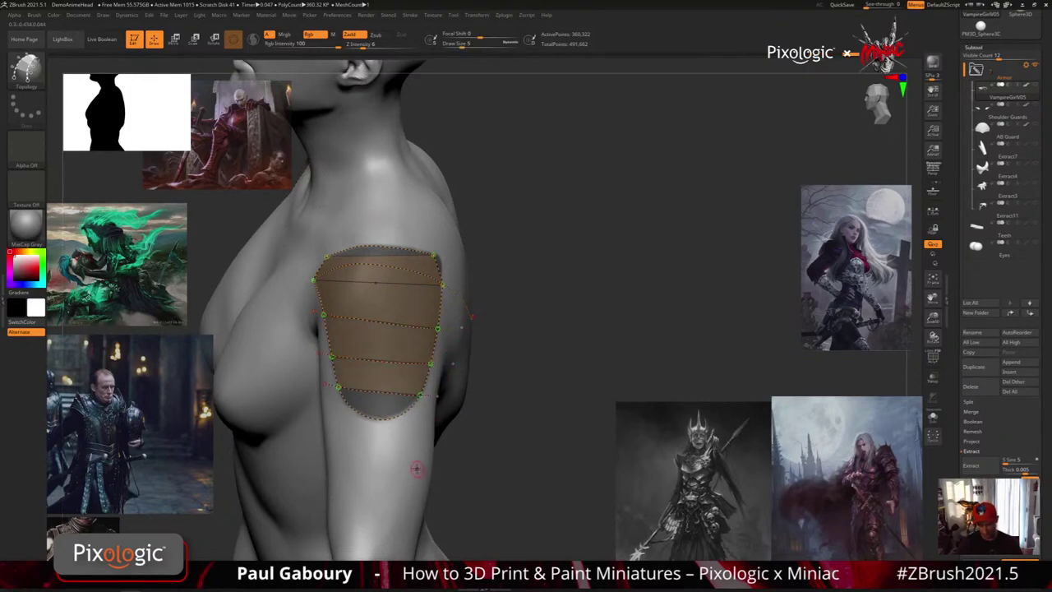
# Draw two lengthwise Topology curves from above the shoulder edge down past the mask's lower end, dividing the bands into three columns.
pyautogui.moveTo(408, 473); pyautogui.dragTo(390, 451, button='right')
pyautogui.moveTo(420, 411); pyautogui.dragTo(408, 435, button='right')
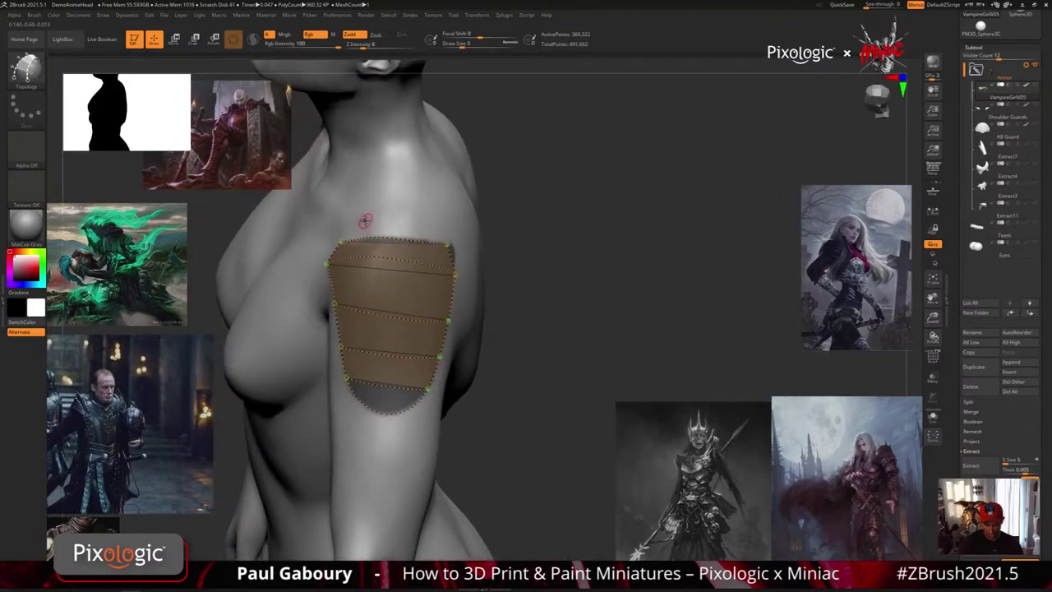
pyautogui.moveTo(365, 221); pyautogui.dragTo(365, 462)
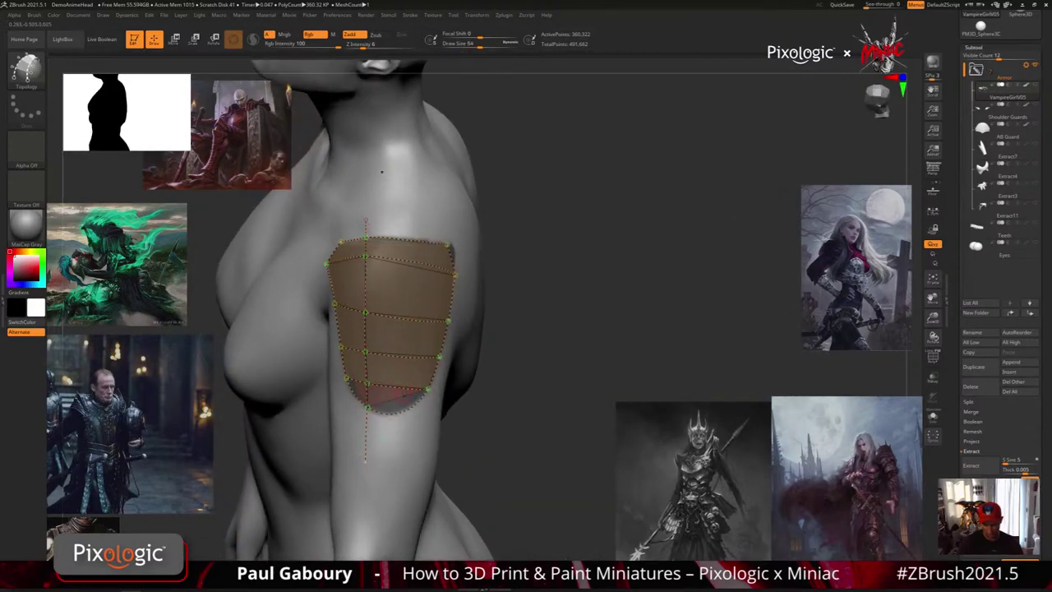
pyautogui.moveTo(417, 209); pyautogui.dragTo(395, 475)
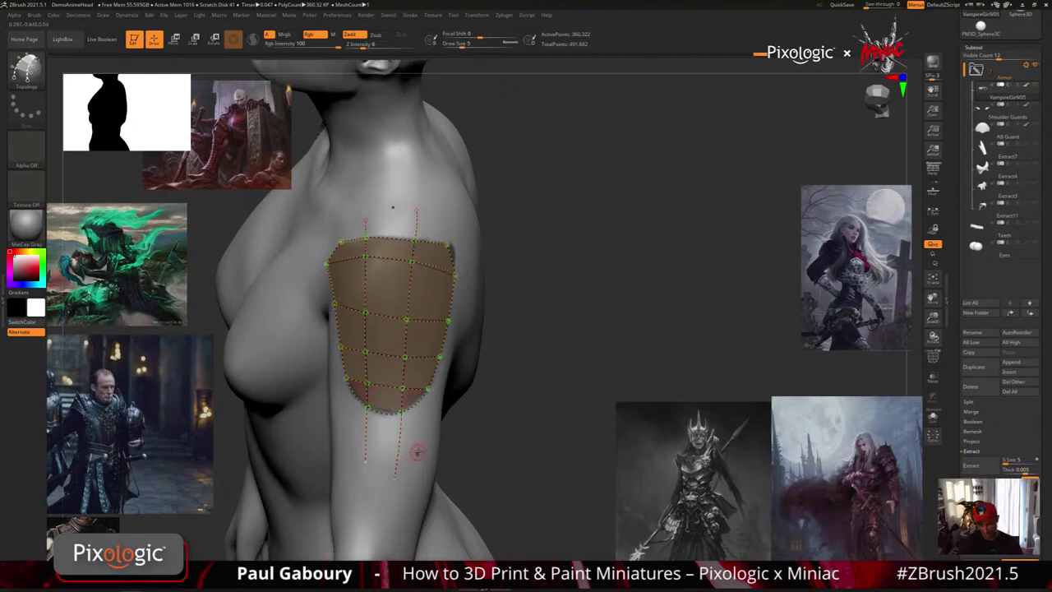
# Add another Topology curve from back to front across the tall upper band of the arm grid.
pyautogui.moveTo(420, 446); pyautogui.dragTo(387, 442, button='right')
pyautogui.moveTo(386, 442); pyautogui.dragTo(345, 444)
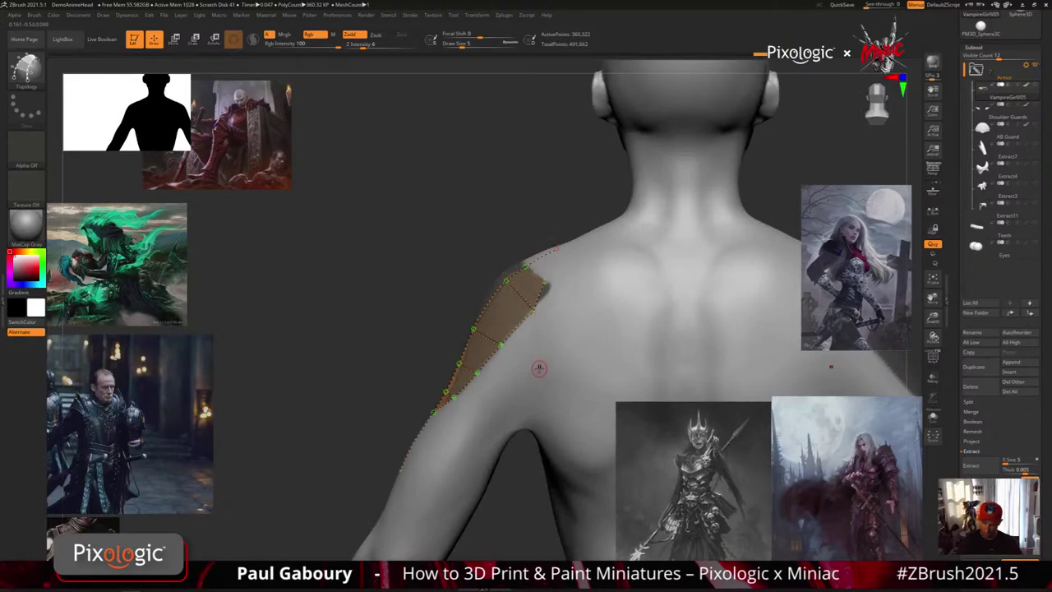
pyautogui.moveTo(520, 324)
pyautogui.mouseDown(button='right')
pyautogui.moveTo(535, 329)
pyautogui.moveTo(534, 345)
pyautogui.moveTo(531, 320)
pyautogui.mouseUp(button='right')
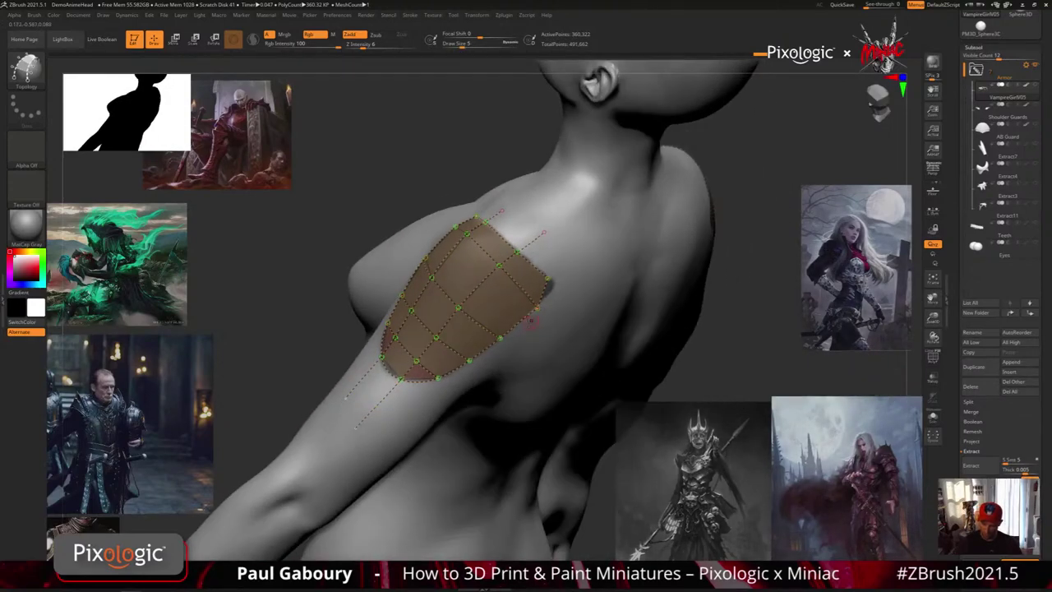
pyautogui.moveTo(483, 289); pyautogui.dragTo(441, 240)
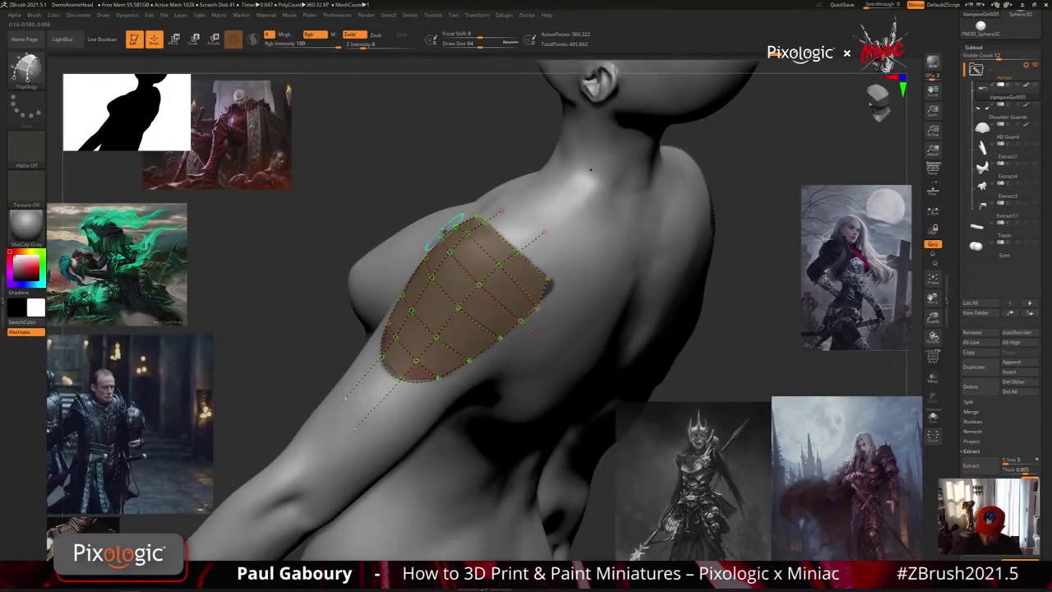
# Trim the curve ends overhanging the outline of the arm grid at the shoulder, sides and lower end.
pyautogui.moveTo(466, 308)
pyautogui.mouseDown(button='right')
pyautogui.moveTo(567, 320)
pyautogui.moveTo(567, 264)
pyautogui.moveTo(608, 342)
pyautogui.moveTo(582, 341)
pyautogui.moveTo(577, 308)
pyautogui.mouseUp(button='right')
pyautogui.moveTo(578, 351); pyautogui.dragTo(499, 380)
pyautogui.moveTo(414, 377); pyautogui.dragTo(448, 372, button='right')
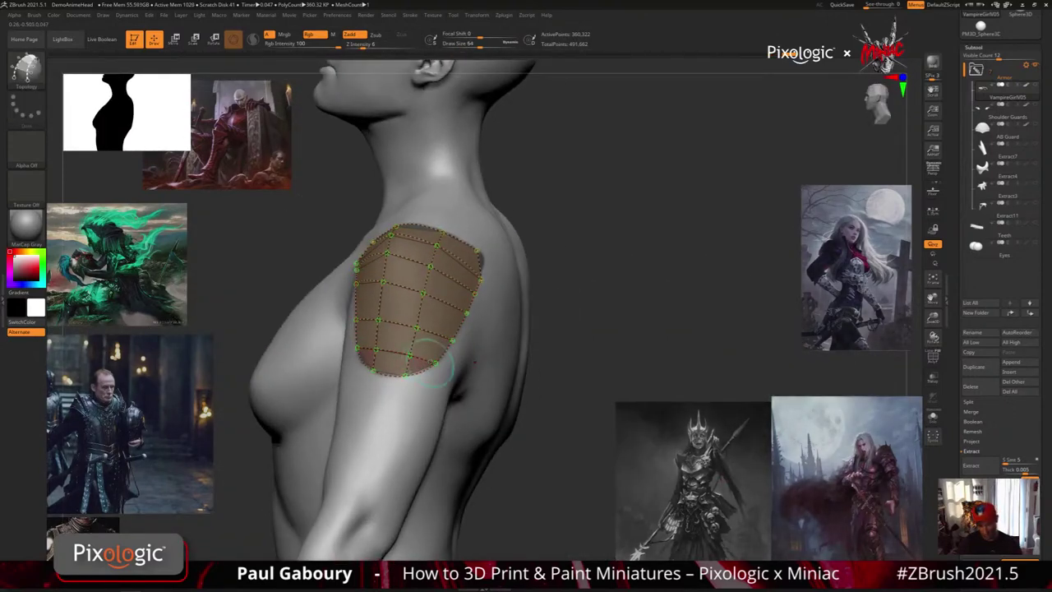
# Draw short Topology curves outward from the middle of both rounded lower corner edges, turning the triangular corner faces into quads.
pyautogui.keyDown('ctrl'); pyautogui.moveTo(404, 403); pyautogui.dragTo(425, 424, button='right'); pyautogui.keyUp('ctrl')
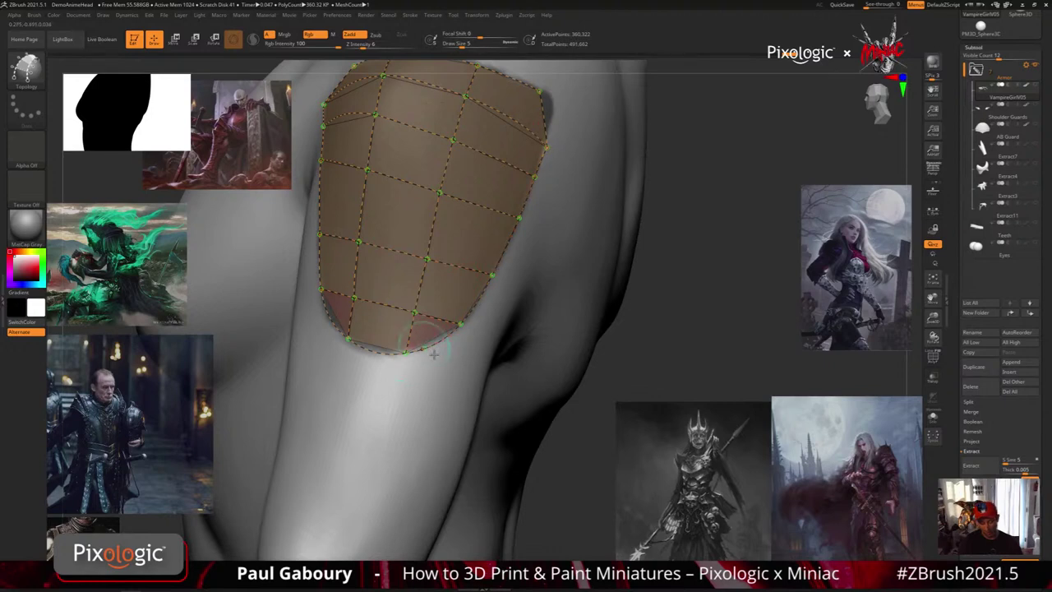
pyautogui.keyDown('alt'); pyautogui.moveTo(438, 343); pyautogui.dragTo(452, 387); pyautogui.keyUp('alt')
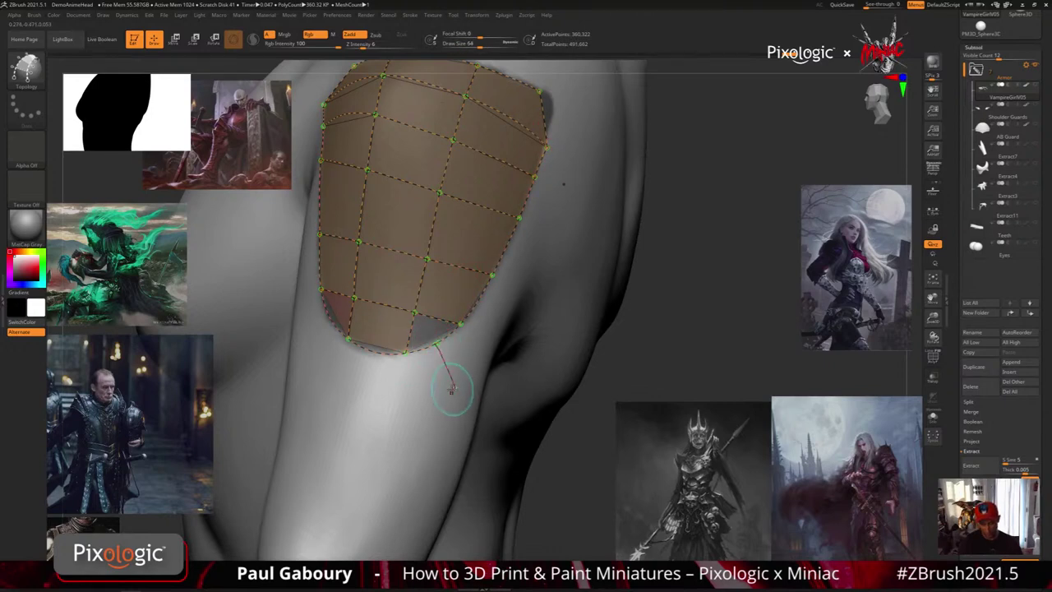
pyautogui.hotkey('ctrl', 'z')
pyautogui.moveTo(439, 344); pyautogui.dragTo(451, 383)
pyautogui.moveTo(451, 384); pyautogui.dragTo(322, 327, button='right')
pyautogui.moveTo(326, 320); pyautogui.dragTo(291, 360)
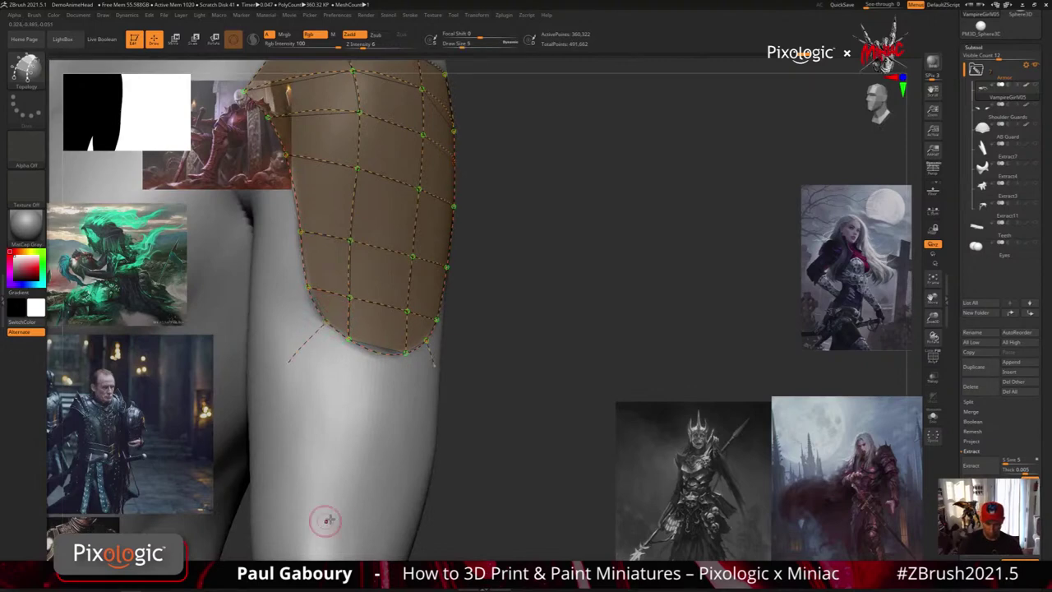
# Try generating the upper arm armor geometry from the finished Topology curve grid.
pyautogui.moveTo(326, 521)
pyautogui.mouseDown(button='right')
pyautogui.moveTo(424, 441)
pyautogui.moveTo(400, 436)
pyautogui.moveTo(414, 461)
pyautogui.moveTo(532, 404)
pyautogui.moveTo(497, 408)
pyautogui.mouseUp(button='right')
pyautogui.click(413, 465)
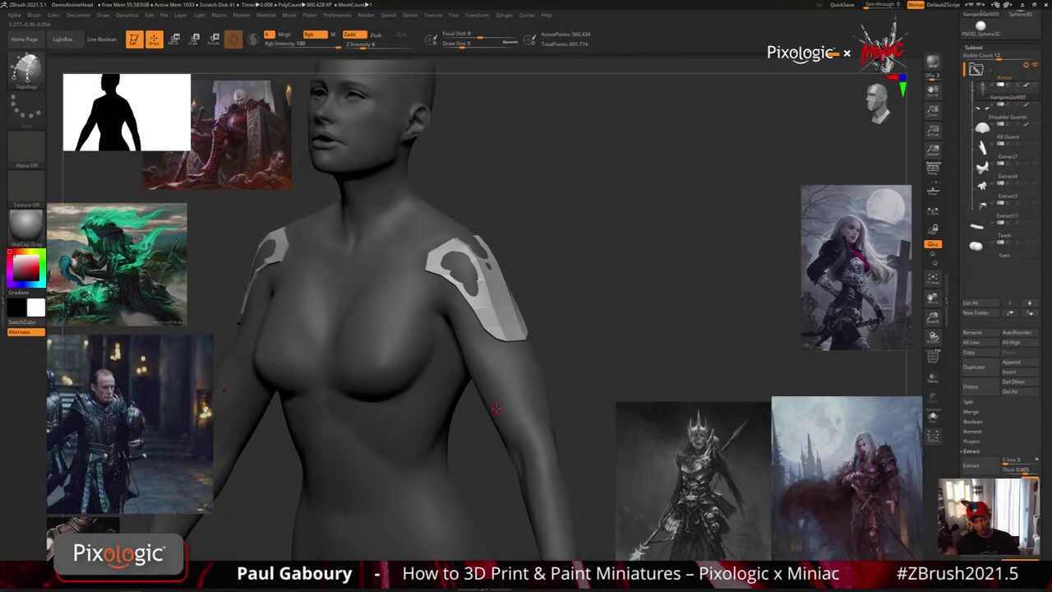
pyautogui.hotkey('ctrl', 'z')
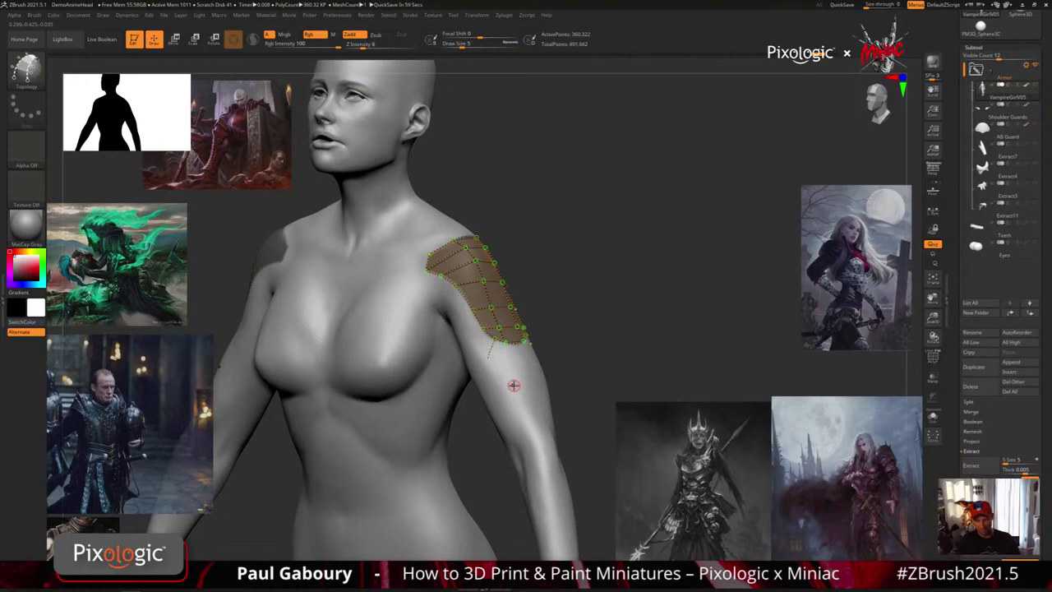
# Try generating the upper arm armor from the Topology curves with a draw size of 11.
pyautogui.press('s')
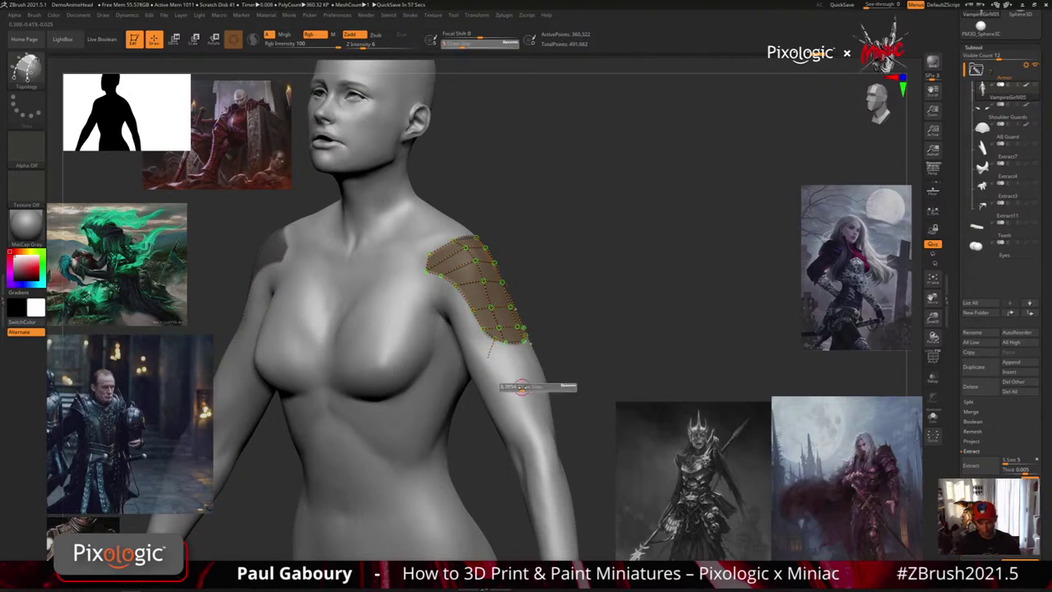
pyautogui.moveTo(526, 387); pyautogui.dragTo(522, 388)
pyautogui.click(522, 388)
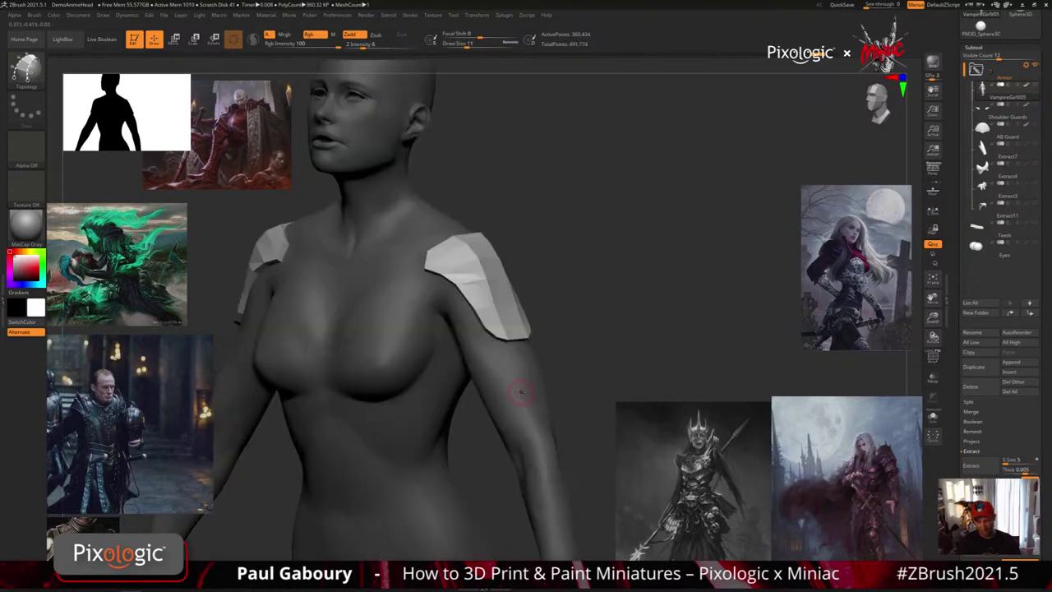
pyautogui.moveTo(522, 392); pyautogui.dragTo(538, 379, button='right')
pyautogui.moveTo(537, 379); pyautogui.dragTo(513, 401)
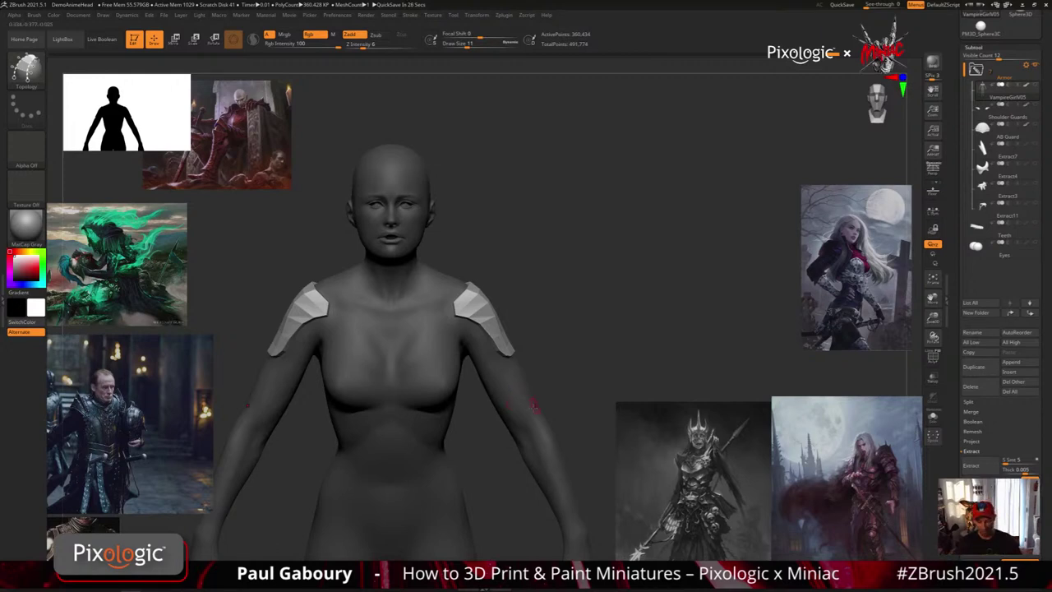
pyautogui.moveTo(551, 438)
pyautogui.mouseDown(button='right')
pyautogui.moveTo(599, 433)
pyautogui.moveTo(533, 430)
pyautogui.moveTo(532, 410)
pyautogui.moveTo(549, 427)
pyautogui.moveTo(544, 442)
pyautogui.moveTo(497, 427)
pyautogui.moveTo(542, 432)
pyautogui.mouseUp(button='right')
pyautogui.hotkey('ctrl', 'z')
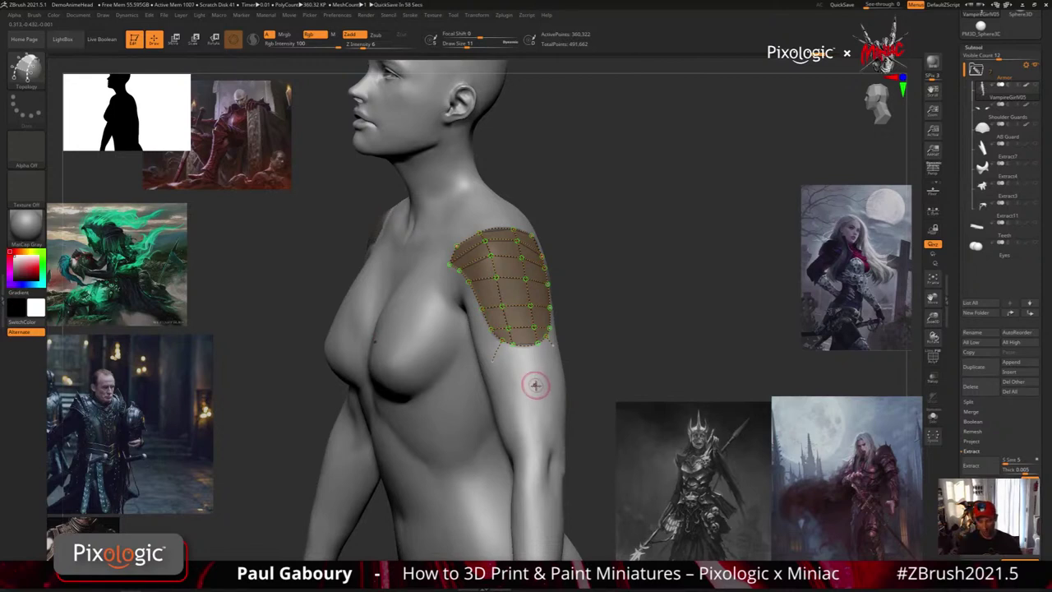
# Generate the upper arm armor from the Topology curves with a draw size of 1.
pyautogui.press('s')
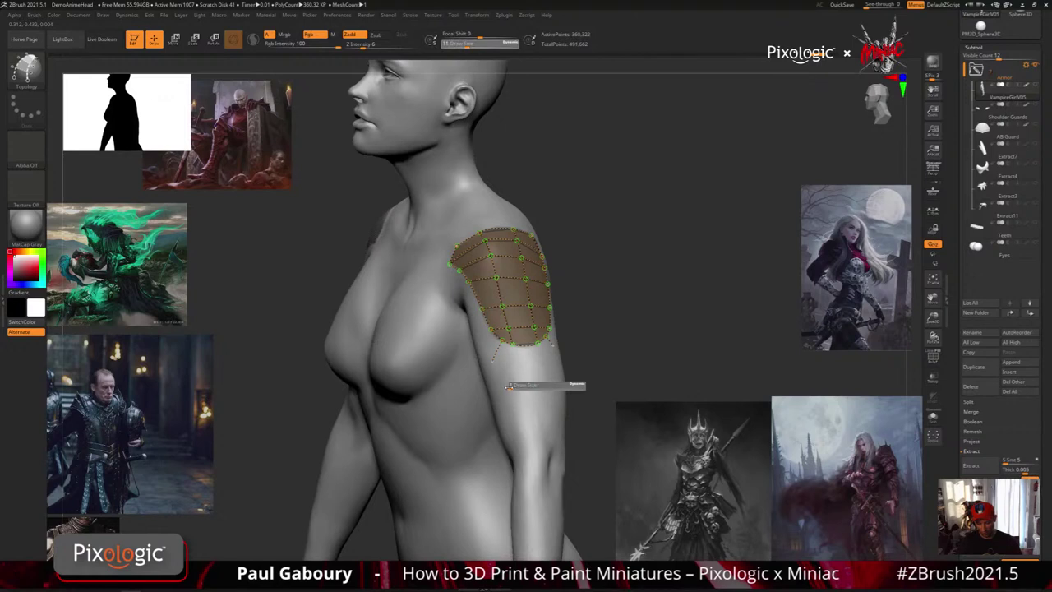
pyautogui.moveTo(509, 386); pyautogui.dragTo(505, 386)
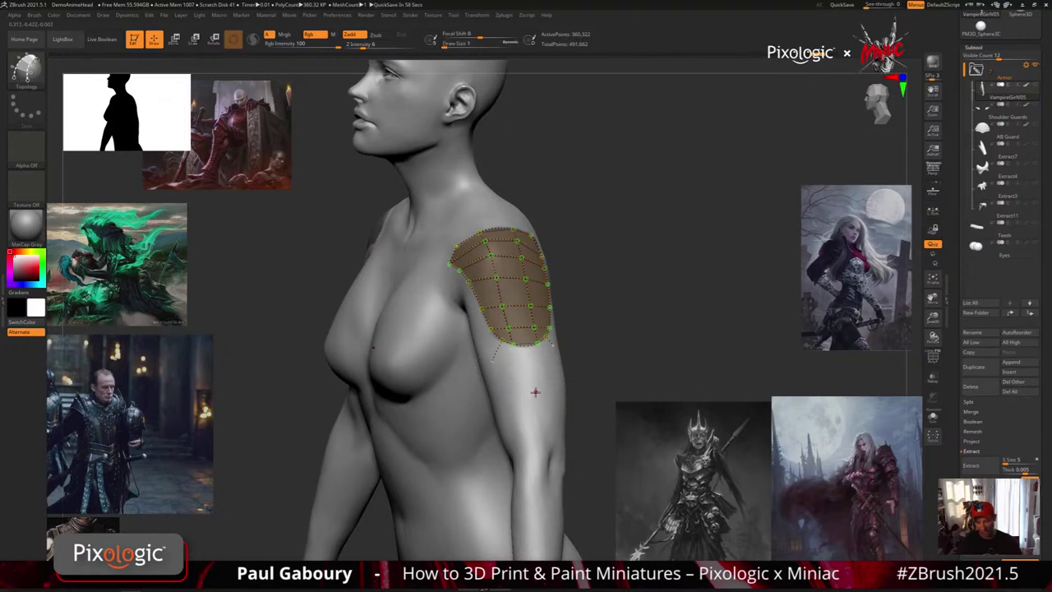
pyautogui.click(537, 388)
pyautogui.hotkey('ctrl', 'z')
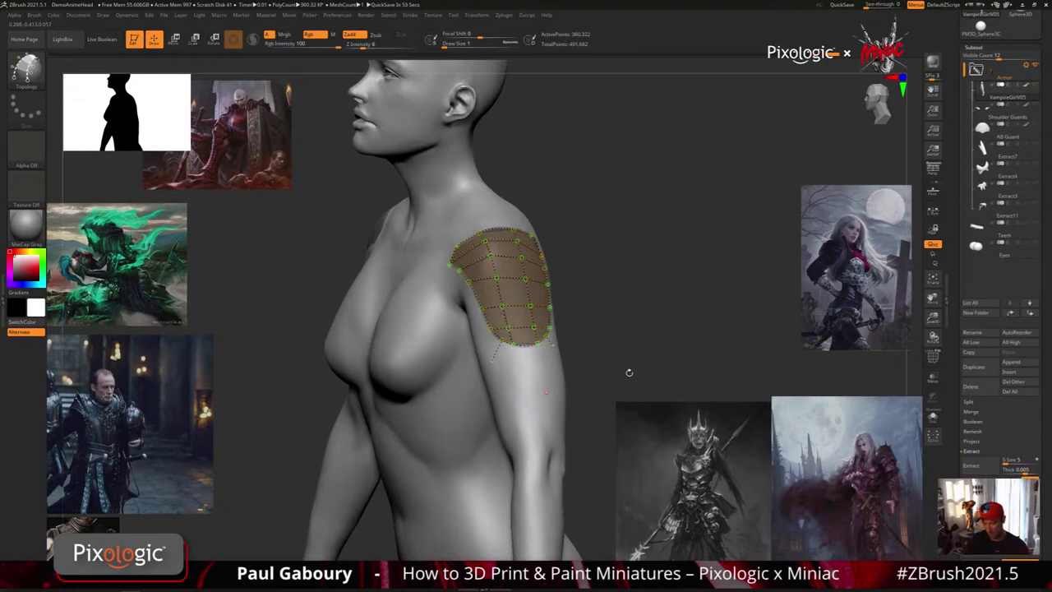
pyautogui.click(519, 398)
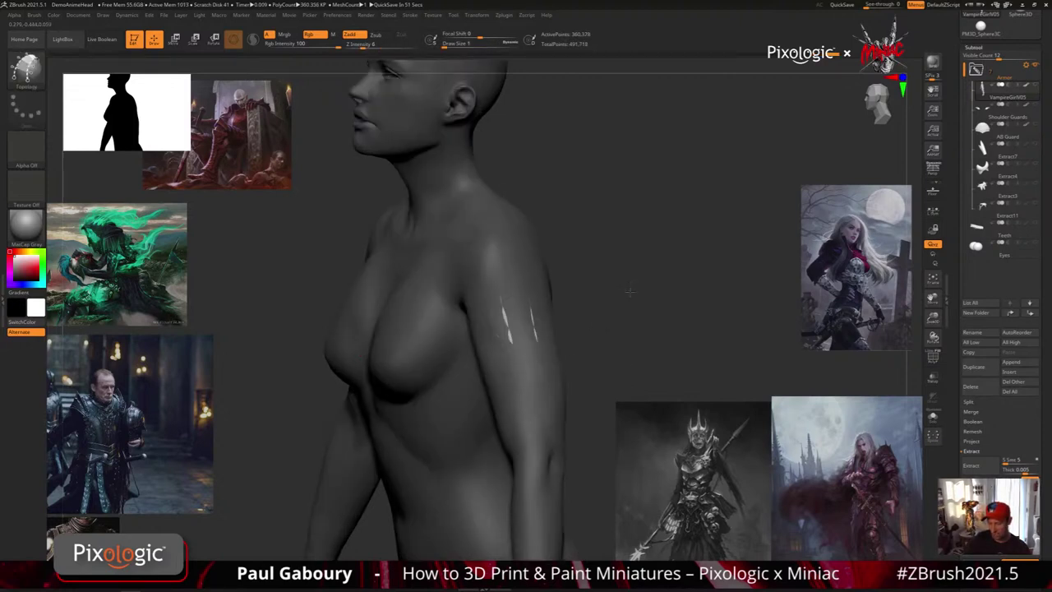
pyautogui.moveTo(630, 290); pyautogui.dragTo(559, 392)
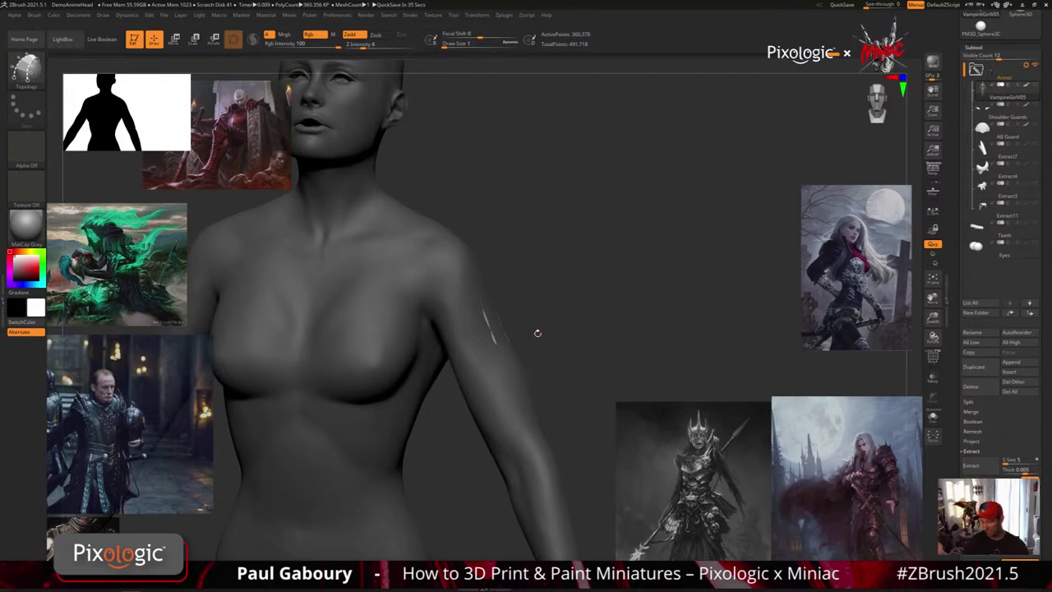
# Split the unmasked points off the body and select the resulting thin arm armor subtool.
pyautogui.click(968, 402)
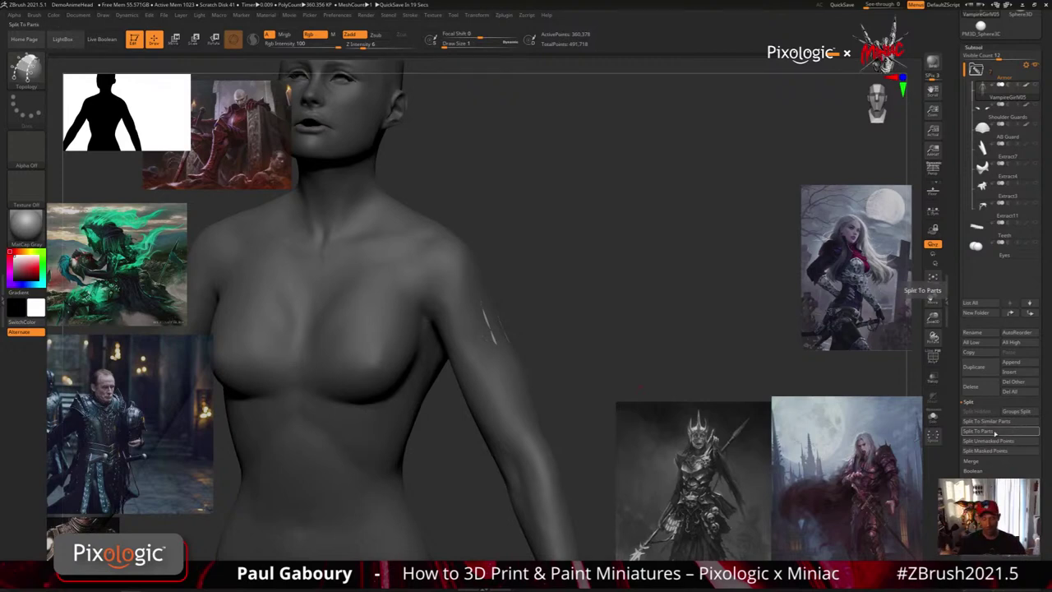
pyautogui.moveTo(532, 339)
pyautogui.mouseDown()
pyautogui.moveTo(764, 327)
pyautogui.moveTo(649, 325)
pyautogui.moveTo(662, 342)
pyautogui.moveTo(632, 333)
pyautogui.mouseUp()
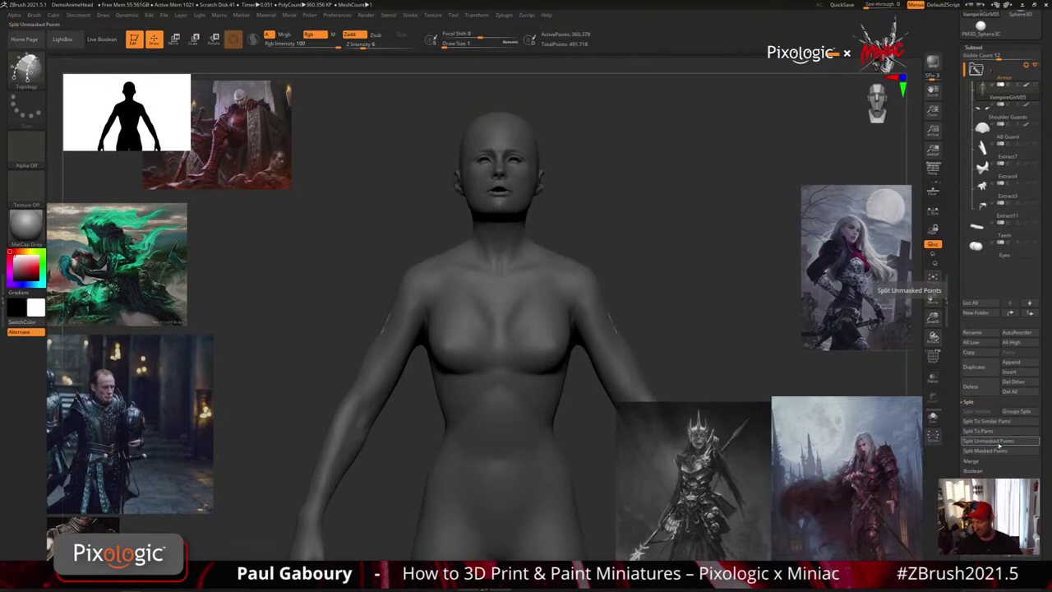
pyautogui.click(998, 442)
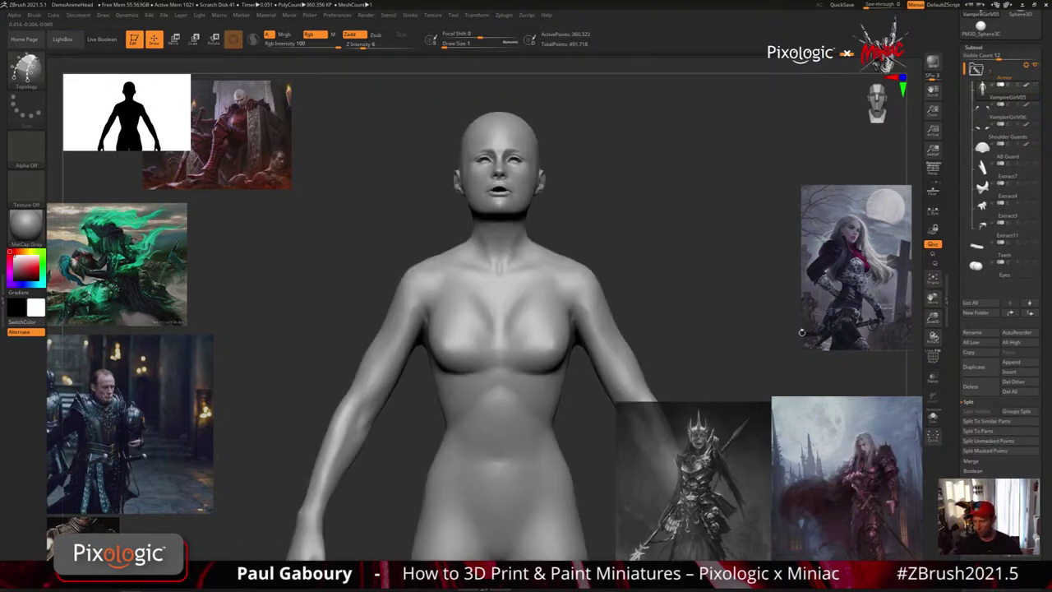
pyautogui.click(983, 114)
pyautogui.moveTo(732, 337); pyautogui.dragTo(712, 353)
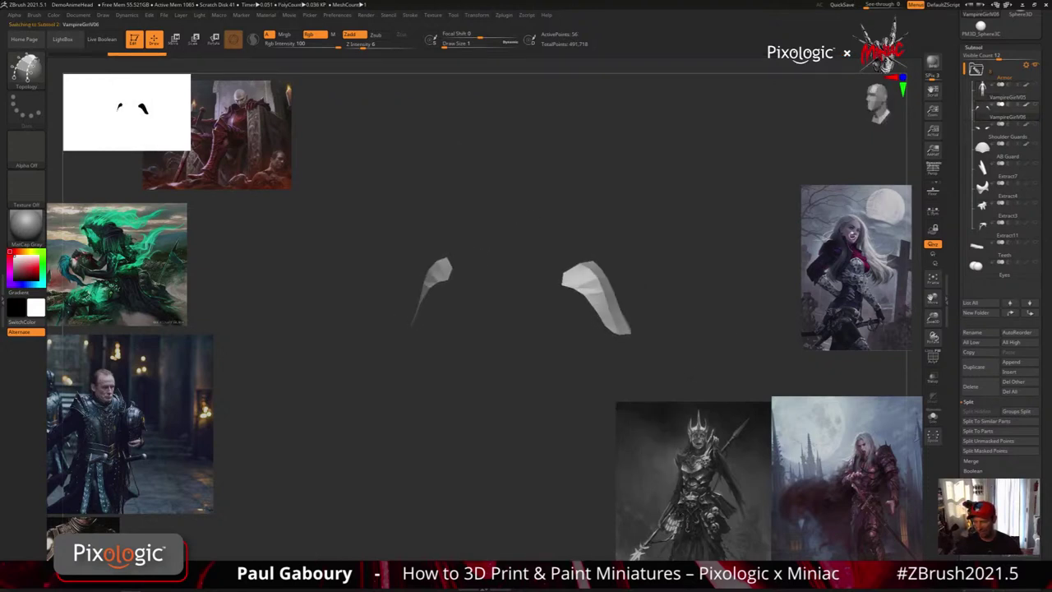
# Undo the unmasked-points split and the thin arm armor generation on the body subtool.
pyautogui.click(983, 94)
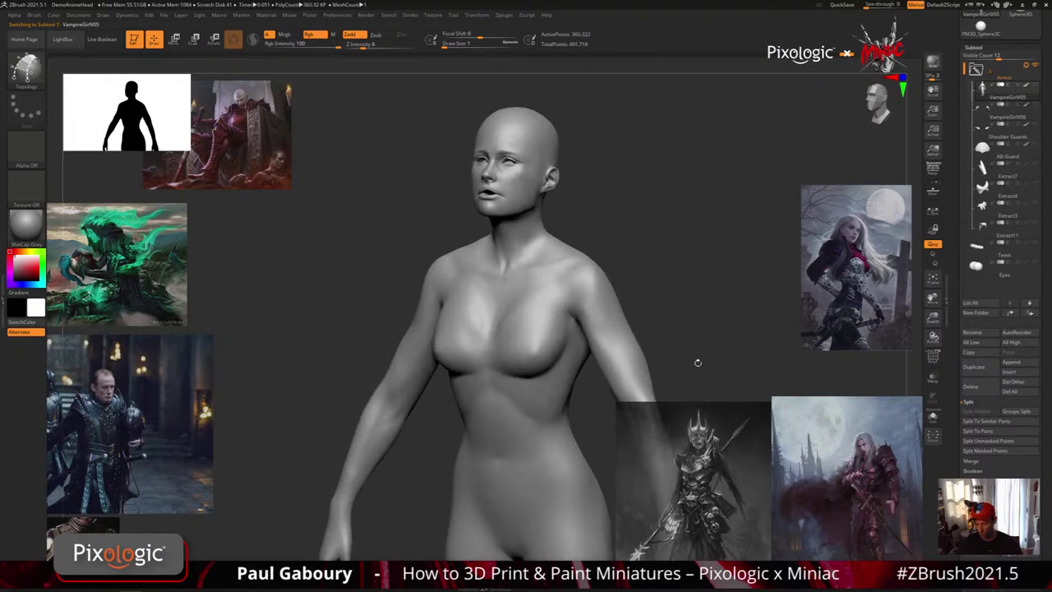
pyautogui.hotkey('ctrl', 'z')
pyautogui.hotkey('ctrl', 'z')
# Generate thicker upper arm armor from the Topology curves with a draw size of 27.
pyautogui.moveTo(698, 364)
pyautogui.mouseDown()
pyautogui.moveTo(685, 362)
pyautogui.moveTo(700, 342)
pyautogui.moveTo(717, 342)
pyautogui.mouseUp()
pyautogui.press('s')
pyautogui.moveTo(634, 369); pyautogui.dragTo(731, 360)
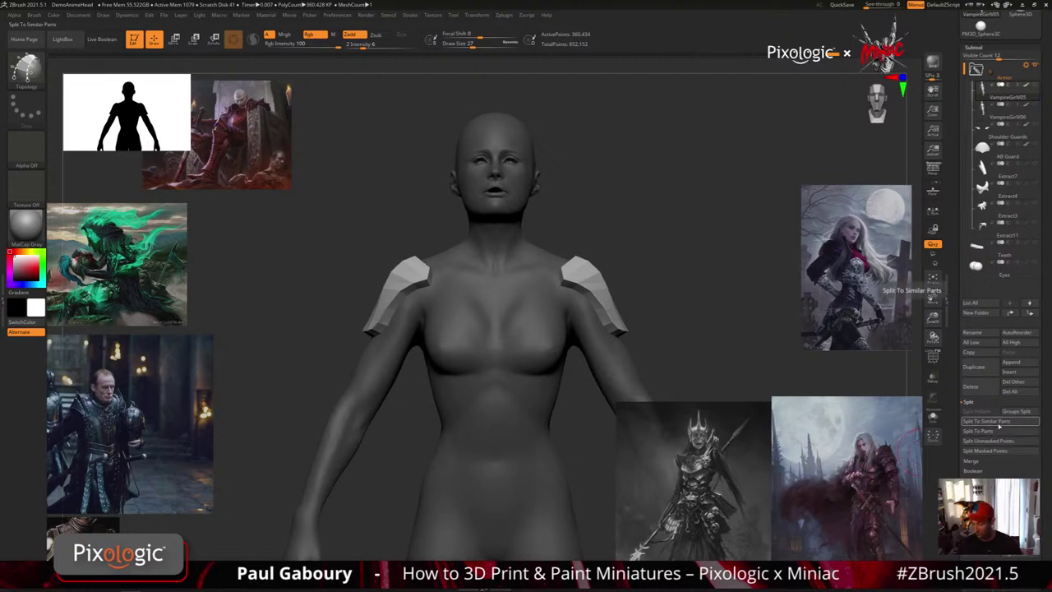
# Separate the arm armor from the body with Split To Similar Parts and select the armor subtool.
pyautogui.click(1001, 421)
pyautogui.click(904, 441)
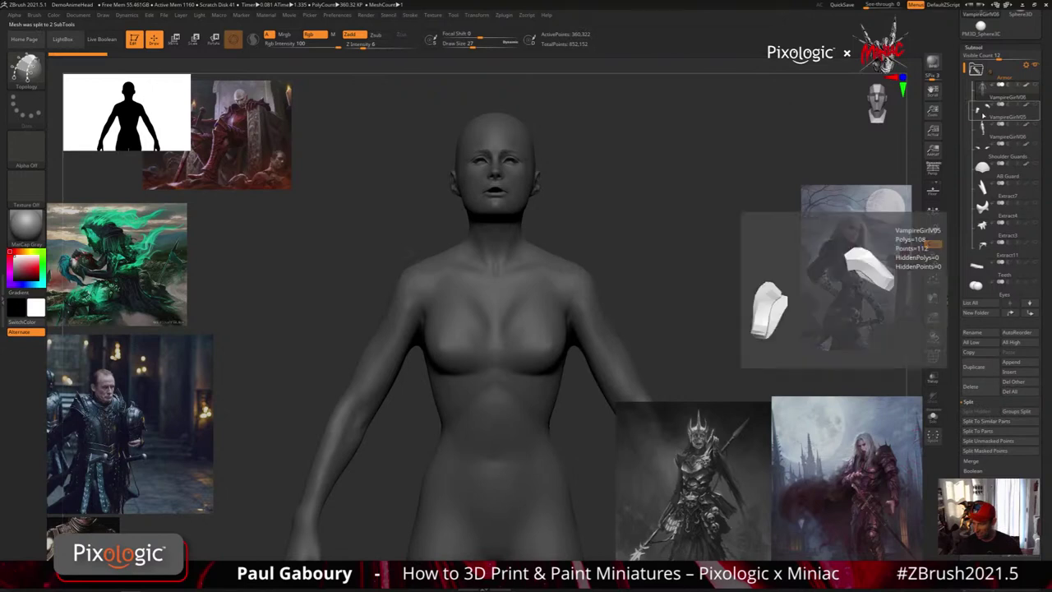
pyautogui.click(986, 115)
pyautogui.press('f')
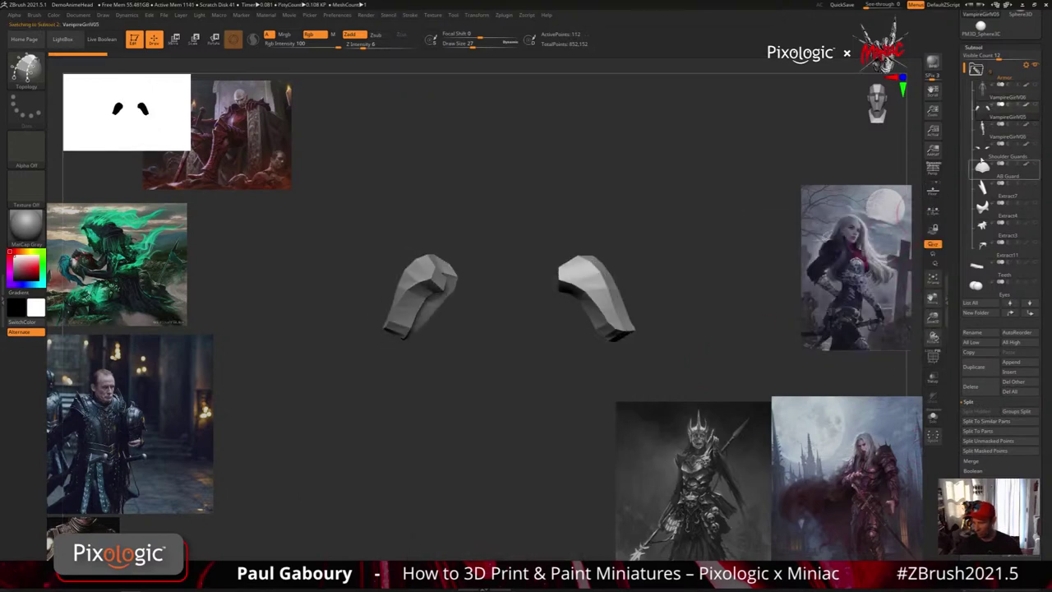
# Compare the split subtools and delete the duplicate body subtool VampireGirlV06 above the shoulder guards.
pyautogui.click(986, 132)
pyautogui.click(992, 95)
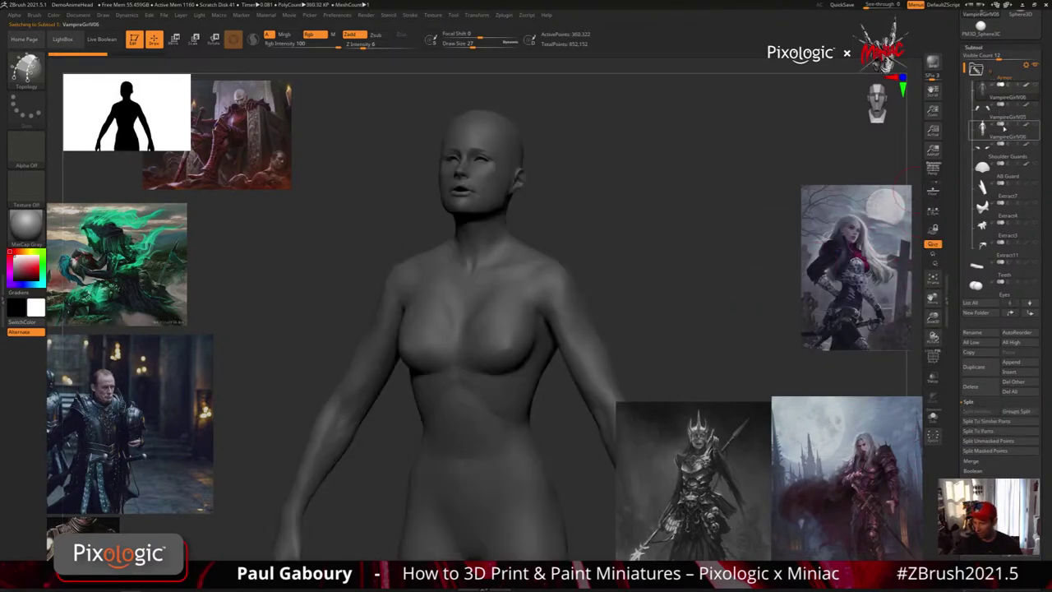
pyautogui.click(989, 112)
pyautogui.click(987, 132)
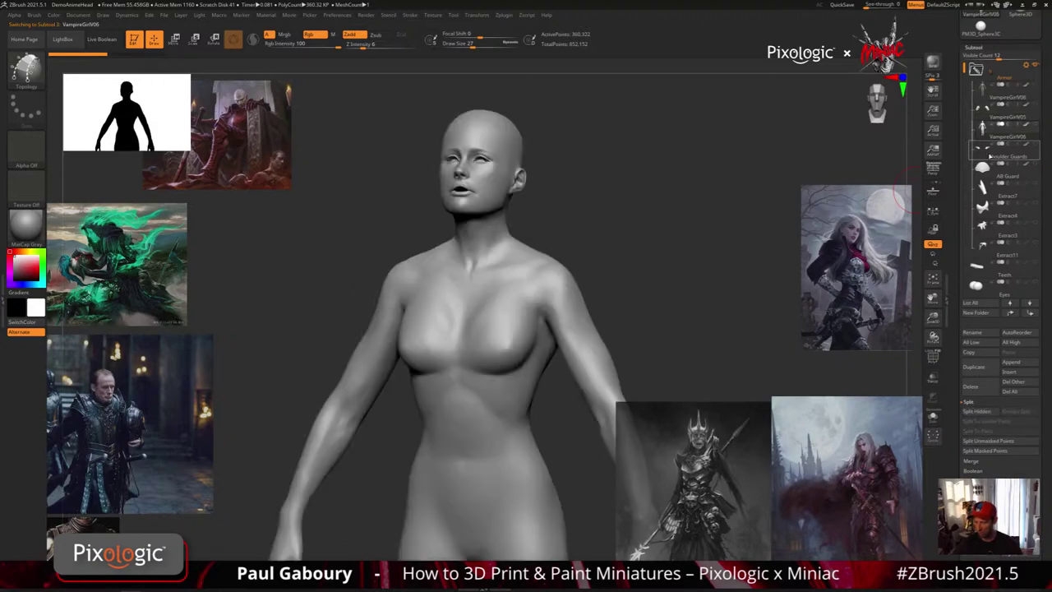
pyautogui.moveTo(989, 156)
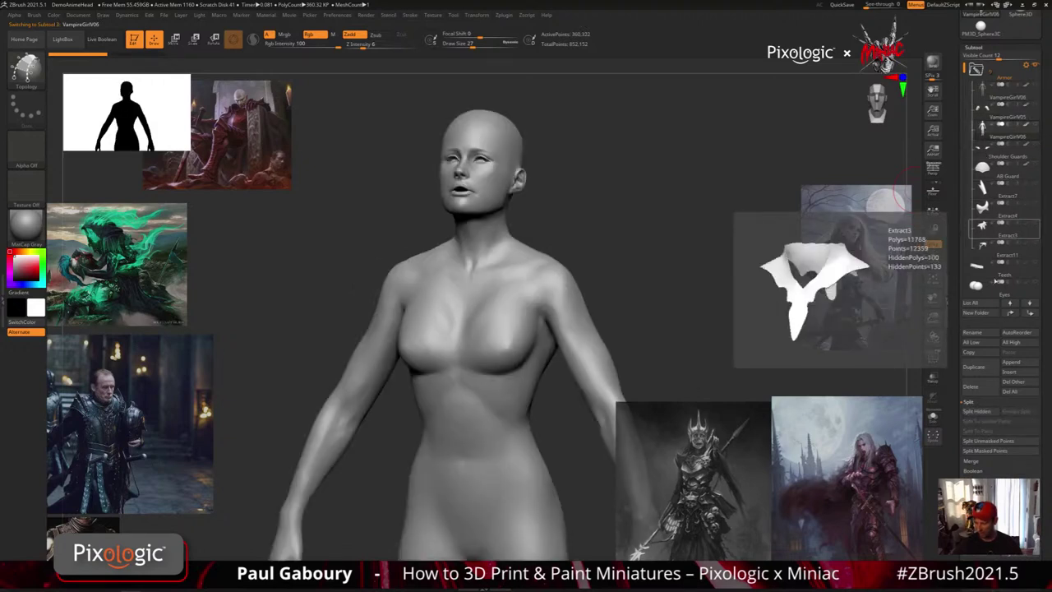
pyautogui.click(981, 389)
pyautogui.click(904, 406)
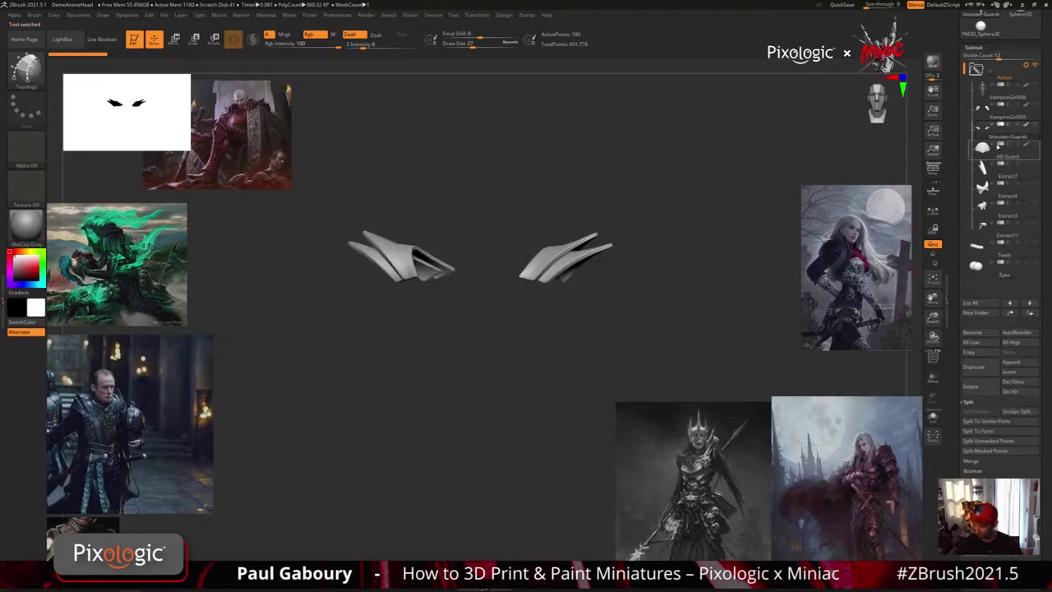
# Select the split-off upper arm armor subtool and reduce the draw size to 8.37308.
pyautogui.click(991, 111)
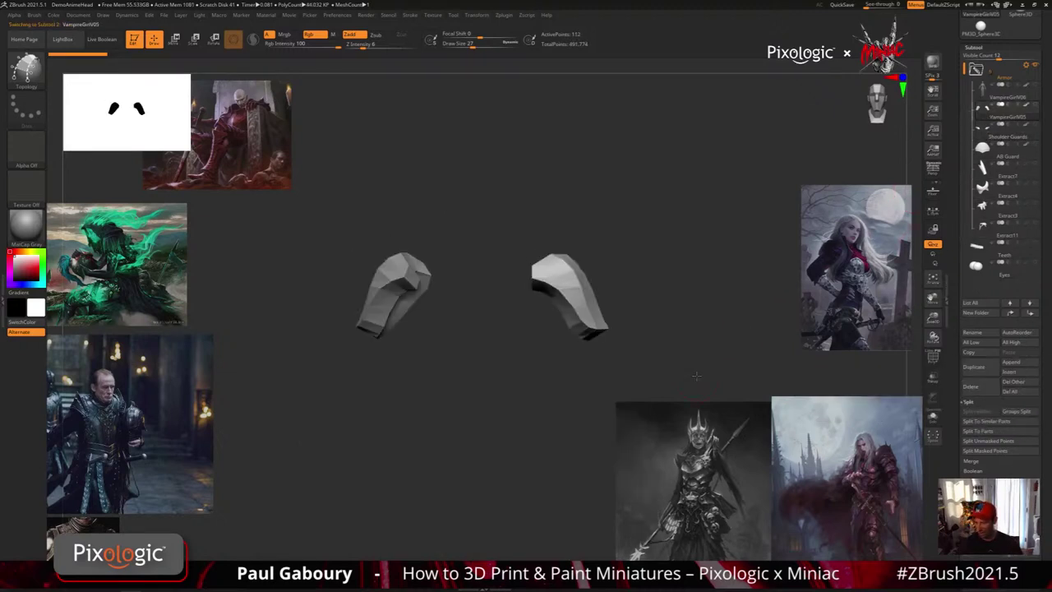
pyautogui.moveTo(697, 378)
pyautogui.mouseDown()
pyautogui.moveTo(689, 375)
pyautogui.moveTo(699, 405)
pyautogui.mouseUp()
pyautogui.press('s')
pyautogui.moveTo(688, 359); pyautogui.dragTo(692, 336)
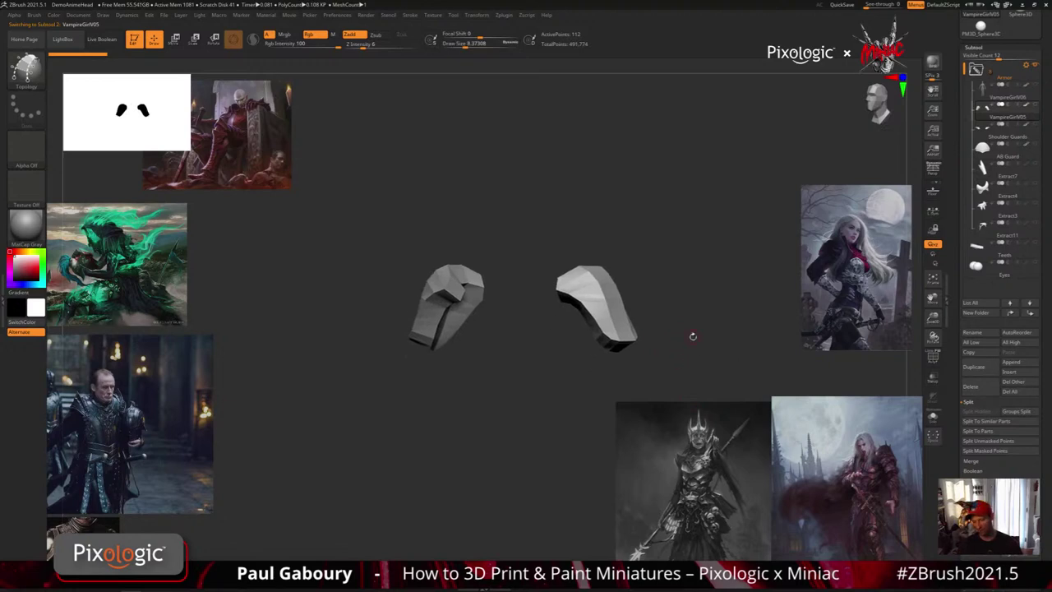
# Show all subtools and smooth the upper arm armor with Dynamic Subdiv, choosing to always auto-activate it.
pyautogui.moveTo(751, 352); pyautogui.dragTo(655, 353)
pyautogui.keyDown('shift'); pyautogui.click(1035, 105); pyautogui.keyUp('shift')
pyautogui.press('d')
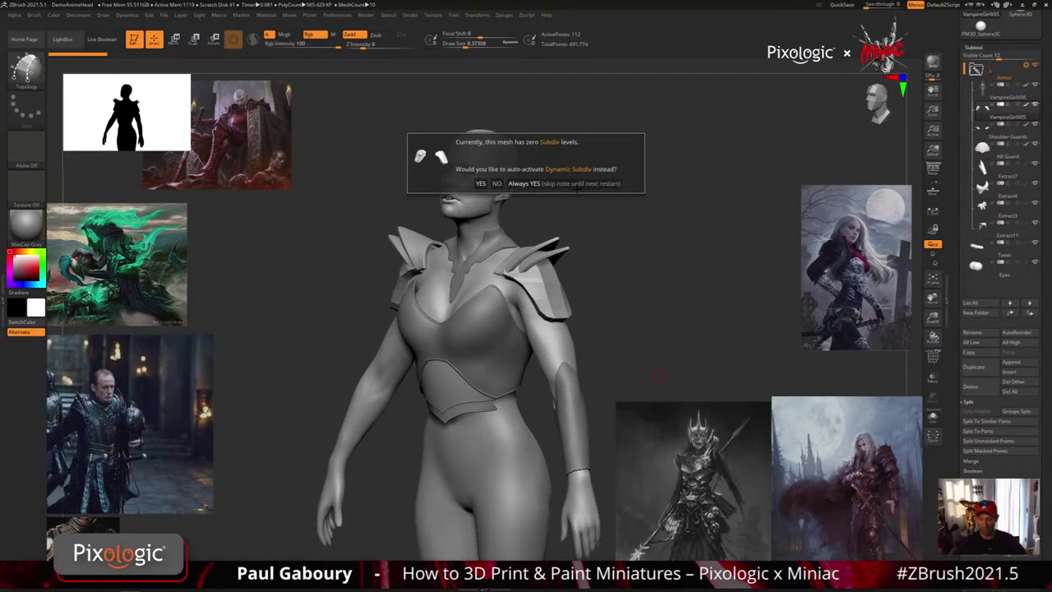
pyautogui.click(577, 185)
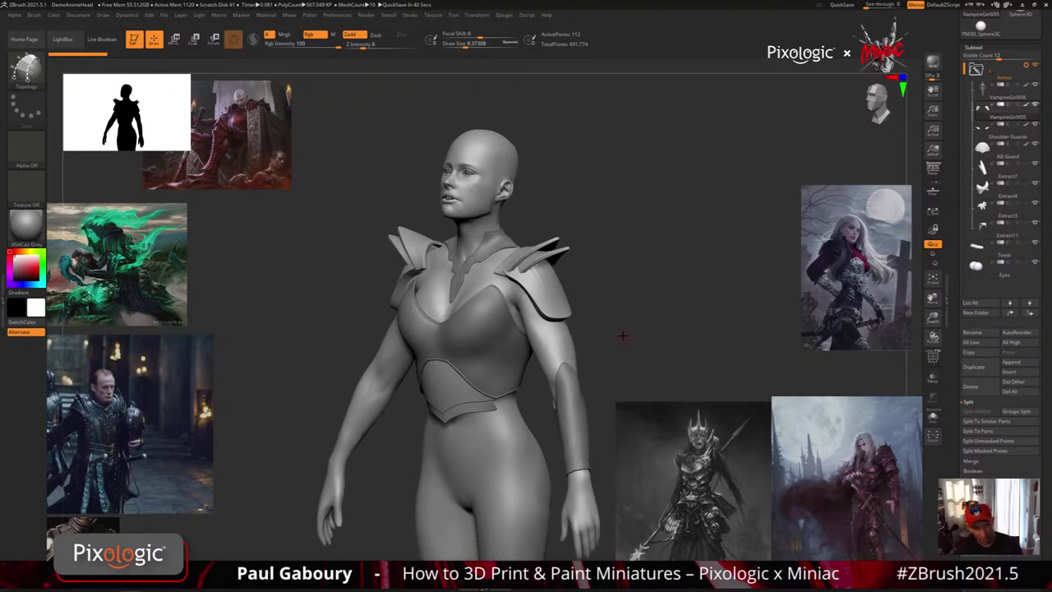
# Display the polygroups and wireframe of the upper arm armor and isolate it from the other subtools.
pyautogui.moveTo(622, 336)
pyautogui.mouseDown()
pyautogui.moveTo(614, 341)
pyautogui.moveTo(622, 325)
pyautogui.moveTo(618, 354)
pyautogui.mouseUp()
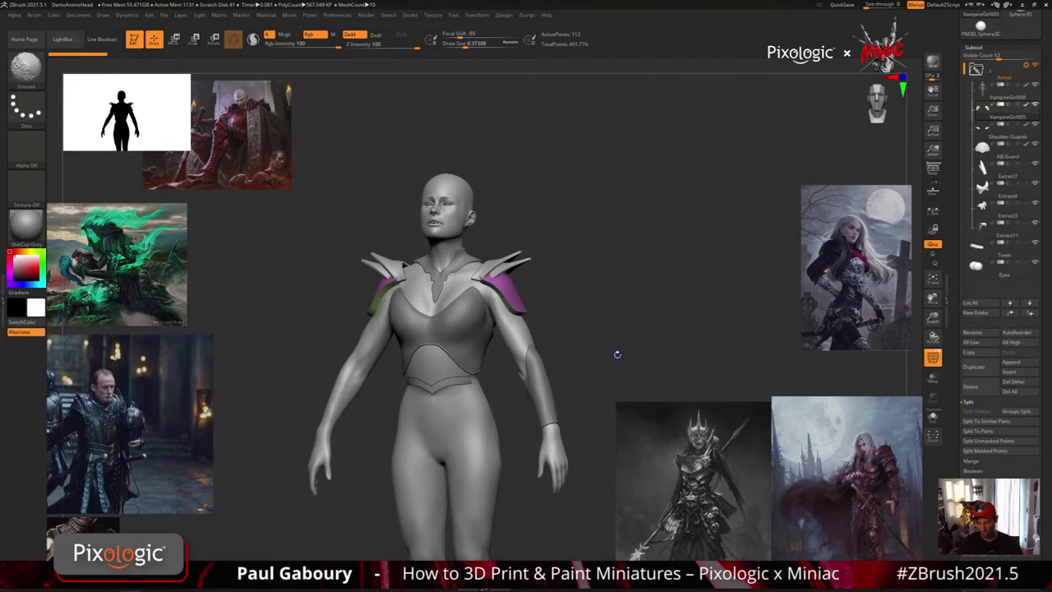
pyautogui.click(929, 351)
pyautogui.keyDown('ctrl'); pyautogui.moveTo(556, 317); pyautogui.dragTo(587, 352, button='right'); pyautogui.keyUp('ctrl')
pyautogui.moveTo(587, 353); pyautogui.dragTo(595, 320)
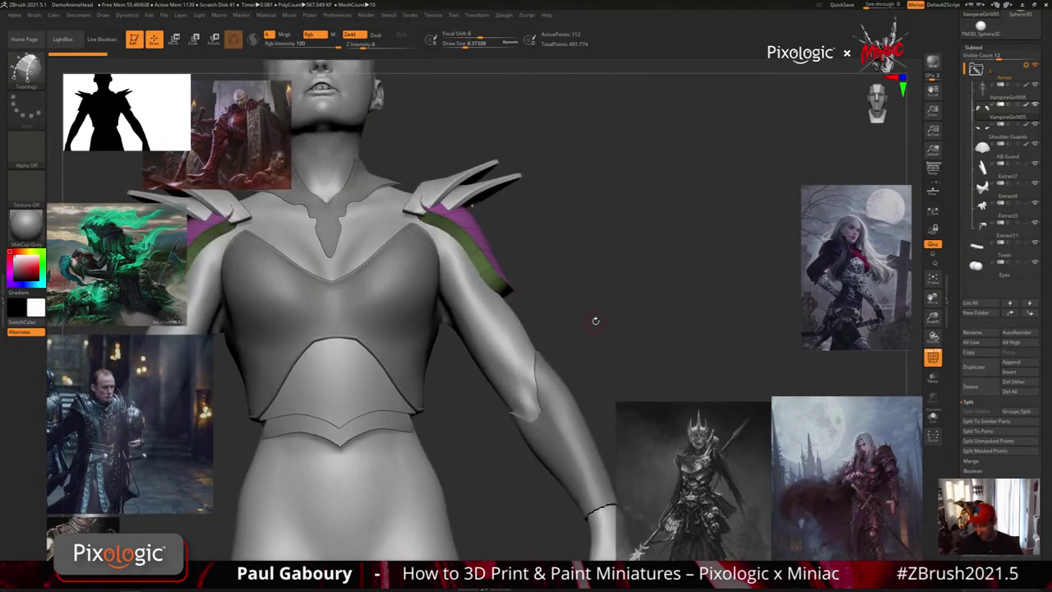
pyautogui.click(932, 417)
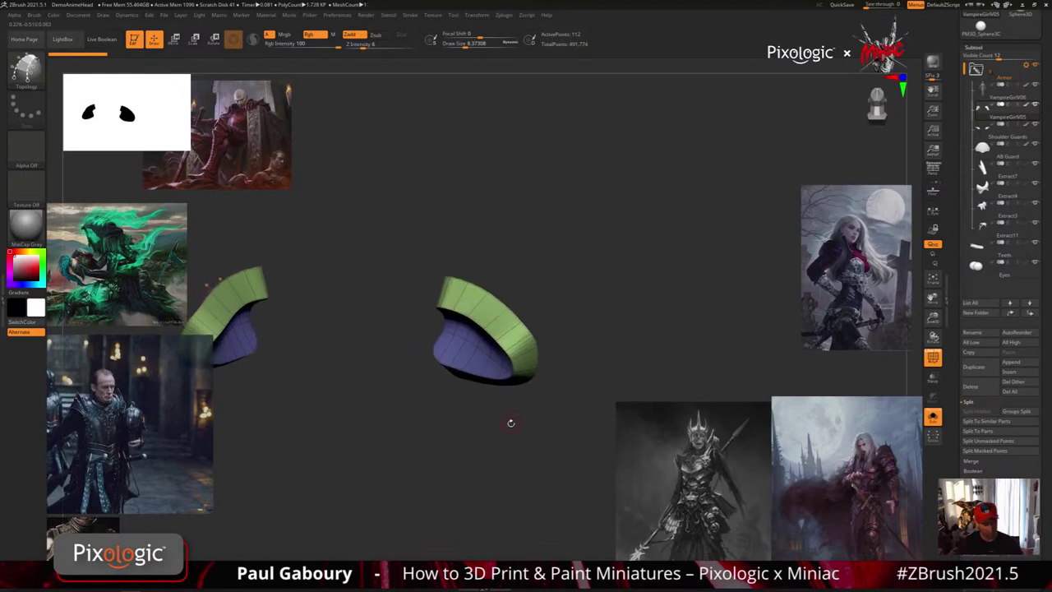
# Switch to the ZModeler brush and set its polygon action to QMesh with the Polygroup All target.
pyautogui.press('b')
pyautogui.moveTo(507, 423); pyautogui.dragTo(537, 422)
pyautogui.keyDown('ctrl'); pyautogui.moveTo(519, 383); pyautogui.dragTo(505, 381, button='right'); pyautogui.keyUp('ctrl')
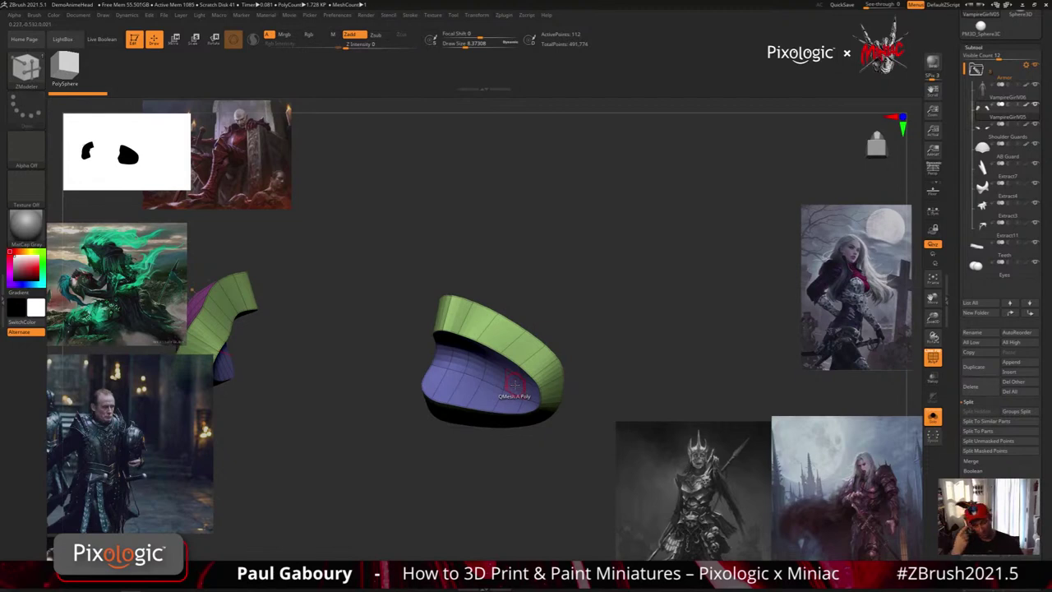
pyautogui.press('space')
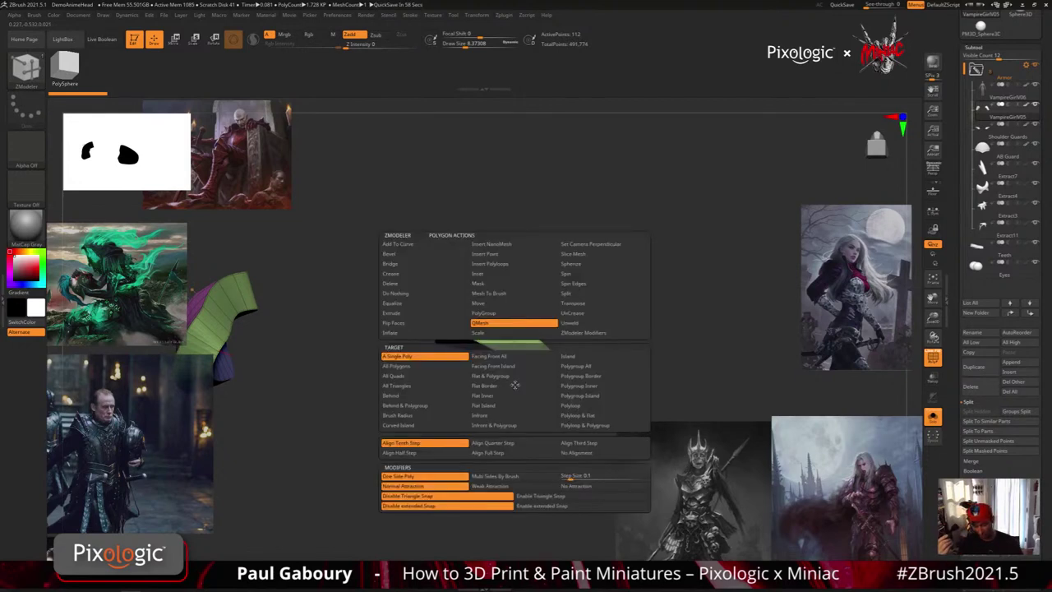
pyautogui.click(581, 366)
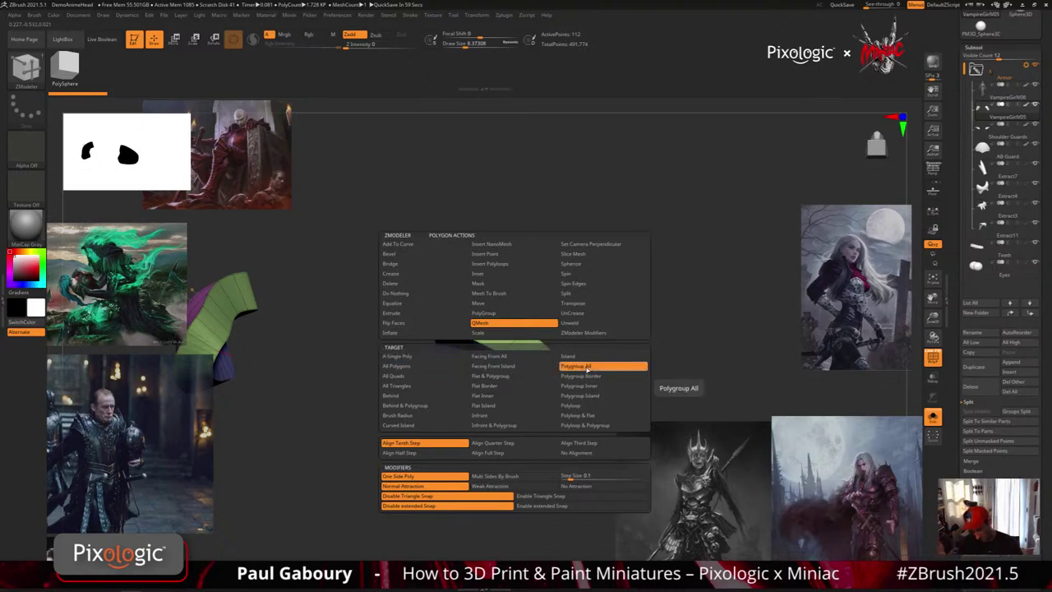
pyautogui.click(585, 368)
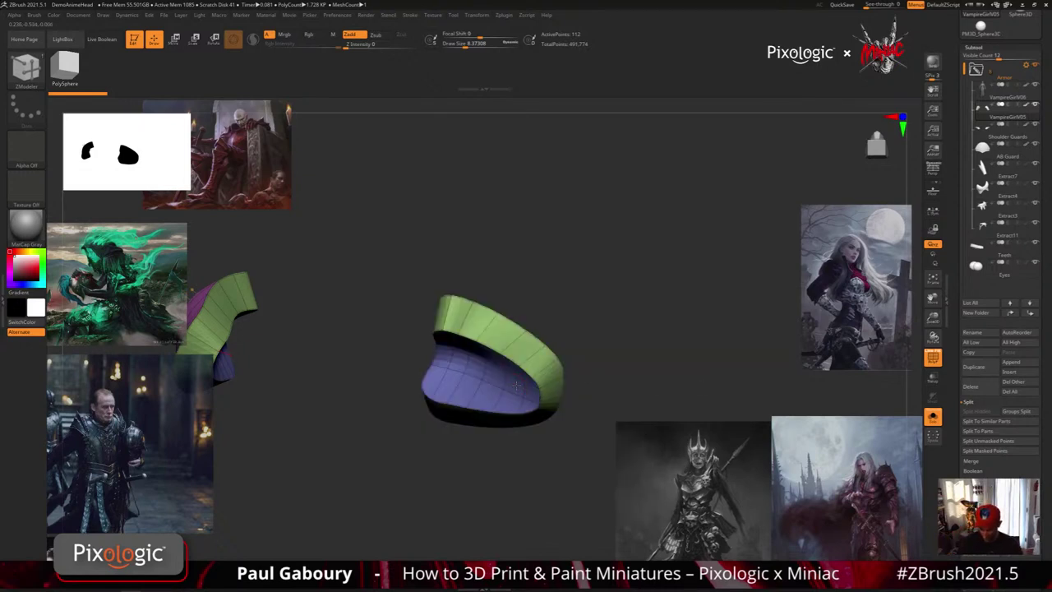
# QMesh the inner polygroup outward to thin the arm armor, and check the piece against the full figure.
pyautogui.moveTo(516, 384); pyautogui.dragTo(562, 375)
pyautogui.keyDown('ctrl'); pyautogui.moveTo(567, 402); pyautogui.dragTo(811, 380, button='right'); pyautogui.keyUp('ctrl')
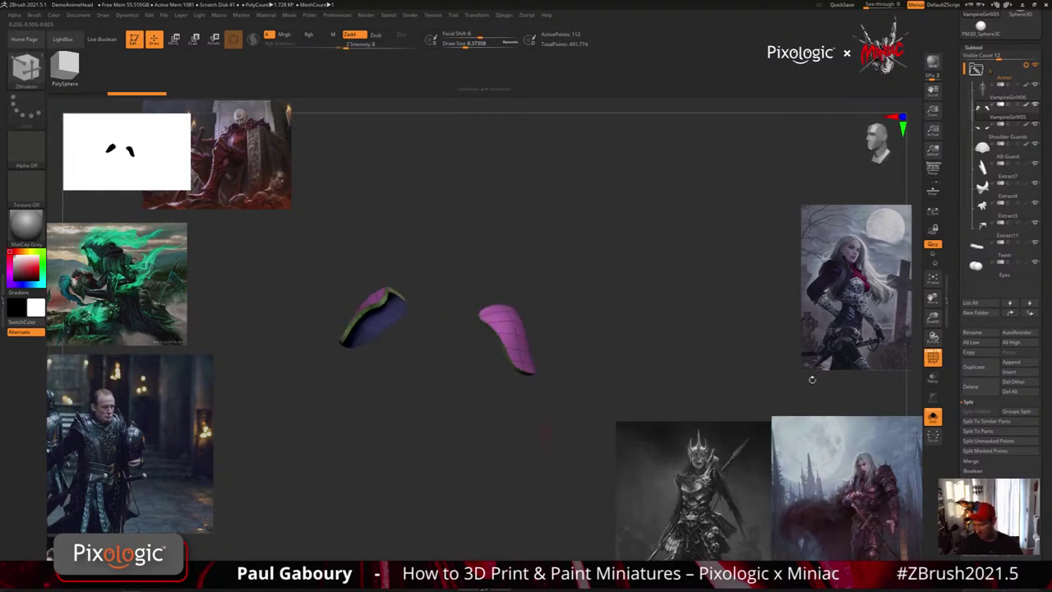
pyautogui.click(933, 417)
pyautogui.moveTo(607, 369); pyautogui.dragTo(815, 338)
pyautogui.click(932, 416)
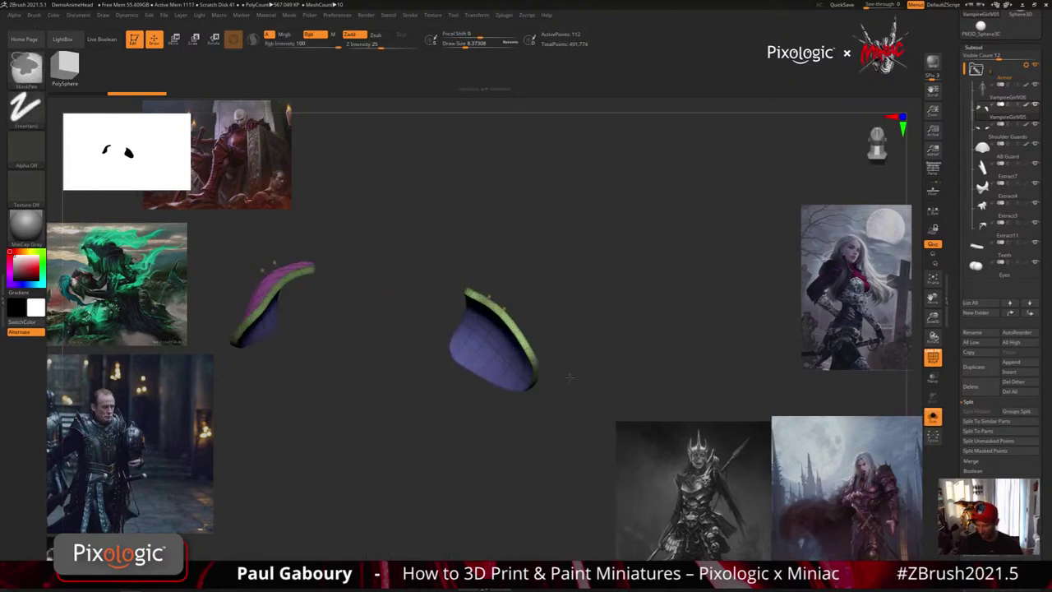
# QMesh the inner polygroup again to refine the arm armor's thickness and bring back the full figure.
pyautogui.keyDown('ctrl'); pyautogui.moveTo(570, 376); pyautogui.dragTo(569, 405, button='right'); pyautogui.keyUp('ctrl')
pyautogui.moveTo(512, 361); pyautogui.dragTo(533, 291)
pyautogui.click(931, 417)
pyautogui.keyDown('ctrl'); pyautogui.moveTo(648, 375); pyautogui.dragTo(596, 370, button='right'); pyautogui.keyUp('ctrl')
pyautogui.moveTo(597, 370); pyautogui.dragTo(620, 371)
pyautogui.keyDown('shift'); pyautogui.moveTo(619, 371); pyautogui.dragTo(624, 371, button='right'); pyautogui.keyUp('shift')
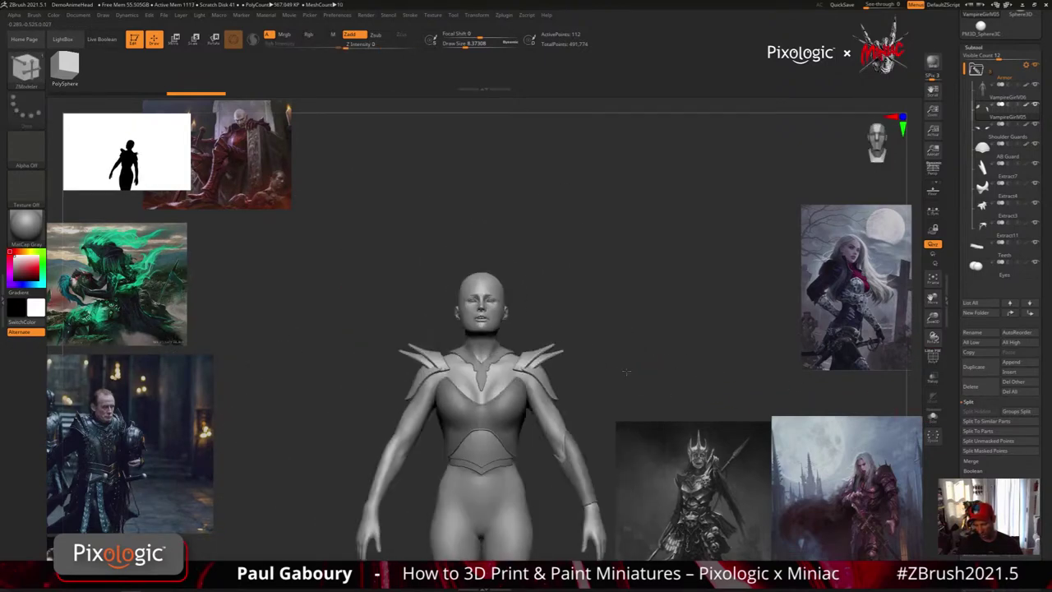
# Isolate the upper arm armor with its polygroups and wireframe shown, and turn on Dynamic Subdivision smoothing.
pyautogui.moveTo(562, 384)
pyautogui.keyDown('alt'); pyautogui.mouseDown(button='right')
pyautogui.moveTo(567, 356)
pyautogui.moveTo(576, 372)
pyautogui.mouseUp(button='right'); pyautogui.keyUp('alt')
pyautogui.hotkey('ctrl', 'shift')
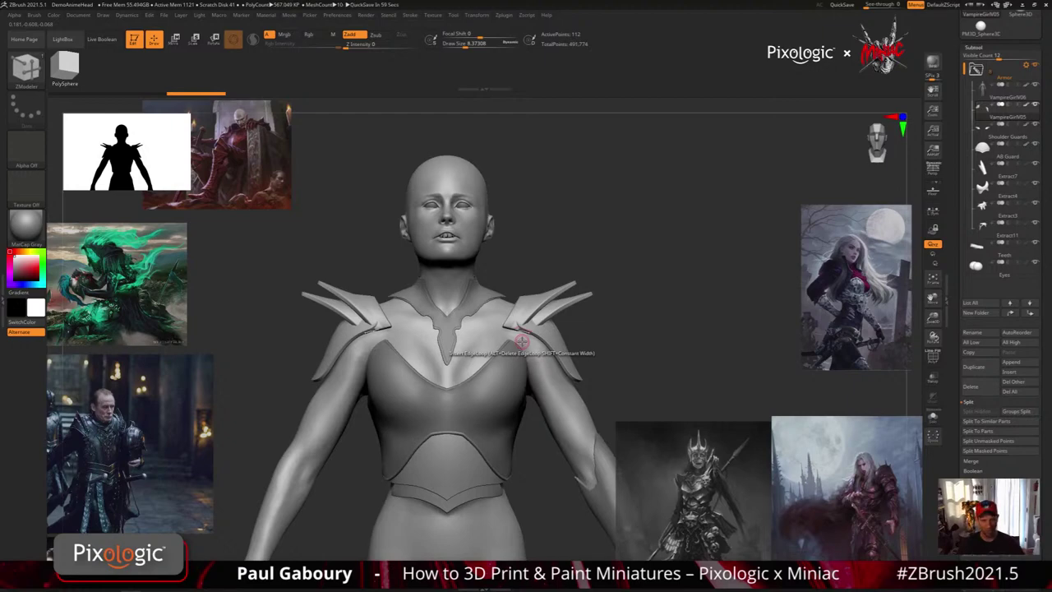
pyautogui.moveTo(627, 346)
pyautogui.mouseDown()
pyautogui.moveTo(573, 370)
pyautogui.moveTo(611, 399)
pyautogui.mouseUp()
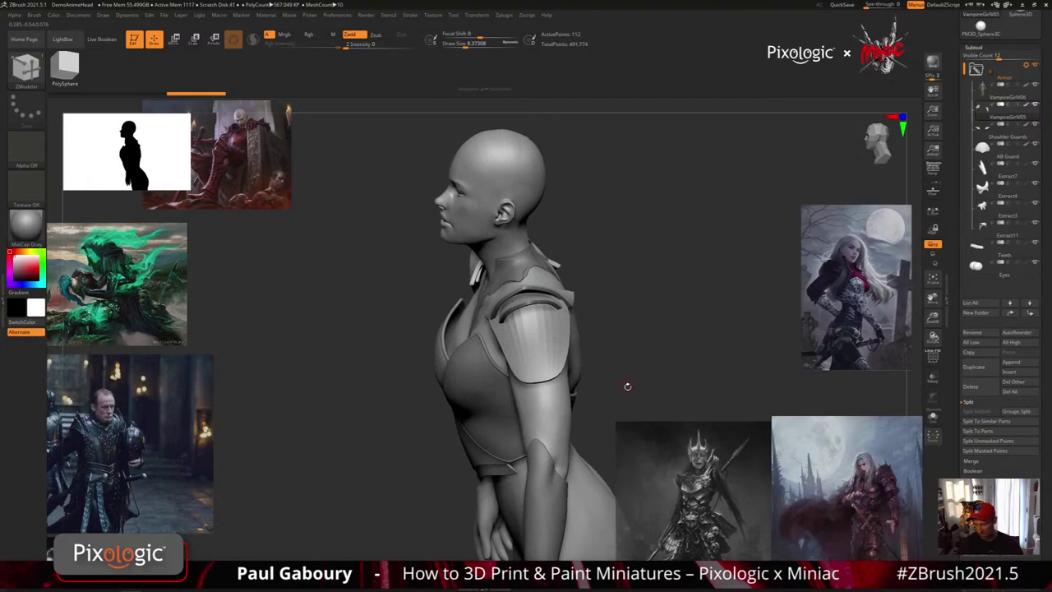
pyautogui.hotkey('shift', 'f')
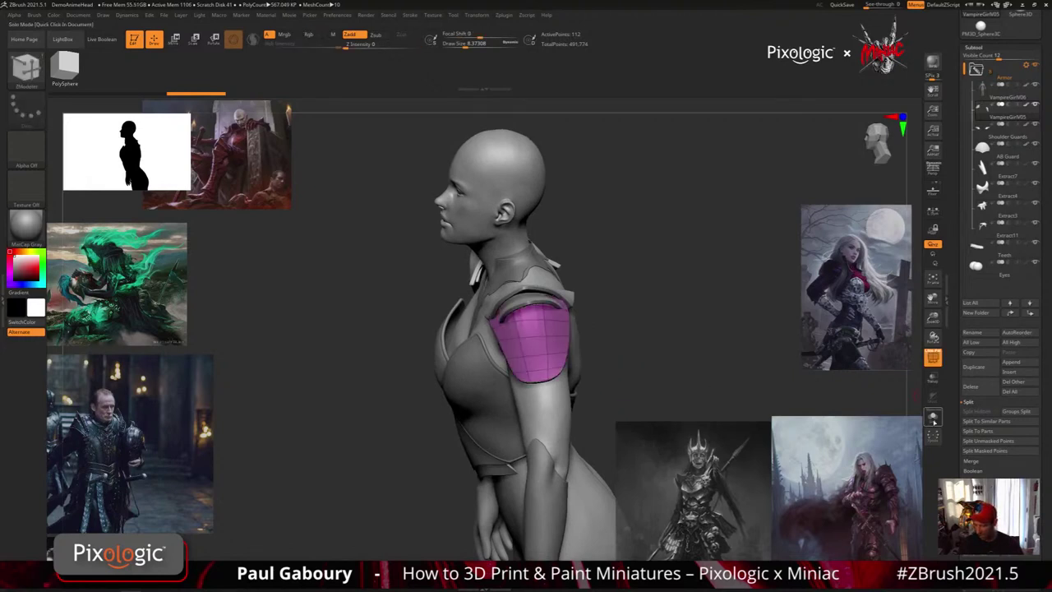
pyautogui.click(931, 416)
pyautogui.moveTo(558, 353); pyautogui.dragTo(563, 320)
pyautogui.hotkey('shift', 'f')
pyautogui.hotkey('shift', 'f')
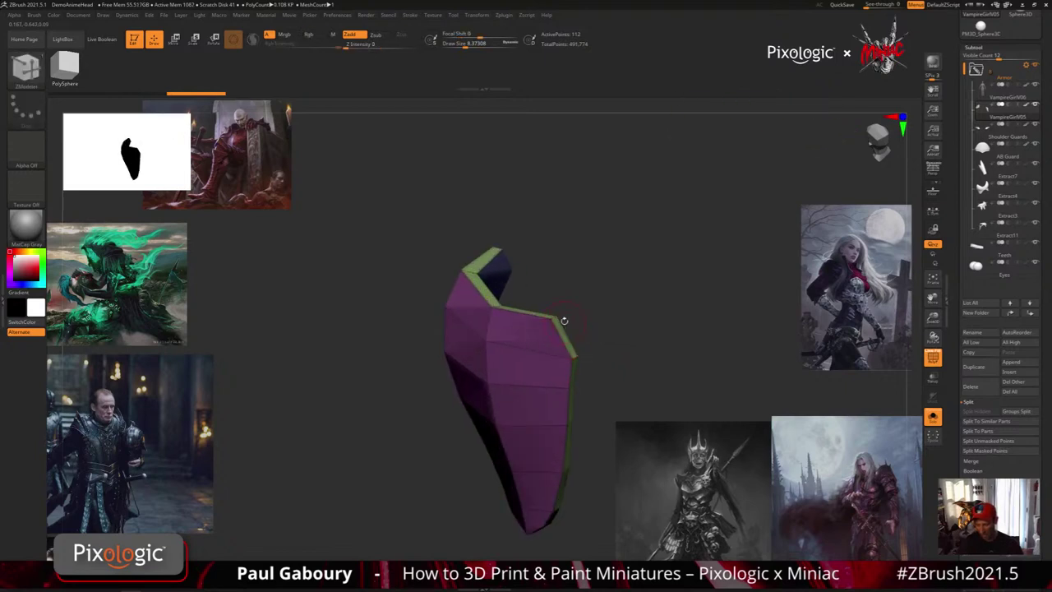
pyautogui.moveTo(553, 316); pyautogui.dragTo(544, 338, button='right')
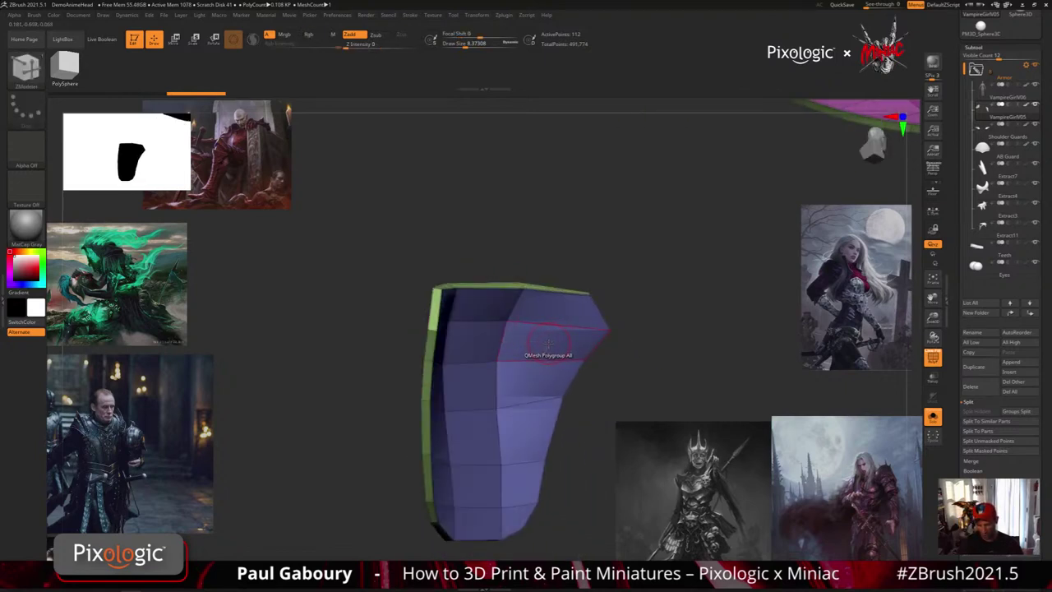
pyautogui.hotkey('ctrl', 'w')
pyautogui.press('d')
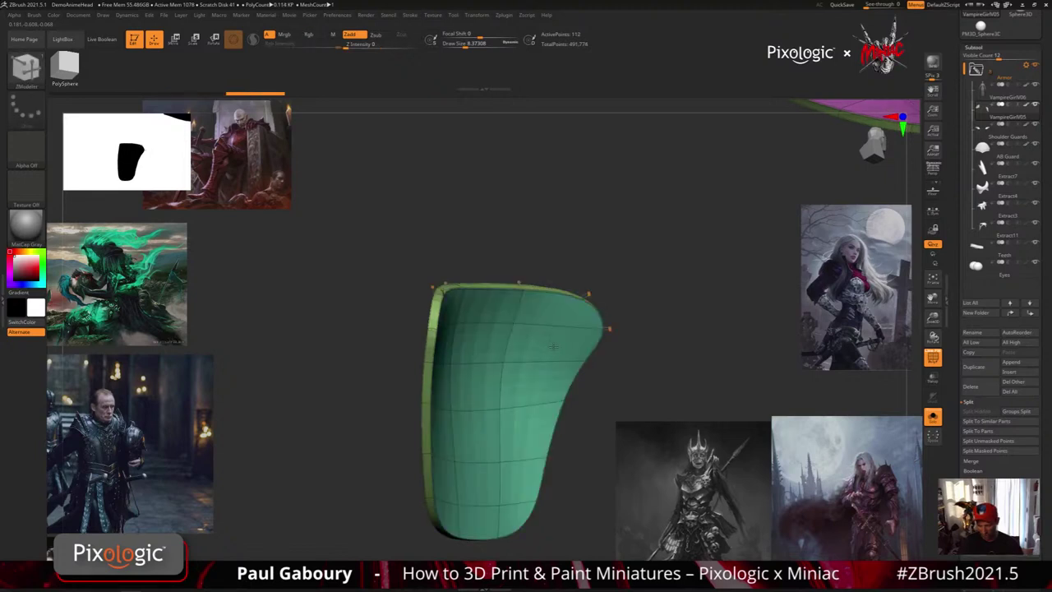
# QMesh the rim polygroup outward to add a border band around the arm armor, and check the smoothed shape.
pyautogui.moveTo(707, 405); pyautogui.dragTo(560, 342)
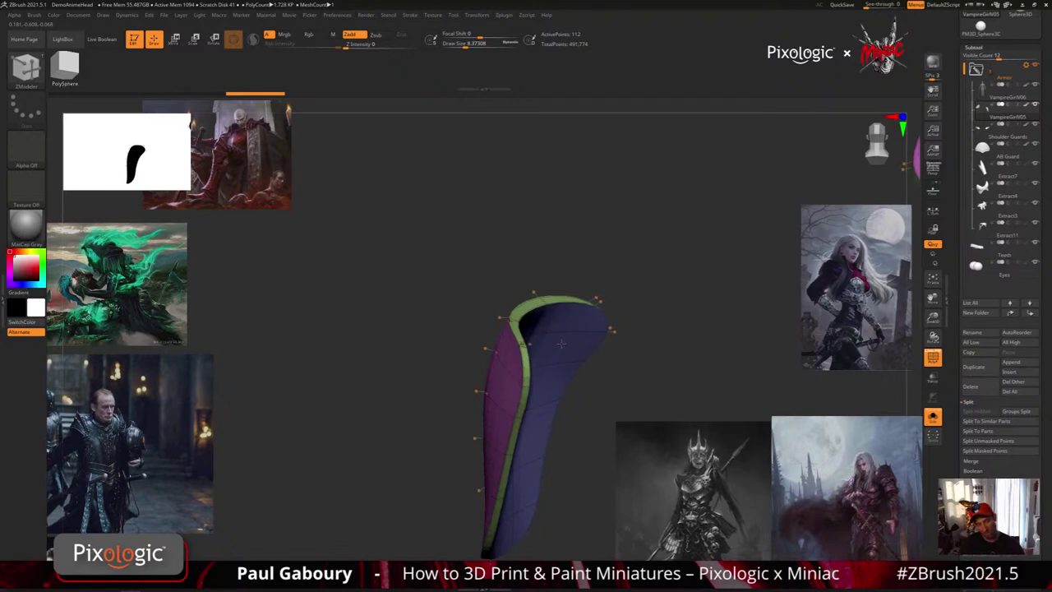
pyautogui.keyDown('alt'); pyautogui.moveTo(588, 398); pyautogui.dragTo(568, 342); pyautogui.keyUp('alt')
pyautogui.click(556, 345)
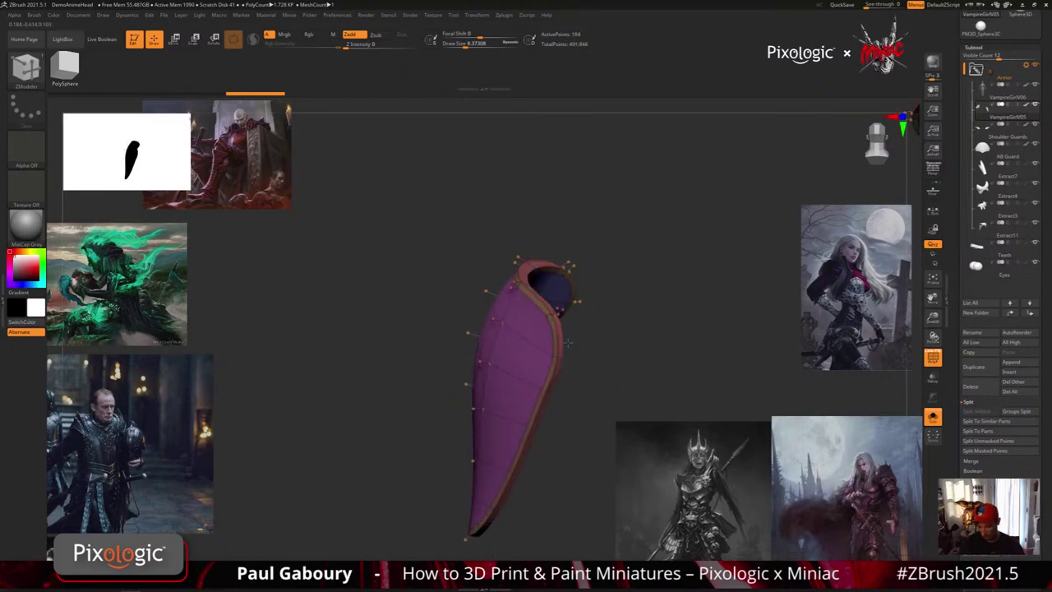
pyautogui.click(570, 343)
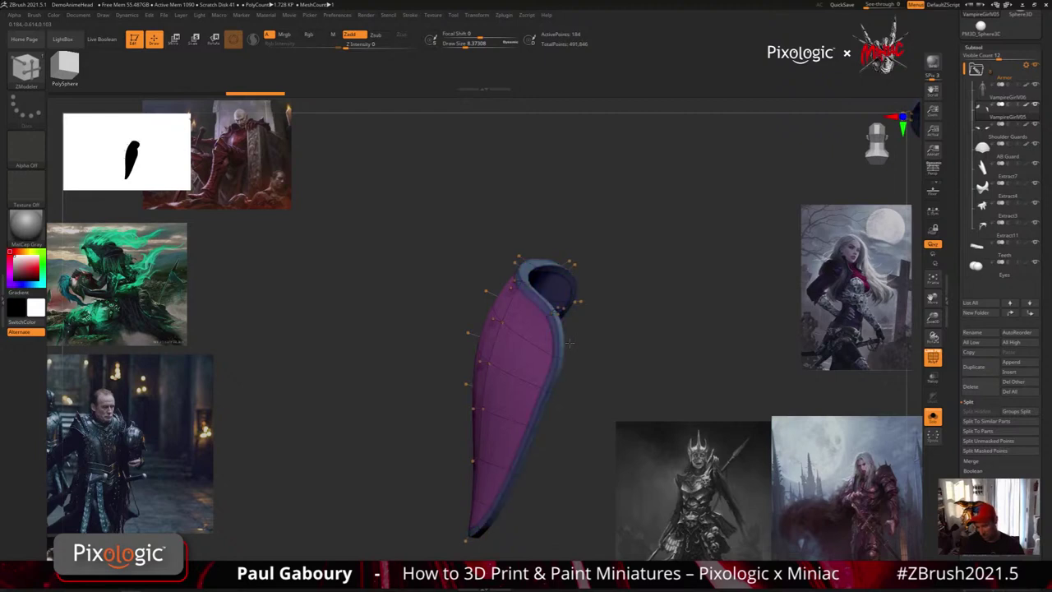
pyautogui.moveTo(570, 343); pyautogui.dragTo(599, 352)
pyautogui.hotkey('shift', 'f')
pyautogui.keyDown('ctrl'); pyautogui.moveTo(599, 352); pyautogui.dragTo(632, 349, button='right'); pyautogui.keyUp('ctrl')
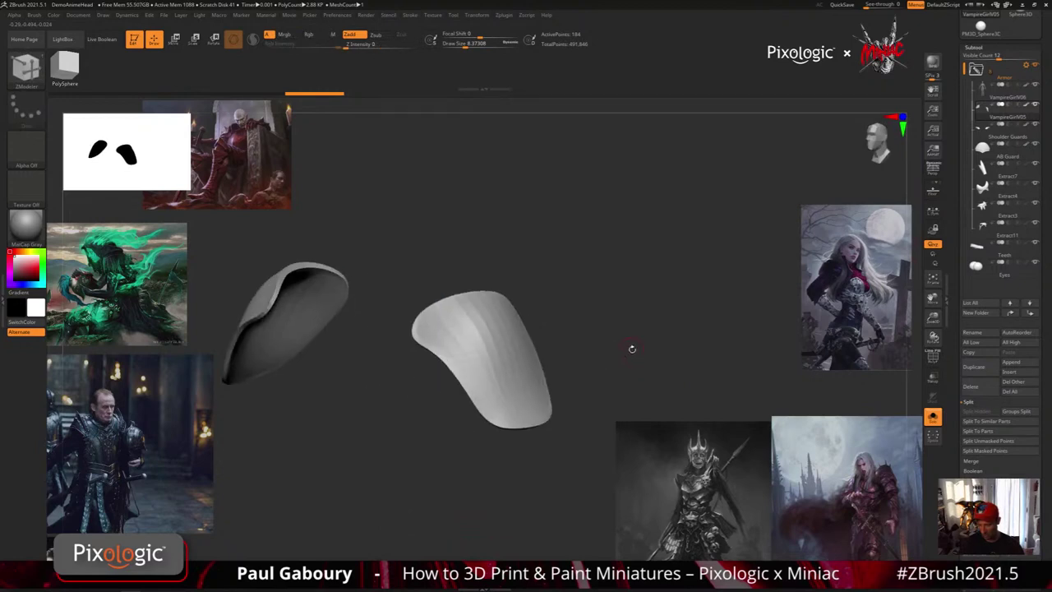
pyautogui.moveTo(637, 357); pyautogui.dragTo(727, 387)
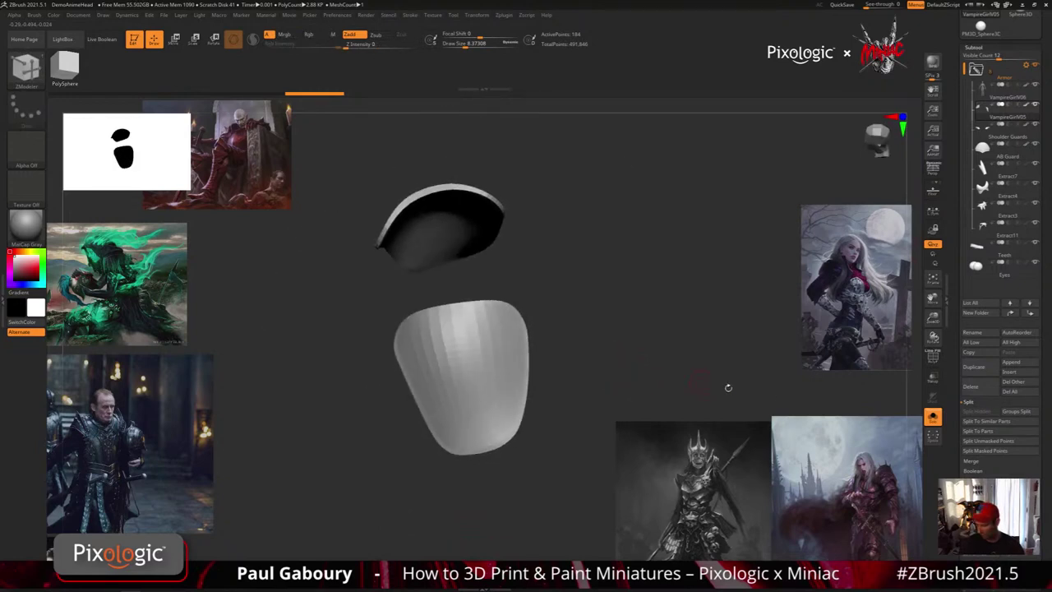
pyautogui.moveTo(802, 444)
pyautogui.mouseDown()
pyautogui.moveTo(547, 432)
pyautogui.moveTo(562, 419)
pyautogui.moveTo(531, 376)
pyautogui.moveTo(547, 384)
pyautogui.moveTo(532, 356)
pyautogui.mouseUp()
# Set the ZModeler polygon QMesh target to Polyloop and pull the front border loop outward into a raised trim.
pyautogui.hotkey('shift', 'f')
pyautogui.hotkey('shift', 'f')
pyautogui.hotkey('shift', 'f')
pyautogui.keyDown('ctrl'); pyautogui.moveTo(530, 355); pyautogui.dragTo(528, 345, button='right'); pyautogui.keyUp('ctrl')
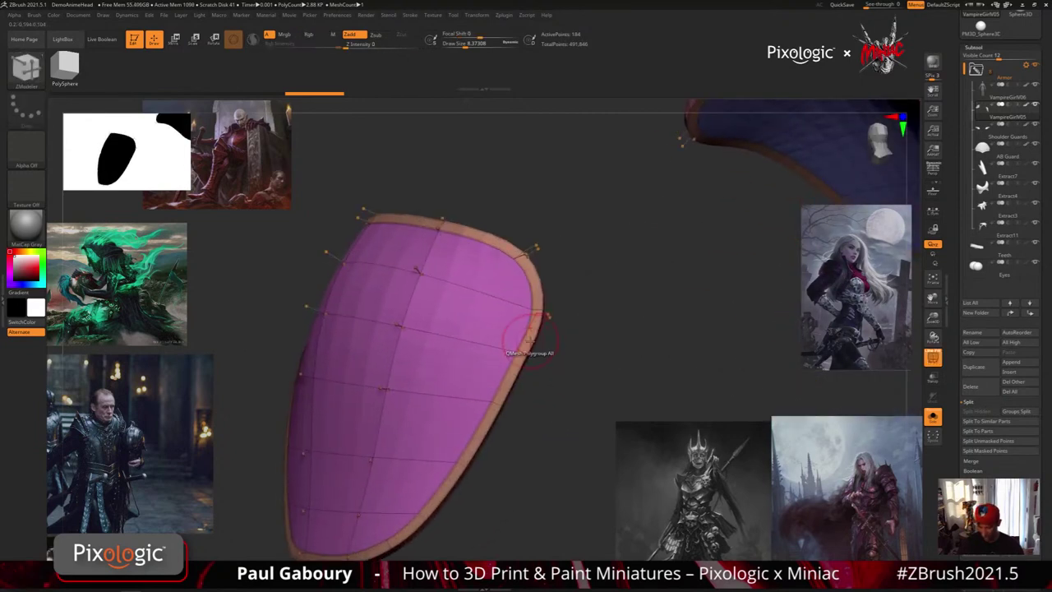
pyautogui.press('space')
pyautogui.click(601, 408)
pyautogui.moveTo(602, 409); pyautogui.dragTo(649, 390)
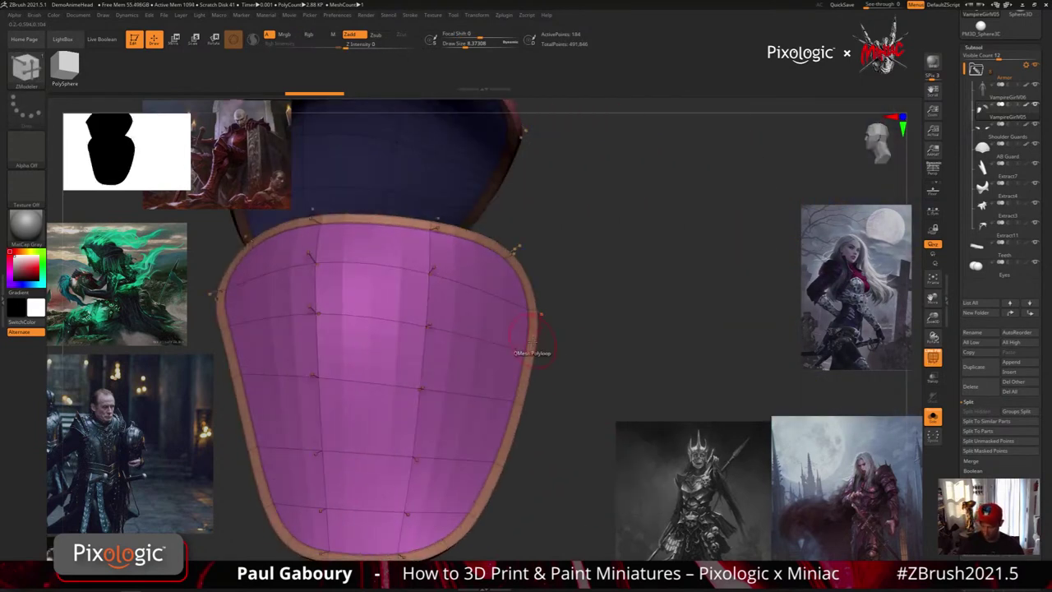
pyautogui.moveTo(528, 350); pyautogui.dragTo(540, 334)
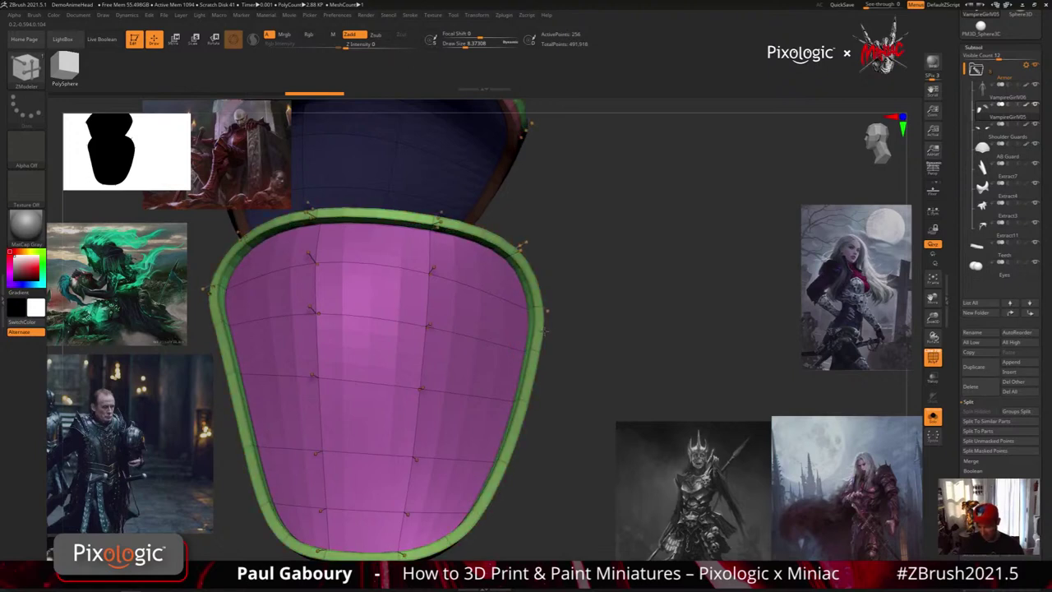
# Check the arm armor's raised trim without the wireframe and against the full figure.
pyautogui.keyDown('ctrl'); pyautogui.moveTo(546, 332); pyautogui.dragTo(556, 382, button='right'); pyautogui.keyUp('ctrl')
pyautogui.hotkey('shift', 'f')
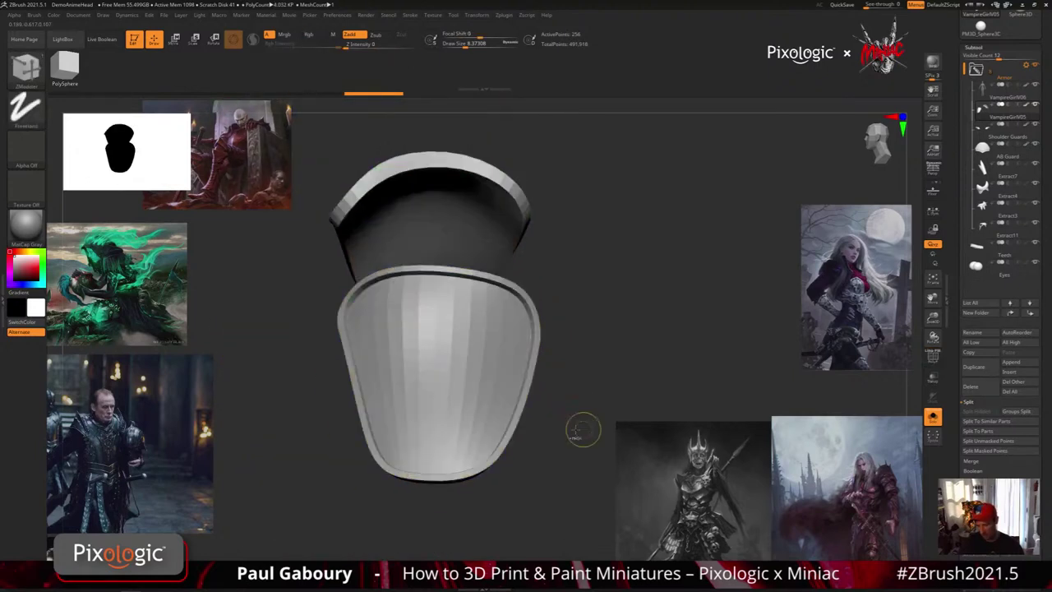
pyautogui.moveTo(582, 430); pyautogui.dragTo(533, 422, button='right')
pyautogui.click(933, 416)
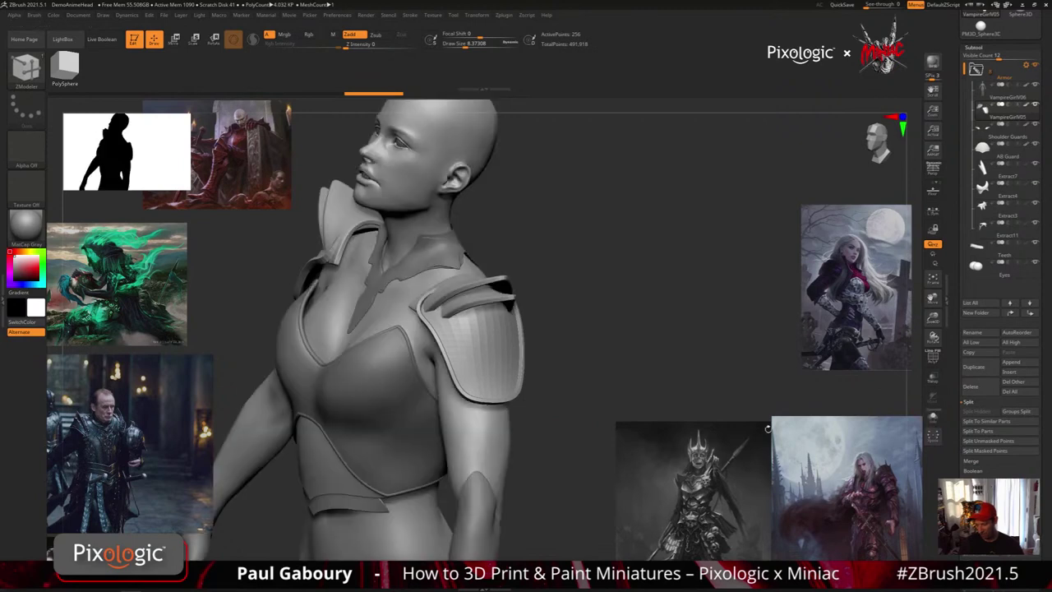
pyautogui.keyDown('ctrl'); pyautogui.moveTo(567, 362); pyautogui.dragTo(565, 413, button='right'); pyautogui.keyUp('ctrl')
pyautogui.moveTo(565, 412)
pyautogui.mouseDown()
pyautogui.moveTo(515, 450)
pyautogui.moveTo(558, 425)
pyautogui.mouseUp()
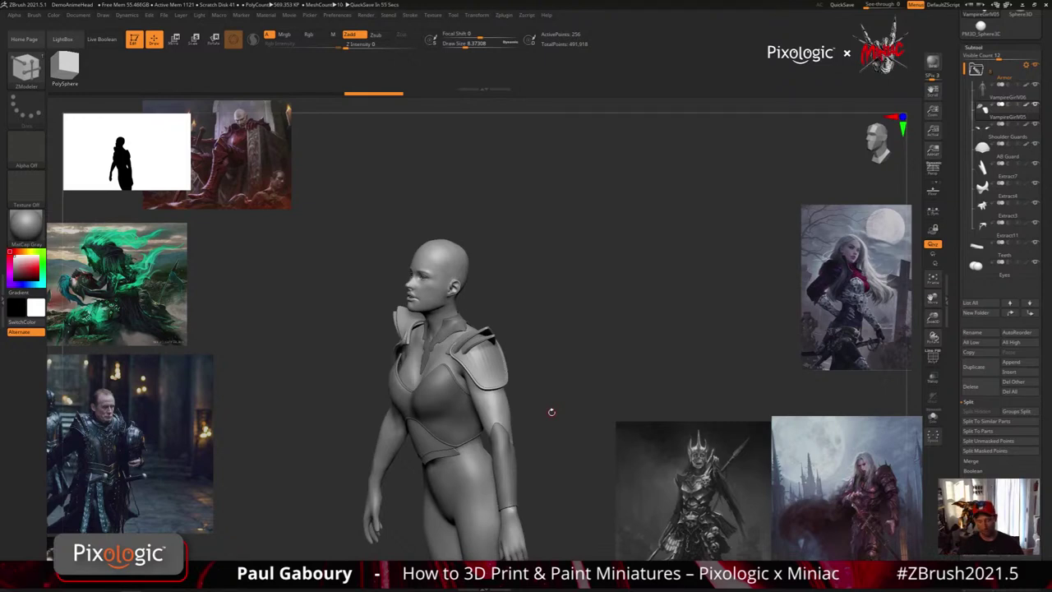
# Isolate the arm armor, set the ZModeler edge action to Crease with EdgeLoop Partial, and crease the trim's corners on one side.
pyautogui.click(933, 421)
pyautogui.moveTo(579, 399); pyautogui.dragTo(514, 354, button='right')
pyautogui.moveTo(514, 353)
pyautogui.keyDown('alt'); pyautogui.mouseDown(button='right')
pyautogui.moveTo(556, 399)
pyautogui.moveTo(575, 378)
pyautogui.moveTo(588, 415)
pyautogui.moveTo(570, 453)
pyautogui.moveTo(526, 361)
pyautogui.moveTo(505, 375)
pyautogui.mouseUp(button='right'); pyautogui.keyUp('alt')
pyautogui.hotkey('shift', 'f')
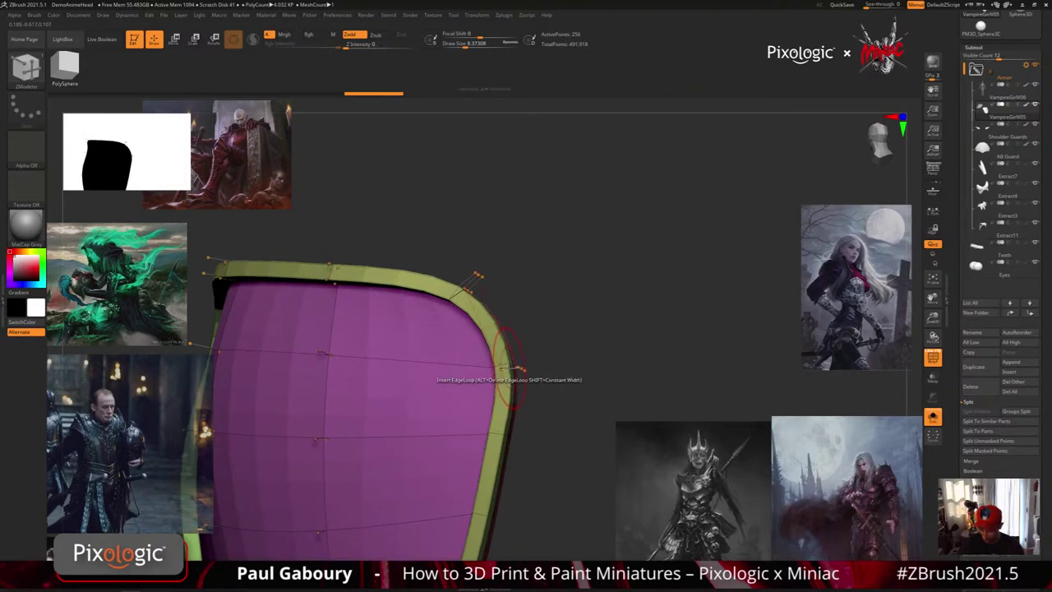
pyautogui.press('space')
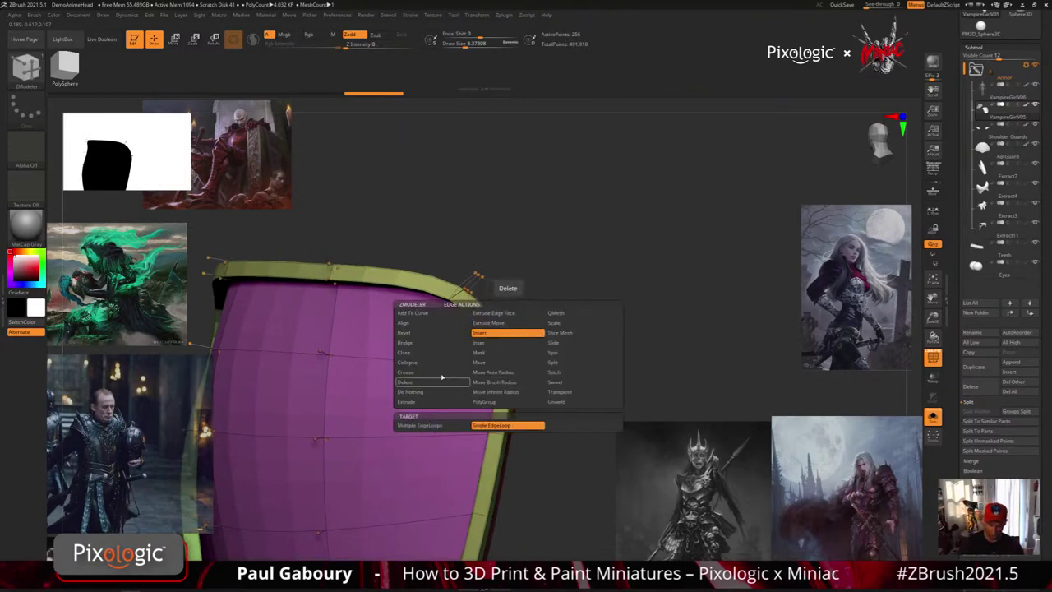
pyautogui.click(441, 375)
pyautogui.click(500, 427)
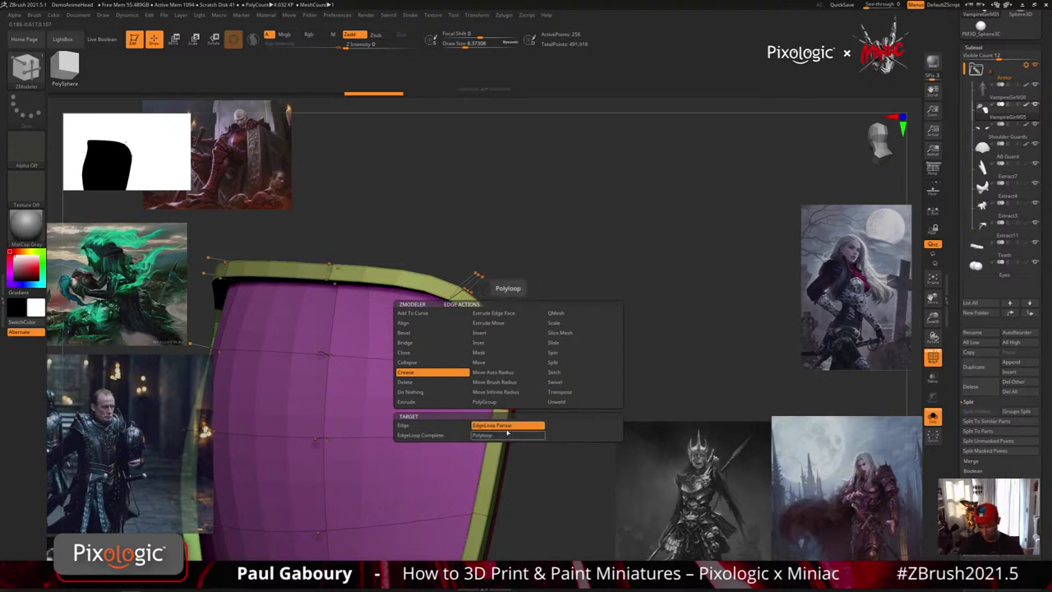
pyautogui.click(507, 367)
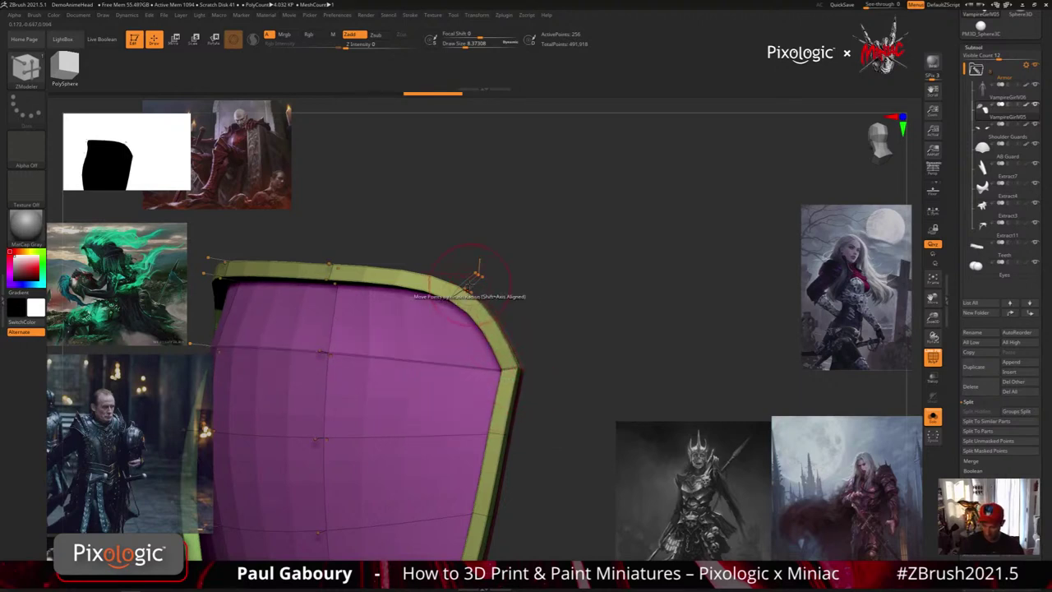
pyautogui.click(474, 269)
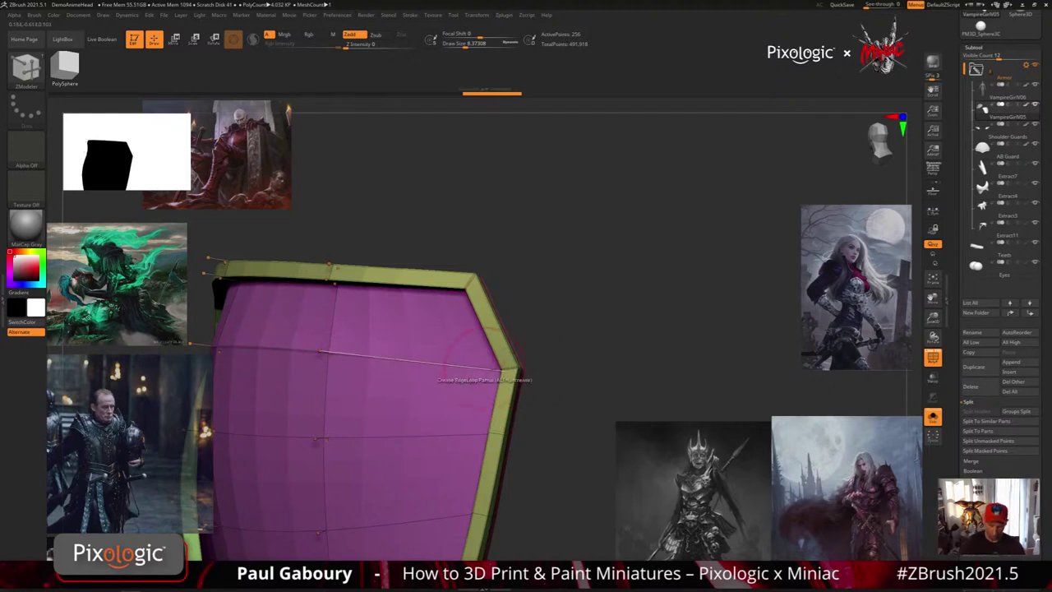
# Crease the trim's corner on the opposite side and examine the smoothed armor without the wireframe.
pyautogui.keyDown('ctrl'); pyautogui.moveTo(526, 440); pyautogui.dragTo(526, 388, button='right'); pyautogui.keyUp('ctrl')
pyautogui.hotkey('shift', 'f')
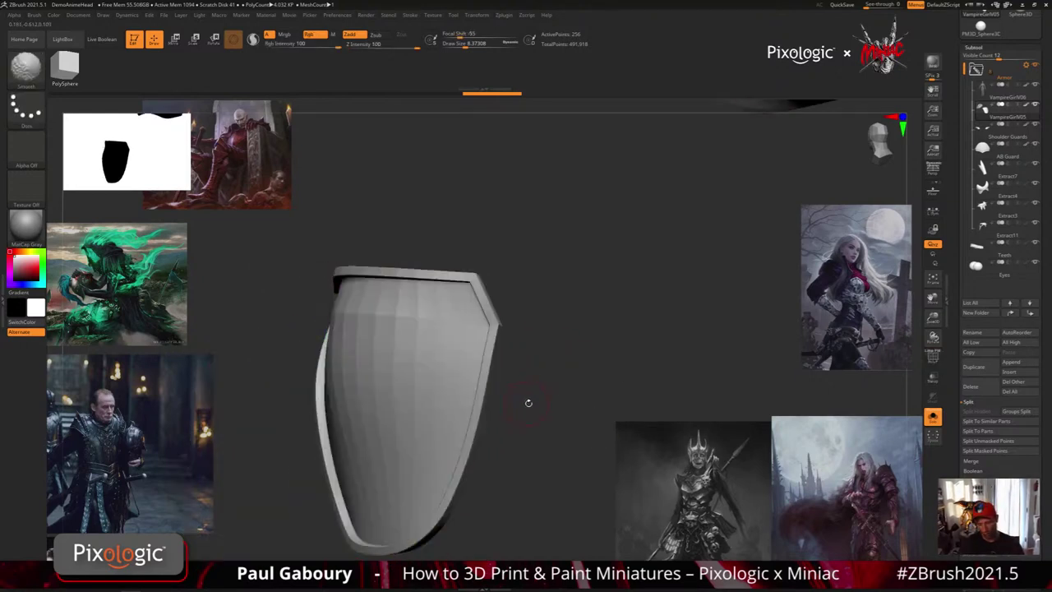
pyautogui.moveTo(528, 402); pyautogui.dragTo(523, 362)
pyautogui.moveTo(513, 312); pyautogui.dragTo(549, 313)
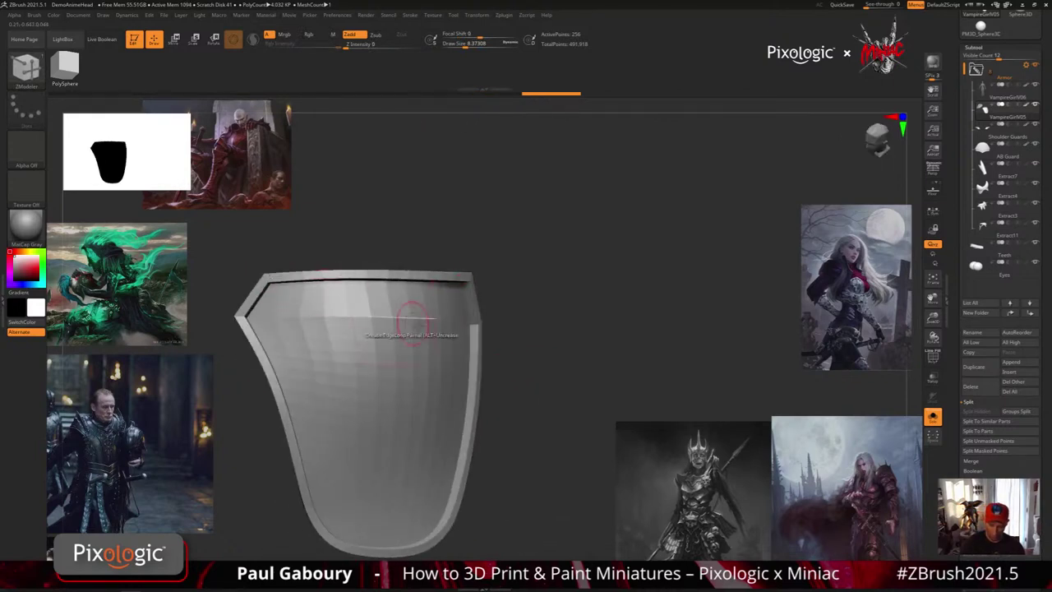
pyautogui.keyDown('ctrl'); pyautogui.moveTo(532, 467); pyautogui.dragTo(534, 439, button='right'); pyautogui.keyUp('ctrl')
pyautogui.moveTo(535, 439)
pyautogui.mouseDown()
pyautogui.moveTo(549, 452)
pyautogui.moveTo(567, 451)
pyautogui.mouseUp()
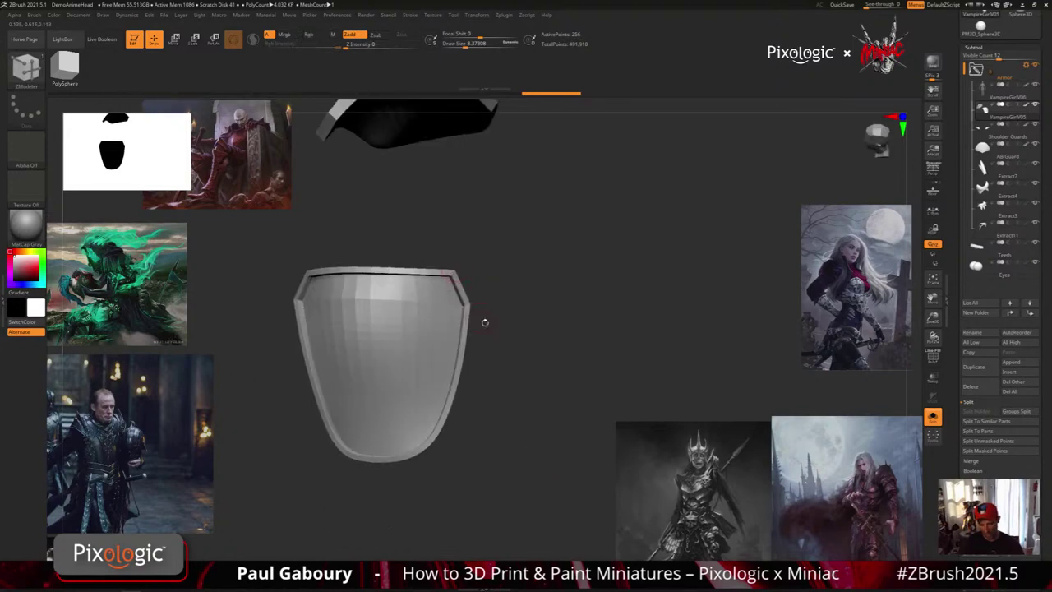
pyautogui.moveTo(483, 322); pyautogui.dragTo(441, 329)
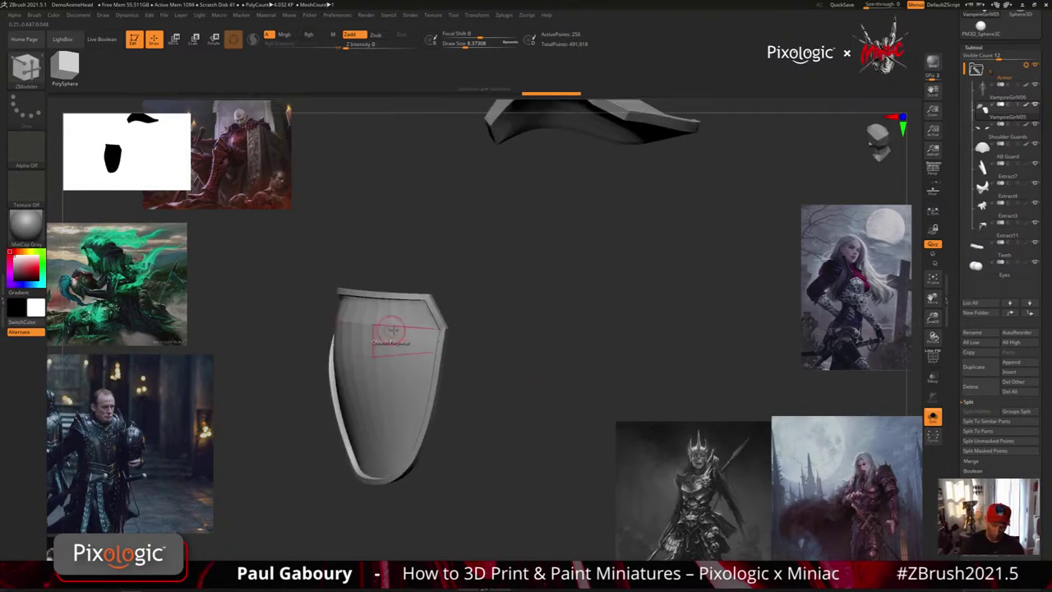
# Show the polygroups and wireframe, reduce the draw size to about 2.14, and turn off the Dynamic Subdivision preview.
pyautogui.keyDown('ctrl'); pyautogui.moveTo(457, 348); pyautogui.dragTo(499, 375, button='right'); pyautogui.keyUp('ctrl')
pyautogui.hotkey('shift', 'f')
pyautogui.moveTo(499, 375); pyautogui.dragTo(521, 380)
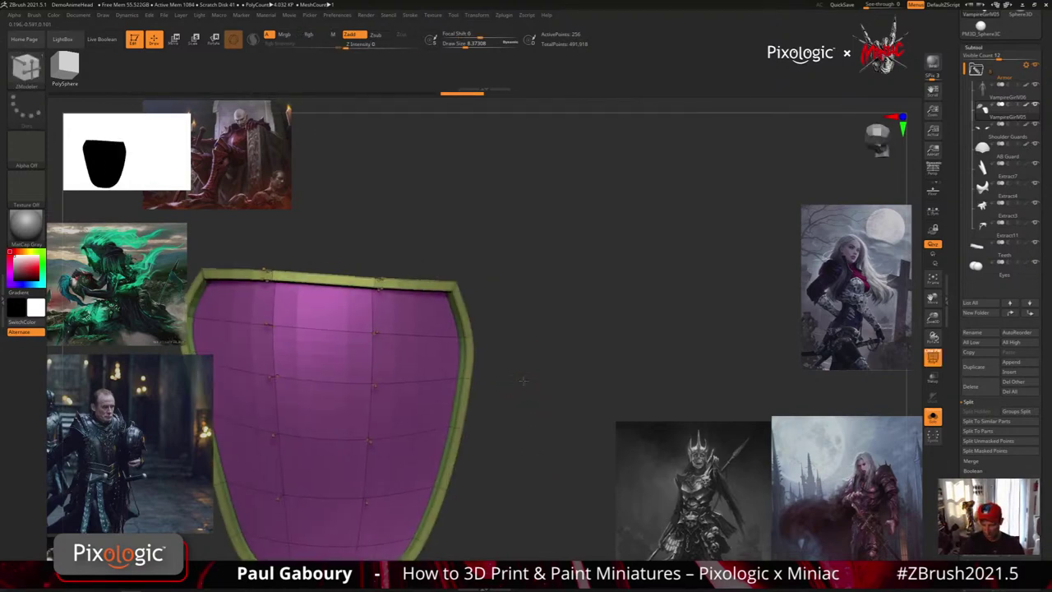
pyautogui.keyDown('ctrl'); pyautogui.moveTo(521, 380); pyautogui.dragTo(528, 356, button='right'); pyautogui.keyUp('ctrl')
pyautogui.press('s')
pyautogui.moveTo(522, 362); pyautogui.dragTo(568, 353)
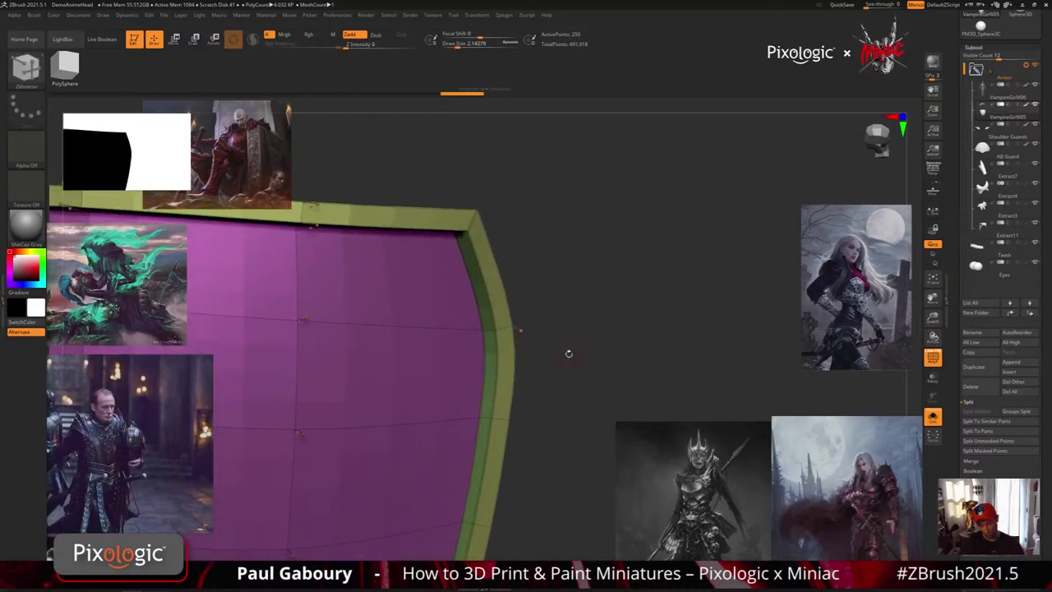
pyautogui.hotkey('shift', 'd')
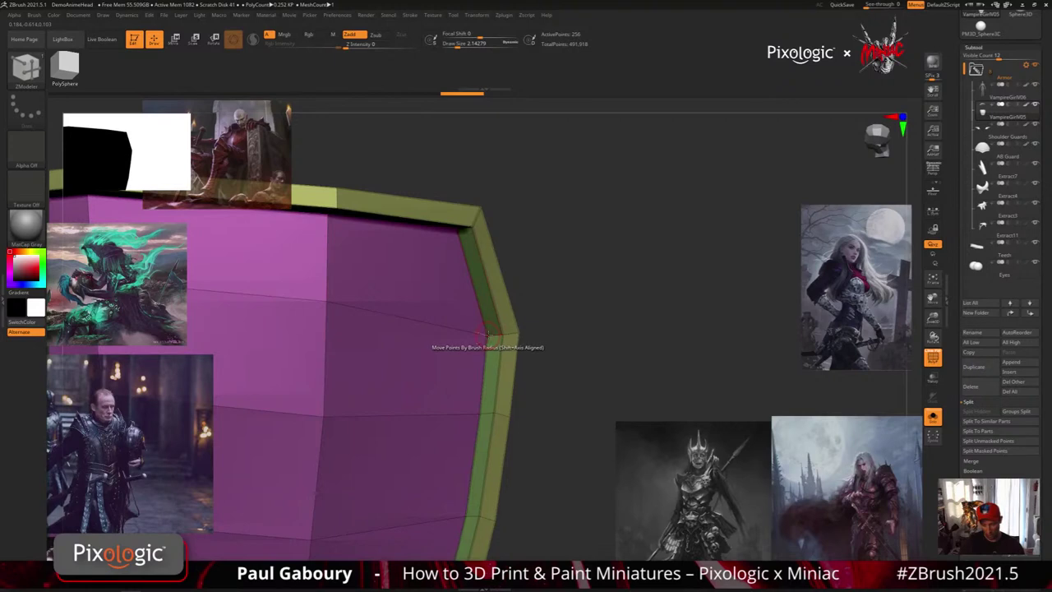
# Set the ZModeler point action to Crease with ShortestPath, crease across the trim's side corner from front to back, and restore the smooth preview.
pyautogui.press('space')
pyautogui.click(444, 346)
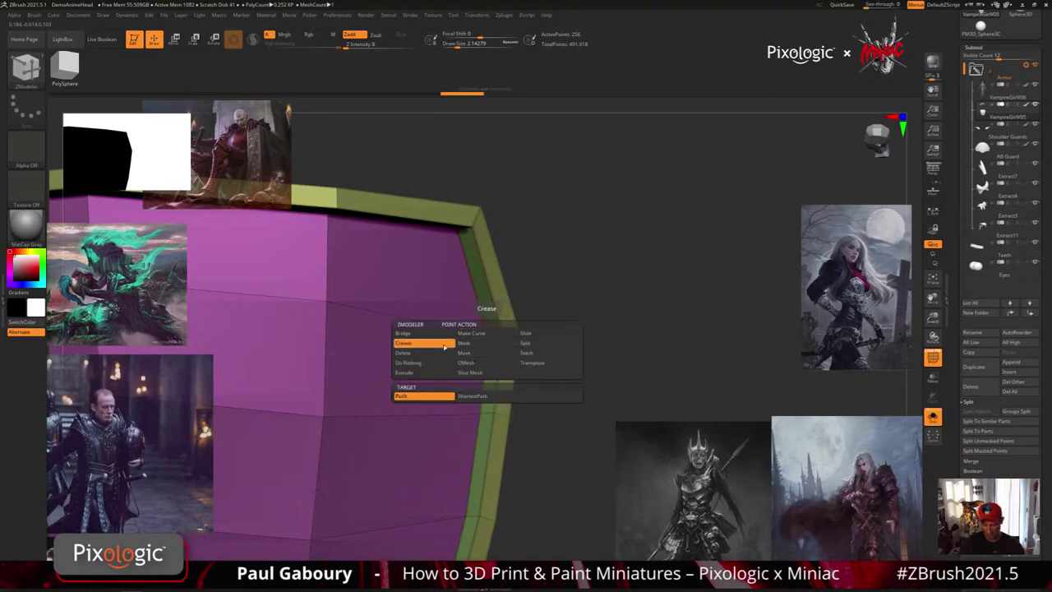
pyautogui.click(508, 397)
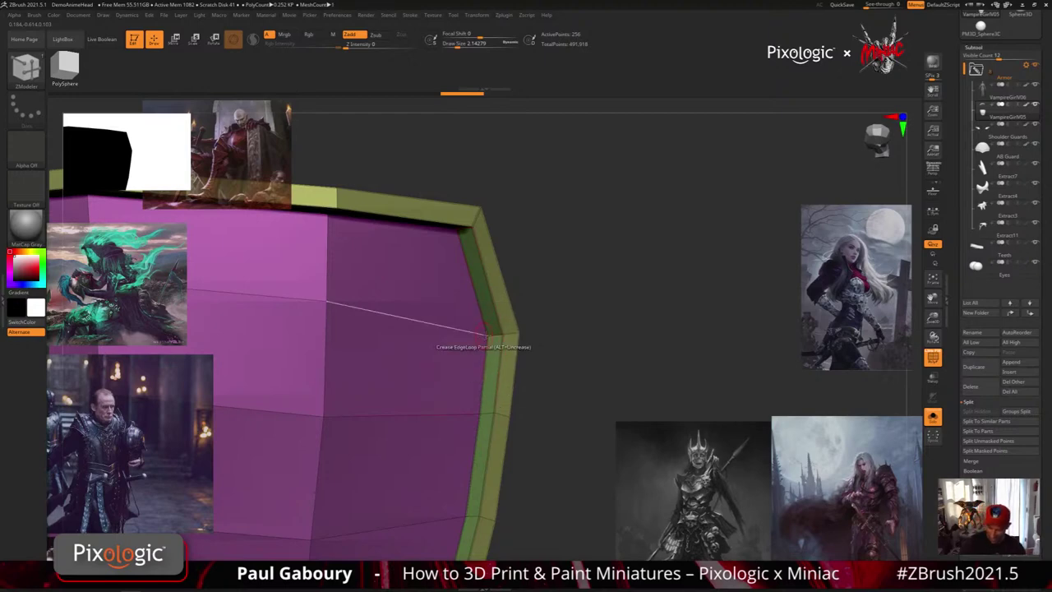
pyautogui.moveTo(594, 367); pyautogui.dragTo(386, 366)
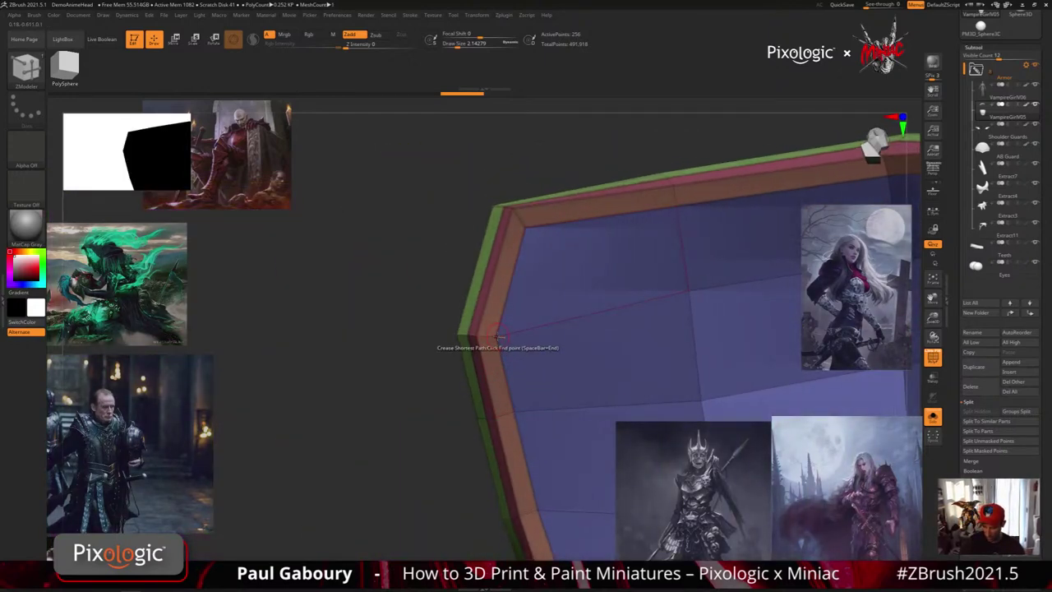
pyautogui.moveTo(483, 383); pyautogui.dragTo(503, 423)
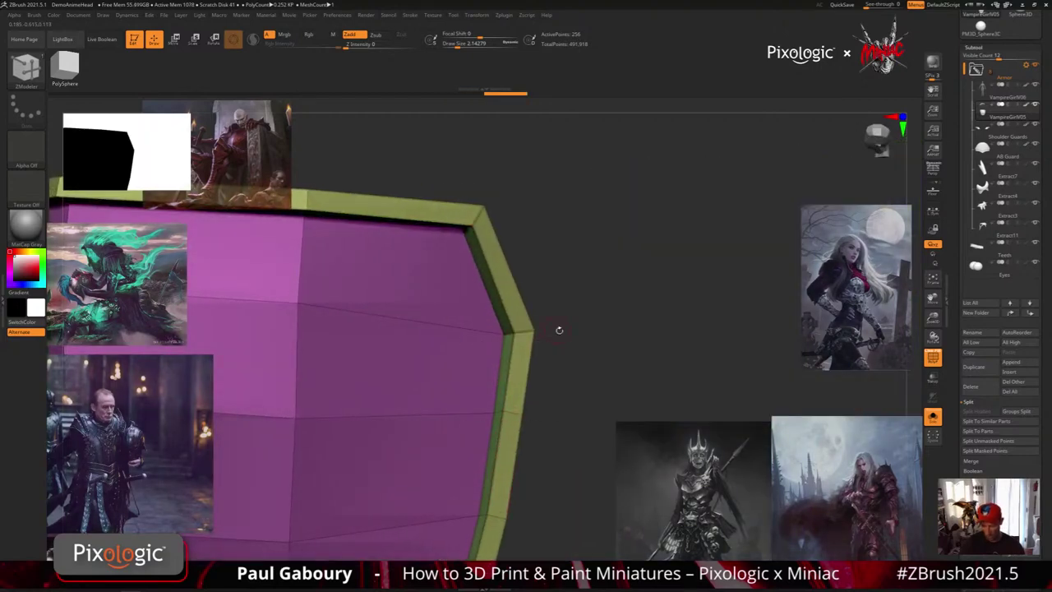
pyautogui.moveTo(577, 397); pyautogui.dragTo(603, 371)
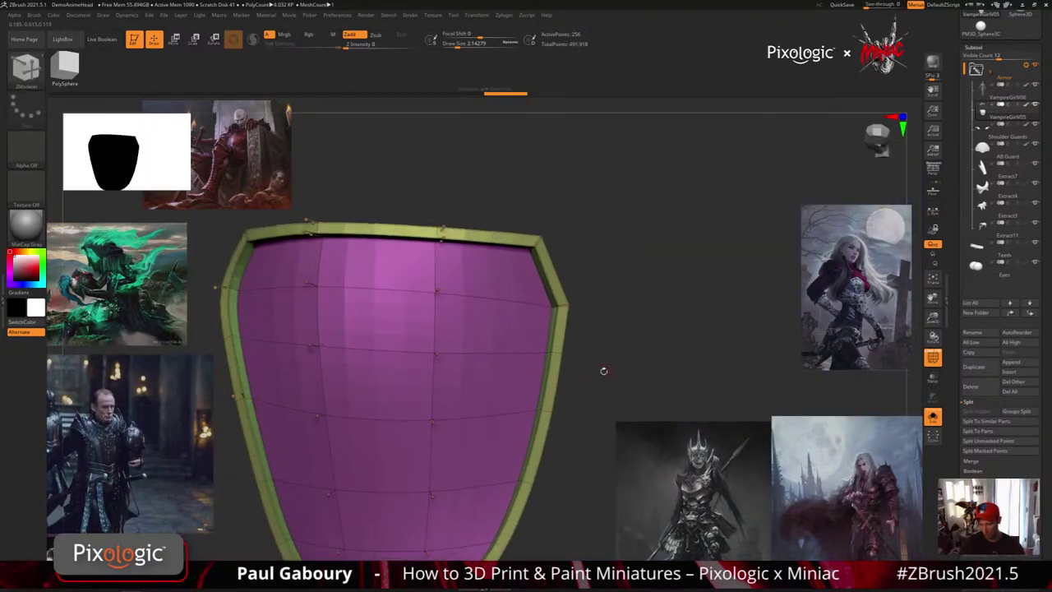
pyautogui.moveTo(487, 345); pyautogui.dragTo(603, 383, button='right')
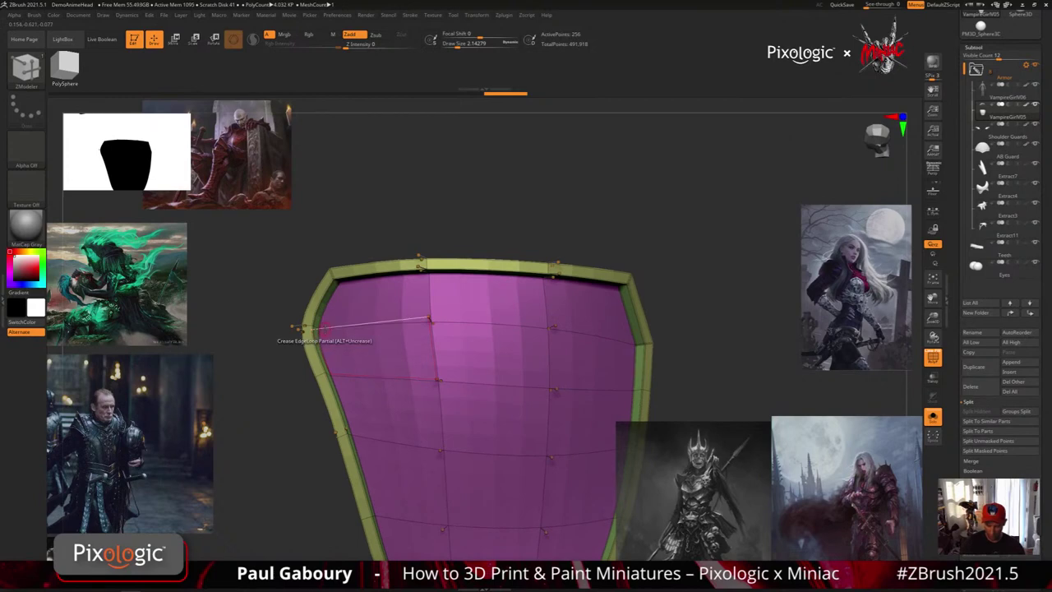
# Turn off the Dynamic Subdivision preview and examine the creased trim corners on the outside and inside of the arm armor.
pyautogui.hotkey('shift', 'd')
pyautogui.keyDown('ctrl'); pyautogui.moveTo(318, 331); pyautogui.dragTo(312, 329, button='right'); pyautogui.keyUp('ctrl')
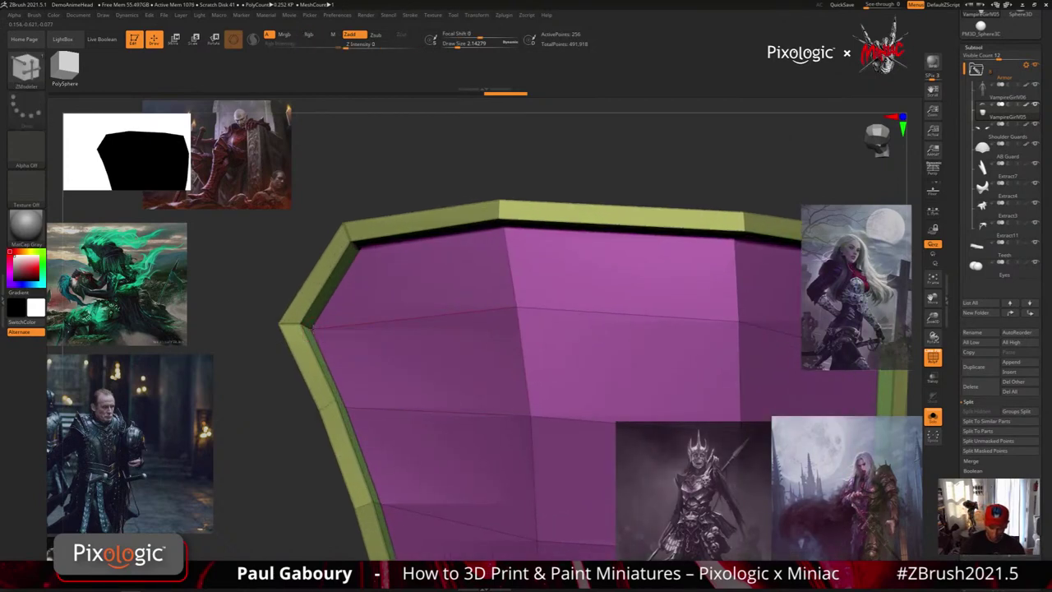
pyautogui.moveTo(312, 330); pyautogui.dragTo(548, 365)
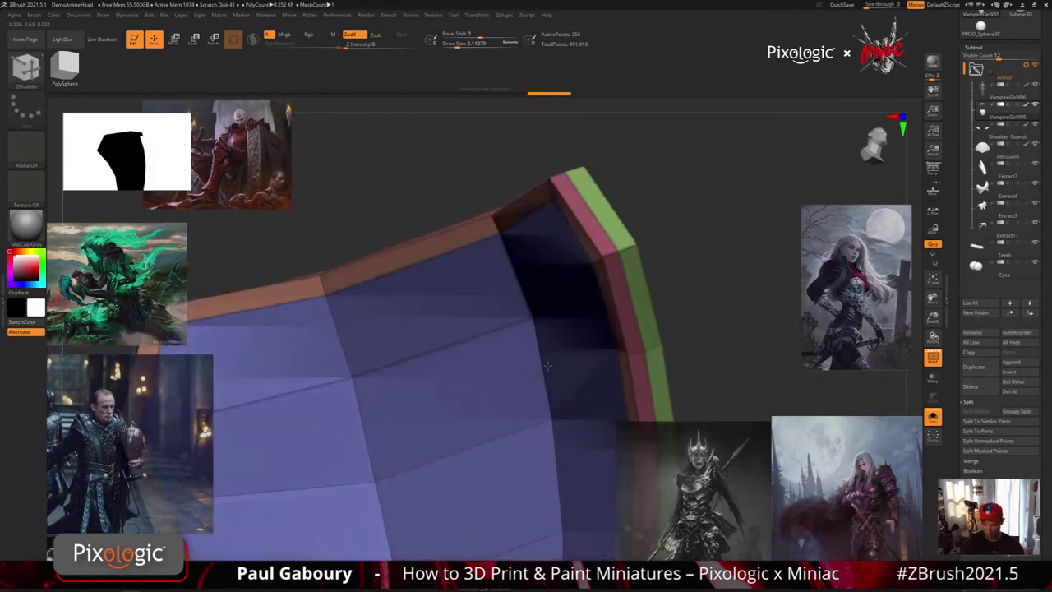
pyautogui.moveTo(547, 366); pyautogui.dragTo(339, 400, button='right')
pyautogui.keyDown('ctrl'); pyautogui.moveTo(674, 319); pyautogui.dragTo(597, 289, button='right'); pyautogui.keyUp('ctrl')
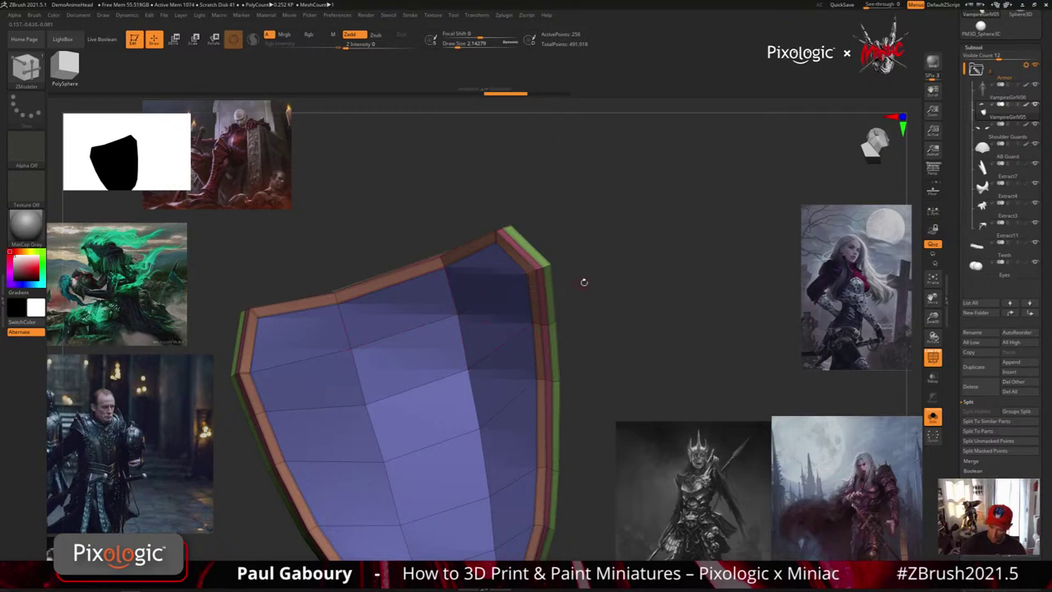
pyautogui.moveTo(583, 282); pyautogui.dragTo(505, 287)
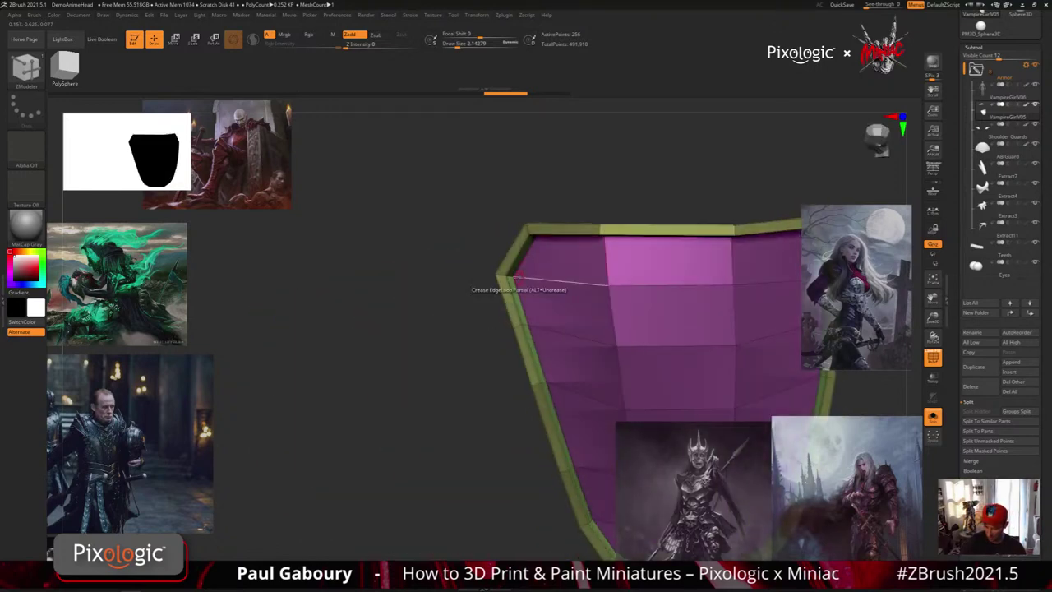
pyautogui.keyDown('alt'); pyautogui.moveTo(516, 310); pyautogui.dragTo(317, 341, button='right'); pyautogui.keyUp('alt')
pyautogui.keyDown('ctrl'); pyautogui.moveTo(316, 341); pyautogui.dragTo(525, 436, button='right'); pyautogui.keyUp('ctrl')
pyautogui.keyDown('alt'); pyautogui.moveTo(525, 435); pyautogui.dragTo(476, 364, button='right'); pyautogui.keyUp('alt')
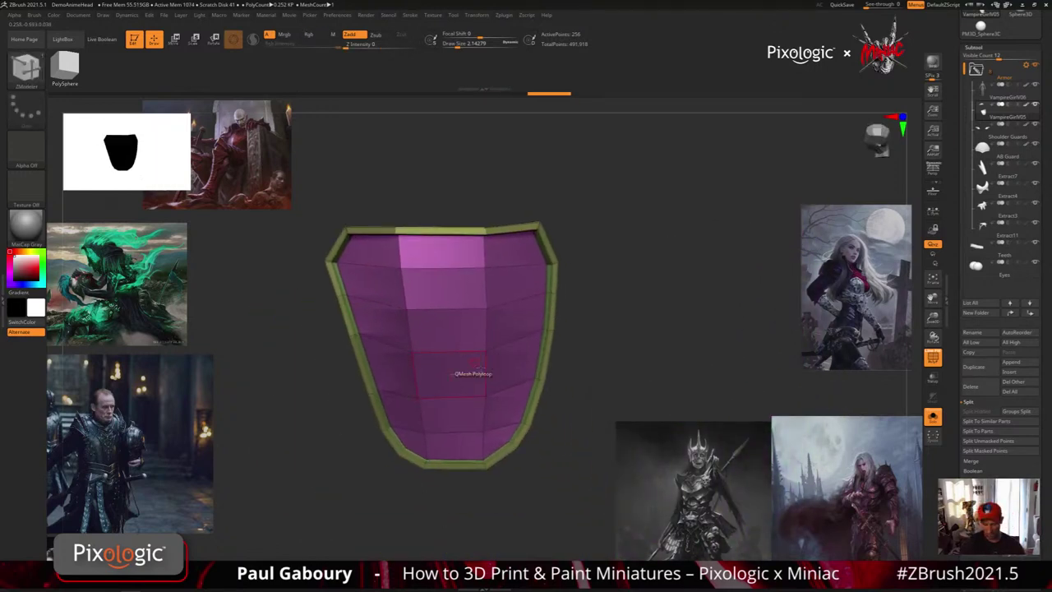
# Restore the smooth preview, hide the wireframe, and leave Solo mode to look over the armor on the full figure.
pyautogui.press('d')
pyautogui.moveTo(572, 453); pyautogui.dragTo(642, 417)
pyautogui.hotkey('shift', 'f')
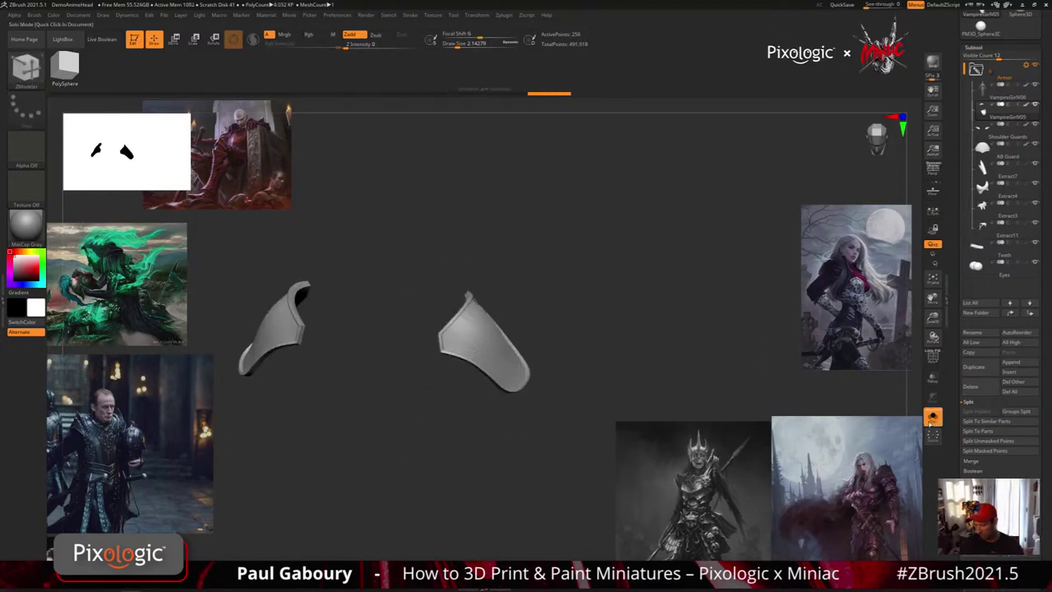
pyautogui.click(930, 424)
pyautogui.keyDown('ctrl'); pyautogui.moveTo(559, 353); pyautogui.dragTo(578, 404, button='right'); pyautogui.keyUp('ctrl')
pyautogui.moveTo(577, 404)
pyautogui.mouseDown()
pyautogui.moveTo(570, 408)
pyautogui.moveTo(582, 376)
pyautogui.moveTo(565, 412)
pyautogui.moveTo(570, 431)
pyautogui.moveTo(582, 391)
pyautogui.mouseUp()
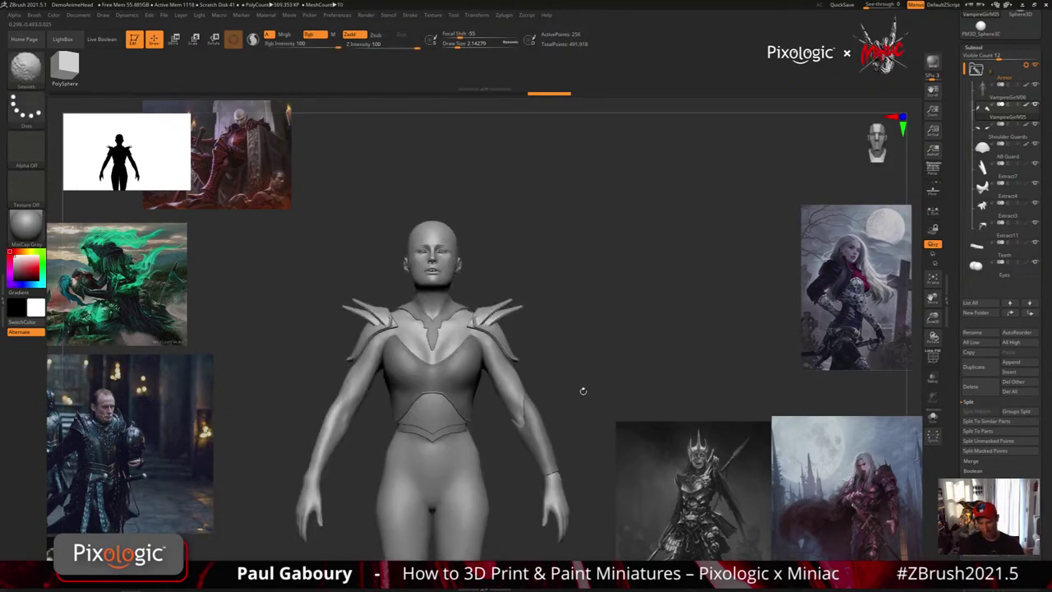
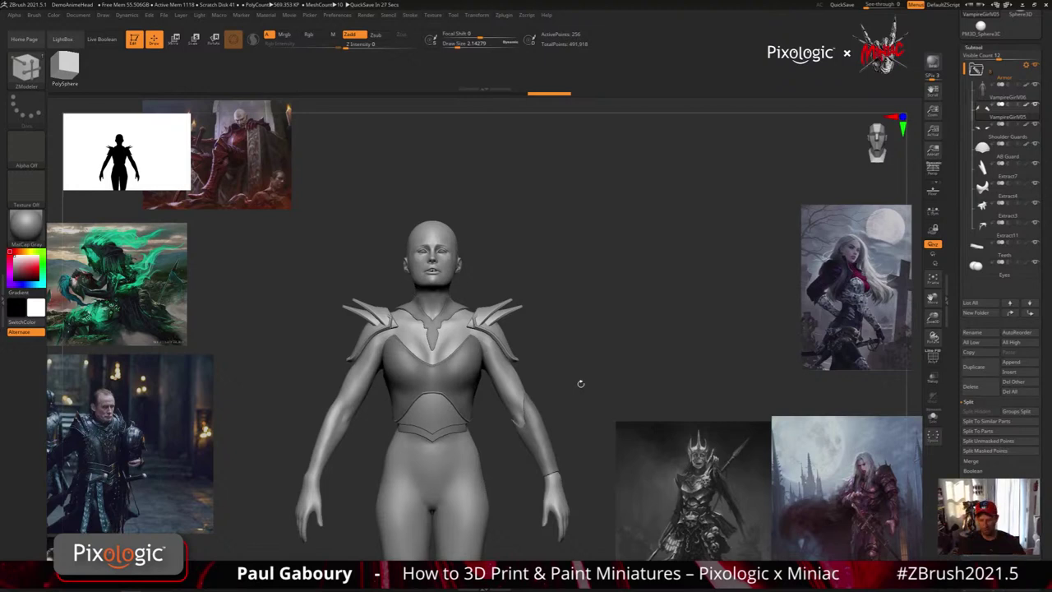
pyautogui.moveTo(629, 349); pyautogui.dragTo(584, 350)
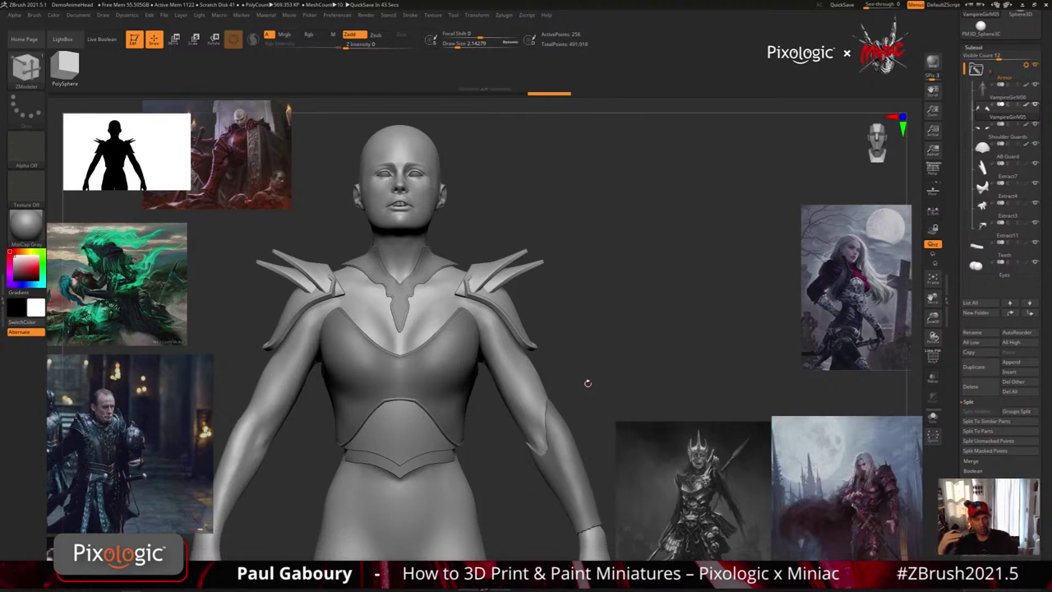
pyautogui.moveTo(587, 383); pyautogui.dragTo(603, 364)
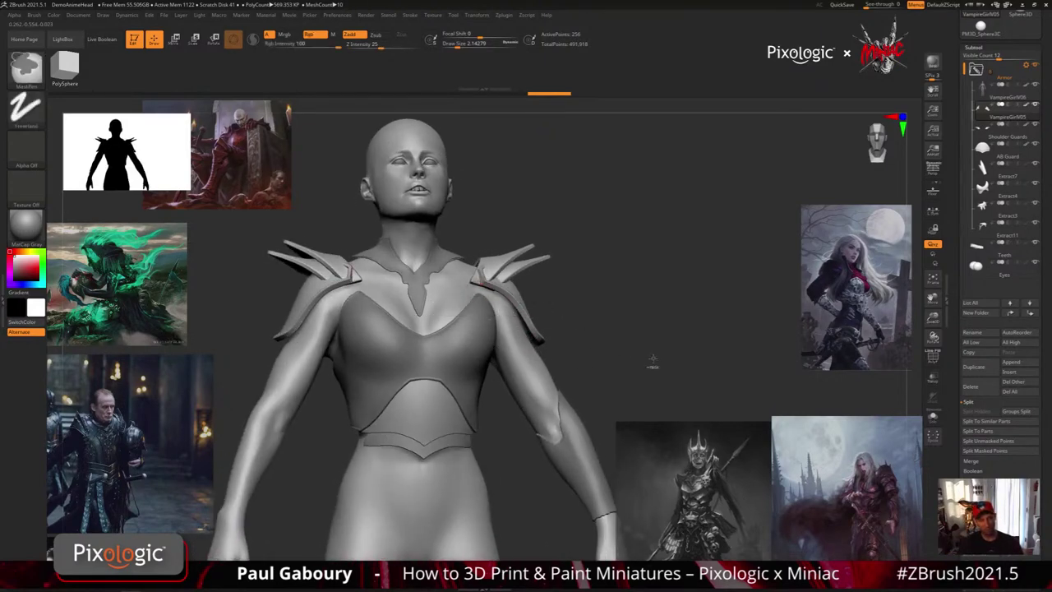
pyautogui.moveTo(652, 361)
pyautogui.keyDown('ctrl'); pyautogui.mouseDown(button='right')
pyautogui.moveTo(600, 360)
pyautogui.moveTo(566, 406)
pyautogui.mouseUp(button='right'); pyautogui.keyUp('ctrl')
pyautogui.moveTo(565, 406); pyautogui.dragTo(568, 403)
# Open the Geometry settings and isolate the arm armor again.
pyautogui.click(978, 46)
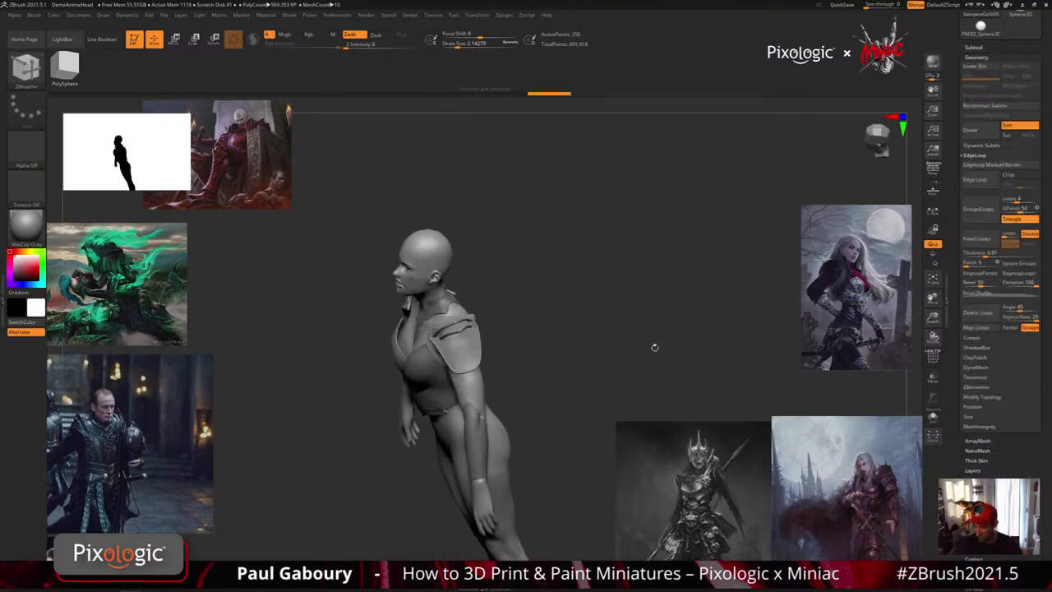
pyautogui.keyDown('ctrl'); pyautogui.moveTo(590, 362); pyautogui.dragTo(698, 371, button='right'); pyautogui.keyUp('ctrl')
pyautogui.click(930, 420)
pyautogui.click(931, 417)
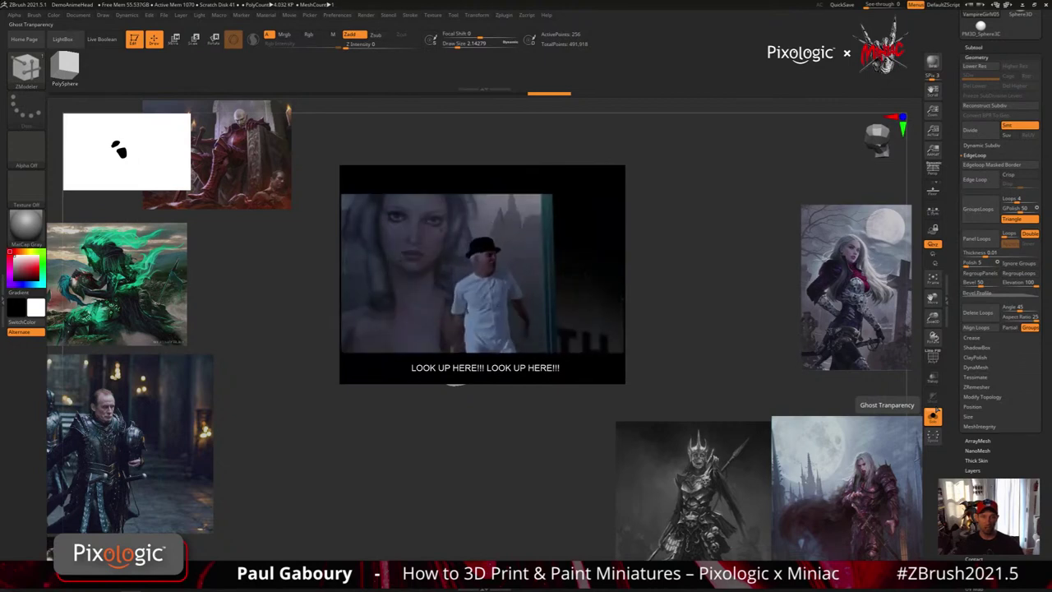
pyautogui.press('b')
pyautogui.press('m')
pyautogui.press('v')
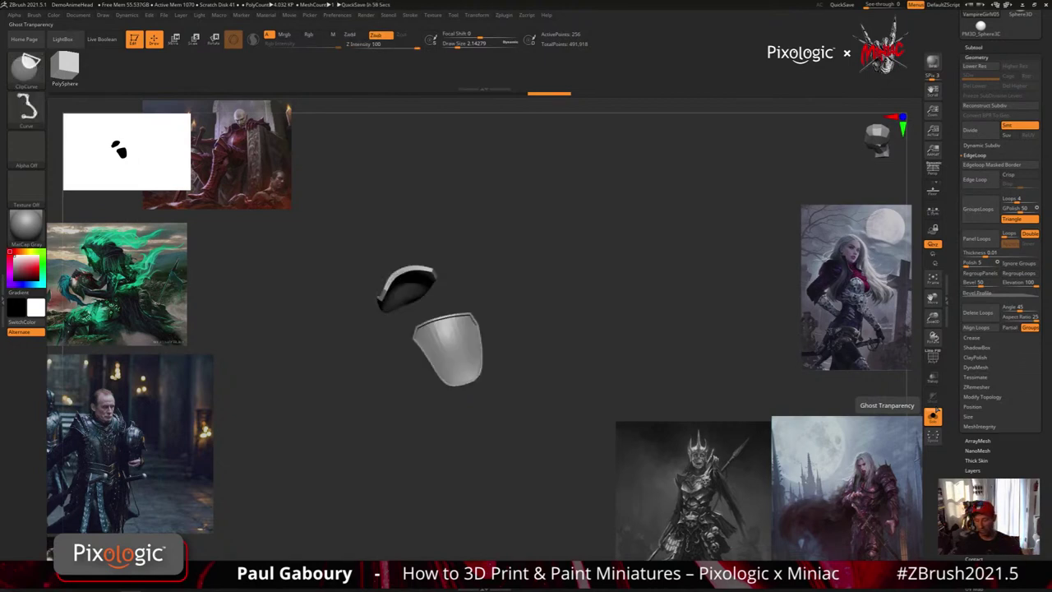
pyautogui.moveTo(494, 410)
pyautogui.keyDown('ctrl'); pyautogui.mouseDown(button='right')
pyautogui.moveTo(521, 446)
pyautogui.moveTo(535, 436)
pyautogui.moveTo(538, 447)
pyautogui.moveTo(568, 417)
pyautogui.mouseUp(button='right'); pyautogui.keyUp('ctrl')
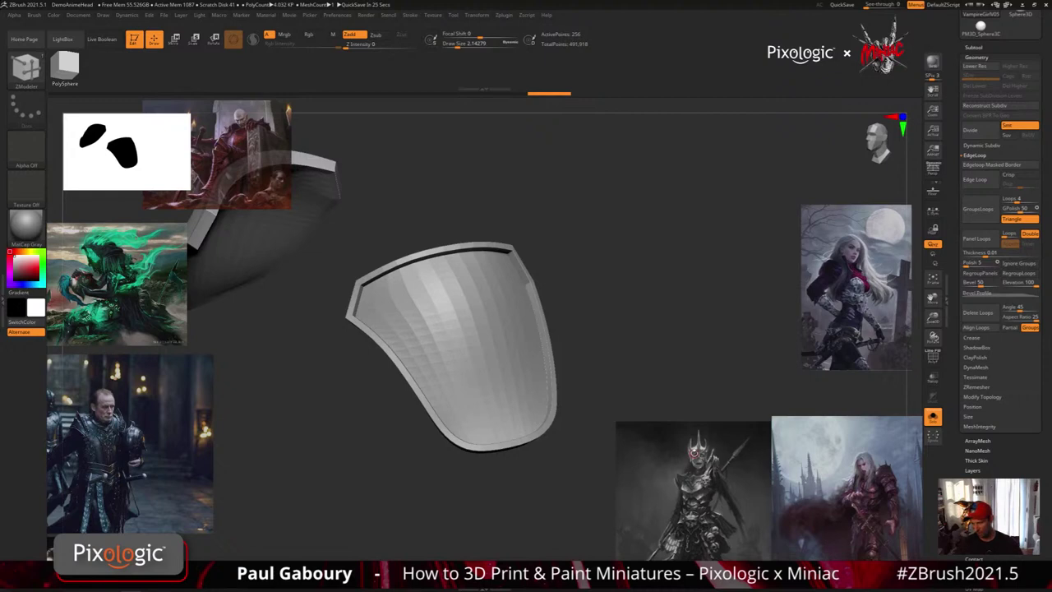
# Compare the arm armor with the Dynamic Subdivision preview off and on, and set SmoothSubdiv to 4.
pyautogui.click(988, 147)
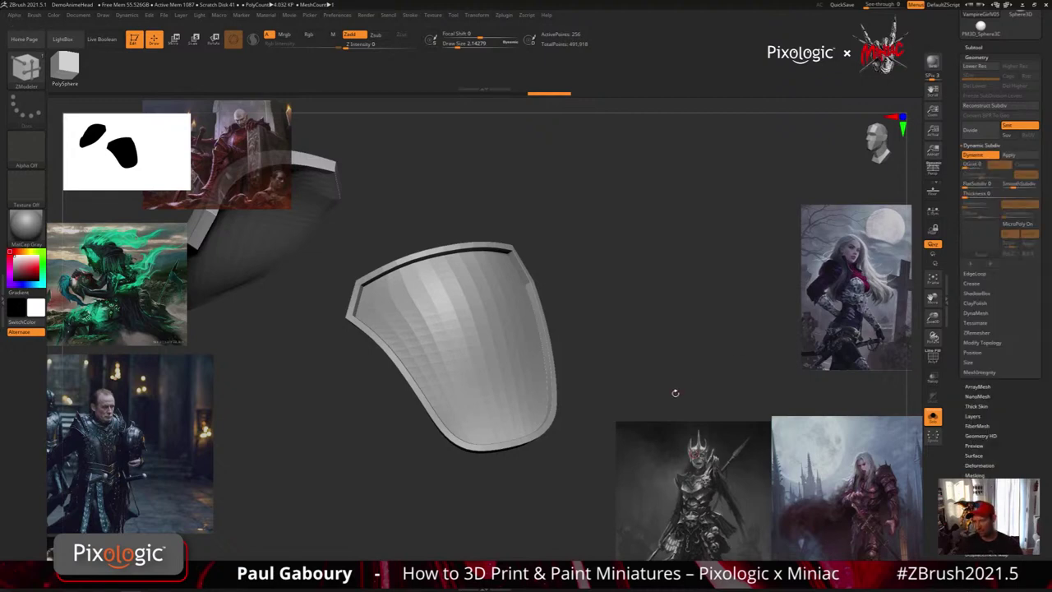
pyautogui.hotkey('shift', 'd')
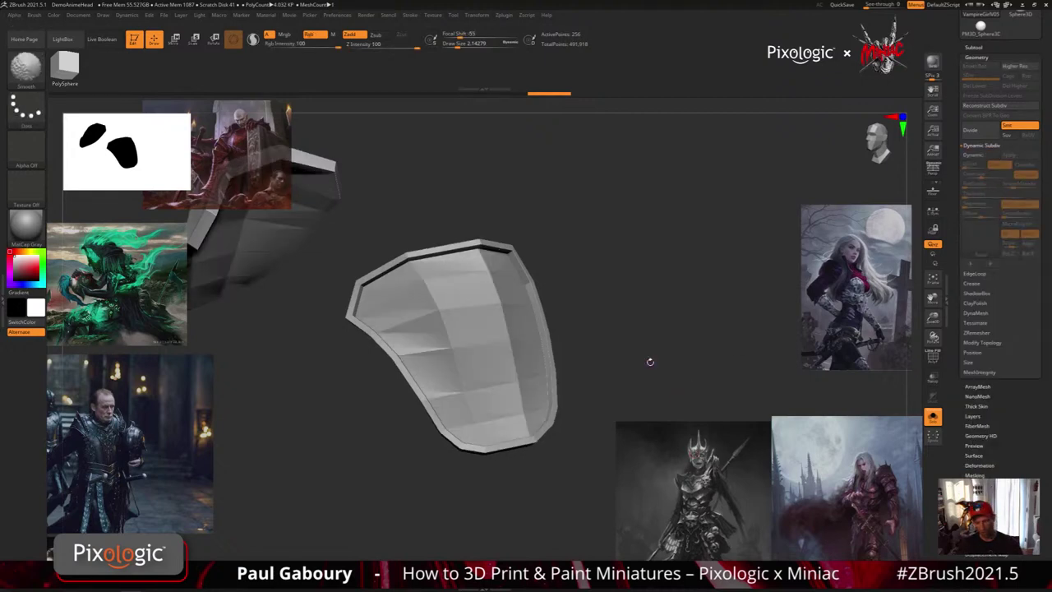
pyautogui.hotkey('shift', 'd')
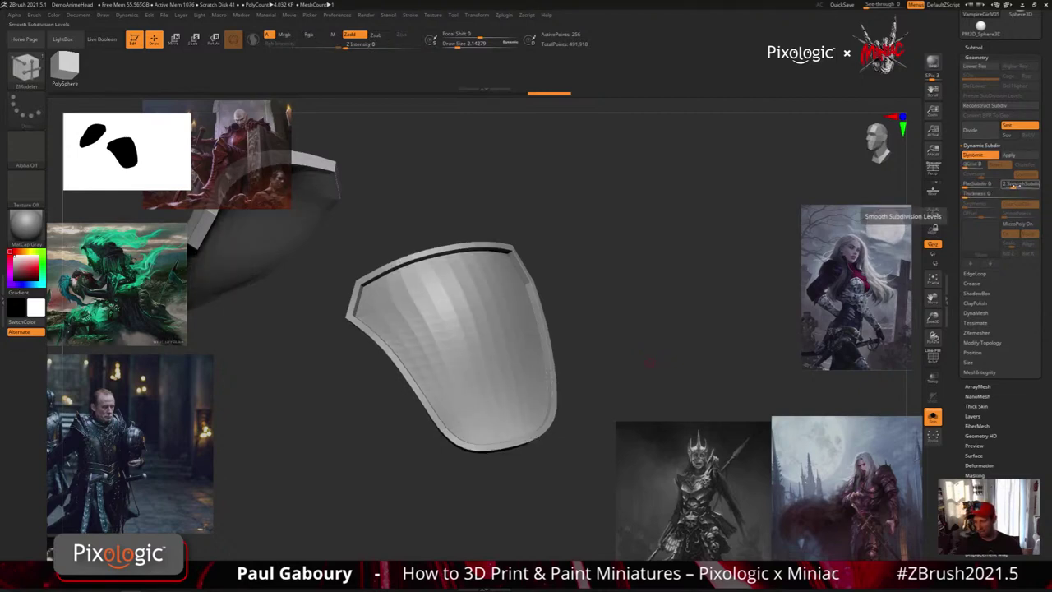
pyautogui.moveTo(1013, 185); pyautogui.dragTo(1016, 186)
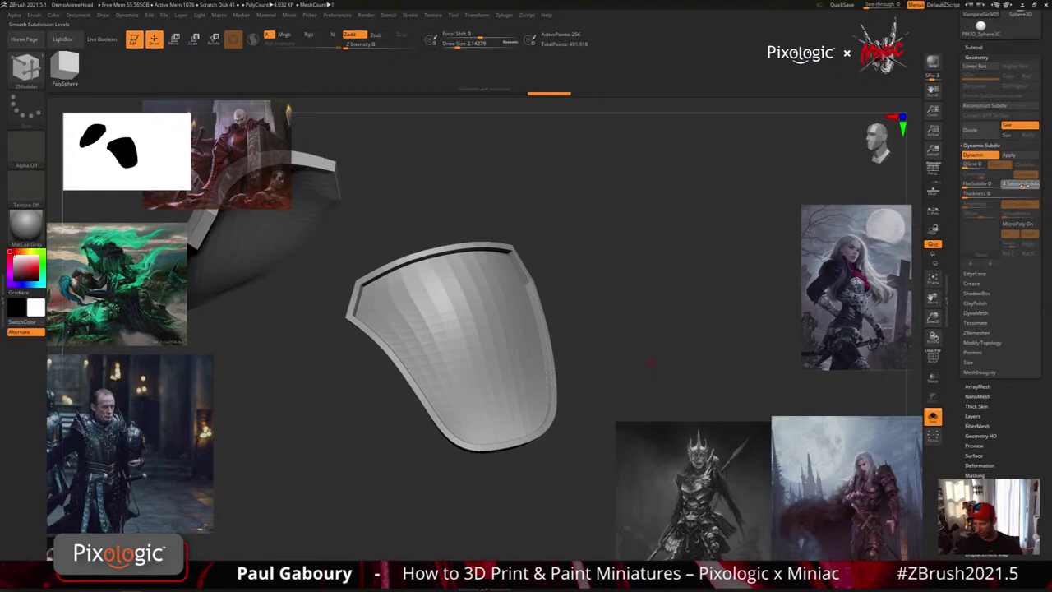
pyautogui.moveTo(616, 390)
pyautogui.mouseDown()
pyautogui.moveTo(615, 399)
pyautogui.moveTo(627, 369)
pyautogui.moveTo(601, 373)
pyautogui.moveTo(609, 399)
pyautogui.moveTo(627, 366)
pyautogui.mouseUp()
pyautogui.press('b')
pyautogui.press('z')
pyautogui.press('m')
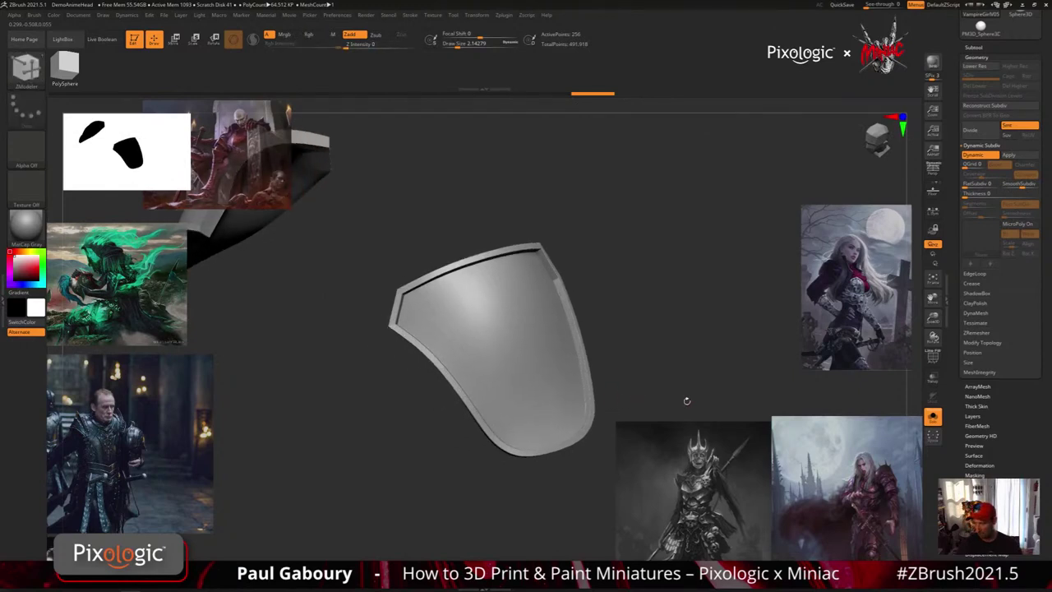
# Open the Crease settings and set the arm armor's crease level to 2.
pyautogui.press('shift')
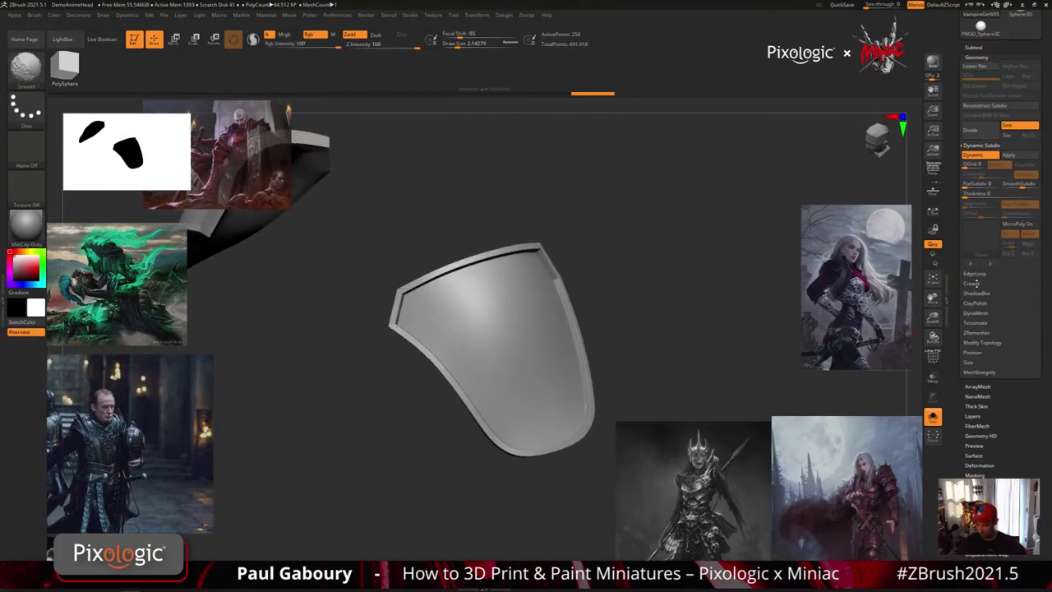
pyautogui.click(972, 284)
pyautogui.press('shift')
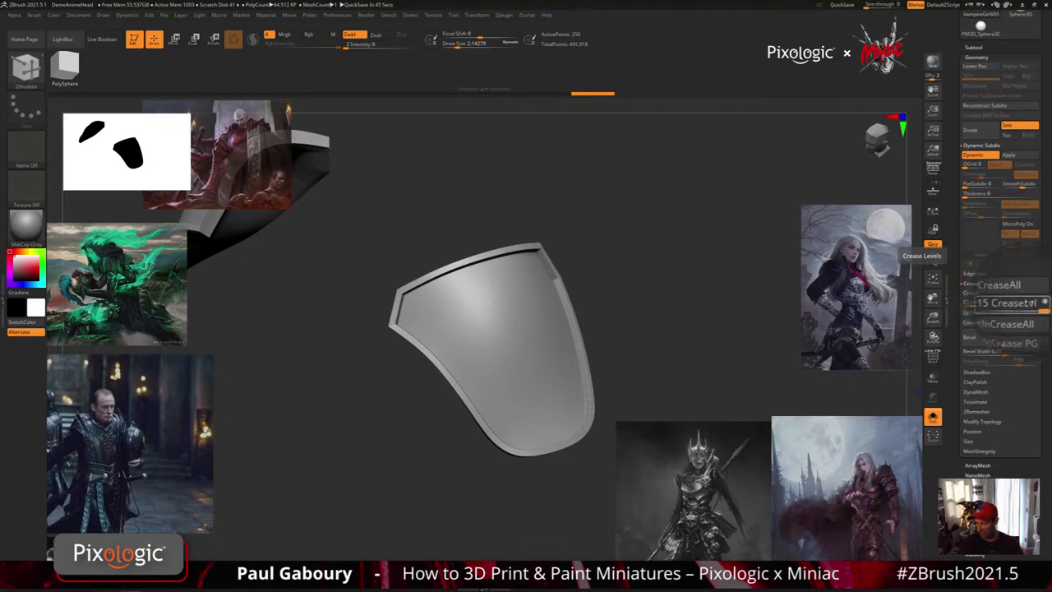
pyautogui.click(1020, 304)
pyautogui.moveTo(1019, 305); pyautogui.dragTo(1002, 302)
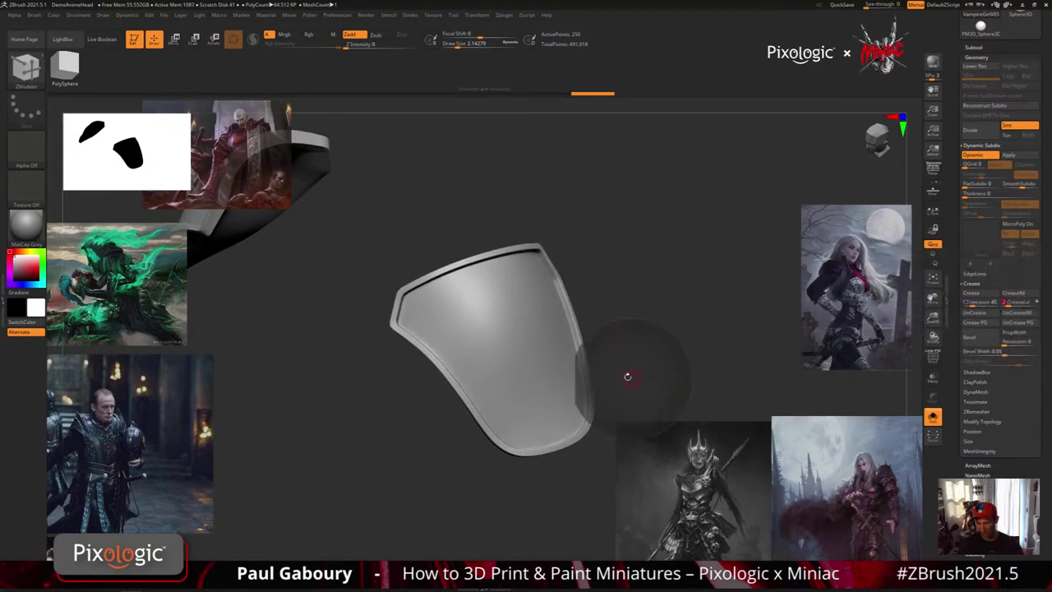
# Examine the trim's edges and corners up close at the reduced crease level, without and with the polygroup wireframe.
pyautogui.moveTo(630, 375)
pyautogui.mouseDown()
pyautogui.moveTo(596, 431)
pyautogui.moveTo(564, 433)
pyautogui.moveTo(614, 404)
pyautogui.moveTo(613, 366)
pyautogui.moveTo(668, 359)
pyautogui.moveTo(657, 365)
pyautogui.mouseUp()
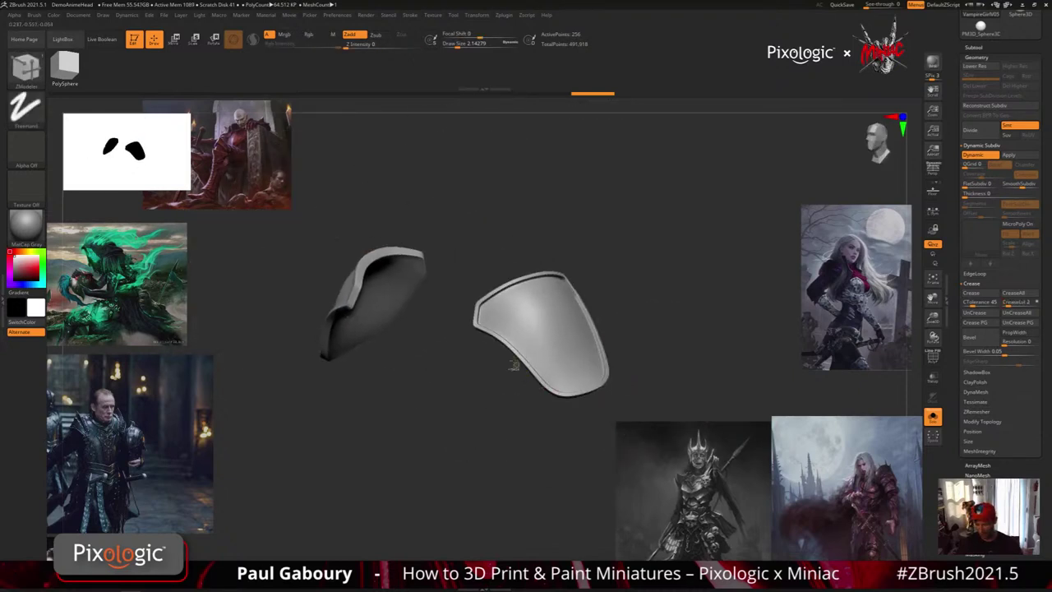
pyautogui.keyDown('ctrl'); pyautogui.moveTo(514, 364); pyautogui.dragTo(583, 515, button='right'); pyautogui.keyUp('ctrl')
pyautogui.click(470, 325)
pyautogui.keyDown('ctrl'); pyautogui.moveTo(483, 336); pyautogui.dragTo(502, 374, button='right'); pyautogui.keyUp('ctrl')
pyautogui.click(486, 322)
pyautogui.keyDown('ctrl'); pyautogui.moveTo(528, 425); pyautogui.dragTo(518, 392, button='right'); pyautogui.keyUp('ctrl')
pyautogui.moveTo(545, 450); pyautogui.dragTo(490, 387)
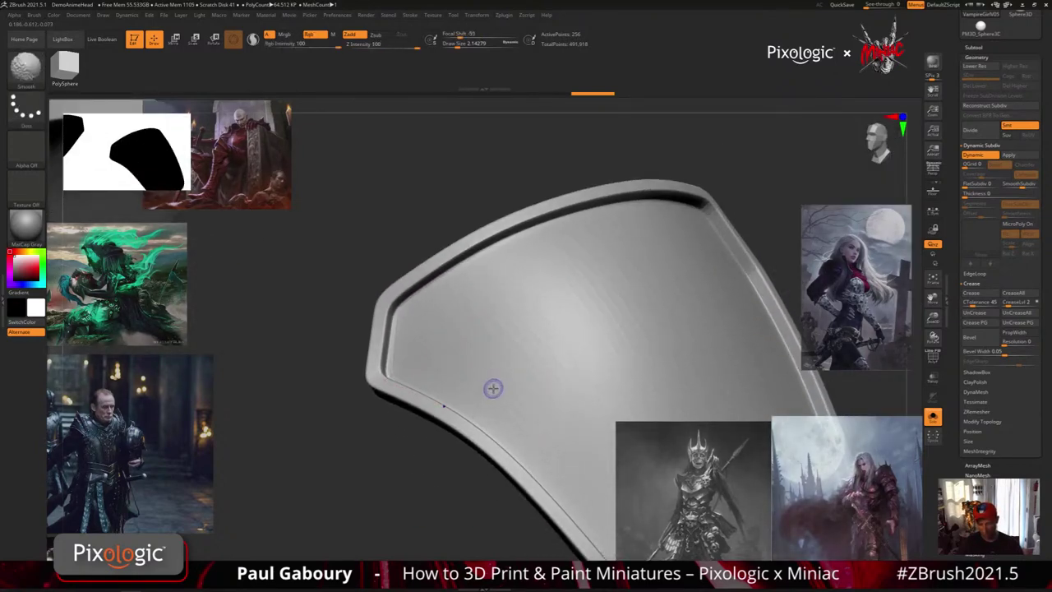
pyautogui.hotkey('shift', 'f')
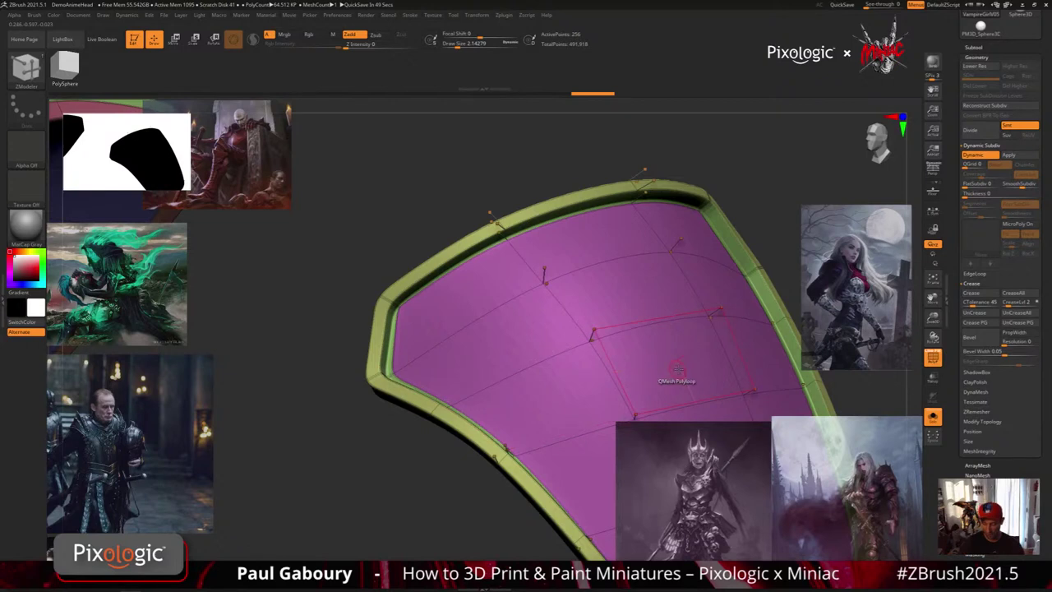
pyautogui.keyDown('ctrl'); pyautogui.moveTo(677, 370); pyautogui.dragTo(547, 326, button='right'); pyautogui.keyUp('ctrl')
pyautogui.keyDown('ctrl'); pyautogui.moveTo(547, 325); pyautogui.dragTo(526, 304, button='right'); pyautogui.keyUp('ctrl')
pyautogui.keyDown('alt'); pyautogui.moveTo(658, 410); pyautogui.dragTo(673, 394, button='right'); pyautogui.keyUp('alt')
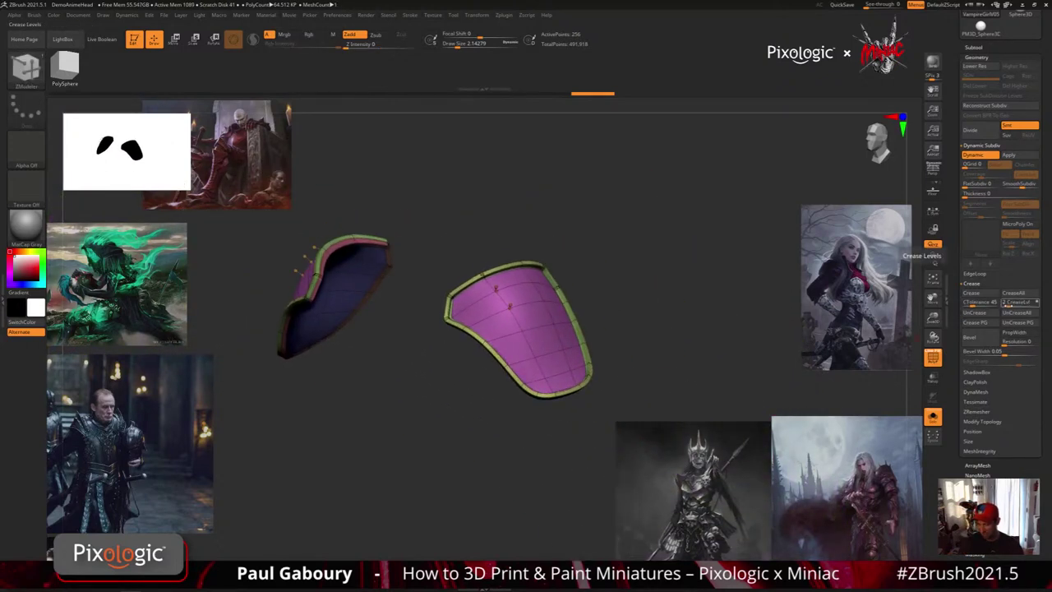
# Hide the wireframe, set the crease level to 3, and check the trim's edges on the smoothed arm armor.
pyautogui.moveTo(1009, 305); pyautogui.dragTo(1006, 304)
pyautogui.hotkey('shift', 'f')
pyautogui.moveTo(658, 376); pyautogui.dragTo(635, 356, button='right')
pyautogui.moveTo(641, 348); pyautogui.dragTo(649, 356)
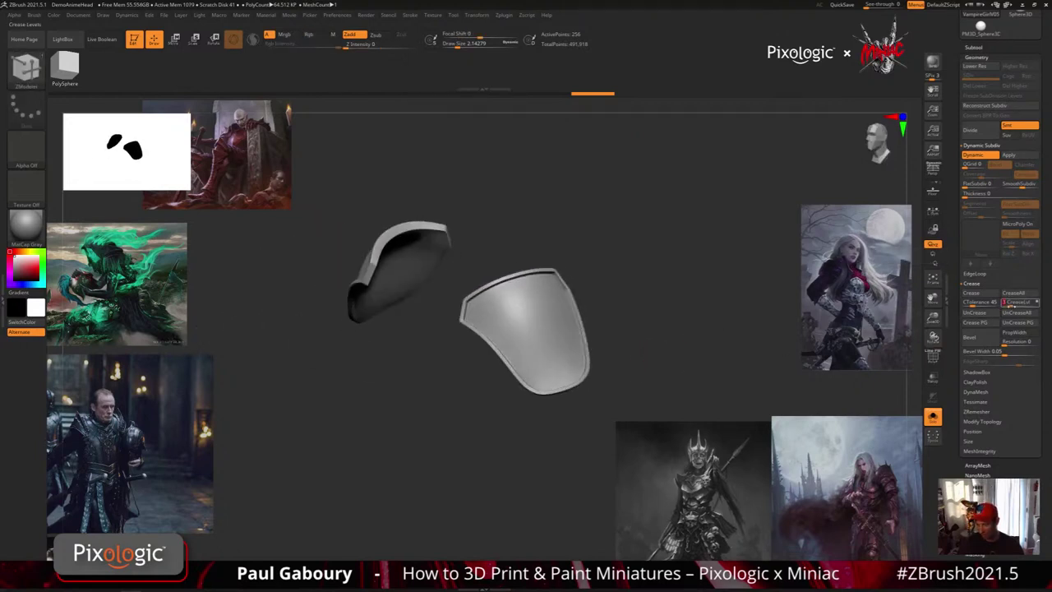
pyautogui.moveTo(687, 359); pyautogui.dragTo(532, 370)
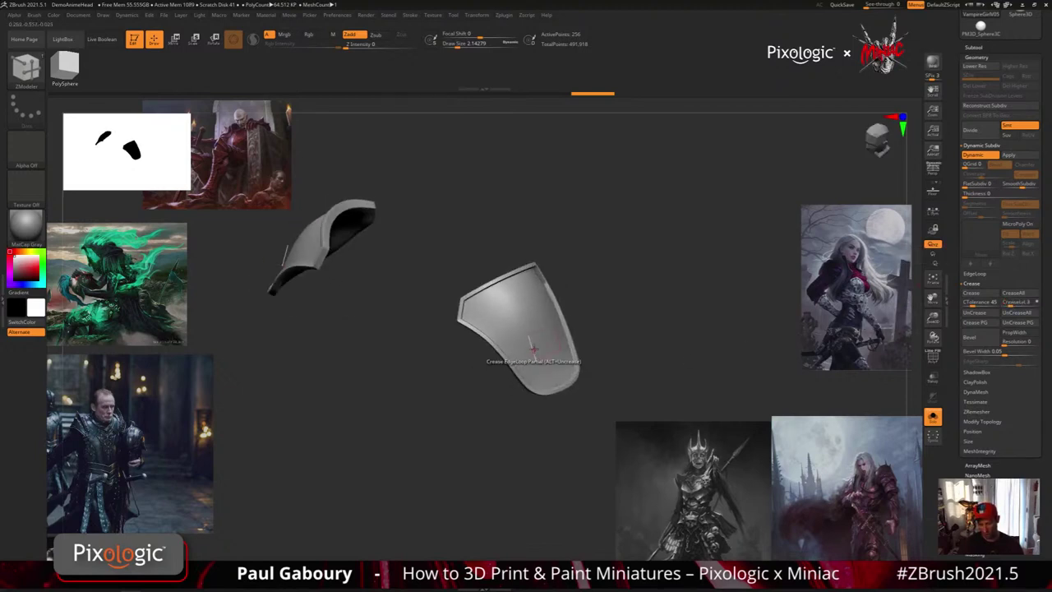
pyautogui.keyDown('ctrl'); pyautogui.moveTo(532, 370); pyautogui.dragTo(567, 369, button='right'); pyautogui.keyUp('ctrl')
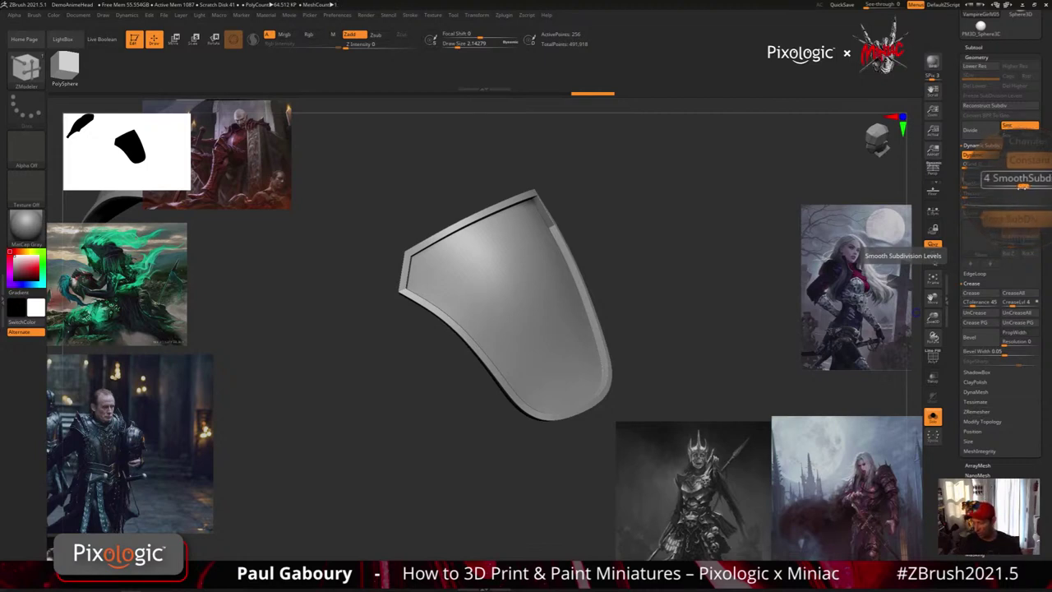
# Try SmoothSubdiv at 5, return it to 4, and set the crease level back to 3 for the arm armor.
pyautogui.click(1026, 187)
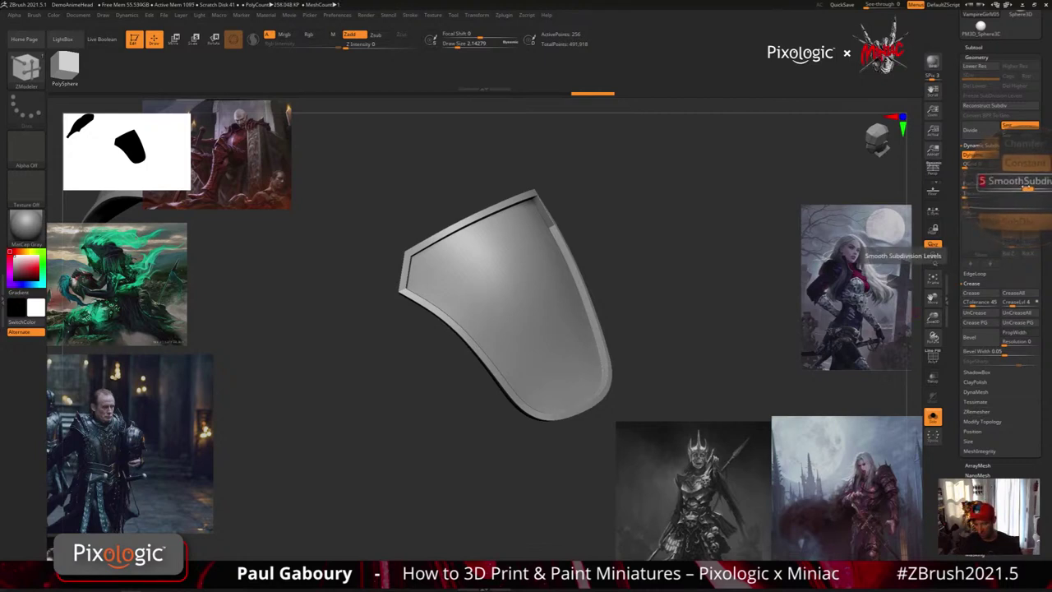
pyautogui.moveTo(1027, 188); pyautogui.dragTo(1022, 191)
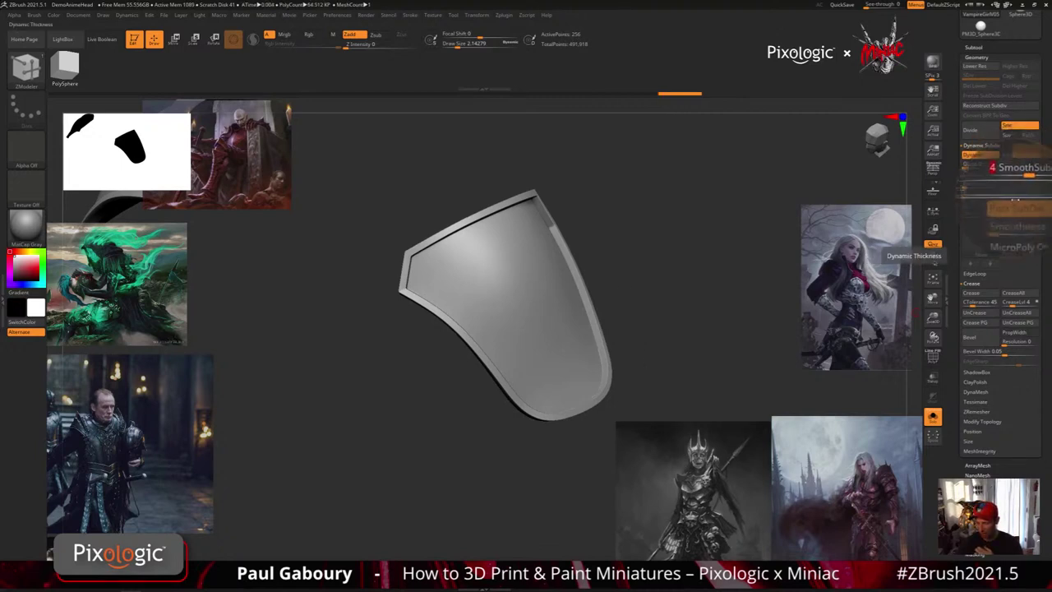
pyautogui.moveTo(1012, 309); pyautogui.dragTo(1009, 306)
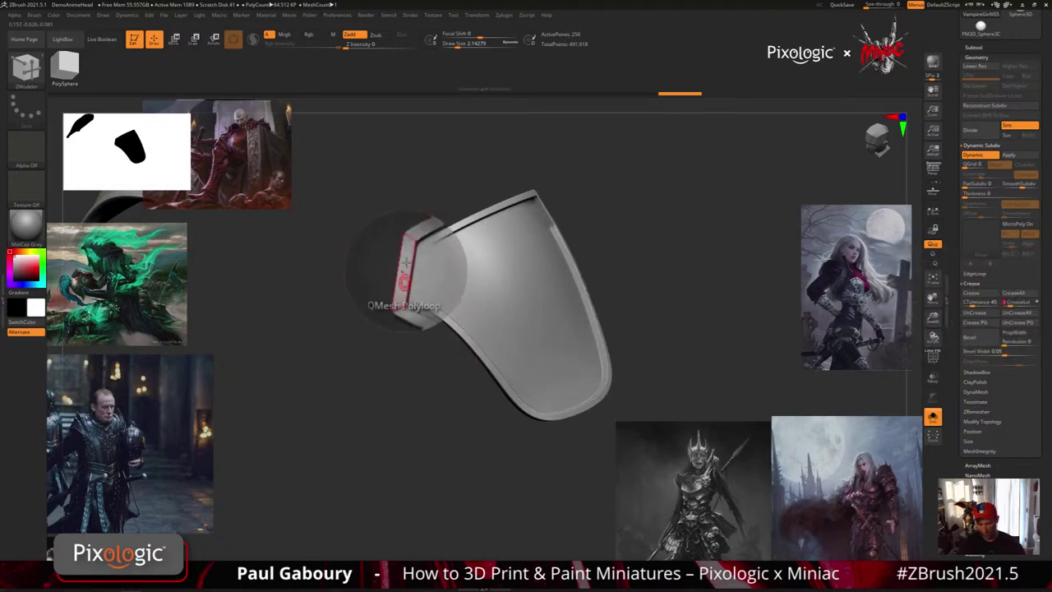
pyautogui.press('shift')
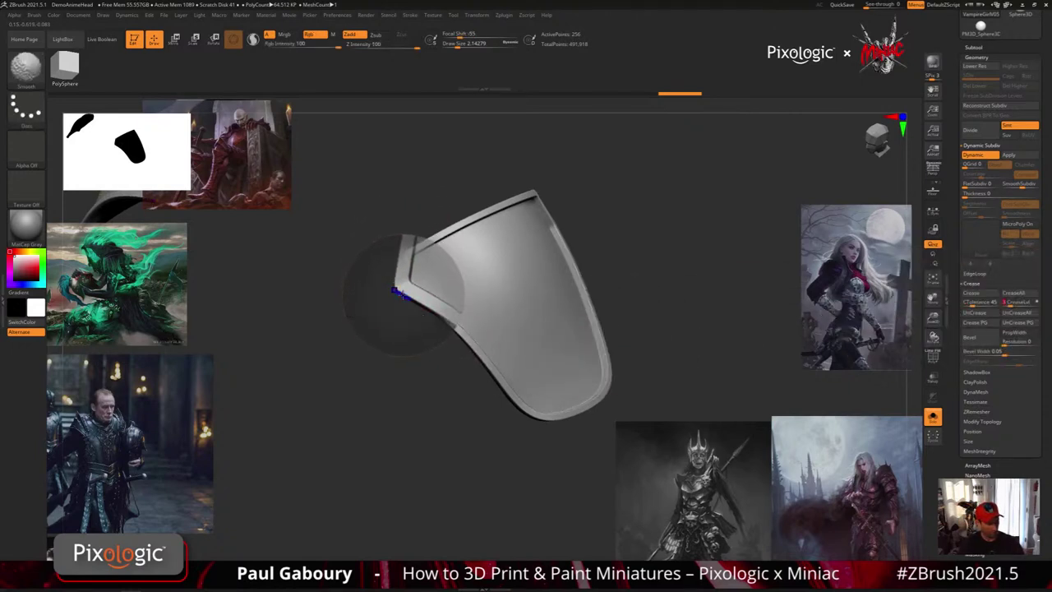
pyautogui.keyDown('ctrl'); pyautogui.moveTo(700, 401); pyautogui.dragTo(697, 383, button='right'); pyautogui.keyUp('ctrl')
pyautogui.moveTo(697, 383)
pyautogui.mouseDown(button='right')
pyautogui.moveTo(592, 423)
pyautogui.moveTo(612, 420)
pyautogui.mouseUp(button='right')
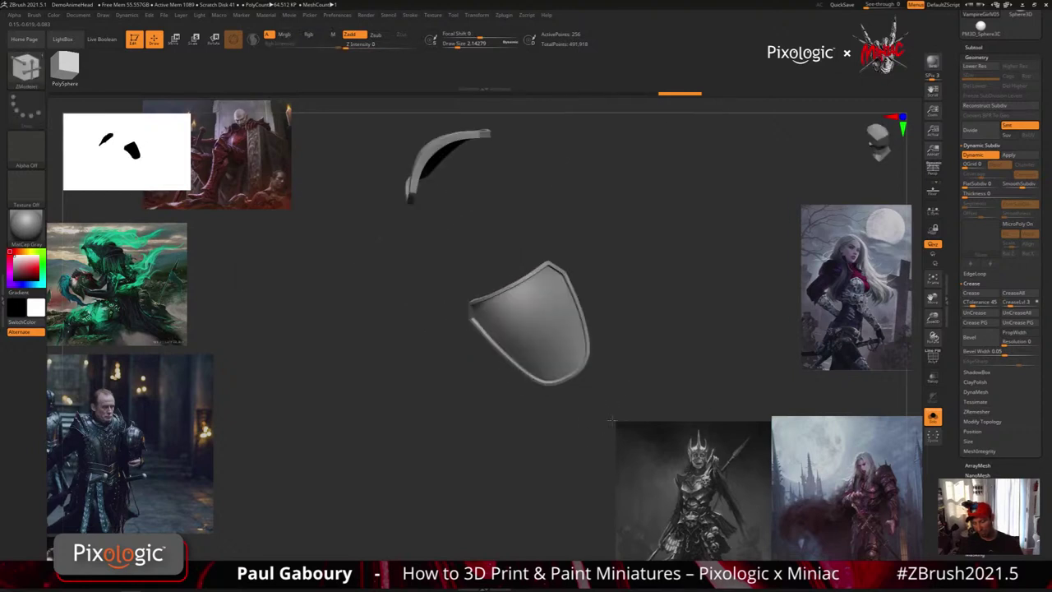
pyautogui.moveTo(611, 420); pyautogui.dragTo(674, 436)
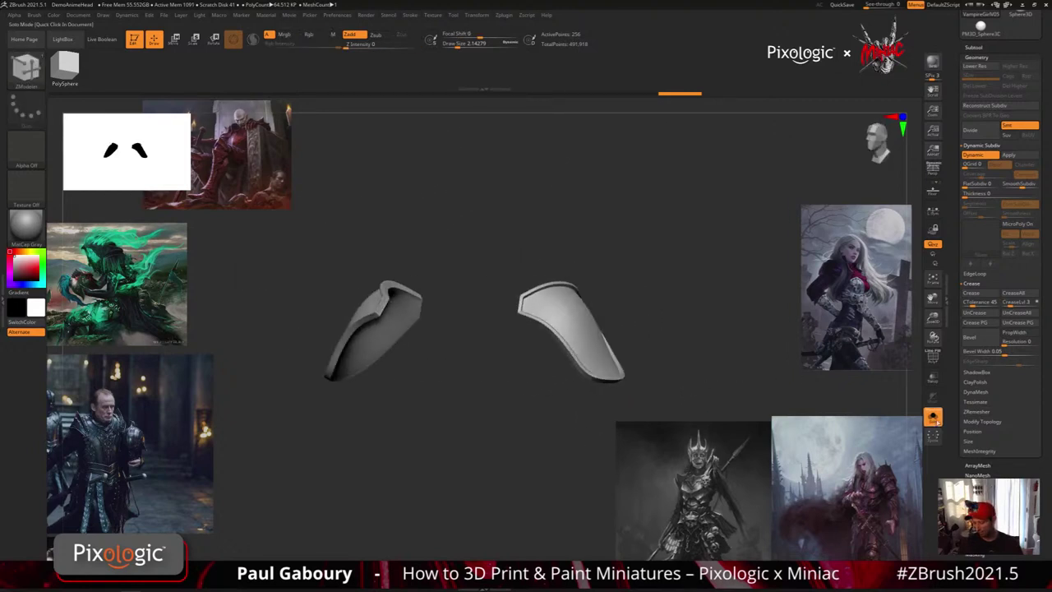
# Bring back the full figure and set the arm armor's crease level to 3 while checking its trim in context.
pyautogui.click(933, 416)
pyautogui.moveTo(688, 357)
pyautogui.mouseDown()
pyautogui.moveTo(641, 371)
pyautogui.moveTo(707, 351)
pyautogui.moveTo(686, 366)
pyautogui.moveTo(695, 368)
pyautogui.moveTo(699, 351)
pyautogui.mouseUp()
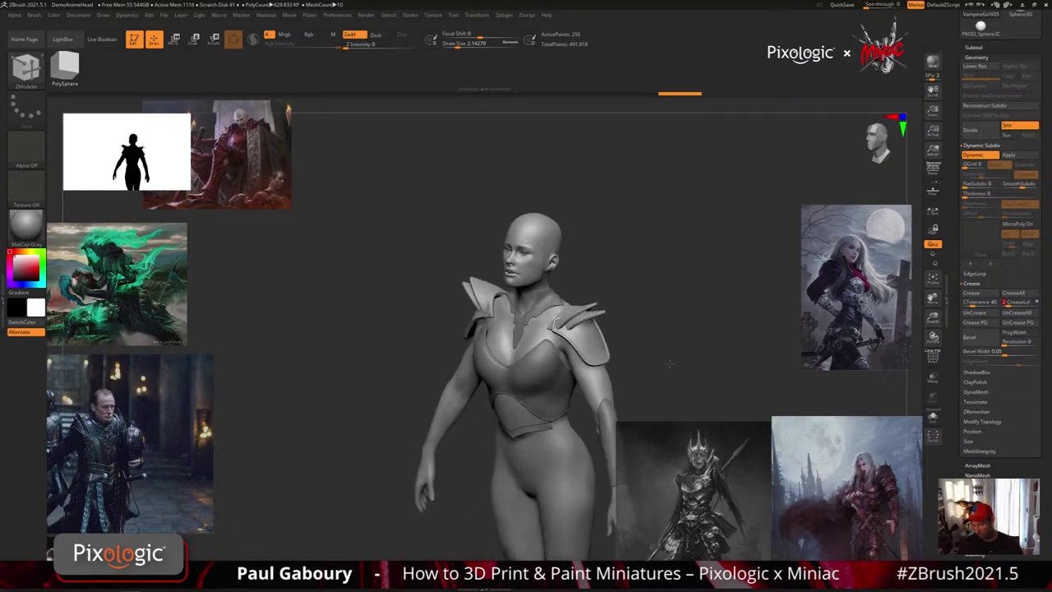
pyautogui.keyDown('ctrl'); pyautogui.moveTo(665, 355); pyautogui.dragTo(770, 416, button='right'); pyautogui.keyUp('ctrl')
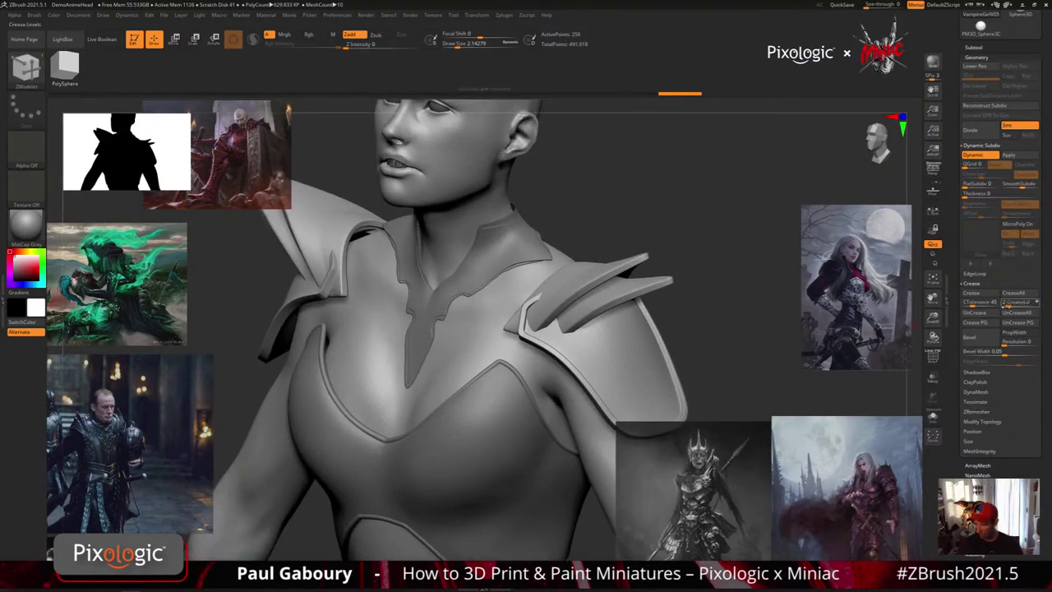
pyautogui.click(1035, 302)
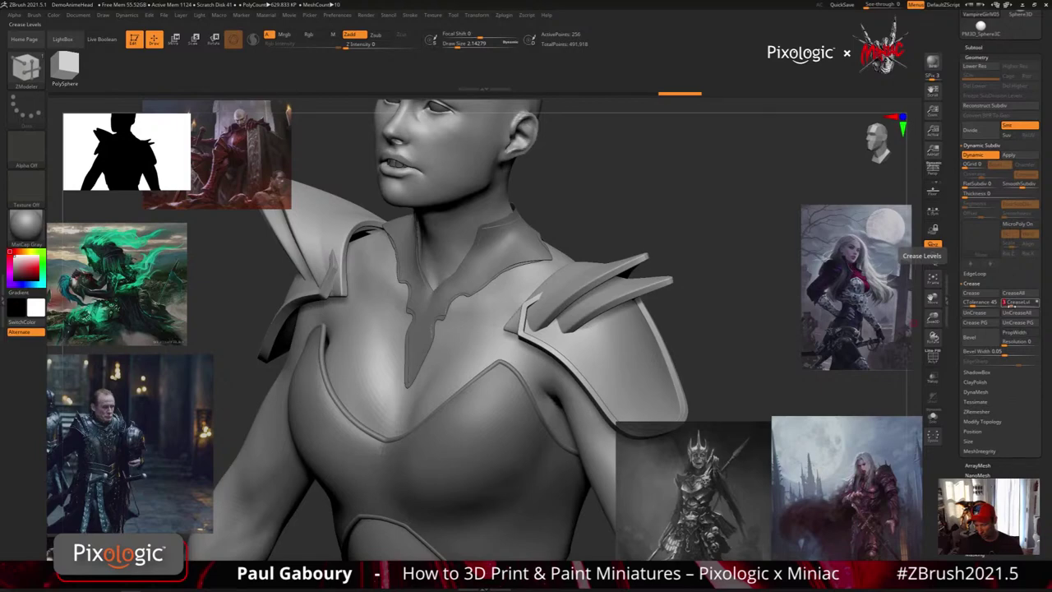
pyautogui.click(933, 244)
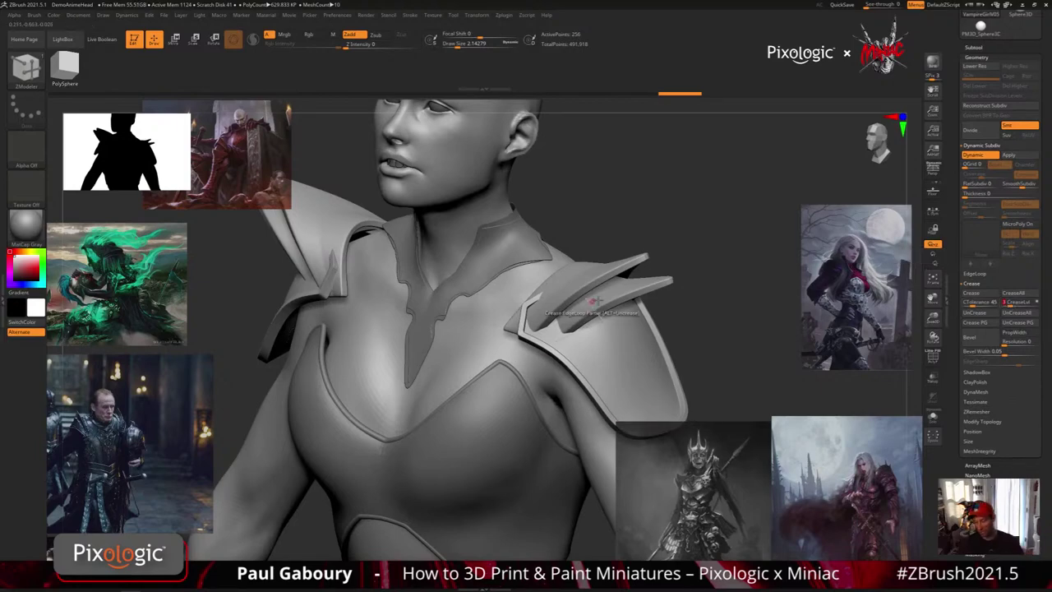
# Uncrease the complete edge loop along the arm armor's raised trim using ZModeler's Crease edge action with the EdgeLoop Complete target.
pyautogui.press('ctrl')
pyautogui.moveTo(534, 340)
pyautogui.keyDown('ctrl'); pyautogui.mouseDown(button='right')
pyautogui.moveTo(574, 376)
pyautogui.moveTo(564, 375)
pyautogui.mouseUp(button='right'); pyautogui.keyUp('ctrl')
pyautogui.press('space')
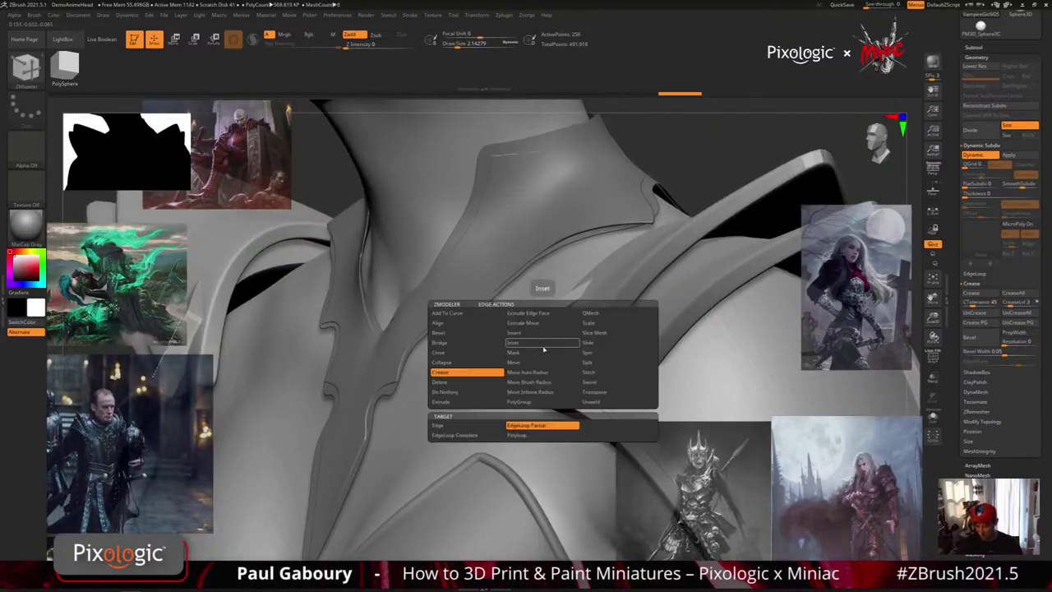
pyautogui.click(454, 435)
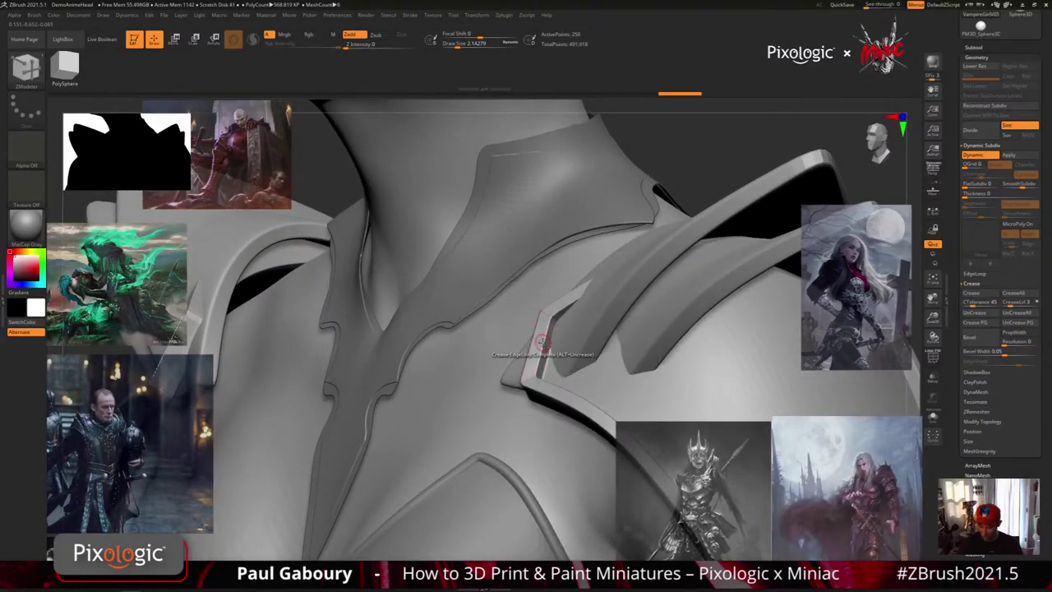
pyautogui.moveTo(541, 341); pyautogui.dragTo(559, 344, button='right')
pyautogui.click(558, 343)
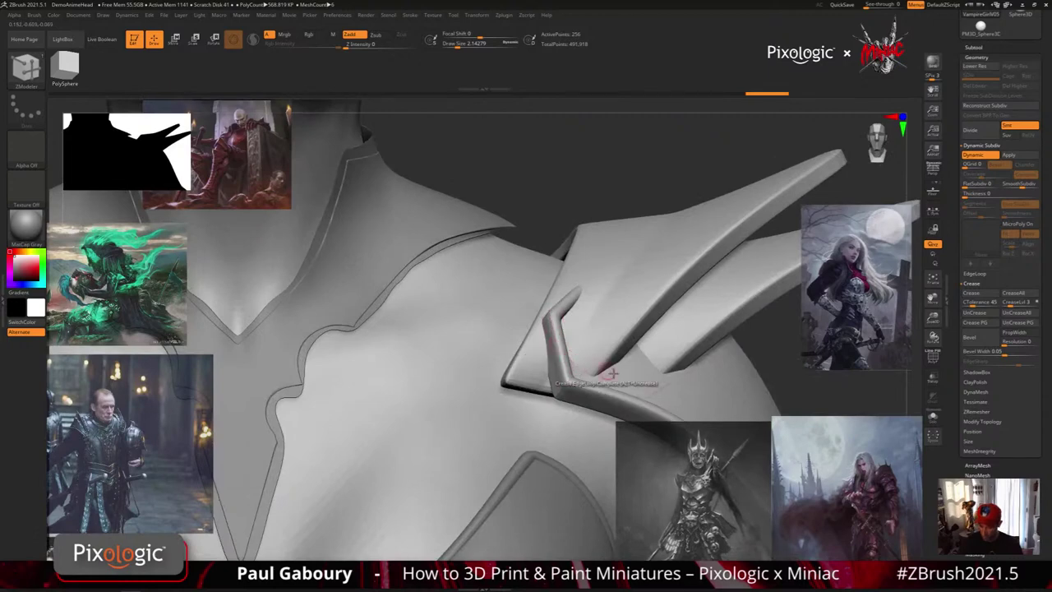
pyautogui.keyDown('ctrl'); pyautogui.moveTo(610, 370); pyautogui.dragTo(706, 427, button='right'); pyautogui.keyUp('ctrl')
pyautogui.moveTo(854, 447)
pyautogui.keyDown('alt'); pyautogui.mouseDown(button='right')
pyautogui.moveTo(749, 361)
pyautogui.moveTo(683, 369)
pyautogui.moveTo(708, 359)
pyautogui.moveTo(681, 354)
pyautogui.moveTo(709, 354)
pyautogui.moveTo(675, 350)
pyautogui.moveTo(686, 385)
pyautogui.moveTo(680, 374)
pyautogui.mouseUp(button='right'); pyautogui.keyUp('alt')
pyautogui.press('b')
pyautogui.press('m')
pyautogui.press('t')
pyautogui.hotkey('ctrl', 'z')
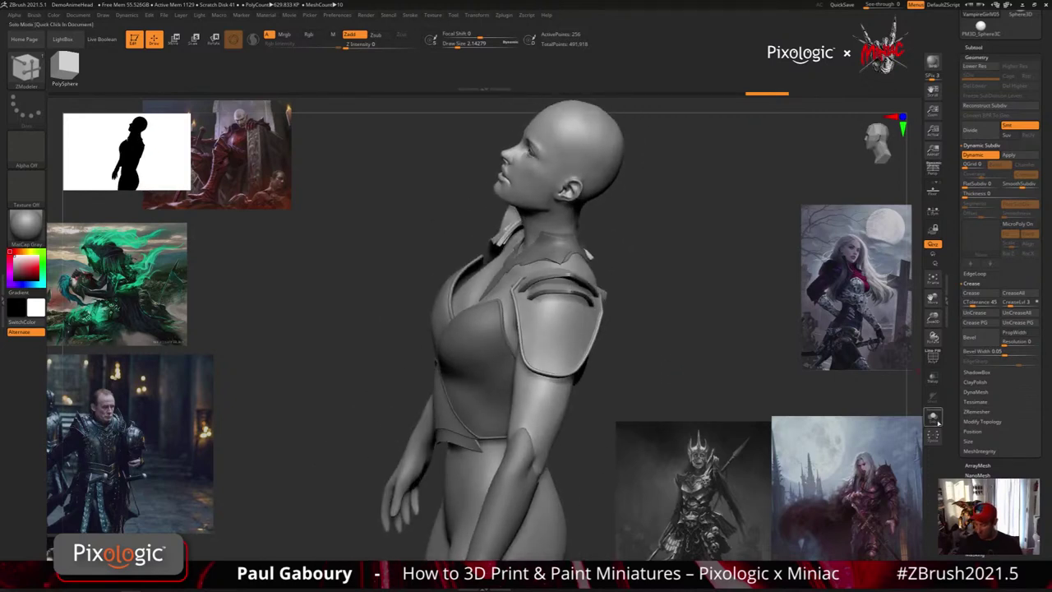
# Isolate the arm armor and display its polygroup wireframe, framing the outer plate and its trim up close.
pyautogui.click(937, 422)
pyautogui.hotkey('shift', 'f')
pyautogui.keyDown('ctrl'); pyautogui.moveTo(616, 352); pyautogui.dragTo(568, 361, button='right'); pyautogui.keyUp('ctrl')
pyautogui.keyDown('ctrl'); pyautogui.moveTo(569, 361); pyautogui.dragTo(575, 377, button='right'); pyautogui.keyUp('ctrl')
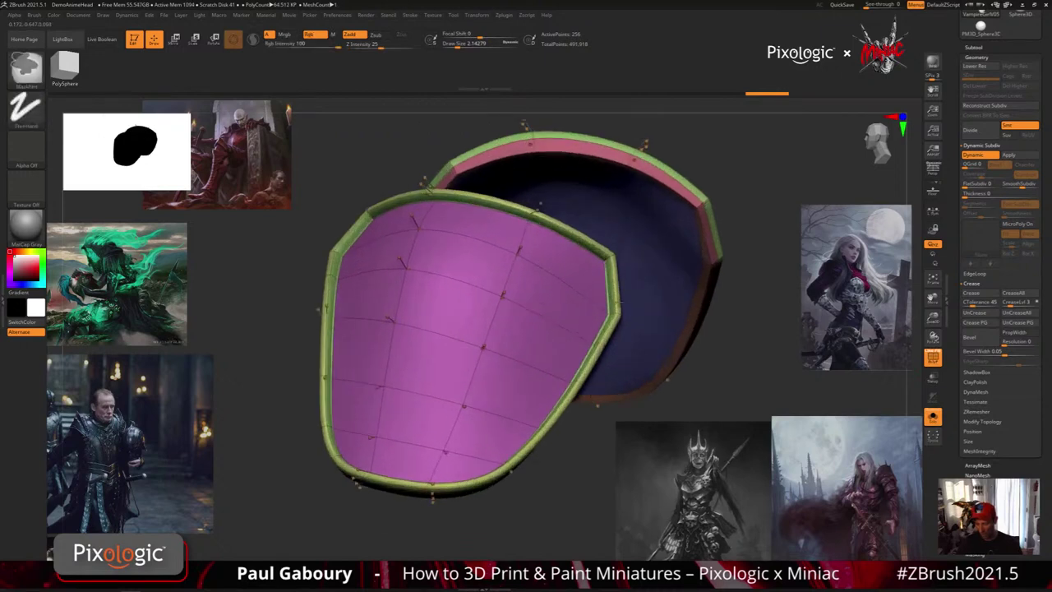
pyautogui.keyDown('ctrl'); pyautogui.moveTo(621, 303); pyautogui.dragTo(622, 319, button='right'); pyautogui.keyUp('ctrl')
# Widen the arm armor's raised trim inward with the ZModeler brush by applying QMesh to the trim's inner polyloop.
pyautogui.press('b')
pyautogui.press('z')
pyautogui.press('m')
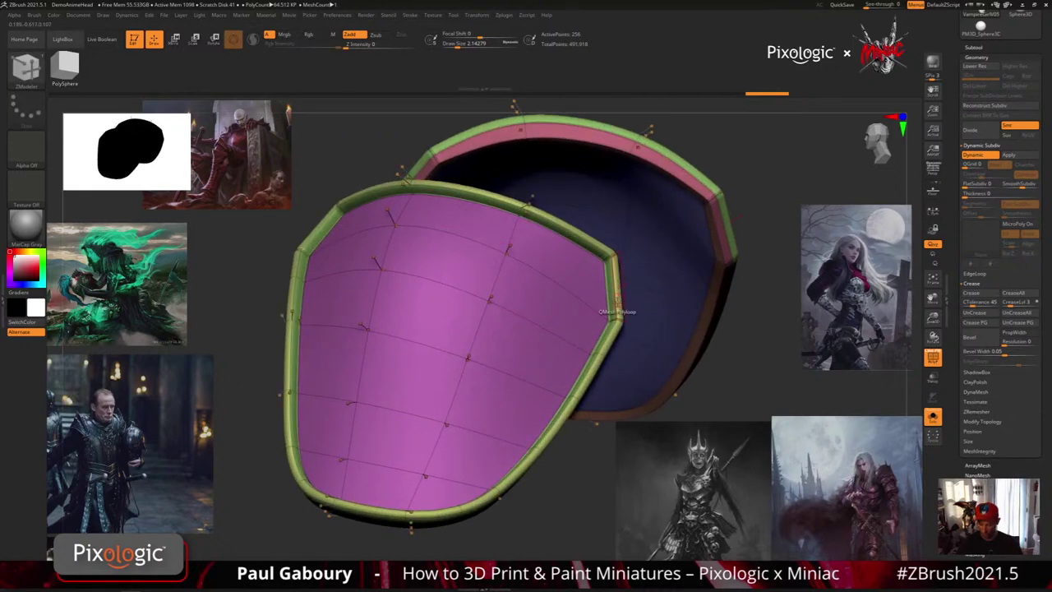
pyautogui.moveTo(525, 423); pyautogui.dragTo(586, 312, button='right')
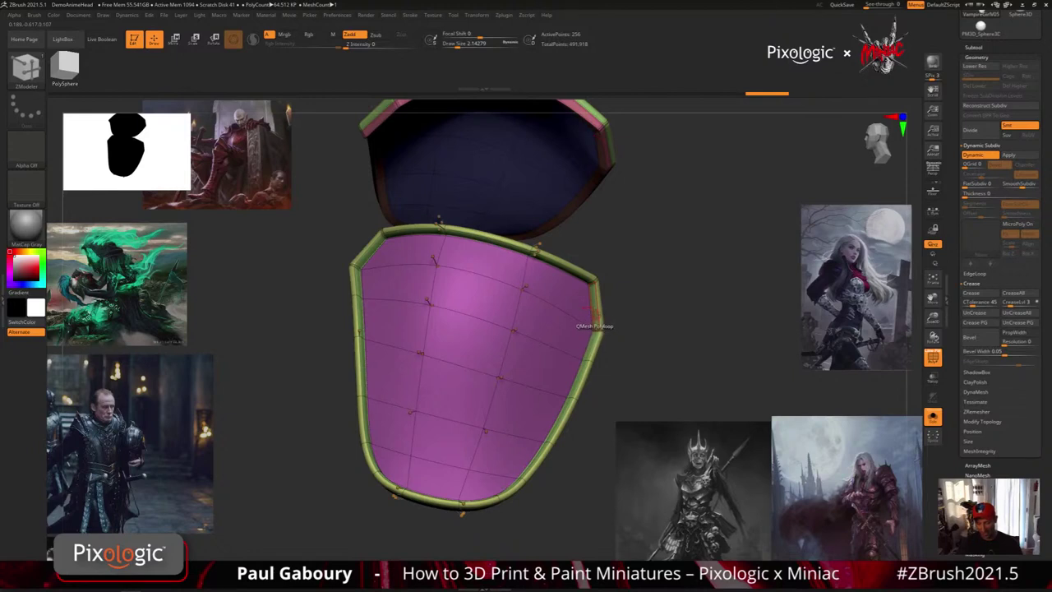
pyautogui.moveTo(595, 329)
pyautogui.mouseDown()
pyautogui.moveTo(607, 317)
pyautogui.moveTo(597, 326)
pyautogui.mouseUp()
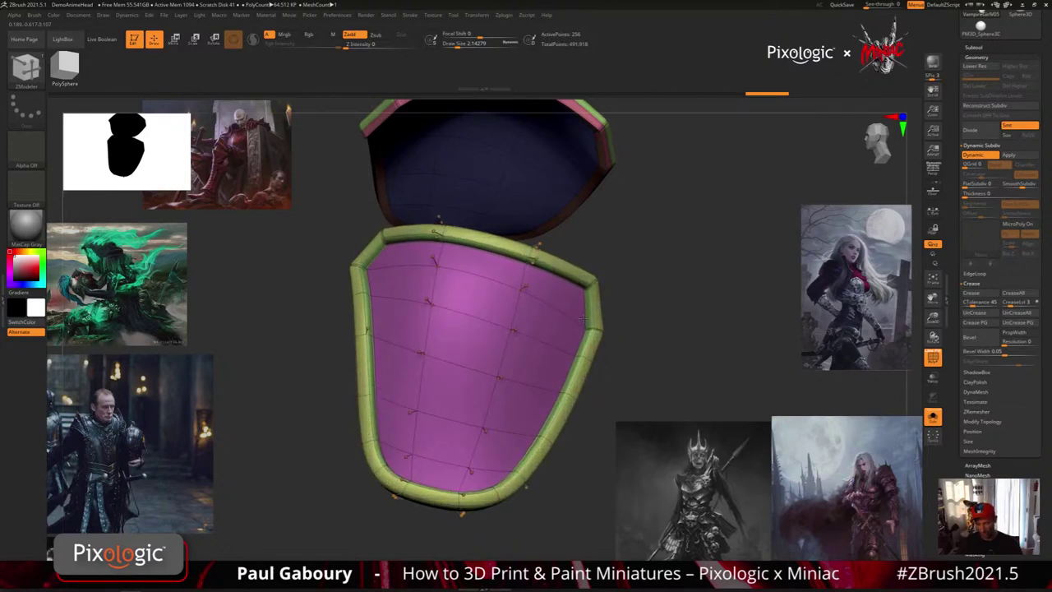
# Hide the wireframe, inspect the widened trim, and show the full figure again.
pyautogui.keyDown('ctrl'); pyautogui.moveTo(622, 409); pyautogui.dragTo(734, 386, button='right'); pyautogui.keyUp('ctrl')
pyautogui.hotkey('shift', 'f')
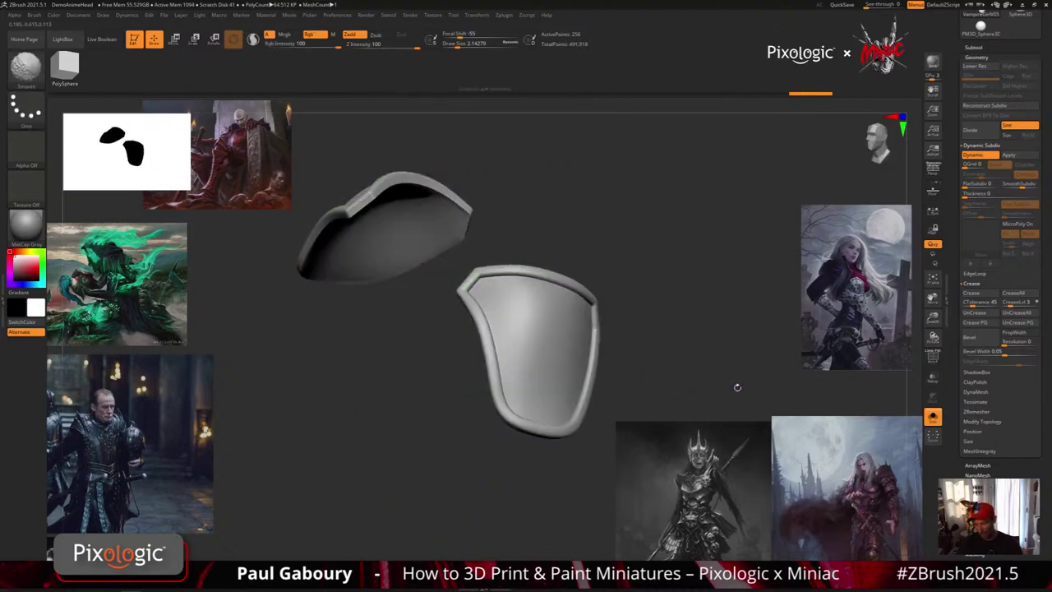
pyautogui.click(932, 418)
pyautogui.moveTo(657, 392)
pyautogui.keyDown('ctrl'); pyautogui.mouseDown(button='right')
pyautogui.moveTo(660, 342)
pyautogui.moveTo(693, 350)
pyautogui.moveTo(669, 326)
pyautogui.moveTo(672, 387)
pyautogui.mouseUp(button='right'); pyautogui.keyUp('ctrl')
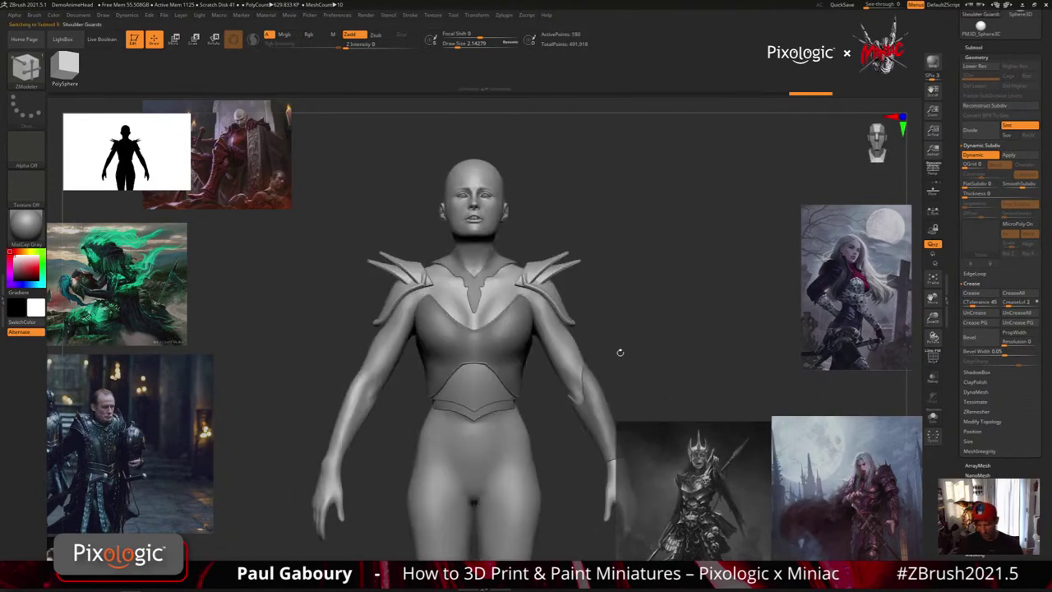
# Show the wireframe on the spiked Shoulder Guards and move them slightly upward with the transform gizmo.
pyautogui.press('w')
pyautogui.hotkey('shift', 'f')
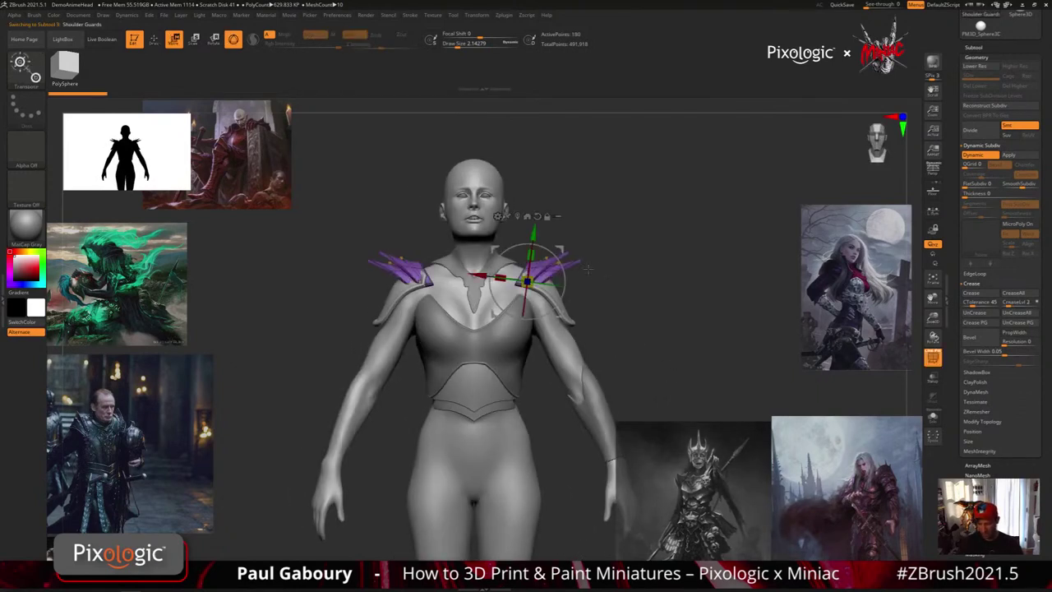
pyautogui.moveTo(533, 232); pyautogui.dragTo(532, 227)
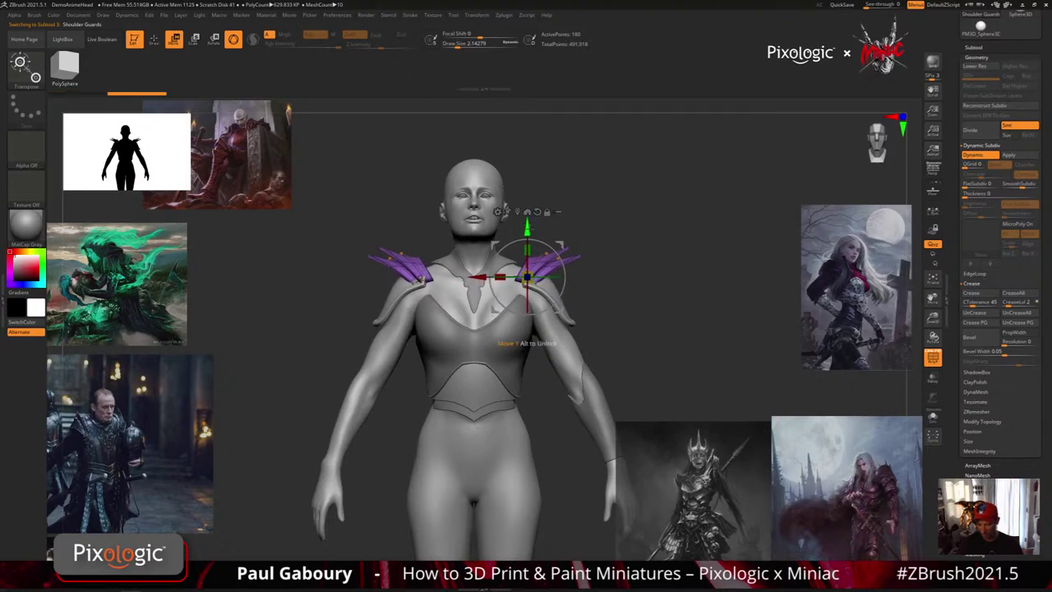
# Return to draw mode with the wireframe hidden and examine the shoulder armour from the front and side.
pyautogui.keyDown('shift'); pyautogui.moveTo(666, 301); pyautogui.dragTo(626, 321, button='right'); pyautogui.keyUp('shift')
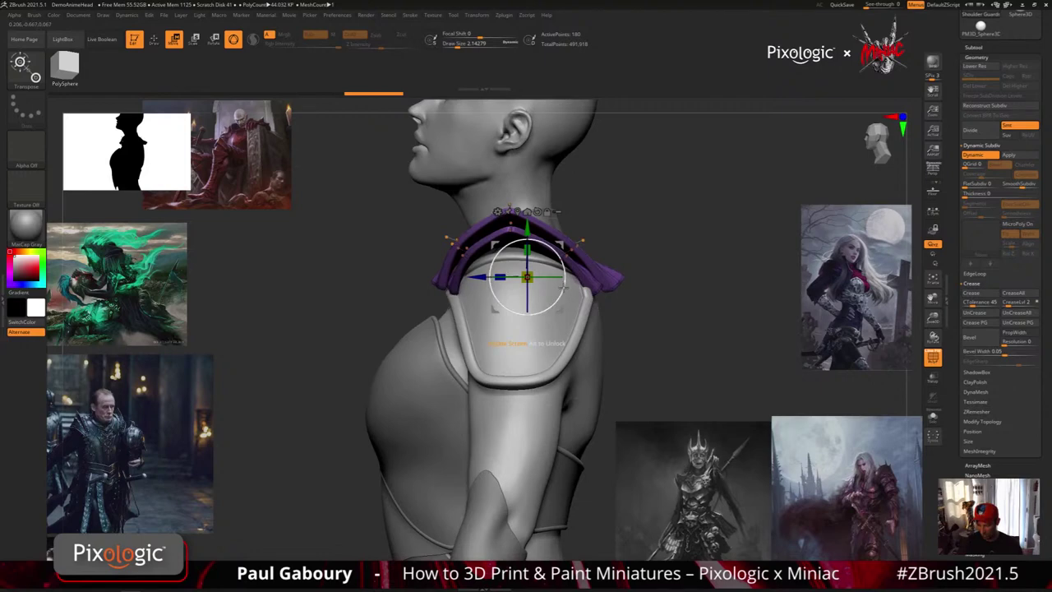
pyautogui.moveTo(628, 345); pyautogui.dragTo(681, 345)
pyautogui.press('q')
pyautogui.hotkey('shift', 'f')
pyautogui.moveTo(630, 326)
pyautogui.keyDown('ctrl'); pyautogui.mouseDown(button='right')
pyautogui.moveTo(625, 294)
pyautogui.moveTo(641, 333)
pyautogui.mouseUp(button='right'); pyautogui.keyUp('ctrl')
pyautogui.moveTo(601, 308); pyautogui.dragTo(553, 297)
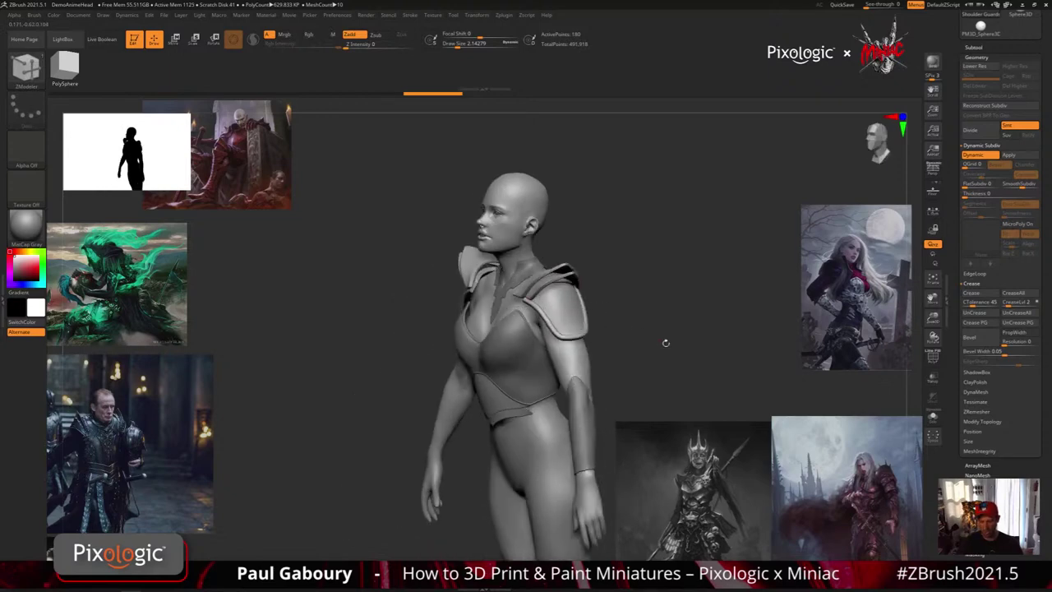
pyautogui.moveTo(666, 343); pyautogui.dragTo(698, 353)
pyautogui.moveTo(616, 346); pyautogui.dragTo(575, 352)
pyautogui.keyDown('ctrl'); pyautogui.moveTo(601, 362); pyautogui.dragTo(619, 346, button='right'); pyautogui.keyUp('ctrl')
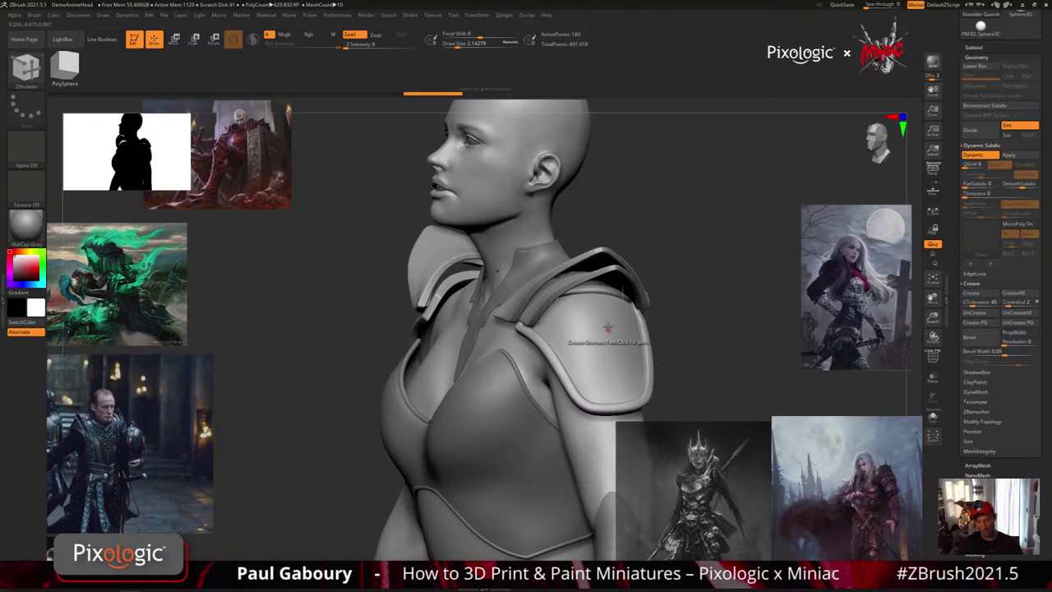
pyautogui.keyDown('ctrl'); pyautogui.moveTo(612, 422); pyautogui.dragTo(659, 396, button='right'); pyautogui.keyUp('ctrl')
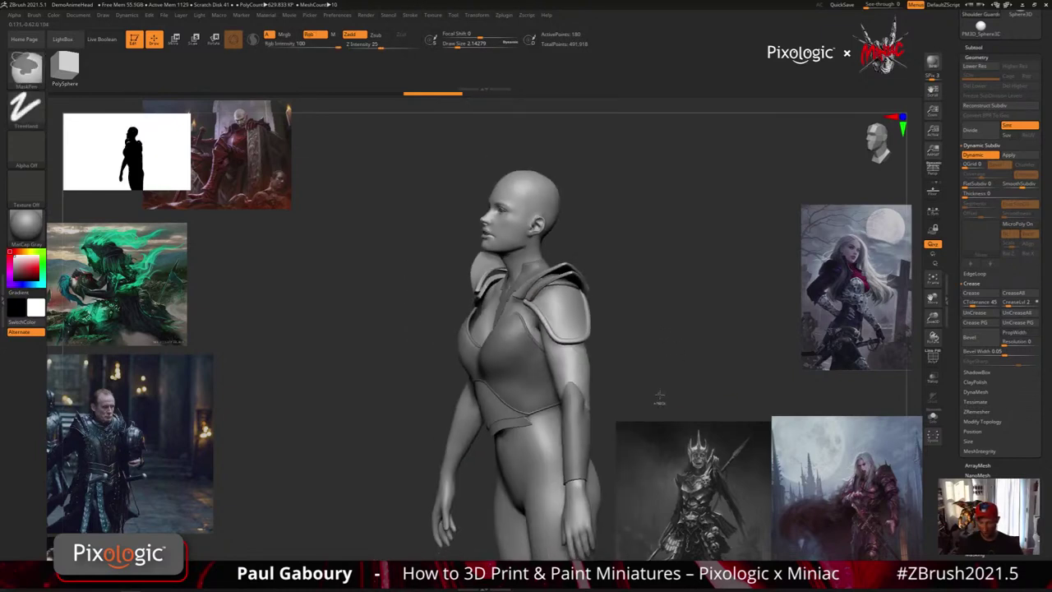
pyautogui.moveTo(659, 398); pyautogui.dragTo(653, 338)
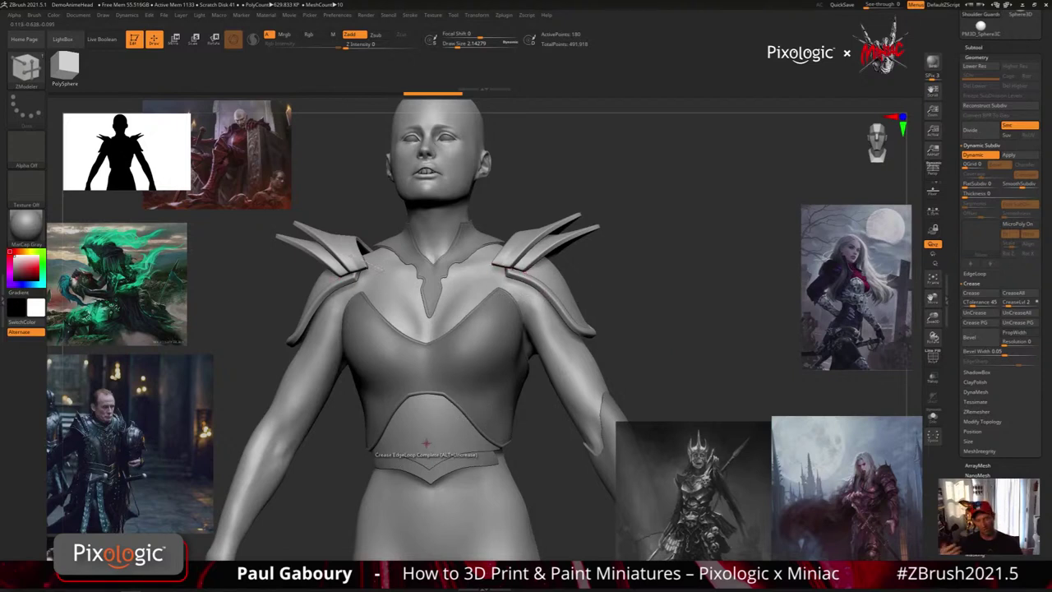
pyautogui.hotkey('ctrl', 'z')
pyautogui.hotkey('ctrl', 'shift', 'z')
pyautogui.hotkey('ctrl', 'shift', 'z')
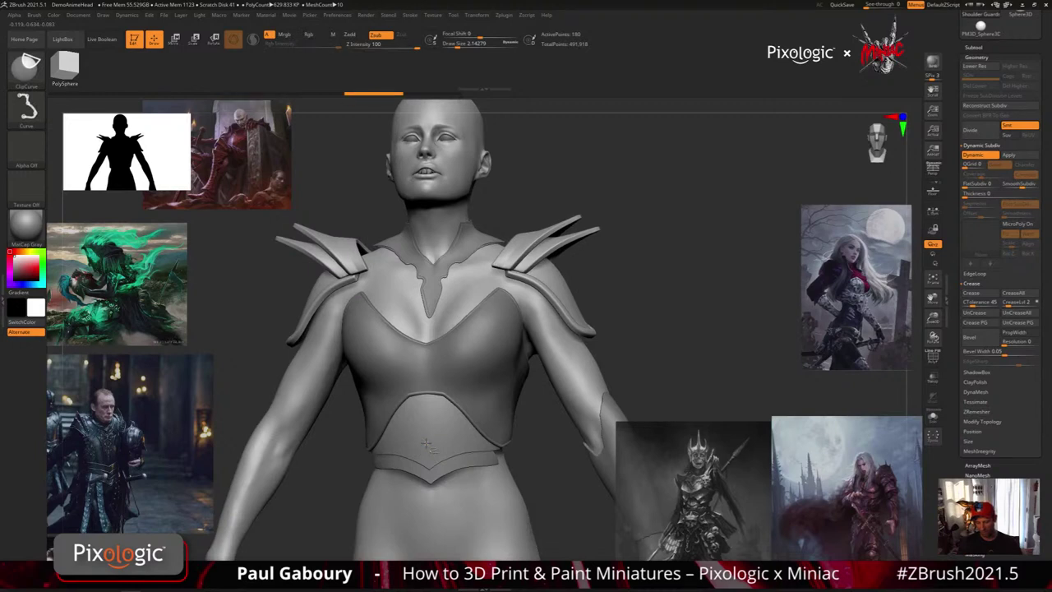
# Select the lower shoulder plate, show its wireframe and undo its recent edits back to the simpler mesh.
pyautogui.keyDown('alt'); pyautogui.click(582, 299); pyautogui.keyUp('alt')
pyautogui.press('ctrl')
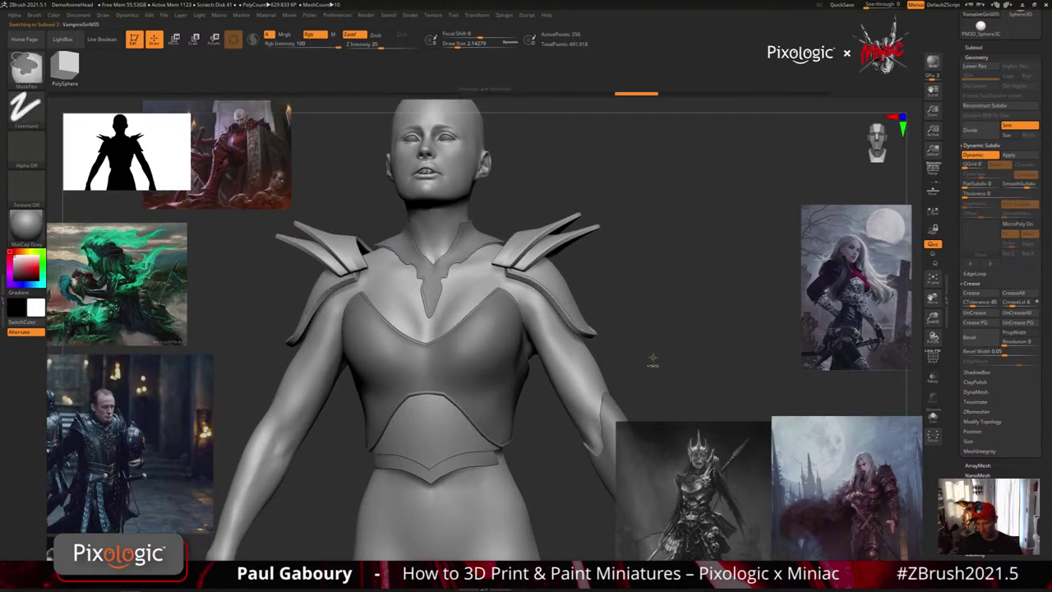
pyautogui.hotkey('ctrl', 'z')
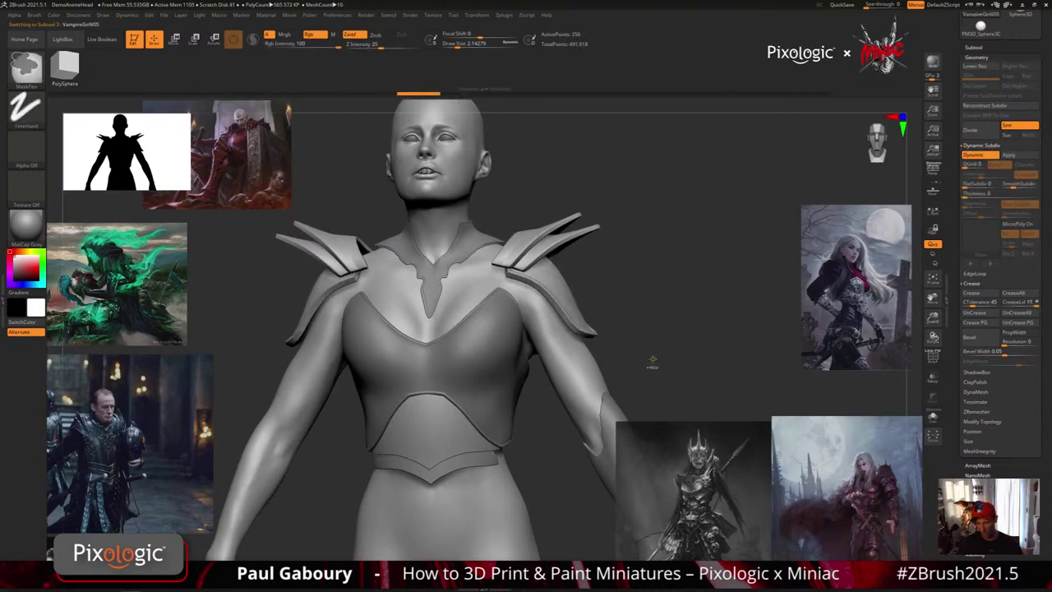
pyautogui.hotkey('shift', 'f')
pyautogui.moveTo(648, 350)
pyautogui.keyDown('alt'); pyautogui.mouseDown()
pyautogui.moveTo(652, 359)
pyautogui.moveTo(668, 342)
pyautogui.mouseUp(); pyautogui.keyUp('alt')
pyautogui.hotkey('ctrl', 'z')
pyautogui.hotkey('ctrl', 'z')
pyautogui.hotkey('ctrl', 'z')
pyautogui.hotkey('ctrl', 'z')
pyautogui.hotkey('ctrl', 'z')
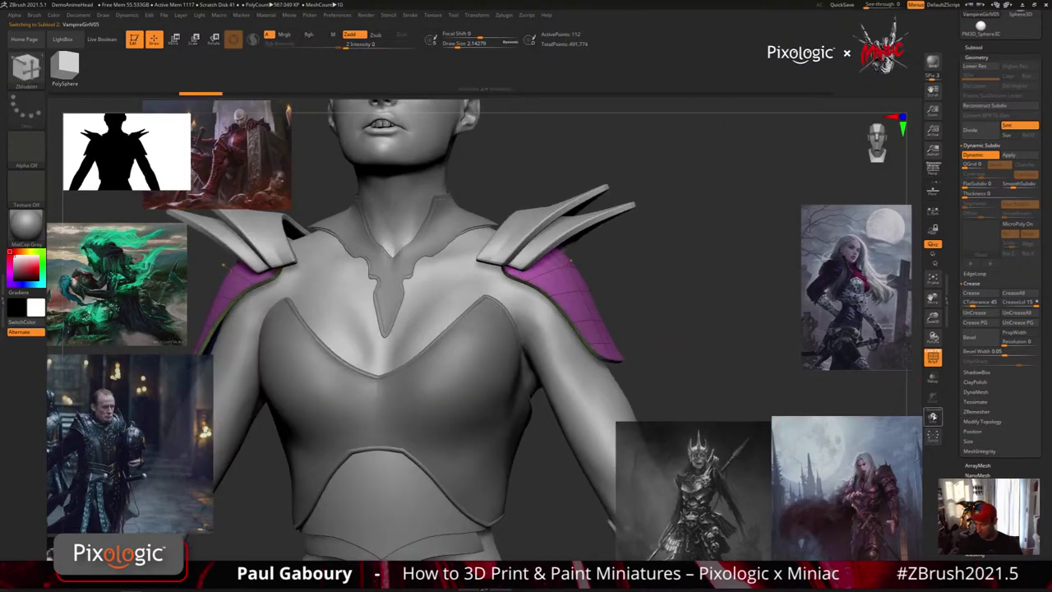
# Isolate the shoulder plate, turn off its dynamic subdivision and set the ZModeler edge action to Crease with the Edge target.
pyautogui.click(932, 416)
pyautogui.keyDown('ctrl'); pyautogui.moveTo(575, 345); pyautogui.dragTo(535, 328, button='right'); pyautogui.keyUp('ctrl')
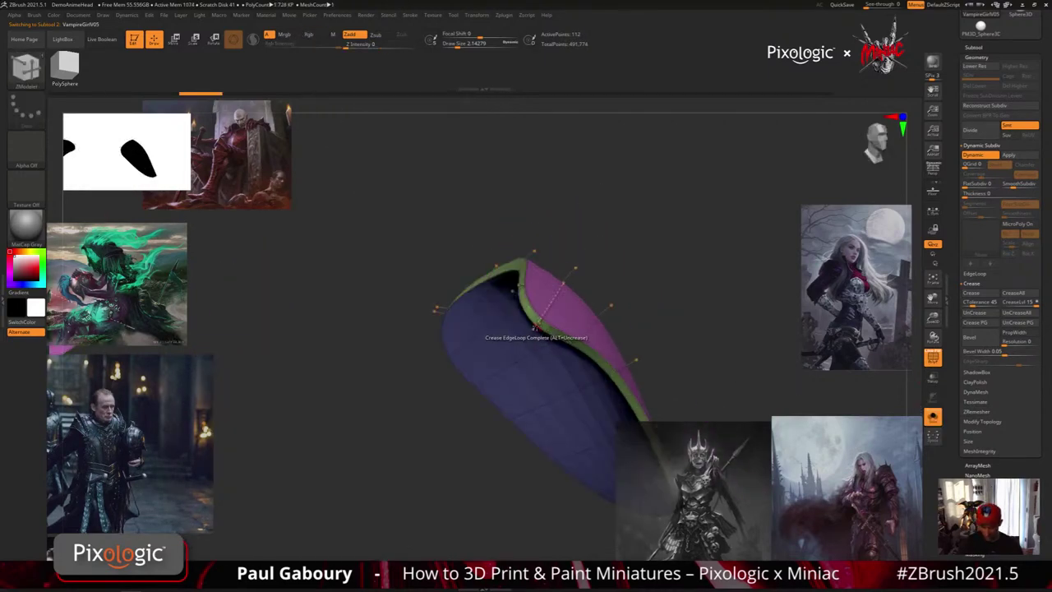
pyautogui.hotkey('shift', 'd')
pyautogui.press('space')
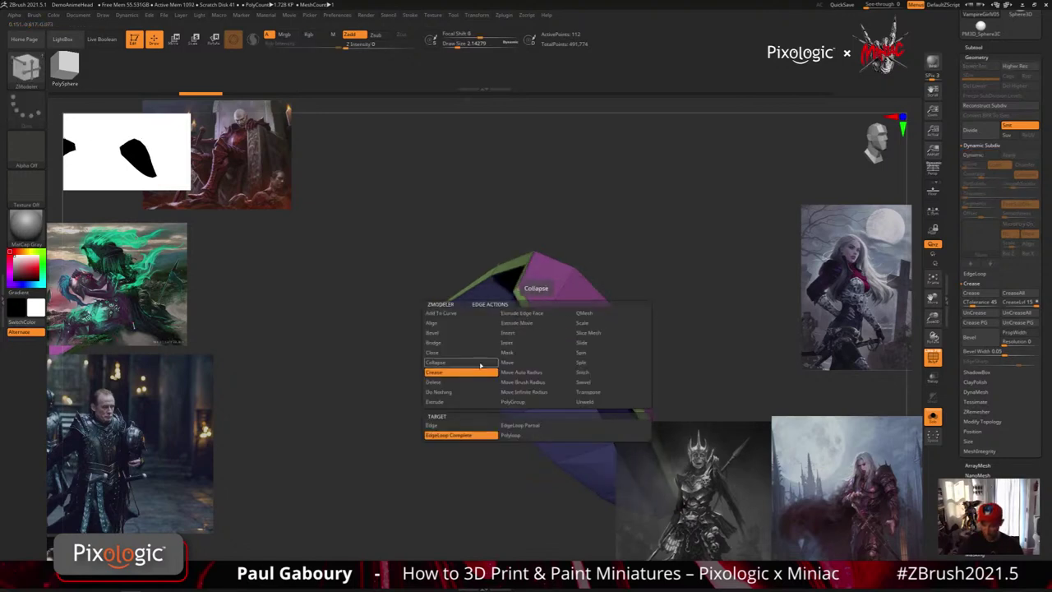
pyautogui.click(460, 392)
pyautogui.click(460, 429)
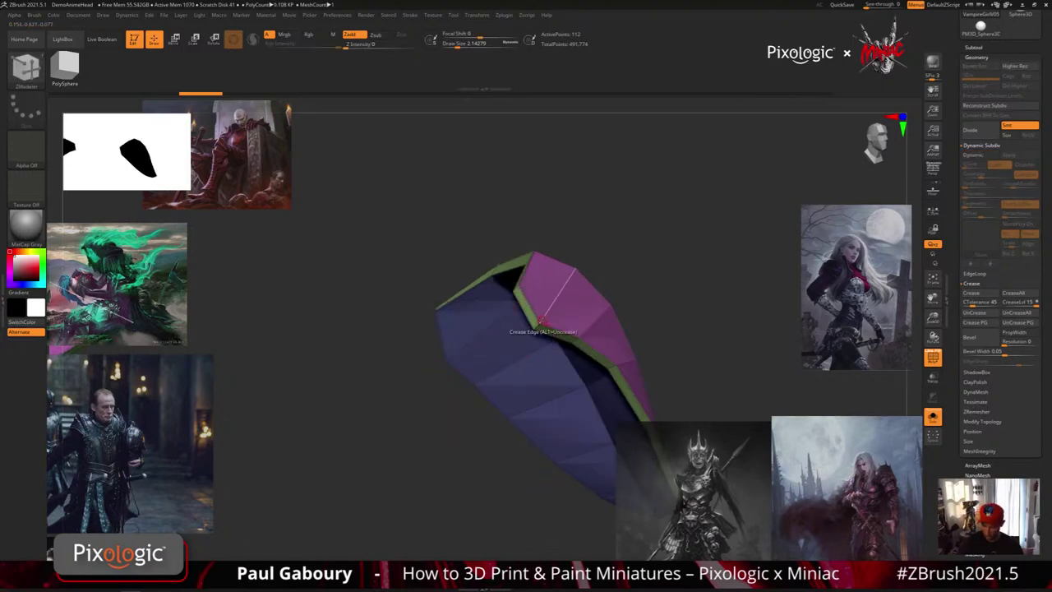
# Crease individual corner edges along the rim of the shoulder plate.
pyautogui.click(516, 285)
pyautogui.moveTo(513, 247); pyautogui.dragTo(573, 285)
pyautogui.click(351, 280)
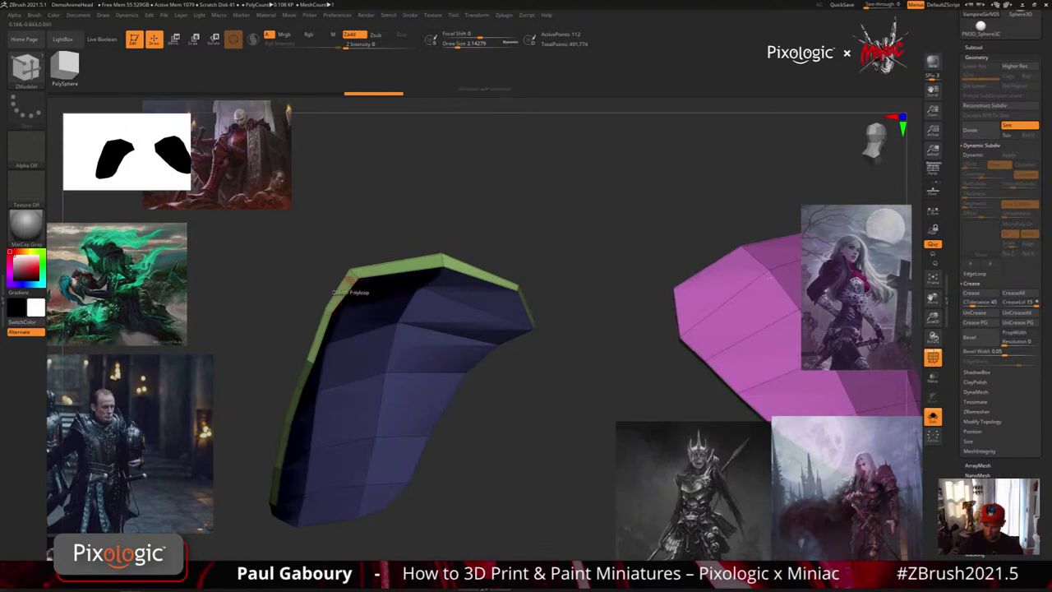
pyautogui.moveTo(296, 330); pyautogui.dragTo(403, 329)
pyautogui.click(334, 297)
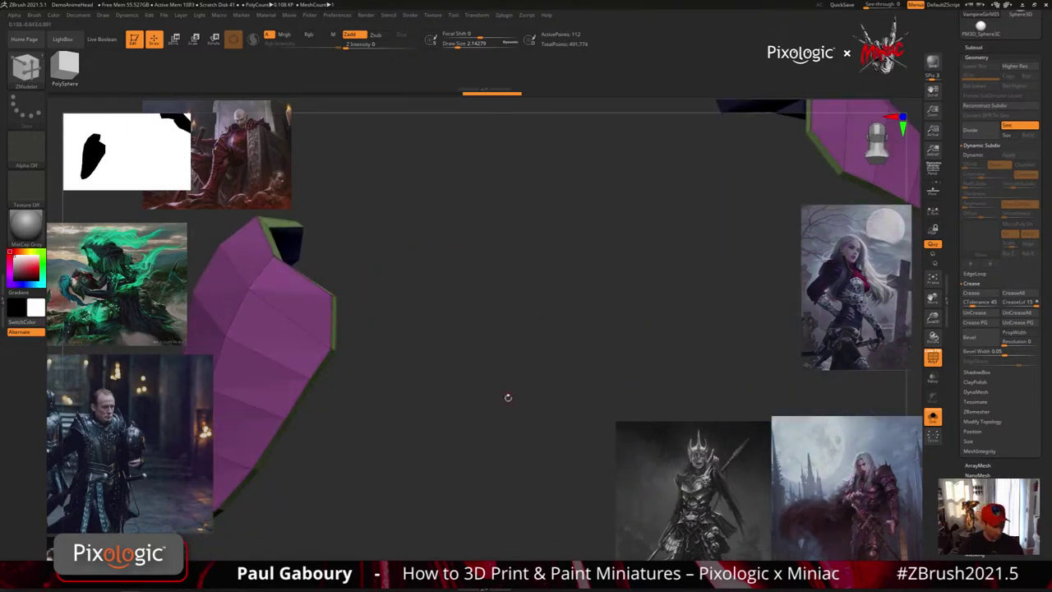
# Turn dynamic subdivision back on with crease level 3, then hide the wireframe and show the whole figure again.
pyautogui.press('d')
pyautogui.keyDown('alt'); pyautogui.moveTo(523, 397); pyautogui.dragTo(744, 361); pyautogui.keyUp('alt')
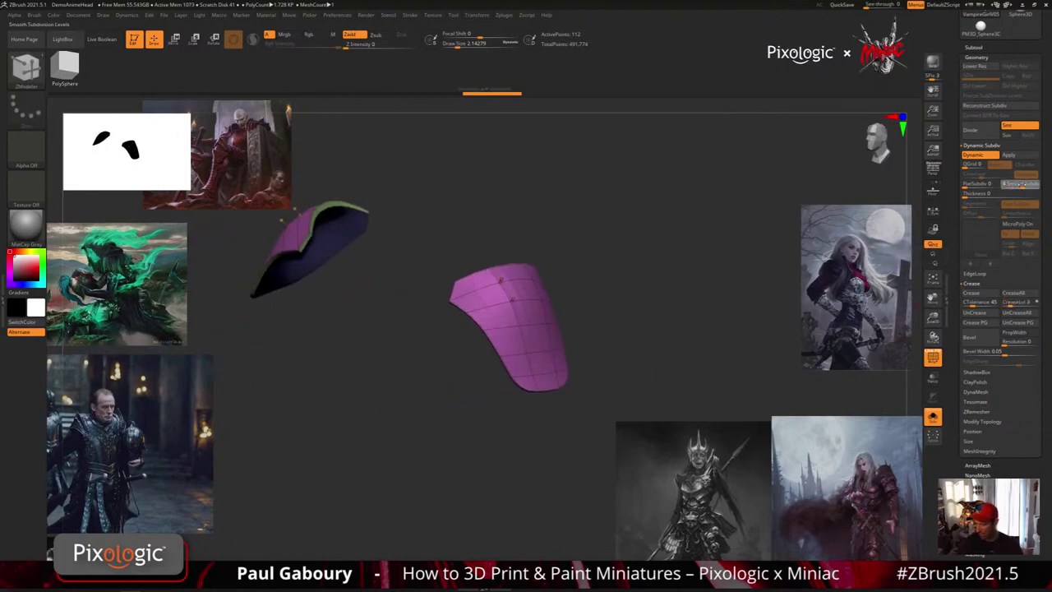
pyautogui.hotkey('shift', 'f')
pyautogui.keyDown('ctrl'); pyautogui.moveTo(646, 378); pyautogui.dragTo(620, 349, button='right'); pyautogui.keyUp('ctrl')
pyautogui.keyDown('shift'); pyautogui.moveTo(620, 361); pyautogui.dragTo(604, 369); pyautogui.keyUp('shift')
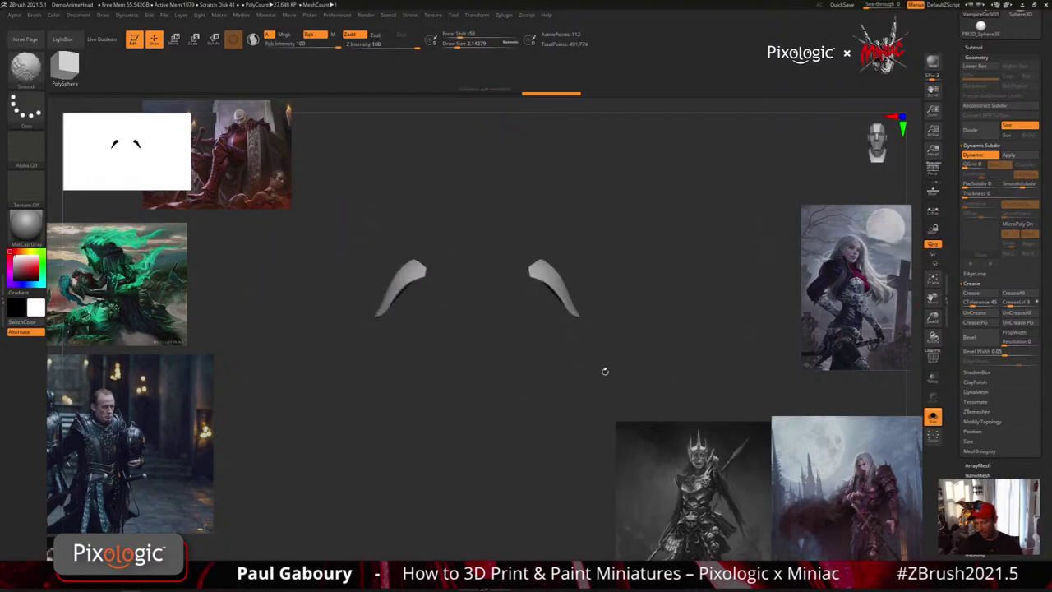
pyautogui.click(932, 416)
pyautogui.moveTo(683, 362)
pyautogui.keyDown('ctrl'); pyautogui.mouseDown(button='right')
pyautogui.moveTo(676, 344)
pyautogui.moveTo(640, 351)
pyautogui.mouseUp(button='right'); pyautogui.keyUp('ctrl')
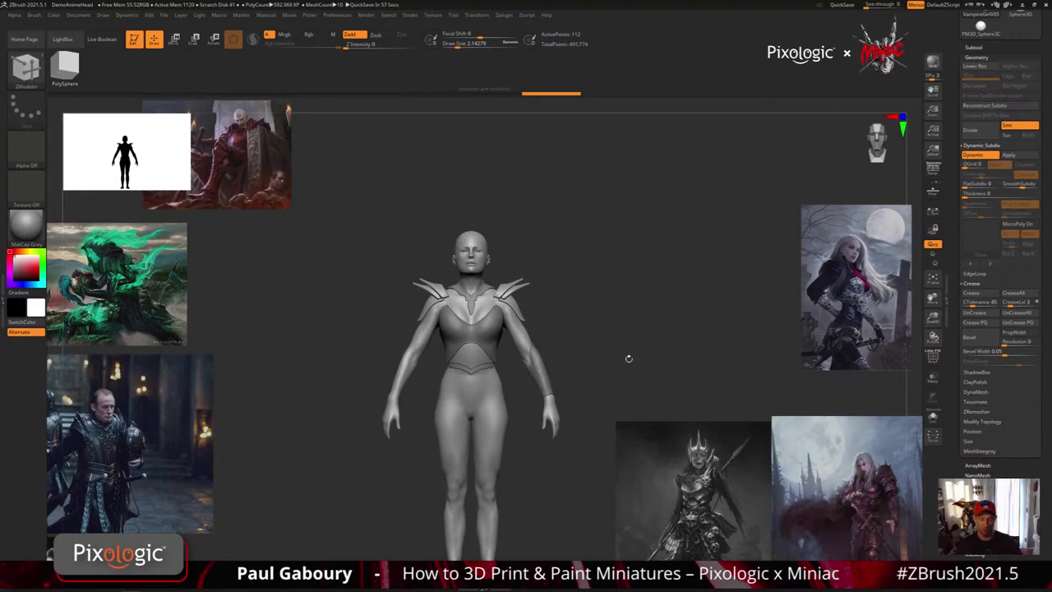
# Reshape the lower shoulder plate from the side with the Move brush at a draw size of about 45.6.
pyautogui.moveTo(541, 462)
pyautogui.mouseDown()
pyautogui.moveTo(542, 475)
pyautogui.moveTo(562, 466)
pyautogui.moveTo(586, 431)
pyautogui.moveTo(558, 429)
pyautogui.mouseUp()
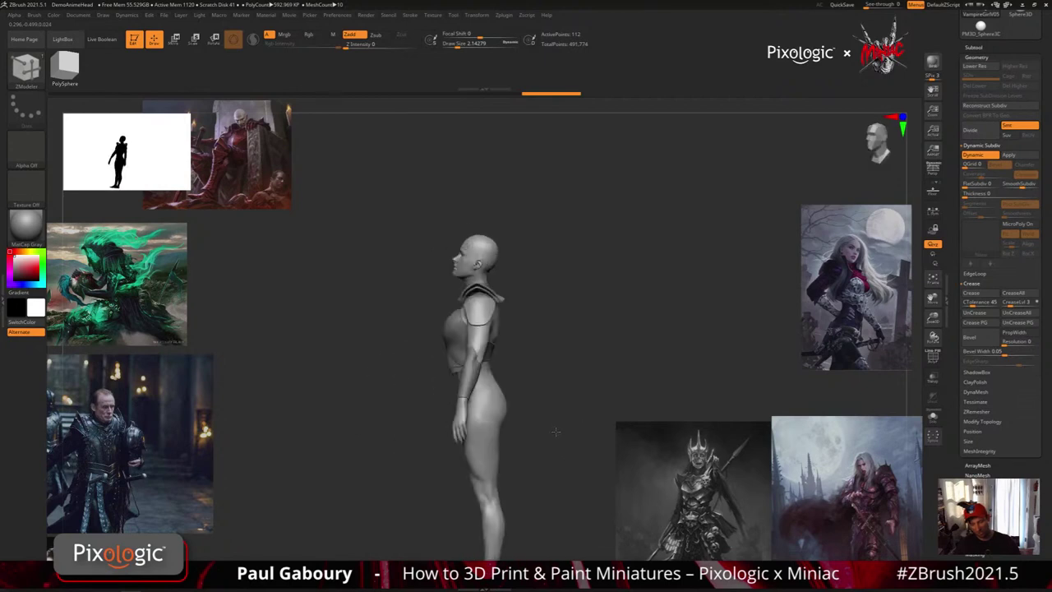
pyautogui.keyDown('ctrl'); pyautogui.moveTo(557, 430); pyautogui.dragTo(589, 468, button='right'); pyautogui.keyUp('ctrl')
pyautogui.press('b')
pyautogui.press('z')
pyautogui.press('m')
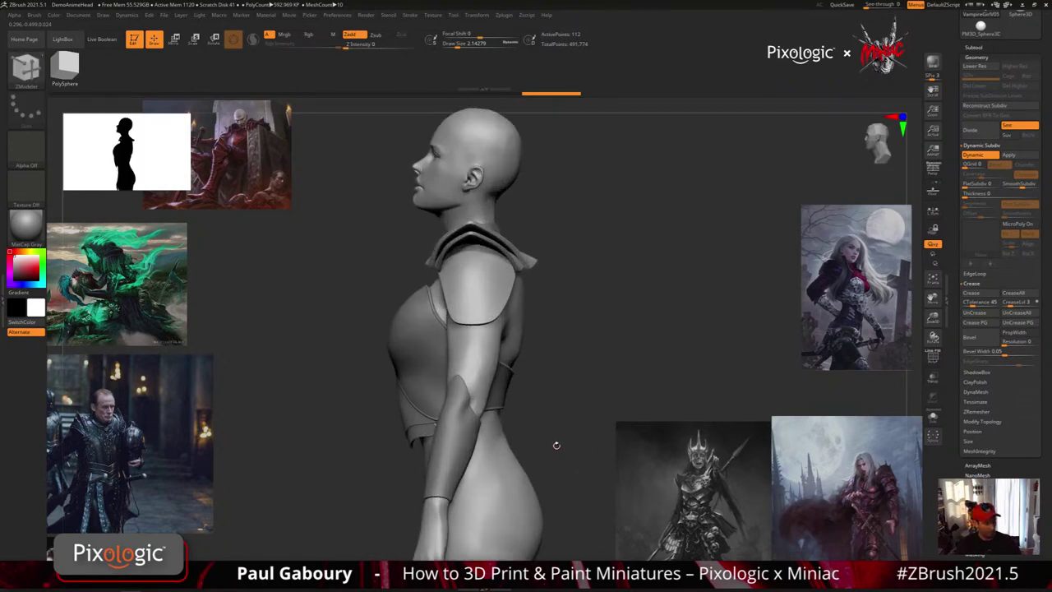
pyautogui.press('b')
pyautogui.press('m')
pyautogui.press('v')
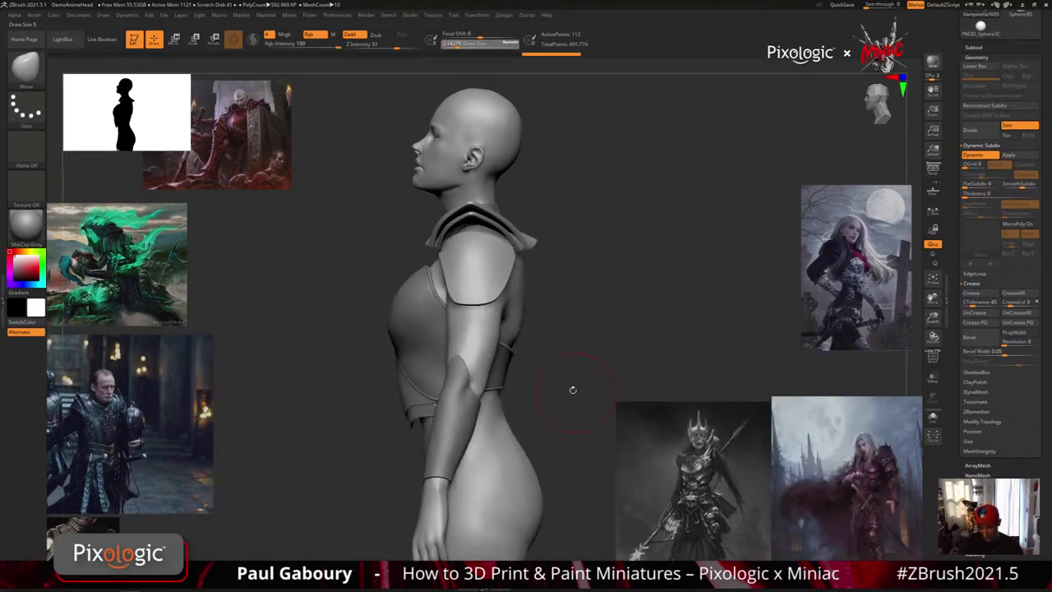
pyautogui.moveTo(459, 296); pyautogui.dragTo(454, 293)
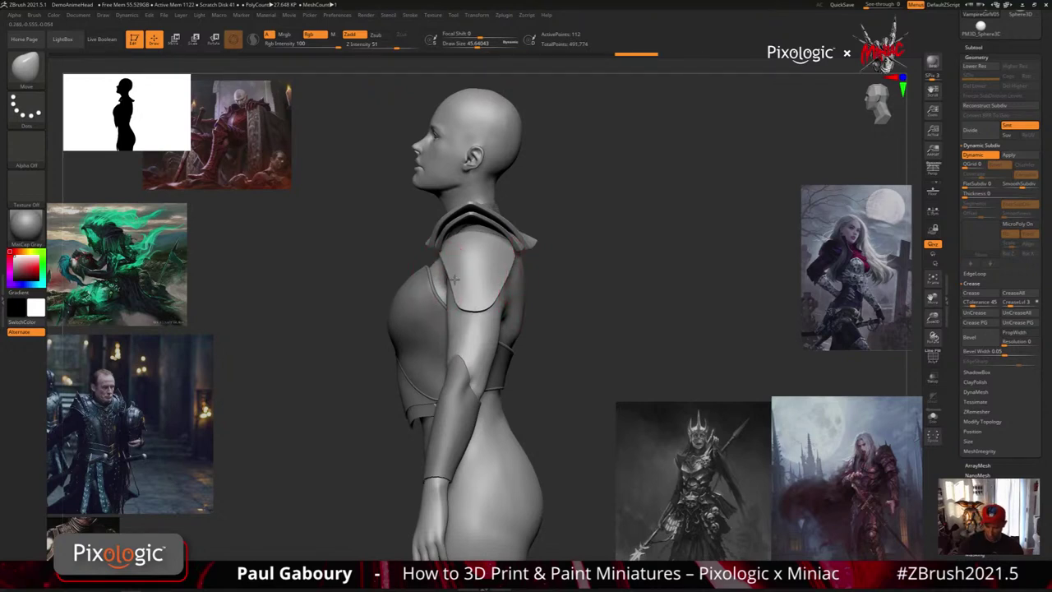
pyautogui.moveTo(544, 335)
pyautogui.mouseDown()
pyautogui.moveTo(572, 340)
pyautogui.moveTo(554, 310)
pyautogui.mouseUp()
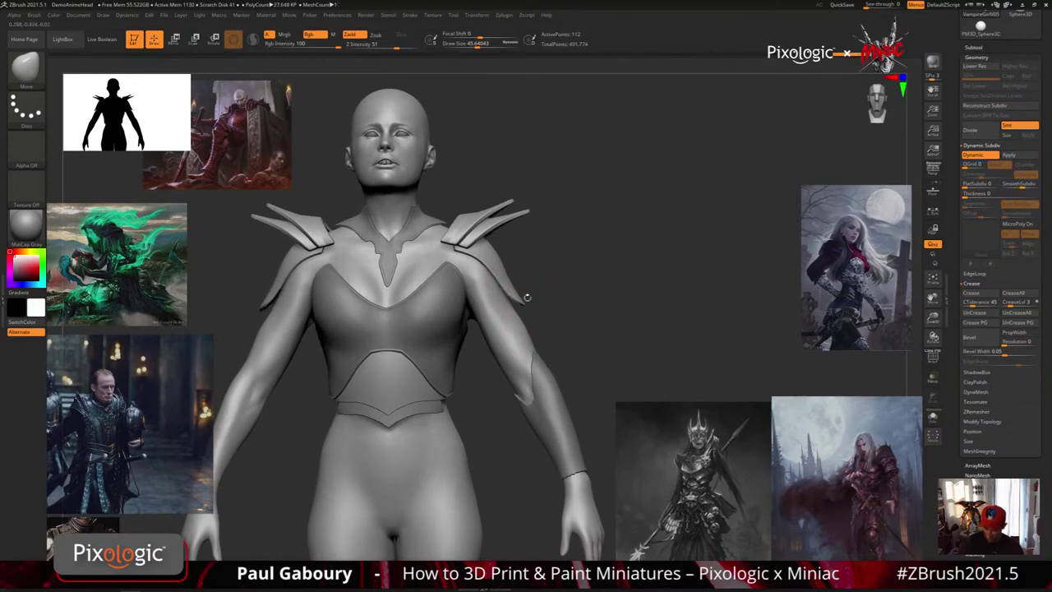
# Set the draw size to about 28.7 and adjust the lower tip of the shoulder plate from the front.
pyautogui.keyDown('ctrl'); pyautogui.moveTo(610, 340); pyautogui.dragTo(514, 329, button='right'); pyautogui.keyUp('ctrl')
pyautogui.keyDown('ctrl'); pyautogui.moveTo(514, 328); pyautogui.dragTo(546, 354, button='right'); pyautogui.keyUp('ctrl')
pyautogui.press('s')
pyautogui.moveTo(534, 282)
pyautogui.mouseDown()
pyautogui.moveTo(520, 282)
pyautogui.moveTo(542, 275)
pyautogui.mouseUp()
pyautogui.moveTo(544, 278)
pyautogui.mouseDown(button='right')
pyautogui.moveTo(640, 319)
pyautogui.moveTo(658, 306)
pyautogui.mouseUp(button='right')
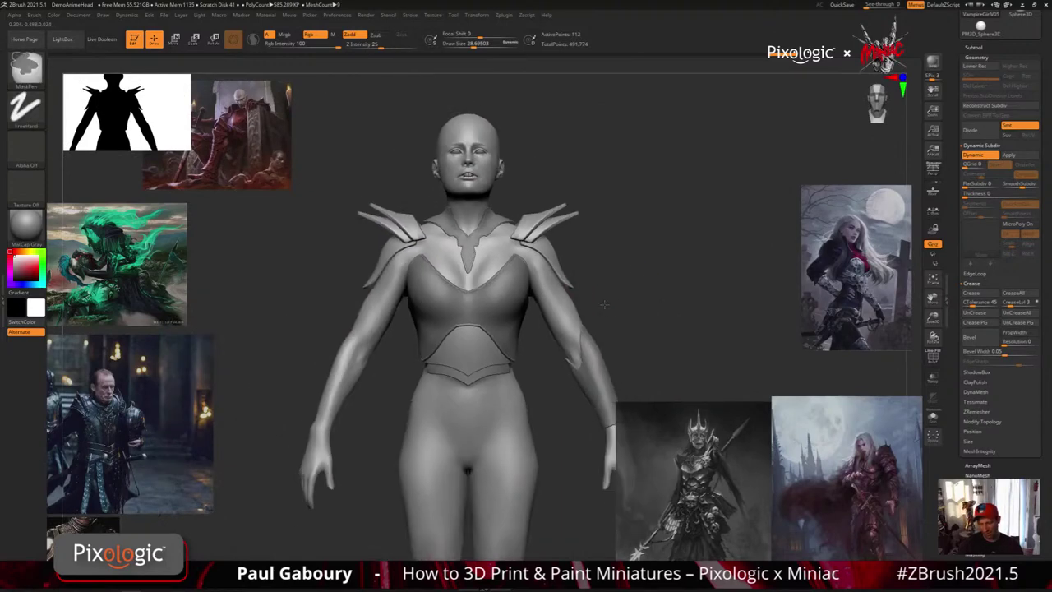
# Move the reference image of the red-armoured figure on the throne above the graveyard reference and enlarge the silhouette thumbnail.
pyautogui.moveTo(604, 304)
pyautogui.keyDown('ctrl'); pyautogui.mouseDown(button='right')
pyautogui.moveTo(610, 347)
pyautogui.moveTo(575, 366)
pyautogui.moveTo(559, 420)
pyautogui.moveTo(591, 391)
pyautogui.mouseUp(button='right'); pyautogui.keyUp('ctrl')
pyautogui.moveTo(591, 391)
pyautogui.keyDown('shift'); pyautogui.mouseDown()
pyautogui.moveTo(605, 369)
pyautogui.moveTo(599, 356)
pyautogui.mouseUp(); pyautogui.keyUp('shift')
pyautogui.moveTo(573, 280)
pyautogui.keyDown('ctrl'); pyautogui.mouseDown(button='right')
pyautogui.moveTo(584, 369)
pyautogui.moveTo(574, 401)
pyautogui.mouseUp(button='right'); pyautogui.keyUp('ctrl')
pyautogui.keyDown('alt'); pyautogui.moveTo(575, 401); pyautogui.dragTo(684, 462, button='right'); pyautogui.keyUp('alt')
pyautogui.moveTo(186, 147); pyautogui.dragTo(826, 141)
pyautogui.hotkey('shift', 'z')
pyautogui.click(266, 150)
pyautogui.hotkey('shift', 'z')
# Delete the Extract3 subtool of the collar armour.
pyautogui.keyDown('alt'); pyautogui.moveTo(615, 409); pyautogui.dragTo(707, 406, button='right'); pyautogui.keyUp('alt')
pyautogui.keyDown('ctrl'); pyautogui.moveTo(622, 386); pyautogui.dragTo(564, 429, button='right'); pyautogui.keyUp('ctrl')
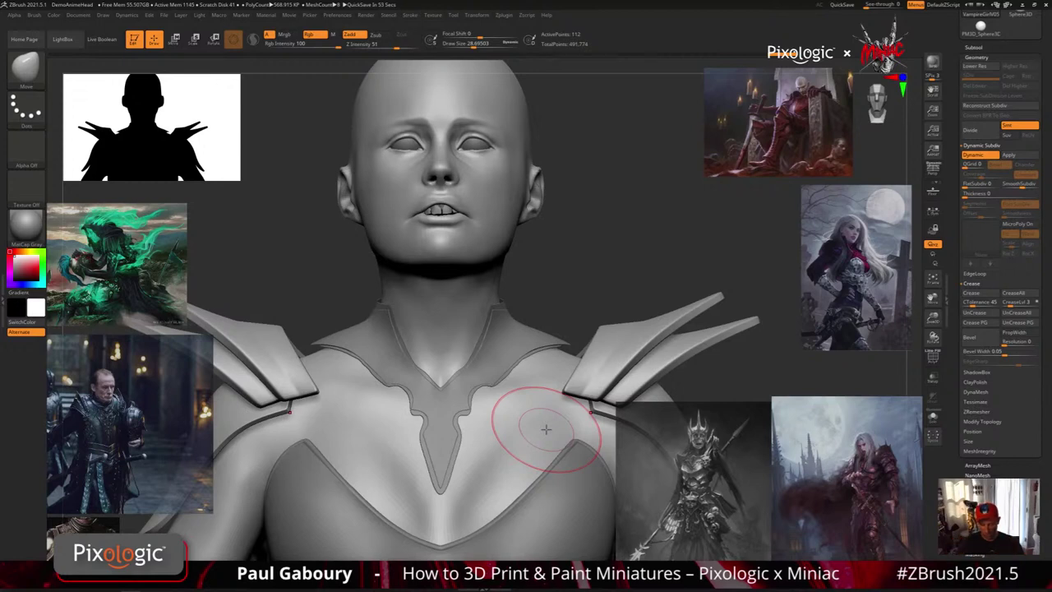
pyautogui.scroll(3, 973, 164)
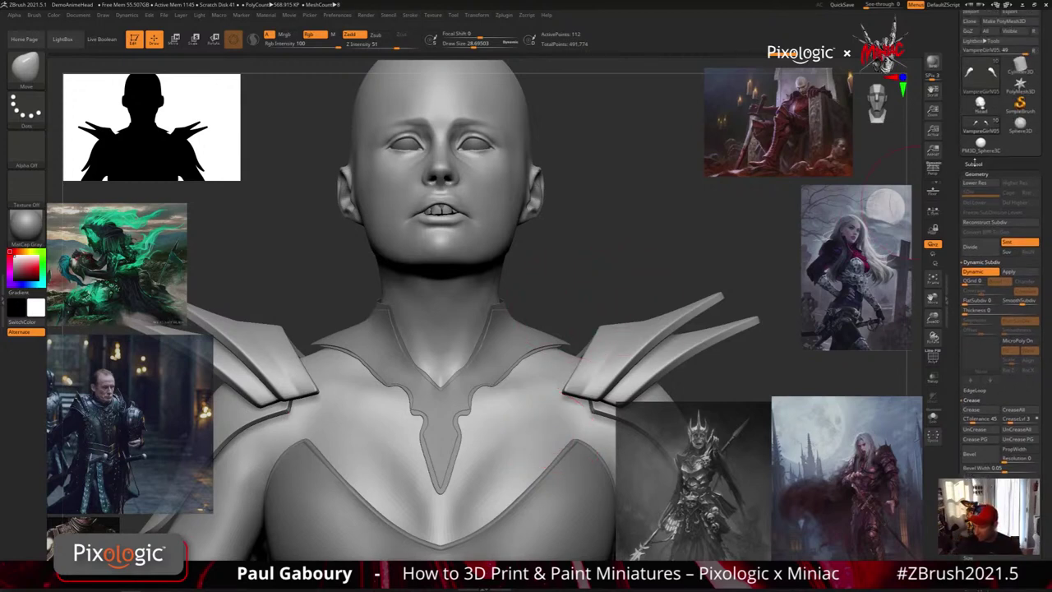
pyautogui.click(973, 164)
pyautogui.moveTo(981, 293)
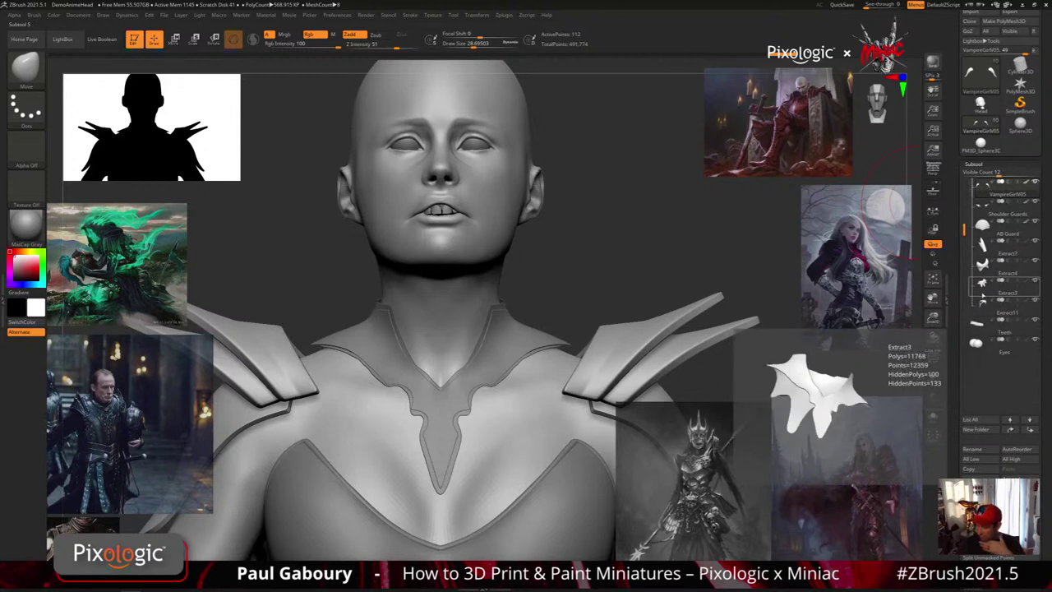
pyautogui.click(981, 294)
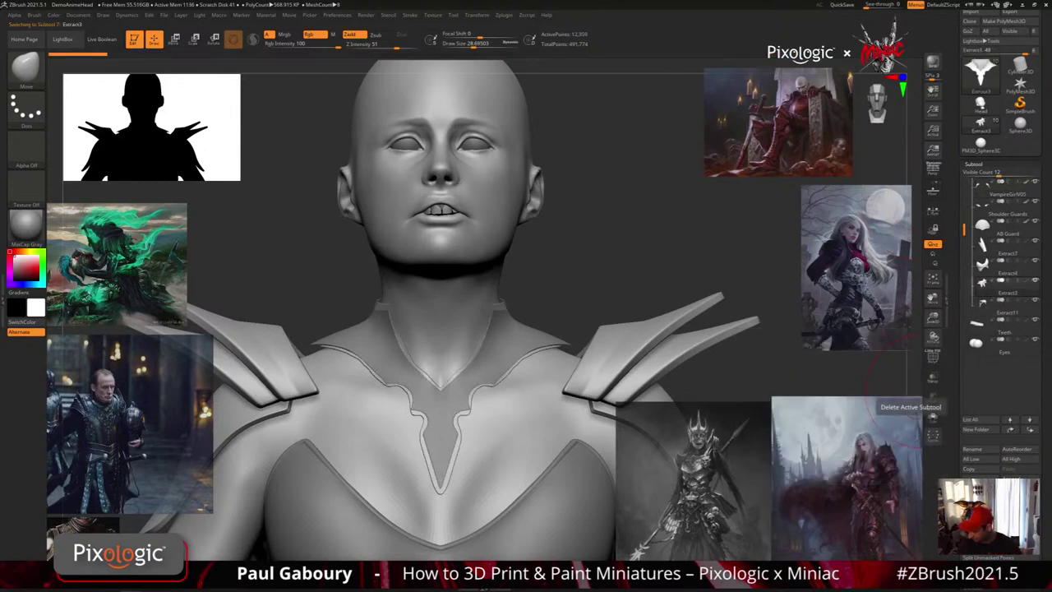
pyautogui.click(975, 498)
pyautogui.click(912, 523)
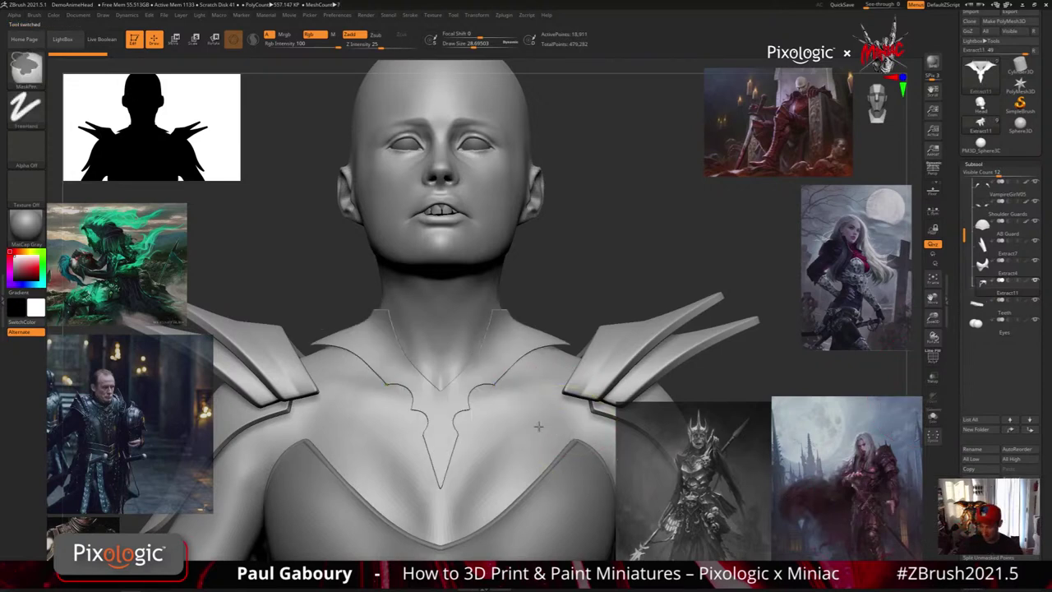
# Set the Move brush's draw size to about 9.6.
pyautogui.keyDown('ctrl'); pyautogui.moveTo(539, 425); pyautogui.dragTo(516, 408, button='right'); pyautogui.keyUp('ctrl')
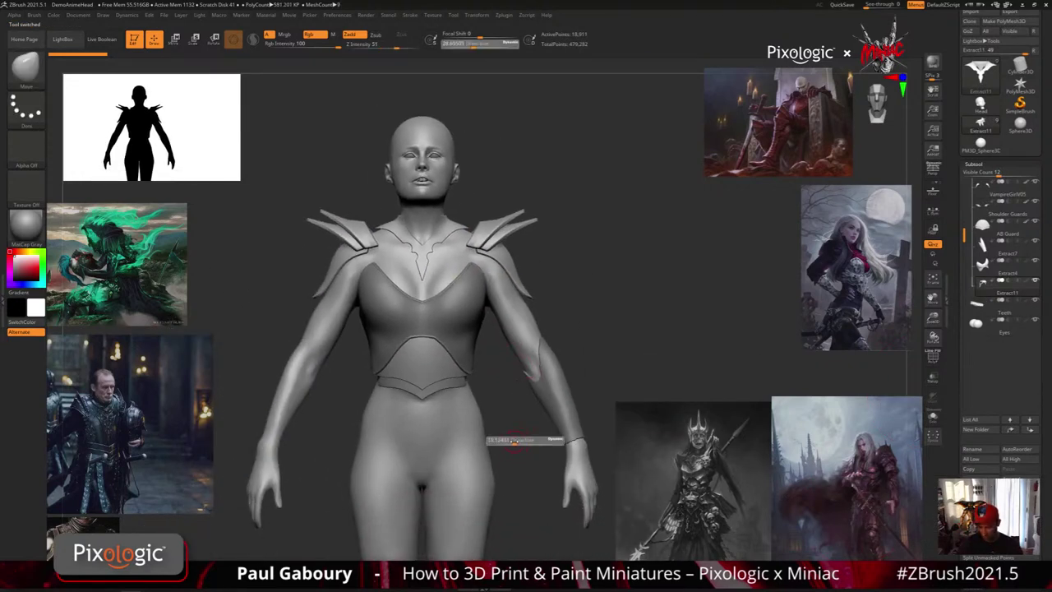
pyautogui.keyDown('alt'); pyautogui.moveTo(519, 439); pyautogui.dragTo(521, 394); pyautogui.keyUp('alt')
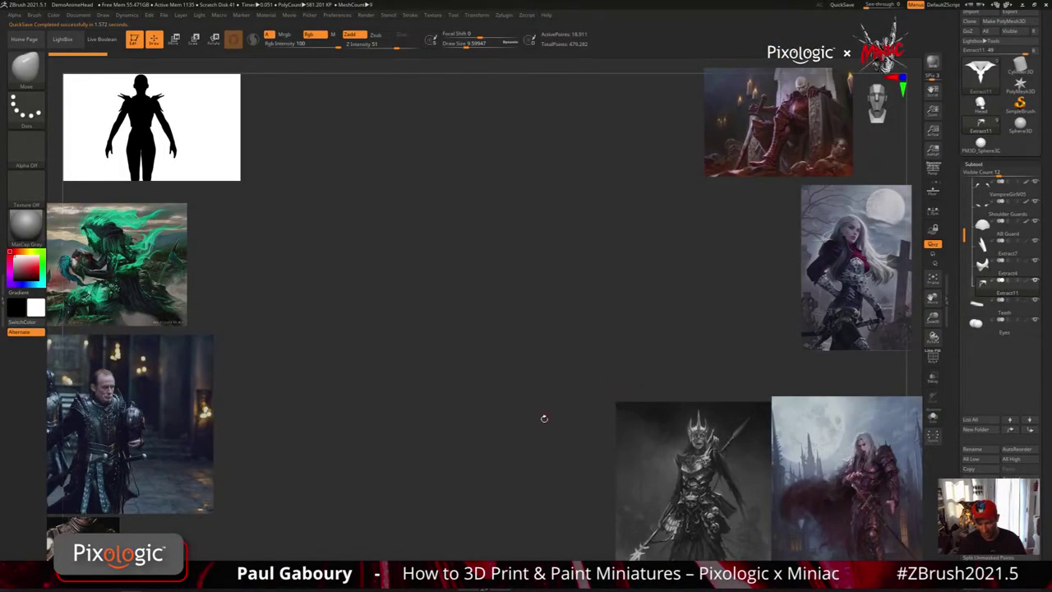
pyautogui.keyDown('alt'); pyautogui.moveTo(538, 429); pyautogui.dragTo(536, 394, button='right'); pyautogui.keyUp('alt')
pyautogui.keyDown('ctrl'); pyautogui.moveTo(537, 394); pyautogui.dragTo(529, 432, button='right'); pyautogui.keyUp('ctrl')
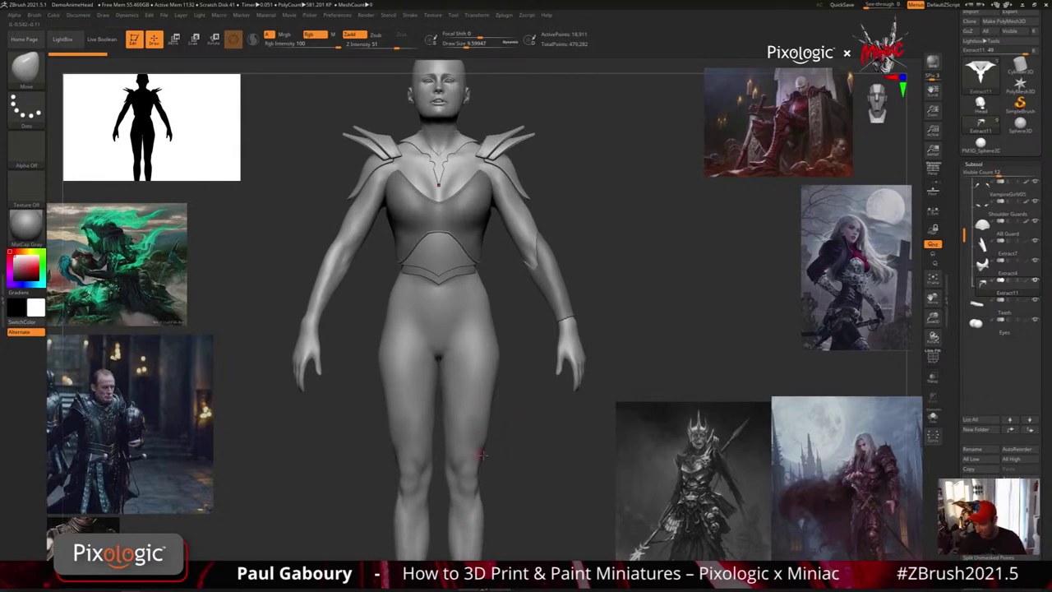
# Look up the IMM PrimitivesH brush among the insert mesh brushes.
pyautogui.moveTo(963, 235); pyautogui.dragTo(964, 184)
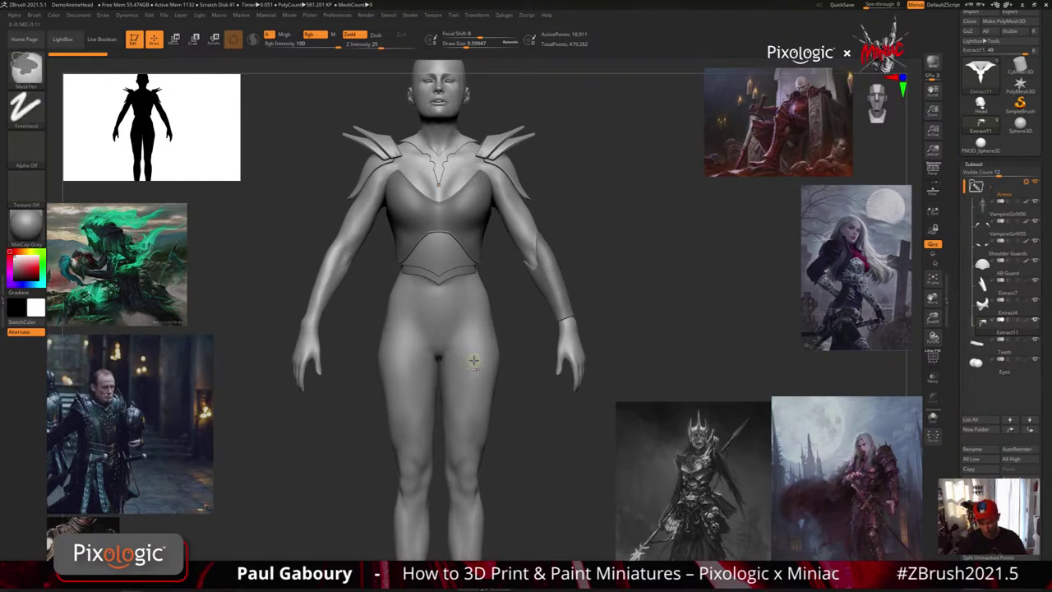
pyautogui.moveTo(471, 359)
pyautogui.keyDown('ctrl'); pyautogui.mouseDown(button='right')
pyautogui.moveTo(504, 422)
pyautogui.moveTo(480, 384)
pyautogui.mouseUp(button='right'); pyautogui.keyUp('ctrl')
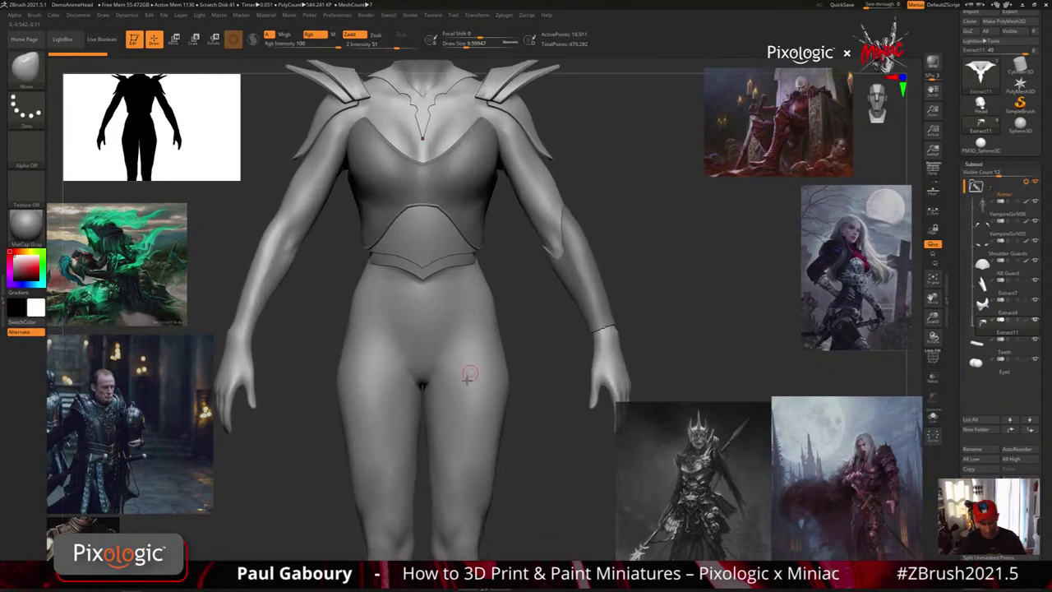
pyautogui.press('b')
pyautogui.press('i')
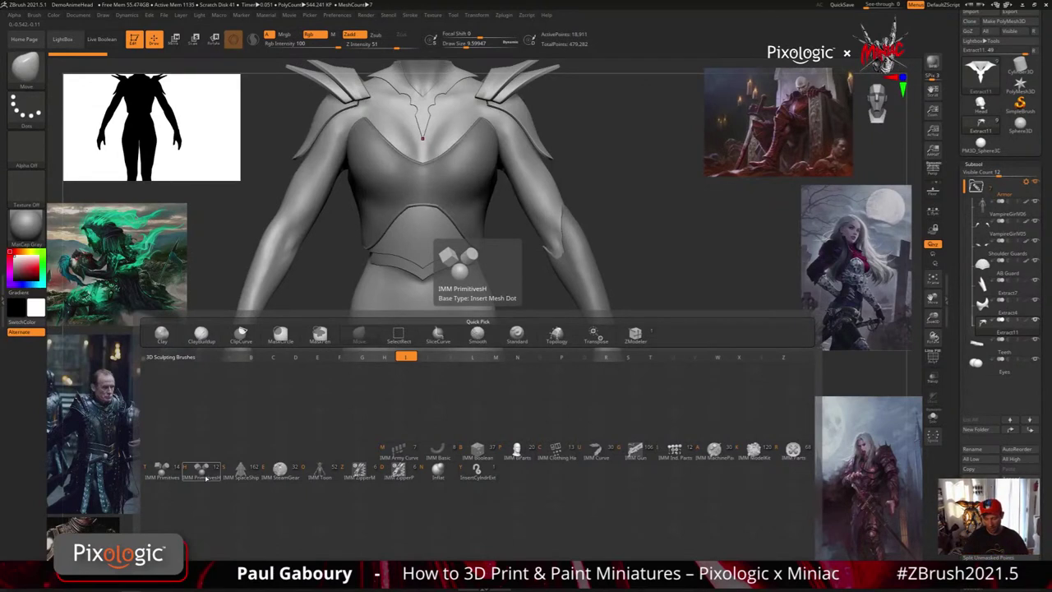
pyautogui.click(206, 476)
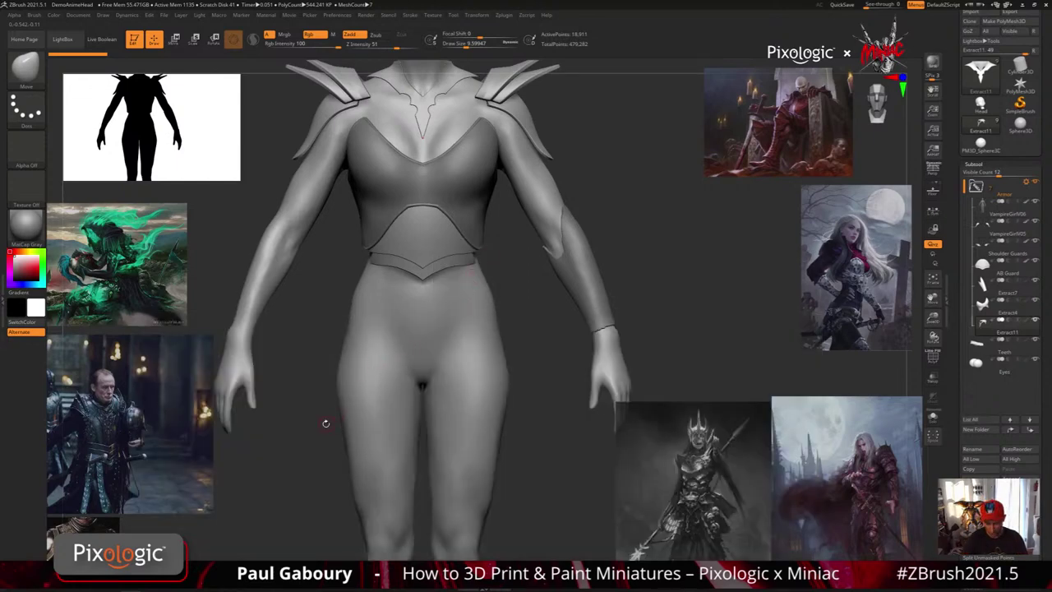
# Switch to the IMM PrimitivesH brush with the Single Poly insert mesh and frame the figure's thighs.
pyautogui.press('b')
pyautogui.press('i')
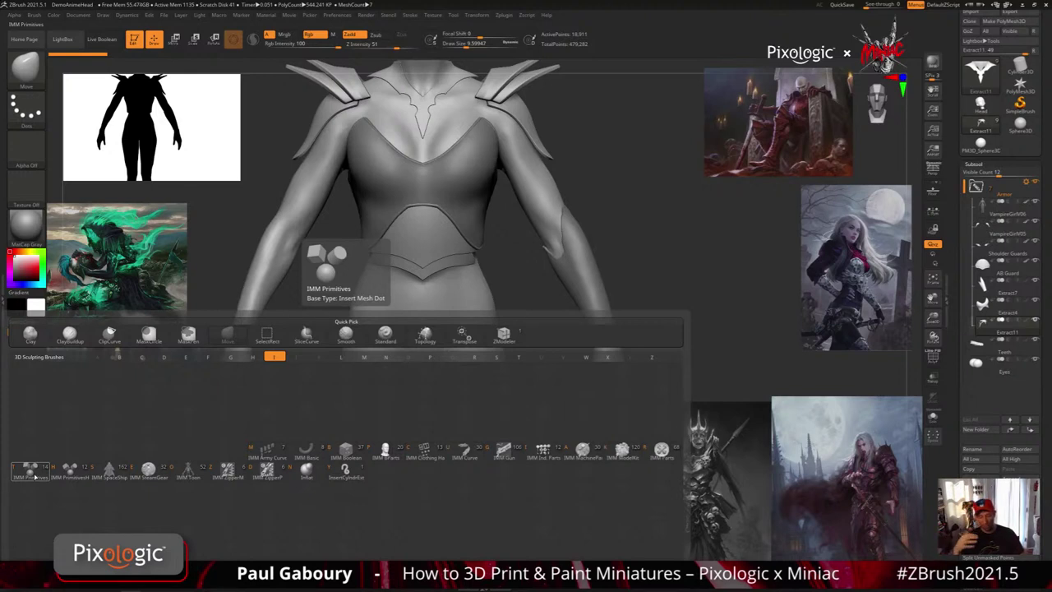
pyautogui.click(31, 475)
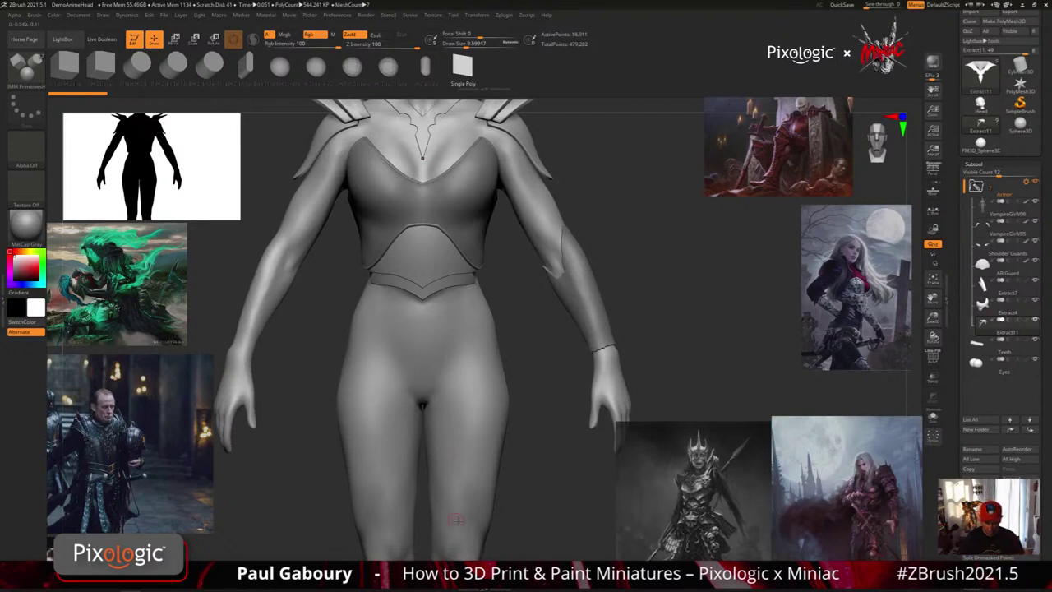
pyautogui.moveTo(546, 413); pyautogui.dragTo(448, 443)
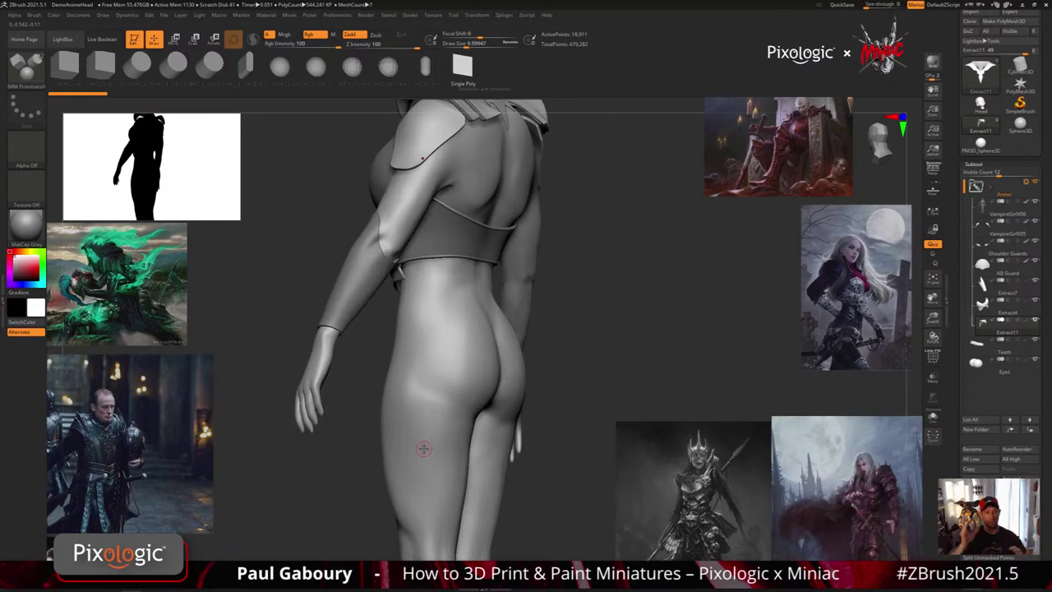
pyautogui.moveTo(423, 448); pyautogui.dragTo(455, 499)
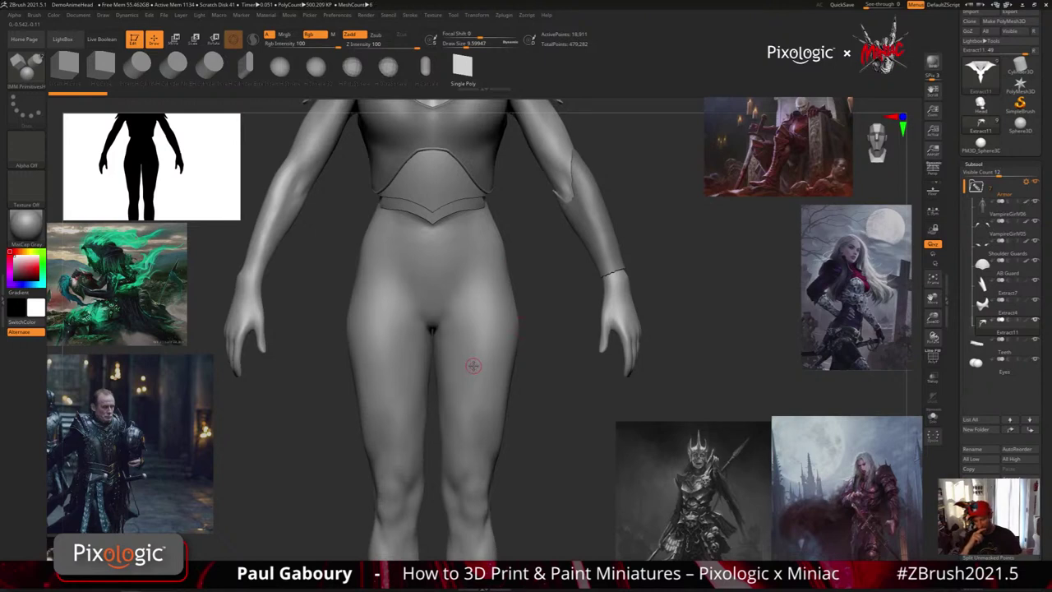
pyautogui.press('ctrl')
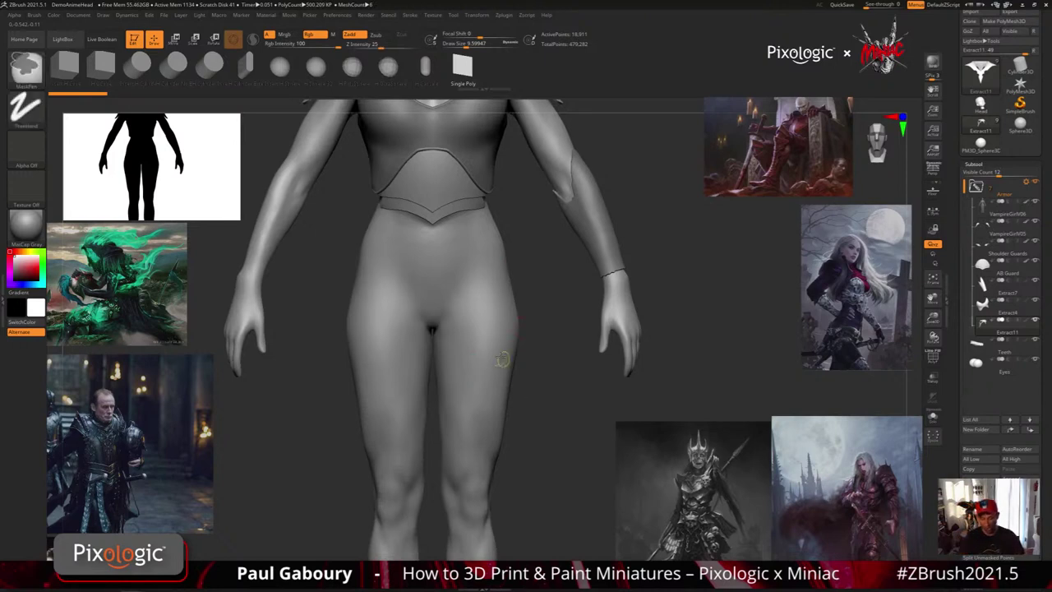
pyautogui.keyDown('ctrl'); pyautogui.moveTo(502, 359); pyautogui.dragTo(486, 350, button='right'); pyautogui.keyUp('ctrl')
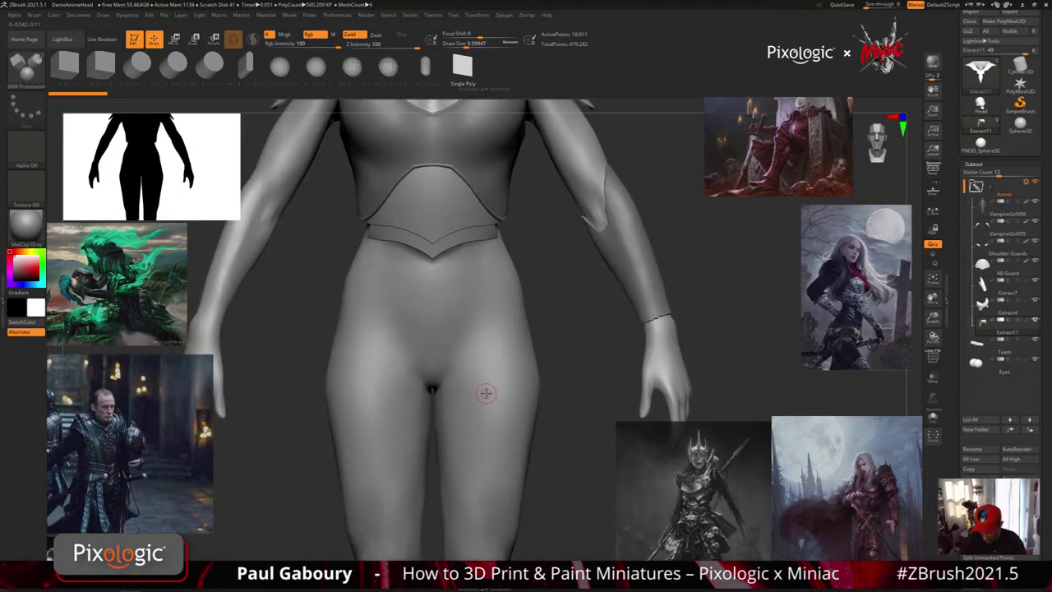
pyautogui.keyDown('alt'); pyautogui.moveTo(371, 407); pyautogui.dragTo(405, 401, button='right'); pyautogui.keyUp('alt')
pyautogui.moveTo(406, 399); pyautogui.dragTo(408, 418)
pyautogui.moveTo(399, 465); pyautogui.dragTo(431, 469, button='right')
pyautogui.hotkey('ctrl', 'z')
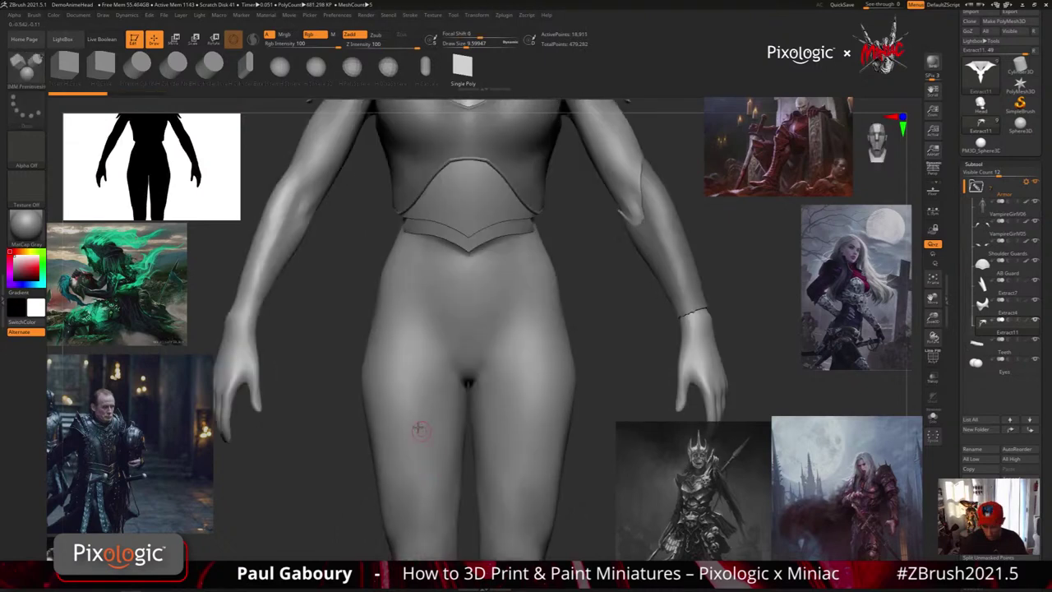
pyautogui.moveTo(414, 403); pyautogui.dragTo(412, 428)
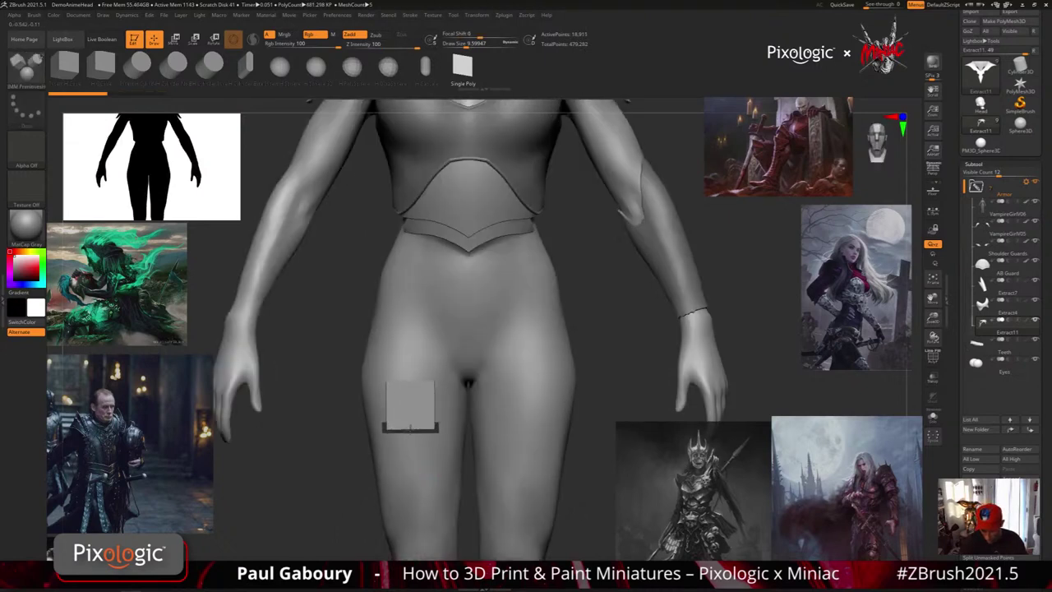
pyautogui.hotkey('ctrl', 'z')
pyautogui.press('w')
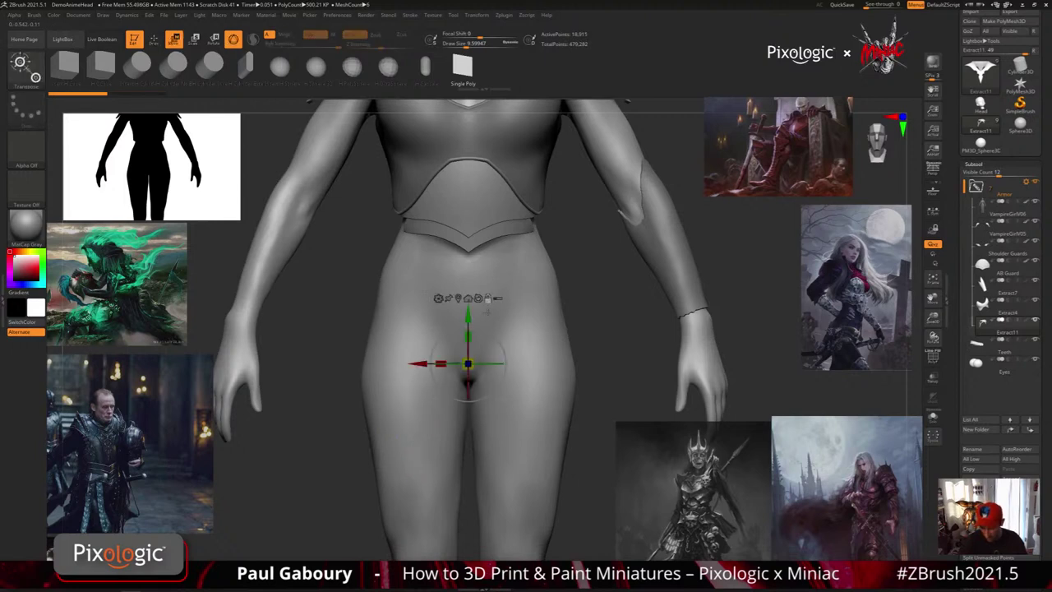
pyautogui.press('q')
# Insert a small single polygon on the front of the figure's right upper thigh and split it into its own subtool.
pyautogui.moveTo(411, 413); pyautogui.dragTo(413, 435)
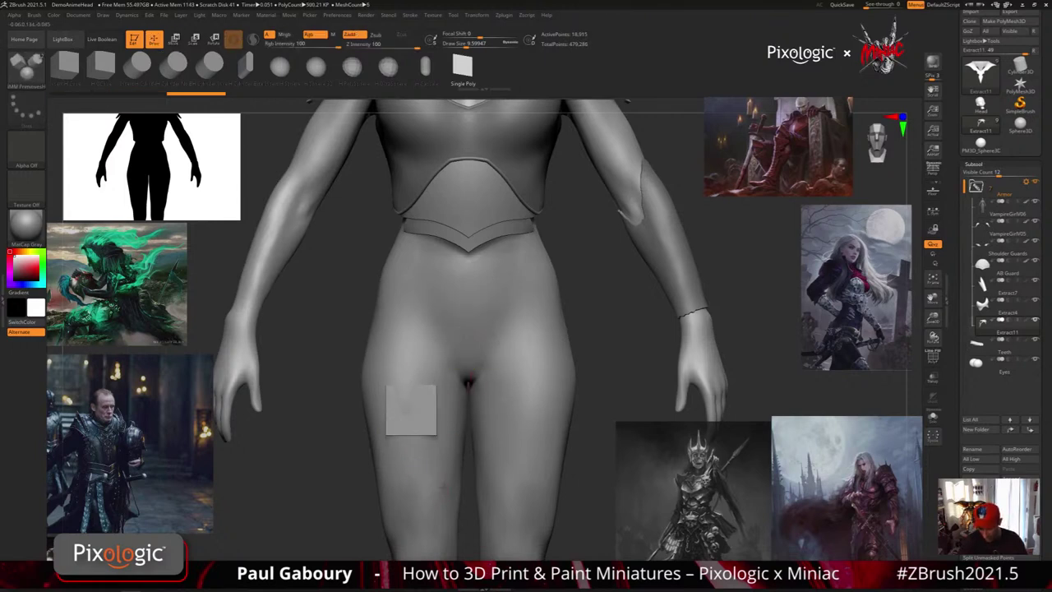
pyautogui.moveTo(442, 481); pyautogui.dragTo(489, 488, button='right')
pyautogui.keyDown('alt'); pyautogui.moveTo(489, 488); pyautogui.dragTo(484, 475); pyautogui.keyUp('alt')
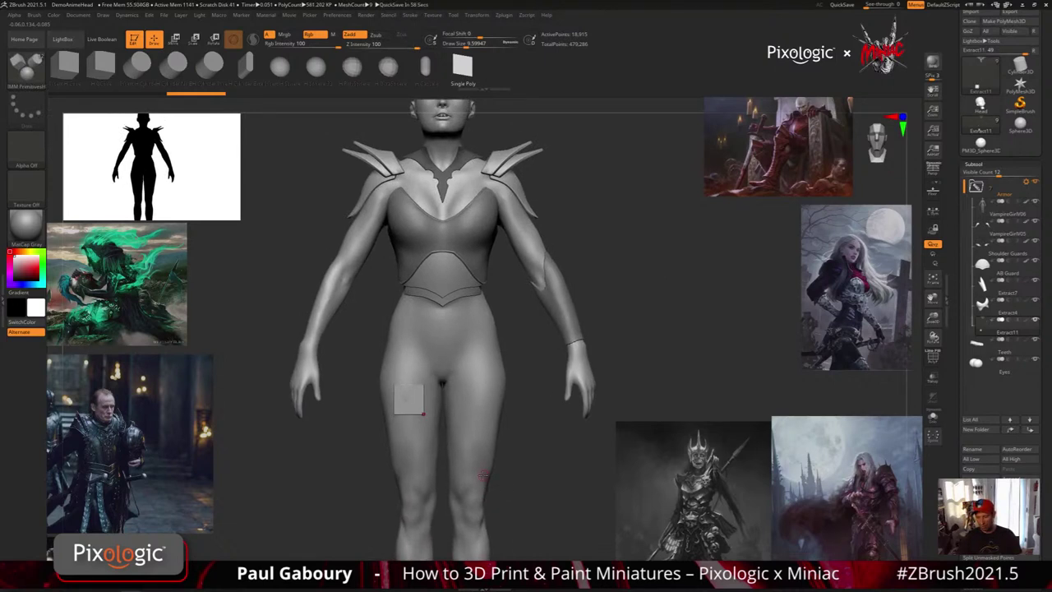
pyautogui.moveTo(982, 329)
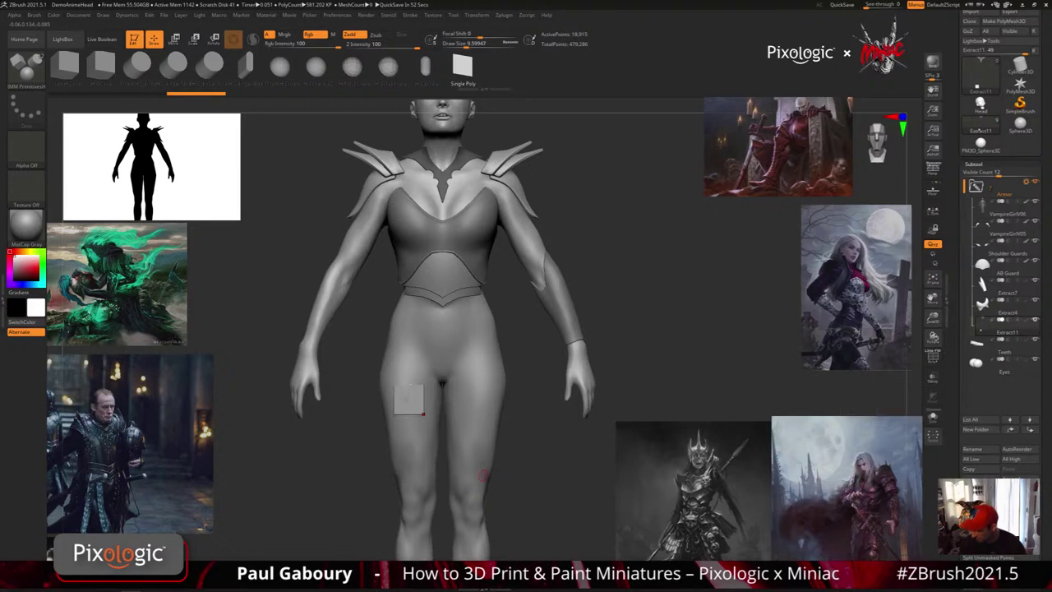
pyautogui.click(932, 415)
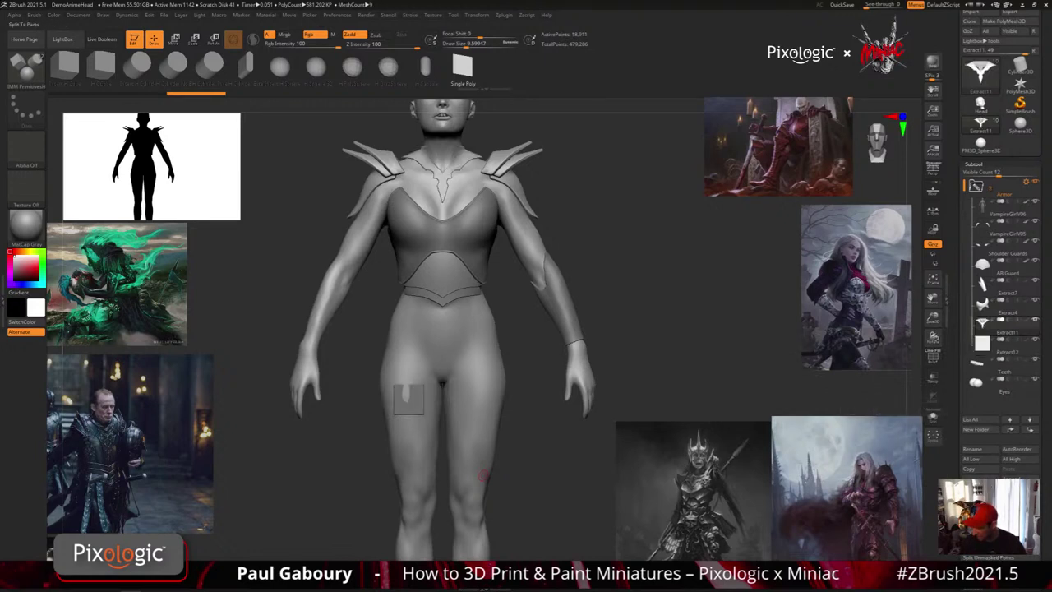
# Rename the collar armour subtool Extract11 as "neck guard".
pyautogui.click(979, 450)
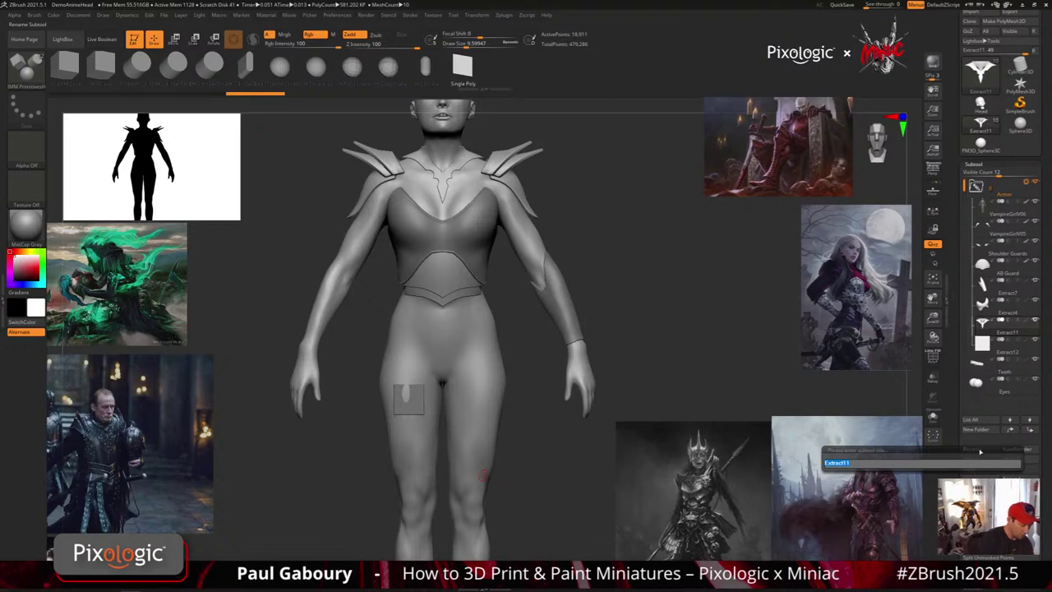
pyautogui.write('Br')
pyautogui.write('eck guar')
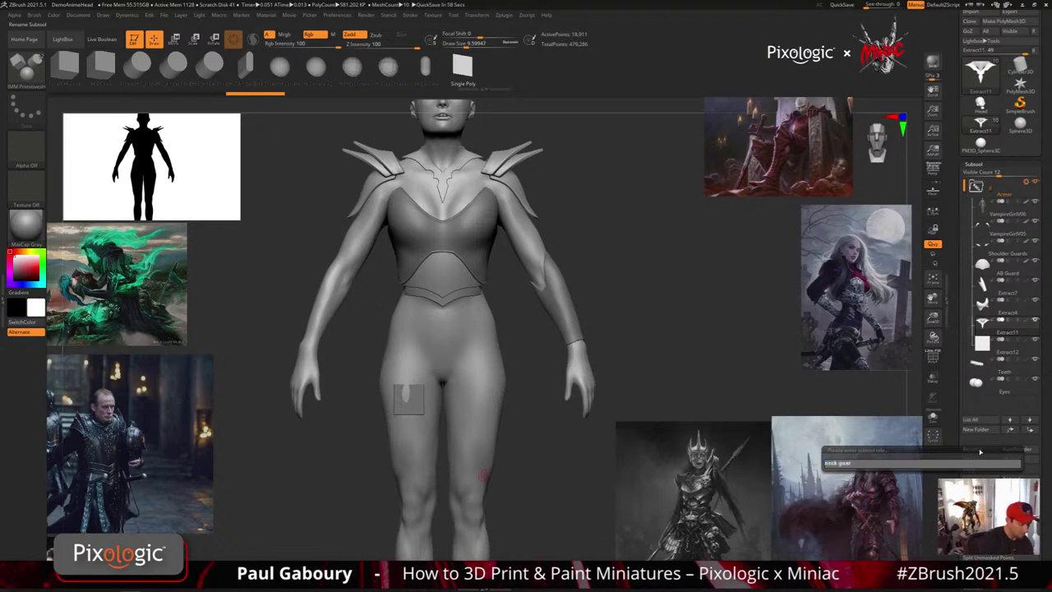
pyautogui.write('d')
pyautogui.press('Return')
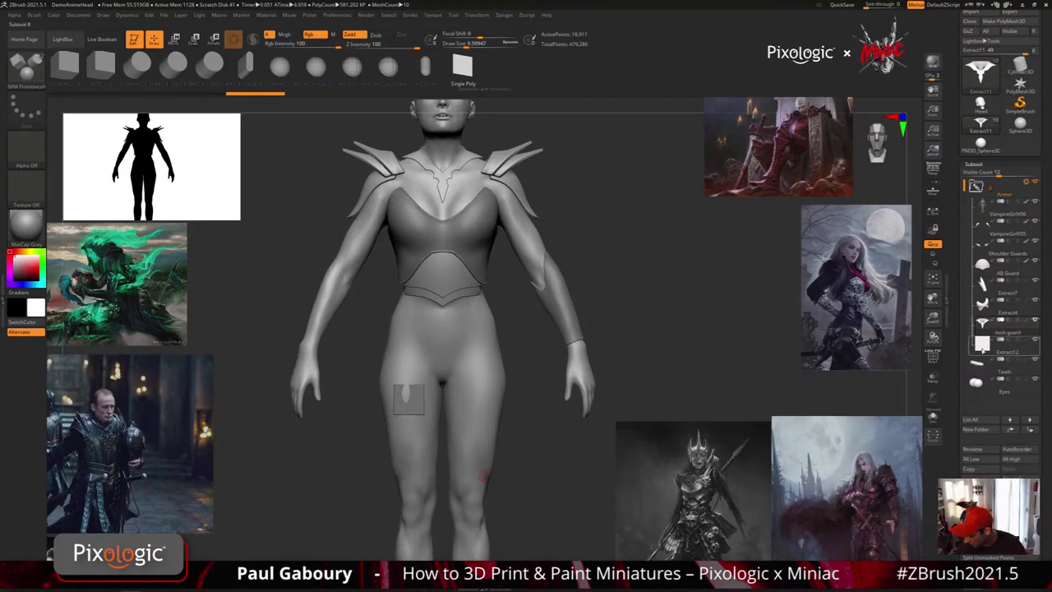
# Select the new single-polygon subtool and rename it "Upper Leg Armor".
pyautogui.press('Down')
pyautogui.click(982, 449)
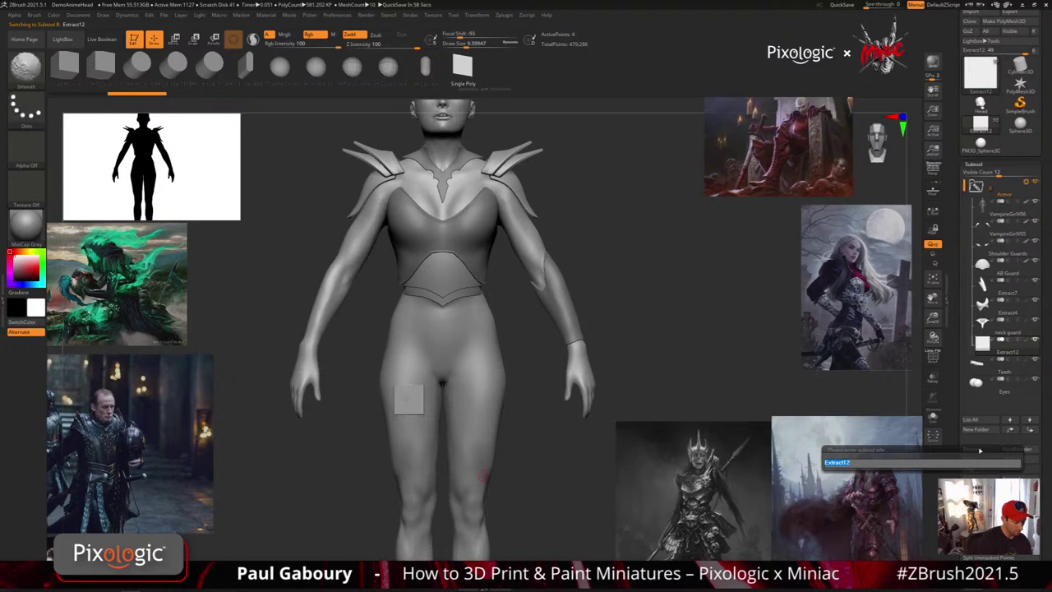
pyautogui.press('BackSpace')
pyautogui.write('Upper Le')
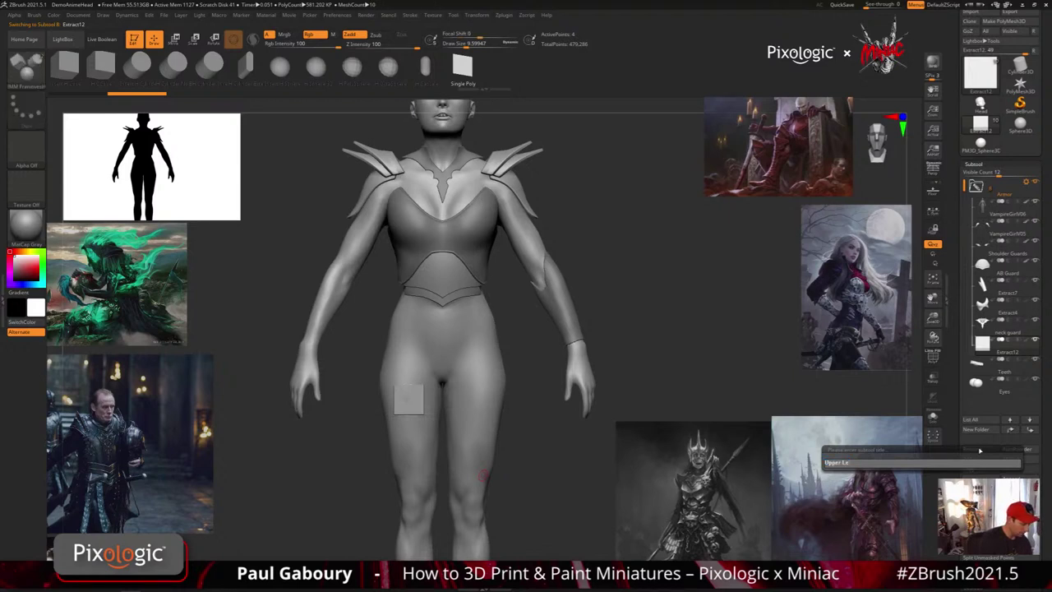
pyautogui.write('g Ar')
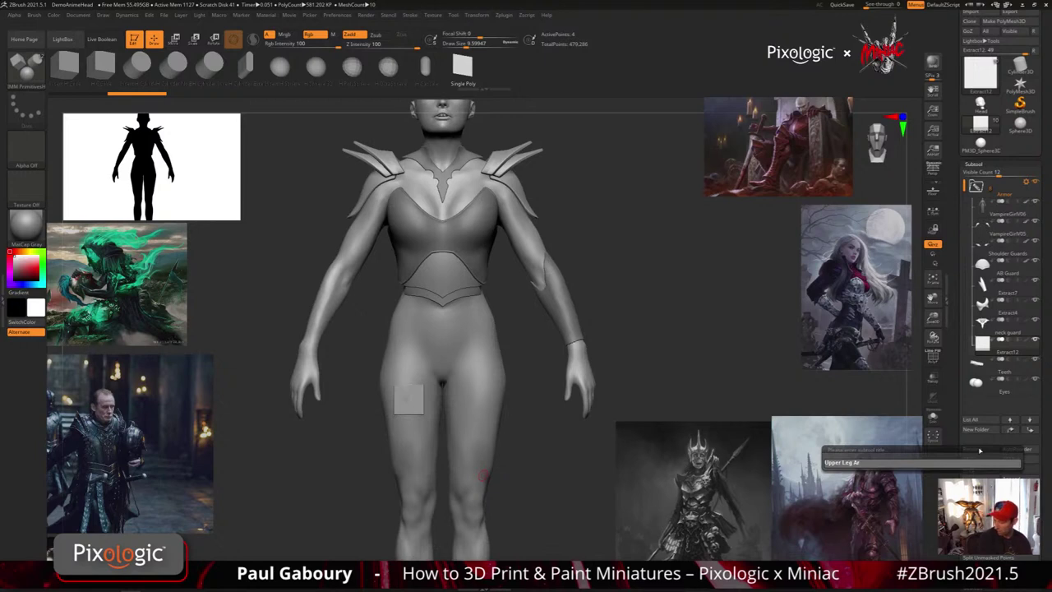
pyautogui.write('mor')
pyautogui.press('Return')
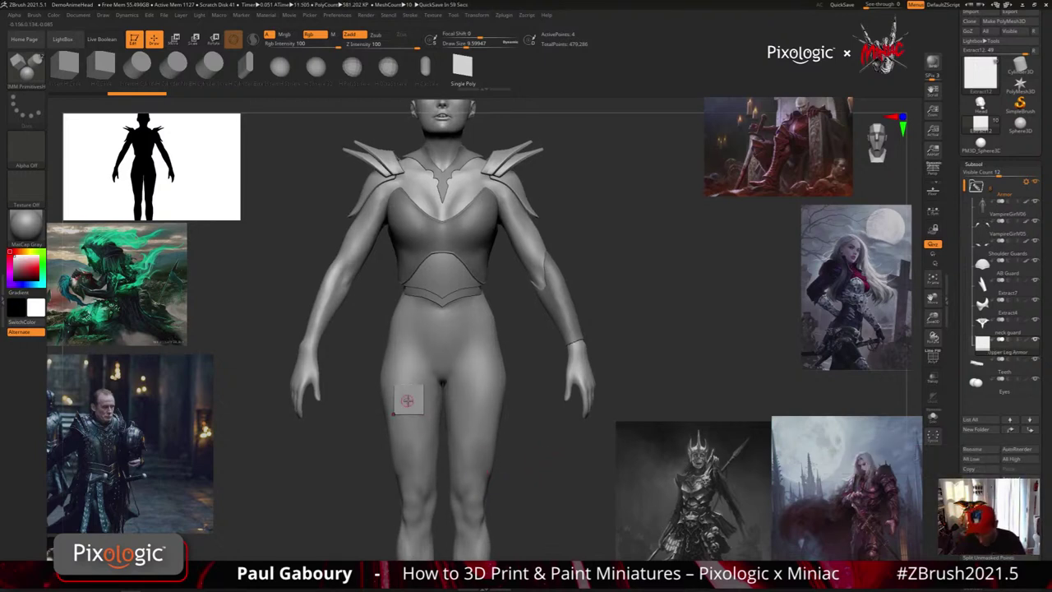
# Display the PolyFrame on the thigh polygon and switch to the ZModeler brush.
pyautogui.moveTo(408, 400); pyautogui.dragTo(426, 404, button='right')
pyautogui.moveTo(425, 404)
pyautogui.keyDown('ctrl'); pyautogui.mouseDown(button='right')
pyautogui.moveTo(429, 465)
pyautogui.moveTo(460, 370)
pyautogui.moveTo(448, 441)
pyautogui.moveTo(424, 439)
pyautogui.moveTo(433, 461)
pyautogui.mouseUp(button='right'); pyautogui.keyUp('ctrl')
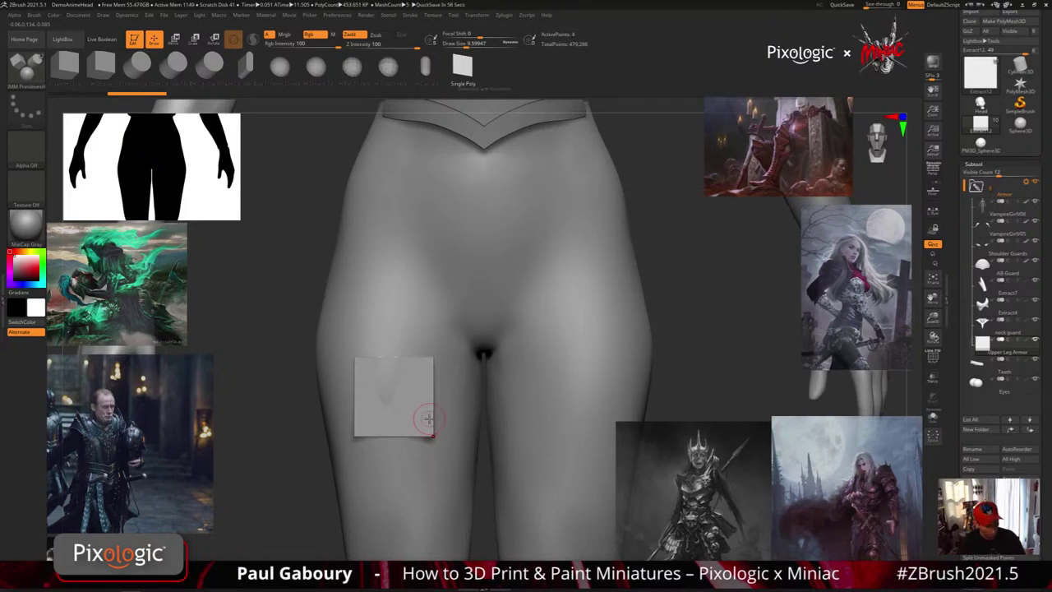
pyautogui.hotkey('shift', 'f')
pyautogui.keyDown('alt'); pyautogui.moveTo(430, 433); pyautogui.dragTo(424, 403, button='right'); pyautogui.keyUp('alt')
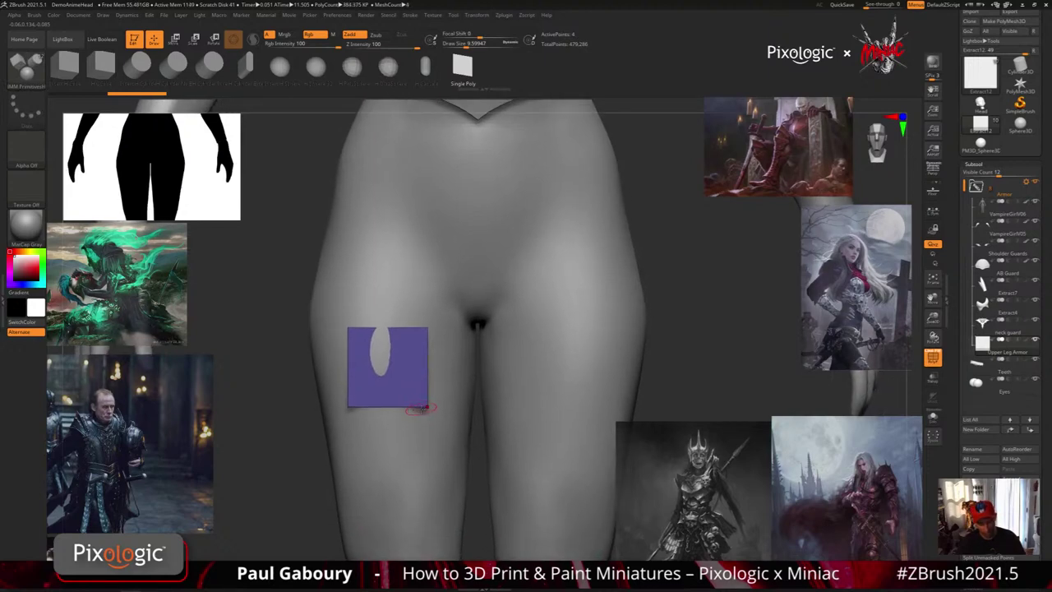
pyautogui.moveTo(425, 406); pyautogui.dragTo(406, 363, button='right')
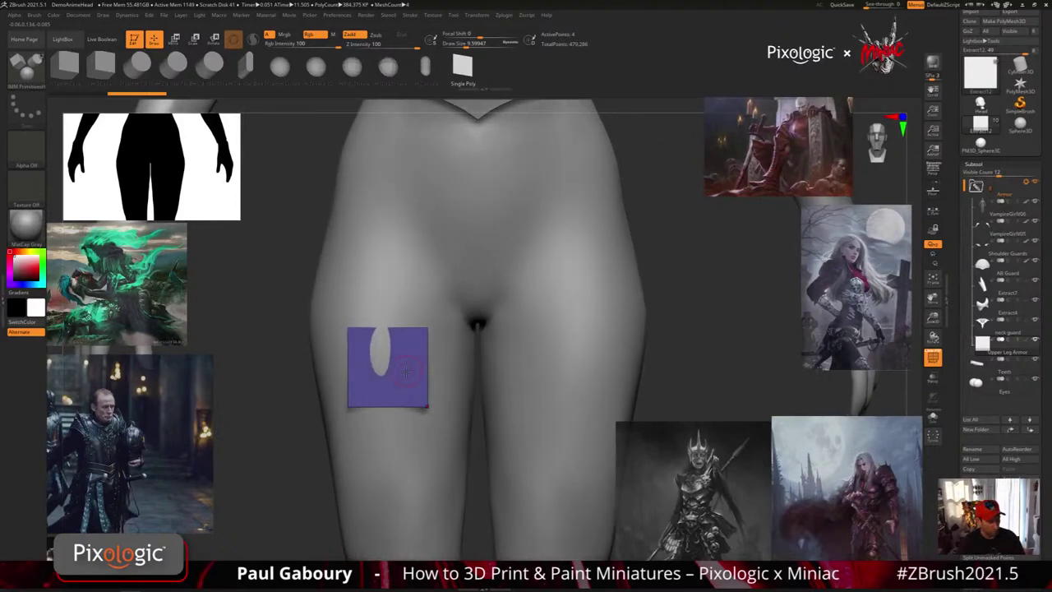
pyautogui.press('b')
pyautogui.press('z')
pyautogui.press('m')
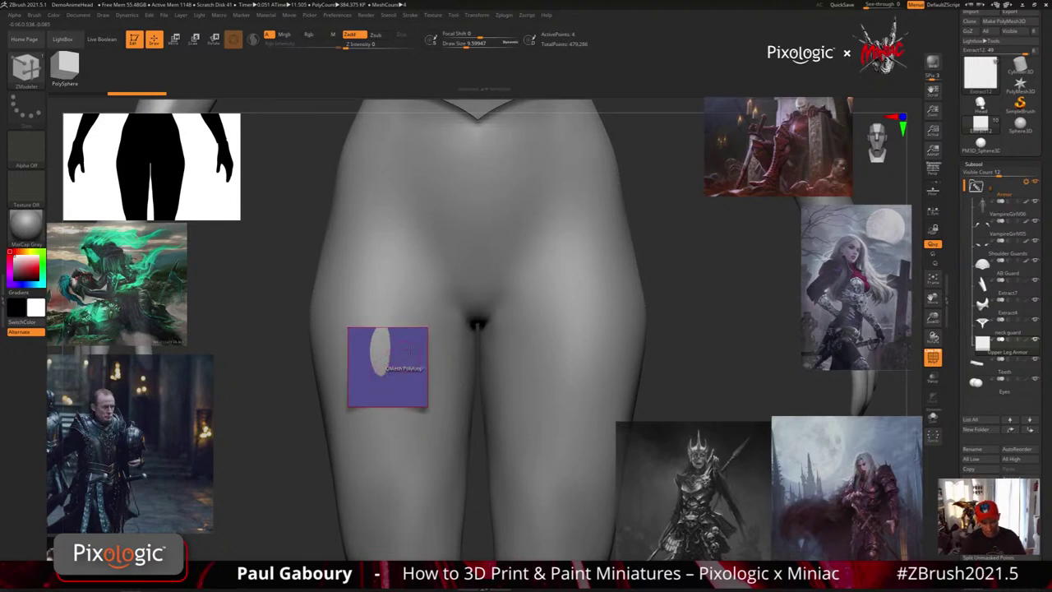
# Set the ZModeler edge action to Extrude with the Snap To Surface modifier.
pyautogui.scroll(3, 426, 327)
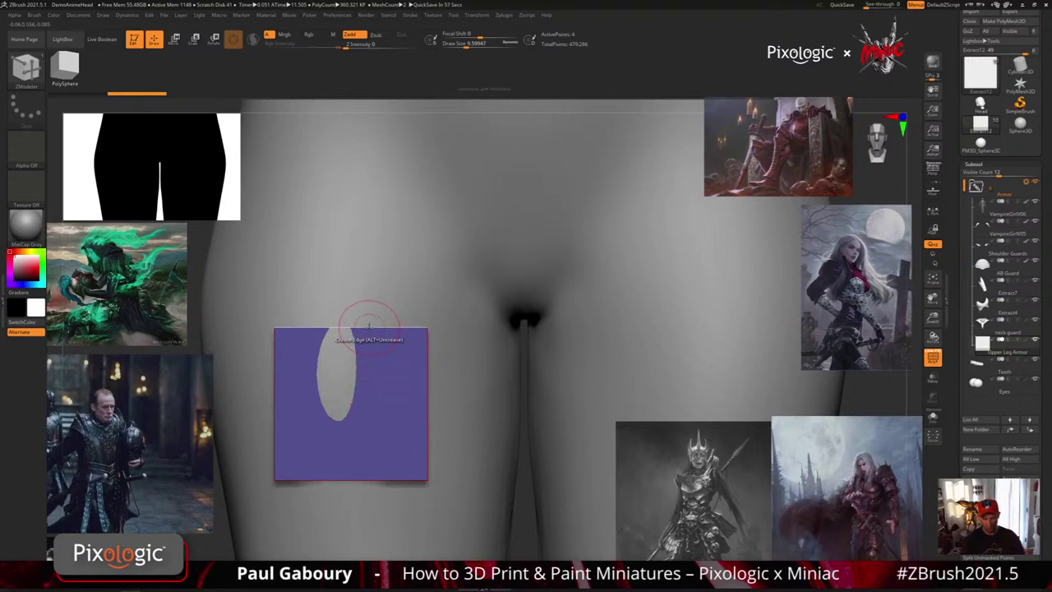
pyautogui.press('space')
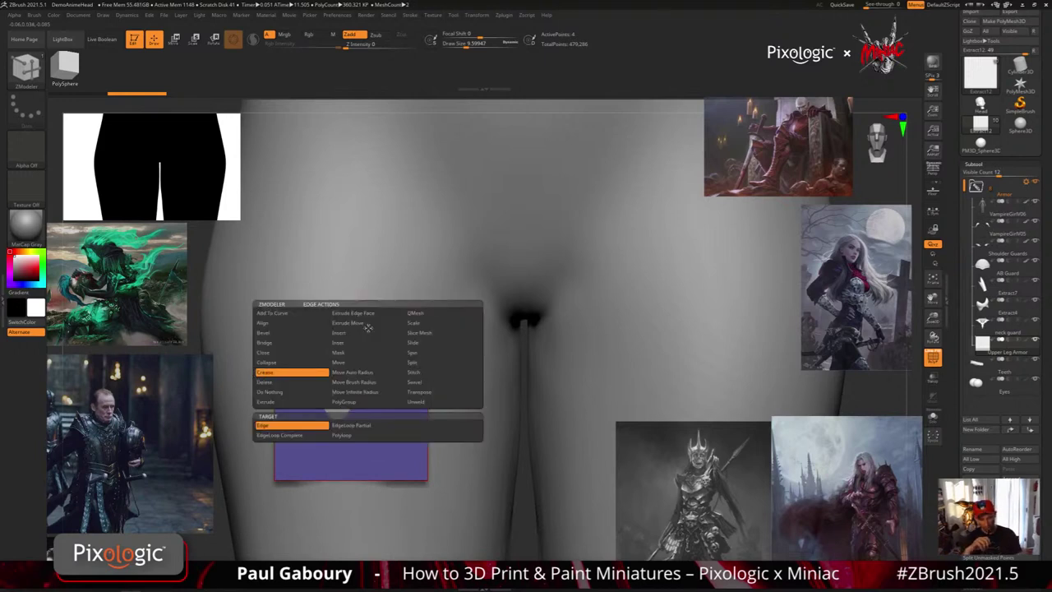
pyautogui.click(284, 402)
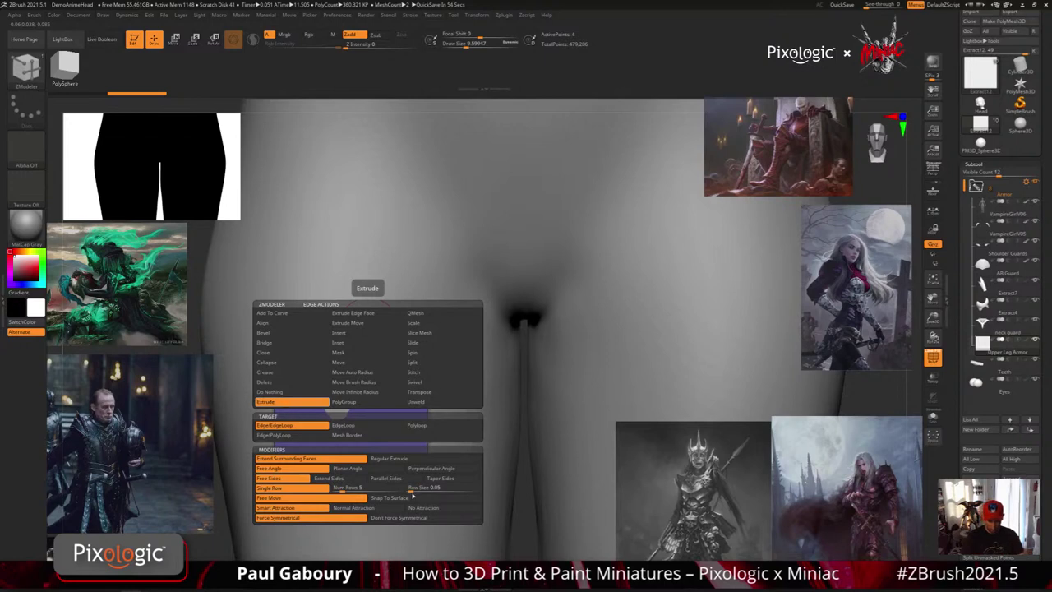
pyautogui.click(412, 497)
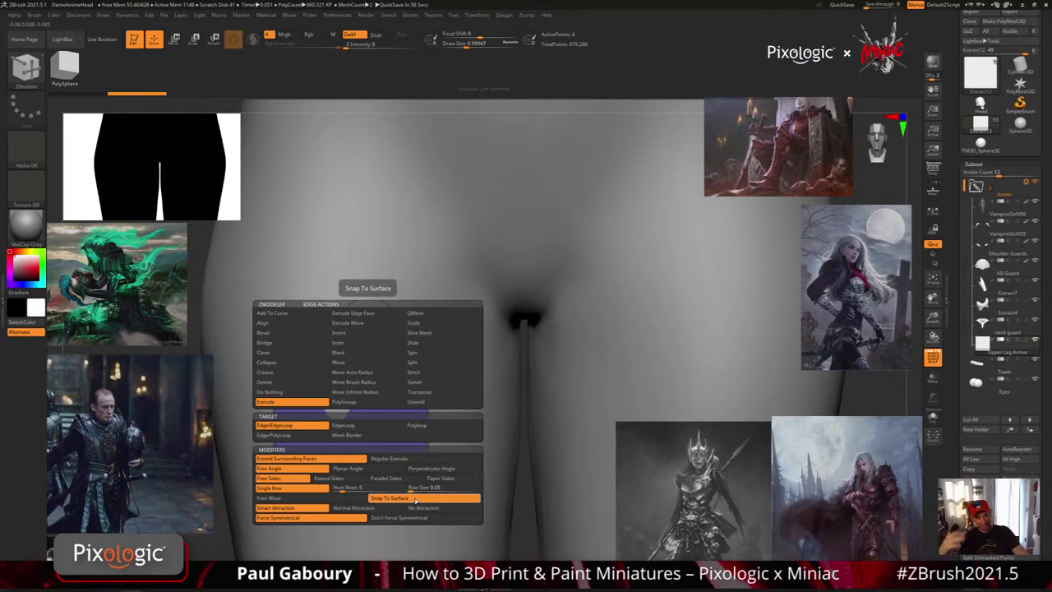
# Set the ZModeler point action to Move with the Snap To Surface modifier.
pyautogui.press('space')
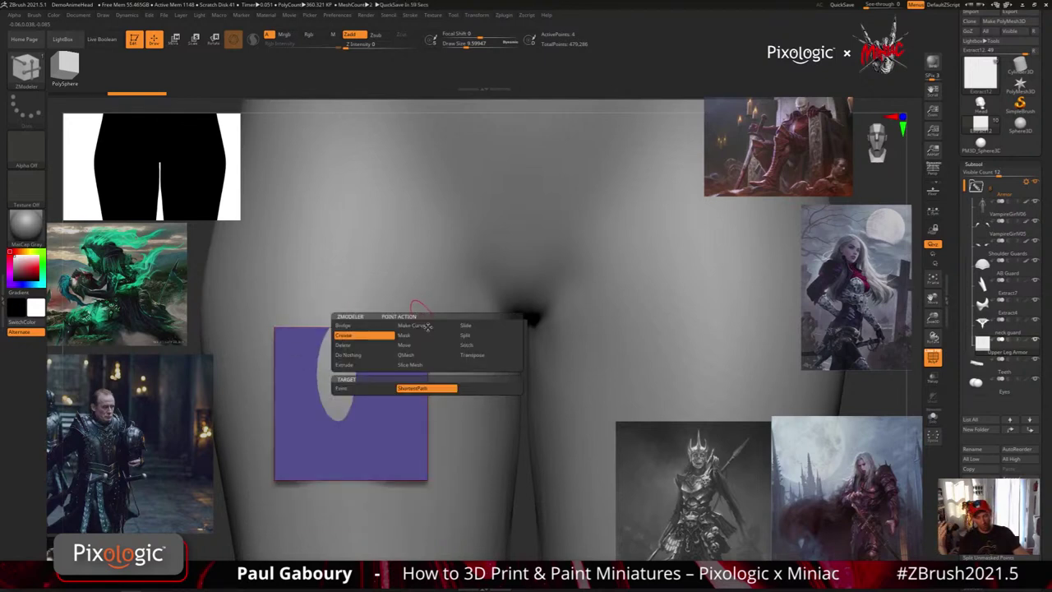
pyautogui.click(424, 346)
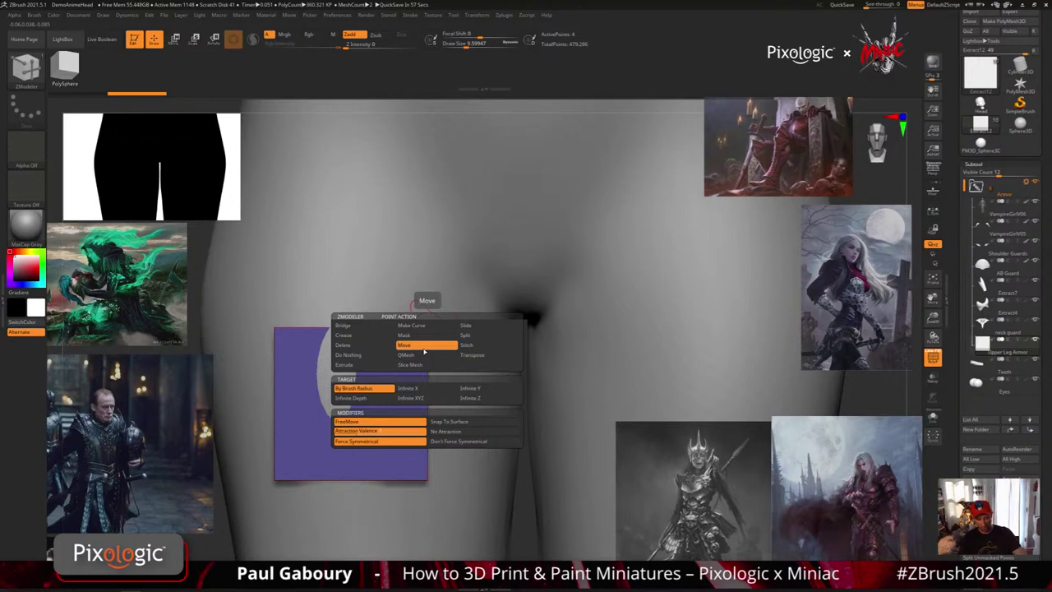
pyautogui.click(481, 422)
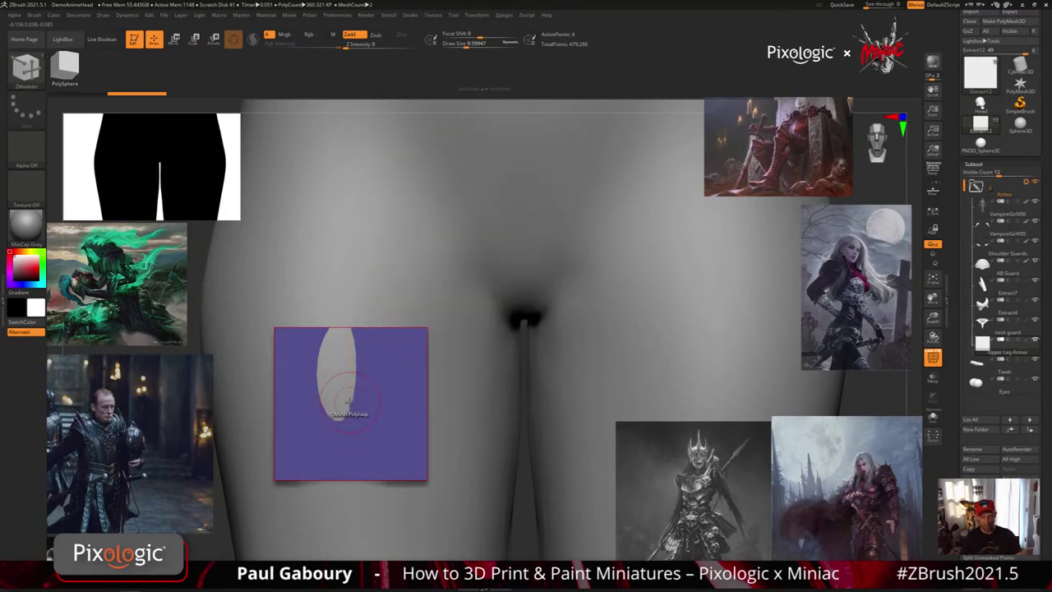
# Set the ZModeler polygon action to Do Nothing.
pyautogui.press('space')
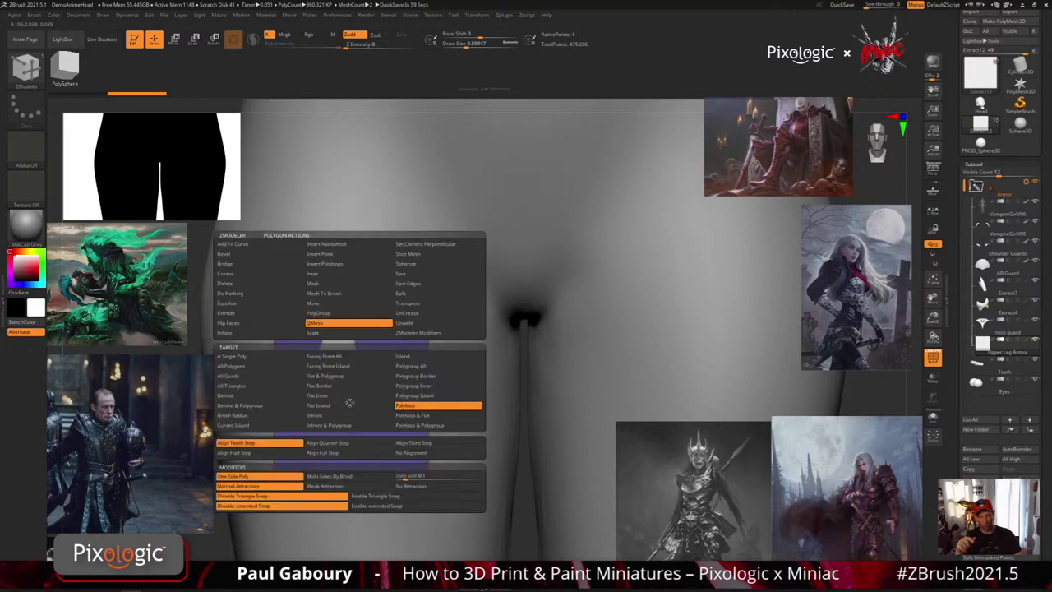
pyautogui.click(240, 294)
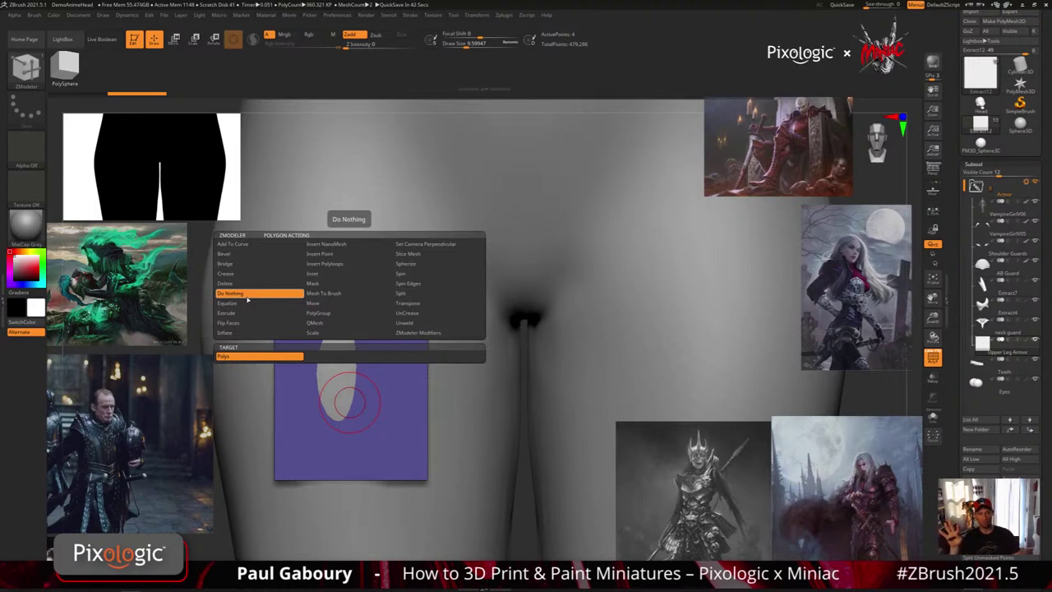
pyautogui.click(247, 296)
pyautogui.press('b')
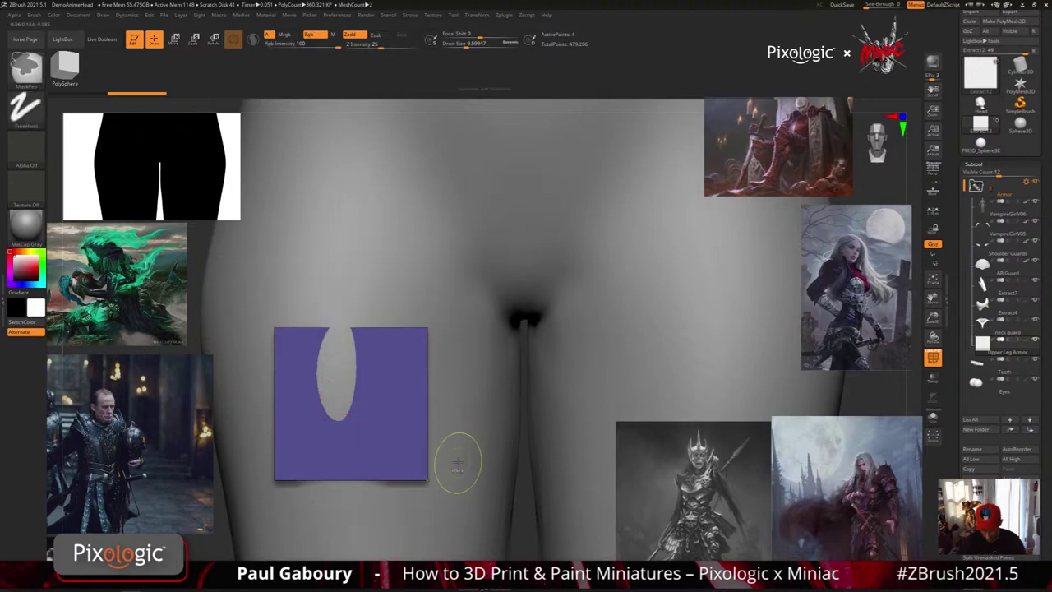
pyautogui.moveTo(467, 466)
pyautogui.keyDown('ctrl'); pyautogui.mouseDown(button='right')
pyautogui.moveTo(462, 422)
pyautogui.moveTo(424, 420)
pyautogui.mouseUp(button='right'); pyautogui.keyUp('ctrl')
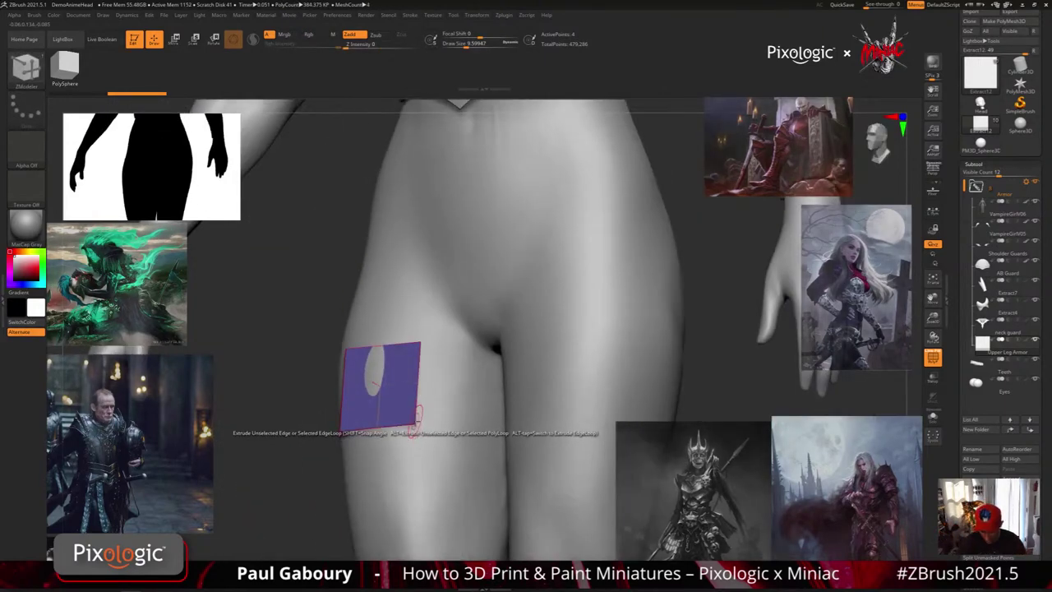
pyautogui.moveTo(417, 422); pyautogui.dragTo(419, 476)
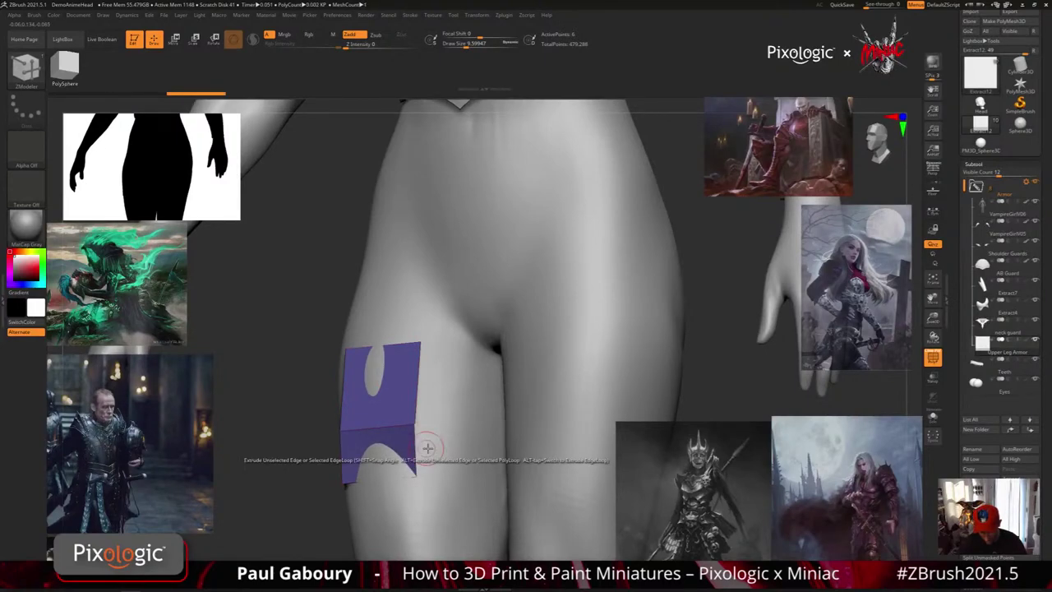
pyautogui.moveTo(427, 446)
pyautogui.mouseDown(button='right')
pyautogui.moveTo(453, 437)
pyautogui.moveTo(429, 424)
pyautogui.moveTo(418, 451)
pyautogui.mouseUp(button='right')
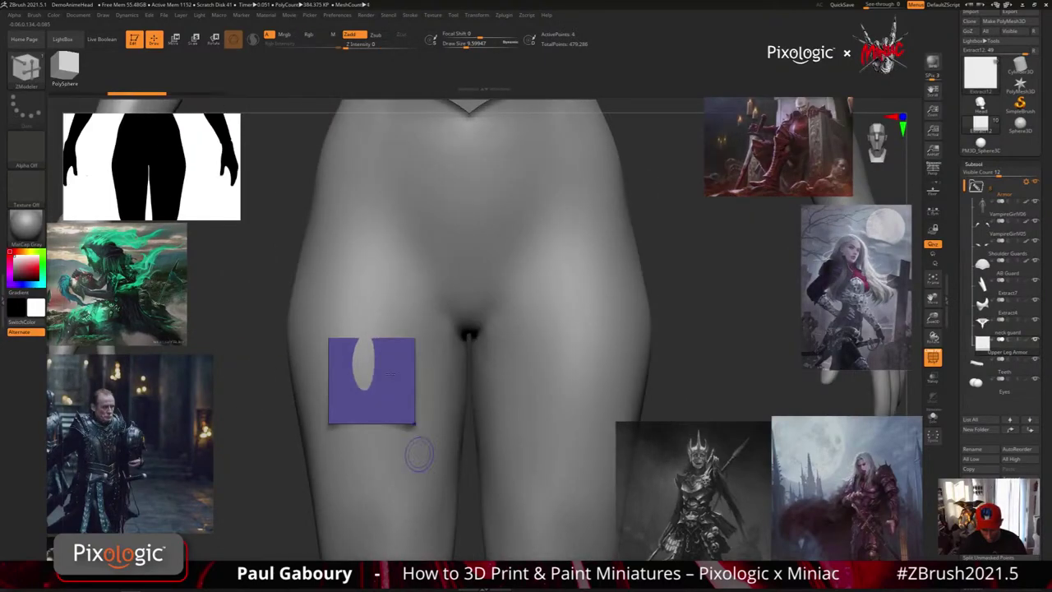
pyautogui.moveTo(372, 336); pyautogui.dragTo(375, 297)
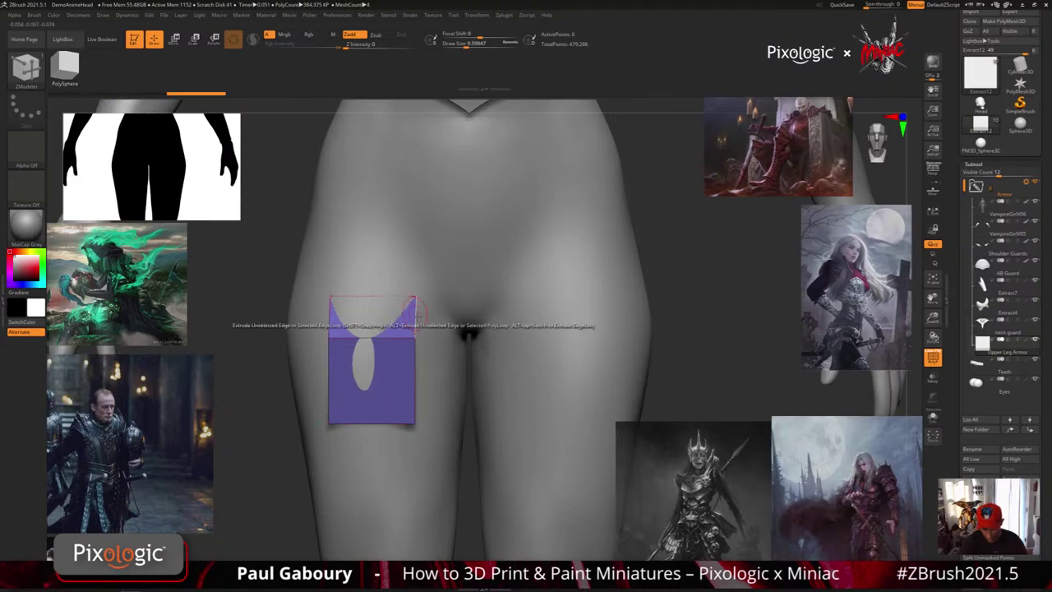
pyautogui.moveTo(403, 394); pyautogui.dragTo(475, 393, button='right')
pyautogui.hotkey('ctrl', 'z')
# Move the thigh polygon's corner points along the leg surface to reshape it into a panel that is narrower at its upper edge.
pyautogui.moveTo(433, 327)
pyautogui.keyDown('ctrl'); pyautogui.mouseDown(button='right')
pyautogui.moveTo(436, 347)
pyautogui.moveTo(469, 375)
pyautogui.moveTo(431, 346)
pyautogui.mouseUp(button='right'); pyautogui.keyUp('ctrl')
pyautogui.moveTo(431, 345); pyautogui.dragTo(390, 345)
pyautogui.moveTo(416, 348); pyautogui.dragTo(353, 350, button='right')
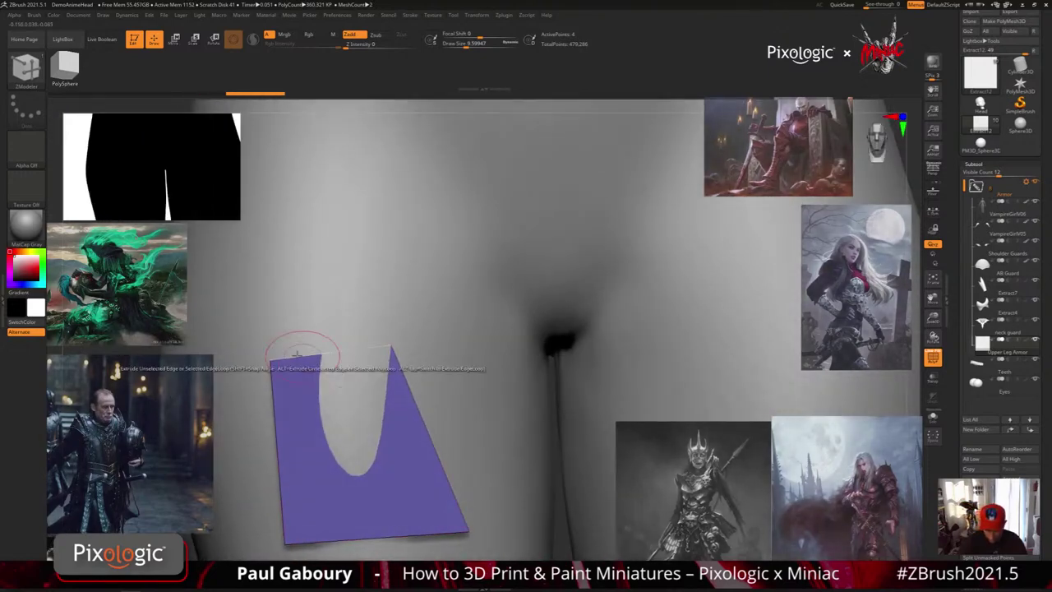
pyautogui.moveTo(270, 359); pyautogui.dragTo(299, 345)
pyautogui.moveTo(451, 432)
pyautogui.keyDown('ctrl'); pyautogui.mouseDown(button='right')
pyautogui.moveTo(429, 409)
pyautogui.moveTo(477, 389)
pyautogui.mouseUp(button='right'); pyautogui.keyUp('ctrl')
pyautogui.moveTo(465, 423); pyautogui.dragTo(445, 435)
pyautogui.hotkey('ctrl', 'z')
pyautogui.moveTo(358, 448); pyautogui.dragTo(376, 446)
pyautogui.moveTo(438, 463)
pyautogui.keyDown('ctrl'); pyautogui.mouseDown(button='right')
pyautogui.moveTo(452, 448)
pyautogui.moveTo(451, 469)
pyautogui.moveTo(422, 481)
pyautogui.mouseUp(button='right'); pyautogui.keyUp('ctrl')
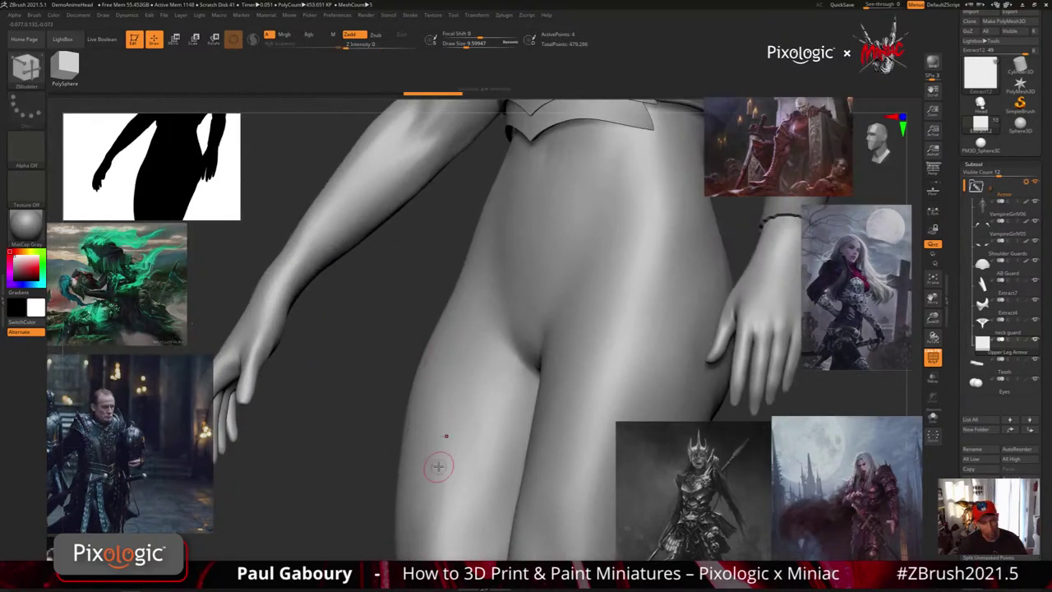
# Turn on transparency without the ghost effect so the thigh polygon shows through the body.
pyautogui.moveTo(436, 463)
pyautogui.mouseDown(button='right')
pyautogui.moveTo(405, 378)
pyautogui.moveTo(488, 369)
pyautogui.moveTo(485, 378)
pyautogui.mouseUp(button='right')
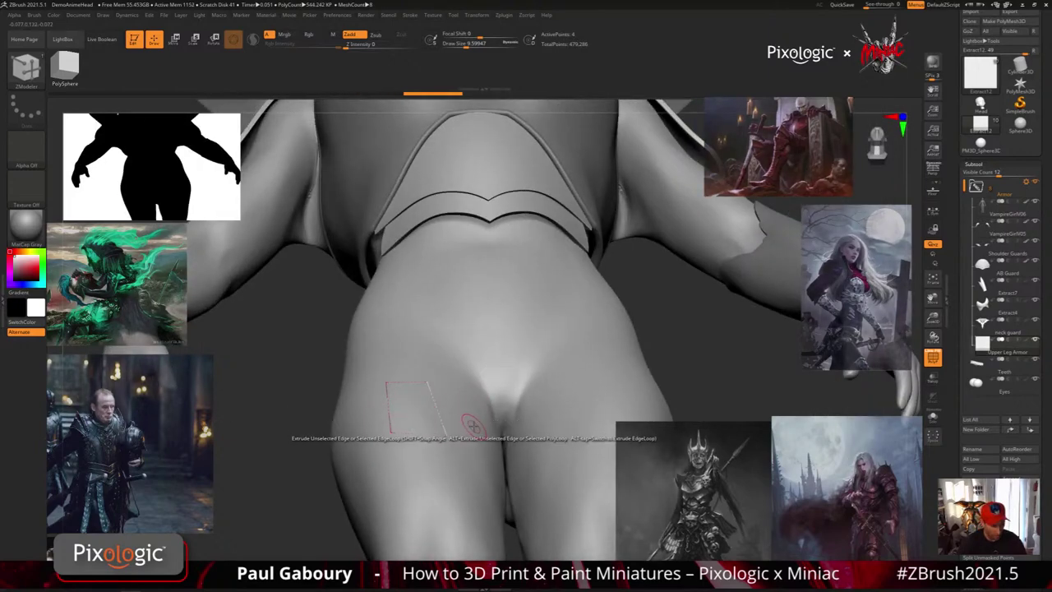
pyautogui.moveTo(465, 424); pyautogui.dragTo(433, 455, button='right')
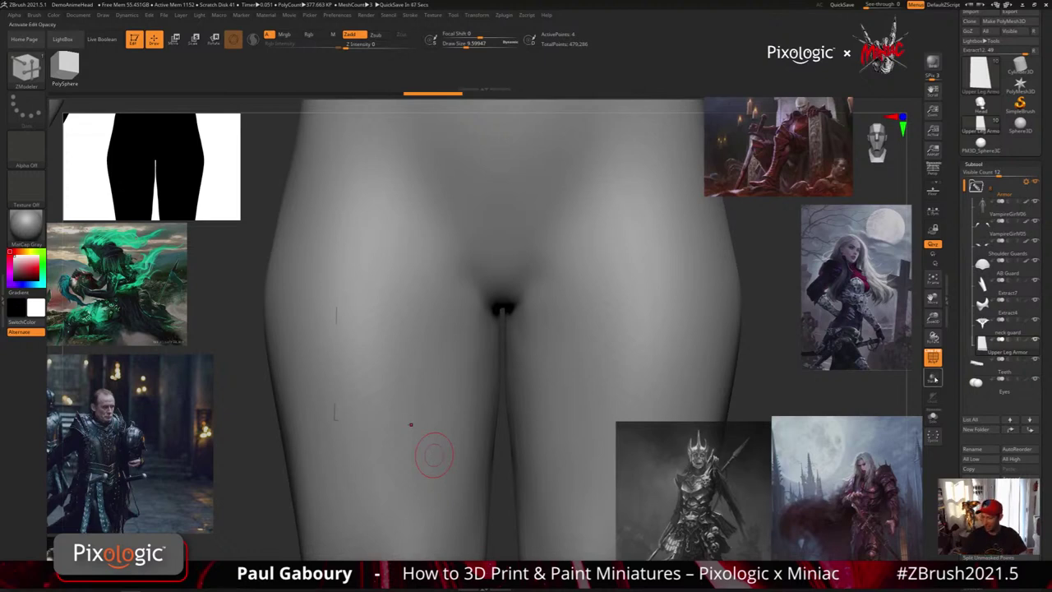
pyautogui.click(933, 377)
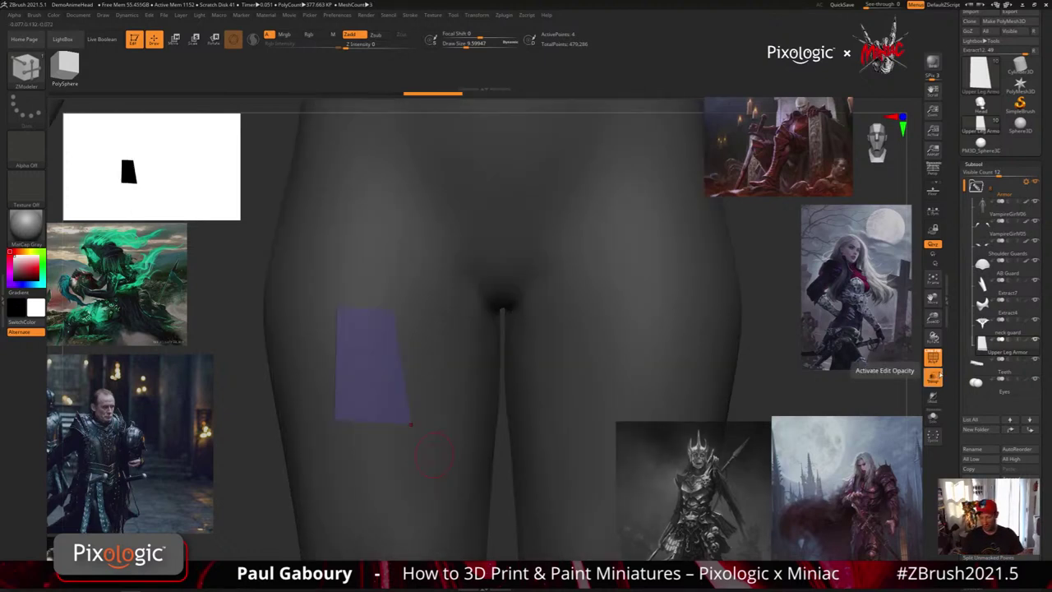
pyautogui.click(933, 398)
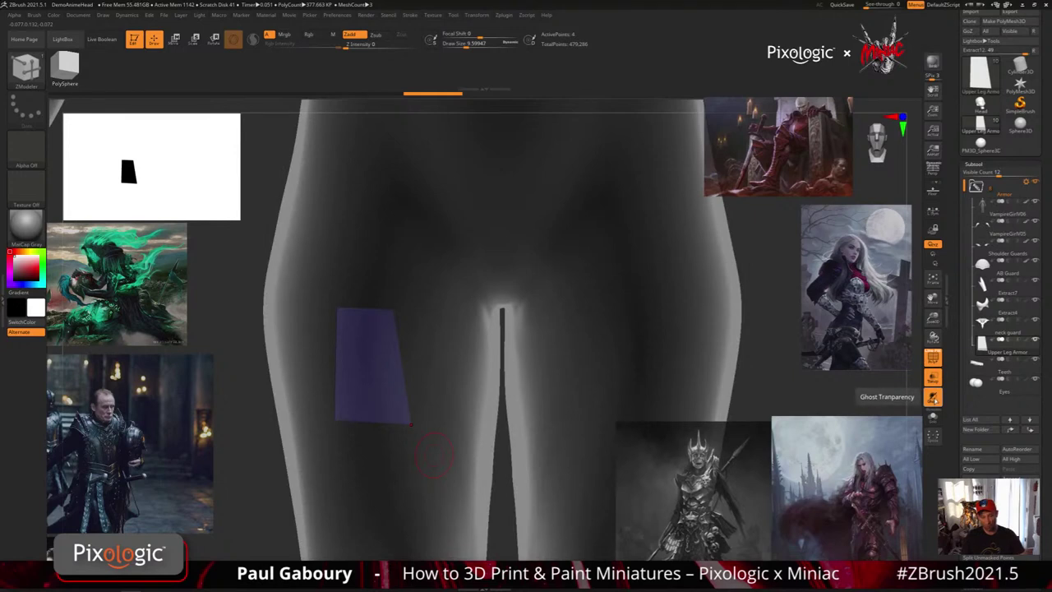
pyautogui.click(932, 397)
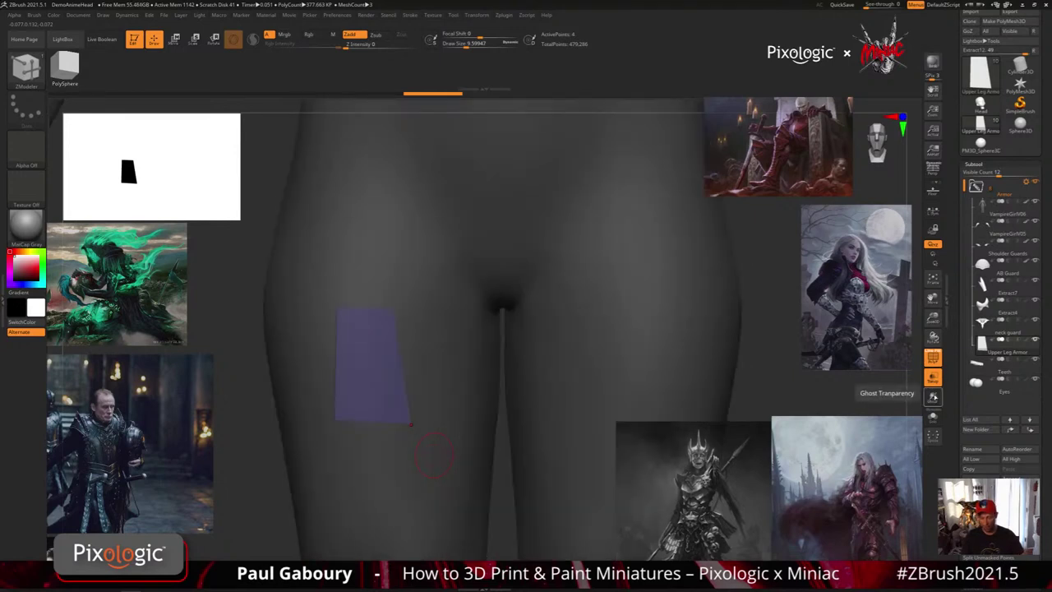
# Extrude the thigh panel's inner vertical edge twice across the leg surface toward the inner thigh.
pyautogui.moveTo(493, 428); pyautogui.dragTo(431, 396, button='right')
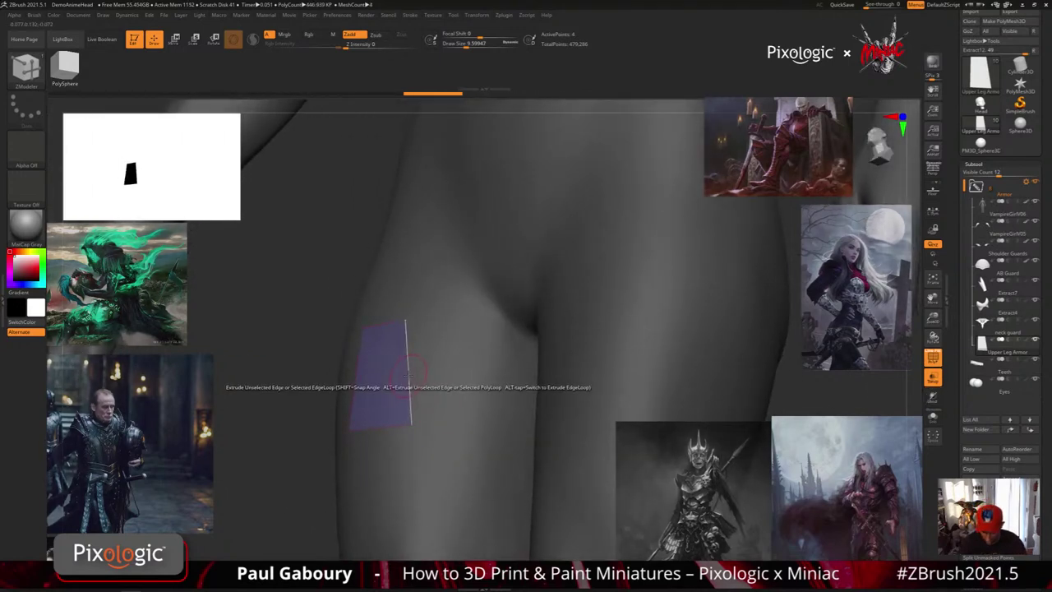
pyautogui.moveTo(407, 374); pyautogui.dragTo(448, 377)
pyautogui.moveTo(474, 379); pyautogui.dragTo(460, 374, button='right')
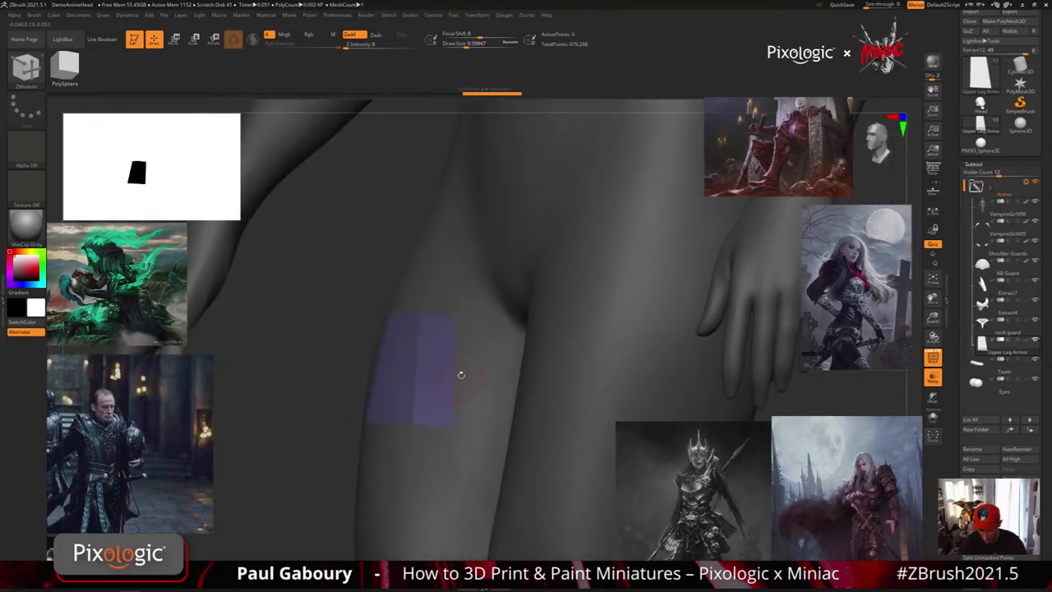
pyautogui.moveTo(454, 374); pyautogui.dragTo(478, 382)
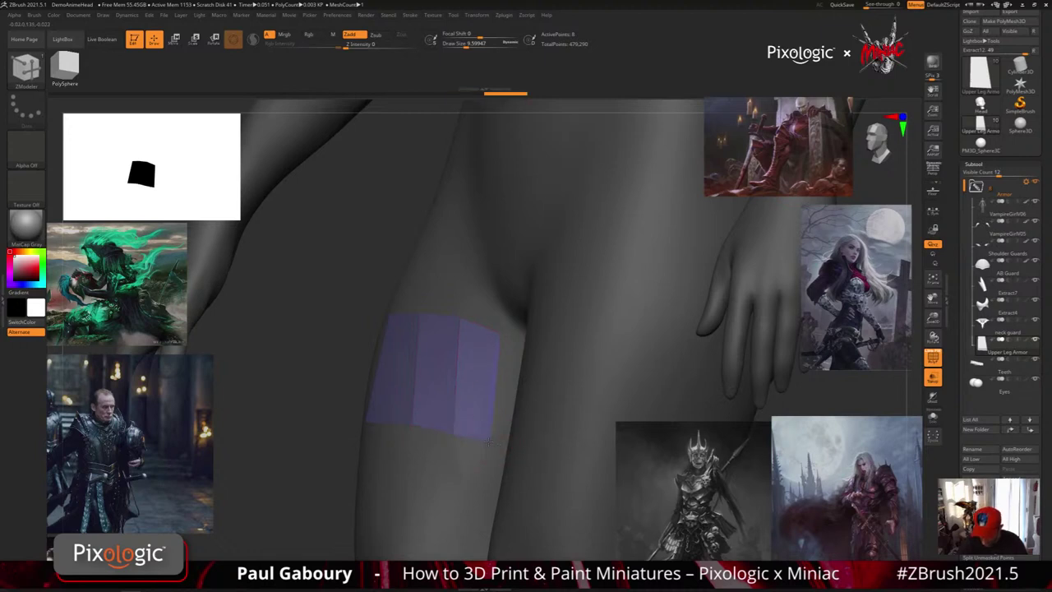
# Reposition the panel's points on the thigh, lowering the inner upper corner and shifting the outer edge inward.
pyautogui.keyDown('shift'); pyautogui.moveTo(485, 337); pyautogui.dragTo(504, 349, button='right'); pyautogui.keyUp('shift')
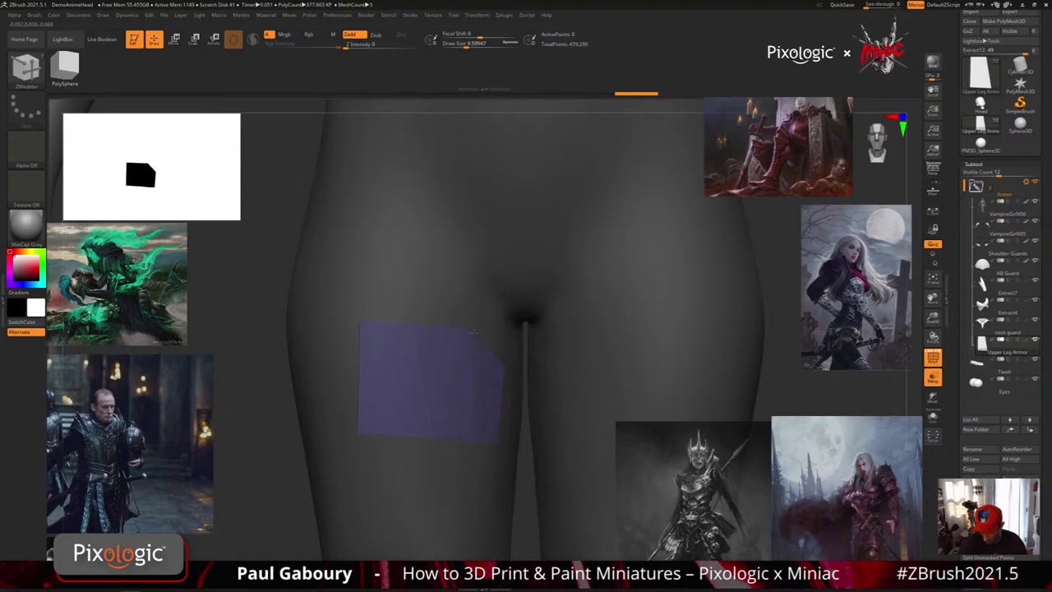
pyautogui.moveTo(498, 442); pyautogui.dragTo(502, 446)
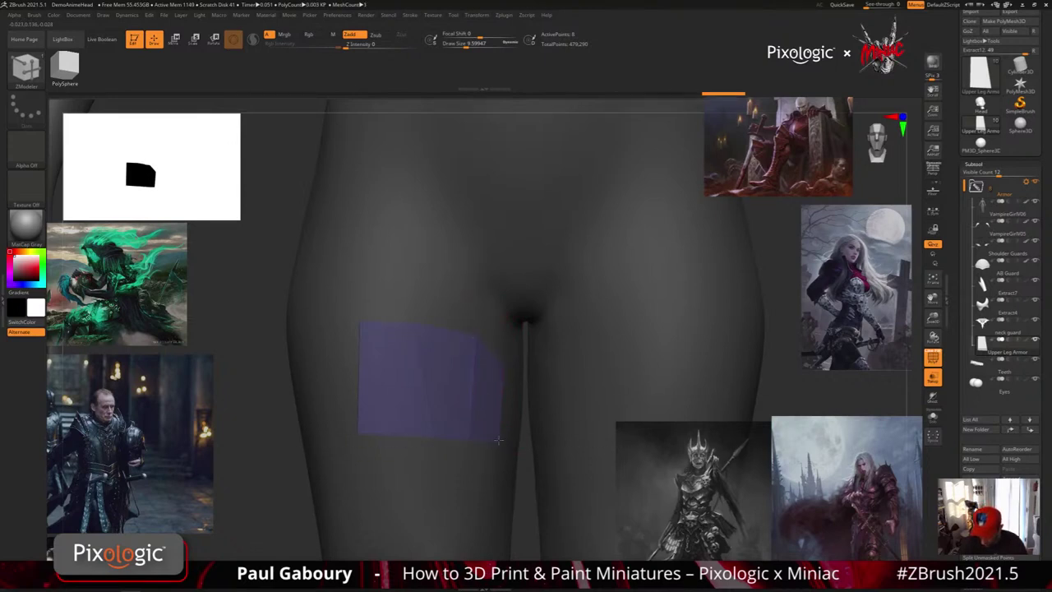
pyautogui.moveTo(418, 322); pyautogui.dragTo(433, 326)
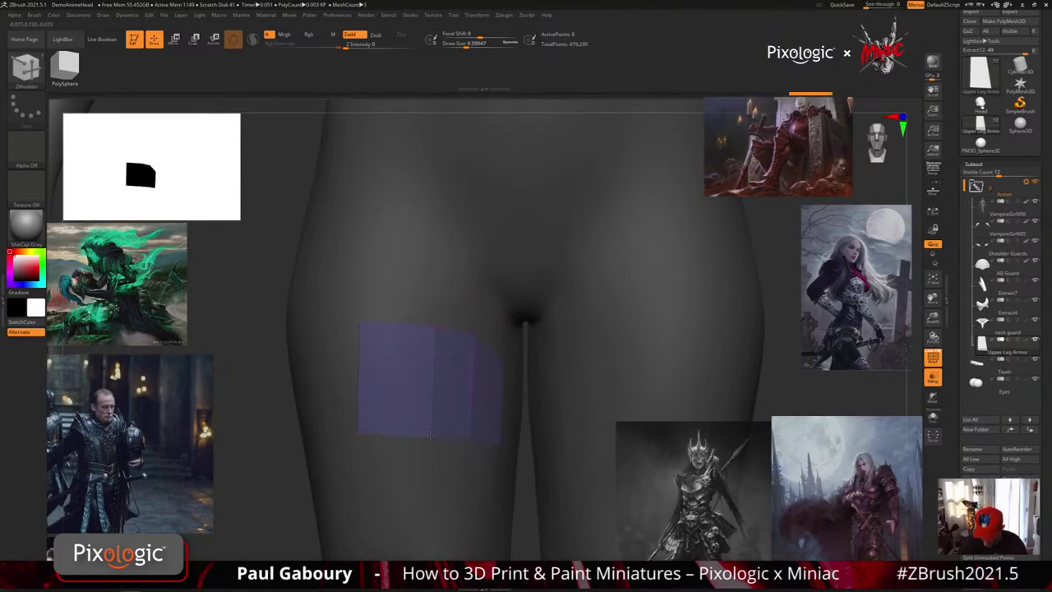
pyautogui.moveTo(355, 432); pyautogui.dragTo(389, 435)
pyautogui.moveTo(361, 320); pyautogui.dragTo(387, 314)
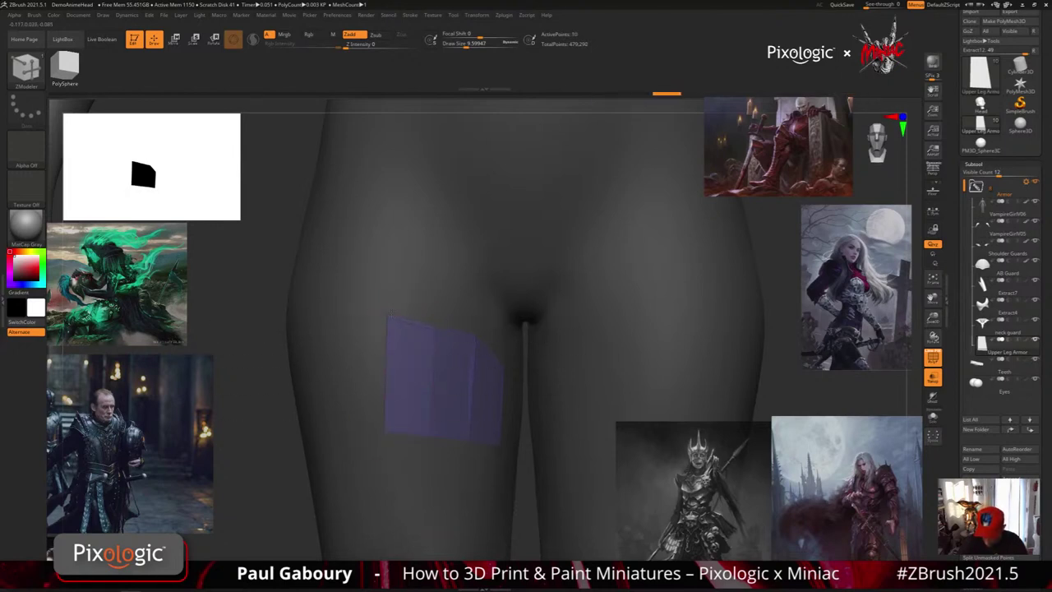
pyautogui.click(438, 320)
pyautogui.press('z')
pyautogui.hotkey('shift', 'z')
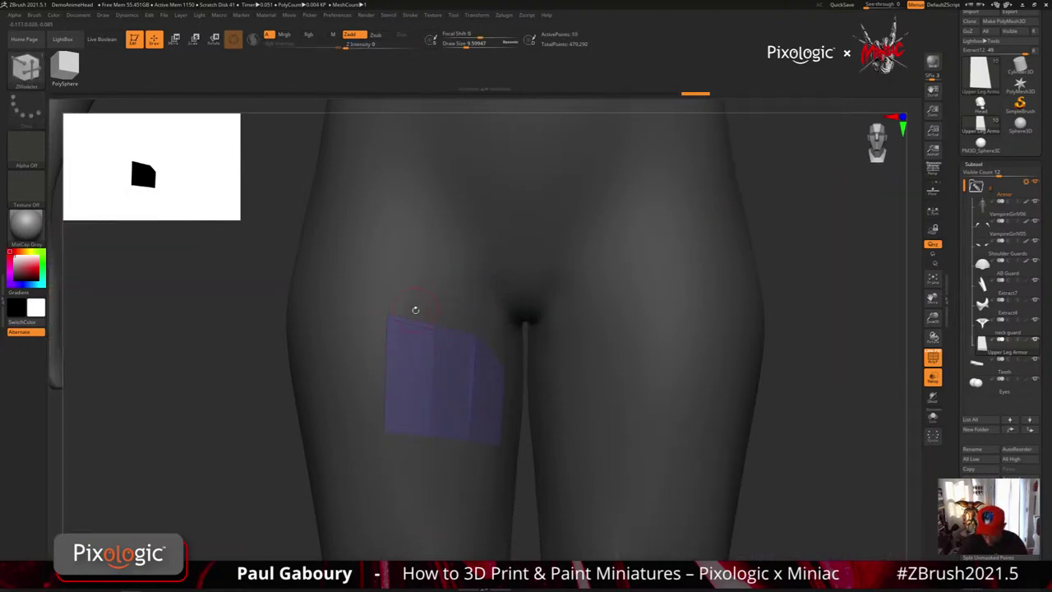
pyautogui.hotkey('shift', 'z')
pyautogui.hotkey('ctrl', 'z')
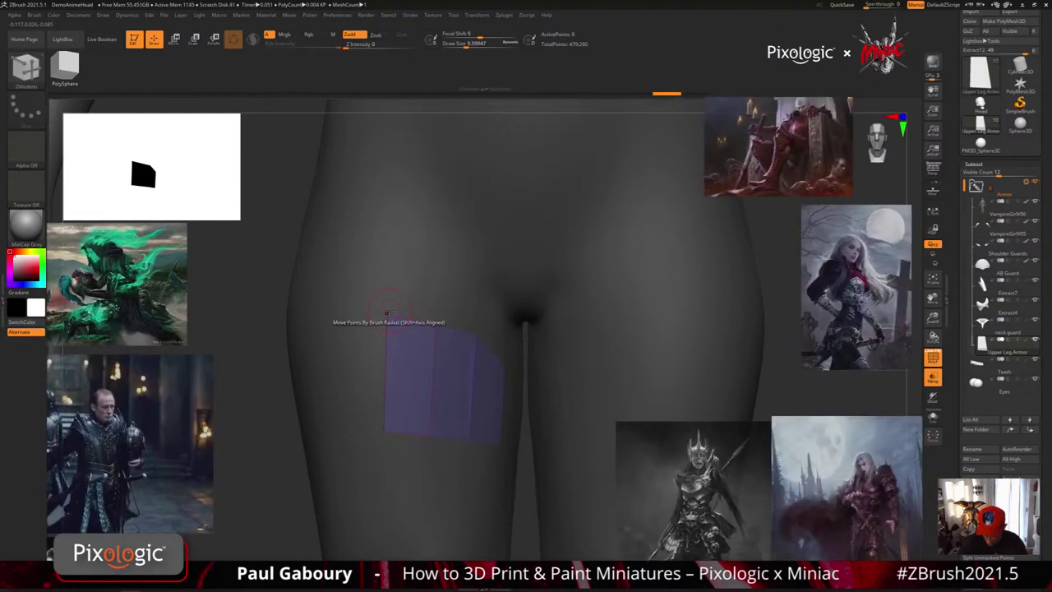
# Steepen the slope of the panel's upper edge and extrude its outer vertical edge twice around the outer thigh.
pyautogui.moveTo(389, 315); pyautogui.dragTo(389, 302)
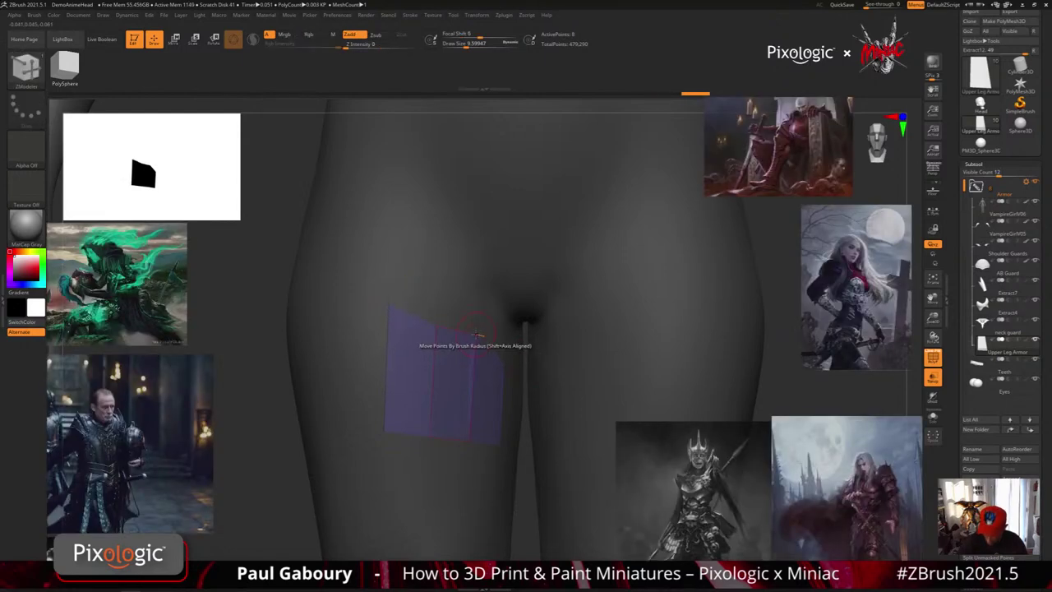
pyautogui.moveTo(476, 334); pyautogui.dragTo(476, 340)
pyautogui.keyDown('ctrl'); pyautogui.moveTo(507, 402); pyautogui.dragTo(477, 350, button='right'); pyautogui.keyUp('ctrl')
pyautogui.moveTo(452, 341); pyautogui.dragTo(493, 341, button='right')
pyautogui.moveTo(449, 418); pyautogui.dragTo(442, 373, button='right')
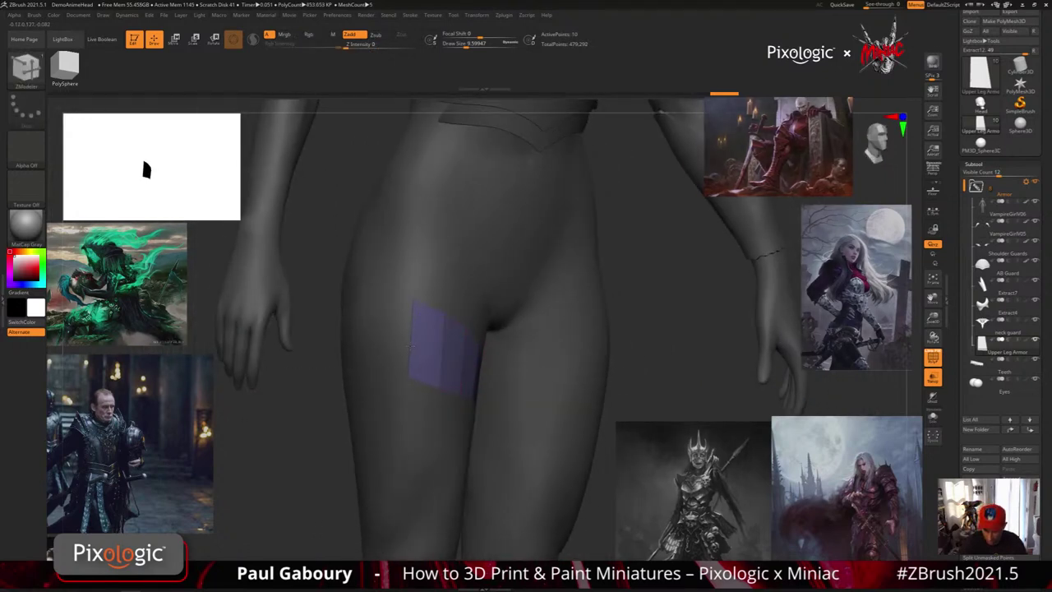
pyautogui.moveTo(452, 403); pyautogui.dragTo(391, 349, button='right')
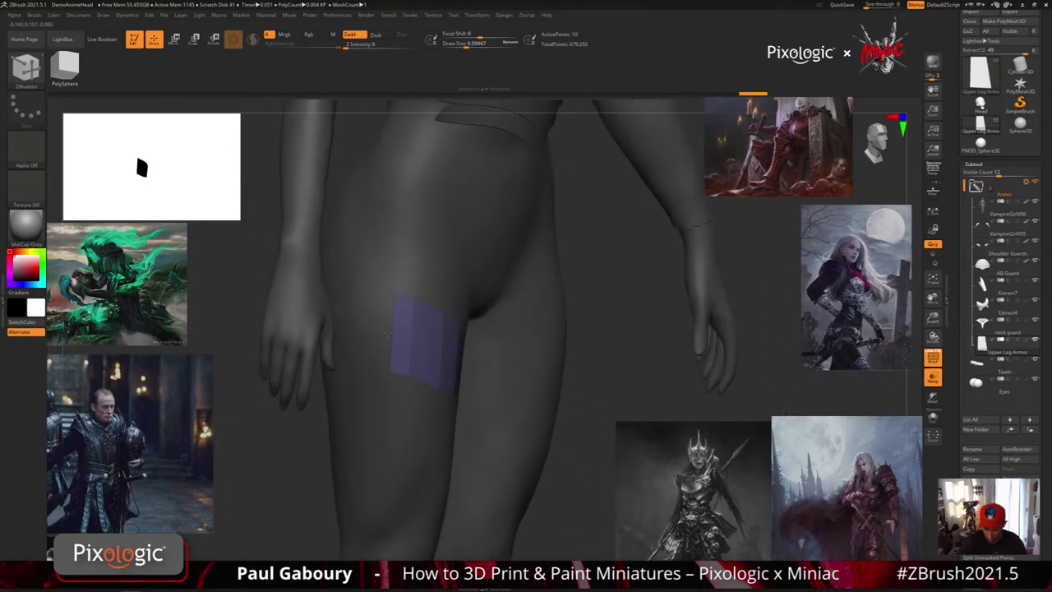
pyautogui.moveTo(463, 422); pyautogui.dragTo(475, 403, button='right')
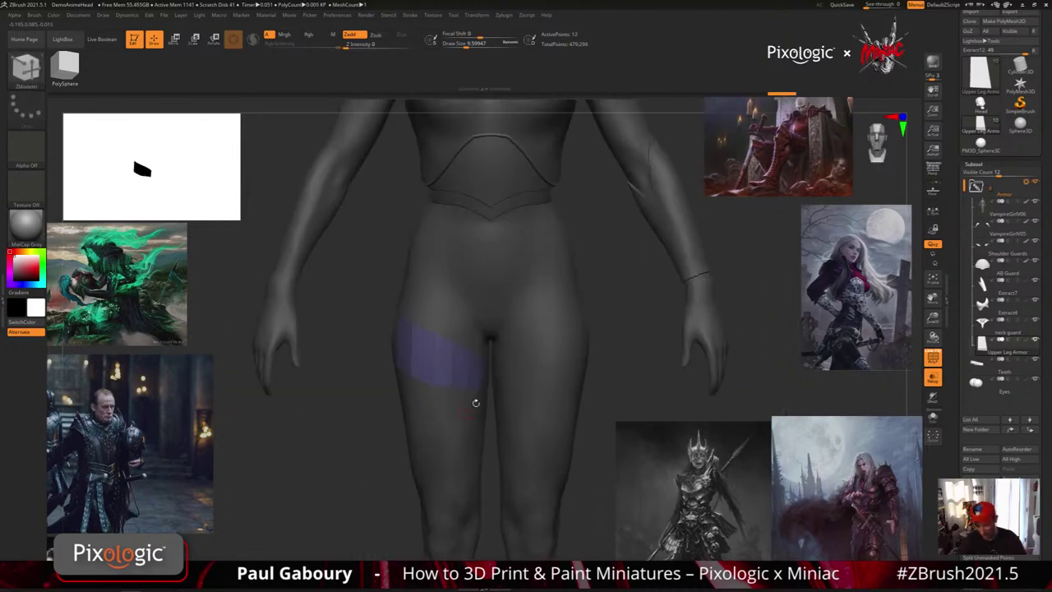
# Turn off transparency and enable Dynamic Subdiv for the upper leg armour strip.
pyautogui.moveTo(448, 444)
pyautogui.mouseDown(button='right')
pyautogui.moveTo(493, 447)
pyautogui.moveTo(463, 449)
pyautogui.mouseUp(button='right')
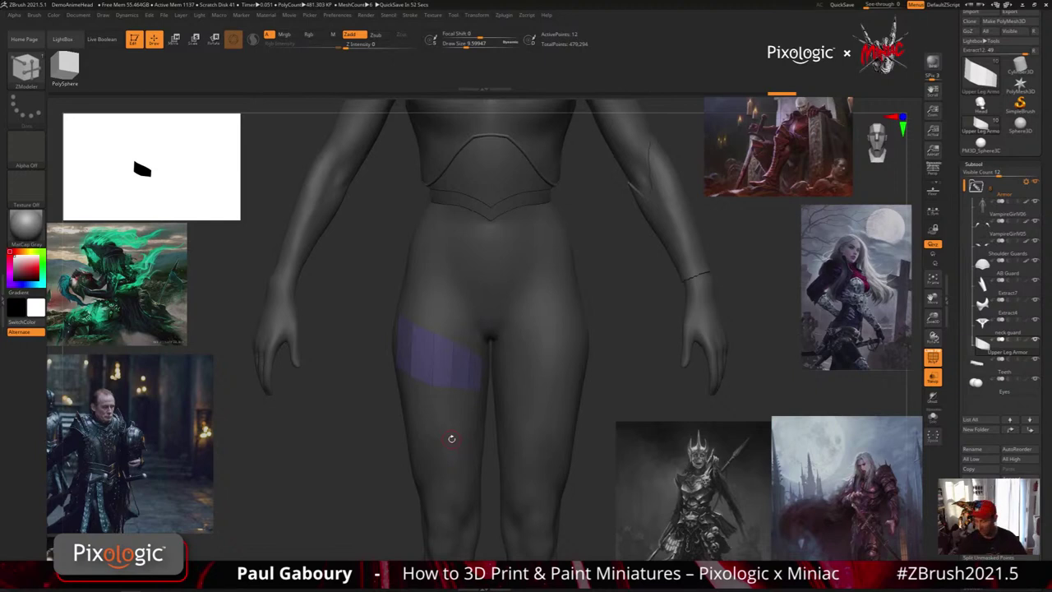
pyautogui.click(939, 383)
pyautogui.moveTo(551, 416)
pyautogui.mouseDown(button='right')
pyautogui.moveTo(529, 435)
pyautogui.moveTo(536, 429)
pyautogui.mouseUp(button='right')
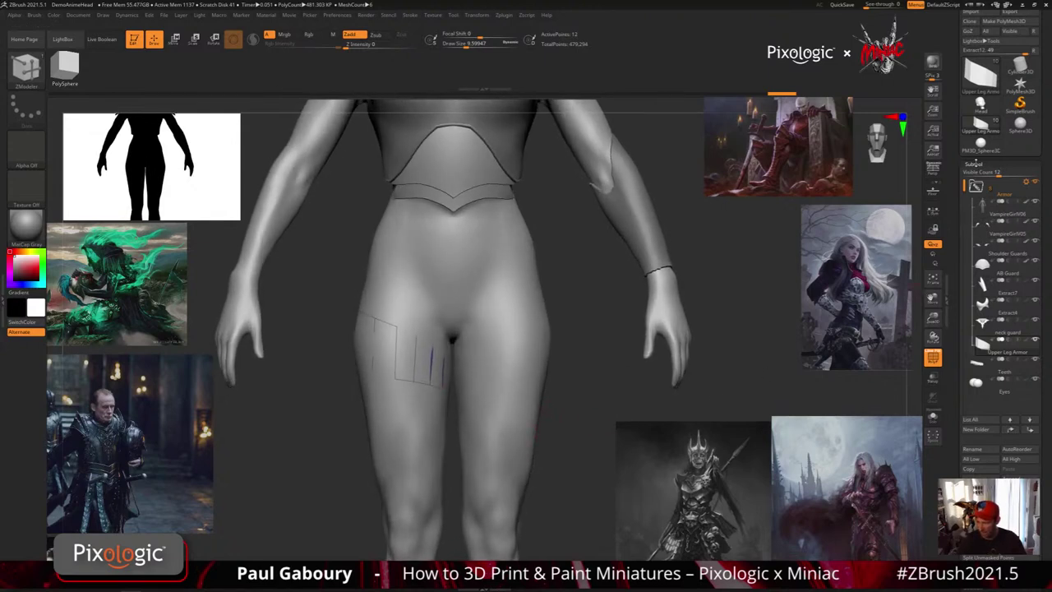
pyautogui.click(988, 165)
pyautogui.click(985, 175)
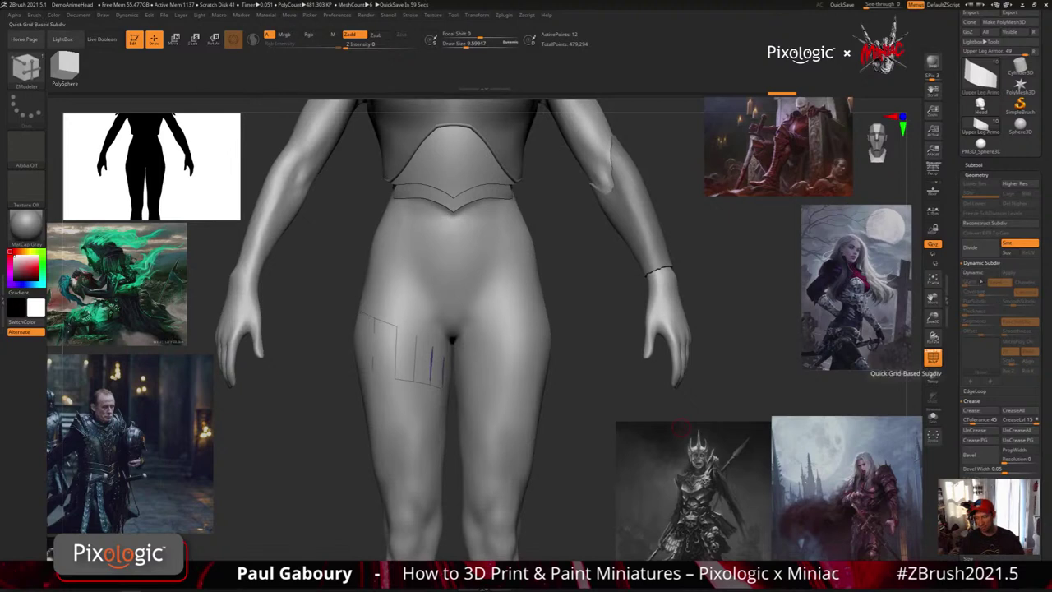
pyautogui.click(979, 281)
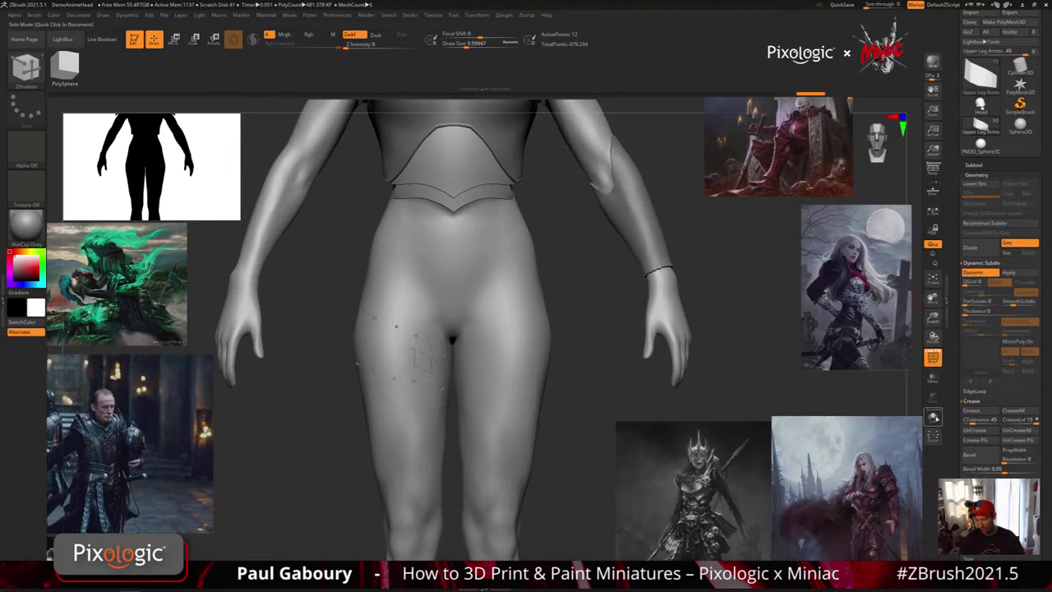
# Inspect the smoothed armour strip in Solo mode with its PolyFrame hidden, and show the full model again.
pyautogui.click(932, 416)
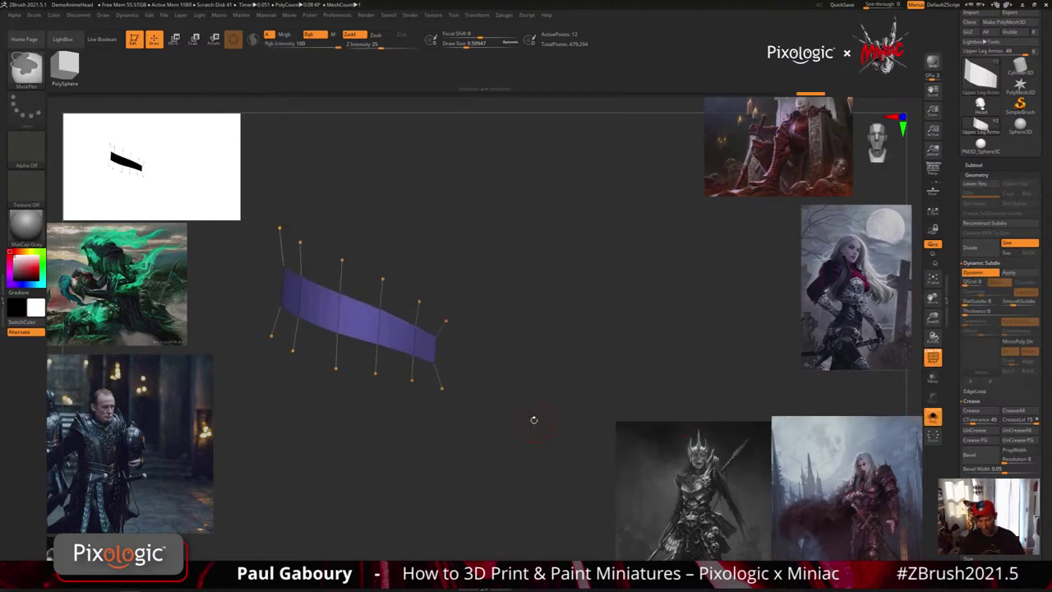
pyautogui.moveTo(570, 372); pyautogui.dragTo(564, 394)
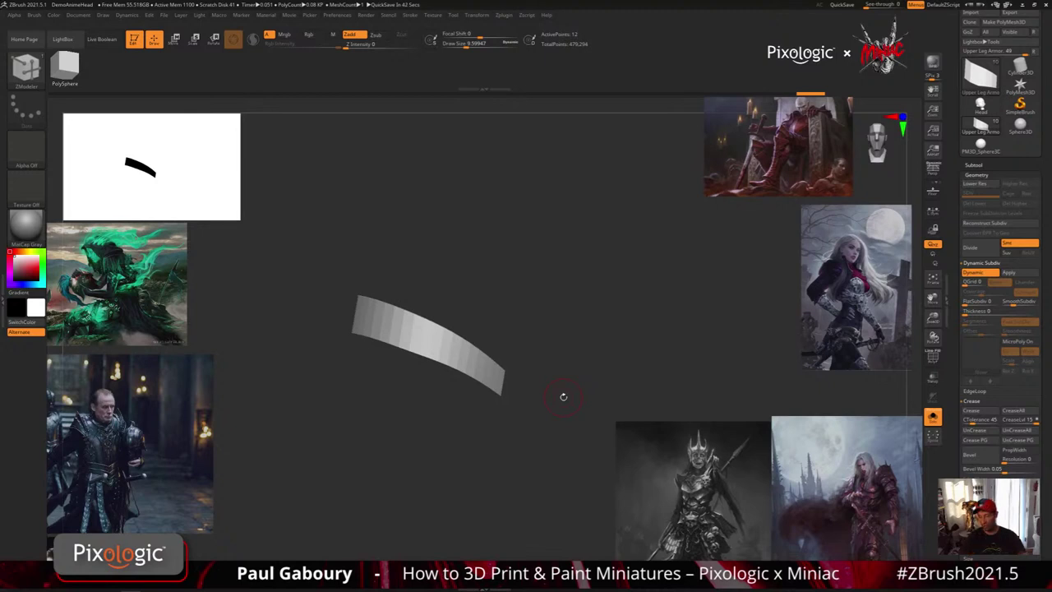
pyautogui.click(933, 417)
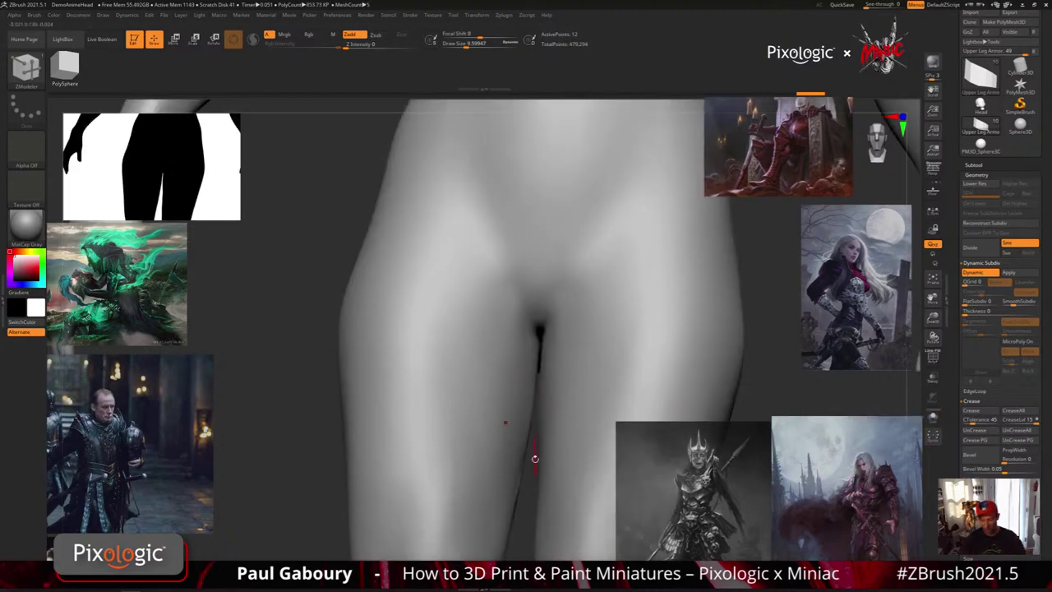
# Set the armour strip's Dynamic Subdiv Thickness to 0.0151.
pyautogui.moveTo(535, 459); pyautogui.dragTo(548, 435, button='right')
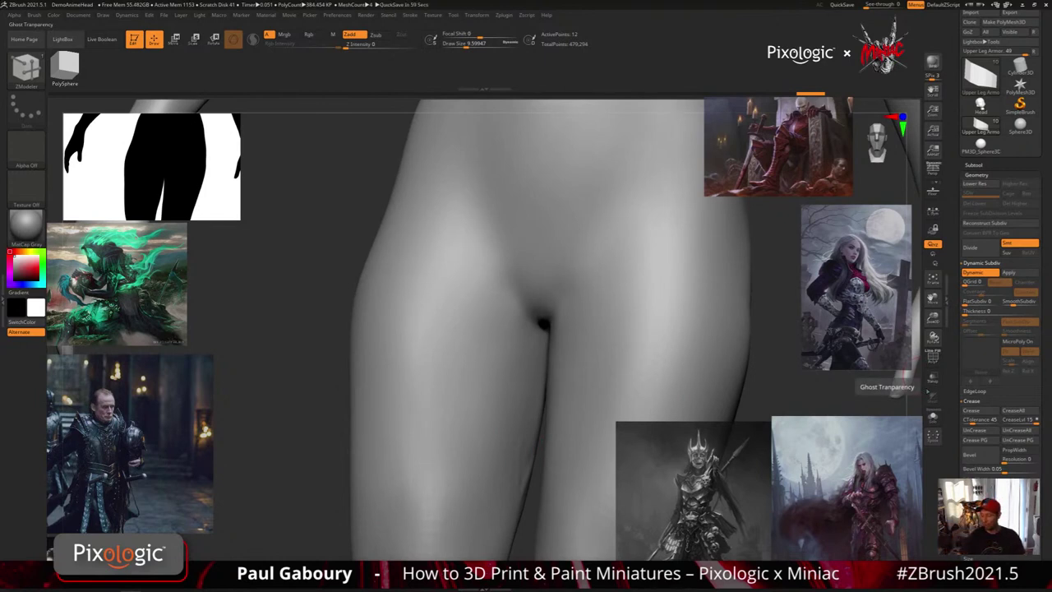
pyautogui.moveTo(967, 312); pyautogui.dragTo(996, 312)
pyautogui.moveTo(594, 454); pyautogui.dragTo(516, 465, button='right')
pyautogui.keyDown('ctrl'); pyautogui.moveTo(516, 465); pyautogui.dragTo(514, 508, button='right'); pyautogui.keyUp('ctrl')
pyautogui.moveTo(992, 313); pyautogui.dragTo(989, 314)
pyautogui.click(989, 313)
pyautogui.moveTo(567, 439)
pyautogui.mouseDown(button='right')
pyautogui.moveTo(501, 459)
pyautogui.moveTo(507, 466)
pyautogui.mouseUp(button='right')
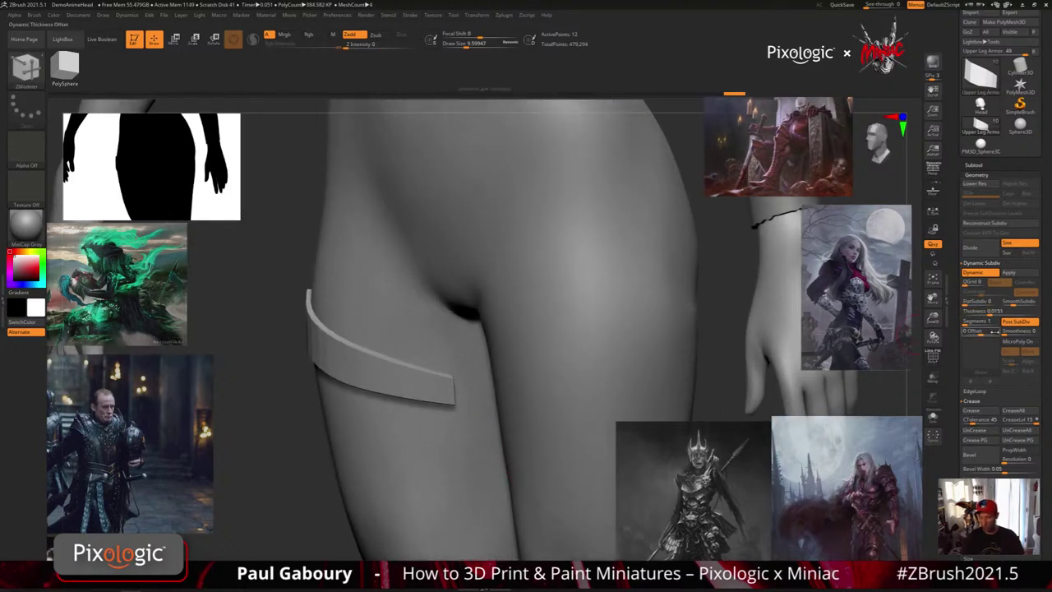
# Set the armour strip's Dynamic Subdiv thickness Offset to 100 and check how it sits on the thigh.
pyautogui.moveTo(986, 334)
pyautogui.mouseDown()
pyautogui.moveTo(1000, 333)
pyautogui.moveTo(981, 332)
pyautogui.mouseUp()
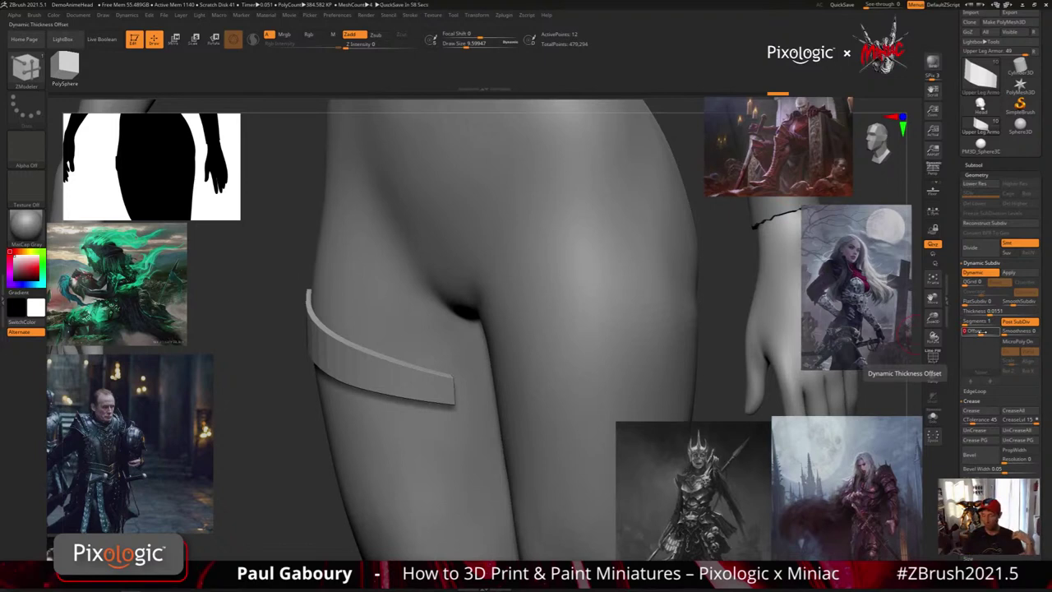
pyautogui.moveTo(984, 332); pyautogui.dragTo(999, 331)
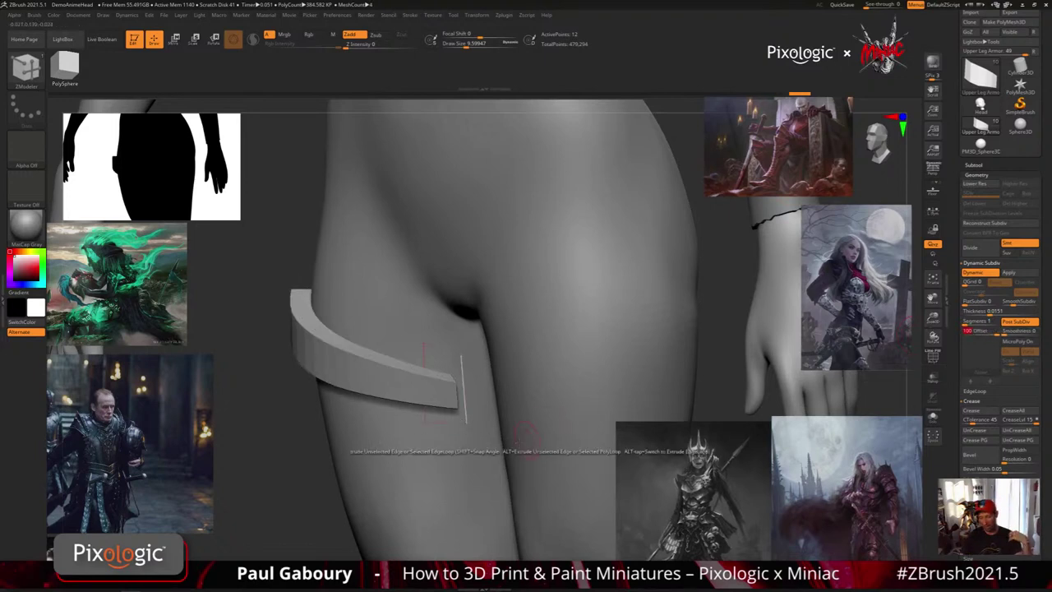
pyautogui.moveTo(486, 462); pyautogui.dragTo(459, 500, button='right')
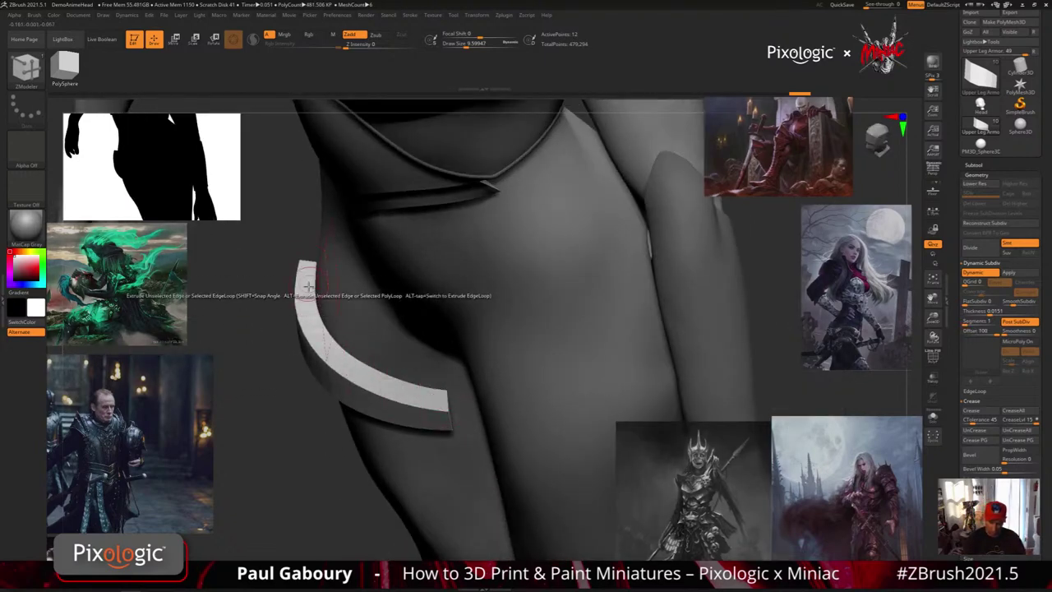
# Reduce the armour strip's Dynamic Subdiv Thickness to 0.00681.
pyautogui.moveTo(434, 501); pyautogui.dragTo(466, 374, button='right')
pyautogui.moveTo(465, 374); pyautogui.dragTo(493, 390)
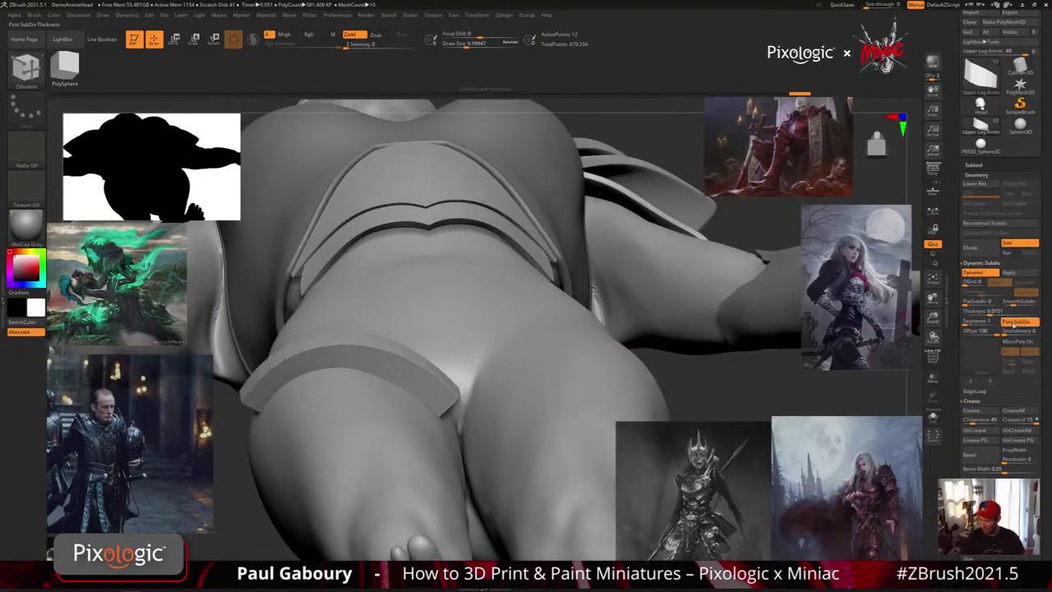
pyautogui.moveTo(992, 314); pyautogui.dragTo(985, 312)
pyautogui.moveTo(457, 477)
pyautogui.keyDown('ctrl'); pyautogui.mouseDown(button='right')
pyautogui.moveTo(453, 411)
pyautogui.moveTo(453, 496)
pyautogui.moveTo(460, 471)
pyautogui.mouseUp(button='right'); pyautogui.keyUp('ctrl')
# Extrude a raised flap upward from the middle upper edges of the thigh armour strip.
pyautogui.hotkey('shift', 'f')
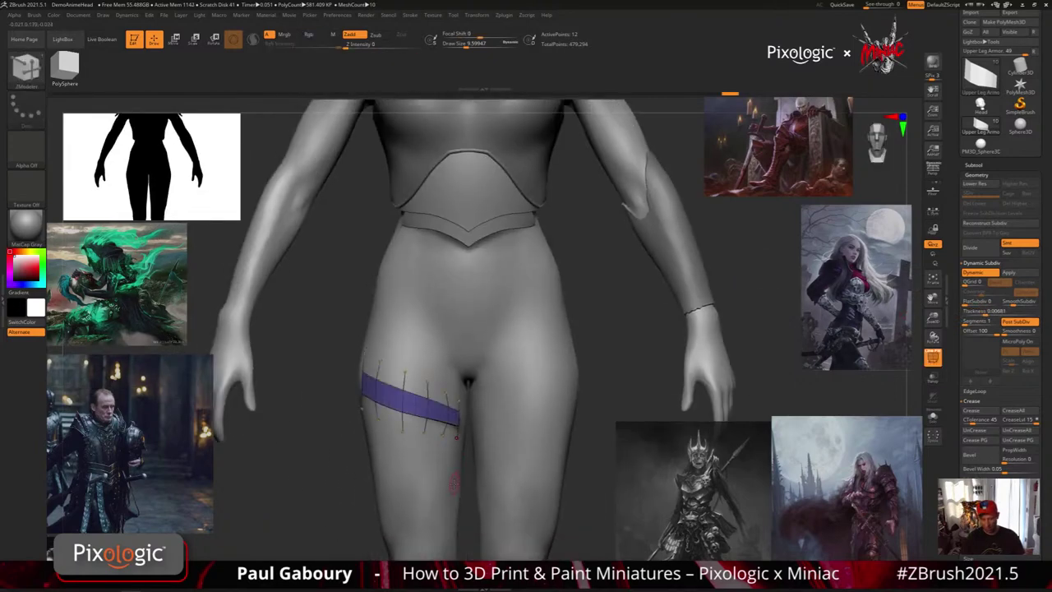
pyautogui.hotkey('shift', 'f')
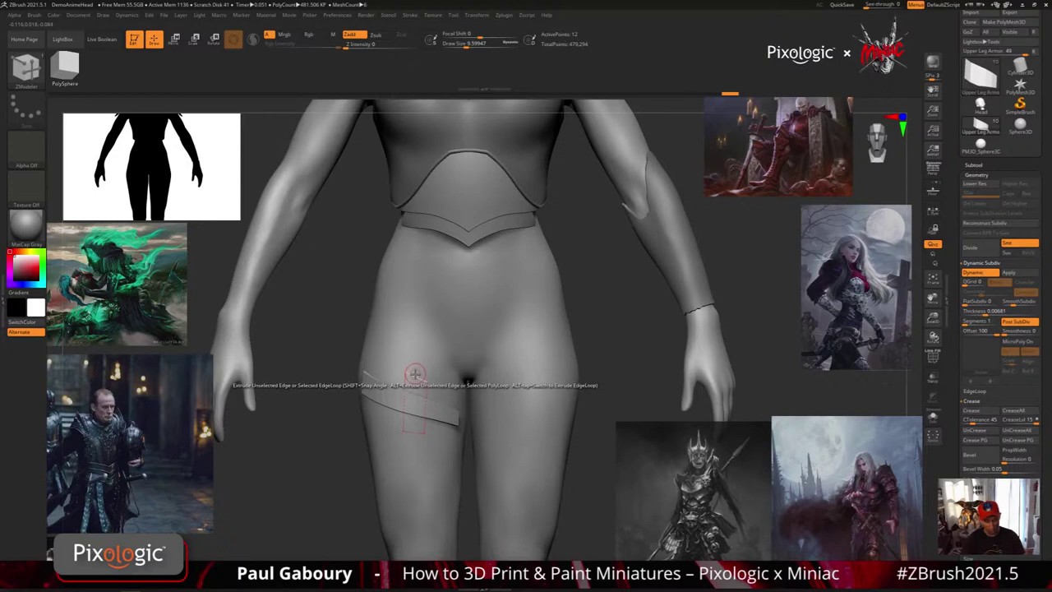
pyautogui.moveTo(416, 375); pyautogui.dragTo(395, 356)
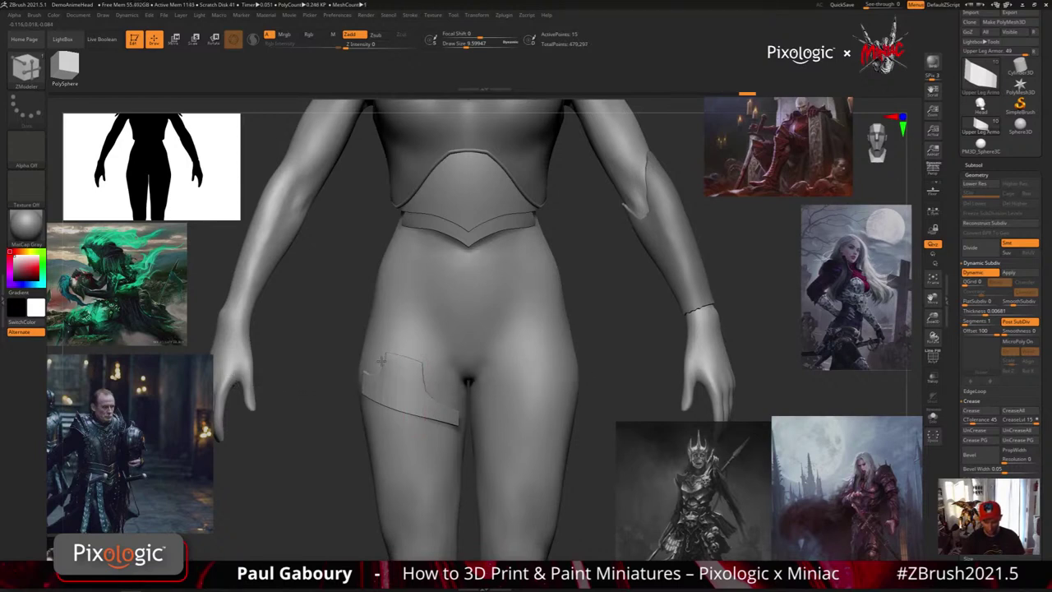
# Compare the thigh armour with Dynamic Subdiv off and on, show its PolyFrame, and remove the SmoothSubdiv smoothing so its polygons are flat.
pyautogui.press('shift')
pyautogui.hotkey('shift', 'f')
pyautogui.hotkey('shift', 'f')
pyautogui.hotkey('shift', 'd')
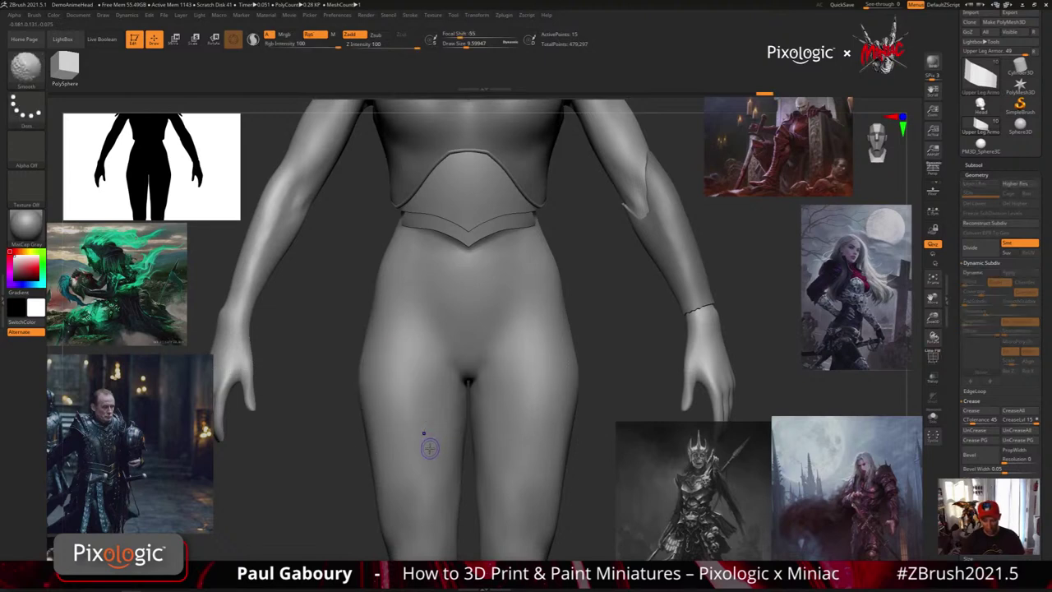
pyautogui.moveTo(430, 444); pyautogui.dragTo(511, 441, button='right')
pyautogui.hotkey('shift', 'f')
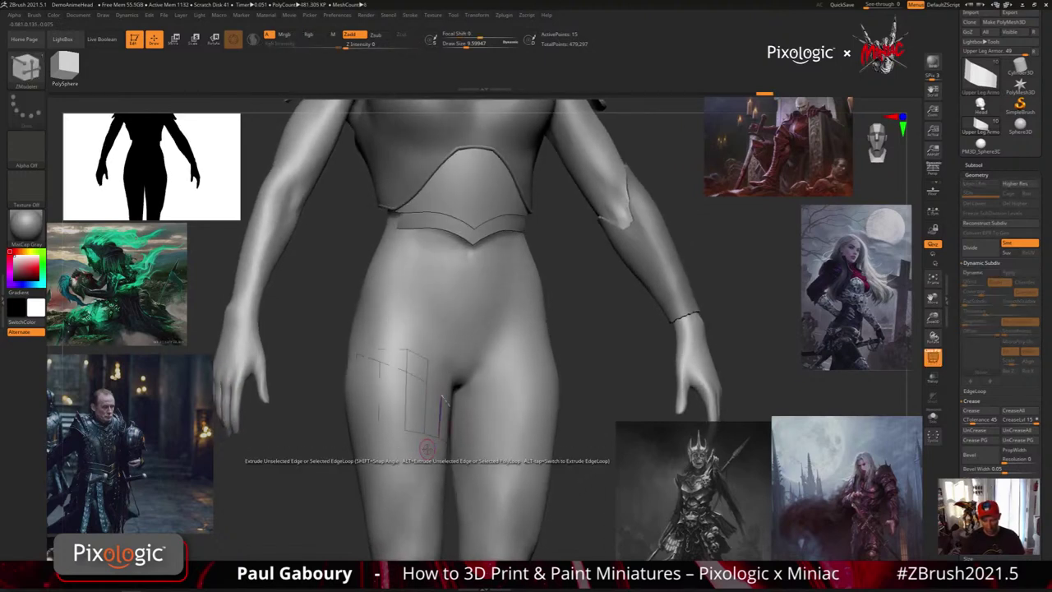
pyautogui.moveTo(423, 478); pyautogui.dragTo(420, 470, button='right')
pyautogui.press('d')
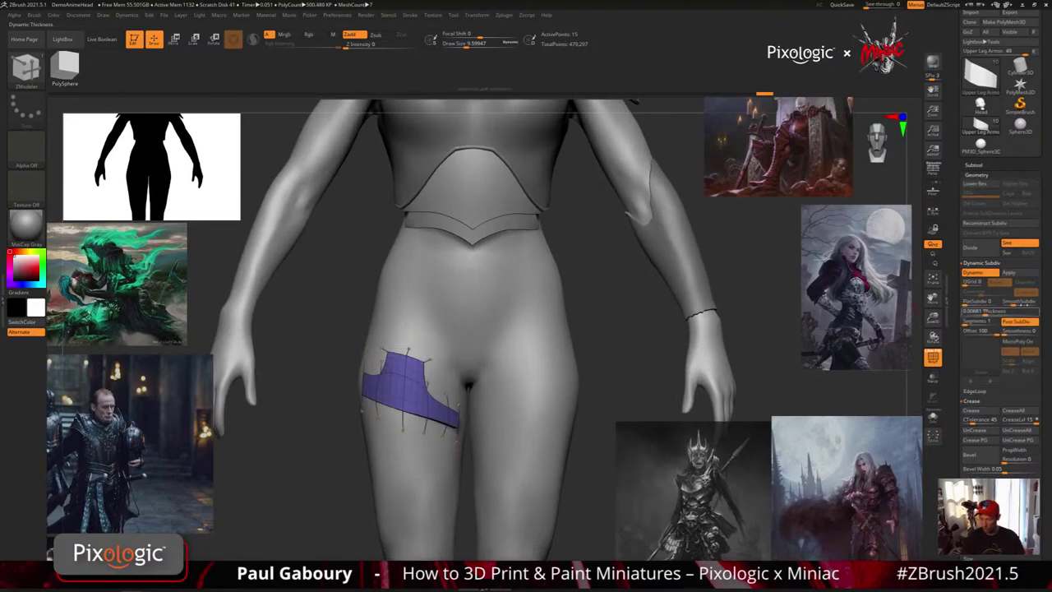
pyautogui.press('Return')
# Set the Draw Size to about 24.3 and extrude the strip's upper outer-thigh edge upward to join the raised flap.
pyautogui.moveTo(419, 456); pyautogui.dragTo(429, 427, button='right')
pyautogui.keyDown('ctrl'); pyautogui.moveTo(429, 361); pyautogui.dragTo(480, 505, button='right'); pyautogui.keyUp('ctrl')
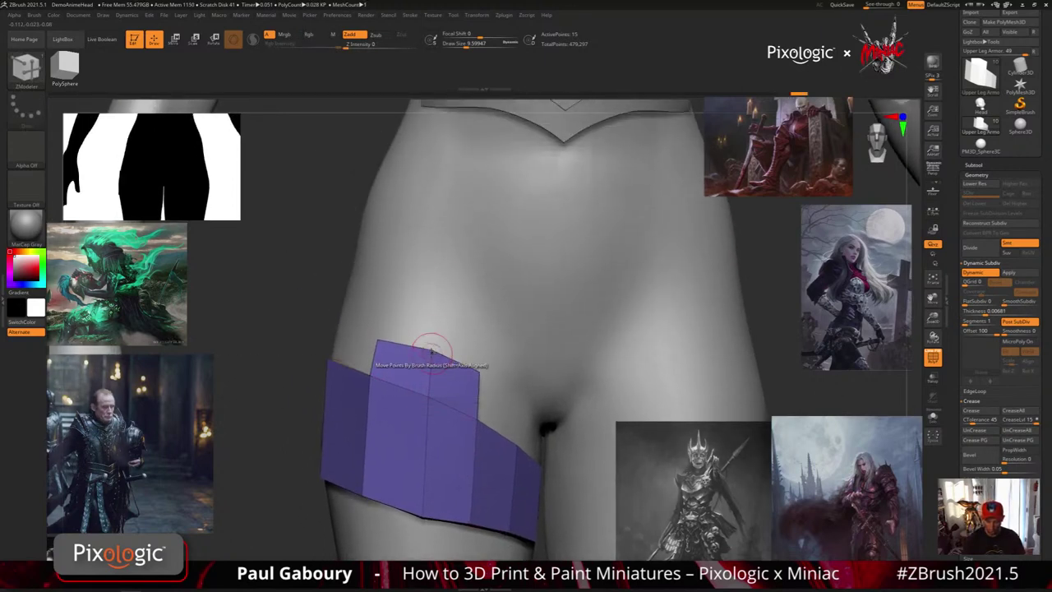
pyautogui.moveTo(431, 352); pyautogui.dragTo(438, 354, button='right')
pyautogui.press('s')
pyautogui.moveTo(437, 354); pyautogui.dragTo(444, 354)
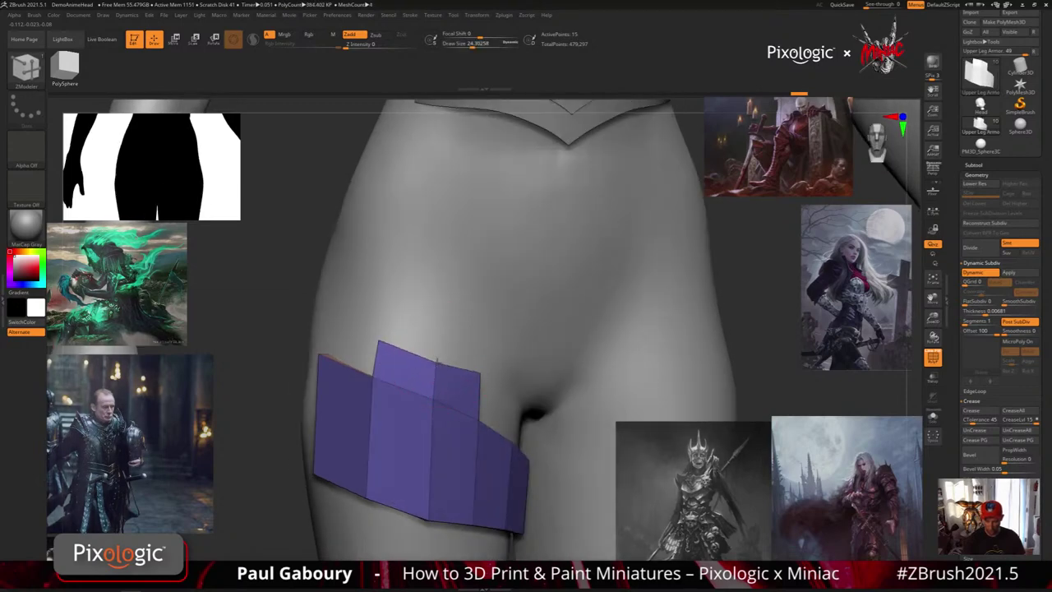
pyautogui.moveTo(436, 361); pyautogui.dragTo(409, 361, button='right')
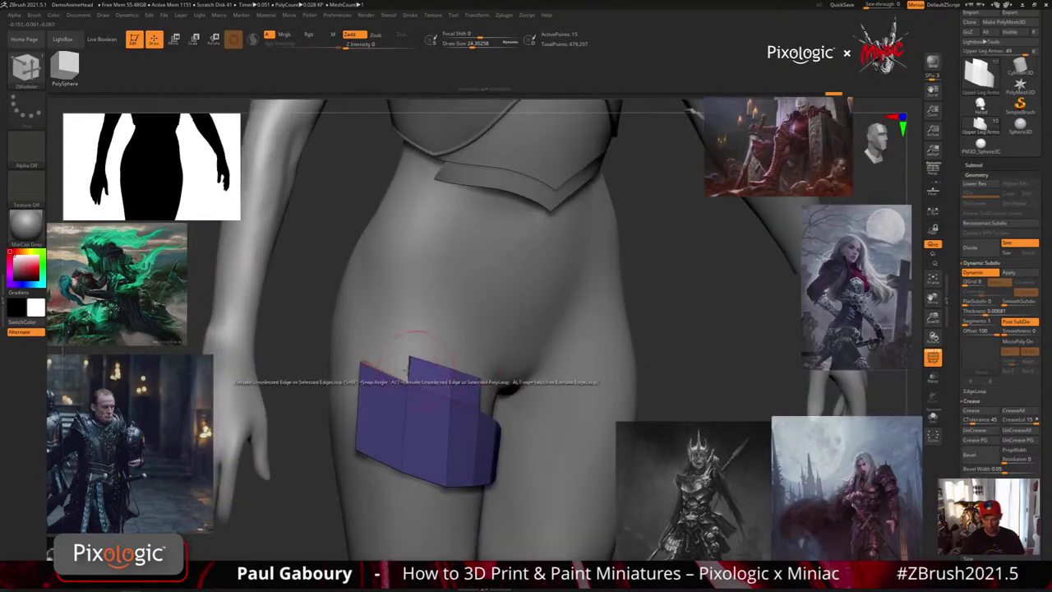
pyautogui.moveTo(409, 361); pyautogui.dragTo(388, 345)
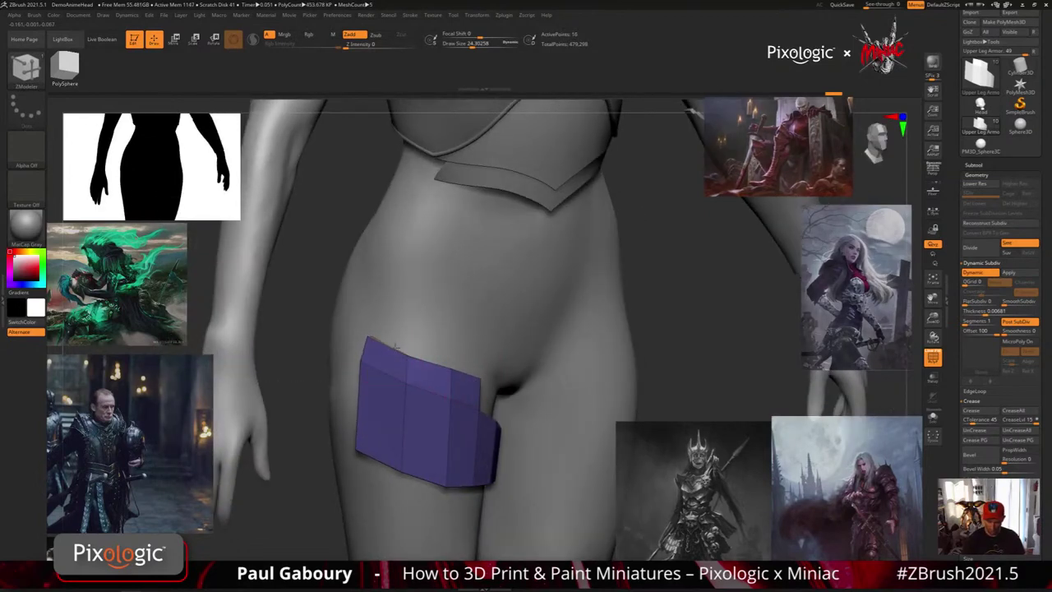
# Extend the armour's side edges around the outer thigh and fill the missing upper row toward the inner thigh.
pyautogui.moveTo(436, 364); pyautogui.dragTo(543, 360, button='right')
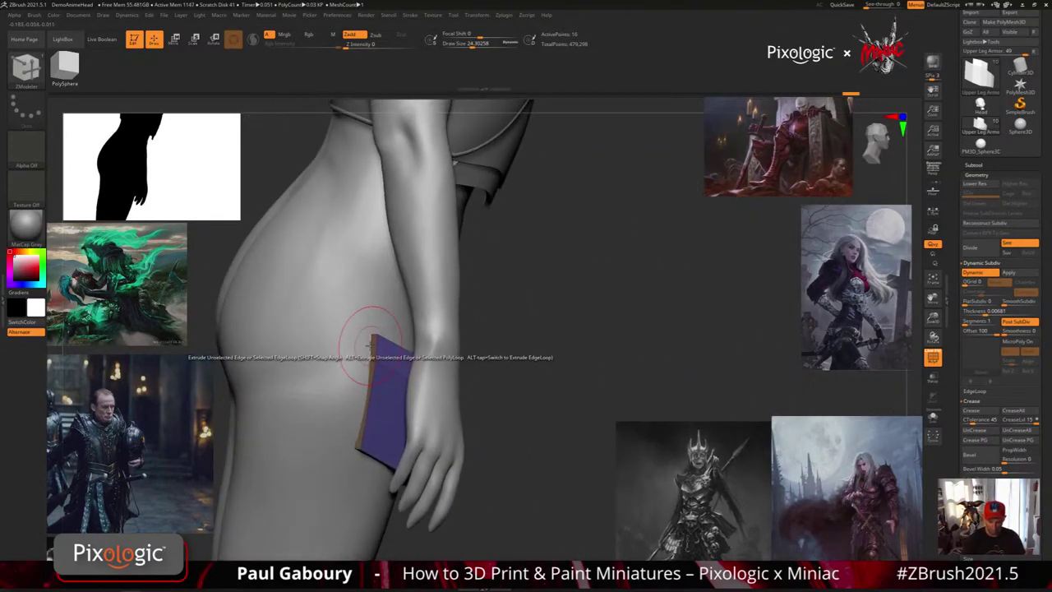
pyautogui.moveTo(333, 310); pyautogui.dragTo(333, 362)
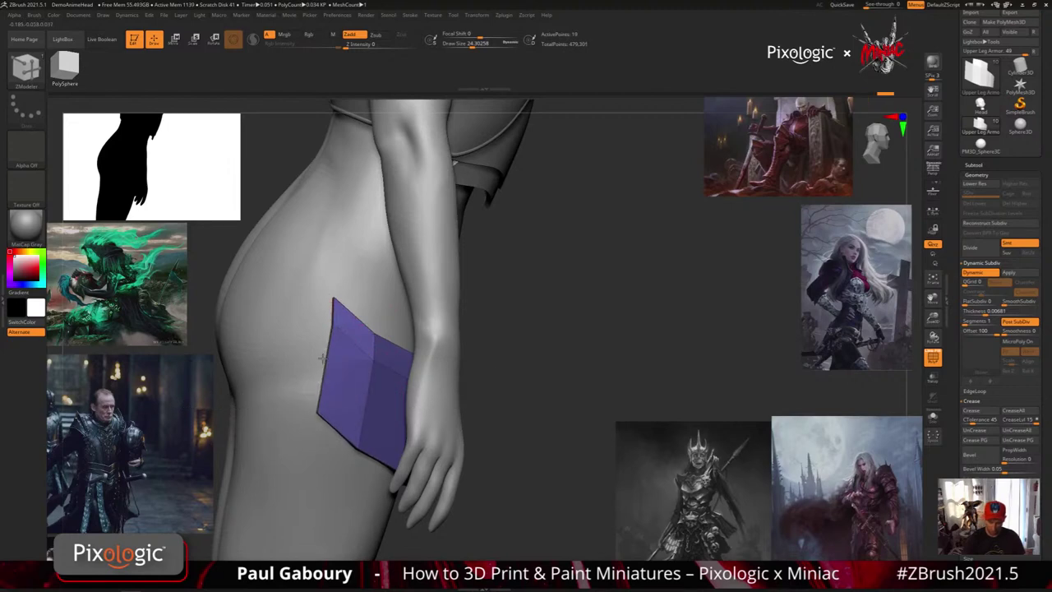
pyautogui.moveTo(322, 355); pyautogui.dragTo(433, 393, button='right')
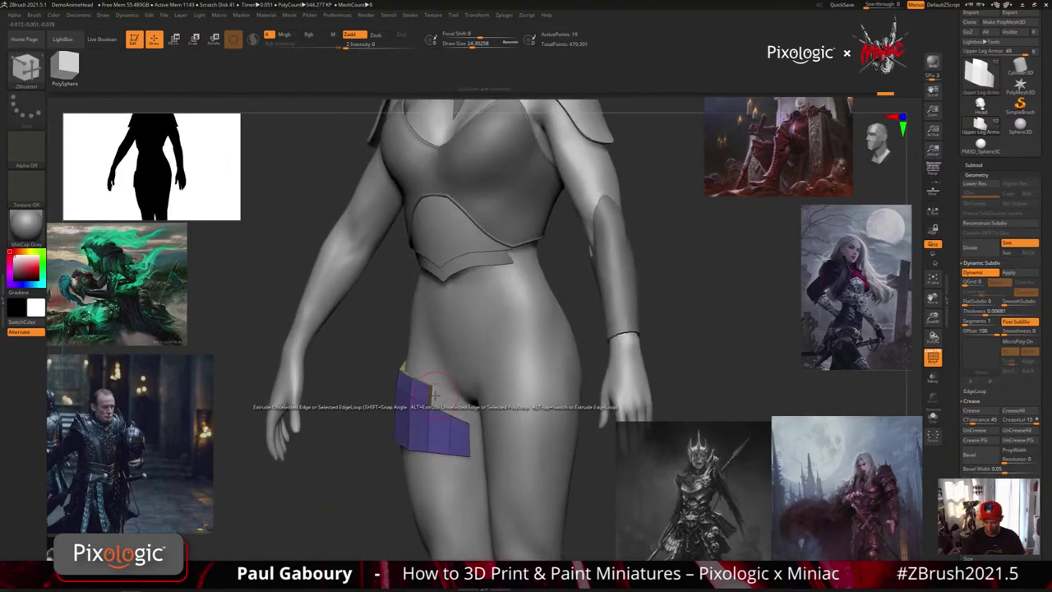
pyautogui.moveTo(434, 395); pyautogui.dragTo(457, 405)
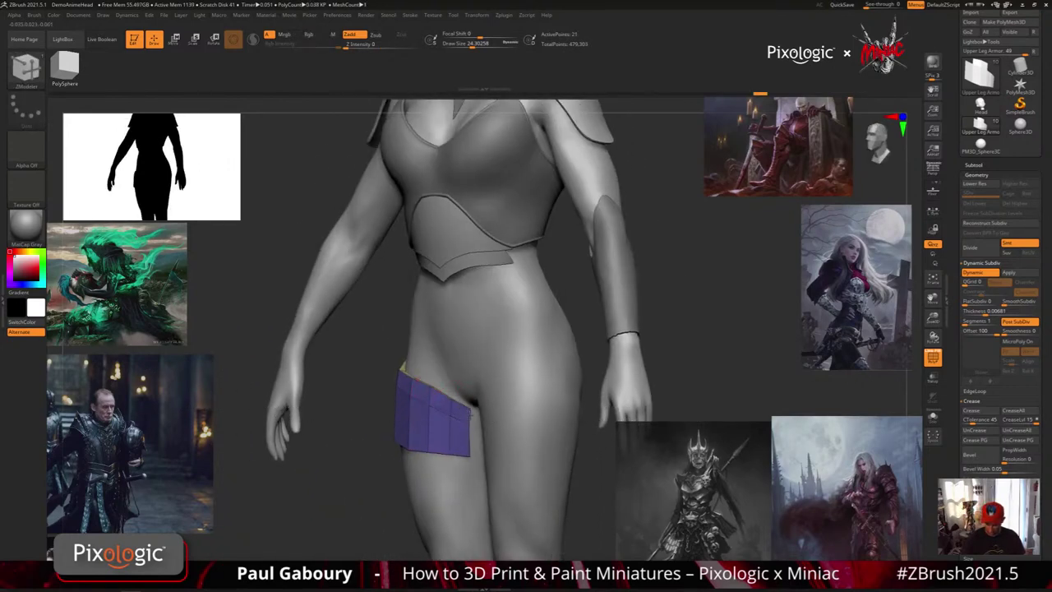
# Try to extrude a single lower edge of the thigh armour down the outer thigh.
pyautogui.moveTo(466, 423); pyautogui.dragTo(434, 387, button='right')
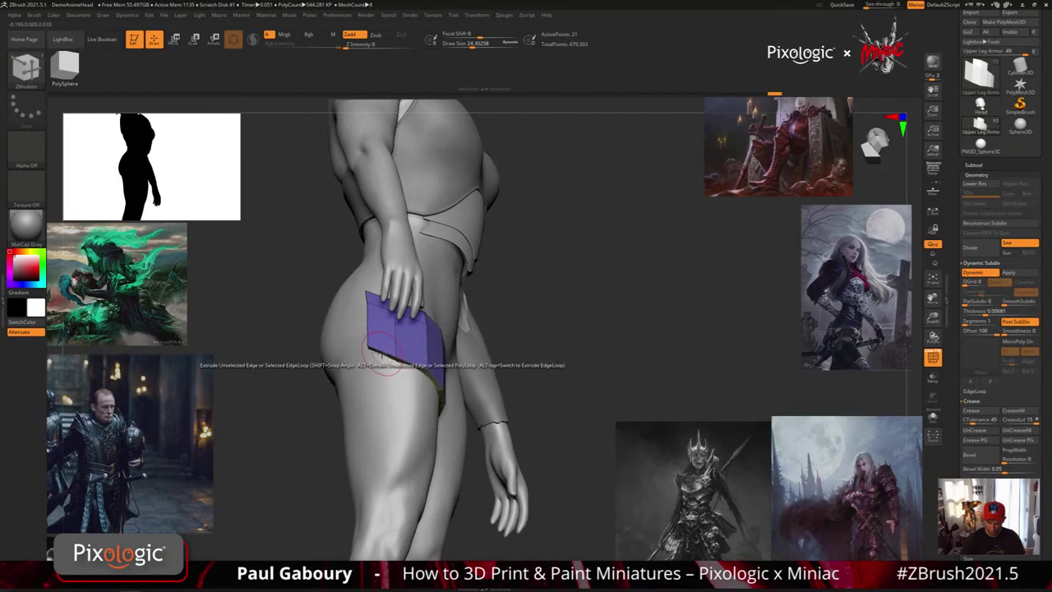
pyautogui.moveTo(381, 357); pyautogui.dragTo(382, 405)
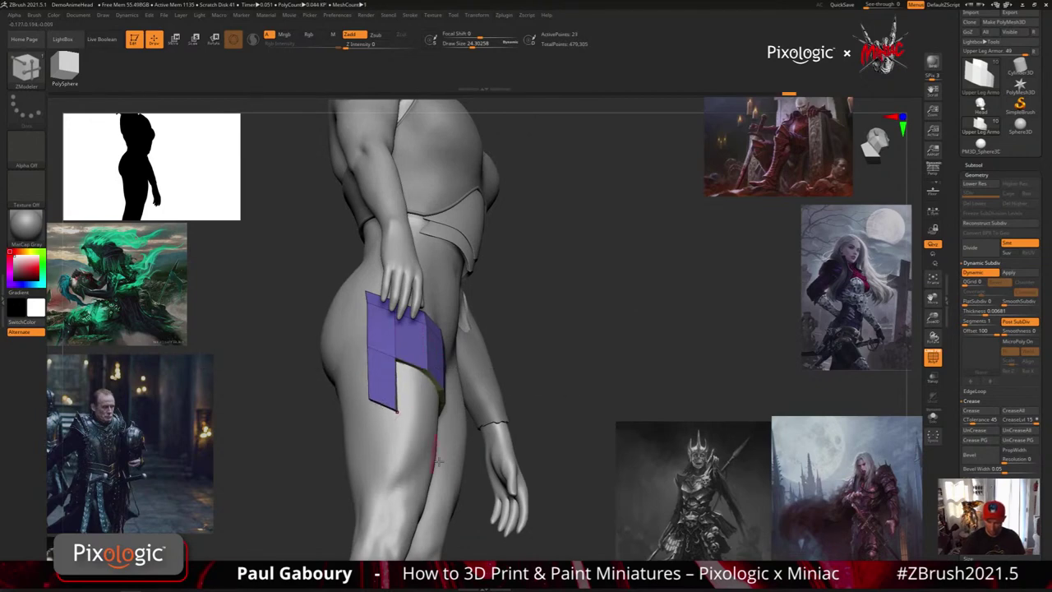
pyautogui.moveTo(438, 461)
pyautogui.mouseDown(button='right')
pyautogui.moveTo(450, 450)
pyautogui.moveTo(458, 456)
pyautogui.moveTo(442, 454)
pyautogui.mouseUp(button='right')
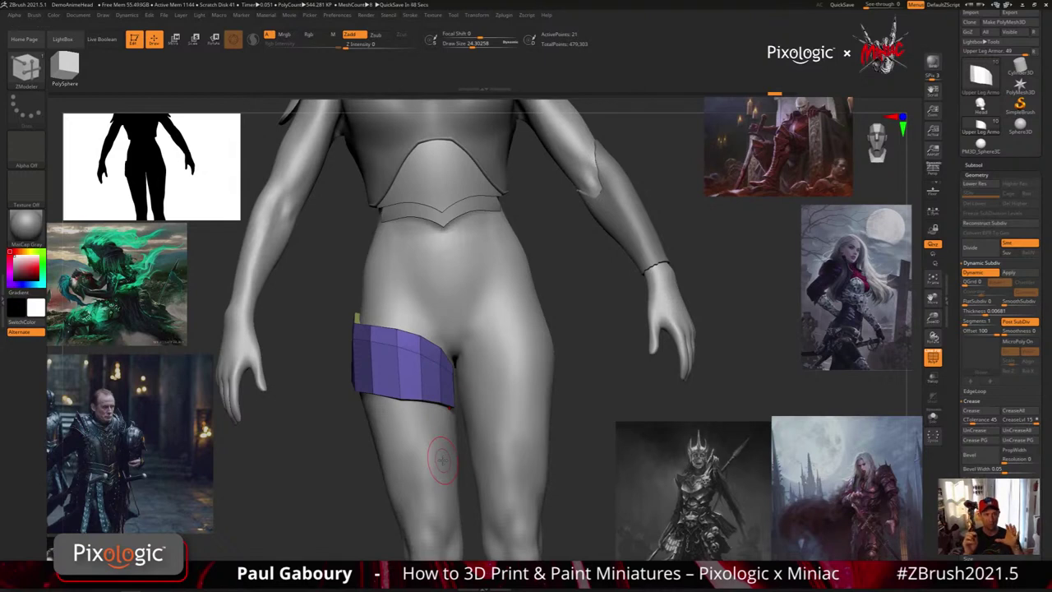
# Review the ZModeler edge Extrude modifiers, including Snap To Surface and the Attraction modes, against the armour's lower border.
pyautogui.moveTo(442, 460)
pyautogui.mouseDown(button='right')
pyautogui.moveTo(453, 443)
pyautogui.moveTo(444, 432)
pyautogui.moveTo(408, 419)
pyautogui.moveTo(412, 406)
pyautogui.moveTo(386, 406)
pyautogui.mouseUp(button='right')
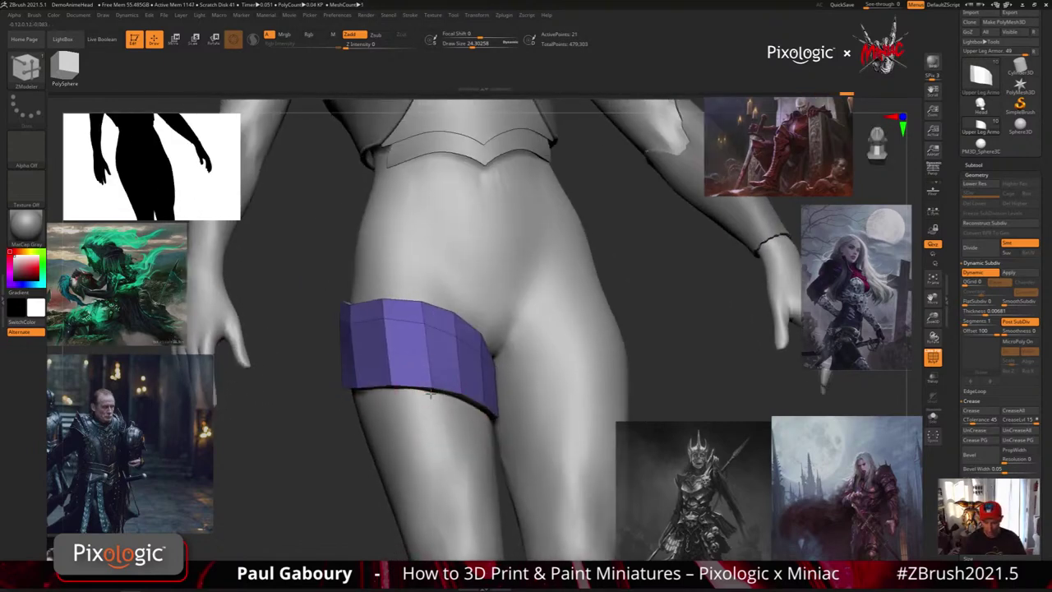
pyautogui.moveTo(399, 396); pyautogui.dragTo(415, 393, button='right')
pyautogui.press('space')
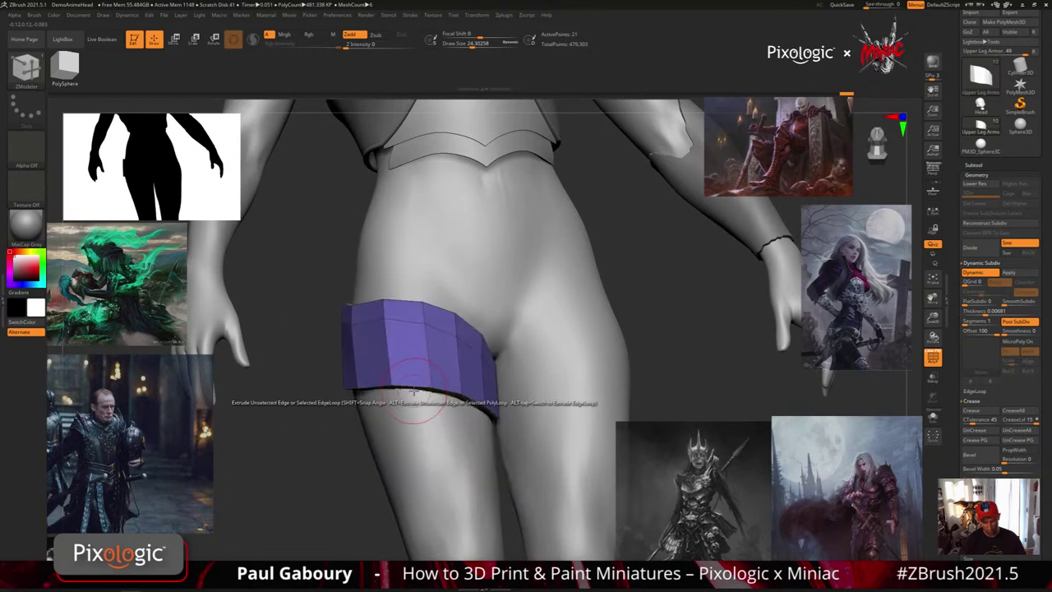
pyautogui.press('space')
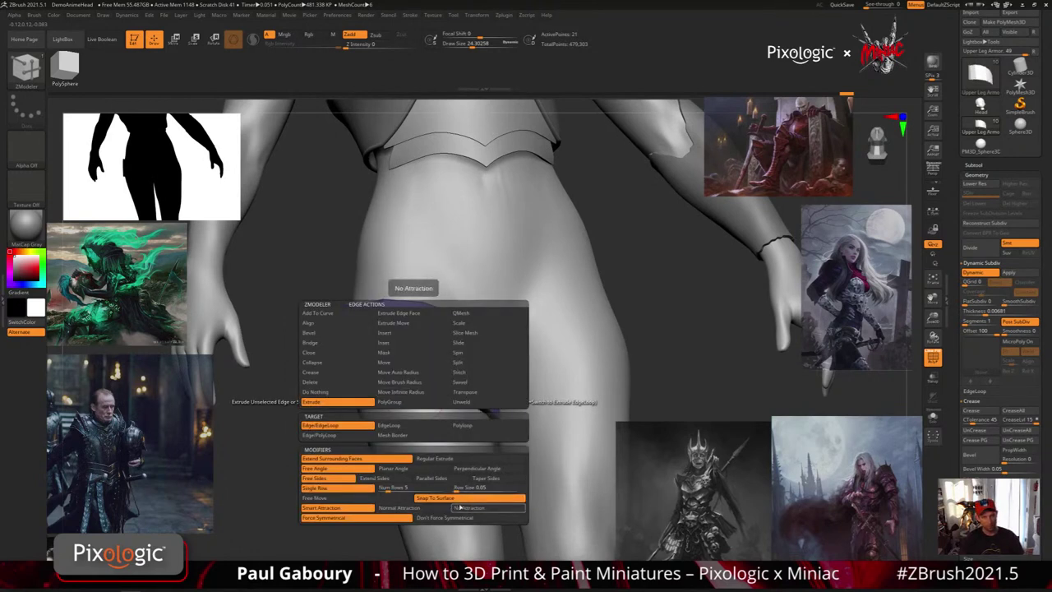
pyautogui.click(460, 507)
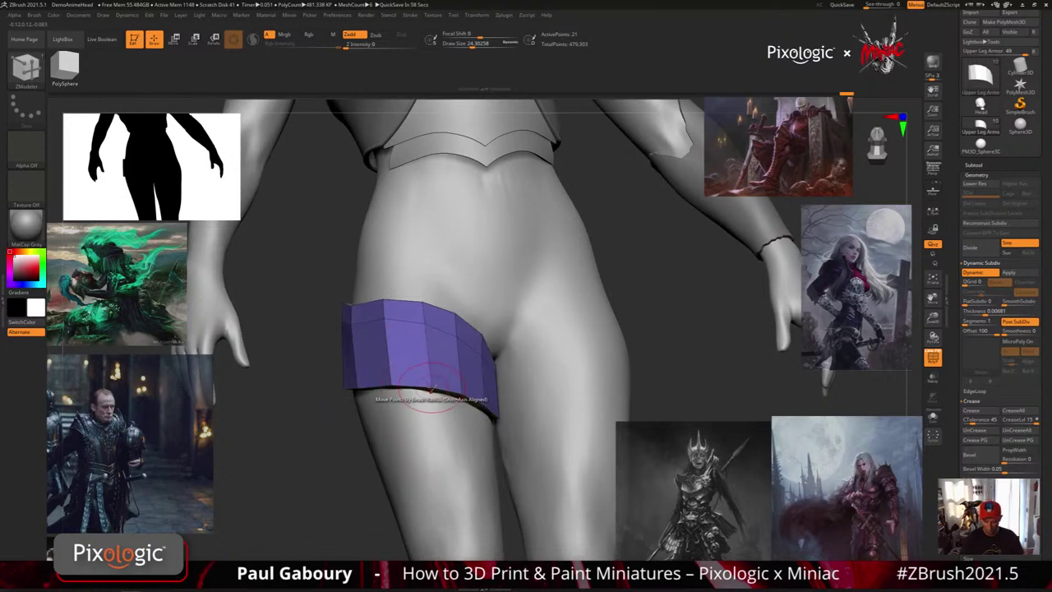
pyautogui.press('space')
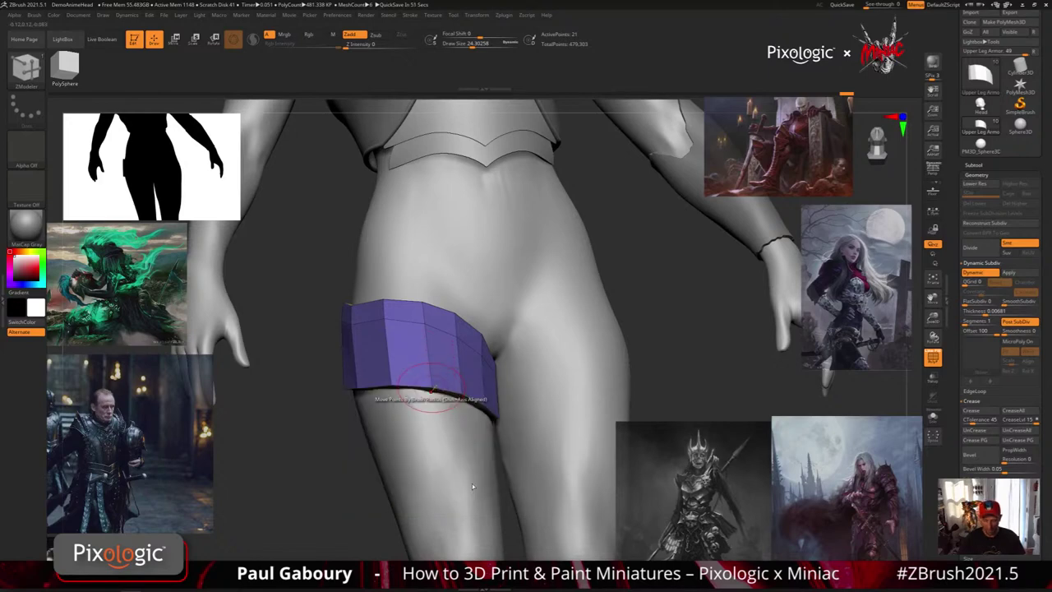
pyautogui.moveTo(472, 483); pyautogui.dragTo(441, 432, button='right')
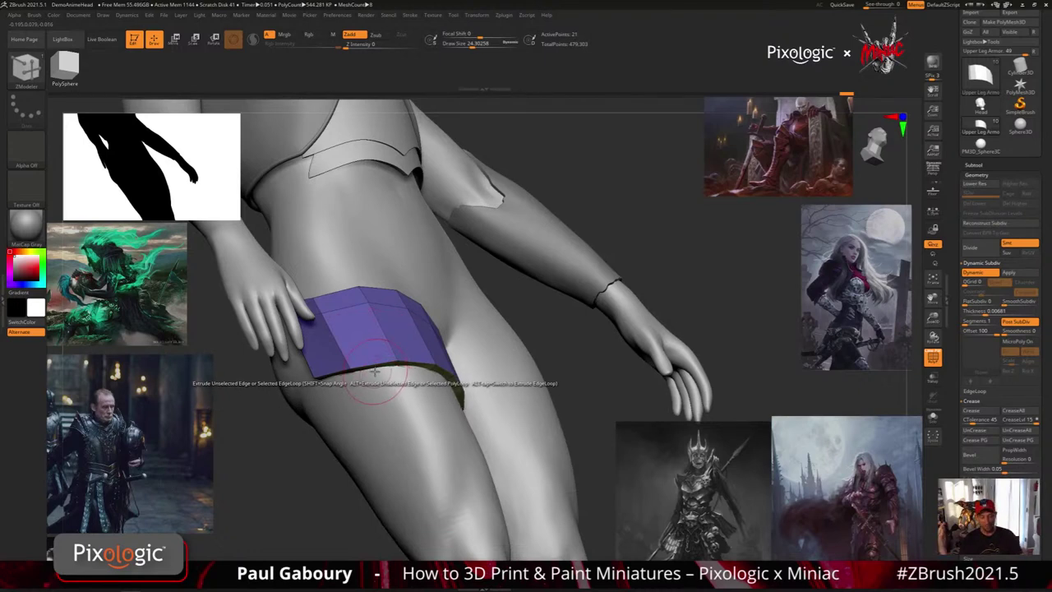
pyautogui.moveTo(376, 373); pyautogui.dragTo(421, 372, button='right')
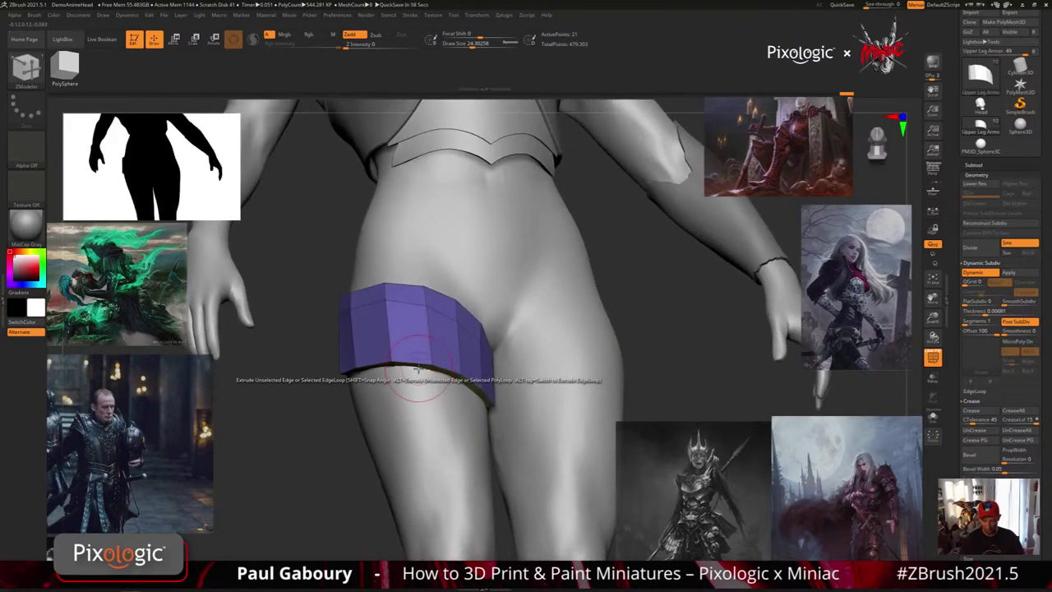
# Try to extrude the thigh armour's whole lower edge loop downward in one row, and undo it.
pyautogui.moveTo(416, 368); pyautogui.dragTo(416, 415)
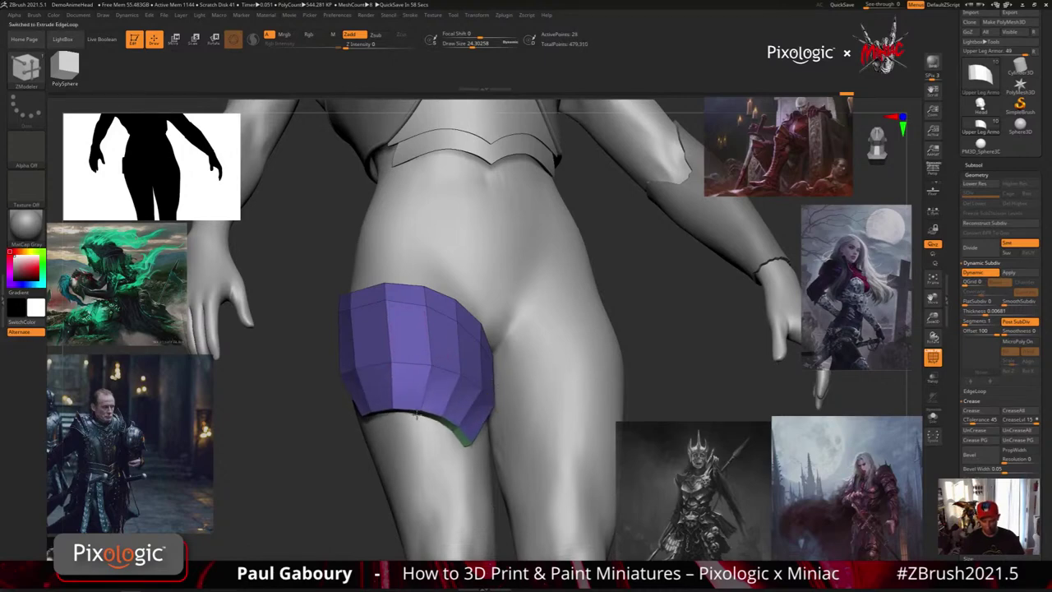
pyautogui.moveTo(478, 462); pyautogui.dragTo(459, 488, button='right')
pyautogui.hotkey('ctrl', 'z')
# Try a shorter downward extrusion of the lower edge loop, check it around the inner thigh, and undo it.
pyautogui.moveTo(482, 453); pyautogui.dragTo(448, 427, button='right')
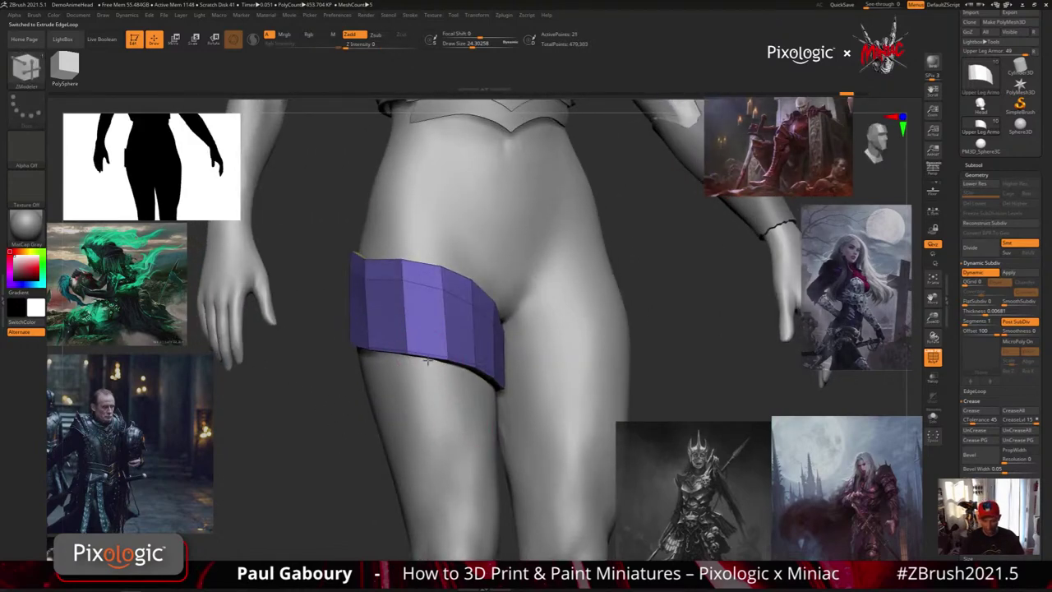
pyautogui.moveTo(426, 367); pyautogui.dragTo(429, 382)
pyautogui.moveTo(483, 431); pyautogui.dragTo(514, 420, button='right')
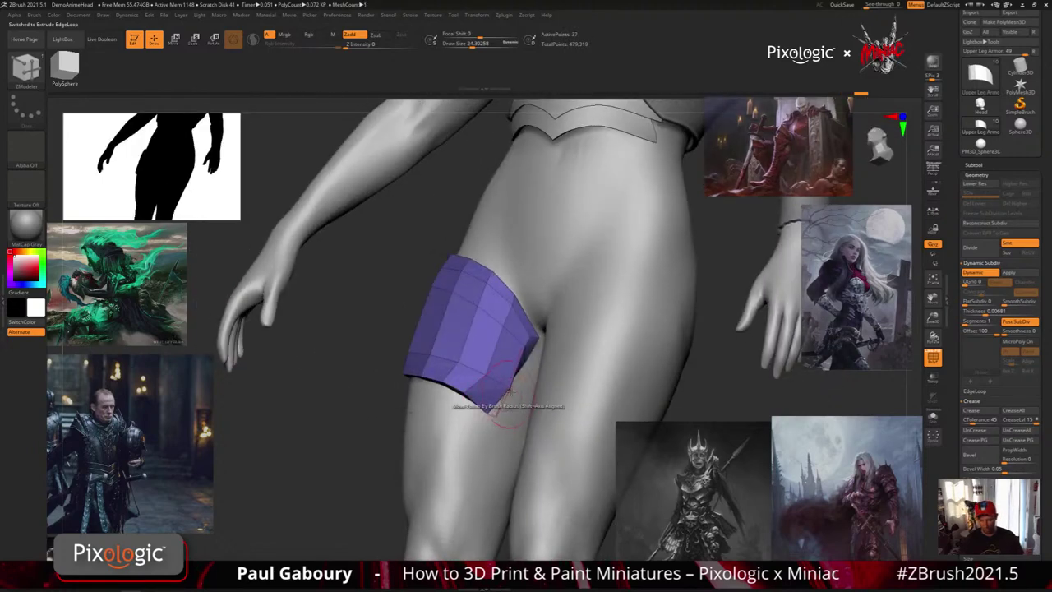
pyautogui.moveTo(499, 280); pyautogui.dragTo(538, 288, button='right')
pyautogui.hotkey('ctrl', 'z')
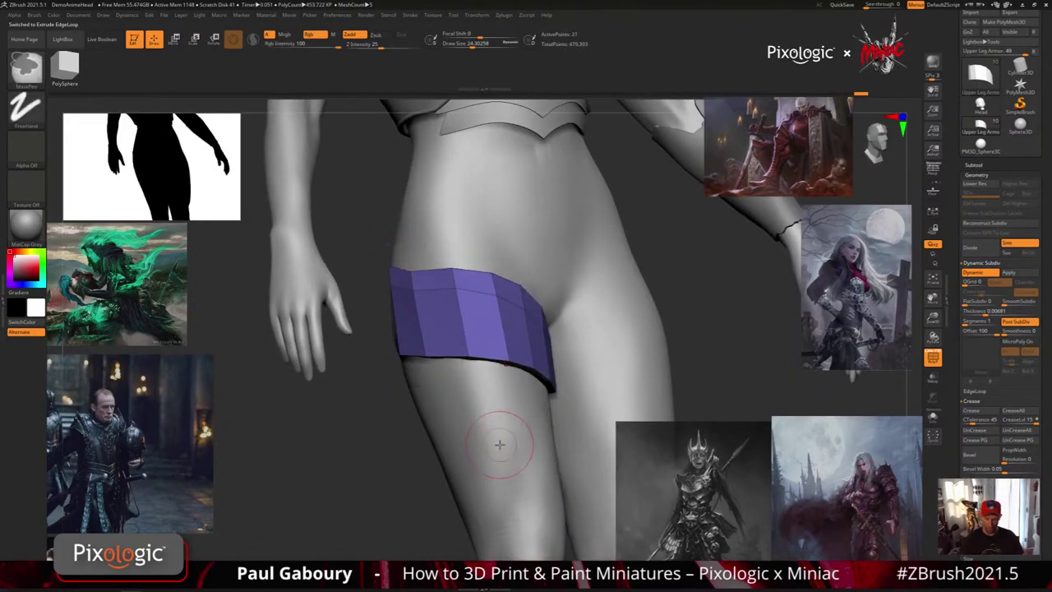
# Try a lower-border extrusion while switching its target between the full edge loop and the single edge.
pyautogui.moveTo(478, 442); pyautogui.dragTo(494, 440, button='right')
pyautogui.moveTo(491, 362); pyautogui.dragTo(491, 383)
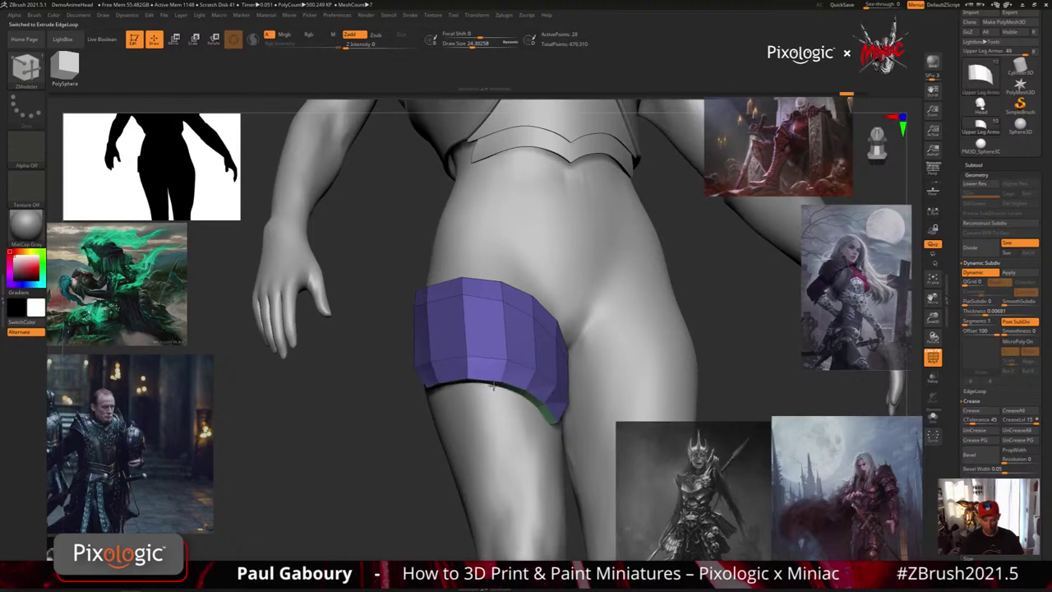
pyautogui.press('shift')
pyautogui.press('shift')
pyautogui.press('shift')
pyautogui.press('shift')
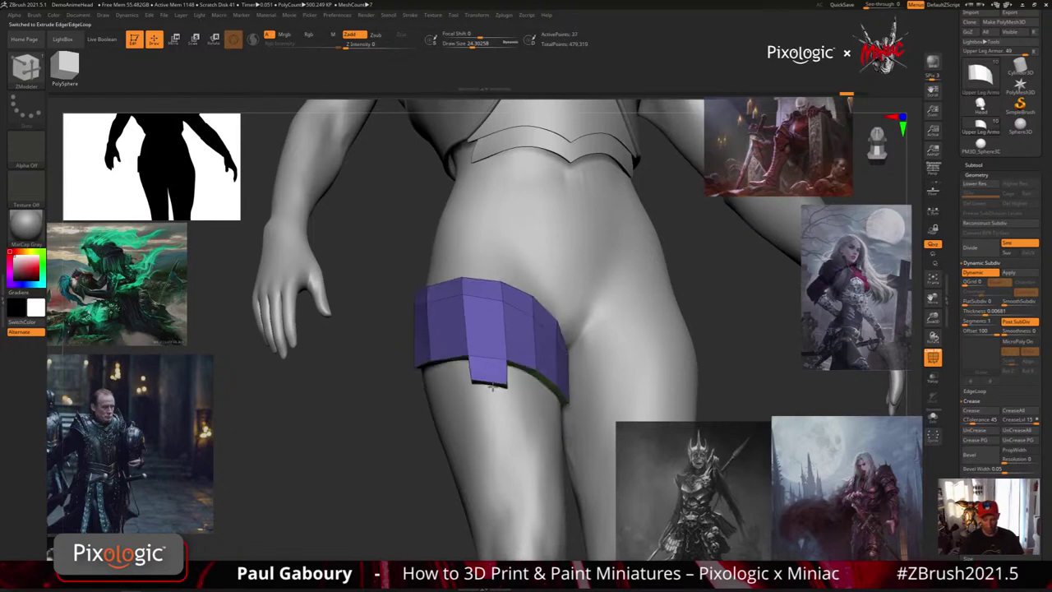
pyautogui.press('shift')
pyautogui.press('shift')
pyautogui.press('shift')
pyautogui.press('shift')
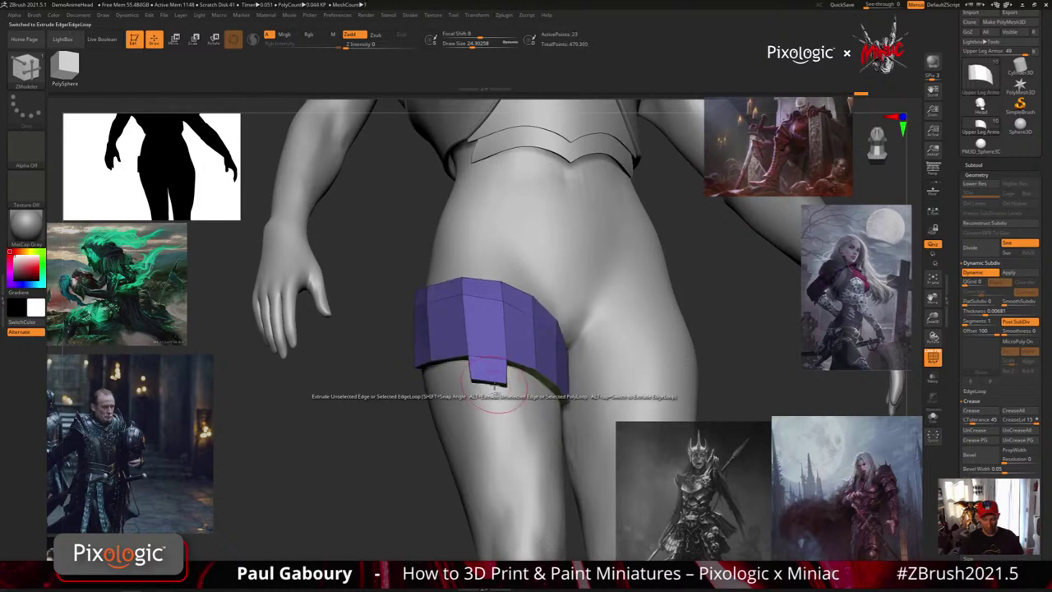
# Review the edge Extrude Target options and keep Edge/EdgeLoop as the target.
pyautogui.press('space')
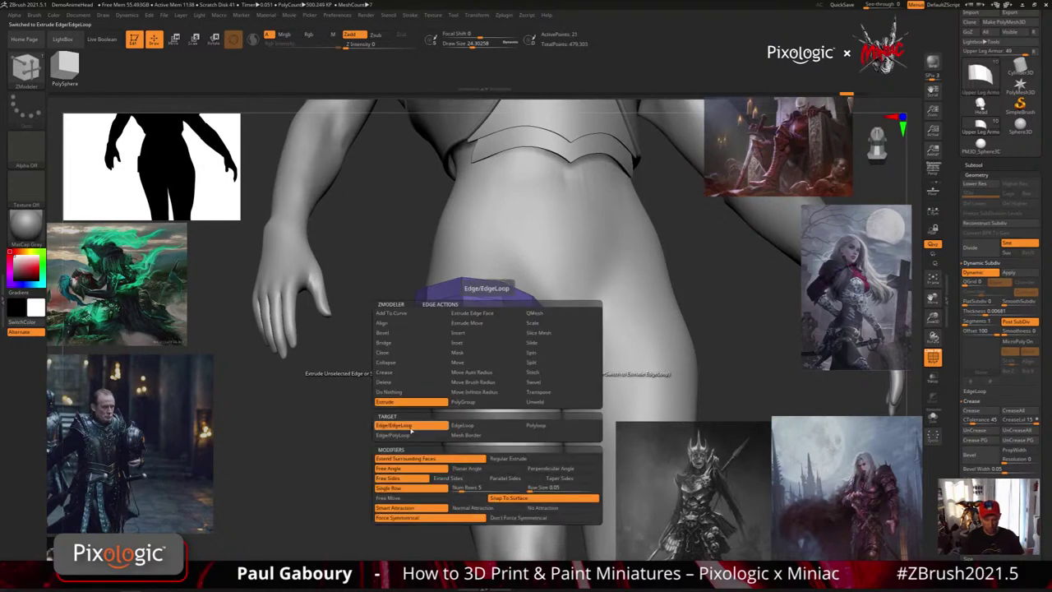
pyautogui.click(561, 425)
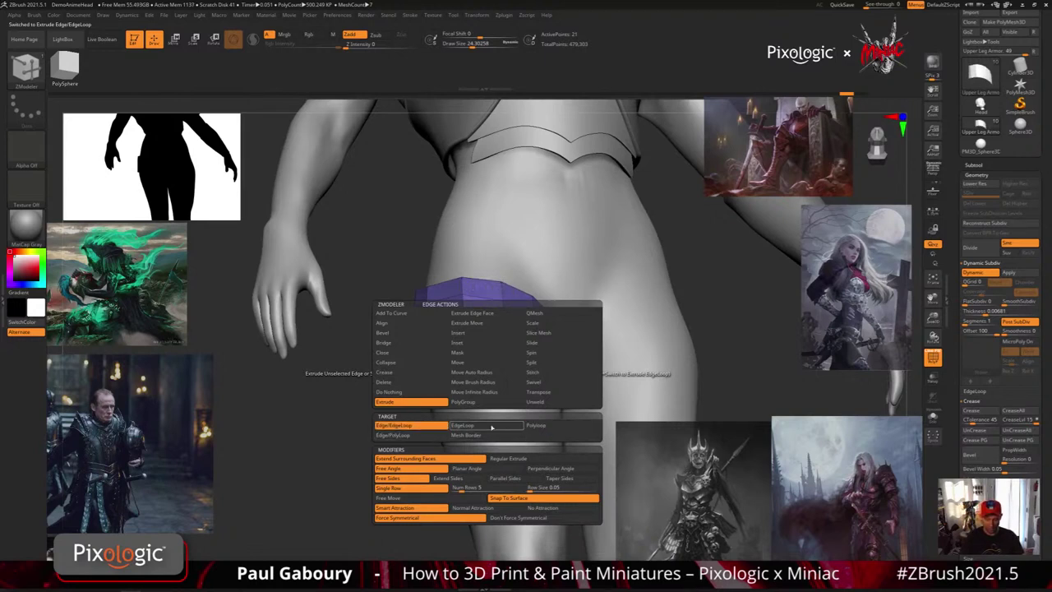
pyautogui.click(427, 426)
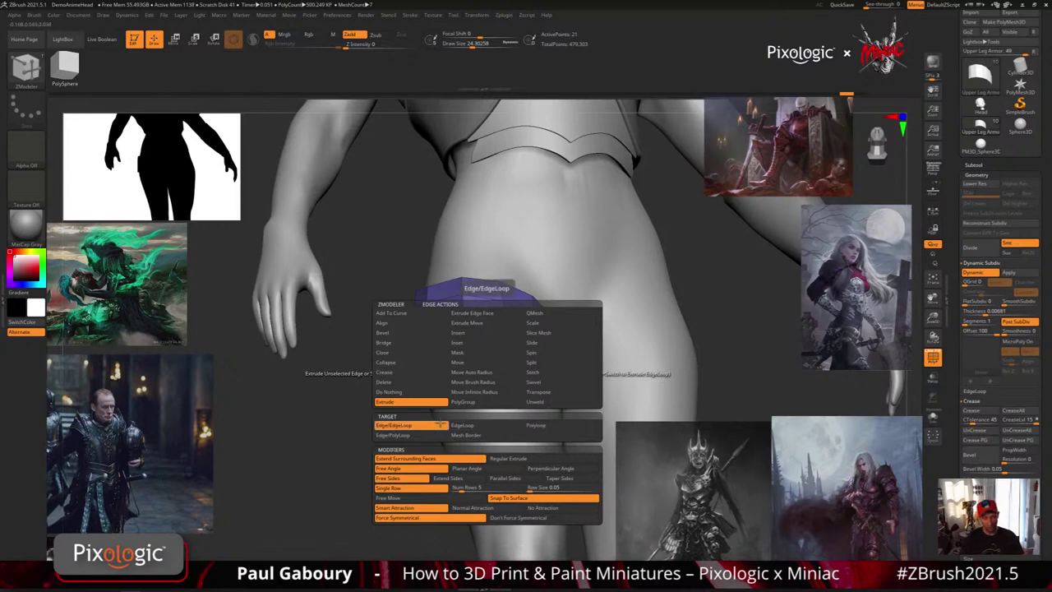
# Try to extrude the thigh armour's lower edge loop downward once more, undo it, and check the border around the leg and from below.
pyautogui.moveTo(489, 367); pyautogui.dragTo(484, 402)
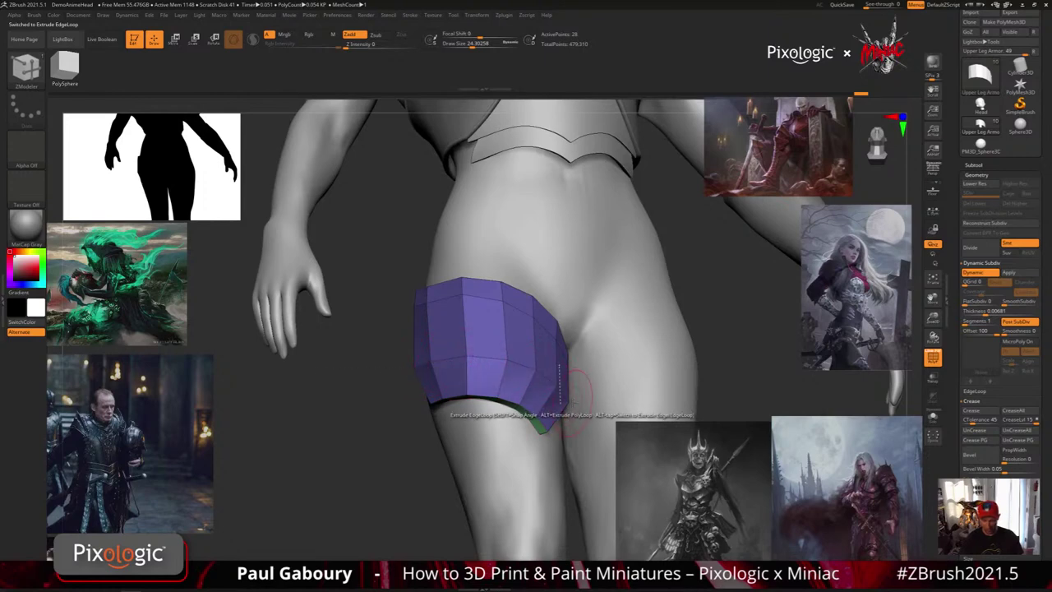
pyautogui.moveTo(529, 374); pyautogui.dragTo(556, 404, button='right')
pyautogui.hotkey('ctrl', 'z')
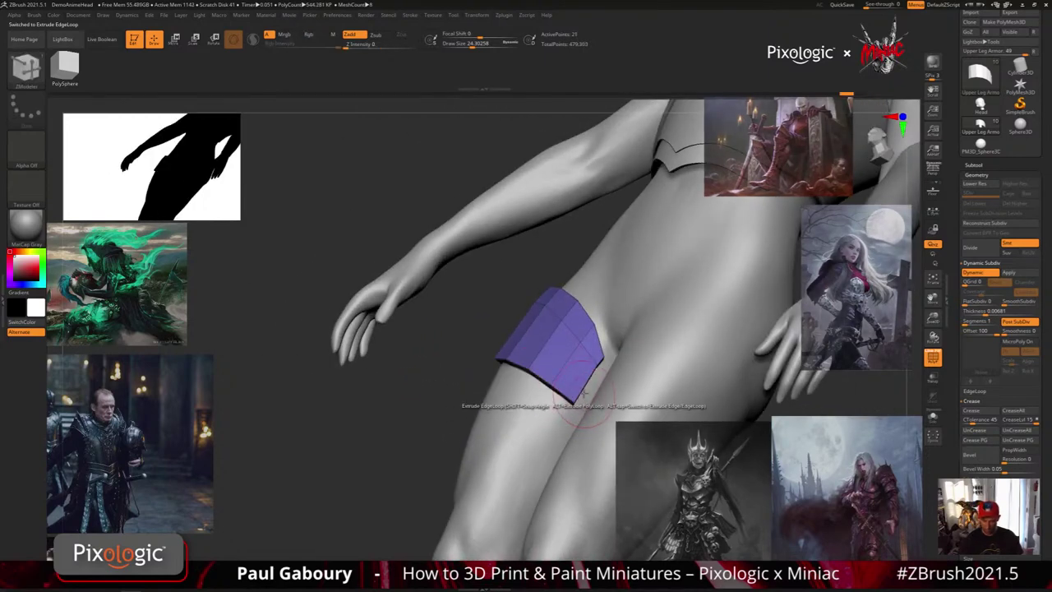
pyautogui.moveTo(575, 400); pyautogui.dragTo(604, 352)
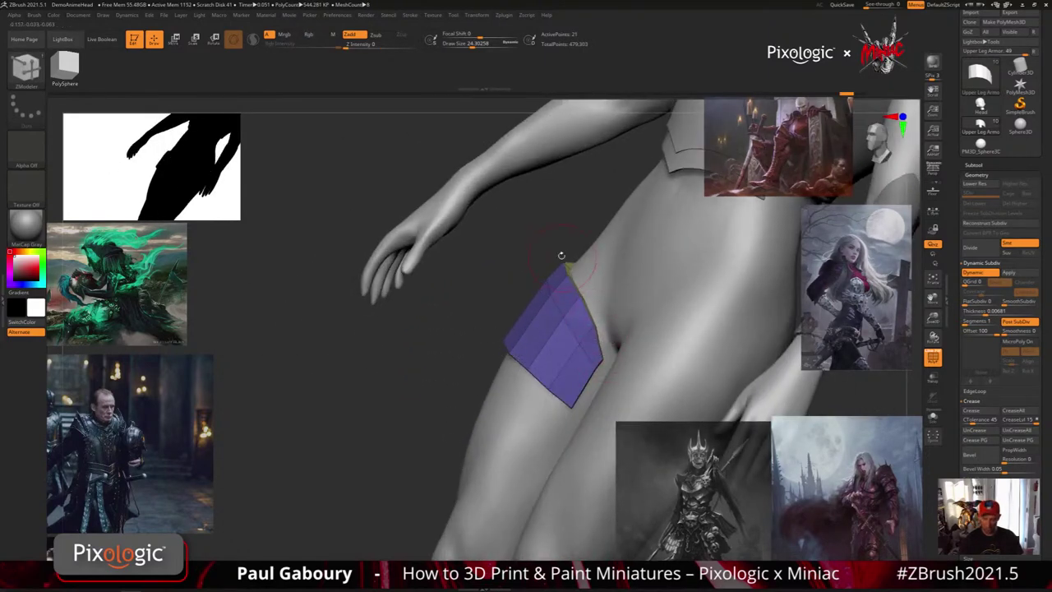
pyautogui.keyDown('shift'); pyautogui.moveTo(528, 386); pyautogui.dragTo(561, 99, button='right'); pyautogui.keyUp('shift')
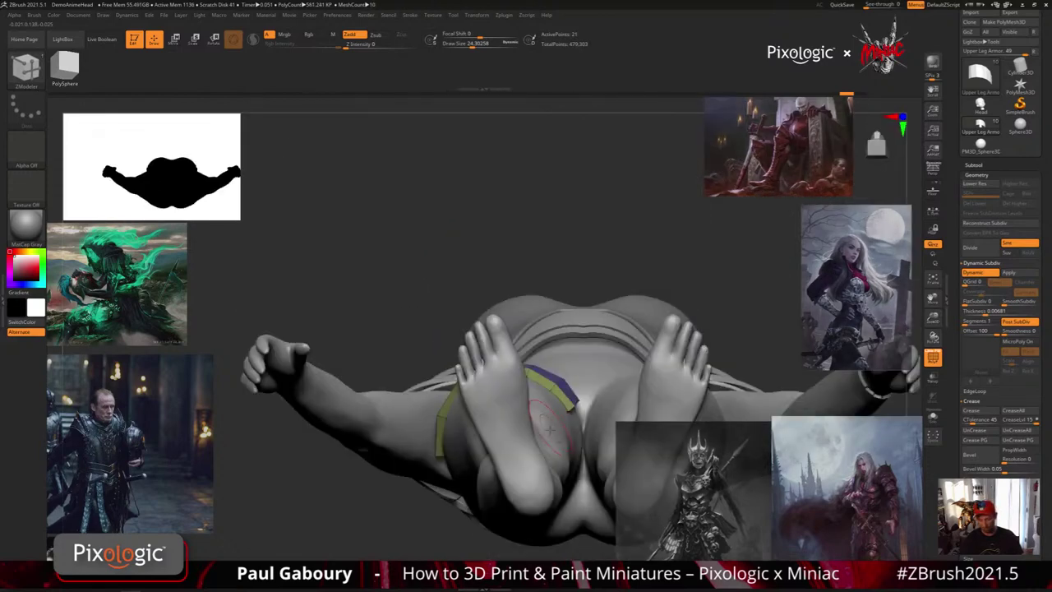
pyautogui.moveTo(547, 415); pyautogui.dragTo(534, 447, button='right')
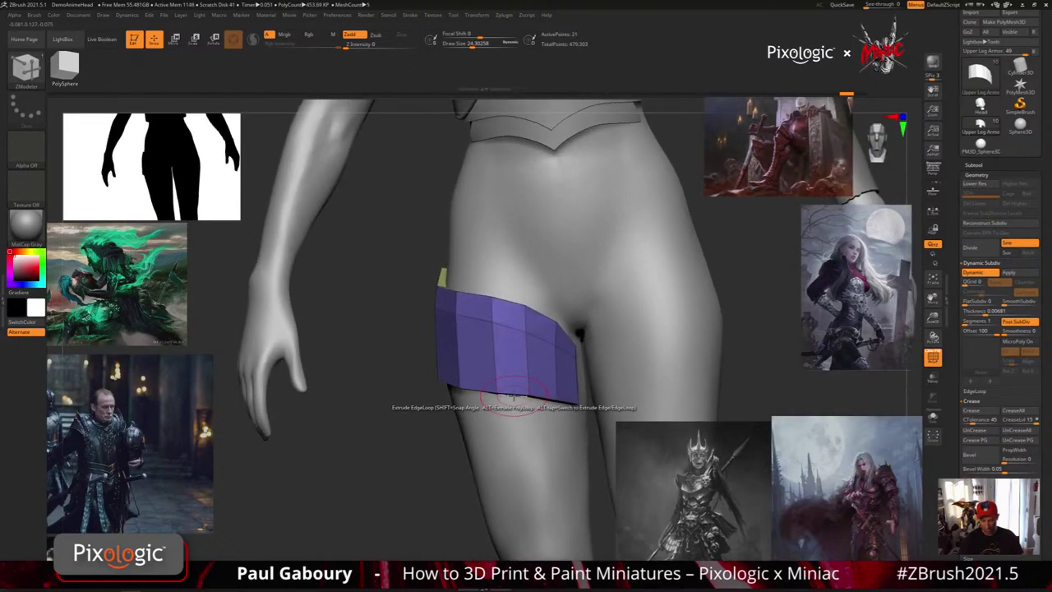
# Try edge-loop extrusions of one row on the thigh armour's lower and upper borders, and undo both.
pyautogui.press('space')
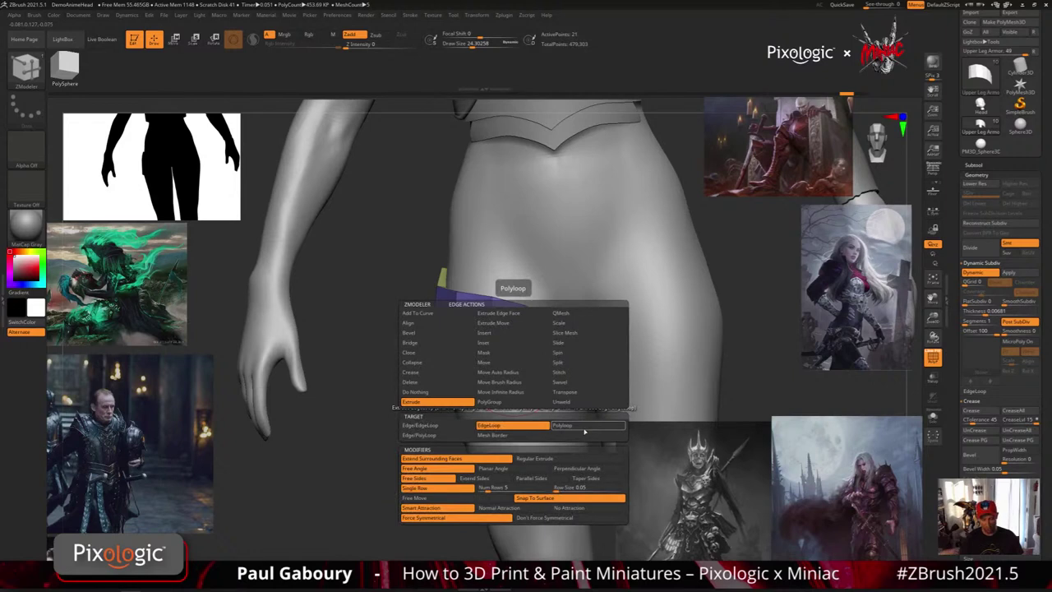
pyautogui.click(584, 429)
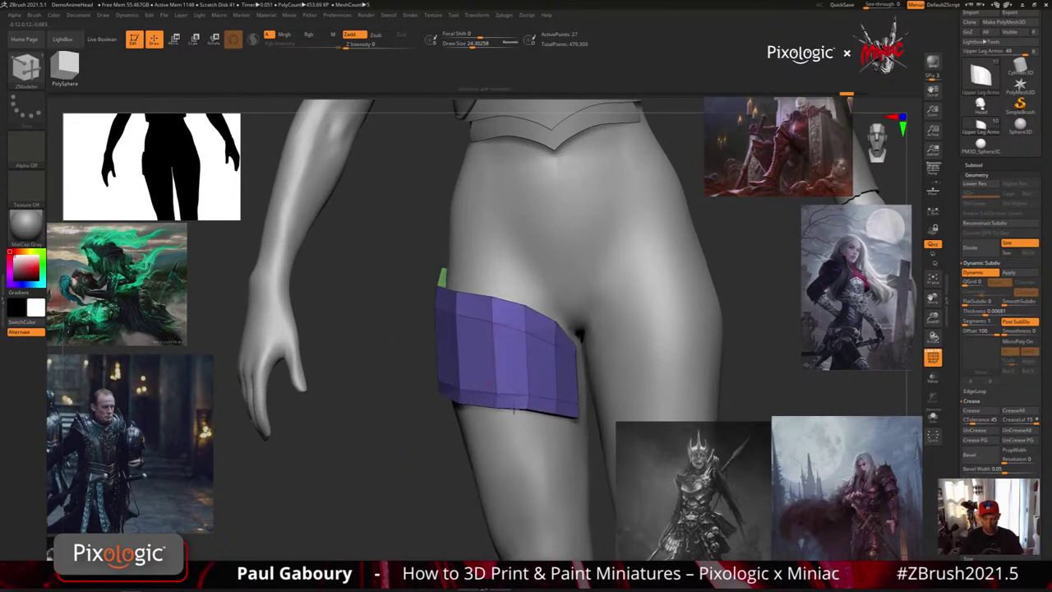
pyautogui.moveTo(514, 409); pyautogui.dragTo(515, 412)
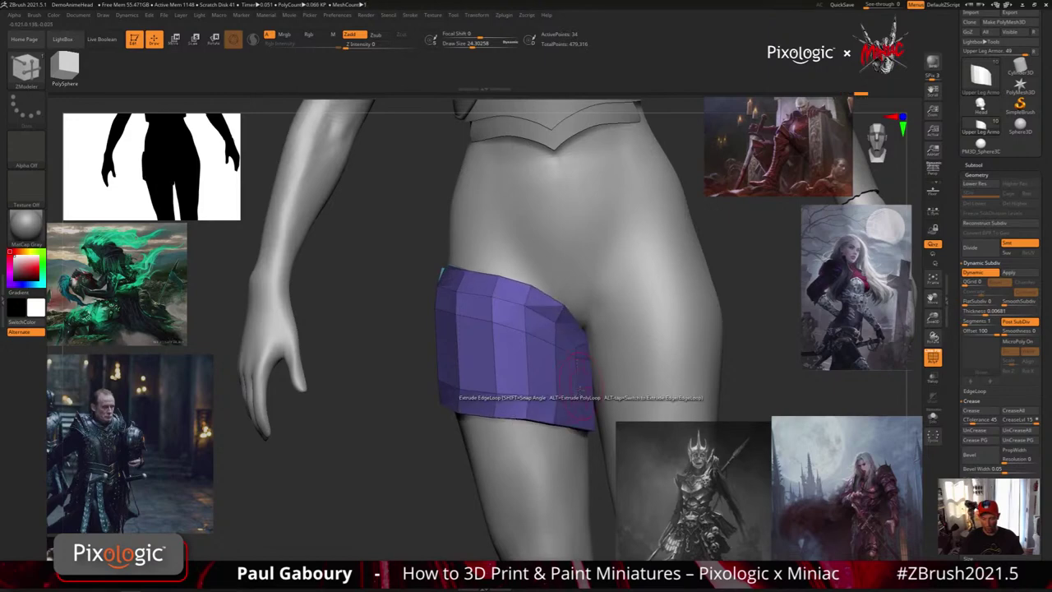
pyautogui.moveTo(580, 383); pyautogui.dragTo(580, 413, button='right')
pyautogui.moveTo(574, 301)
pyautogui.mouseDown(button='right')
pyautogui.moveTo(649, 306)
pyautogui.moveTo(604, 305)
pyautogui.mouseUp(button='right')
pyautogui.hotkey('ctrl', 'z')
pyautogui.hotkey('ctrl', 'z')
pyautogui.moveTo(535, 468)
pyautogui.mouseDown(button='right')
pyautogui.moveTo(524, 442)
pyautogui.moveTo(549, 444)
pyautogui.moveTo(536, 458)
pyautogui.moveTo(513, 450)
pyautogui.moveTo(540, 433)
pyautogui.mouseUp(button='right')
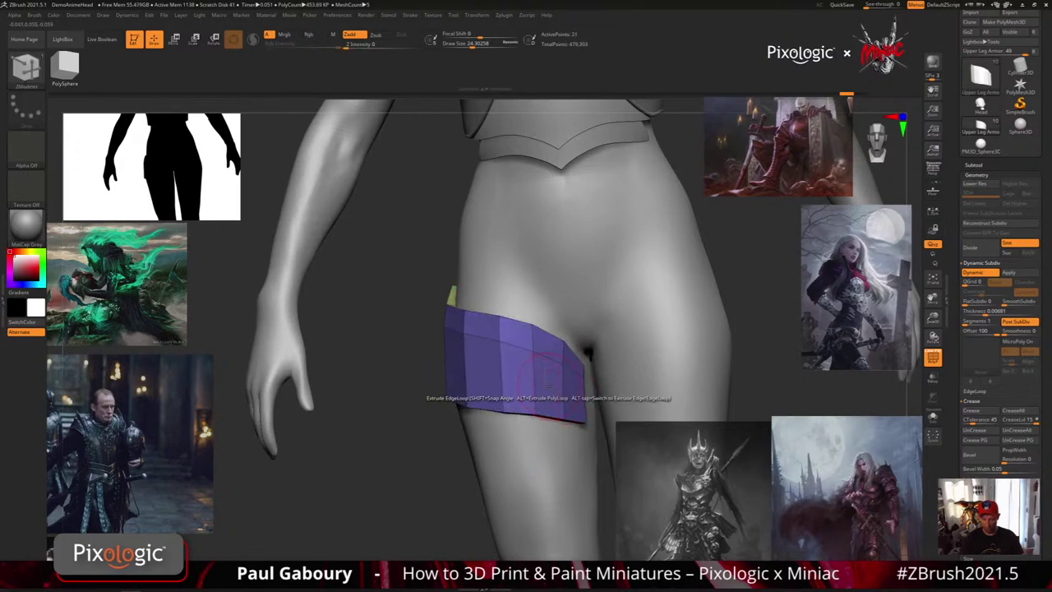
# Try to extrude a single front edge of the thigh armour's lower border down the leg with Num Rows at 5.
pyautogui.moveTo(501, 451); pyautogui.dragTo(489, 384, button='right')
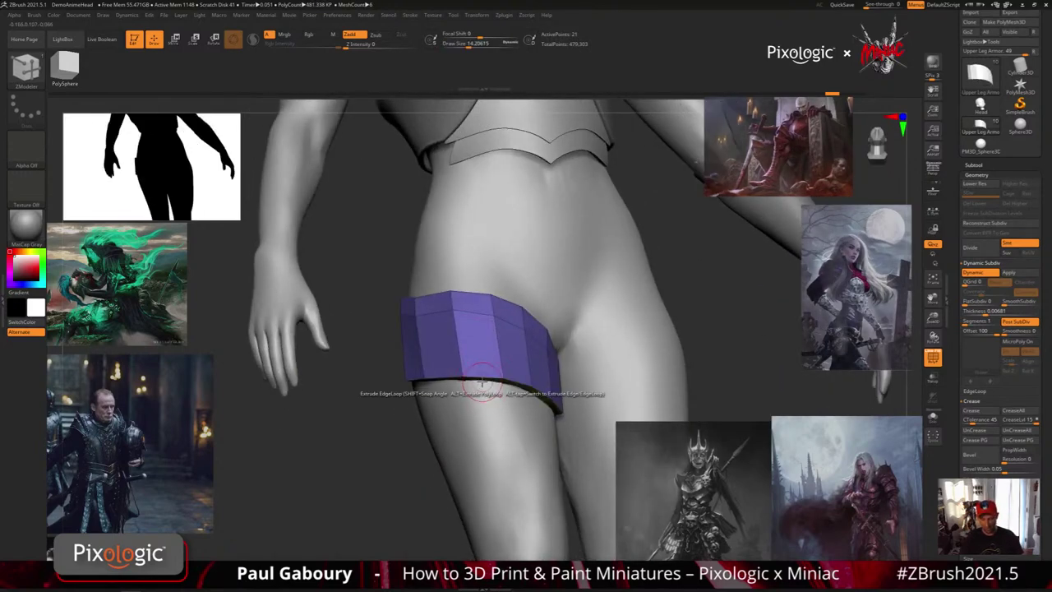
pyautogui.press('space')
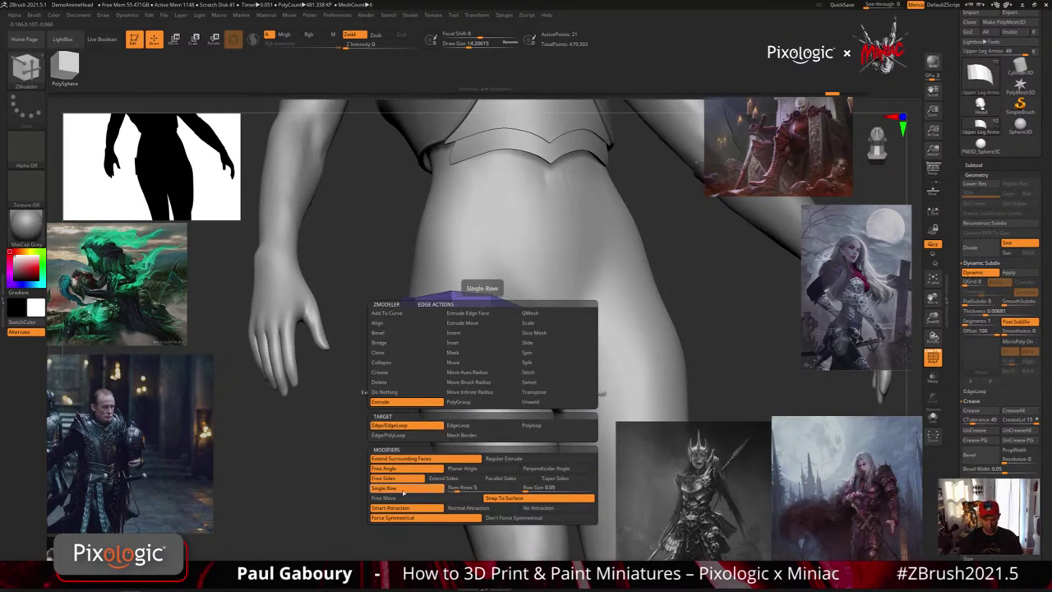
pyautogui.click(452, 487)
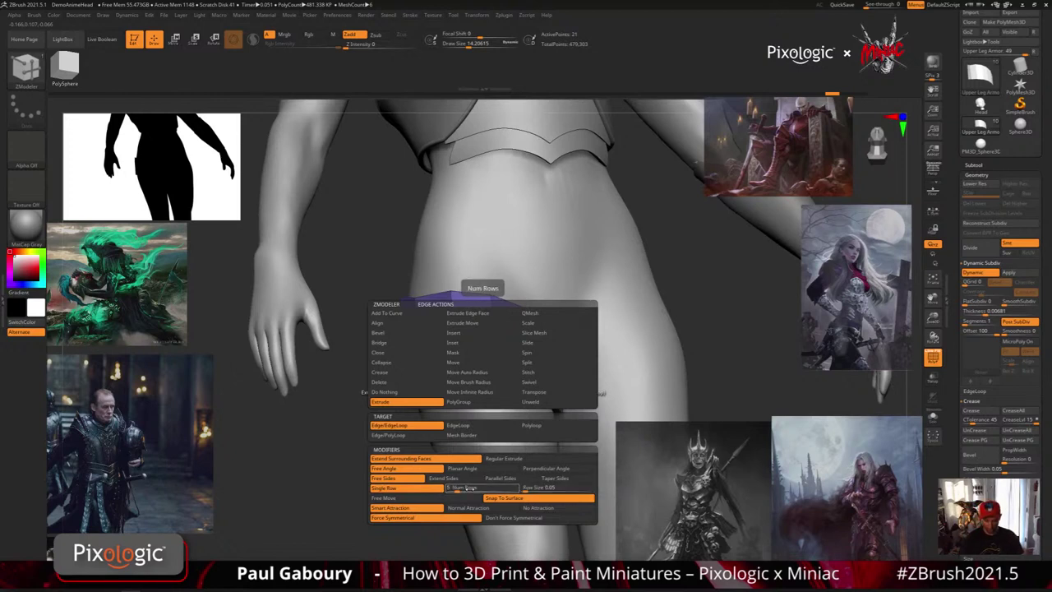
pyautogui.click(464, 488)
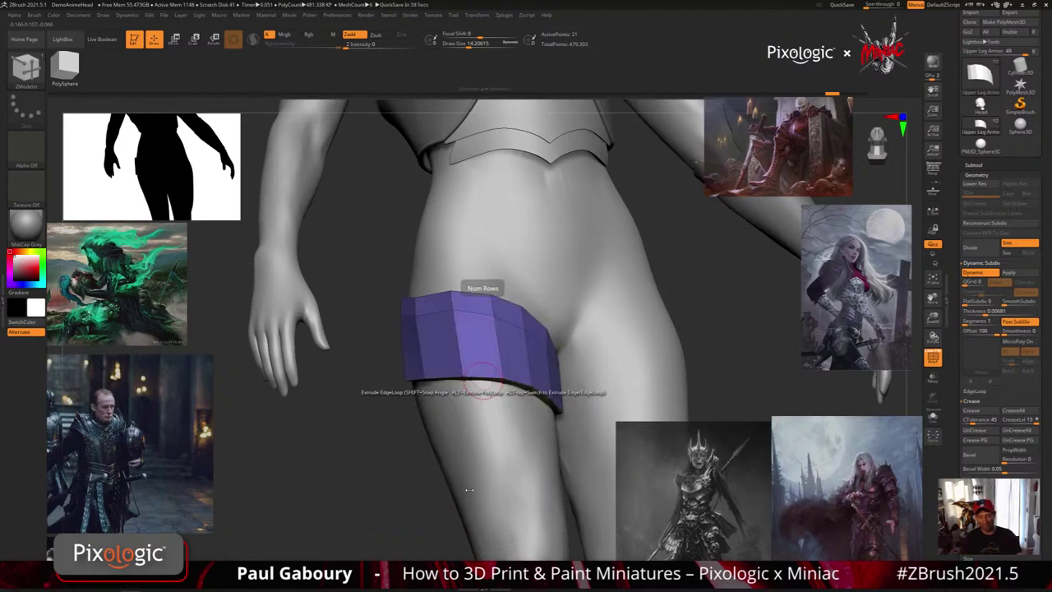
pyautogui.moveTo(498, 386); pyautogui.dragTo(507, 511)
pyautogui.keyDown('shift'); pyautogui.moveTo(511, 503); pyautogui.dragTo(538, 452, button='right'); pyautogui.keyUp('shift')
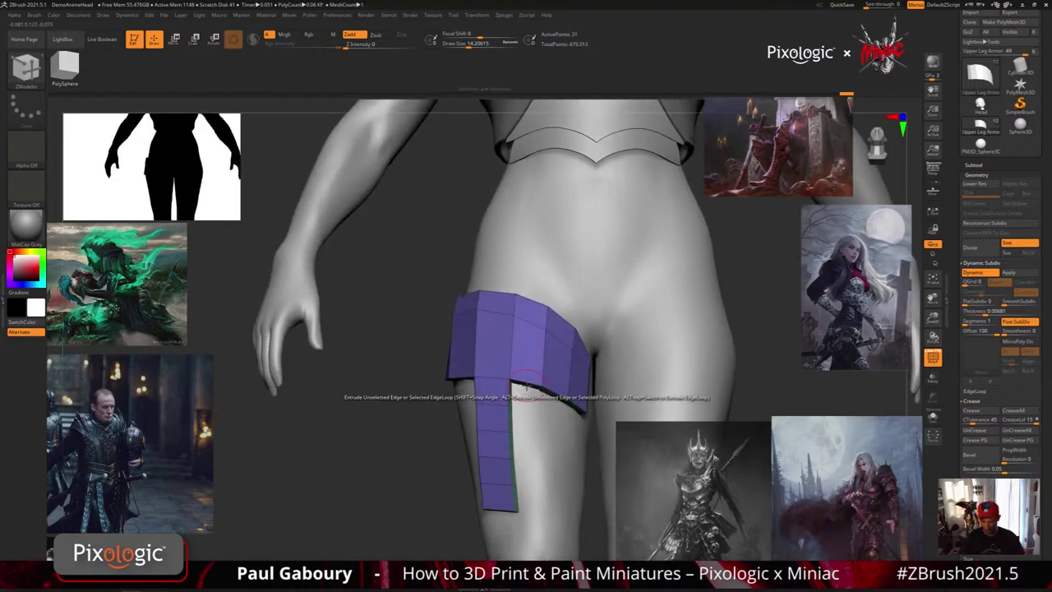
# Try to extrude the neighbouring lower edge in five rows alongside the first strip, toward the inner thigh.
pyautogui.moveTo(528, 388); pyautogui.dragTo(526, 516)
pyautogui.moveTo(598, 465); pyautogui.dragTo(559, 440, button='right')
pyautogui.moveTo(569, 402); pyautogui.dragTo(540, 389, button='right')
pyautogui.moveTo(546, 493); pyautogui.dragTo(540, 518)
pyautogui.moveTo(577, 478); pyautogui.dragTo(563, 448, button='right')
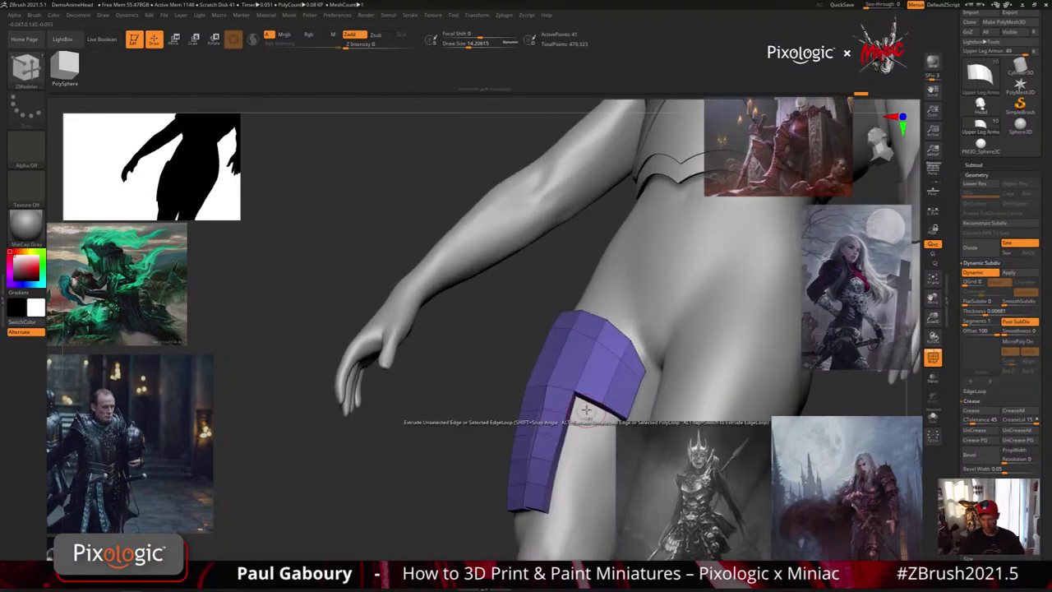
# Try a separate five-row strip on a lower edge nearer the inner thigh instead, and undo all the strips.
pyautogui.hotkey('ctrl', 'z')
pyautogui.moveTo(587, 400); pyautogui.dragTo(555, 523)
pyautogui.moveTo(555, 522); pyautogui.dragTo(559, 388, button='right')
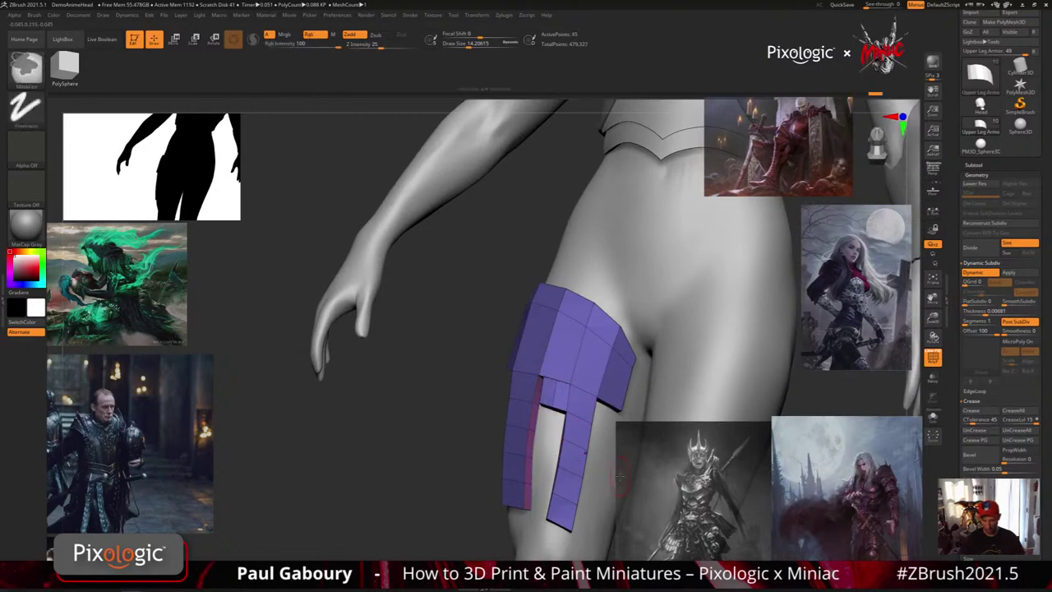
pyautogui.moveTo(609, 477); pyautogui.dragTo(588, 435, button='right')
pyautogui.hotkey('ctrl', 'z')
pyautogui.hotkey('ctrl', 'z')
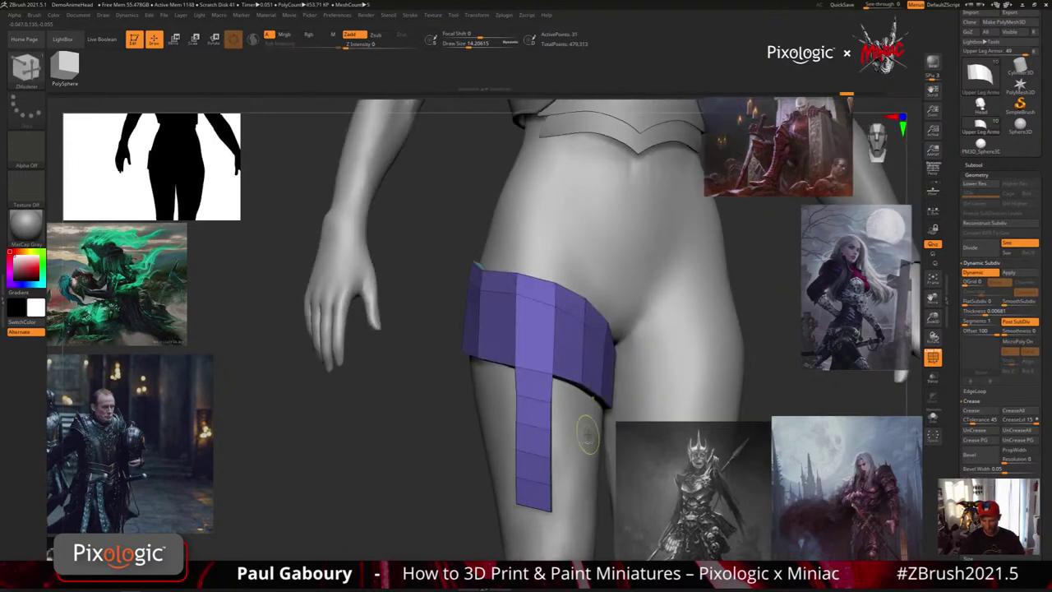
pyautogui.hotkey('ctrl', 'z')
# Try to extrude one front lower edge down the thigh at different lengths, undoing each attempt.
pyautogui.moveTo(536, 370); pyautogui.dragTo(537, 508)
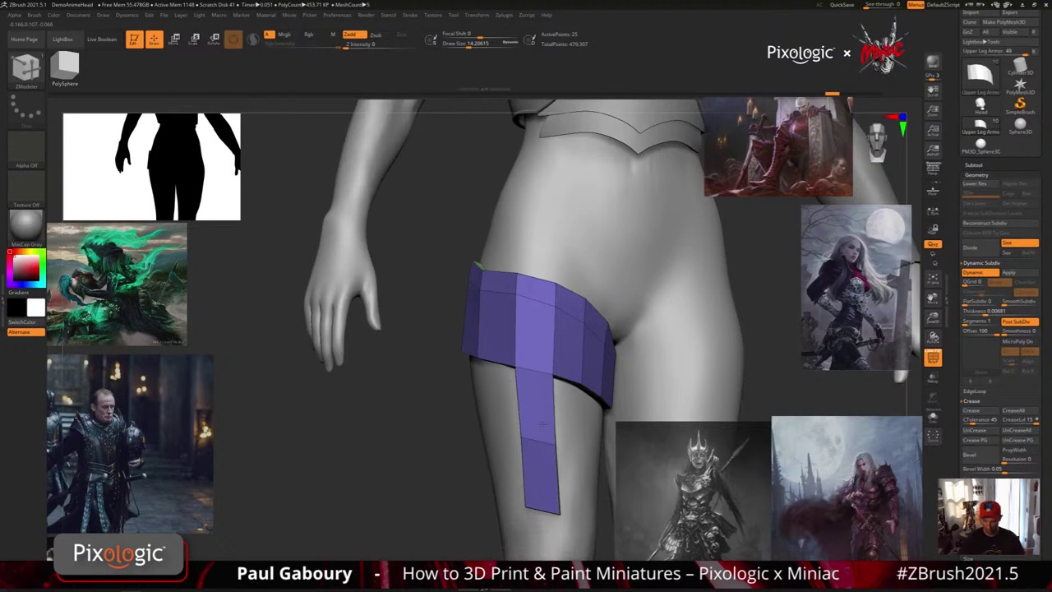
pyautogui.hotkey('ctrl', 'z')
pyautogui.moveTo(534, 370); pyautogui.dragTo(535, 458)
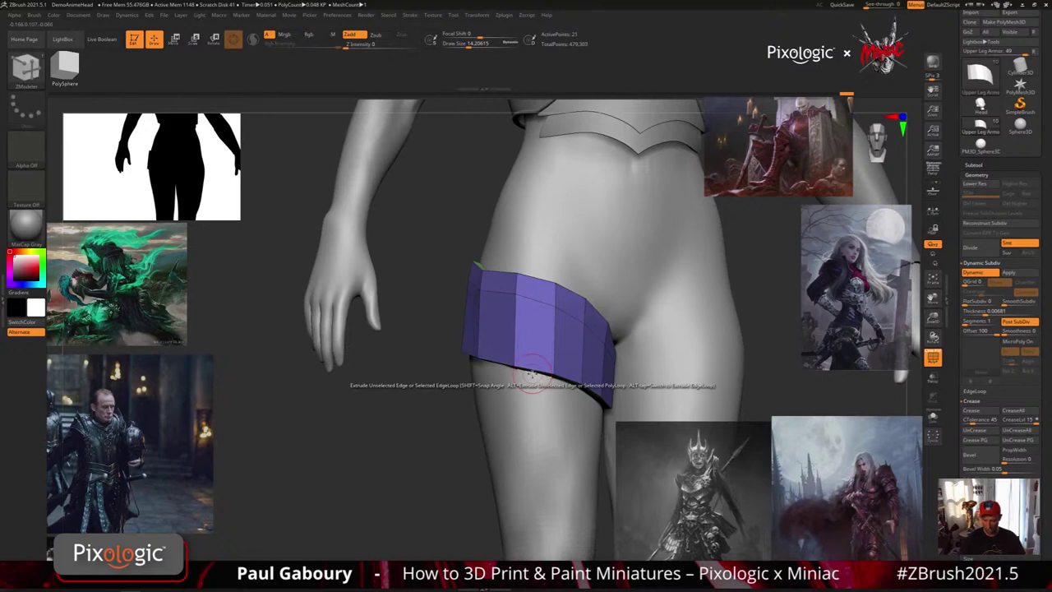
# Try a shorter strip from the front lower edge with the Extrude row option on Num Rows, and undo it.
pyautogui.press('space')
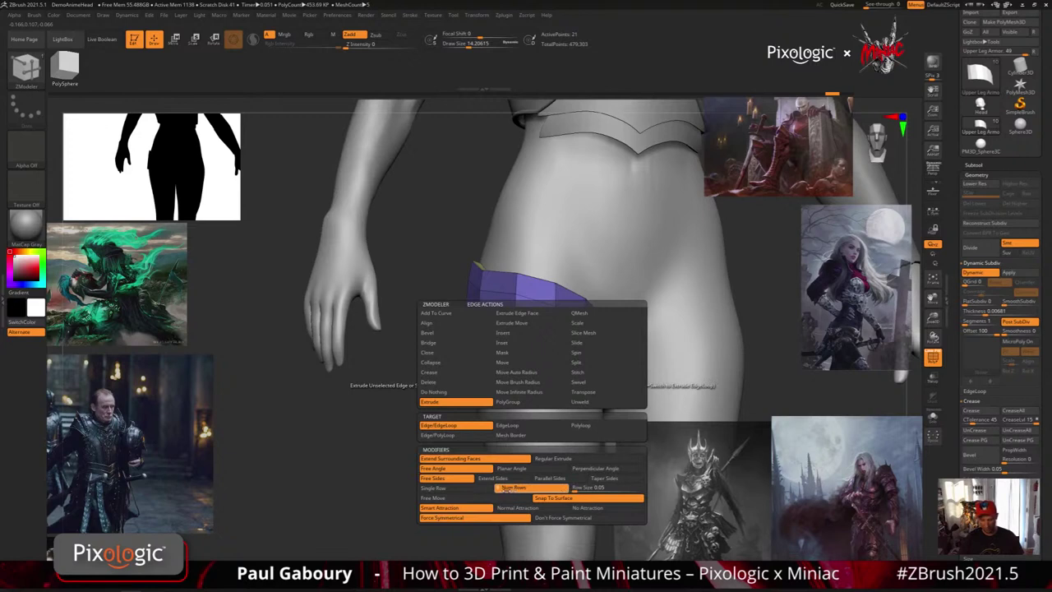
pyautogui.click(502, 488)
pyautogui.moveTo(538, 393); pyautogui.dragTo(538, 485)
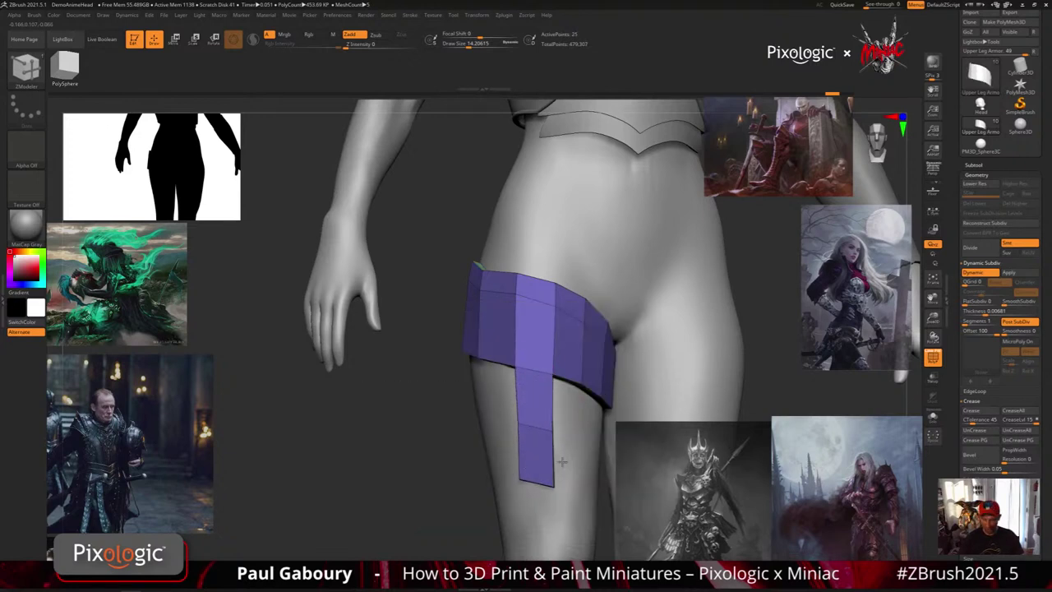
pyautogui.moveTo(468, 483); pyautogui.dragTo(555, 461)
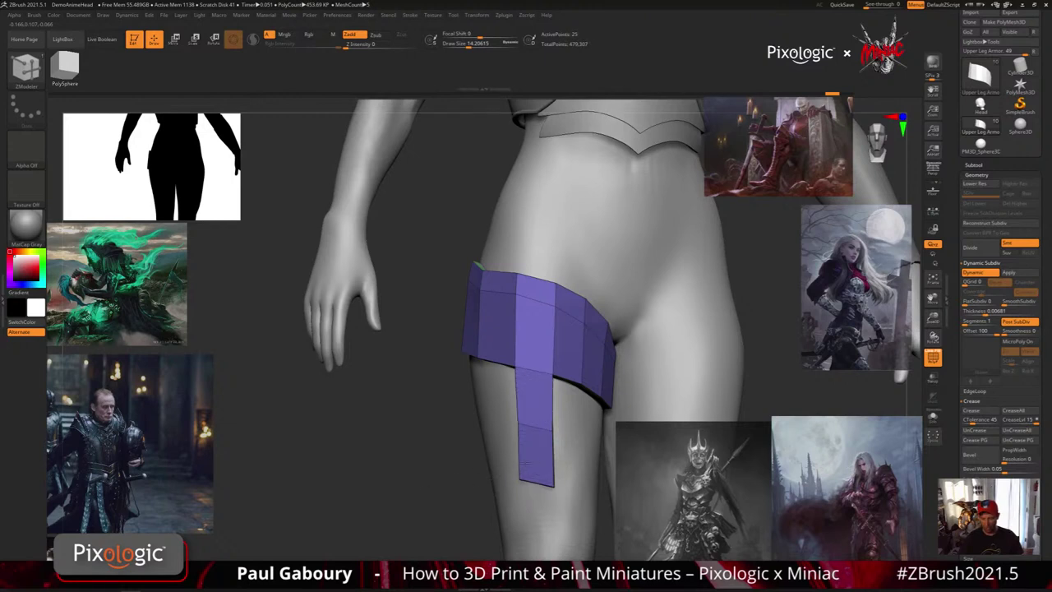
pyautogui.hotkey('ctrl', 'z')
pyautogui.hotkey('ctrl', 'z')
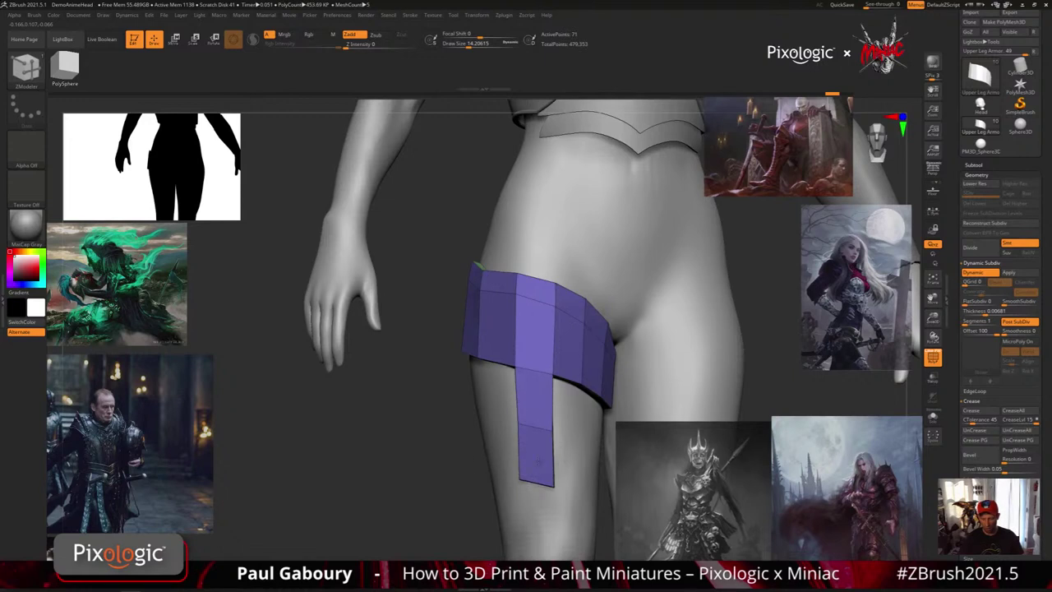
pyautogui.hotkey('ctrl', 'z')
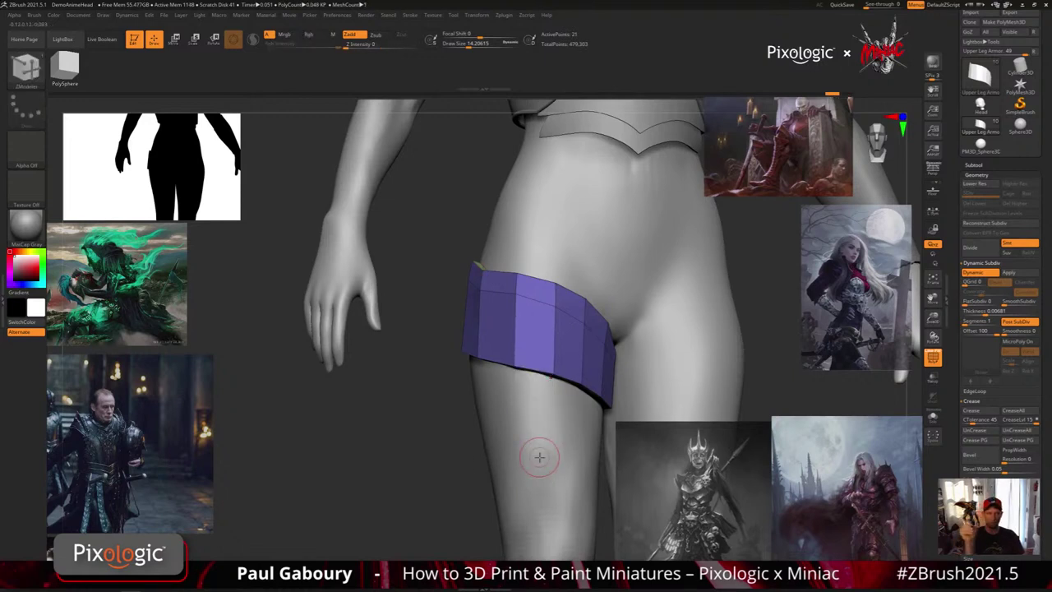
# Try a longer two-row strip from the same front lower edge, and undo it.
pyautogui.moveTo(538, 379); pyautogui.dragTo(533, 501)
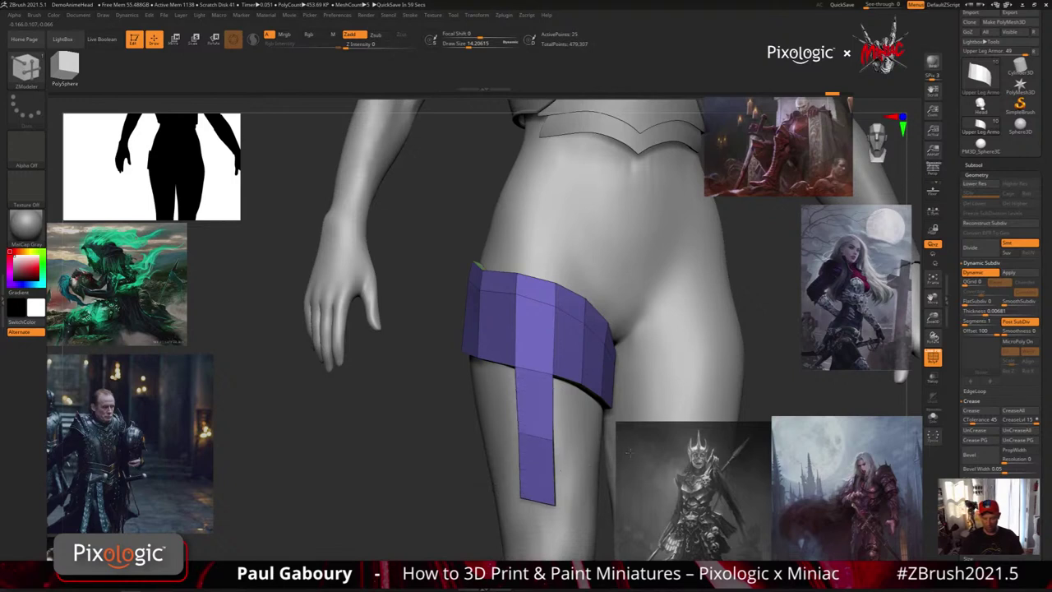
pyautogui.hotkey('ctrl', 'z')
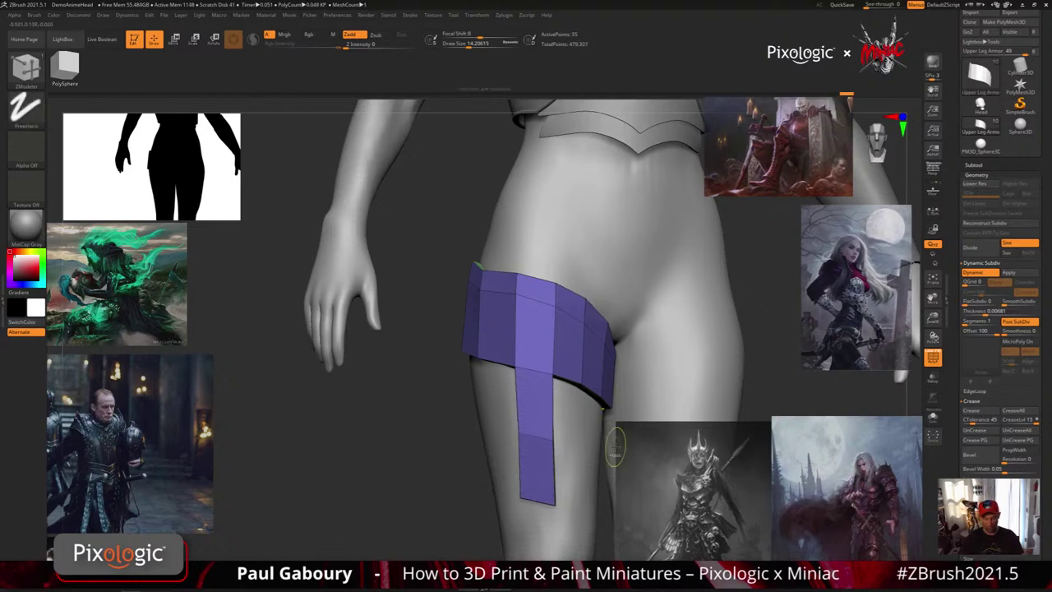
pyautogui.hotkey('ctrl', 'z')
pyautogui.moveTo(565, 485); pyautogui.dragTo(544, 411)
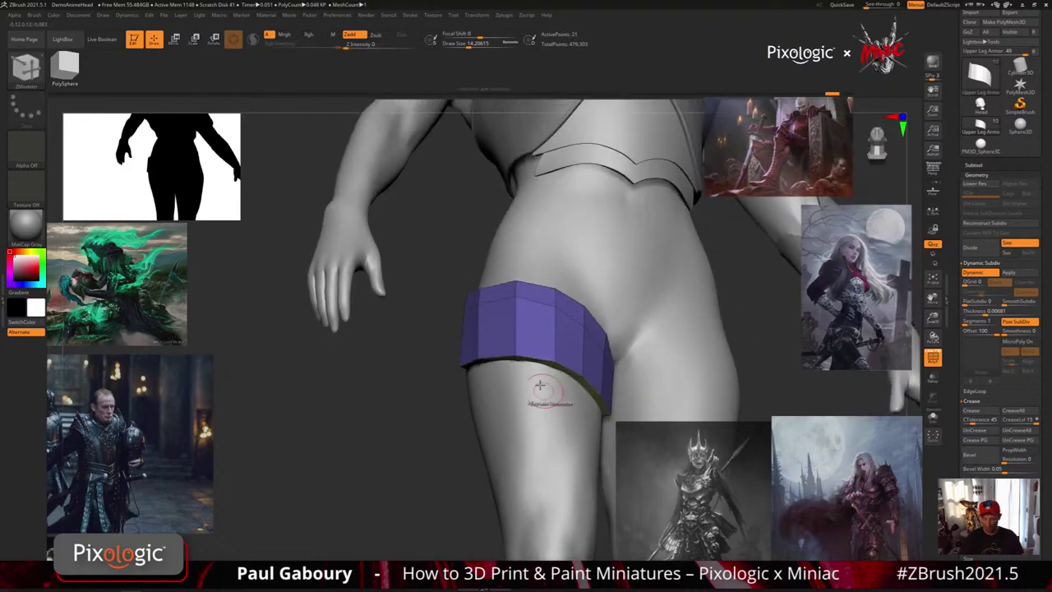
# Try two separate two-row strips down the thigh, one from the front edge and one nearer the inner thigh, using Num Rows.
pyautogui.press('space')
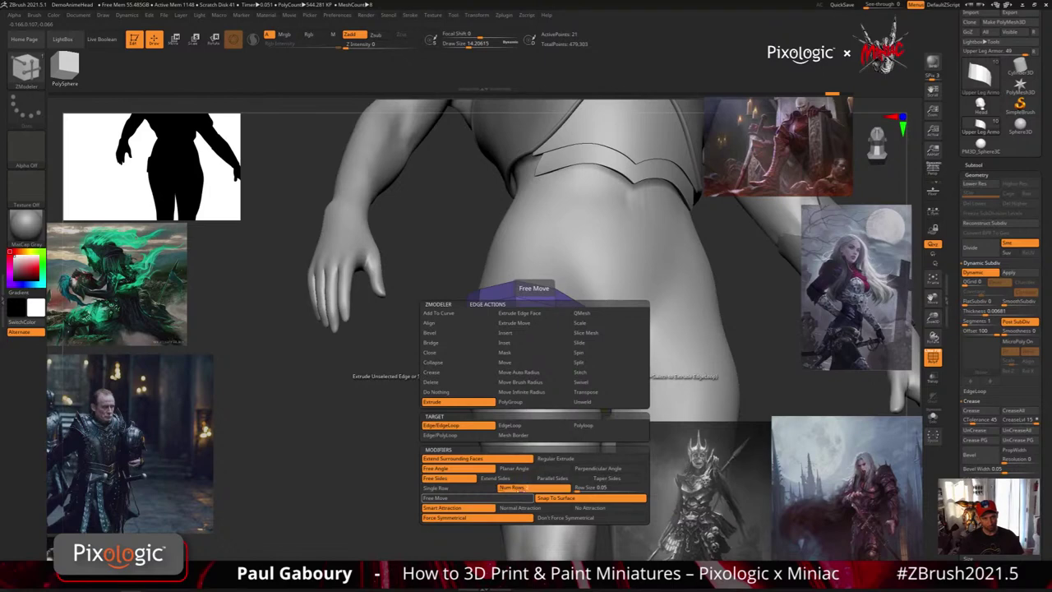
pyautogui.click(518, 488)
pyautogui.moveTo(536, 368); pyautogui.dragTo(539, 477)
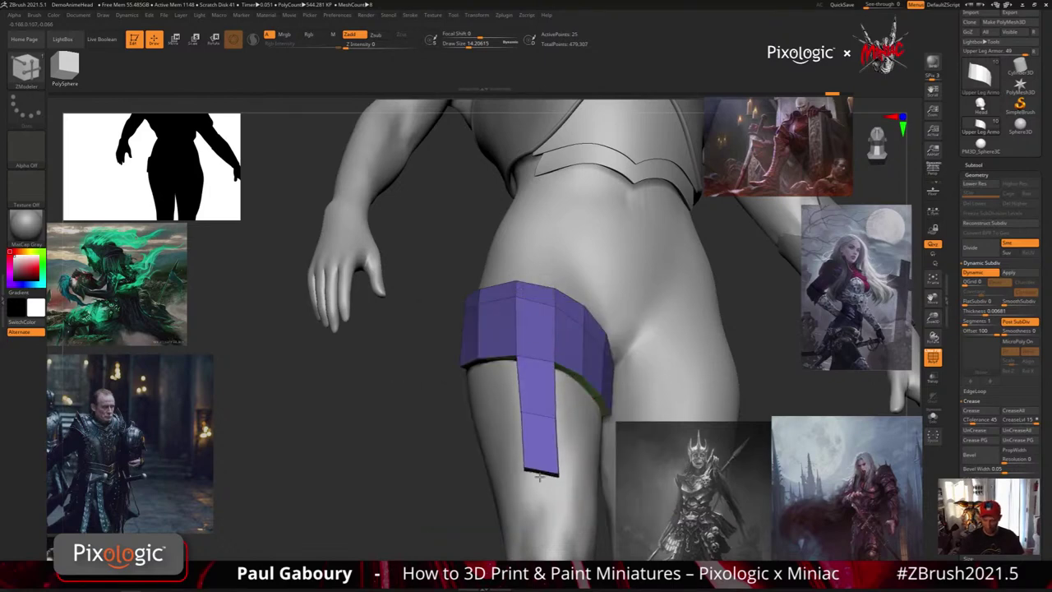
pyautogui.moveTo(539, 476); pyautogui.dragTo(567, 419, button='right')
pyautogui.moveTo(584, 378); pyautogui.dragTo(581, 490)
pyautogui.moveTo(588, 488); pyautogui.dragTo(590, 423, button='right')
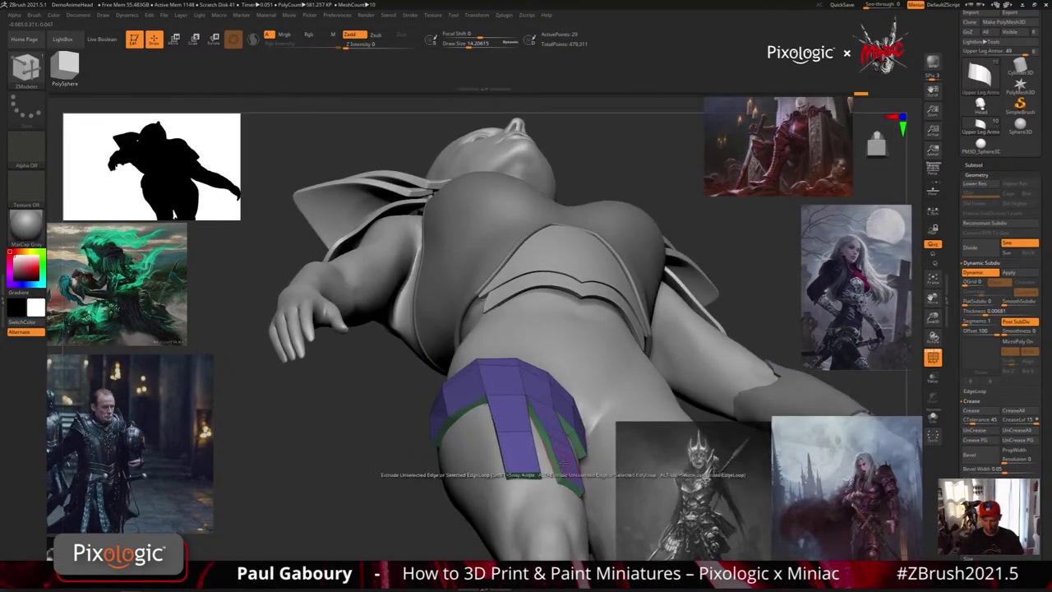
# Undo both strips, try another multi-row front strip, check how it follows the thigh from the side, and undo it.
pyautogui.moveTo(565, 467); pyautogui.dragTo(563, 495, button='right')
pyautogui.hotkey('ctrl', 'z')
pyautogui.hotkey('ctrl', 'z')
pyautogui.moveTo(521, 350); pyautogui.dragTo(527, 483)
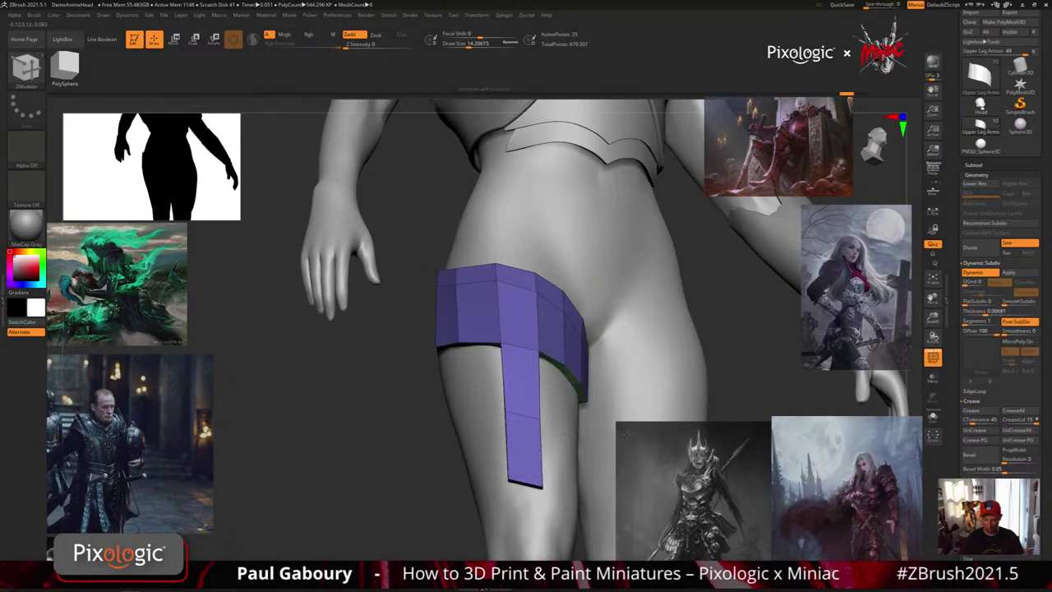
pyautogui.moveTo(526, 484); pyautogui.dragTo(631, 475, button='right')
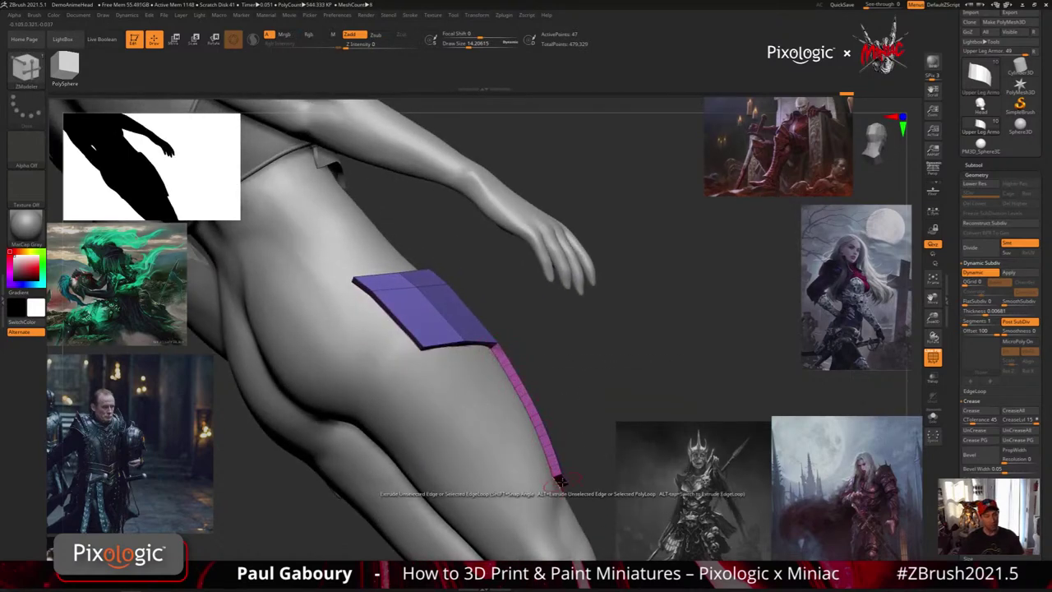
pyautogui.moveTo(566, 466); pyautogui.dragTo(535, 491, button='right')
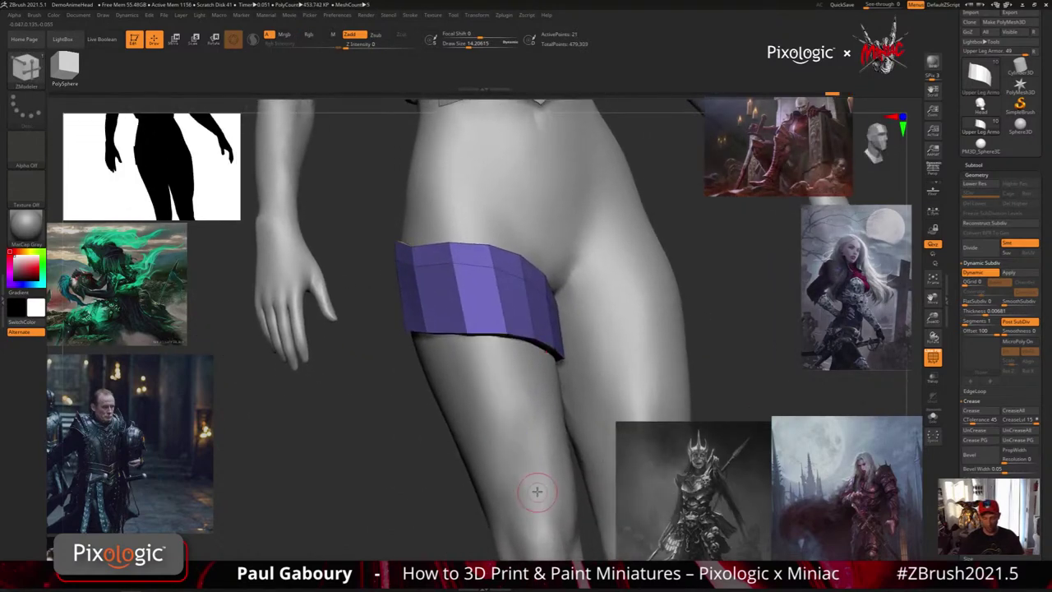
# Switch the edge Extrude to Single Row and extrude one front edge of the thigh armour's lower border downward.
pyautogui.press('space')
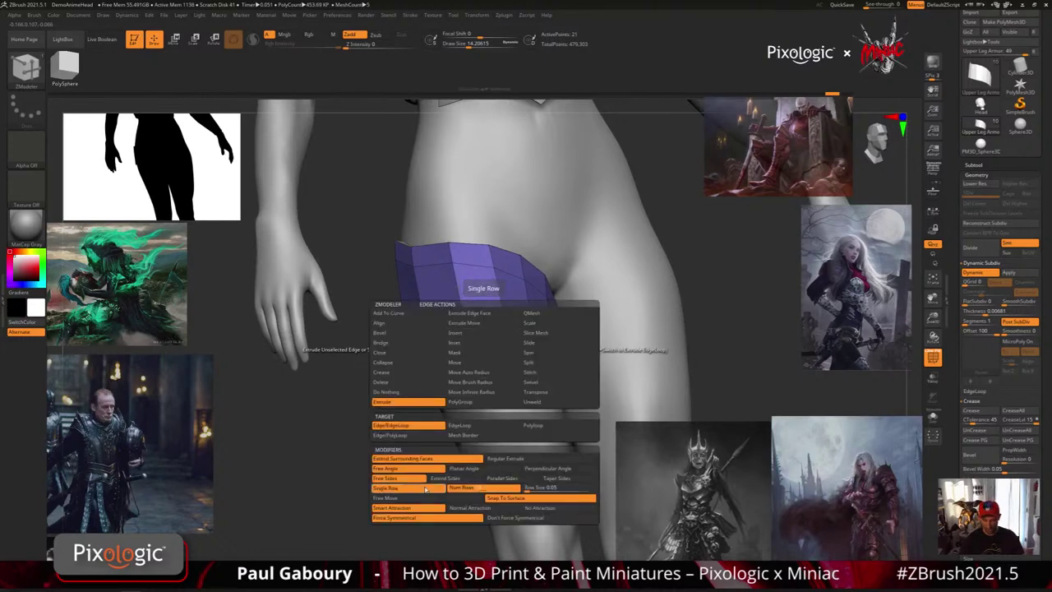
pyautogui.moveTo(495, 348); pyautogui.dragTo(497, 410)
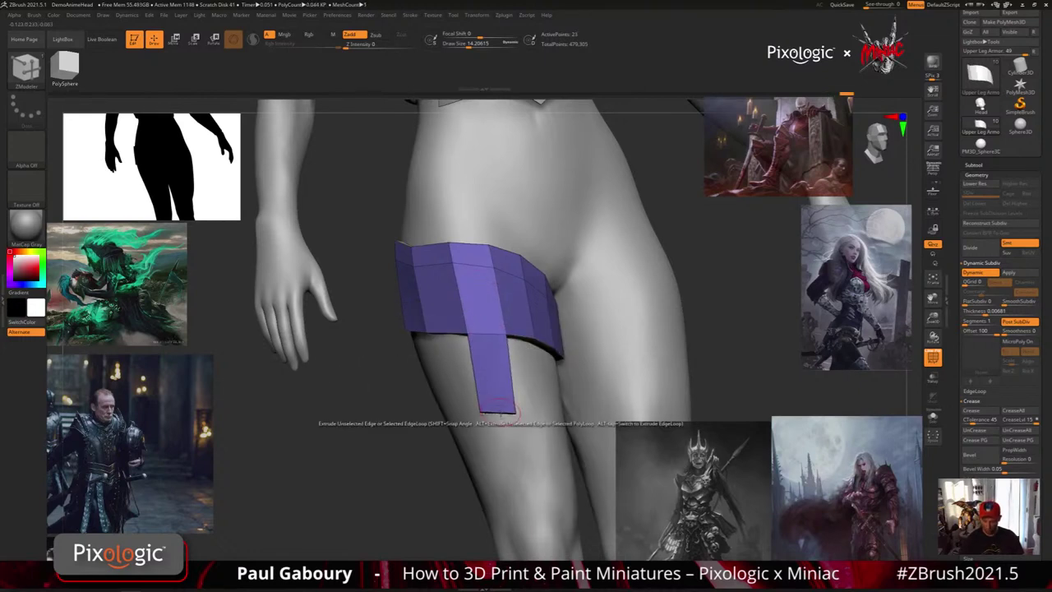
# Extrude the neighbouring edges of the thigh armour's lower border downward, extending the new row toward the inner thigh.
pyautogui.moveTo(497, 410); pyautogui.dragTo(534, 341, button='right')
pyautogui.moveTo(533, 341); pyautogui.dragTo(545, 404)
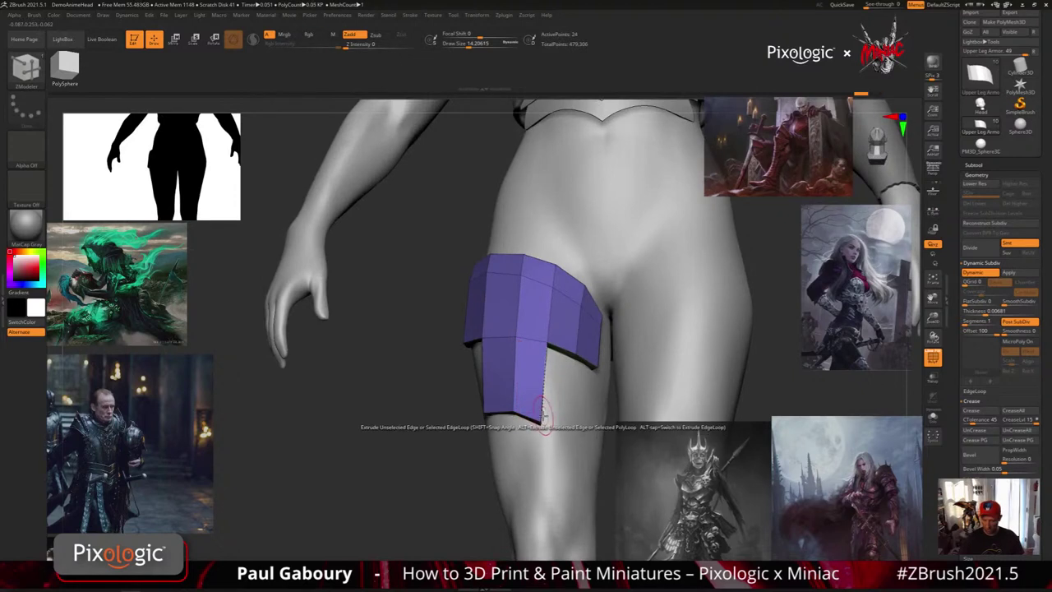
pyautogui.moveTo(542, 411); pyautogui.dragTo(573, 376, button='right')
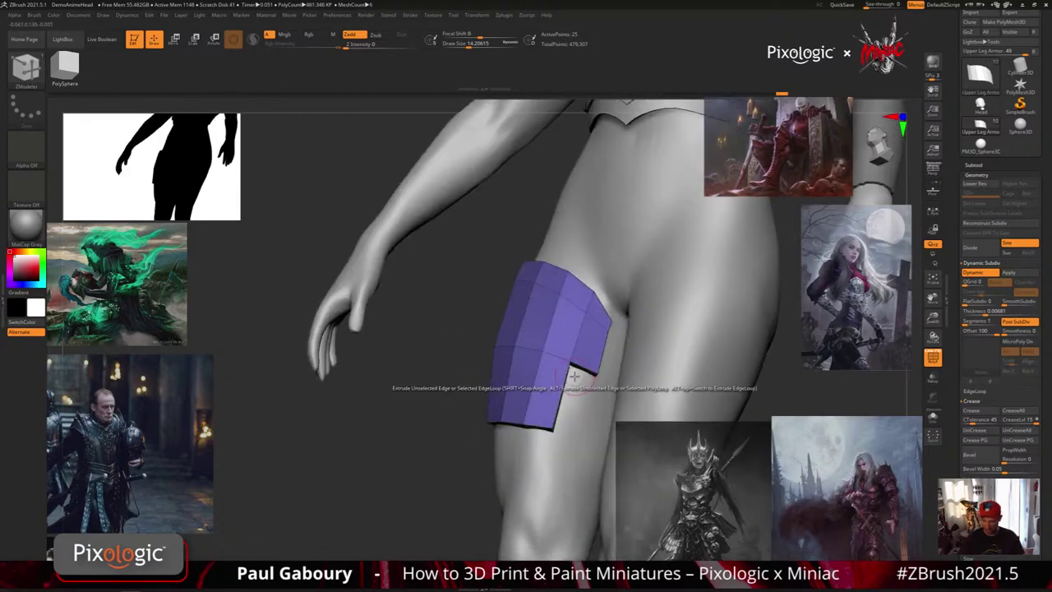
pyautogui.moveTo(574, 376)
pyautogui.mouseDown()
pyautogui.moveTo(579, 446)
pyautogui.moveTo(584, 438)
pyautogui.mouseUp()
pyautogui.moveTo(584, 438); pyautogui.dragTo(603, 427, button='right')
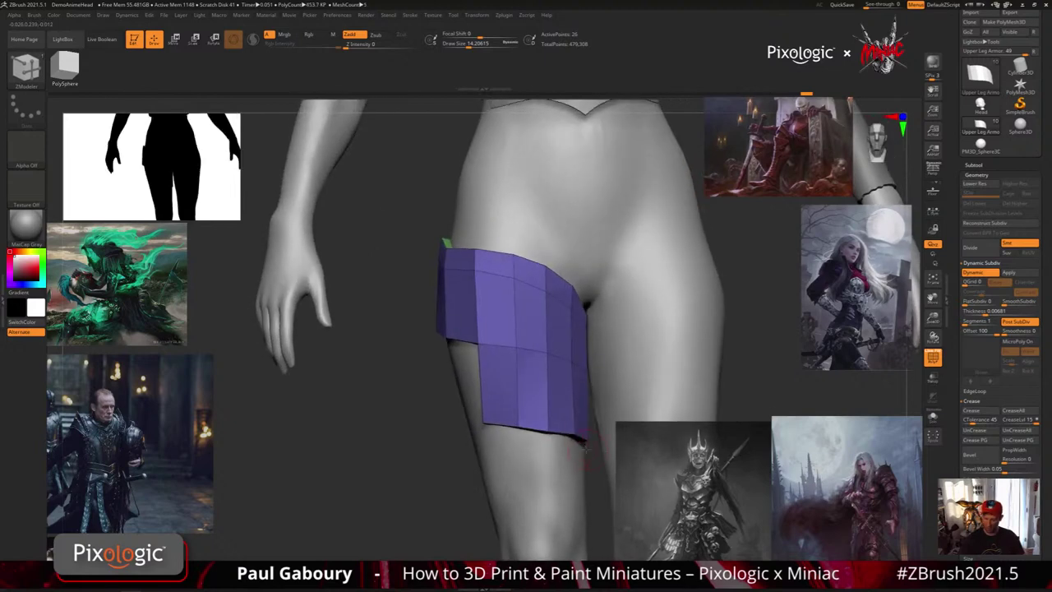
# Extrude the new row's outer side edges around the thigh until they meet the armour's back edge.
pyautogui.moveTo(509, 414); pyautogui.dragTo(548, 432, button='right')
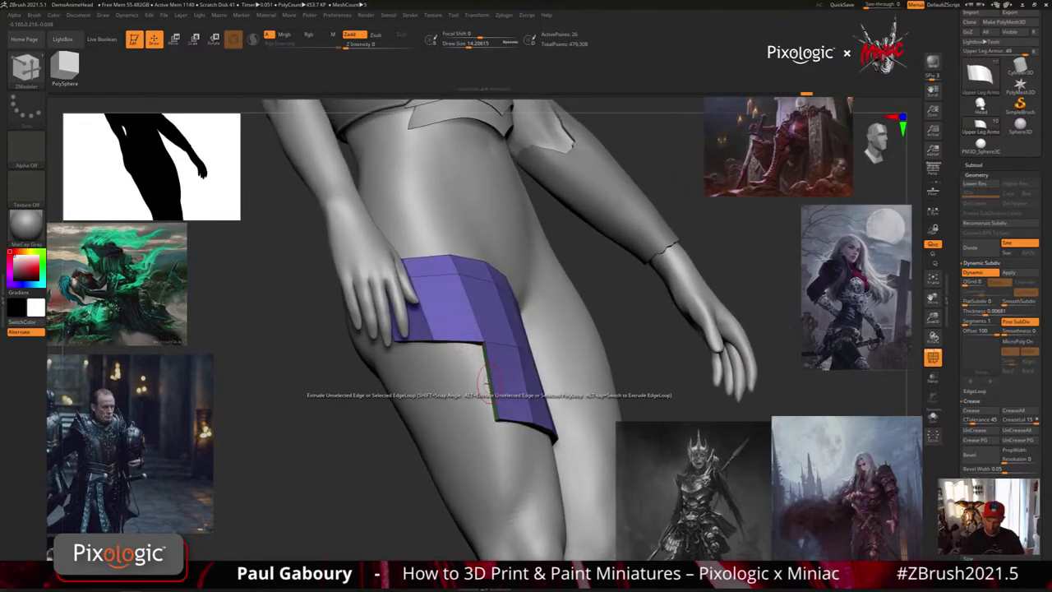
pyautogui.moveTo(488, 383); pyautogui.dragTo(448, 379)
pyautogui.moveTo(442, 403); pyautogui.dragTo(502, 394, button='right')
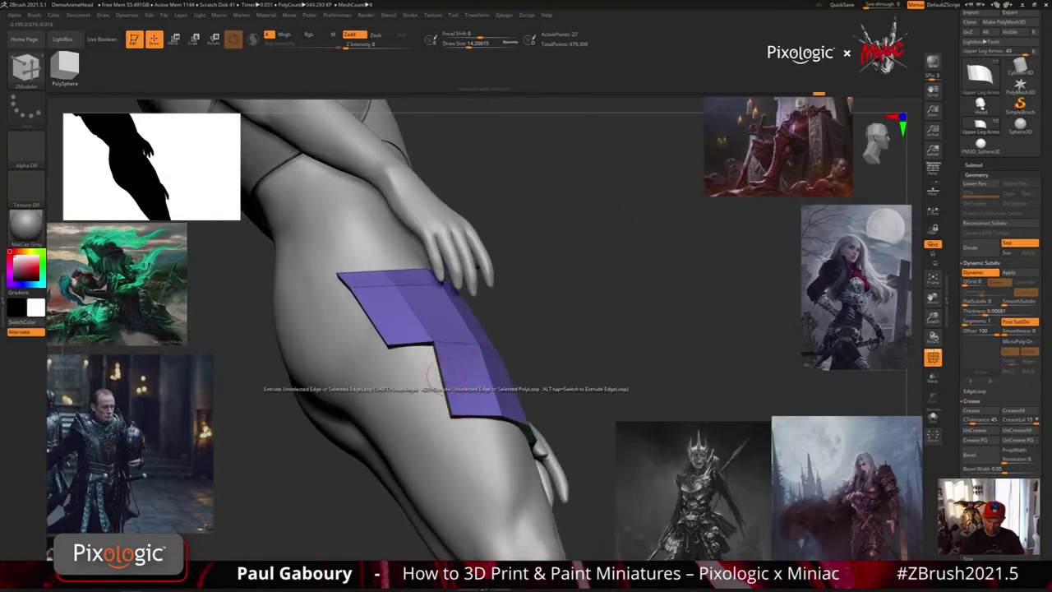
pyautogui.moveTo(446, 382); pyautogui.dragTo(403, 384)
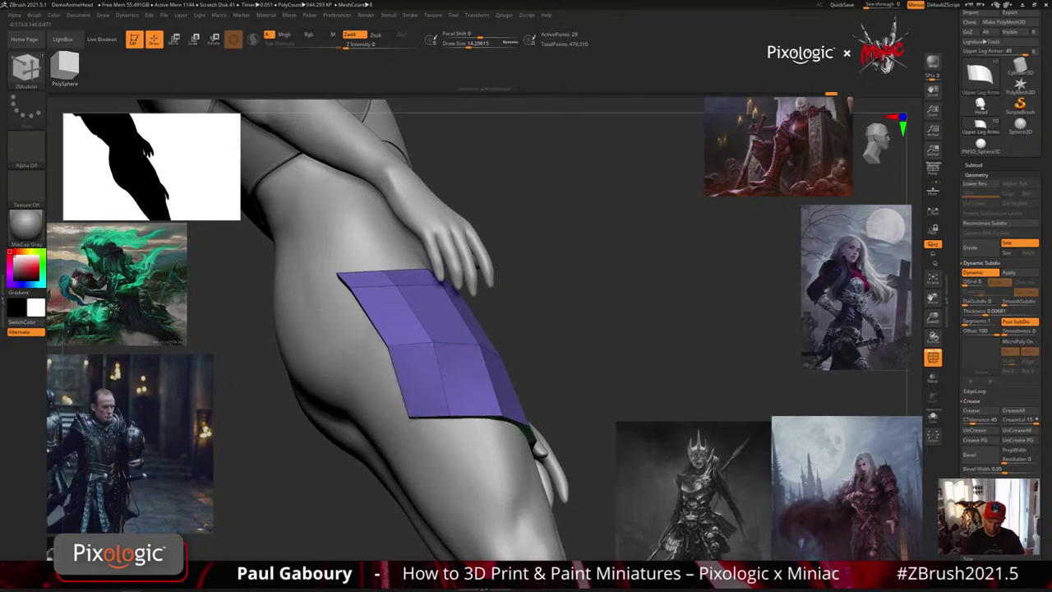
pyautogui.moveTo(410, 369); pyautogui.dragTo(536, 452, button='right')
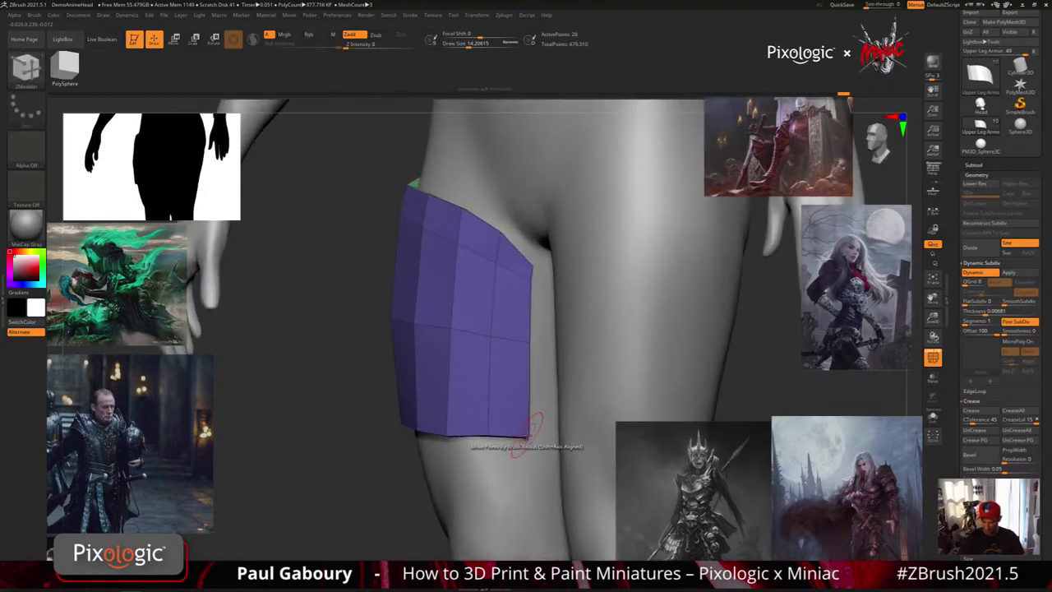
# Move the points at the armour's lower inner corner upward to round off the bottom border.
pyautogui.moveTo(530, 429); pyautogui.dragTo(530, 413)
pyautogui.moveTo(491, 449); pyautogui.dragTo(545, 444, button='right')
pyautogui.moveTo(460, 449)
pyautogui.mouseDown(button='right')
pyautogui.moveTo(567, 446)
pyautogui.moveTo(470, 446)
pyautogui.mouseUp(button='right')
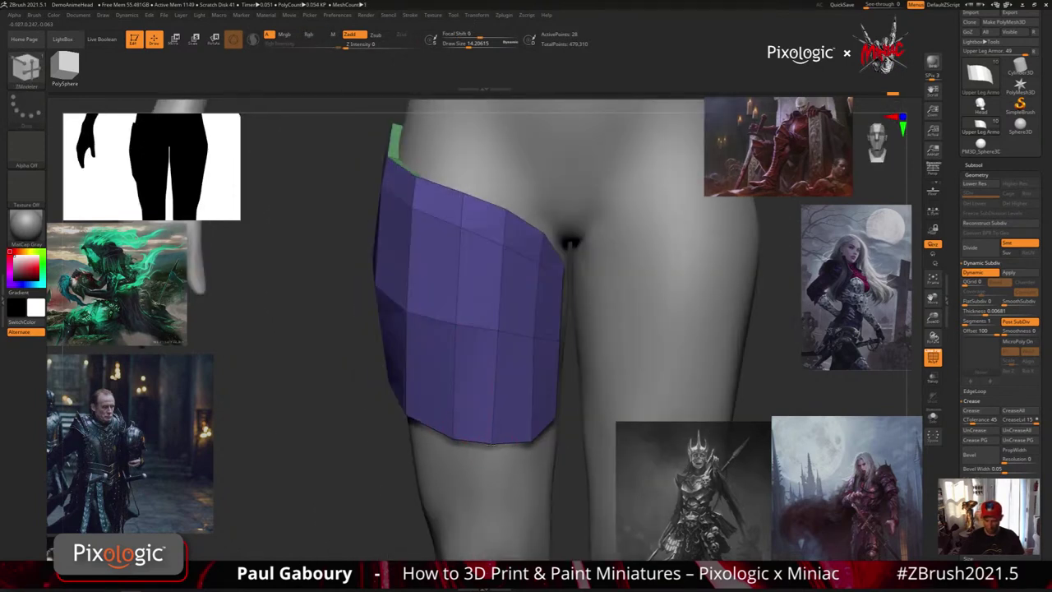
pyautogui.moveTo(489, 439); pyautogui.dragTo(543, 406, button='right')
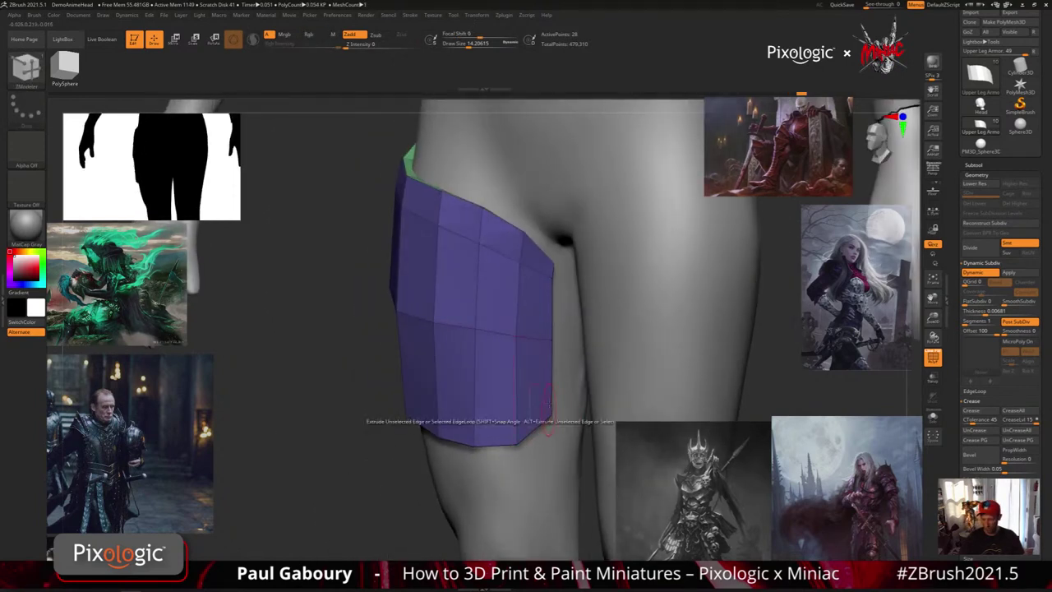
# Set the ZModeler edge action to Slide with EdgeLoop Complete and slide the armour's upper horizontal loop downward.
pyautogui.moveTo(489, 290); pyautogui.dragTo(505, 237, button='right')
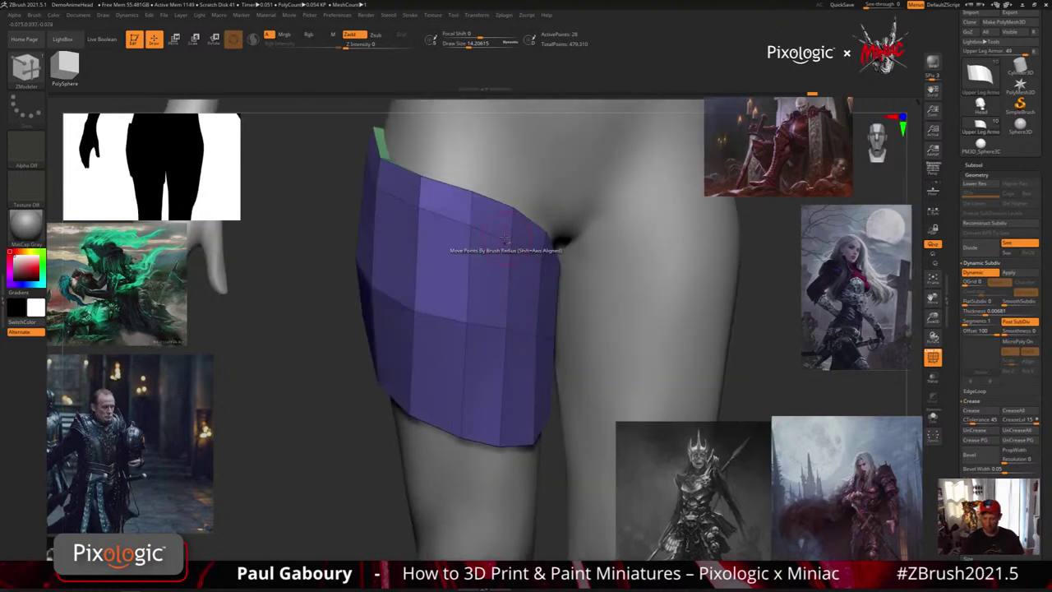
pyautogui.press('space')
pyautogui.click(567, 262)
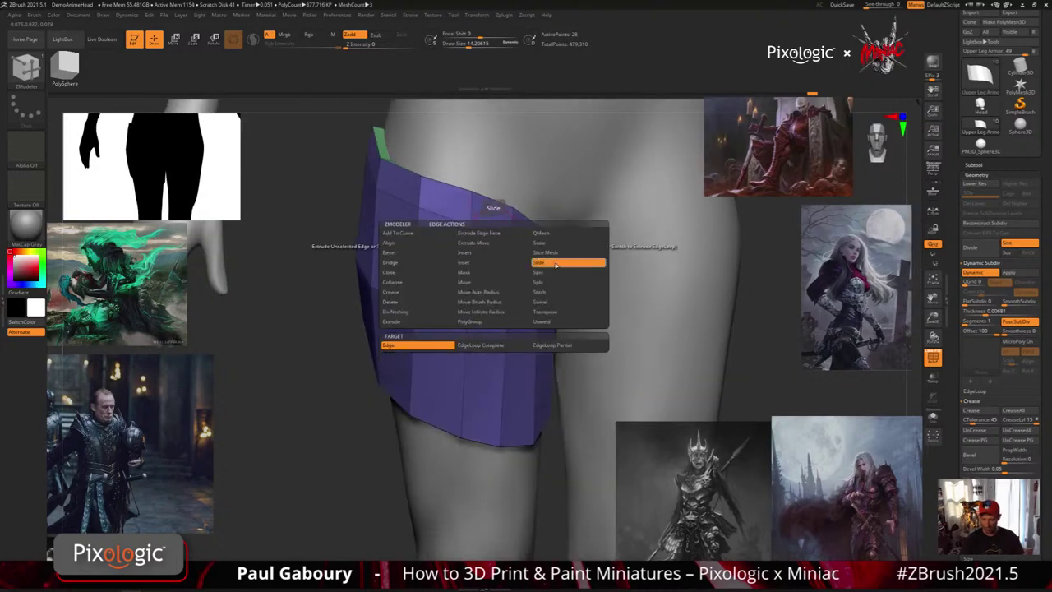
pyautogui.click(499, 345)
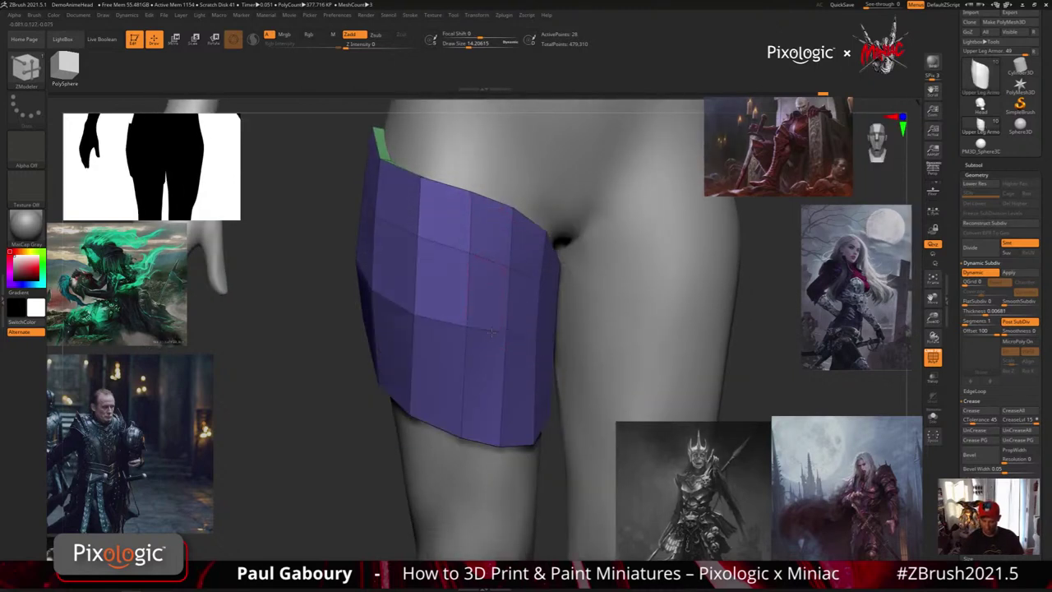
pyautogui.moveTo(493, 260); pyautogui.dragTo(493, 268, button='right')
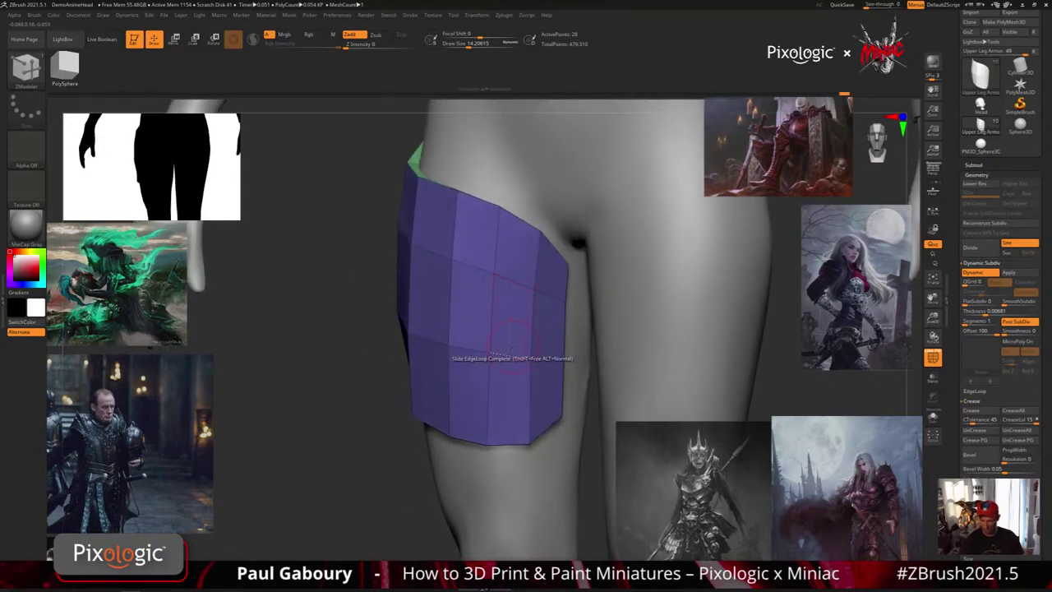
# Turn off PolyFrame and raise SmoothSubdiv to preview the smoothed thigh armour from the front and side.
pyautogui.moveTo(510, 362); pyautogui.dragTo(572, 455, button='right')
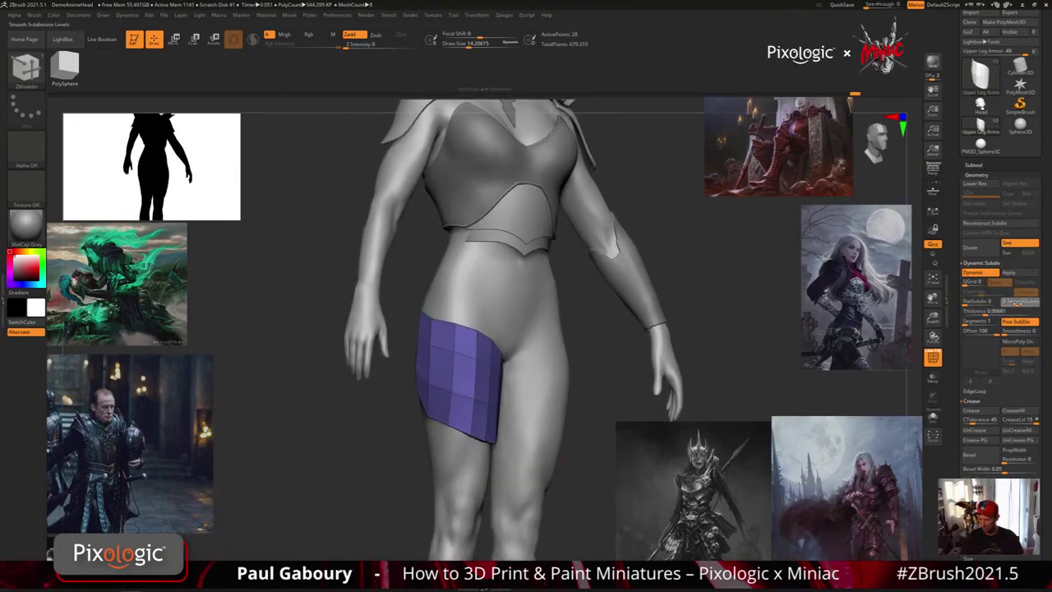
pyautogui.click(1016, 302)
pyautogui.hotkey('shift', 'f')
pyautogui.click(1021, 303)
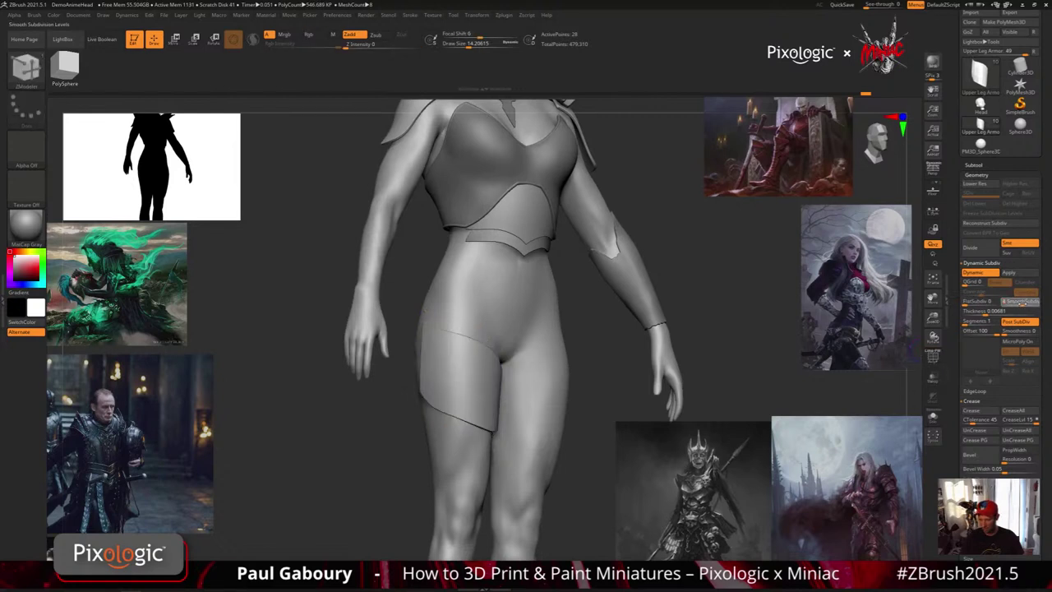
pyautogui.moveTo(576, 352)
pyautogui.mouseDown(button='right')
pyautogui.moveTo(585, 365)
pyautogui.moveTo(580, 427)
pyautogui.moveTo(559, 441)
pyautogui.moveTo(578, 404)
pyautogui.moveTo(607, 391)
pyautogui.moveTo(561, 422)
pyautogui.moveTo(559, 449)
pyautogui.mouseUp(button='right')
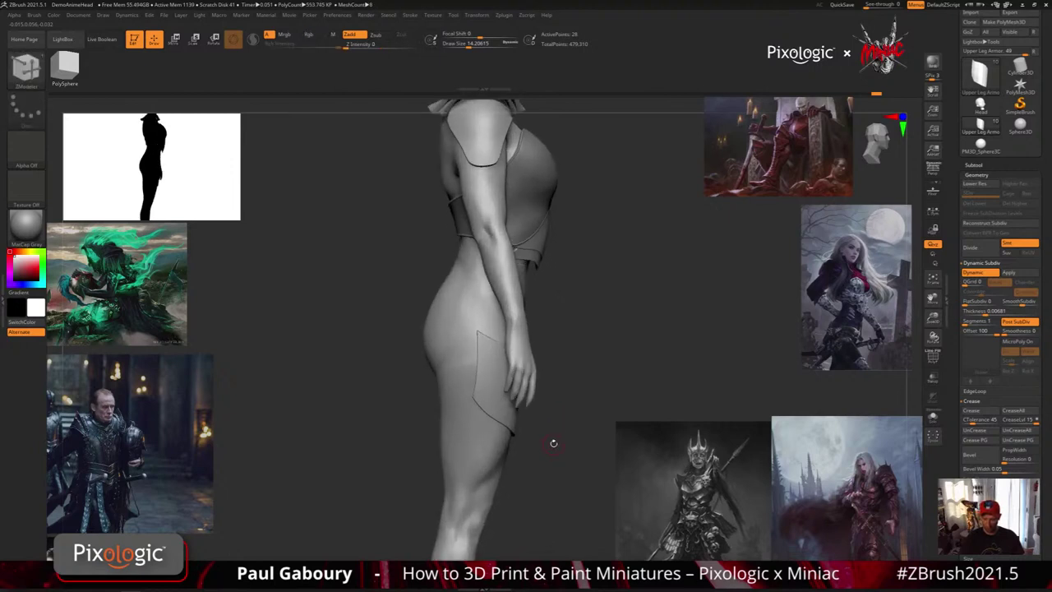
# With the Move brush at a draw size of about 43, pull the thigh armour's outer side edge backward.
pyautogui.press('b')
pyautogui.press('m')
pyautogui.press('v')
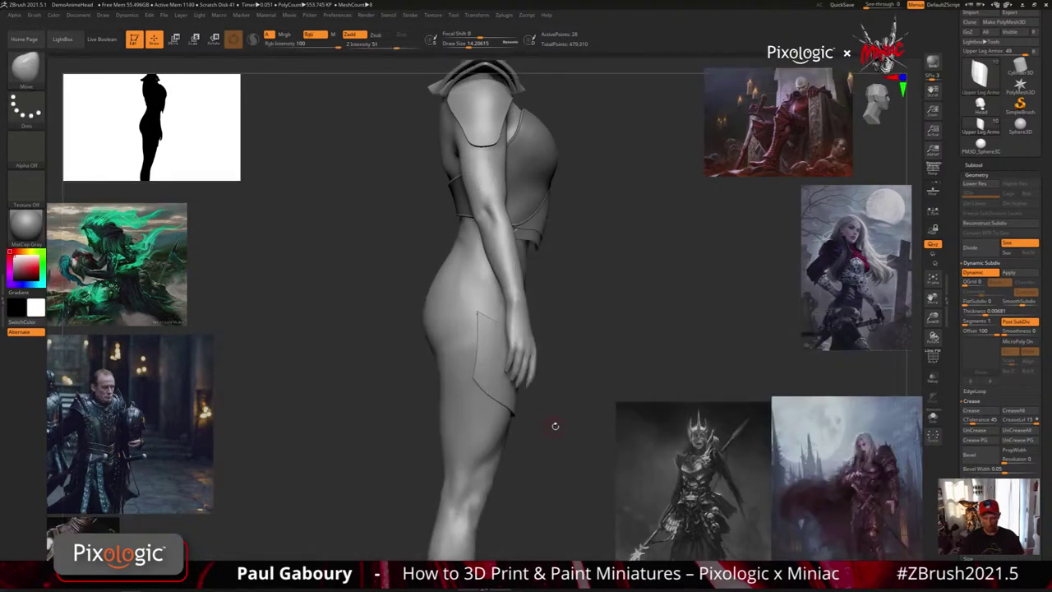
pyautogui.press('s')
pyautogui.moveTo(555, 426); pyautogui.dragTo(563, 426)
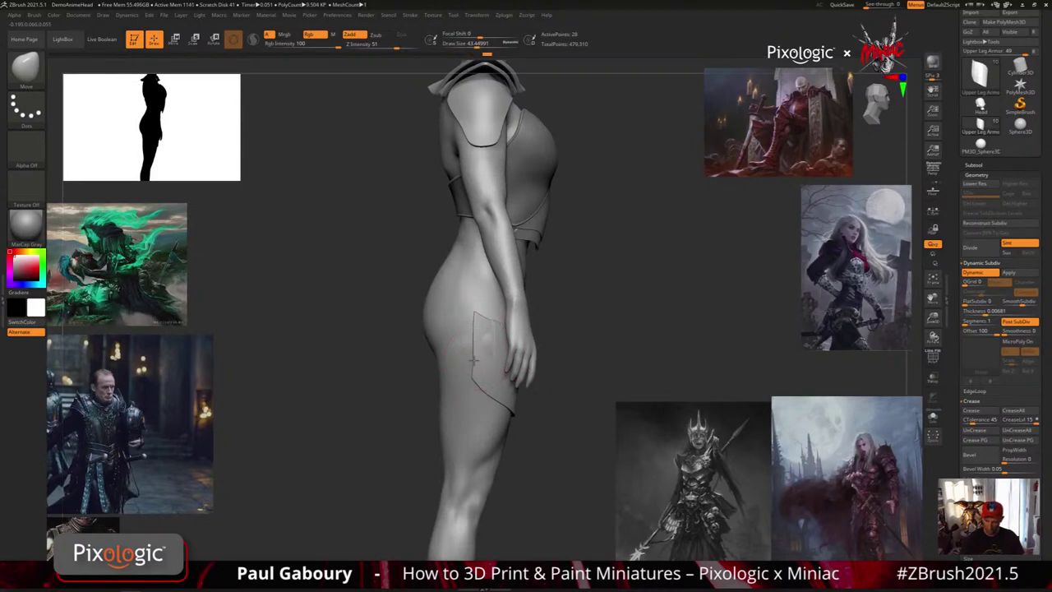
pyautogui.moveTo(534, 411); pyautogui.dragTo(565, 410)
pyautogui.moveTo(505, 345); pyautogui.dragTo(509, 417, button='right')
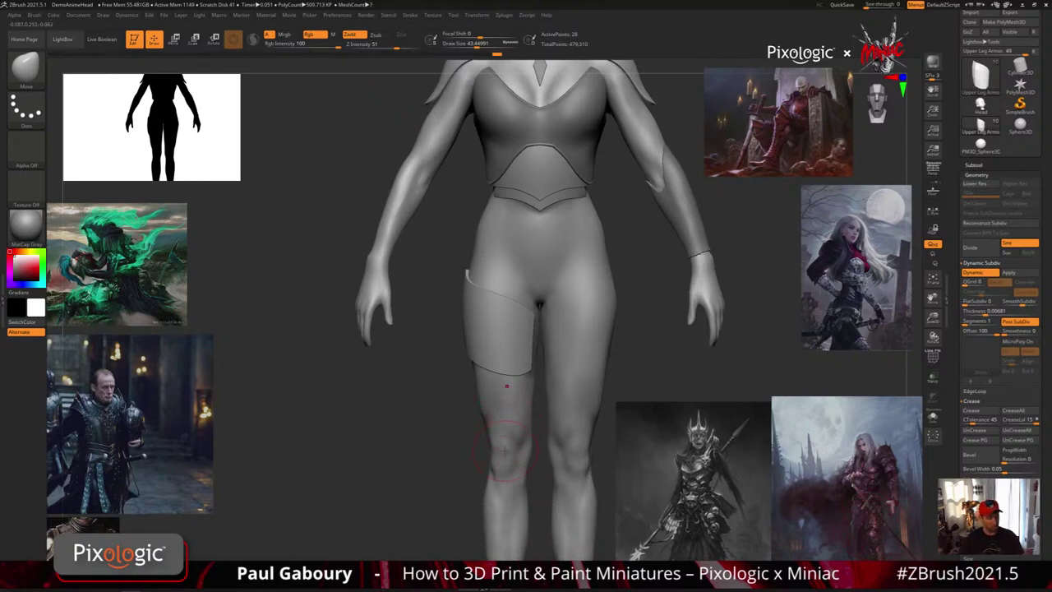
# Remove the subdivision smoothing from the thigh armour and reduce the draw size to about 18.
pyautogui.hotkey('shift', 'd')
pyautogui.press('d')
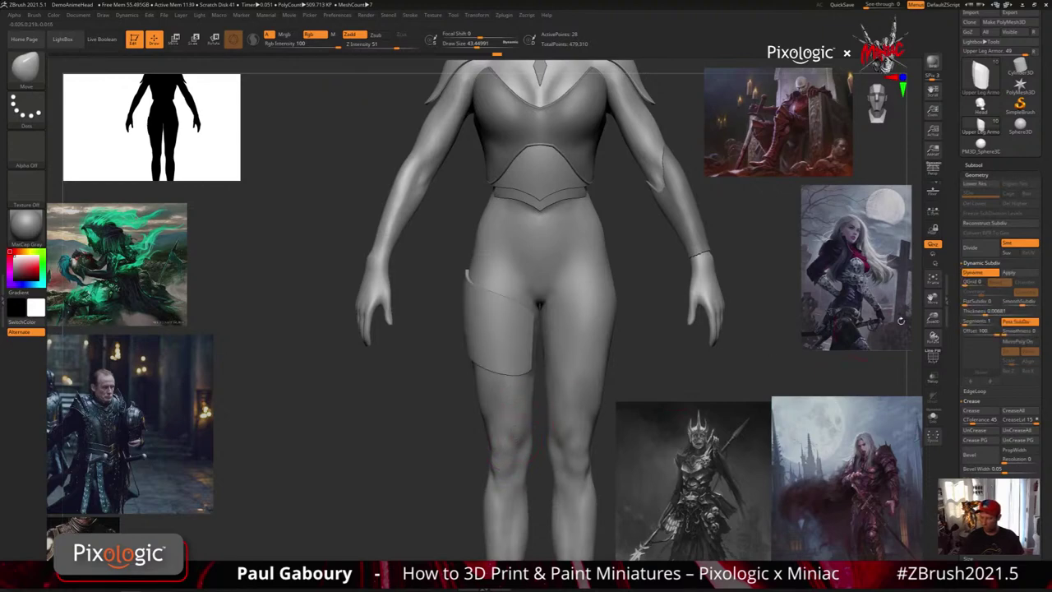
pyautogui.moveTo(1016, 305); pyautogui.dragTo(955, 306)
pyautogui.press('s')
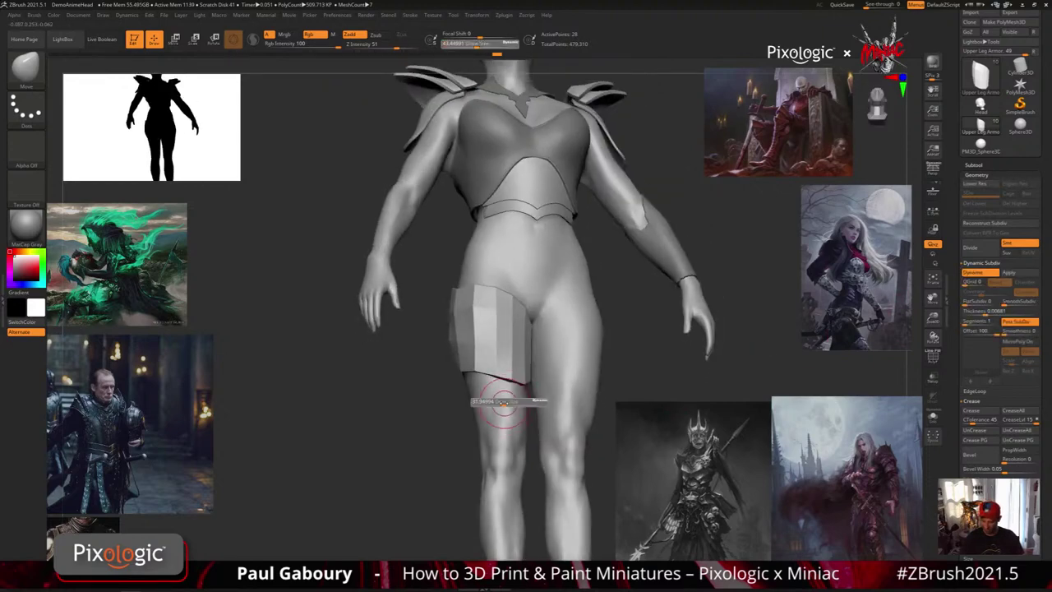
pyautogui.moveTo(509, 400); pyautogui.dragTo(498, 400)
# Switch to ZModeler, set the edge action to Extrude, and extrude one front edge of the armour's lower border toward the knee.
pyautogui.press('b')
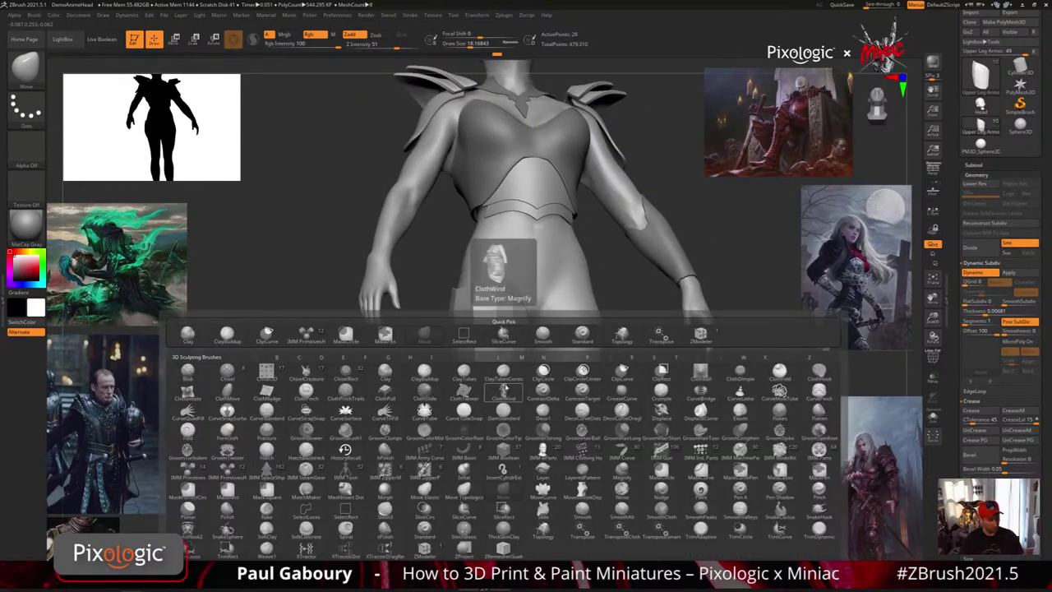
pyautogui.press('z')
pyautogui.press('m')
pyautogui.keyDown('ctrl'); pyautogui.moveTo(505, 437); pyautogui.dragTo(505, 379, button='right'); pyautogui.keyUp('ctrl')
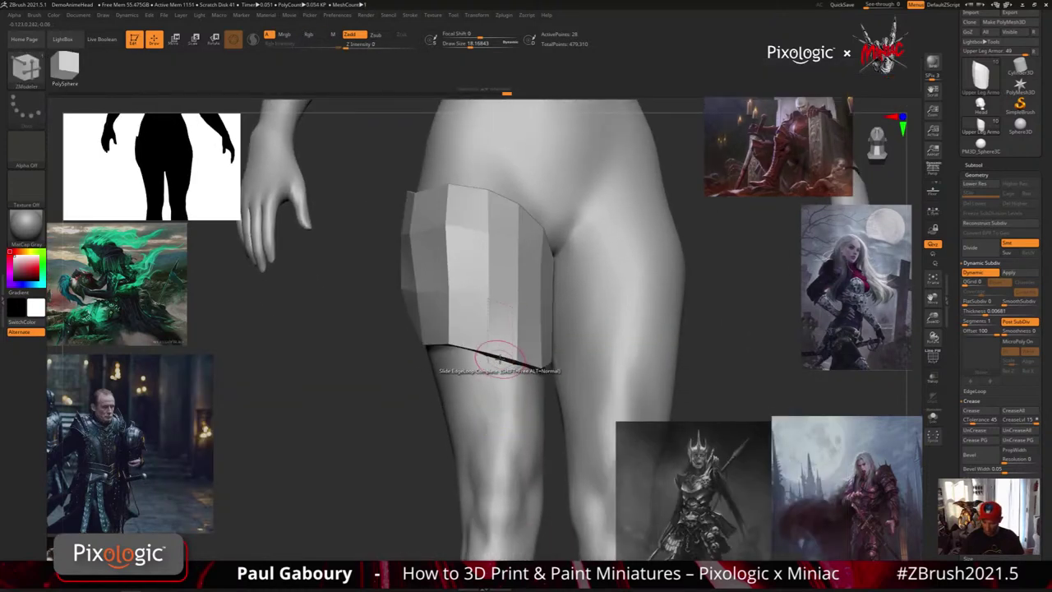
pyautogui.press('space')
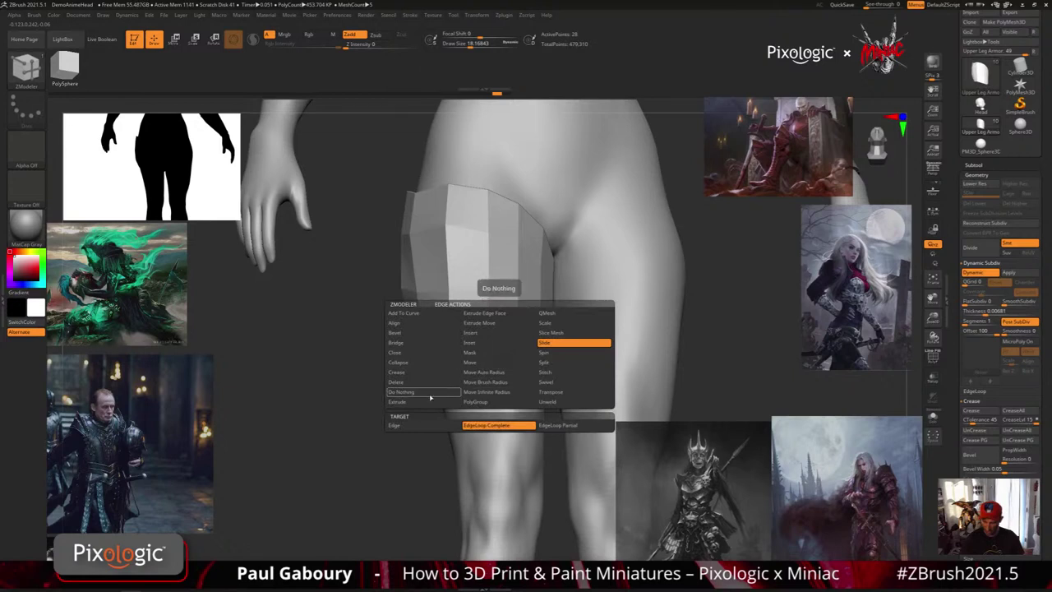
pyautogui.click(429, 399)
pyautogui.moveTo(500, 366)
pyautogui.mouseDown()
pyautogui.moveTo(496, 437)
pyautogui.moveTo(513, 434)
pyautogui.mouseUp()
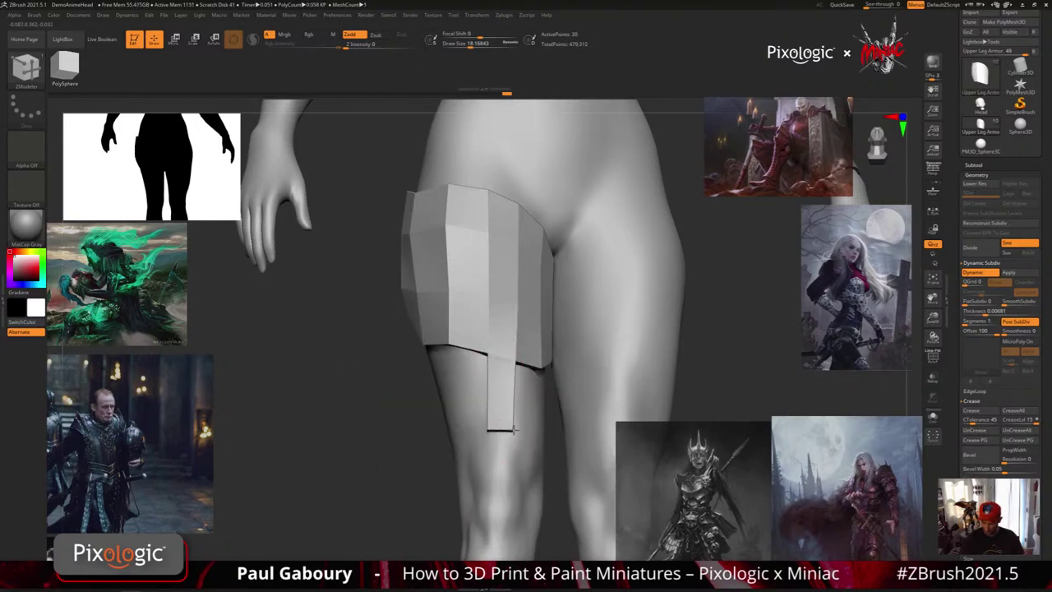
# Extrude the remaining lower border edges on the inner thigh side down beside the new strip.
pyautogui.moveTo(513, 429); pyautogui.dragTo(530, 368, button='right')
pyautogui.moveTo(542, 366); pyautogui.dragTo(539, 448)
pyautogui.moveTo(574, 431); pyautogui.dragTo(550, 410, button='right')
pyautogui.moveTo(563, 367); pyautogui.dragTo(547, 465)
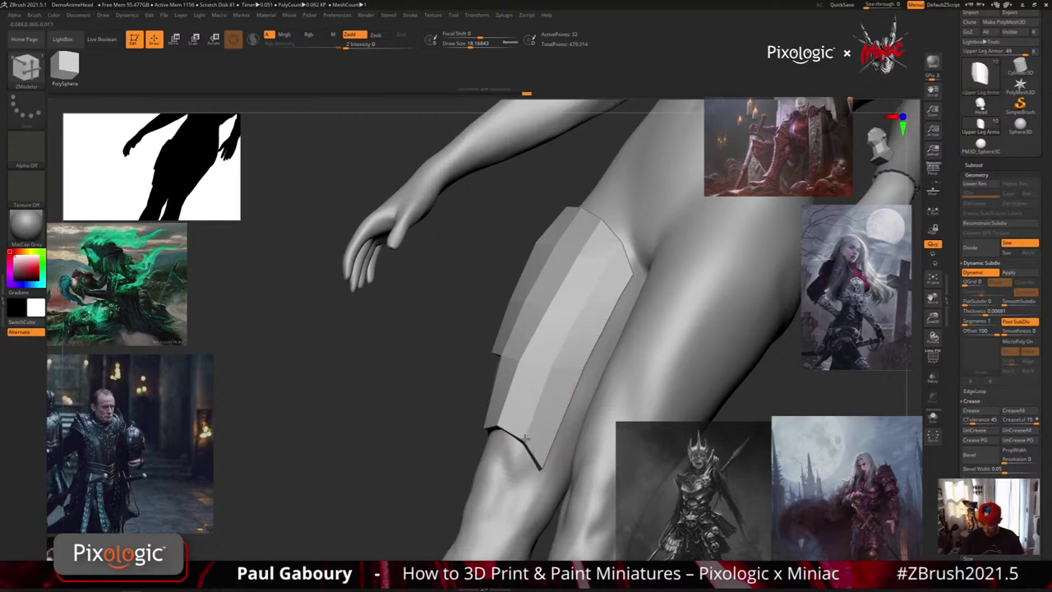
# Reposition the points at the new row's lower inner corner so the armour follows the inner thigh above the knee.
pyautogui.moveTo(536, 457)
pyautogui.mouseDown(button='right')
pyautogui.moveTo(544, 437)
pyautogui.moveTo(545, 457)
pyautogui.mouseUp(button='right')
pyautogui.moveTo(541, 466); pyautogui.dragTo(536, 462)
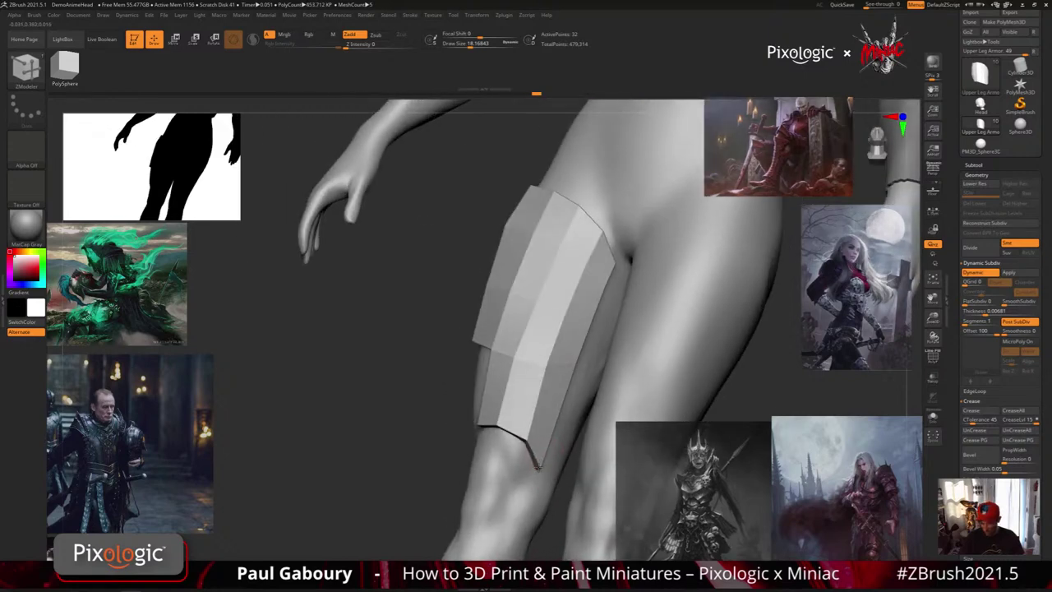
pyautogui.moveTo(538, 460); pyautogui.dragTo(539, 417, button='right')
pyautogui.moveTo(535, 467); pyautogui.dragTo(536, 452)
pyautogui.moveTo(537, 451); pyautogui.dragTo(537, 477, button='right')
pyautogui.moveTo(538, 475); pyautogui.dragTo(546, 444)
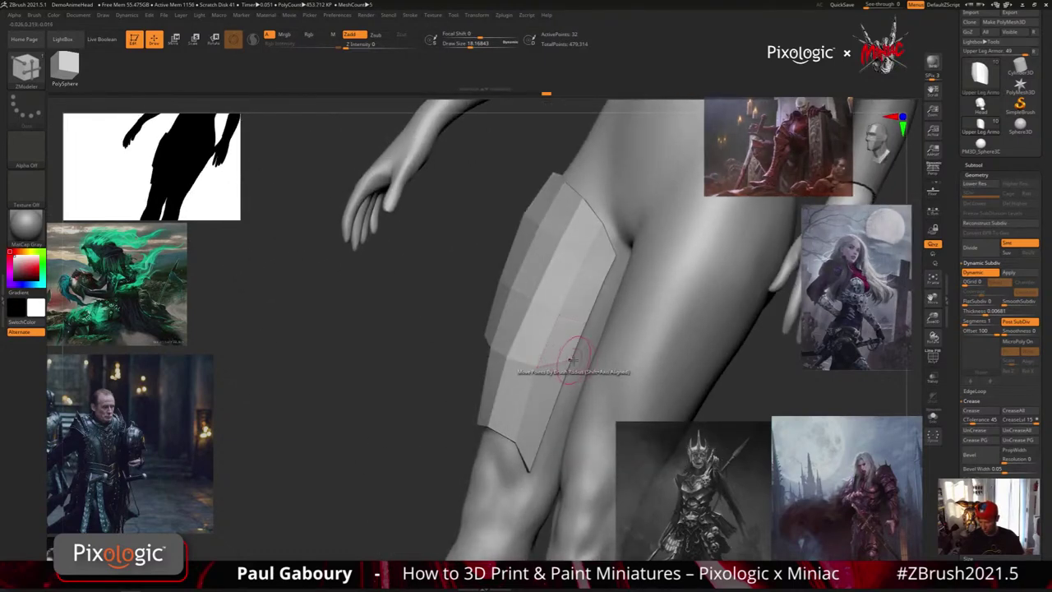
# Turn on PolyFrame and extrude the lowest row's outer side edges around the thigh to the armour's back edge.
pyautogui.moveTo(563, 384); pyautogui.dragTo(578, 381, button='right')
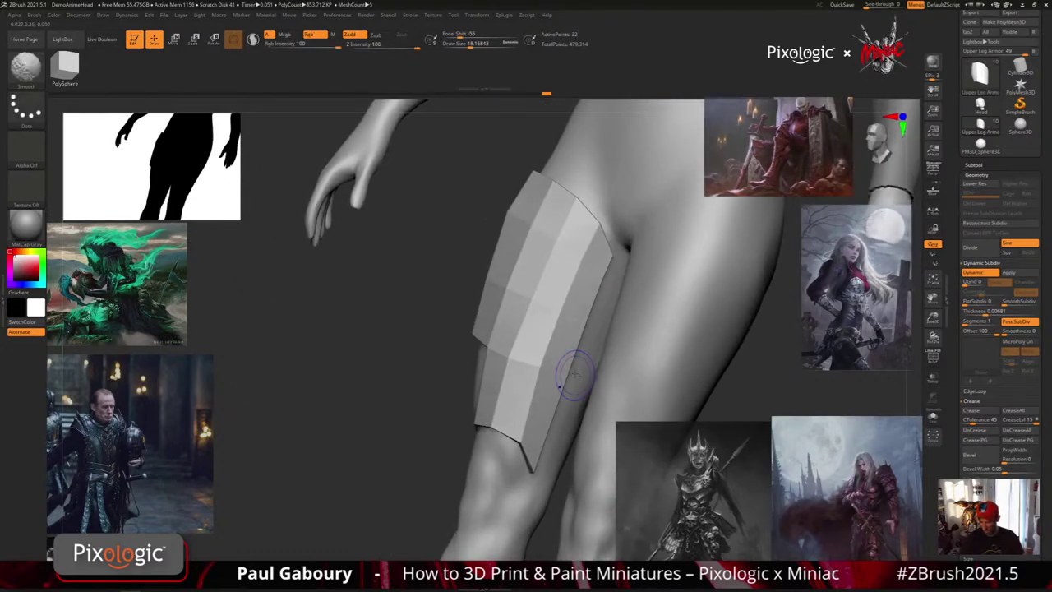
pyautogui.hotkey('shift', 'f')
pyautogui.moveTo(539, 374)
pyautogui.mouseDown()
pyautogui.moveTo(513, 358)
pyautogui.moveTo(585, 399)
pyautogui.mouseUp()
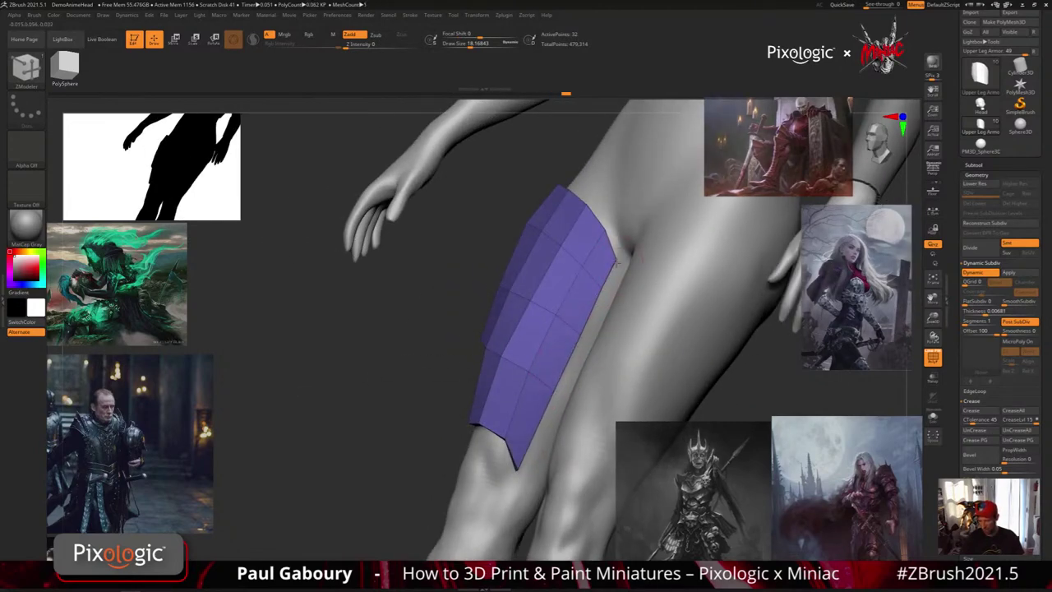
pyautogui.moveTo(606, 330)
pyautogui.keyDown('ctrl'); pyautogui.mouseDown(button='right')
pyautogui.moveTo(588, 354)
pyautogui.moveTo(594, 429)
pyautogui.mouseUp(button='right'); pyautogui.keyUp('ctrl')
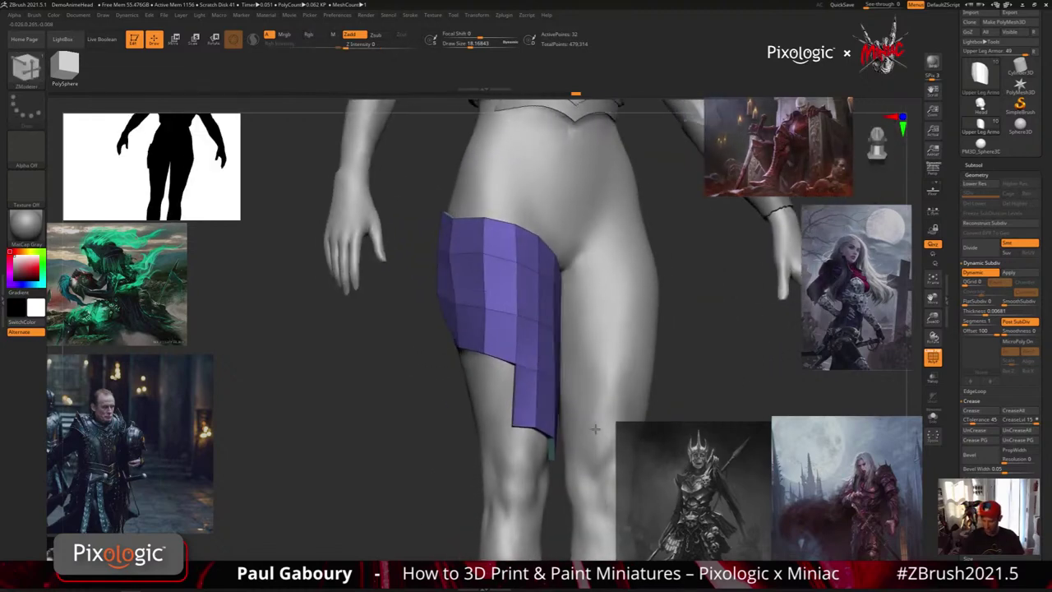
pyautogui.moveTo(595, 428); pyautogui.dragTo(494, 428)
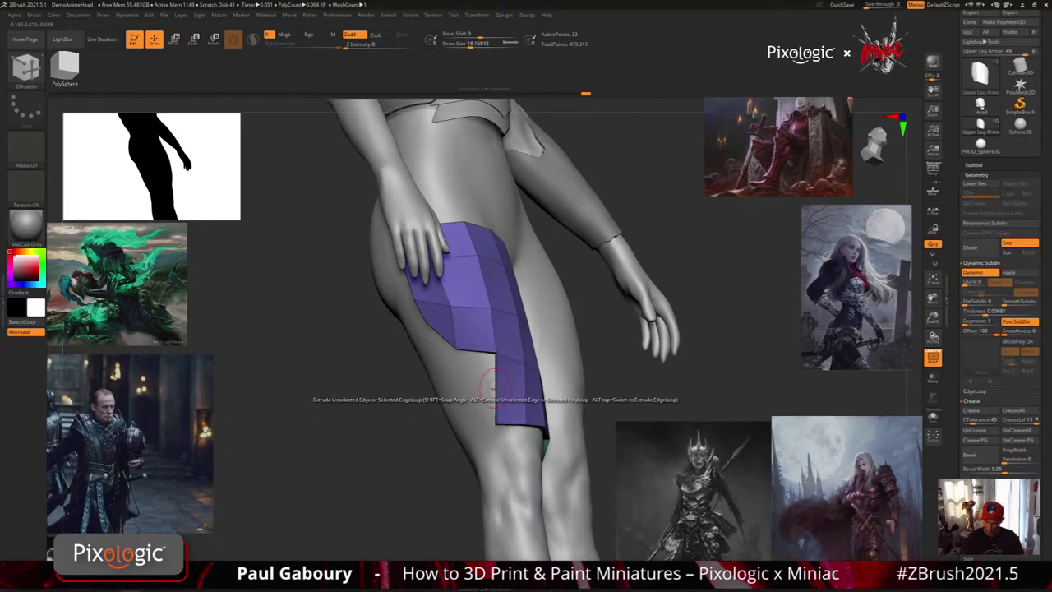
pyautogui.moveTo(493, 387); pyautogui.dragTo(457, 395)
pyautogui.moveTo(395, 420); pyautogui.dragTo(436, 423)
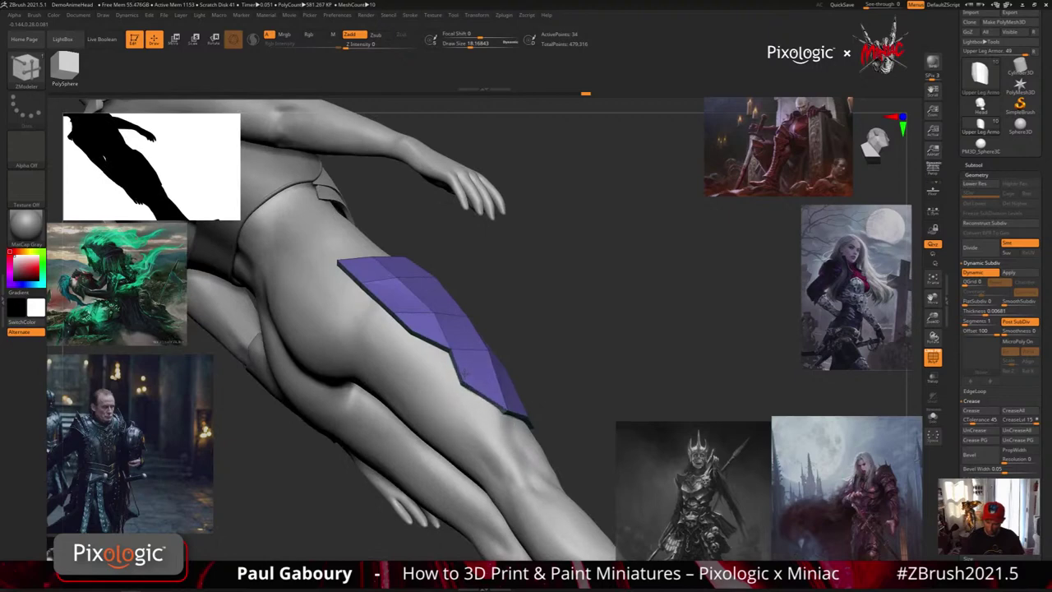
pyautogui.moveTo(496, 377); pyautogui.dragTo(472, 352, button='right')
pyautogui.moveTo(468, 347); pyautogui.dragTo(463, 347)
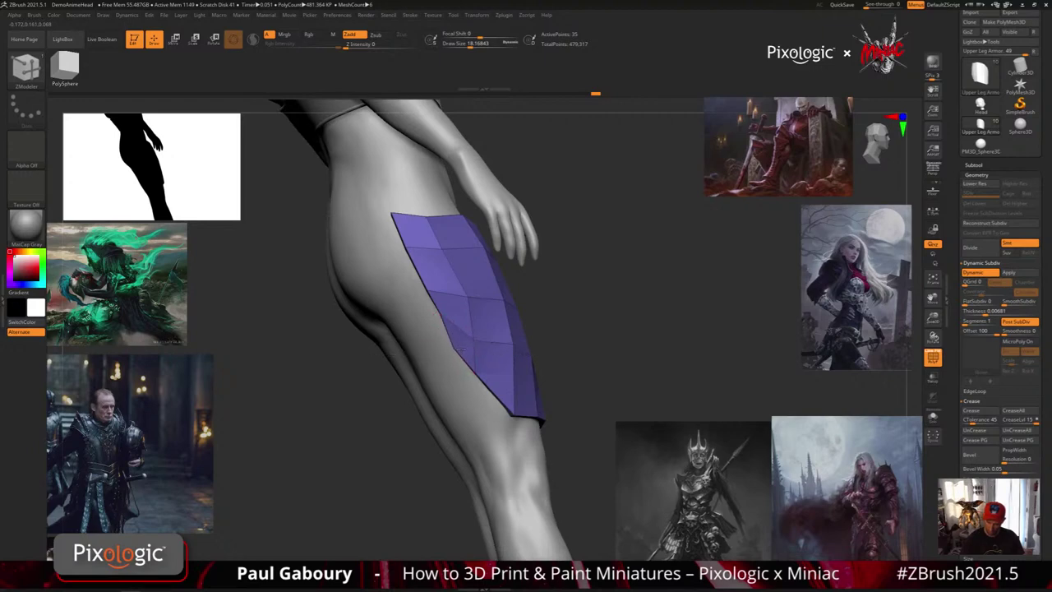
pyautogui.moveTo(554, 408); pyautogui.dragTo(437, 408)
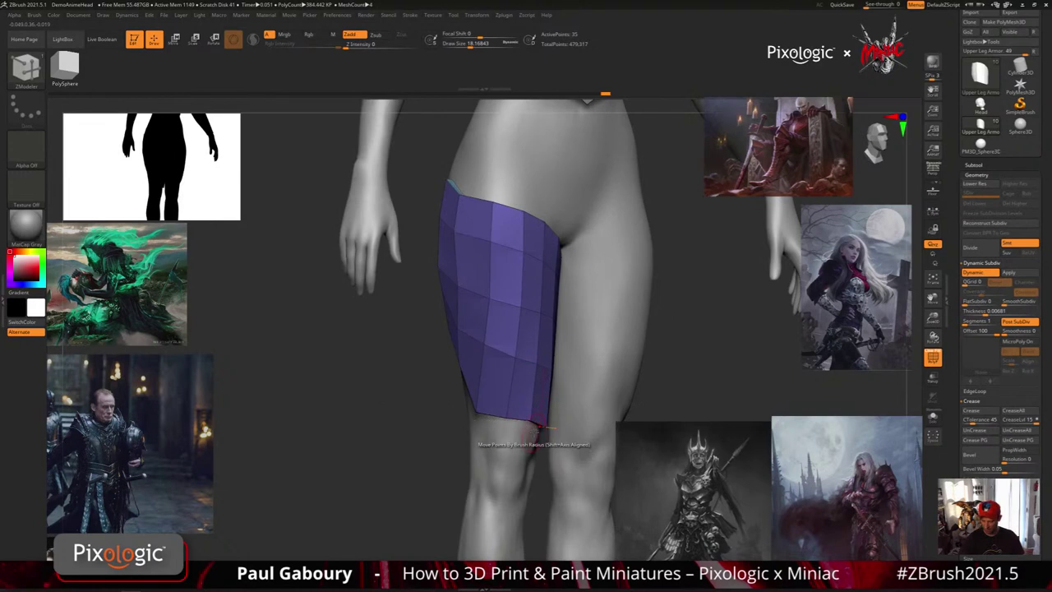
# Extrude the lowest row's outer side edges toward the back of the thigh, below the armour's back edge.
pyautogui.moveTo(546, 415); pyautogui.dragTo(473, 395)
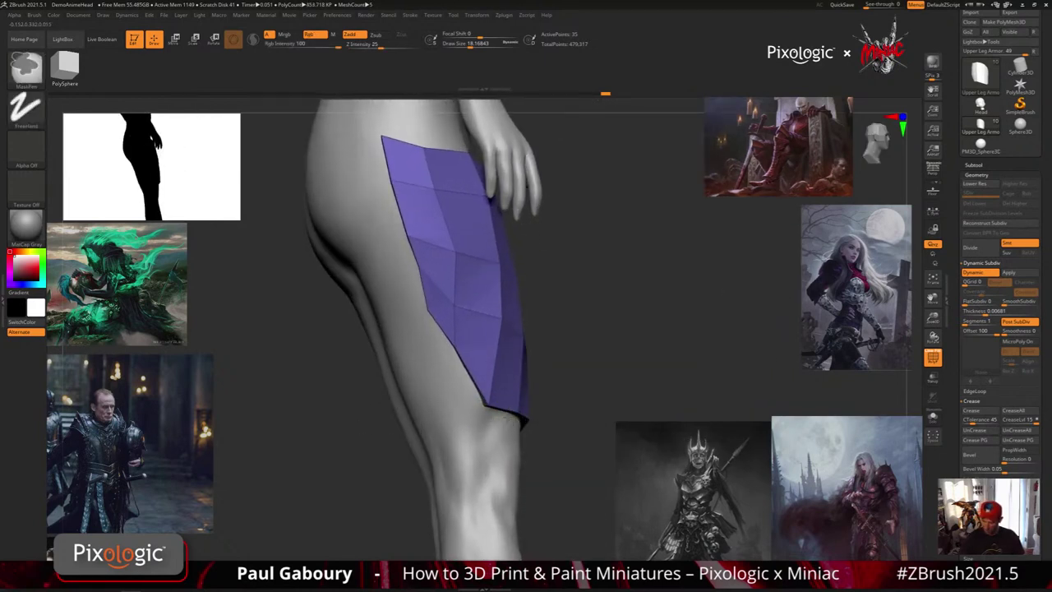
pyautogui.moveTo(444, 355); pyautogui.dragTo(428, 313)
pyautogui.moveTo(448, 327); pyautogui.dragTo(414, 328, button='right')
pyautogui.moveTo(415, 325)
pyautogui.mouseDown()
pyautogui.moveTo(412, 339)
pyautogui.moveTo(427, 314)
pyautogui.mouseUp()
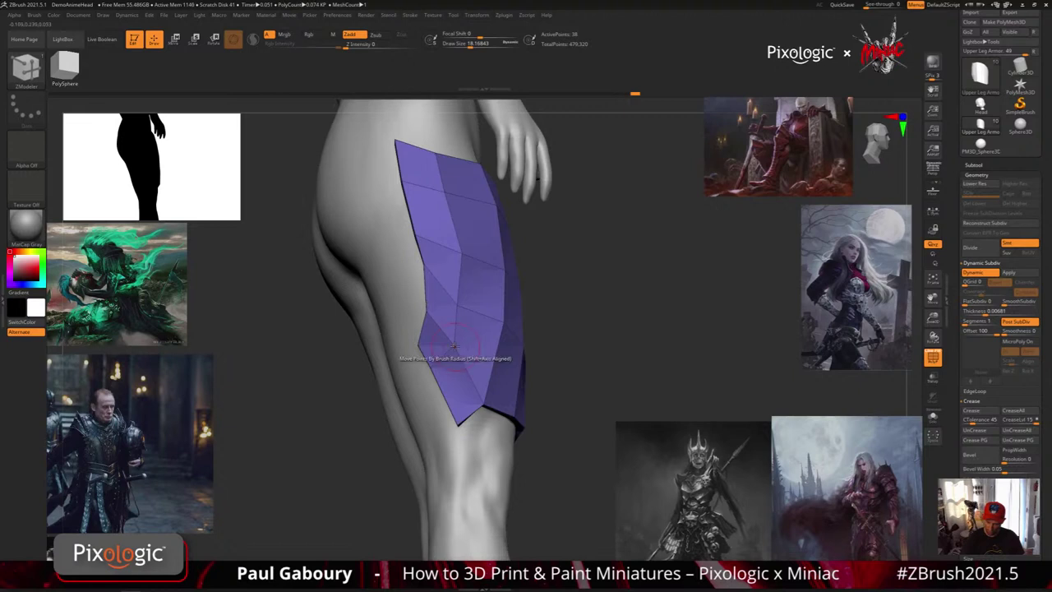
pyautogui.moveTo(455, 344); pyautogui.dragTo(514, 272)
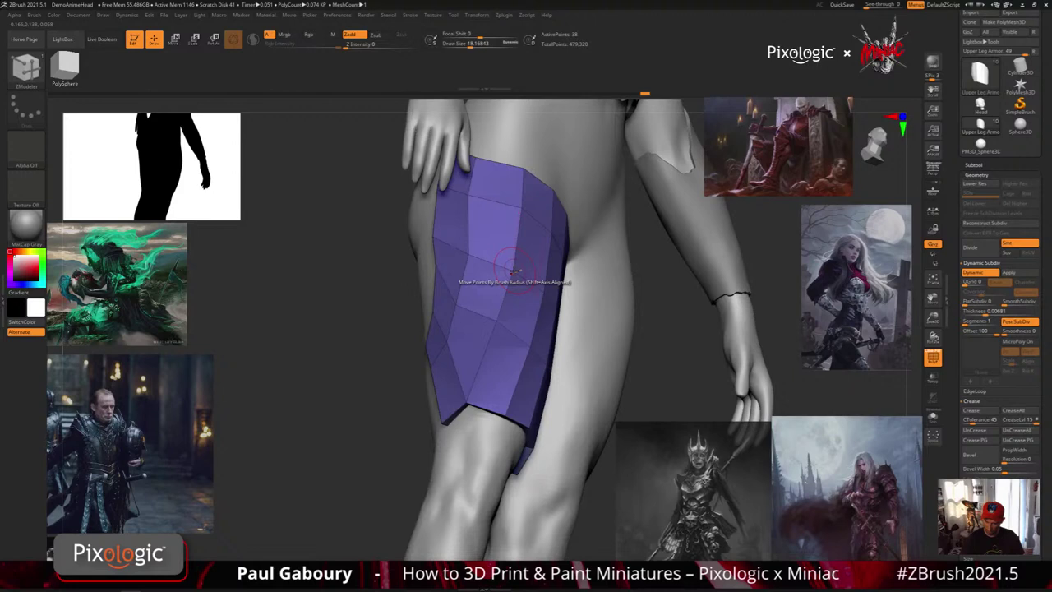
# Switch the Extrude action to EdgeLoop, extrude the back edge loop of the lower outer strip around the thigh, and adjust its corner point.
pyautogui.moveTo(513, 272); pyautogui.dragTo(402, 384, button='right')
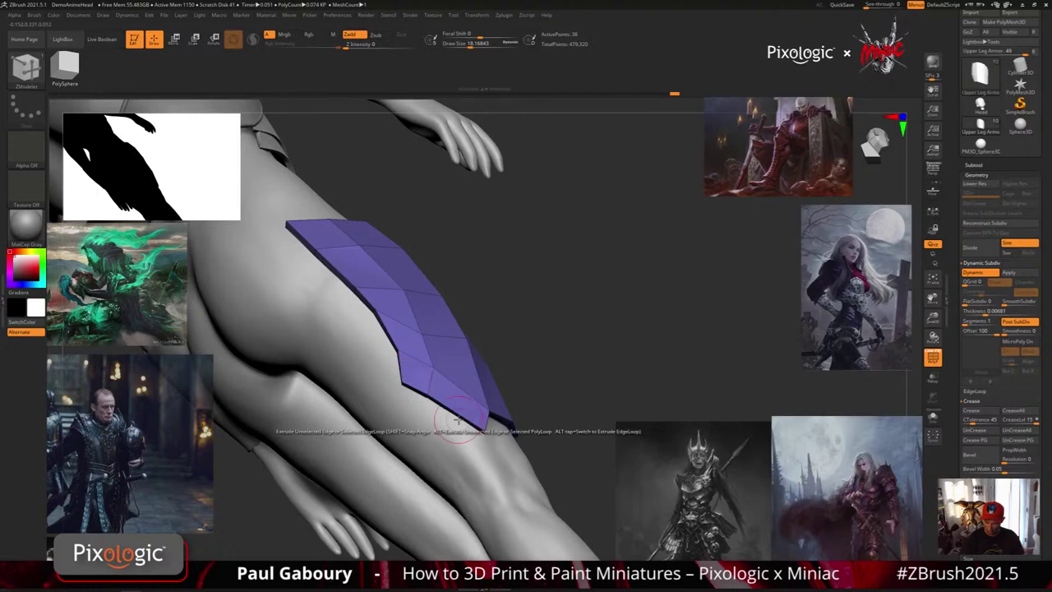
pyautogui.press('alt')
pyautogui.moveTo(458, 419); pyautogui.dragTo(449, 444)
pyautogui.moveTo(449, 445); pyautogui.dragTo(428, 426, button='right')
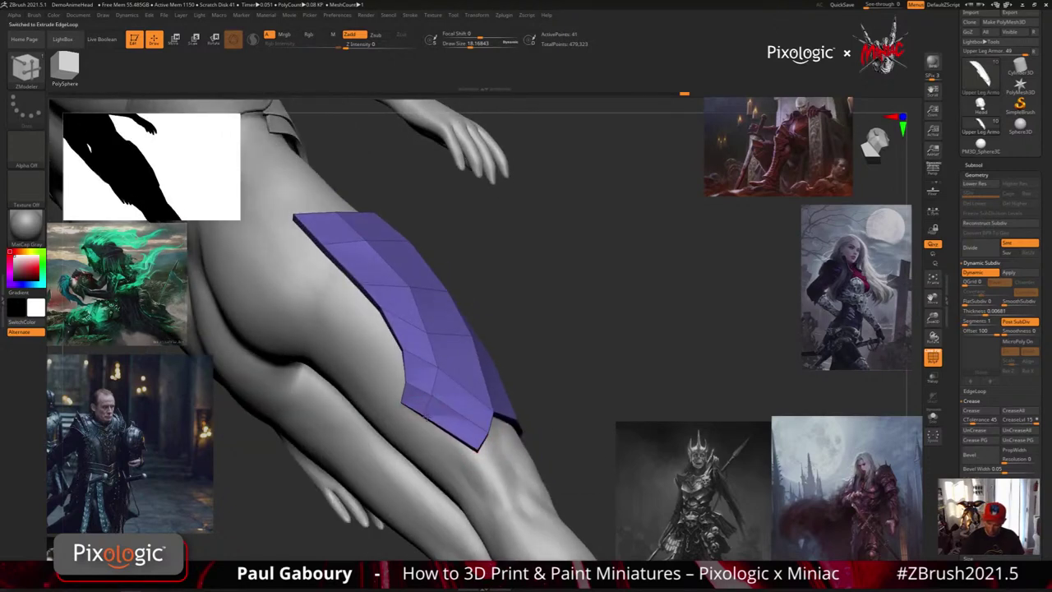
pyautogui.moveTo(403, 402); pyautogui.dragTo(405, 405)
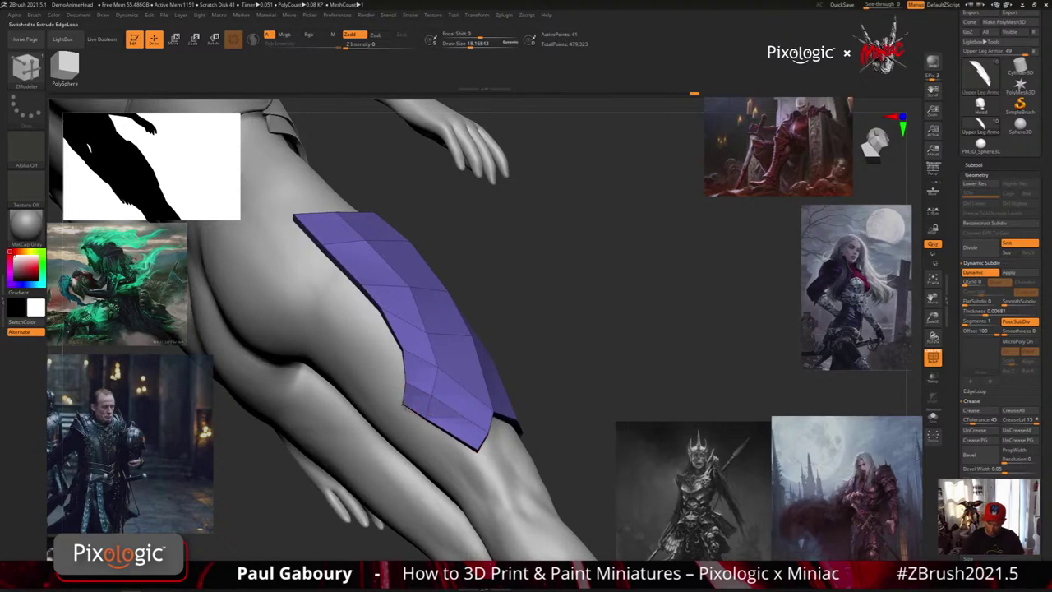
pyautogui.moveTo(525, 424); pyautogui.dragTo(464, 427, button='right')
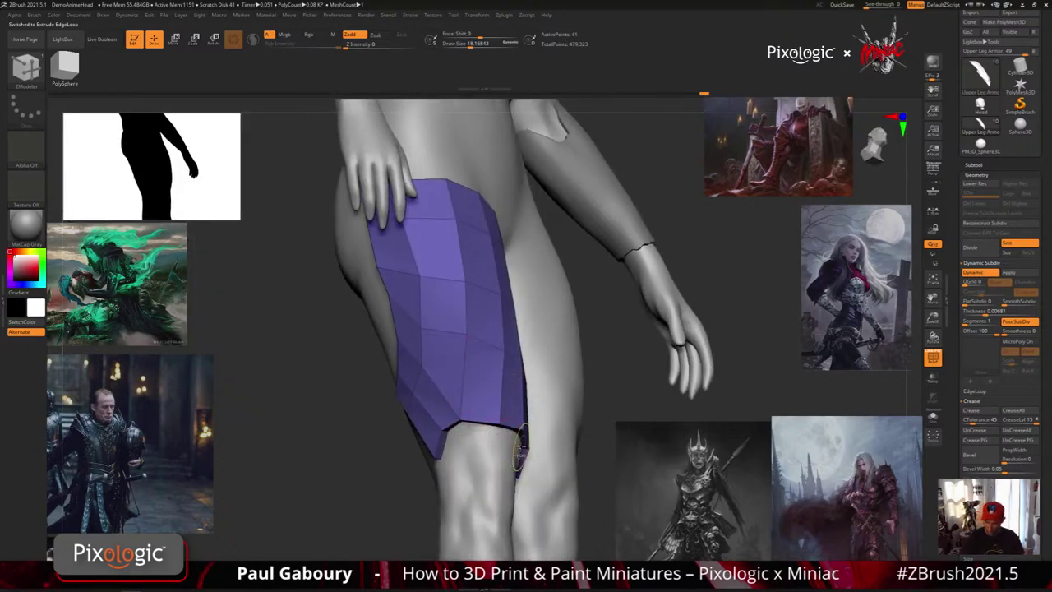
pyautogui.moveTo(520, 456); pyautogui.dragTo(498, 452, button='right')
pyautogui.keyDown('ctrl'); pyautogui.moveTo(497, 452); pyautogui.dragTo(475, 486, button='right'); pyautogui.keyUp('ctrl')
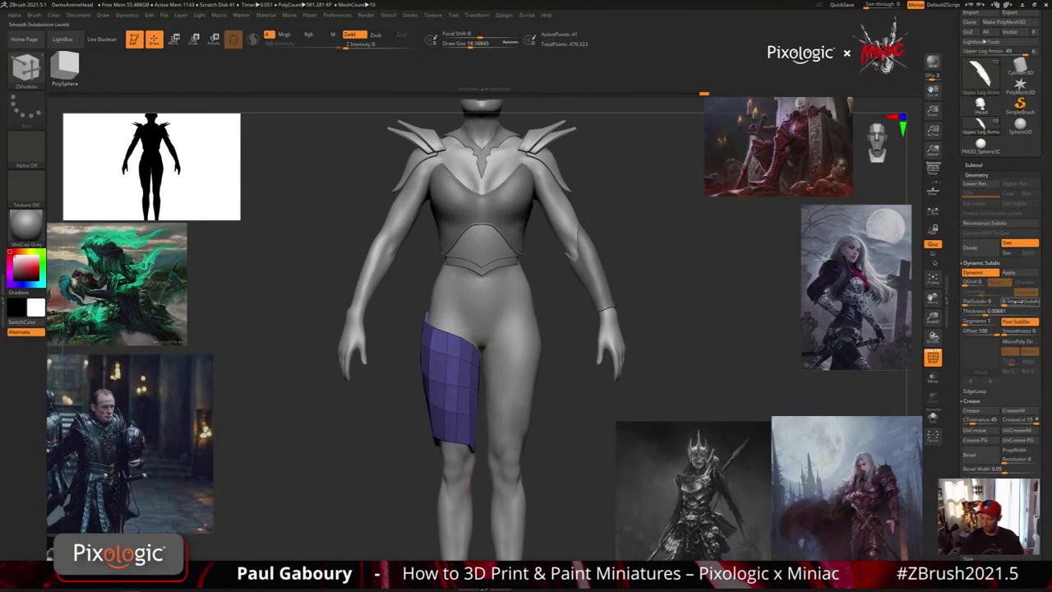
# Preview the leg armour with Dynamic Subdiv smoothing and PolyFrame off, compare it with Dynamic Subdiv disabled, and return to the faceted PolyFrame display.
pyautogui.click(1022, 302)
pyautogui.moveTo(580, 413); pyautogui.dragTo(603, 408, button='right')
pyautogui.hotkey('shift', 'f')
pyautogui.moveTo(531, 460)
pyautogui.mouseDown(button='right')
pyautogui.moveTo(552, 454)
pyautogui.moveTo(538, 455)
pyautogui.mouseUp(button='right')
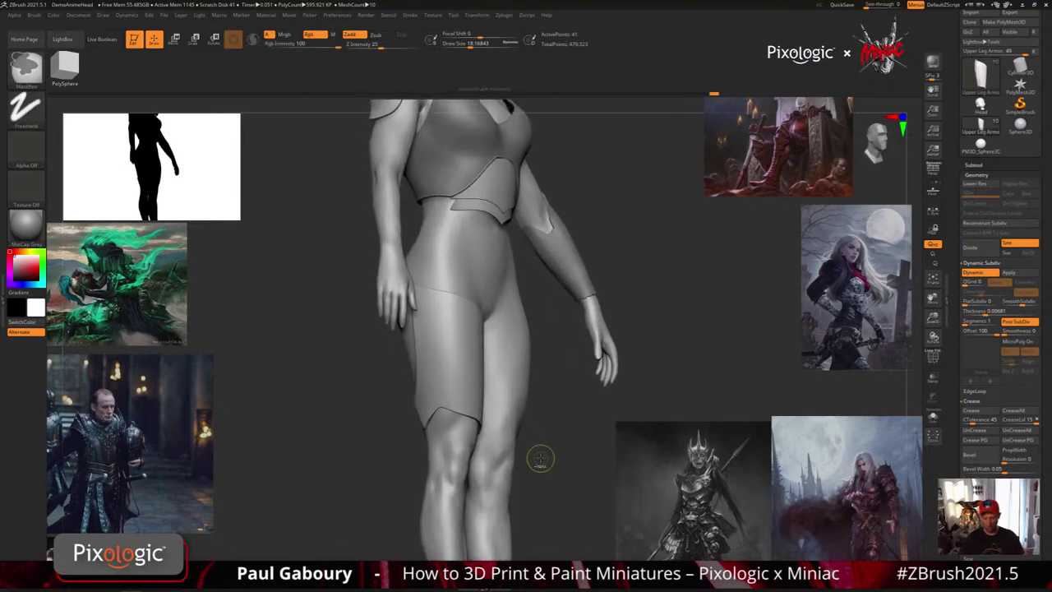
pyautogui.press('shift')
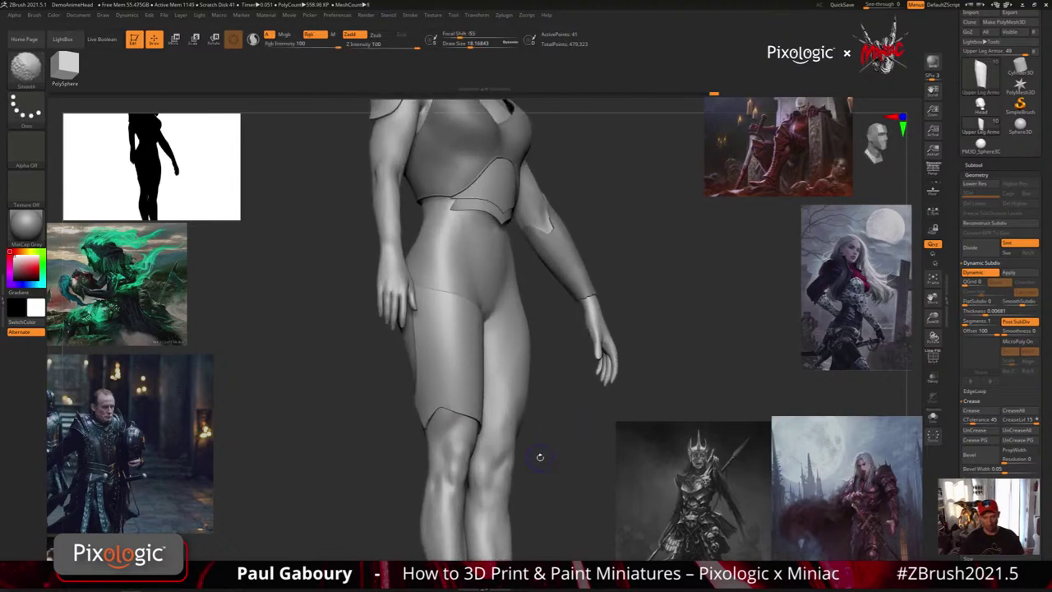
pyautogui.hotkey('shift', 'd')
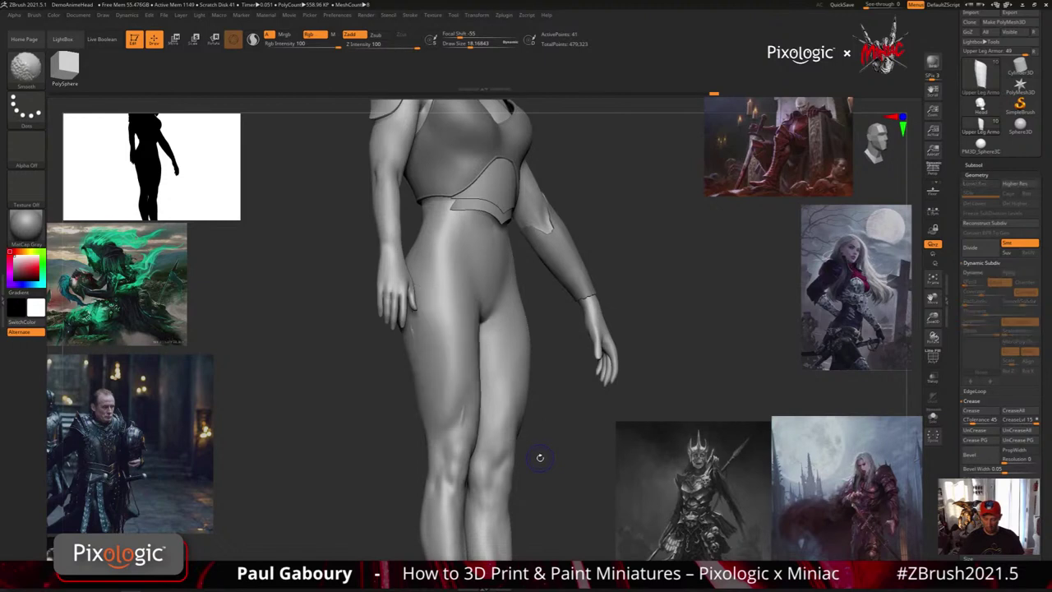
pyautogui.press('d')
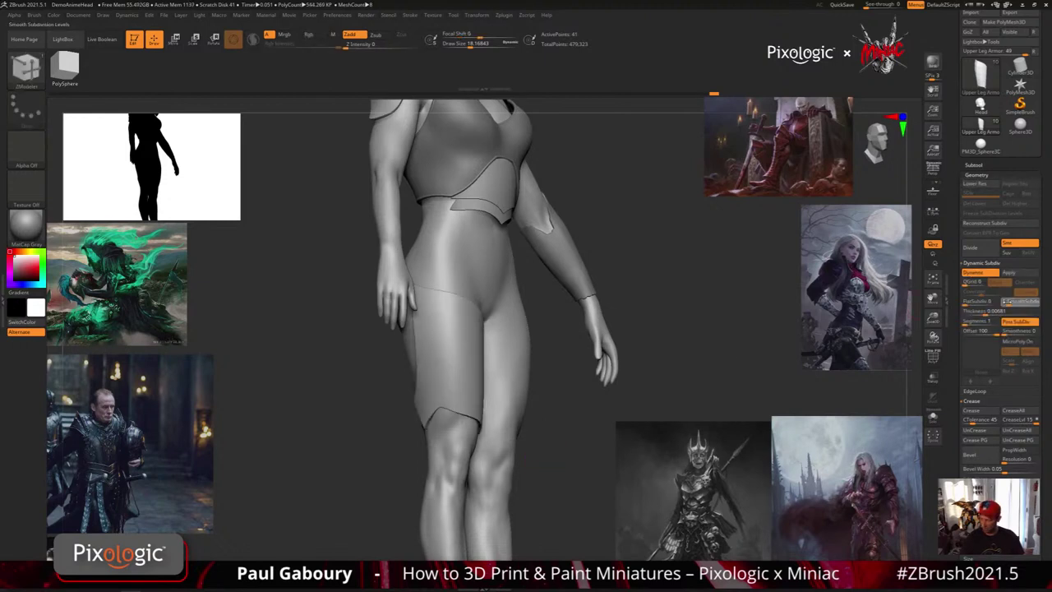
pyautogui.click(1002, 302)
pyautogui.hotkey('shift', 'f')
# Set the ZModeler polygon action to Delete A Poly and delete the lower outer polygons connecting the back strip to the armour.
pyautogui.keyDown('ctrl'); pyautogui.moveTo(591, 394); pyautogui.dragTo(599, 427, button='right'); pyautogui.keyUp('ctrl')
pyautogui.keyDown('ctrl'); pyautogui.moveTo(444, 437); pyautogui.dragTo(480, 413, button='right'); pyautogui.keyUp('ctrl')
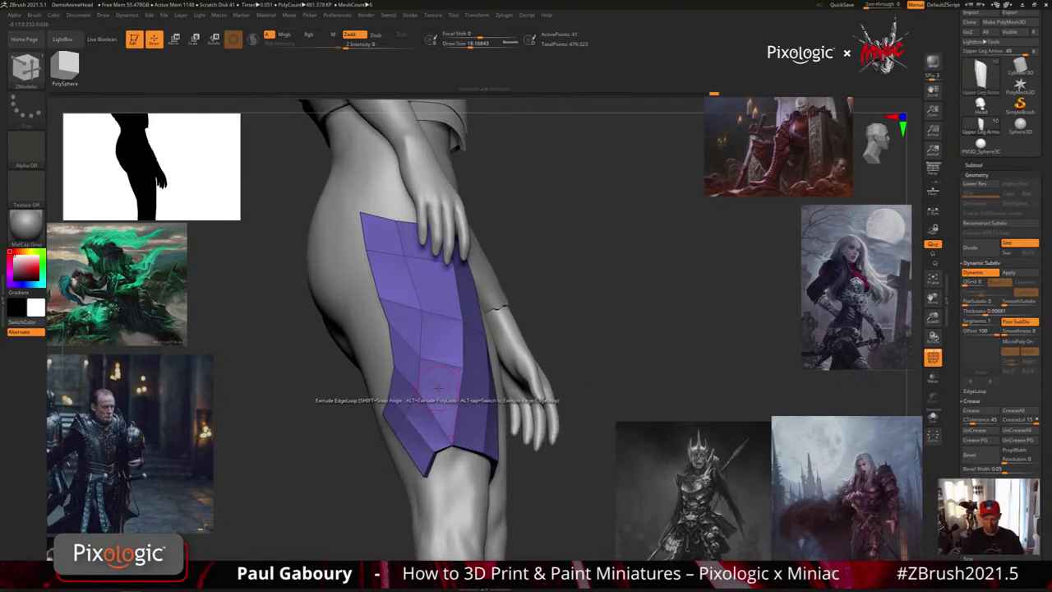
pyautogui.press('space')
pyautogui.click(350, 284)
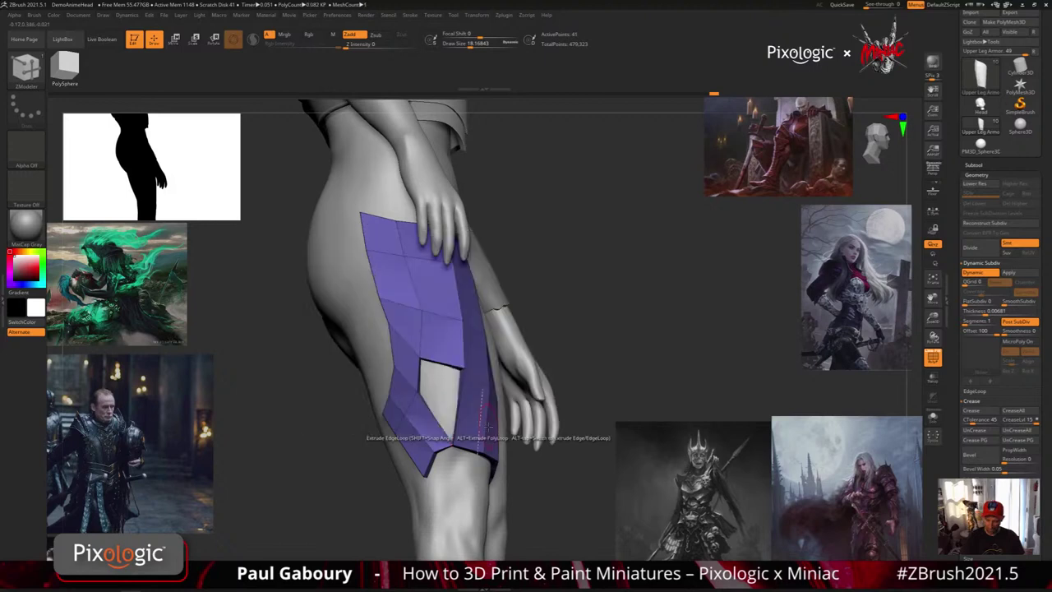
pyautogui.moveTo(487, 426); pyautogui.dragTo(493, 436, button='right')
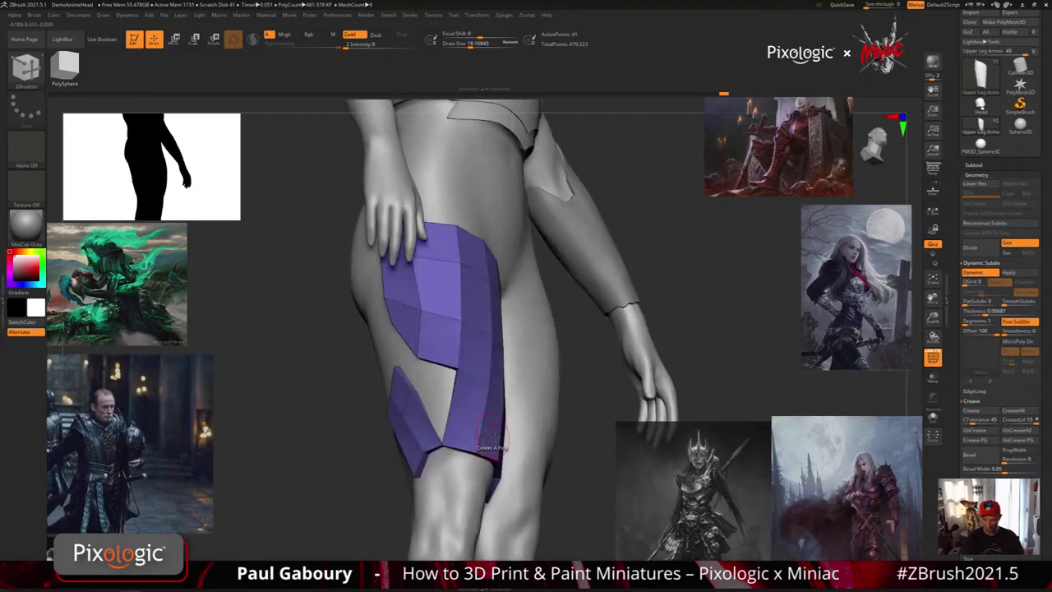
pyautogui.moveTo(493, 436); pyautogui.dragTo(480, 426)
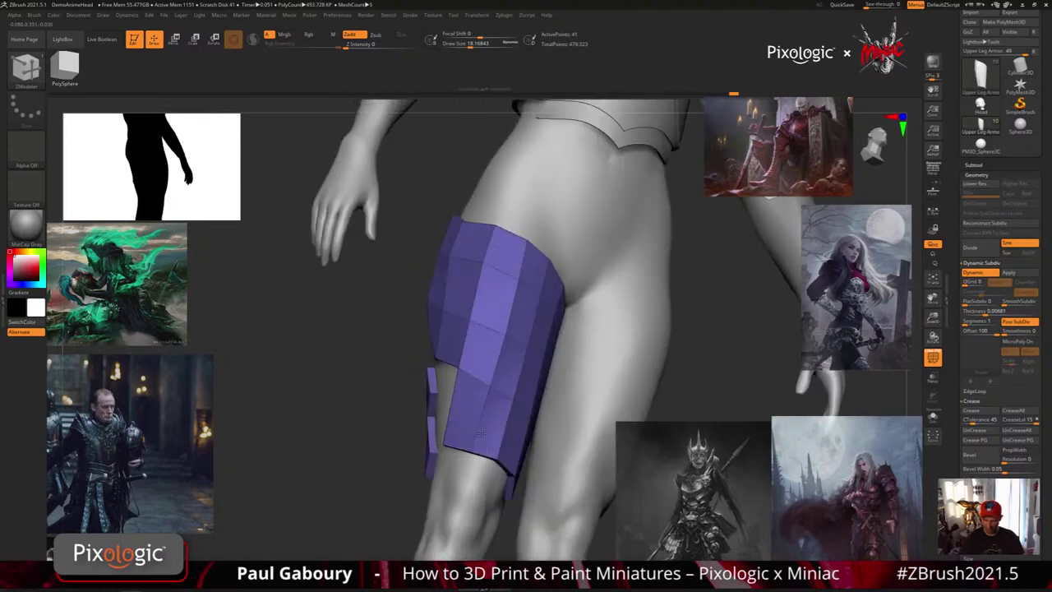
# Set the ZModeler edge action to Insert with the Single EdgeLoop target and insert an edge loop across the armour's lowest row.
pyautogui.press('space')
pyautogui.click(449, 333)
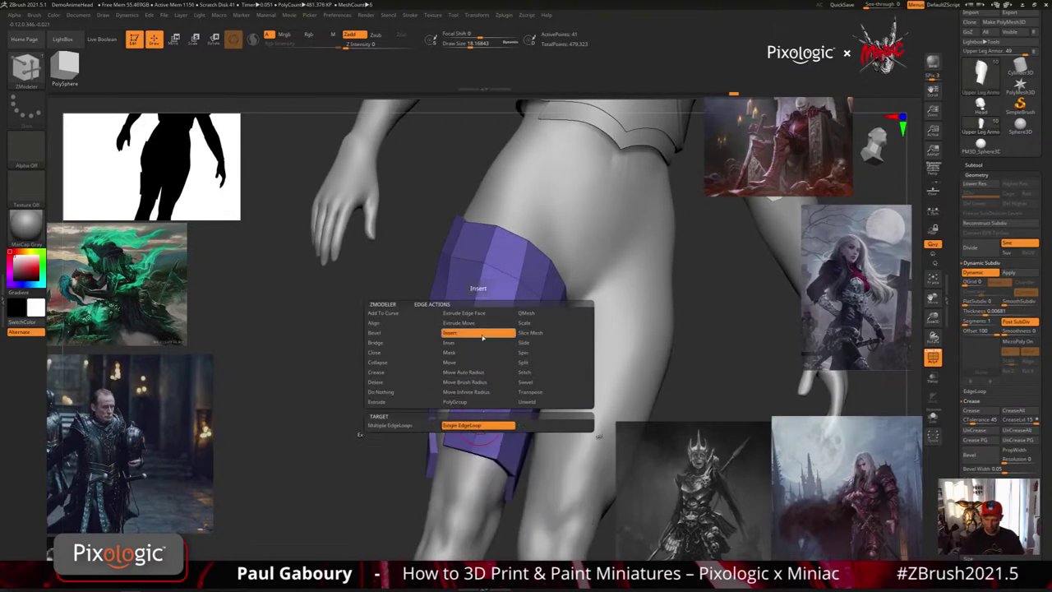
pyautogui.click(480, 425)
pyautogui.click(480, 425)
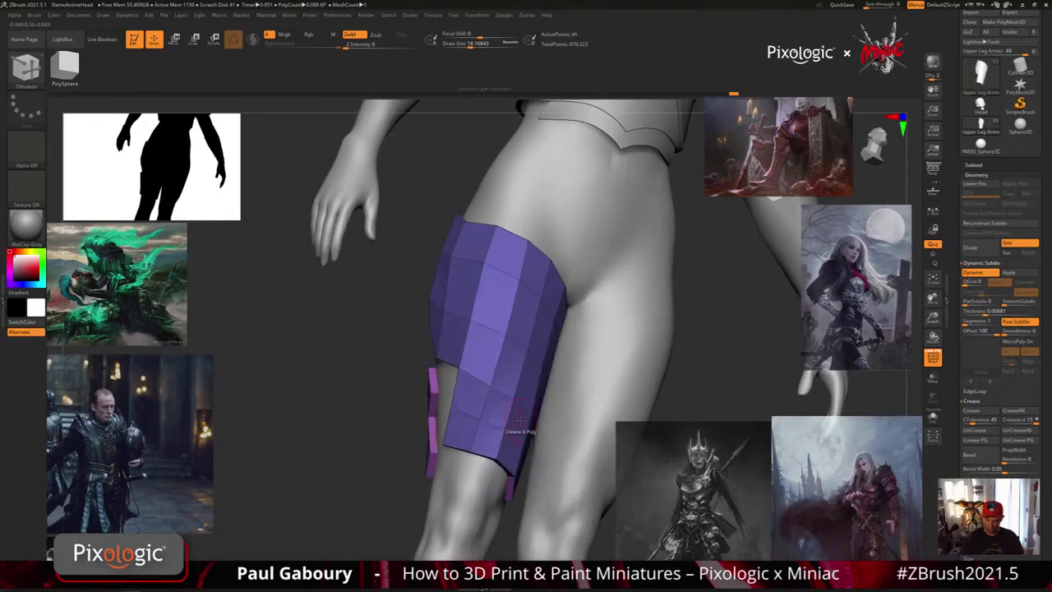
# Delete the remaining detached polygons on the outer thigh.
pyautogui.moveTo(520, 420); pyautogui.dragTo(492, 395)
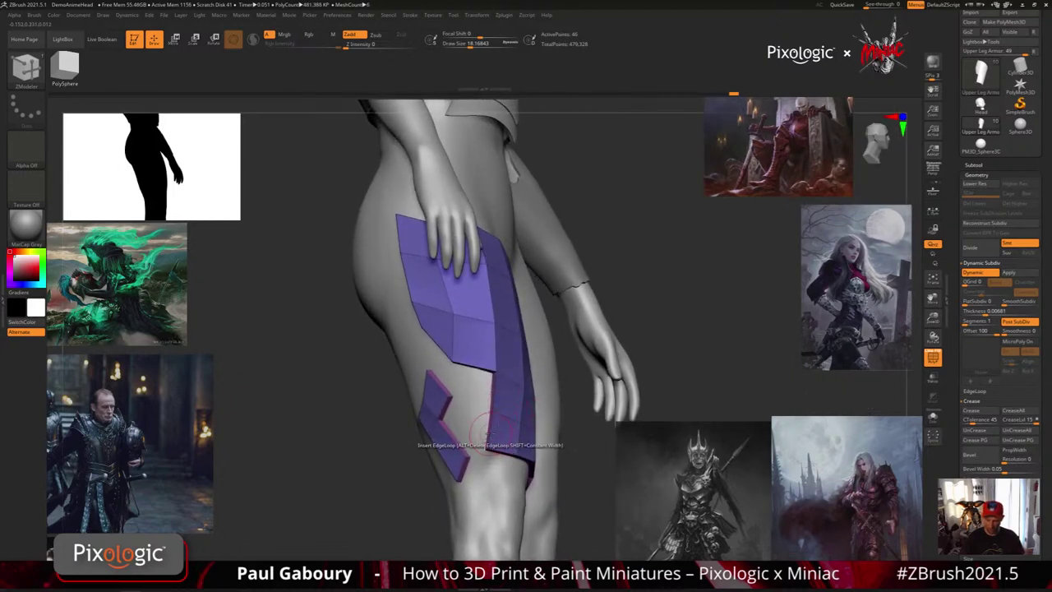
pyautogui.click(449, 458)
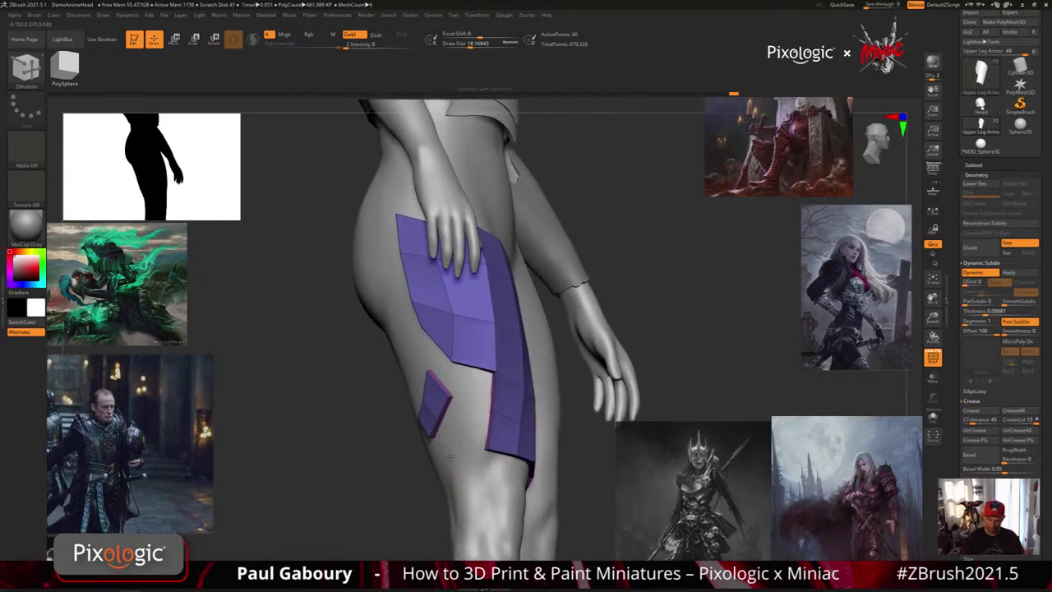
pyautogui.click(427, 424)
pyautogui.click(438, 400)
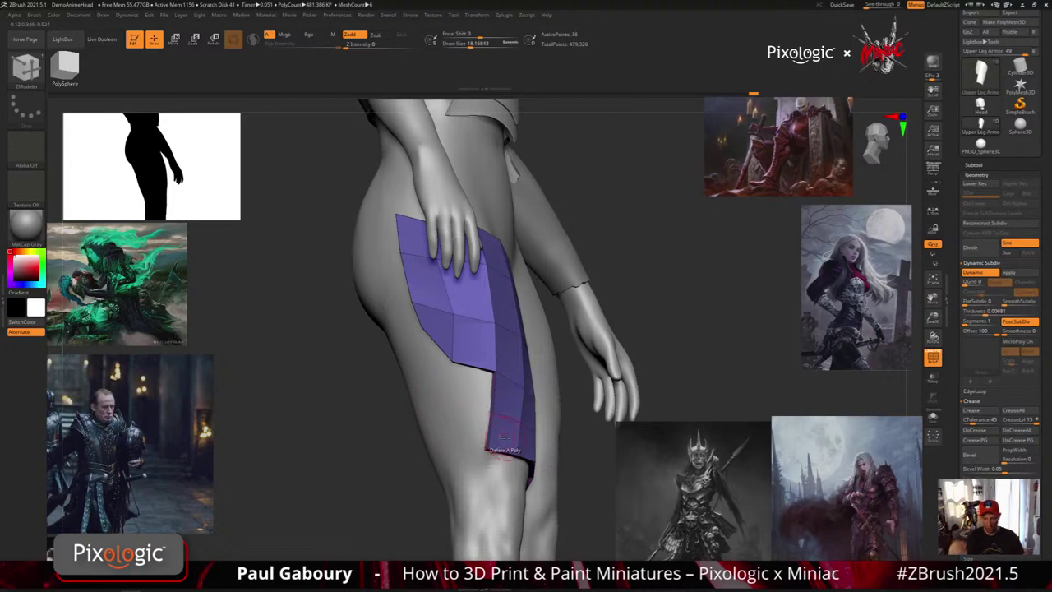
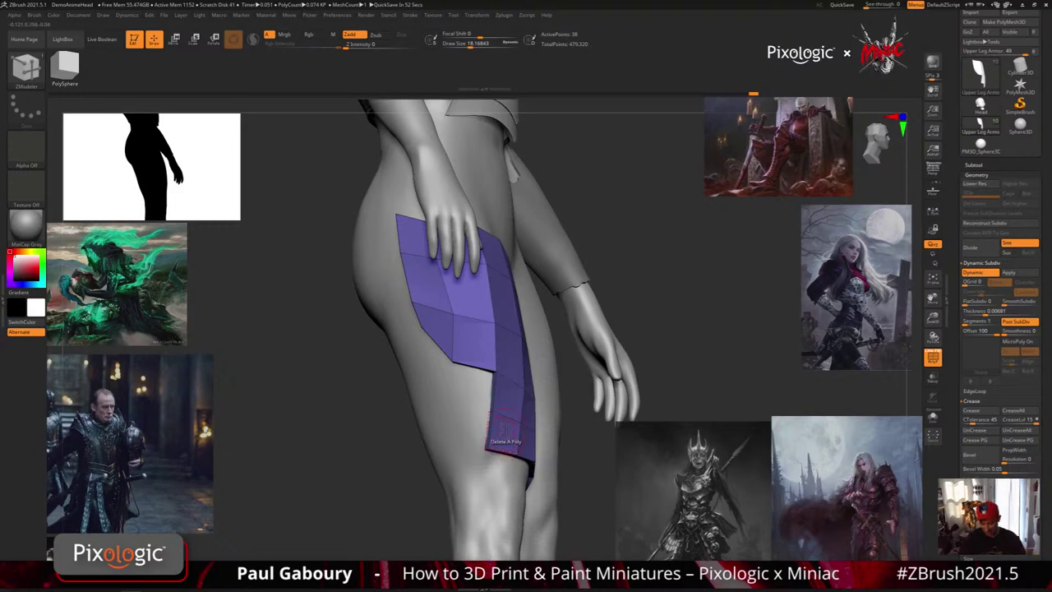
# Switch the edge action to Extrude Edge/EdgeLoop and extrude the outer side edges of the two lowest rows to fill the gap on the outer thigh.
pyautogui.press('space')
pyautogui.click(401, 297)
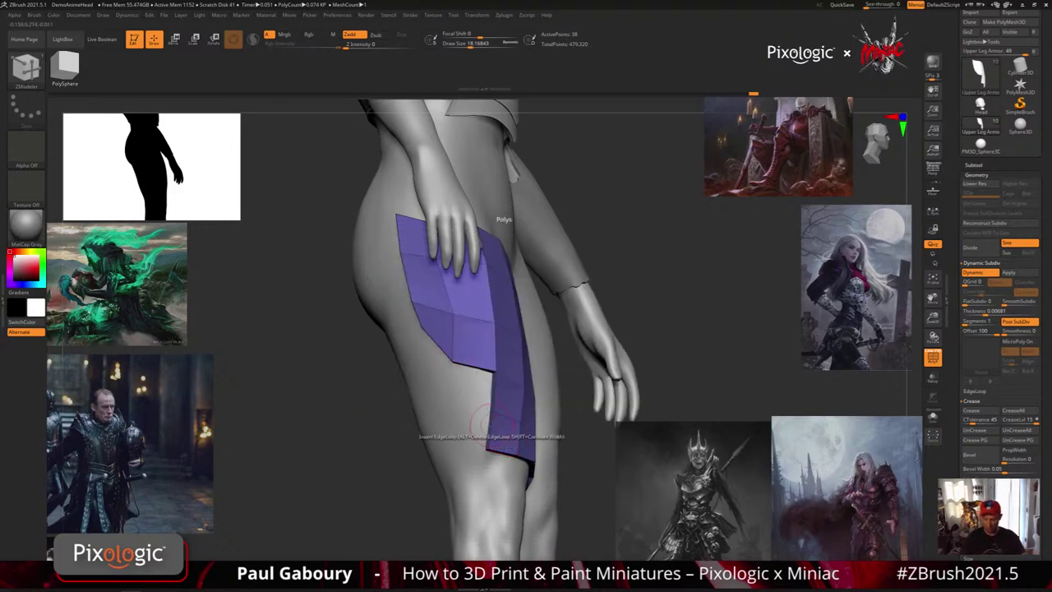
pyautogui.moveTo(460, 427); pyautogui.dragTo(495, 400, button='right')
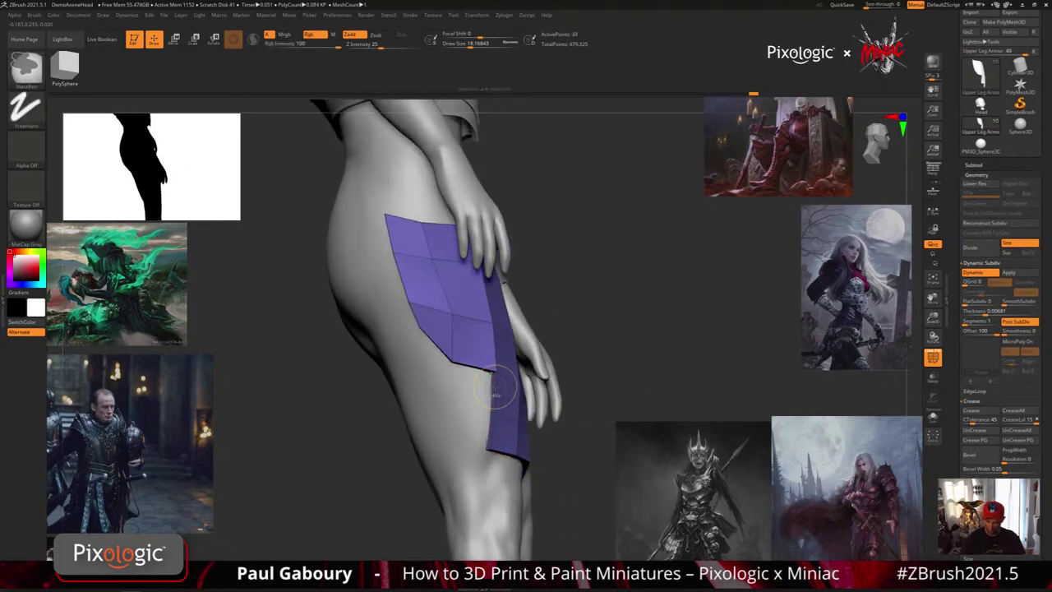
pyautogui.press('space')
pyautogui.click(487, 391)
pyautogui.moveTo(490, 388); pyautogui.dragTo(448, 423)
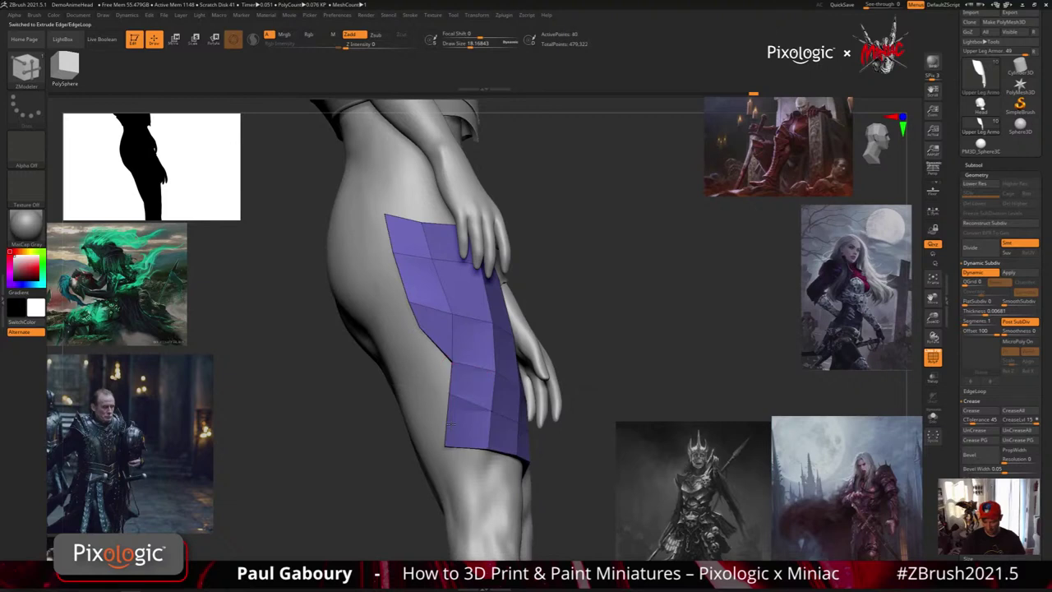
# Extrude the two lowest rows one more column toward the back edge and reposition the lower points to follow the thigh.
pyautogui.moveTo(589, 386); pyautogui.dragTo(493, 387)
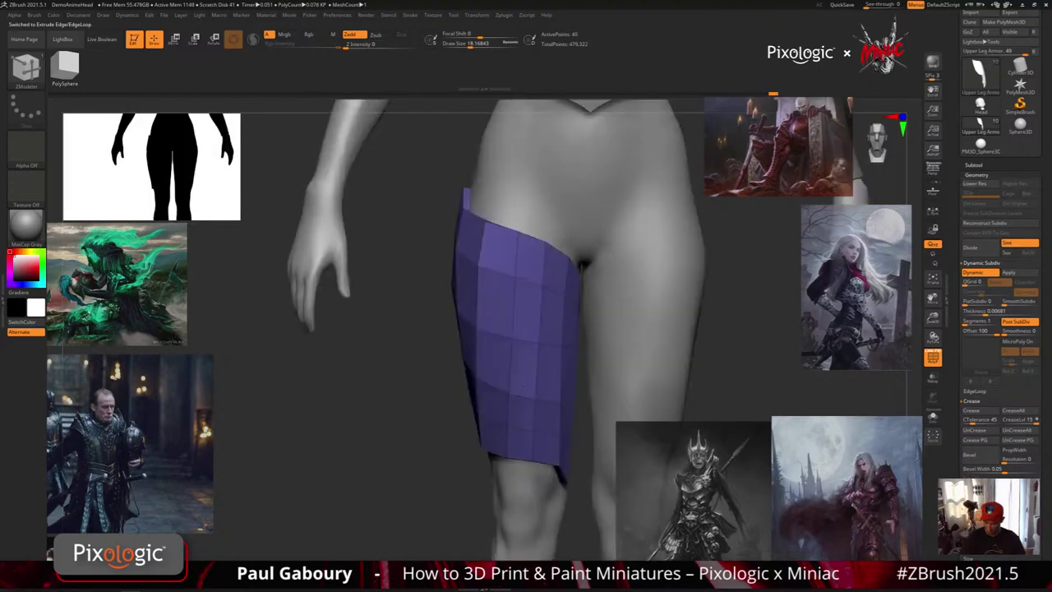
pyautogui.moveTo(524, 384); pyautogui.dragTo(451, 465, button='right')
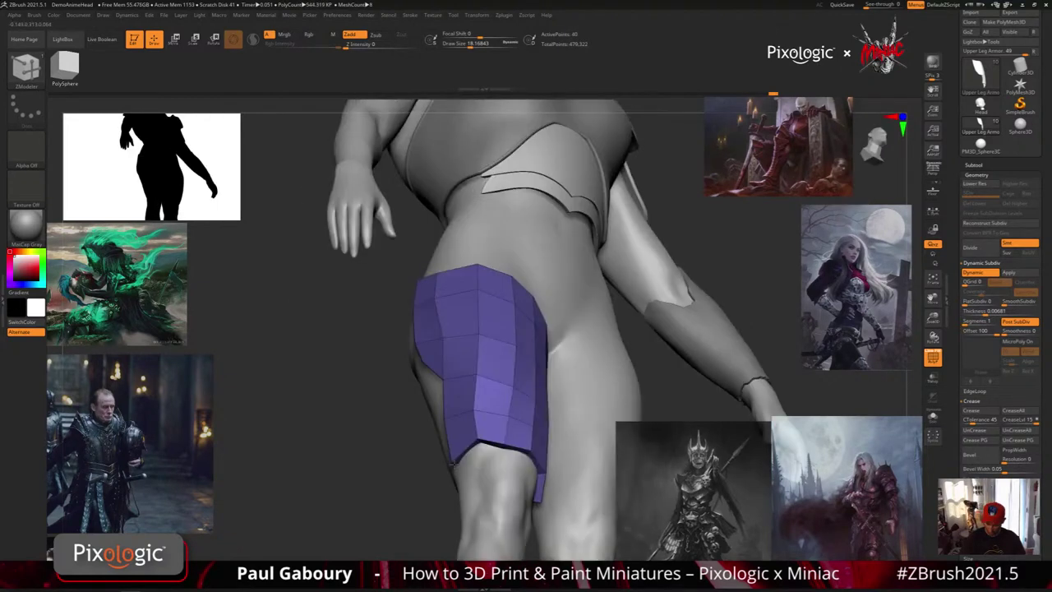
pyautogui.moveTo(450, 462)
pyautogui.mouseDown()
pyautogui.moveTo(511, 436)
pyautogui.moveTo(423, 448)
pyautogui.moveTo(456, 451)
pyautogui.mouseUp()
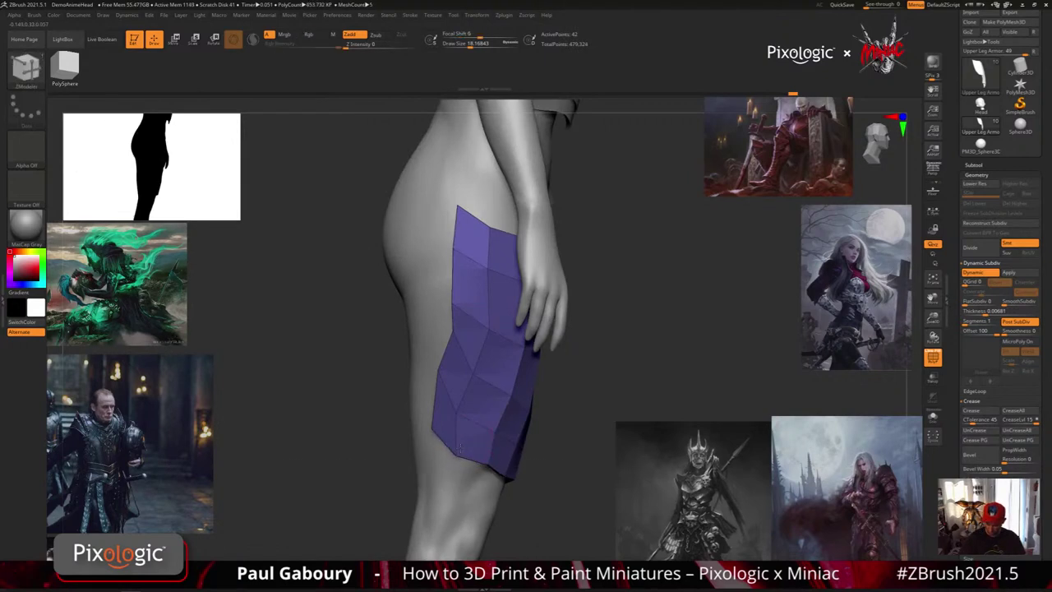
pyautogui.moveTo(460, 448)
pyautogui.mouseDown()
pyautogui.moveTo(452, 461)
pyautogui.moveTo(511, 465)
pyautogui.mouseUp()
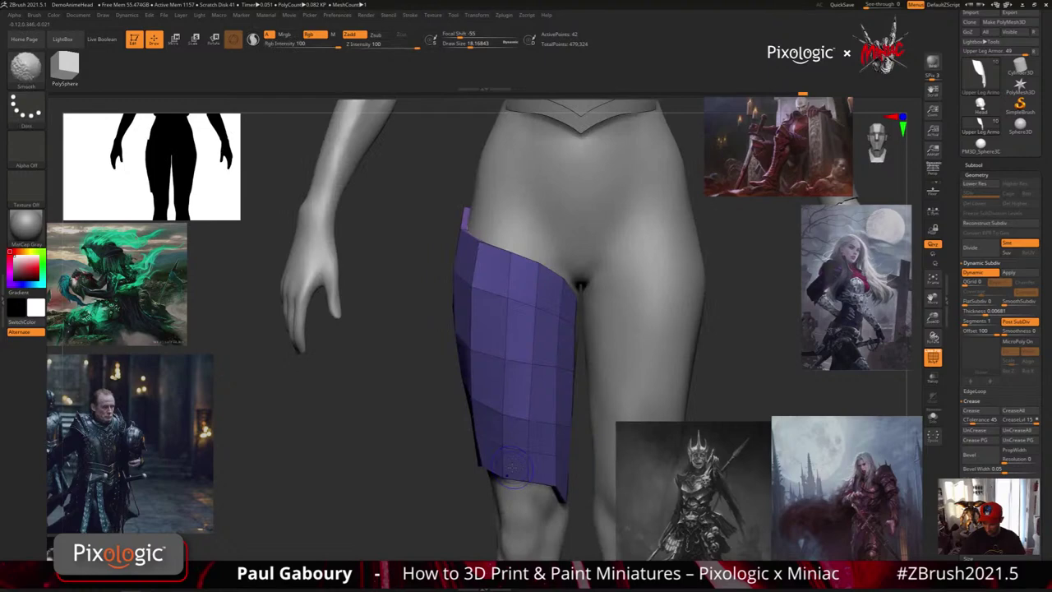
pyautogui.moveTo(511, 466)
pyautogui.mouseDown(button='right')
pyautogui.moveTo(544, 491)
pyautogui.moveTo(563, 482)
pyautogui.mouseUp(button='right')
pyautogui.moveTo(563, 477)
pyautogui.mouseDown()
pyautogui.moveTo(577, 481)
pyautogui.moveTo(436, 392)
pyautogui.mouseUp()
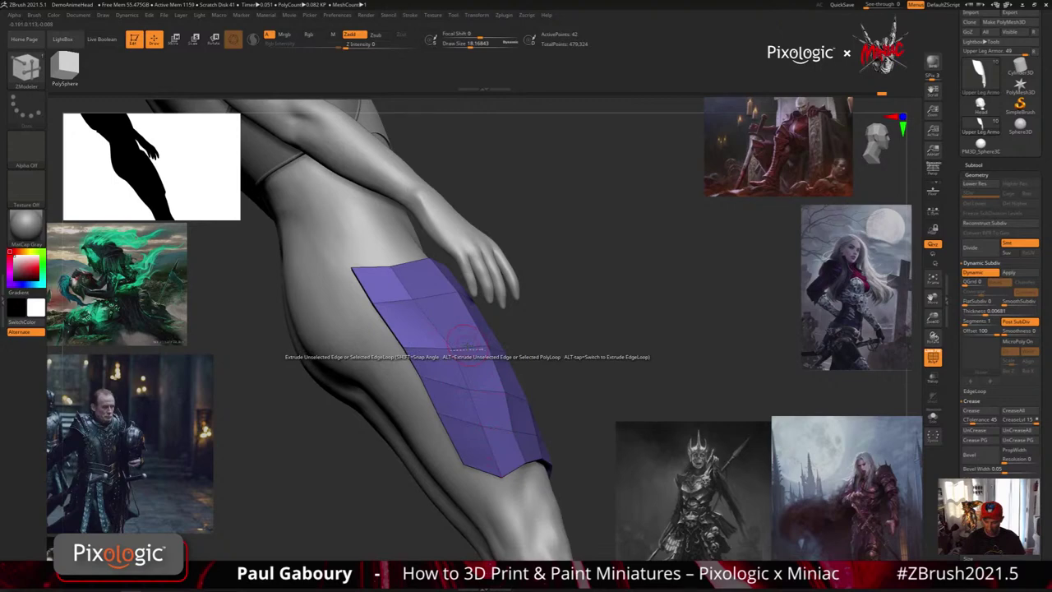
# Try to extrude the inner edges of the upper leg armour's top border toward the inner thigh.
pyautogui.moveTo(467, 346); pyautogui.dragTo(435, 328, button='right')
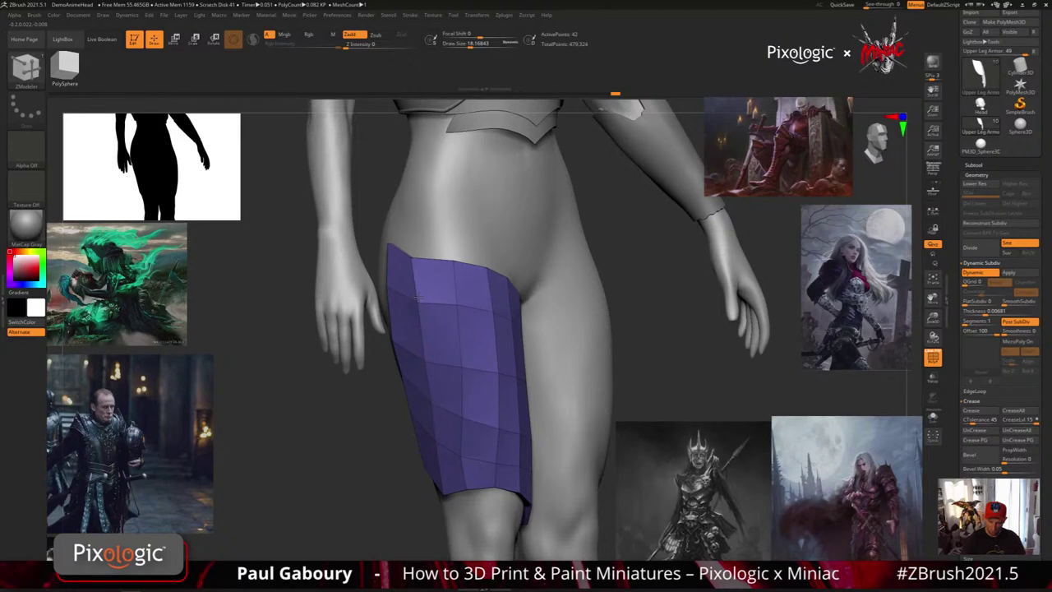
pyautogui.moveTo(417, 297); pyautogui.dragTo(369, 294, button='right')
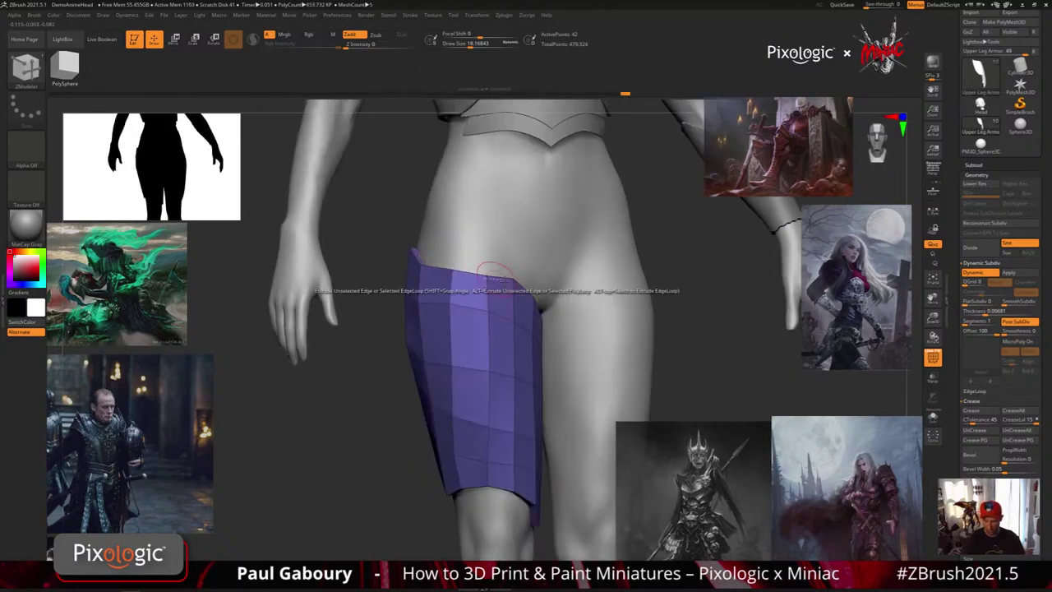
pyautogui.moveTo(495, 271); pyautogui.dragTo(507, 275, button='right')
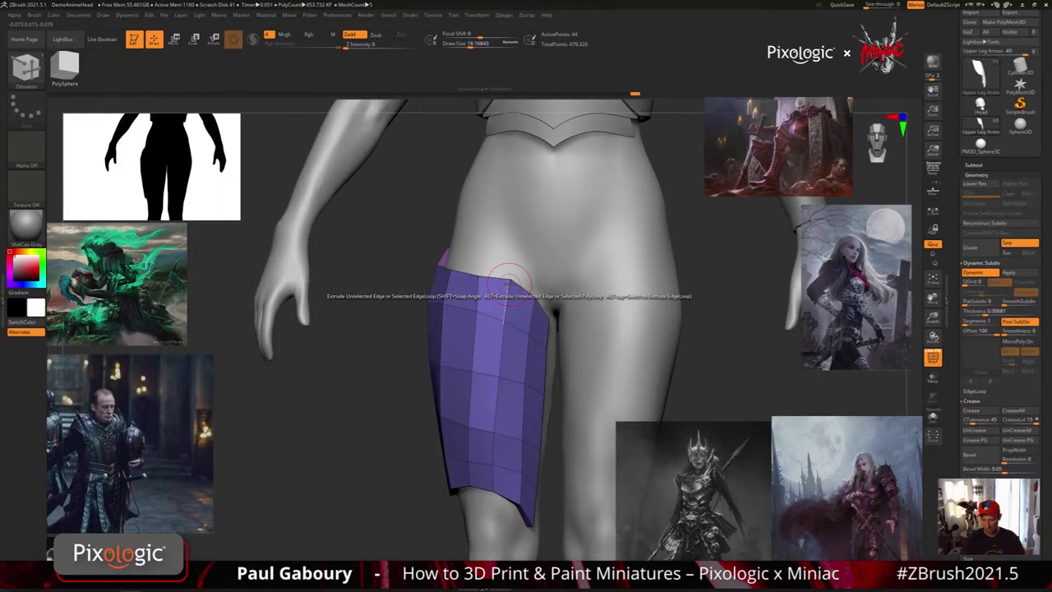
pyautogui.moveTo(509, 282); pyautogui.dragTo(530, 297, button='right')
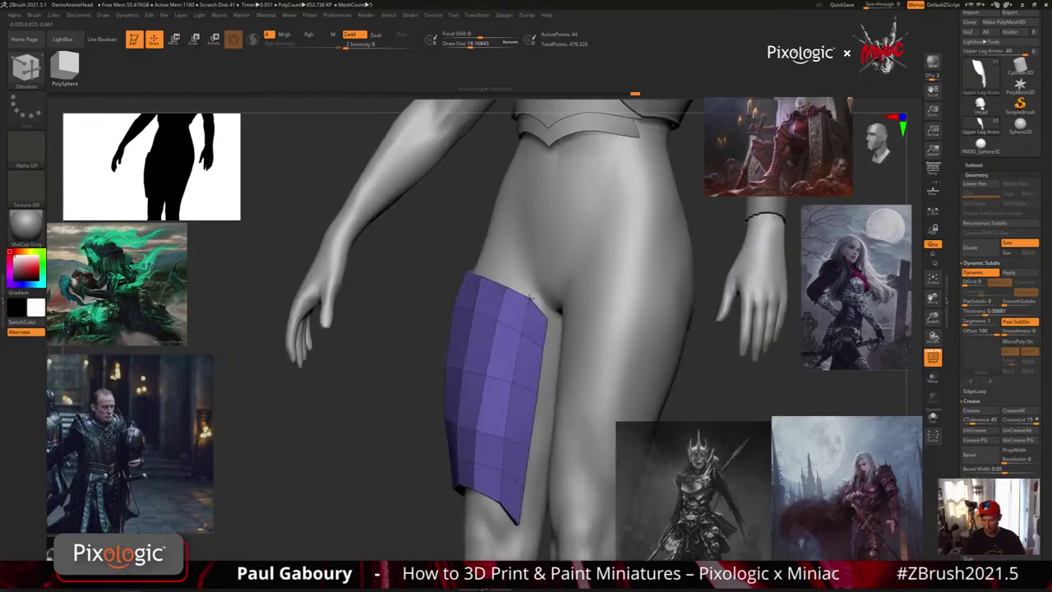
pyautogui.moveTo(531, 298); pyautogui.dragTo(548, 322)
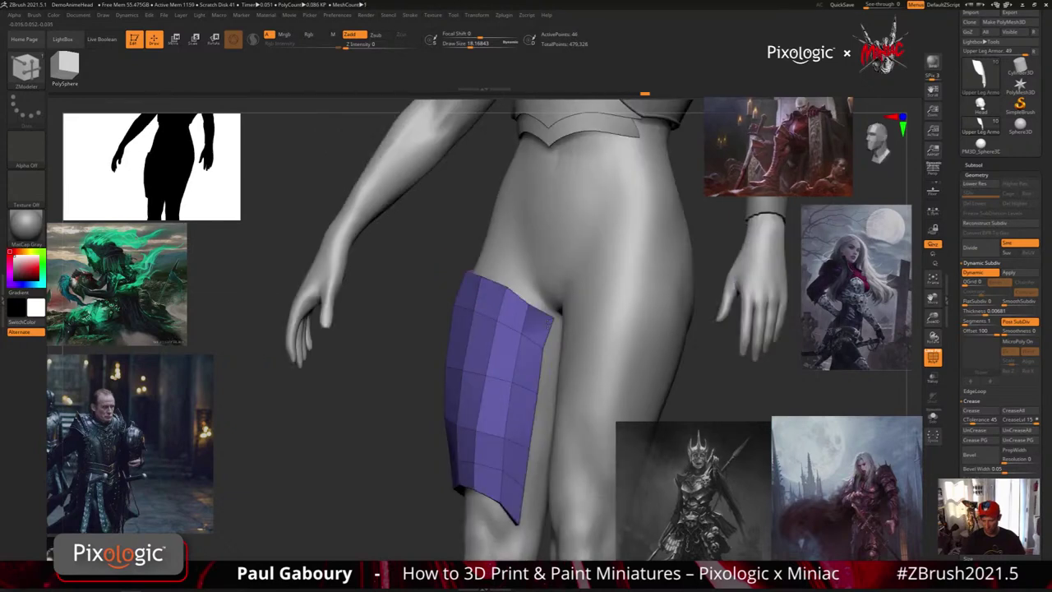
# Set the ZModeler edge extrusion's side modifier to Parallel Sides.
pyautogui.moveTo(549, 322)
pyautogui.mouseDown(button='right')
pyautogui.moveTo(526, 333)
pyautogui.moveTo(552, 345)
pyautogui.moveTo(572, 394)
pyautogui.moveTo(519, 396)
pyautogui.moveTo(530, 394)
pyautogui.moveTo(537, 432)
pyautogui.mouseUp(button='right')
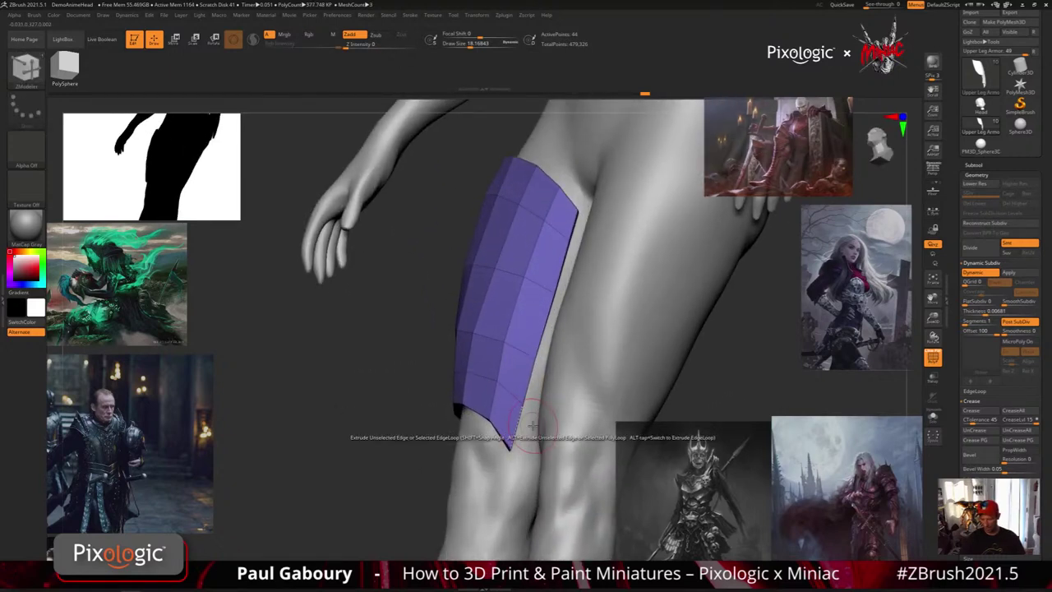
pyautogui.press('space')
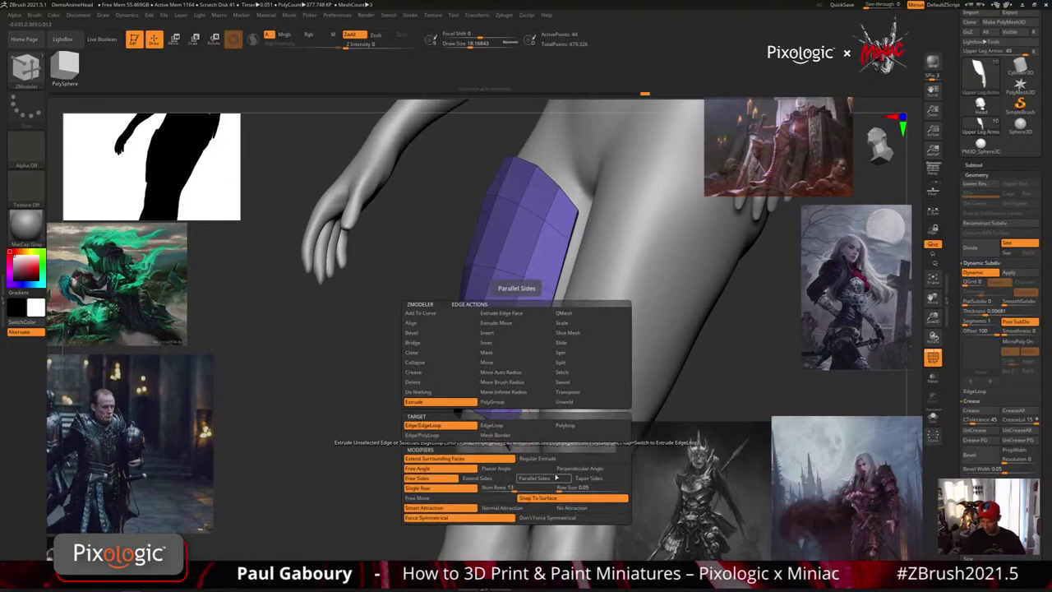
pyautogui.click(548, 477)
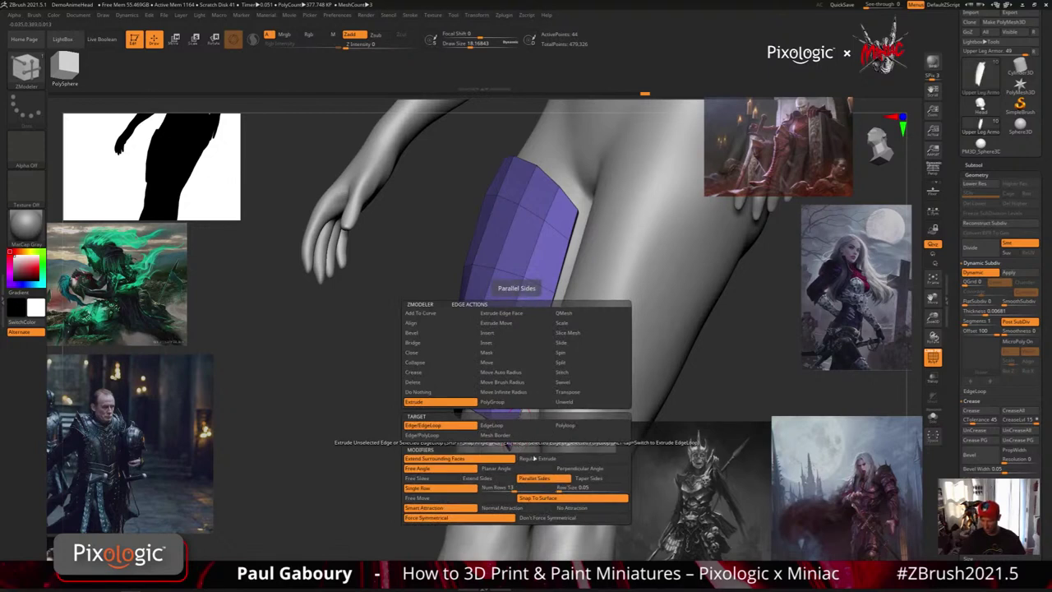
# Switch the extrusion target to EdgeLoop and extrude a narrow strip along the armour's full inner and outer back borders.
pyautogui.moveTo(515, 428); pyautogui.dragTo(526, 425)
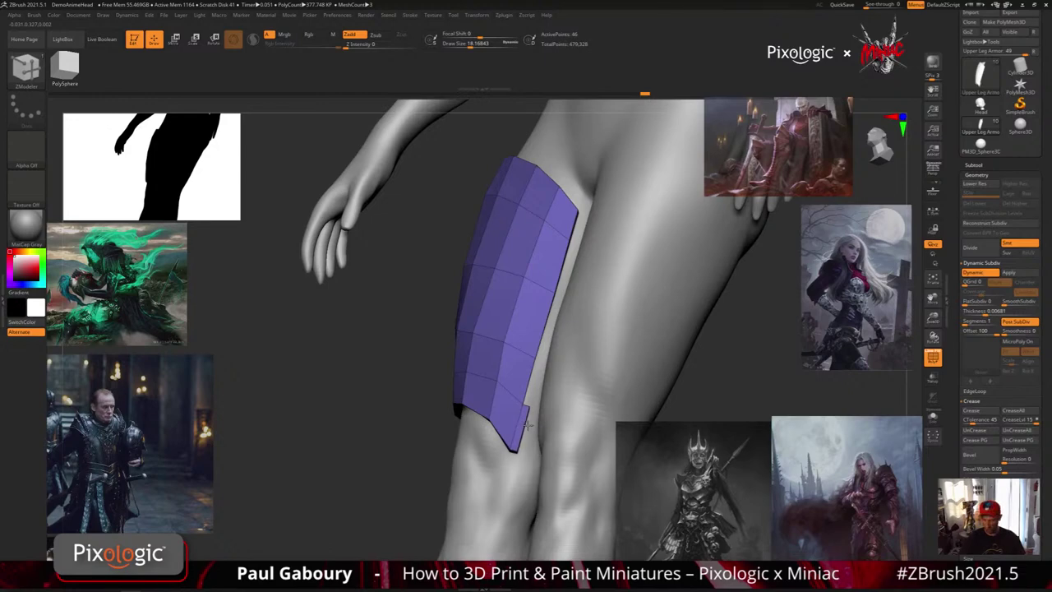
pyautogui.press('shift')
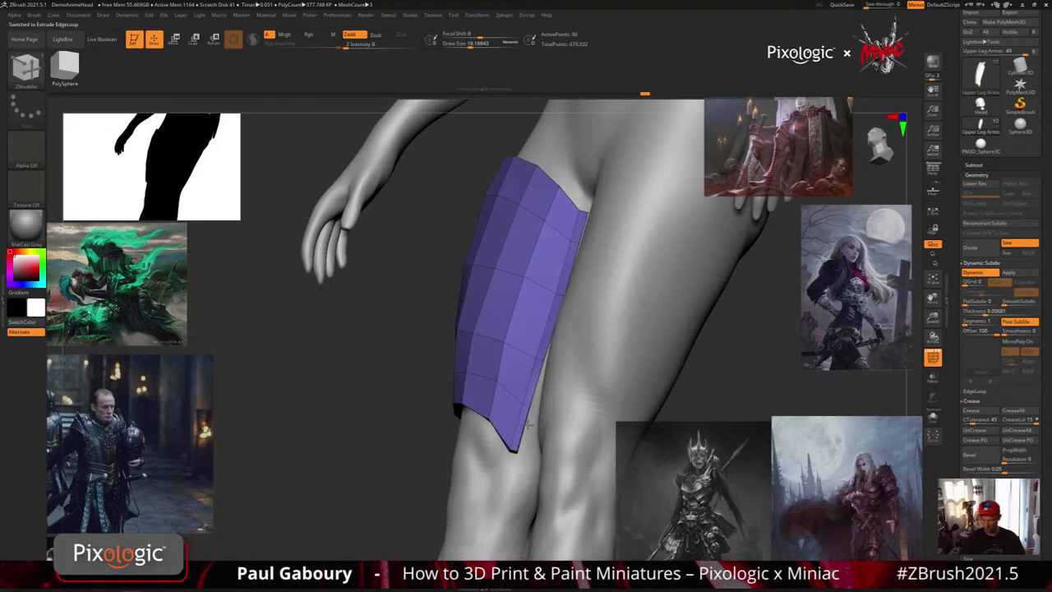
pyautogui.moveTo(528, 425)
pyautogui.mouseDown(button='right')
pyautogui.moveTo(526, 329)
pyautogui.moveTo(546, 402)
pyautogui.moveTo(539, 395)
pyautogui.moveTo(534, 411)
pyautogui.moveTo(514, 342)
pyautogui.moveTo(477, 397)
pyautogui.mouseUp(button='right')
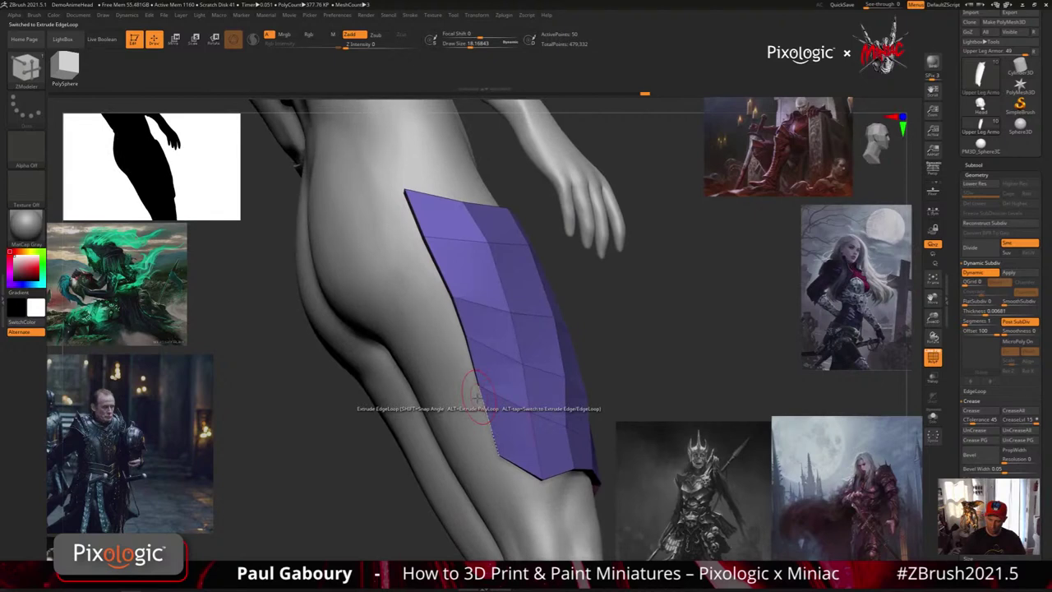
pyautogui.moveTo(478, 395); pyautogui.dragTo(480, 419)
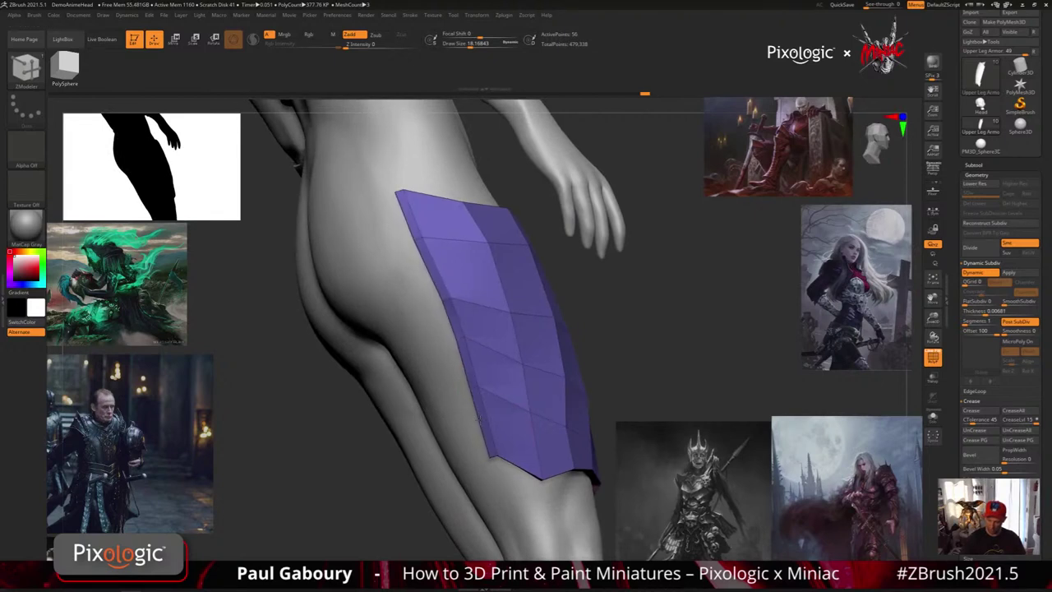
# Preview the upper leg armour with smooth subdivision, check it from the front, and return to the unsmoothed shape.
pyautogui.moveTo(479, 419)
pyautogui.keyDown('ctrl'); pyautogui.mouseDown(button='right')
pyautogui.moveTo(506, 444)
pyautogui.moveTo(580, 404)
pyautogui.mouseUp(button='right'); pyautogui.keyUp('ctrl')
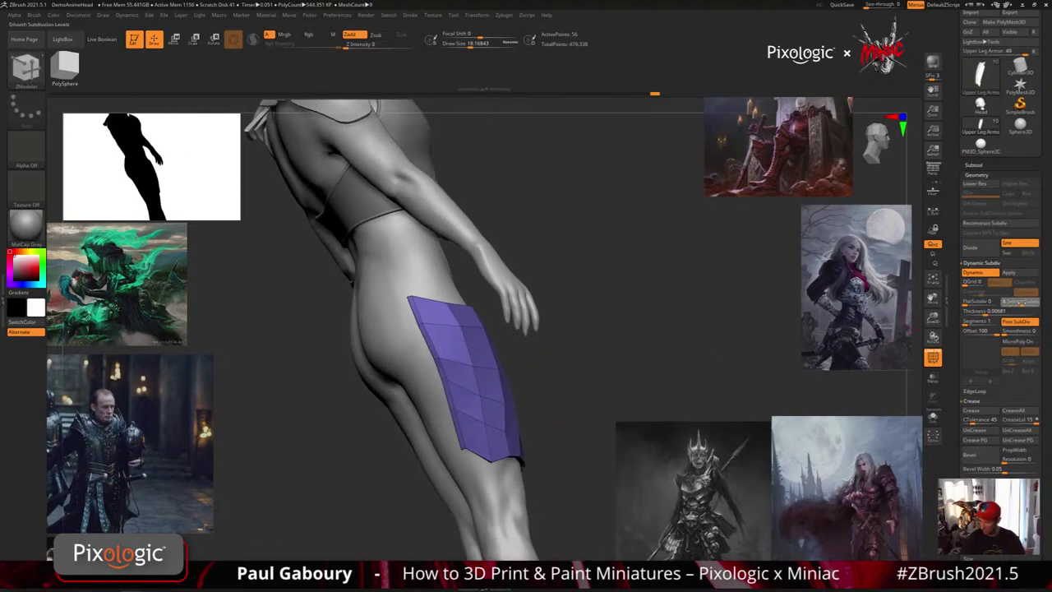
pyautogui.click(1019, 302)
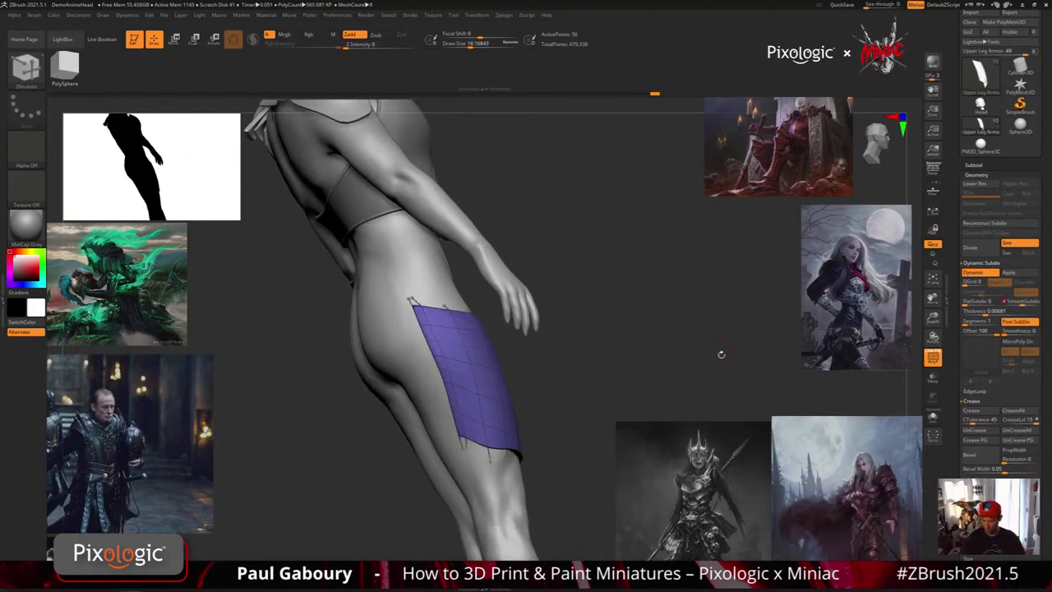
pyautogui.moveTo(720, 354)
pyautogui.mouseDown(button='right')
pyautogui.moveTo(493, 440)
pyautogui.moveTo(523, 449)
pyautogui.mouseUp(button='right')
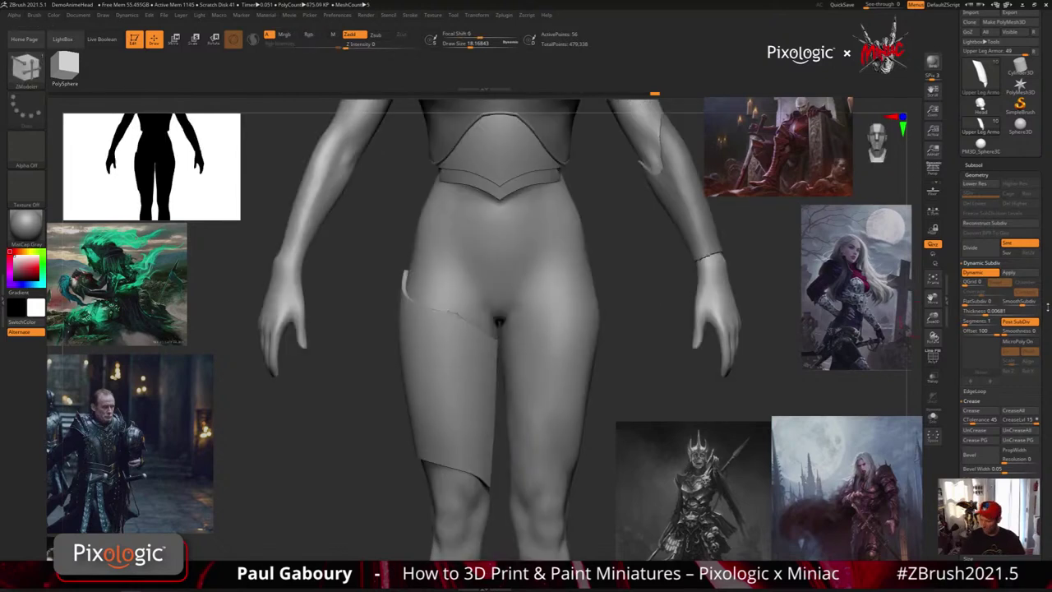
pyautogui.moveTo(1022, 303); pyautogui.dragTo(1002, 303)
pyautogui.moveTo(509, 288); pyautogui.dragTo(472, 382, button='right')
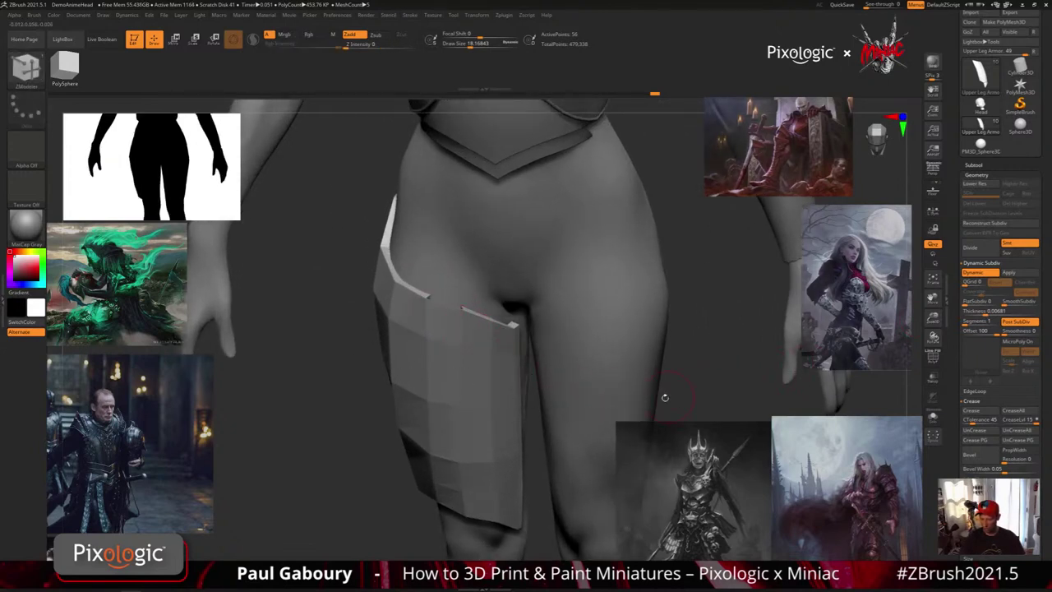
# Undo the recent border extrusions on the upper leg armour.
pyautogui.hotkey('ctrl', 'z')
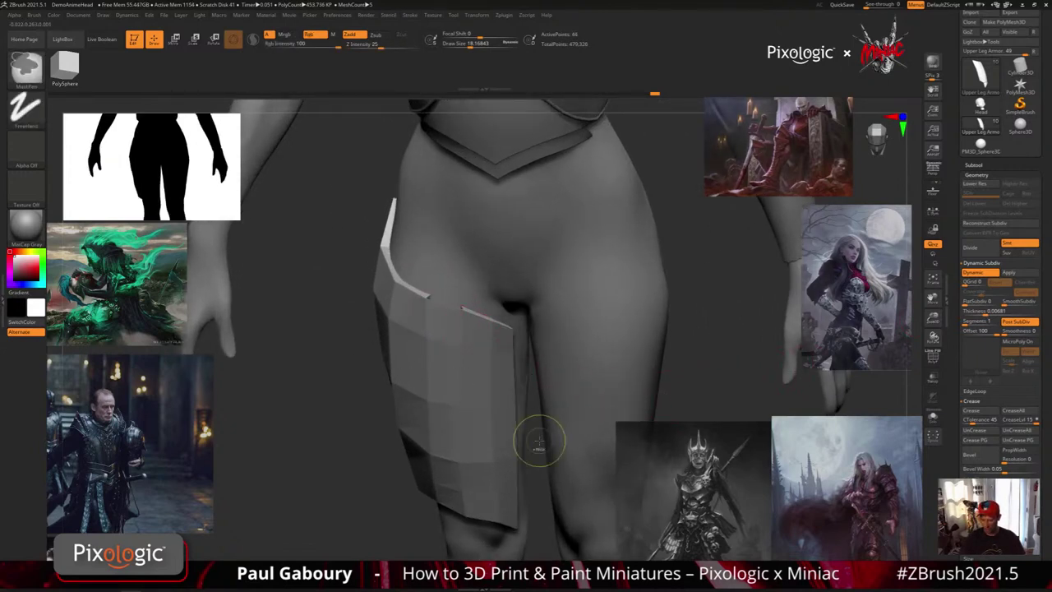
pyautogui.hotkey('ctrl', 'z')
# Try to extrude the whole inner edge loop of the leg armour, and undo it.
pyautogui.moveTo(504, 383); pyautogui.dragTo(518, 322, button='right')
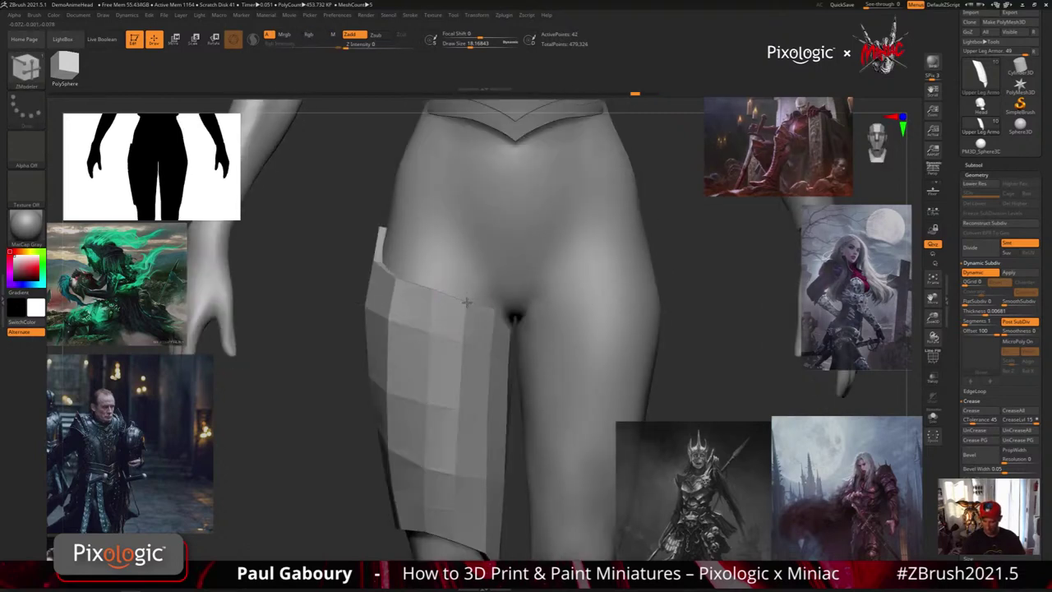
pyautogui.moveTo(467, 302); pyautogui.dragTo(489, 315, button='right')
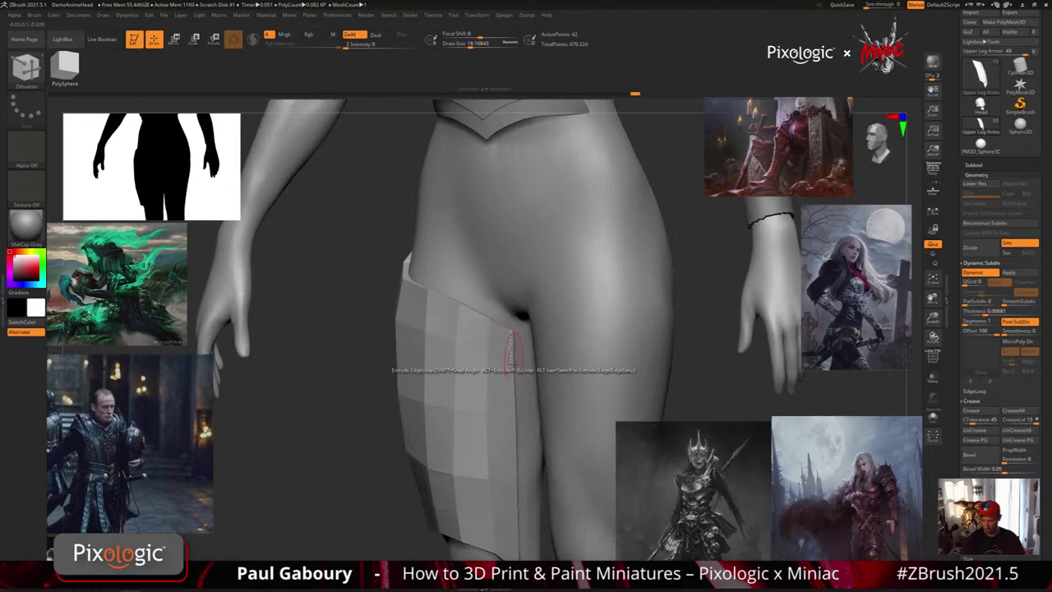
pyautogui.moveTo(511, 354); pyautogui.dragTo(511, 341, button='right')
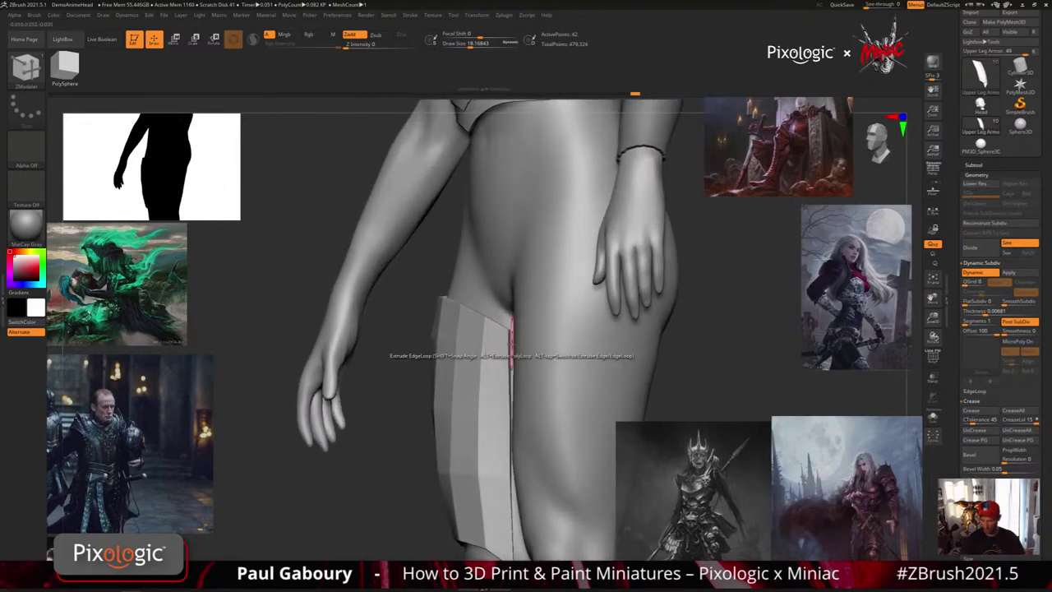
pyautogui.click(511, 347)
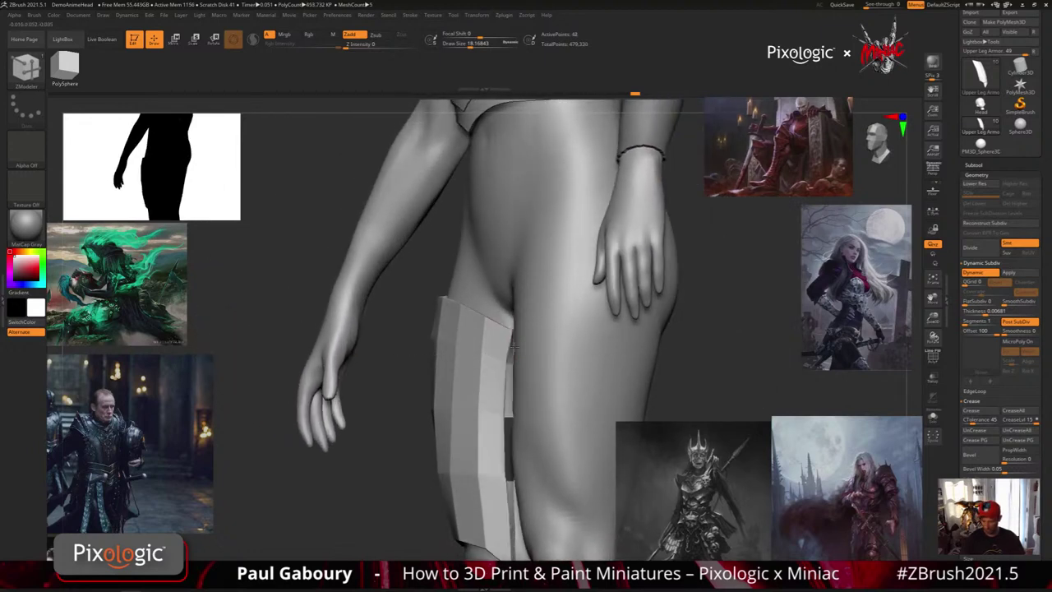
pyautogui.moveTo(514, 347); pyautogui.dragTo(512, 346)
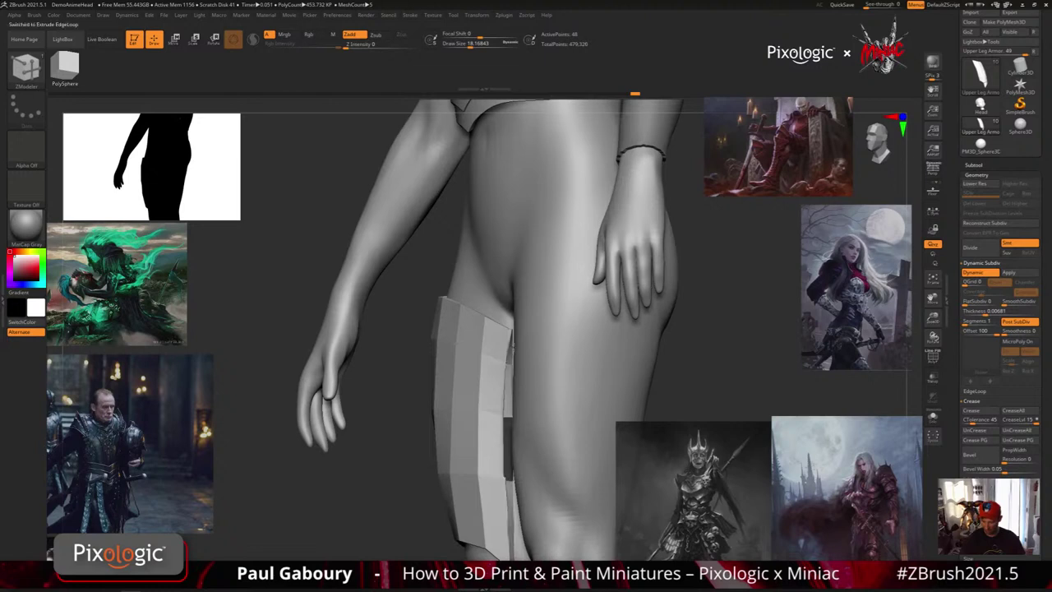
pyautogui.moveTo(411, 427)
pyautogui.mouseDown(button='right')
pyautogui.moveTo(507, 436)
pyautogui.moveTo(447, 411)
pyautogui.mouseUp(button='right')
pyautogui.hotkey('ctrl', 'z')
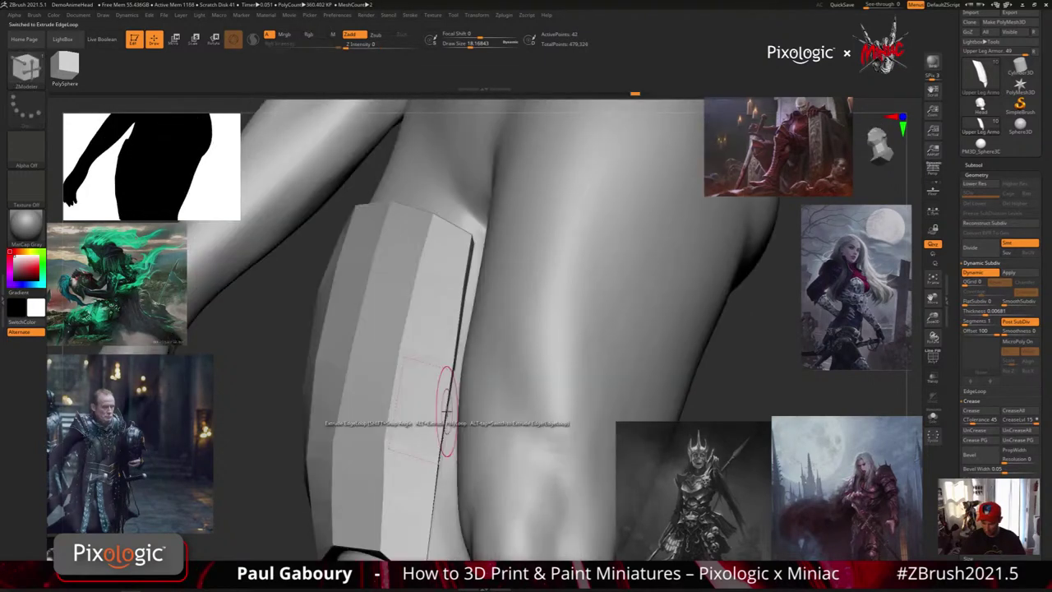
# Switch the target back to Edge/EdgeLoop and extrude one middle-row edge as a tab on the inner thigh, with polyframes shown.
pyautogui.moveTo(445, 411); pyautogui.dragTo(451, 411)
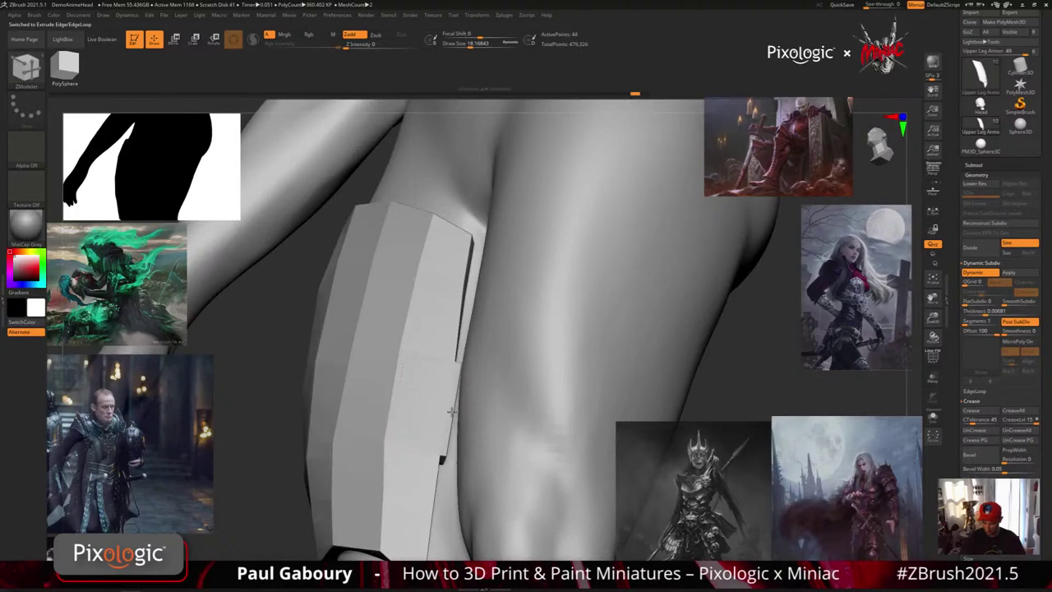
pyautogui.moveTo(452, 411)
pyautogui.mouseDown(button='right')
pyautogui.moveTo(470, 421)
pyautogui.moveTo(459, 422)
pyautogui.mouseUp(button='right')
pyautogui.hotkey('shift', 'f')
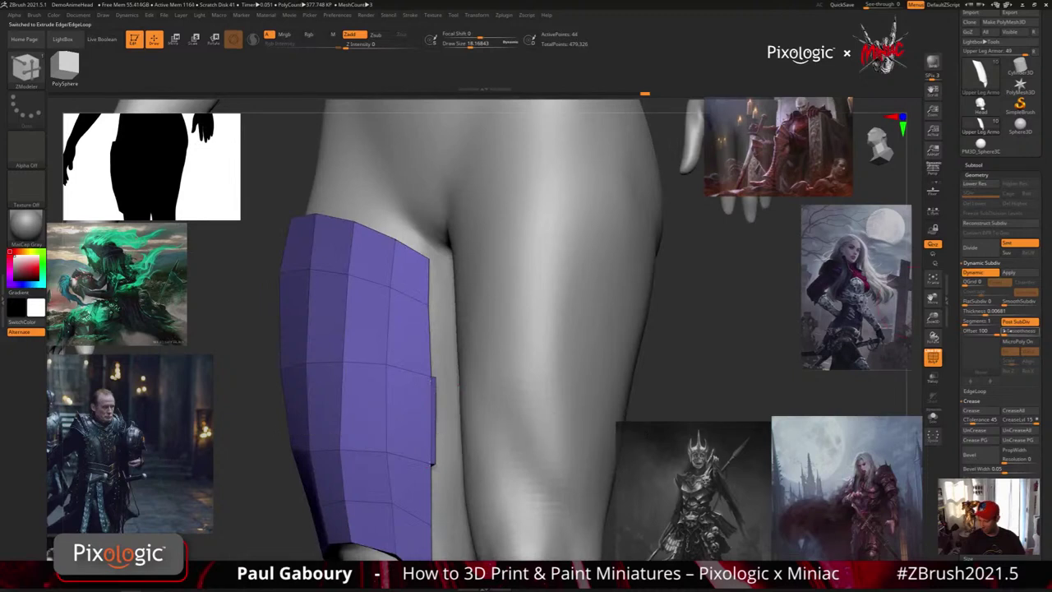
# Compare the tabbed armour with and without smoothing and set its smooth subdivision level to 4.
pyautogui.click(1022, 302)
pyautogui.keyDown('ctrl'); pyautogui.moveTo(575, 493); pyautogui.dragTo(517, 421, button='right'); pyautogui.keyUp('ctrl')
pyautogui.hotkey('shift', 'f')
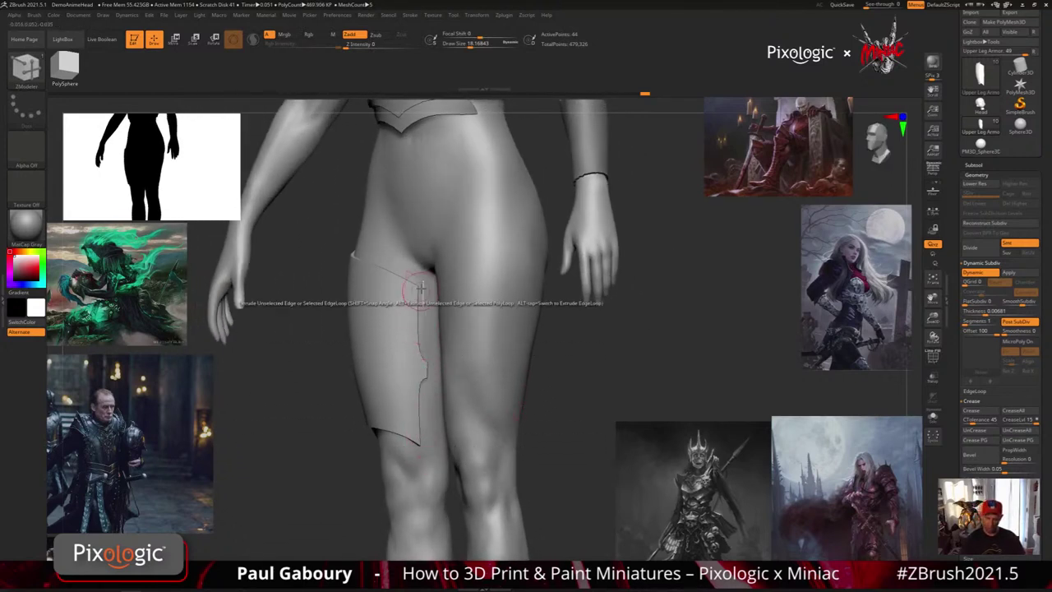
pyautogui.moveTo(399, 287); pyautogui.dragTo(444, 388, button='right')
pyautogui.hotkey('shift', 'd')
pyautogui.press('d')
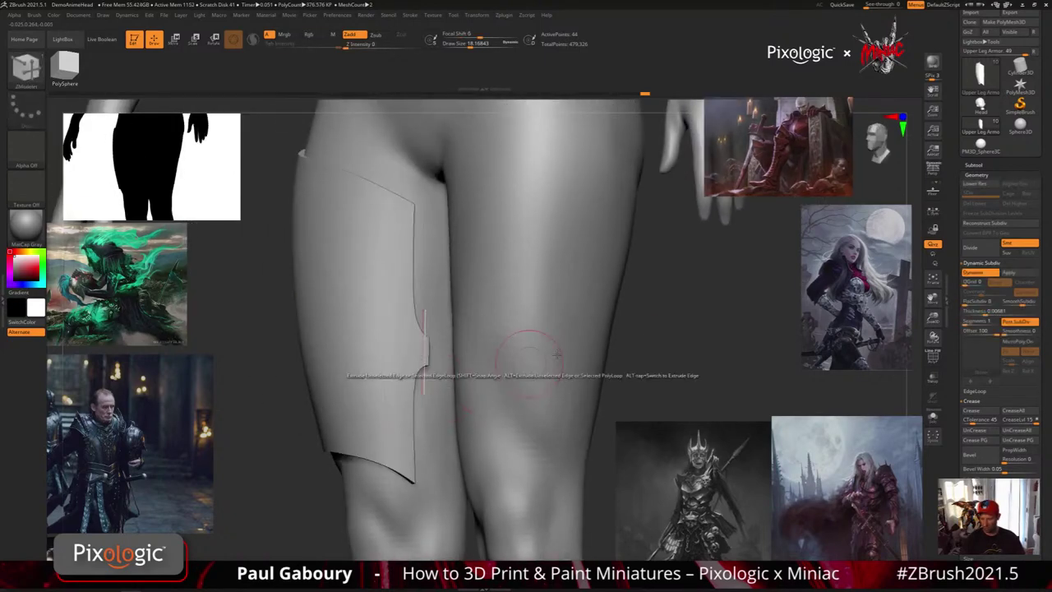
pyautogui.click(1004, 302)
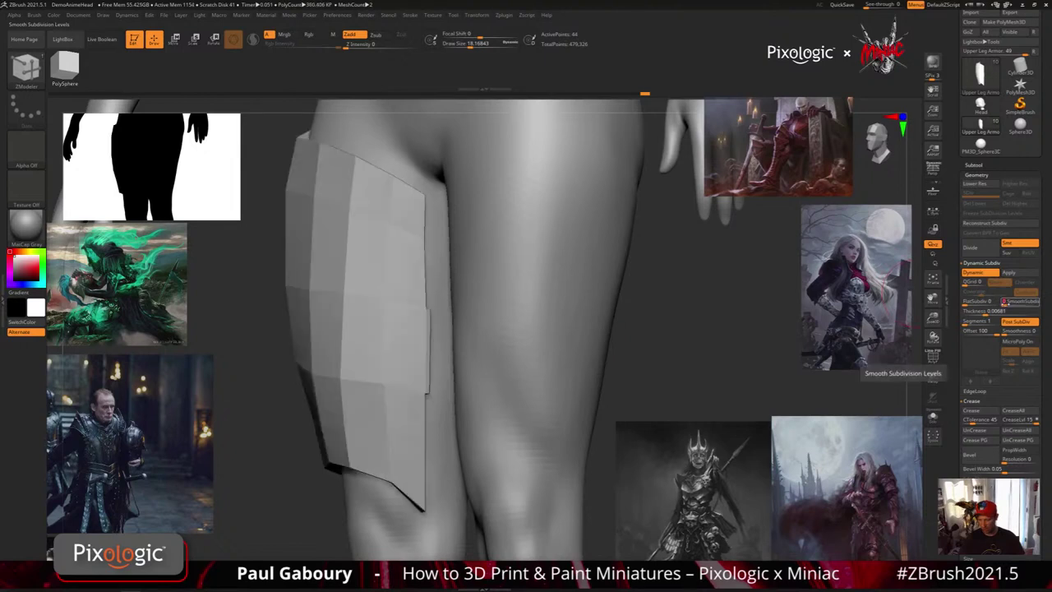
pyautogui.write('4')
pyautogui.press('Return')
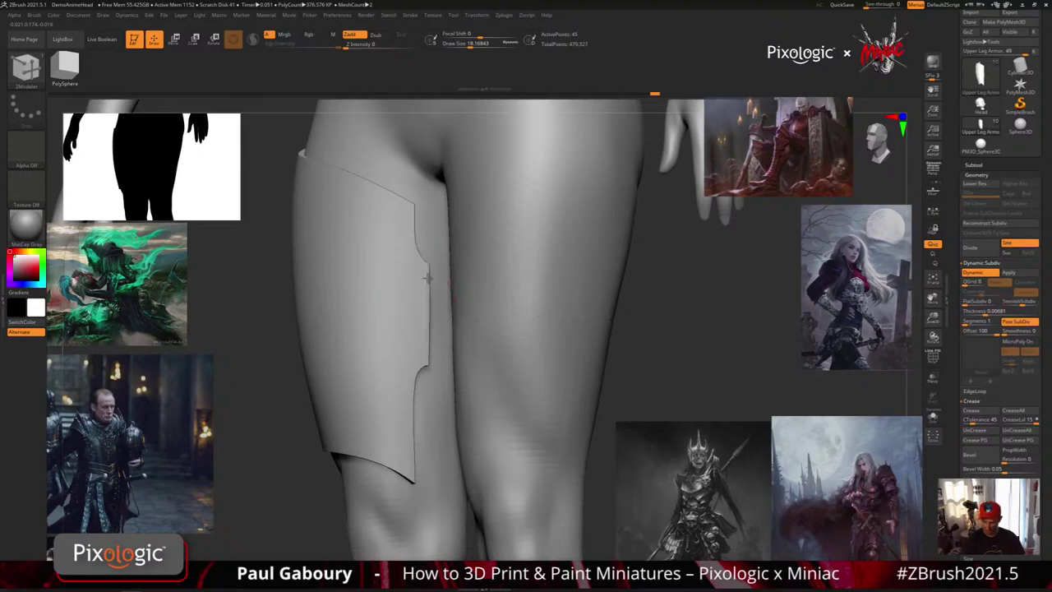
# Extrude edges into a matching tab on the armour's outer back border and check the figure from behind and the front.
pyautogui.keyDown('ctrl'); pyautogui.moveTo(427, 278); pyautogui.dragTo(386, 362, button='right'); pyautogui.keyUp('ctrl')
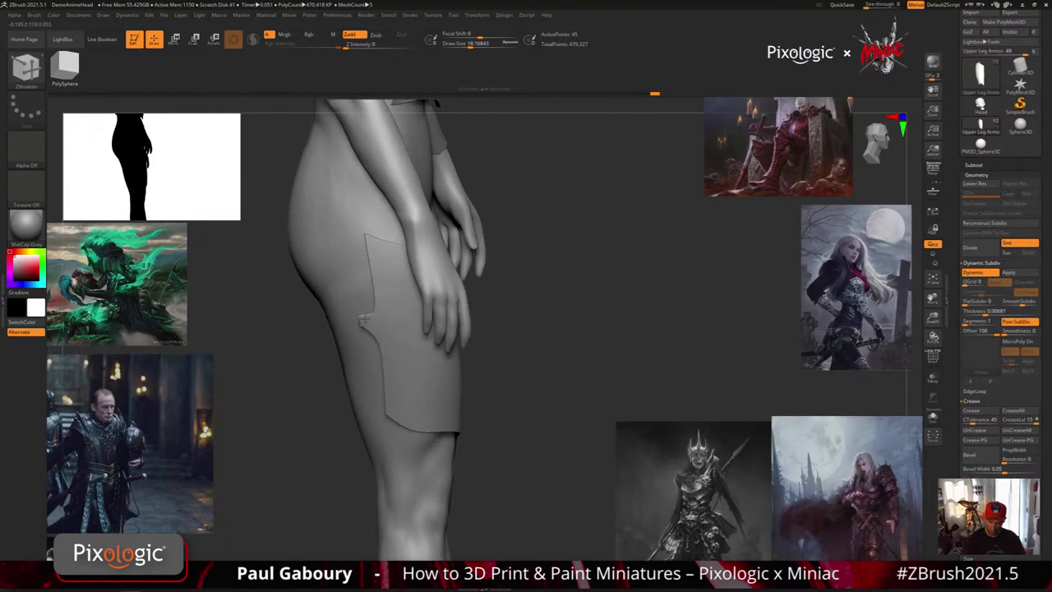
pyautogui.moveTo(365, 332); pyautogui.dragTo(466, 376, button='right')
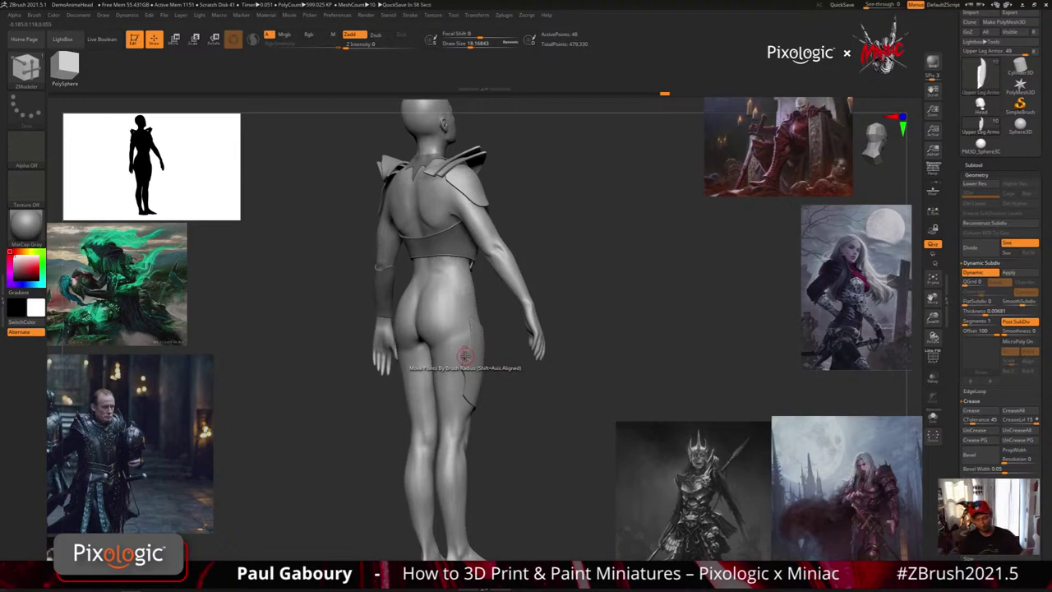
pyautogui.moveTo(464, 354)
pyautogui.mouseDown(button='right')
pyautogui.moveTo(513, 381)
pyautogui.moveTo(443, 357)
pyautogui.mouseUp(button='right')
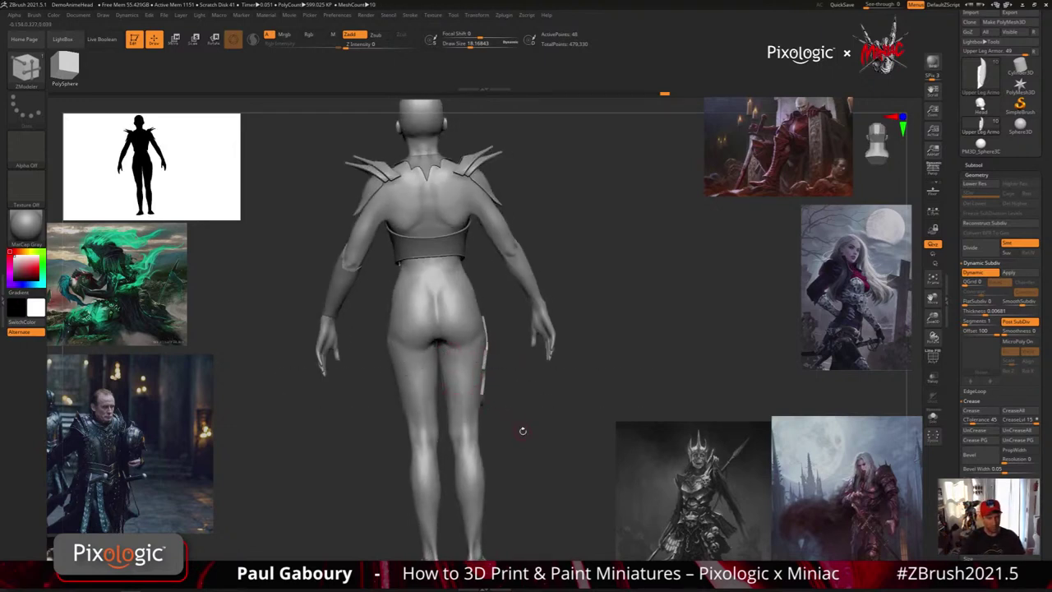
pyautogui.moveTo(542, 427)
pyautogui.keyDown('shift'); pyautogui.mouseDown(button='right')
pyautogui.moveTo(464, 425)
pyautogui.moveTo(470, 453)
pyautogui.moveTo(484, 461)
pyautogui.mouseUp(button='right'); pyautogui.keyUp('shift')
pyautogui.moveTo(391, 382)
pyautogui.keyDown('ctrl'); pyautogui.mouseDown(button='right')
pyautogui.moveTo(413, 340)
pyautogui.moveTo(403, 387)
pyautogui.mouseUp(button='right'); pyautogui.keyUp('ctrl')
pyautogui.keyDown('shift'); pyautogui.moveTo(402, 386); pyautogui.dragTo(411, 366, button='right'); pyautogui.keyUp('shift')
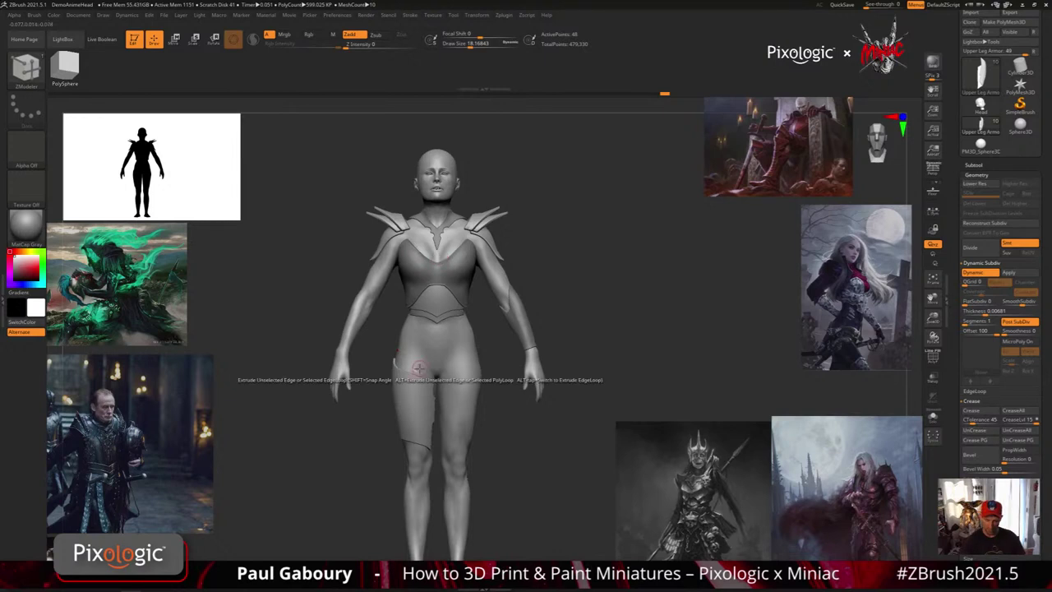
# Choose the Move brush and set its draw size to about 55 for reshaping the leg armour.
pyautogui.press('b')
pyautogui.press('m')
pyautogui.press('v')
pyautogui.press('s')
pyautogui.click(508, 442)
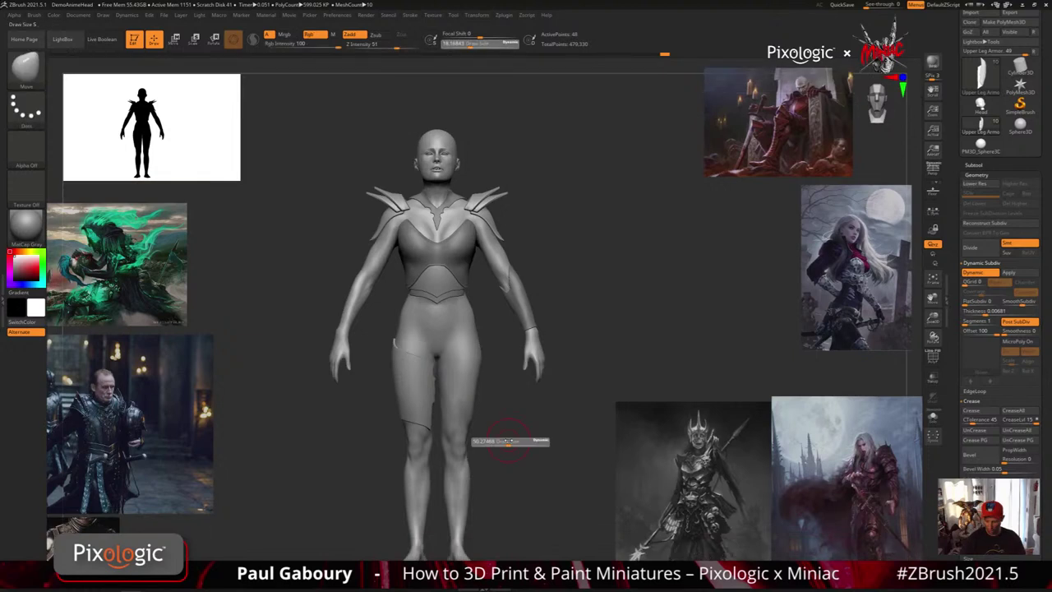
pyautogui.keyDown('ctrl'); pyautogui.moveTo(410, 360); pyautogui.dragTo(470, 360, button='right'); pyautogui.keyUp('ctrl')
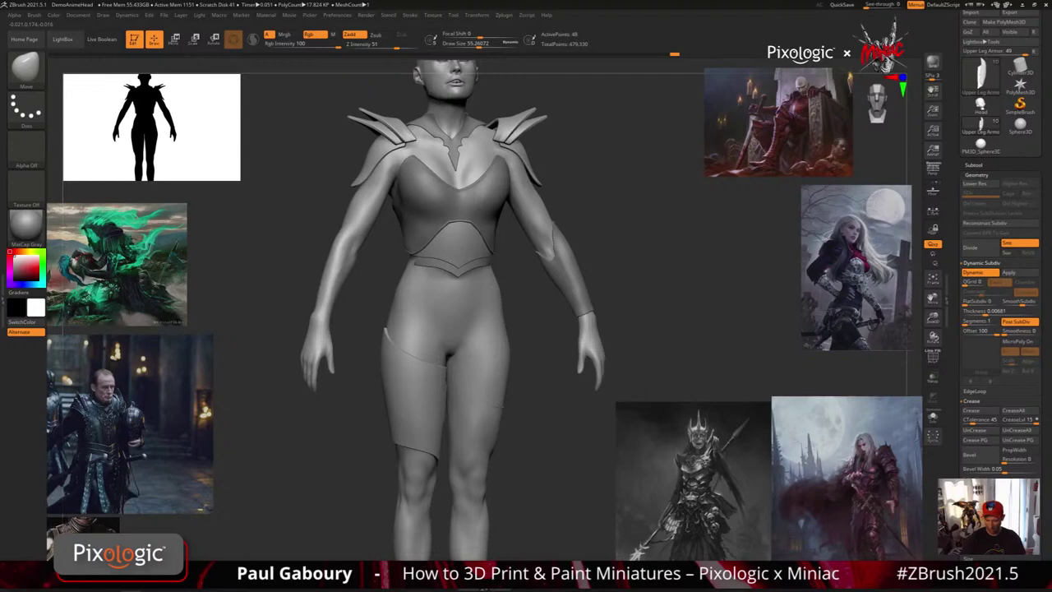
# Examine the upper leg armour's tabbed borders on the figure from behind and from the front.
pyautogui.moveTo(501, 405); pyautogui.dragTo(511, 402, button='right')
pyautogui.moveTo(328, 330); pyautogui.dragTo(414, 346, button='right')
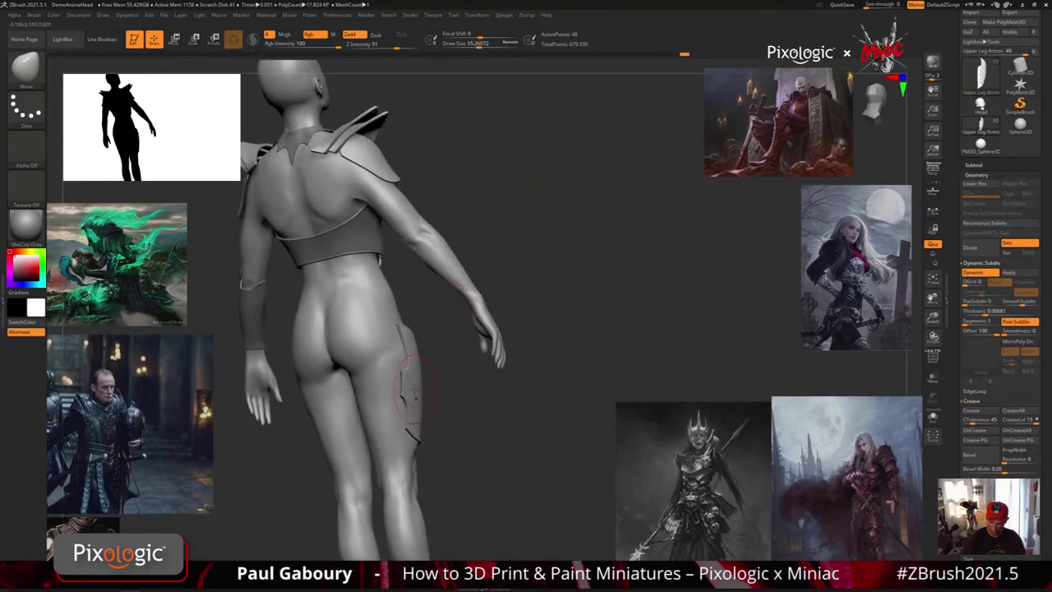
pyautogui.moveTo(415, 388); pyautogui.dragTo(433, 385, button='right')
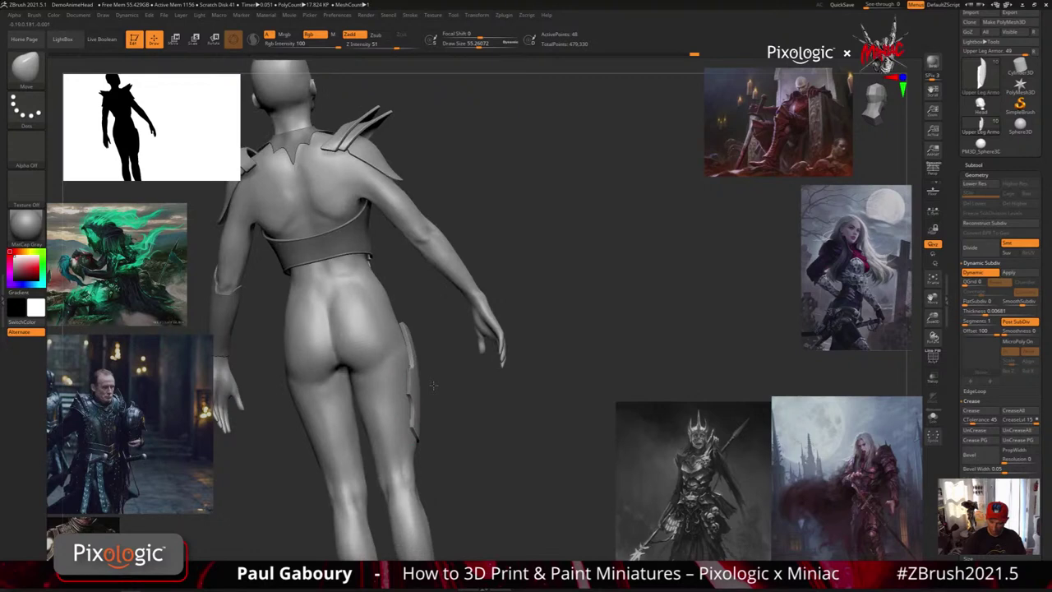
pyautogui.moveTo(560, 368)
pyautogui.mouseDown(button='right')
pyautogui.moveTo(476, 367)
pyautogui.moveTo(432, 316)
pyautogui.mouseUp(button='right')
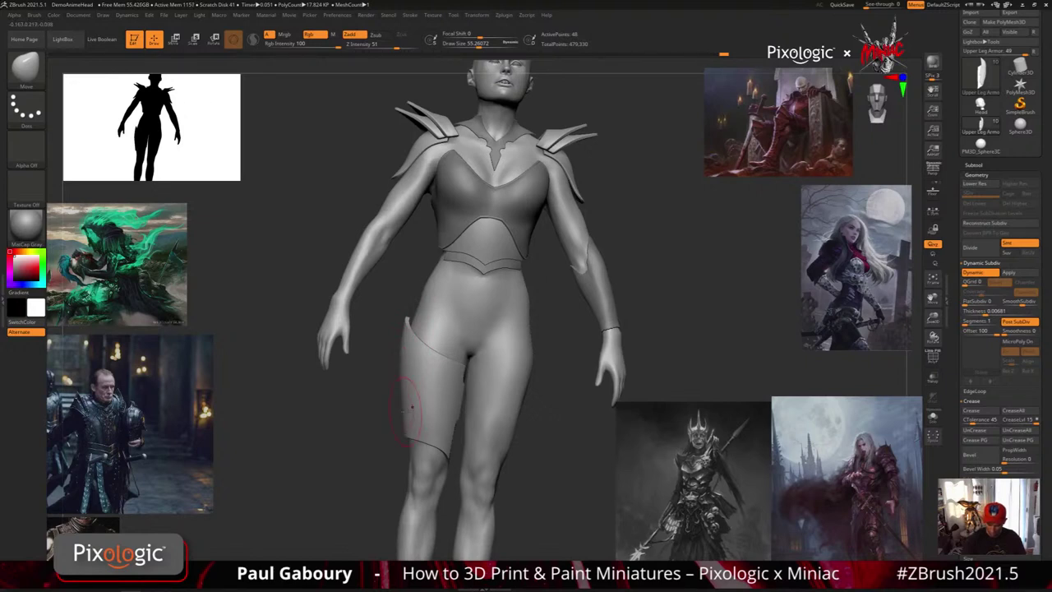
pyautogui.keyDown('shift'); pyautogui.moveTo(497, 448); pyautogui.dragTo(527, 429, button='right'); pyautogui.keyUp('shift')
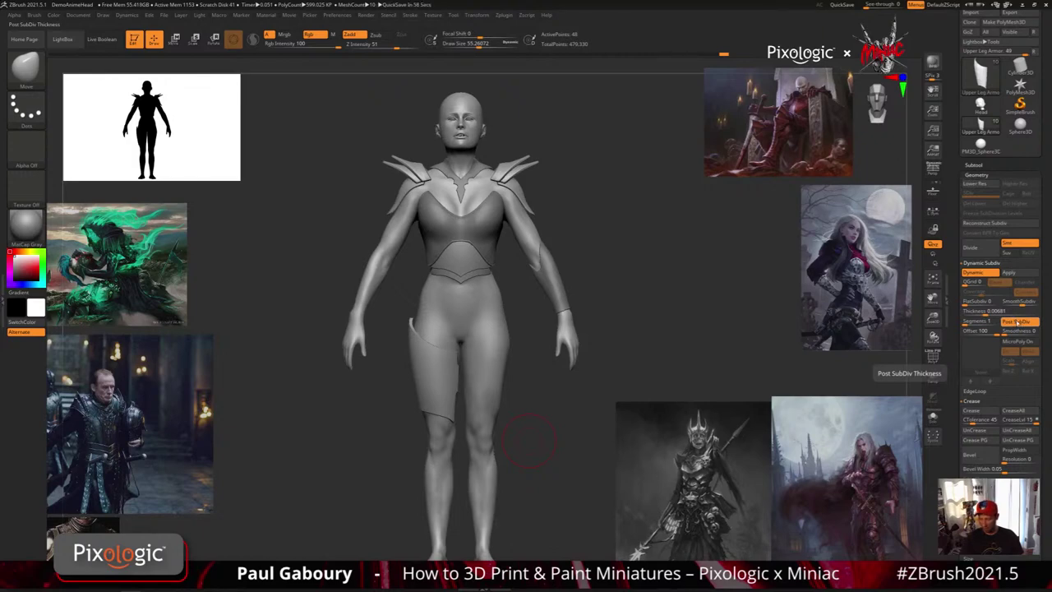
# Compare the leg armour with Post SubDiv thickness off and on, and inspect its low-poly base mesh in the subtool list.
pyautogui.click(1021, 324)
pyautogui.keyDown('ctrl'); pyautogui.moveTo(450, 362); pyautogui.dragTo(494, 403, button='right'); pyautogui.keyUp('ctrl')
pyautogui.press('shift')
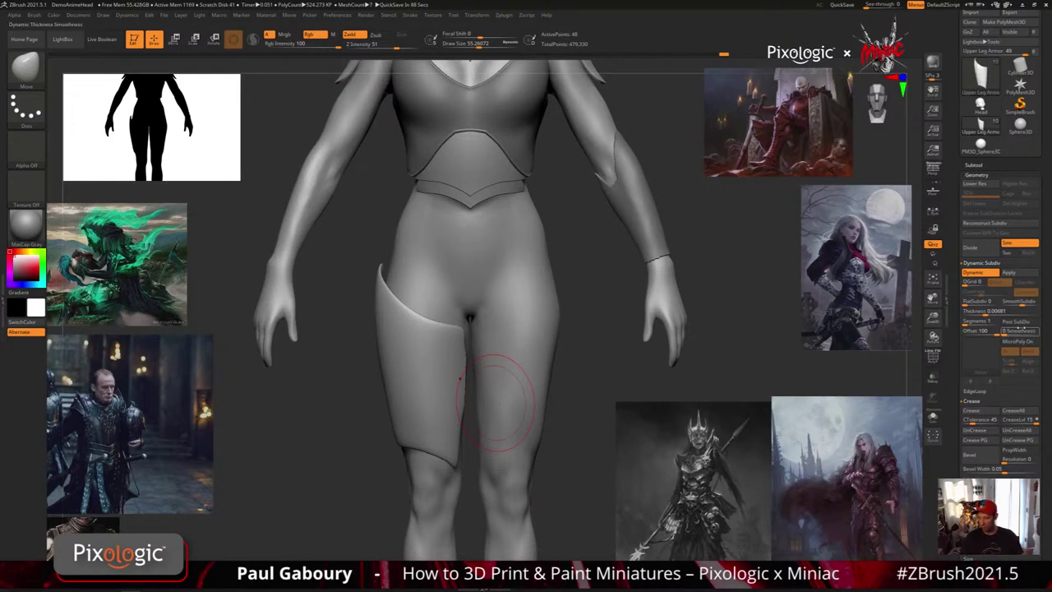
pyautogui.click(1025, 326)
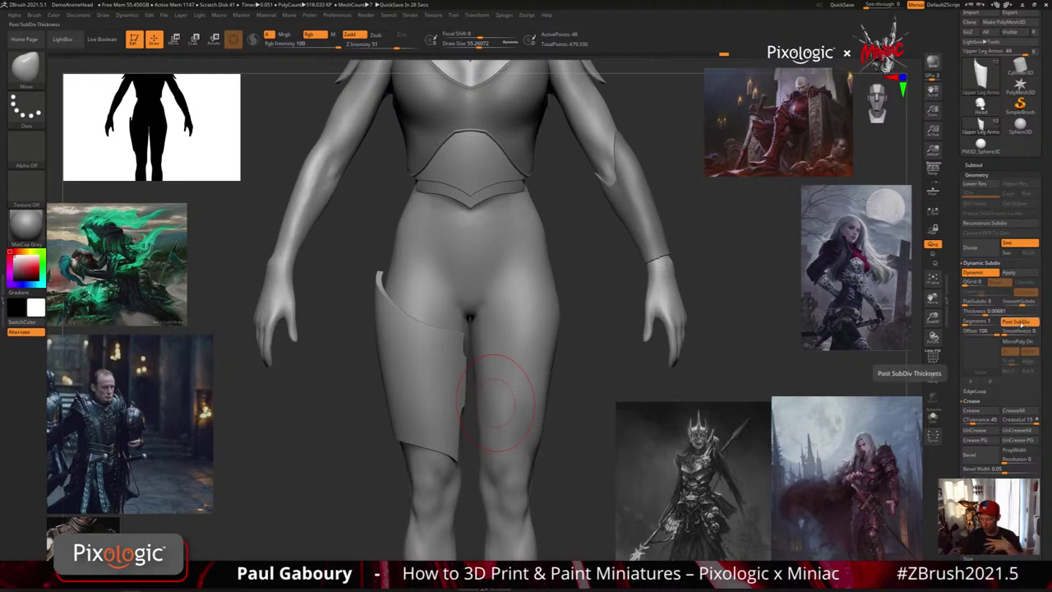
pyautogui.click(1019, 322)
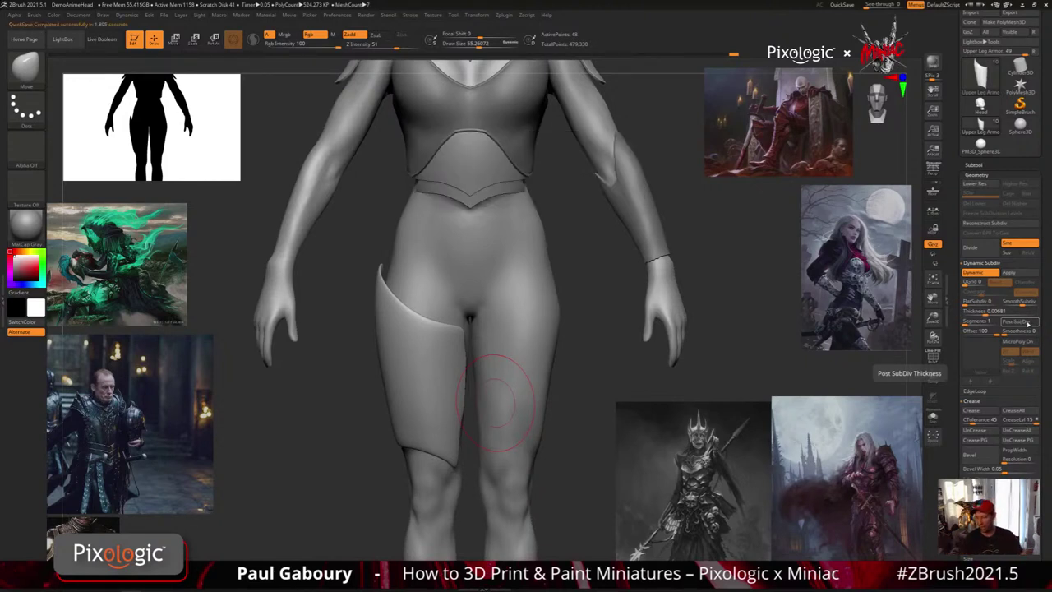
pyautogui.click(976, 167)
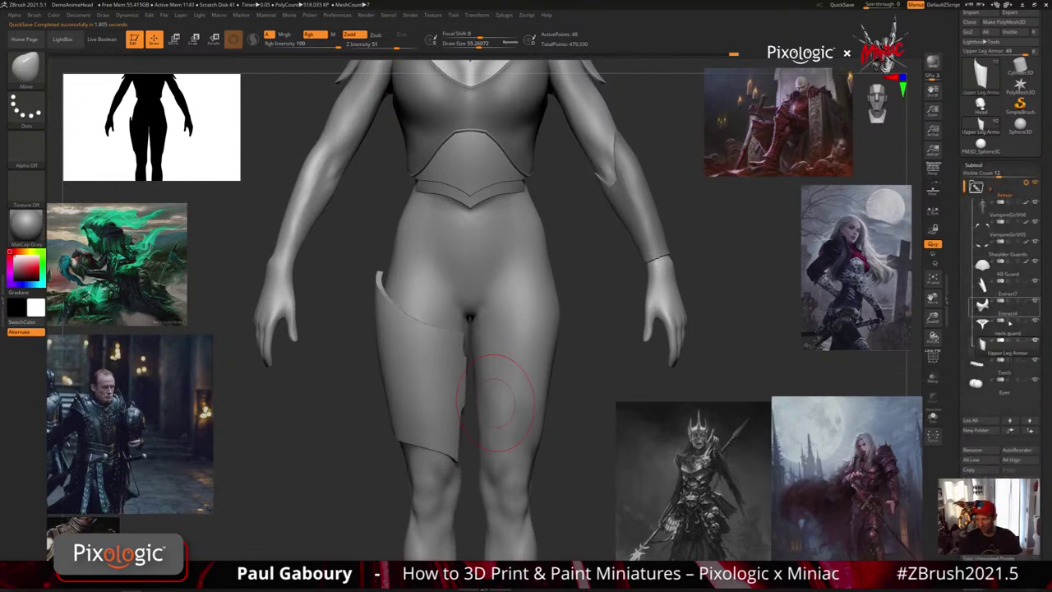
pyautogui.moveTo(983, 346)
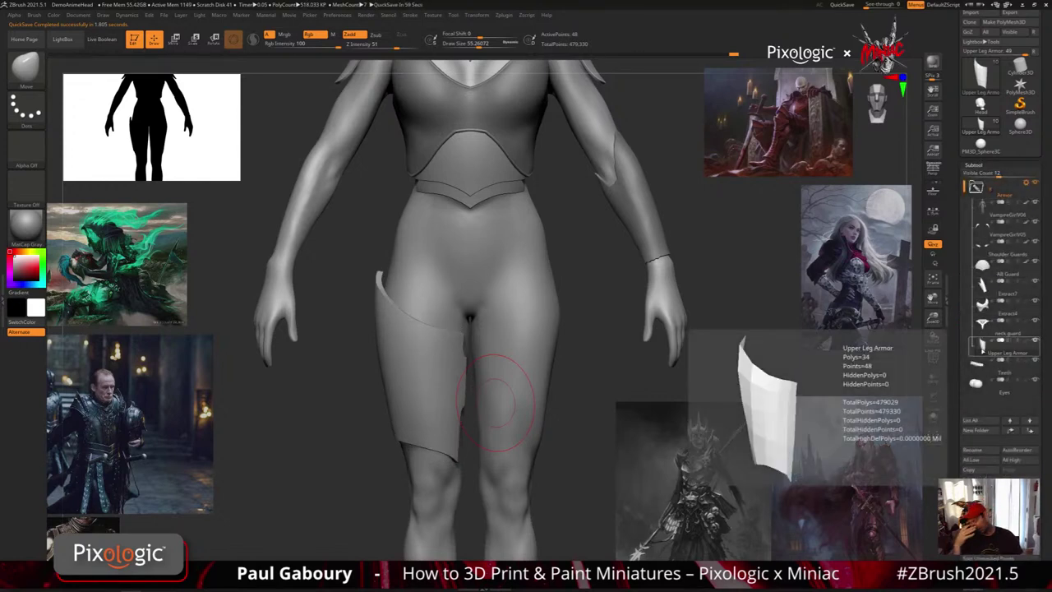
# Set the Move brush draw size to about 41 for adjusting the leg armour in side view.
pyautogui.moveTo(589, 368)
pyautogui.keyDown('ctrl'); pyautogui.mouseDown(button='right')
pyautogui.moveTo(543, 386)
pyautogui.moveTo(597, 359)
pyautogui.moveTo(551, 366)
pyautogui.moveTo(552, 387)
pyautogui.moveTo(528, 392)
pyautogui.moveTo(550, 399)
pyautogui.mouseUp(button='right'); pyautogui.keyUp('ctrl')
pyautogui.press('s')
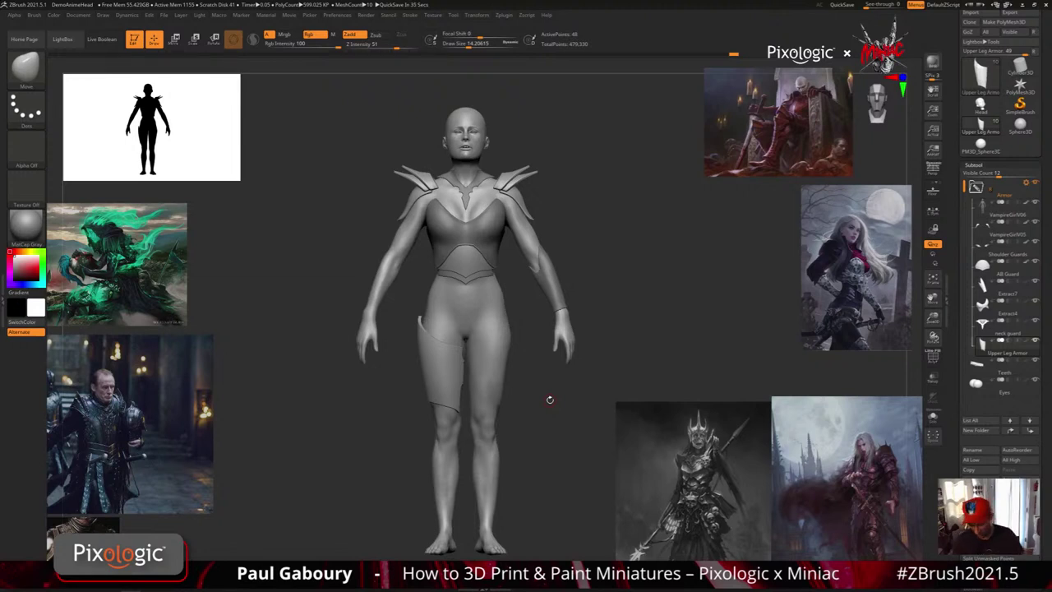
pyautogui.moveTo(549, 399)
pyautogui.mouseDown()
pyautogui.moveTo(608, 415)
pyautogui.moveTo(521, 431)
pyautogui.moveTo(435, 406)
pyautogui.moveTo(459, 397)
pyautogui.mouseUp()
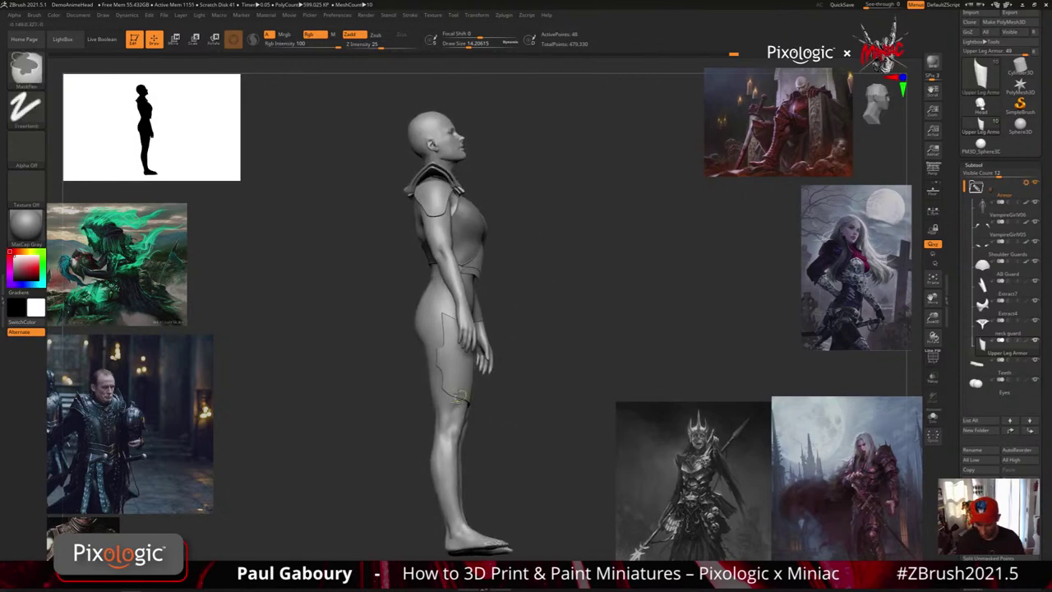
pyautogui.keyDown('ctrl'); pyautogui.moveTo(459, 397); pyautogui.dragTo(450, 408, button='right'); pyautogui.keyUp('ctrl')
pyautogui.press('s')
pyautogui.moveTo(457, 396); pyautogui.dragTo(454, 386)
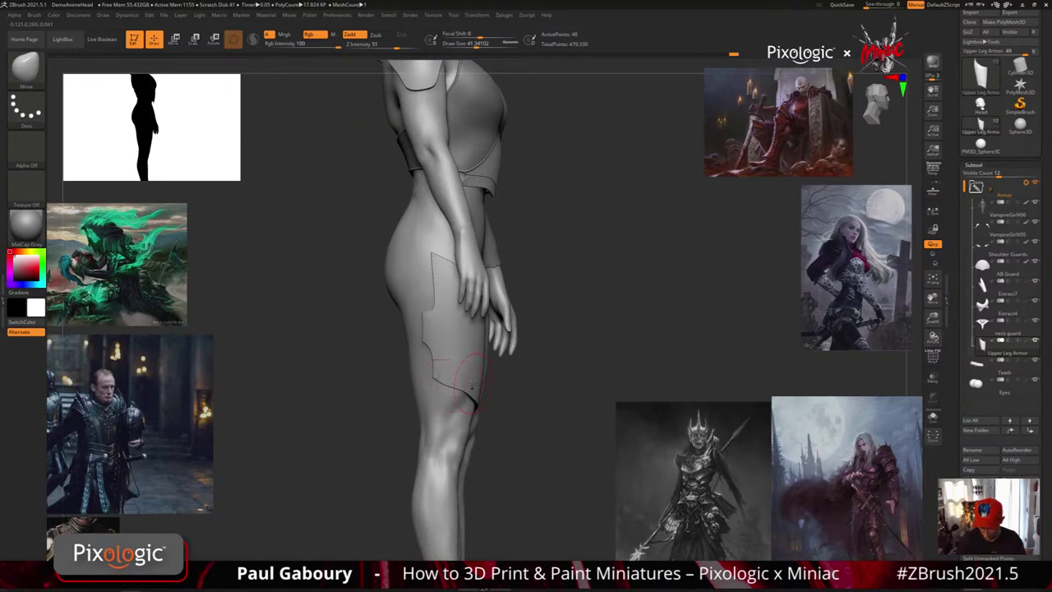
# Reshape the thigh armour's lower border above the knee with the Move brush and check it from the side and front.
pyautogui.moveTo(486, 389); pyautogui.dragTo(470, 390, button='right')
pyautogui.moveTo(469, 392); pyautogui.dragTo(462, 396)
pyautogui.moveTo(450, 397); pyautogui.dragTo(460, 400, button='right')
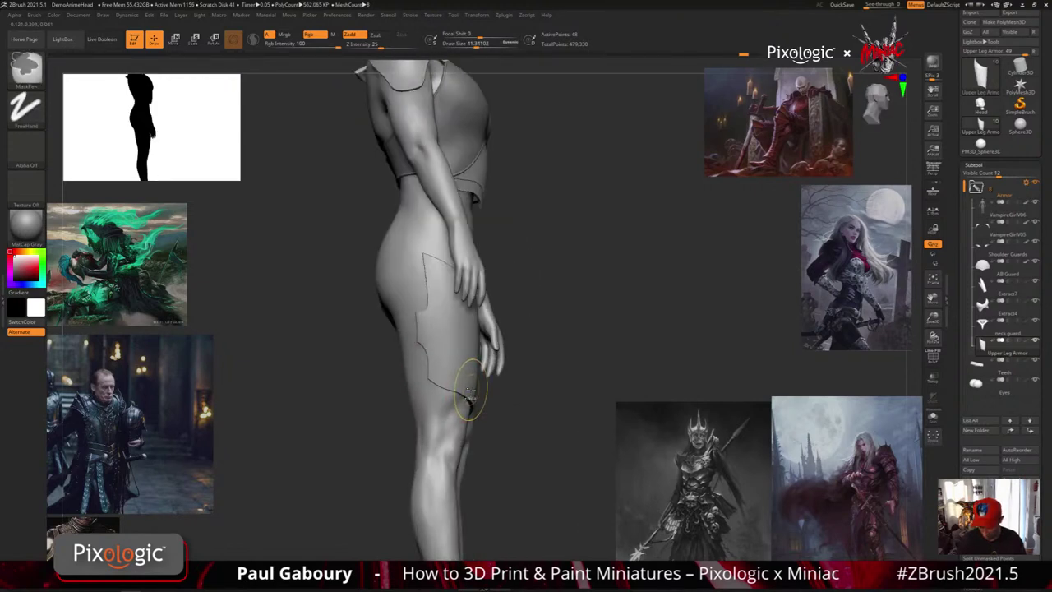
pyautogui.moveTo(469, 393); pyautogui.dragTo(477, 386, button='right')
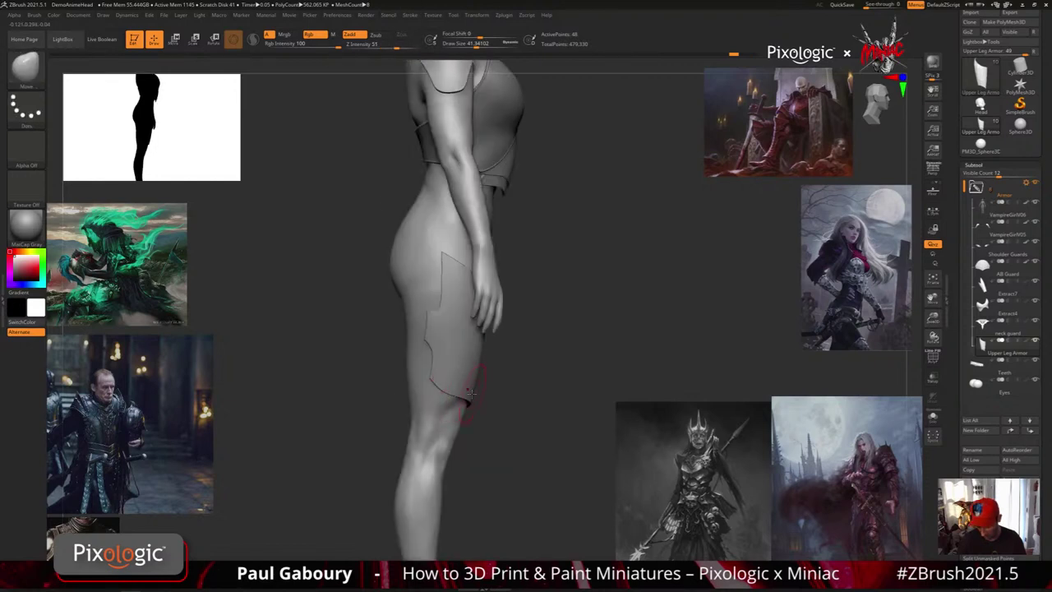
pyautogui.moveTo(437, 376); pyautogui.dragTo(438, 384)
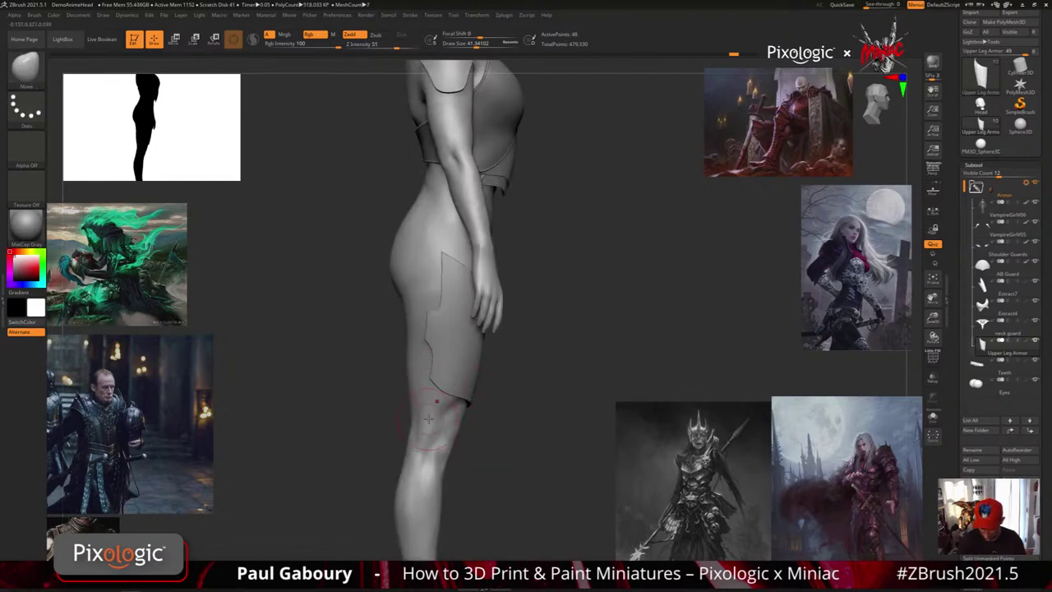
pyautogui.moveTo(439, 412); pyautogui.dragTo(393, 419, button='right')
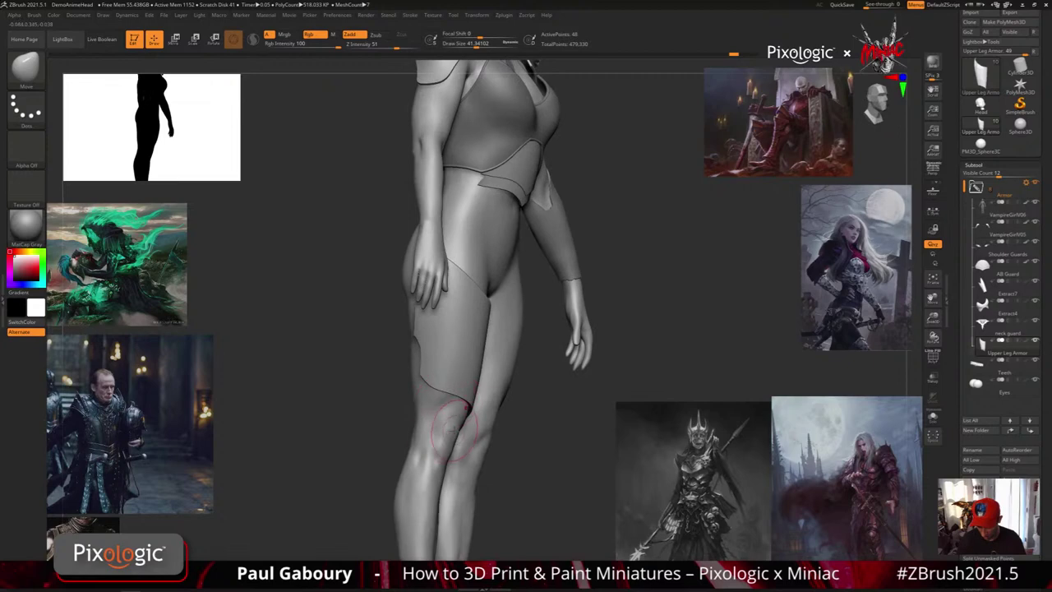
pyautogui.moveTo(460, 411)
pyautogui.mouseDown(button='right')
pyautogui.moveTo(444, 439)
pyautogui.moveTo(445, 465)
pyautogui.moveTo(464, 483)
pyautogui.moveTo(448, 429)
pyautogui.moveTo(402, 409)
pyautogui.moveTo(411, 380)
pyautogui.mouseUp(button='right')
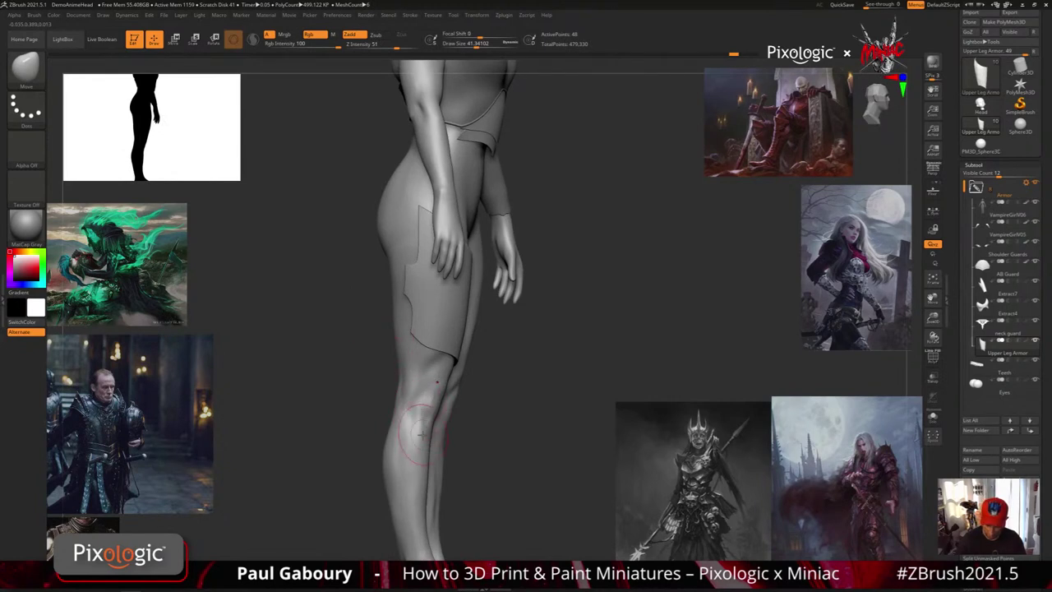
pyautogui.keyDown('ctrl'); pyautogui.moveTo(483, 329); pyautogui.dragTo(448, 218, button='right'); pyautogui.keyUp('ctrl')
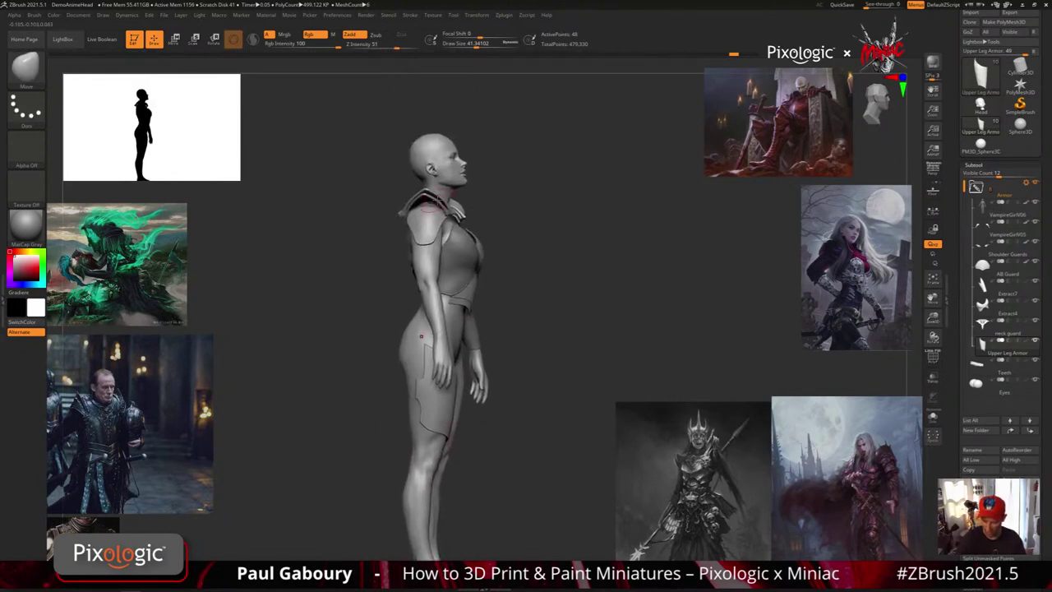
pyautogui.moveTo(456, 502); pyautogui.dragTo(489, 466, button='right')
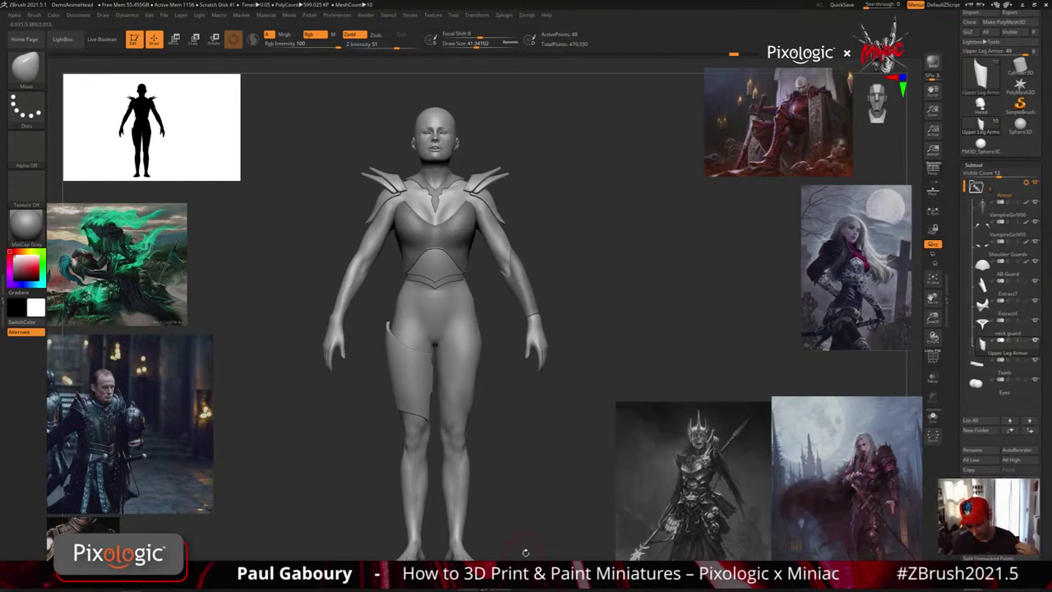
# Enable Array Mesh on the upper leg armour with Transpose, Lock Pos and Lock Size, and switch to the transpose line.
pyautogui.click(973, 165)
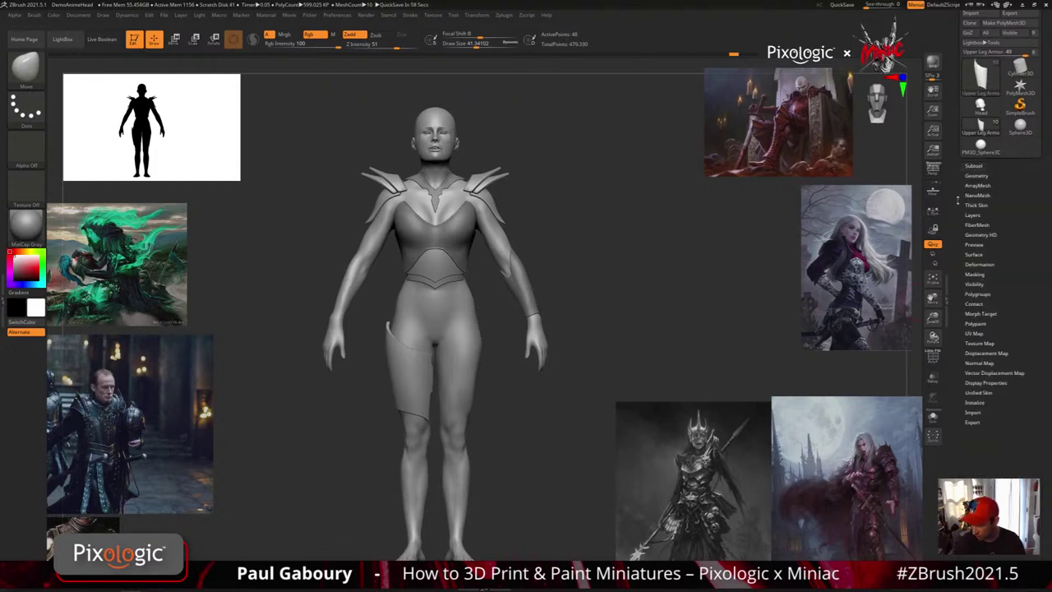
pyautogui.click(1034, 53)
pyautogui.moveTo(1019, 199); pyautogui.dragTo(1016, 249)
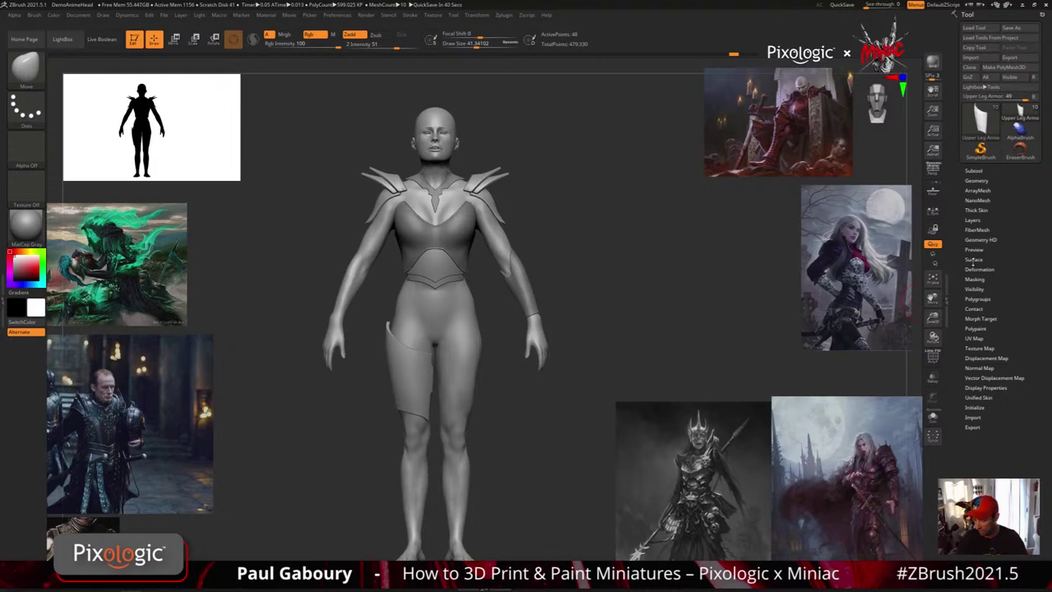
pyautogui.click(978, 189)
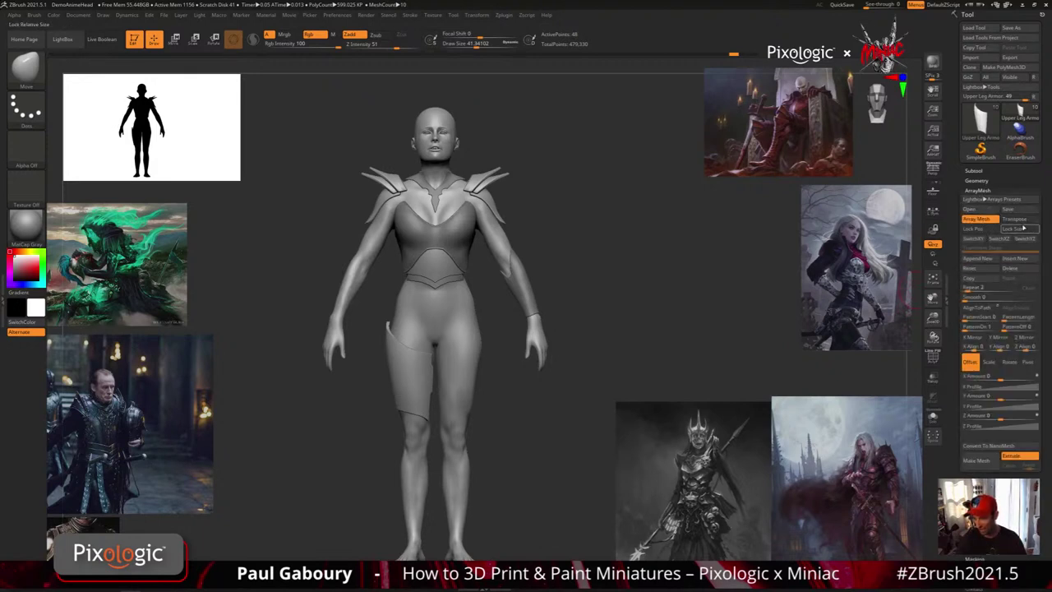
pyautogui.click(1019, 220)
pyautogui.click(1016, 229)
pyautogui.click(979, 229)
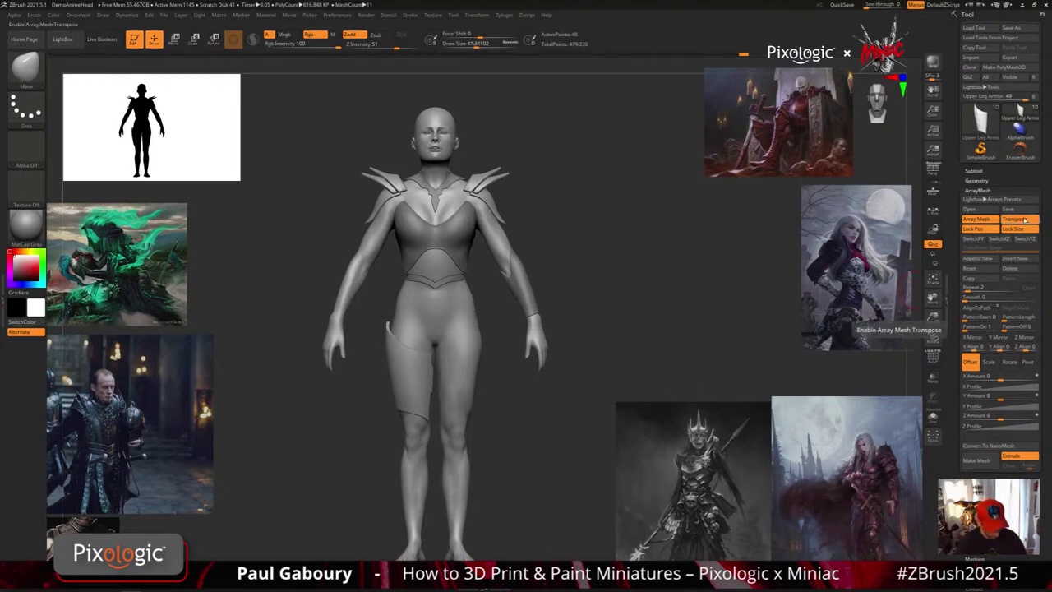
pyautogui.click(1025, 220)
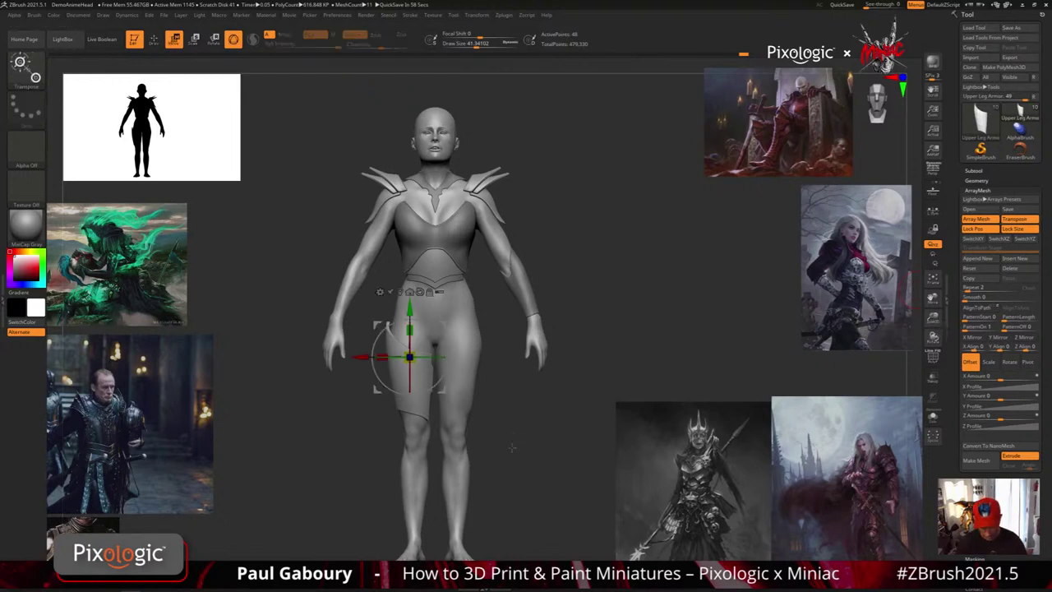
pyautogui.press('y')
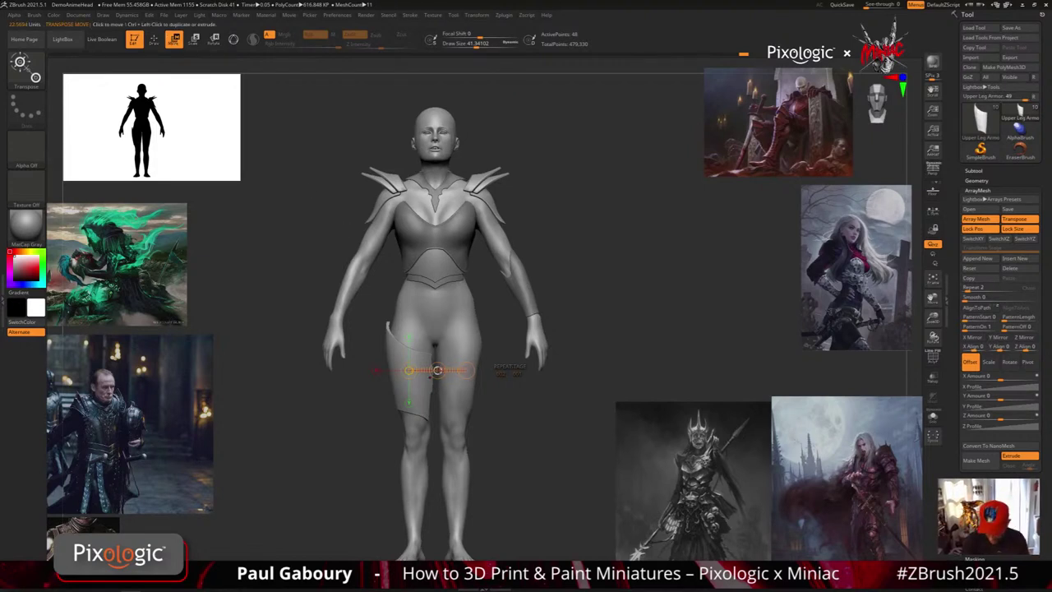
# Try an array of the leg armour offset -2.81 in X with 7 repeats, and undo the added repeats.
pyautogui.moveTo(437, 369); pyautogui.dragTo(381, 402)
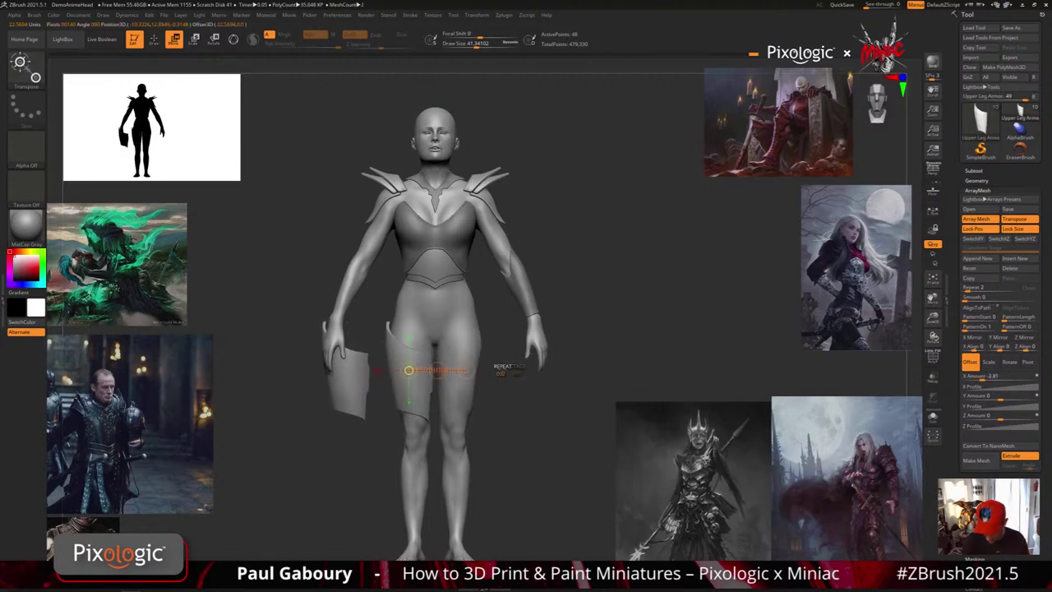
pyautogui.moveTo(503, 367); pyautogui.dragTo(581, 349)
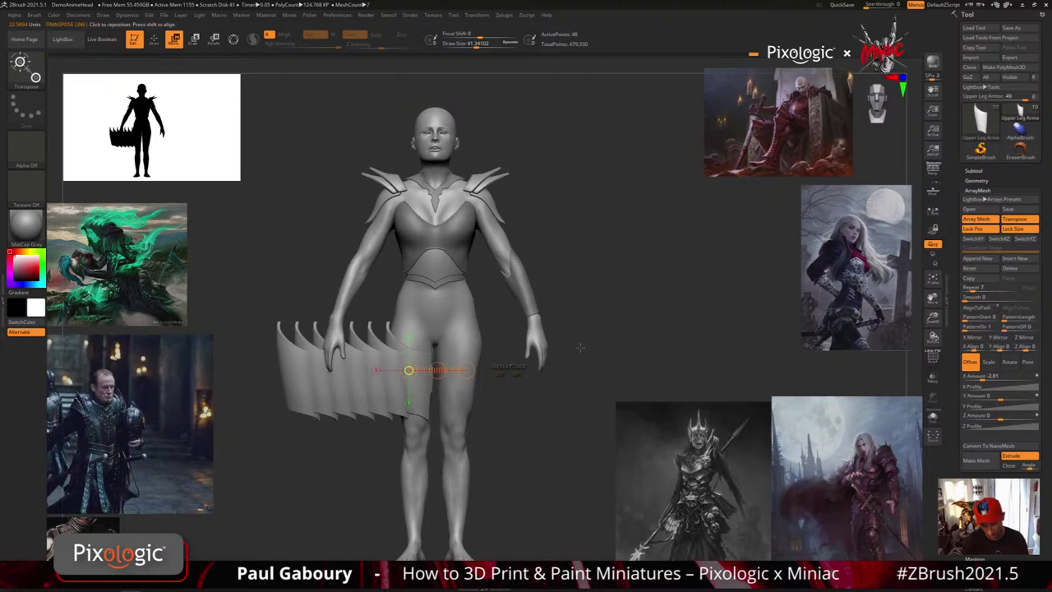
pyautogui.hotkey('ctrl', 'z')
# Bring the array copy close to the leg armour with an X offset of -0.27 and try scaling it.
pyautogui.moveTo(437, 369); pyautogui.dragTo(554, 376)
pyautogui.click(194, 39)
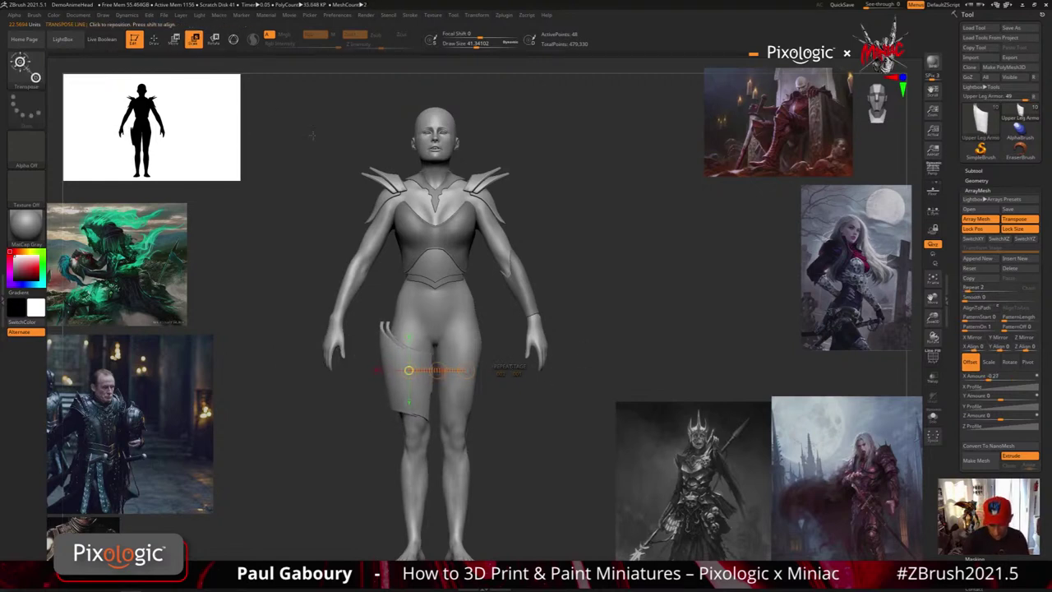
pyautogui.moveTo(467, 370)
pyautogui.mouseDown()
pyautogui.moveTo(494, 369)
pyautogui.moveTo(464, 369)
pyautogui.moveTo(477, 369)
pyautogui.mouseUp()
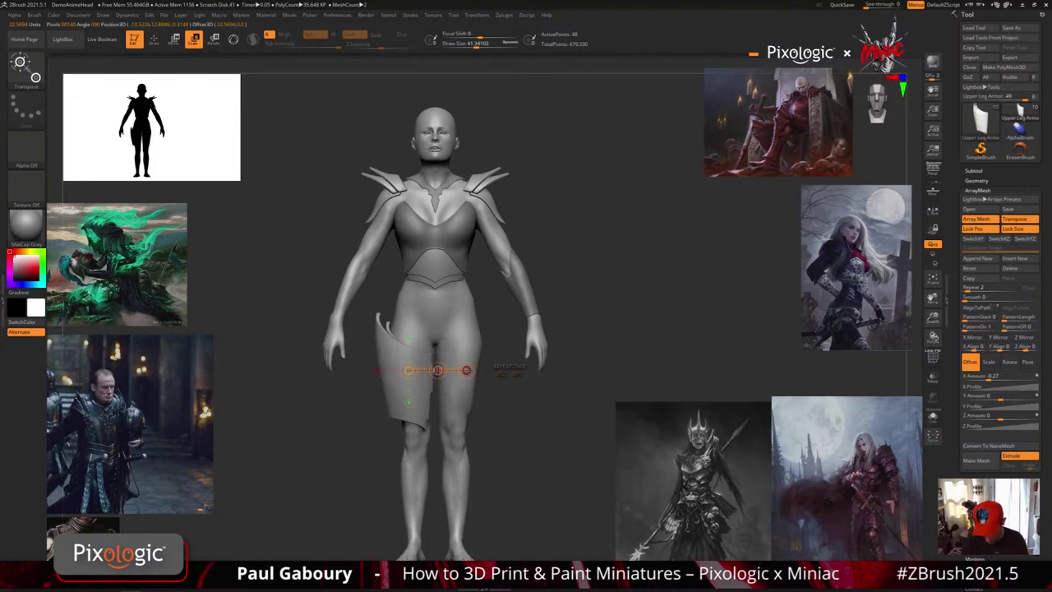
pyautogui.keyDown('shift'); pyautogui.moveTo(467, 370); pyautogui.dragTo(466, 379, button='right'); pyautogui.keyUp('shift')
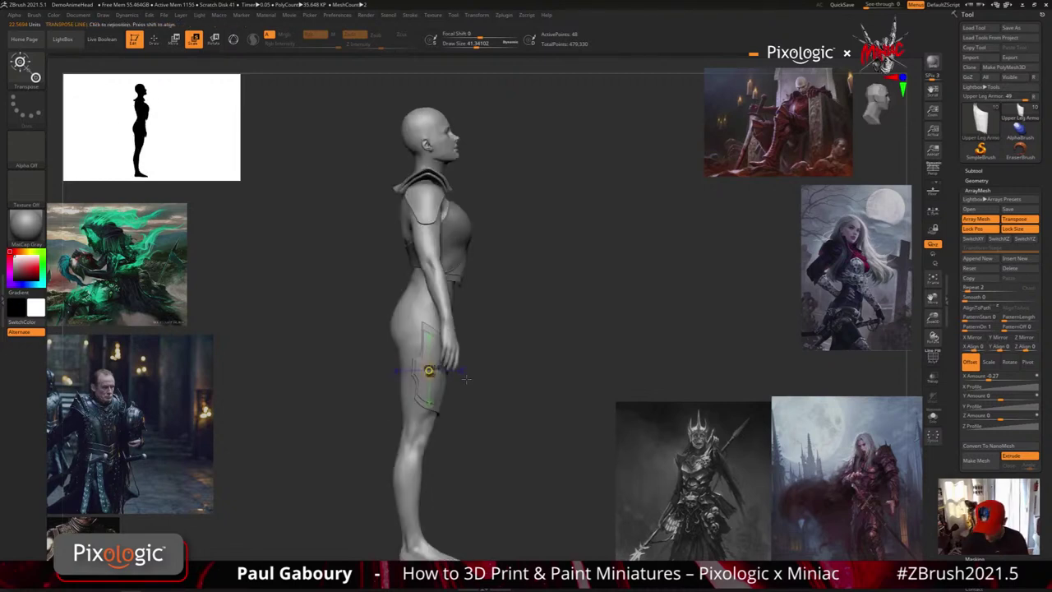
pyautogui.click(461, 369)
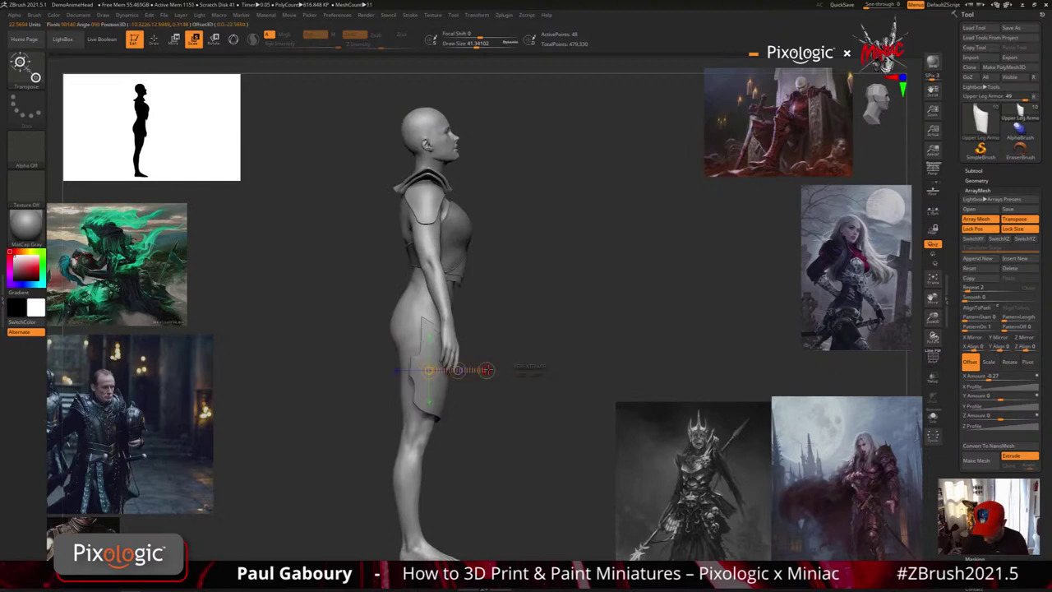
pyautogui.moveTo(522, 421); pyautogui.dragTo(468, 440, button='right')
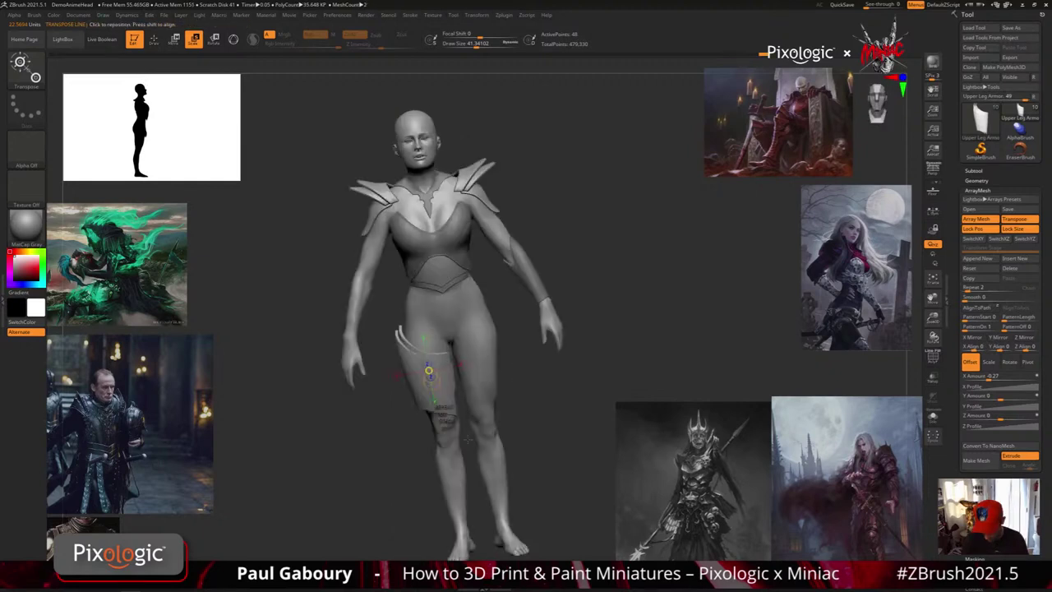
pyautogui.moveTo(468, 439)
pyautogui.mouseDown()
pyautogui.moveTo(479, 449)
pyautogui.moveTo(478, 431)
pyautogui.mouseUp()
# Try rotating the array copy around the thigh, undo the recent array transformations, and return to the front view.
pyautogui.press('r')
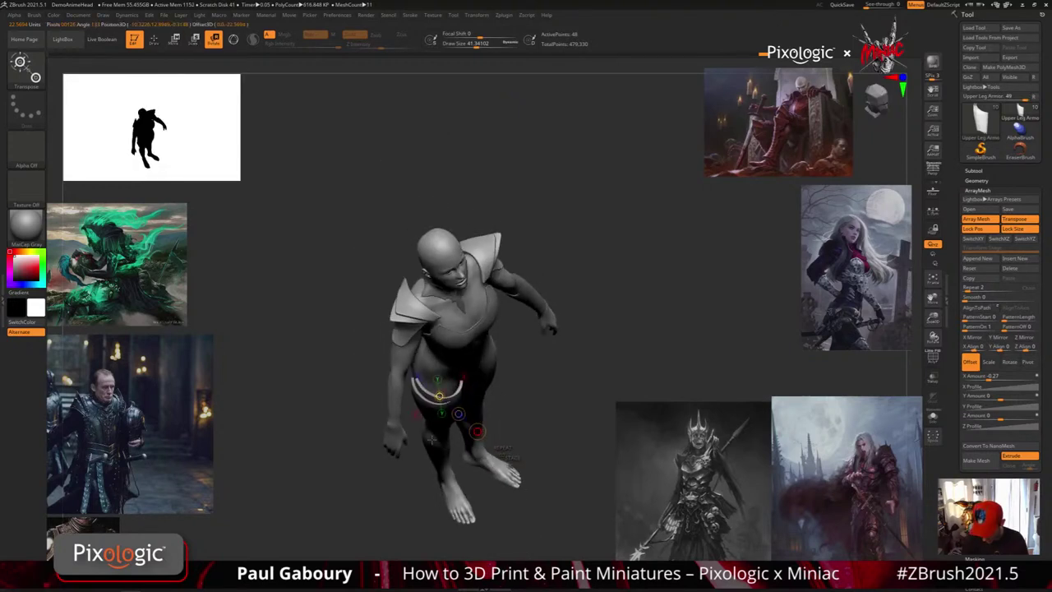
pyautogui.moveTo(473, 473); pyautogui.dragTo(534, 414)
pyautogui.hotkey('ctrl', 'z')
pyautogui.hotkey('ctrl', 'z')
pyautogui.hotkey('ctrl', 'z')
pyautogui.hotkey('ctrl', 'z')
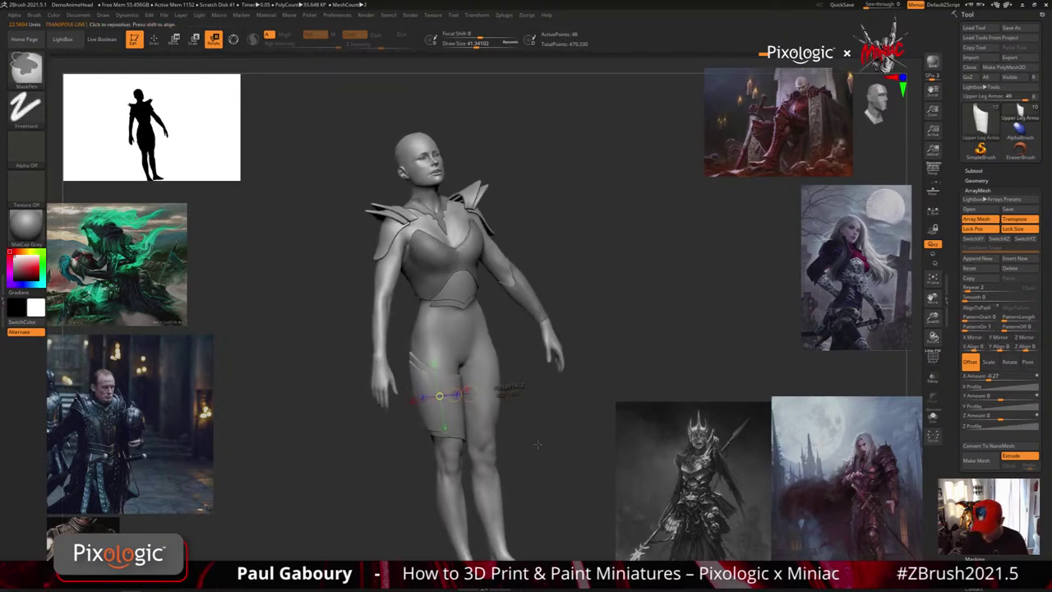
pyautogui.keyDown('shift'); pyautogui.moveTo(536, 449); pyautogui.dragTo(511, 451); pyautogui.keyUp('shift')
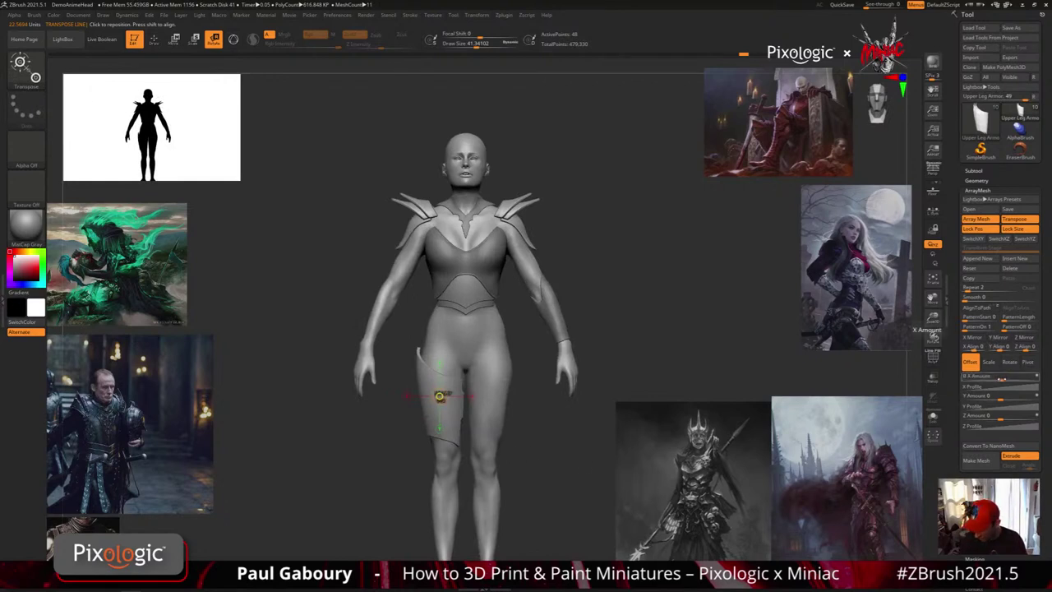
# Offset the leg armour's array copy slightly outward in X and try scaling it in X, Y (0.78528) and Z.
pyautogui.moveTo(1003, 376); pyautogui.dragTo(988, 377)
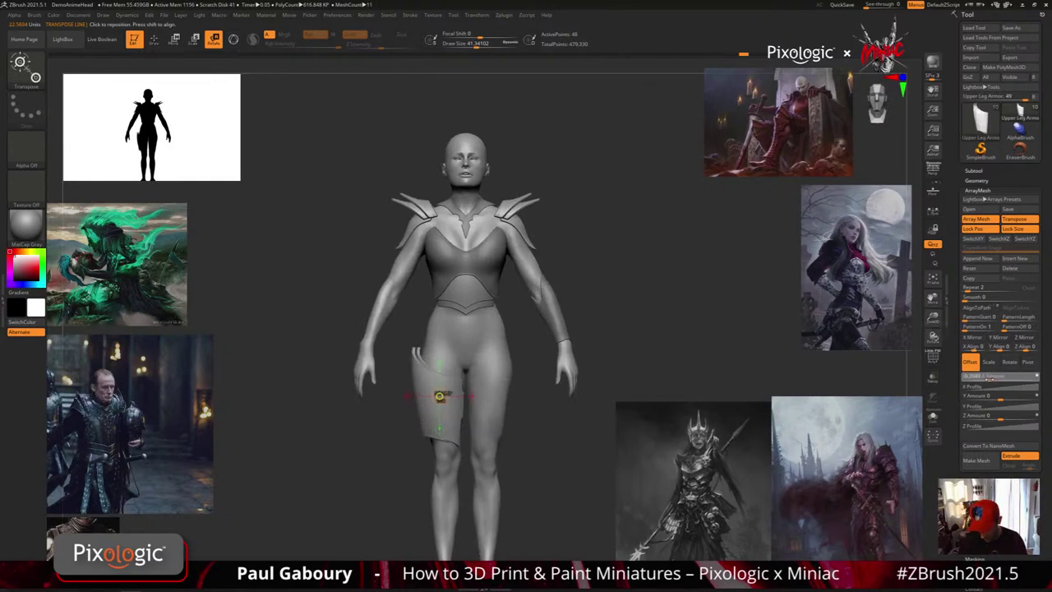
pyautogui.click(990, 362)
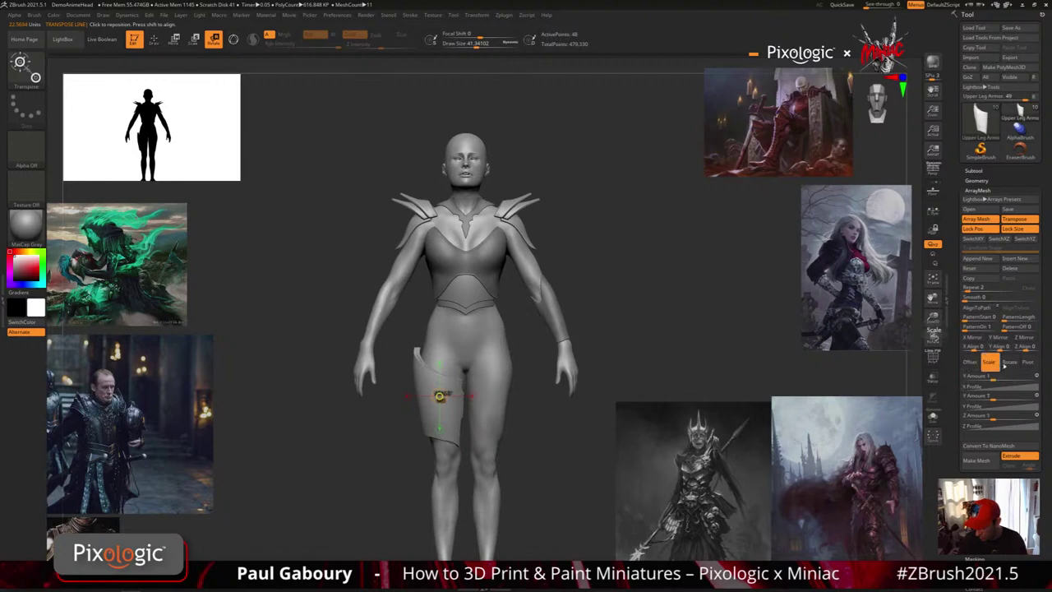
pyautogui.moveTo(992, 376); pyautogui.dragTo(990, 377)
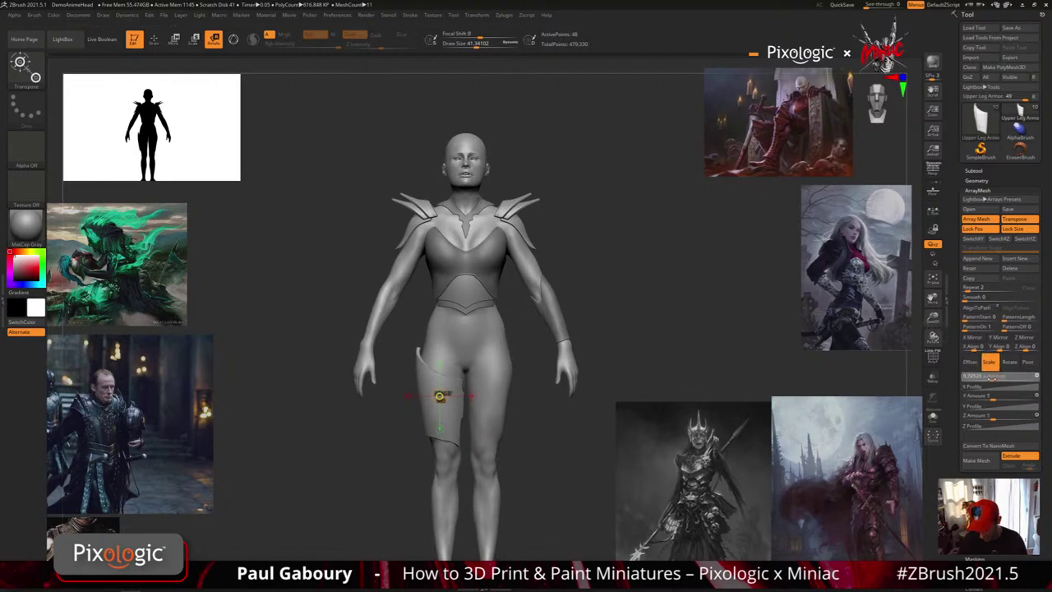
pyautogui.click(991, 396)
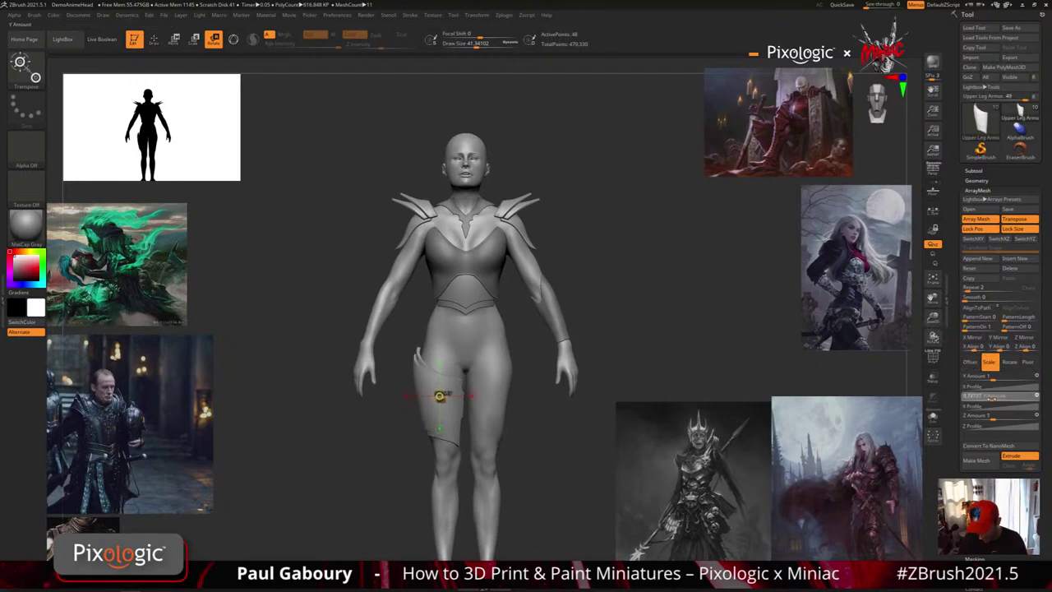
pyautogui.click(994, 416)
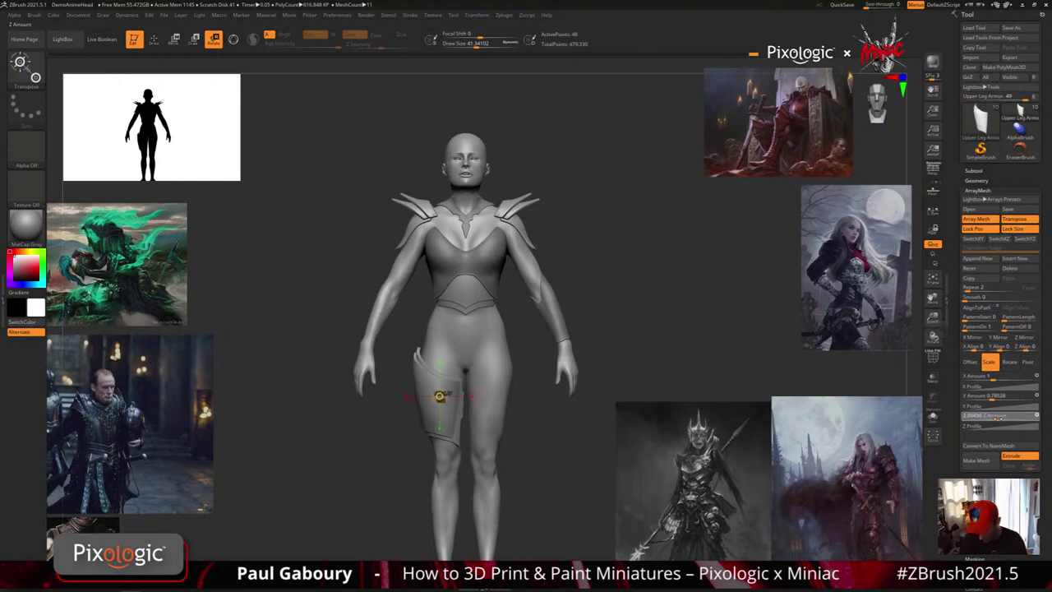
pyautogui.moveTo(998, 417); pyautogui.dragTo(998, 418)
pyautogui.moveTo(596, 436); pyautogui.dragTo(600, 378)
# Reset the array copy's Z and Y scale amounts to 1.
pyautogui.moveTo(999, 416); pyautogui.dragTo(995, 416)
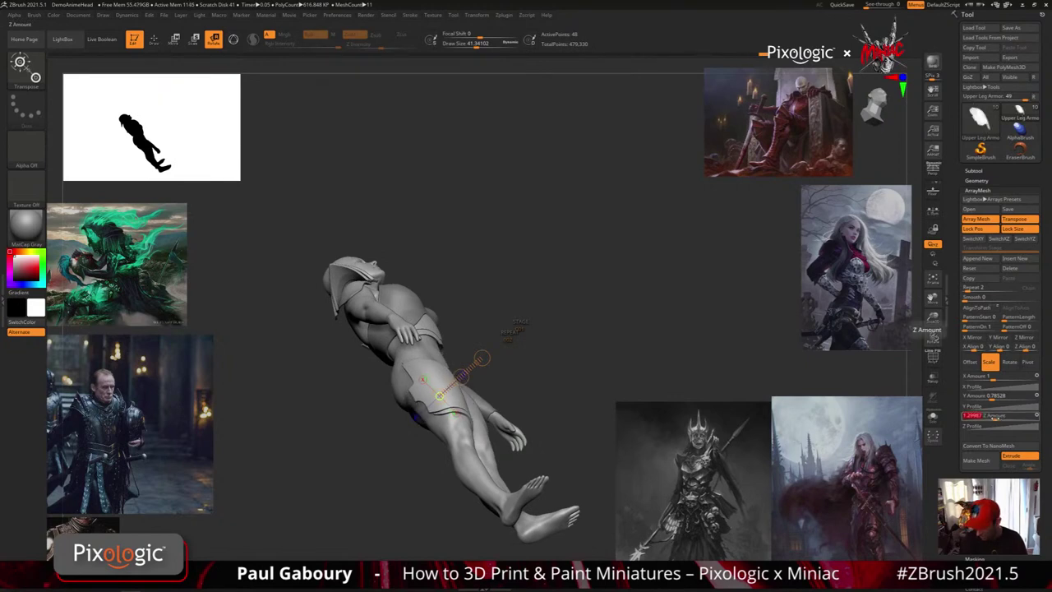
pyautogui.write('1')
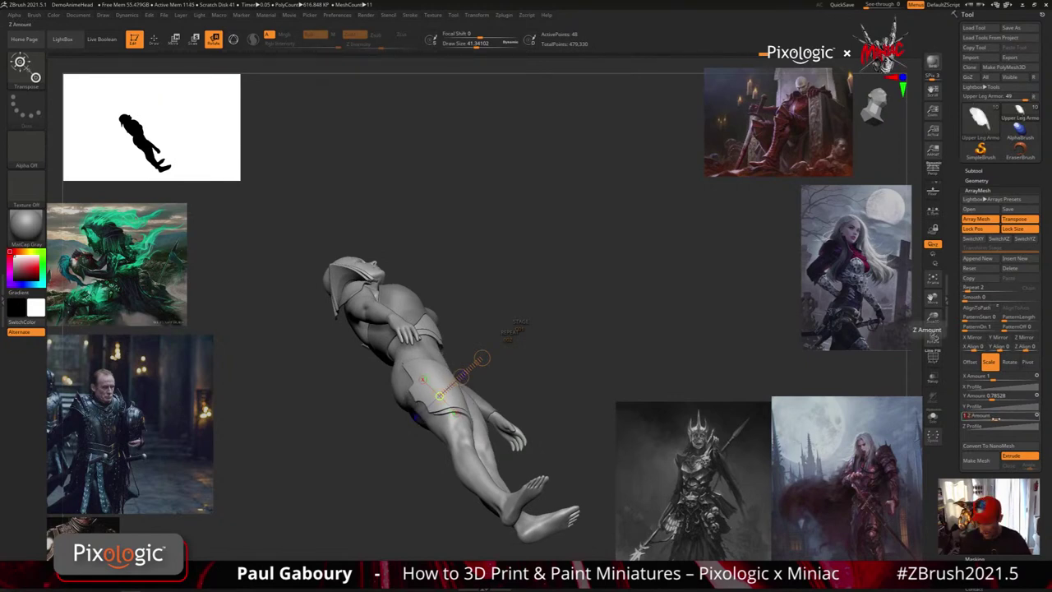
pyautogui.press('Return')
pyautogui.click(995, 396)
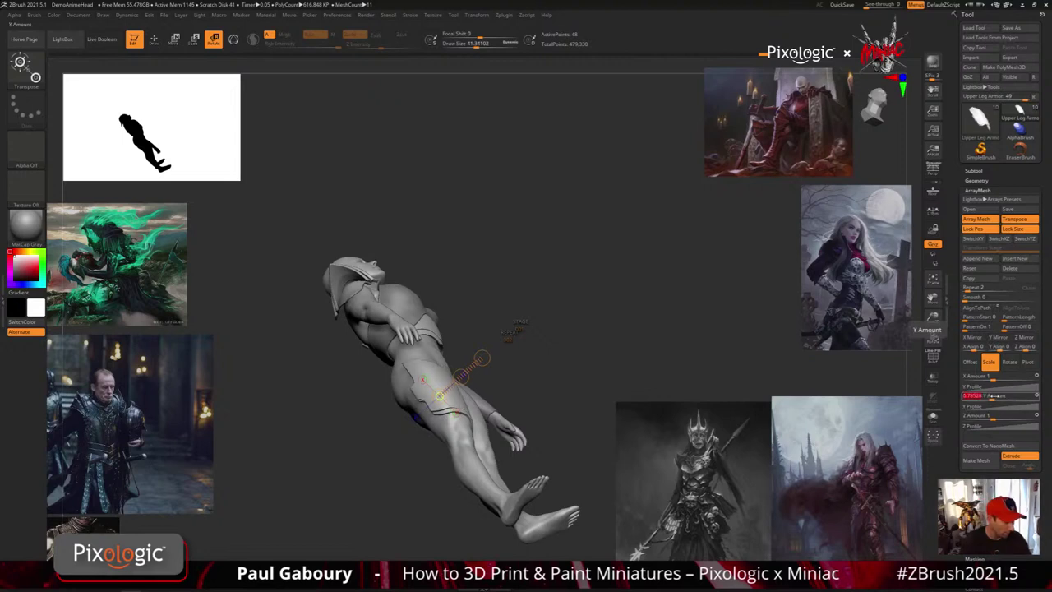
pyautogui.write('1')
pyautogui.press('Return')
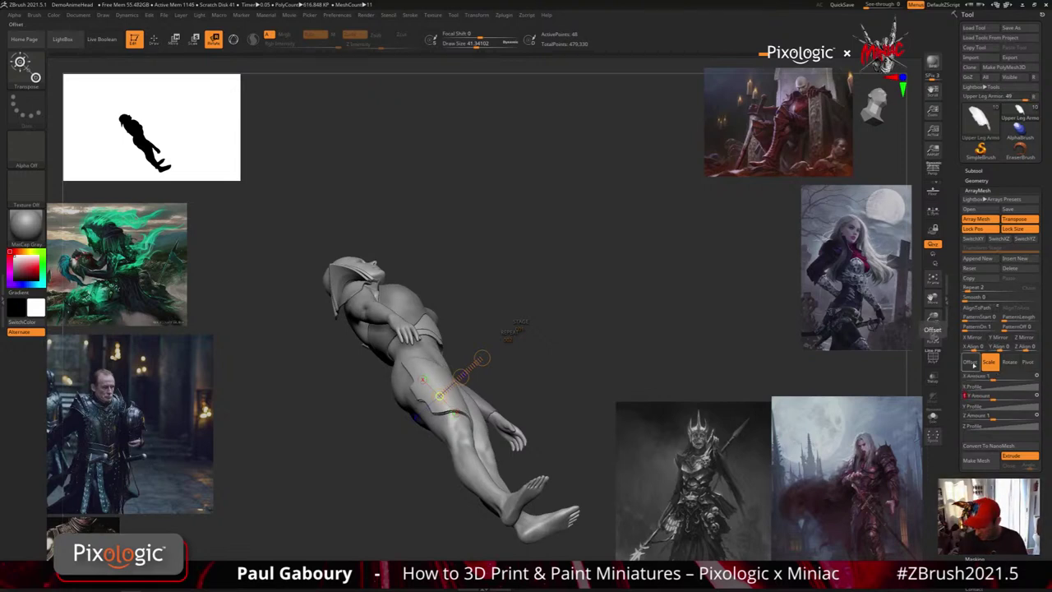
# Try rotating the array copy around the Y axis, and bring its Y rotation back to 0.
pyautogui.click(1009, 362)
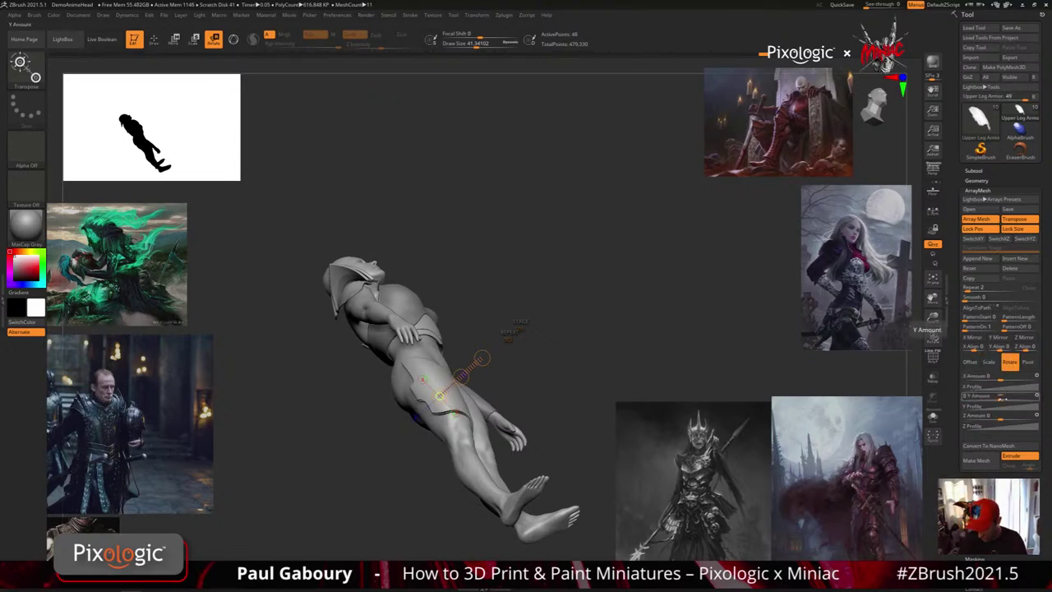
pyautogui.moveTo(1003, 399); pyautogui.dragTo(986, 398)
pyautogui.moveTo(604, 378); pyautogui.dragTo(640, 460)
pyautogui.moveTo(987, 399); pyautogui.dragTo(1000, 400)
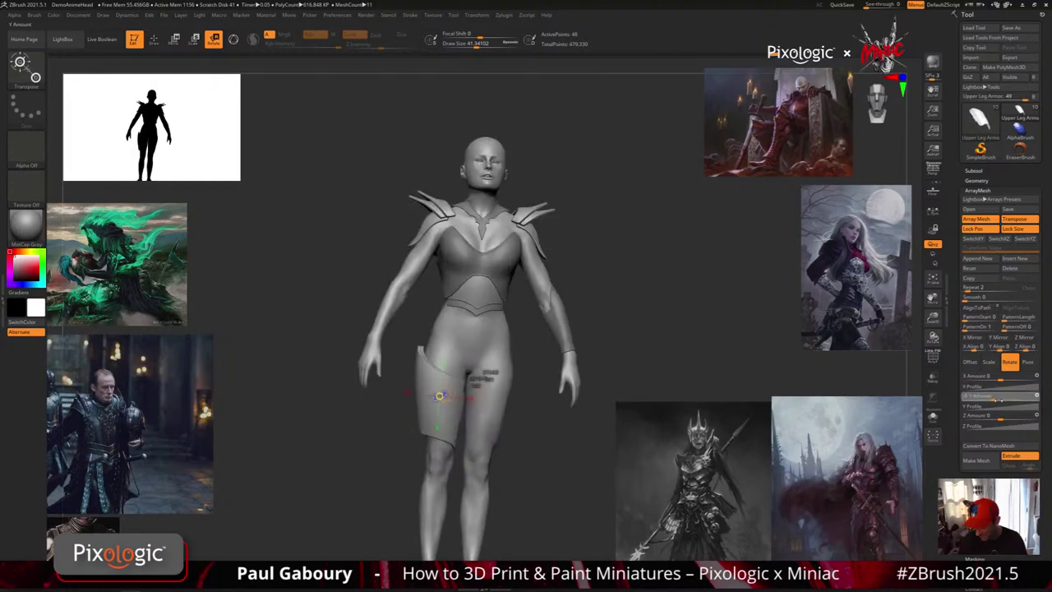
# Switch the thigh armor's array to Offset and reset the array stage with Lock Position and Lock Size active.
pyautogui.click(970, 363)
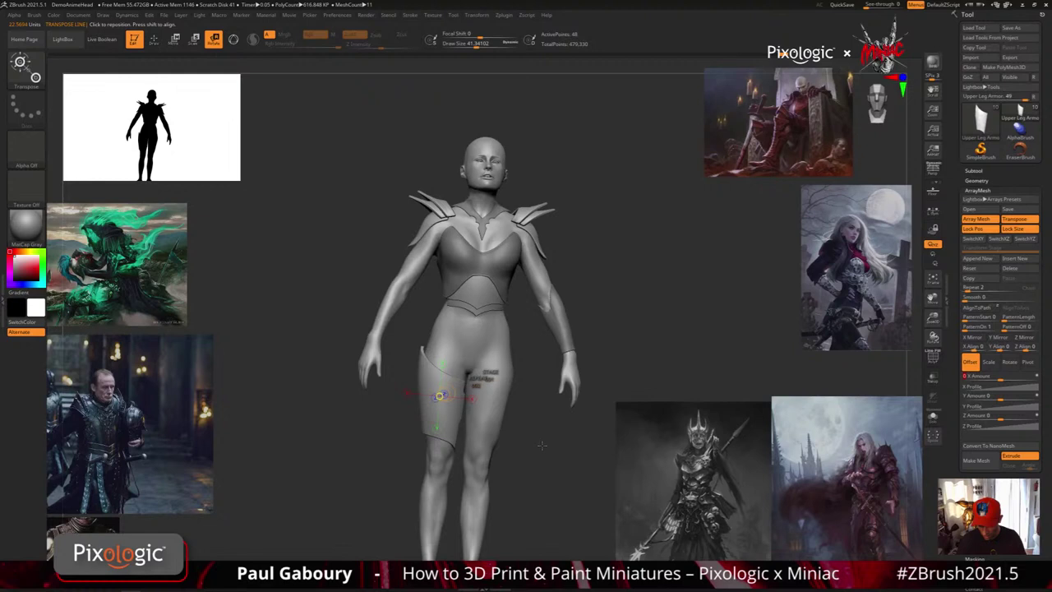
pyautogui.keyDown('alt'); pyautogui.moveTo(542, 445); pyautogui.dragTo(464, 409); pyautogui.keyUp('alt')
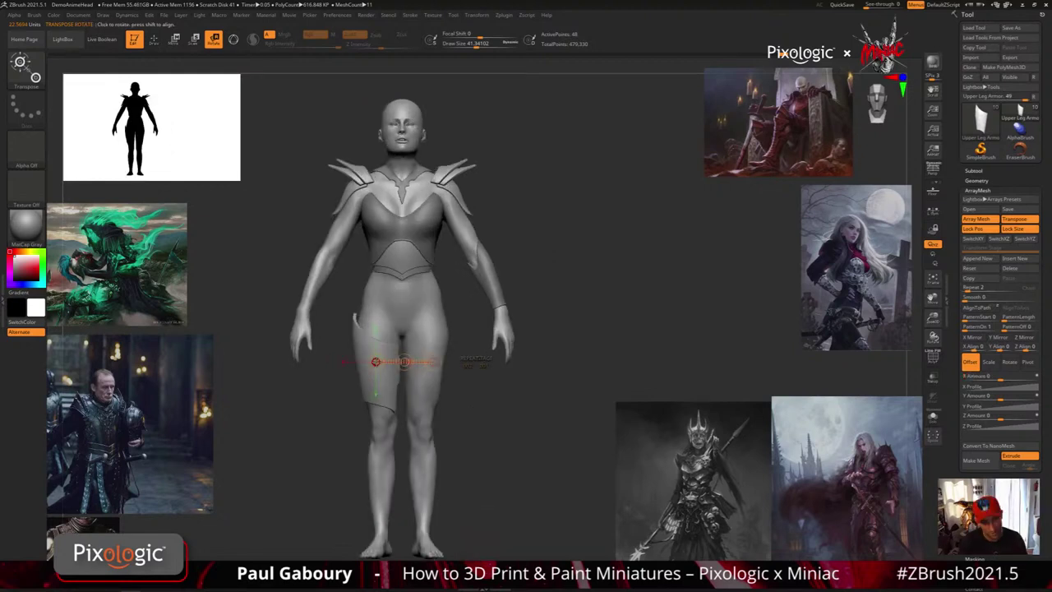
pyautogui.moveTo(456, 434); pyautogui.dragTo(468, 444)
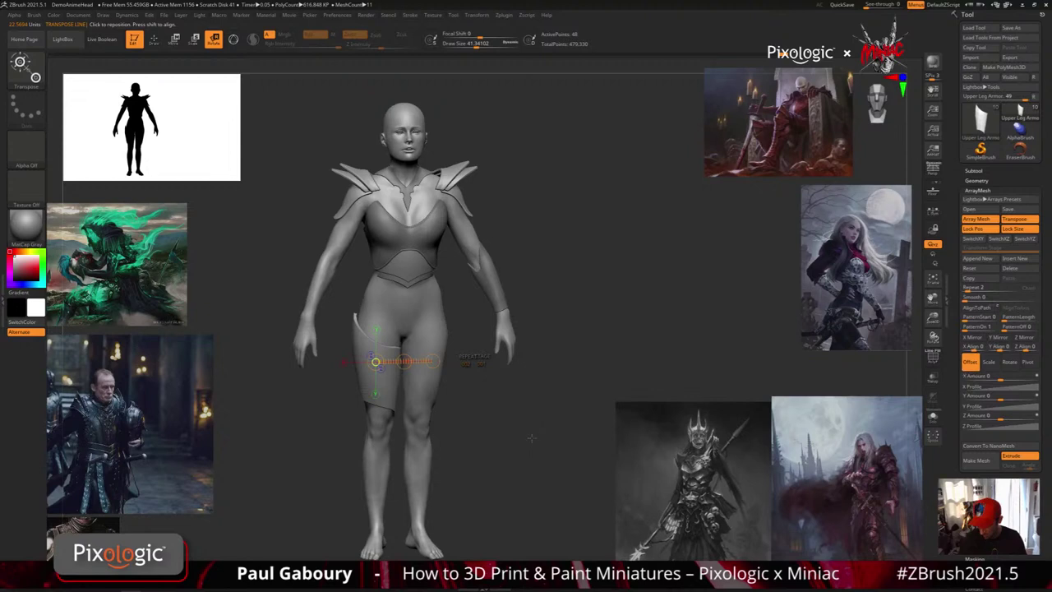
pyautogui.keyDown('shift'); pyautogui.moveTo(531, 438); pyautogui.dragTo(521, 427); pyautogui.keyUp('shift')
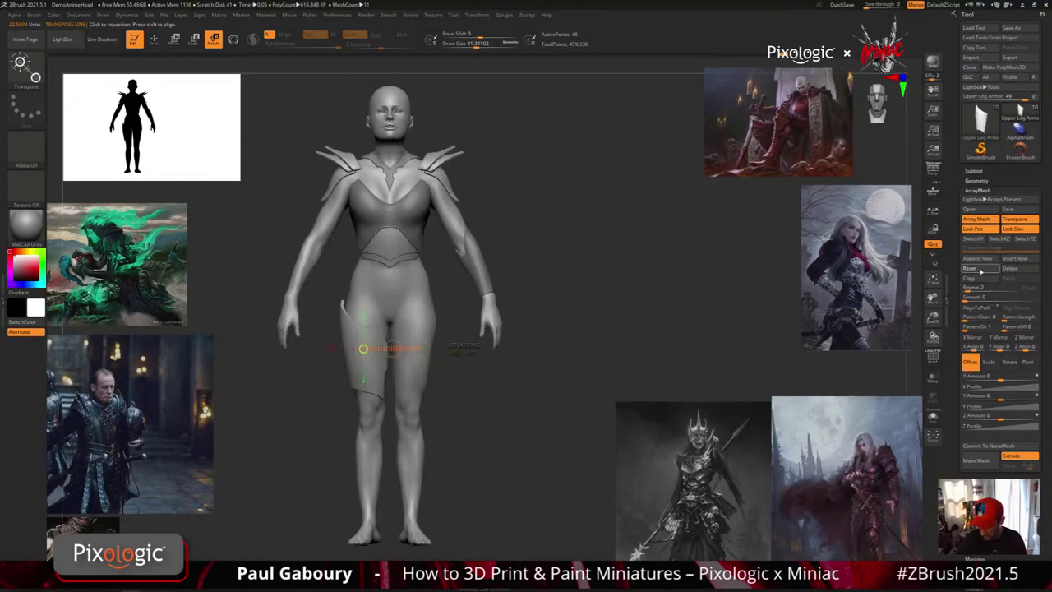
pyautogui.click(980, 271)
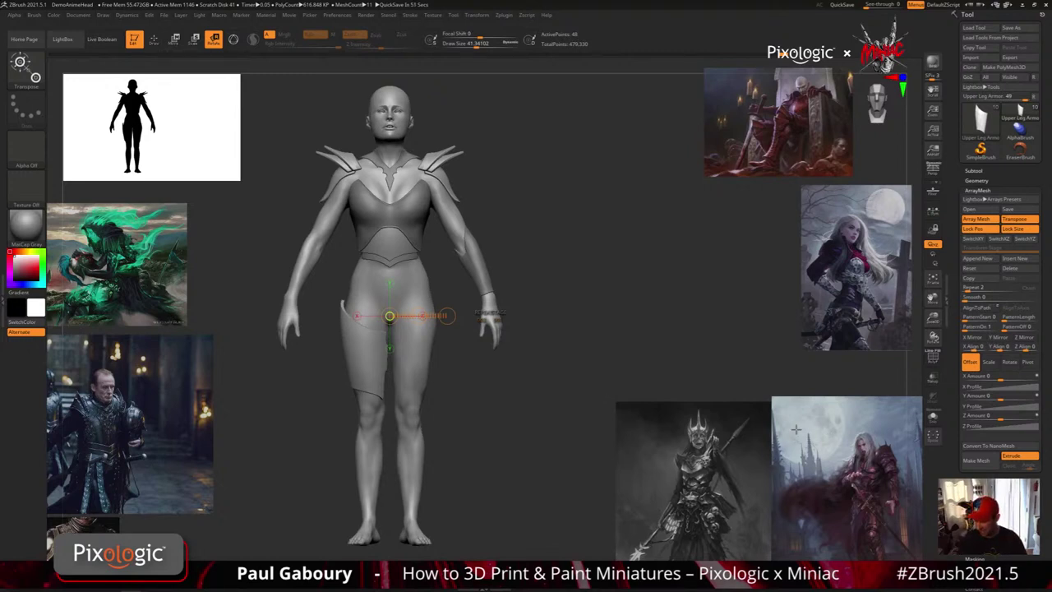
# Turn off Lock Position and try resetting the thigh armor's array stage.
pyautogui.click(362, 348)
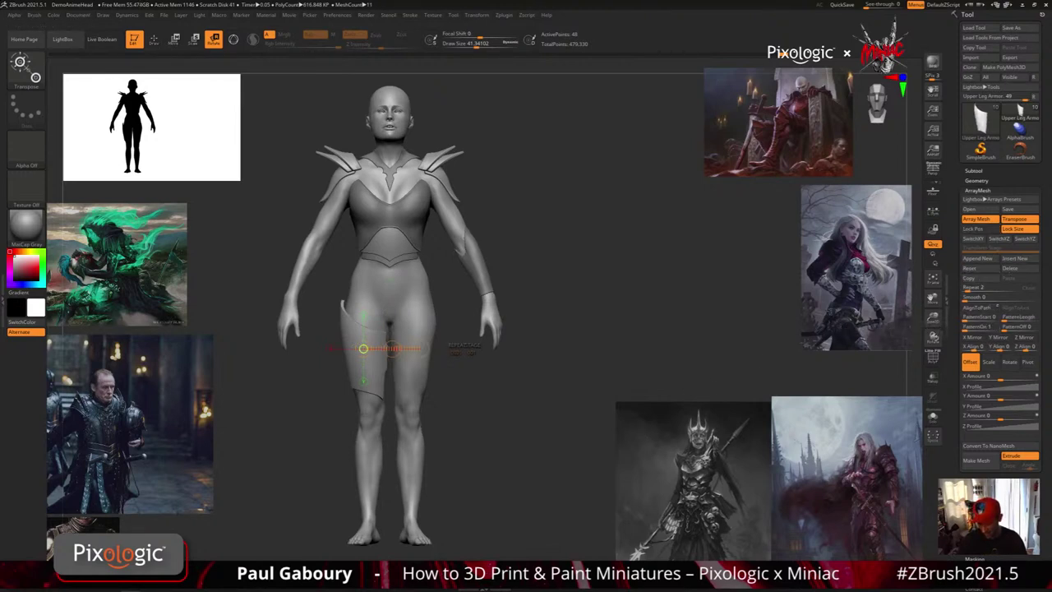
pyautogui.click(1019, 229)
pyautogui.hotkey('ctrl', 'z')
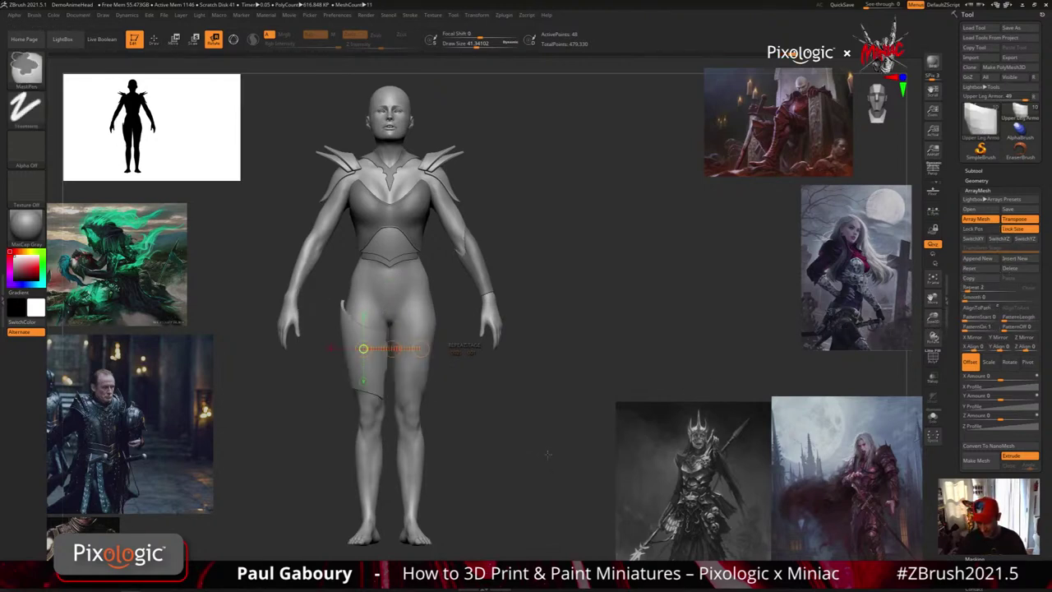
pyautogui.click(980, 272)
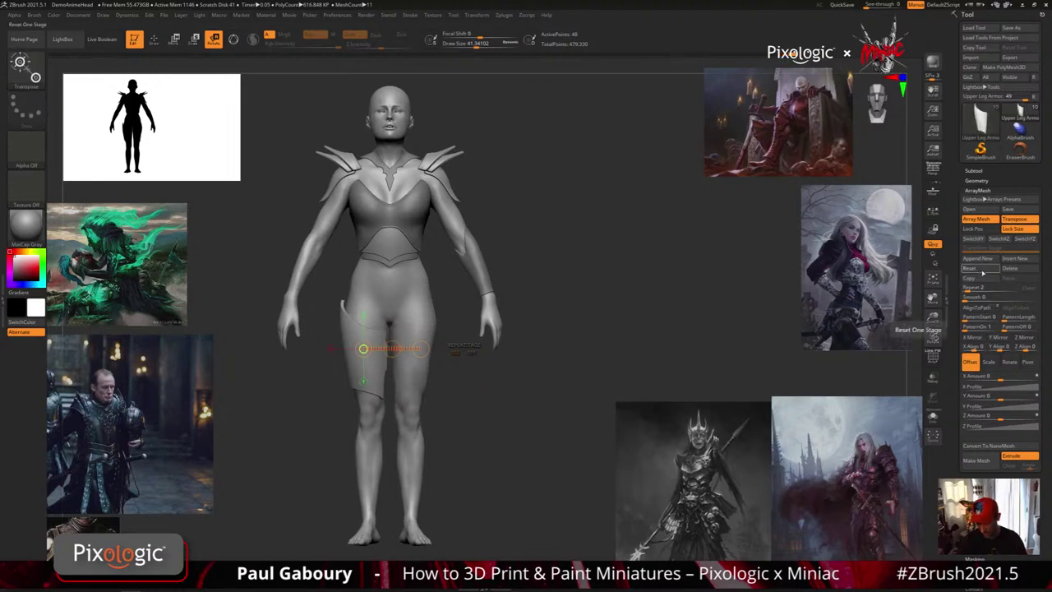
pyautogui.moveTo(482, 429)
pyautogui.mouseDown()
pyautogui.moveTo(482, 444)
pyautogui.moveTo(483, 429)
pyautogui.mouseUp()
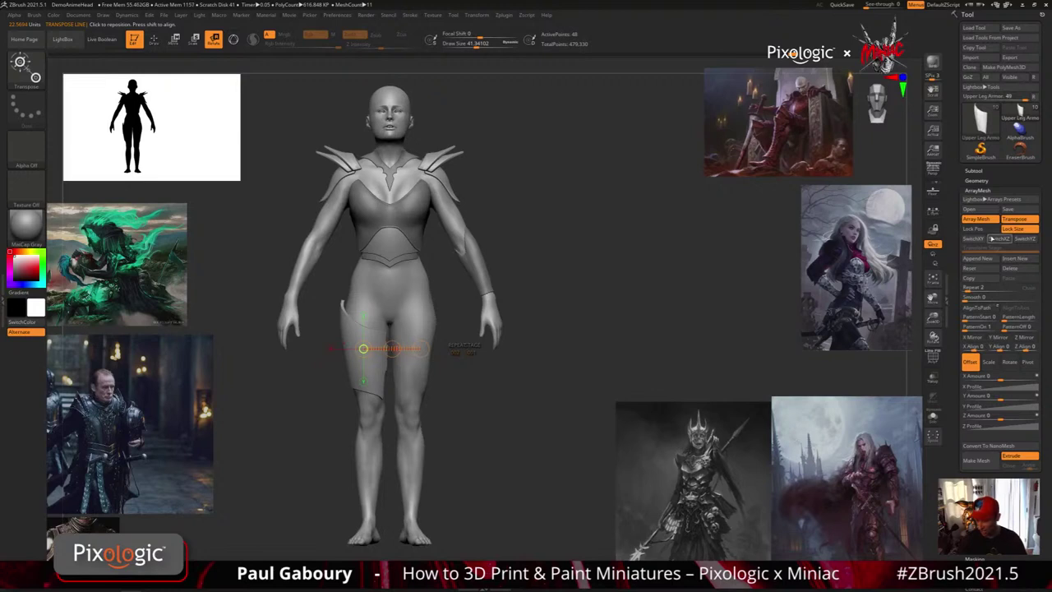
# Re-enable Lock Position, reset the array stage and mirror the thigh armor in X onto the other leg.
pyautogui.click(973, 228)
pyautogui.click(977, 269)
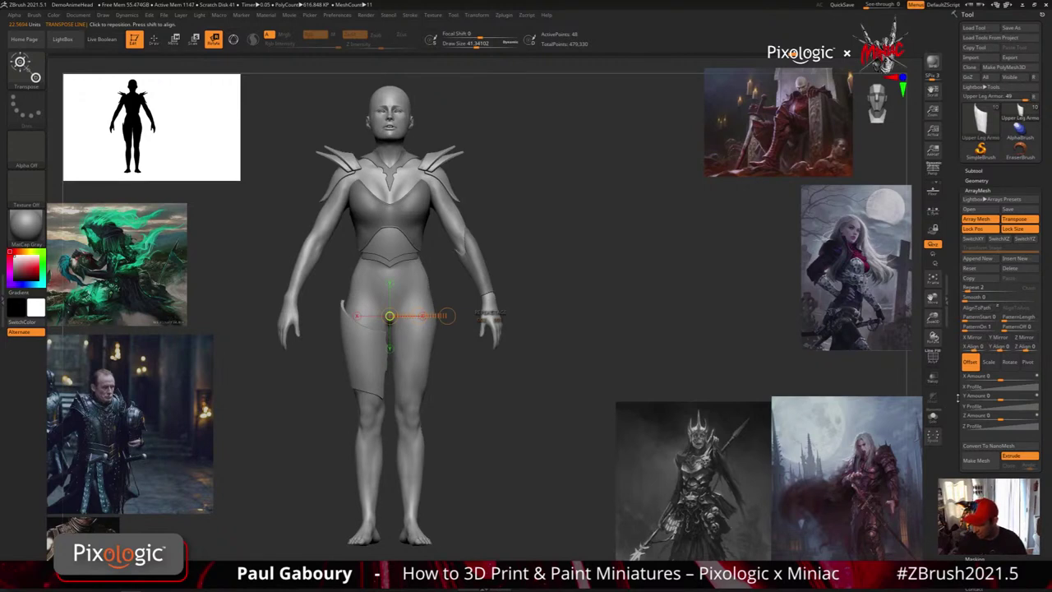
pyautogui.click(972, 337)
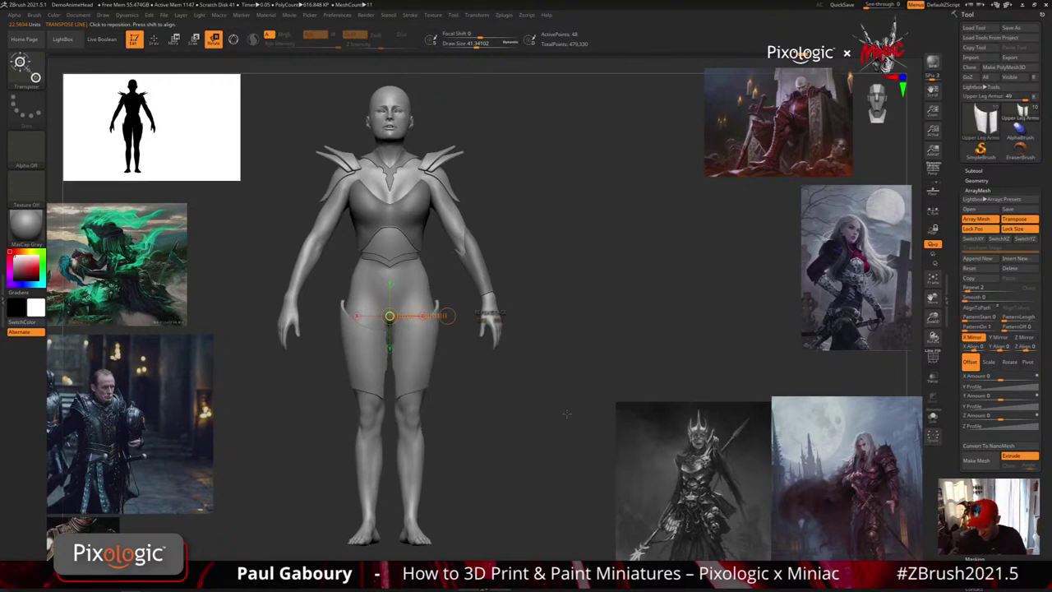
pyautogui.press('q')
pyautogui.moveTo(533, 440)
pyautogui.mouseDown()
pyautogui.moveTo(587, 391)
pyautogui.moveTo(536, 424)
pyautogui.mouseUp()
pyautogui.moveTo(536, 424)
pyautogui.keyDown('alt'); pyautogui.mouseDown(button='right')
pyautogui.moveTo(517, 439)
pyautogui.moveTo(524, 416)
pyautogui.mouseUp(button='right'); pyautogui.keyUp('alt')
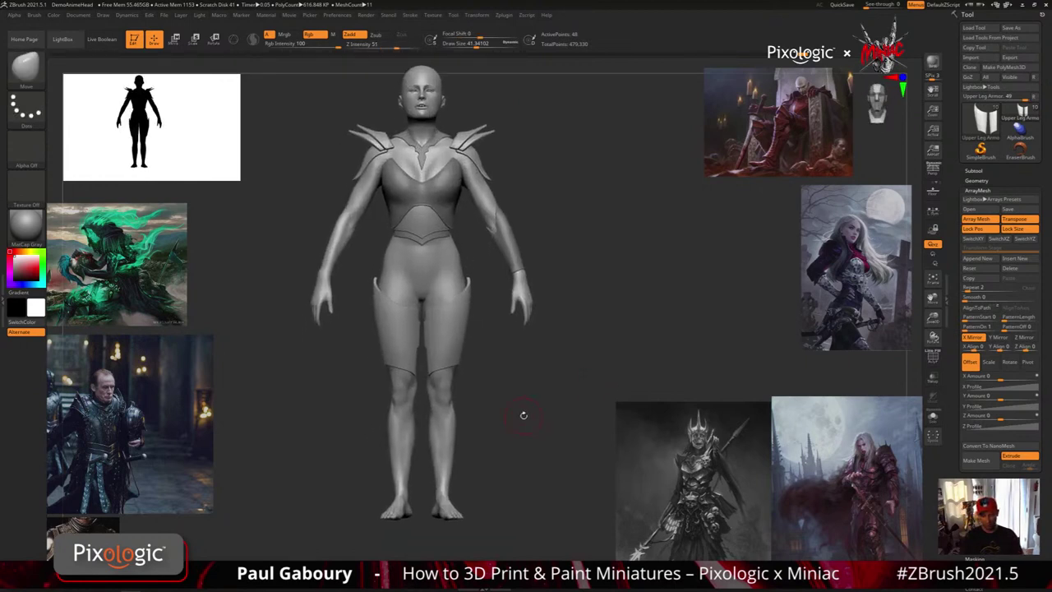
# Reduce the brush draw size to about 18 and isolate the thigh armor with its wireframe displayed.
pyautogui.moveTo(521, 410); pyautogui.dragTo(519, 436)
pyautogui.press('s')
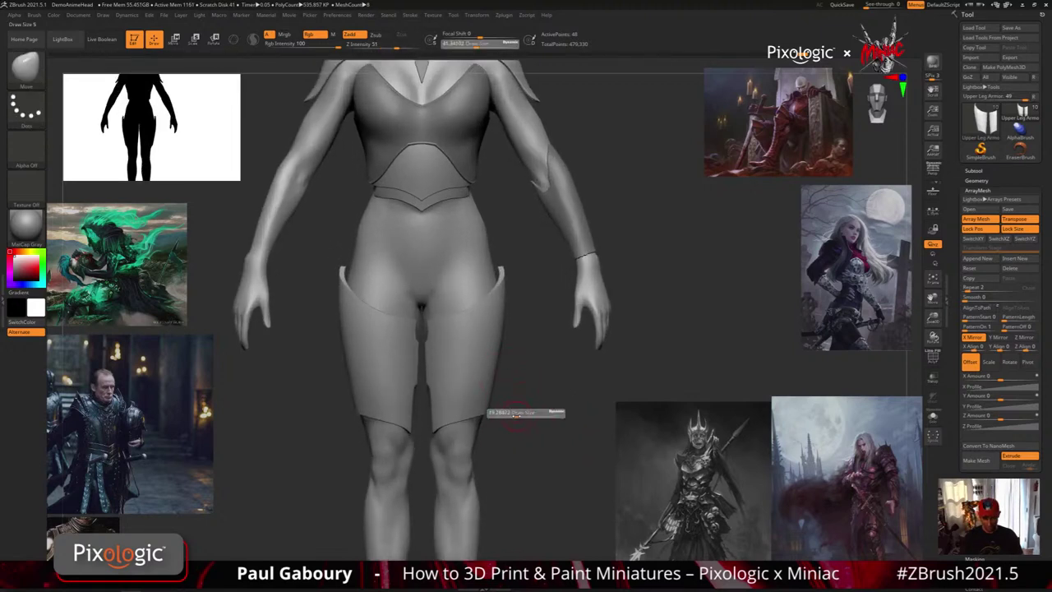
pyautogui.moveTo(504, 422); pyautogui.dragTo(495, 422)
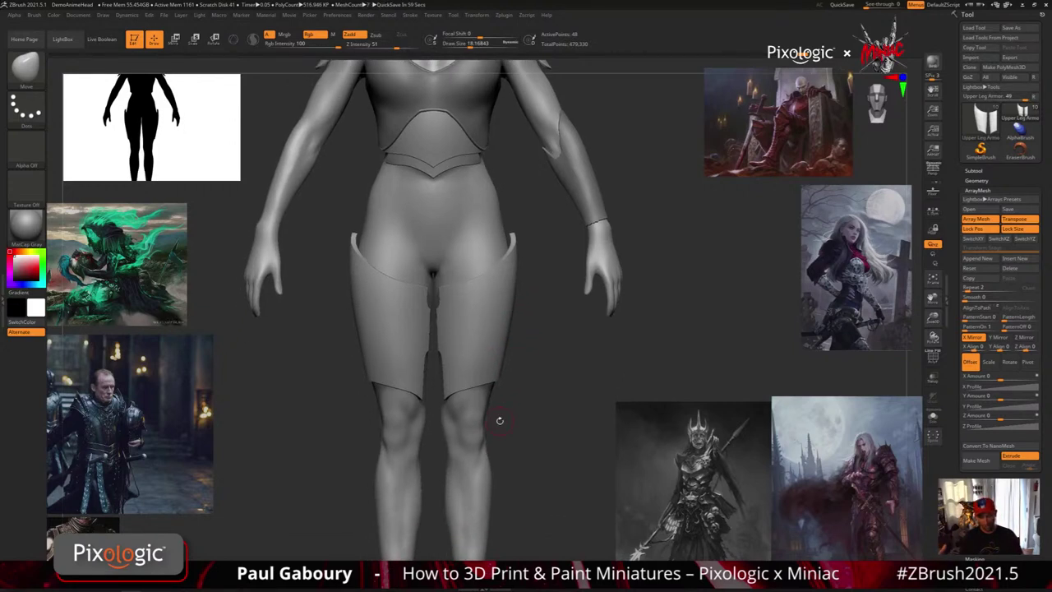
pyautogui.moveTo(540, 403); pyautogui.dragTo(498, 398)
pyautogui.hotkey('shift', 'f')
pyautogui.hotkey('shift', 'd')
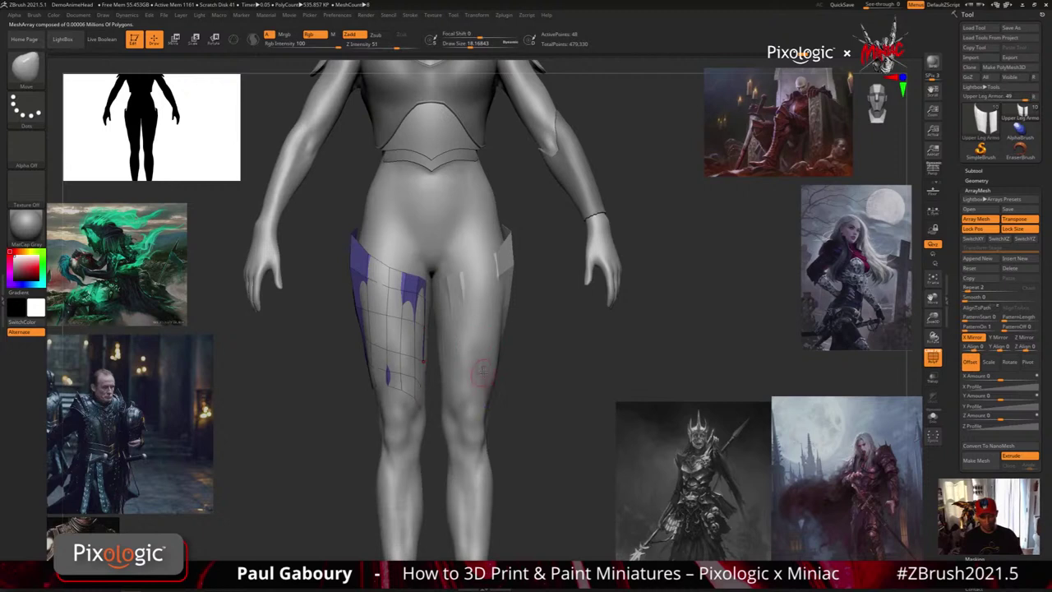
pyautogui.click(933, 417)
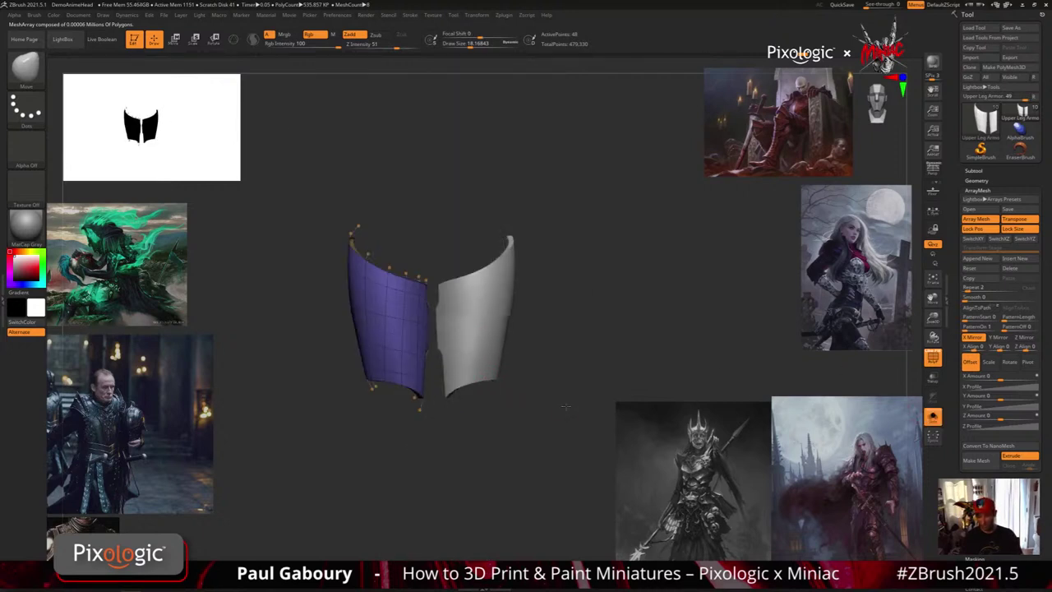
# Turn off the armor's dynamic subdivision smoothing and reduce the draw size to about 8.4.
pyautogui.hotkey('shift', 'f')
pyautogui.hotkey('shift', 'd')
pyautogui.moveTo(482, 416)
pyautogui.mouseDown()
pyautogui.moveTo(507, 418)
pyautogui.moveTo(487, 405)
pyautogui.moveTo(444, 447)
pyautogui.moveTo(425, 339)
pyautogui.moveTo(461, 315)
pyautogui.moveTo(457, 336)
pyautogui.moveTo(485, 300)
pyautogui.moveTo(458, 364)
pyautogui.mouseUp()
pyautogui.press('s')
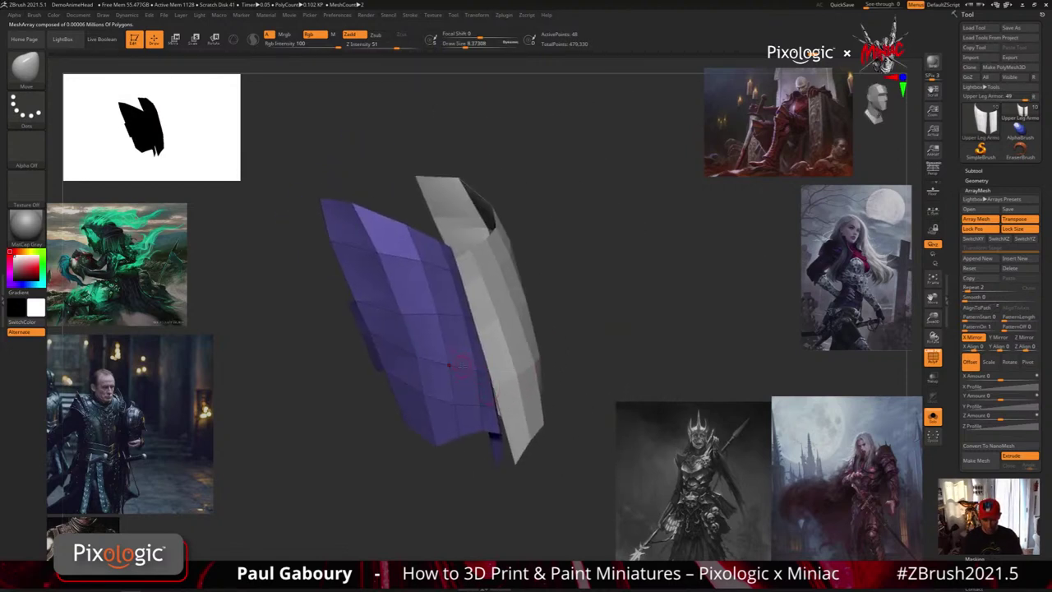
pyautogui.moveTo(455, 366); pyautogui.dragTo(500, 390, button='right')
pyautogui.moveTo(499, 389); pyautogui.dragTo(523, 327)
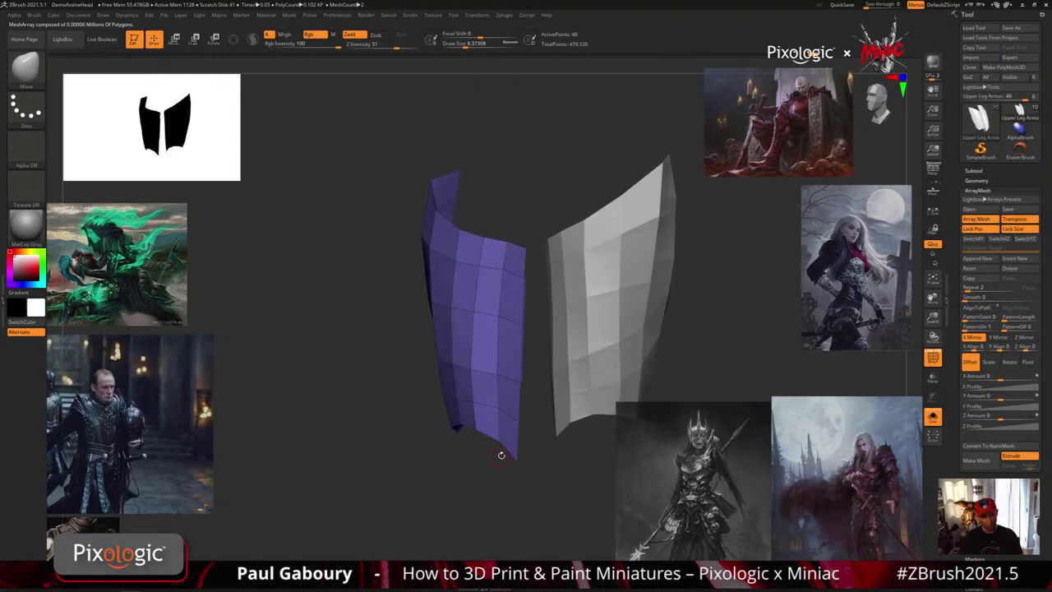
# Duplicate the upper leg armor subtool and rename the copy Upper Leg Armor 2nd.
pyautogui.click(975, 170)
pyautogui.moveTo(538, 495); pyautogui.dragTo(514, 485)
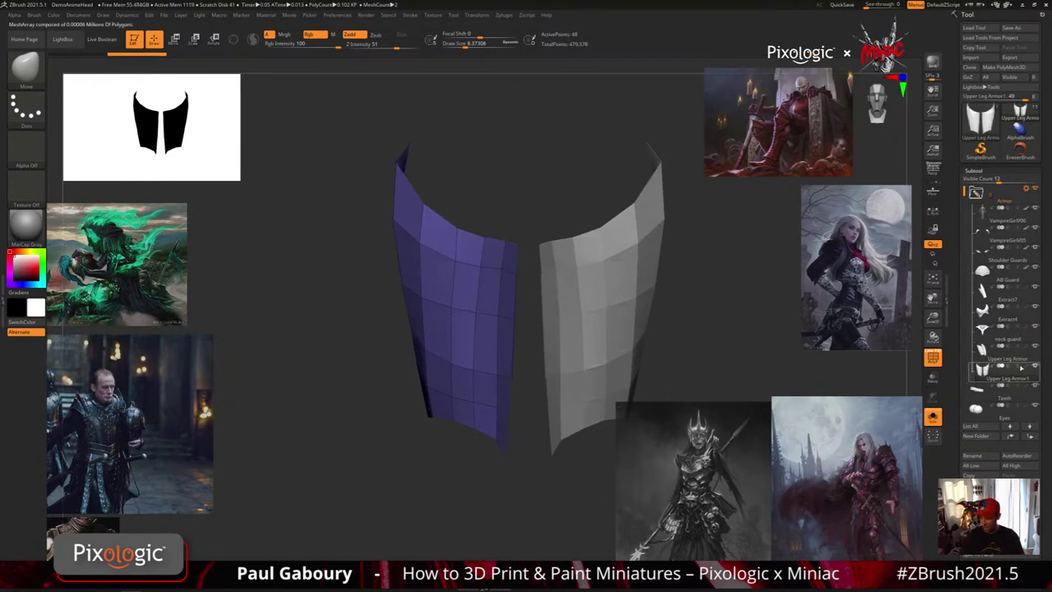
pyautogui.click(985, 457)
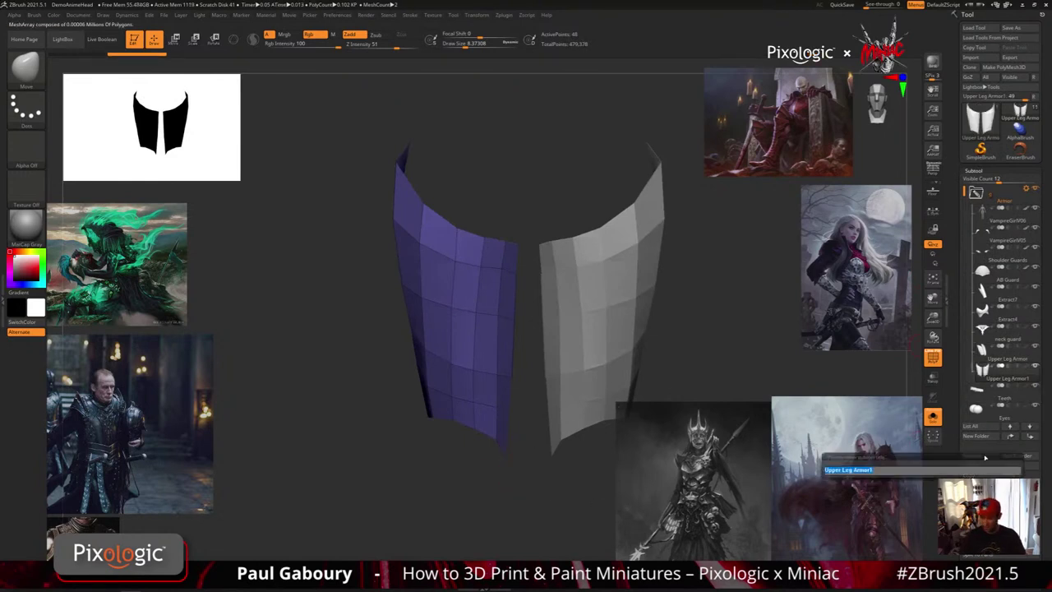
pyautogui.press('BackSpace')
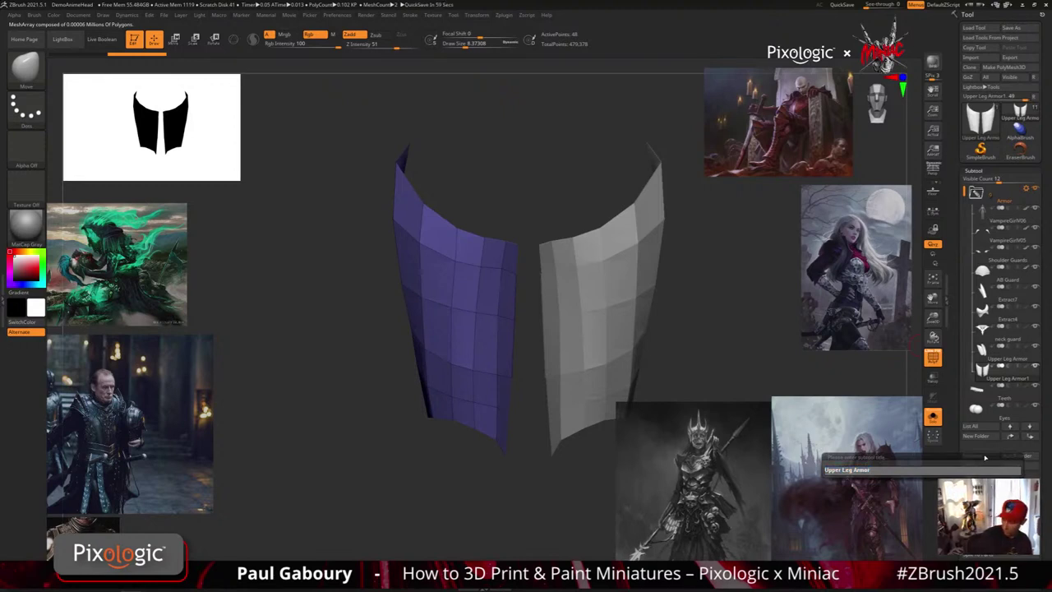
pyautogui.write('2nd')
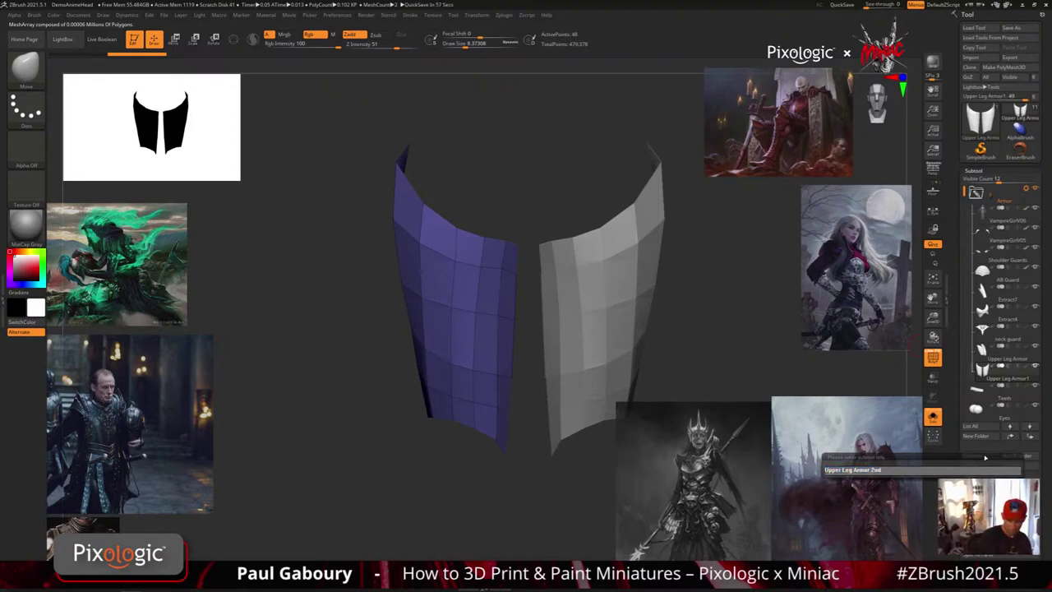
pyautogui.press('Return')
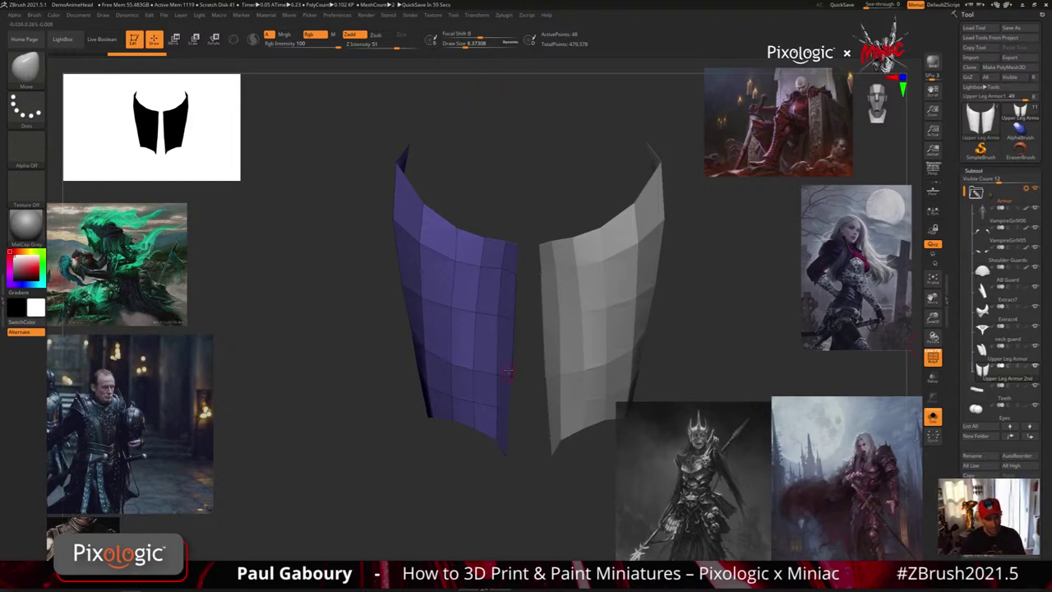
# Delete the narrow polygons along the inner edge of the duplicated thigh plate with ZModeler's single-polygon Delete action.
pyautogui.moveTo(470, 403)
pyautogui.mouseDown(button='right')
pyautogui.moveTo(535, 399)
pyautogui.moveTo(470, 396)
pyautogui.moveTo(507, 353)
pyautogui.mouseUp(button='right')
pyautogui.keyDown('ctrl'); pyautogui.moveTo(514, 286); pyautogui.dragTo(528, 323, button='right'); pyautogui.keyUp('ctrl')
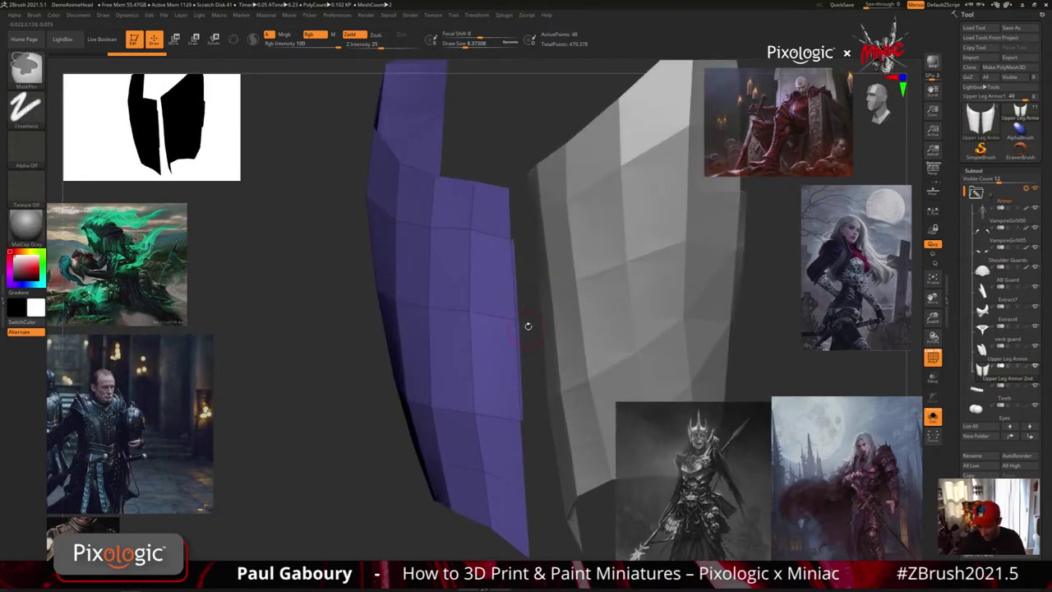
pyautogui.press('b')
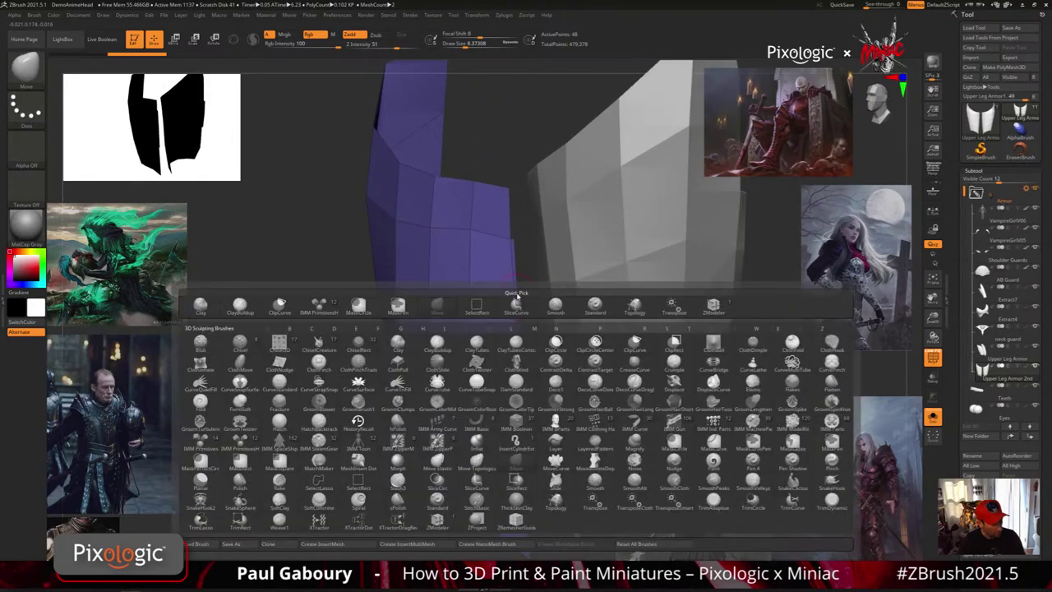
pyautogui.press('z')
pyautogui.press('m')
pyautogui.press('space')
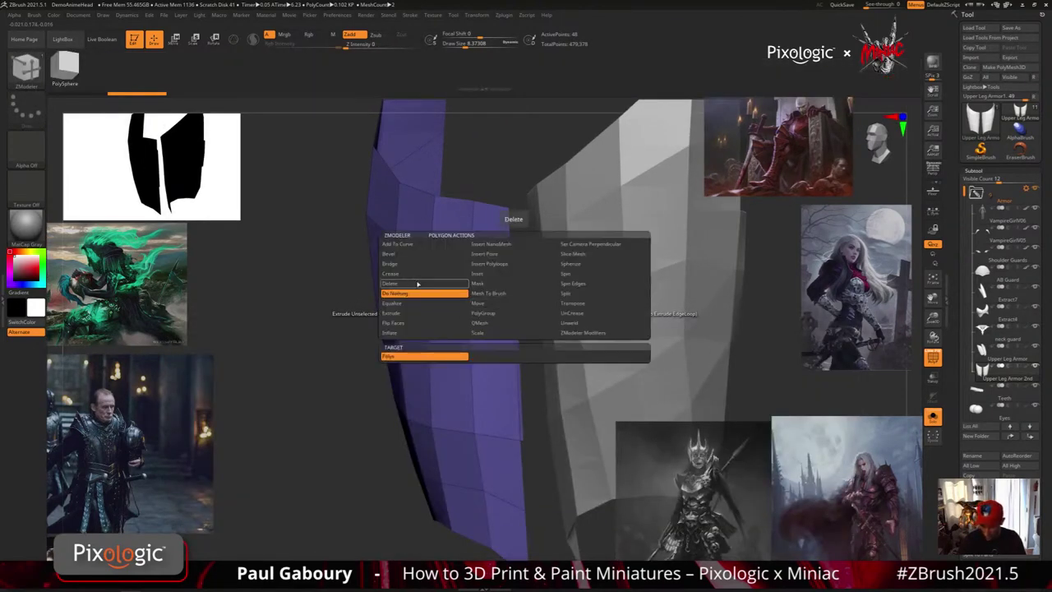
pyautogui.click(519, 396)
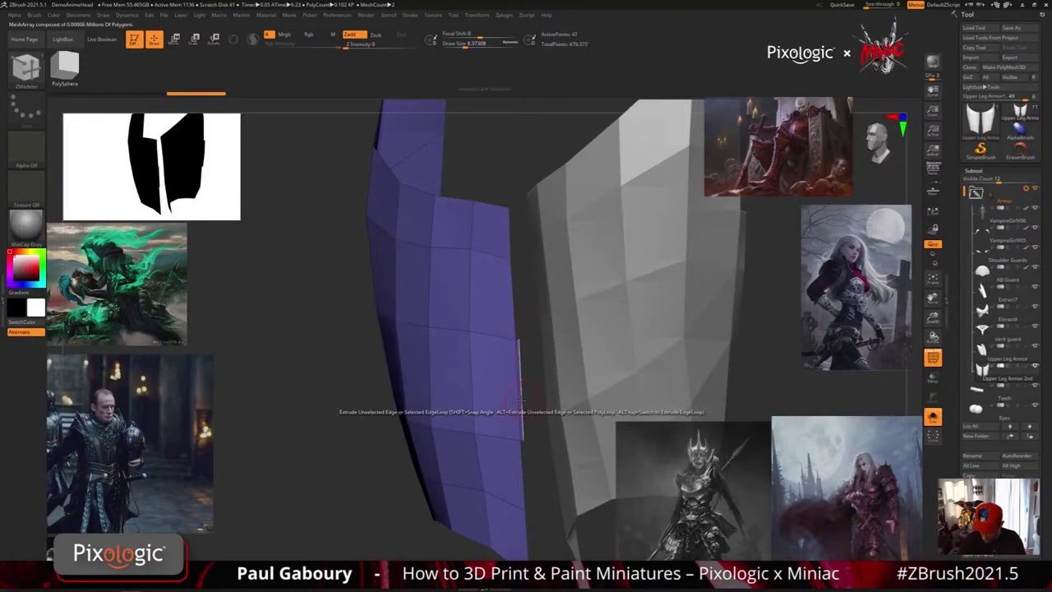
pyautogui.moveTo(529, 386); pyautogui.dragTo(682, 371, button='right')
pyautogui.click(518, 332)
pyautogui.click(519, 332)
pyautogui.click(524, 286)
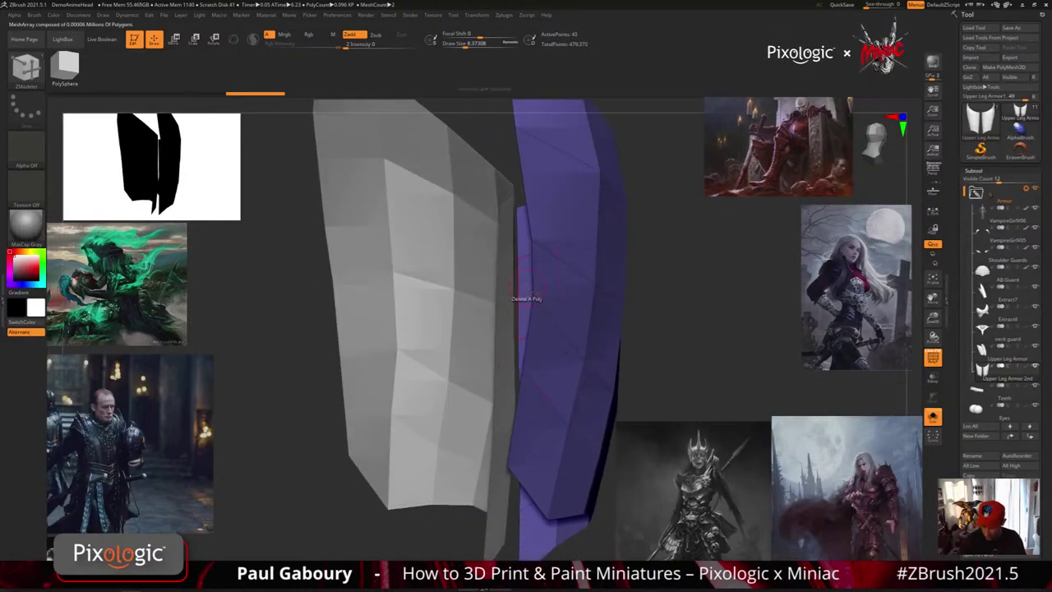
# Try insetting a single polygon near the thigh plate's lower edge with ZModeler.
pyautogui.keyDown('ctrl'); pyautogui.moveTo(609, 394); pyautogui.dragTo(491, 402, button='right'); pyautogui.keyUp('ctrl')
pyautogui.moveTo(581, 374); pyautogui.dragTo(517, 386, button='right')
pyautogui.press('space')
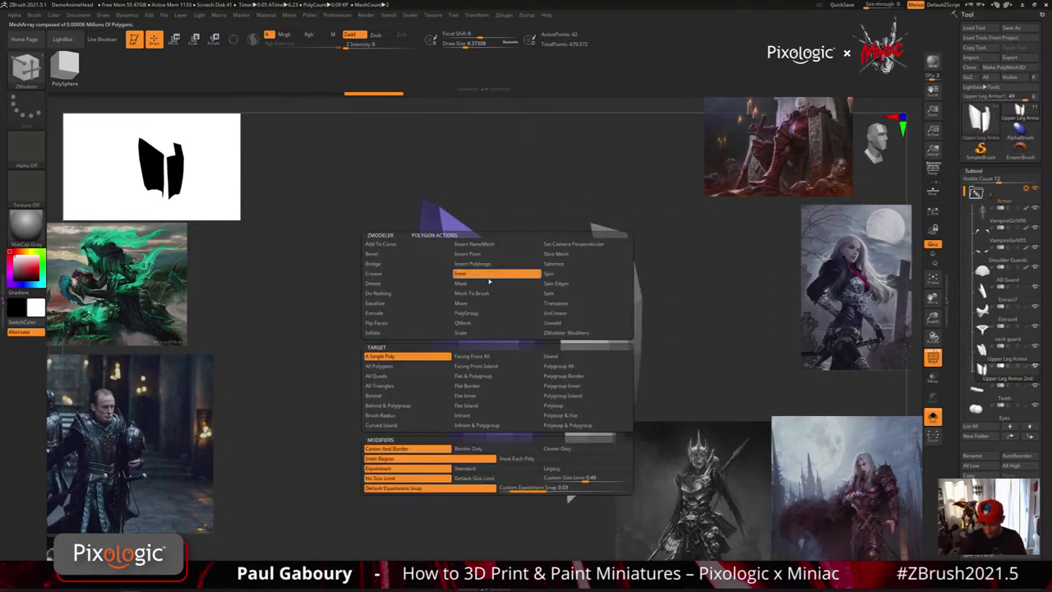
pyautogui.click(483, 276)
pyautogui.moveTo(501, 439); pyautogui.dragTo(532, 440, button='right')
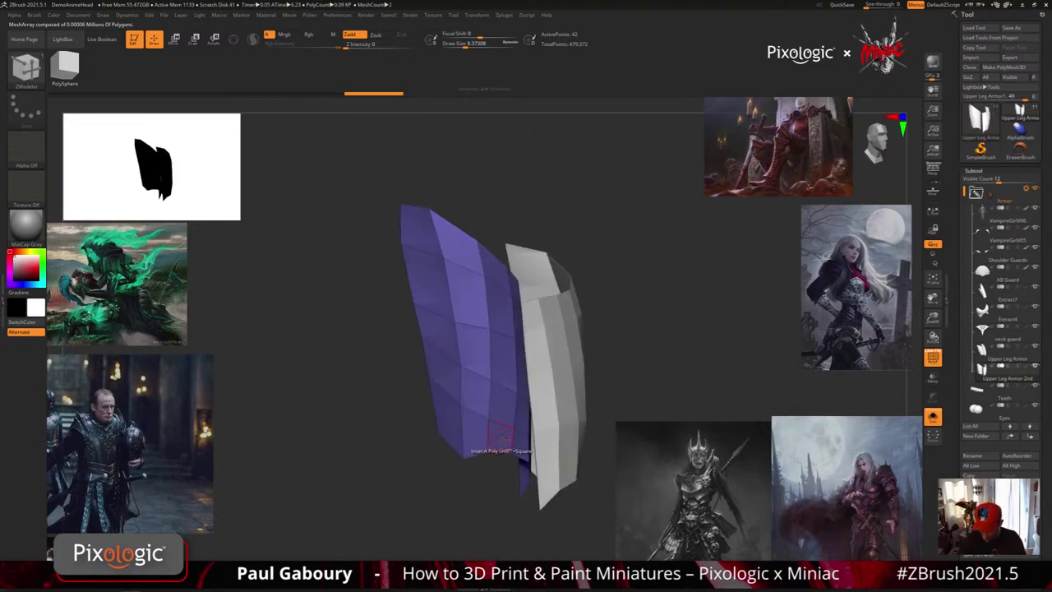
pyautogui.moveTo(499, 440); pyautogui.dragTo(501, 436)
pyautogui.moveTo(518, 433)
pyautogui.mouseDown(button='right')
pyautogui.moveTo(505, 445)
pyautogui.moveTo(500, 435)
pyautogui.mouseUp(button='right')
pyautogui.hotkey('ctrl', 'z')
# Inset all polygons of the thigh plate as one region to form a narrow border around its edge.
pyautogui.press('space')
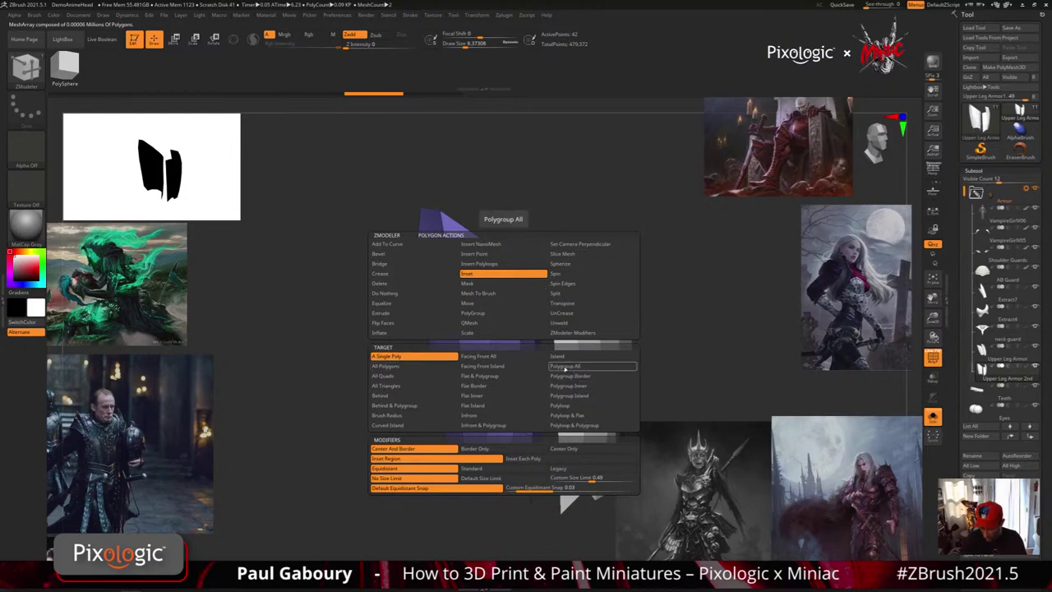
pyautogui.click(408, 367)
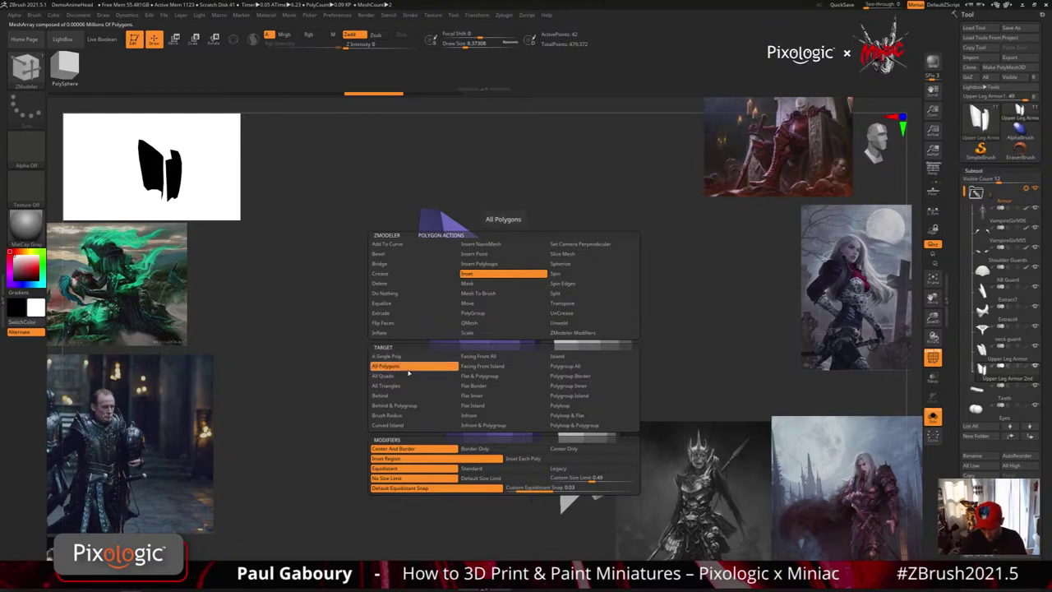
pyautogui.click(589, 367)
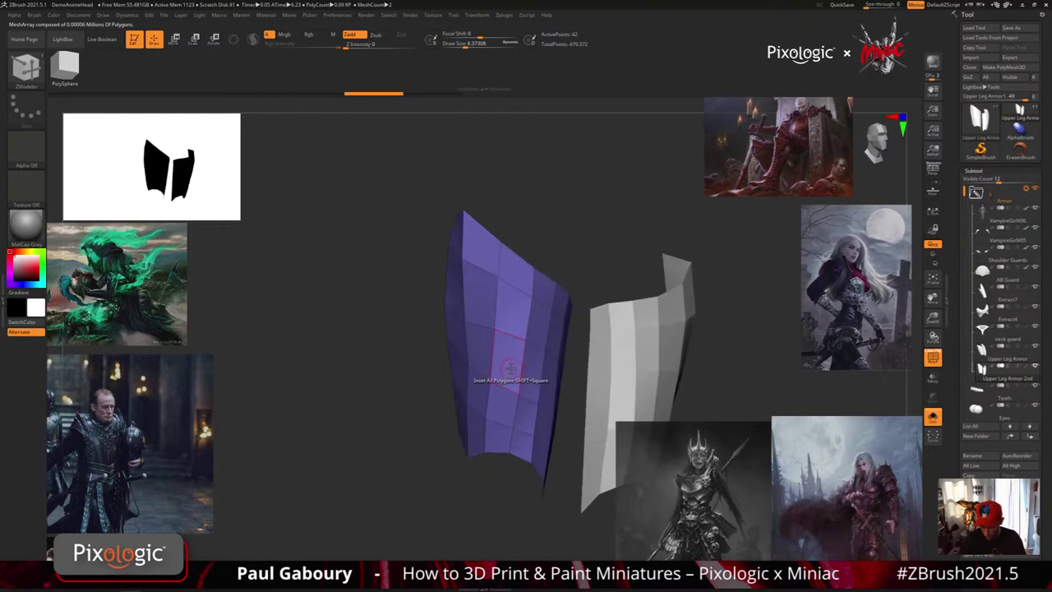
pyautogui.moveTo(510, 361); pyautogui.dragTo(511, 358)
pyautogui.moveTo(511, 359); pyautogui.dragTo(612, 366, button='right')
pyautogui.moveTo(474, 431); pyautogui.dragTo(568, 472, button='right')
pyautogui.moveTo(595, 294); pyautogui.dragTo(507, 407, button='right')
pyautogui.moveTo(534, 452); pyautogui.dragTo(497, 451, button='right')
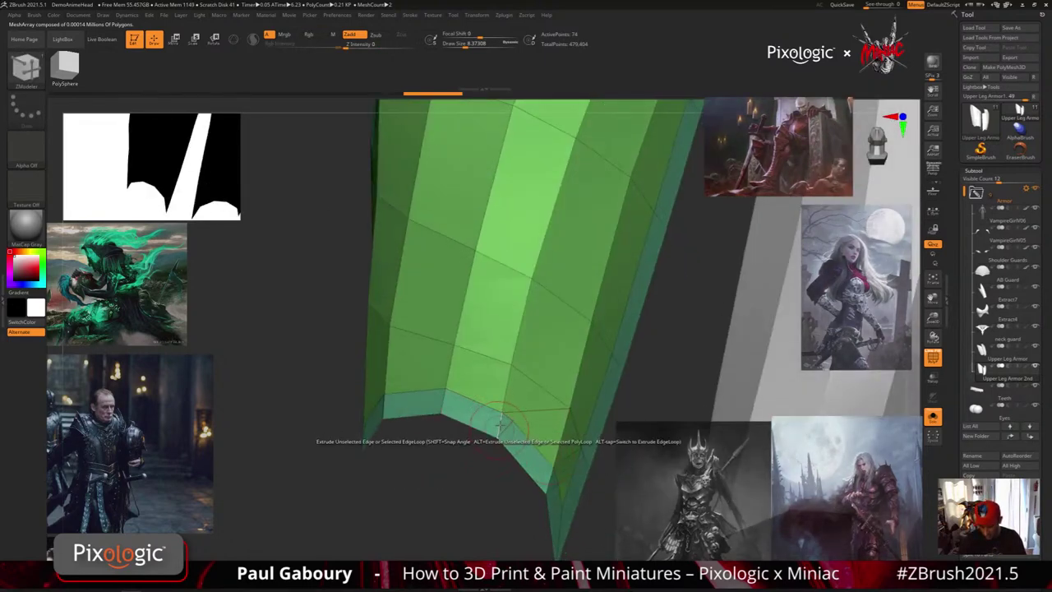
pyautogui.moveTo(497, 450); pyautogui.dragTo(541, 470)
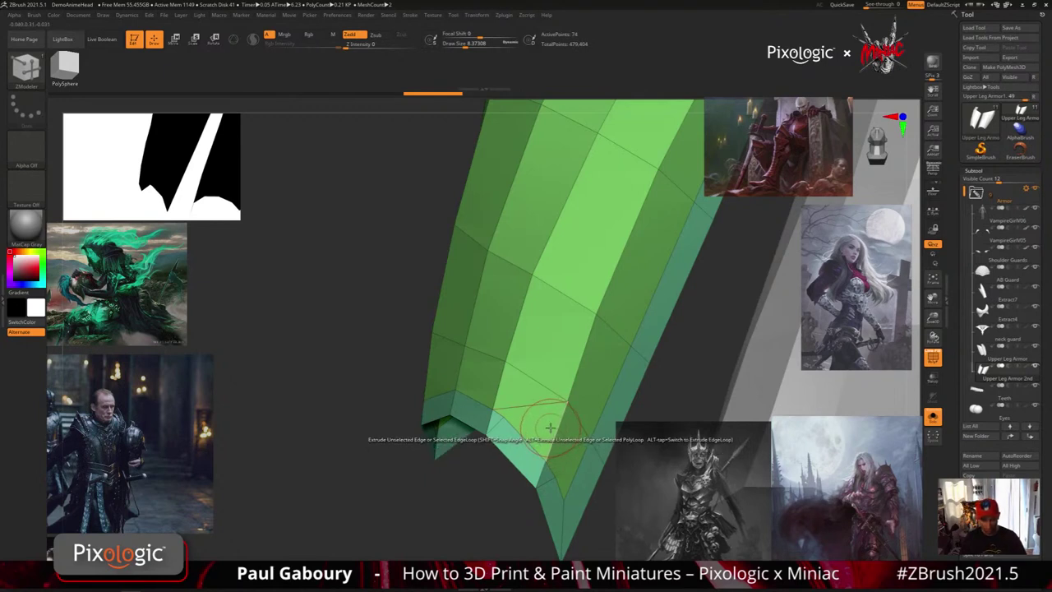
# Redo the region inset on all thigh plate polygons with a narrower border and inspect its lower edge.
pyautogui.click(484, 431)
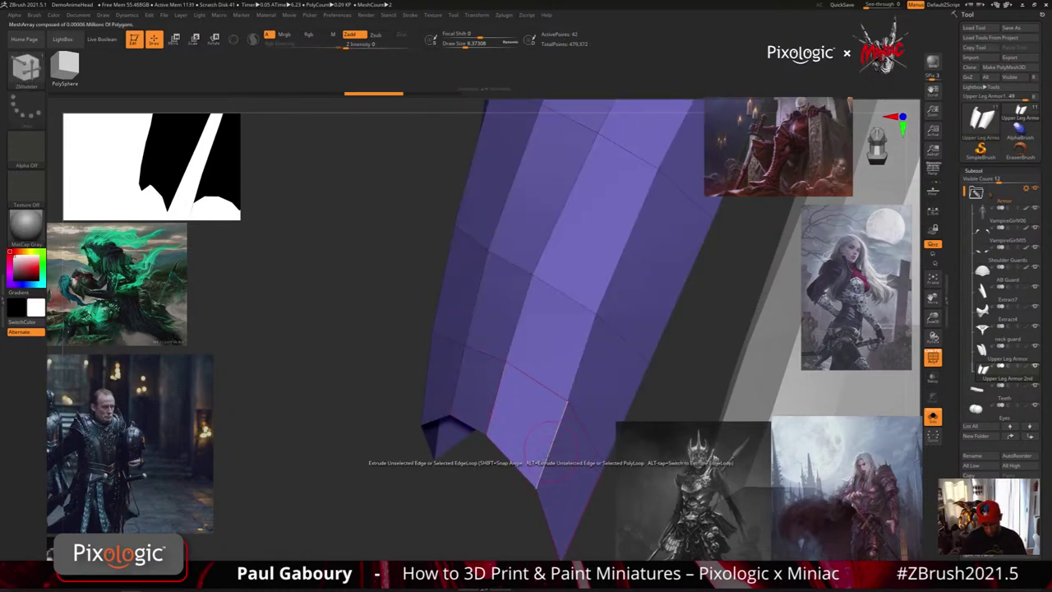
pyautogui.moveTo(530, 444); pyautogui.dragTo(521, 432)
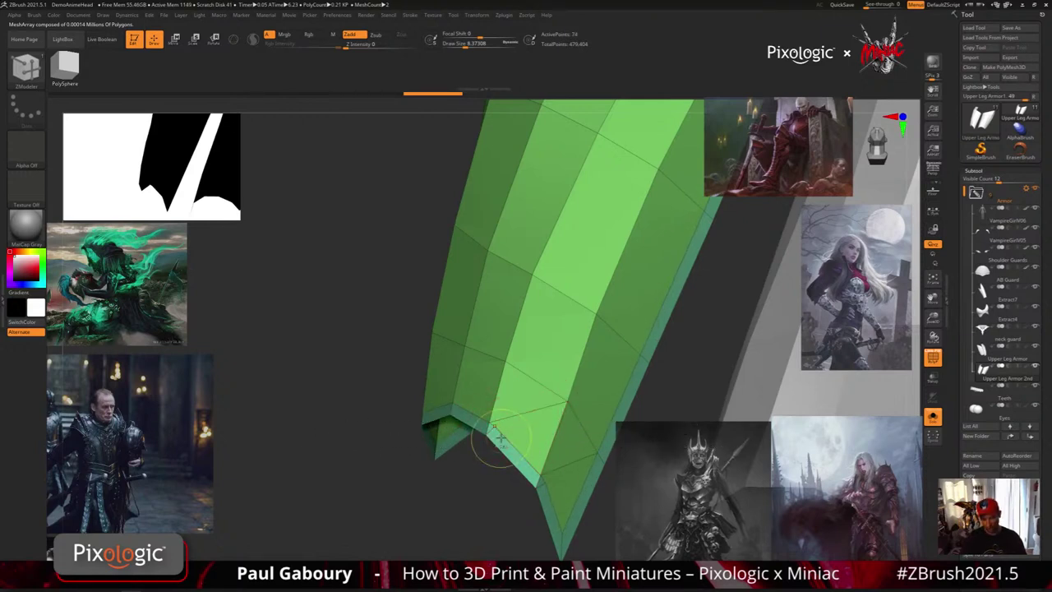
pyautogui.keyDown('ctrl'); pyautogui.moveTo(489, 443); pyautogui.dragTo(487, 432, button='right'); pyautogui.keyUp('ctrl')
pyautogui.moveTo(559, 438); pyautogui.dragTo(532, 436, button='right')
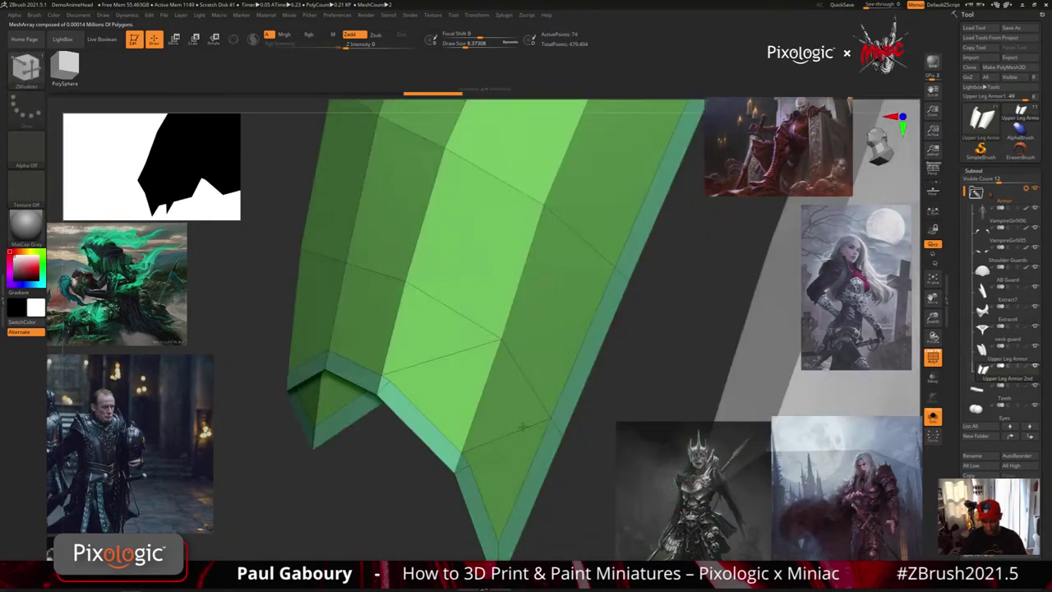
pyautogui.moveTo(522, 400); pyautogui.dragTo(491, 433, button='right')
# Inset all polygons of the whole thigh plate as one region again and check the border from several angles.
pyautogui.press('space')
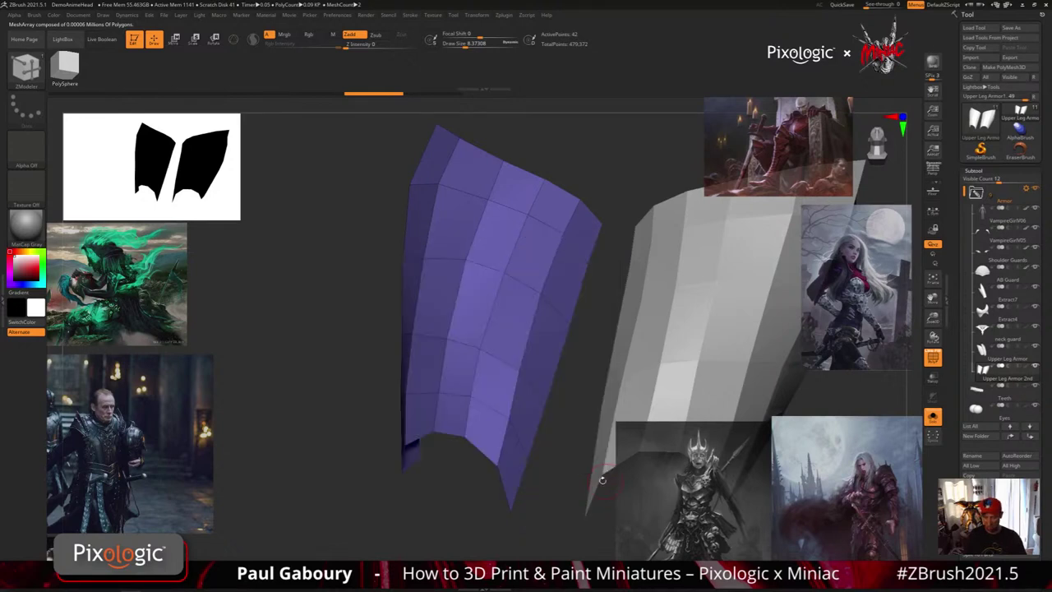
pyautogui.click(488, 433)
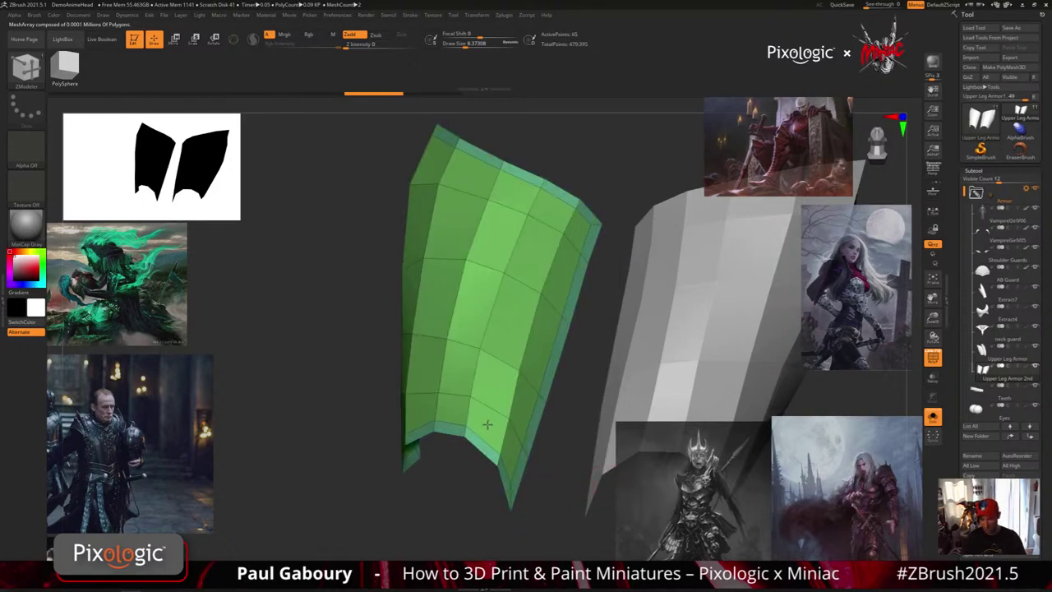
pyautogui.moveTo(487, 422)
pyautogui.keyDown('ctrl'); pyautogui.mouseDown(button='right')
pyautogui.moveTo(486, 409)
pyautogui.moveTo(558, 426)
pyautogui.moveTo(493, 415)
pyautogui.moveTo(478, 427)
pyautogui.mouseUp(button='right'); pyautogui.keyUp('ctrl')
pyautogui.keyDown('ctrl'); pyautogui.moveTo(479, 427); pyautogui.dragTo(474, 486, button='right'); pyautogui.keyUp('ctrl')
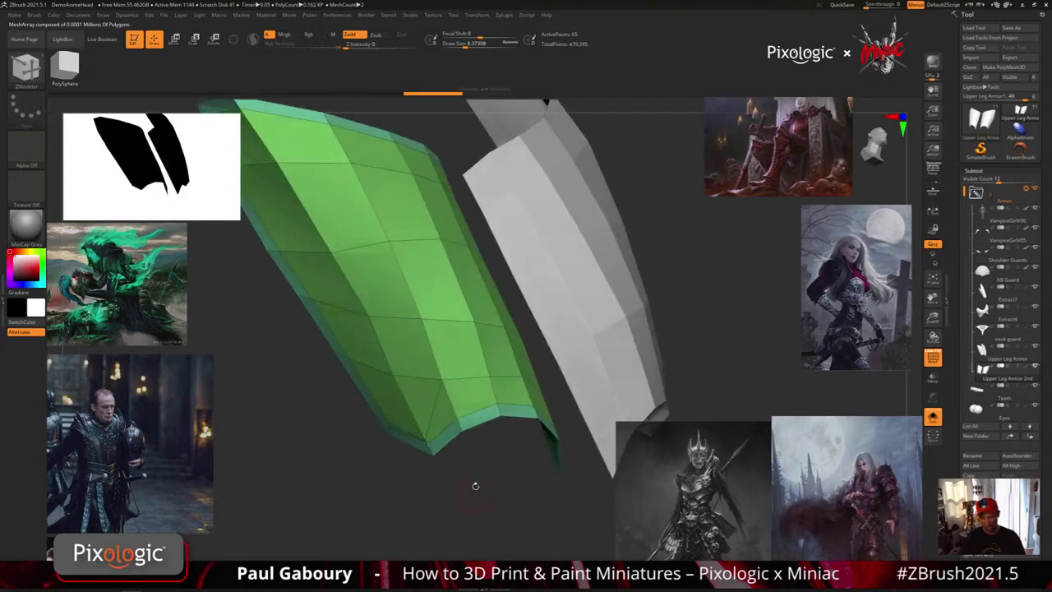
pyautogui.keyDown('alt'); pyautogui.moveTo(442, 422); pyautogui.dragTo(458, 476, button='right'); pyautogui.keyUp('alt')
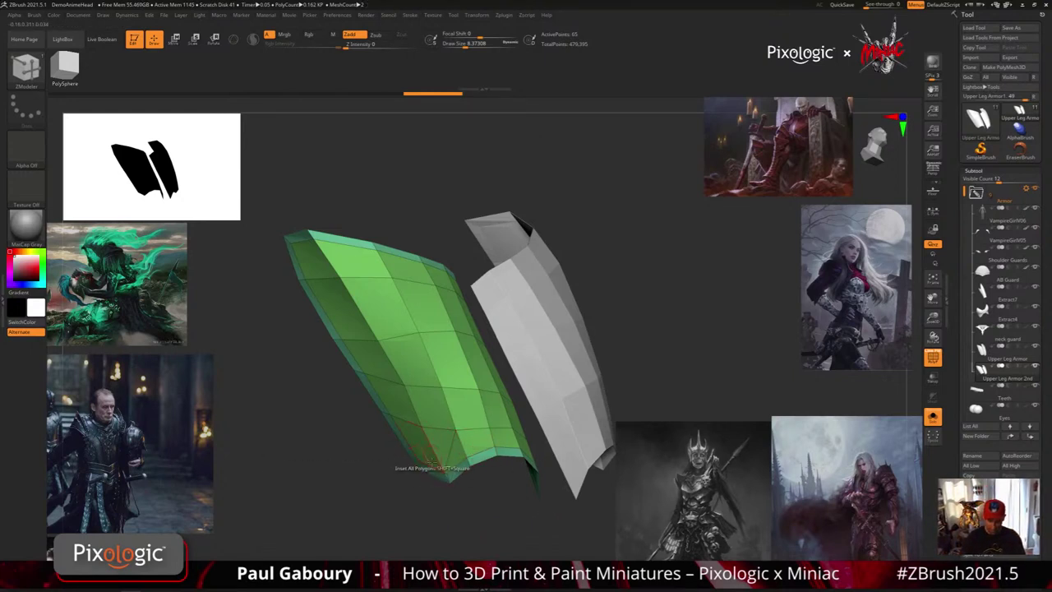
pyautogui.keyDown('ctrl'); pyautogui.moveTo(450, 476); pyautogui.dragTo(476, 515, button='right'); pyautogui.keyUp('ctrl')
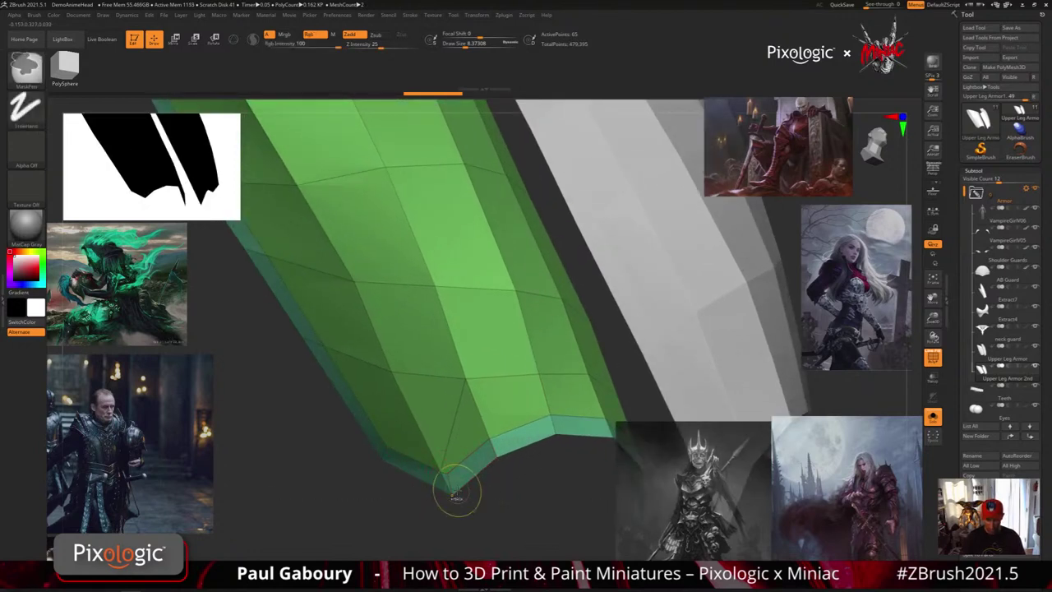
# Try another equidistant inset of the thigh plate's polygons and undo it.
pyautogui.hotkey('ctrl', 'z')
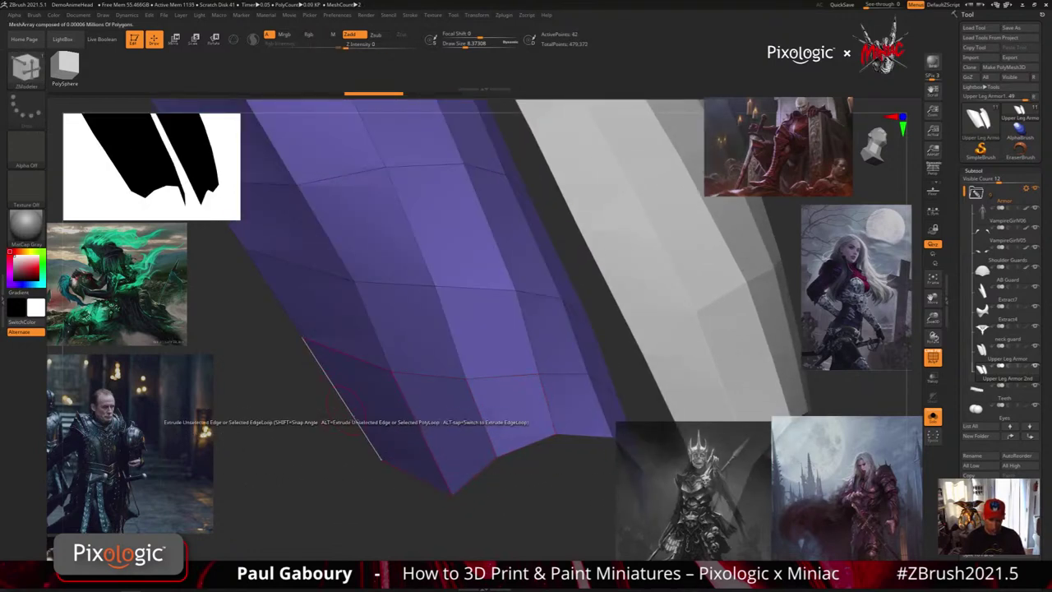
pyautogui.hotkey('ctrl', 'z')
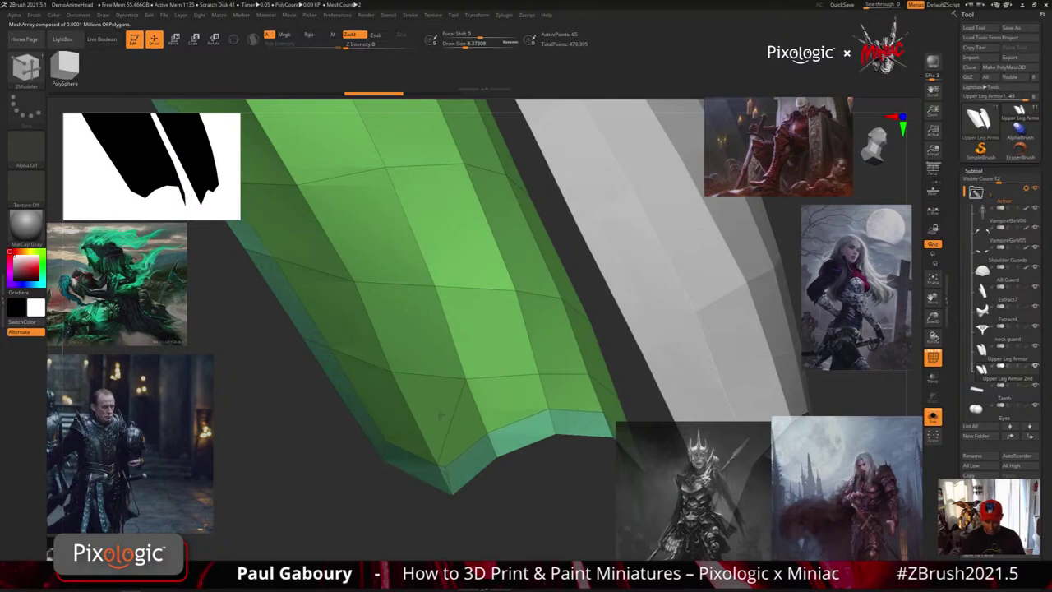
pyautogui.moveTo(441, 415)
pyautogui.mouseDown()
pyautogui.moveTo(450, 429)
pyautogui.moveTo(446, 416)
pyautogui.mouseUp()
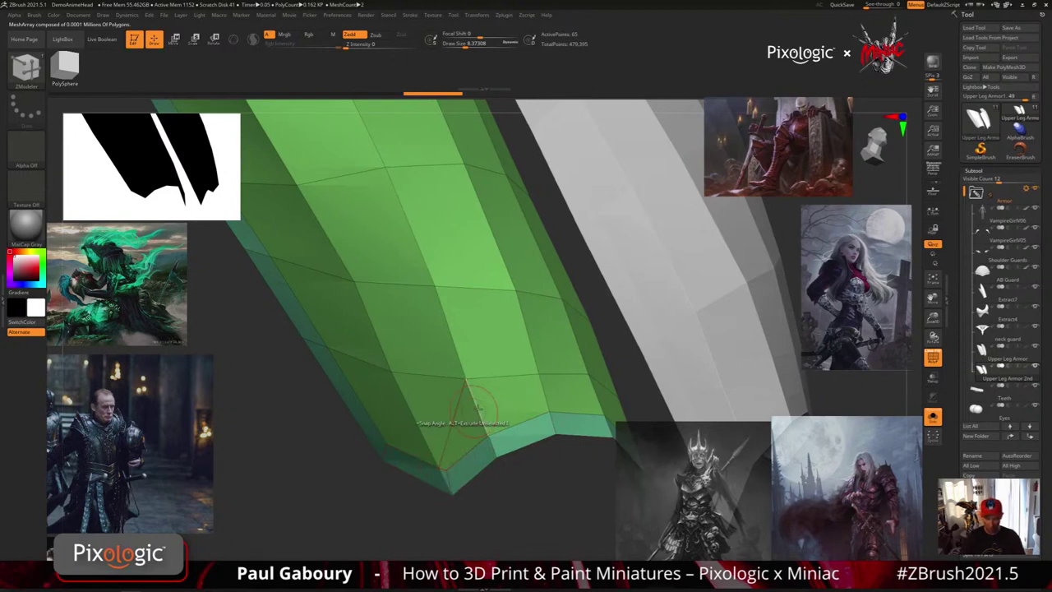
pyautogui.hotkey('ctrl', 'z')
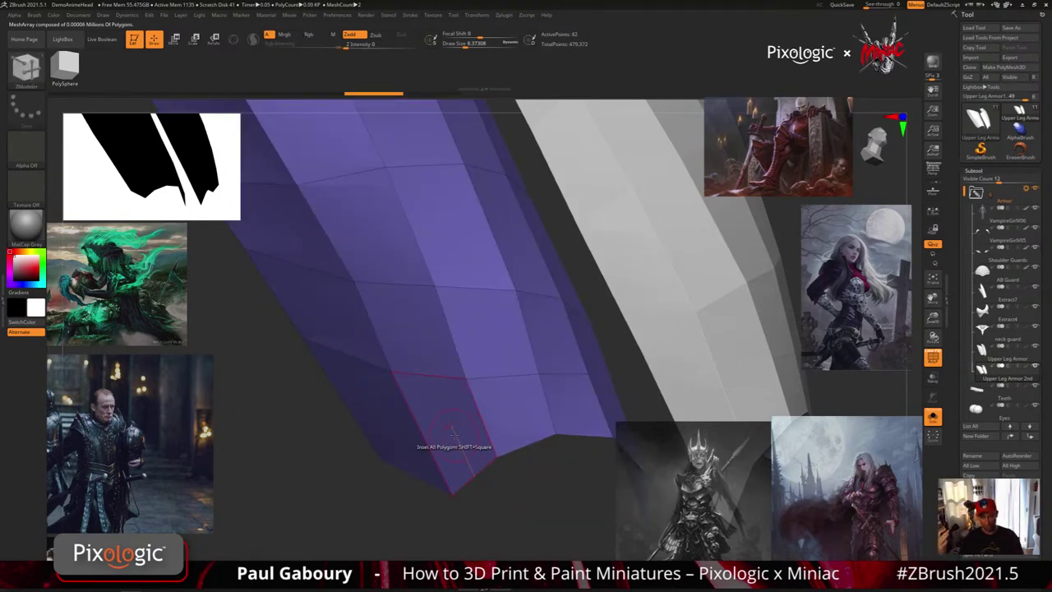
# Switch the ZModeler Inset modifier to Standard and inset all polygons of the thigh plate.
pyautogui.press('space')
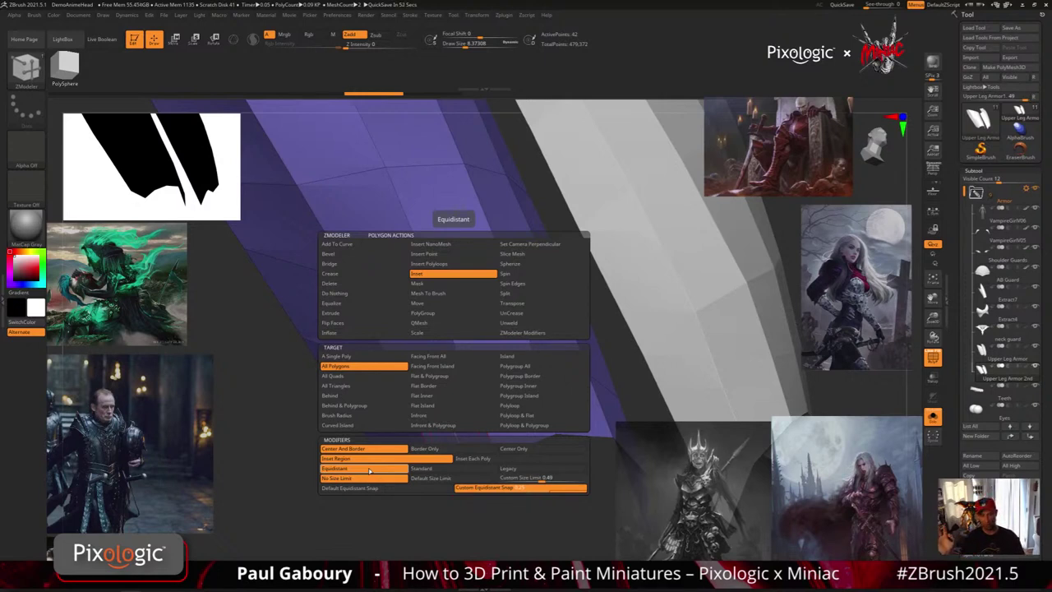
pyautogui.click(447, 468)
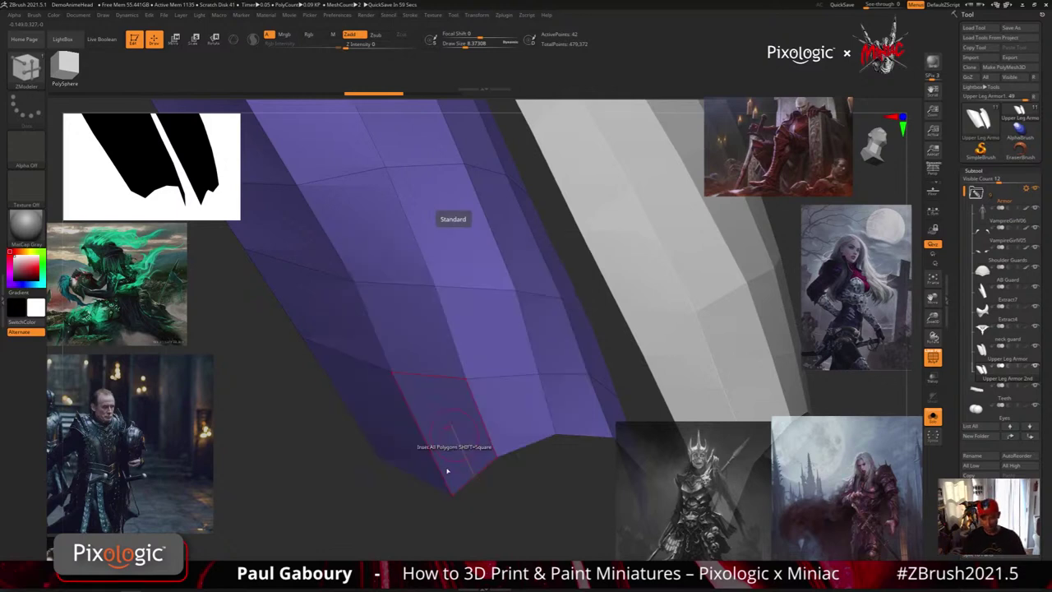
pyautogui.moveTo(450, 462); pyautogui.dragTo(450, 420)
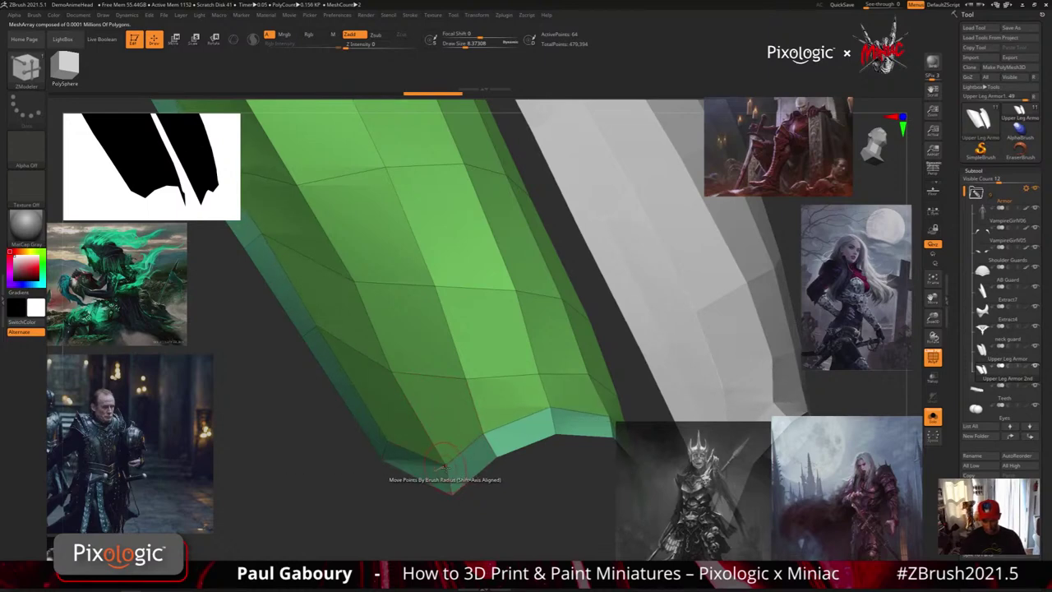
pyautogui.moveTo(444, 466); pyautogui.dragTo(513, 438, button='right')
# Preview the inset thigh plates with dynamic subdivision and without the polyframe, and turn the smoothing back off.
pyautogui.hotkey('shift', 'f')
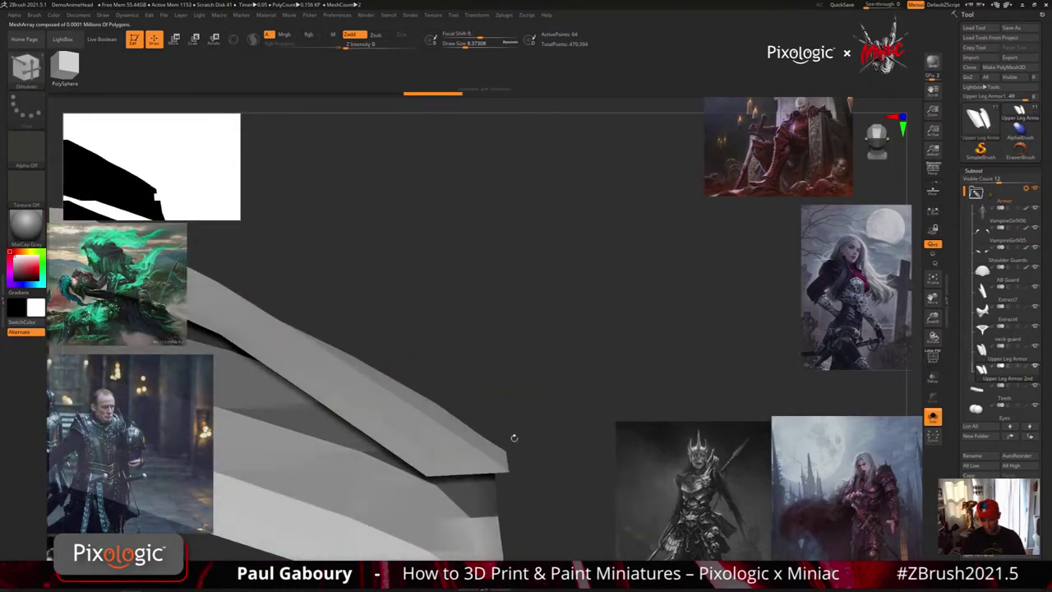
pyautogui.moveTo(514, 437); pyautogui.dragTo(398, 307)
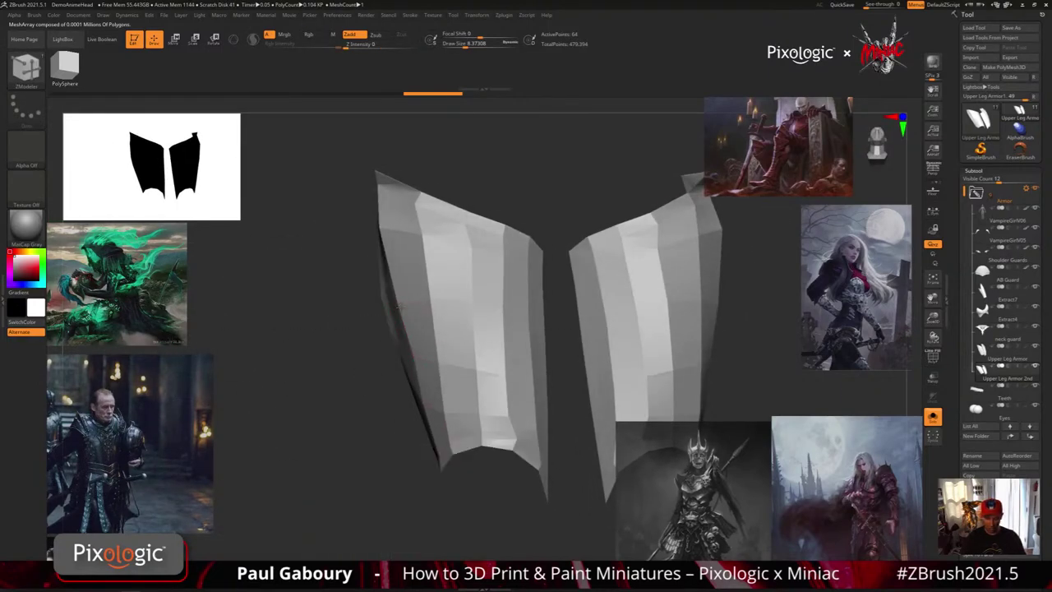
pyautogui.moveTo(398, 308); pyautogui.dragTo(422, 359, button='right')
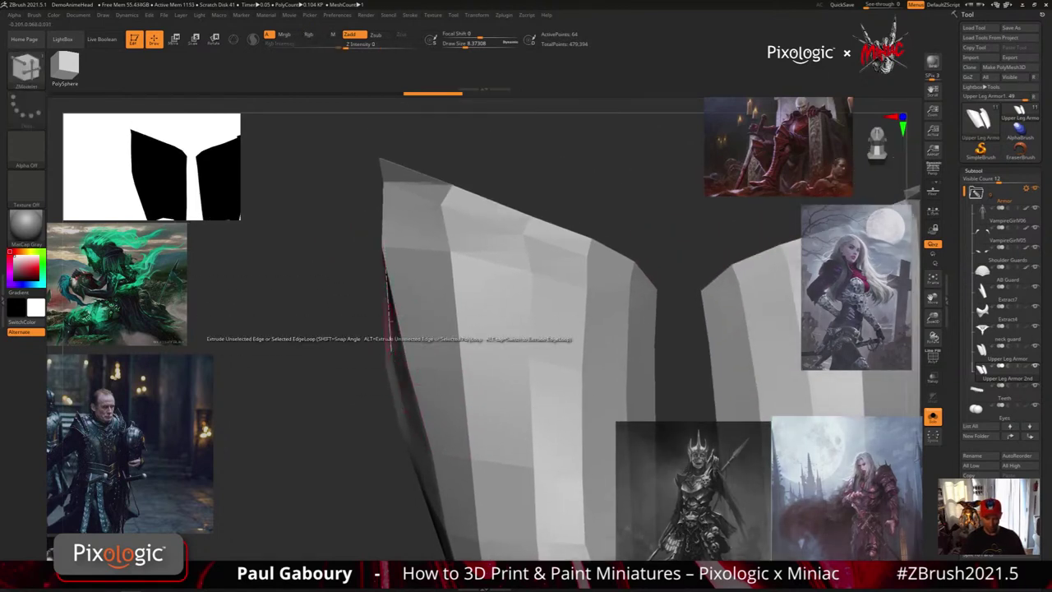
pyautogui.keyDown('alt'); pyautogui.moveTo(436, 519); pyautogui.dragTo(418, 490, button='right'); pyautogui.keyUp('alt')
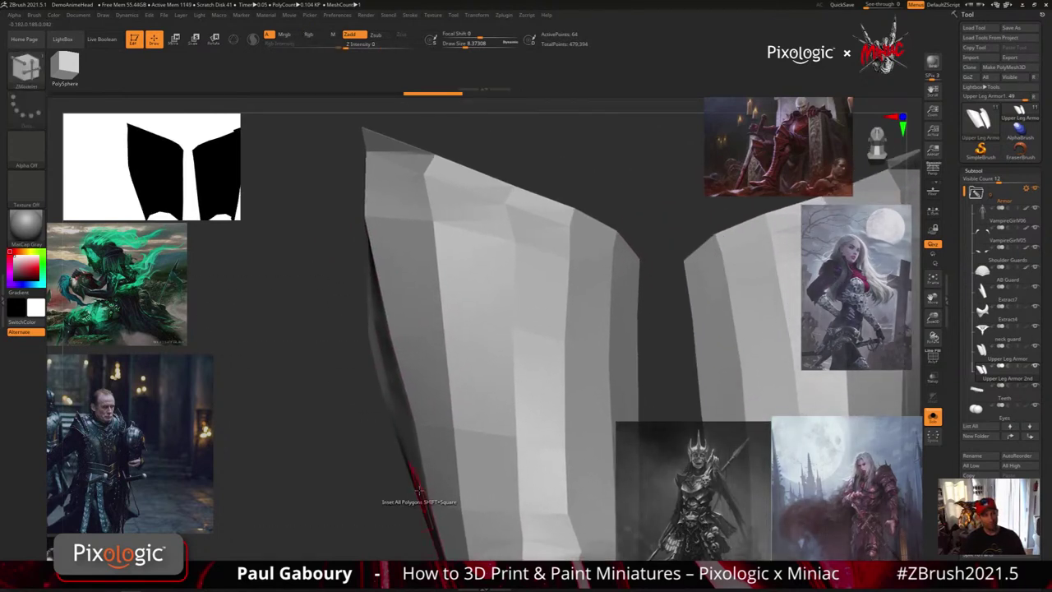
pyautogui.press('d')
pyautogui.moveTo(378, 387); pyautogui.dragTo(400, 361, button='right')
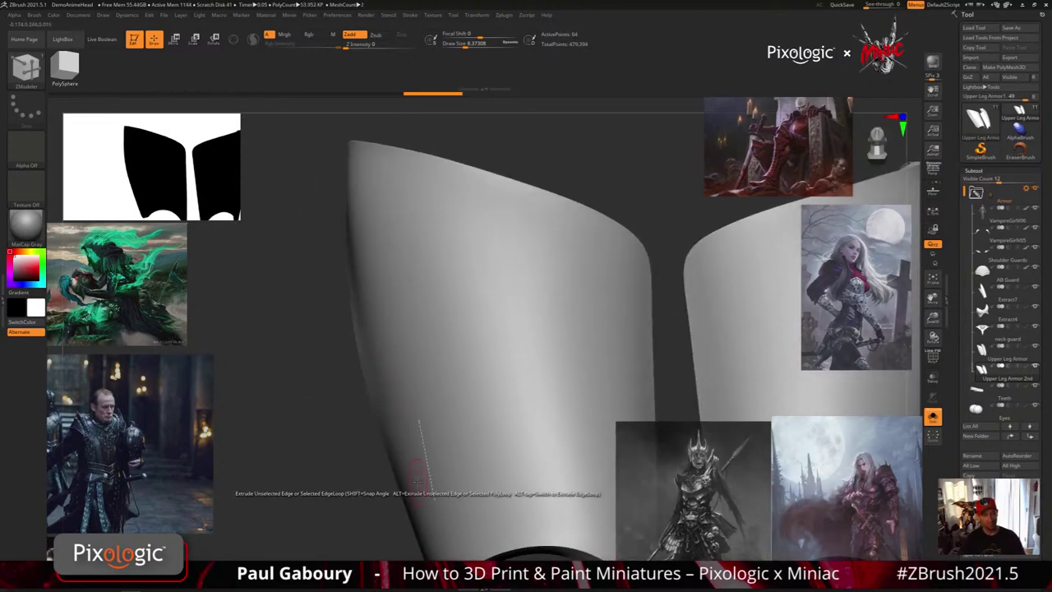
pyautogui.hotkey('shift', 'f')
pyautogui.hotkey('shift', 'f')
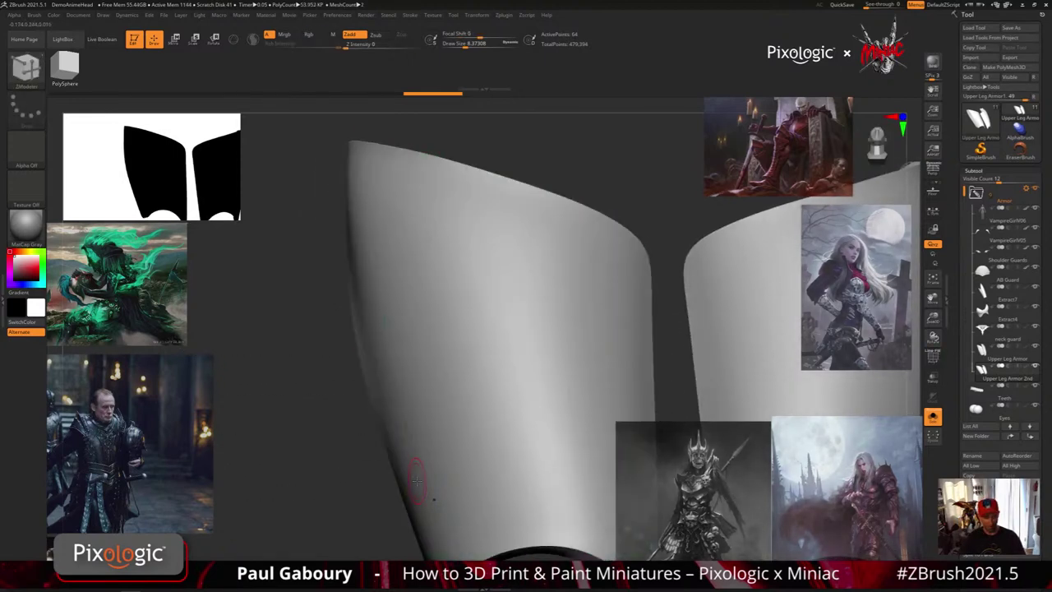
pyautogui.hotkey('shift', 'd')
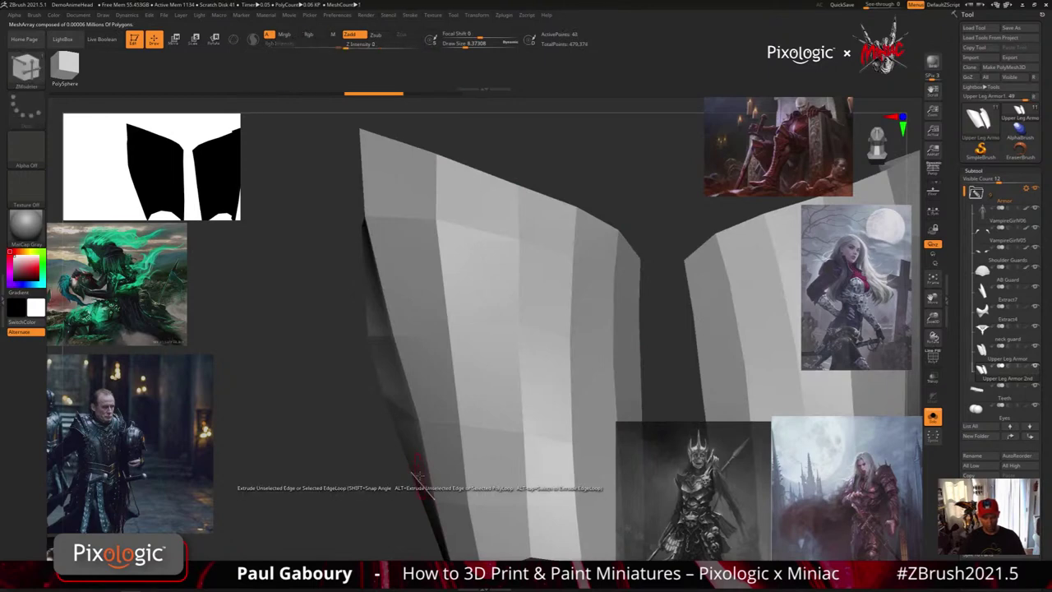
# Show the polyframe and step back and forth through the undo history to examine the thigh plate's outer edge.
pyautogui.hotkey('shift', 'f')
pyautogui.moveTo(420, 473); pyautogui.dragTo(293, 367, button='right')
pyautogui.press('d')
pyautogui.hotkey('shift', 'd')
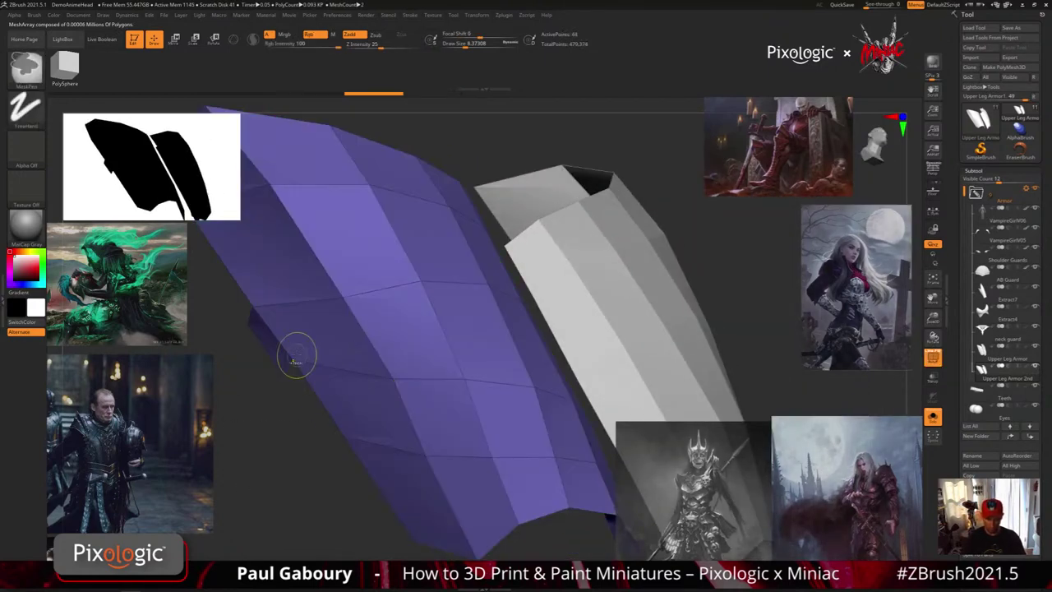
pyautogui.hotkey('ctrl', 'z')
pyautogui.hotkey('ctrl', 'z')
pyautogui.hotkey('ctrl', 'shift', 'z')
pyautogui.hotkey('ctrl', 'shift', 'z')
pyautogui.hotkey('ctrl', 'z')
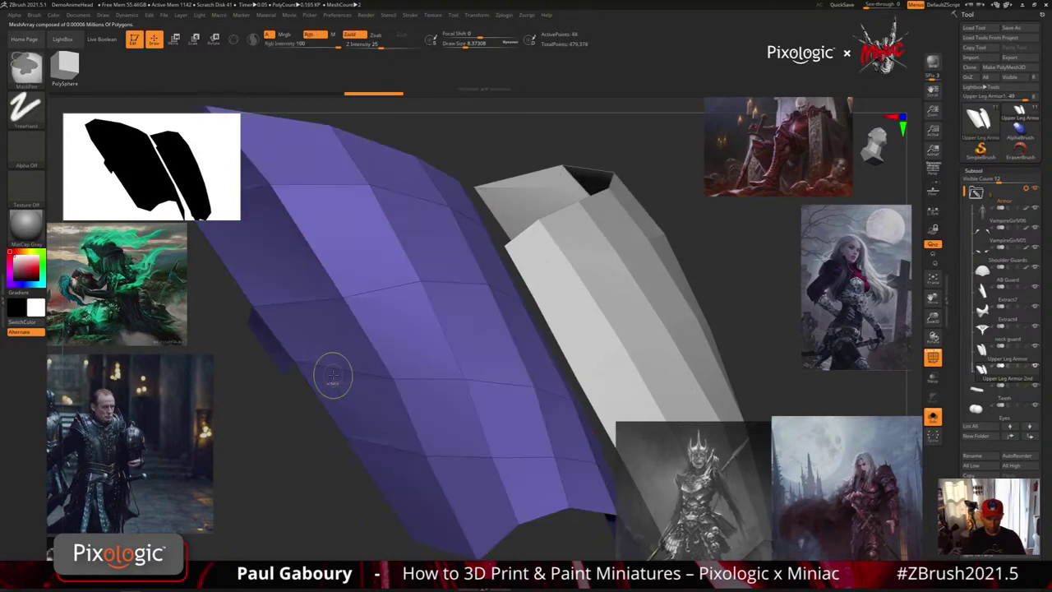
pyautogui.hotkey('ctrl', 'z')
pyautogui.hotkey('ctrl', 'shift', 'z')
# Delete the stray polygon at the thigh plate's outer edge with ZModeler's single-polygon Delete action.
pyautogui.press('space')
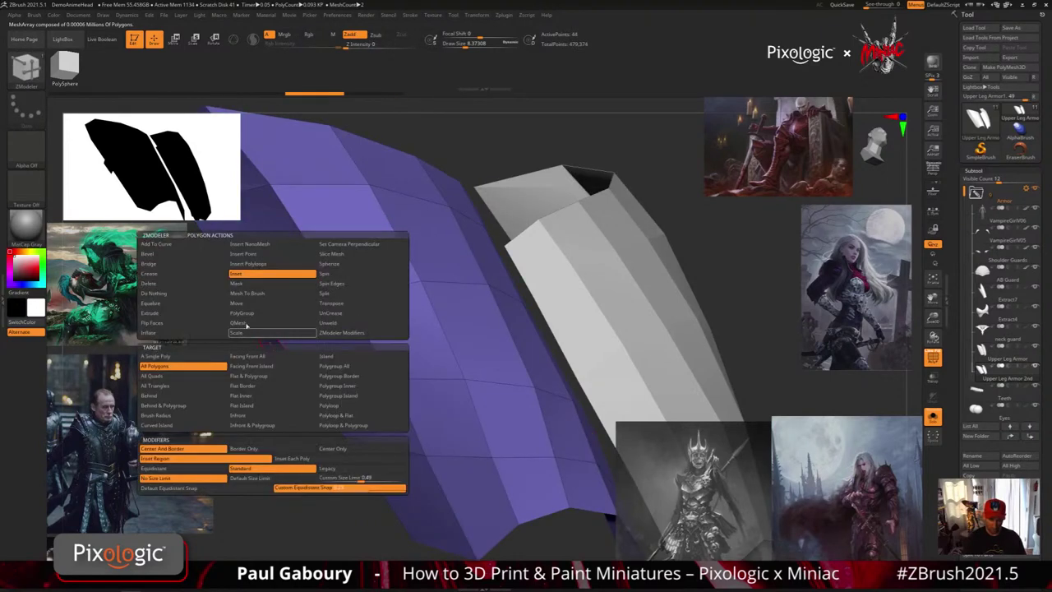
pyautogui.click(148, 283)
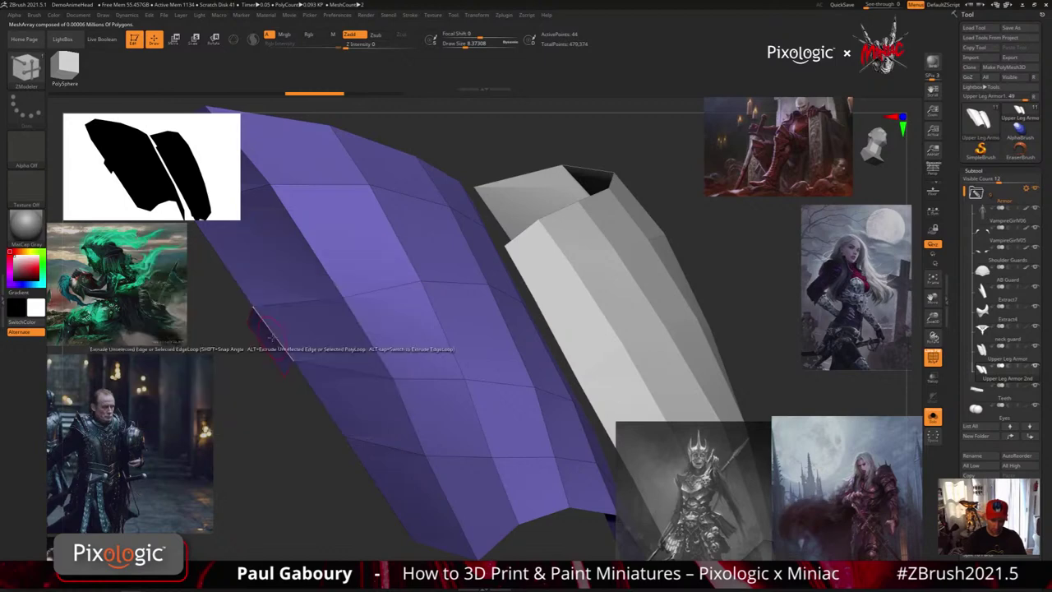
pyautogui.moveTo(334, 349)
pyautogui.keyDown('ctrl'); pyautogui.mouseDown(button='right')
pyautogui.moveTo(341, 288)
pyautogui.moveTo(567, 345)
pyautogui.moveTo(616, 370)
pyautogui.moveTo(524, 436)
pyautogui.mouseUp(button='right'); pyautogui.keyUp('ctrl')
# Set ZModeler's Inset action back to Equidistant and inset all thigh plate polygons with a narrow border.
pyautogui.press('space')
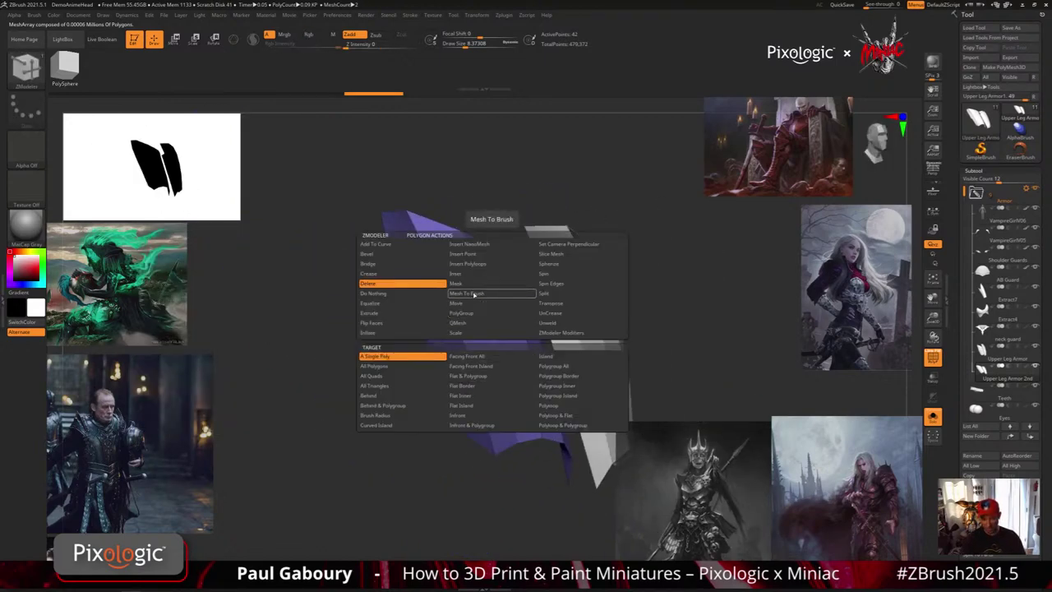
pyautogui.click(483, 275)
pyautogui.click(433, 469)
pyautogui.moveTo(427, 478); pyautogui.dragTo(511, 427, button='right')
pyautogui.moveTo(511, 427); pyautogui.dragTo(509, 423)
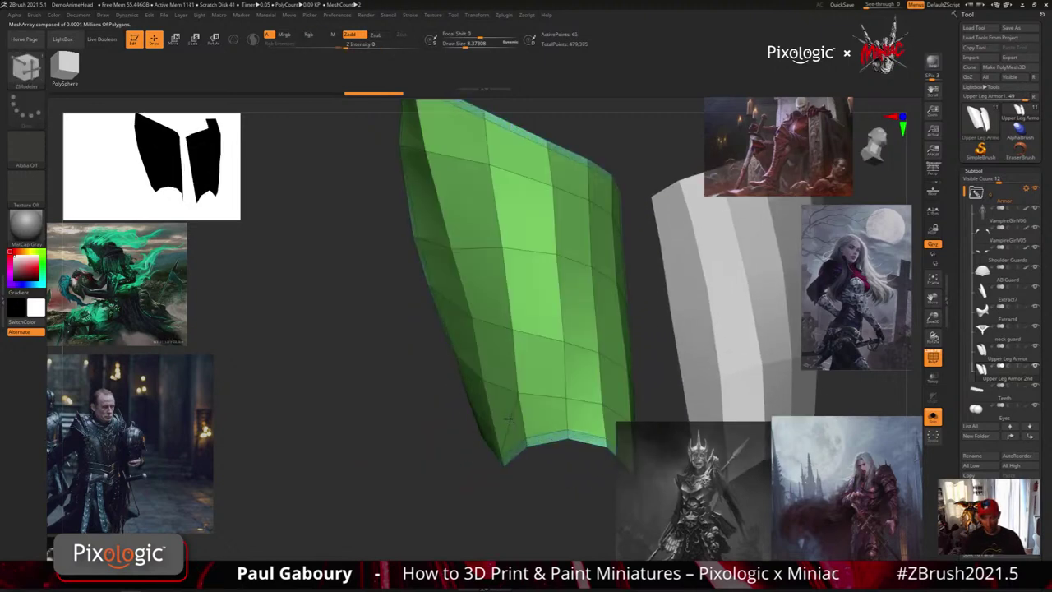
pyautogui.keyDown('alt'); pyautogui.moveTo(508, 417); pyautogui.dragTo(504, 455, button='right'); pyautogui.keyUp('alt')
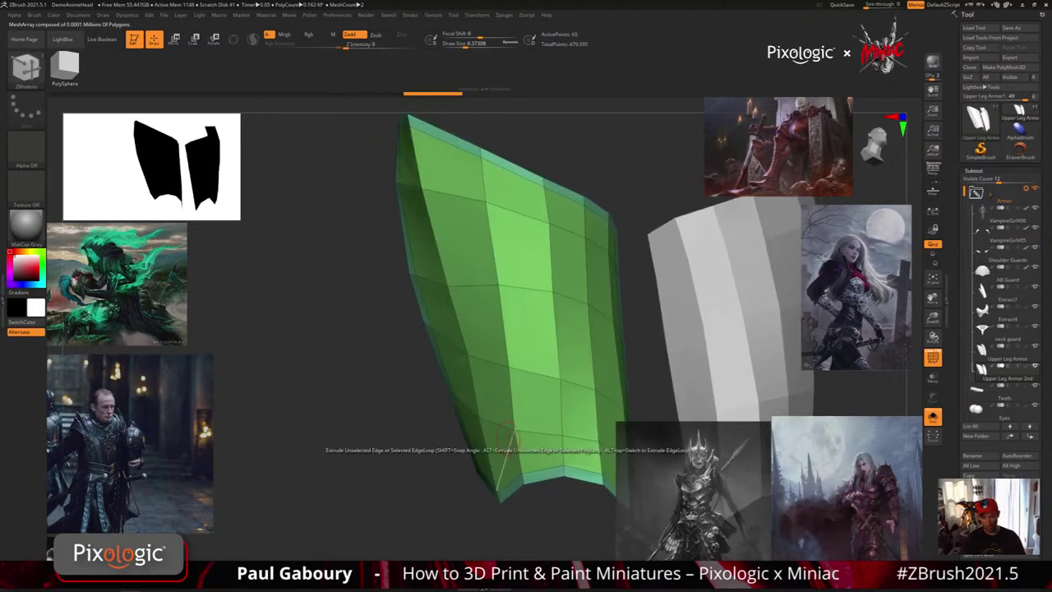
# Hide the polyframe and preview the equidistant inset with dynamic subdivision, checking the lower corner before turning smoothing off.
pyautogui.hotkey('shift', 'f')
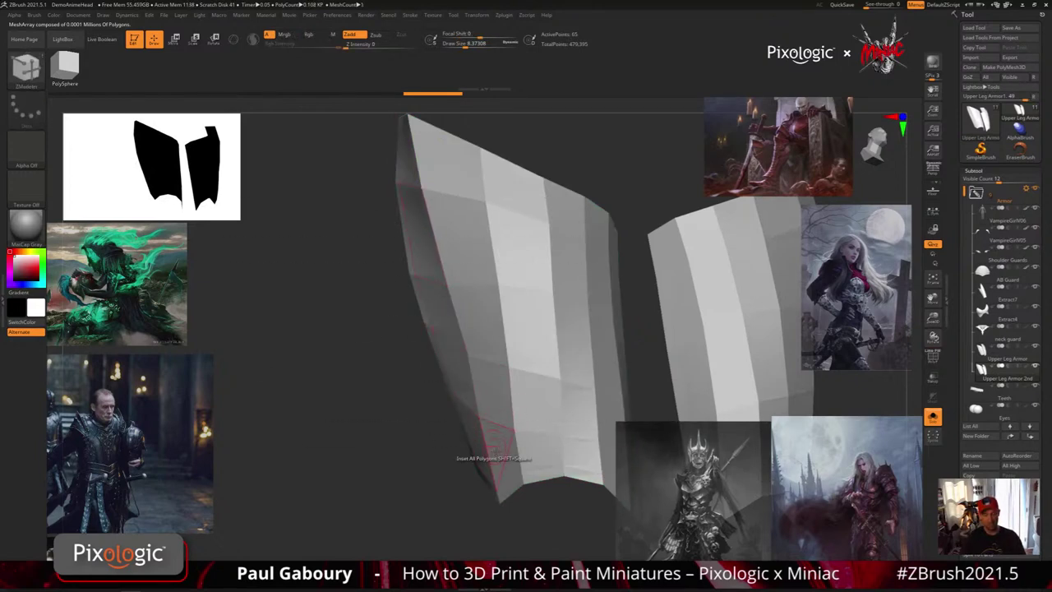
pyautogui.press('d')
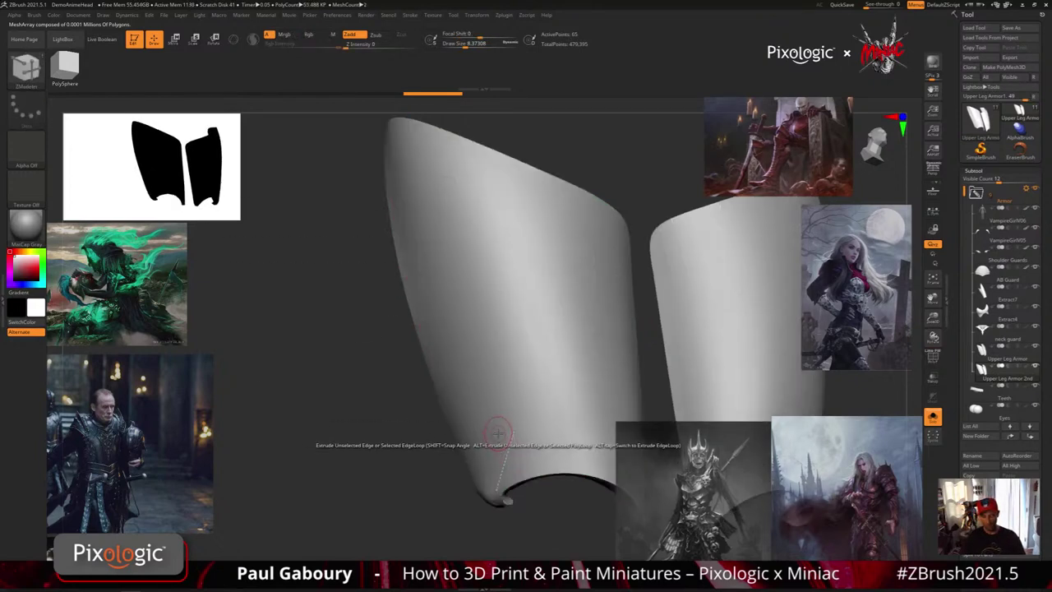
pyautogui.moveTo(498, 432); pyautogui.dragTo(518, 435, button='right')
pyautogui.hotkey('shift', 'd')
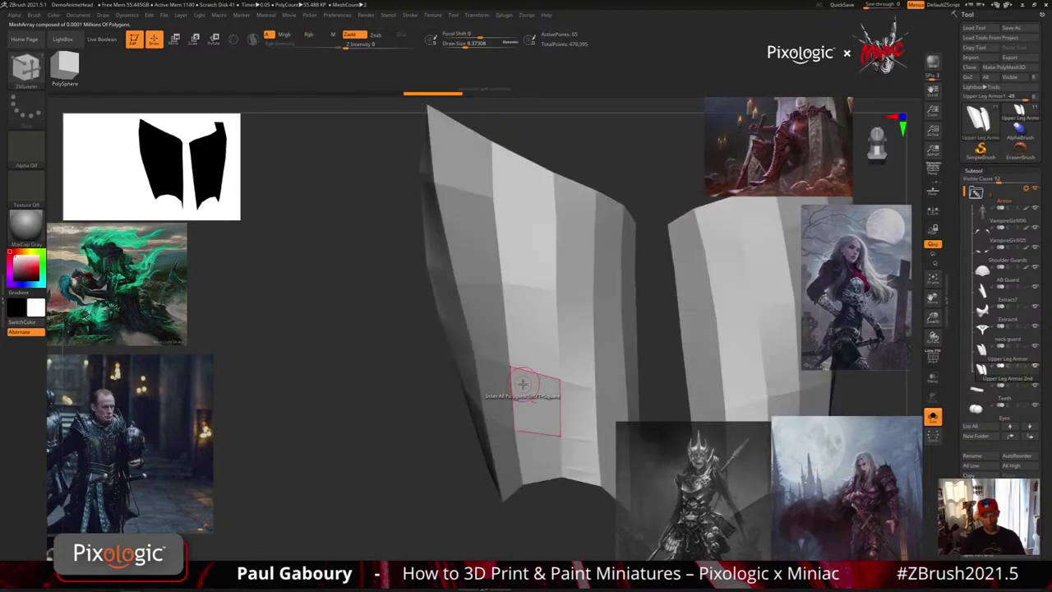
# Undo the last thigh plate inset, show the polyframe, and inset all polygons again with a narrow equidistant border.
pyautogui.hotkey('ctrl', 'z')
pyautogui.hotkey('ctrl', 'z')
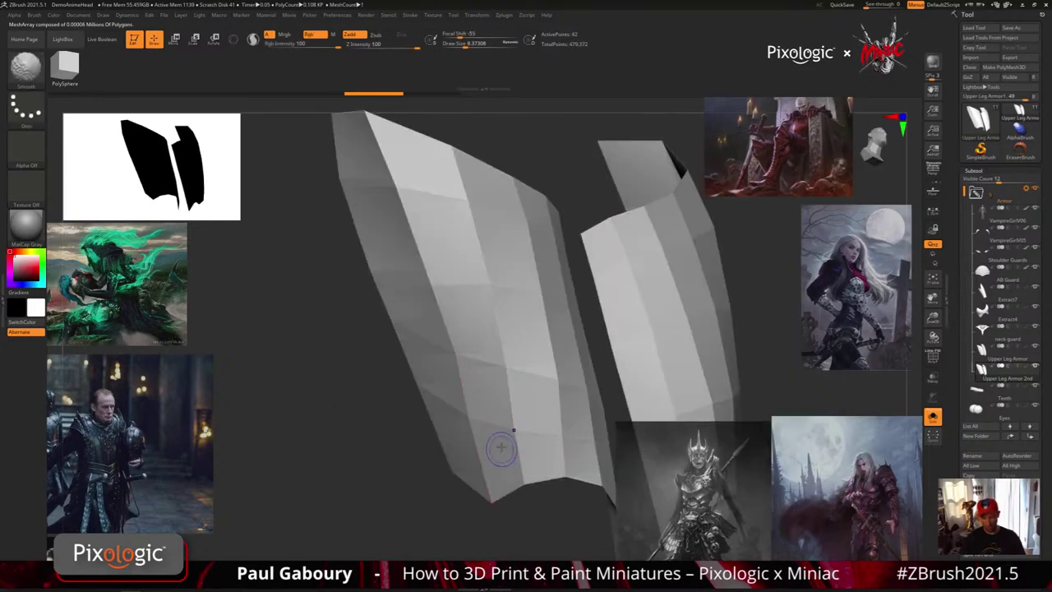
pyautogui.press('b')
pyautogui.press('z')
pyautogui.press('m')
pyautogui.hotkey('shift', 'f')
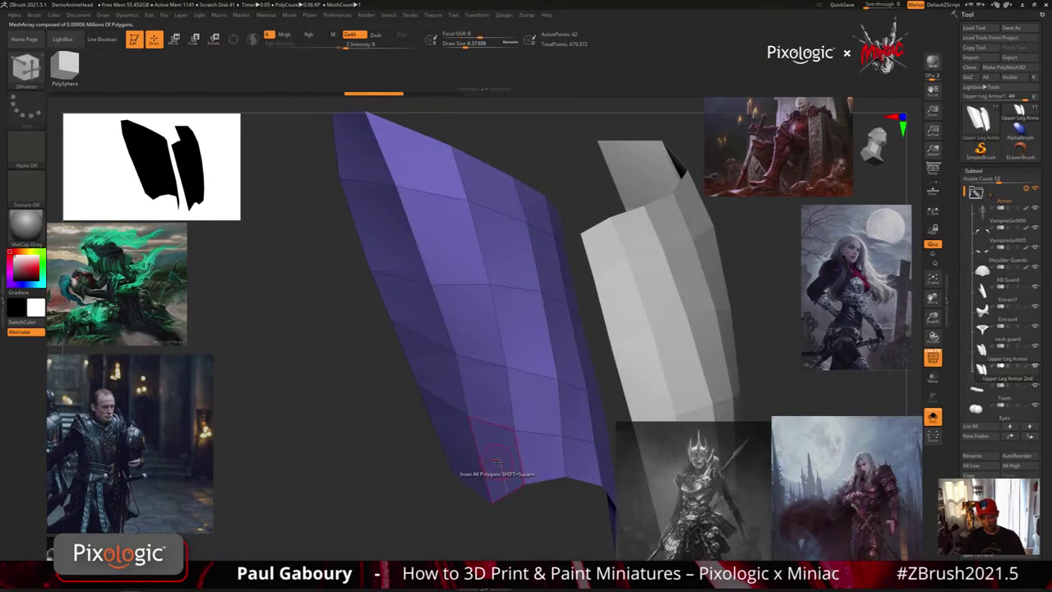
pyautogui.press('space')
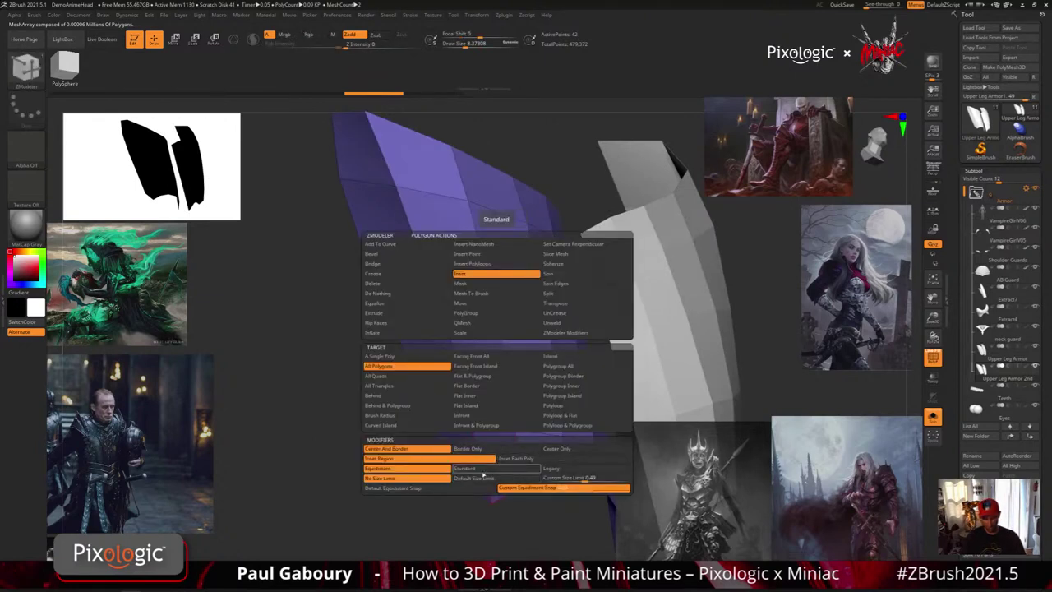
pyautogui.moveTo(498, 464); pyautogui.dragTo(499, 462)
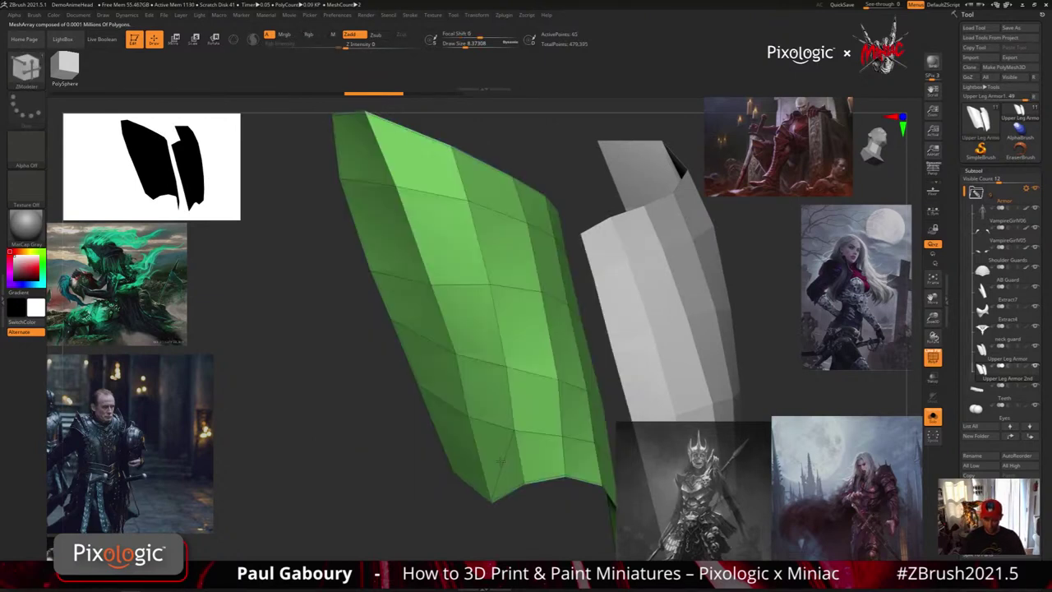
pyautogui.press('alt')
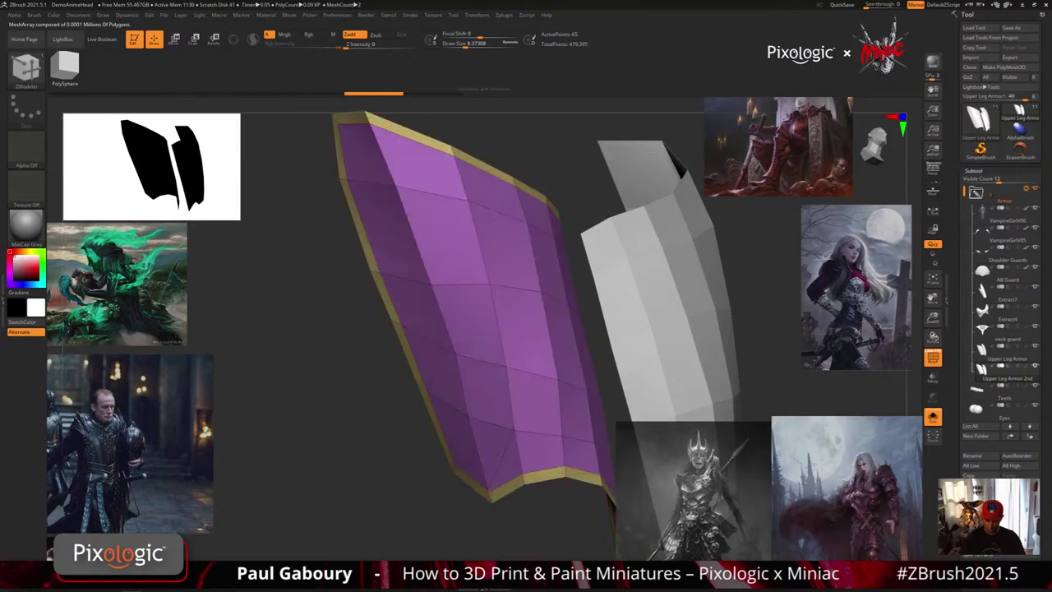
# Isolate the thigh plate's inner polygroup and delete the hidden border polygons.
pyautogui.keyDown('ctrl'); pyautogui.keyDown('shift'); pyautogui.click(514, 427); pyautogui.keyUp('shift'); pyautogui.keyUp('ctrl')
pyautogui.keyDown('ctrl'); pyautogui.moveTo(514, 427); pyautogui.dragTo(519, 415, button='right'); pyautogui.keyUp('ctrl')
pyautogui.hotkey('ctrl', 'shift', 'z')
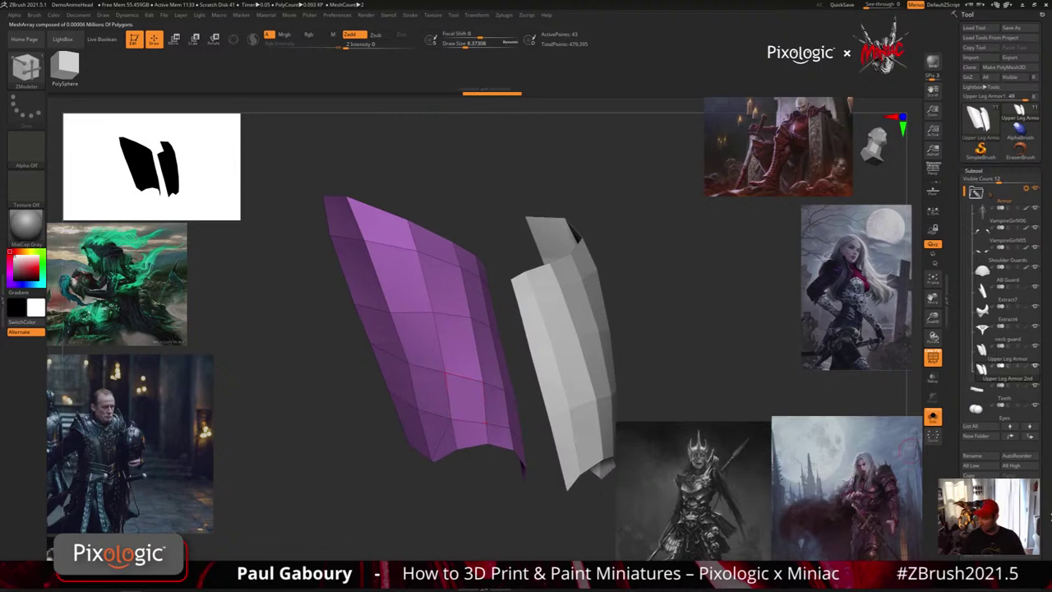
pyautogui.scroll(-10, 990, 353)
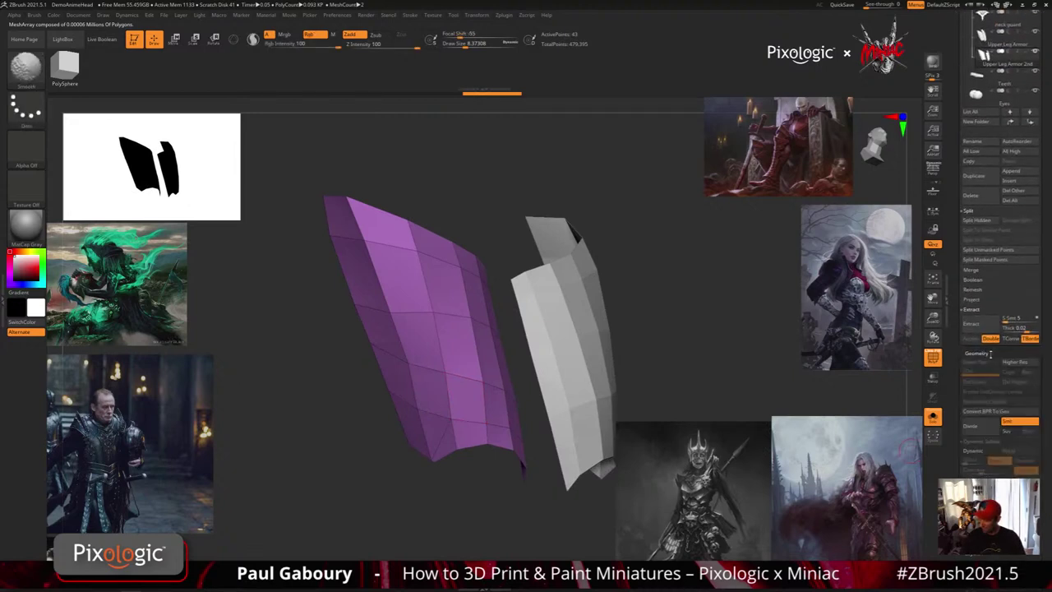
pyautogui.press('shift')
pyautogui.scroll(-6, 999, 329)
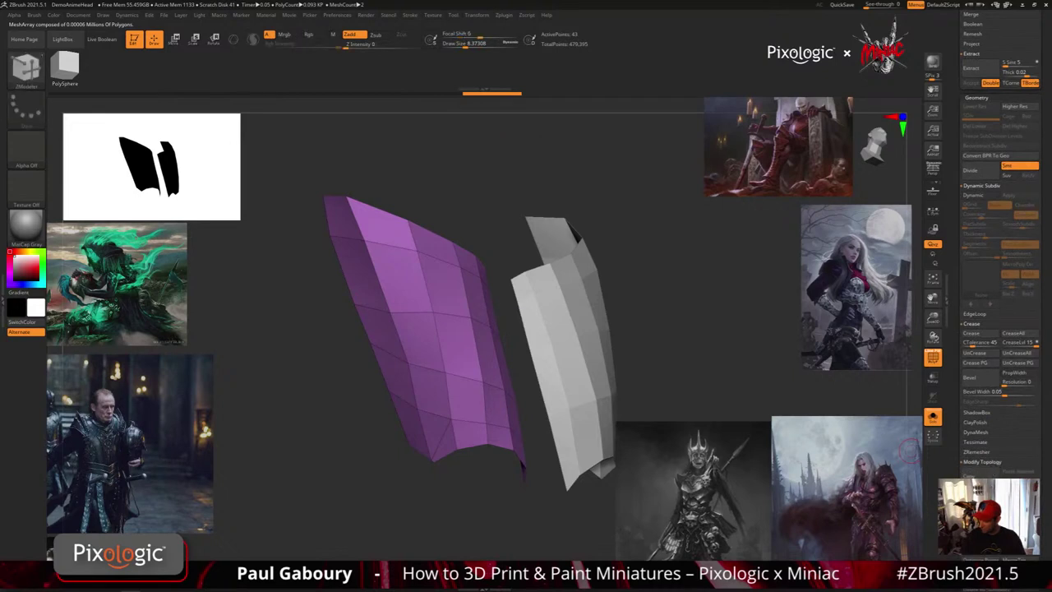
# Delete the two triangular polygons at the inner plate's lower corner with ZModeler's polygon Delete action.
pyautogui.keyDown('ctrl'); pyautogui.moveTo(501, 493); pyautogui.dragTo(467, 474, button='right'); pyautogui.keyUp('ctrl')
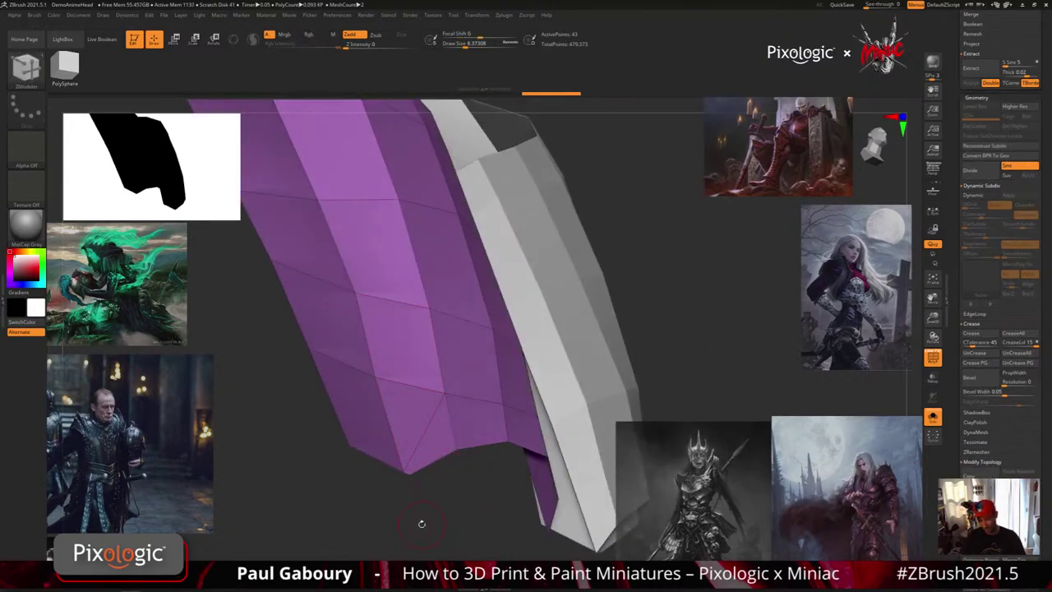
pyautogui.keyDown('ctrl'); pyautogui.moveTo(424, 429); pyautogui.dragTo(433, 495, button='right'); pyautogui.keyUp('ctrl')
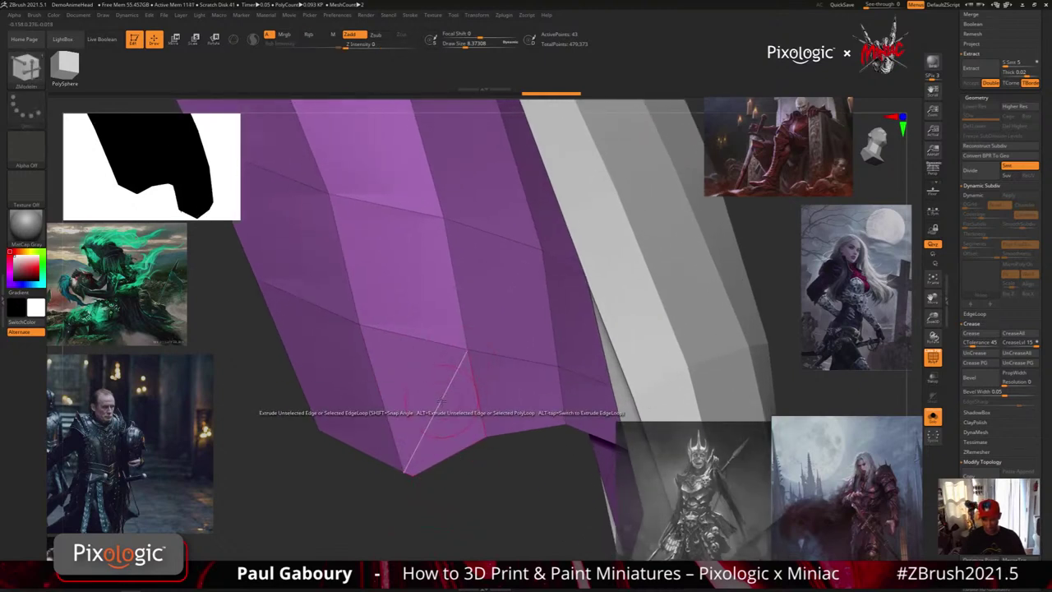
pyautogui.press('space')
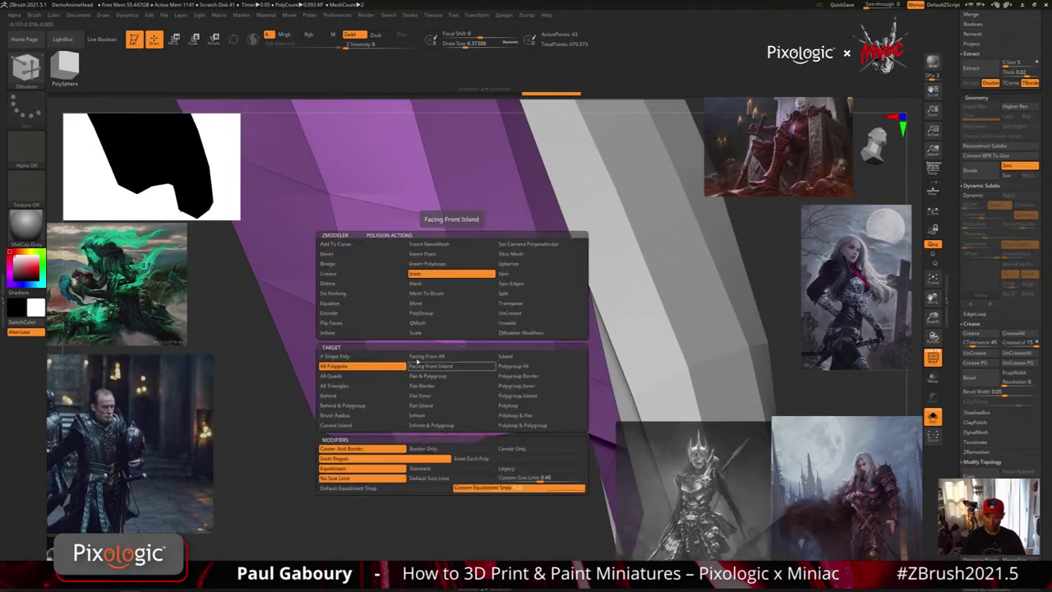
pyautogui.click(348, 284)
pyautogui.click(448, 435)
pyautogui.click(419, 392)
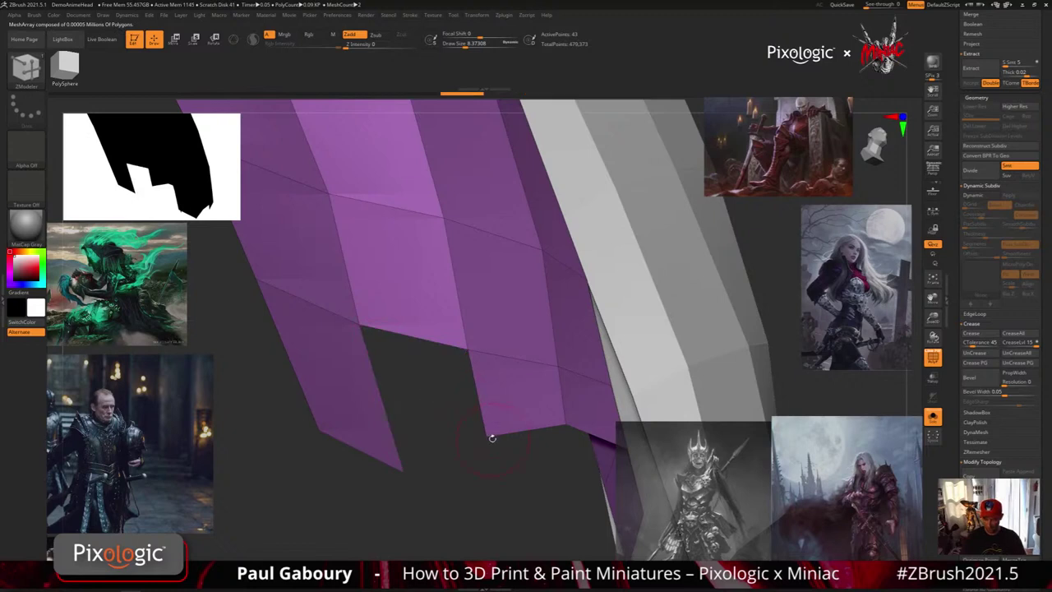
# Try to fill the lower corner gap by extruding its edge with ZModeler's Free Sides and Free Move options.
pyautogui.press('space')
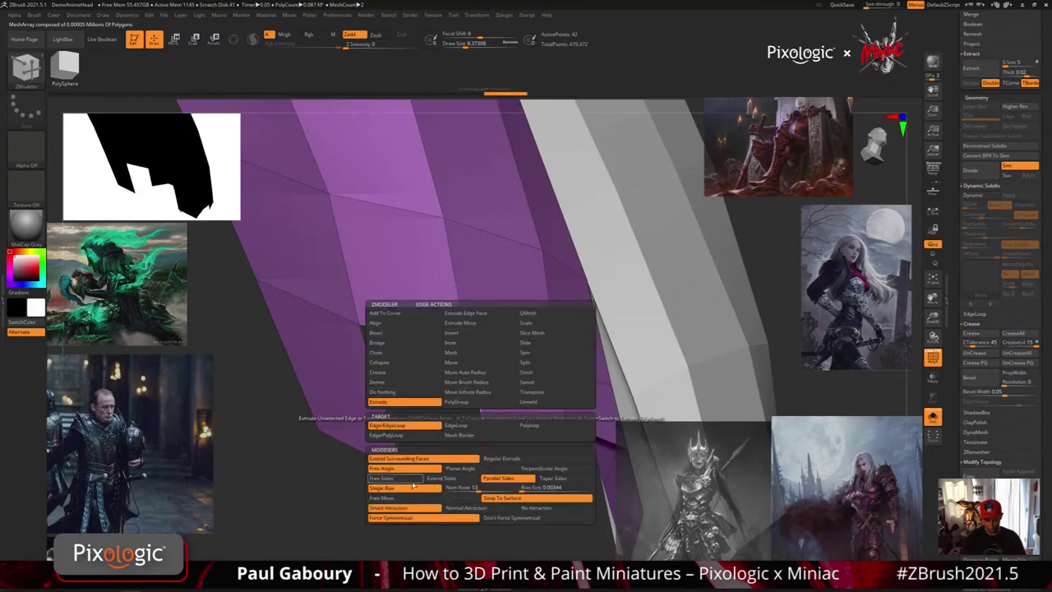
pyautogui.click(413, 481)
pyautogui.click(415, 497)
pyautogui.moveTo(472, 405); pyautogui.dragTo(363, 359)
pyautogui.keyDown('ctrl'); pyautogui.moveTo(526, 491); pyautogui.dragTo(502, 490, button='right'); pyautogui.keyUp('ctrl')
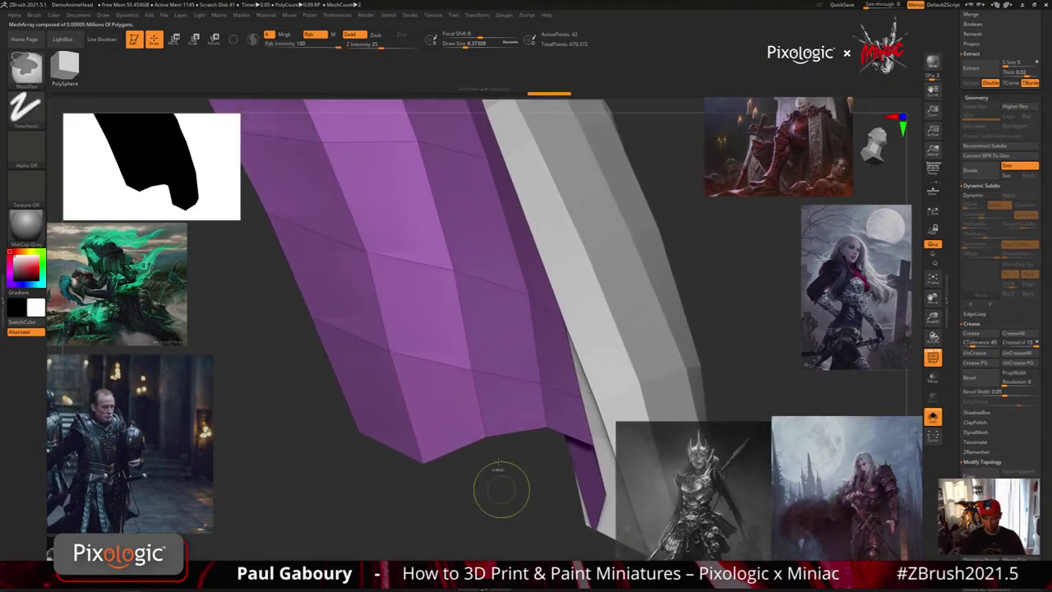
# Bridge the two side edges of the gap at the plate's lower corner with ZModeler's edge Bridge action.
pyautogui.press('b')
pyautogui.press('z')
pyautogui.press('m')
pyautogui.press('space')
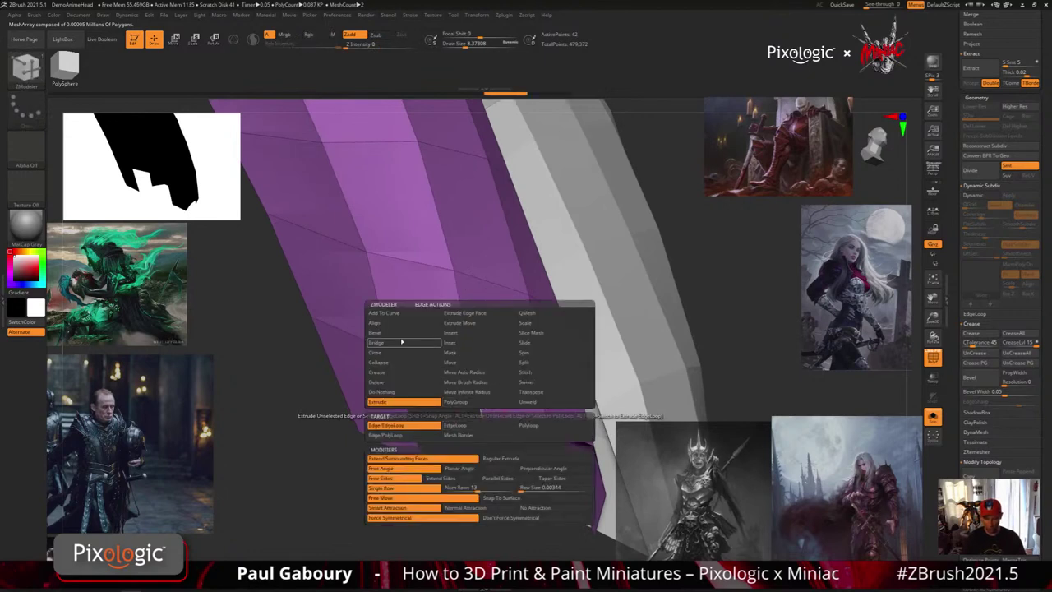
pyautogui.click(401, 342)
pyautogui.click(469, 426)
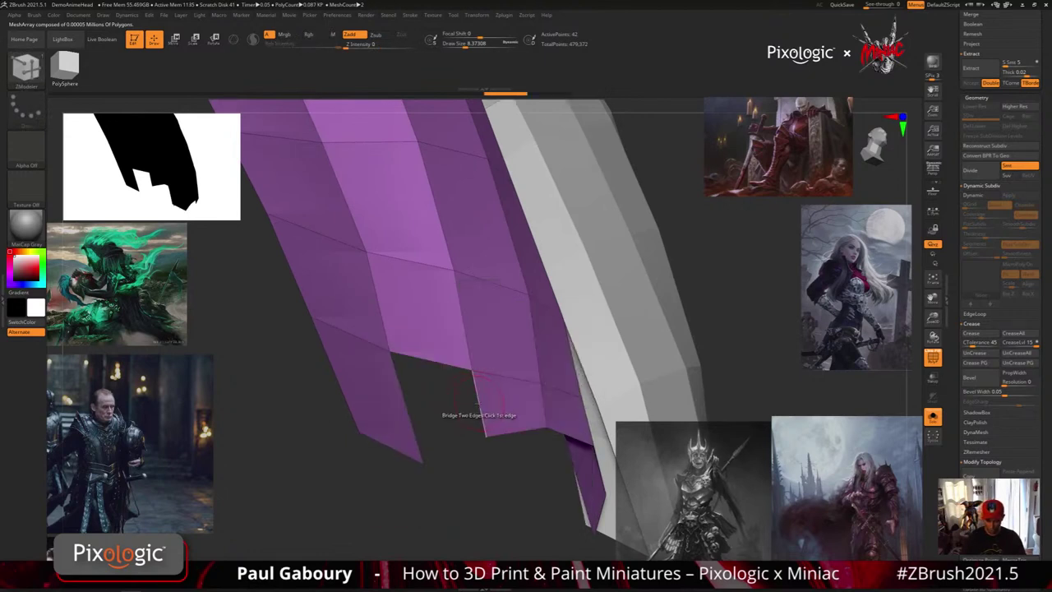
pyautogui.click(402, 425)
# Assign the second thigh plate a single polygroup and turn off Solo mode to show the whole figure.
pyautogui.moveTo(516, 462)
pyautogui.mouseDown(button='right')
pyautogui.moveTo(498, 490)
pyautogui.moveTo(416, 479)
pyautogui.moveTo(453, 496)
pyautogui.moveTo(441, 472)
pyautogui.mouseUp(button='right')
pyautogui.hotkey('ctrl', 'w')
pyautogui.click(933, 417)
pyautogui.keyDown('alt'); pyautogui.moveTo(587, 436); pyautogui.dragTo(541, 435, button='right'); pyautogui.keyUp('alt')
pyautogui.moveTo(540, 434); pyautogui.dragTo(566, 416)
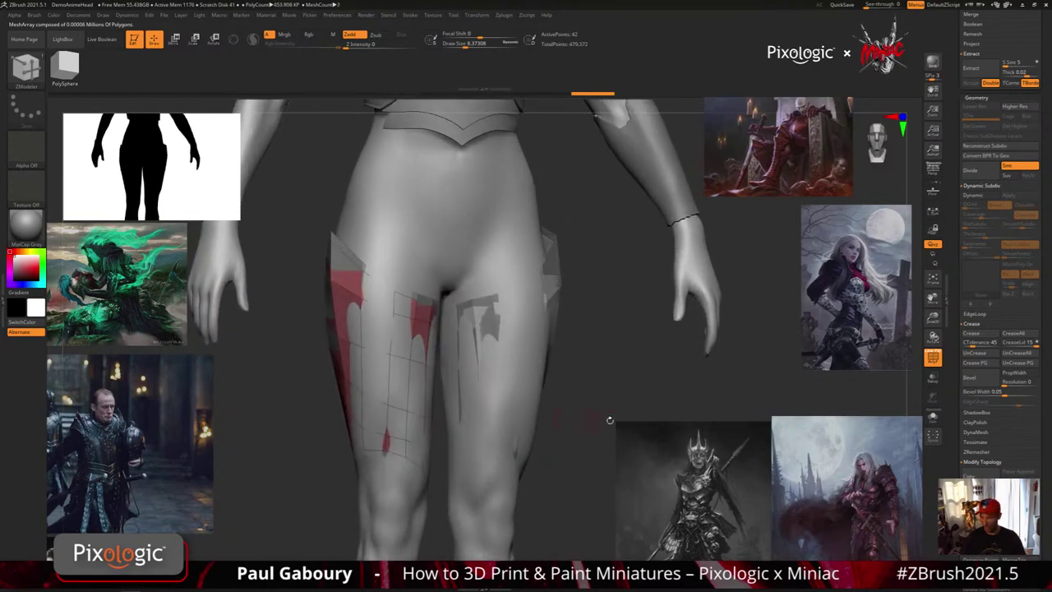
# Turn on dynamic subdivision for the second thigh plate and hide the polyframe.
pyautogui.scroll(3, 1042, 296)
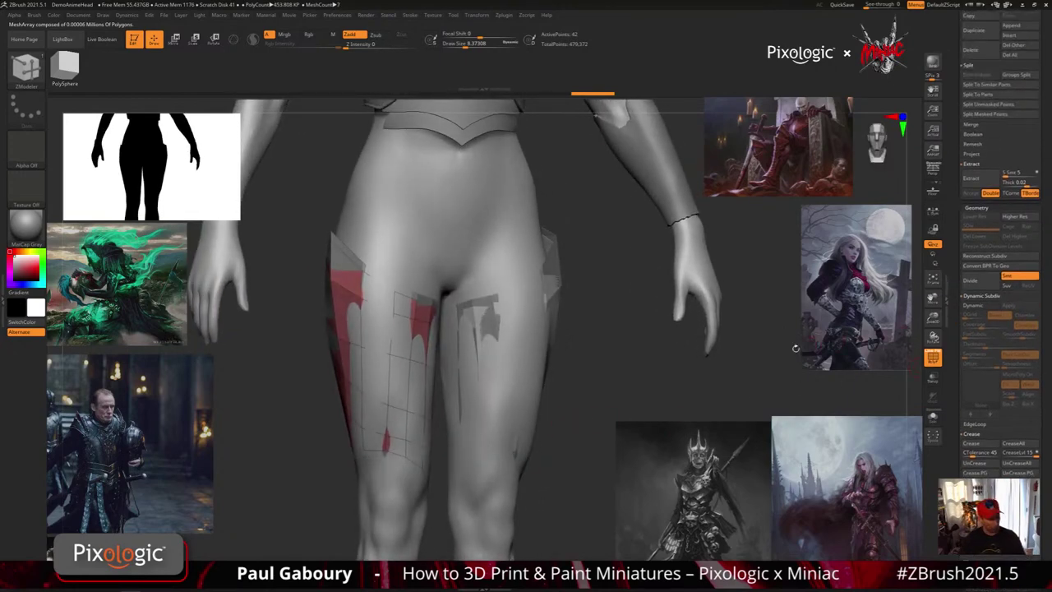
pyautogui.press('d')
pyautogui.moveTo(545, 445); pyautogui.dragTo(524, 429)
pyautogui.hotkey('shift', 'f')
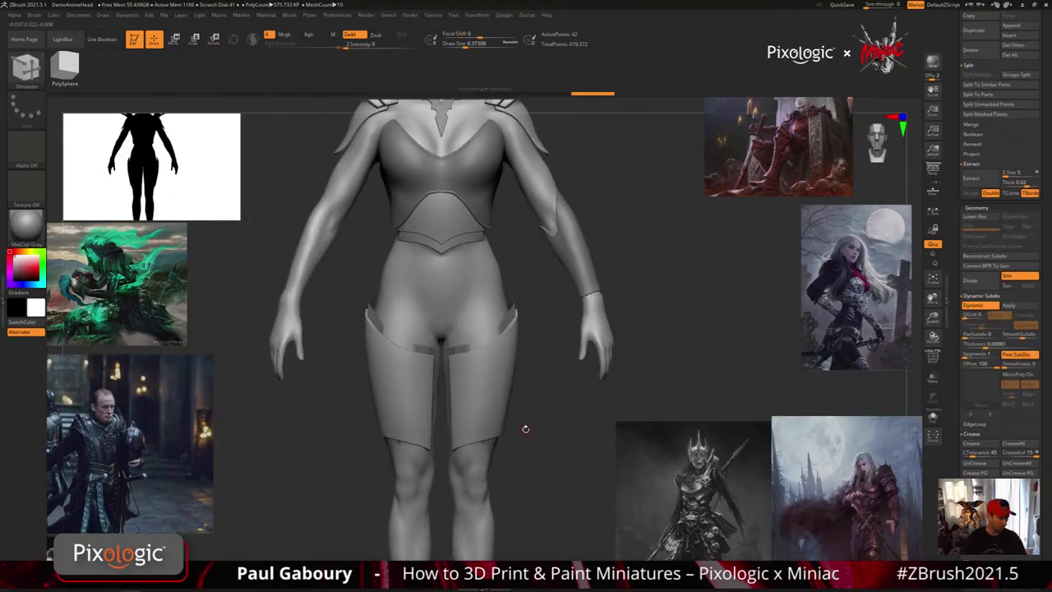
# Select the first upper leg armor subtool, turn on its dynamic subdivision, and set the thickness Offset to 45.
pyautogui.hotkey('shift', 'd')
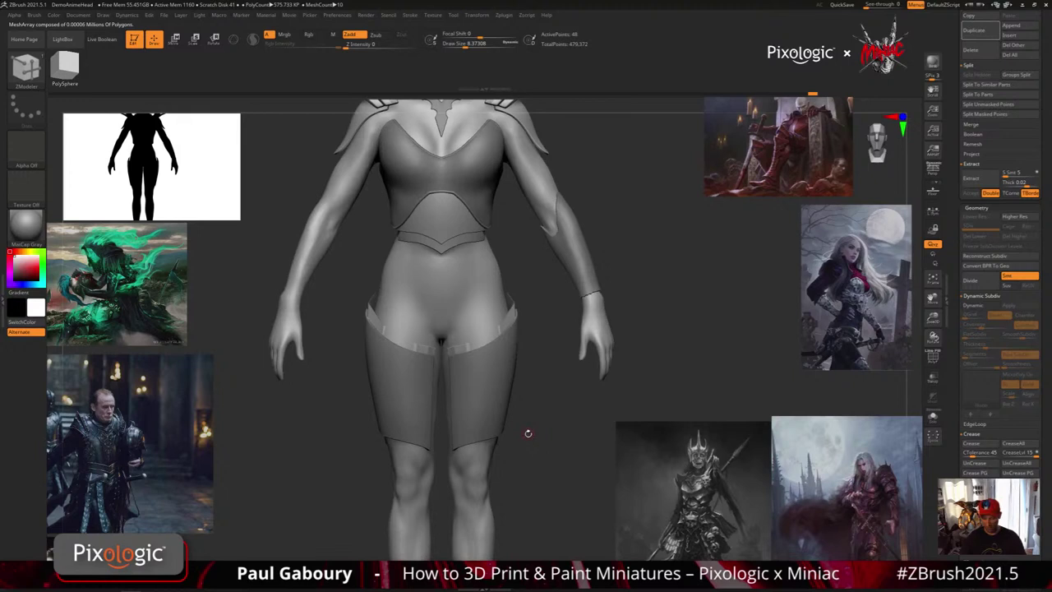
pyautogui.press('d')
pyautogui.moveTo(534, 442)
pyautogui.keyDown('ctrl'); pyautogui.mouseDown()
pyautogui.moveTo(542, 462)
pyautogui.moveTo(542, 430)
pyautogui.mouseUp(); pyautogui.keyUp('ctrl')
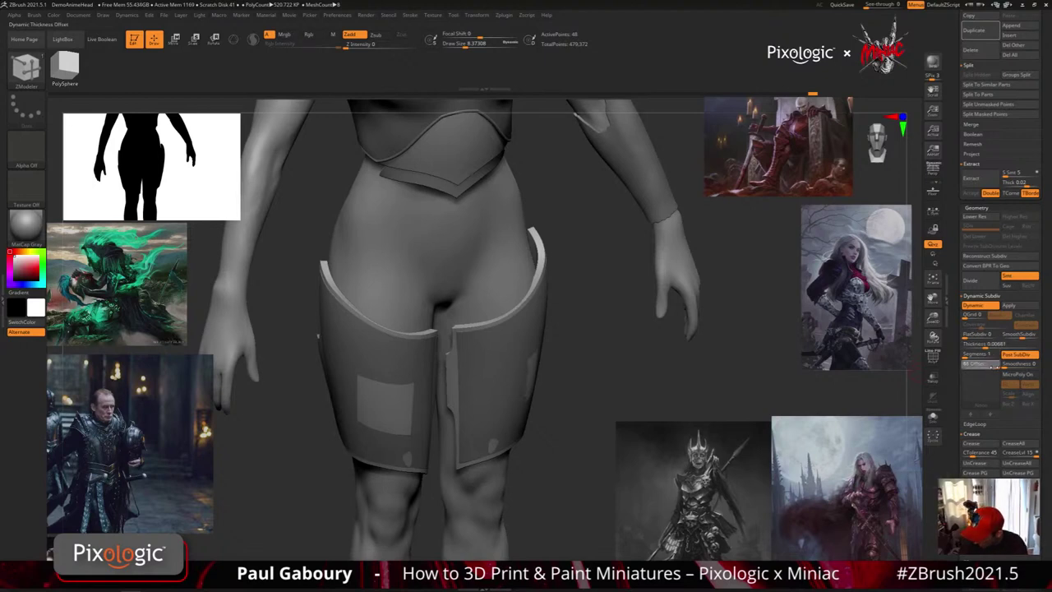
pyautogui.moveTo(994, 366); pyautogui.dragTo(992, 366)
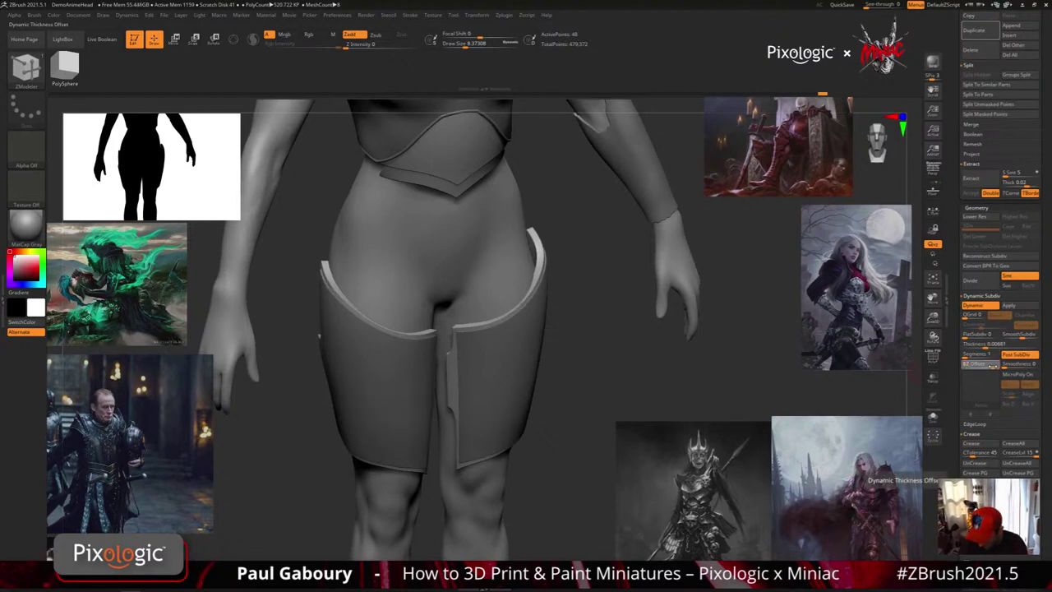
pyautogui.moveTo(992, 366); pyautogui.dragTo(988, 366)
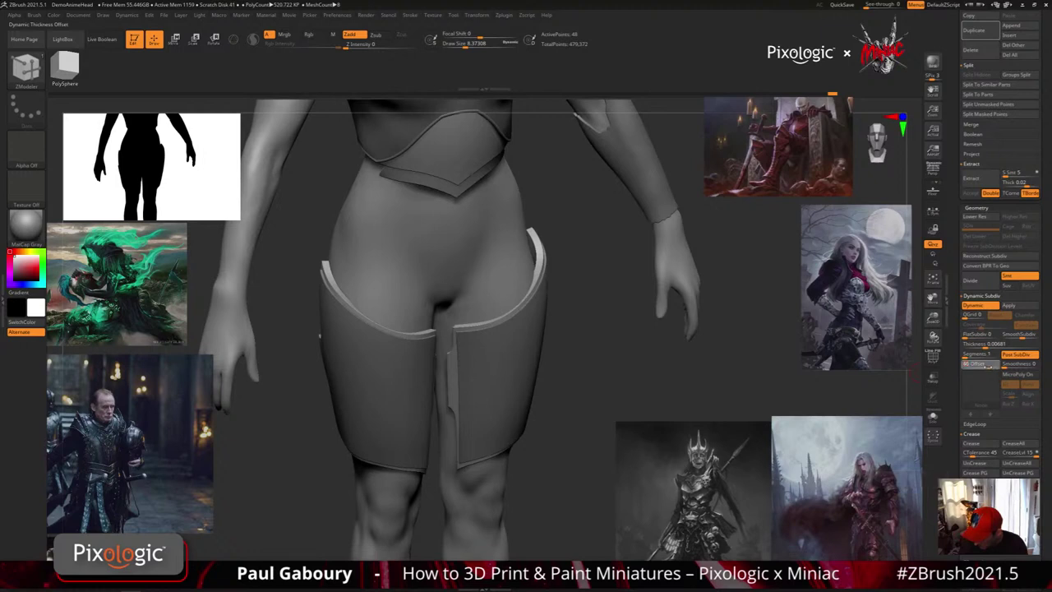
pyautogui.keyDown('ctrl'); pyautogui.moveTo(608, 378); pyautogui.dragTo(571, 380, button='right'); pyautogui.keyUp('ctrl')
pyautogui.keyDown('ctrl'); pyautogui.moveTo(570, 380); pyautogui.dragTo(600, 413, button='right'); pyautogui.keyUp('ctrl')
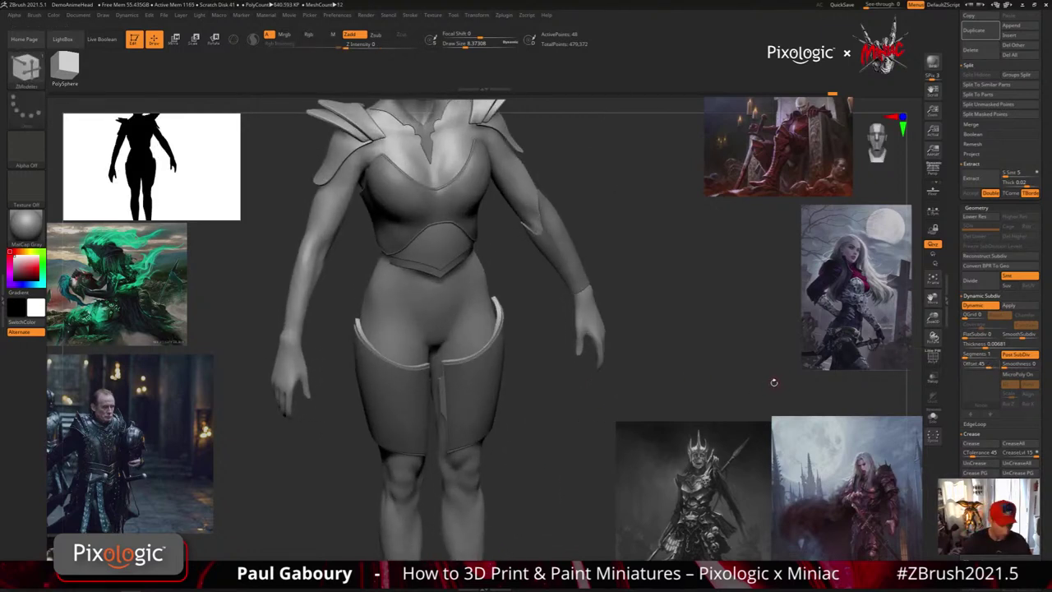
# Select the Upper Leg Armor 2nd subtool and set its dynamic thickness to 0.01072.
pyautogui.press('Down')
pyautogui.moveTo(522, 424); pyautogui.dragTo(552, 456, button='right')
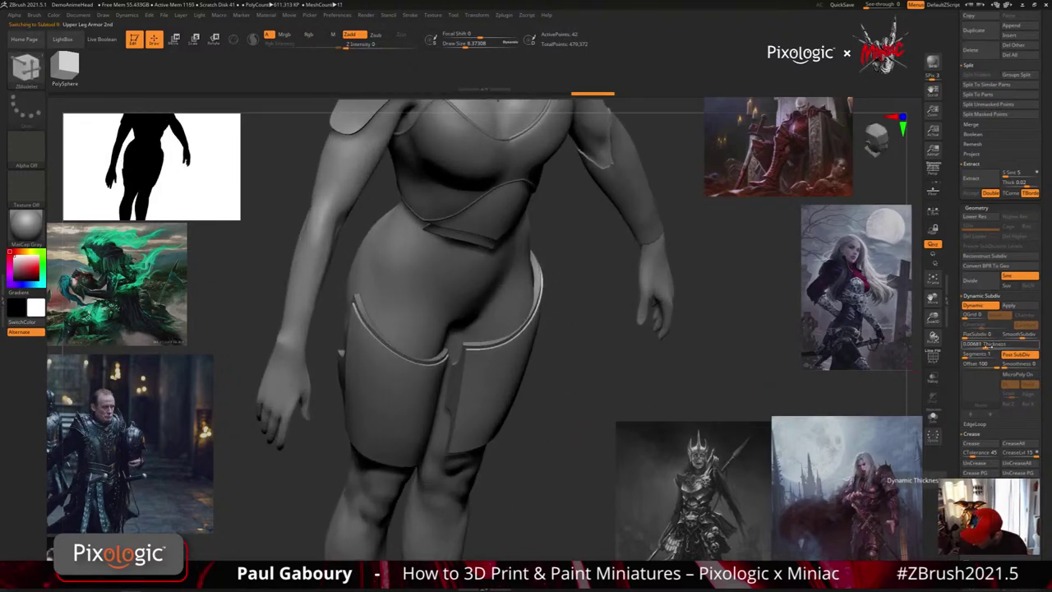
pyautogui.moveTo(985, 346); pyautogui.dragTo(991, 346)
pyautogui.moveTo(990, 346); pyautogui.dragTo(987, 346)
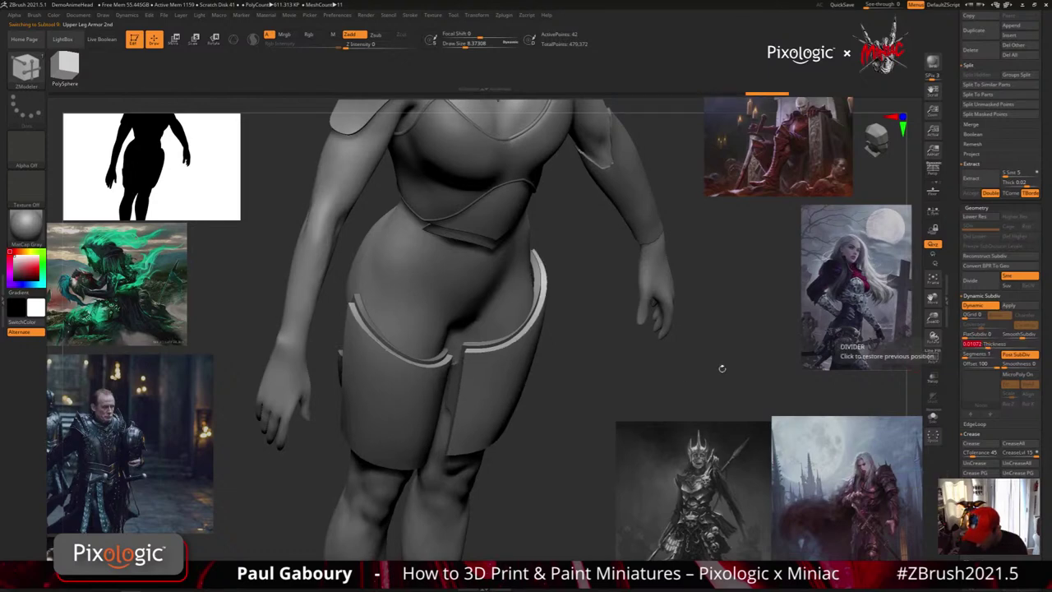
# Examine the layered thigh plates from below, the side, the front and at full-figure distance.
pyautogui.keyDown('ctrl'); pyautogui.moveTo(575, 447); pyautogui.dragTo(566, 419, button='right'); pyautogui.keyUp('ctrl')
pyautogui.keyDown('ctrl'); pyautogui.moveTo(567, 419); pyautogui.dragTo(571, 460, button='right'); pyautogui.keyUp('ctrl')
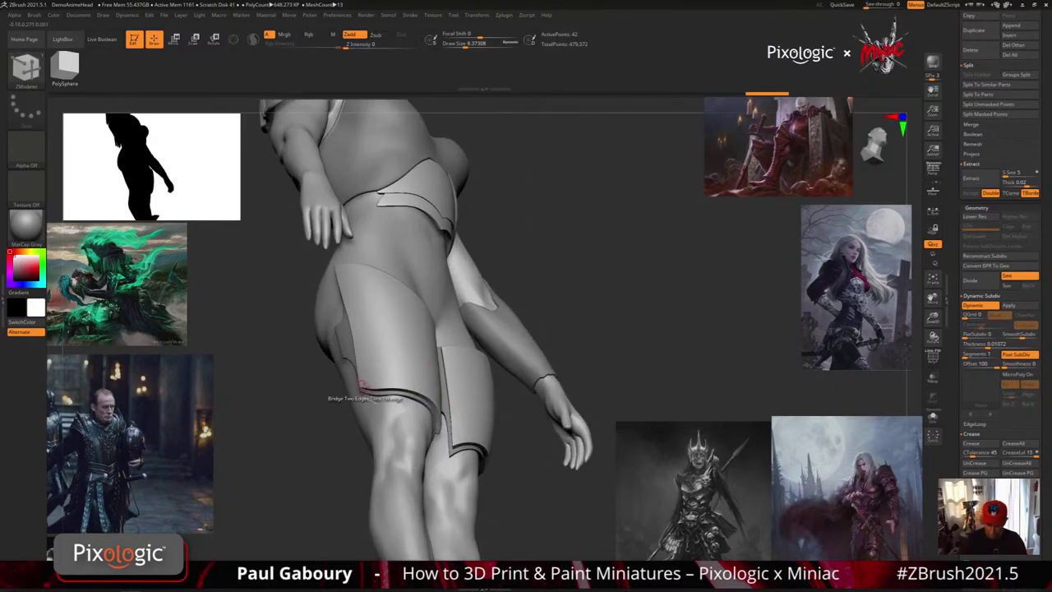
pyautogui.moveTo(364, 390); pyautogui.dragTo(419, 370, button='right')
pyautogui.moveTo(494, 381); pyautogui.dragTo(559, 391, button='right')
pyautogui.moveTo(558, 391); pyautogui.dragTo(521, 452, button='right')
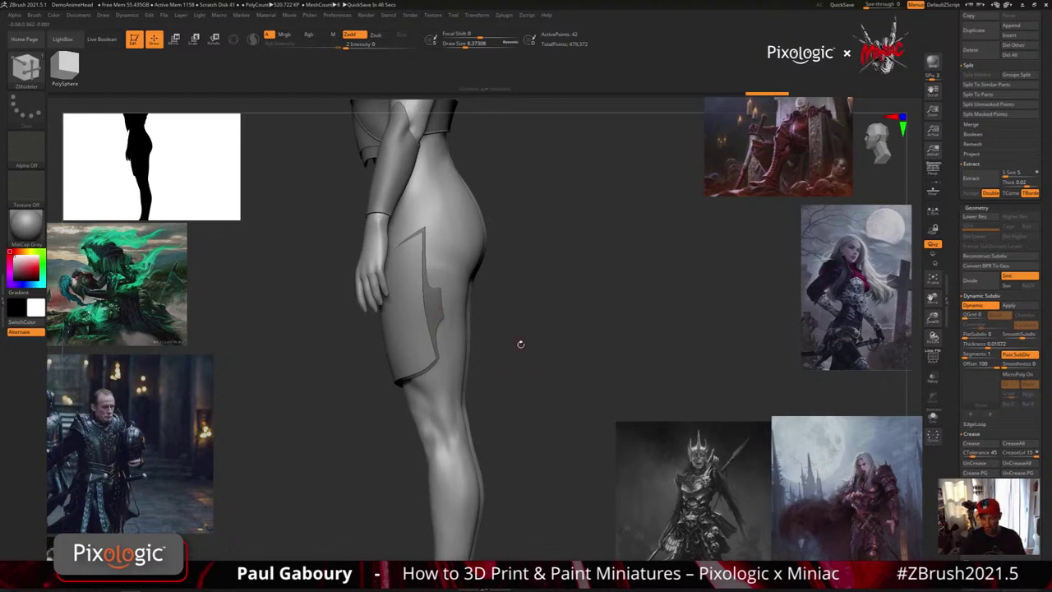
pyautogui.moveTo(520, 395); pyautogui.dragTo(564, 383)
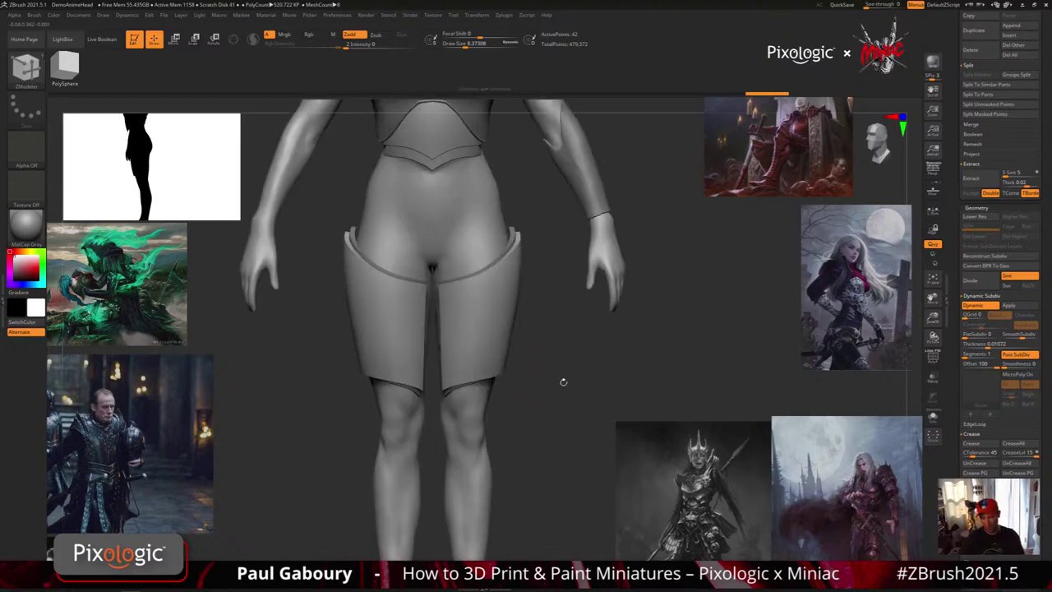
pyautogui.keyDown('ctrl'); pyautogui.moveTo(558, 406); pyautogui.dragTo(540, 419, button='right'); pyautogui.keyUp('ctrl')
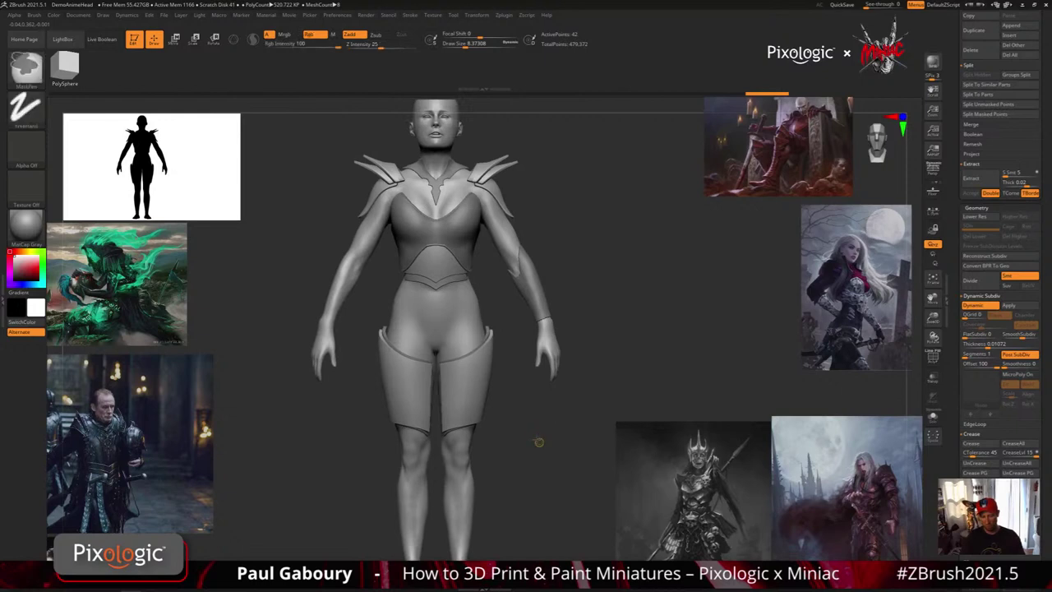
pyautogui.keyDown('alt'); pyautogui.moveTo(539, 435); pyautogui.dragTo(583, 452); pyautogui.keyUp('alt')
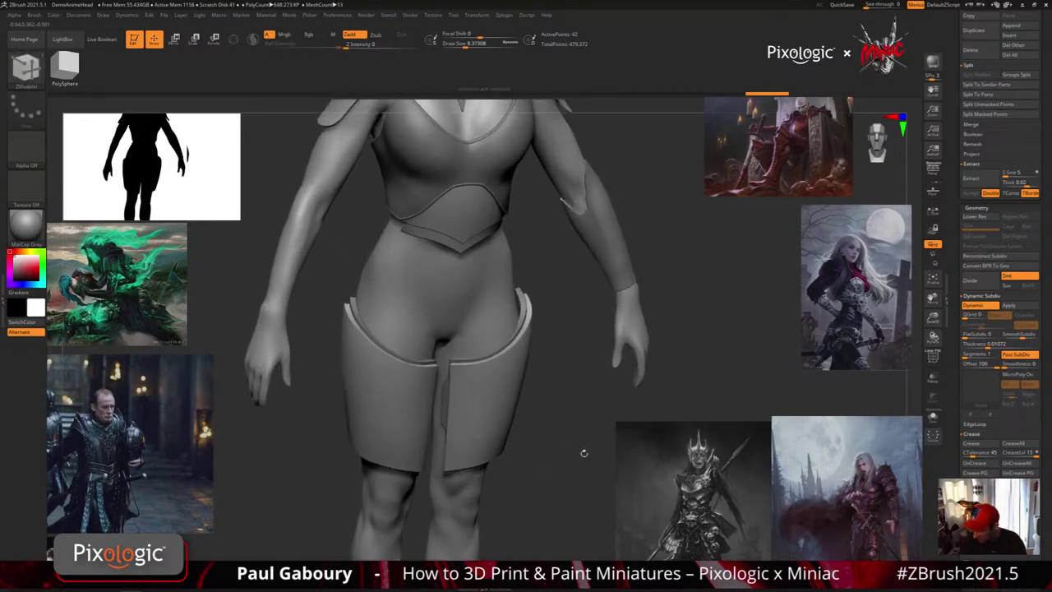
# Set the second thigh plate's dynamic thickness to 0.00681 and the first upper leg armor's thickness to 0.00447.
pyautogui.moveTo(989, 345); pyautogui.dragTo(985, 346)
pyautogui.keyDown('ctrl'); pyautogui.moveTo(585, 460); pyautogui.dragTo(597, 432, button='right'); pyautogui.keyUp('ctrl')
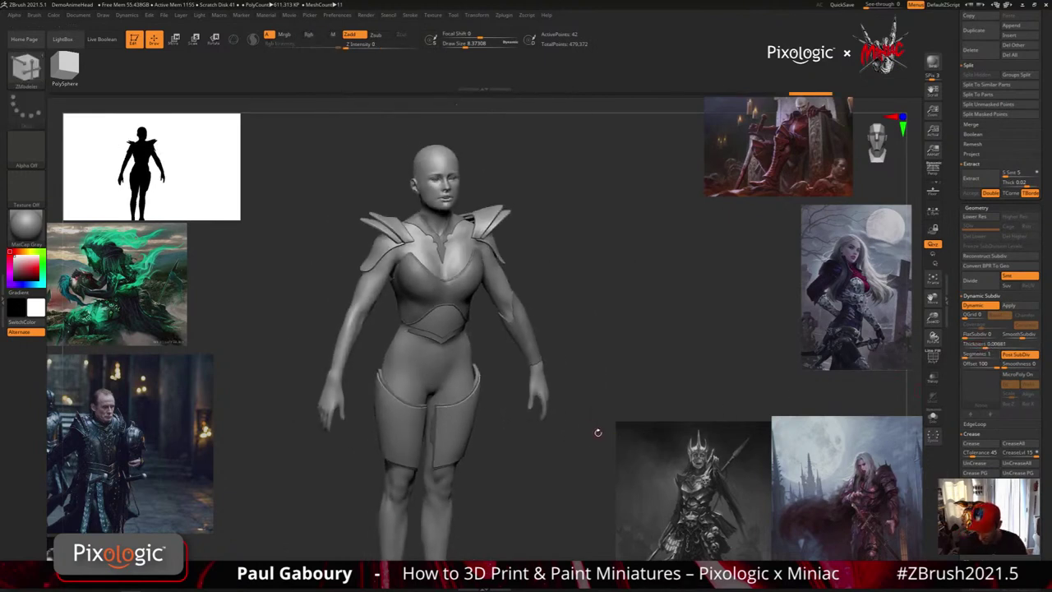
pyautogui.press('Down')
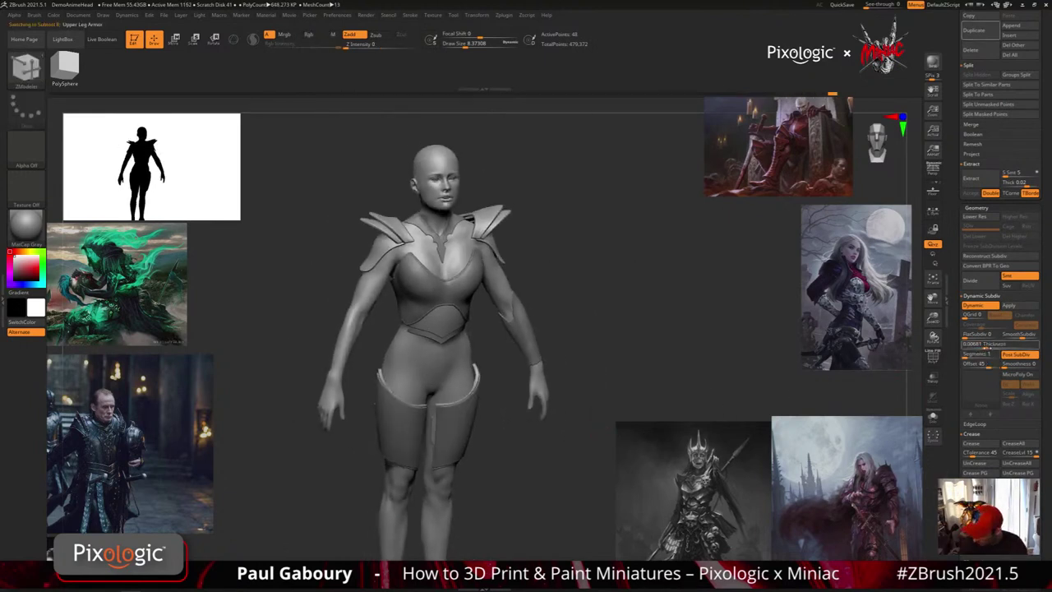
pyautogui.moveTo(986, 347); pyautogui.dragTo(982, 346)
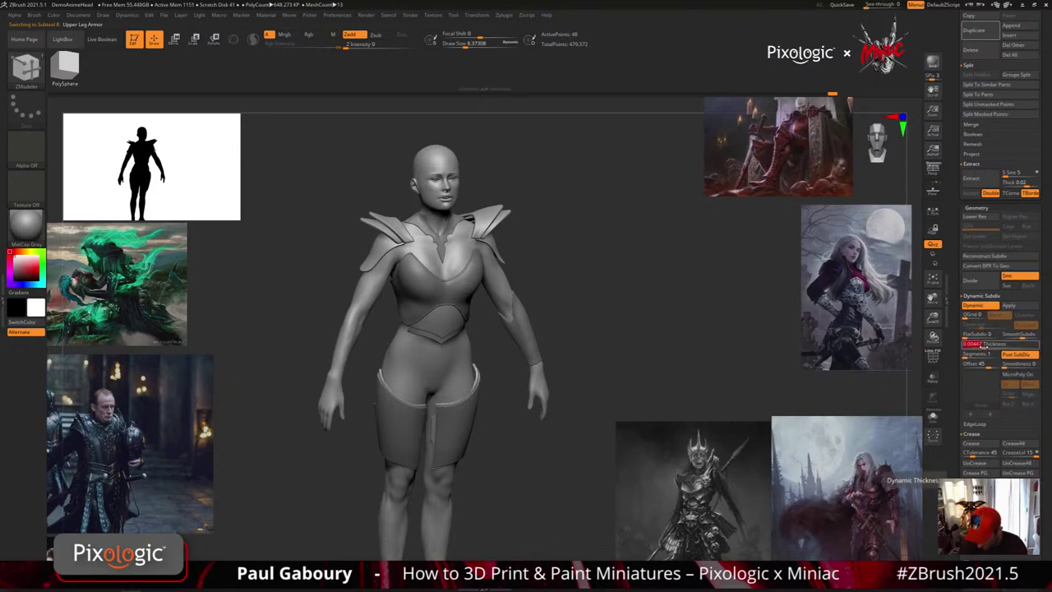
pyautogui.keyDown('ctrl'); pyautogui.moveTo(580, 422); pyautogui.dragTo(580, 479, button='right'); pyautogui.keyUp('ctrl')
pyautogui.moveTo(580, 479); pyautogui.dragTo(561, 425)
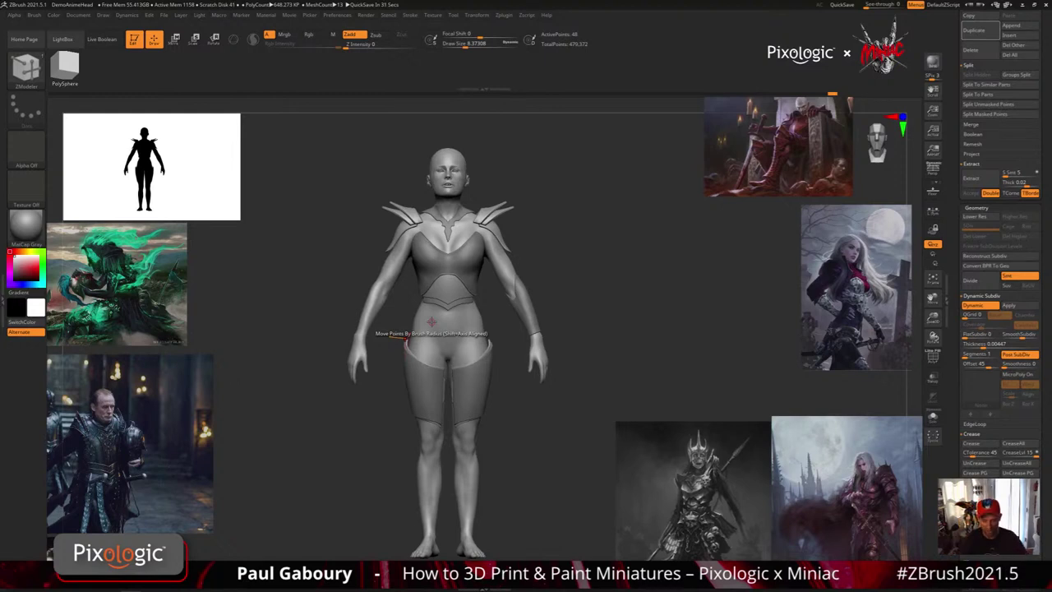
# Set the first upper leg armor's SmoothSubdiv to 0 and apply its dynamic subdivision to make the thickness real geometry.
pyautogui.moveTo(528, 434)
pyautogui.mouseDown()
pyautogui.moveTo(559, 440)
pyautogui.moveTo(538, 433)
pyautogui.moveTo(578, 423)
pyautogui.moveTo(522, 426)
pyautogui.moveTo(525, 467)
pyautogui.moveTo(559, 414)
pyautogui.moveTo(498, 452)
pyautogui.moveTo(529, 475)
pyautogui.moveTo(512, 446)
pyautogui.mouseUp()
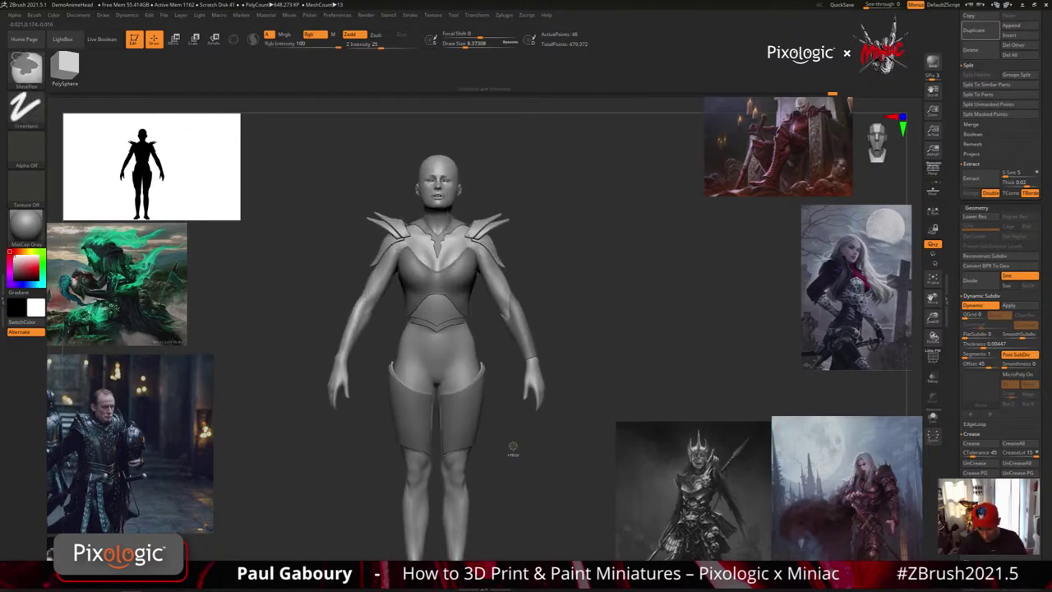
pyautogui.keyDown('ctrl'); pyautogui.moveTo(512, 446); pyautogui.dragTo(503, 428, button='right'); pyautogui.keyUp('ctrl')
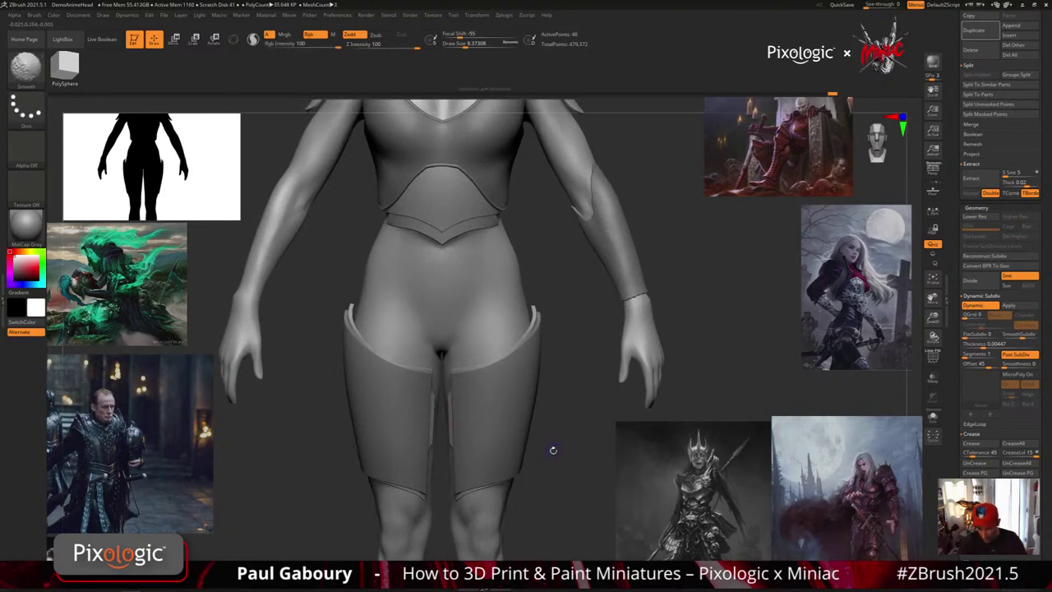
pyautogui.hotkey('shift', 'f')
pyautogui.moveTo(552, 448); pyautogui.dragTo(583, 425)
pyautogui.hotkey('shift', 'd')
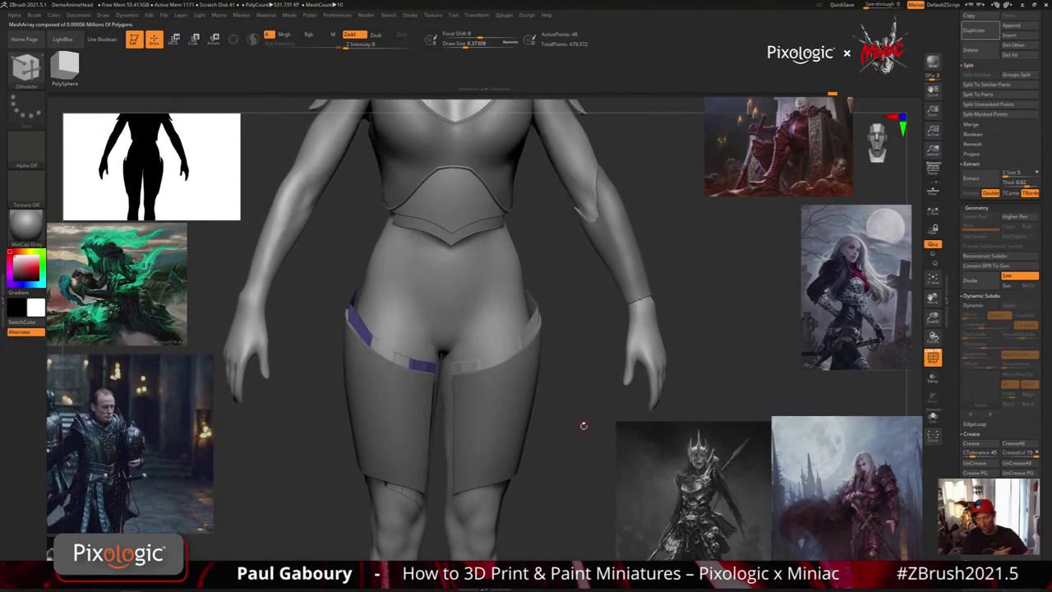
pyautogui.press('d')
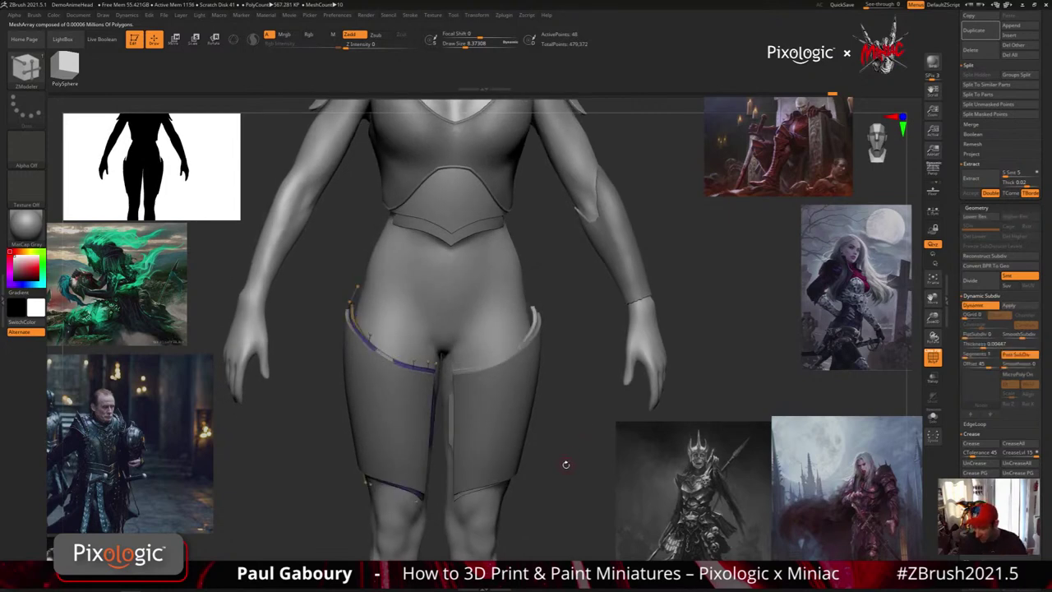
pyautogui.keyDown('alt'); pyautogui.moveTo(566, 464); pyautogui.dragTo(556, 423); pyautogui.keyUp('alt')
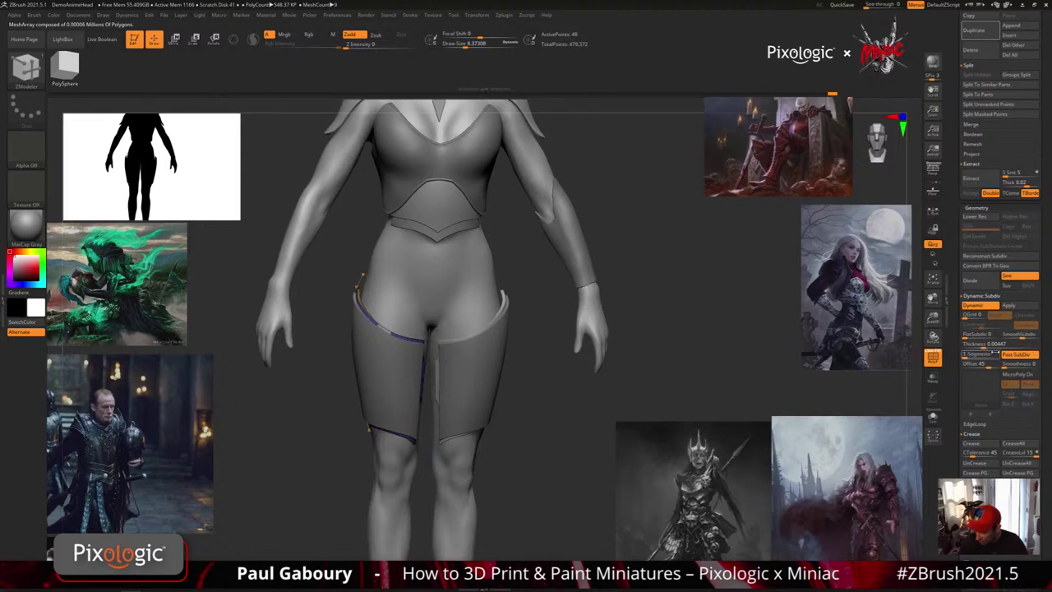
pyautogui.click(1002, 334)
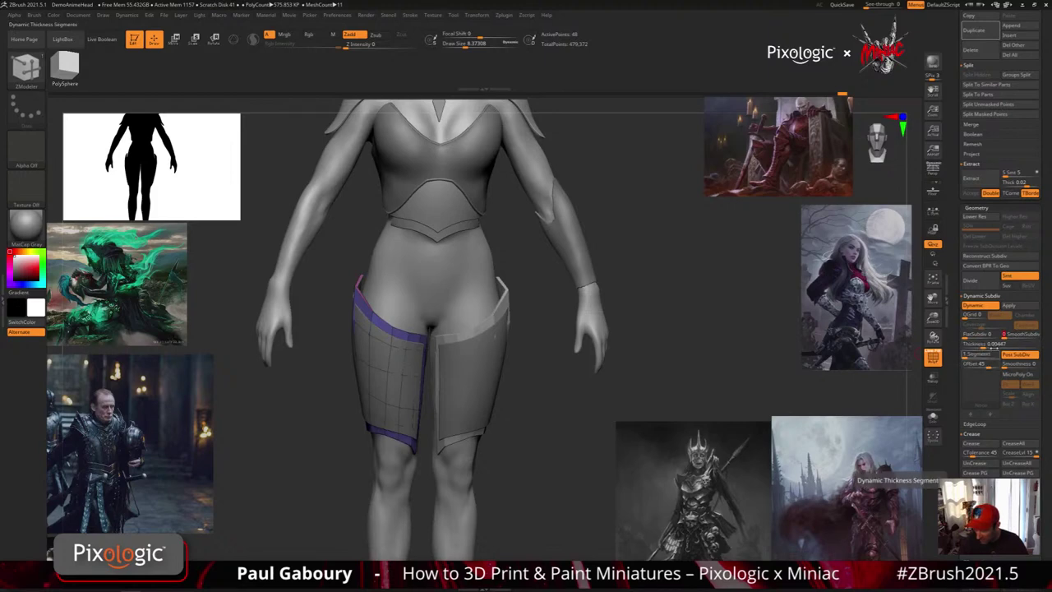
pyautogui.click(1017, 307)
# Select the Upper Leg Armor 2nd subtool, set its SmoothSubdiv to 0, and apply its dynamic subdivision.
pyautogui.press('d')
pyautogui.moveTo(528, 393)
pyautogui.mouseDown()
pyautogui.moveTo(527, 417)
pyautogui.moveTo(576, 448)
pyautogui.moveTo(529, 403)
pyautogui.mouseUp()
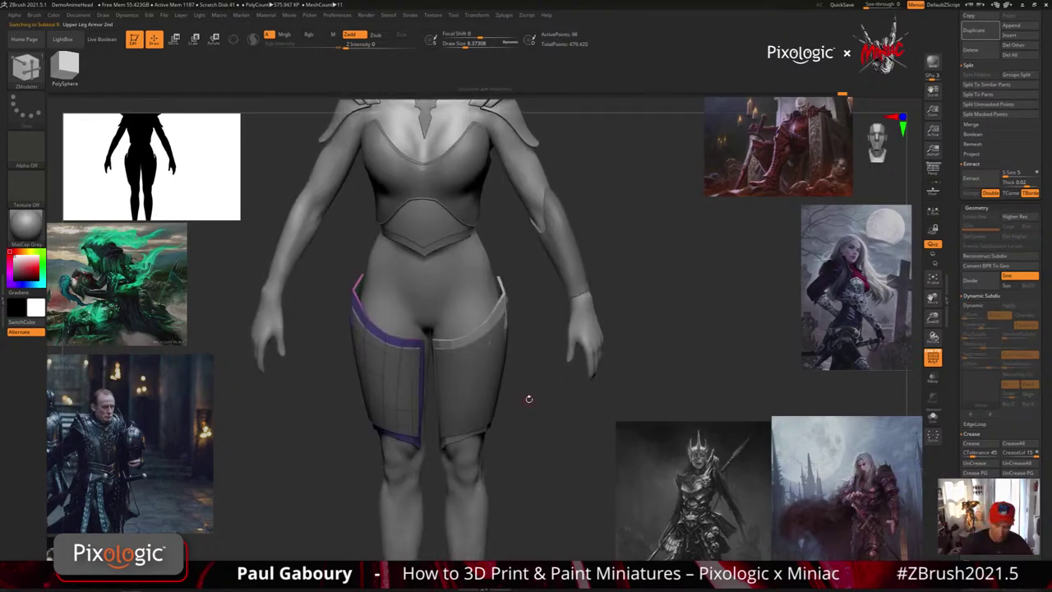
pyautogui.press('d')
pyautogui.moveTo(1020, 336); pyautogui.dragTo(995, 335)
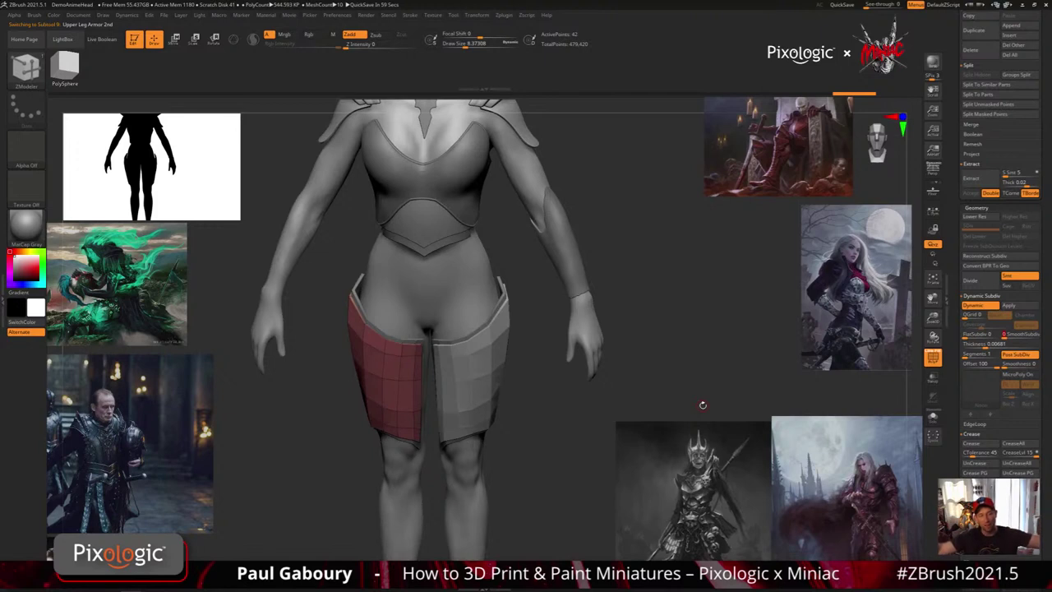
pyautogui.click(1017, 307)
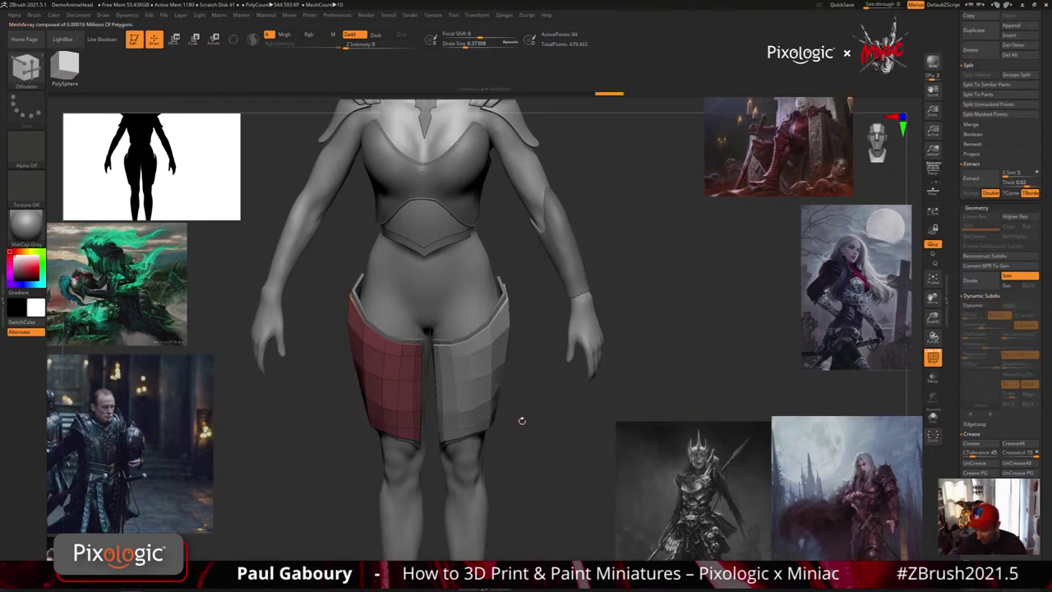
# Isolate the second thigh plate and crease its rim edges with ZModeler's Crease edge action.
pyautogui.click(938, 421)
pyautogui.moveTo(526, 370); pyautogui.dragTo(435, 378, button='right')
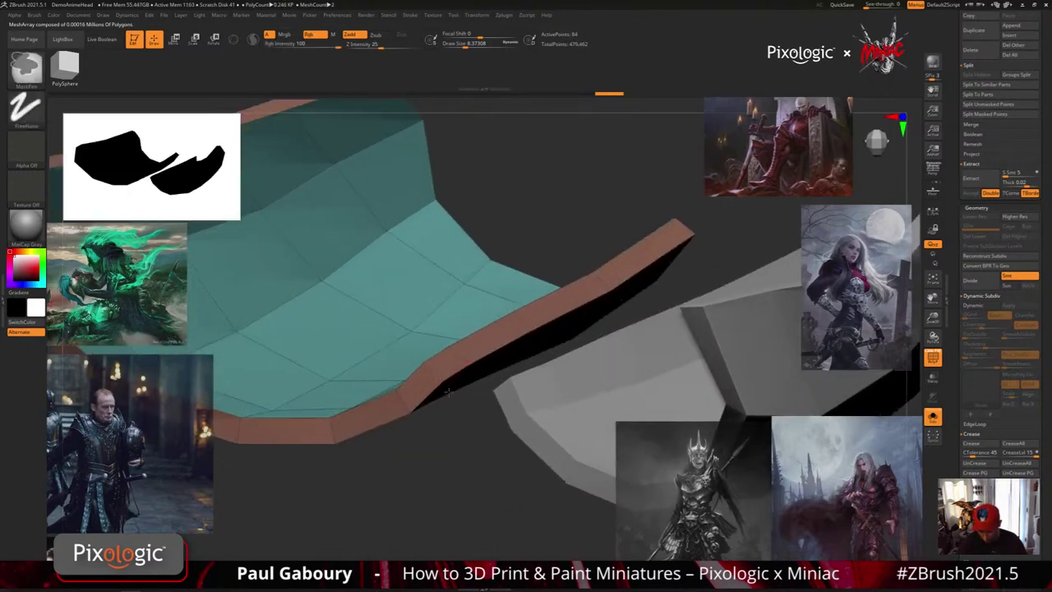
pyautogui.press('space')
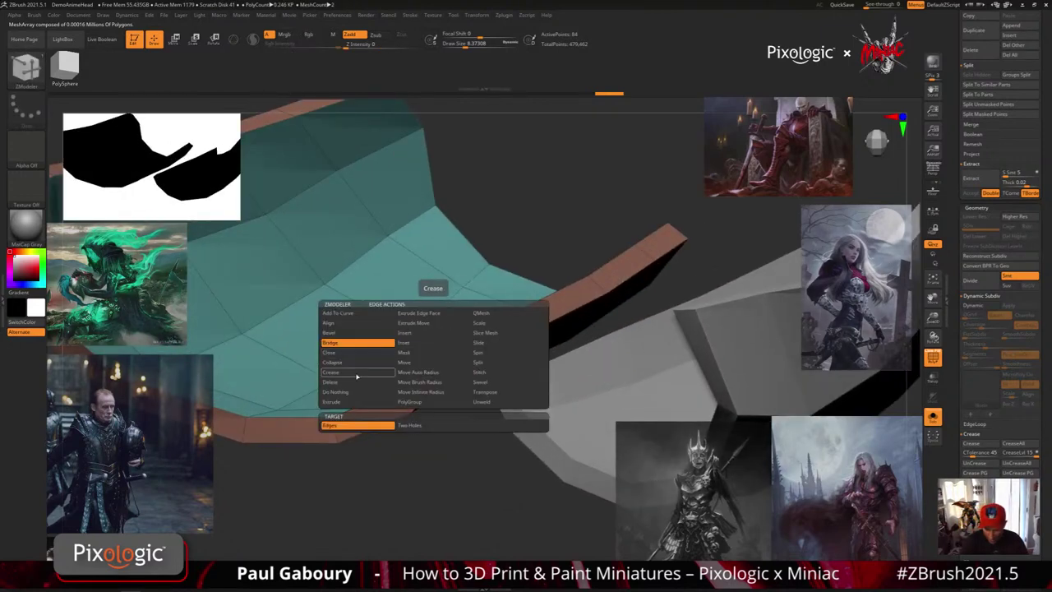
pyautogui.click(332, 372)
pyautogui.click(386, 423)
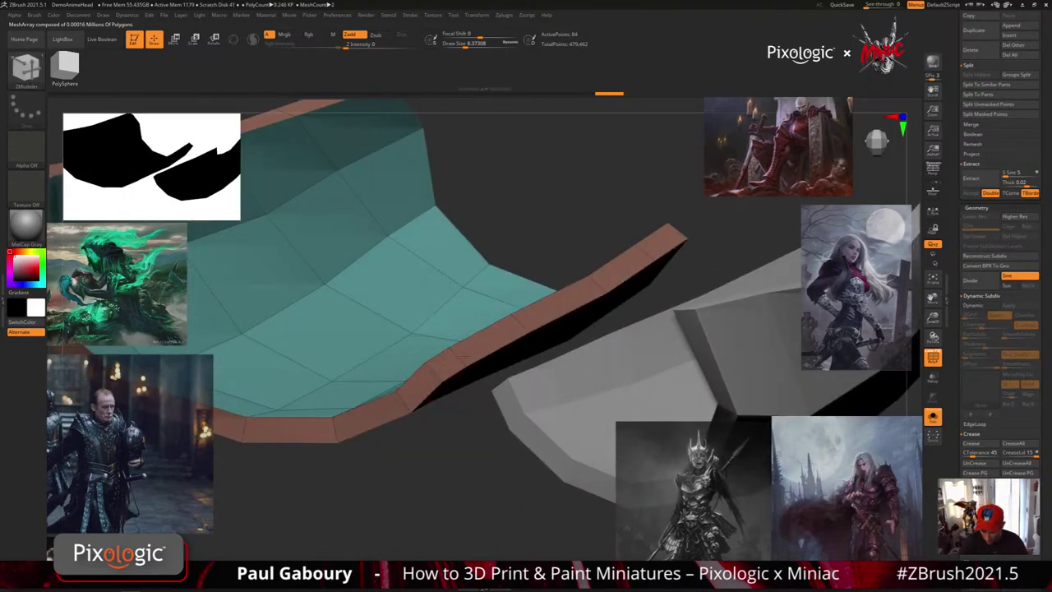
pyautogui.keyDown('ctrl'); pyautogui.moveTo(395, 419); pyautogui.dragTo(422, 324, button='right'); pyautogui.keyUp('ctrl')
pyautogui.keyDown('alt'); pyautogui.moveTo(370, 253); pyautogui.dragTo(438, 343, button='right'); pyautogui.keyUp('alt')
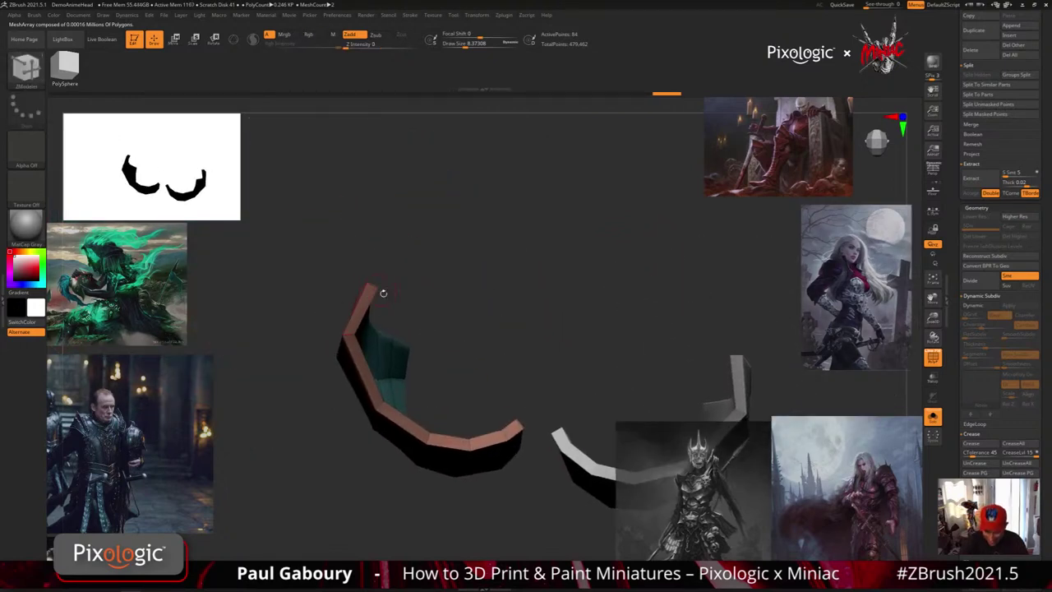
pyautogui.moveTo(383, 292); pyautogui.dragTo(390, 382)
# Turn on dynamic subdivision for the second thigh plate with thickness 0 and a raised SmoothSubdiv level.
pyautogui.press('d')
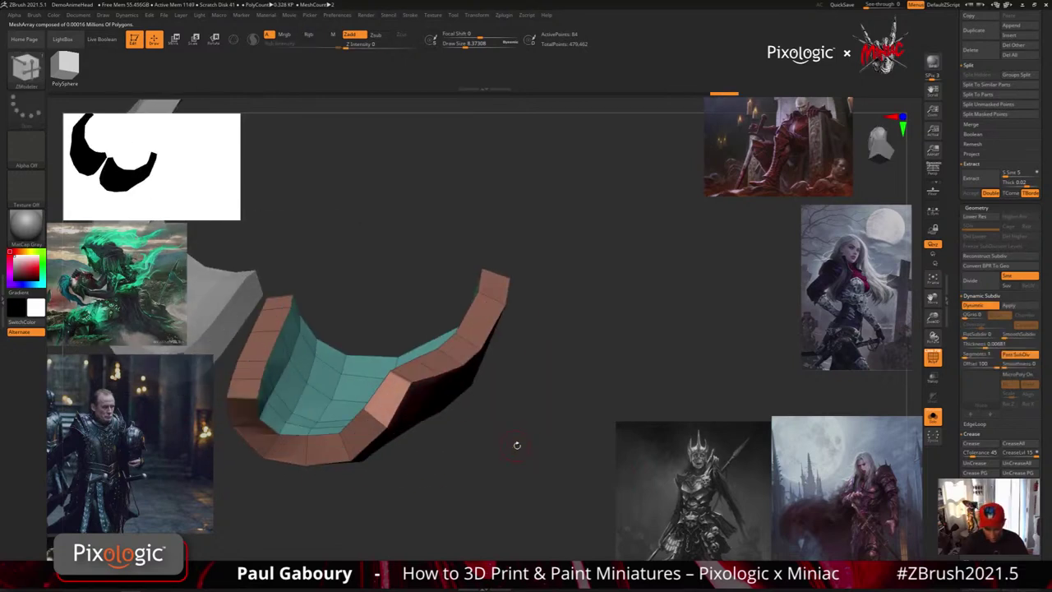
pyautogui.moveTo(984, 345); pyautogui.dragTo(1017, 336)
pyautogui.keyDown('ctrl'); pyautogui.moveTo(565, 417); pyautogui.dragTo(502, 433, button='right'); pyautogui.keyUp('ctrl')
pyautogui.moveTo(501, 433); pyautogui.dragTo(575, 477)
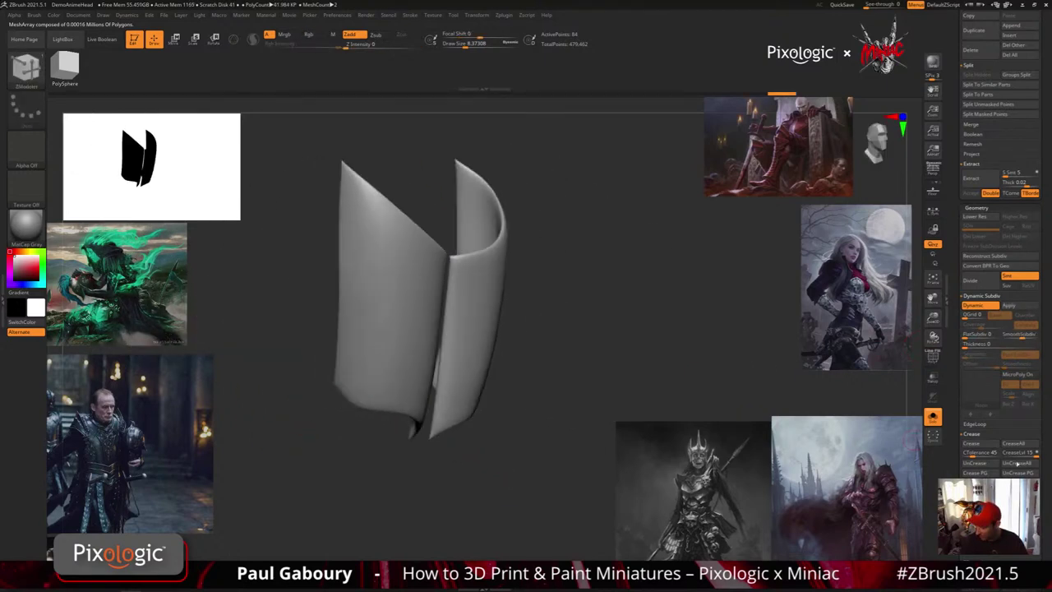
# Set the second thigh plate's crease level to 2 to soften its creased rim.
pyautogui.moveTo(1045, 475); pyautogui.dragTo(1041, 378)
pyautogui.moveTo(755, 404); pyautogui.dragTo(559, 424)
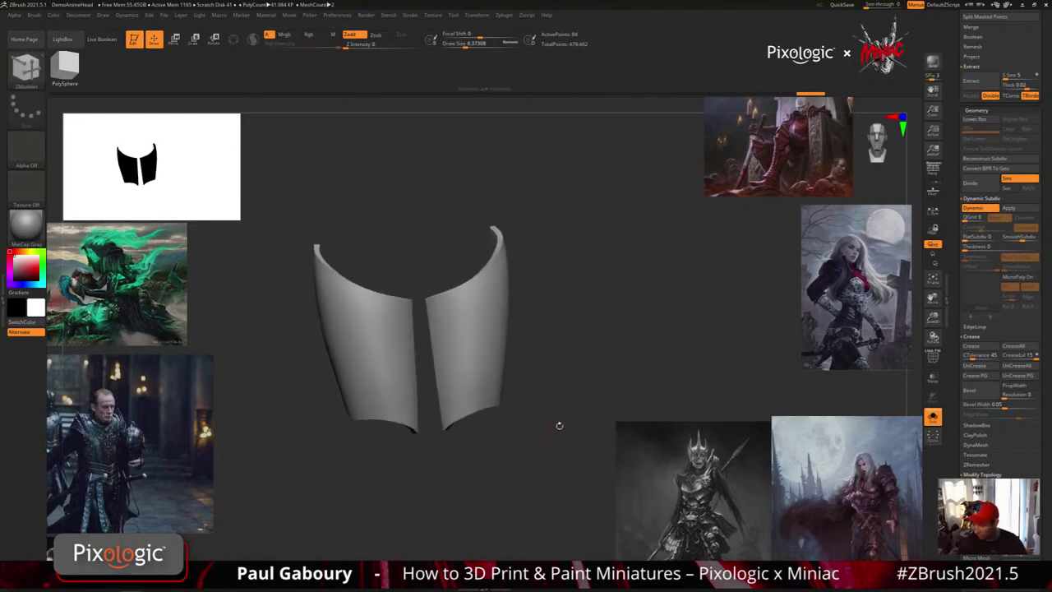
pyautogui.moveTo(1031, 356); pyautogui.dragTo(1008, 357)
pyautogui.moveTo(641, 393); pyautogui.dragTo(737, 361)
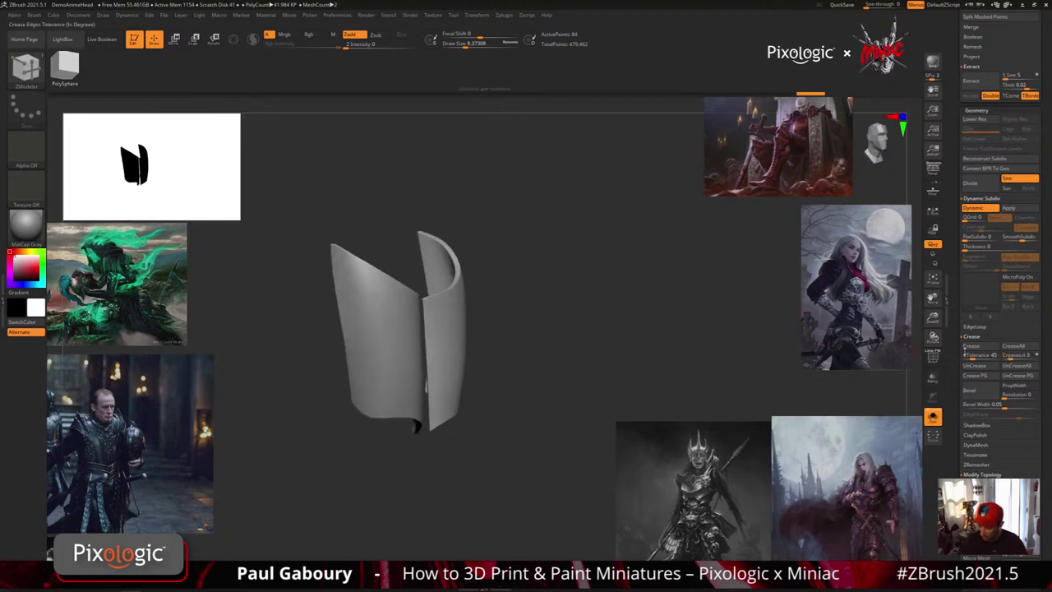
pyautogui.moveTo(1012, 358); pyautogui.dragTo(1009, 357)
pyautogui.moveTo(723, 382); pyautogui.dragTo(544, 422)
pyautogui.moveTo(915, 363); pyautogui.dragTo(711, 372)
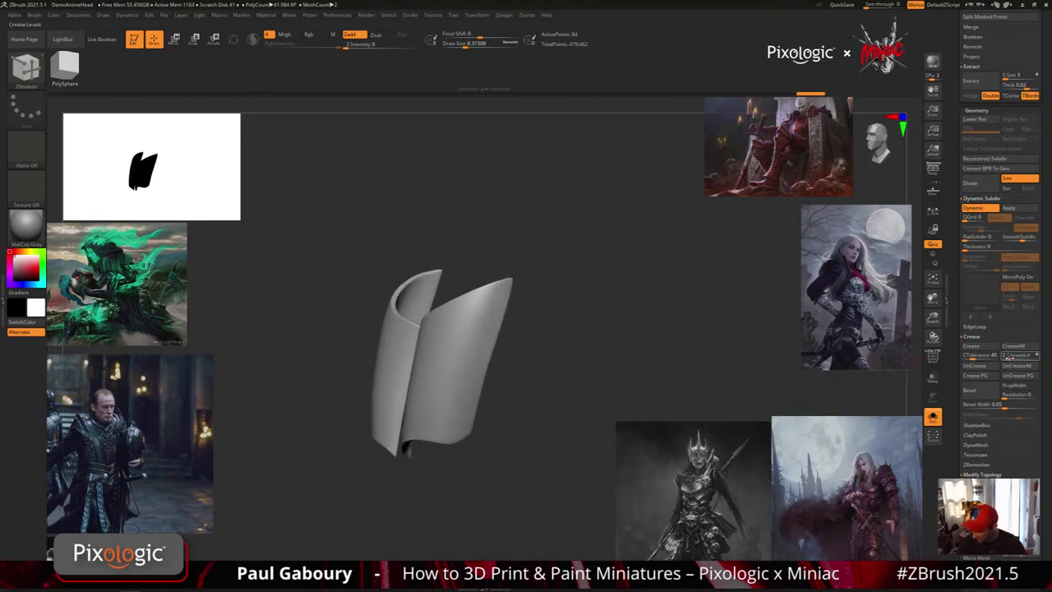
# Switch to the first upper leg armor, set its dynamic thickness to 0, and raise its SmoothSubdiv level.
pyautogui.moveTo(575, 415)
pyautogui.mouseDown()
pyautogui.moveTo(545, 402)
pyautogui.moveTo(518, 435)
pyautogui.moveTo(573, 420)
pyautogui.moveTo(552, 403)
pyautogui.moveTo(584, 416)
pyautogui.moveTo(562, 427)
pyautogui.moveTo(570, 419)
pyautogui.mouseUp()
pyautogui.hotkey('shift', 'f')
pyautogui.hotkey('shift', 'f')
pyautogui.hotkey('shift', 'd')
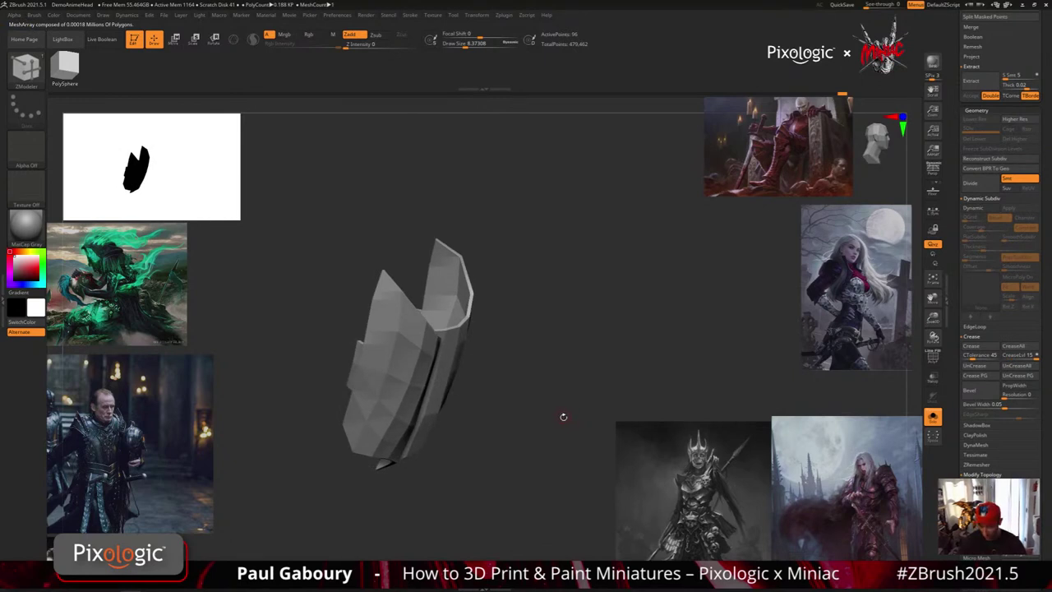
pyautogui.hotkey('shift', 'd')
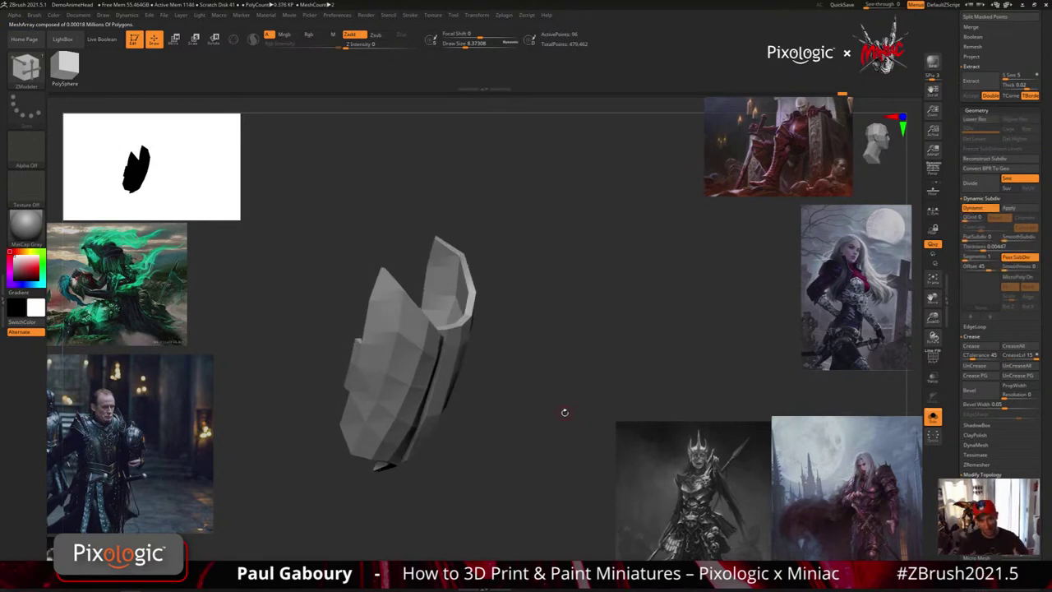
pyautogui.click(990, 246)
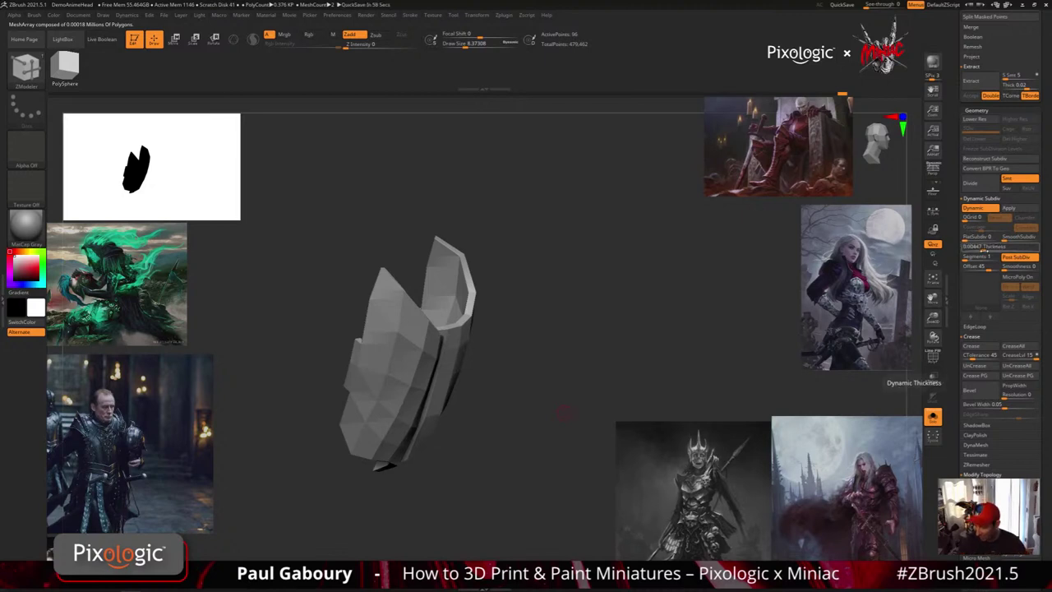
pyautogui.moveTo(984, 250); pyautogui.dragTo(963, 249)
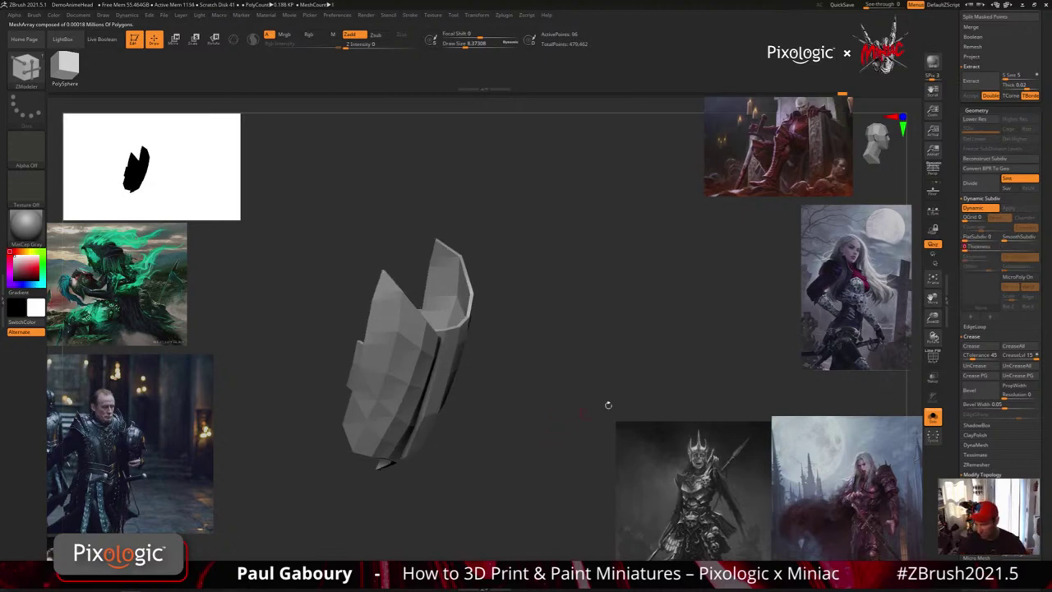
pyautogui.click(1020, 238)
pyautogui.moveTo(503, 414); pyautogui.dragTo(550, 403)
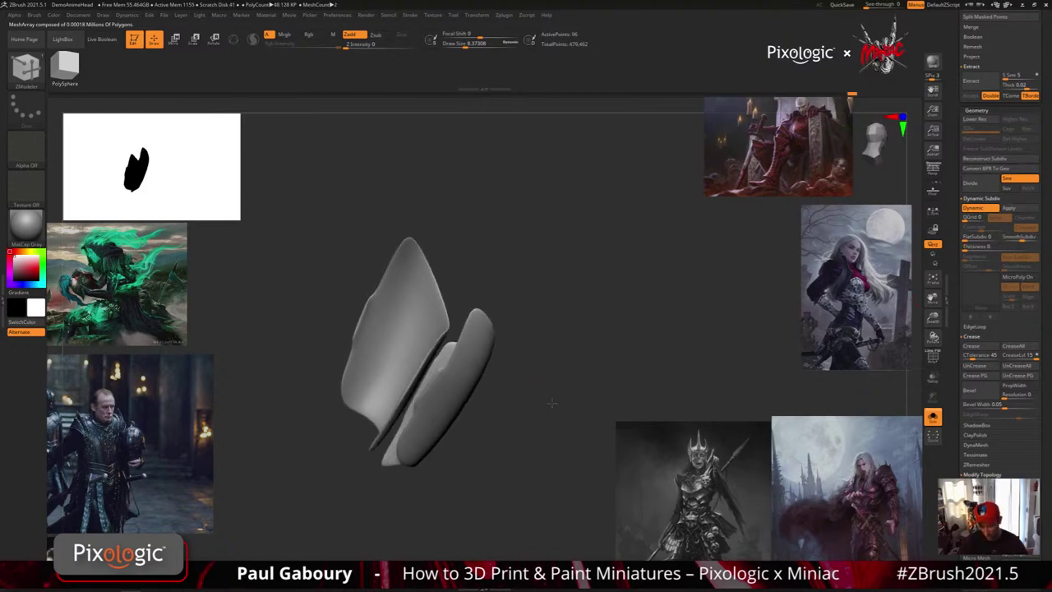
# Crease the first upper leg armor's rim edges around the whole plate with ZModeler.
pyautogui.hotkey('shift', 'f')
pyautogui.hotkey('shift', 'd')
pyautogui.keyDown('ctrl'); pyautogui.moveTo(546, 399); pyautogui.dragTo(526, 427, button='right'); pyautogui.keyUp('ctrl')
pyautogui.moveTo(525, 428); pyautogui.dragTo(485, 395, button='right')
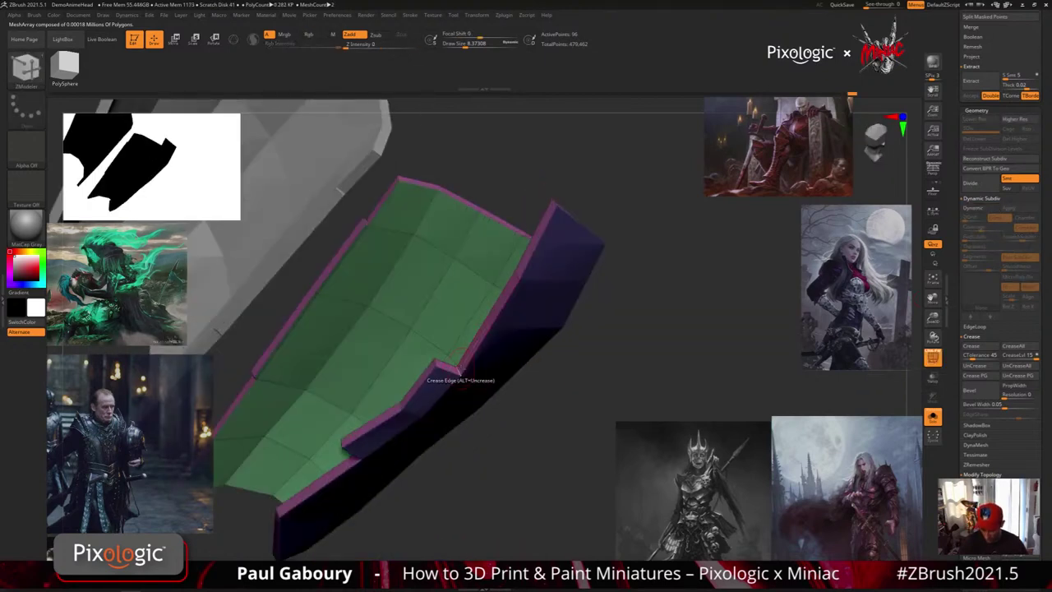
pyautogui.moveTo(423, 369); pyautogui.dragTo(571, 356, button='right')
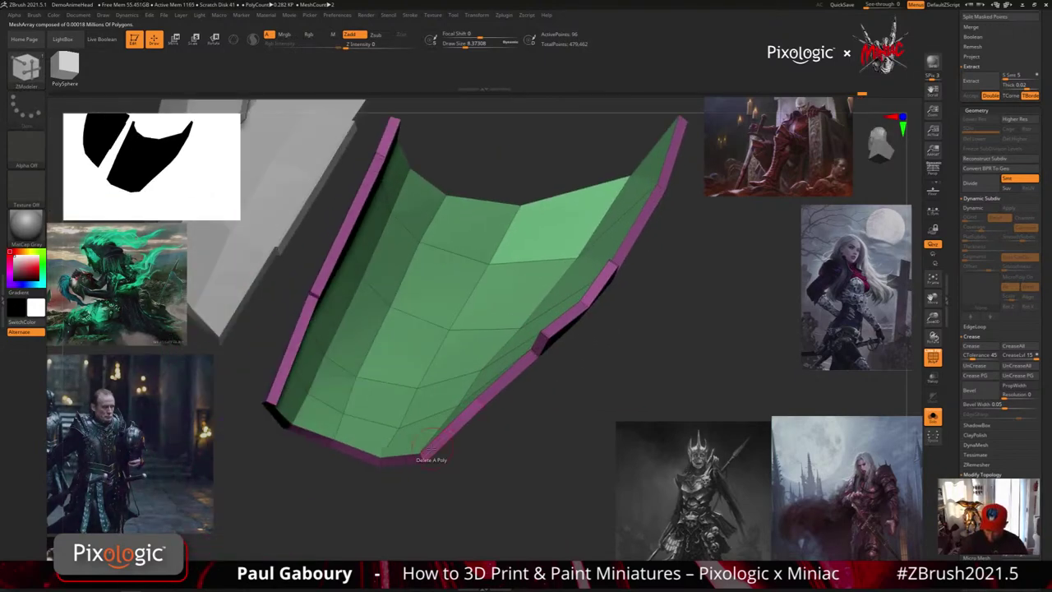
pyautogui.moveTo(274, 415); pyautogui.dragTo(271, 400, button='right')
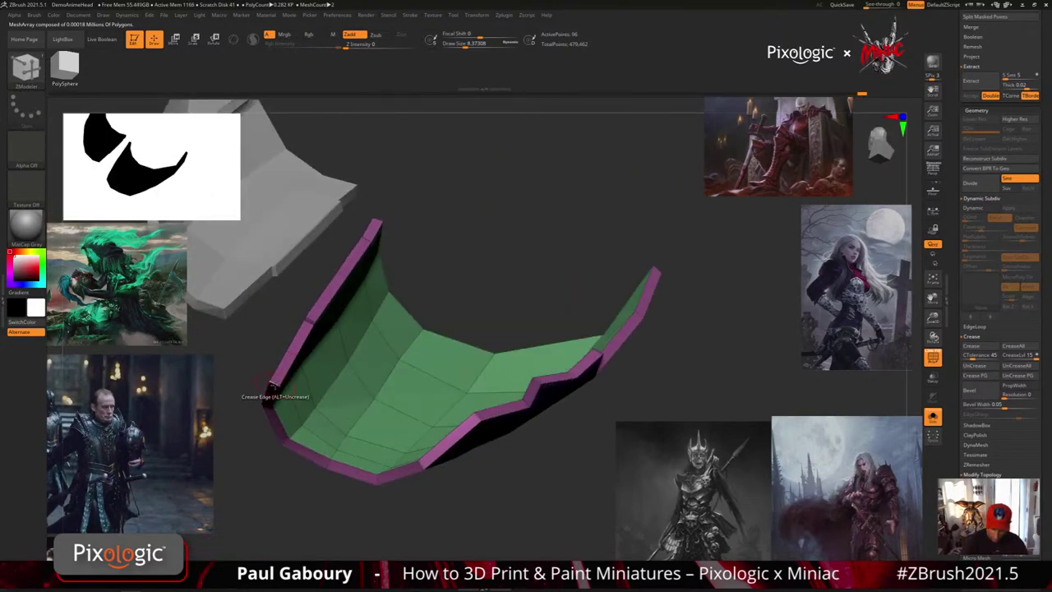
pyautogui.moveTo(352, 305); pyautogui.dragTo(295, 411, button='right')
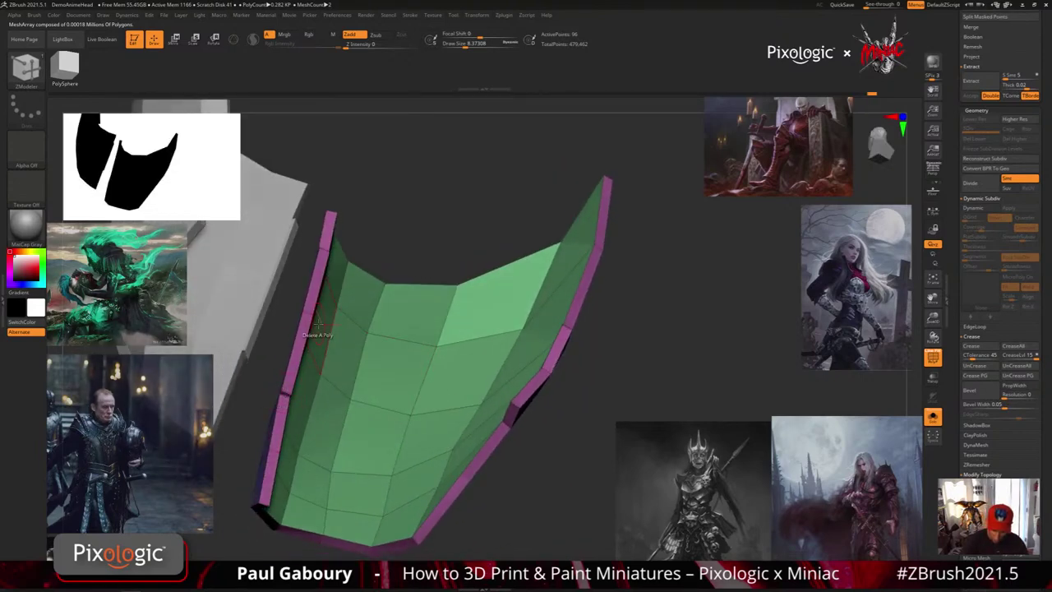
pyautogui.moveTo(318, 324); pyautogui.dragTo(328, 373, button='right')
pyautogui.keyDown('ctrl'); pyautogui.moveTo(329, 254); pyautogui.dragTo(351, 305, button='right'); pyautogui.keyUp('ctrl')
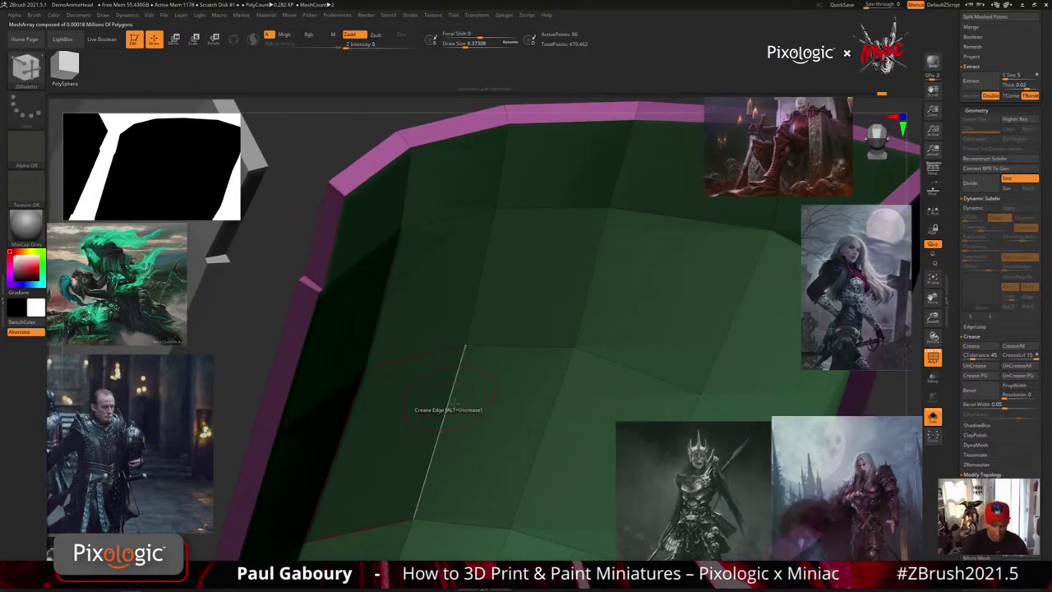
# Preview the first thigh plate smoothed and crease its remaining border edges.
pyautogui.press('d')
pyautogui.press('f')
pyautogui.moveTo(547, 435); pyautogui.dragTo(629, 388, button='right')
pyautogui.click(983, 378)
pyautogui.keyDown('ctrl'); pyautogui.moveTo(501, 304); pyautogui.dragTo(396, 487, button='right'); pyautogui.keyUp('ctrl')
pyautogui.hotkey('shift', 'd')
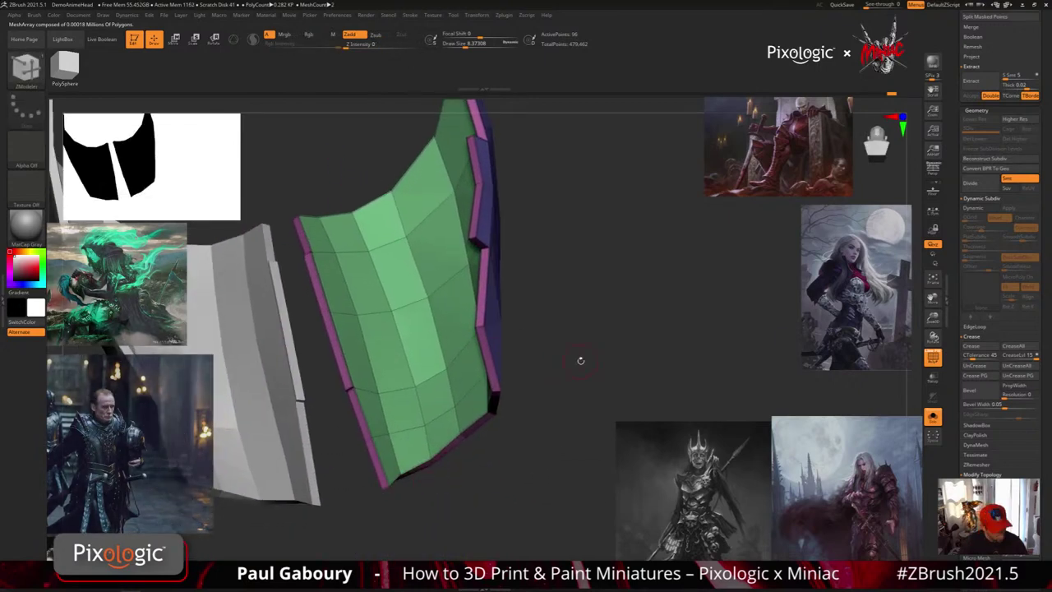
# Turn dynamic subdivision back on for the first thigh plate, hide its wireframe, and set its crease level to 2.
pyautogui.press('d')
pyautogui.moveTo(576, 370)
pyautogui.mouseDown(button='right')
pyautogui.moveTo(562, 392)
pyautogui.moveTo(460, 426)
pyautogui.moveTo(427, 398)
pyautogui.moveTo(476, 424)
pyautogui.moveTo(488, 460)
pyautogui.moveTo(492, 481)
pyautogui.moveTo(449, 485)
pyautogui.mouseUp(button='right')
pyautogui.press('b')
pyautogui.press('z')
pyautogui.press('m')
pyautogui.hotkey('shift', 'f')
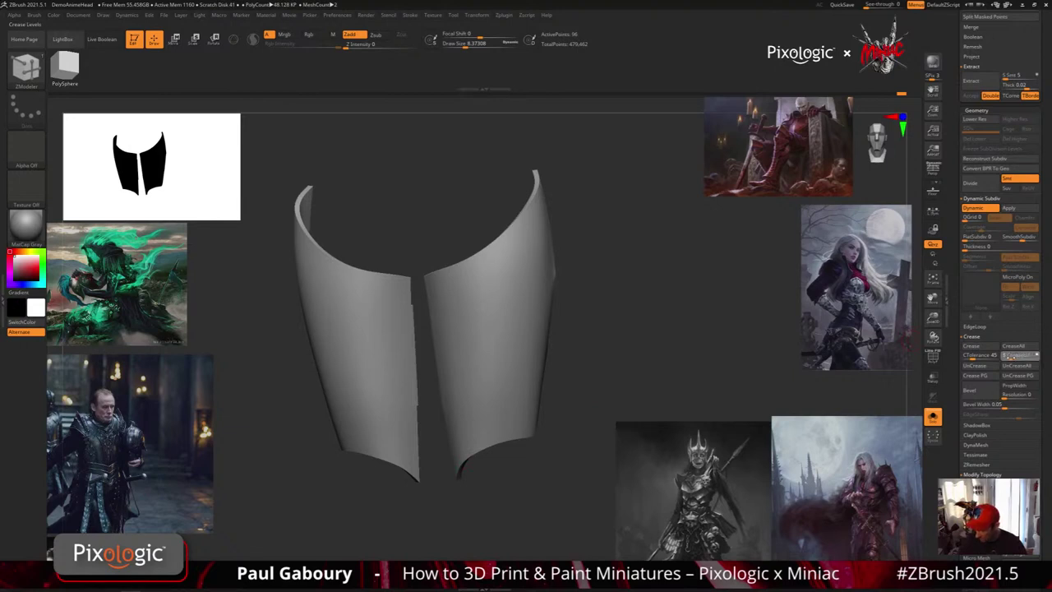
pyautogui.moveTo(615, 383); pyautogui.dragTo(651, 377, button='right')
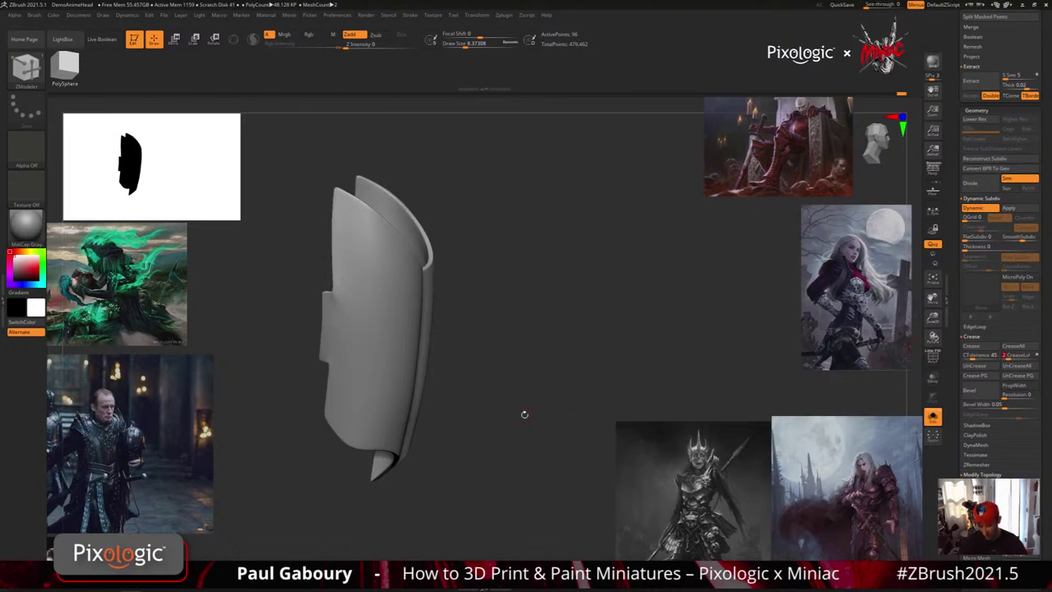
pyautogui.moveTo(521, 416); pyautogui.dragTo(499, 424, button='right')
# Show all subtools again, check the thigh plates on the full figure, and return to the subtool list.
pyautogui.click(933, 416)
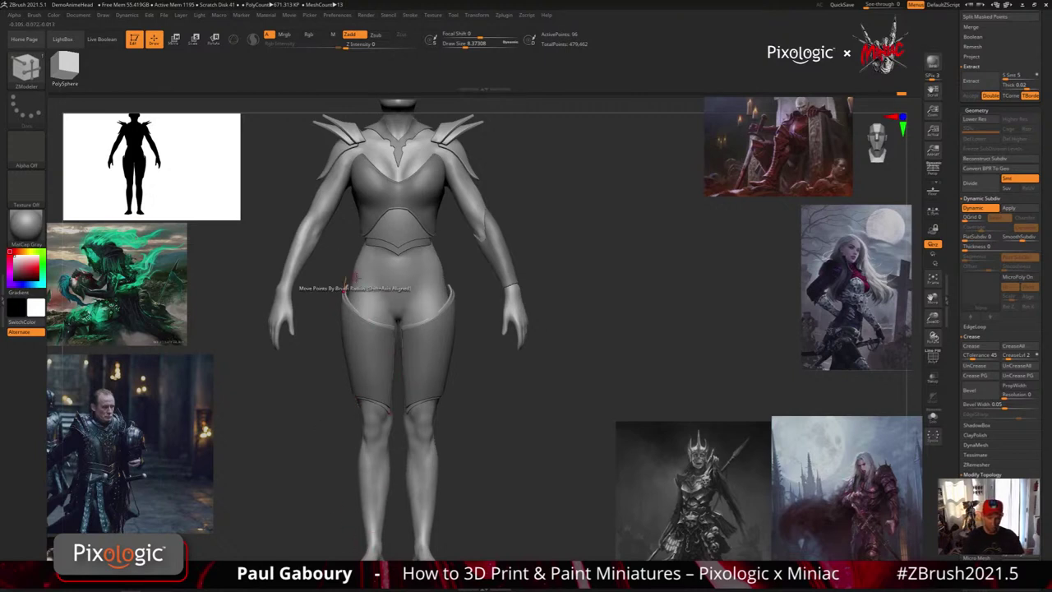
pyautogui.moveTo(534, 445); pyautogui.dragTo(536, 467)
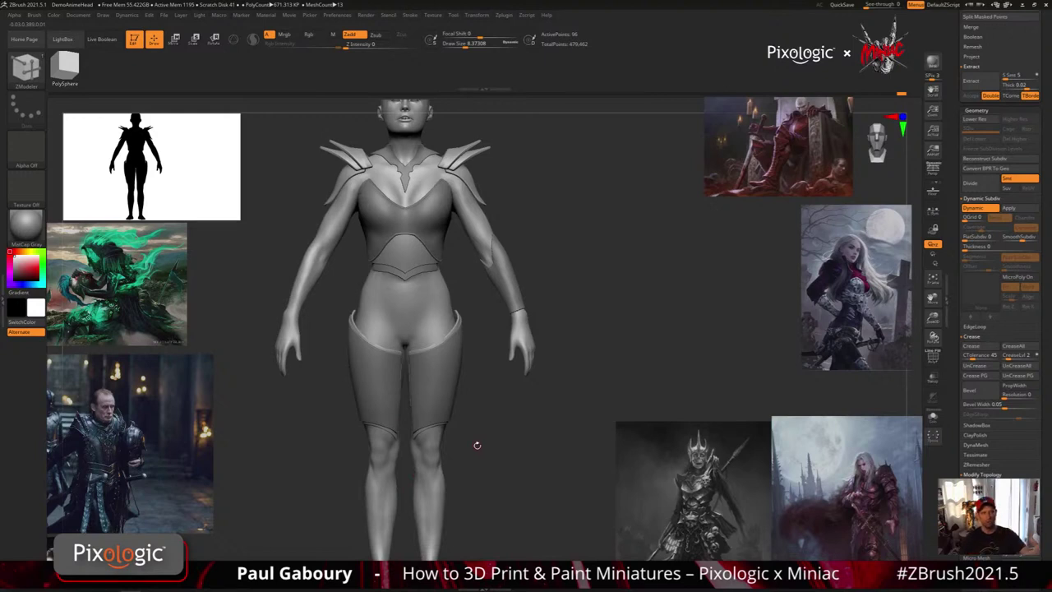
pyautogui.moveTo(492, 465); pyautogui.dragTo(493, 442)
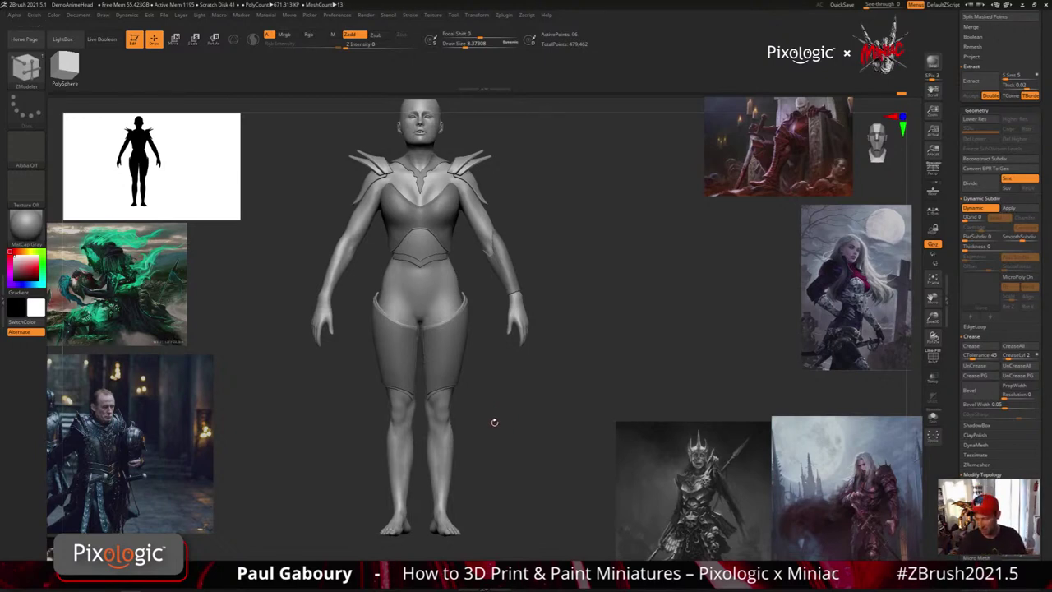
pyautogui.scroll(13, 998, 296)
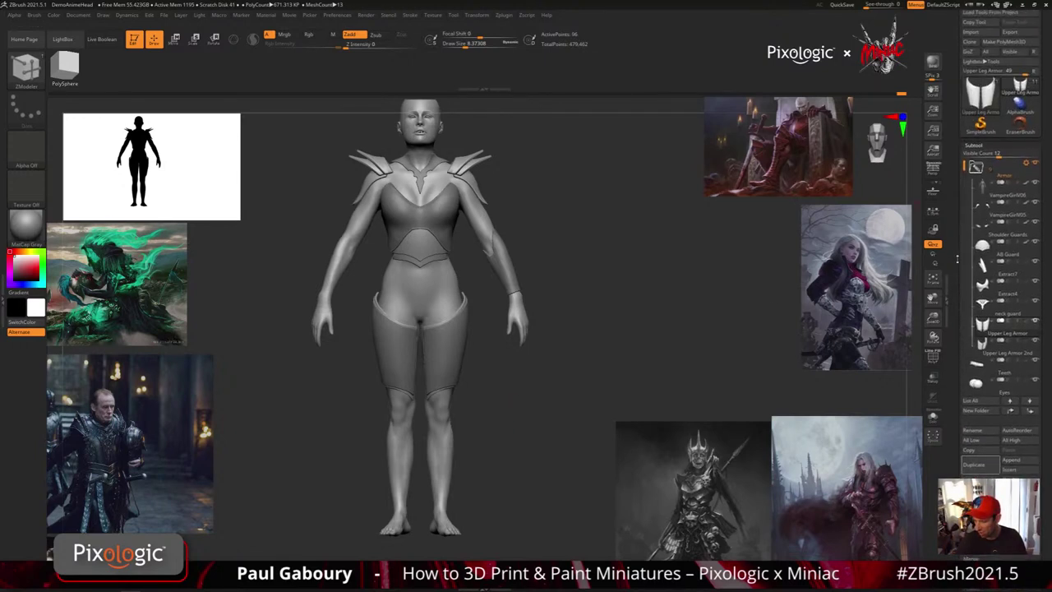
# Select the body mesh and paint a symmetrical triangular mask over the front of the pelvis, evening out its upper edge.
pyautogui.keyDown('alt'); pyautogui.moveTo(509, 424); pyautogui.dragTo(511, 475, button='right'); pyautogui.keyUp('alt')
pyautogui.keyDown('ctrl'); pyautogui.moveTo(511, 476); pyautogui.dragTo(511, 530, button='right'); pyautogui.keyUp('ctrl')
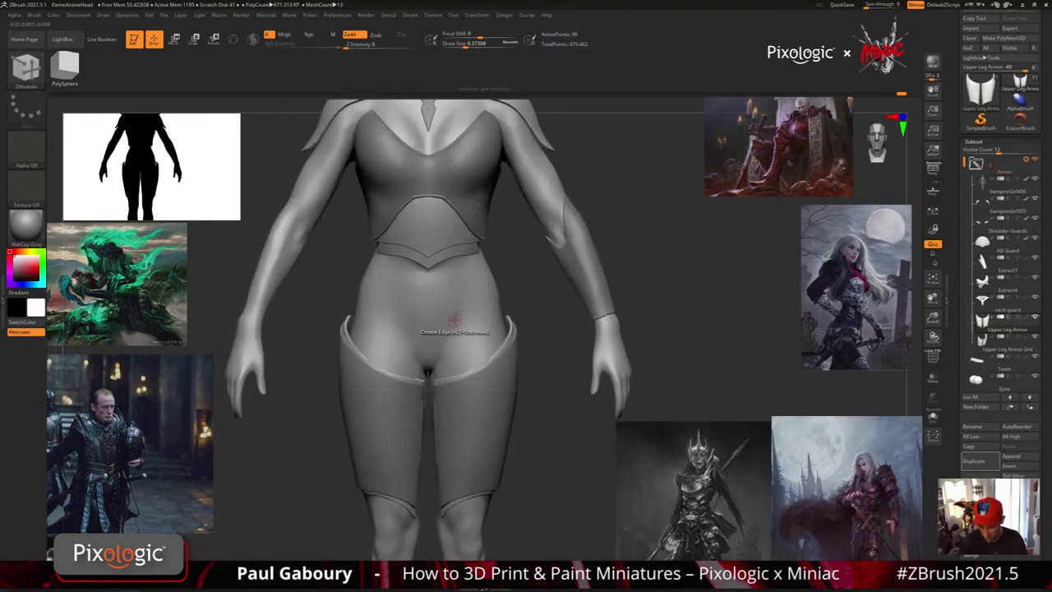
pyautogui.keyDown('alt'); pyautogui.click(452, 323); pyautogui.keyUp('alt')
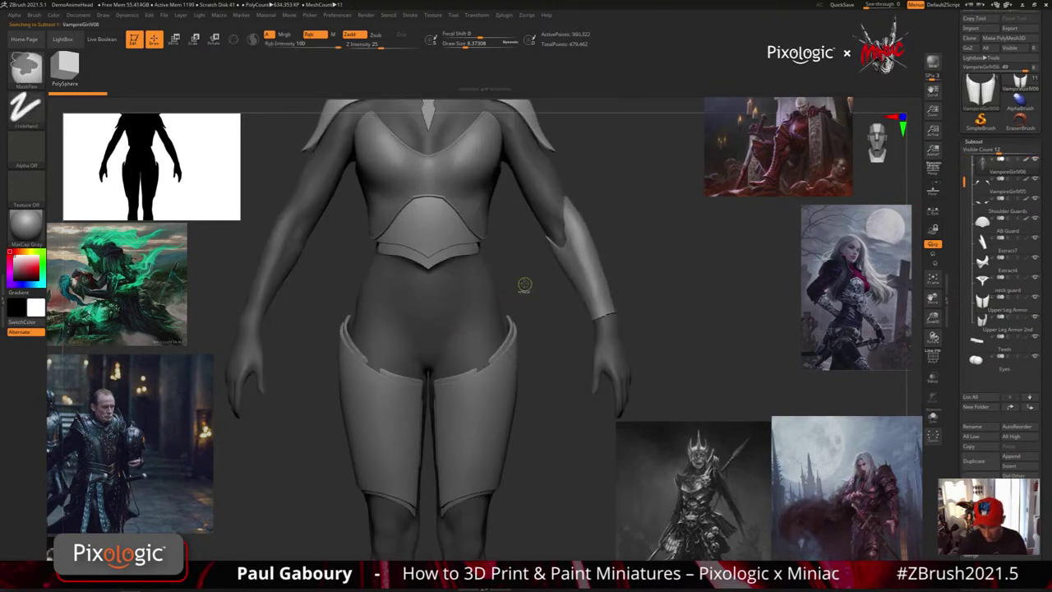
pyautogui.keyDown('ctrl'); pyautogui.moveTo(524, 284); pyautogui.dragTo(525, 299); pyautogui.keyUp('ctrl')
pyautogui.press('ctrl')
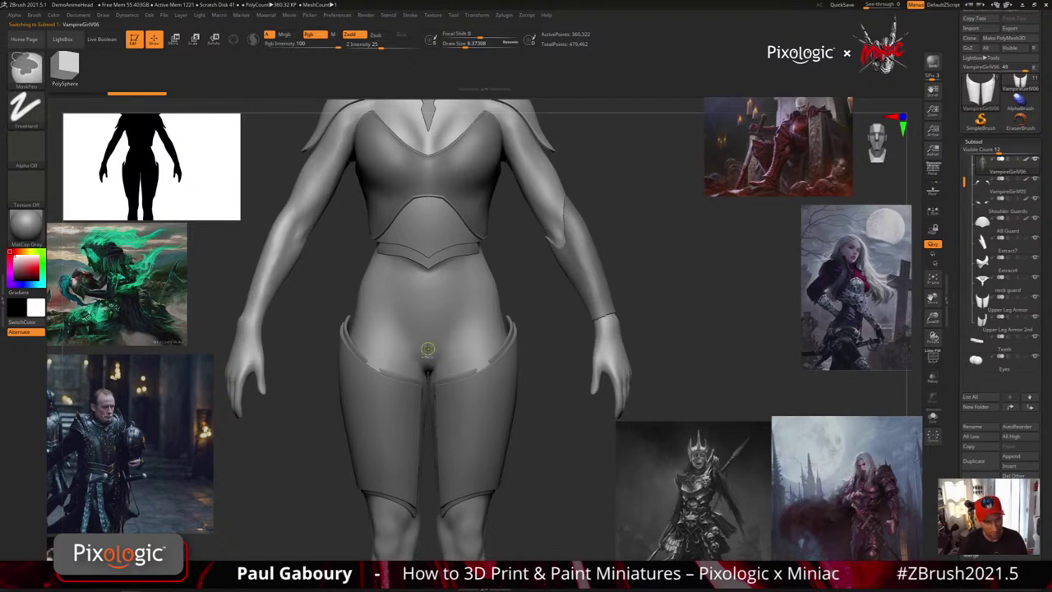
pyautogui.moveTo(392, 286)
pyautogui.keyDown('ctrl'); pyautogui.mouseDown()
pyautogui.moveTo(417, 348)
pyautogui.moveTo(427, 316)
pyautogui.moveTo(450, 314)
pyautogui.moveTo(398, 288)
pyautogui.moveTo(411, 284)
pyautogui.mouseUp(); pyautogui.keyUp('ctrl')
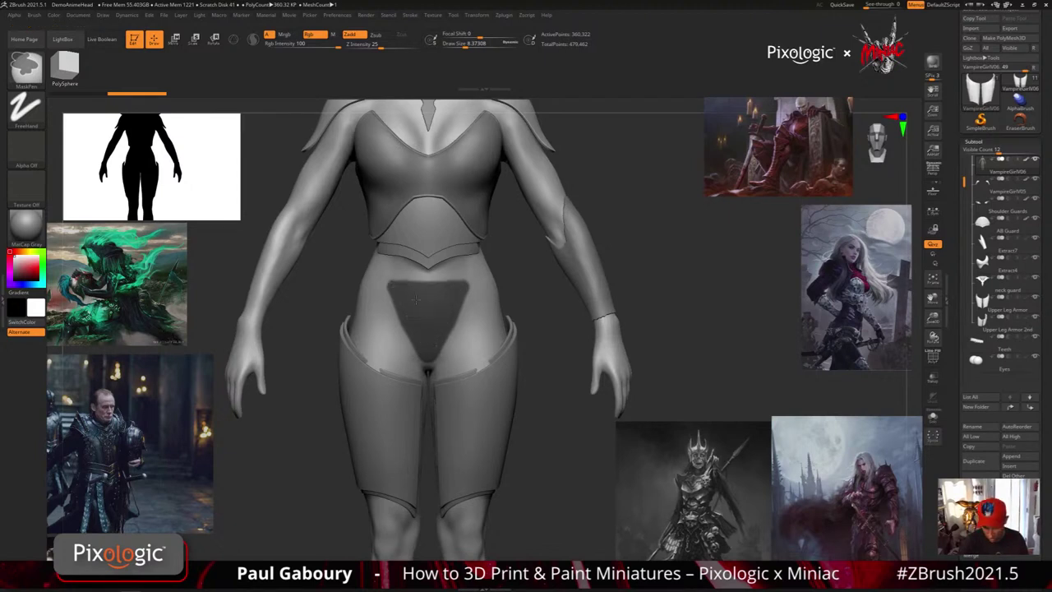
pyautogui.moveTo(428, 373)
pyautogui.keyDown('alt'); pyautogui.mouseDown(button='right')
pyautogui.moveTo(413, 419)
pyautogui.moveTo(454, 340)
pyautogui.mouseUp(button='right'); pyautogui.keyUp('alt')
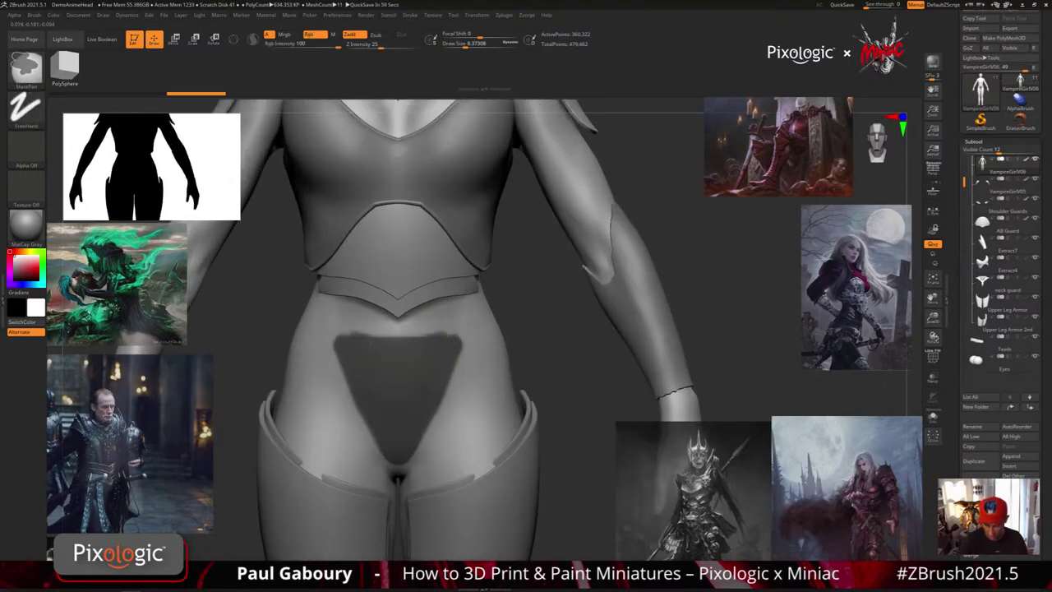
pyautogui.keyDown('ctrl'); pyautogui.moveTo(400, 330); pyautogui.dragTo(448, 334); pyautogui.keyUp('ctrl')
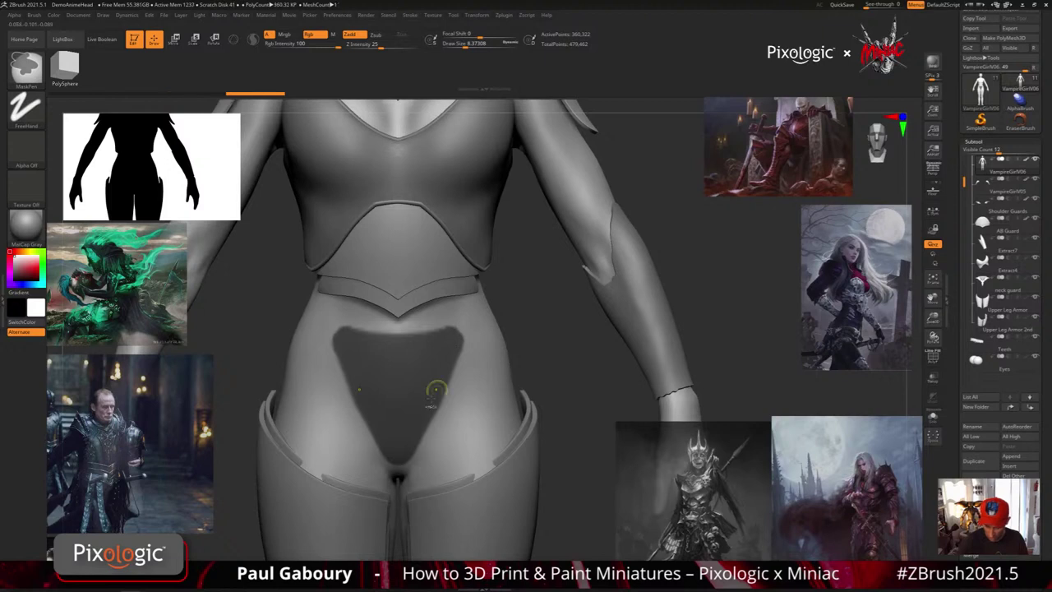
# Try carving the pelvis mask's sides inward, and fill them back in to a straight-sided triangle.
pyautogui.keyDown('ctrl'); pyautogui.keyDown('alt'); pyautogui.moveTo(446, 391); pyautogui.dragTo(469, 350); pyautogui.keyUp('alt'); pyautogui.keyUp('ctrl')
pyautogui.moveTo(436, 433)
pyautogui.keyDown('ctrl'); pyautogui.keyDown('alt'); pyautogui.mouseDown()
pyautogui.moveTo(462, 351)
pyautogui.moveTo(449, 362)
pyautogui.mouseUp(); pyautogui.keyUp('alt'); pyautogui.keyUp('ctrl')
pyautogui.moveTo(427, 378); pyautogui.dragTo(449, 383, button='right')
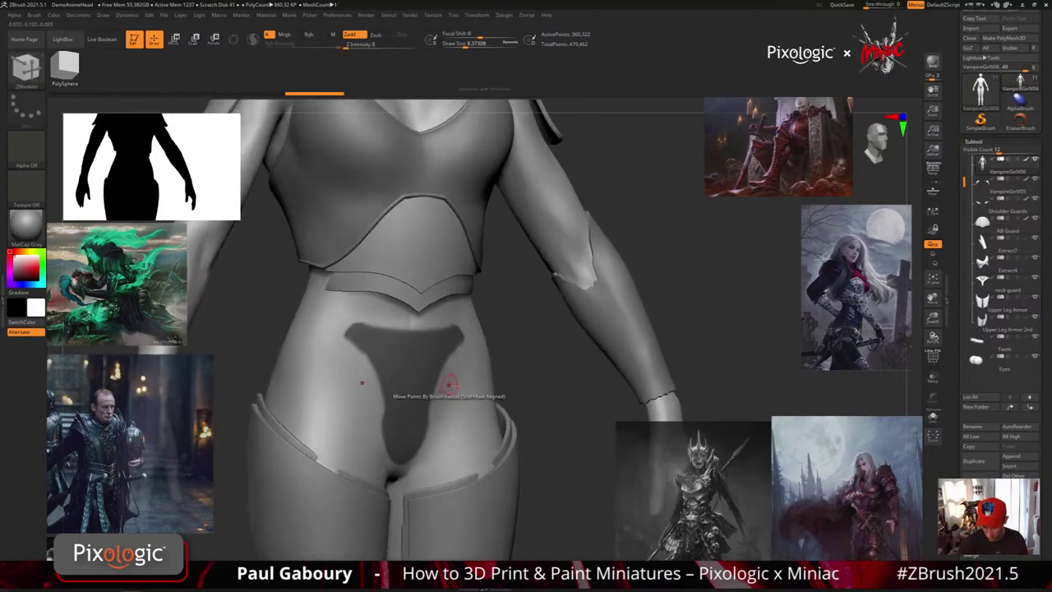
pyautogui.keyDown('ctrl'); pyautogui.moveTo(394, 451); pyautogui.dragTo(376, 382); pyautogui.keyUp('ctrl')
pyautogui.keyDown('ctrl'); pyautogui.moveTo(381, 430); pyautogui.dragTo(352, 342); pyautogui.keyUp('ctrl')
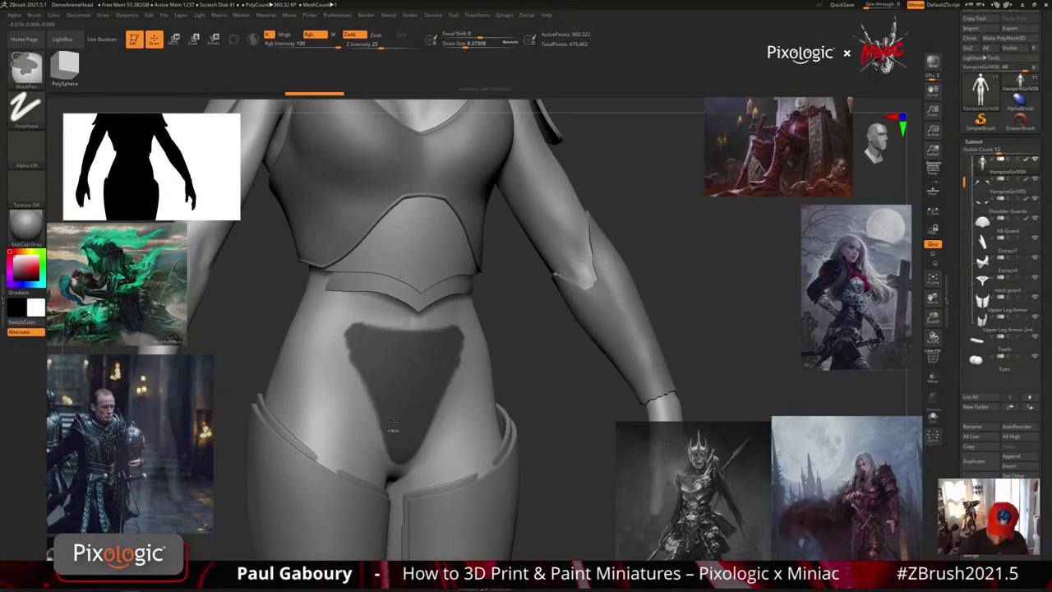
# Extend the upper corners of the pelvis mask outward over both hips in a brief-like shape.
pyautogui.moveTo(395, 431); pyautogui.dragTo(417, 435, button='right')
pyautogui.moveTo(364, 363)
pyautogui.keyDown('ctrl'); pyautogui.mouseDown()
pyautogui.moveTo(309, 323)
pyautogui.moveTo(372, 338)
pyautogui.mouseUp(); pyautogui.keyUp('ctrl')
pyautogui.moveTo(407, 351); pyautogui.dragTo(386, 345, button='right')
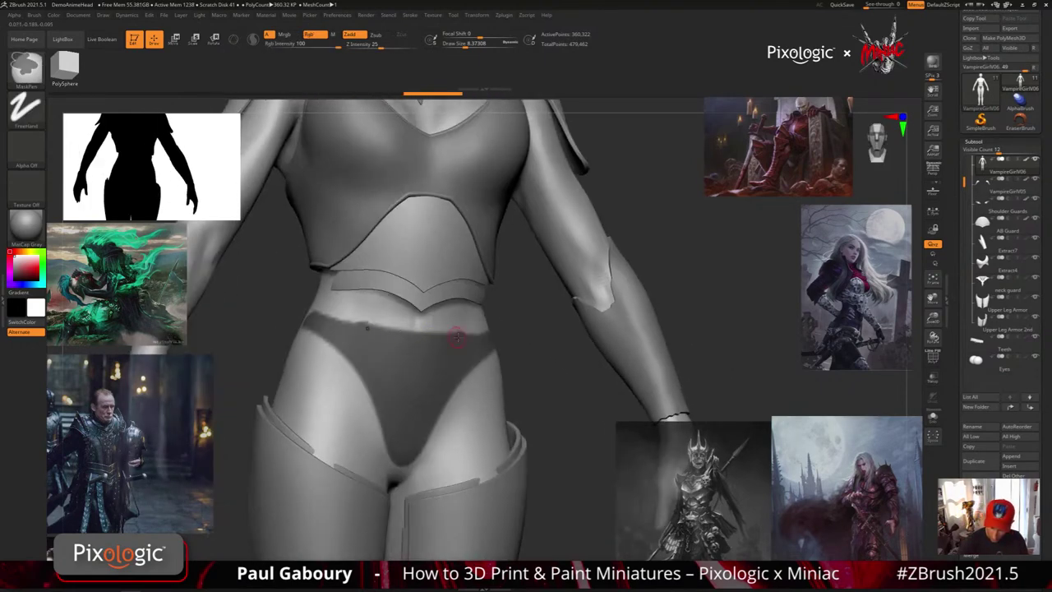
pyautogui.moveTo(491, 342); pyautogui.dragTo(449, 351, button='right')
pyautogui.moveTo(377, 341)
pyautogui.keyDown('ctrl'); pyautogui.mouseDown()
pyautogui.moveTo(462, 331)
pyautogui.moveTo(384, 341)
pyautogui.mouseUp(); pyautogui.keyUp('ctrl')
pyautogui.moveTo(505, 315); pyautogui.dragTo(477, 354, button='right')
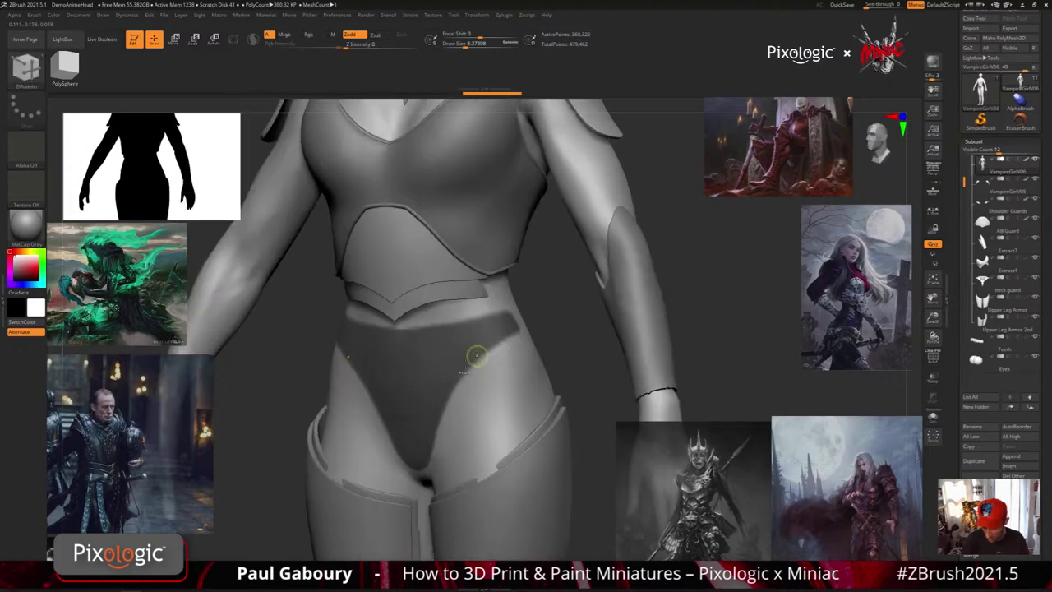
# Continue the mask as a narrow band around the hips and across the lower back, cleaning up its edges.
pyautogui.keyDown('ctrl'); pyautogui.moveTo(513, 326); pyautogui.dragTo(491, 332); pyautogui.keyUp('ctrl')
pyautogui.moveTo(567, 327)
pyautogui.mouseDown(button='right')
pyautogui.moveTo(499, 300)
pyautogui.moveTo(536, 312)
pyautogui.mouseUp(button='right')
pyautogui.moveTo(562, 300)
pyautogui.keyDown('ctrl'); pyautogui.mouseDown()
pyautogui.moveTo(678, 262)
pyautogui.moveTo(548, 300)
pyautogui.moveTo(681, 267)
pyautogui.mouseUp(); pyautogui.keyUp('ctrl')
pyautogui.moveTo(597, 296)
pyautogui.mouseDown(button='right')
pyautogui.moveTo(496, 356)
pyautogui.moveTo(496, 347)
pyautogui.mouseUp(button='right')
pyautogui.moveTo(575, 312)
pyautogui.keyDown('ctrl'); pyautogui.keyDown('alt'); pyautogui.mouseDown()
pyautogui.moveTo(571, 305)
pyautogui.moveTo(616, 329)
pyautogui.moveTo(589, 370)
pyautogui.moveTo(525, 379)
pyautogui.moveTo(566, 376)
pyautogui.moveTo(531, 369)
pyautogui.moveTo(554, 352)
pyautogui.mouseUp(); pyautogui.keyUp('alt'); pyautogui.keyUp('ctrl')
pyautogui.keyDown('shift'); pyautogui.moveTo(517, 346); pyautogui.dragTo(460, 343, button='right'); pyautogui.keyUp('shift')
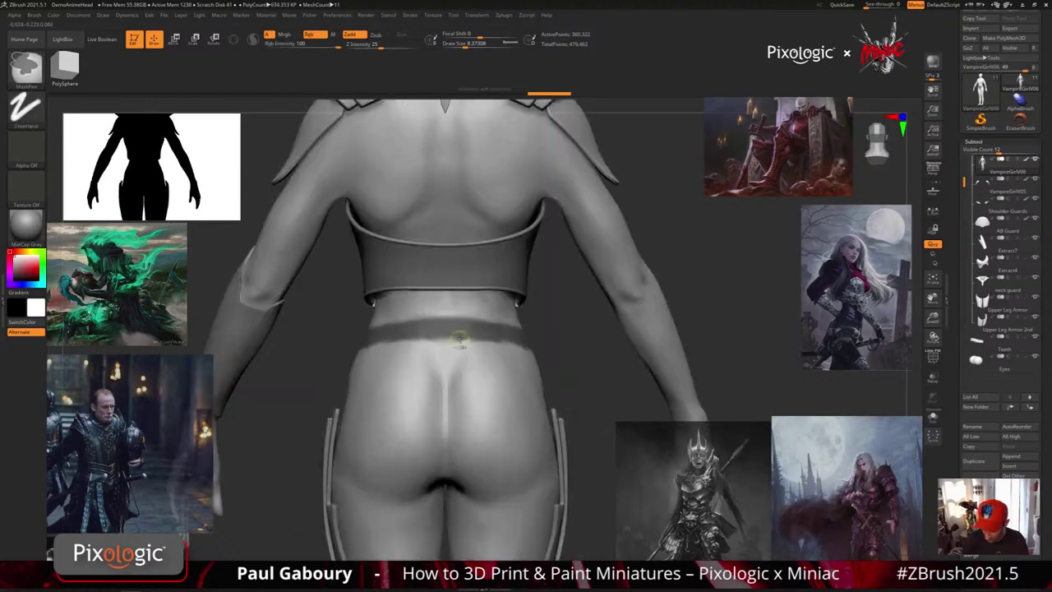
pyautogui.keyDown('ctrl'); pyautogui.moveTo(460, 341); pyautogui.dragTo(442, 363); pyautogui.keyUp('ctrl')
pyautogui.moveTo(442, 355)
pyautogui.mouseDown(button='right')
pyautogui.moveTo(469, 385)
pyautogui.moveTo(435, 370)
pyautogui.moveTo(439, 359)
pyautogui.moveTo(528, 354)
pyautogui.mouseUp(button='right')
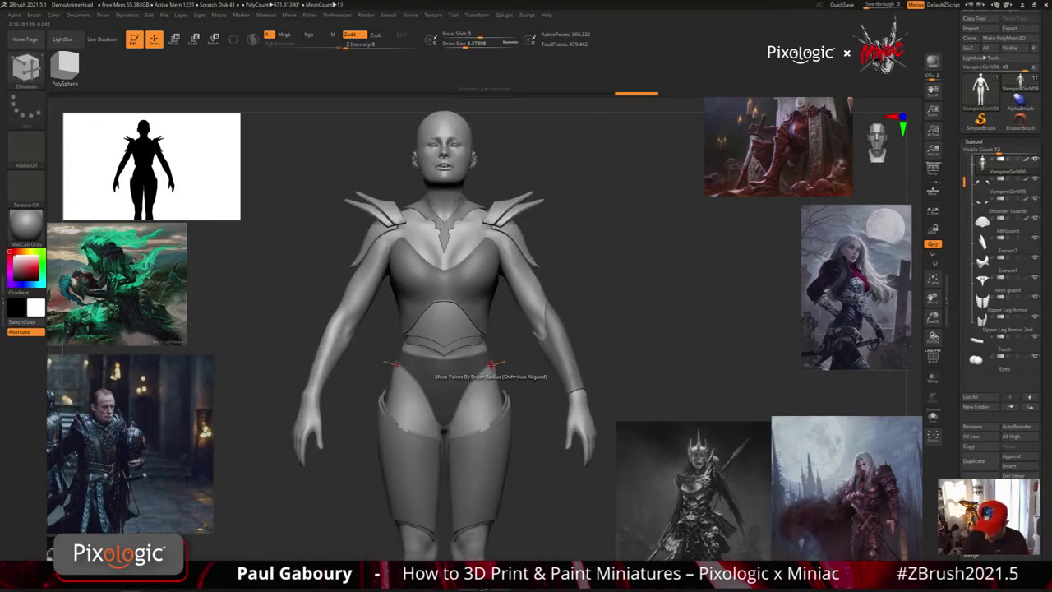
# Cut a rounded notch into the lower edge of the mask on each front hip and check the shape on the full figure.
pyautogui.keyDown('ctrl'); pyautogui.moveTo(466, 393); pyautogui.dragTo(469, 400, button='right'); pyautogui.keyUp('ctrl')
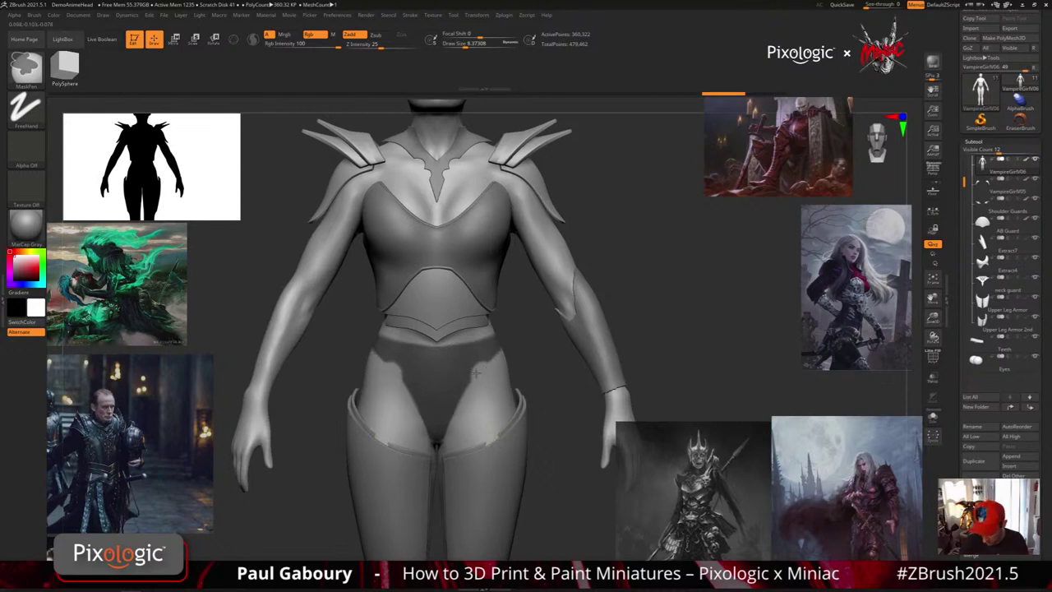
pyautogui.moveTo(507, 406)
pyautogui.mouseDown(button='right')
pyautogui.moveTo(488, 416)
pyautogui.moveTo(511, 417)
pyautogui.moveTo(514, 407)
pyautogui.moveTo(503, 422)
pyautogui.moveTo(489, 401)
pyautogui.moveTo(483, 408)
pyautogui.mouseUp(button='right')
pyautogui.moveTo(483, 407); pyautogui.dragTo(484, 325)
pyautogui.keyDown('ctrl'); pyautogui.moveTo(538, 406); pyautogui.dragTo(535, 386, button='right'); pyautogui.keyUp('ctrl')
pyautogui.moveTo(536, 386)
pyautogui.mouseDown(button='right')
pyautogui.moveTo(595, 399)
pyautogui.moveTo(552, 406)
pyautogui.moveTo(511, 432)
pyautogui.moveTo(567, 415)
pyautogui.moveTo(598, 385)
pyautogui.mouseUp(button='right')
pyautogui.moveTo(570, 355); pyautogui.dragTo(462, 386)
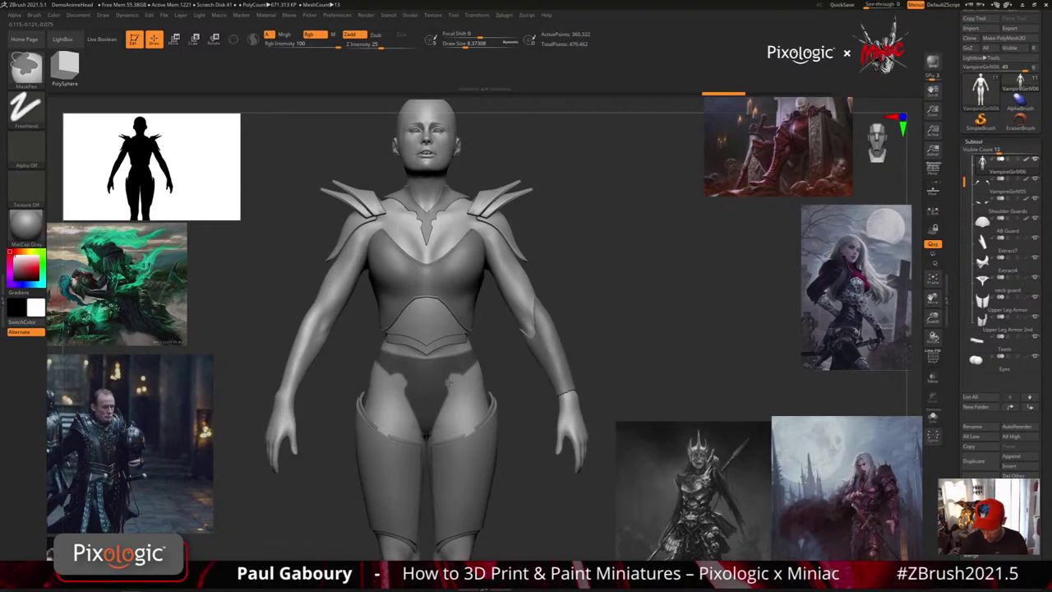
pyautogui.keyDown('ctrl'); pyautogui.moveTo(451, 377); pyautogui.dragTo(458, 411, button='right'); pyautogui.keyUp('ctrl')
pyautogui.moveTo(458, 411)
pyautogui.mouseDown(button='right')
pyautogui.moveTo(492, 415)
pyautogui.moveTo(472, 416)
pyautogui.moveTo(474, 441)
pyautogui.mouseUp(button='right')
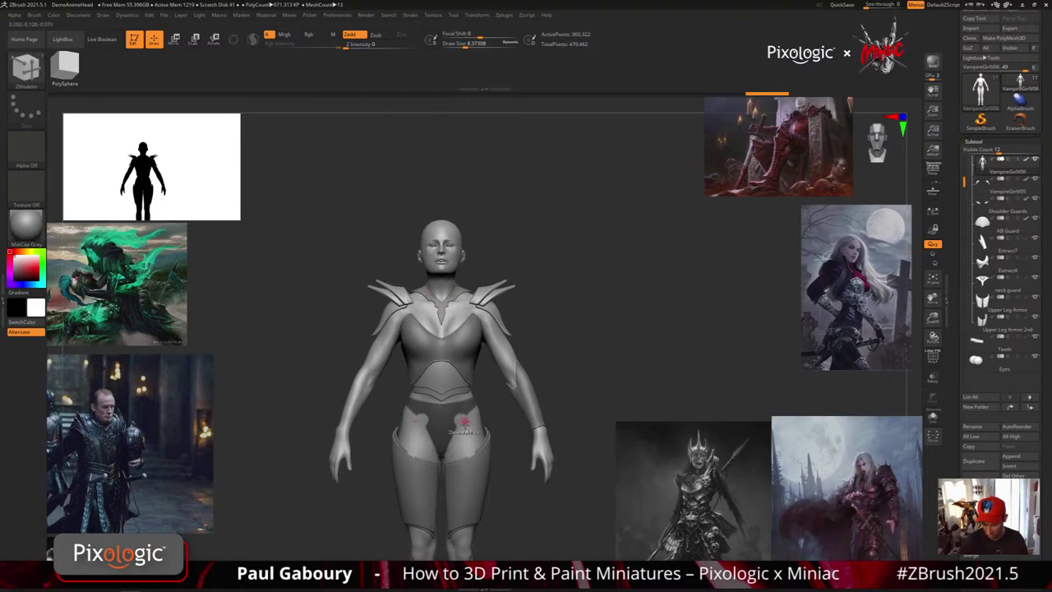
pyautogui.moveTo(439, 330); pyautogui.dragTo(479, 403, button='right')
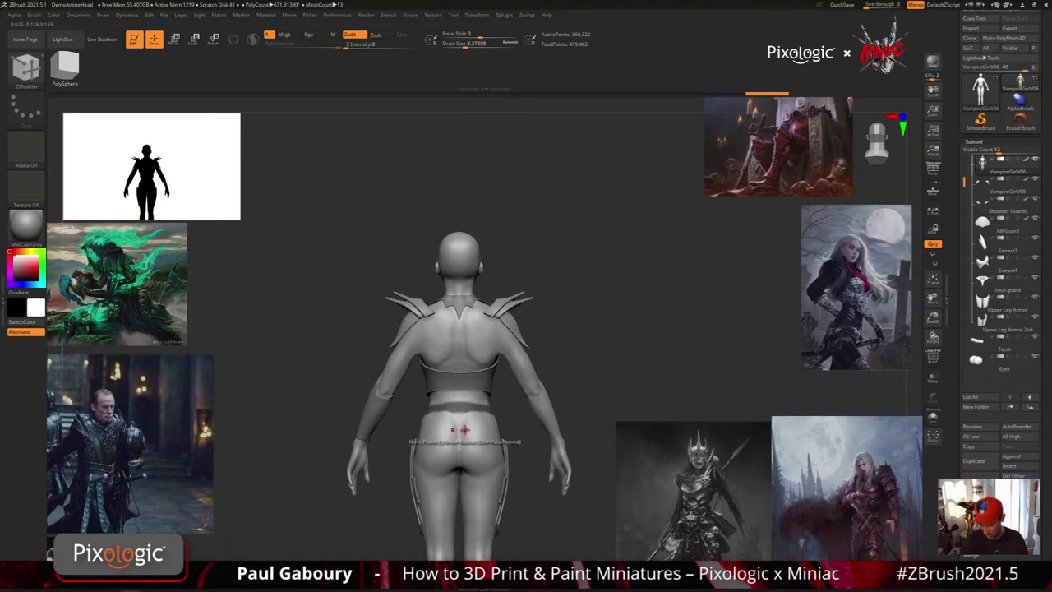
pyautogui.moveTo(464, 437)
pyautogui.keyDown('alt'); pyautogui.mouseDown(button='right')
pyautogui.moveTo(464, 409)
pyautogui.moveTo(469, 432)
pyautogui.moveTo(483, 431)
pyautogui.moveTo(528, 401)
pyautogui.mouseUp(button='right'); pyautogui.keyUp('alt')
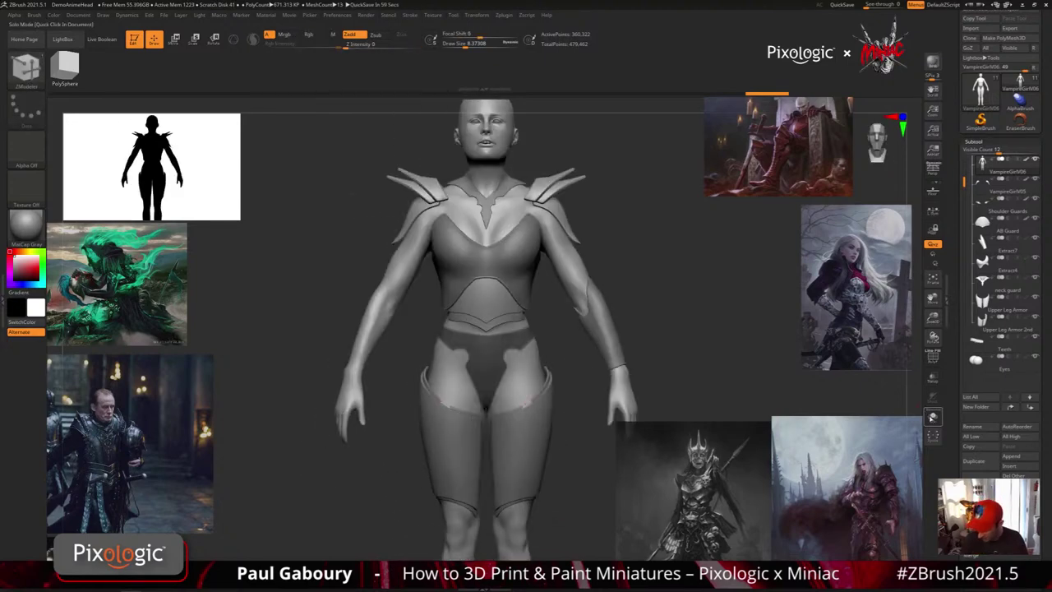
# Isolate the body from the armor pieces, and blur and sharpen the hip mask's edge.
pyautogui.click(932, 417)
pyautogui.keyDown('alt'); pyautogui.moveTo(507, 361); pyautogui.dragTo(458, 389, button='right'); pyautogui.keyUp('alt')
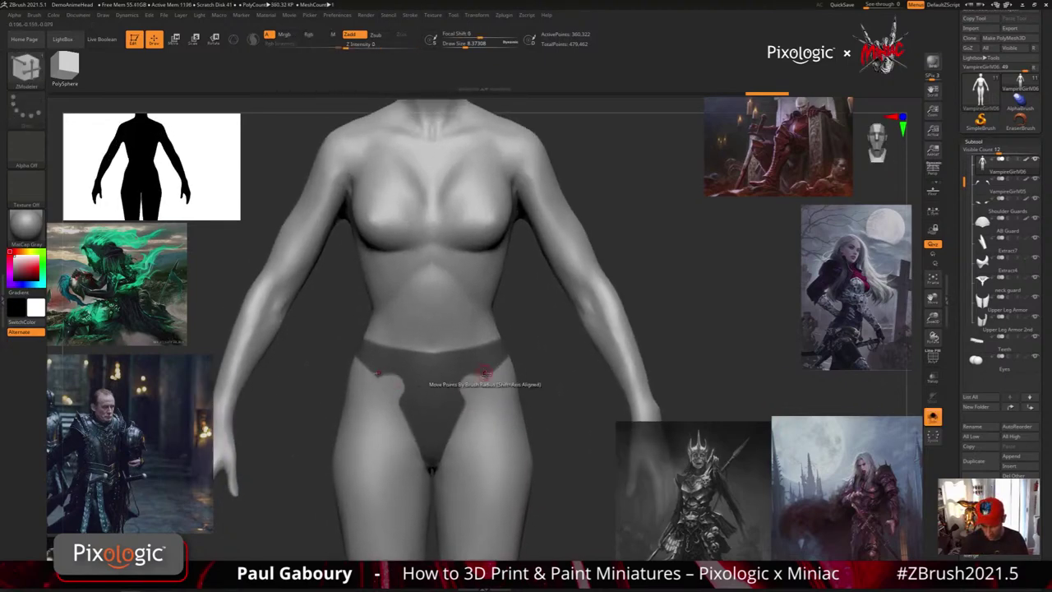
pyautogui.moveTo(479, 429)
pyautogui.mouseDown(button='right')
pyautogui.moveTo(437, 423)
pyautogui.moveTo(483, 418)
pyautogui.mouseUp(button='right')
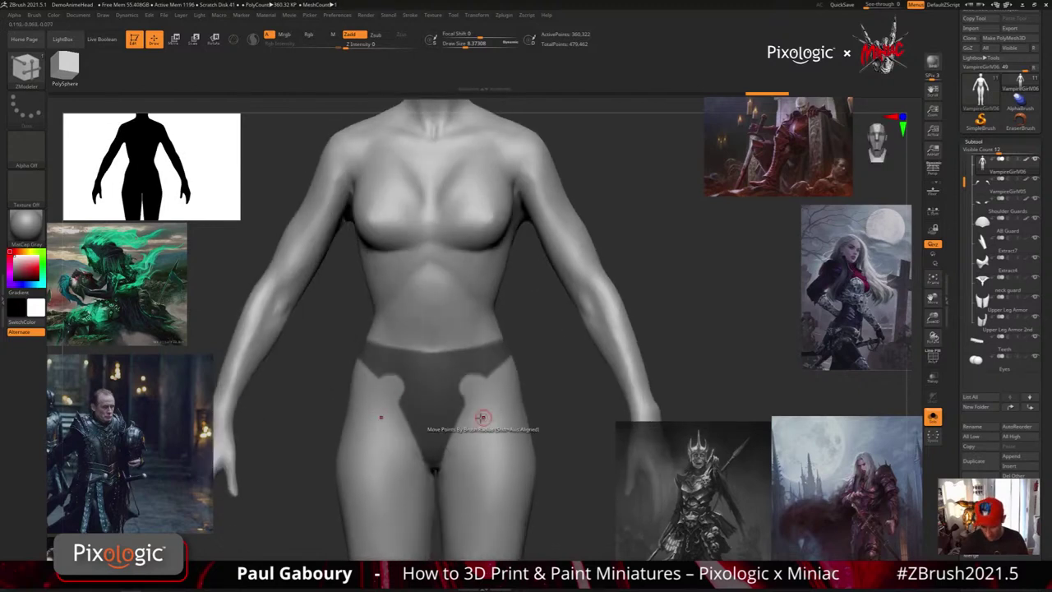
pyautogui.press('ctrl')
pyautogui.press('x')
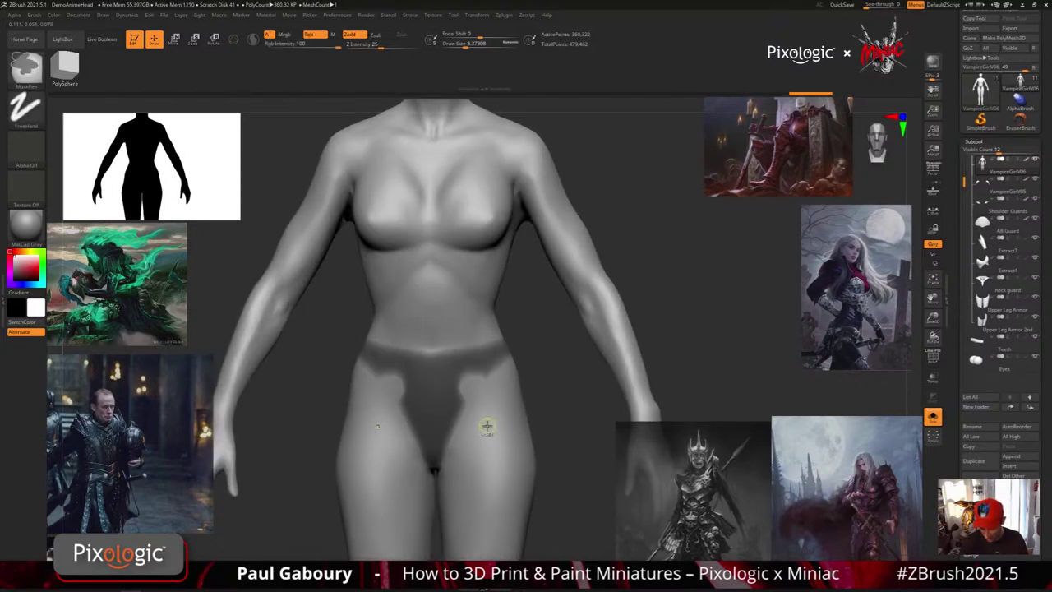
pyautogui.keyDown('ctrl'); pyautogui.keyDown('alt'); pyautogui.click(487, 427); pyautogui.keyUp('alt'); pyautogui.keyUp('ctrl')
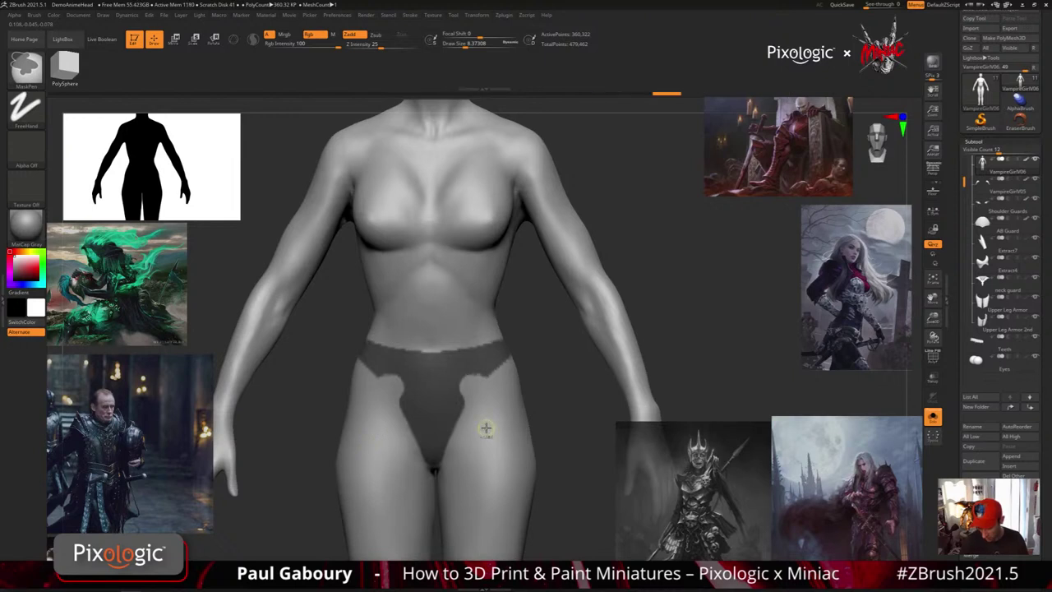
# Show the polyframe, turn the masked hip area into its own polygroup, and check it isolated before showing the whole body.
pyautogui.hotkey('shift', 'f')
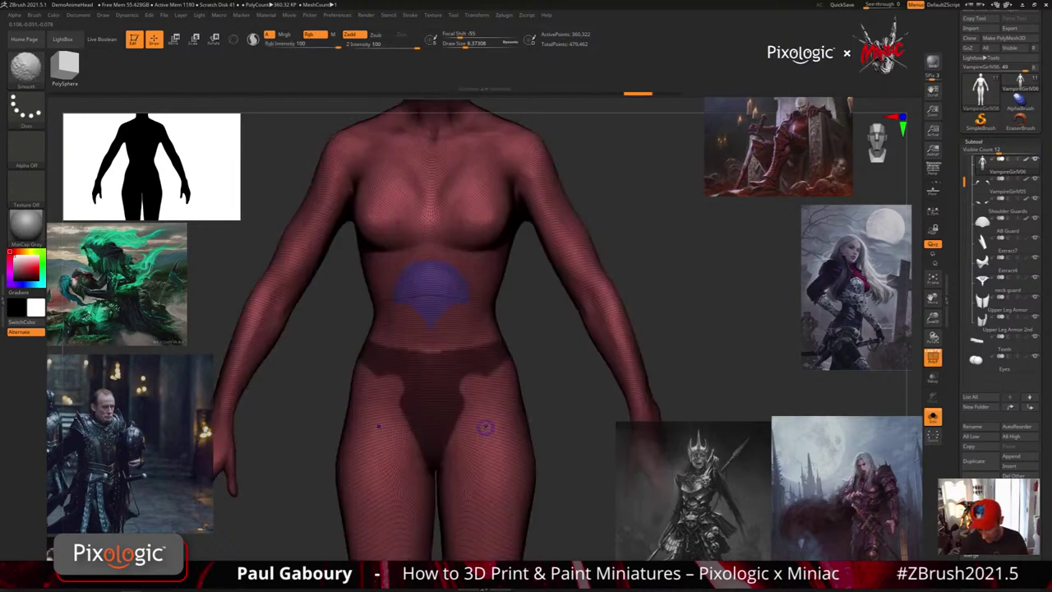
pyautogui.hotkey('ctrl', 'w')
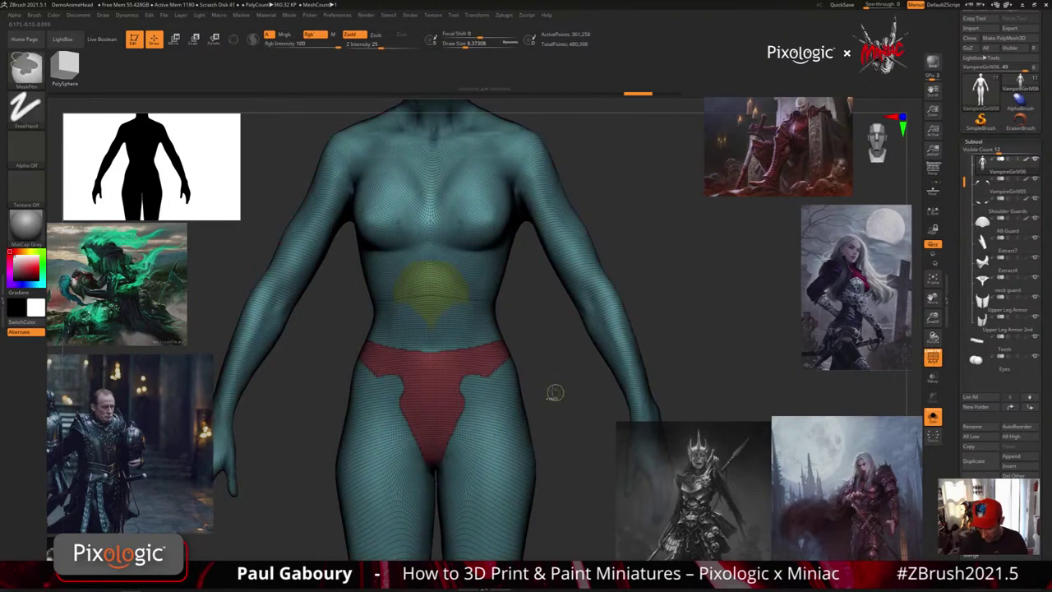
pyautogui.keyDown('ctrl'); pyautogui.keyDown('shift'); pyautogui.click(435, 415); pyautogui.keyUp('shift'); pyautogui.keyUp('ctrl')
pyautogui.moveTo(488, 403)
pyautogui.mouseDown()
pyautogui.moveTo(493, 447)
pyautogui.moveTo(475, 393)
pyautogui.mouseUp()
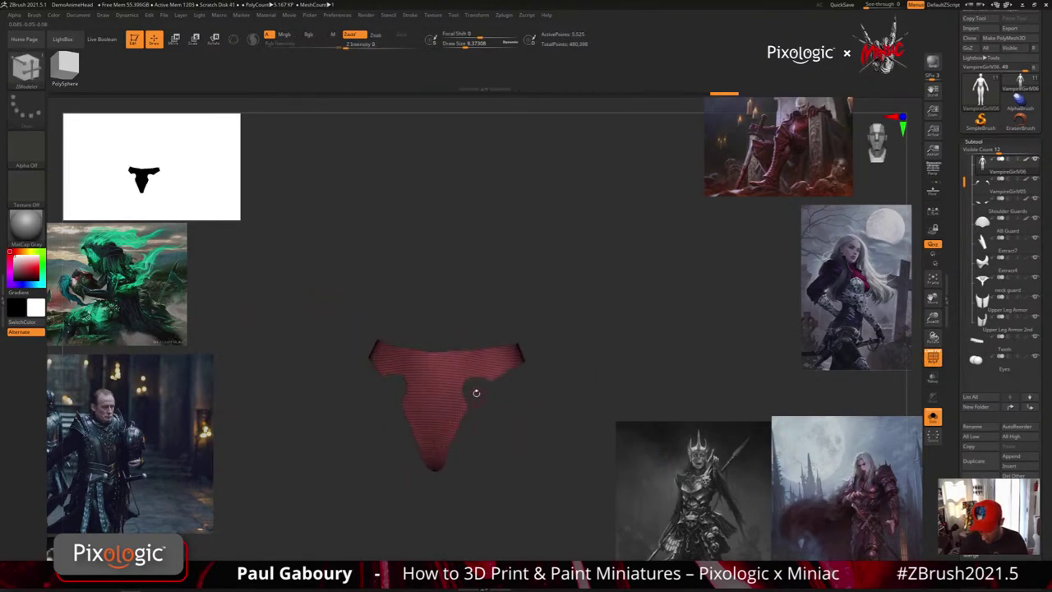
pyautogui.moveTo(476, 392)
pyautogui.keyDown('ctrl'); pyautogui.mouseDown(button='right')
pyautogui.moveTo(520, 461)
pyautogui.moveTo(528, 446)
pyautogui.moveTo(511, 429)
pyautogui.mouseUp(button='right'); pyautogui.keyUp('ctrl')
pyautogui.keyDown('ctrl'); pyautogui.keyDown('shift'); pyautogui.click(529, 447); pyautogui.keyUp('shift'); pyautogui.keyUp('ctrl')
pyautogui.moveTo(698, 433); pyautogui.dragTo(737, 430)
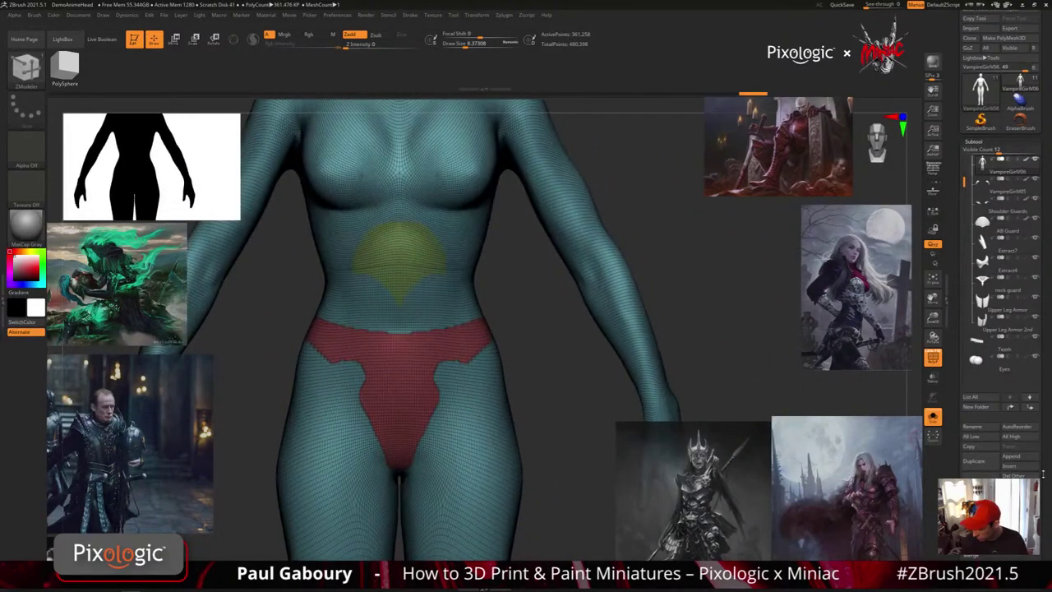
# Mask the polygroup borders on the body using Mask By Features with only Groups enabled.
pyautogui.scroll(-10, 994, 246)
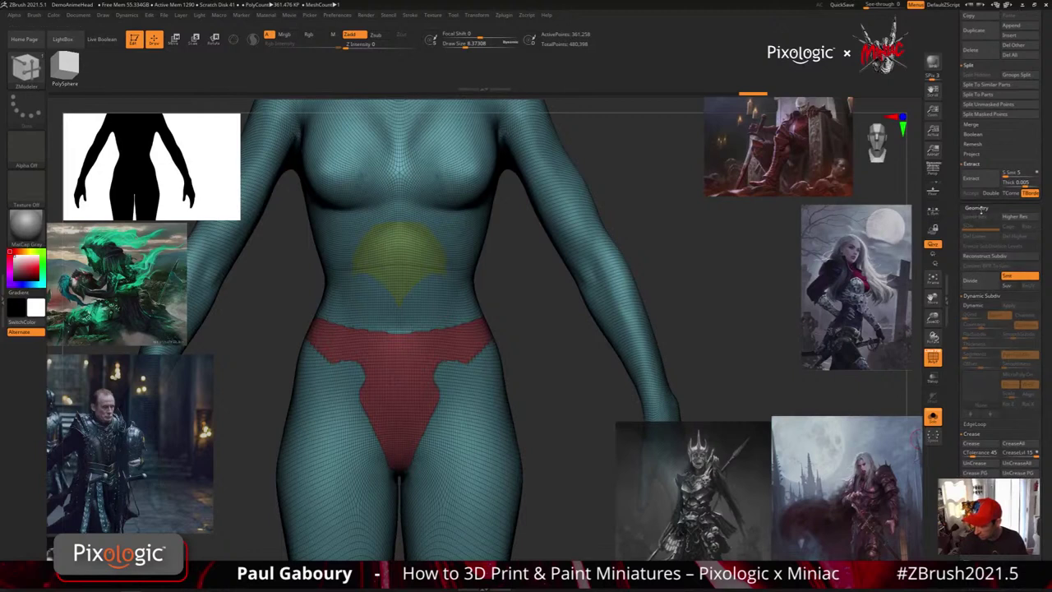
pyautogui.click(977, 208)
pyautogui.click(975, 304)
pyautogui.scroll(-1, 1044, 362)
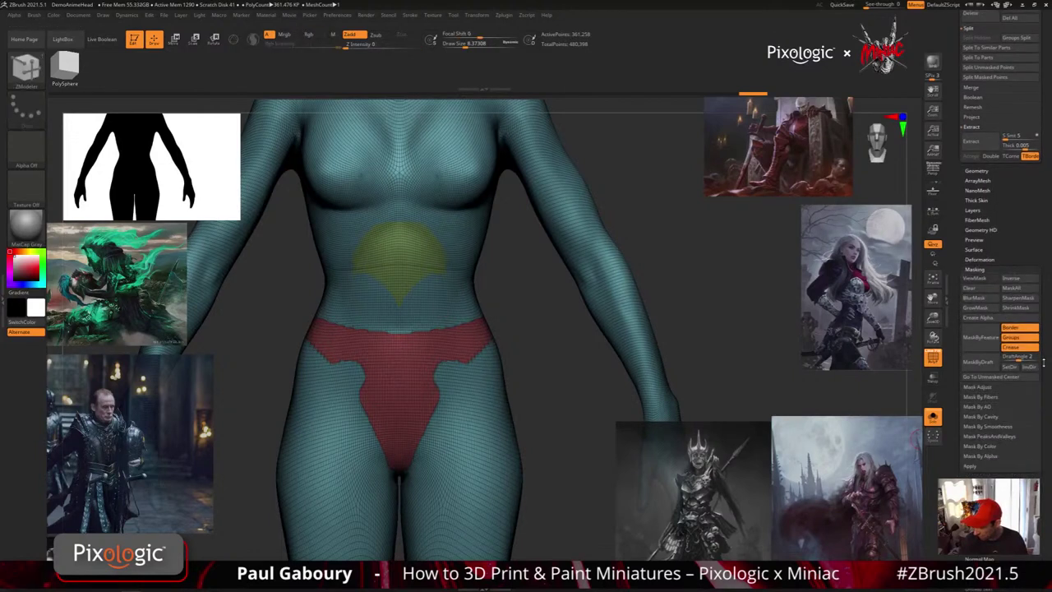
pyautogui.scroll(-1, 1044, 363)
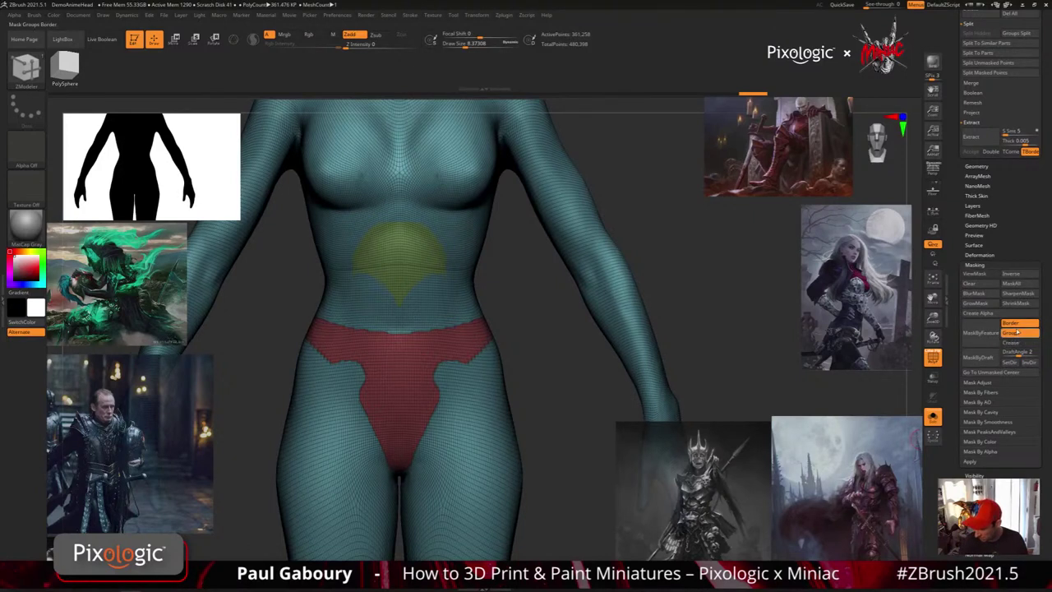
pyautogui.click(1016, 325)
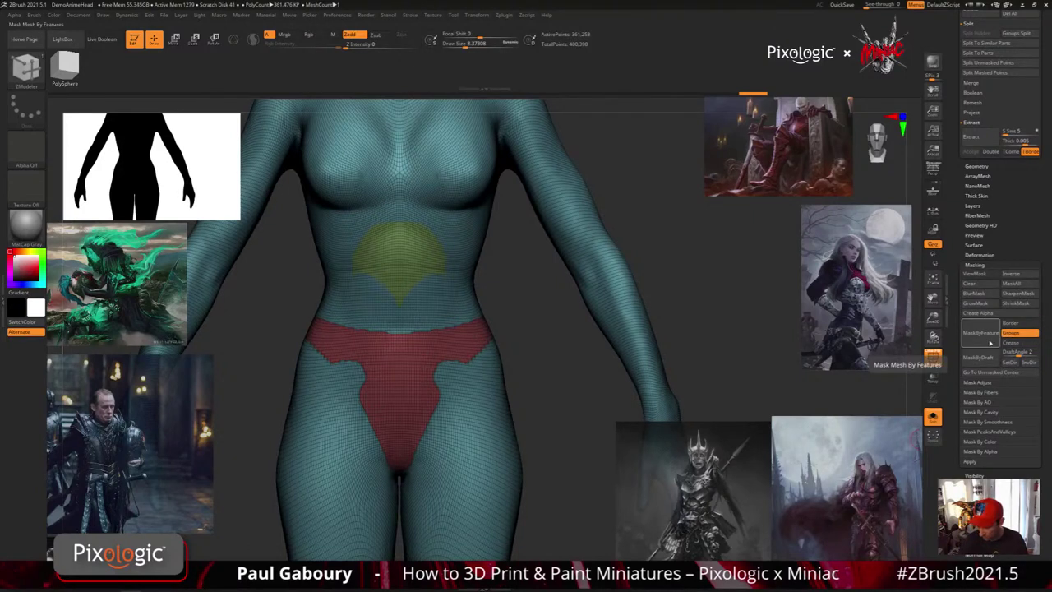
pyautogui.click(992, 341)
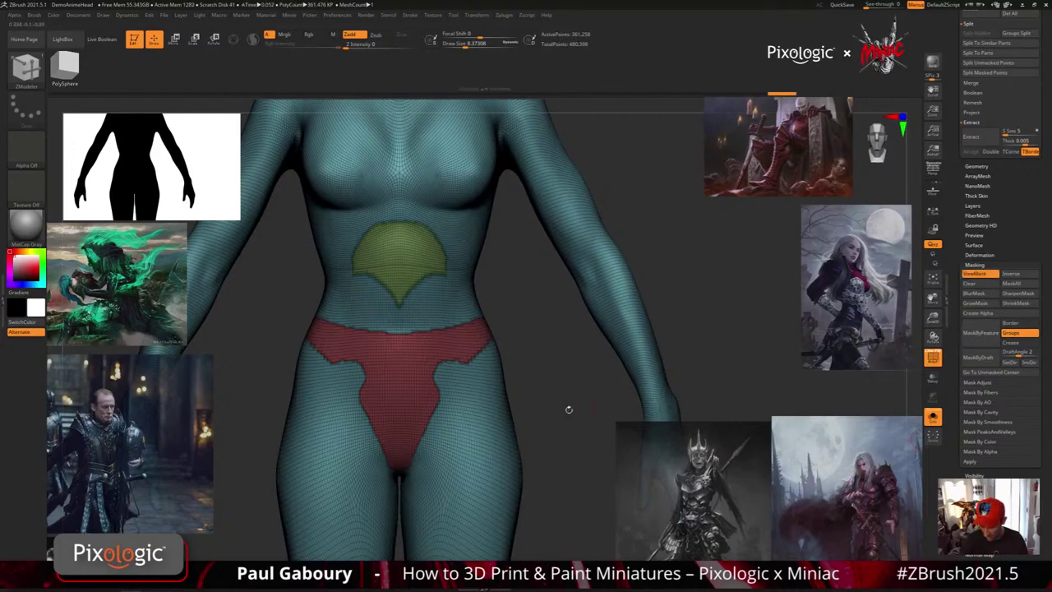
# Invert the border mask and paint mask over the abdomen group's outline, leaving only the hip group's border unmasked.
pyautogui.moveTo(399, 283)
pyautogui.keyDown('ctrl'); pyautogui.mouseDown(button='right')
pyautogui.moveTo(468, 357)
pyautogui.moveTo(620, 361)
pyautogui.moveTo(479, 361)
pyautogui.moveTo(436, 288)
pyautogui.mouseUp(button='right'); pyautogui.keyUp('ctrl')
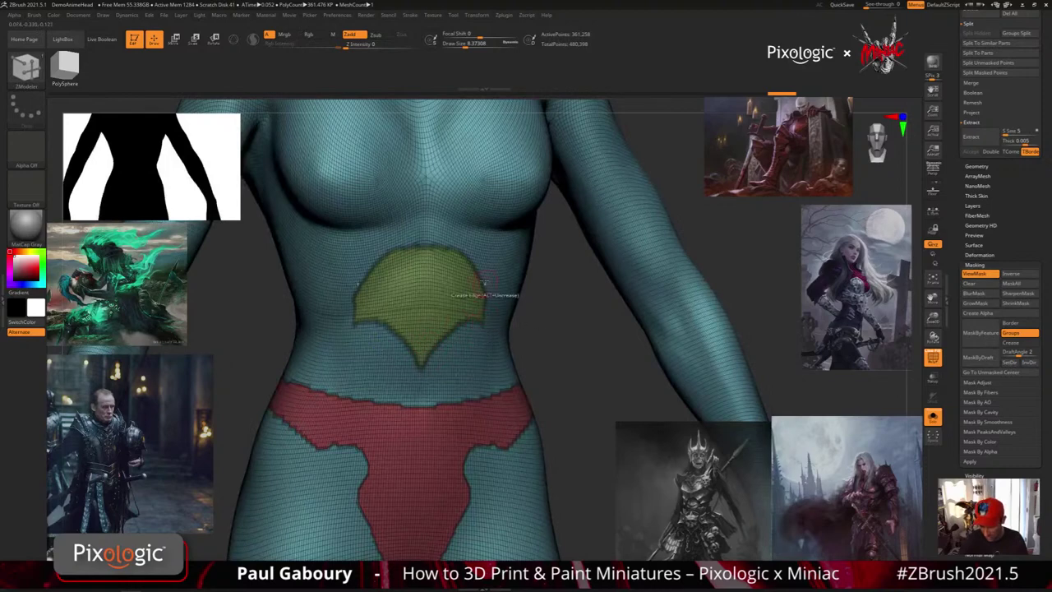
pyautogui.keyDown('ctrl'); pyautogui.click(566, 403); pyautogui.keyUp('ctrl')
pyautogui.keyDown('ctrl'); pyautogui.moveTo(566, 402); pyautogui.dragTo(526, 359, button='right'); pyautogui.keyUp('ctrl')
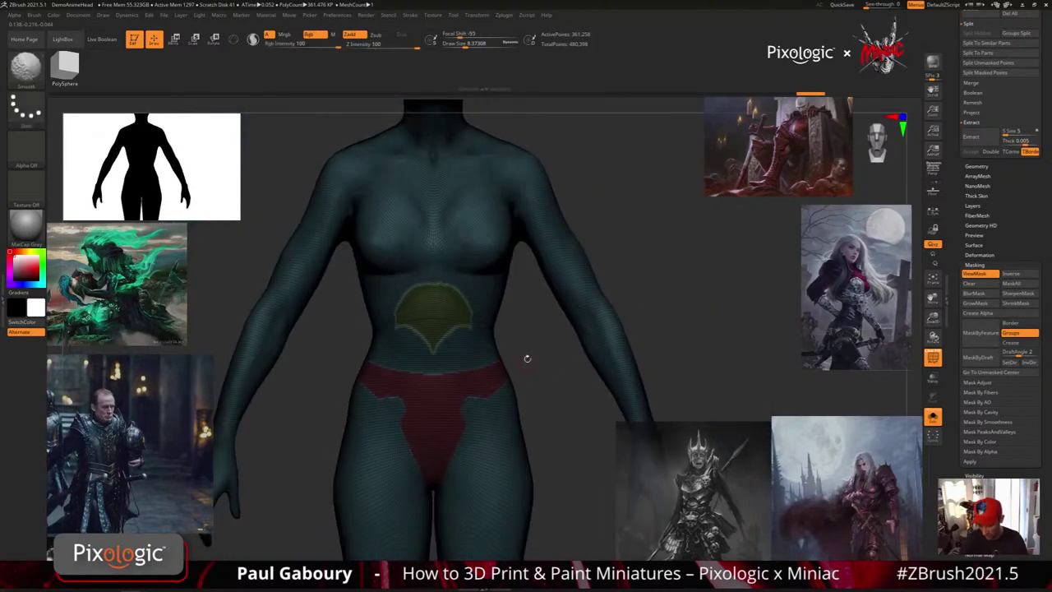
pyautogui.moveTo(514, 353)
pyautogui.keyDown('ctrl'); pyautogui.mouseDown()
pyautogui.moveTo(475, 309)
pyautogui.moveTo(495, 354)
pyautogui.moveTo(487, 333)
pyautogui.moveTo(437, 350)
pyautogui.moveTo(456, 364)
pyautogui.mouseUp(); pyautogui.keyUp('ctrl')
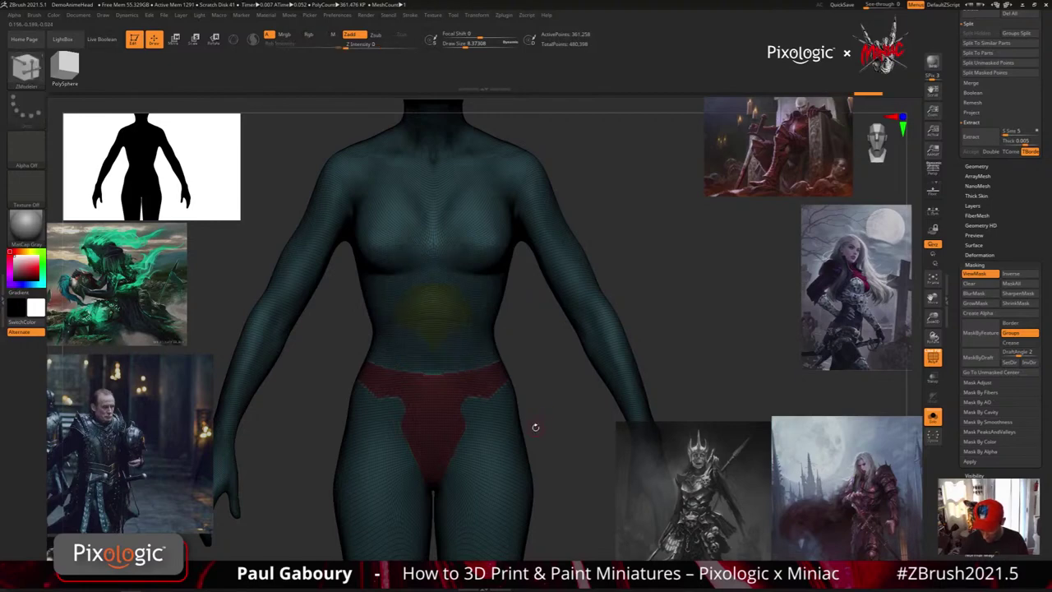
# Smooth the jagged border of the hip polygroup with the Polish By Groups deformation.
pyautogui.moveTo(505, 421)
pyautogui.keyDown('alt'); pyautogui.mouseDown(button='right')
pyautogui.moveTo(467, 378)
pyautogui.moveTo(488, 441)
pyautogui.moveTo(474, 395)
pyautogui.mouseUp(button='right'); pyautogui.keyUp('alt')
pyautogui.click(982, 254)
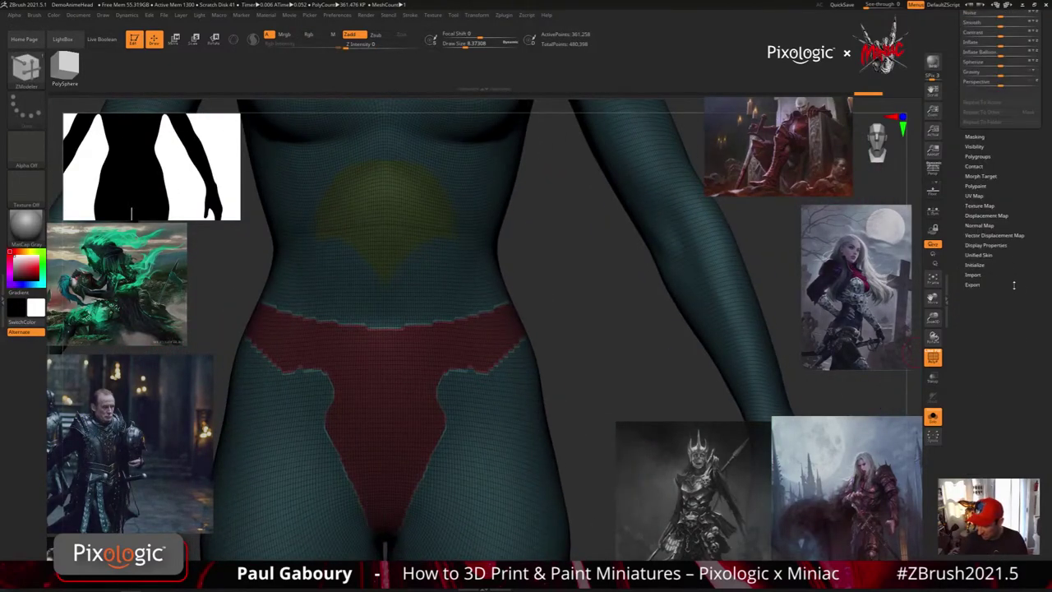
pyautogui.moveTo(976, 202); pyautogui.dragTo(1022, 201)
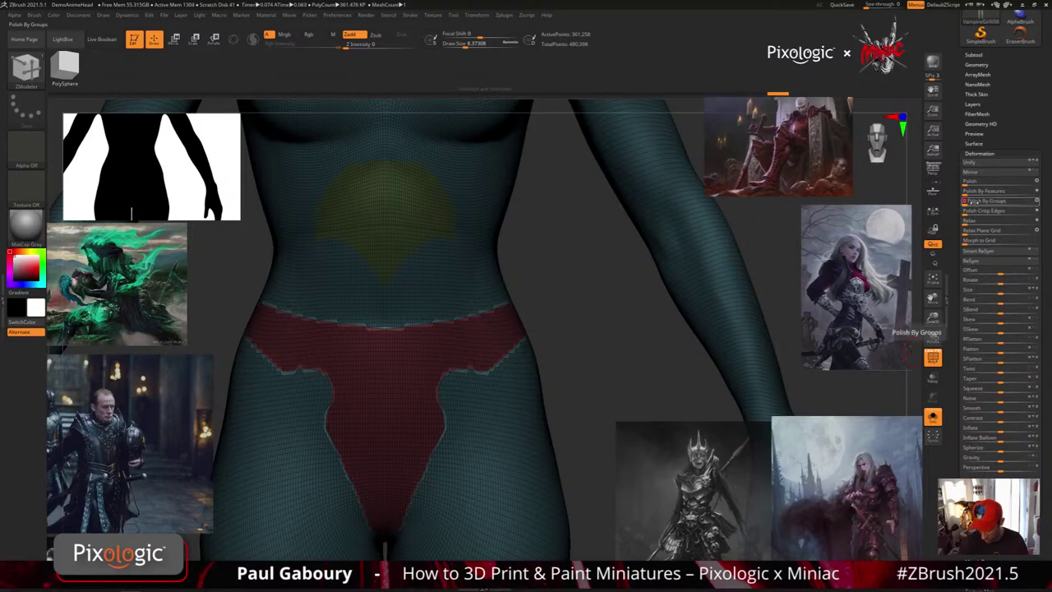
# Smooth the hip polygroup's border further with the Polish By Groups deformation and clear the mask from the body.
pyautogui.press('ctrl')
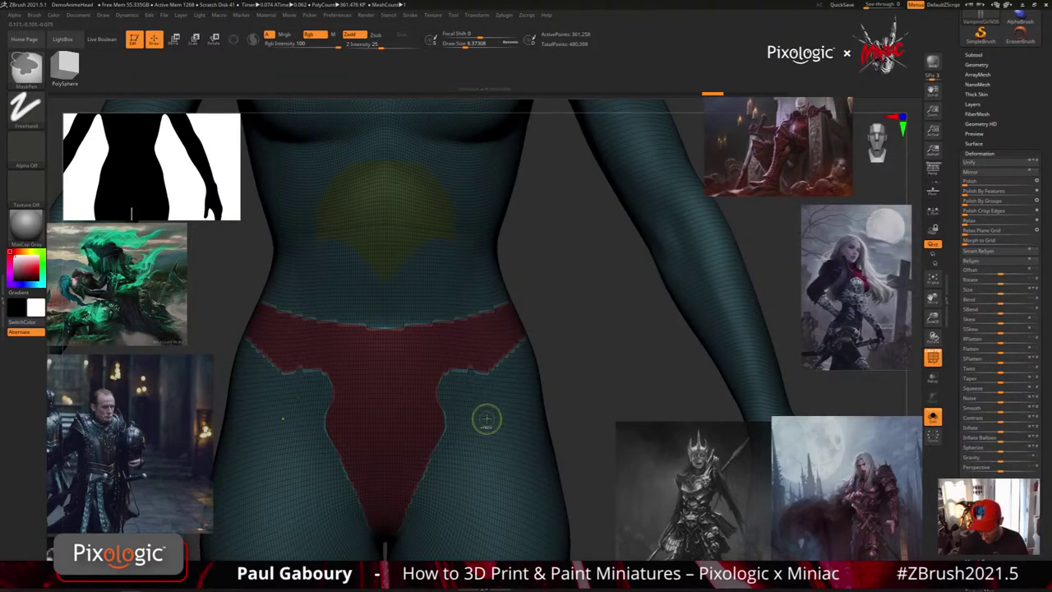
pyautogui.keyDown('ctrl'); pyautogui.click(485, 432); pyautogui.keyUp('ctrl')
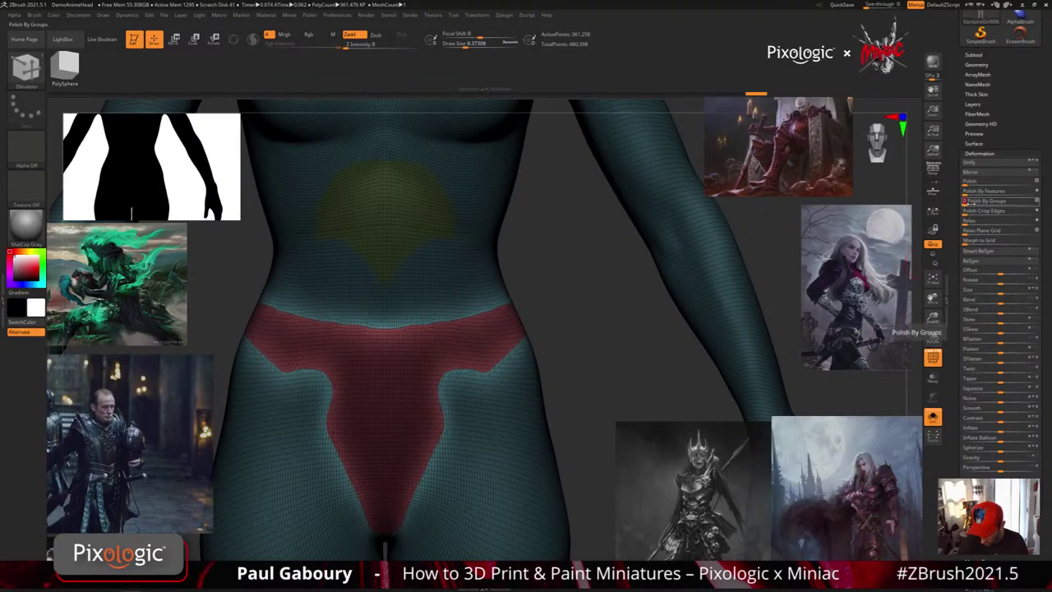
pyautogui.click(973, 203)
pyautogui.keyDown('ctrl'); pyautogui.moveTo(523, 367); pyautogui.dragTo(509, 417, button='right'); pyautogui.keyUp('ctrl')
pyautogui.hotkey('shift', 'f')
pyautogui.hotkey('shift', 'f')
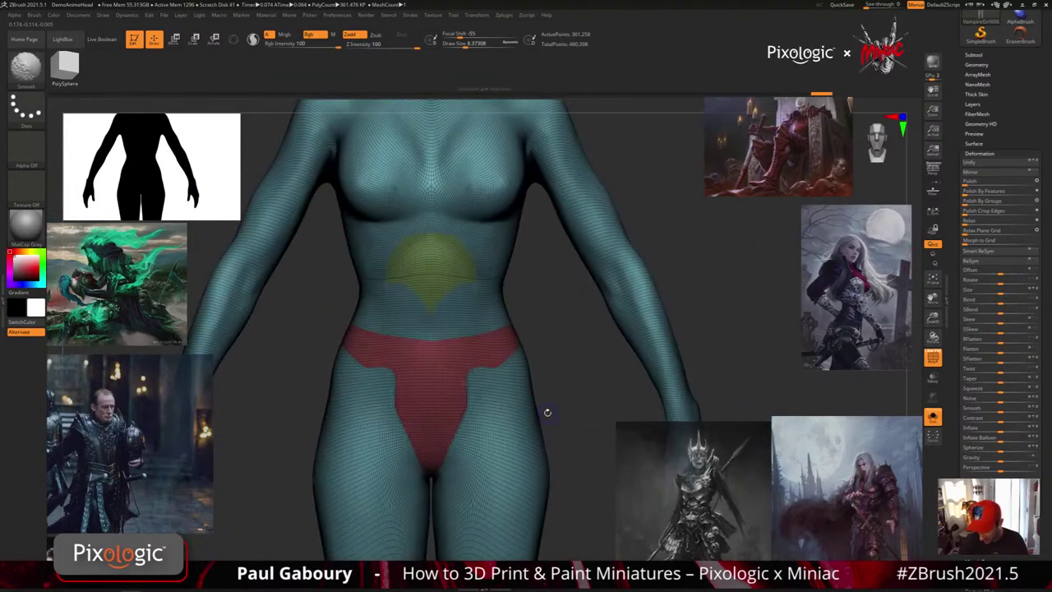
# Isolate the hip polygroup so only that piece of the body shows, with the polyframe hidden.
pyautogui.keyDown('ctrl'); pyautogui.keyDown('shift'); pyautogui.click(501, 363); pyautogui.keyUp('shift'); pyautogui.keyUp('ctrl')
pyautogui.moveTo(517, 427)
pyautogui.mouseDown()
pyautogui.moveTo(580, 414)
pyautogui.moveTo(567, 396)
pyautogui.moveTo(500, 417)
pyautogui.moveTo(534, 409)
pyautogui.moveTo(538, 423)
pyautogui.moveTo(491, 455)
pyautogui.moveTo(515, 437)
pyautogui.moveTo(487, 423)
pyautogui.mouseUp()
pyautogui.hotkey('shift', 'f')
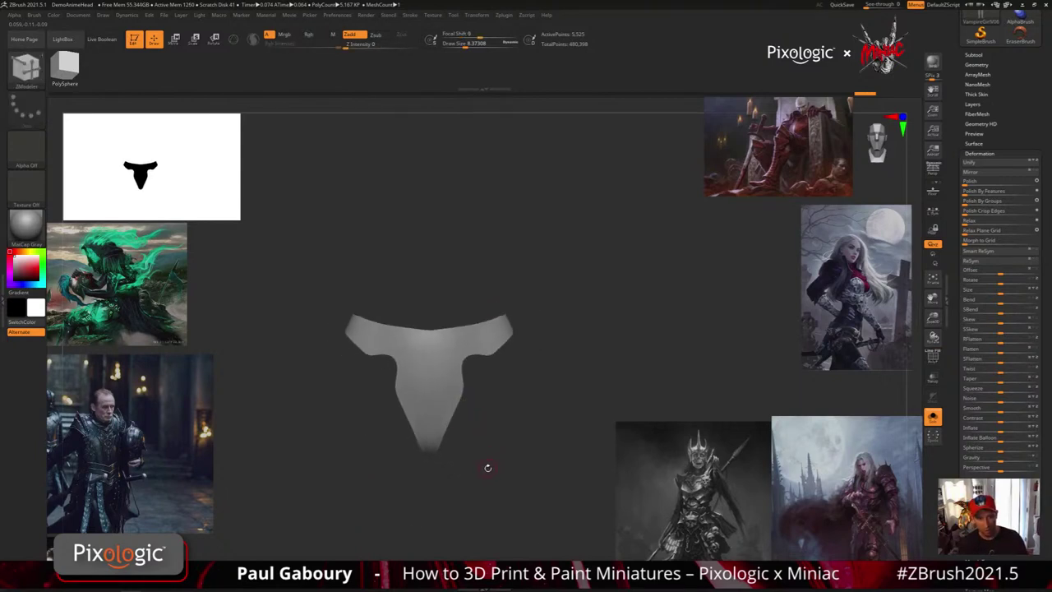
# Turn the isolated hip piece into a thick shell over the body using Panel Loops with a thickness of 0.01.
pyautogui.click(979, 153)
pyautogui.click(978, 180)
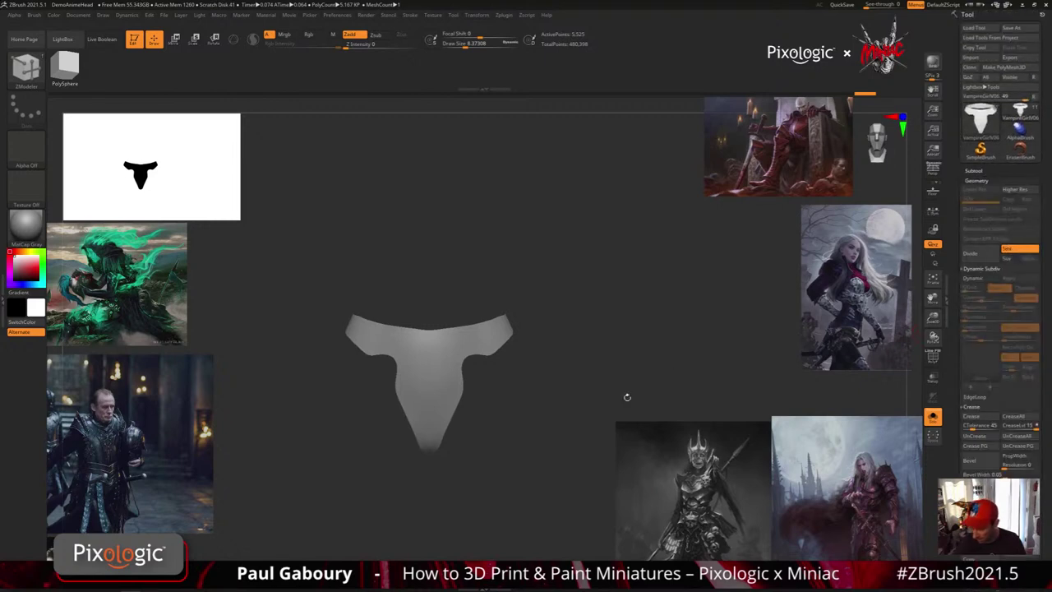
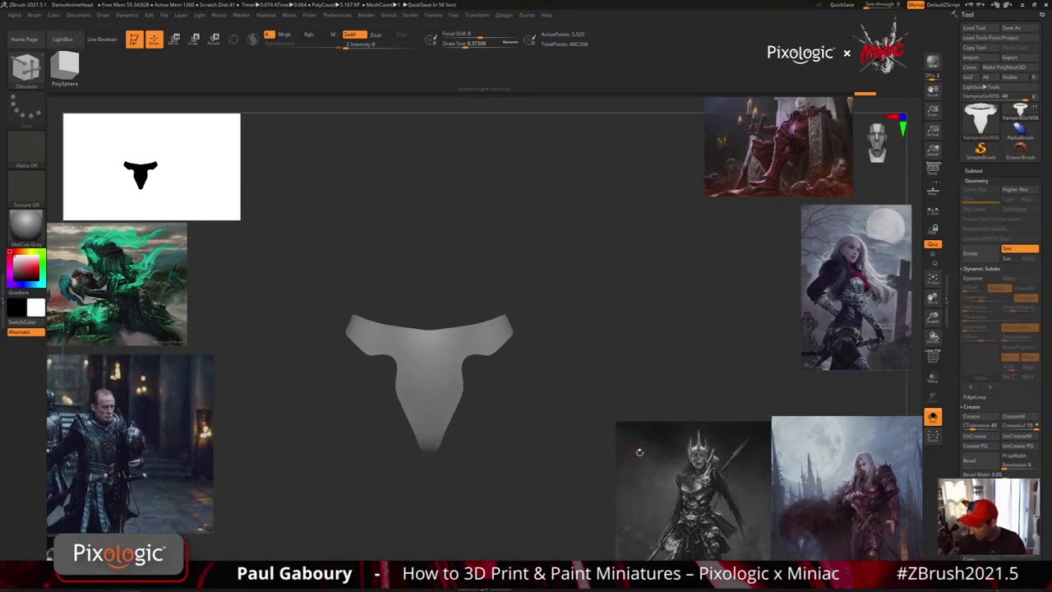
pyautogui.moveTo(523, 492); pyautogui.dragTo(555, 451)
pyautogui.click(987, 269)
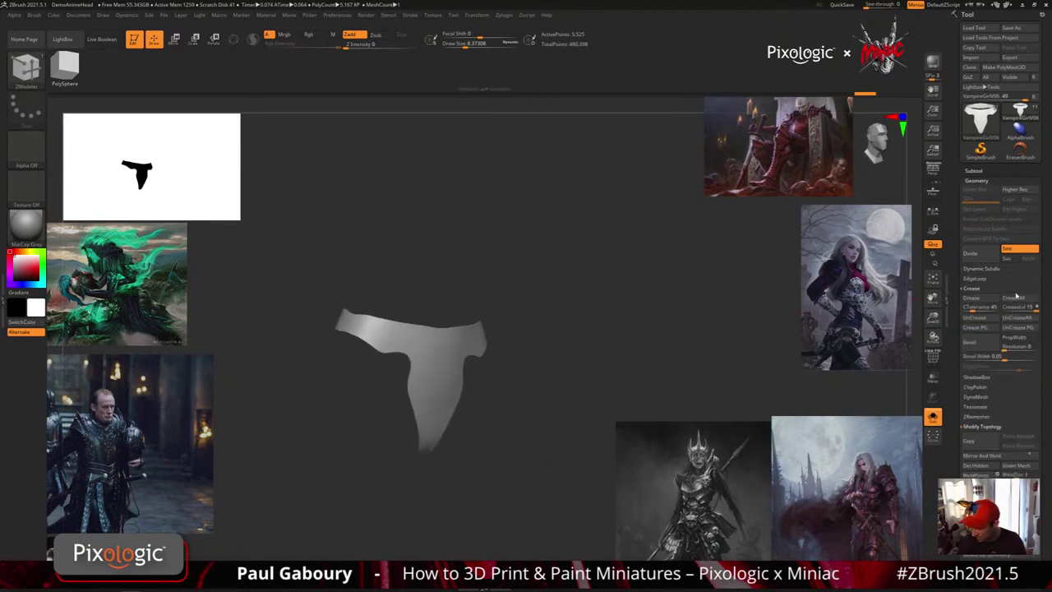
pyautogui.click(976, 290)
pyautogui.click(974, 278)
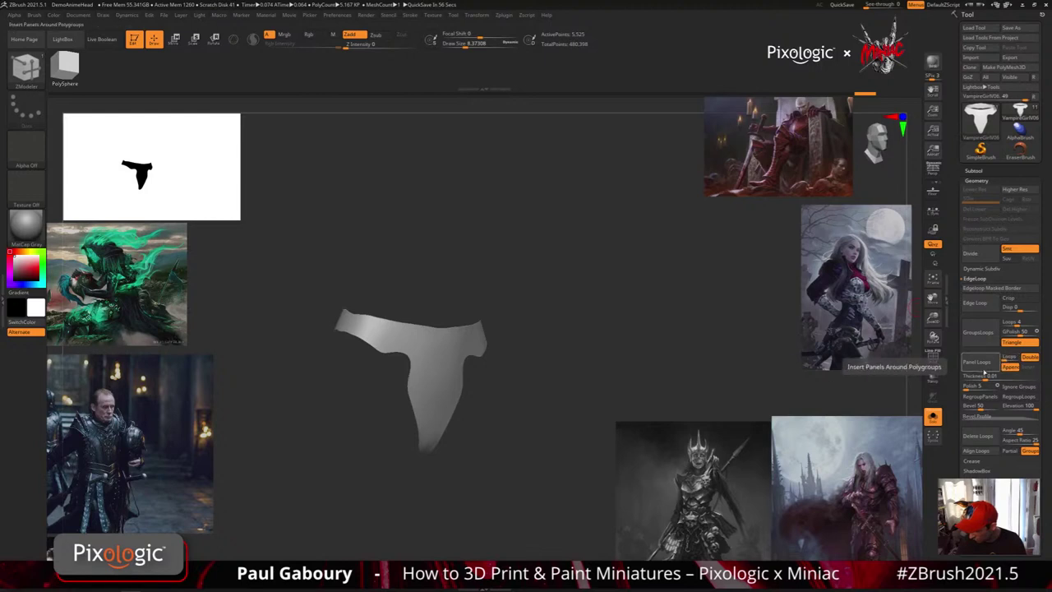
pyautogui.click(975, 363)
pyautogui.moveTo(542, 448); pyautogui.dragTo(571, 452)
pyautogui.hotkey('shift', 'f')
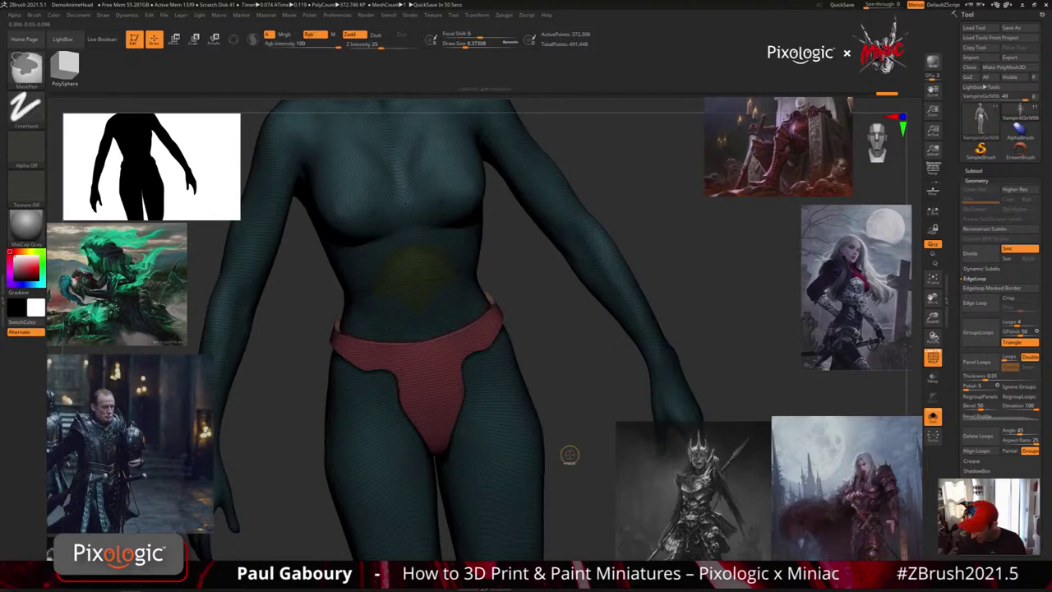
pyautogui.hotkey('ctrl', 'z')
pyautogui.click(977, 367)
pyautogui.keyDown('alt'); pyautogui.moveTo(561, 448); pyautogui.dragTo(524, 422); pyautogui.keyUp('alt')
# Split the unmasked hip shell off the body into its own subtool.
pyautogui.click(975, 171)
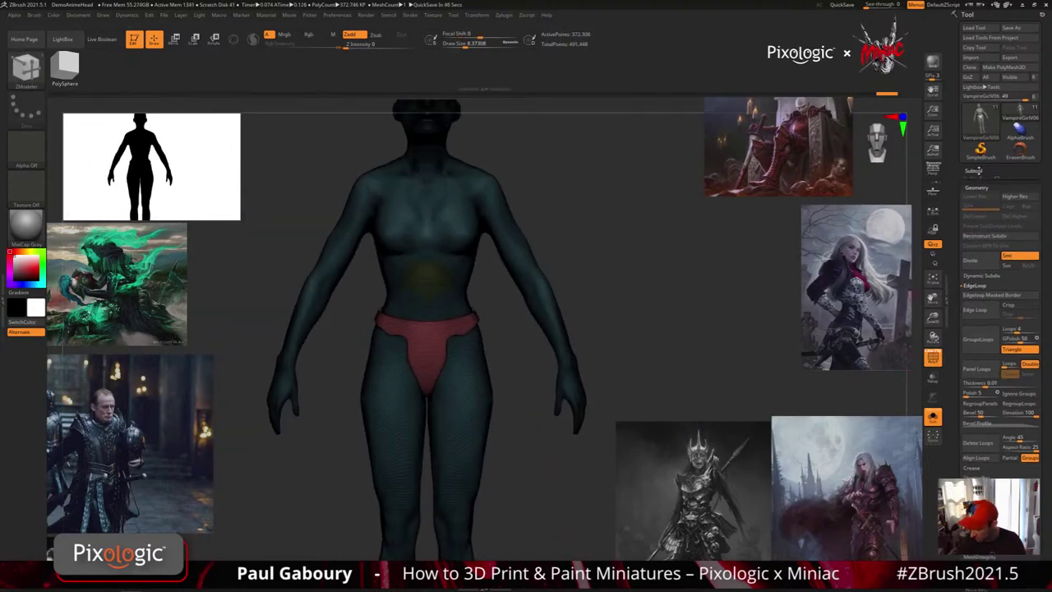
pyautogui.moveTo(1041, 514); pyautogui.dragTo(1042, 421)
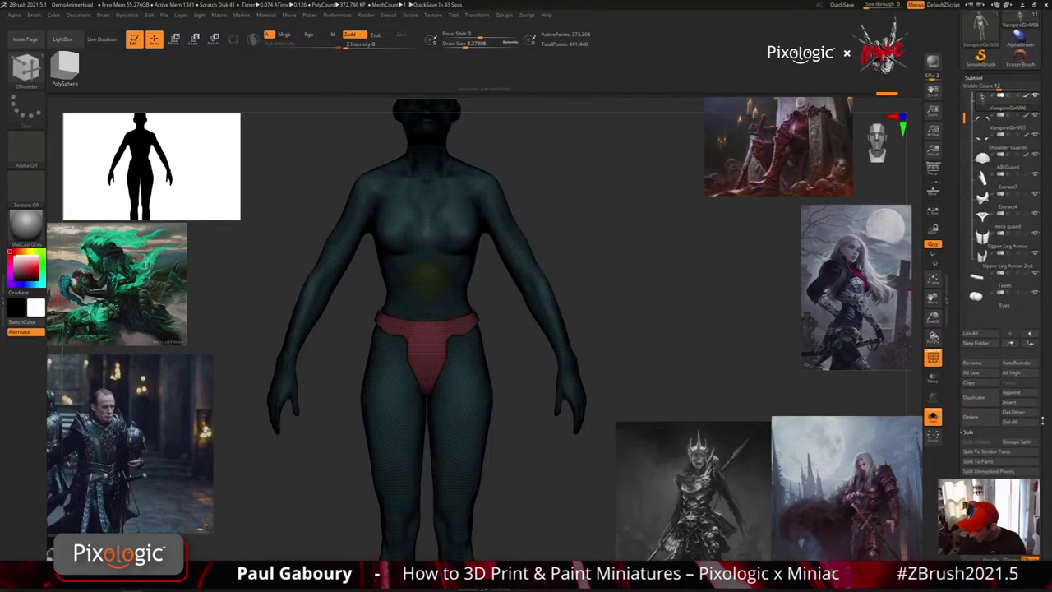
pyautogui.click(1000, 472)
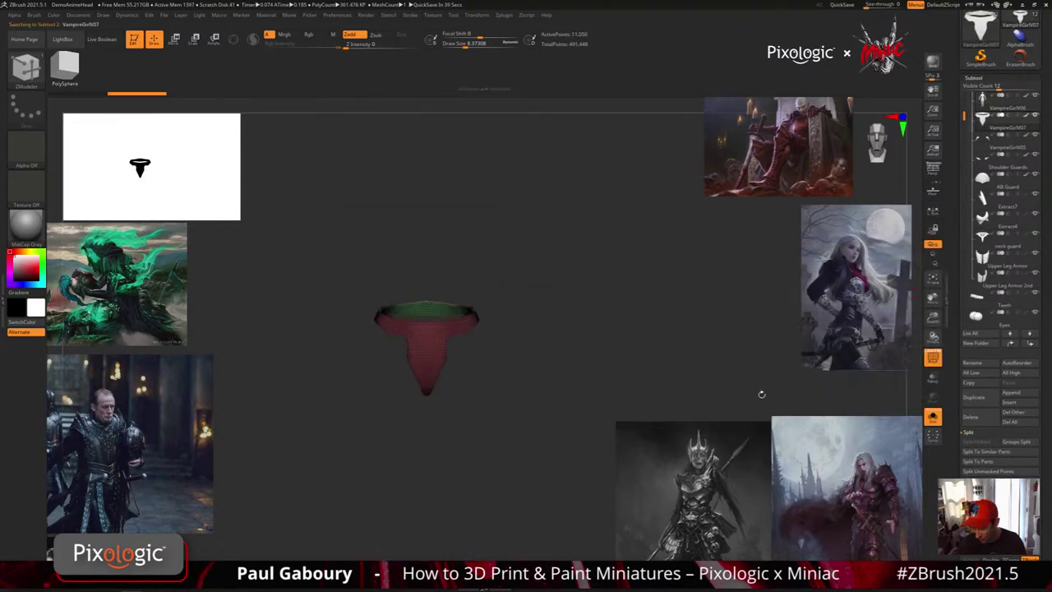
pyautogui.hotkey('shift', 'f')
pyautogui.moveTo(504, 474)
pyautogui.mouseDown()
pyautogui.moveTo(539, 463)
pyautogui.moveTo(545, 440)
pyautogui.moveTo(539, 459)
pyautogui.moveTo(525, 449)
pyautogui.moveTo(535, 451)
pyautogui.mouseUp()
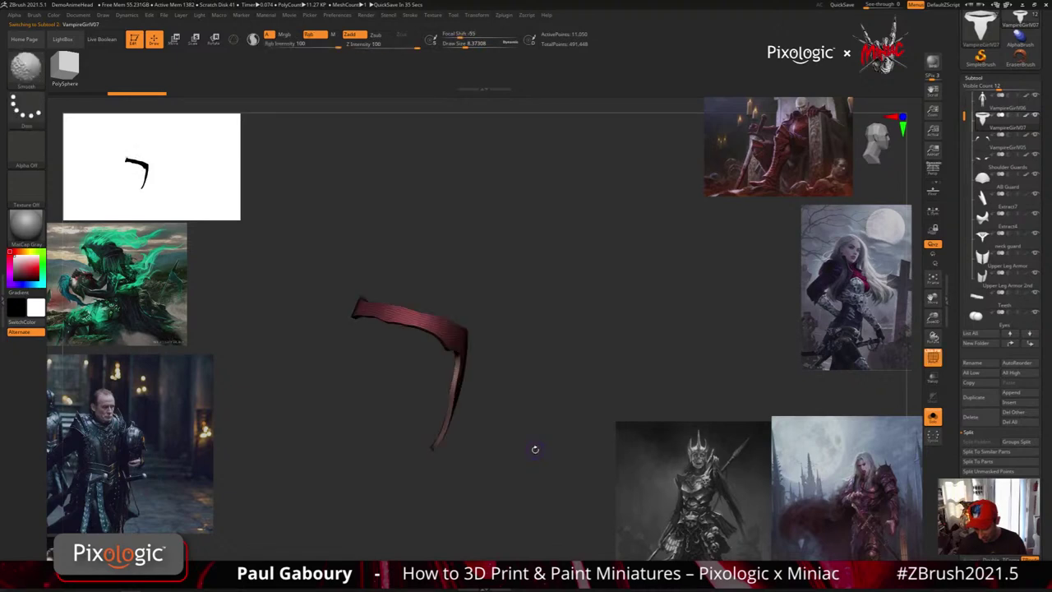
# Polish the edges of the separated hip shell with the Polish By Groups deformation.
pyautogui.scroll(-8, 1019, 395)
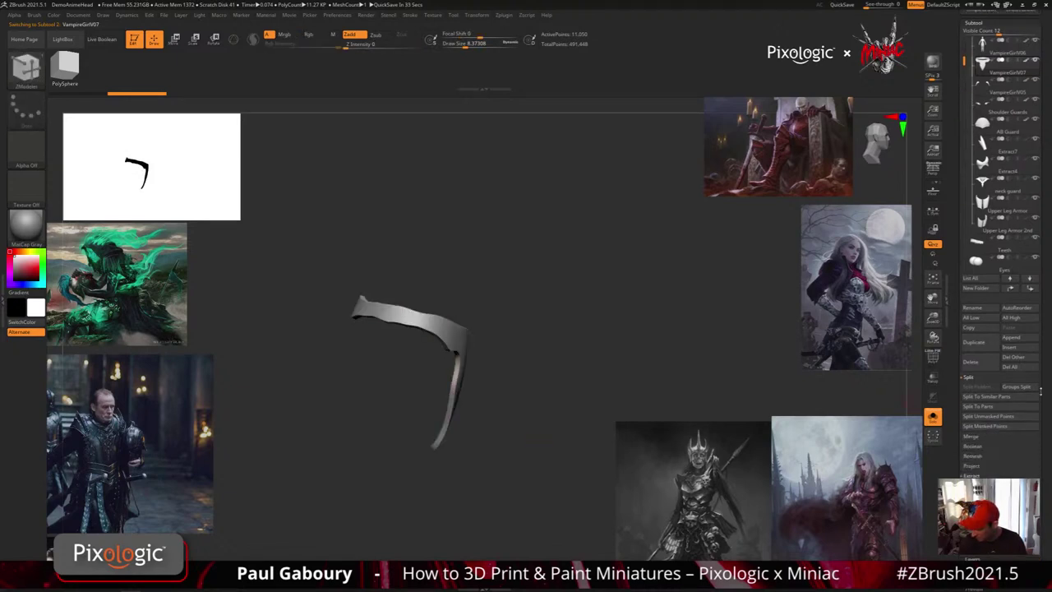
pyautogui.click(1009, 344)
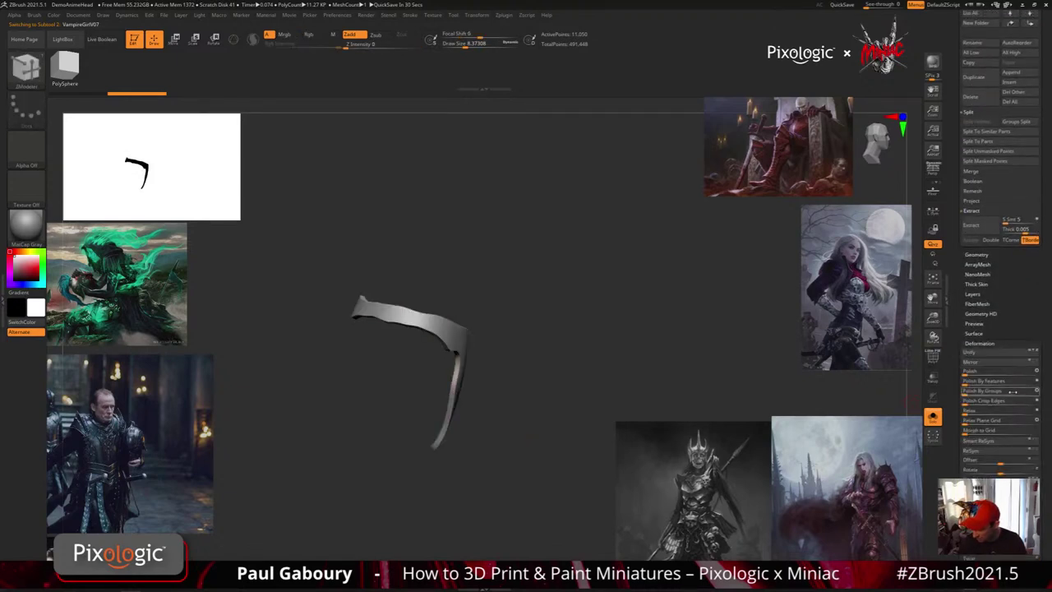
pyautogui.click(972, 393)
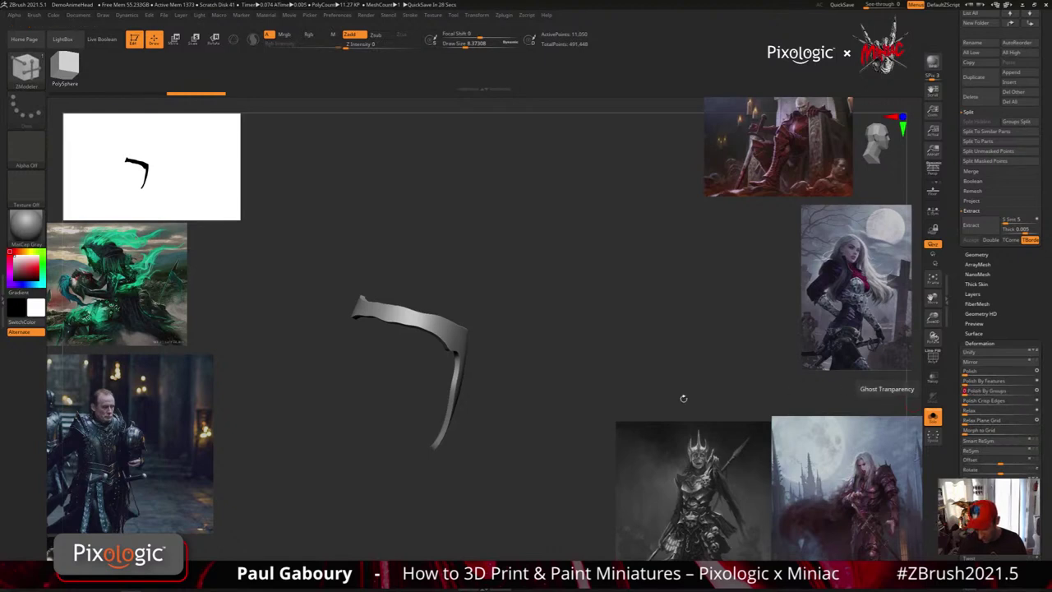
pyautogui.moveTo(625, 401); pyautogui.dragTo(504, 413)
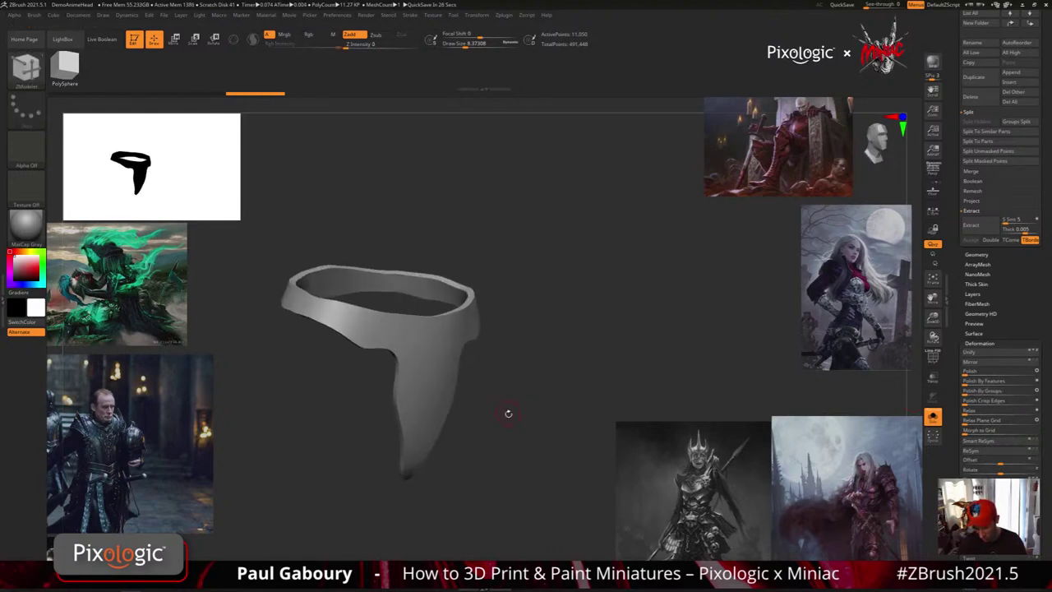
# Isolate the outer surface polygroup of the hip shell and delete the hidden inner and border faces.
pyautogui.press('ctrl')
pyautogui.keyDown('ctrl'); pyautogui.keyDown('shift'); pyautogui.click(526, 413); pyautogui.keyUp('shift'); pyautogui.keyUp('ctrl')
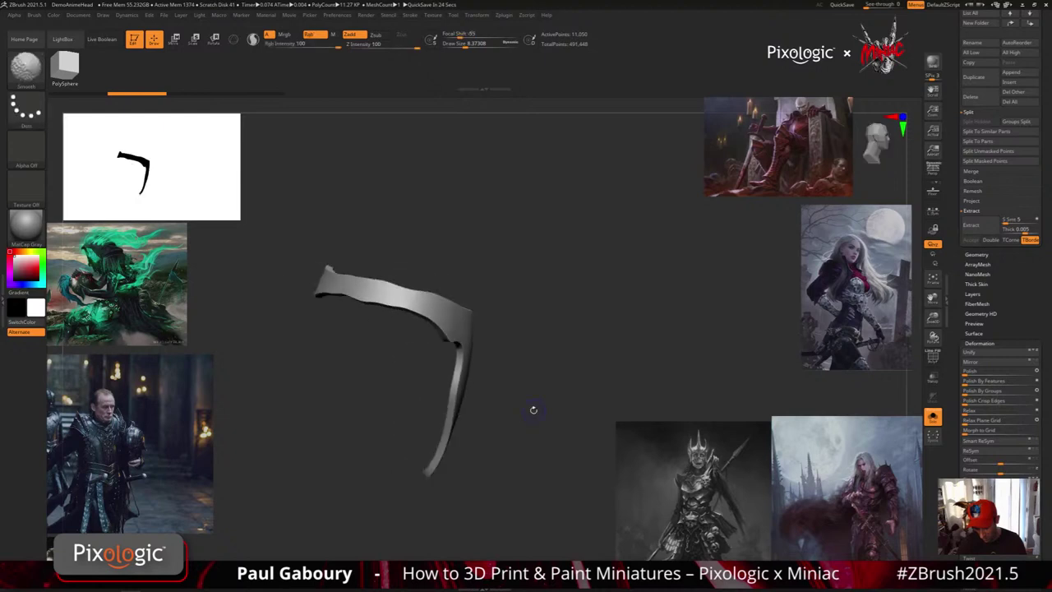
pyautogui.hotkey('shift', 'f')
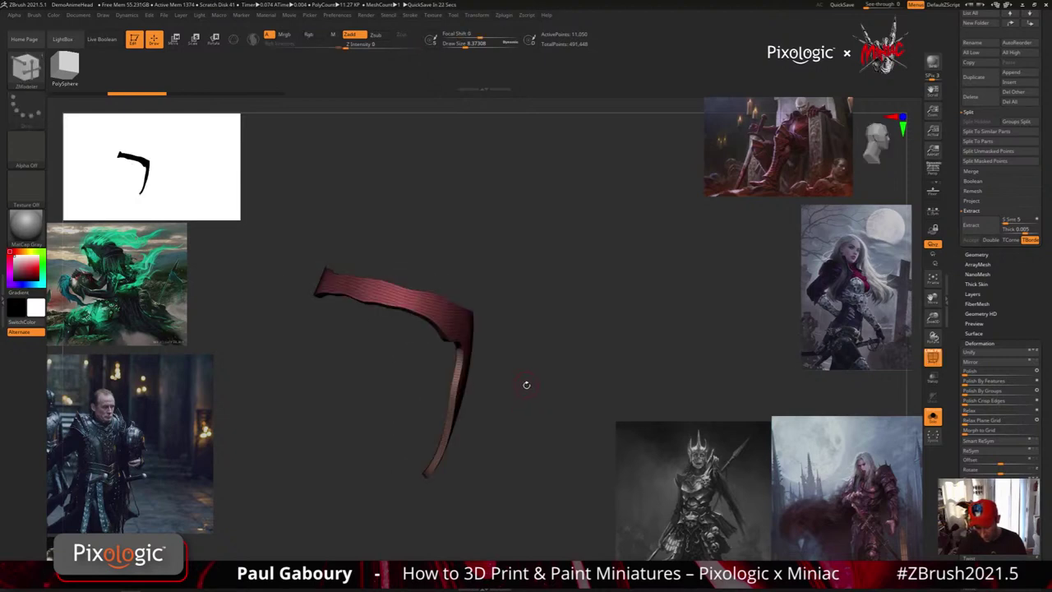
pyautogui.keyDown('ctrl'); pyautogui.keyDown('shift'); pyautogui.click(466, 330); pyautogui.keyUp('shift'); pyautogui.keyUp('ctrl')
pyautogui.moveTo(553, 397); pyautogui.dragTo(548, 402)
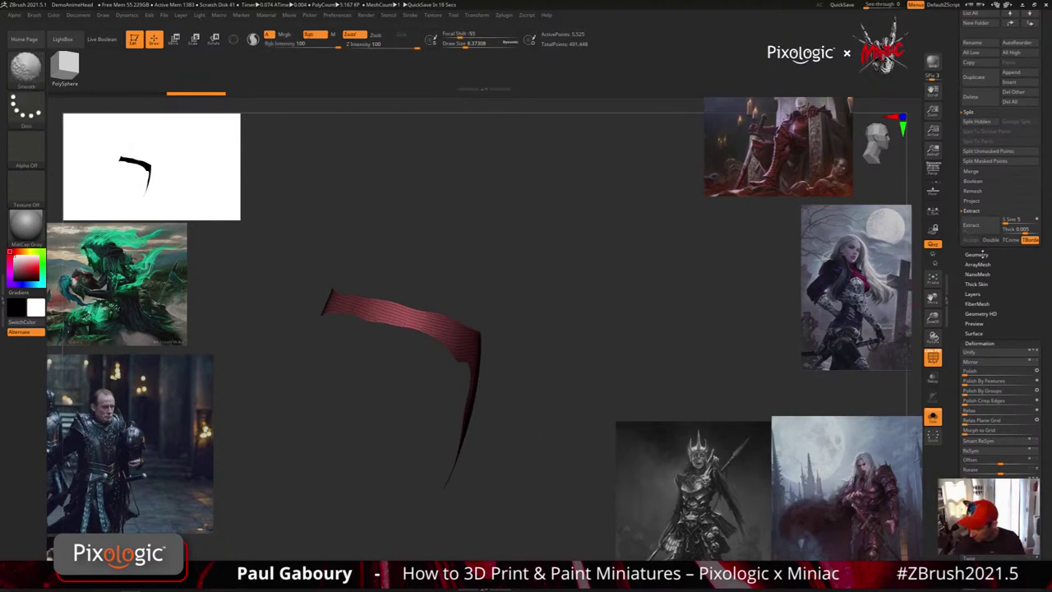
pyautogui.click(976, 254)
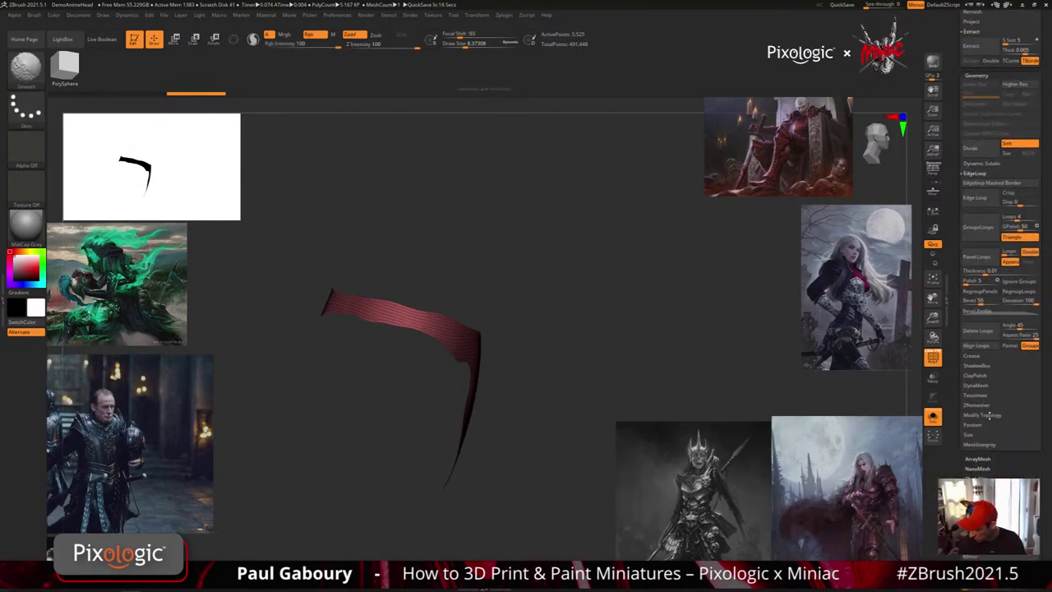
pyautogui.click(983, 414)
pyautogui.keyDown('alt'); pyautogui.moveTo(548, 378); pyautogui.dragTo(538, 416); pyautogui.keyUp('alt')
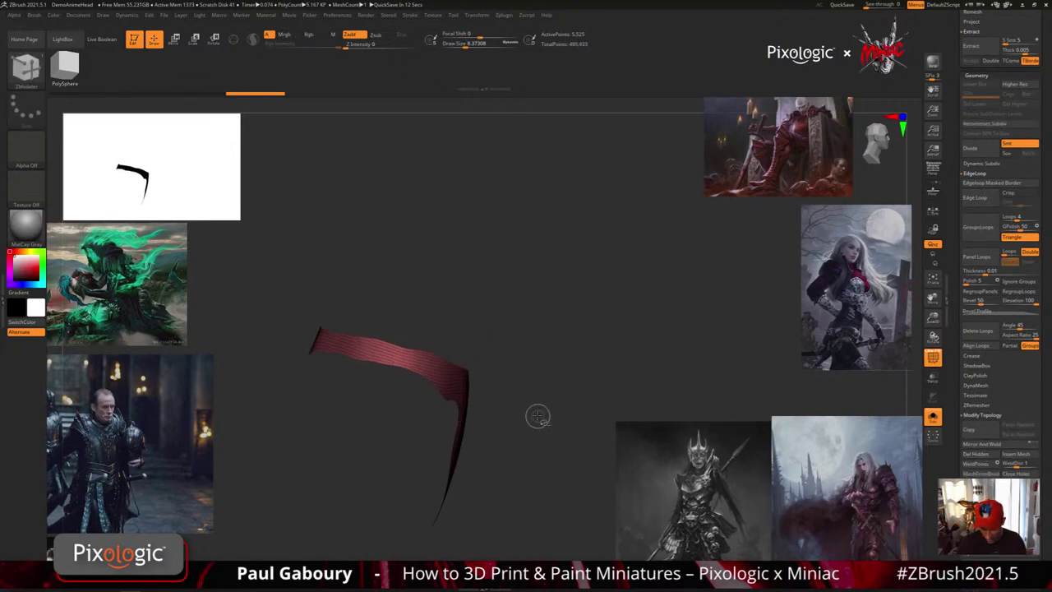
# Slice off the uneven upper edge of the hip piece along a straight line with the SliceCurve brush, keeping the part below visible.
pyautogui.keyDown('ctrl'); pyautogui.keyDown('shift'); pyautogui.click(26, 69); pyautogui.keyUp('shift'); pyautogui.keyUp('ctrl')
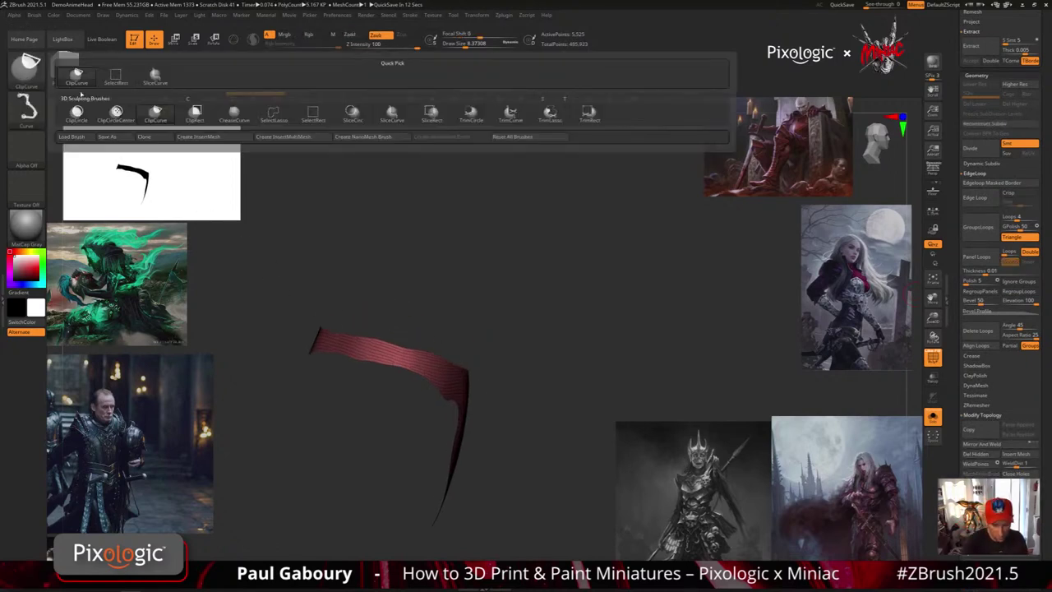
pyautogui.click(397, 115)
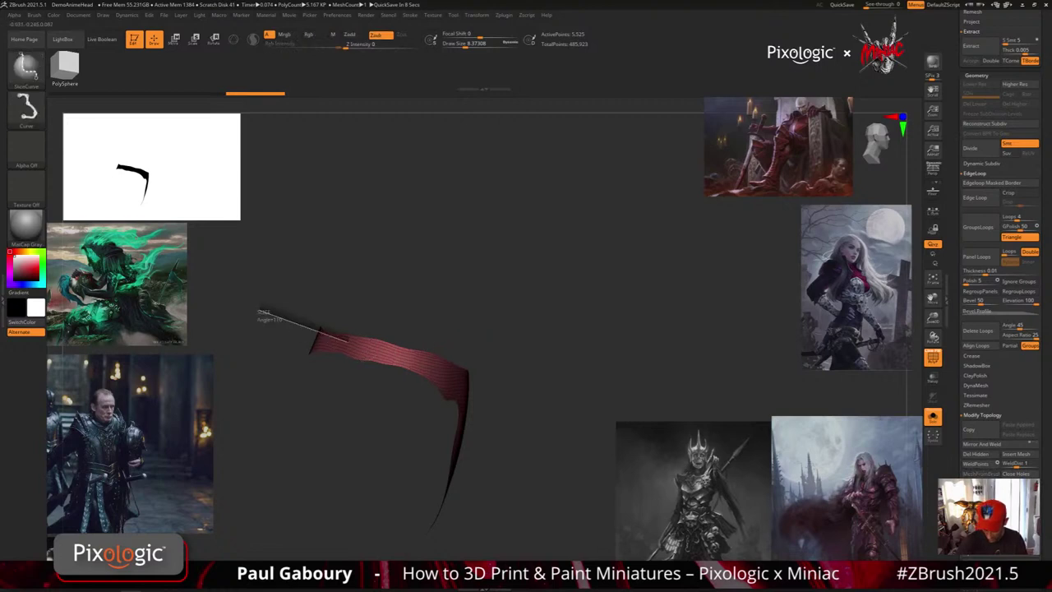
pyautogui.keyDown('ctrl'); pyautogui.keyDown('shift'); pyautogui.moveTo(257, 313); pyautogui.dragTo(581, 408); pyautogui.keyUp('shift'); pyautogui.keyUp('ctrl')
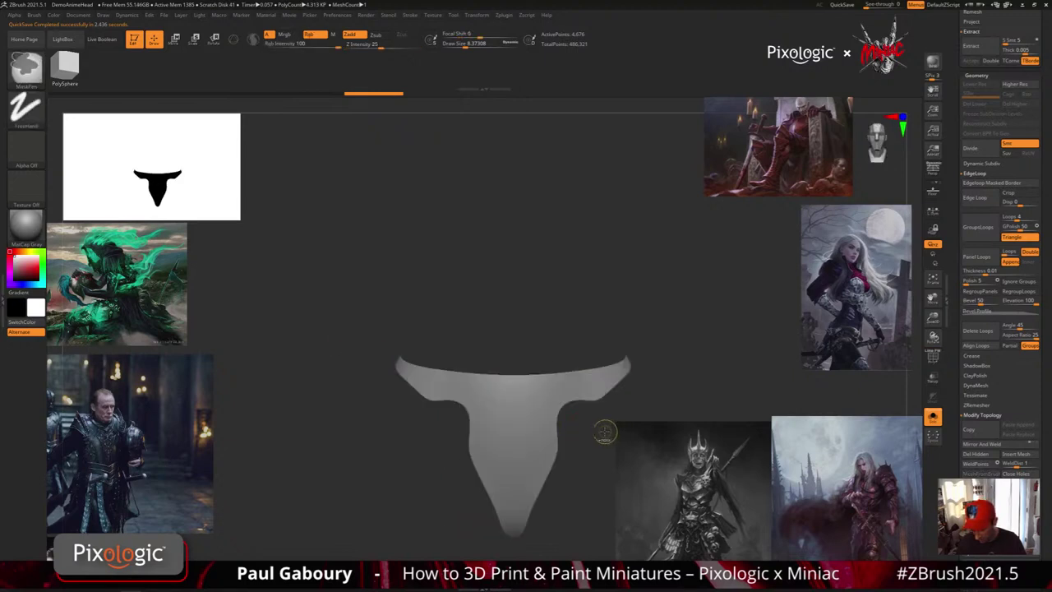
pyautogui.moveTo(605, 432); pyautogui.dragTo(576, 461)
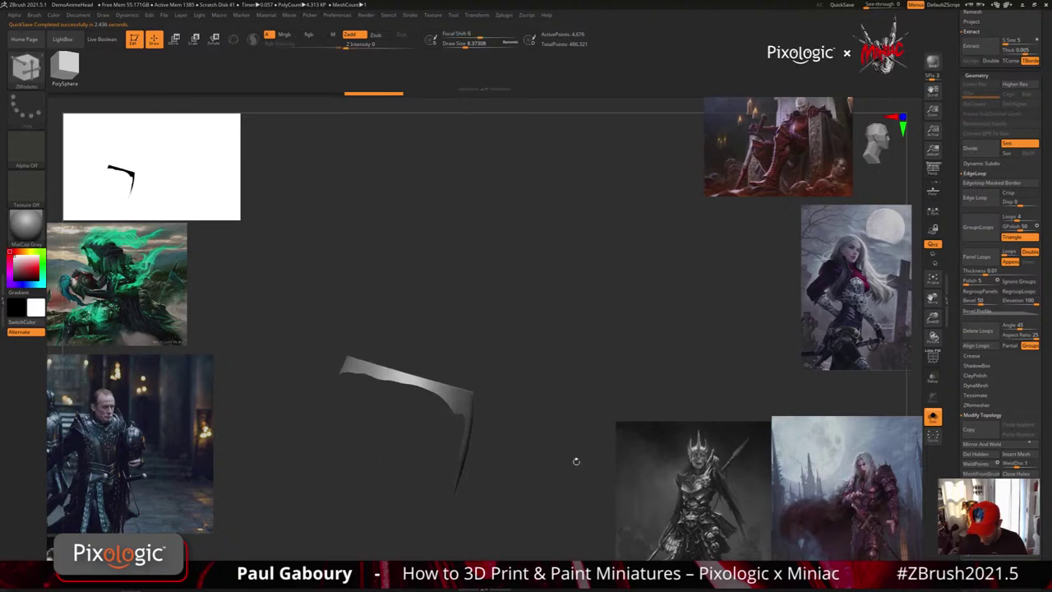
# Try to slice the wavy lower edge of the hip piece along a curve following the leg opening, and undo the cut.
pyautogui.hotkey('ctrl', 'shift')
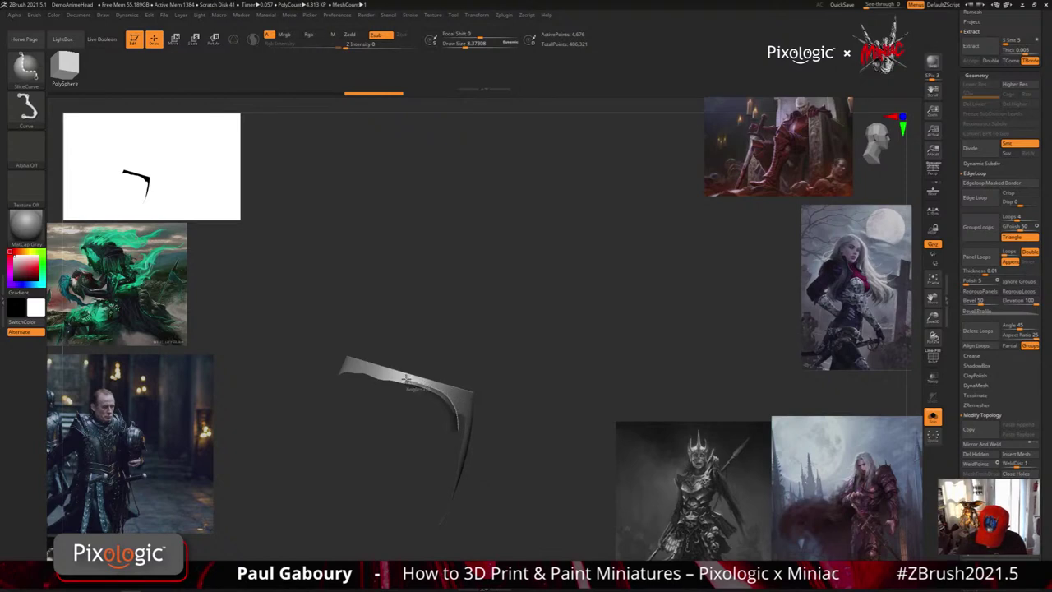
pyautogui.keyDown('ctrl'); pyautogui.keyDown('shift'); pyautogui.moveTo(404, 377); pyautogui.dragTo(287, 344); pyautogui.keyUp('shift'); pyautogui.keyUp('ctrl')
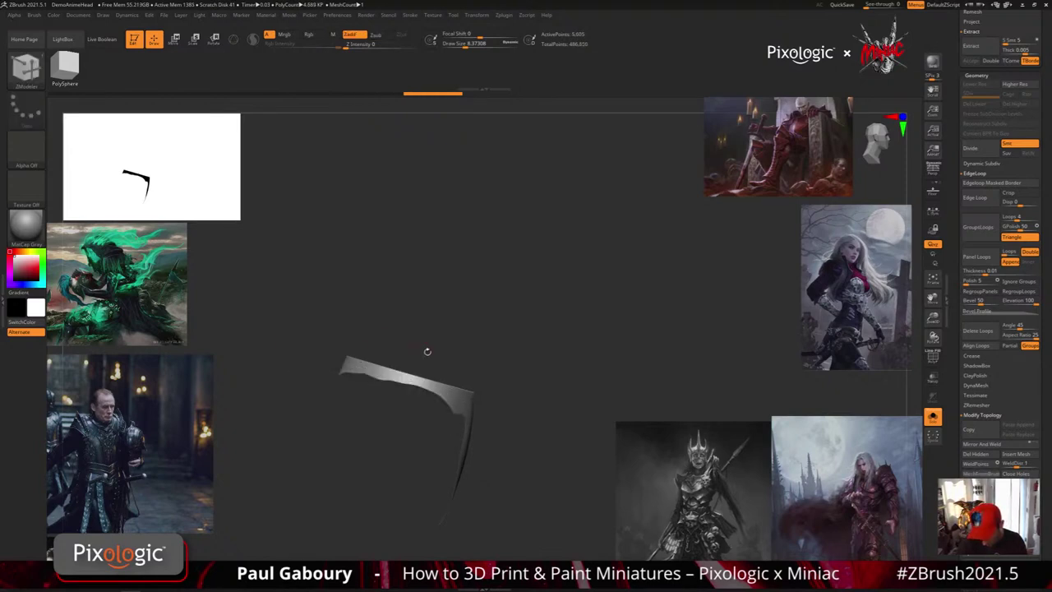
pyautogui.keyDown('ctrl'); pyautogui.keyDown('shift'); pyautogui.click(469, 400); pyautogui.keyUp('shift'); pyautogui.keyUp('ctrl')
pyautogui.hotkey('ctrl', 'z')
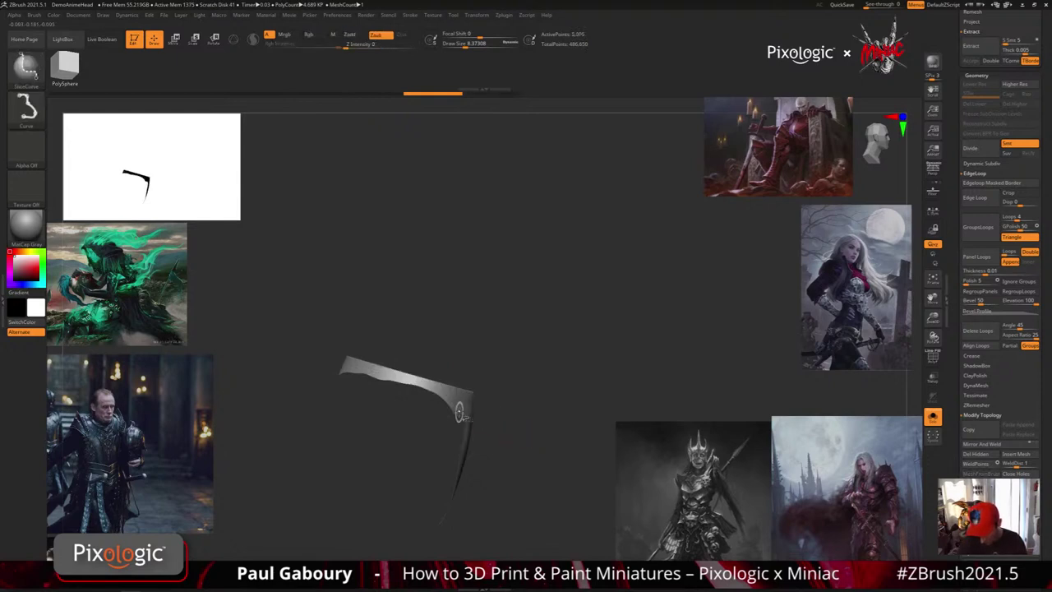
pyautogui.keyDown('ctrl'); pyautogui.keyDown('shift'); pyautogui.click(466, 412); pyautogui.keyUp('shift'); pyautogui.keyUp('ctrl')
pyautogui.keyDown('ctrl'); pyautogui.keyDown('shift'); pyautogui.click(504, 424); pyautogui.keyUp('shift'); pyautogui.keyUp('ctrl')
pyautogui.hotkey('shift', 'f')
pyautogui.hotkey('shift', 'd')
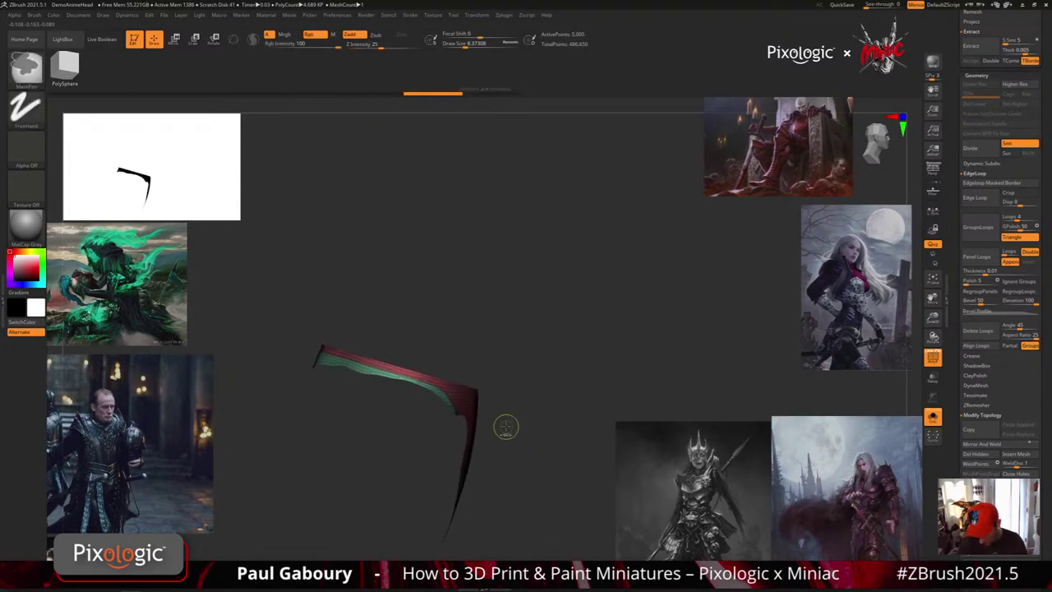
pyautogui.keyDown('ctrl'); pyautogui.keyDown('shift'); pyautogui.click(511, 427); pyautogui.keyUp('shift'); pyautogui.keyUp('ctrl')
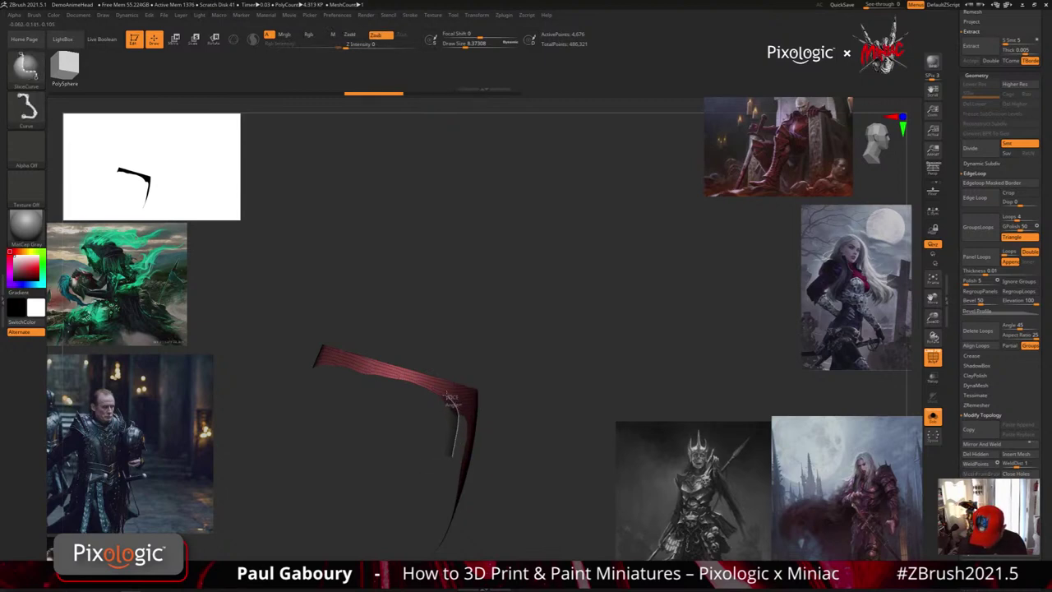
# Slice the hip piece along a smooth curve from the leg opening to the rear end with the SliceCurve brush.
pyautogui.keyDown('ctrl'); pyautogui.keyDown('shift'); pyautogui.moveTo(444, 391); pyautogui.dragTo(282, 338); pyautogui.keyUp('shift'); pyautogui.keyUp('ctrl')
pyautogui.moveTo(532, 443); pyautogui.dragTo(503, 355)
pyautogui.keyDown('ctrl'); pyautogui.keyDown('alt'); pyautogui.keyDown('shift'); pyautogui.click(501, 351); pyautogui.keyUp('shift'); pyautogui.keyUp('alt'); pyautogui.keyUp('ctrl')
pyautogui.keyDown('alt'); pyautogui.moveTo(547, 458); pyautogui.dragTo(540, 444); pyautogui.keyUp('alt')
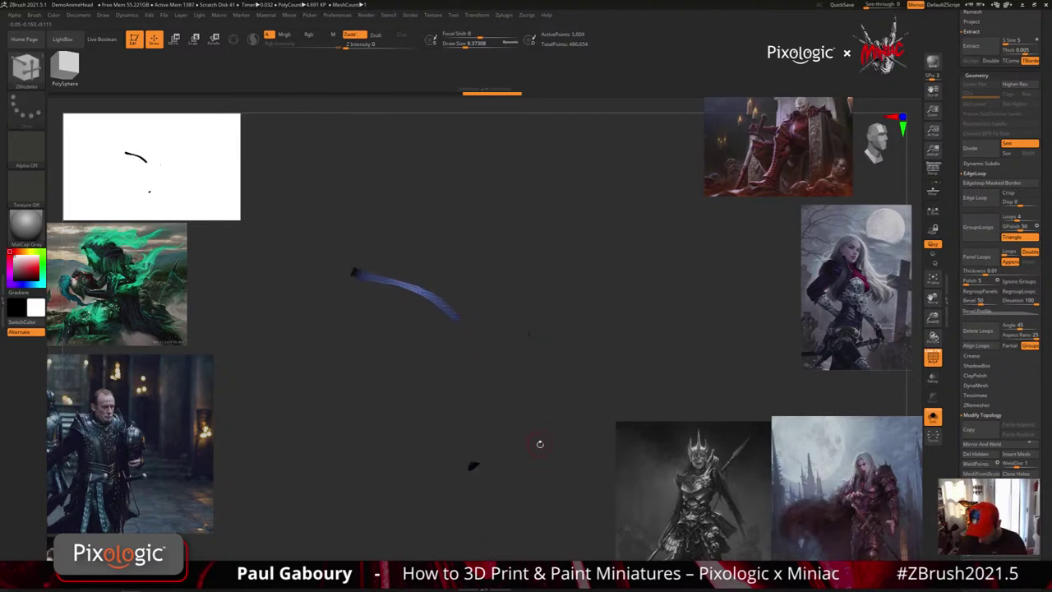
# Isolate the main hip surface between the upper and lower cuts and delete the hidden trimmed strips.
pyautogui.keyDown('ctrl'); pyautogui.keyDown('shift'); pyautogui.click(483, 469); pyautogui.keyUp('shift'); pyautogui.keyUp('ctrl')
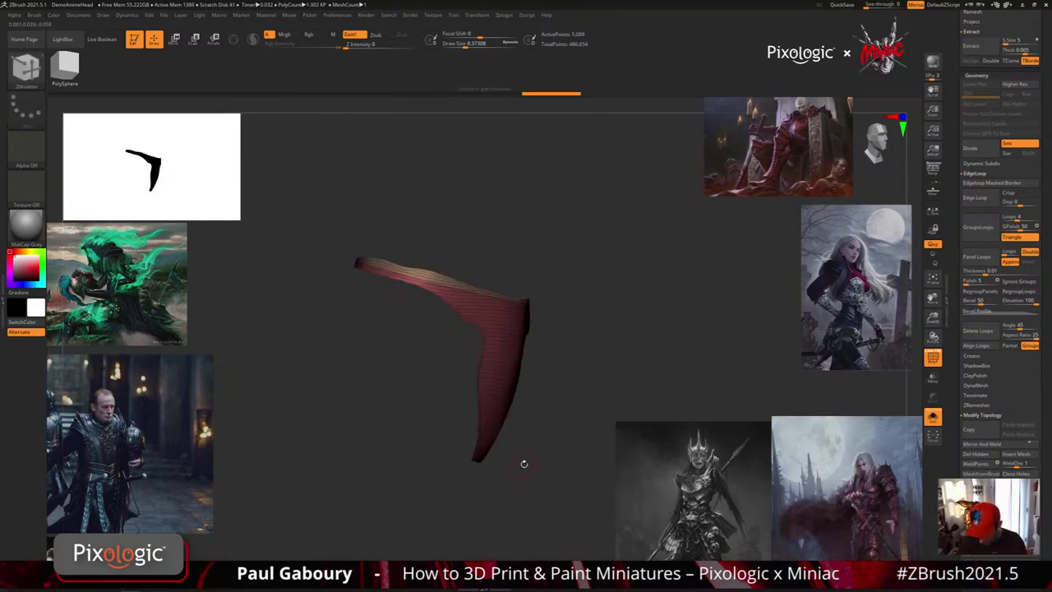
pyautogui.keyDown('ctrl'); pyautogui.keyDown('shift'); pyautogui.click(510, 353); pyautogui.keyUp('shift'); pyautogui.keyUp('ctrl')
pyautogui.keyDown('ctrl'); pyautogui.keyDown('shift'); pyautogui.moveTo(541, 464); pyautogui.dragTo(453, 434); pyautogui.keyUp('shift'); pyautogui.keyUp('ctrl')
pyautogui.keyDown('ctrl'); pyautogui.keyDown('shift'); pyautogui.moveTo(534, 446); pyautogui.dragTo(521, 471); pyautogui.keyUp('shift'); pyautogui.keyUp('ctrl')
pyautogui.keyDown('ctrl'); pyautogui.keyDown('shift'); pyautogui.click(540, 481); pyautogui.keyUp('shift'); pyautogui.keyUp('ctrl')
pyautogui.hotkey('shift', 'f')
pyautogui.moveTo(582, 480); pyautogui.dragTo(532, 477)
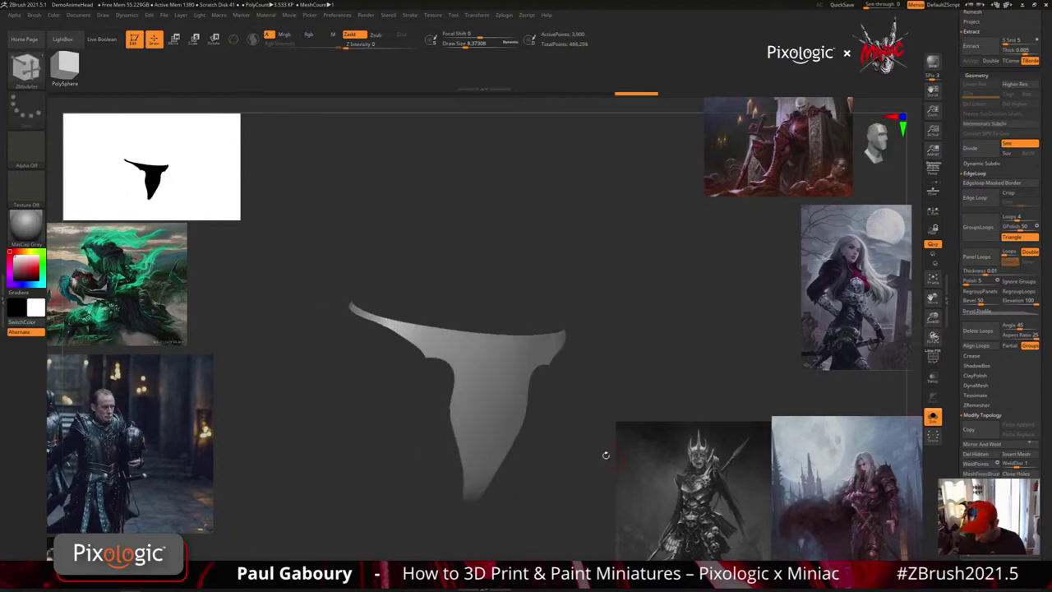
# Slice a round cut-out into one leg-opening edge of the hip piece with the SliceCirc brush and hide the cut part.
pyautogui.moveTo(606, 455); pyautogui.dragTo(497, 487)
pyautogui.hotkey('shift', 'f')
pyautogui.hotkey('ctrl', 'shift')
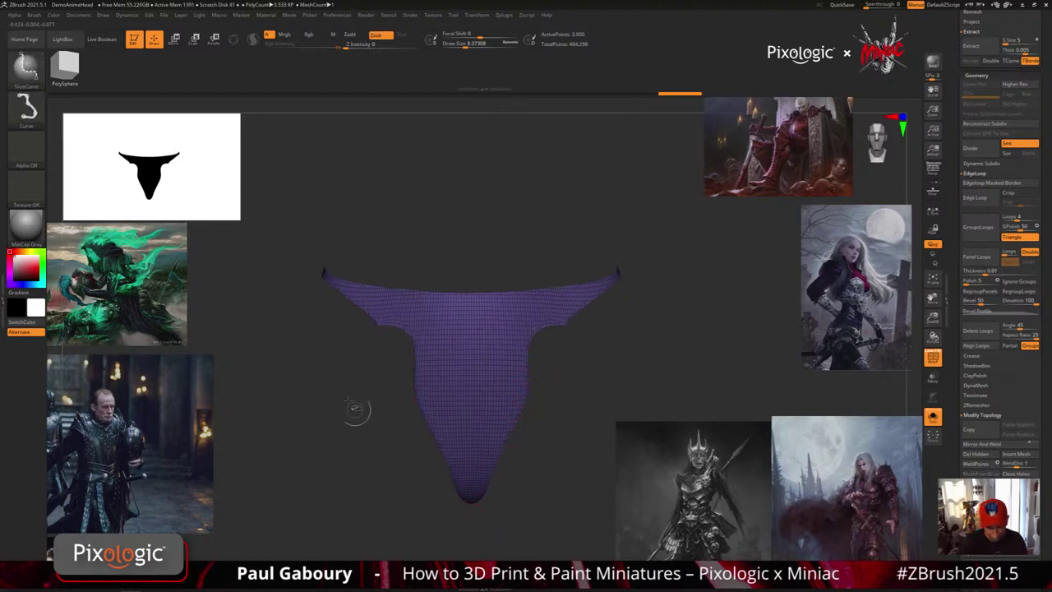
pyautogui.click(25, 66)
pyautogui.keyDown('ctrl'); pyautogui.keyDown('shift'); pyautogui.click(353, 113); pyautogui.keyUp('shift'); pyautogui.keyUp('ctrl')
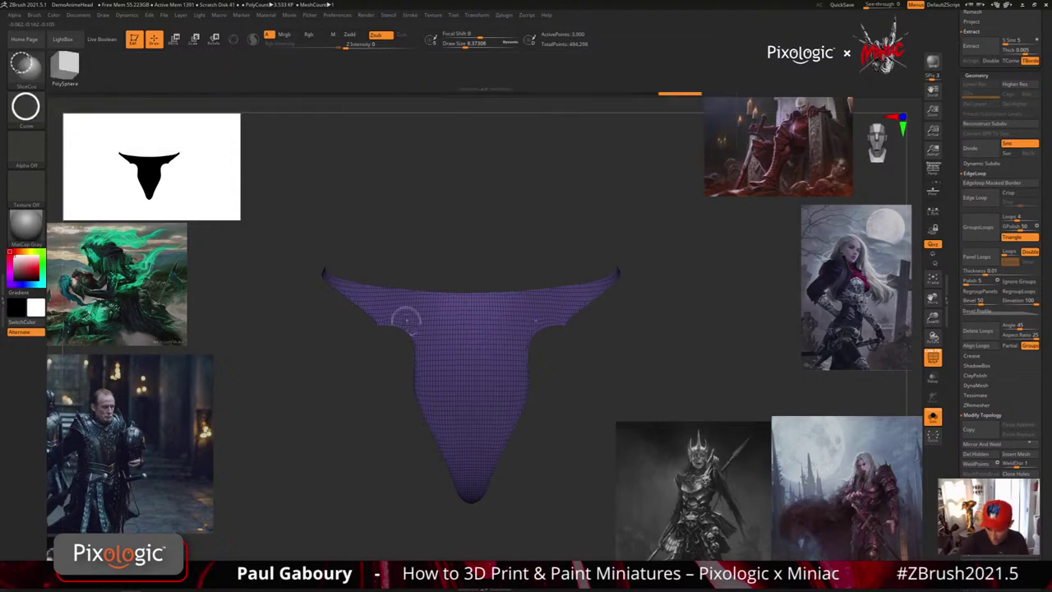
pyautogui.moveTo(397, 345)
pyautogui.keyDown('ctrl'); pyautogui.keyDown('shift'); pyautogui.mouseDown()
pyautogui.moveTo(414, 380)
pyautogui.moveTo(393, 352)
pyautogui.mouseUp(); pyautogui.keyUp('shift'); pyautogui.keyUp('ctrl')
pyautogui.keyDown('ctrl'); pyautogui.keyDown('shift'); pyautogui.click(473, 420); pyautogui.keyUp('shift'); pyautogui.keyUp('ctrl')
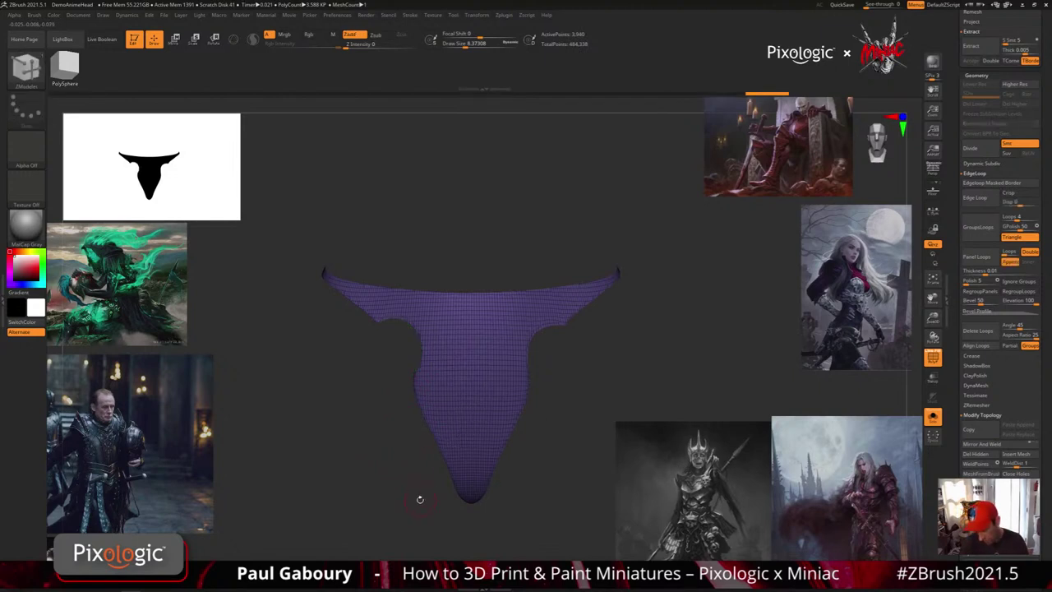
# Delete the hidden round cut-out and copy the leg-opening shape to the other side with Mirror And Weld.
pyautogui.click(976, 453)
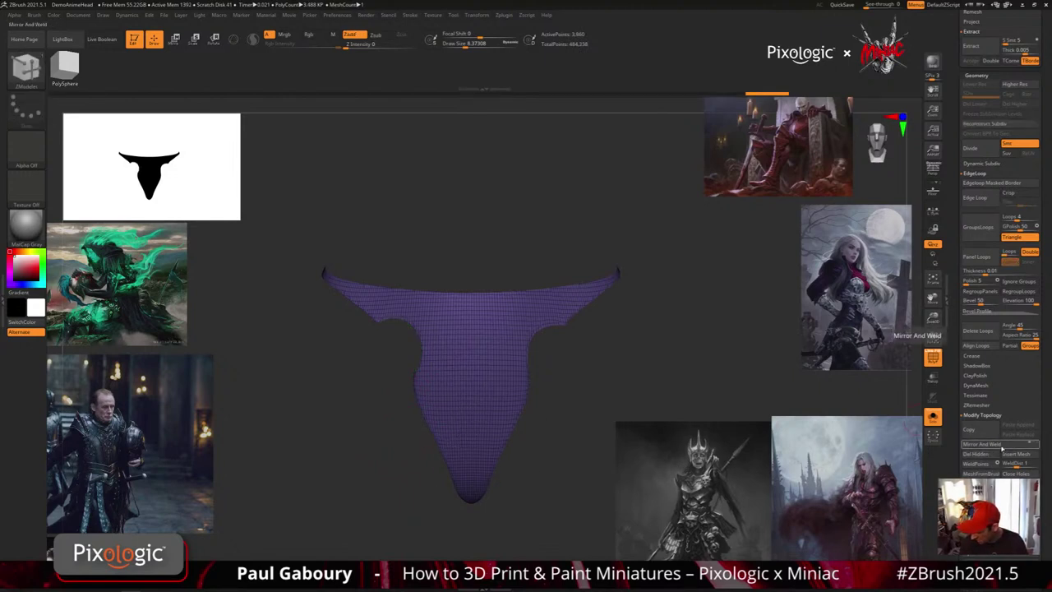
pyautogui.click(982, 444)
pyautogui.keyDown('alt'); pyautogui.moveTo(562, 452); pyautogui.dragTo(554, 424); pyautogui.keyUp('alt')
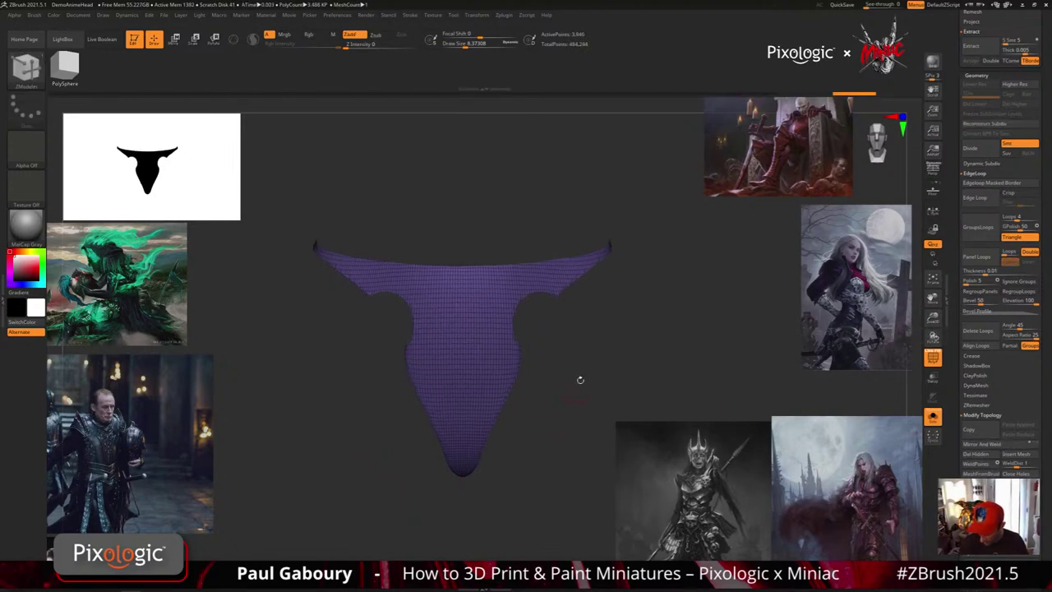
# Slice one lower side of the hip piece along a straight line from the tip up to the leg opening with the SliceCurve brush.
pyautogui.hotkey('ctrl', 'shift')
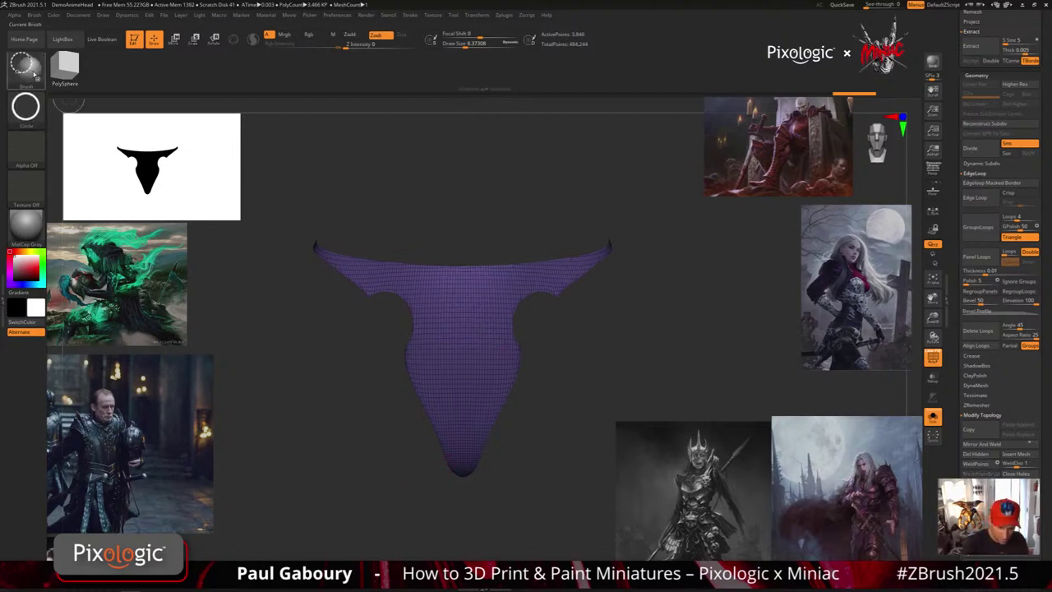
pyautogui.click(33, 72)
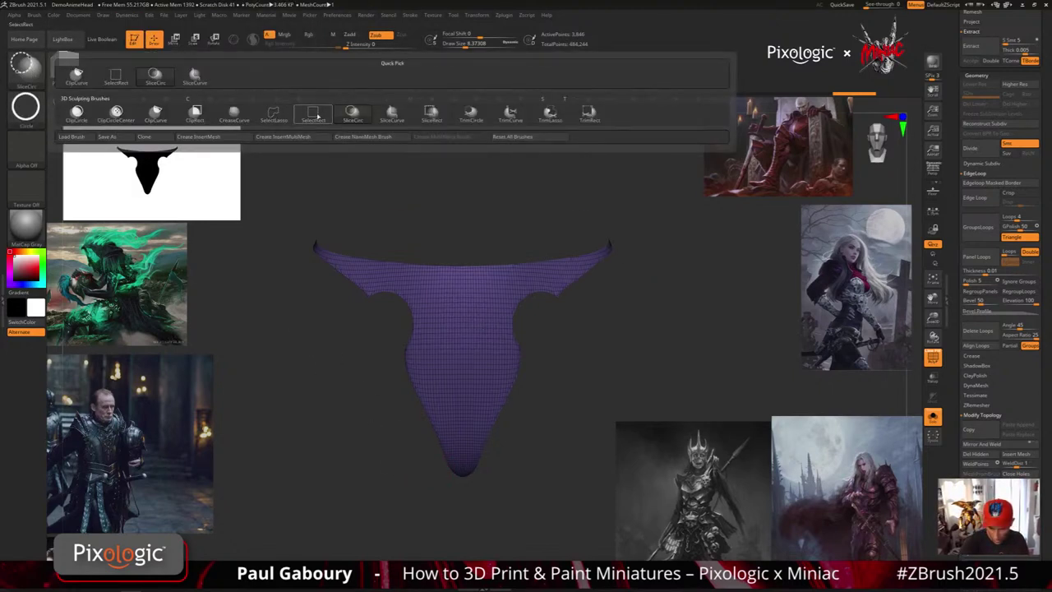
pyautogui.click(393, 115)
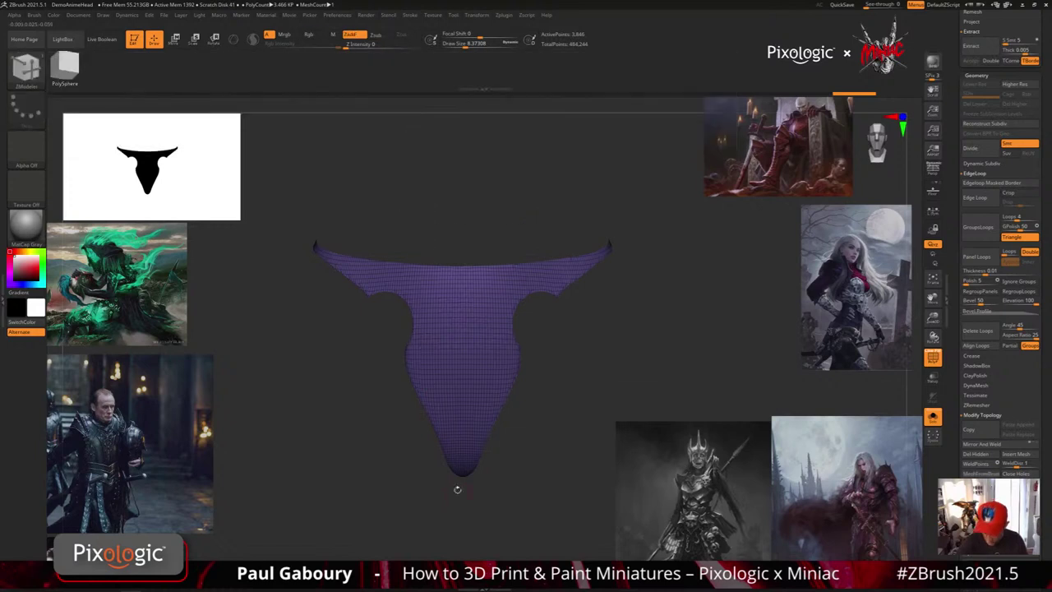
pyautogui.hotkey('ctrl', 'shift')
pyautogui.moveTo(472, 513)
pyautogui.keyDown('ctrl'); pyautogui.keyDown('shift'); pyautogui.mouseDown()
pyautogui.moveTo(404, 345)
pyautogui.moveTo(243, 241)
pyautogui.mouseUp(); pyautogui.keyUp('shift'); pyautogui.keyUp('ctrl')
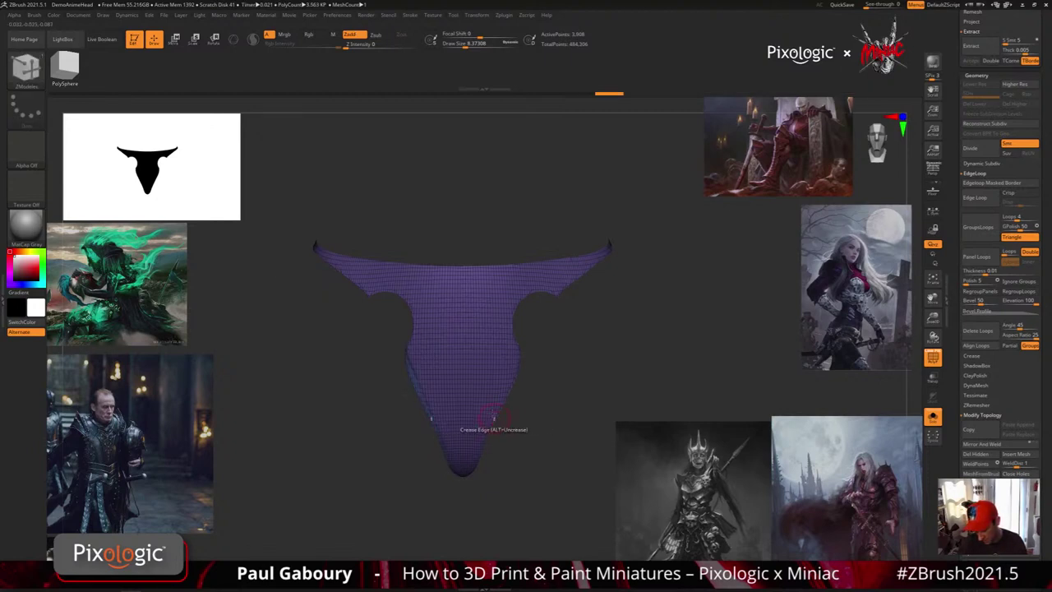
# Delete the hidden side strip and mirror the straight taper to the other side of the hip piece with Mirror And Weld.
pyautogui.click(986, 453)
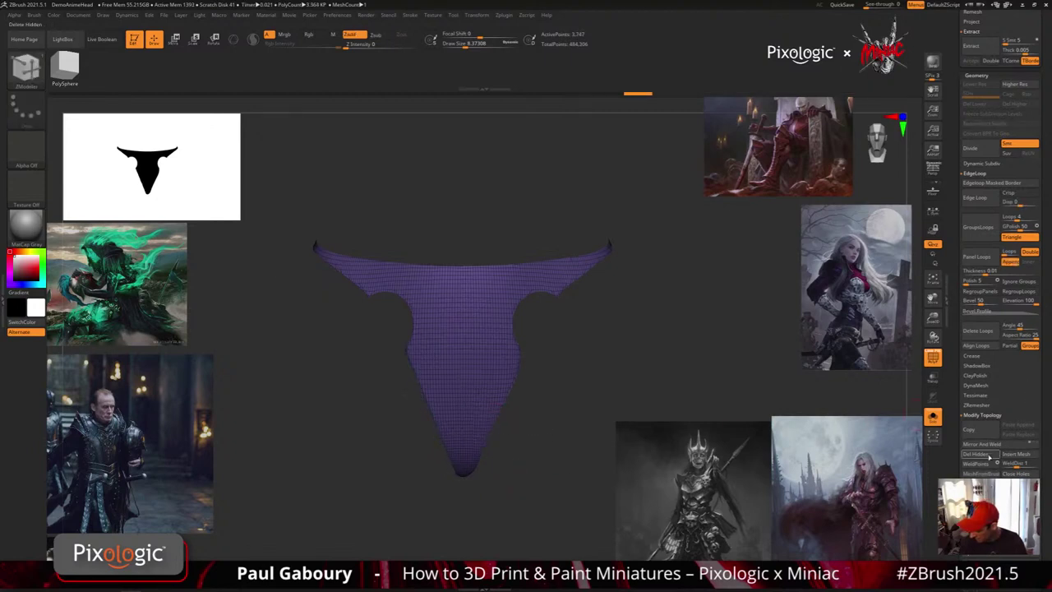
pyautogui.click(994, 445)
pyautogui.hotkey('shift', 'f')
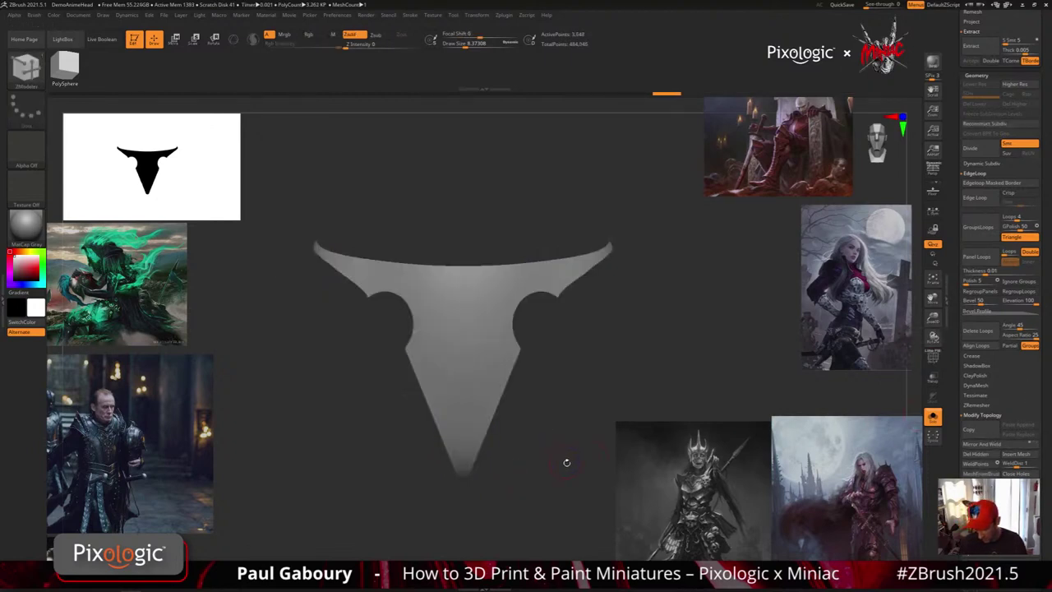
# Trim off the pointed lower tip of the hip piece and delete the hidden cut-off.
pyautogui.moveTo(566, 462)
pyautogui.mouseDown()
pyautogui.moveTo(542, 446)
pyautogui.moveTo(553, 430)
pyautogui.moveTo(523, 452)
pyautogui.moveTo(531, 436)
pyautogui.moveTo(372, 415)
pyautogui.mouseUp()
pyautogui.moveTo(514, 444); pyautogui.dragTo(532, 444)
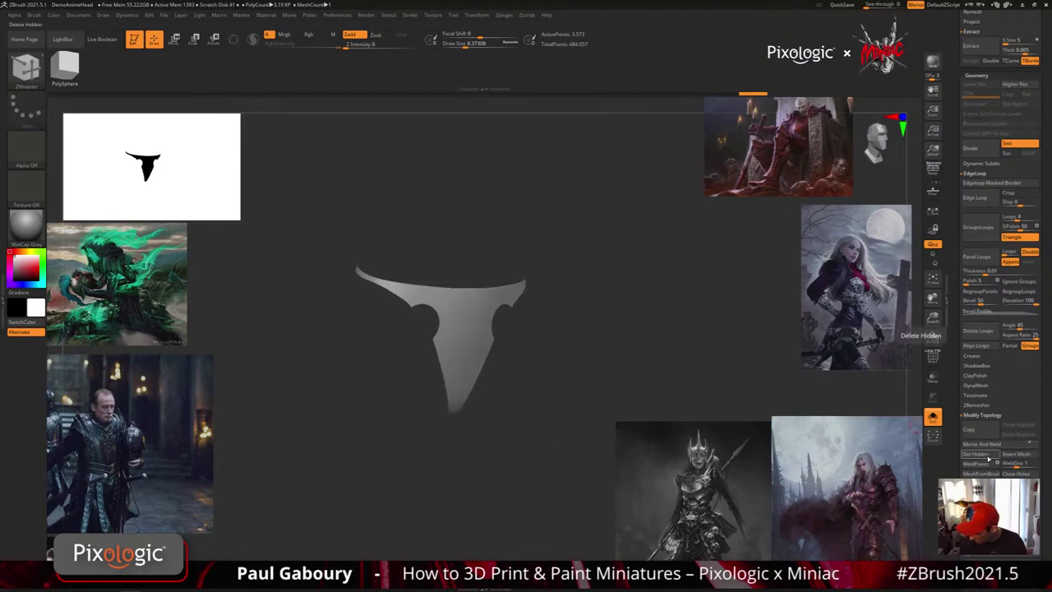
pyautogui.click(986, 457)
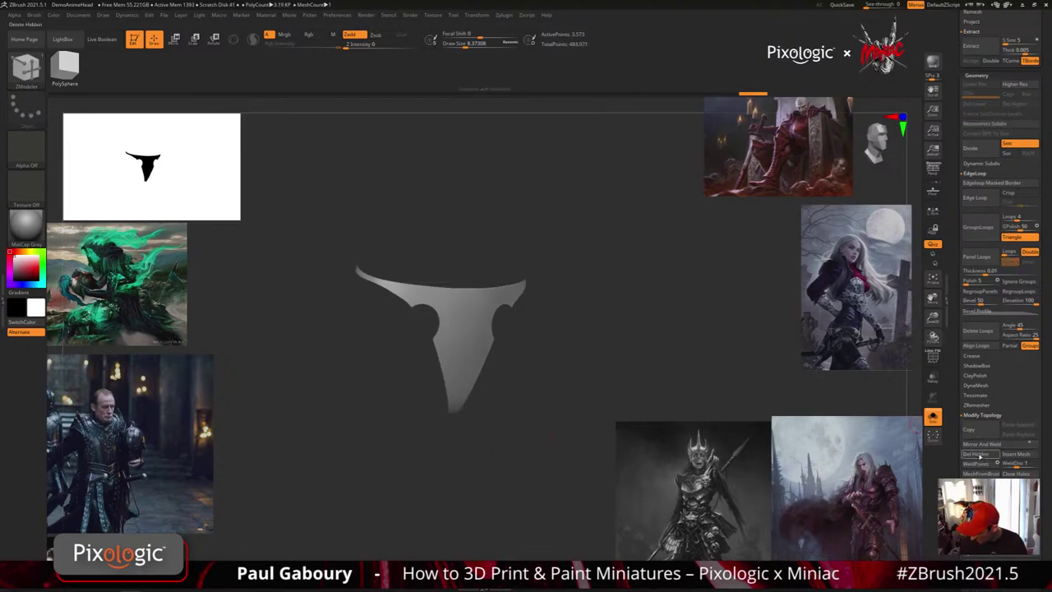
pyautogui.moveTo(518, 454)
pyautogui.keyDown('shift'); pyautogui.mouseDown()
pyautogui.moveTo(547, 458)
pyautogui.moveTo(544, 474)
pyautogui.moveTo(493, 453)
pyautogui.moveTo(550, 430)
pyautogui.mouseUp(); pyautogui.keyUp('shift')
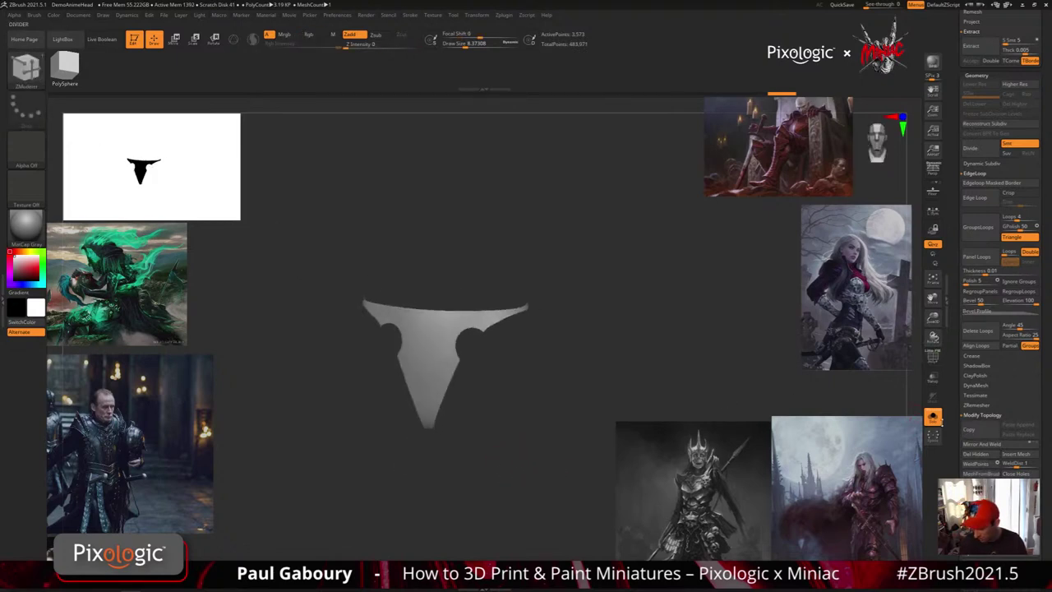
# Show all parts again and examine the hip piece with the whole armored figure from the front and the side.
pyautogui.click(937, 420)
pyautogui.keyDown('alt'); pyautogui.moveTo(657, 449); pyautogui.dragTo(644, 428); pyautogui.keyUp('alt')
pyautogui.moveTo(645, 427); pyautogui.dragTo(538, 442)
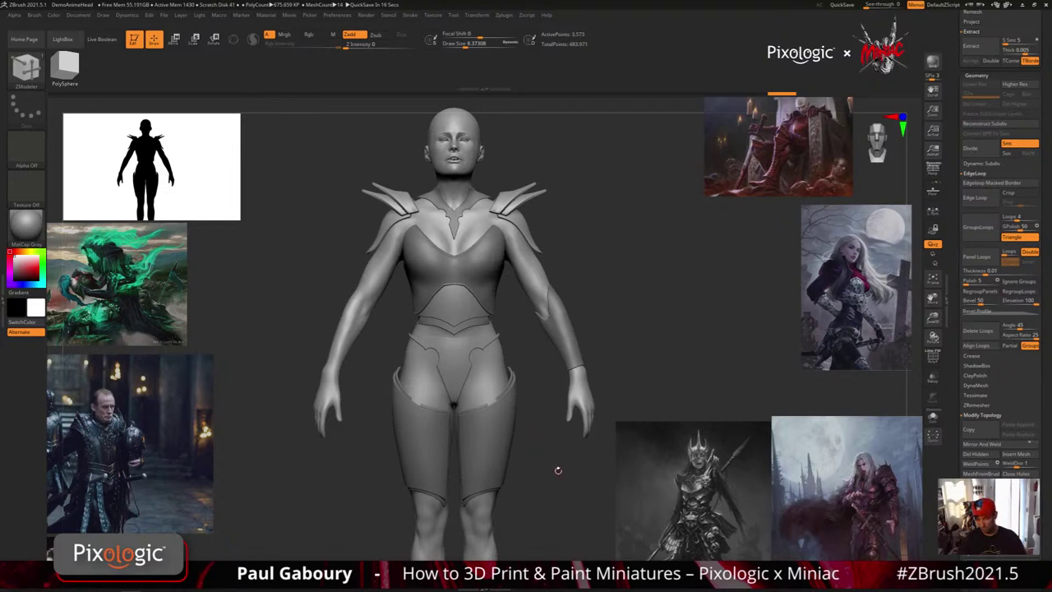
pyautogui.moveTo(558, 470)
pyautogui.mouseDown()
pyautogui.moveTo(575, 476)
pyautogui.moveTo(557, 488)
pyautogui.moveTo(555, 471)
pyautogui.moveTo(539, 487)
pyautogui.moveTo(540, 478)
pyautogui.mouseUp()
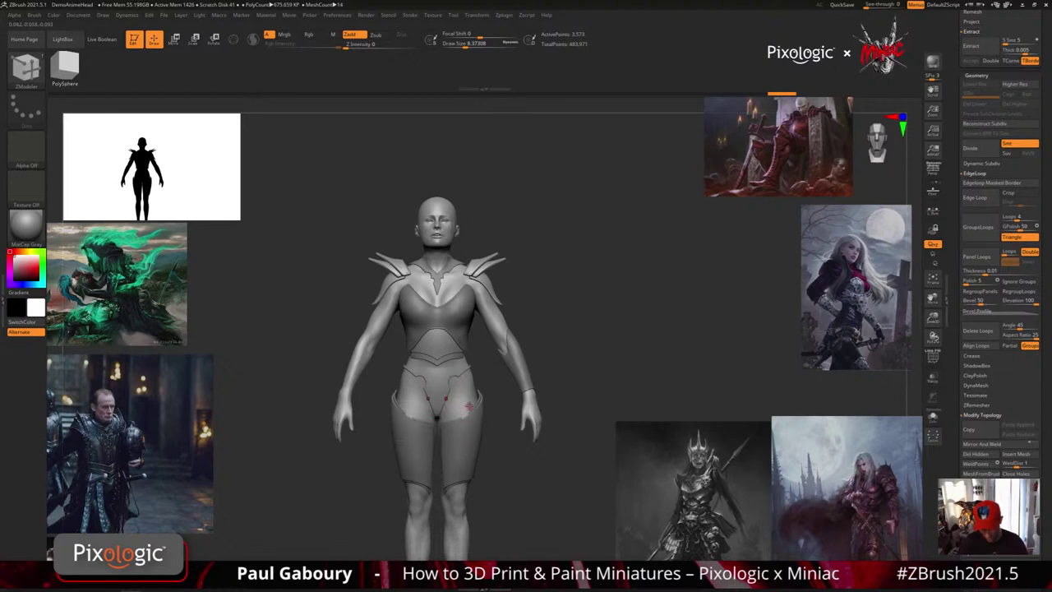
pyautogui.moveTo(468, 405); pyautogui.dragTo(481, 359, button='right')
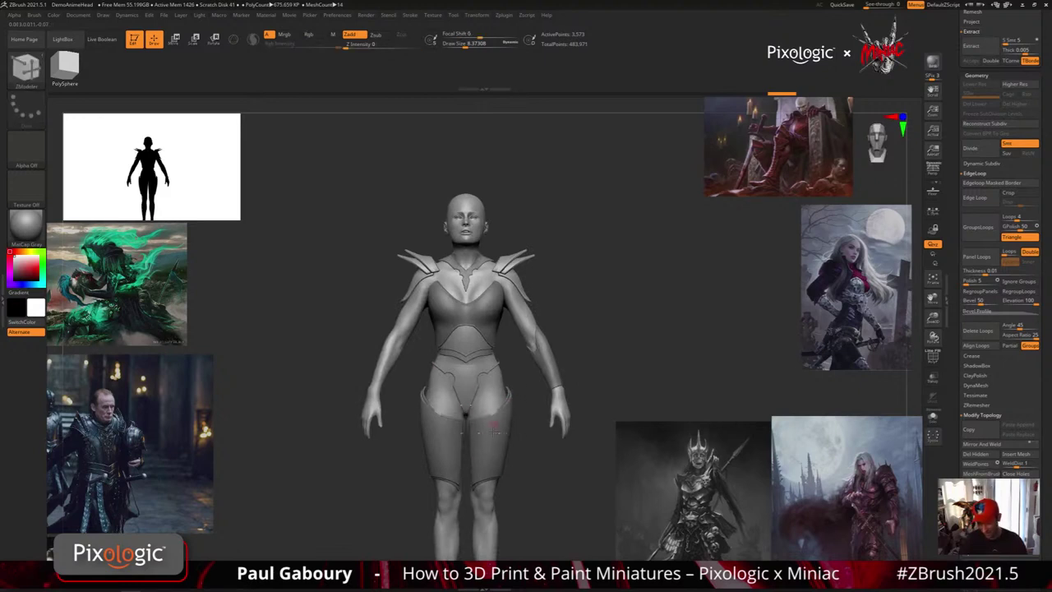
pyautogui.moveTo(538, 486)
pyautogui.keyDown('alt'); pyautogui.mouseDown()
pyautogui.moveTo(518, 477)
pyautogui.moveTo(534, 484)
pyautogui.mouseUp(); pyautogui.keyUp('alt')
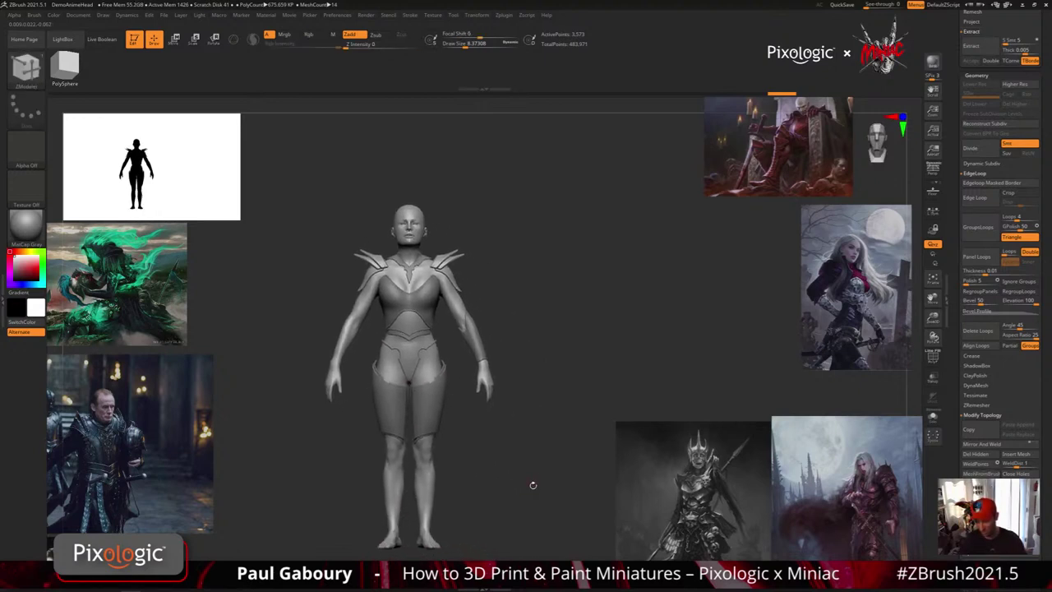
pyautogui.keyDown('shift'); pyautogui.moveTo(694, 408); pyautogui.dragTo(505, 421); pyautogui.keyUp('shift')
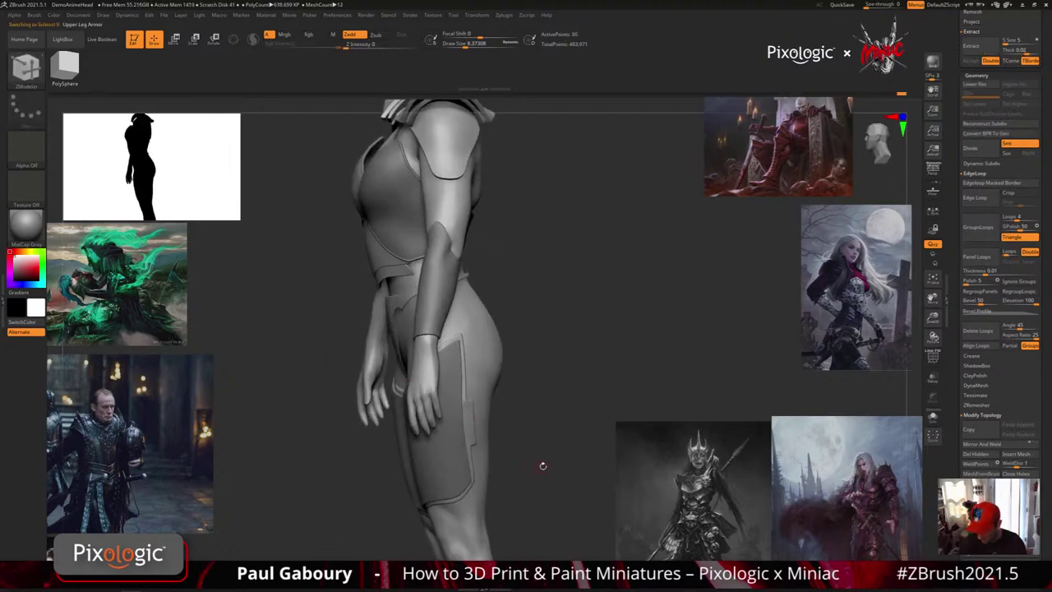
# Isolate the upper leg armor and display its wireframe with the smooth subdivision preview turned off.
pyautogui.click(933, 416)
pyautogui.keyDown('alt'); pyautogui.moveTo(497, 444); pyautogui.dragTo(468, 462, button='right'); pyautogui.keyUp('alt')
pyautogui.hotkey('shift', 'f')
pyautogui.keyDown('ctrl'); pyautogui.moveTo(502, 411); pyautogui.dragTo(673, 382, button='right'); pyautogui.keyUp('ctrl')
pyautogui.moveTo(378, 418)
pyautogui.keyDown('alt'); pyautogui.mouseDown(button='right')
pyautogui.moveTo(446, 411)
pyautogui.moveTo(435, 406)
pyautogui.moveTo(471, 428)
pyautogui.moveTo(479, 451)
pyautogui.moveTo(455, 477)
pyautogui.moveTo(466, 448)
pyautogui.mouseUp(button='right'); pyautogui.keyUp('alt')
pyautogui.hotkey('shift', 'f')
pyautogui.hotkey('shift', 'f')
pyautogui.hotkey('shift', 'f')
pyautogui.hotkey('shift', 'f')
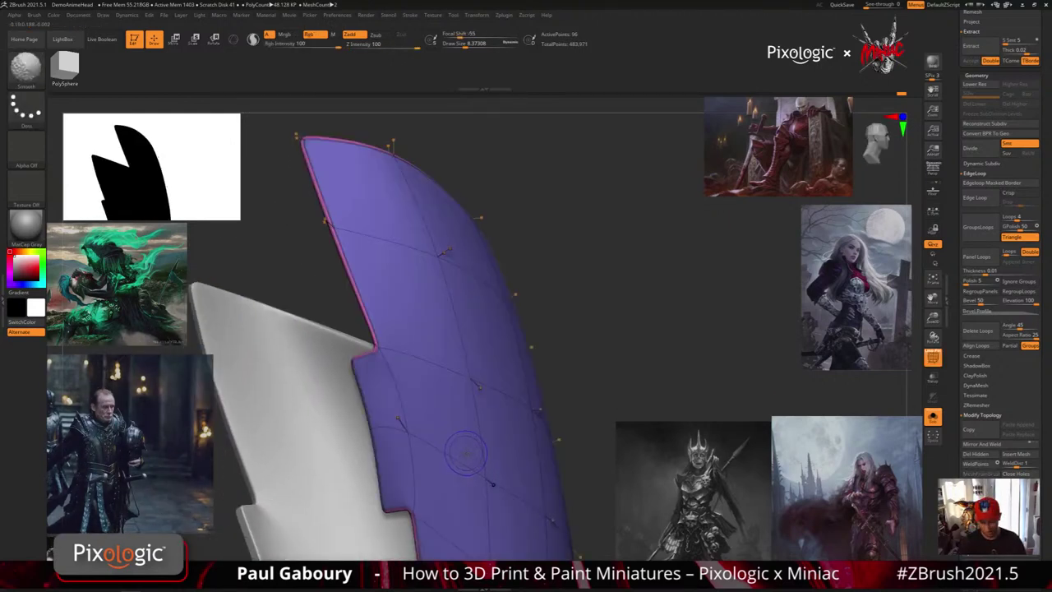
pyautogui.hotkey('shift', 'd')
# Examine the polygon edges and corner points around the stepped notch of the upper leg armor.
pyautogui.moveTo(465, 454); pyautogui.dragTo(483, 469, button='right')
pyautogui.moveTo(484, 469); pyautogui.dragTo(442, 436)
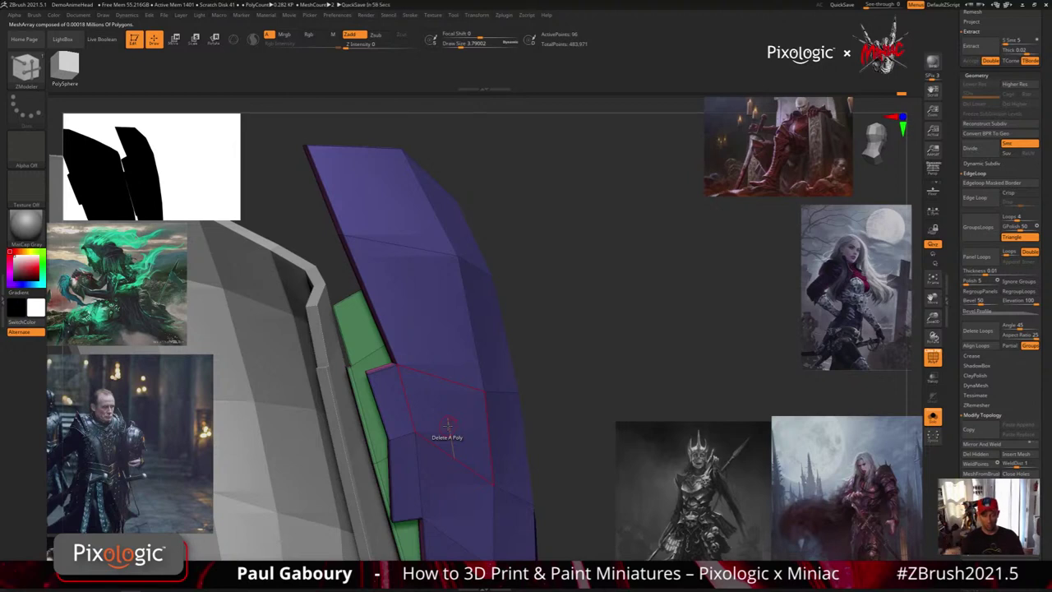
pyautogui.keyDown('ctrl'); pyautogui.moveTo(394, 364); pyautogui.dragTo(396, 439, button='right'); pyautogui.keyUp('ctrl')
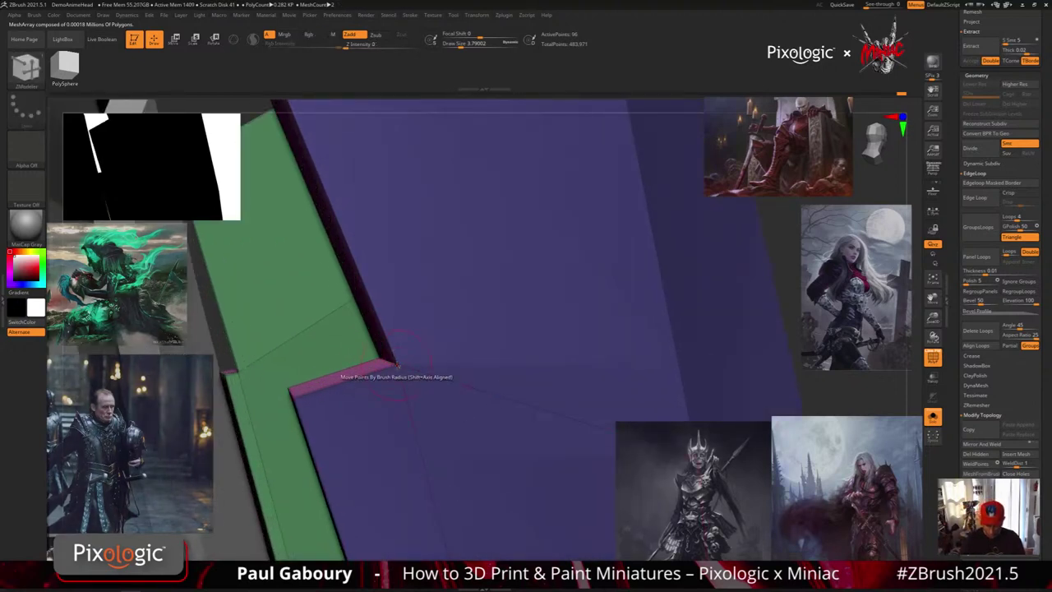
pyautogui.moveTo(389, 359); pyautogui.dragTo(419, 358, button='right')
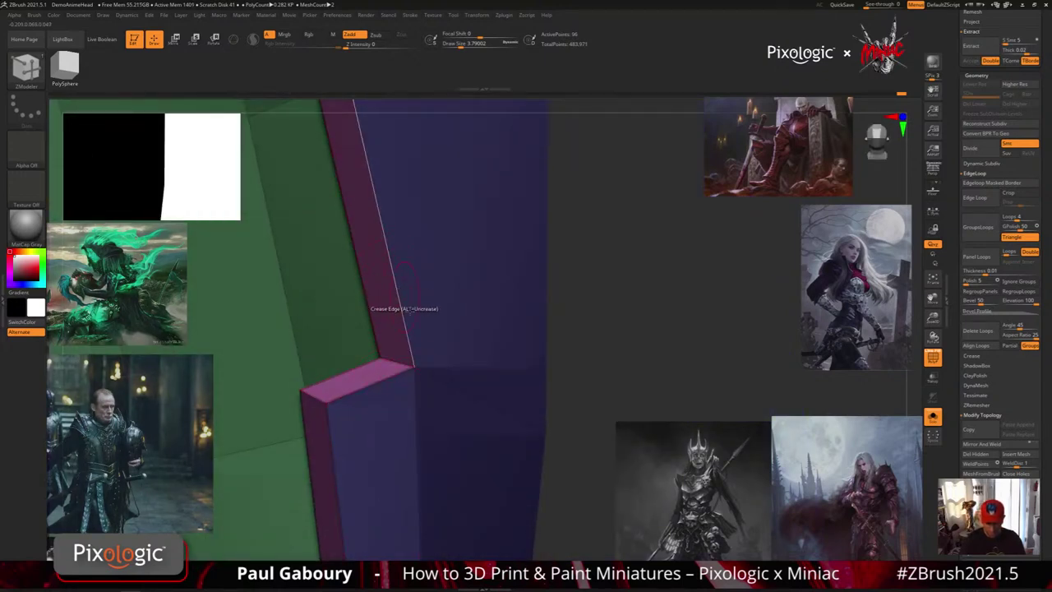
pyautogui.moveTo(402, 300); pyautogui.dragTo(350, 513, button='right')
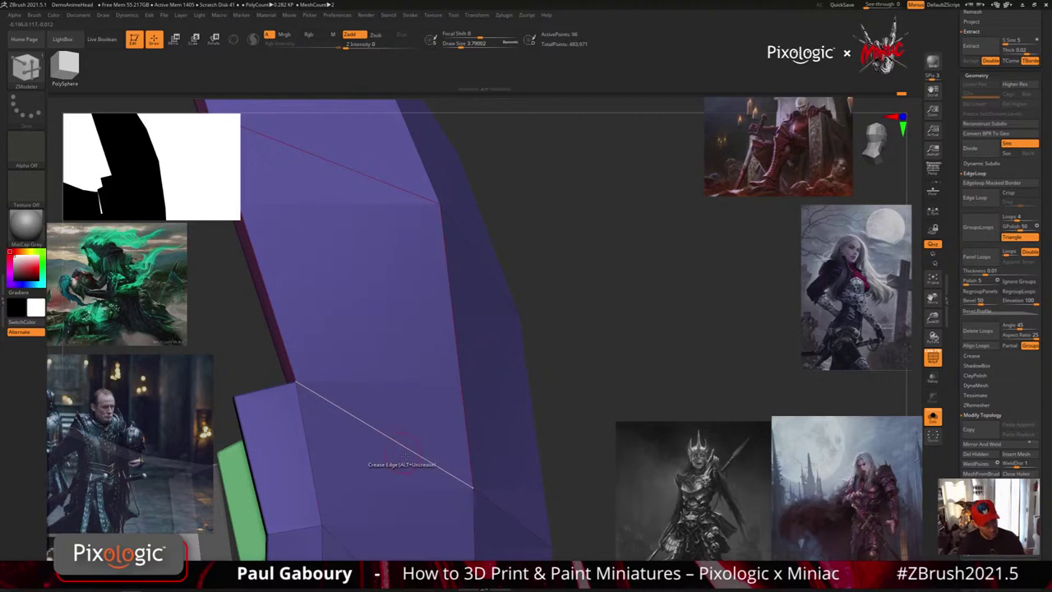
pyautogui.moveTo(399, 450); pyautogui.dragTo(318, 452, button='right')
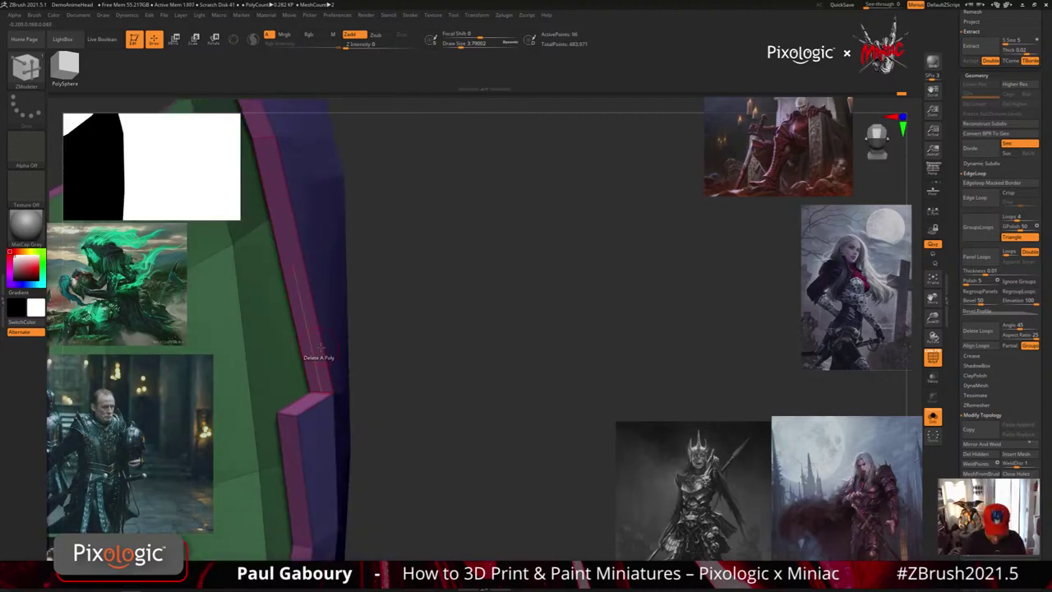
pyautogui.moveTo(319, 391); pyautogui.dragTo(316, 434, button='right')
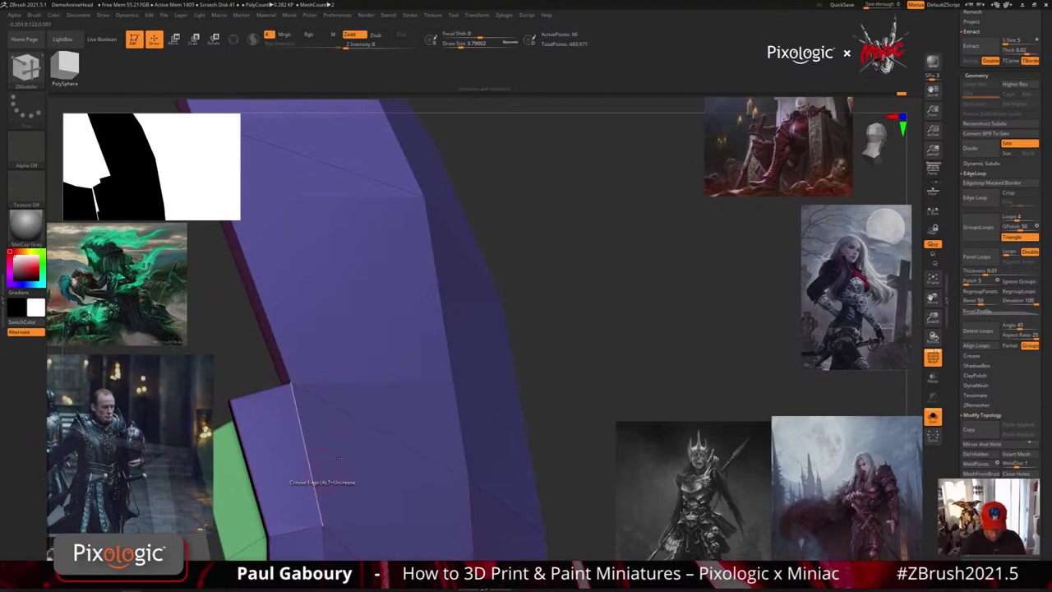
# Display the leg armor smoothed without its wireframe and switch its material to BasicMaterial2.
pyautogui.press('d')
pyautogui.hotkey('shift', 'f')
pyautogui.press('g')
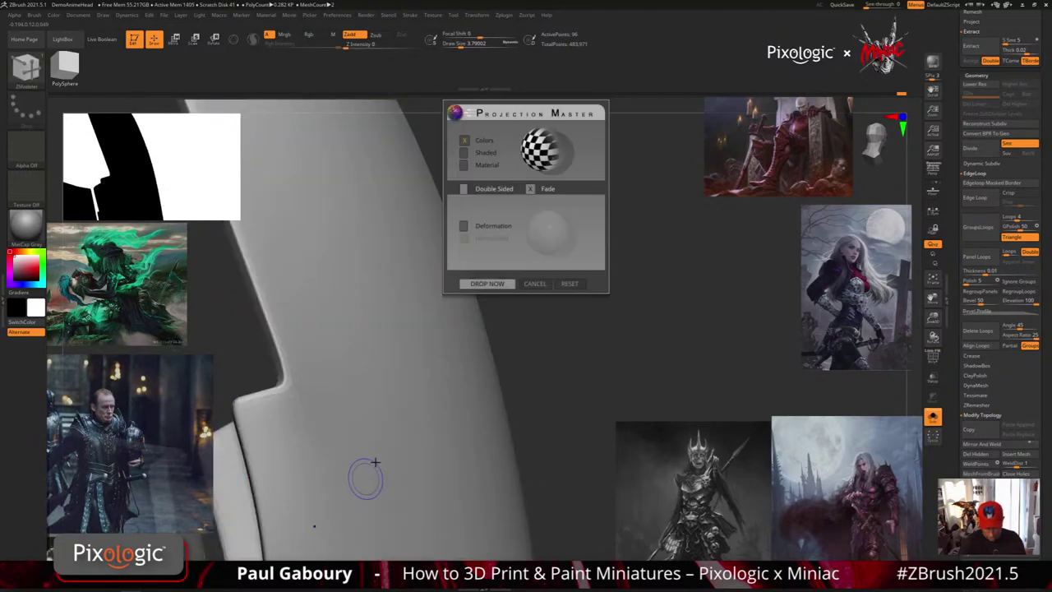
pyautogui.click(534, 285)
pyautogui.moveTo(365, 429); pyautogui.dragTo(446, 432, button='right')
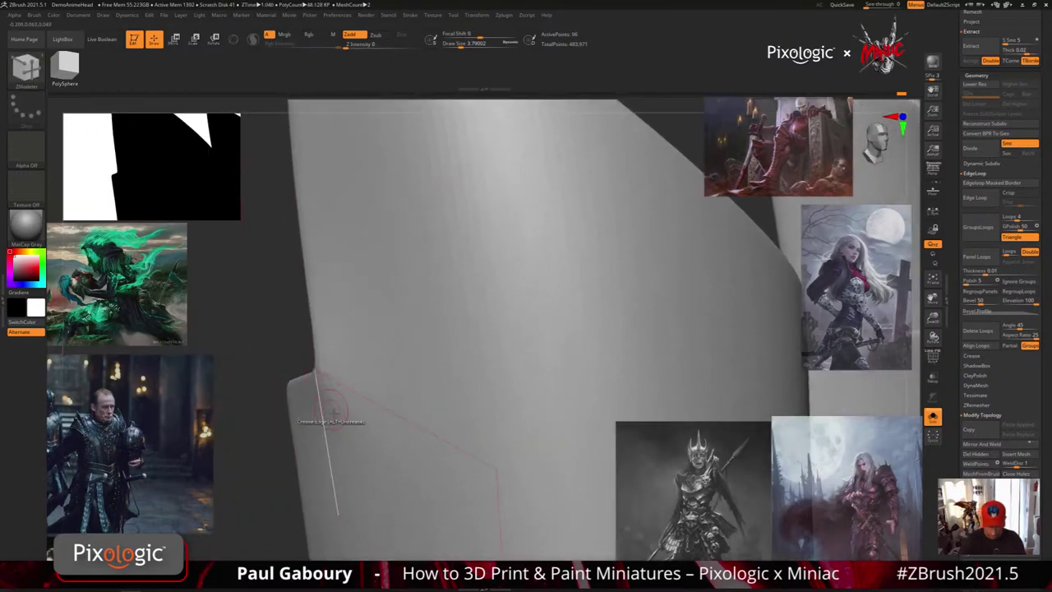
pyautogui.moveTo(329, 424); pyautogui.dragTo(355, 403, button='right')
pyautogui.click(24, 225)
pyautogui.click(154, 386)
pyautogui.moveTo(298, 444)
pyautogui.mouseDown(button='right')
pyautogui.moveTo(422, 438)
pyautogui.moveTo(414, 467)
pyautogui.moveTo(433, 453)
pyautogui.moveTo(234, 378)
pyautogui.mouseUp(button='right')
pyautogui.moveTo(485, 415)
pyautogui.mouseDown(button='right')
pyautogui.moveTo(482, 390)
pyautogui.moveTo(477, 422)
pyautogui.moveTo(493, 412)
pyautogui.moveTo(480, 403)
pyautogui.moveTo(429, 453)
pyautogui.mouseUp(button='right')
# Remove an extra edge loop running across the leg armor, using the ZModeler edge action Insert with the Single EdgeLoop target.
pyautogui.hotkey('shift', 'f')
pyautogui.press('space')
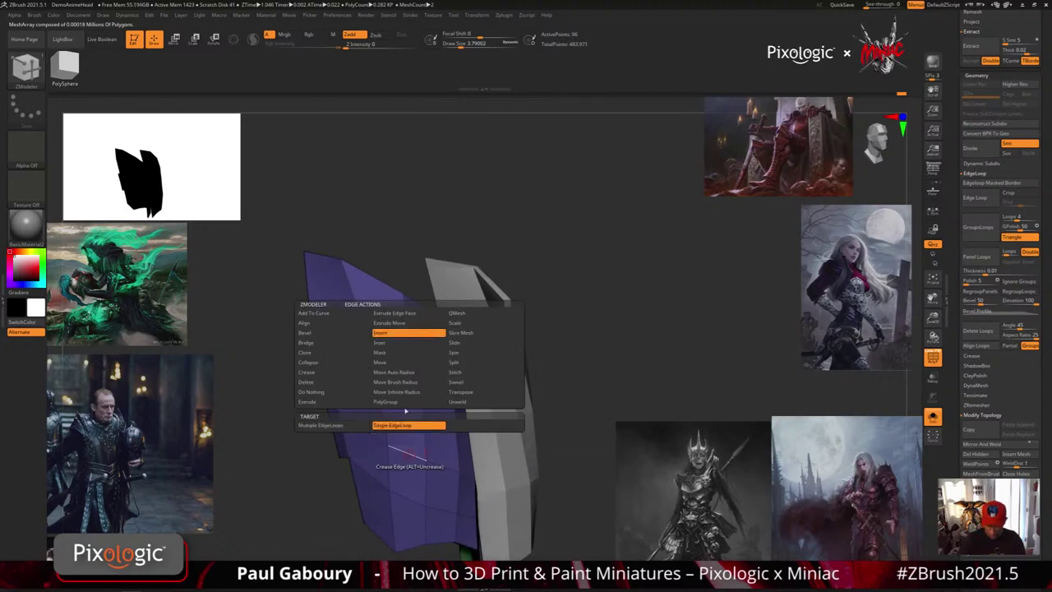
pyautogui.click(408, 342)
pyautogui.moveTo(410, 466); pyautogui.dragTo(446, 410, button='right')
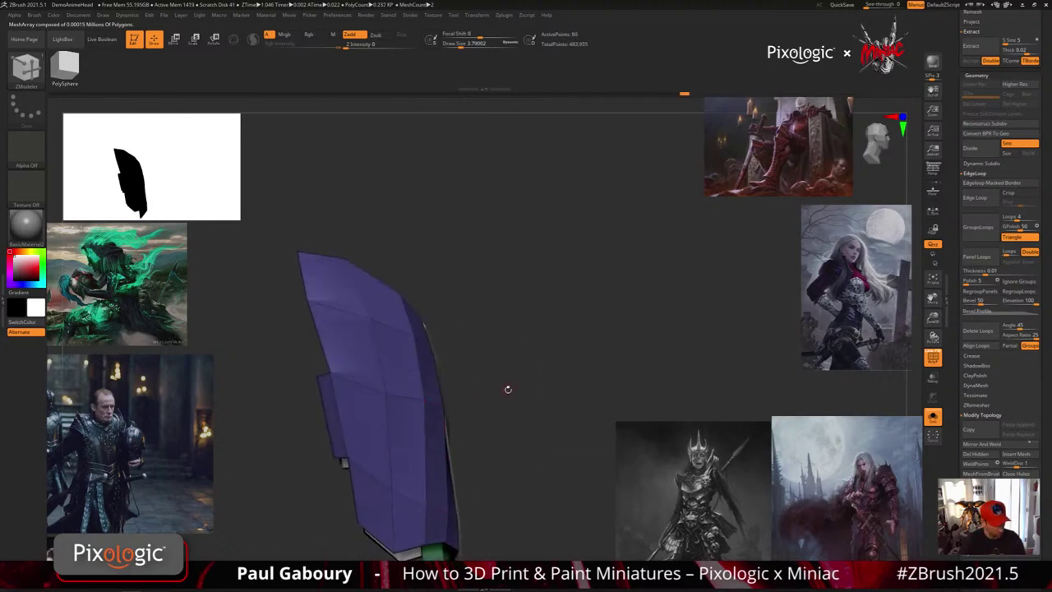
# Soften the creased borders of the smoothed leg armor by lowering its crease level to 1.
pyautogui.hotkey('shift', 'f')
pyautogui.moveTo(505, 387)
pyautogui.mouseDown(button='right')
pyautogui.moveTo(493, 422)
pyautogui.moveTo(500, 392)
pyautogui.mouseUp(button='right')
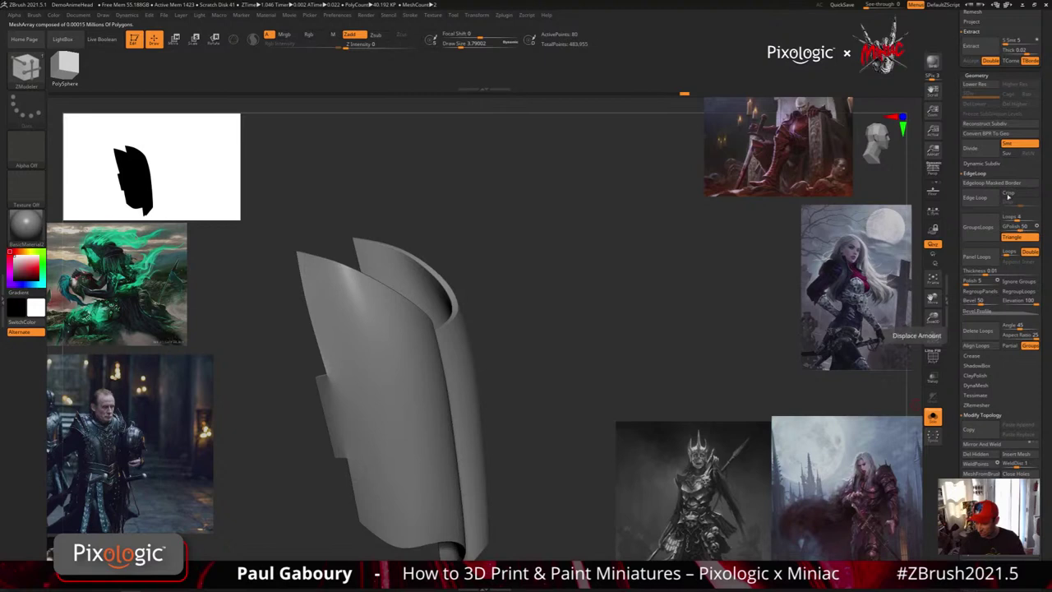
pyautogui.click(984, 163)
pyautogui.click(973, 301)
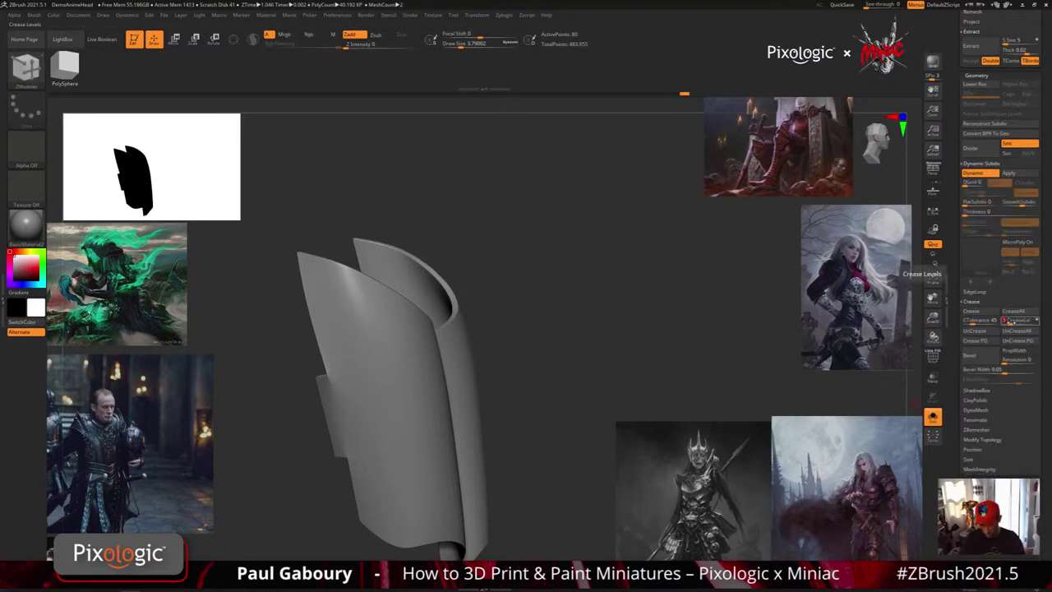
pyautogui.click(1008, 321)
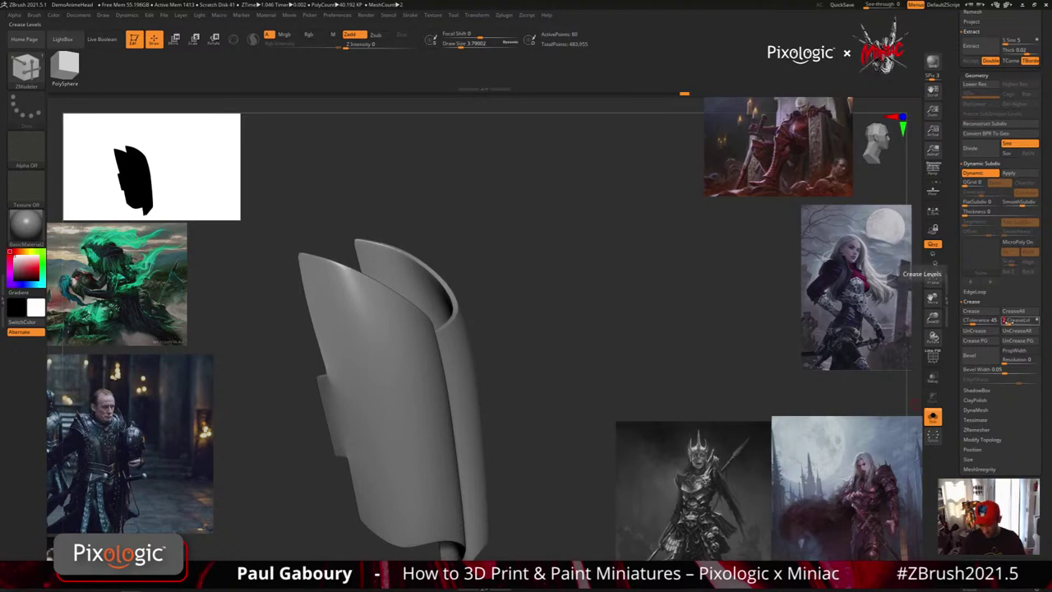
pyautogui.click(1006, 322)
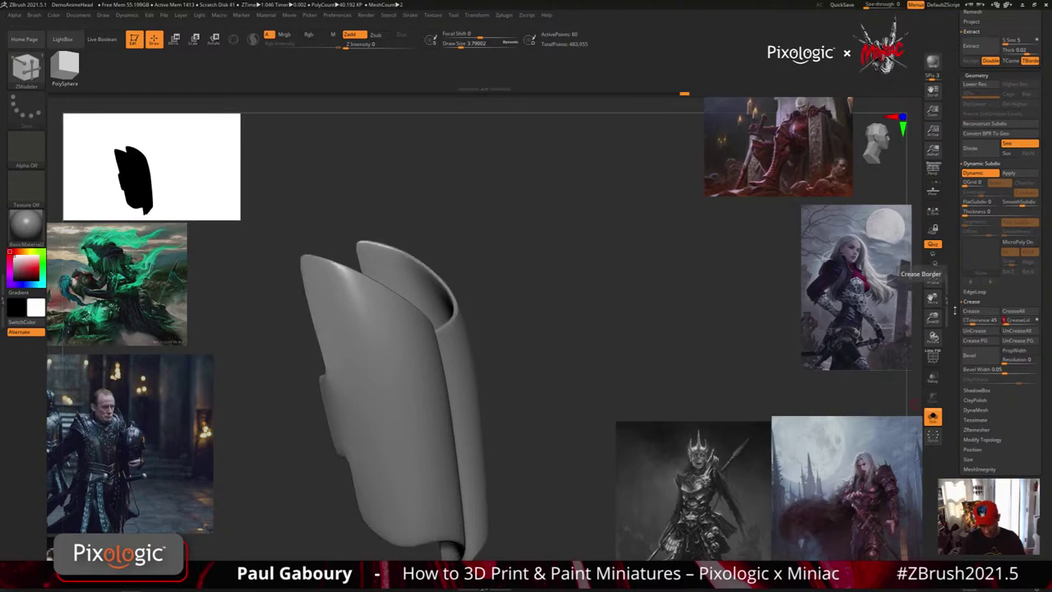
pyautogui.moveTo(482, 392); pyautogui.dragTo(484, 383)
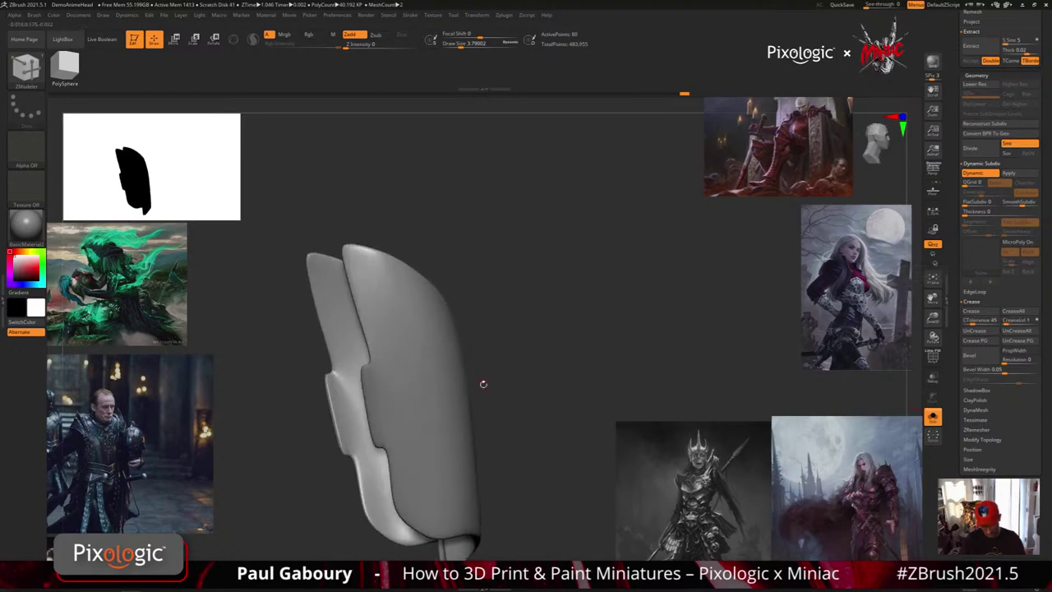
# Restore the edge loop on the leg armor and its crease level of 15, and display the wireframe over the smoothed surface.
pyautogui.press('space')
pyautogui.click(382, 409)
pyautogui.click(380, 395)
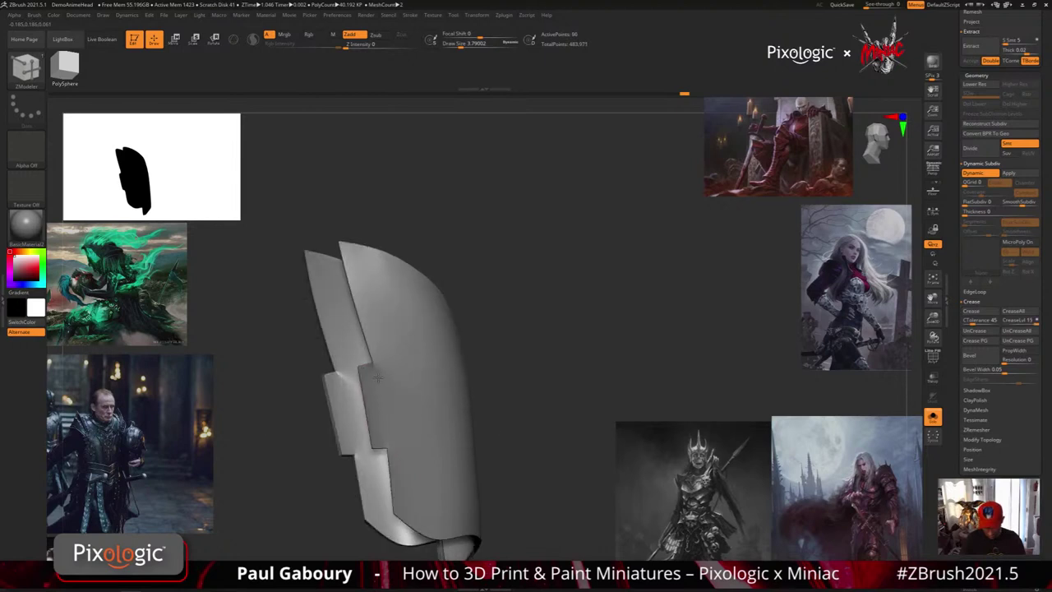
pyautogui.hotkey('shift', 'f')
pyautogui.keyDown('ctrl'); pyautogui.moveTo(381, 377); pyautogui.dragTo(410, 364, button='right'); pyautogui.keyUp('ctrl')
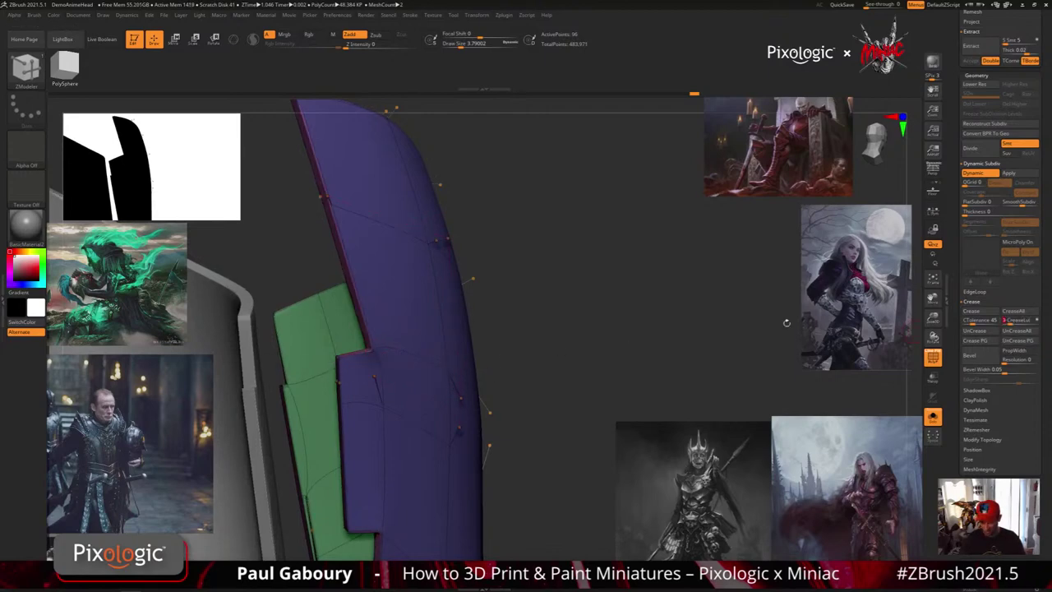
# Compare the leg armor's low-poly faces with its smoothed surface around the stepped notch, with and without the wireframe.
pyautogui.hotkey('shift', 'f')
pyautogui.moveTo(526, 406)
pyautogui.mouseDown()
pyautogui.moveTo(538, 379)
pyautogui.moveTo(609, 359)
pyautogui.moveTo(590, 366)
pyautogui.moveTo(580, 352)
pyautogui.mouseUp()
pyautogui.hotkey('shift', 'f')
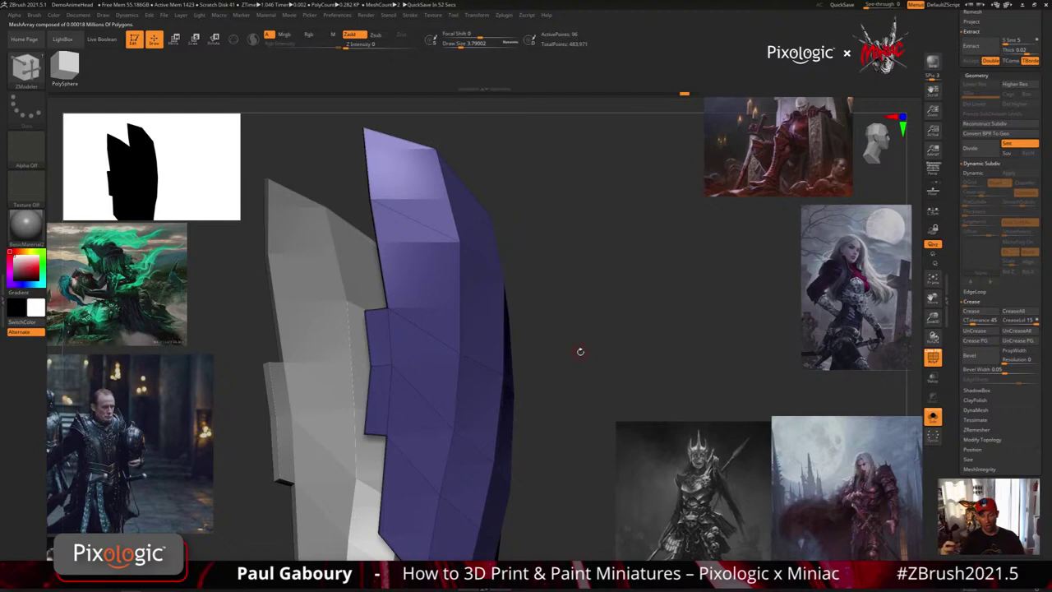
pyautogui.moveTo(580, 351); pyautogui.dragTo(451, 397)
pyautogui.moveTo(452, 397); pyautogui.dragTo(433, 353, button='right')
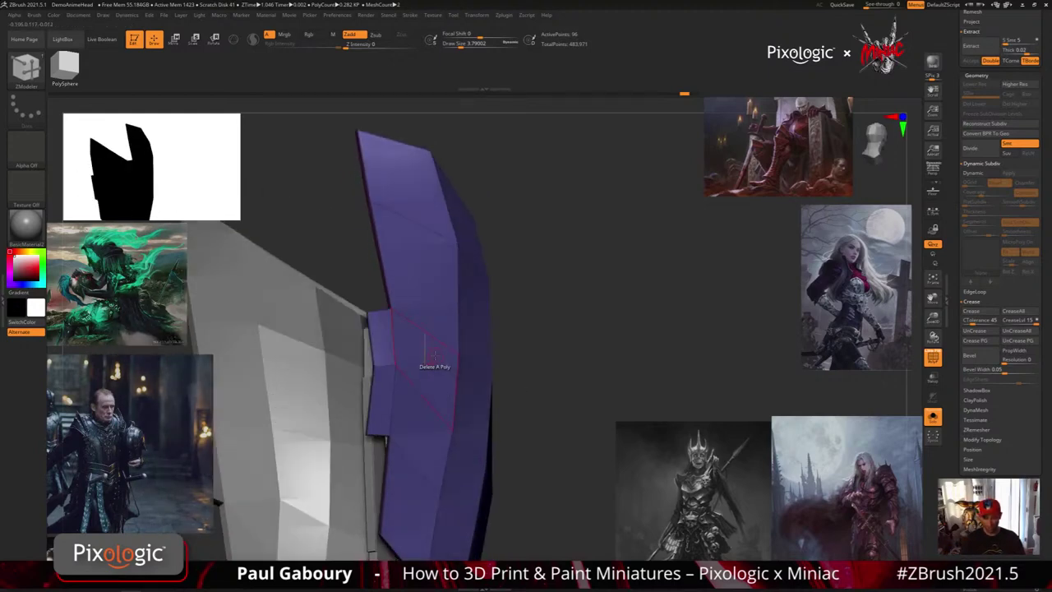
pyautogui.press(']')
pyautogui.moveTo(440, 357); pyautogui.dragTo(488, 445)
pyautogui.moveTo(488, 445); pyautogui.dragTo(474, 406, button='right')
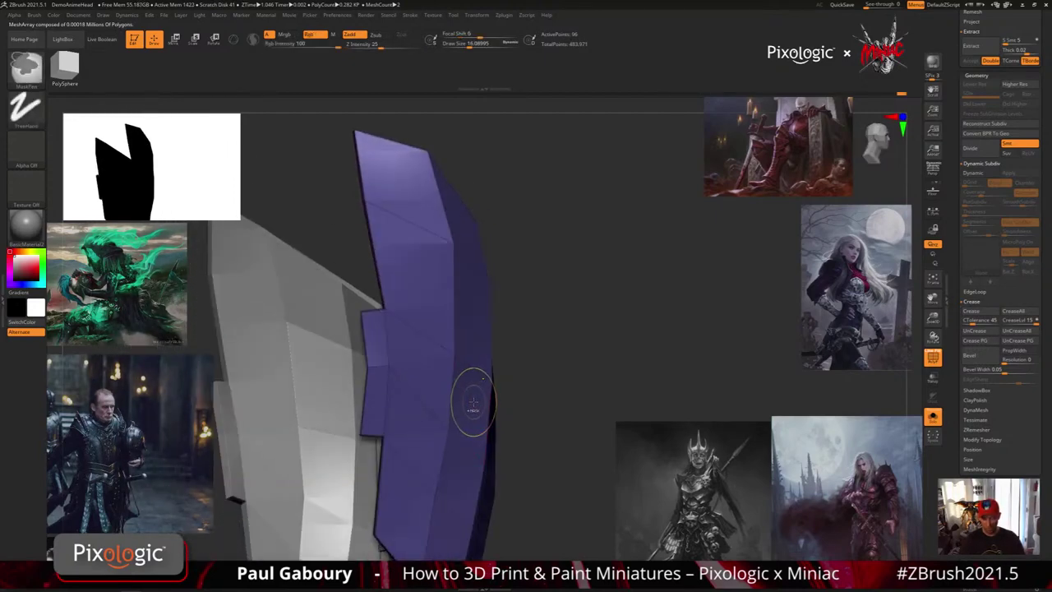
pyautogui.press('d')
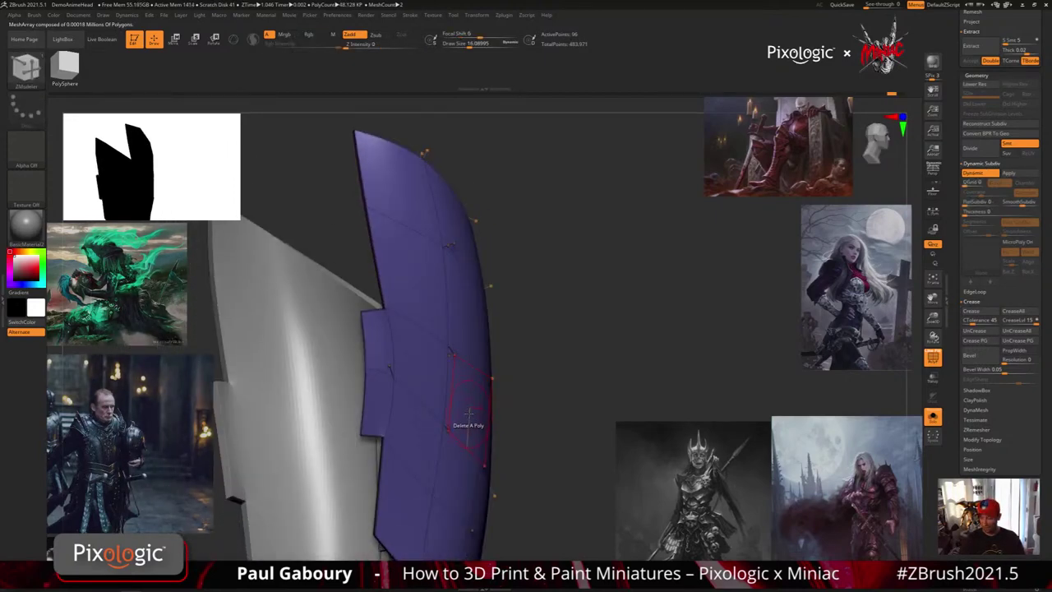
pyautogui.hotkey('shift', 'f')
pyautogui.hotkey('shift', 'f')
pyautogui.hotkey('shift', 'f')
pyautogui.hotkey('shift', 'f')
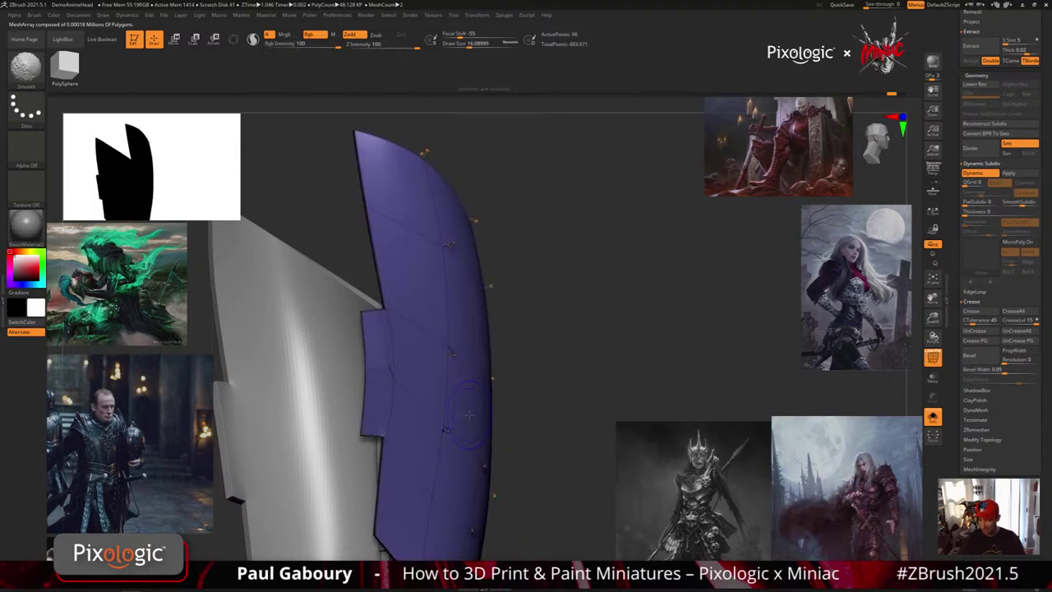
# Apply the dynamic subdivision to the leg armor, divide it up to subdivision level 7 and check the surface around the notch.
pyautogui.click(1016, 175)
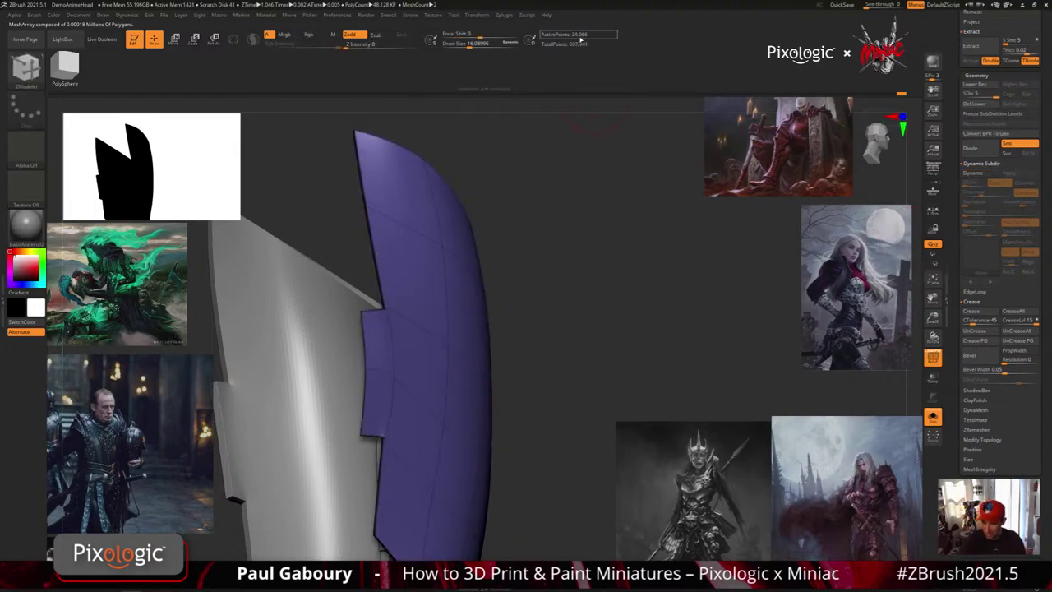
pyautogui.keyDown('ctrl'); pyautogui.moveTo(444, 238); pyautogui.dragTo(393, 312, button='right'); pyautogui.keyUp('ctrl')
pyautogui.hotkey('shift', 'f')
pyautogui.hotkey('shift', 'f')
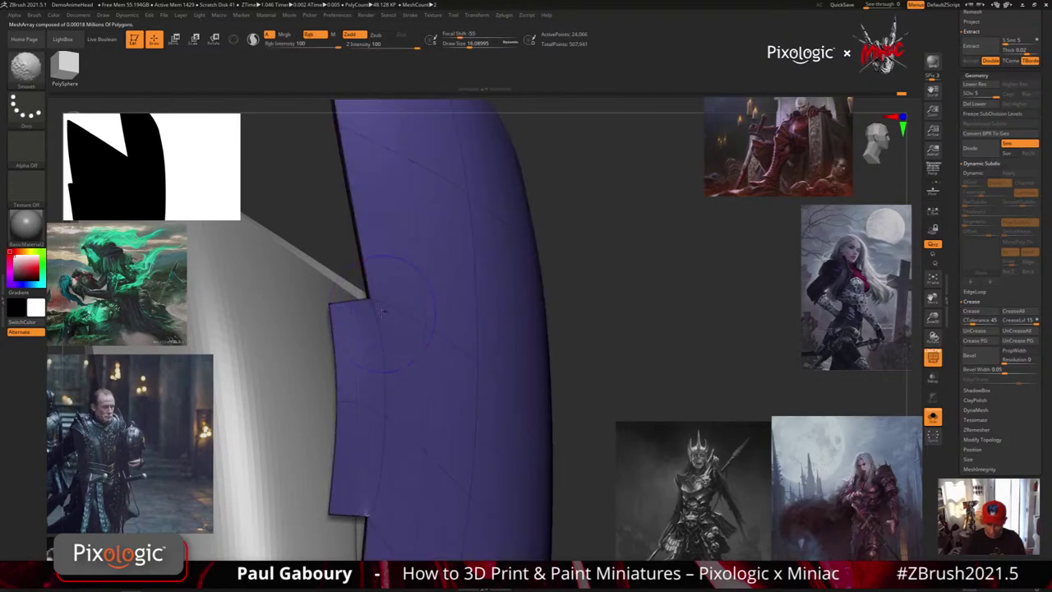
pyautogui.hotkey('shift', 'f')
pyautogui.moveTo(430, 438); pyautogui.dragTo(413, 421, button='right')
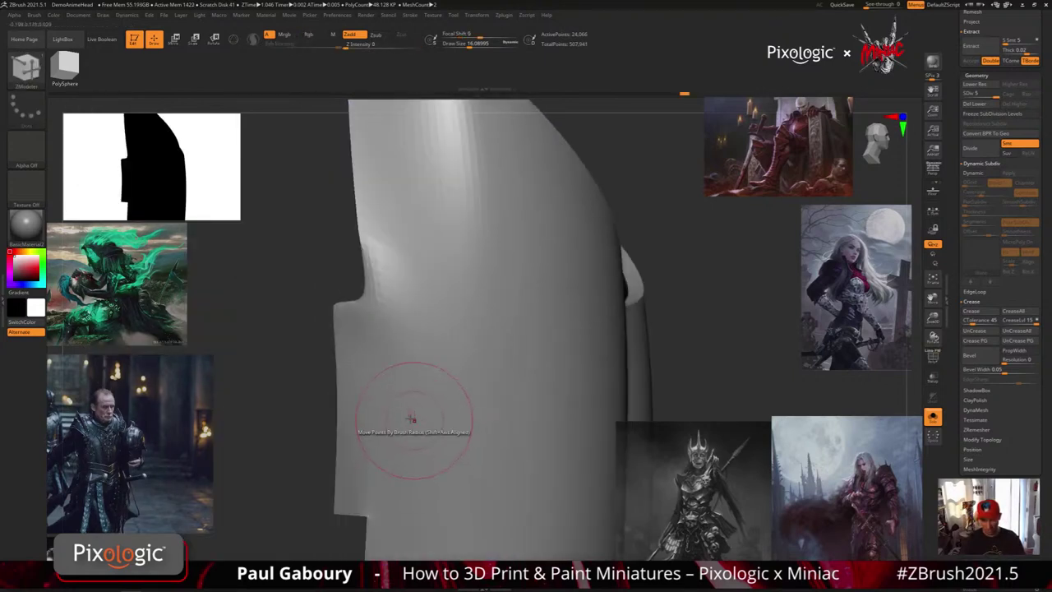
pyautogui.keyDown('shift'); pyautogui.moveTo(417, 451); pyautogui.dragTo(423, 382); pyautogui.keyUp('shift')
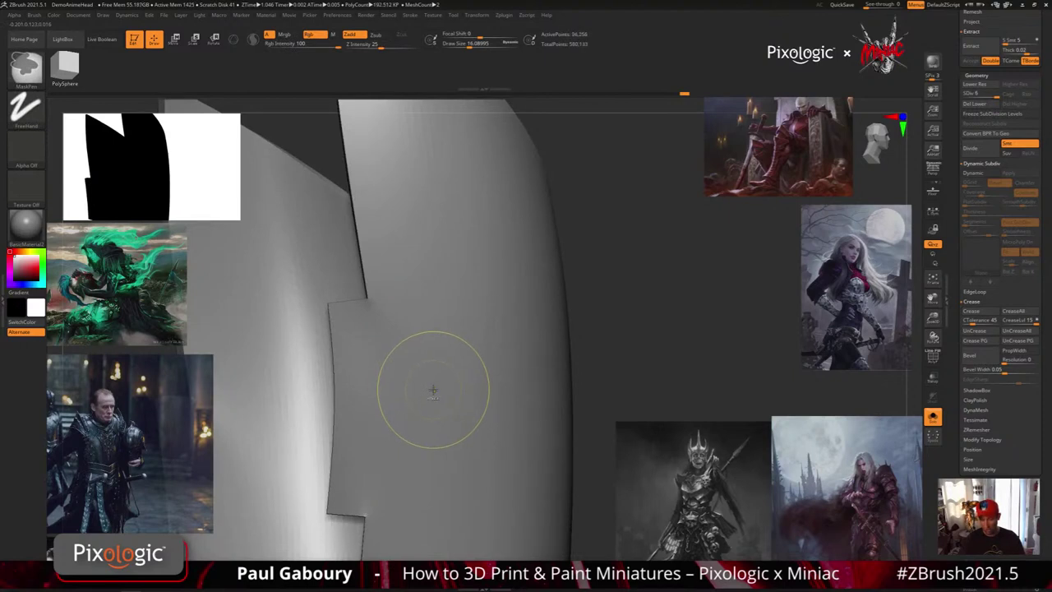
pyautogui.press('shift')
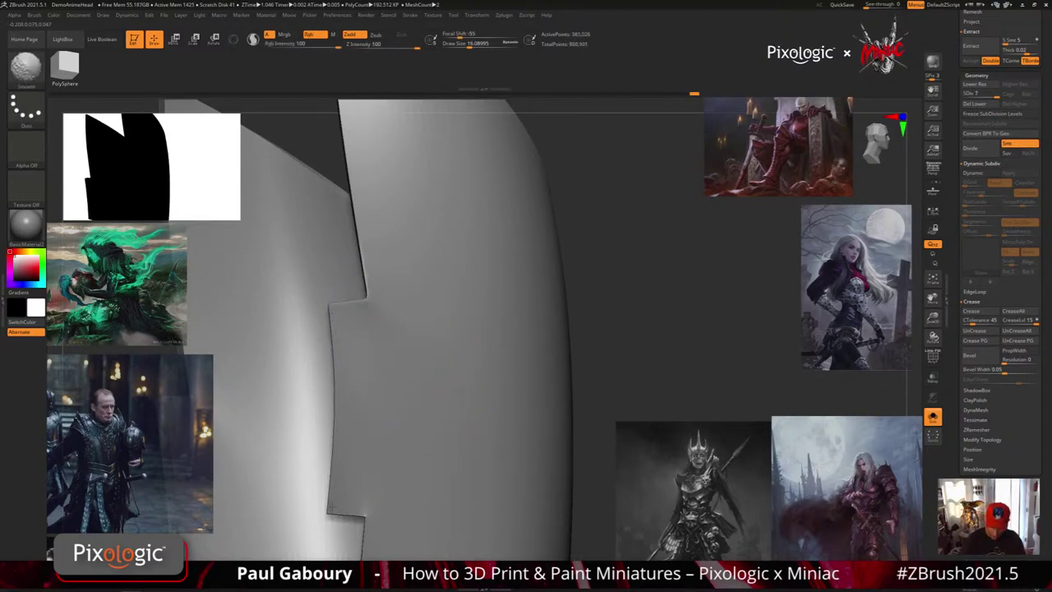
pyautogui.moveTo(372, 272)
pyautogui.keyDown('ctrl'); pyautogui.mouseDown(button='right')
pyautogui.moveTo(491, 429)
pyautogui.moveTo(422, 370)
pyautogui.mouseUp(button='right'); pyautogui.keyUp('ctrl')
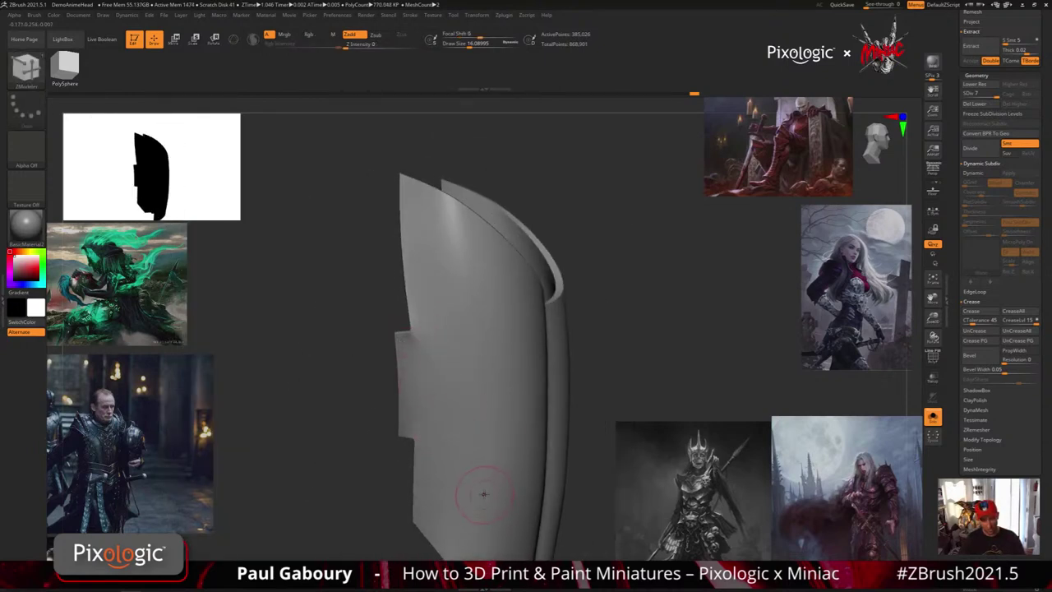
# Undo the applied subdivision levels to return the leg armor to its low-poly mesh.
pyautogui.press('ctrl')
pyautogui.hotkey('ctrl', 'z')
pyautogui.hotkey('ctrl', 'z')
pyautogui.hotkey('ctrl', 'z')
pyautogui.hotkey('ctrl', 'z')
pyautogui.hotkey('ctrl', 'z')
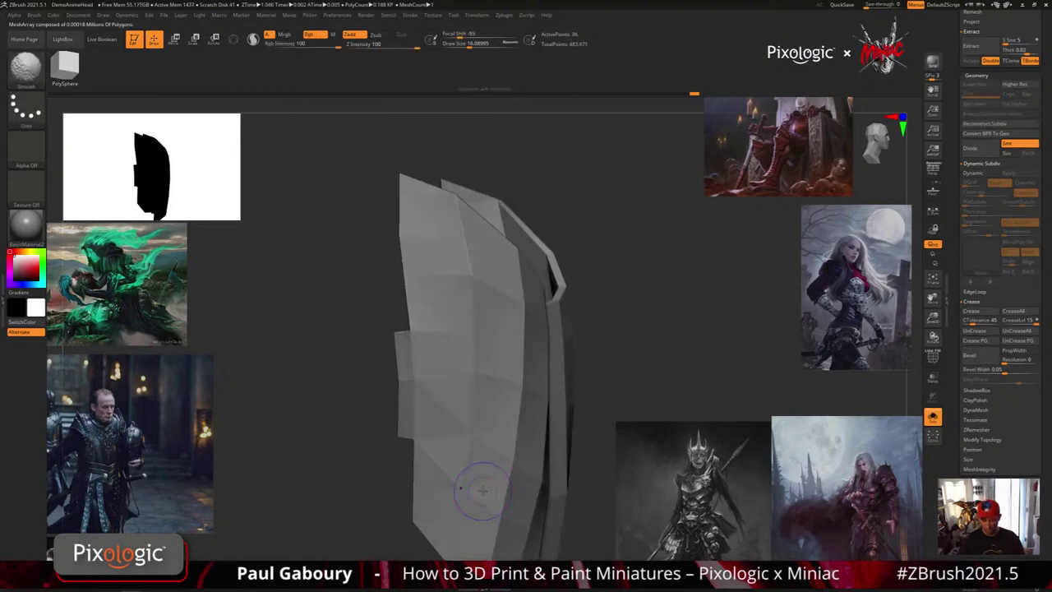
# Reduce the draw size to about 3.27 and insert one edge loop along the notch's tab and another diagonally above its inner corner.
pyautogui.hotkey('shift', 'f')
pyautogui.moveTo(474, 493); pyautogui.dragTo(432, 308, button='right')
pyautogui.press('s')
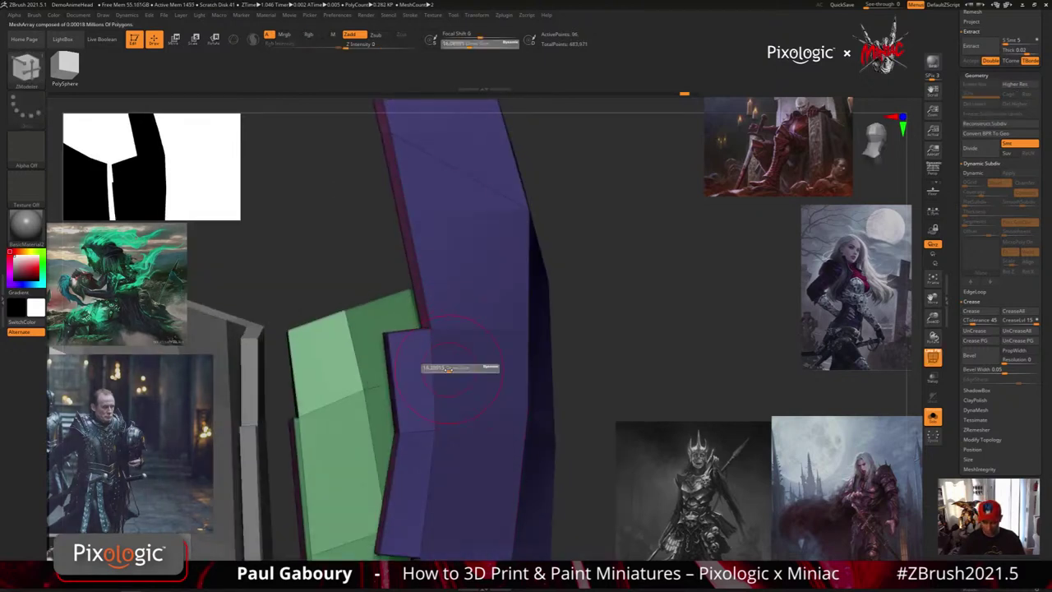
pyautogui.click(442, 370)
pyautogui.moveTo(442, 370)
pyautogui.keyDown('alt'); pyautogui.mouseDown(button='right')
pyautogui.moveTo(445, 403)
pyautogui.moveTo(432, 355)
pyautogui.moveTo(431, 388)
pyautogui.moveTo(423, 383)
pyautogui.mouseUp(button='right'); pyautogui.keyUp('alt')
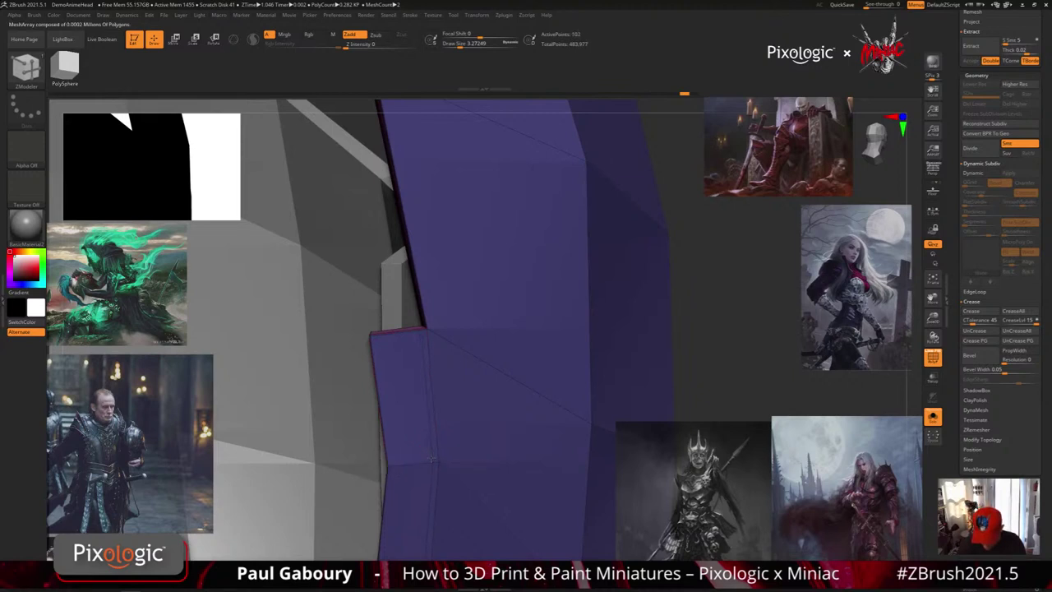
pyautogui.press('shift')
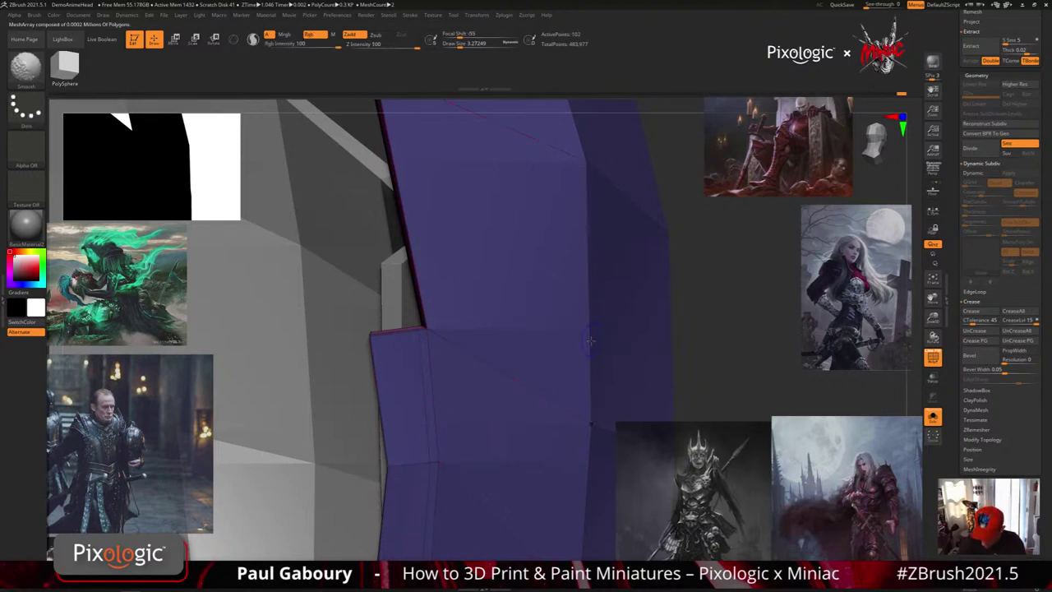
pyautogui.moveTo(590, 331); pyautogui.dragTo(590, 352)
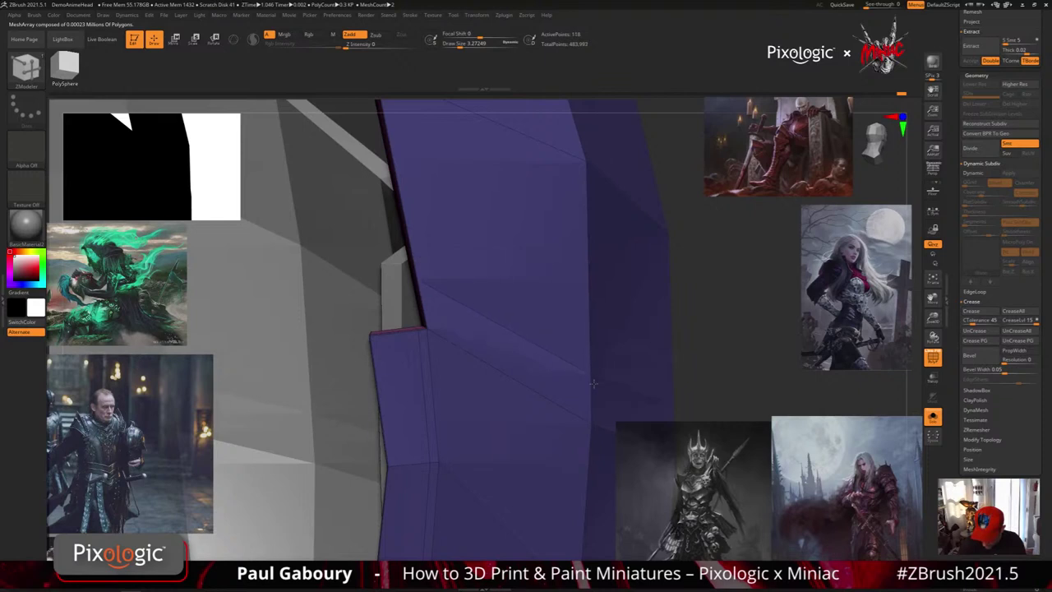
# Pull out the border polygon at the notch's upper inner corner and the one above it, using QMesh with the A Single Poly target.
pyautogui.moveTo(597, 402); pyautogui.dragTo(448, 337, button='right')
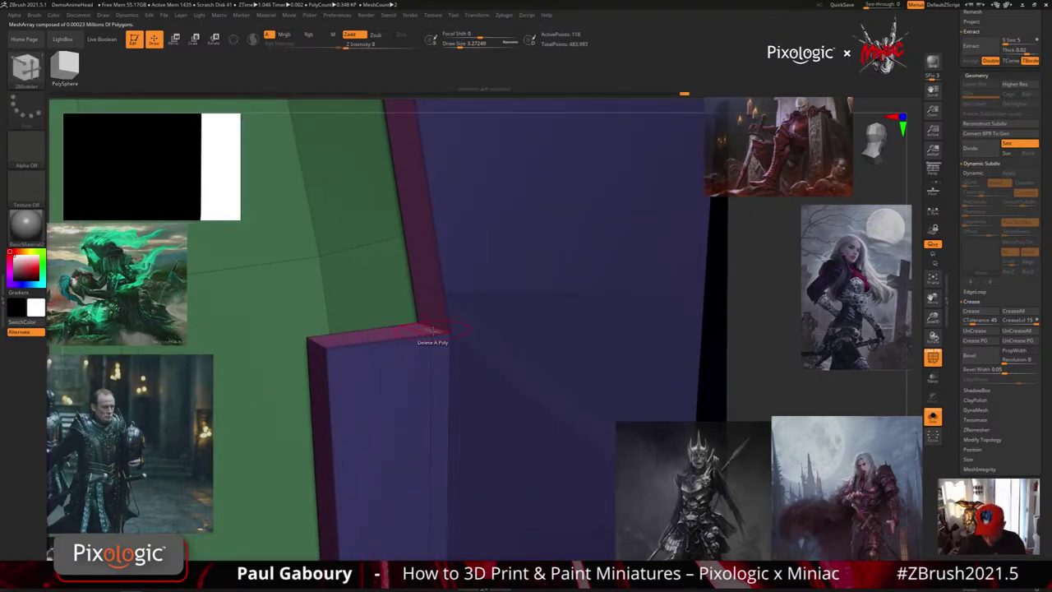
pyautogui.press('space')
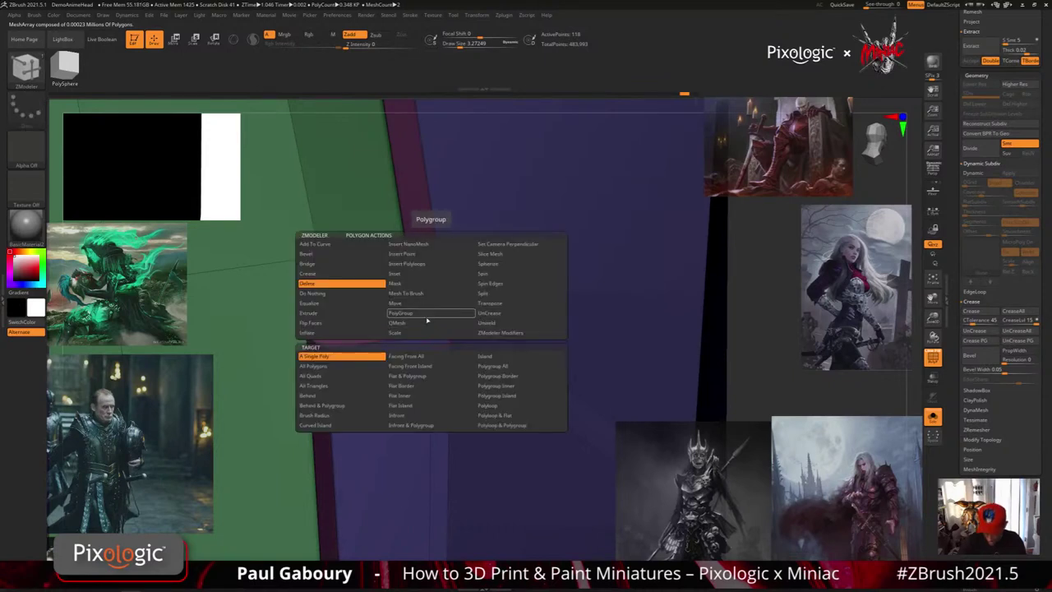
pyautogui.click(430, 322)
pyautogui.click(317, 357)
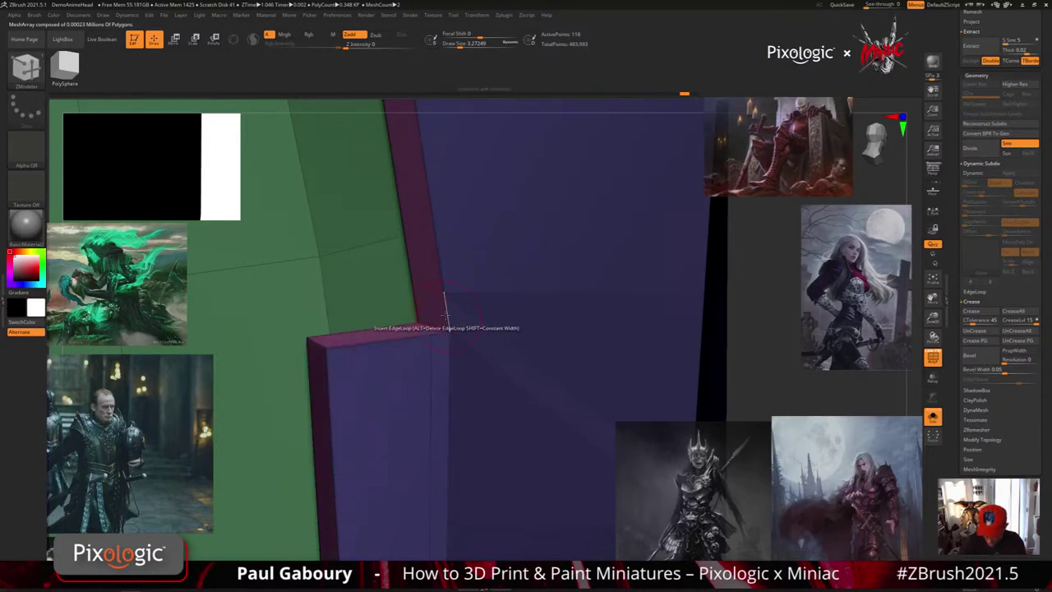
pyautogui.moveTo(439, 316); pyautogui.dragTo(432, 318)
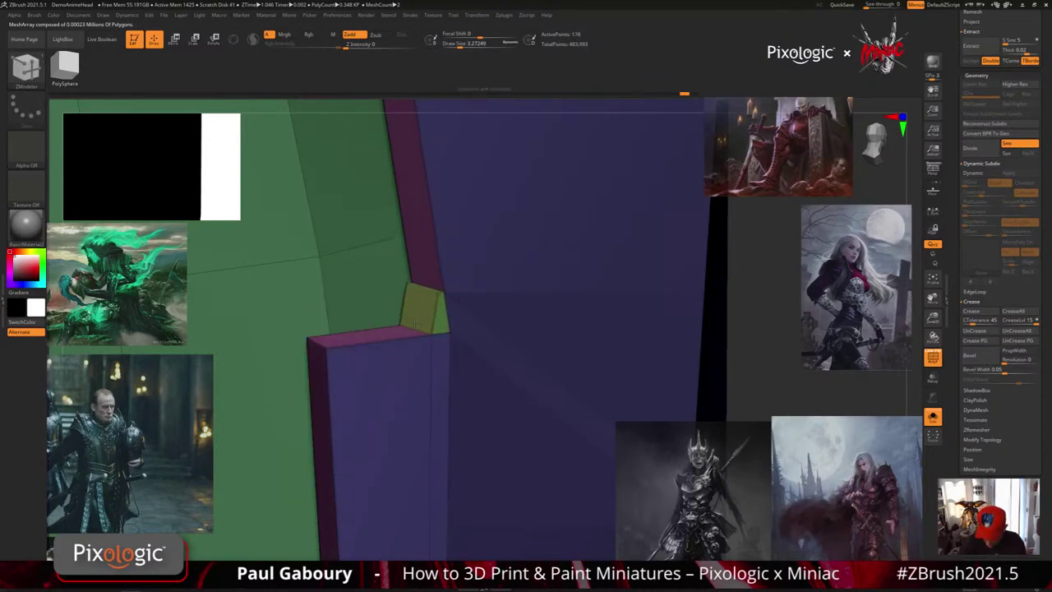
pyautogui.moveTo(436, 314); pyautogui.dragTo(424, 353, button='right')
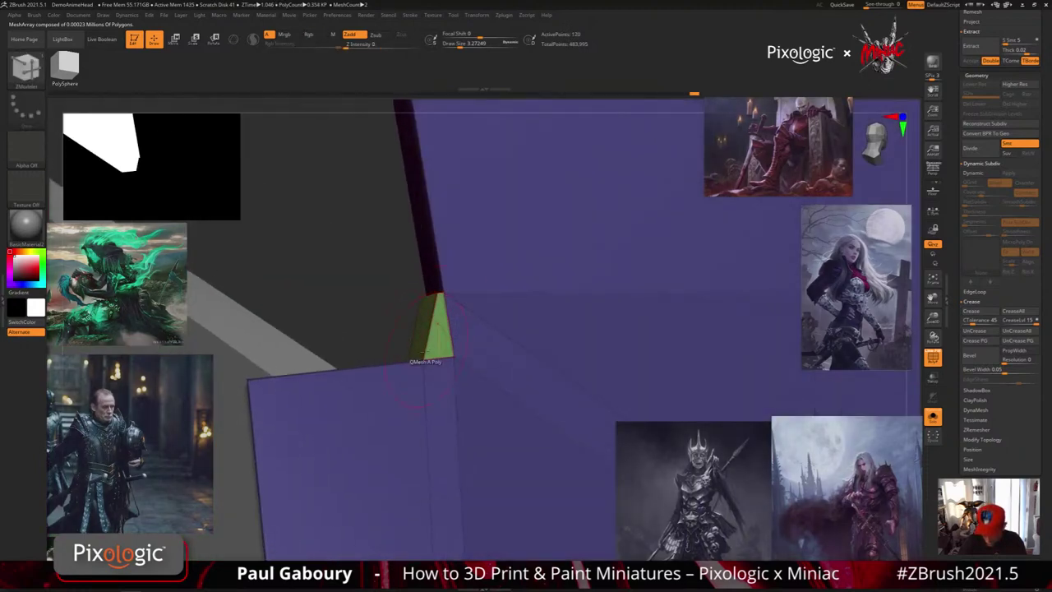
pyautogui.moveTo(437, 349); pyautogui.dragTo(439, 327)
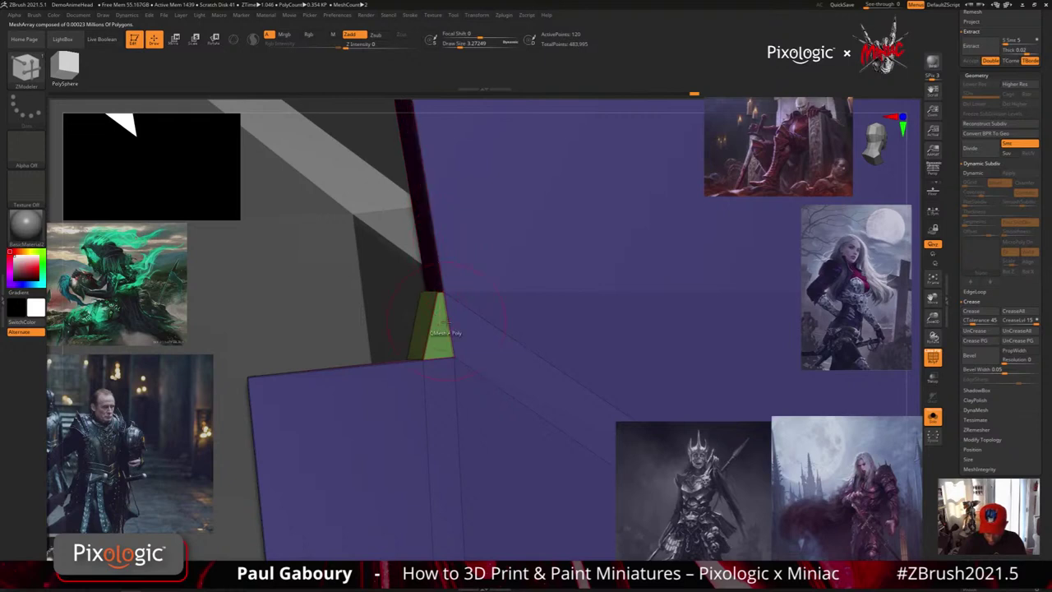
pyautogui.keyDown('ctrl'); pyautogui.moveTo(435, 335); pyautogui.dragTo(448, 403, button='right'); pyautogui.keyUp('ctrl')
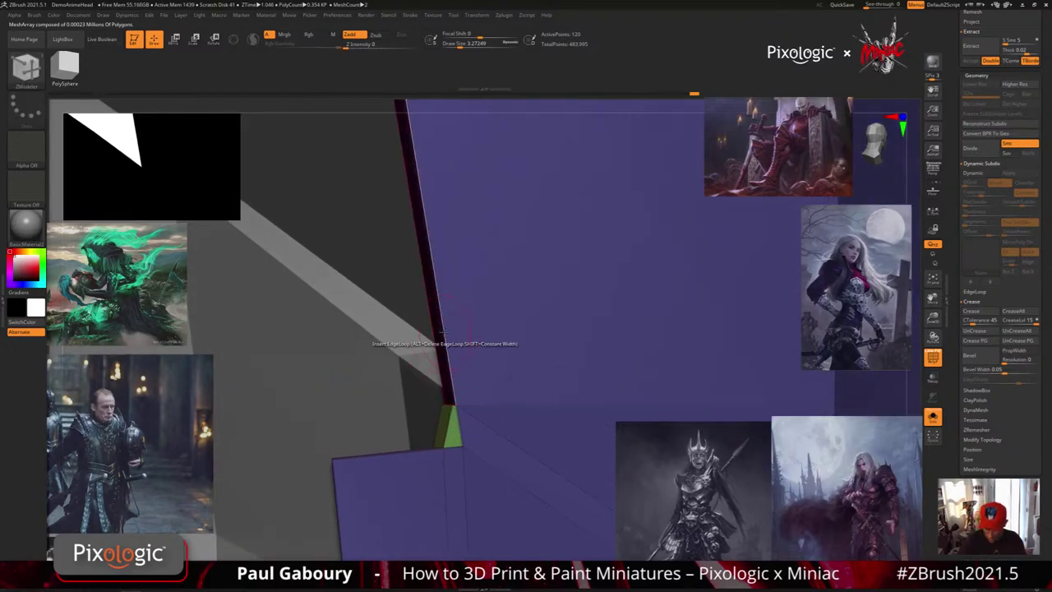
pyautogui.moveTo(444, 355); pyautogui.dragTo(379, 352)
pyautogui.keyDown('ctrl'); pyautogui.moveTo(530, 393); pyautogui.dragTo(431, 405, button='right'); pyautogui.keyUp('ctrl')
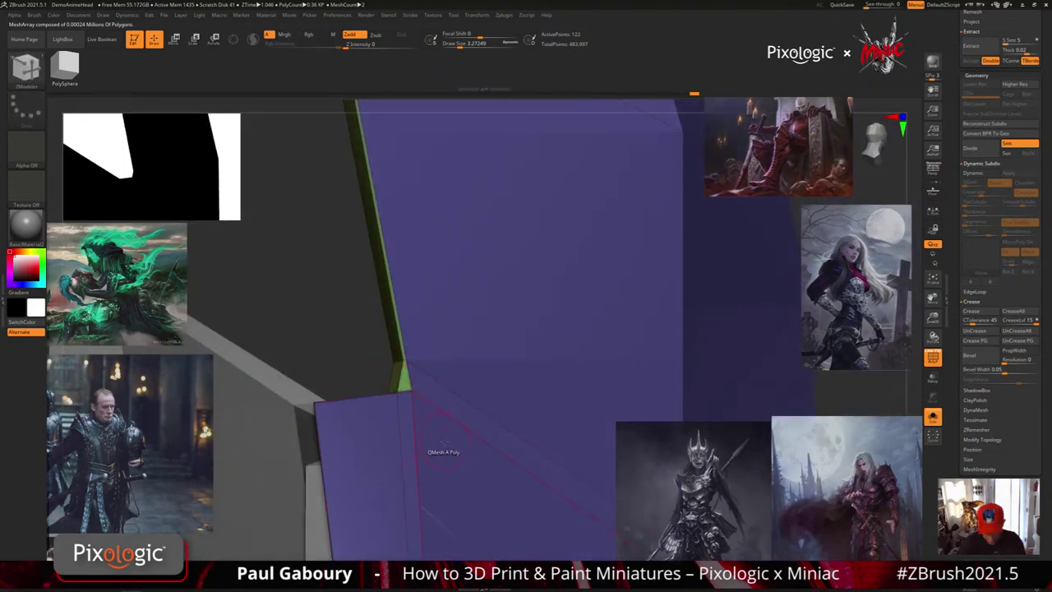
# Smooth the leg armor with dynamic subdivision and apply the ZModeler Crease edge action to the extruded corner of the notch.
pyautogui.press('d')
pyautogui.hotkey('shift', 'f')
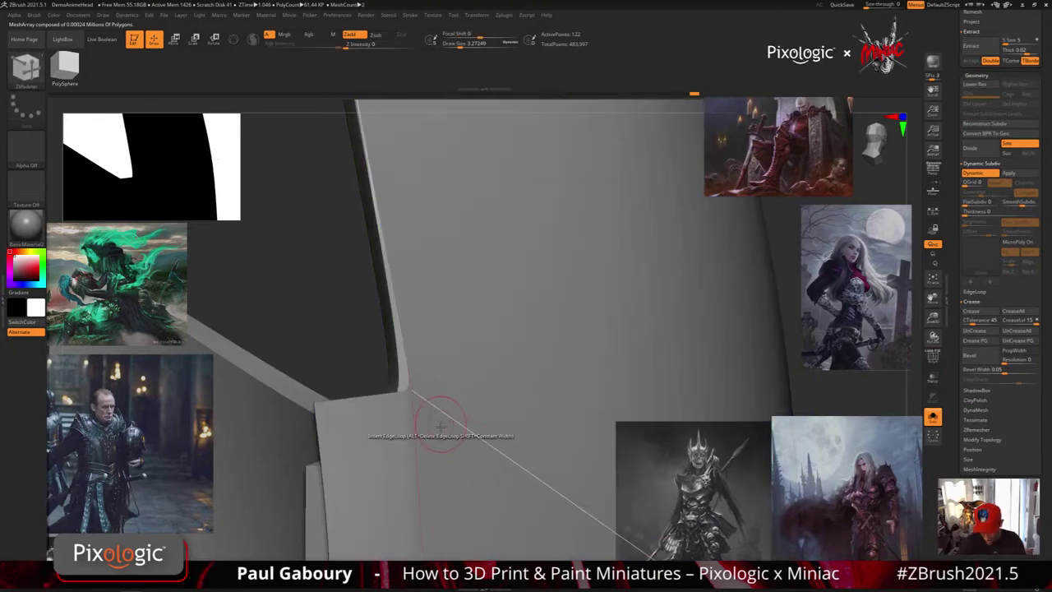
pyautogui.hotkey('shift', 'f')
pyautogui.moveTo(435, 439); pyautogui.dragTo(420, 379, button='right')
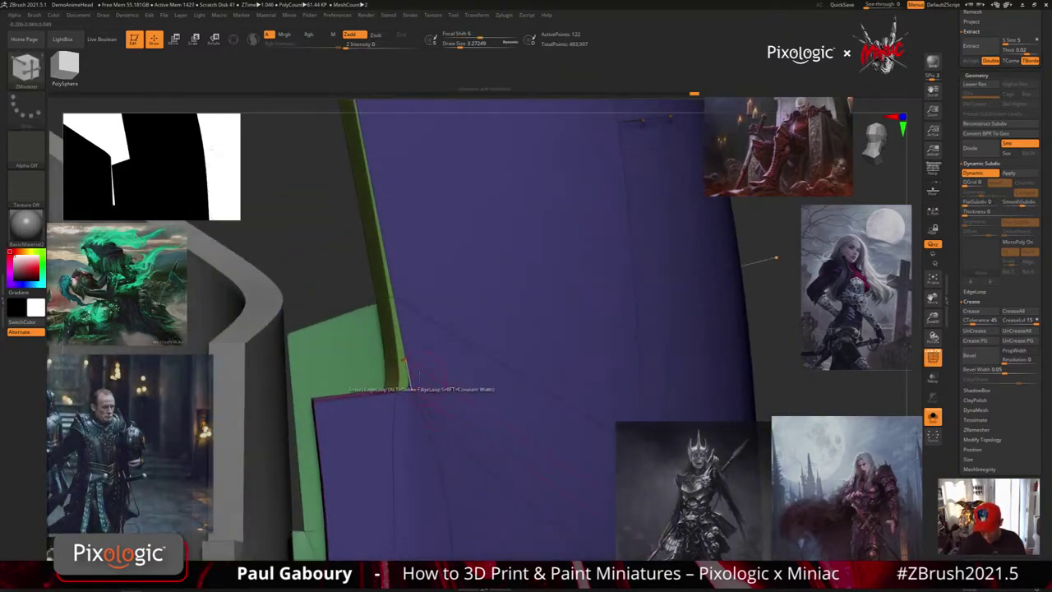
pyautogui.keyDown('alt'); pyautogui.moveTo(427, 342); pyautogui.dragTo(446, 474, button='right'); pyautogui.keyUp('alt')
pyautogui.moveTo(443, 526)
pyautogui.keyDown('alt'); pyautogui.mouseDown(button='right')
pyautogui.moveTo(422, 440)
pyautogui.moveTo(411, 438)
pyautogui.mouseUp(button='right'); pyautogui.keyUp('alt')
pyautogui.press('space')
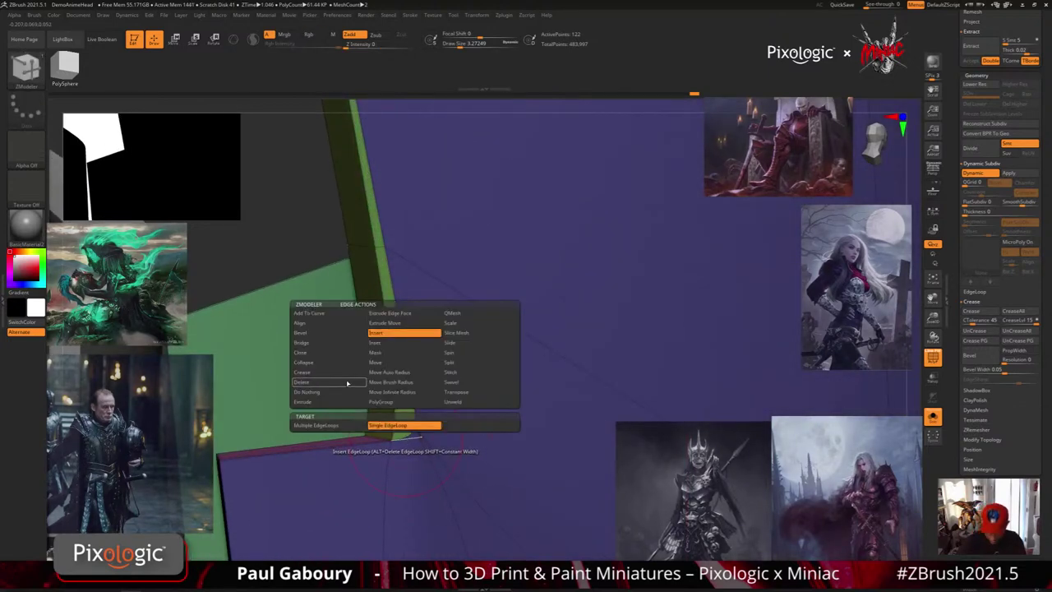
pyautogui.click(330, 375)
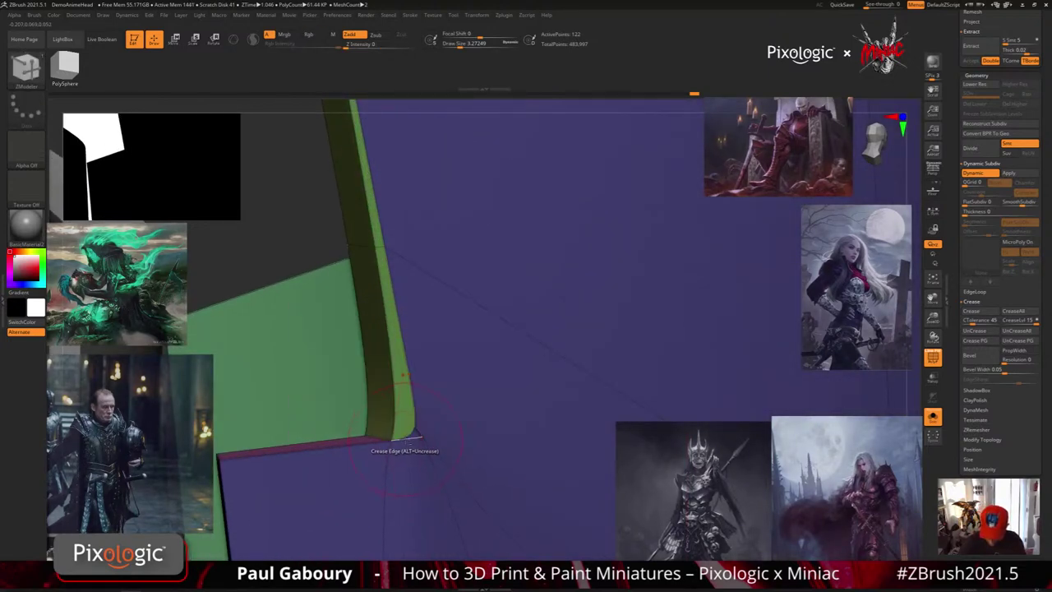
pyautogui.click(414, 408)
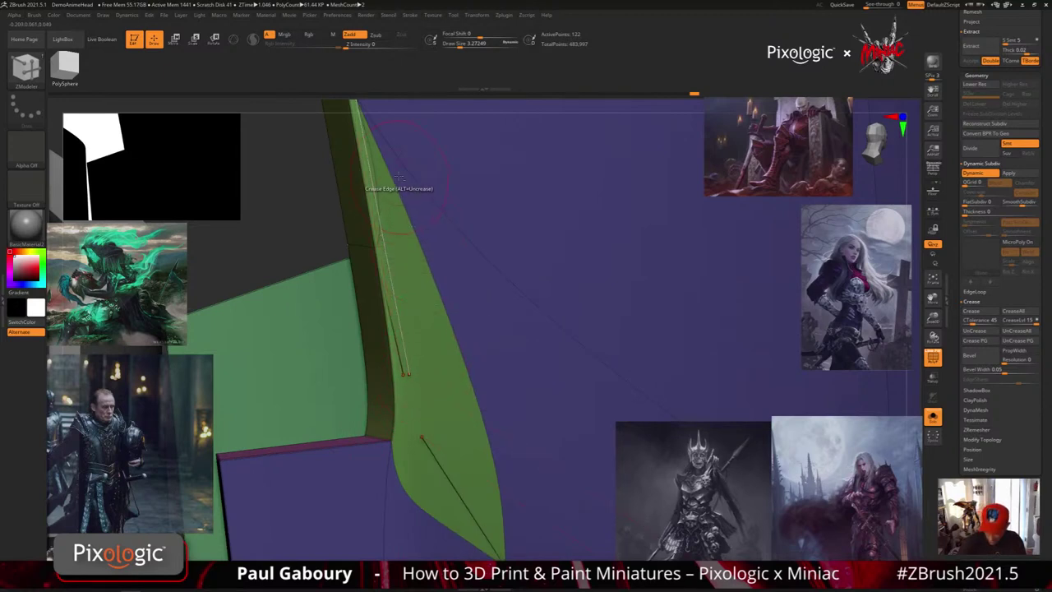
# Examine the reworked notch and outer surface of the leg armor, comparing the low-poly and smoothed displays with and without the wireframe.
pyautogui.keyDown('alt'); pyautogui.moveTo(399, 177); pyautogui.dragTo(421, 322, button='right'); pyautogui.keyUp('alt')
pyautogui.moveTo(488, 376)
pyautogui.keyDown('alt'); pyautogui.mouseDown(button='right')
pyautogui.moveTo(471, 443)
pyautogui.moveTo(467, 370)
pyautogui.mouseUp(button='right'); pyautogui.keyUp('alt')
pyautogui.hotkey('shift', 'f')
pyautogui.moveTo(444, 498)
pyautogui.keyDown('ctrl'); pyautogui.mouseDown(button='right')
pyautogui.moveTo(447, 443)
pyautogui.moveTo(476, 448)
pyautogui.moveTo(446, 446)
pyautogui.moveTo(461, 467)
pyautogui.moveTo(458, 425)
pyautogui.moveTo(419, 452)
pyautogui.moveTo(462, 451)
pyautogui.moveTo(457, 487)
pyautogui.moveTo(457, 475)
pyautogui.mouseUp(button='right'); pyautogui.keyUp('ctrl')
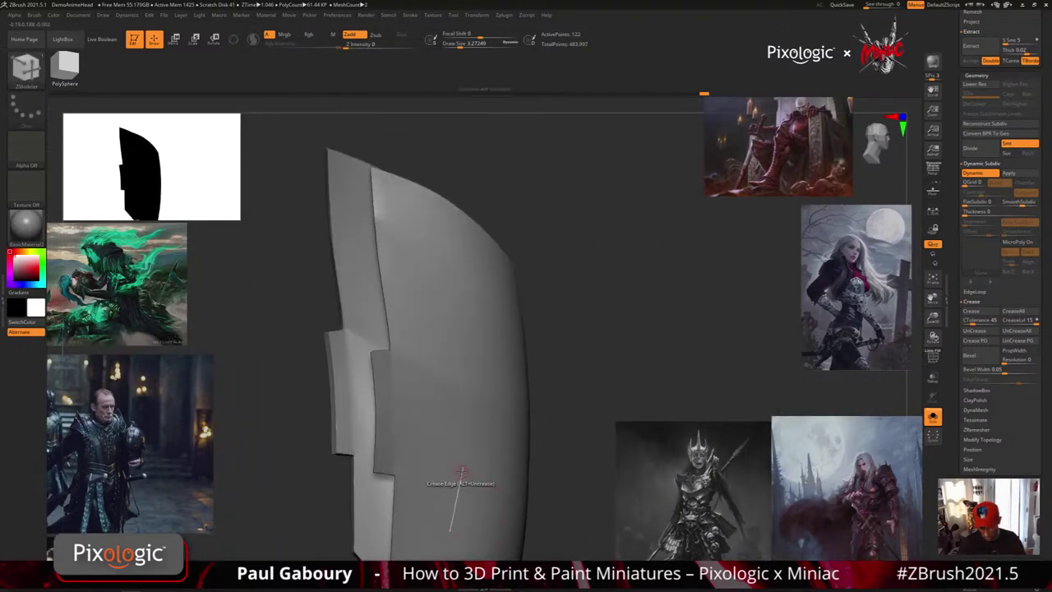
pyautogui.hotkey('shift', 'd')
pyautogui.hotkey('shift', 'f')
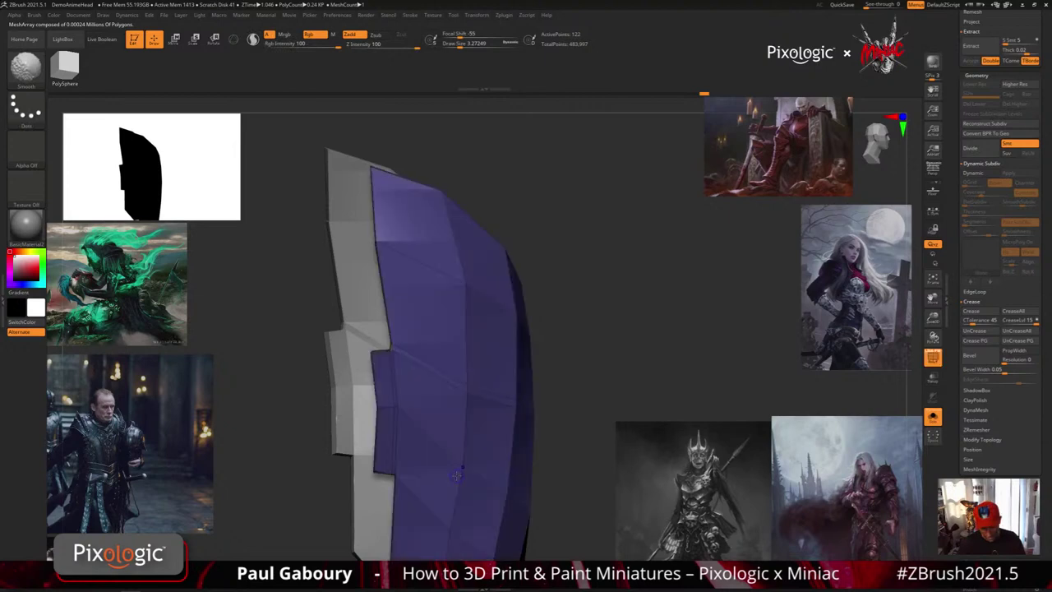
pyautogui.press('d')
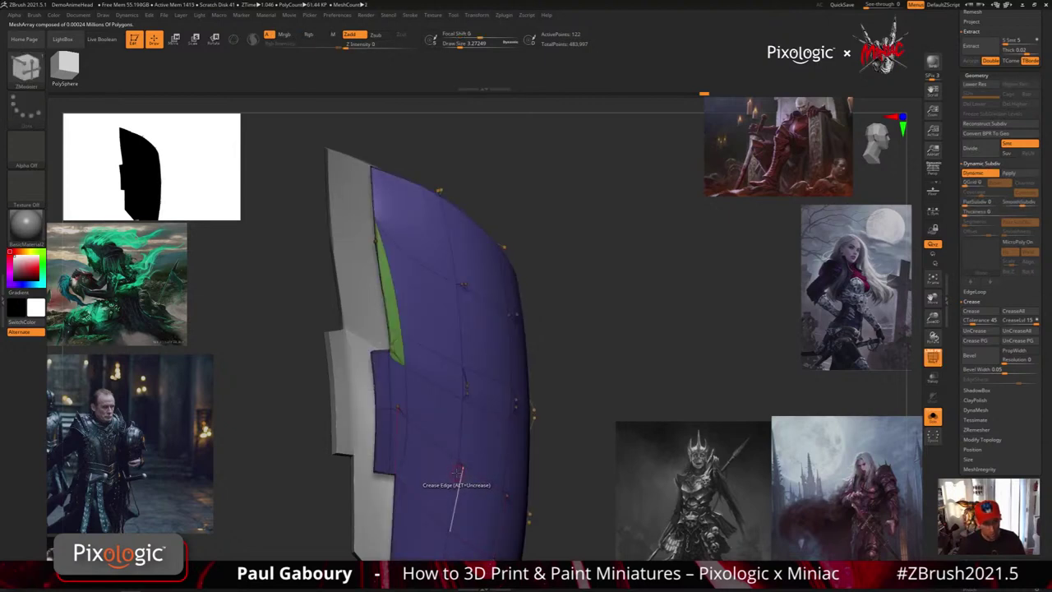
pyautogui.hotkey('shift', 'f')
pyautogui.moveTo(457, 473); pyautogui.dragTo(479, 424, button='right')
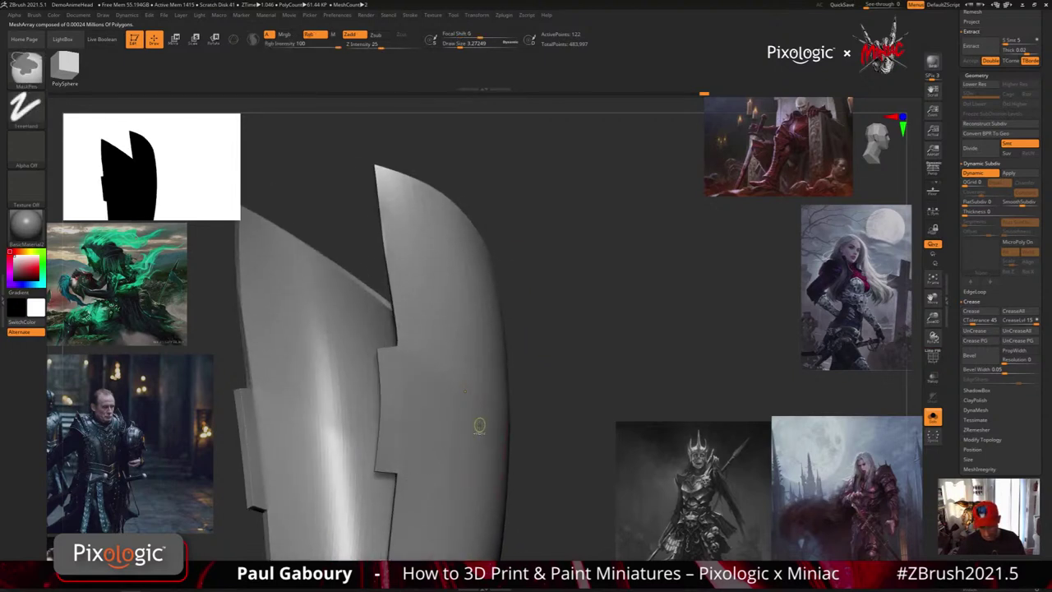
# Undo the recent edge insertions around the leg armor's notch and show the armor smoothed with dynamic subdivision, without the wireframe.
pyautogui.hotkey('shift', 'd')
pyautogui.hotkey('shift', 'f')
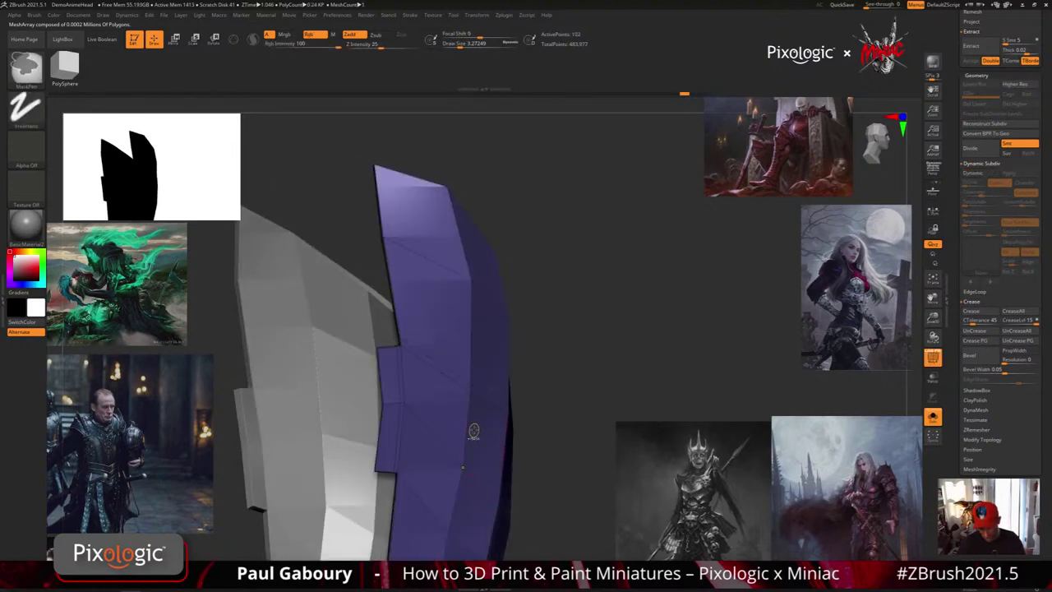
pyautogui.moveTo(471, 433)
pyautogui.mouseDown(button='right')
pyautogui.moveTo(502, 434)
pyautogui.moveTo(477, 456)
pyautogui.moveTo(463, 453)
pyautogui.mouseUp(button='right')
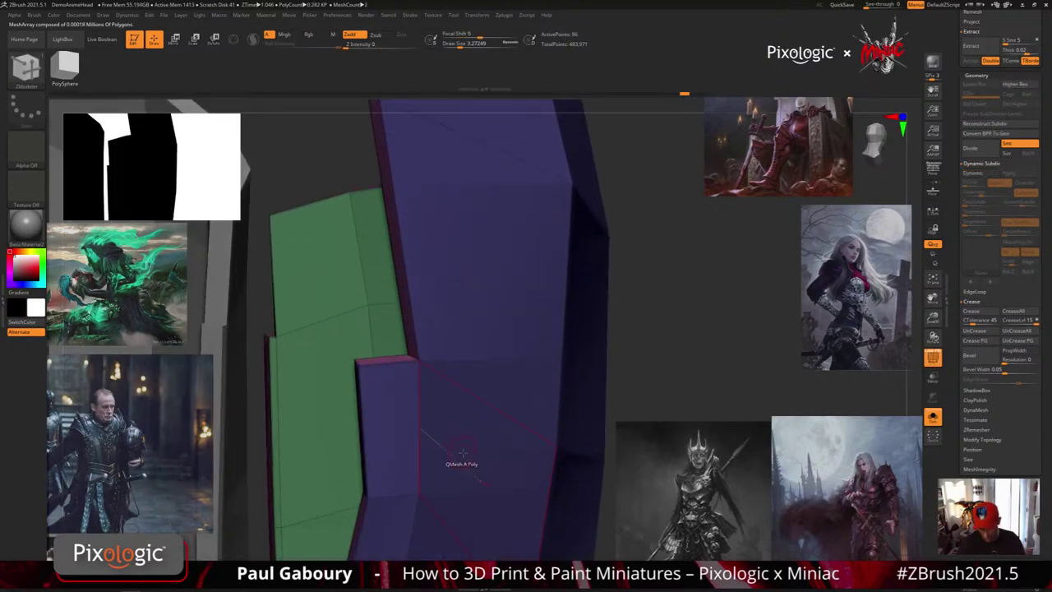
pyautogui.press('space')
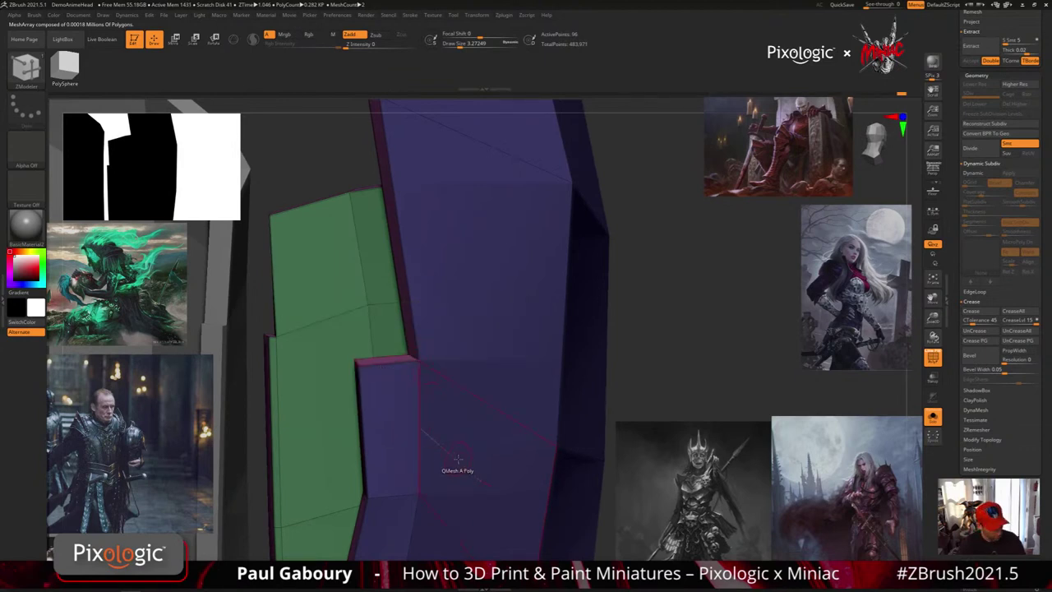
pyautogui.press('d')
pyautogui.moveTo(465, 464)
pyautogui.mouseDown(button='right')
pyautogui.moveTo(487, 441)
pyautogui.moveTo(477, 436)
pyautogui.mouseUp(button='right')
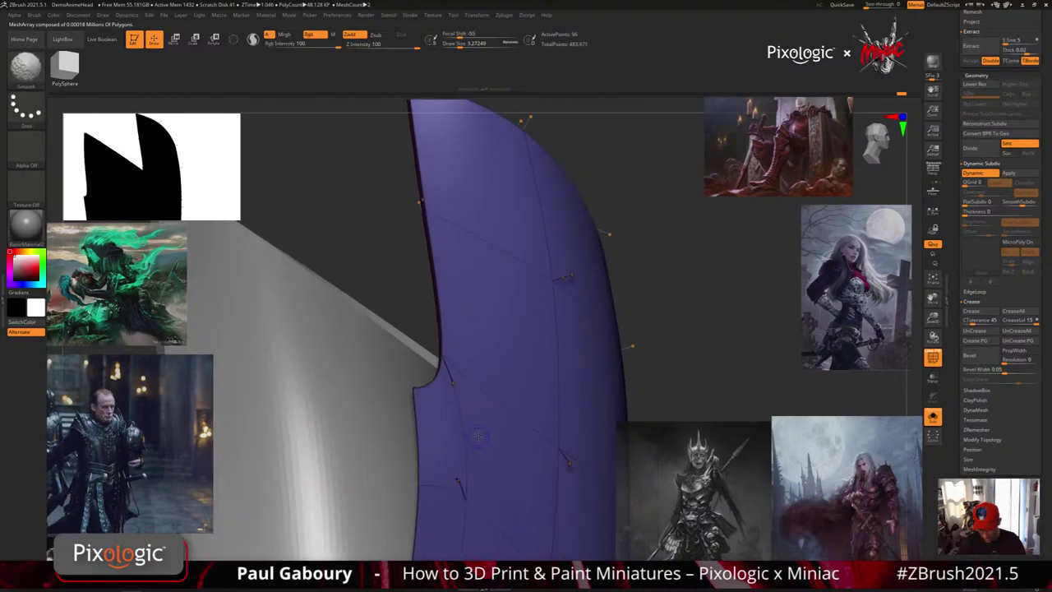
pyautogui.hotkey('shift', 'f')
# Uncrease the edge at the lower inner corner of the leg armor's notch.
pyautogui.keyDown('ctrl'); pyautogui.moveTo(509, 500); pyautogui.dragTo(506, 489, button='right'); pyautogui.keyUp('ctrl')
pyautogui.keyDown('alt'); pyautogui.moveTo(506, 489); pyautogui.dragTo(446, 426, button='right'); pyautogui.keyUp('alt')
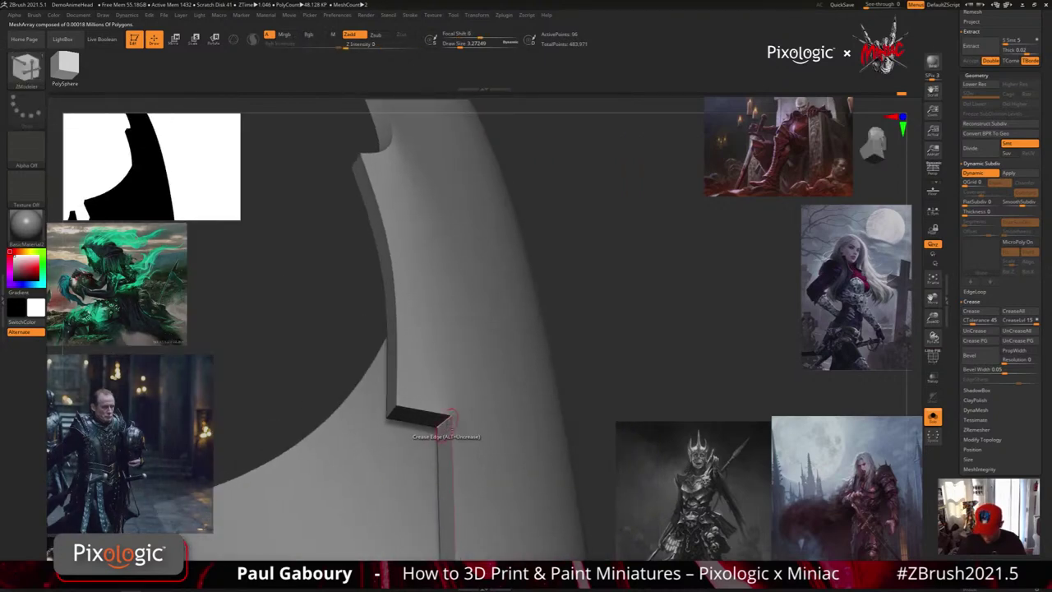
pyautogui.keyDown('alt'); pyautogui.click(446, 424); pyautogui.keyUp('alt')
pyautogui.moveTo(521, 416); pyautogui.dragTo(480, 423, button='right')
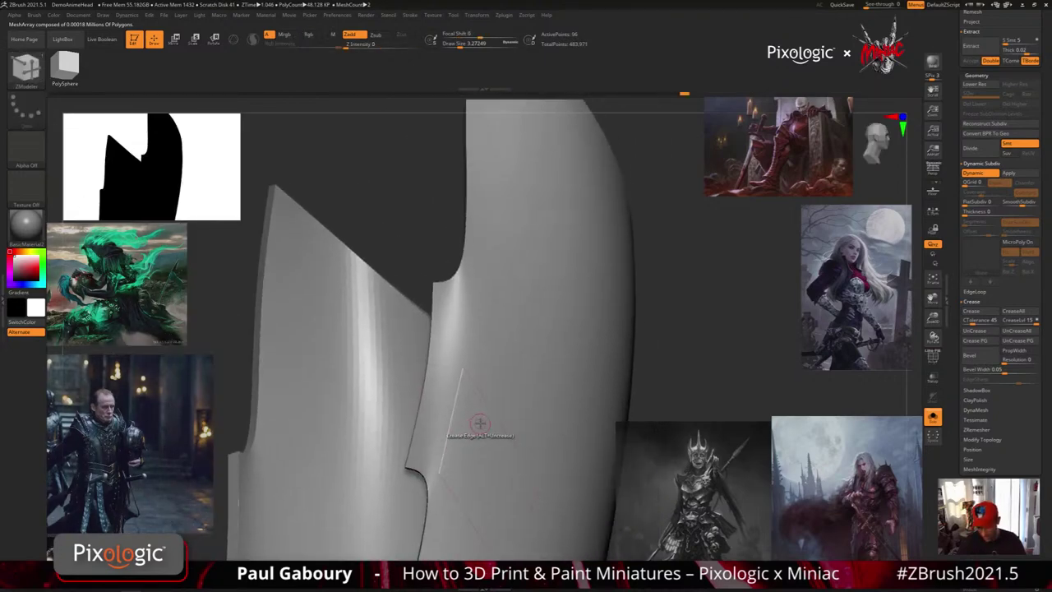
pyautogui.moveTo(479, 423); pyautogui.dragTo(461, 321)
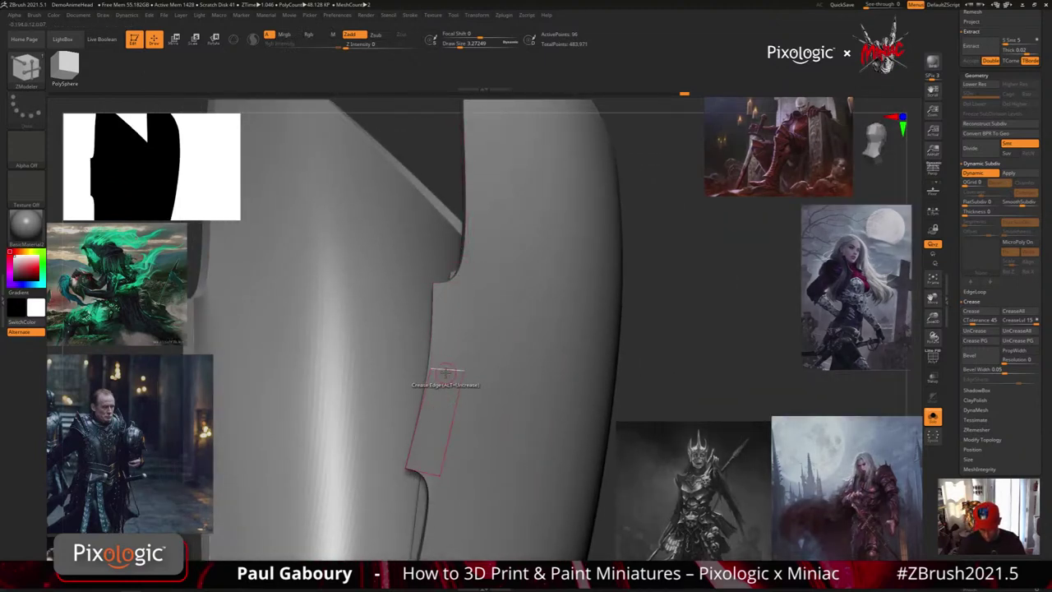
# Insert one edge loop along the notch's tab with the ZModeler Insert edge action.
pyautogui.press('space')
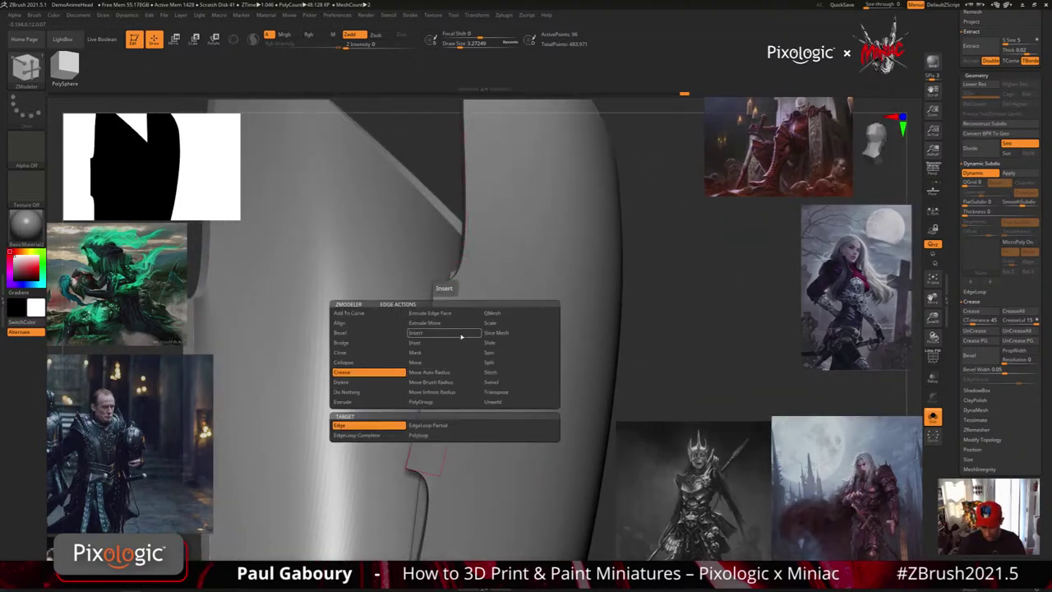
pyautogui.click(463, 337)
pyautogui.click(440, 370)
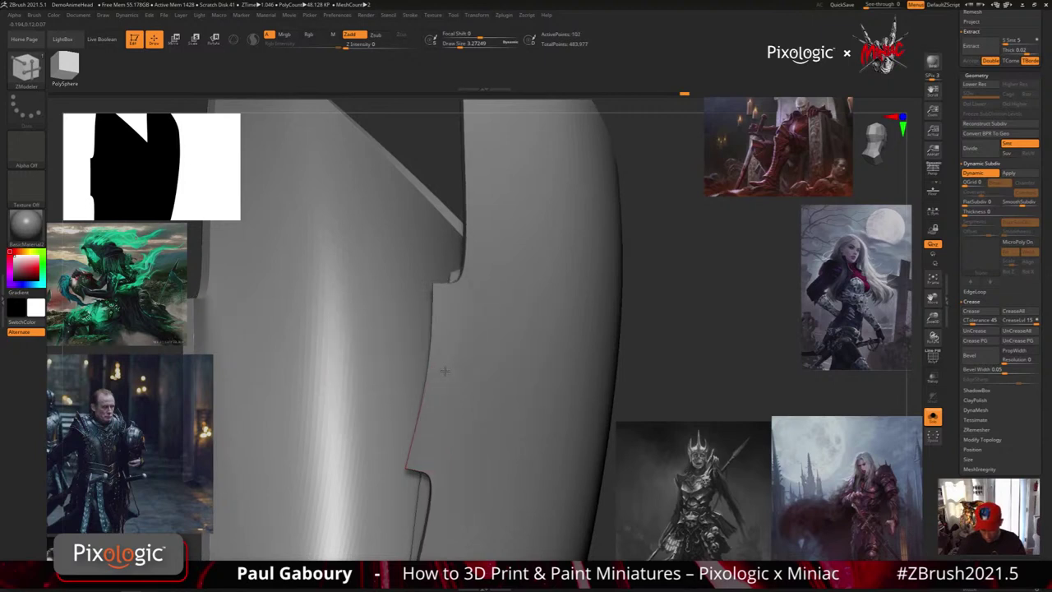
pyautogui.keyDown('ctrl'); pyautogui.moveTo(514, 448); pyautogui.dragTo(505, 460, button='right'); pyautogui.keyUp('ctrl')
pyautogui.moveTo(504, 460)
pyautogui.mouseDown(button='right')
pyautogui.moveTo(500, 441)
pyautogui.moveTo(510, 442)
pyautogui.mouseUp(button='right')
pyautogui.moveTo(510, 442)
pyautogui.mouseDown()
pyautogui.moveTo(512, 422)
pyautogui.moveTo(500, 438)
pyautogui.moveTo(512, 452)
pyautogui.moveTo(486, 433)
pyautogui.moveTo(499, 519)
pyautogui.moveTo(541, 473)
pyautogui.mouseUp()
pyautogui.moveTo(542, 475); pyautogui.dragTo(493, 472, button='right')
pyautogui.keyDown('ctrl'); pyautogui.moveTo(493, 473); pyautogui.dragTo(472, 461, button='right'); pyautogui.keyUp('ctrl')
# Undo the edge loop inserted along the notch's tab and return the leg armor to its low-poly display.
pyautogui.hotkey('shift', 'f')
pyautogui.hotkey('shift', 'd')
pyautogui.moveTo(465, 475); pyautogui.dragTo(449, 510)
pyautogui.moveTo(450, 511); pyautogui.dragTo(426, 505, button='right')
pyautogui.press('d')
pyautogui.hotkey('shift', 'f')
pyautogui.hotkey('shift', 'd')
pyautogui.moveTo(427, 504); pyautogui.dragTo(405, 477)
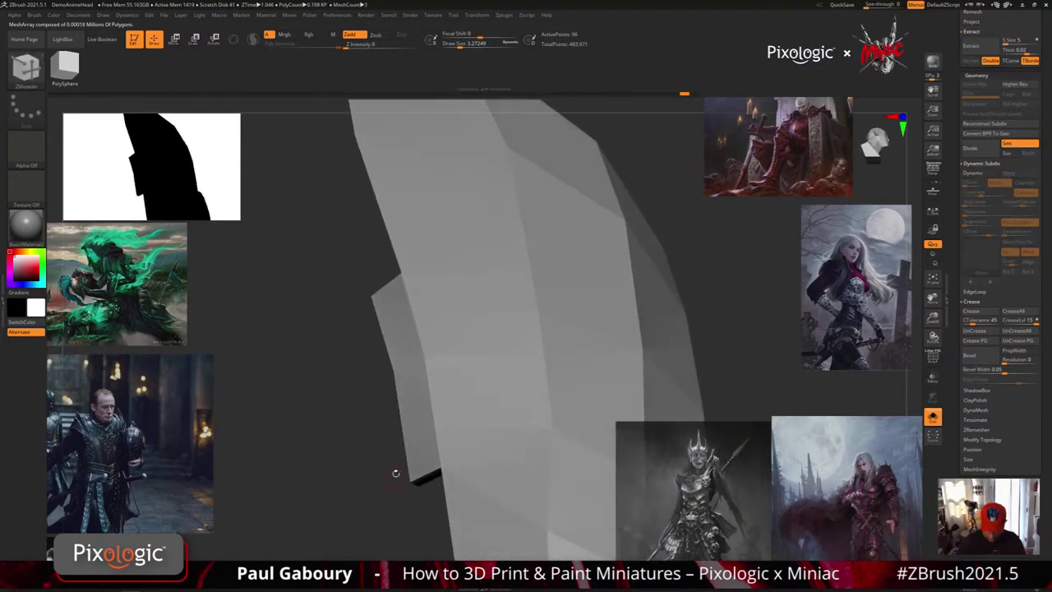
# Mask the whole leg armor except the protruding tab at the notch.
pyautogui.press('ctrl')
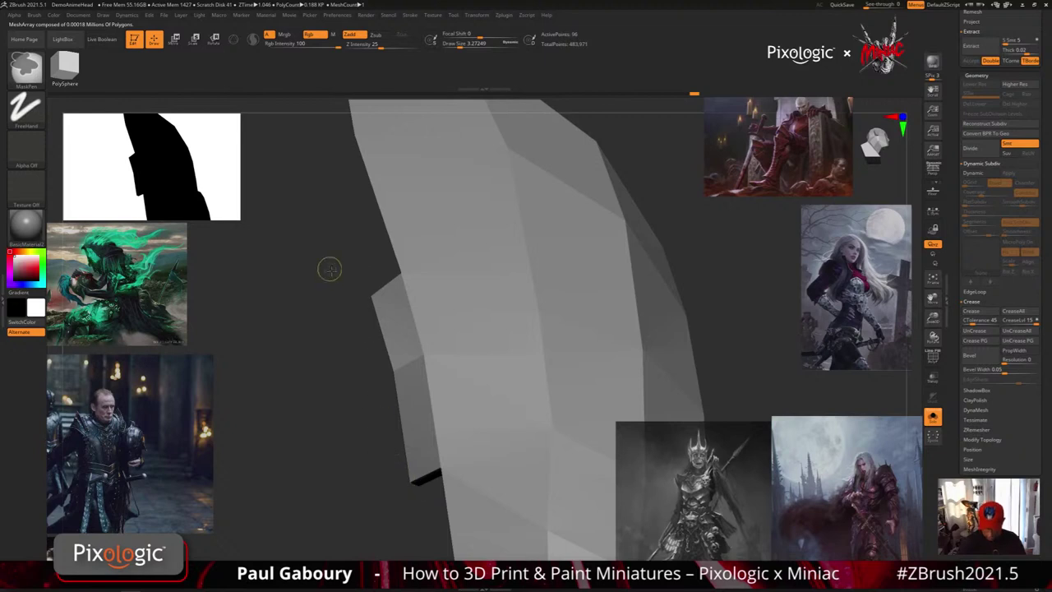
pyautogui.keyDown('ctrl'); pyautogui.moveTo(329, 270); pyautogui.dragTo(403, 402); pyautogui.keyUp('ctrl')
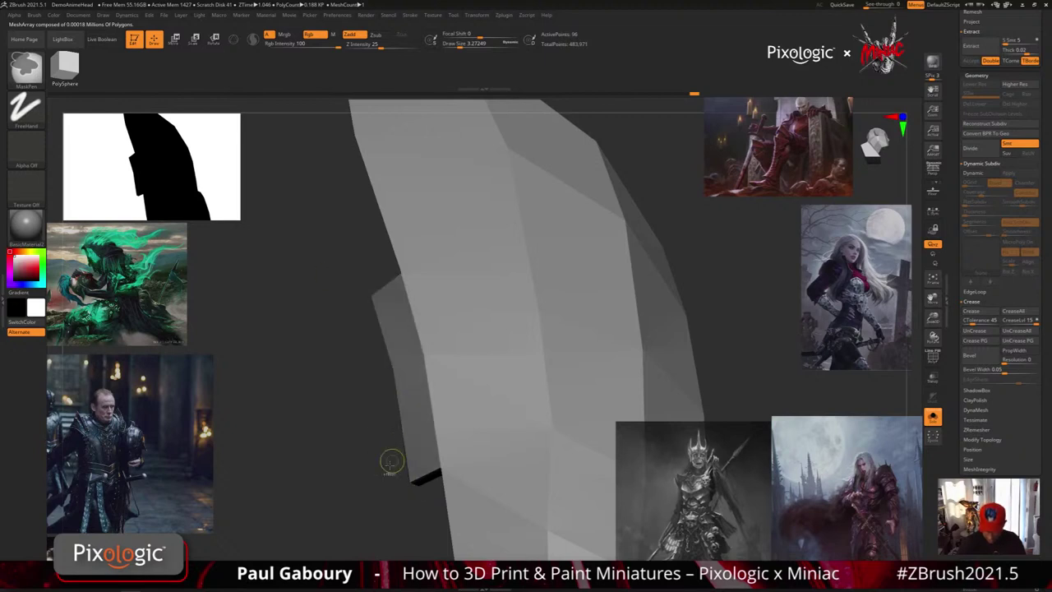
pyautogui.keyDown('ctrl'); pyautogui.click(383, 476); pyautogui.keyUp('ctrl')
pyautogui.press('w')
# Place the transform gizmo on the unmasked tab and move the tab slightly along X.
pyautogui.moveTo(386, 477); pyautogui.dragTo(420, 508)
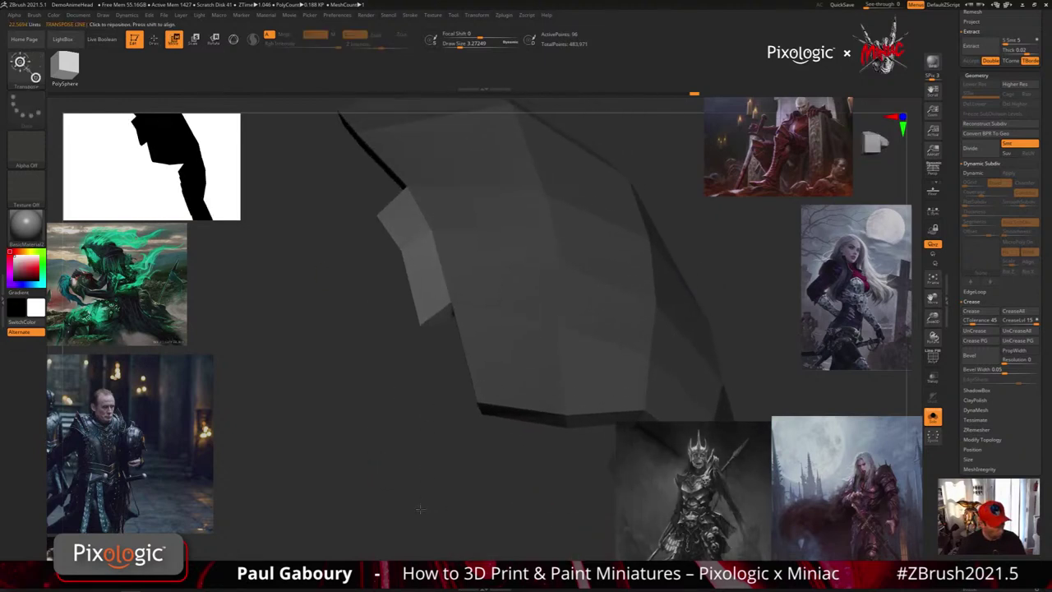
pyautogui.press('r')
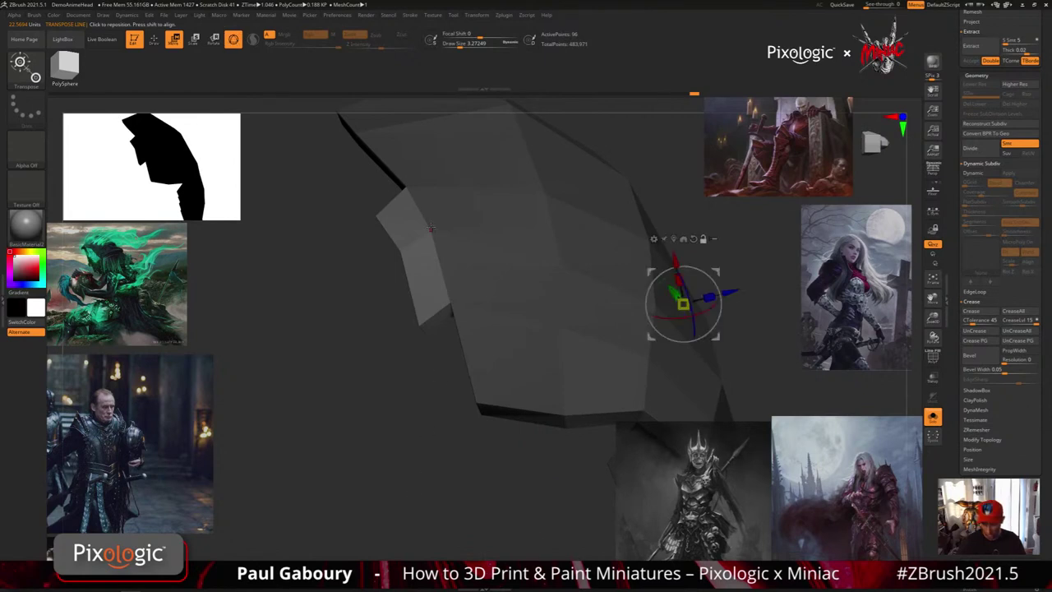
pyautogui.keyDown('alt'); pyautogui.click(431, 228); pyautogui.keyUp('alt')
pyautogui.moveTo(431, 230); pyautogui.dragTo(500, 462, button='right')
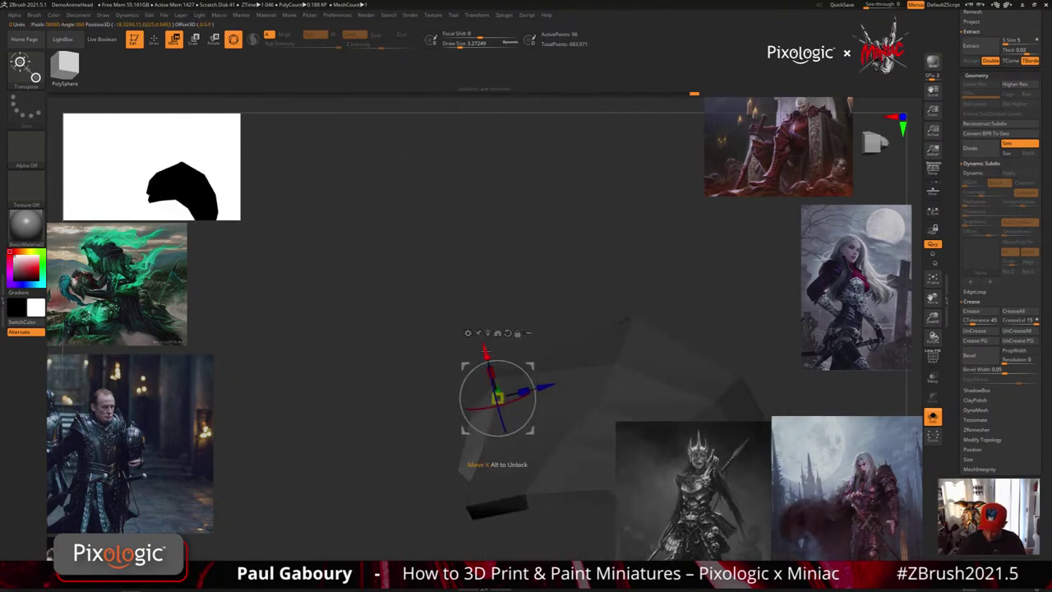
pyautogui.keyDown('alt'); pyautogui.moveTo(484, 352); pyautogui.dragTo(482, 343); pyautogui.keyUp('alt')
pyautogui.moveTo(482, 343); pyautogui.dragTo(517, 442, button='right')
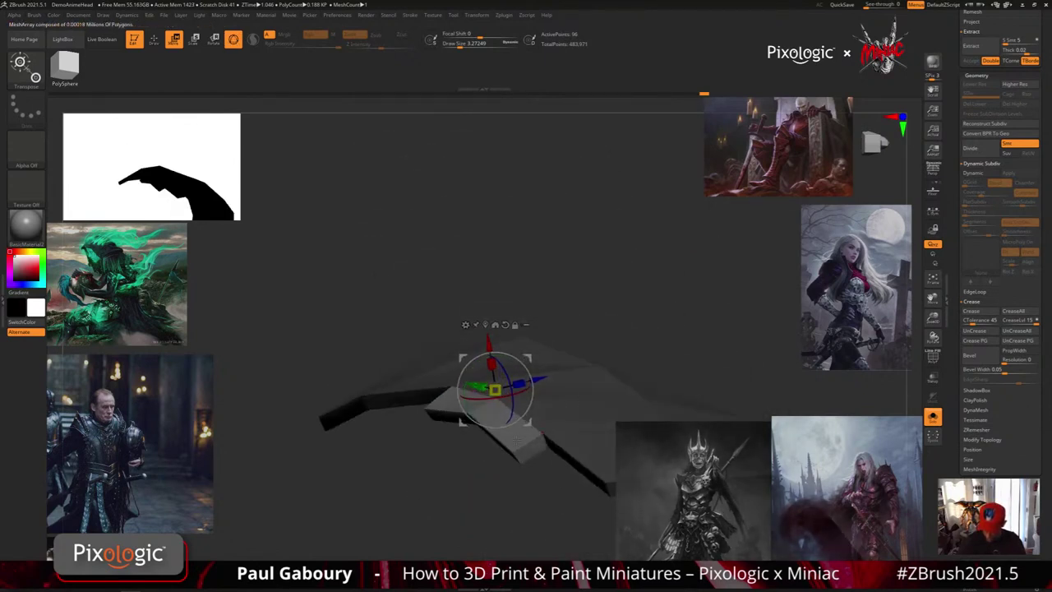
# Smooth the leg armor with dynamic subdivision and fine-tune the unmasked tab's offset along X.
pyautogui.press('d')
pyautogui.hotkey('shift', 'f')
pyautogui.moveTo(490, 369); pyautogui.dragTo(499, 477, button='right')
pyautogui.moveTo(495, 487); pyautogui.dragTo(455, 451)
pyautogui.hotkey('shift', 'f')
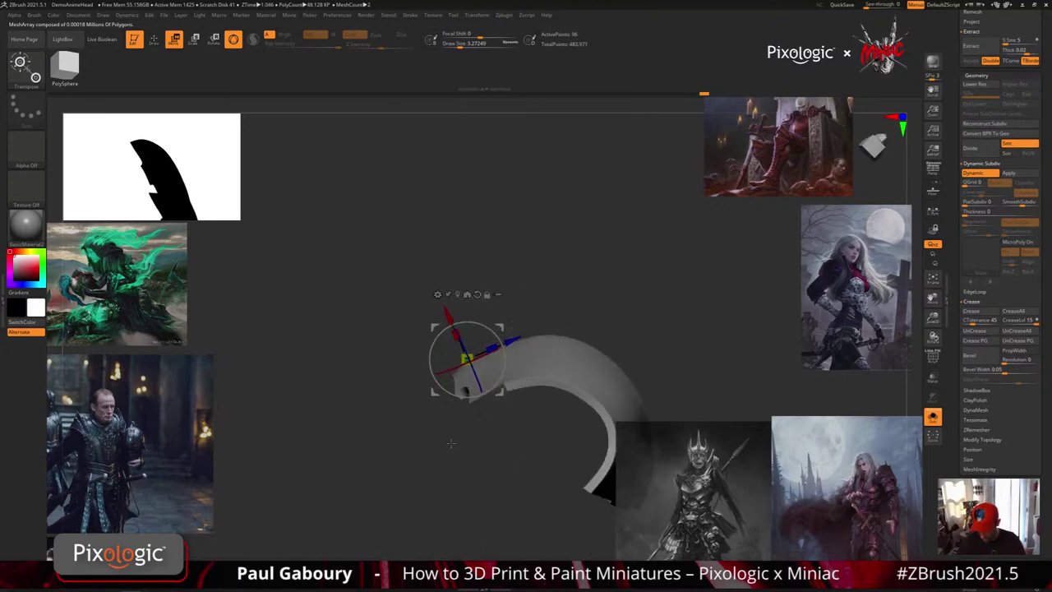
pyautogui.moveTo(449, 312); pyautogui.dragTo(446, 309)
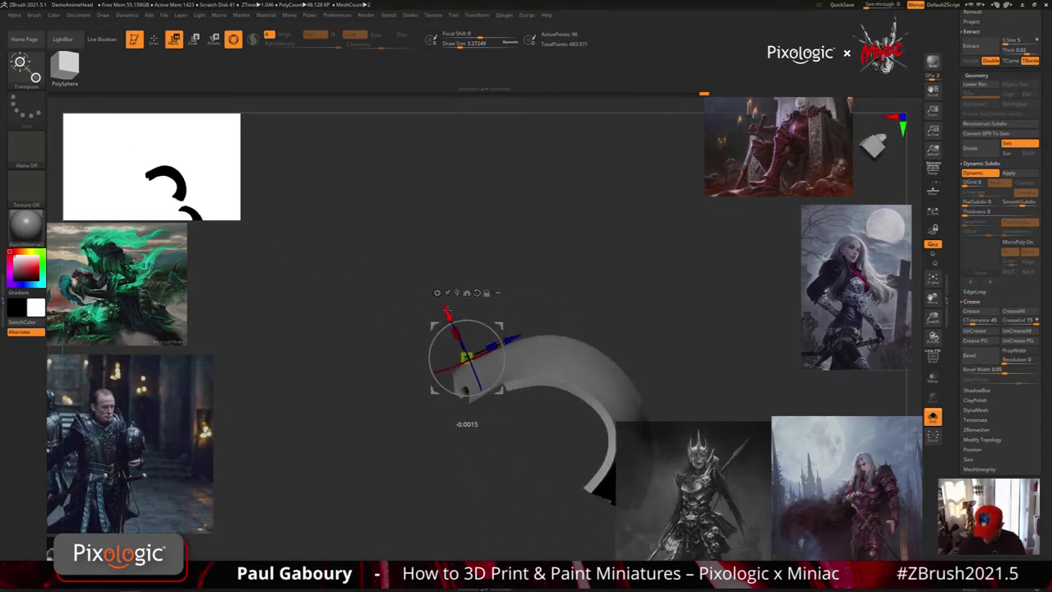
pyautogui.moveTo(486, 425); pyautogui.dragTo(483, 401)
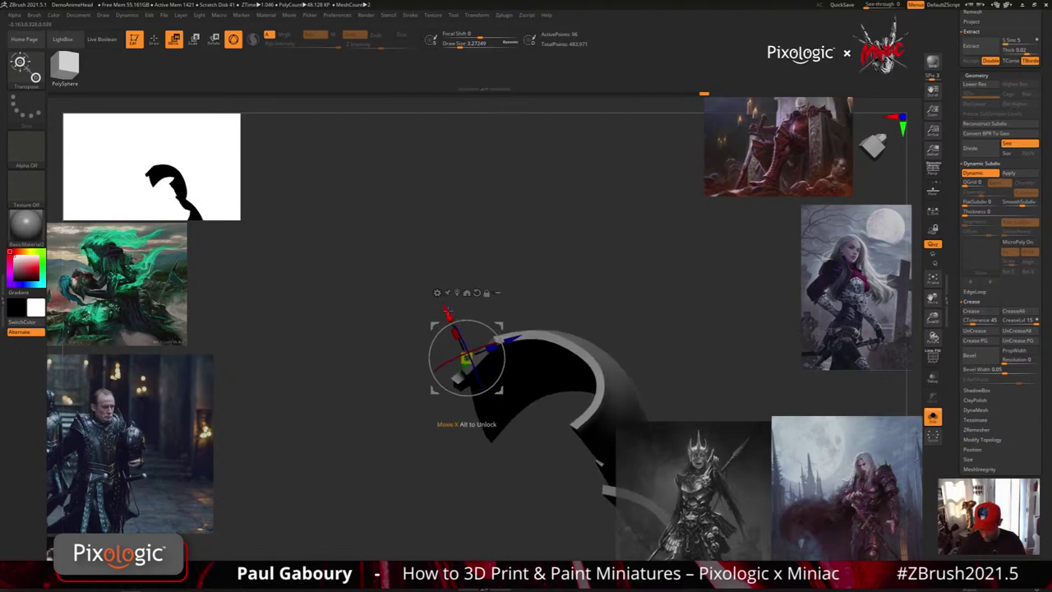
pyautogui.moveTo(447, 309); pyautogui.dragTo(448, 311)
pyautogui.moveTo(462, 427)
pyautogui.mouseDown()
pyautogui.moveTo(526, 448)
pyautogui.moveTo(559, 436)
pyautogui.moveTo(454, 469)
pyautogui.moveTo(460, 448)
pyautogui.mouseUp()
# Mask all but the middle of the tab's outer edge, shift that part slightly along Z, and clear the mask.
pyautogui.hotkey('shift', 'f')
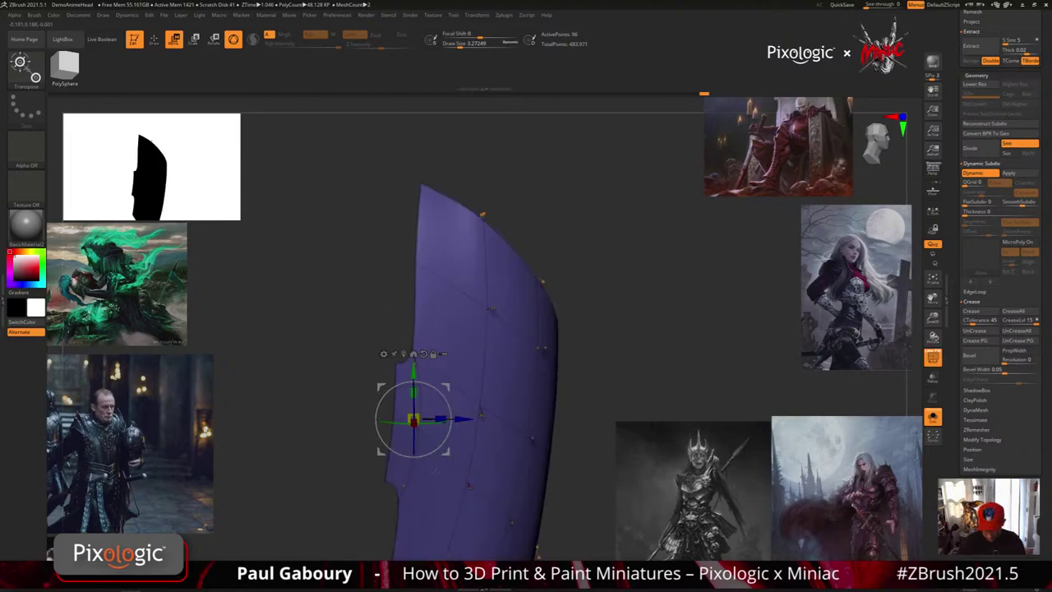
pyautogui.keyDown('ctrl'); pyautogui.moveTo(339, 395); pyautogui.dragTo(401, 439); pyautogui.keyUp('ctrl')
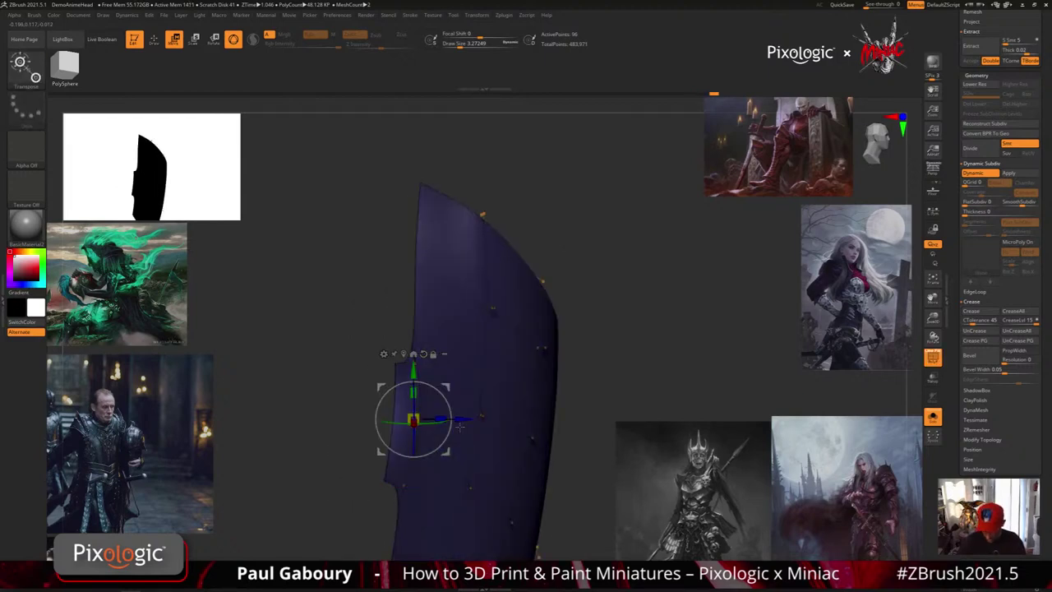
pyautogui.moveTo(463, 420); pyautogui.dragTo(460, 420)
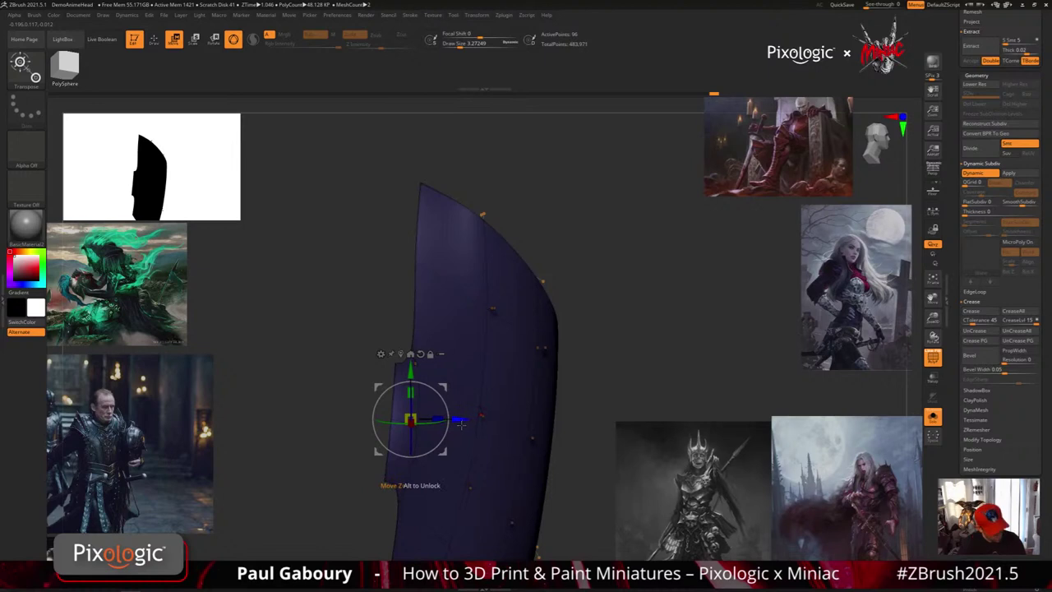
pyautogui.hotkey('shift', 'f')
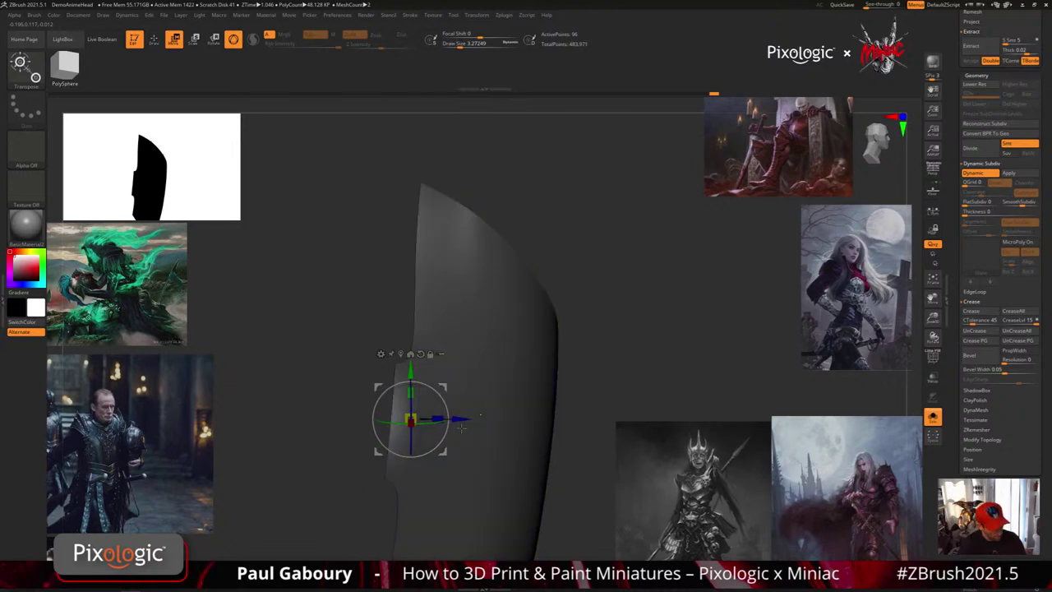
pyautogui.hotkey('ctrl', 'shift', 'a')
pyautogui.moveTo(466, 485); pyautogui.dragTo(480, 427, button='right')
pyautogui.rightClick(481, 428)
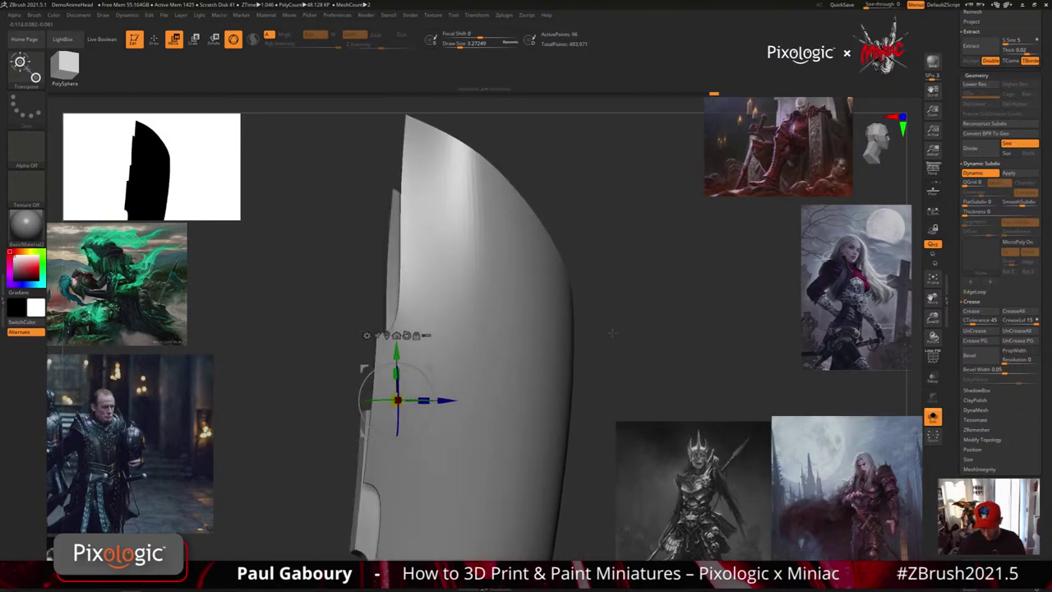
# Insert an edge loop through the edge at the notch's upper corner with ZModeler.
pyautogui.press('q')
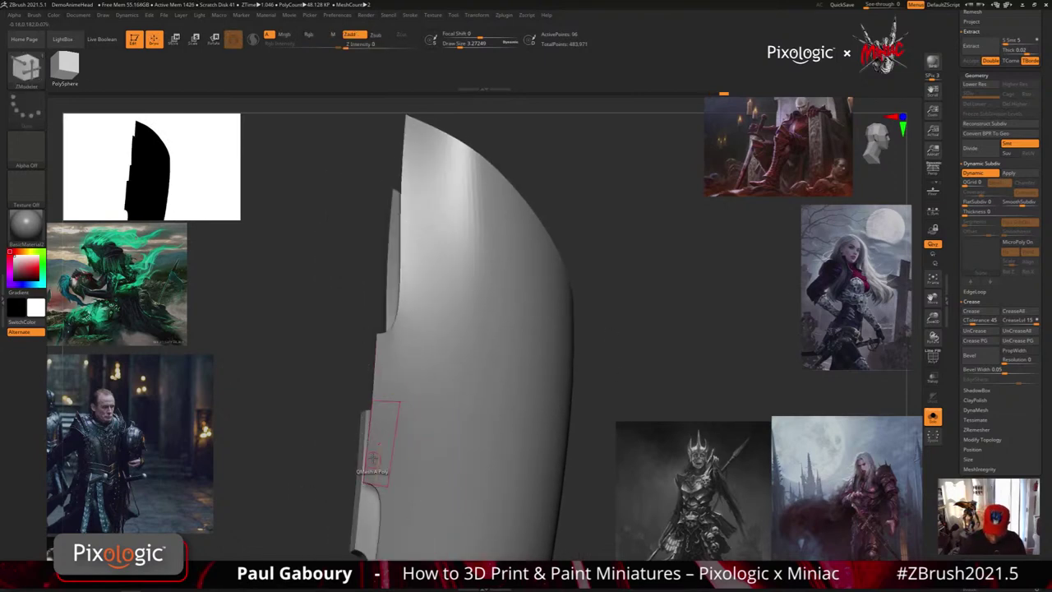
pyautogui.click(389, 334)
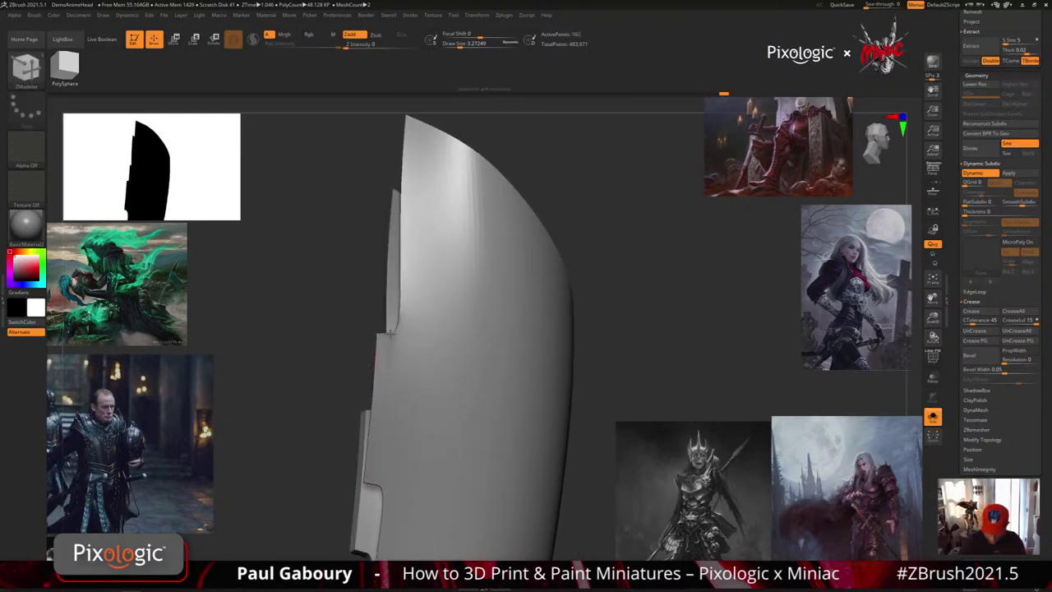
pyautogui.keyDown('ctrl'); pyautogui.moveTo(462, 393); pyautogui.dragTo(481, 460, button='right'); pyautogui.keyUp('ctrl')
pyautogui.moveTo(480, 460)
pyautogui.mouseDown()
pyautogui.moveTo(542, 450)
pyautogui.moveTo(517, 451)
pyautogui.moveTo(511, 473)
pyautogui.moveTo(495, 425)
pyautogui.mouseUp()
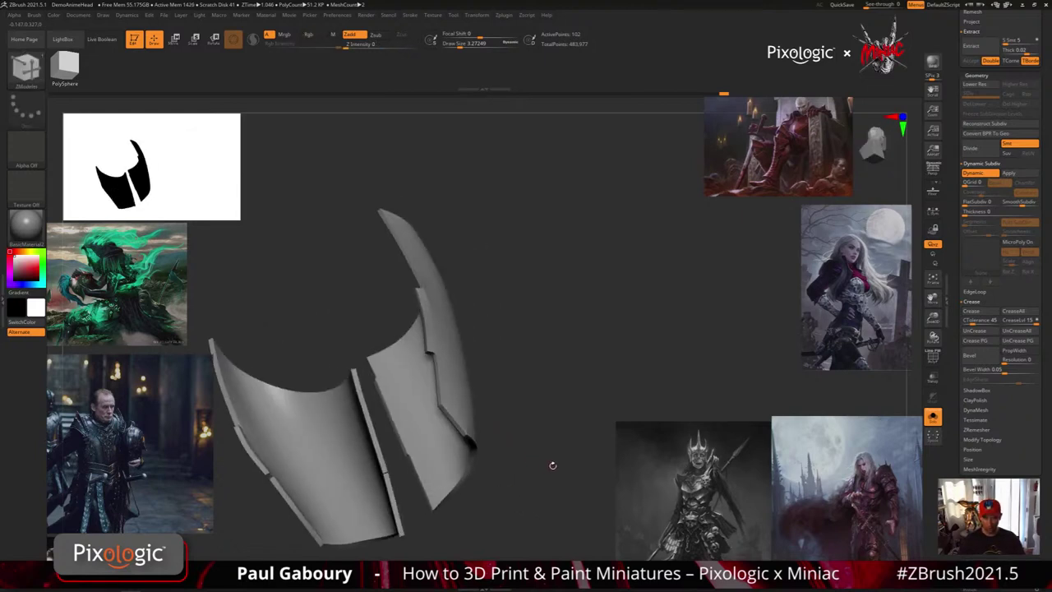
# Turn off Solo mode and frame the full figure with all its armor pieces.
pyautogui.moveTo(552, 465); pyautogui.dragTo(535, 520)
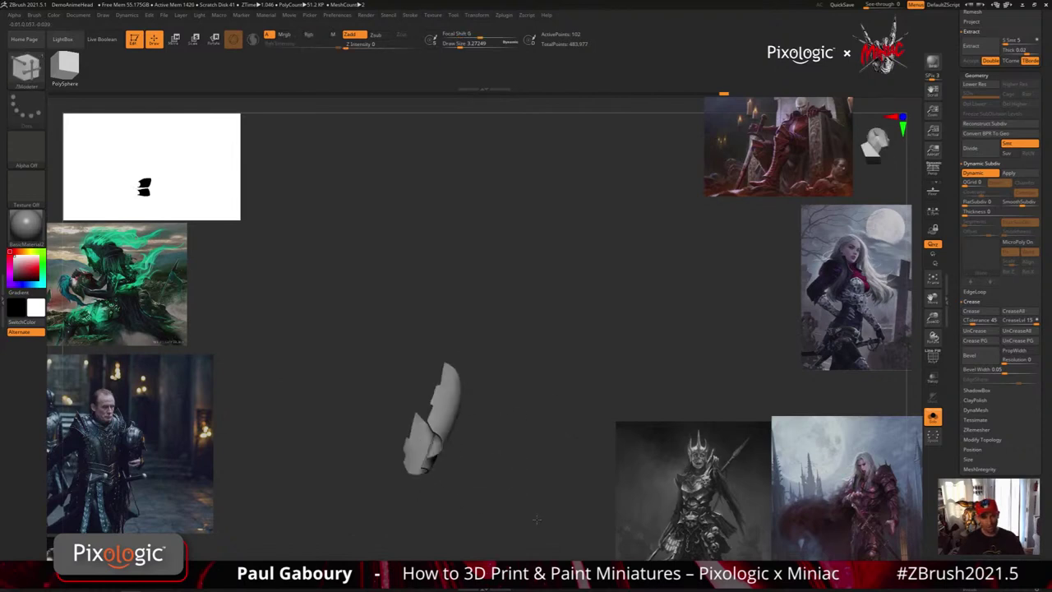
pyautogui.moveTo(536, 519); pyautogui.dragTo(522, 419, button='right')
pyautogui.click(932, 416)
pyautogui.keyDown('alt'); pyautogui.moveTo(522, 420); pyautogui.dragTo(524, 446, button='right'); pyautogui.keyUp('alt')
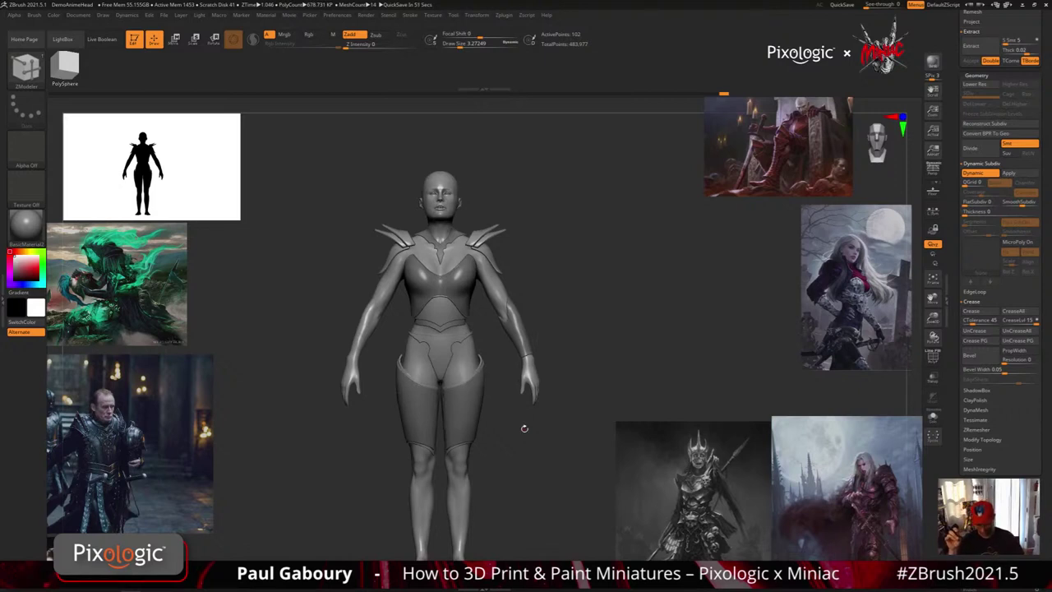
# Delete the Upper Leg Armor and Upper Leg Armor 2nd subtools.
pyautogui.moveTo(950, 151); pyautogui.dragTo(951, 317)
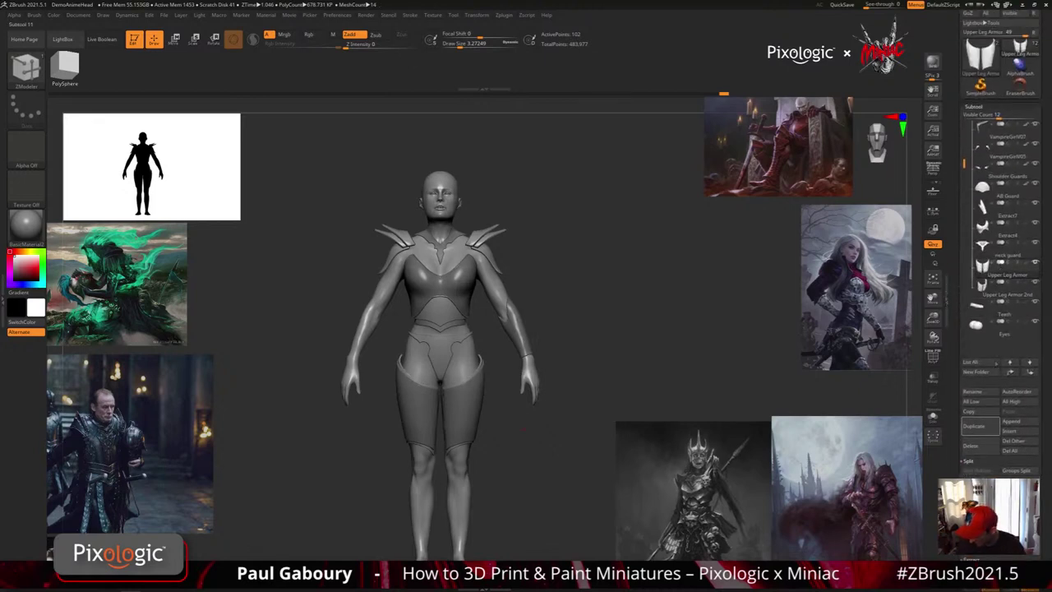
pyautogui.click(978, 448)
pyautogui.click(977, 450)
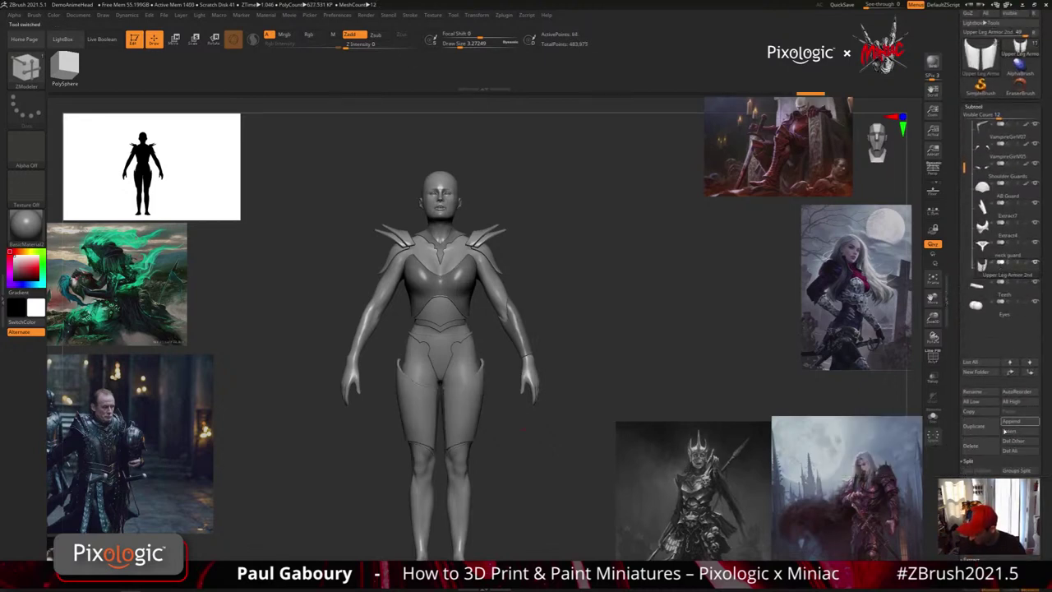
pyautogui.click(906, 465)
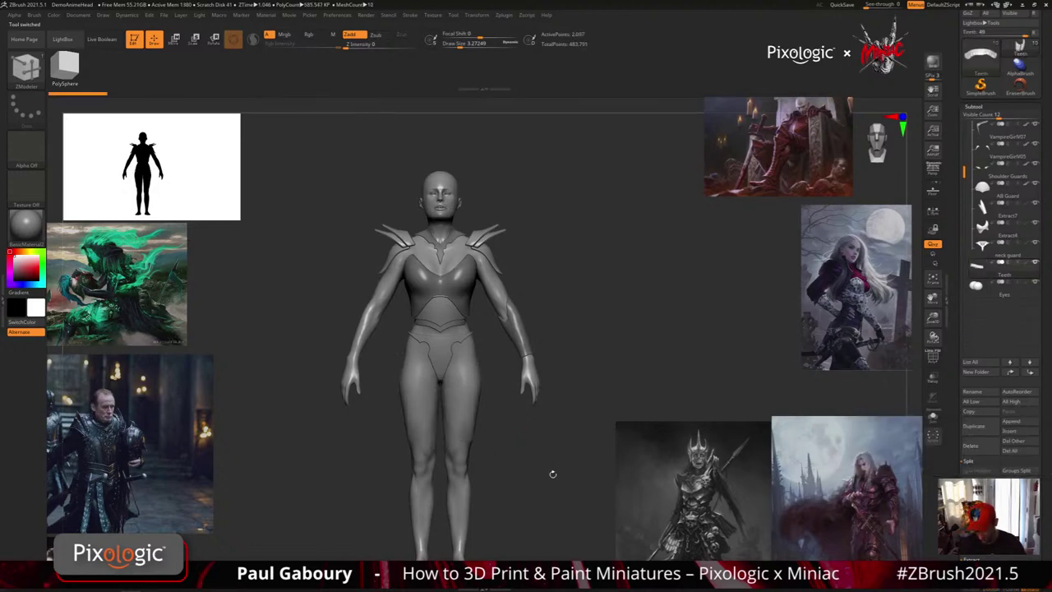
pyautogui.moveTo(555, 466); pyautogui.dragTo(548, 464)
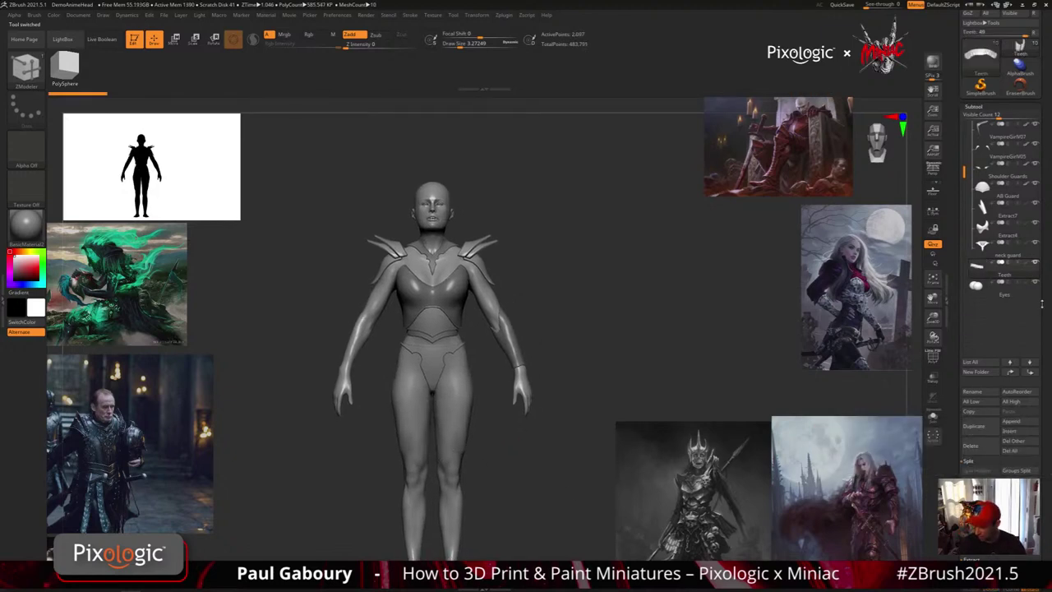
pyautogui.scroll(2, 1044, 344)
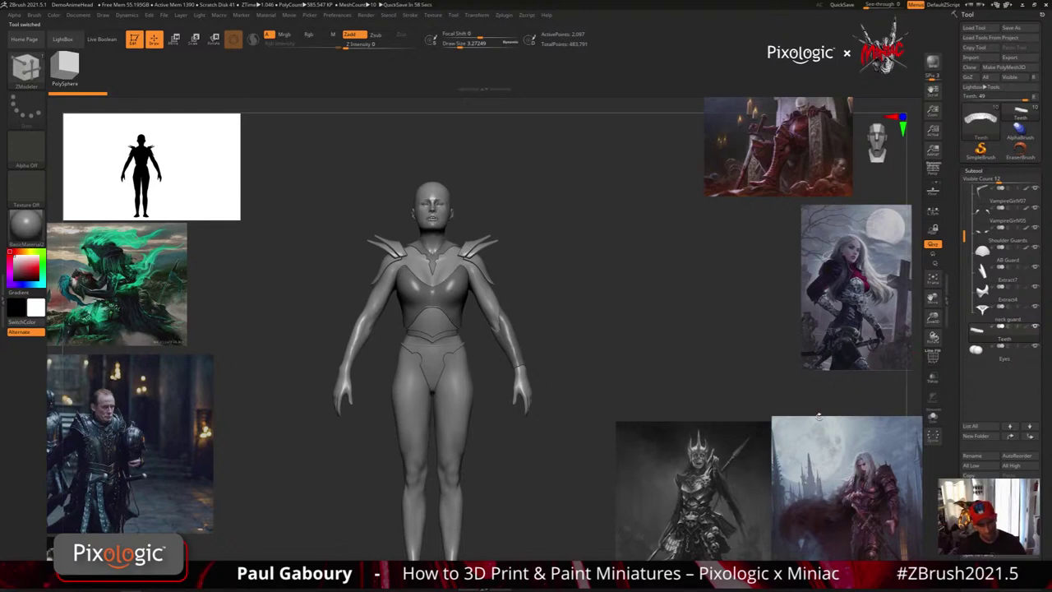
pyautogui.keyDown('alt'); pyautogui.moveTo(527, 492); pyautogui.dragTo(524, 454); pyautogui.keyUp('alt')
pyautogui.click(519, 453)
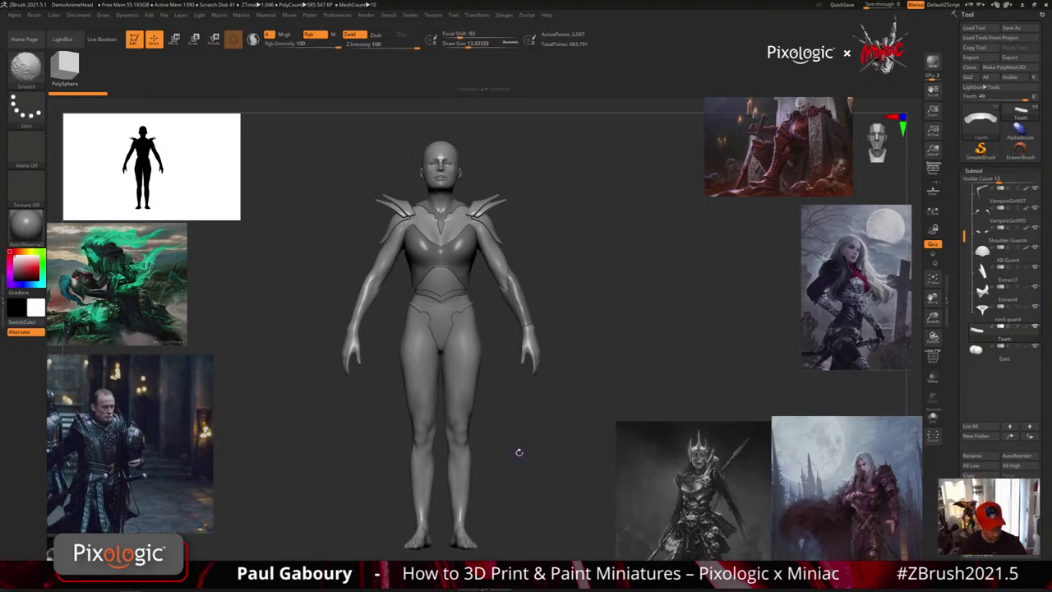
# Select the full body subtool, give it a single polygroup, and display its polygroup colour without wireframe lines.
pyautogui.hotkey('shift', 'f')
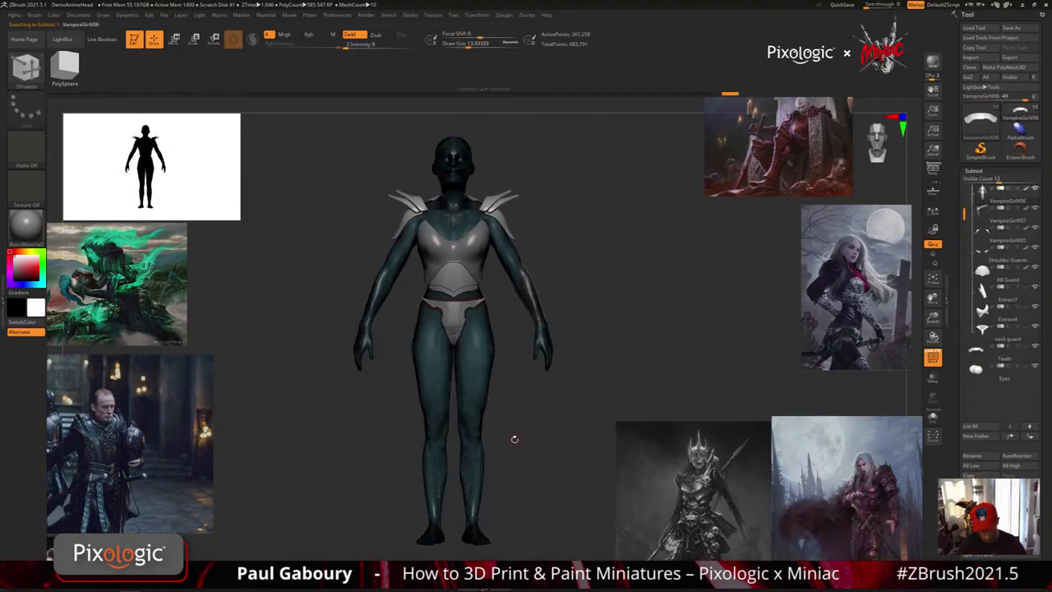
pyautogui.hotkey('ctrl', 'w')
pyautogui.keyDown('ctrl'); pyautogui.moveTo(512, 443); pyautogui.dragTo(525, 393, button='right'); pyautogui.keyUp('ctrl')
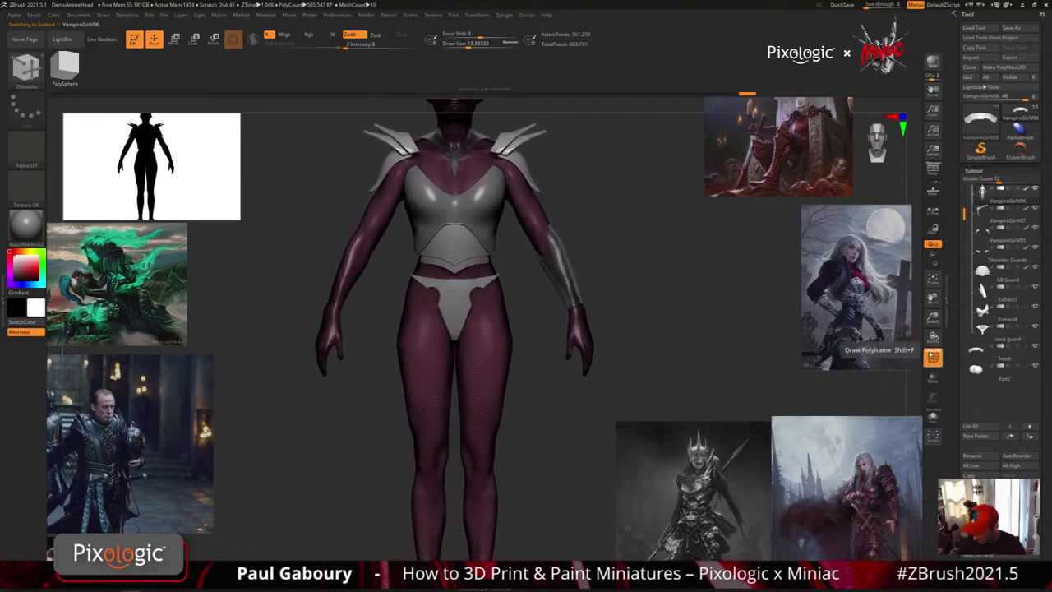
pyautogui.click(932, 356)
pyautogui.moveTo(582, 446); pyautogui.dragTo(540, 441)
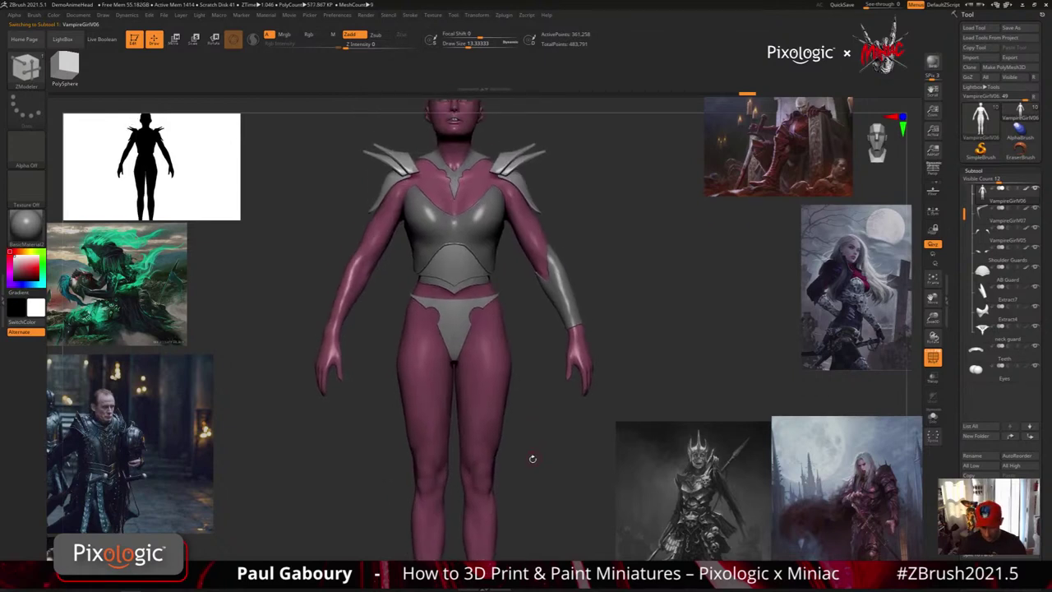
pyautogui.press('ctrl')
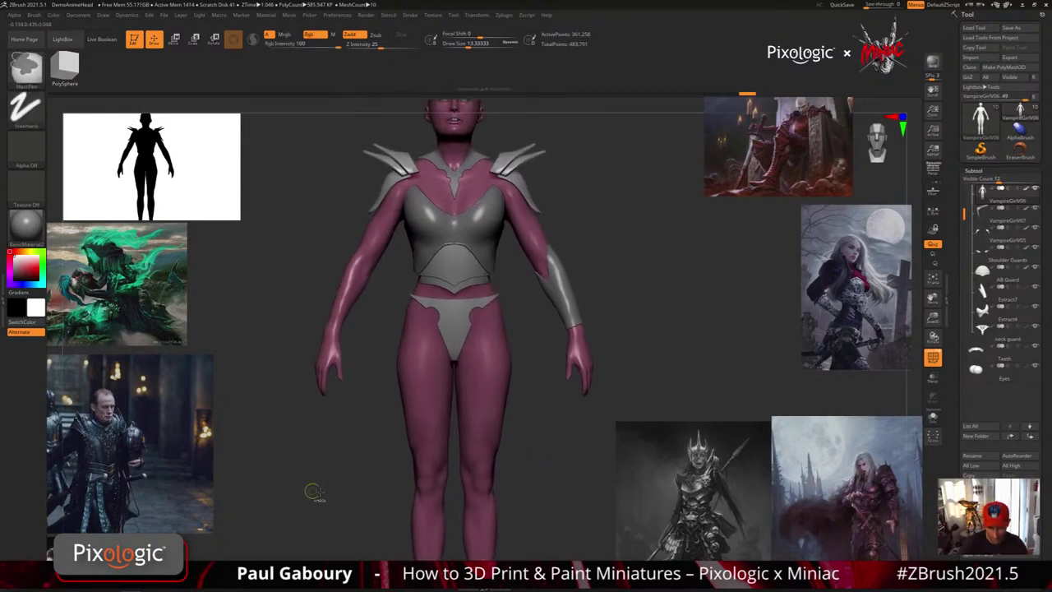
pyautogui.moveTo(566, 487)
pyautogui.mouseDown()
pyautogui.moveTo(534, 483)
pyautogui.moveTo(559, 481)
pyautogui.mouseUp()
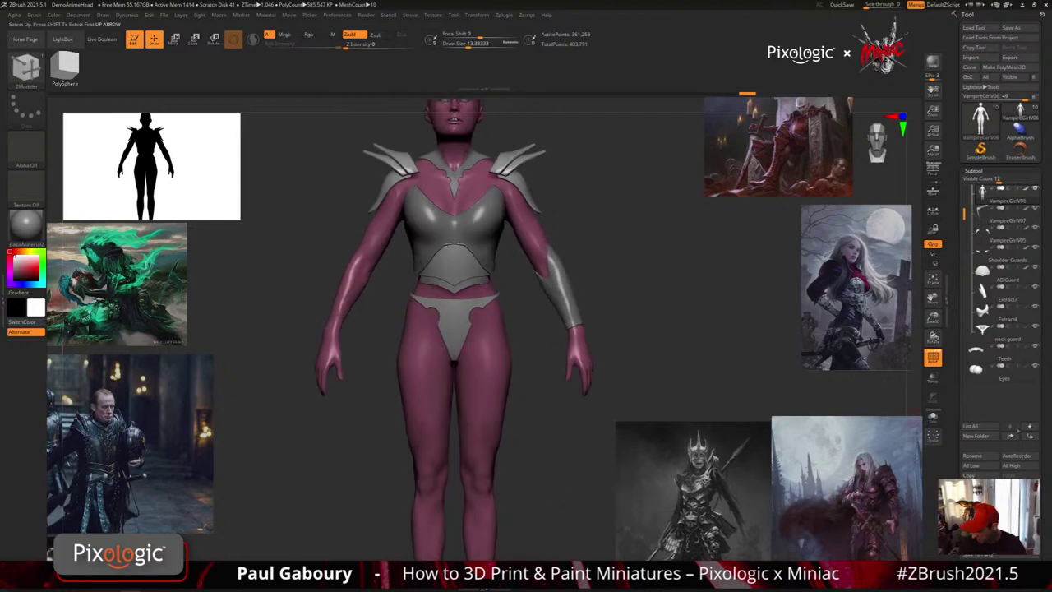
# Duplicate the body subtool and remove one half of the copy with Delete By Symmetry.
pyautogui.moveTo(1044, 450)
pyautogui.mouseDown()
pyautogui.moveTo(1045, 366)
pyautogui.moveTo(1044, 450)
pyautogui.mouseUp()
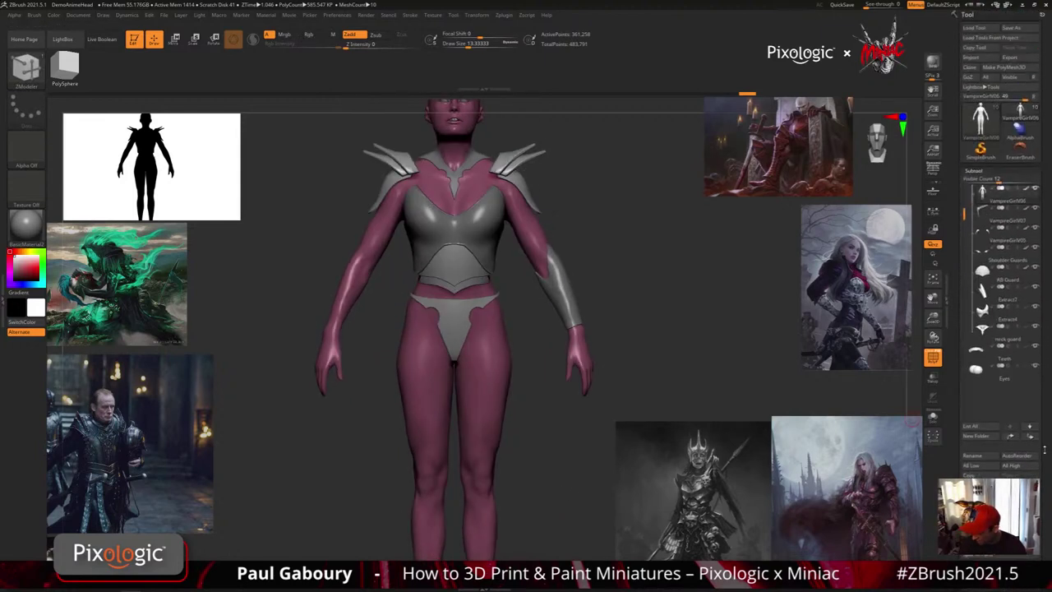
pyautogui.scroll(-2, 1044, 444)
pyautogui.click(985, 466)
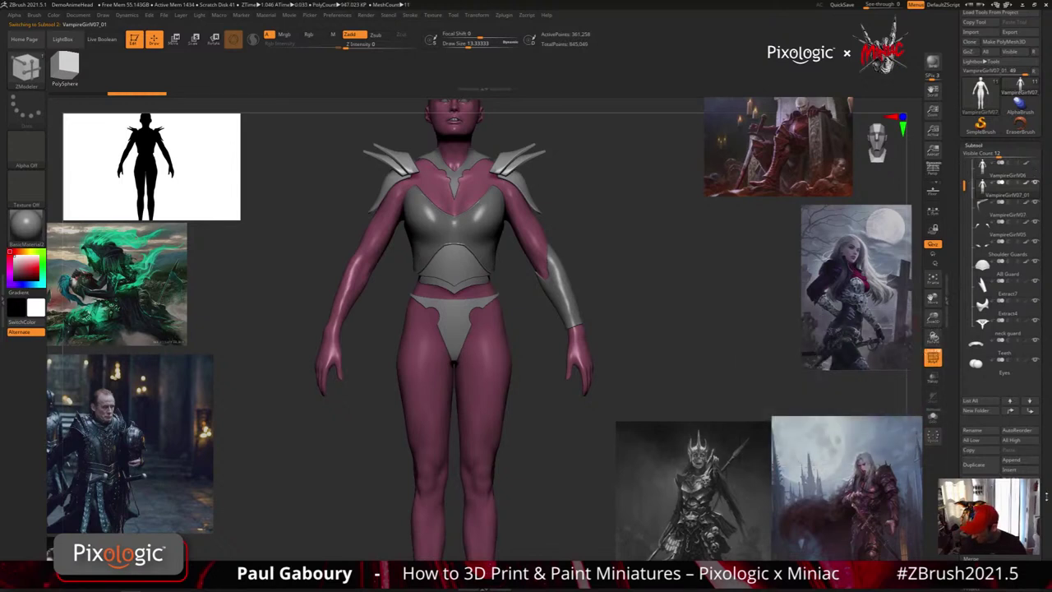
pyautogui.scroll(-10, 1018, 329)
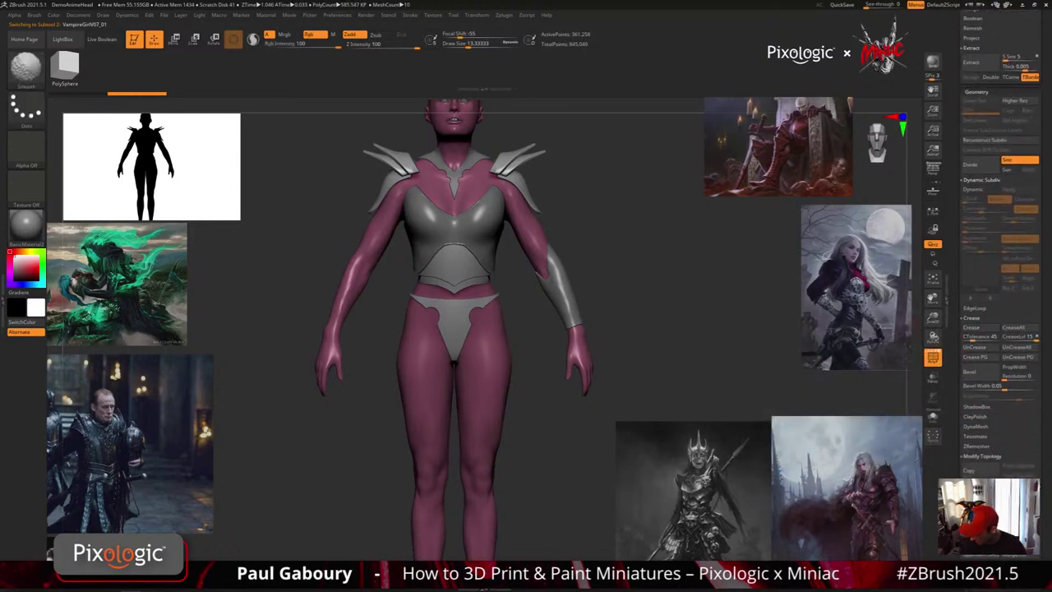
pyautogui.press('shift')
pyautogui.click(982, 497)
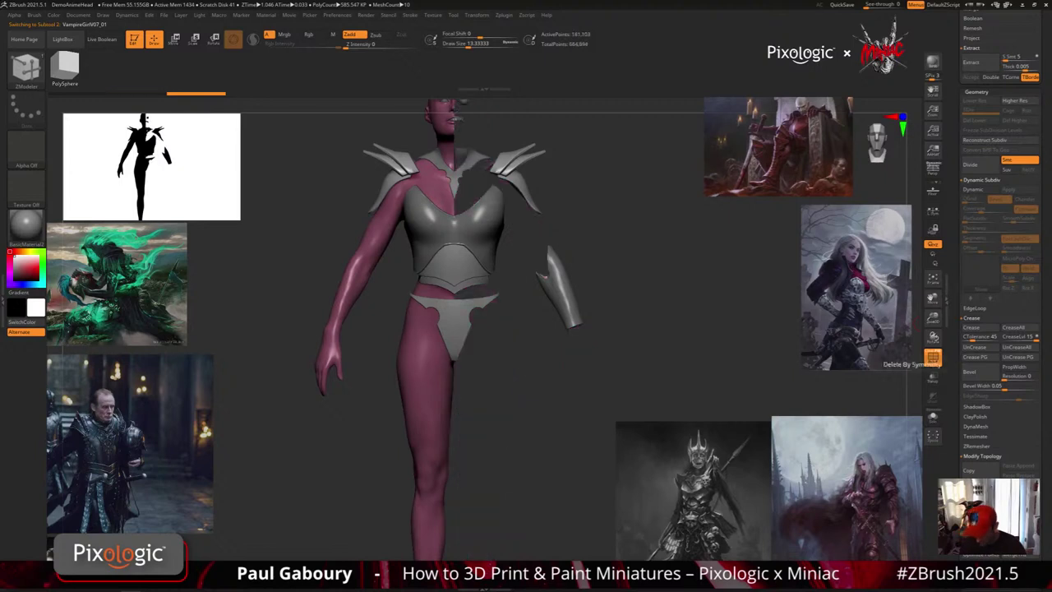
# Set the draw size to about 12.5 for masking the half body's upper thigh.
pyautogui.moveTo(498, 466)
pyautogui.mouseDown()
pyautogui.moveTo(509, 460)
pyautogui.moveTo(479, 448)
pyautogui.moveTo(496, 451)
pyautogui.moveTo(507, 411)
pyautogui.mouseUp()
pyautogui.press('s')
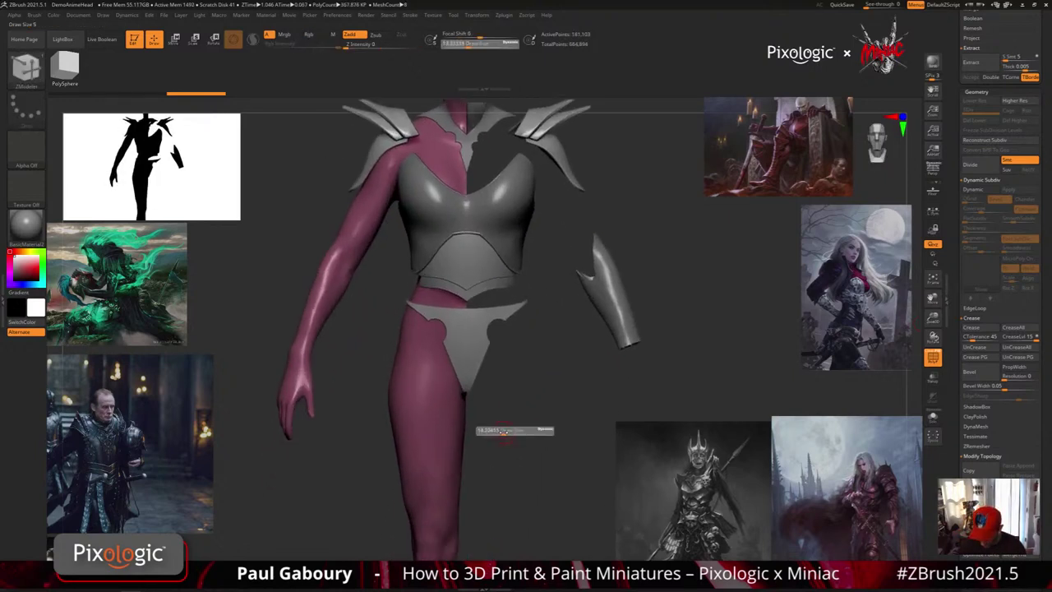
pyautogui.click(496, 432)
pyautogui.press('ctrl')
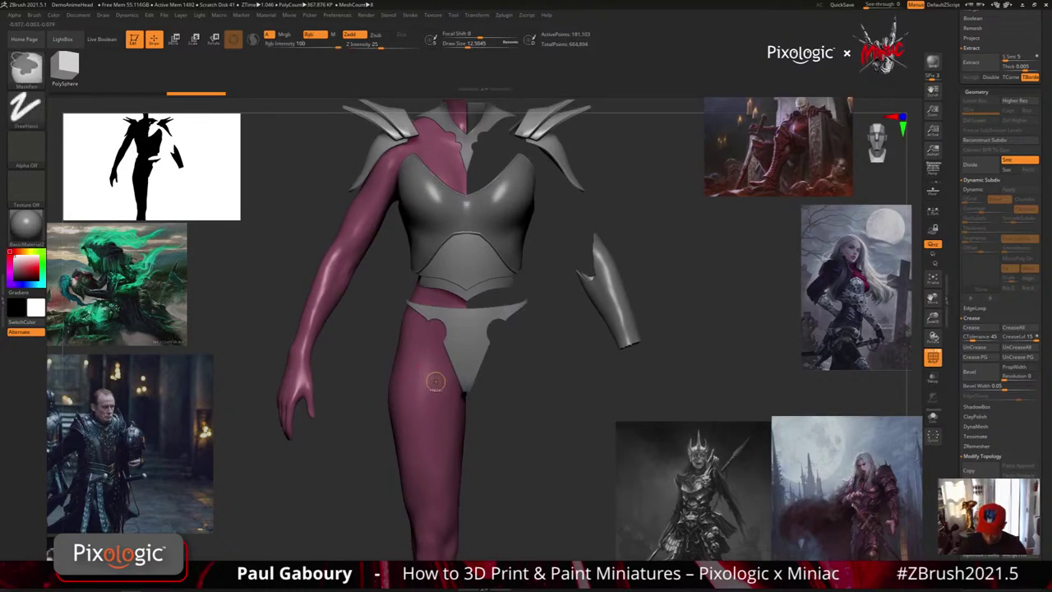
# Mask the front of the thigh beside the pelvis plate and the whole leg below mid-thigh.
pyautogui.keyDown('ctrl'); pyautogui.moveTo(415, 345); pyautogui.dragTo(445, 393); pyautogui.keyUp('ctrl')
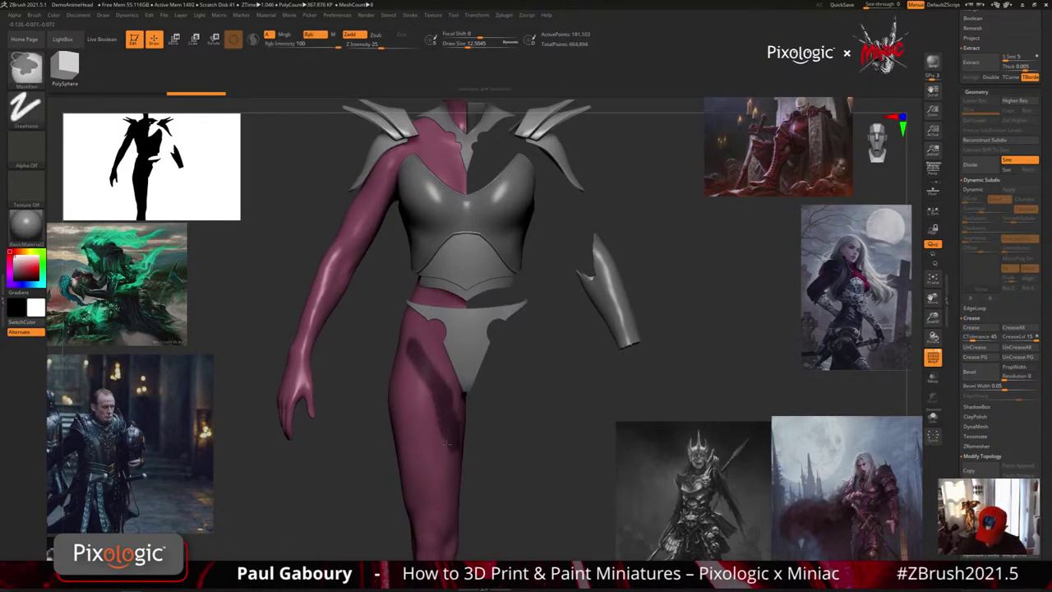
pyautogui.keyDown('ctrl'); pyautogui.moveTo(446, 443); pyautogui.dragTo(435, 445); pyautogui.keyUp('ctrl')
pyautogui.keyDown('alt'); pyautogui.moveTo(460, 542); pyautogui.dragTo(460, 434); pyautogui.keyUp('alt')
pyautogui.keyDown('alt'); pyautogui.moveTo(372, 449); pyautogui.dragTo(366, 337); pyautogui.keyUp('alt')
pyautogui.keyDown('ctrl'); pyautogui.moveTo(366, 337); pyautogui.dragTo(489, 493); pyautogui.keyUp('ctrl')
pyautogui.keyDown('alt'); pyautogui.moveTo(500, 425); pyautogui.dragTo(497, 491); pyautogui.keyUp('alt')
pyautogui.keyDown('ctrl'); pyautogui.moveTo(497, 490); pyautogui.dragTo(377, 285); pyautogui.keyUp('ctrl')
pyautogui.moveTo(518, 397)
pyautogui.mouseDown()
pyautogui.moveTo(493, 403)
pyautogui.moveTo(426, 377)
pyautogui.mouseUp()
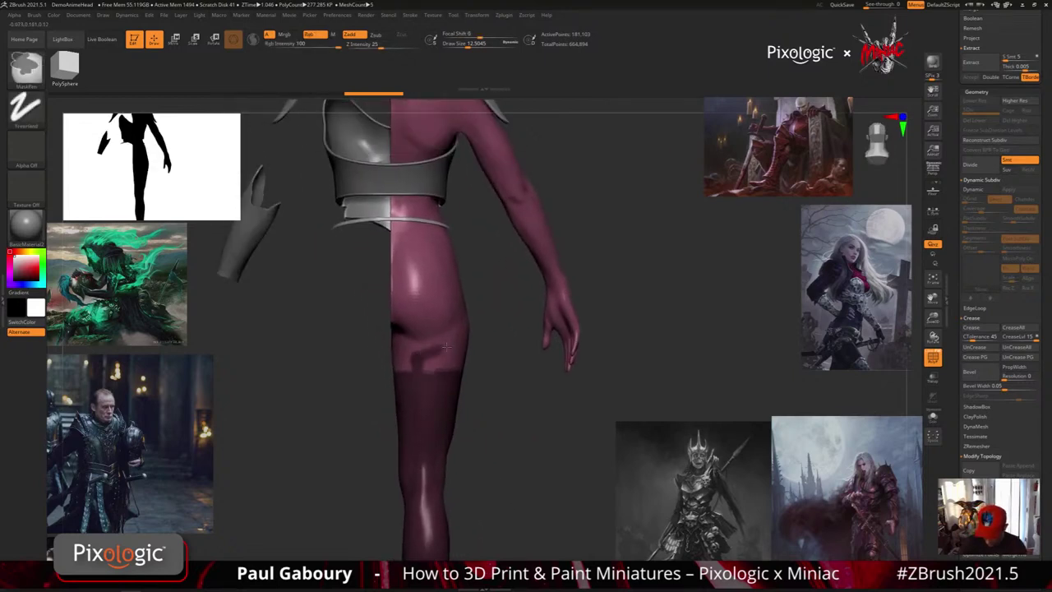
# Extend the leg mask along the crease under the buttock and up the outer hip.
pyautogui.moveTo(458, 338); pyautogui.dragTo(478, 325)
pyautogui.press('ctrl')
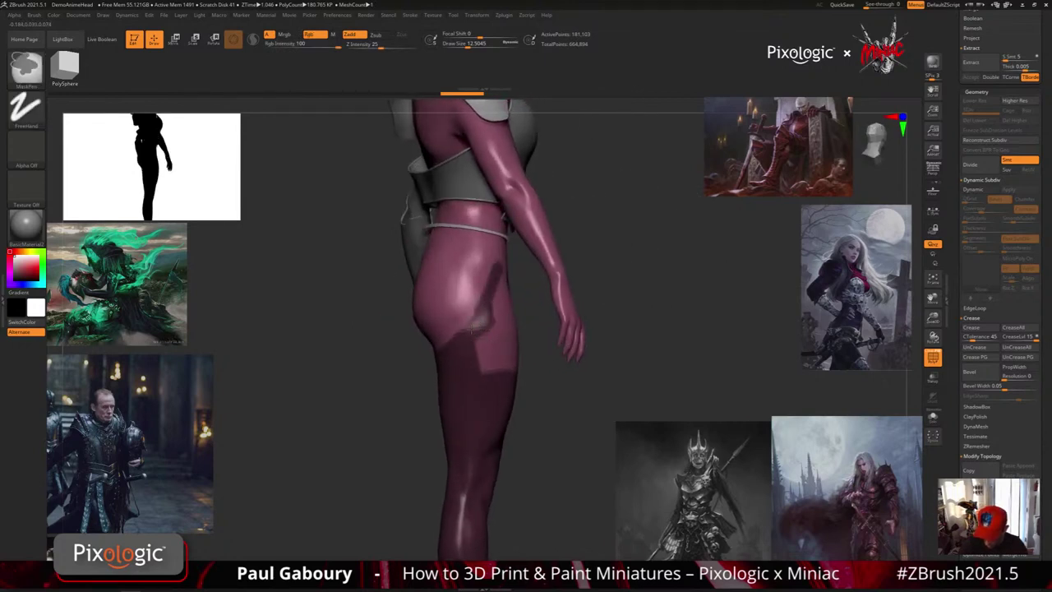
pyautogui.moveTo(479, 322)
pyautogui.keyDown('ctrl'); pyautogui.mouseDown(button='right')
pyautogui.moveTo(476, 302)
pyautogui.moveTo(480, 339)
pyautogui.mouseUp(button='right'); pyautogui.keyUp('ctrl')
pyautogui.moveTo(480, 338); pyautogui.dragTo(501, 344, button='right')
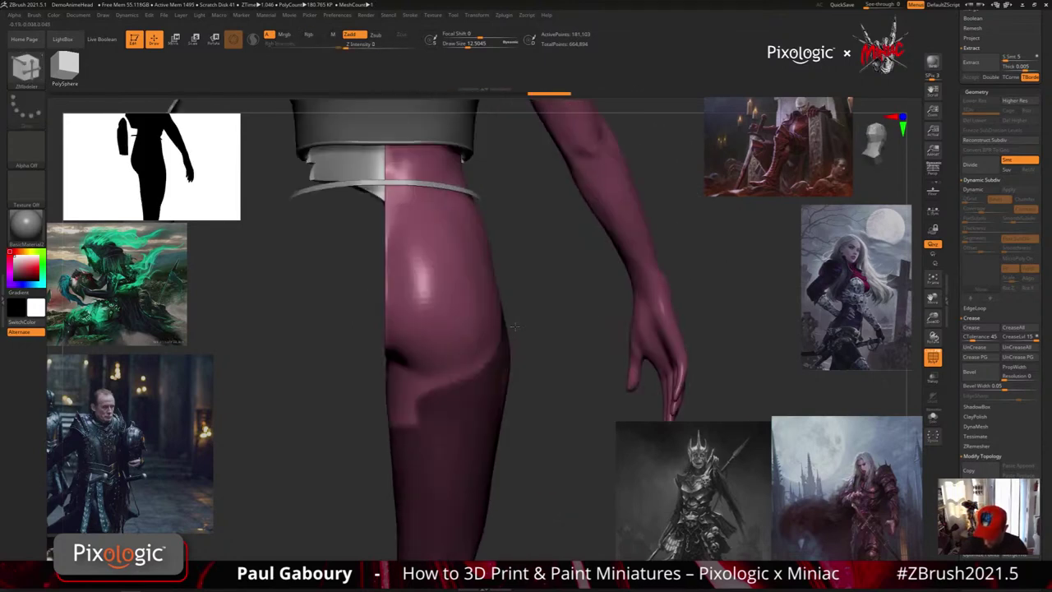
pyautogui.moveTo(499, 343); pyautogui.dragTo(463, 358)
pyautogui.keyDown('ctrl'); pyautogui.keyDown('alt'); pyautogui.moveTo(495, 323); pyautogui.dragTo(519, 253); pyautogui.keyUp('alt'); pyautogui.keyUp('ctrl')
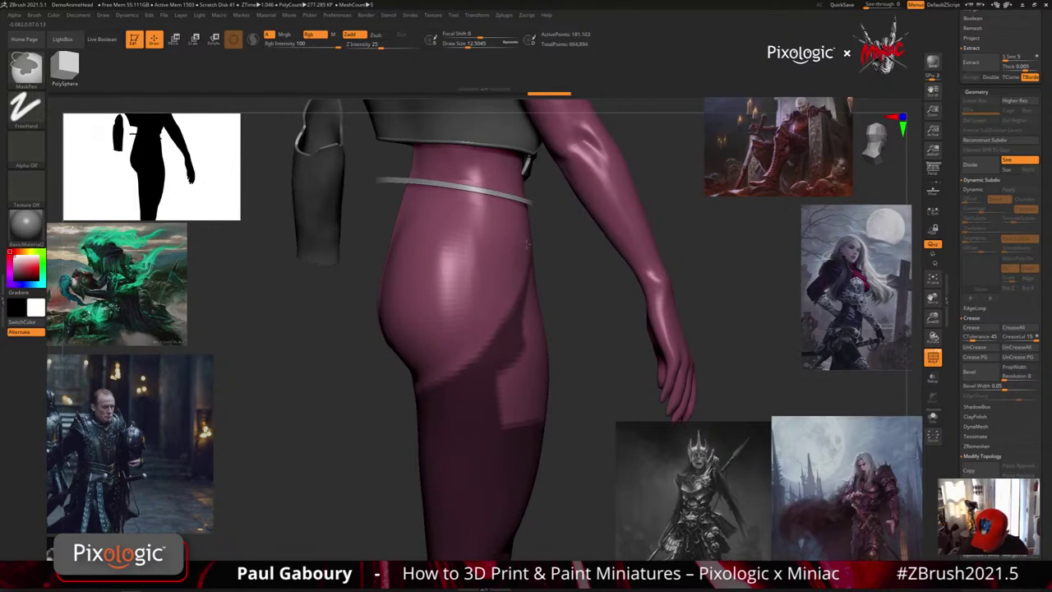
pyautogui.moveTo(530, 267)
pyautogui.mouseDown(button='right')
pyautogui.moveTo(472, 278)
pyautogui.moveTo(503, 294)
pyautogui.mouseUp(button='right')
pyautogui.moveTo(494, 327)
pyautogui.keyDown('ctrl'); pyautogui.mouseDown()
pyautogui.moveTo(481, 349)
pyautogui.moveTo(519, 272)
pyautogui.mouseUp(); pyautogui.keyUp('ctrl')
pyautogui.moveTo(532, 256)
pyautogui.mouseDown(button='right')
pyautogui.moveTo(565, 290)
pyautogui.moveTo(518, 333)
pyautogui.moveTo(539, 328)
pyautogui.moveTo(568, 375)
pyautogui.moveTo(500, 364)
pyautogui.moveTo(522, 349)
pyautogui.mouseUp(button='right')
pyautogui.keyDown('ctrl'); pyautogui.keyDown('alt'); pyautogui.moveTo(485, 287); pyautogui.dragTo(500, 326); pyautogui.keyUp('alt'); pyautogui.keyUp('ctrl')
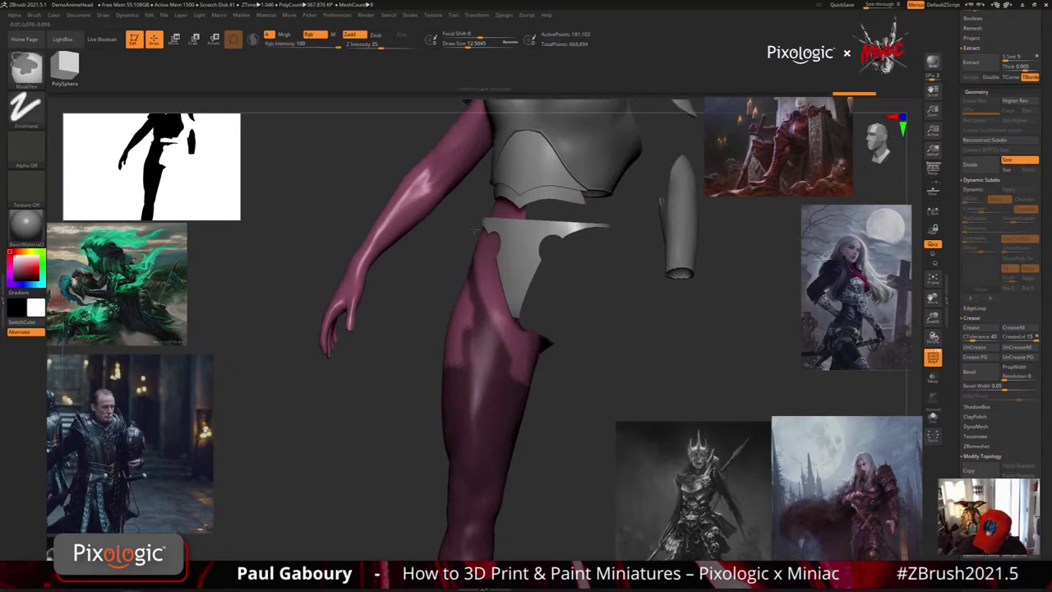
# Try to fill the mask across the front and outer thigh up to the hip, and clear the leg mask.
pyautogui.moveTo(475, 230); pyautogui.dragTo(458, 223, button='right')
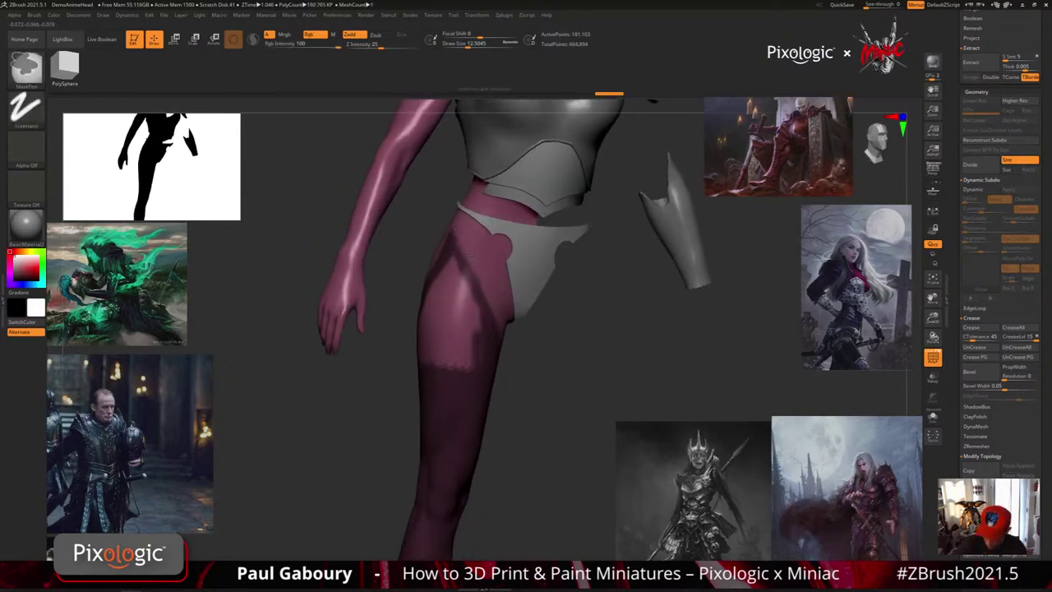
pyautogui.moveTo(516, 318); pyautogui.dragTo(450, 290, button='right')
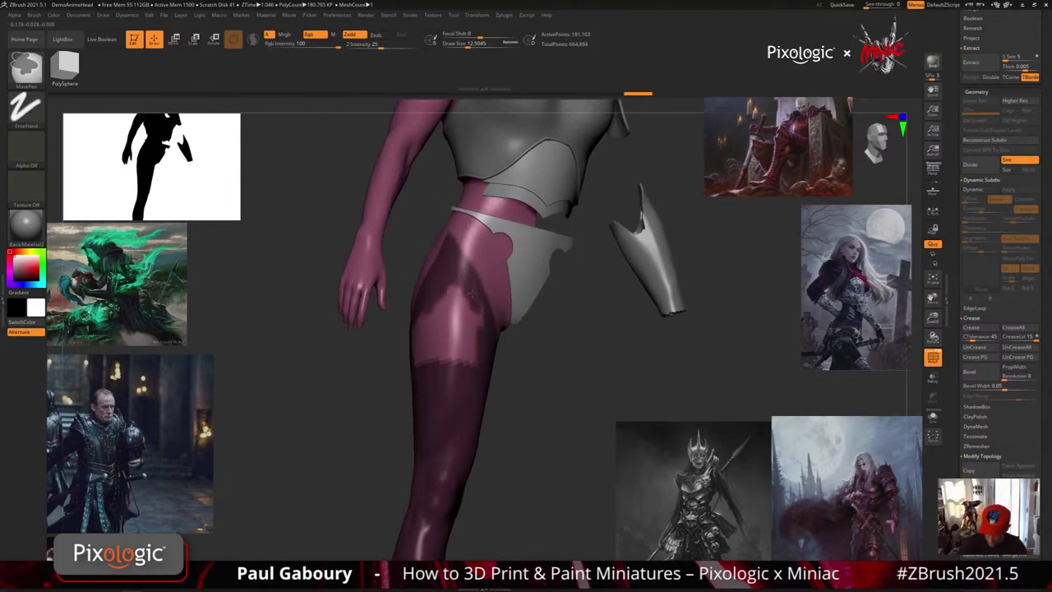
pyautogui.moveTo(485, 351)
pyautogui.mouseDown()
pyautogui.moveTo(454, 296)
pyautogui.moveTo(437, 362)
pyautogui.mouseUp()
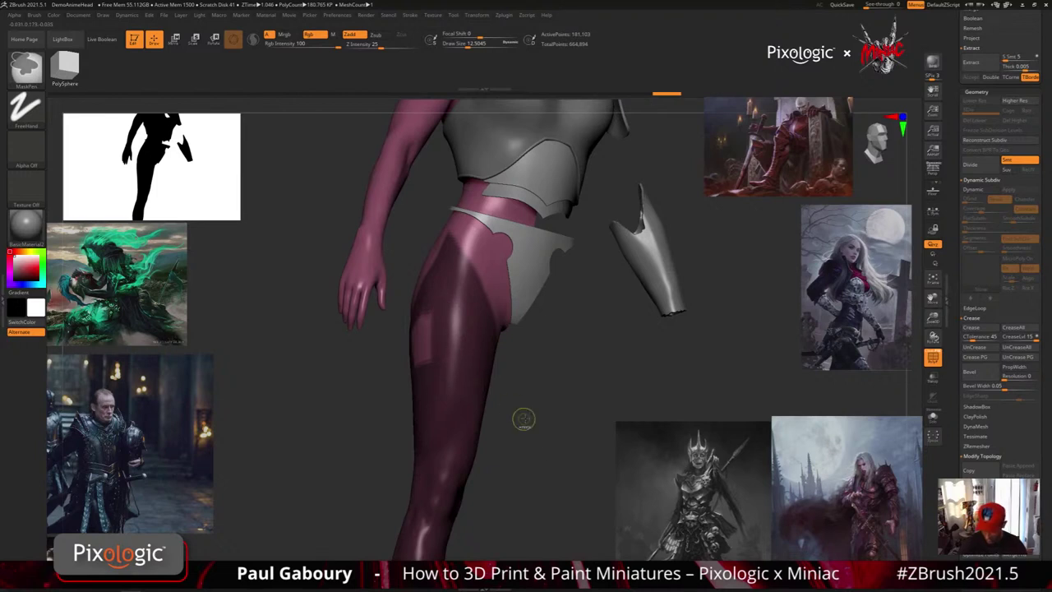
pyautogui.hotkey('ctrl', 'z')
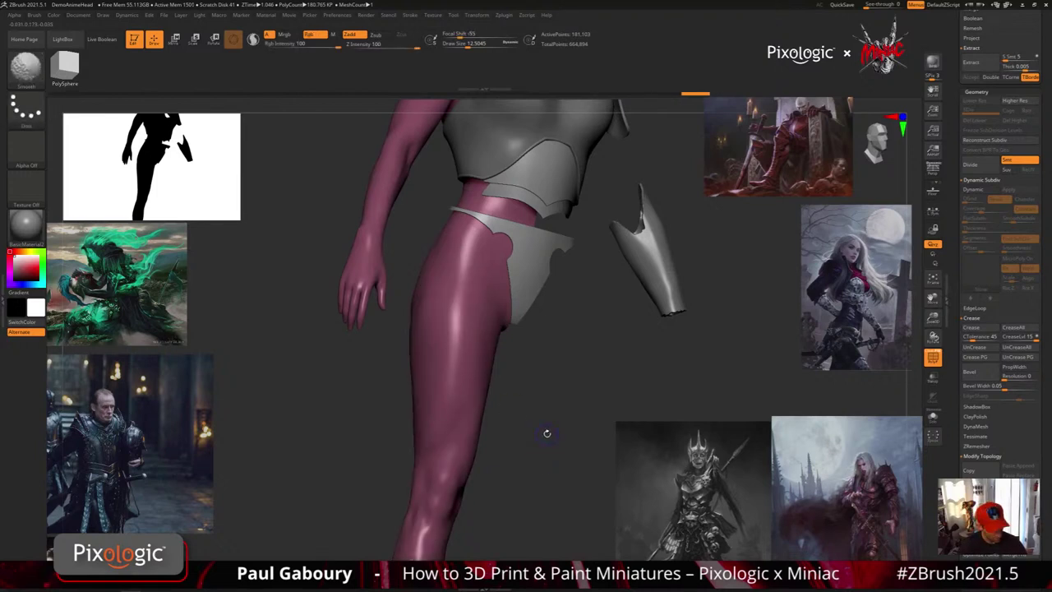
# Turn off the polyframe display and subdivide the body mesh to SDiv level 3.
pyautogui.hotkey('shift', 'f')
pyautogui.moveTo(547, 432); pyautogui.dragTo(547, 427)
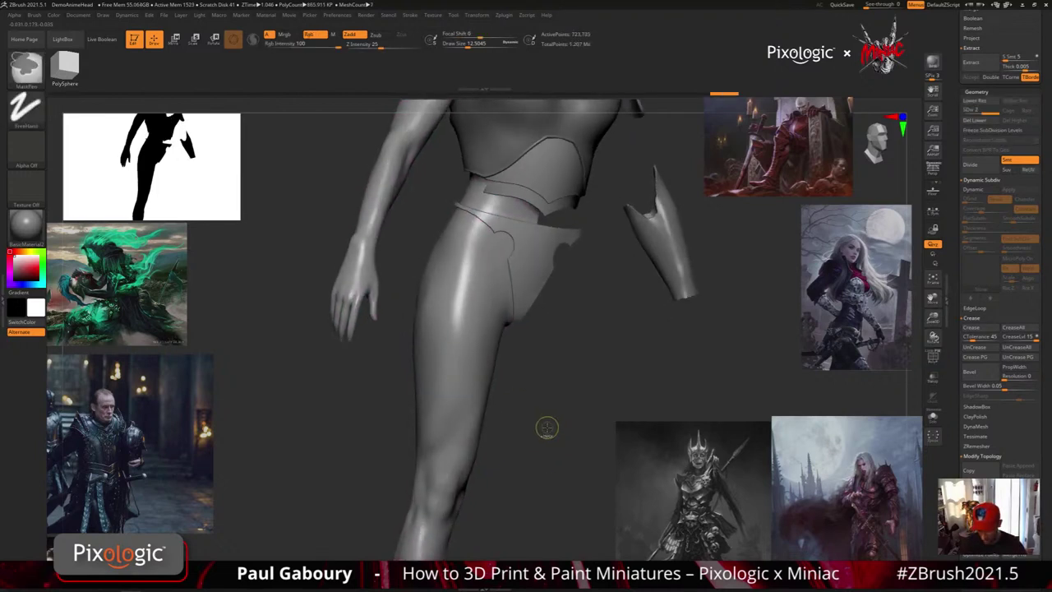
pyautogui.hotkey('ctrl', 'd')
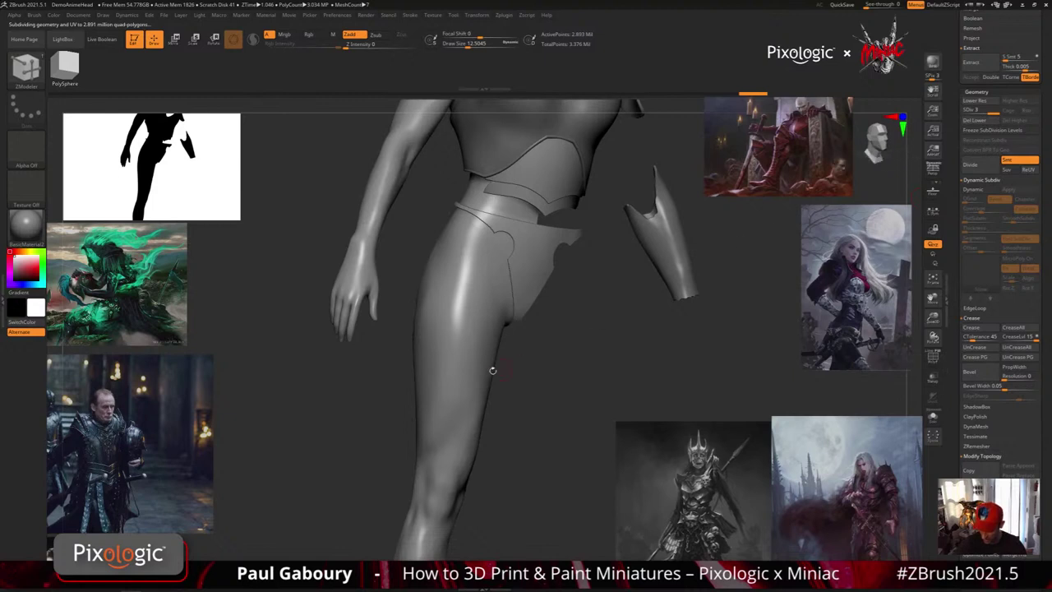
# Paint a vertical mask strip down the front of the thigh with the MaskPen brush.
pyautogui.moveTo(459, 301)
pyautogui.keyDown('ctrl'); pyautogui.mouseDown()
pyautogui.moveTo(453, 274)
pyautogui.moveTo(472, 273)
pyautogui.moveTo(464, 346)
pyautogui.mouseUp(); pyautogui.keyUp('ctrl')
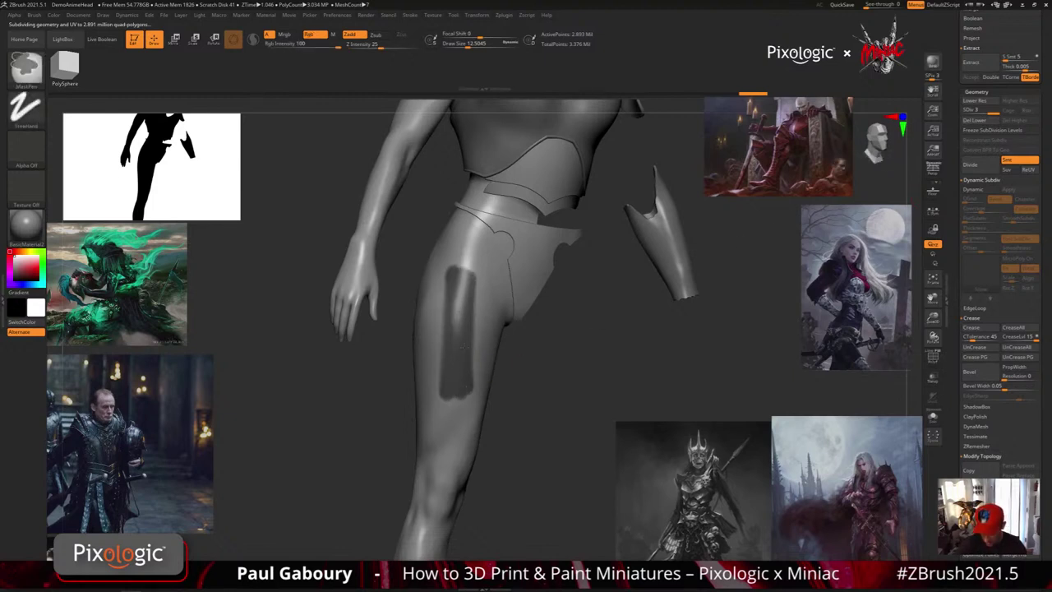
pyautogui.keyDown('ctrl'); pyautogui.moveTo(443, 390); pyautogui.dragTo(457, 257); pyautogui.keyUp('ctrl')
pyautogui.moveTo(566, 430); pyautogui.dragTo(521, 427)
pyautogui.press('ctrl')
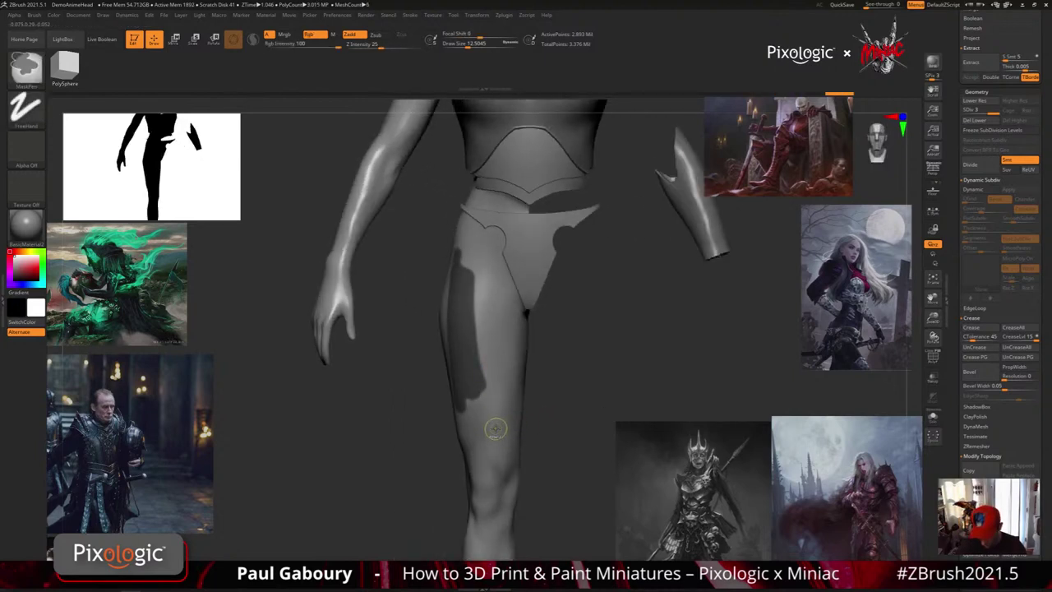
pyautogui.moveTo(547, 415)
pyautogui.mouseDown()
pyautogui.moveTo(572, 414)
pyautogui.moveTo(526, 395)
pyautogui.mouseUp()
pyautogui.press('ctrl')
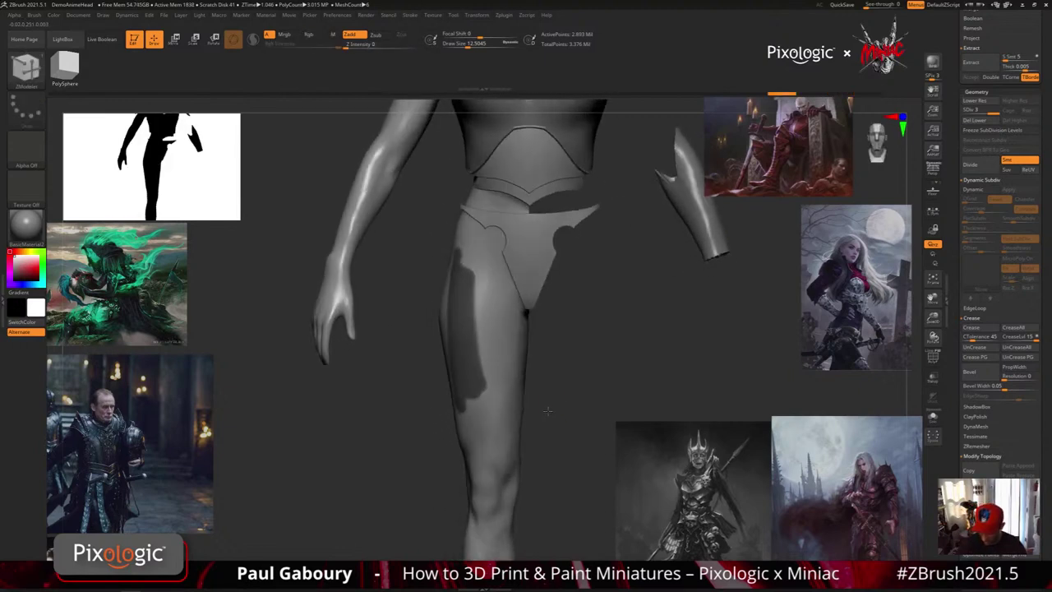
pyautogui.press('ctrl')
# Mask the whole leg below mid-thigh and extend the mask diagonally across the front thigh to the groin.
pyautogui.moveTo(555, 444)
pyautogui.keyDown('alt'); pyautogui.mouseDown()
pyautogui.moveTo(525, 353)
pyautogui.moveTo(524, 404)
pyautogui.moveTo(380, 265)
pyautogui.moveTo(365, 197)
pyautogui.mouseUp(); pyautogui.keyUp('alt')
pyautogui.moveTo(525, 305); pyautogui.dragTo(481, 428)
pyautogui.rightClick(482, 429)
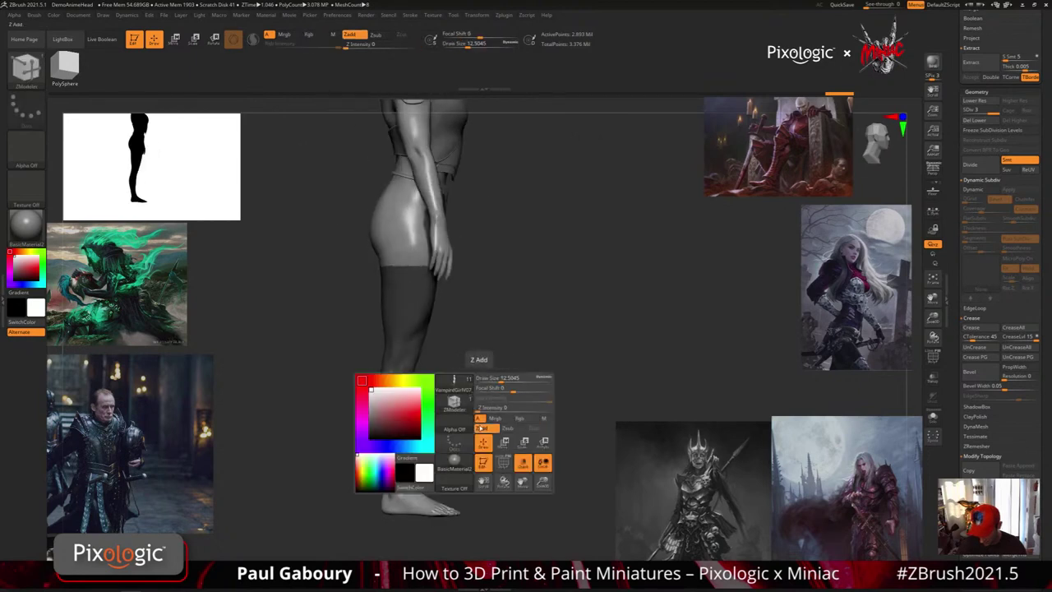
pyautogui.moveTo(545, 362); pyautogui.dragTo(552, 350)
pyautogui.moveTo(527, 353)
pyautogui.mouseDown(button='right')
pyautogui.moveTo(482, 370)
pyautogui.moveTo(478, 357)
pyautogui.mouseUp(button='right')
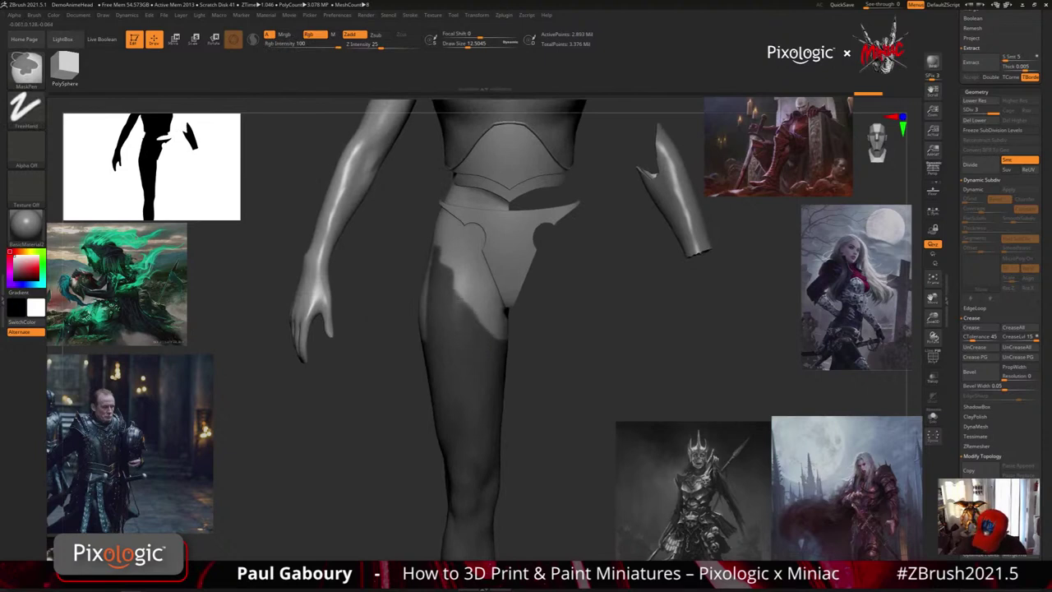
# Paint the leg mask along the crease under the buttock at the back of the thigh.
pyautogui.moveTo(440, 251); pyautogui.dragTo(496, 300, button='right')
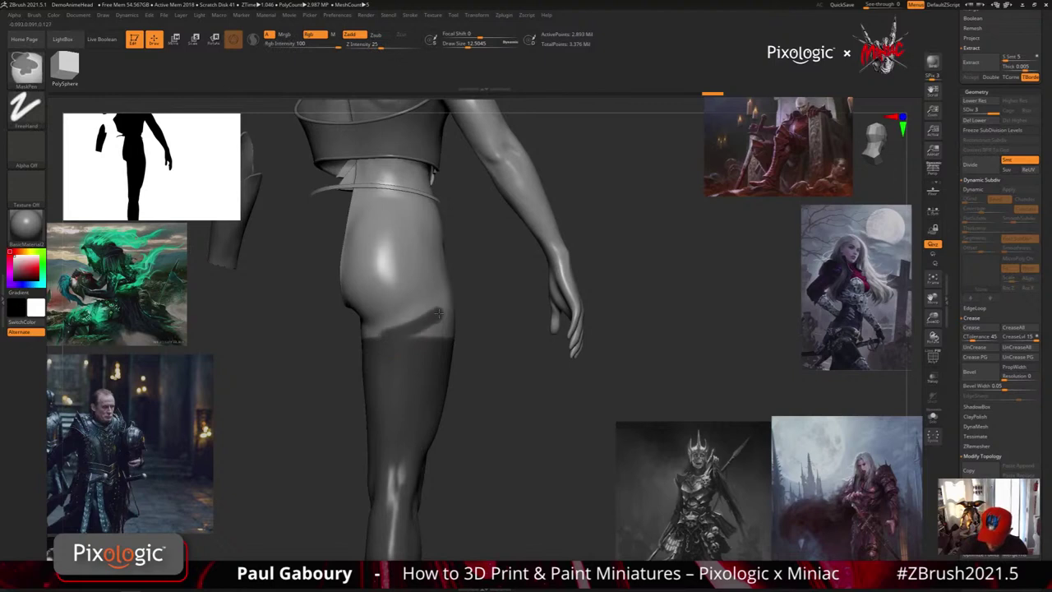
pyautogui.moveTo(391, 343)
pyautogui.mouseDown(button='right')
pyautogui.moveTo(430, 340)
pyautogui.moveTo(385, 341)
pyautogui.moveTo(394, 336)
pyautogui.moveTo(374, 327)
pyautogui.mouseUp(button='right')
pyautogui.press('ctrl')
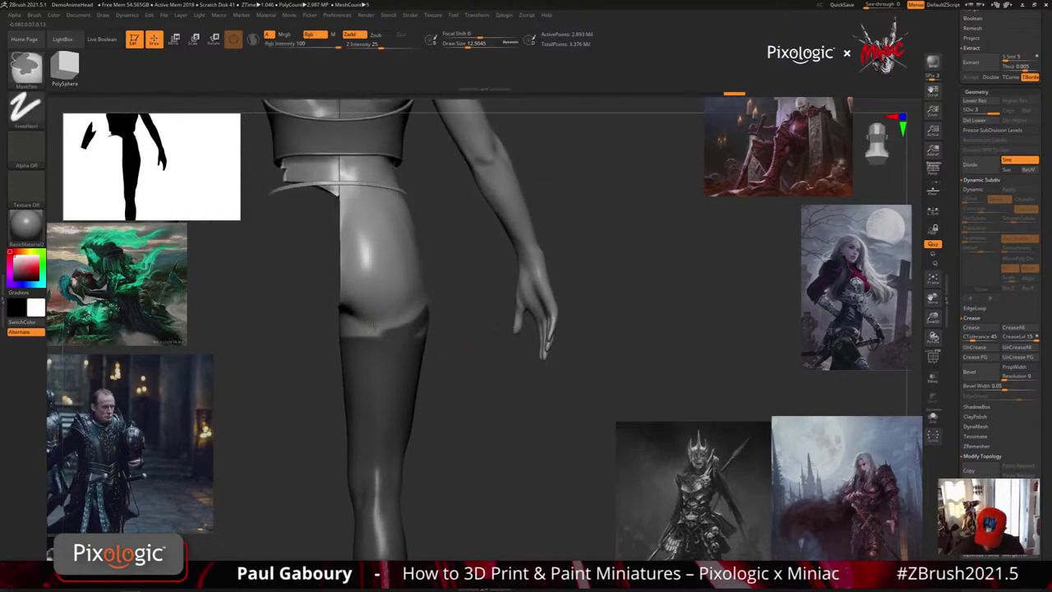
pyautogui.keyDown('ctrl'); pyautogui.keyDown('alt'); pyautogui.moveTo(366, 329); pyautogui.dragTo(407, 326); pyautogui.keyUp('alt'); pyautogui.keyUp('ctrl')
pyautogui.moveTo(432, 325)
pyautogui.mouseDown(button='right')
pyautogui.moveTo(402, 332)
pyautogui.moveTo(440, 358)
pyautogui.moveTo(347, 447)
pyautogui.mouseUp(button='right')
# Hide the arm and fill the mask over the outer thigh, curving its edge from under the buttock up to the hip.
pyautogui.keyDown('ctrl'); pyautogui.keyDown('shift'); pyautogui.moveTo(298, 493); pyautogui.dragTo(395, 200); pyautogui.keyUp('shift'); pyautogui.keyUp('ctrl')
pyautogui.moveTo(403, 398)
pyautogui.mouseDown(button='right')
pyautogui.moveTo(458, 405)
pyautogui.moveTo(432, 413)
pyautogui.mouseUp(button='right')
pyautogui.keyDown('ctrl'); pyautogui.moveTo(382, 407); pyautogui.dragTo(408, 346); pyautogui.keyUp('ctrl')
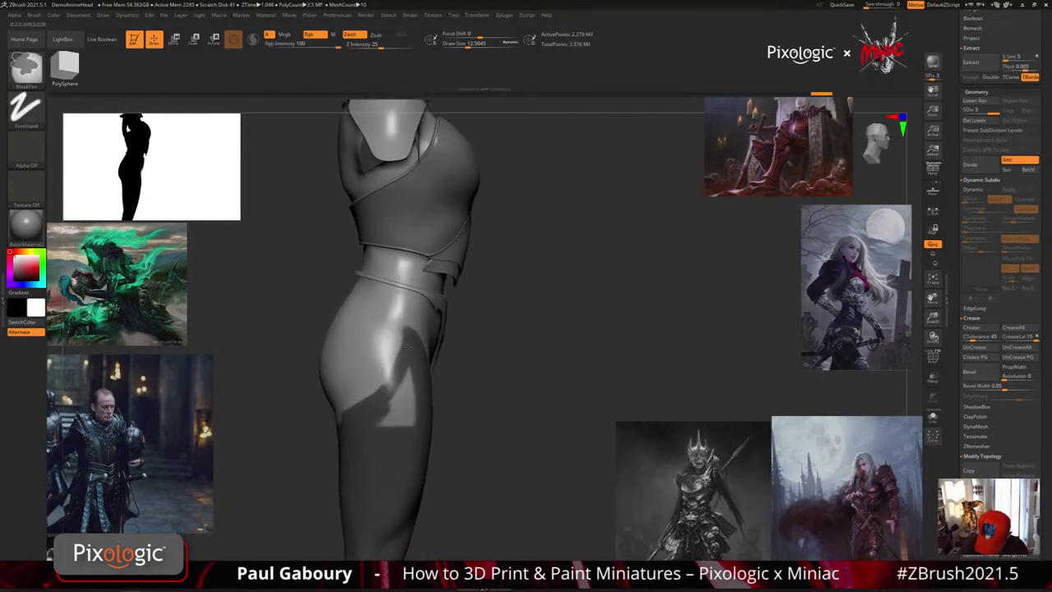
pyautogui.keyDown('alt'); pyautogui.moveTo(385, 402); pyautogui.dragTo(416, 389, button='right'); pyautogui.keyUp('alt')
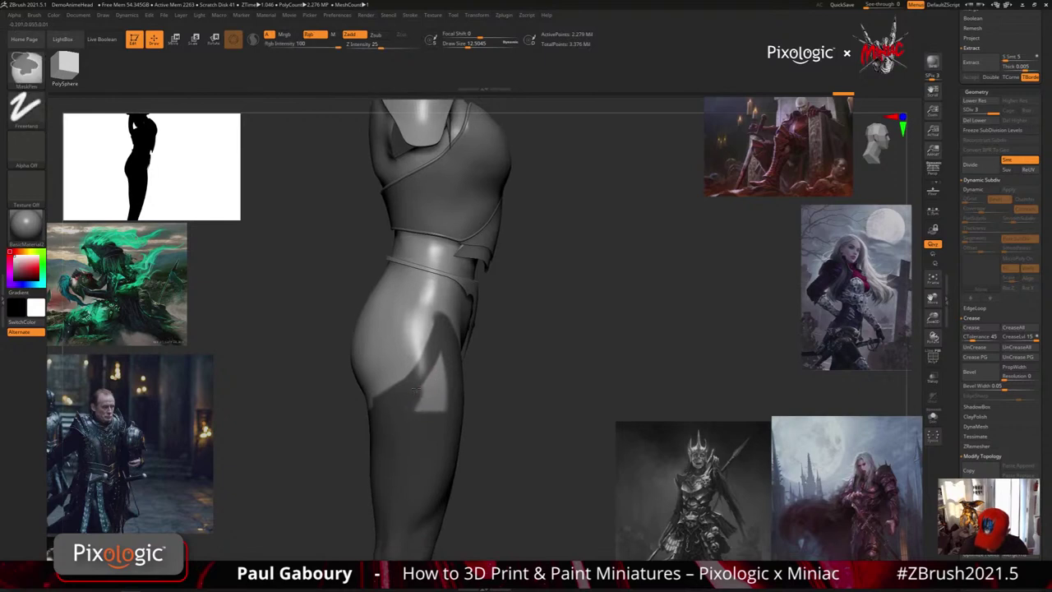
pyautogui.keyDown('ctrl'); pyautogui.moveTo(426, 403); pyautogui.dragTo(438, 354); pyautogui.keyUp('ctrl')
pyautogui.press('b')
pyautogui.press('z')
pyautogui.press('m')
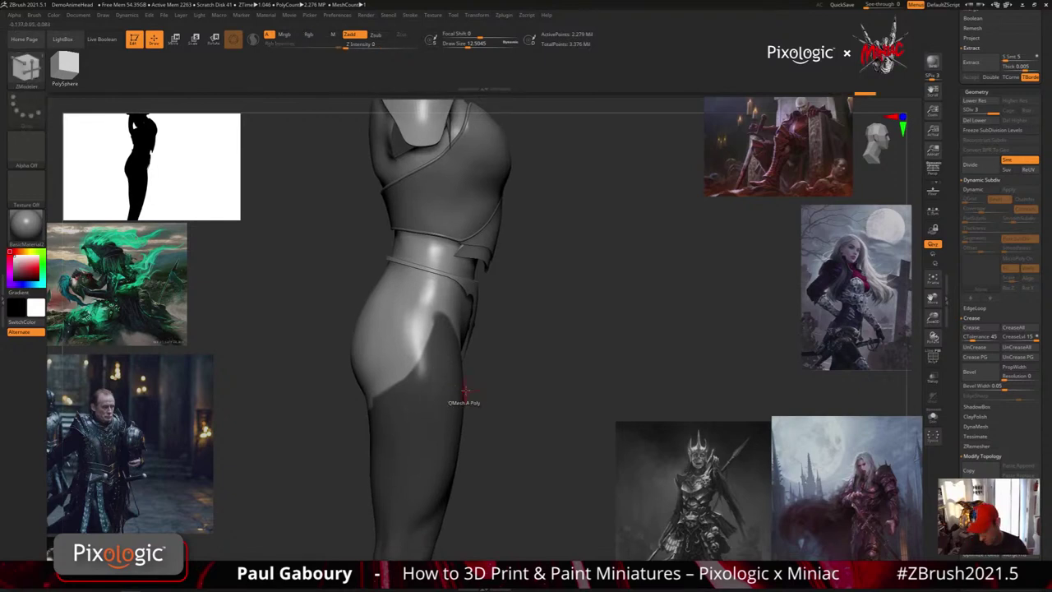
pyautogui.moveTo(454, 402)
pyautogui.mouseDown(button='right')
pyautogui.moveTo(403, 399)
pyautogui.moveTo(457, 398)
pyautogui.mouseUp(button='right')
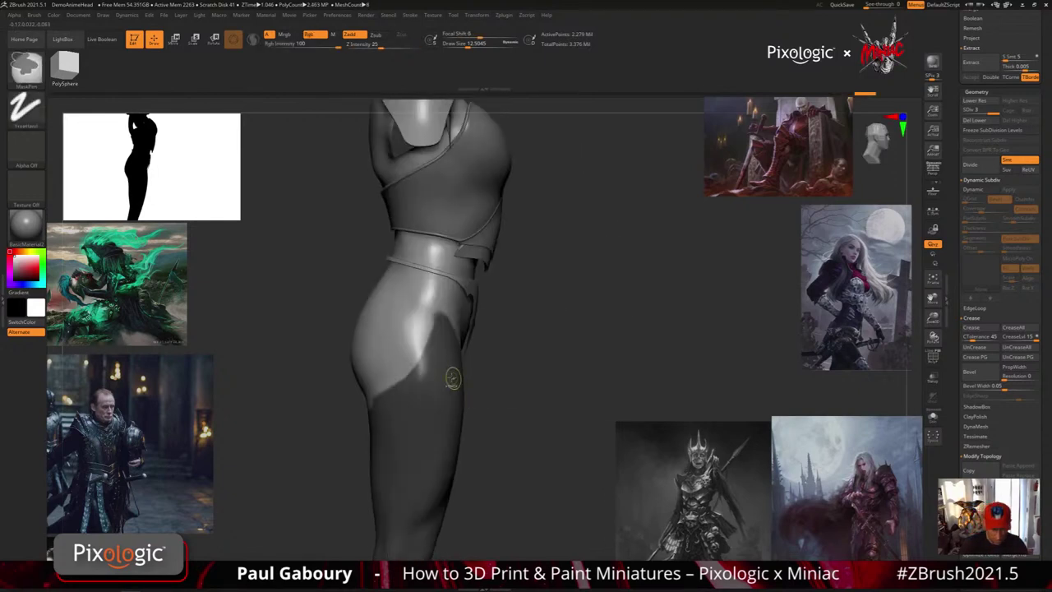
# Try the MaskLasso brush around the buttock and hip above the leg mask.
pyautogui.click(32, 72)
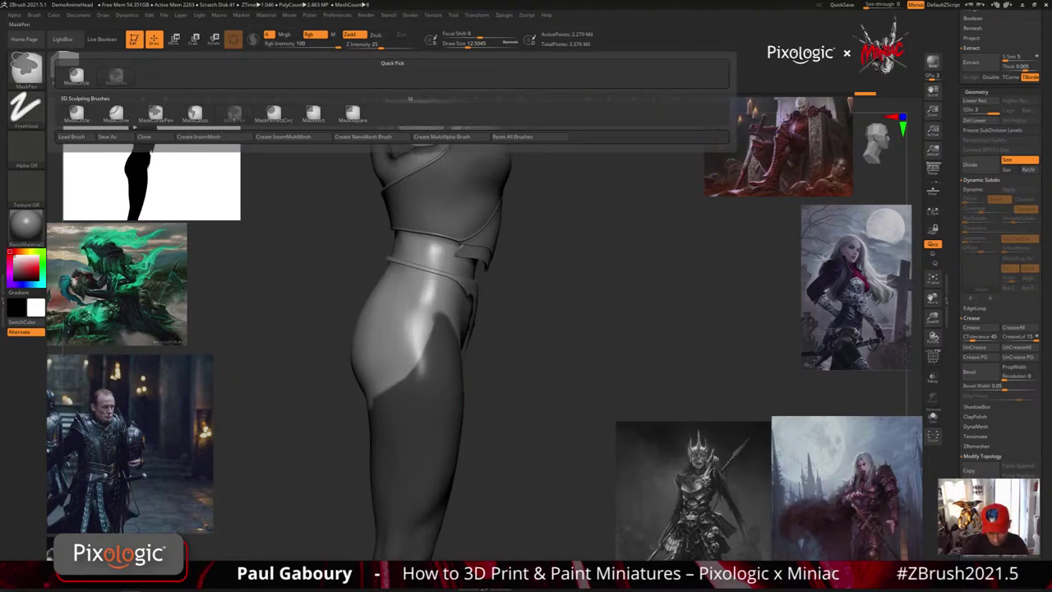
pyautogui.click(207, 118)
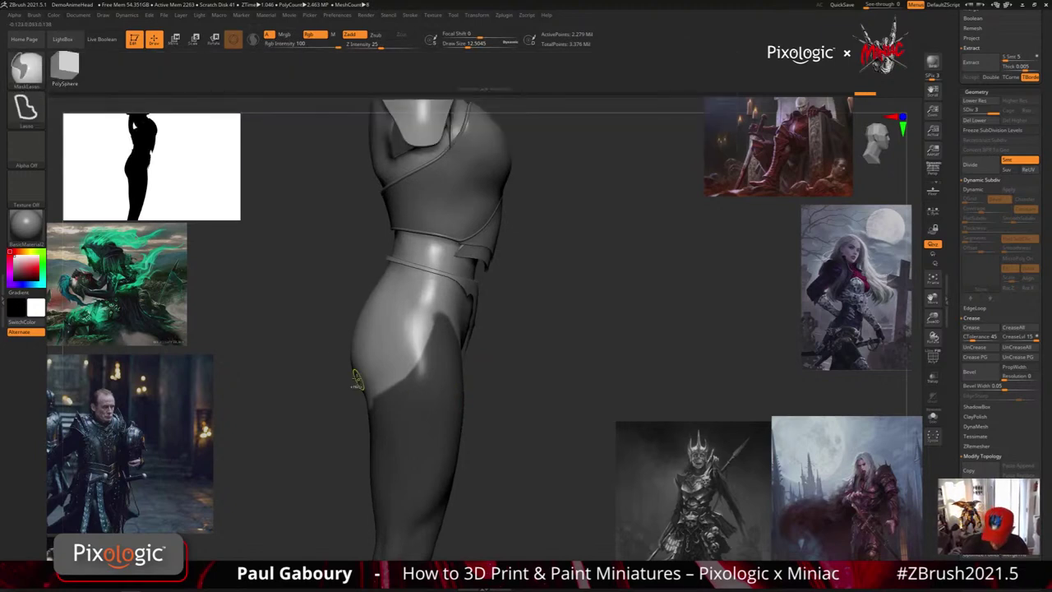
pyautogui.moveTo(327, 342)
pyautogui.mouseDown()
pyautogui.moveTo(338, 398)
pyautogui.moveTo(374, 409)
pyautogui.moveTo(421, 359)
pyautogui.moveTo(441, 279)
pyautogui.mouseUp()
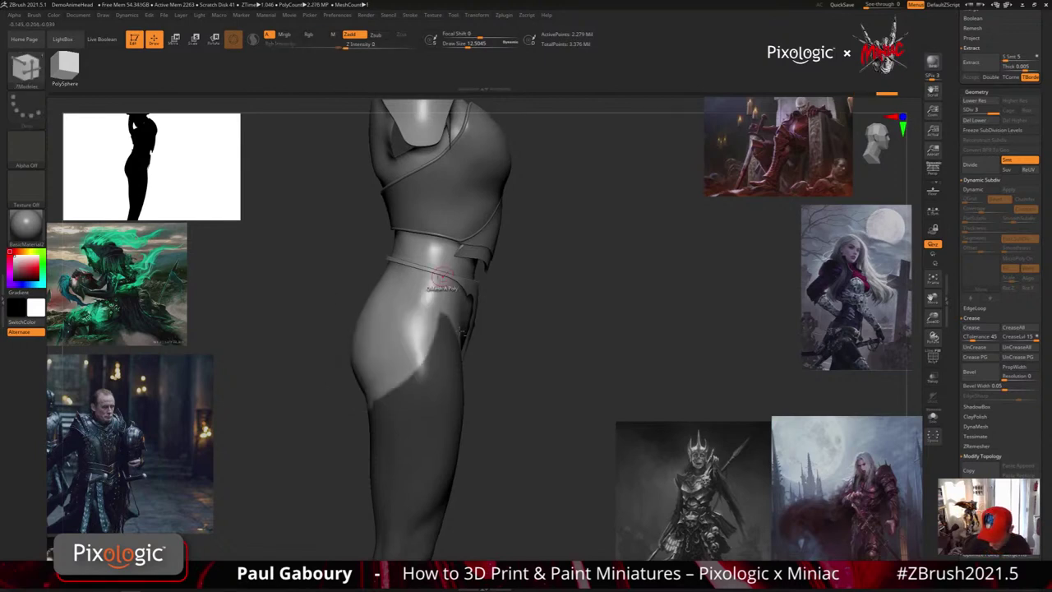
pyautogui.keyDown('ctrl'); pyautogui.click(411, 437); pyautogui.keyUp('ctrl')
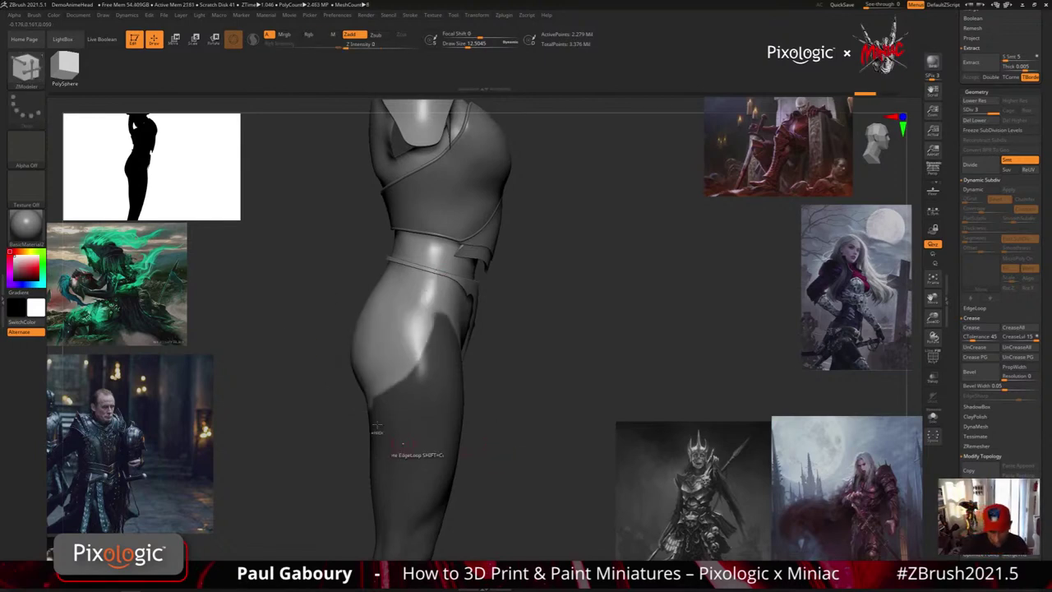
# Select the MaskCurve brush and draw a curve along the leg mask's edge from under the buttock up the hip.
pyautogui.keyDown('ctrl'); pyautogui.click(27, 71); pyautogui.keyUp('ctrl')
pyautogui.click(116, 114)
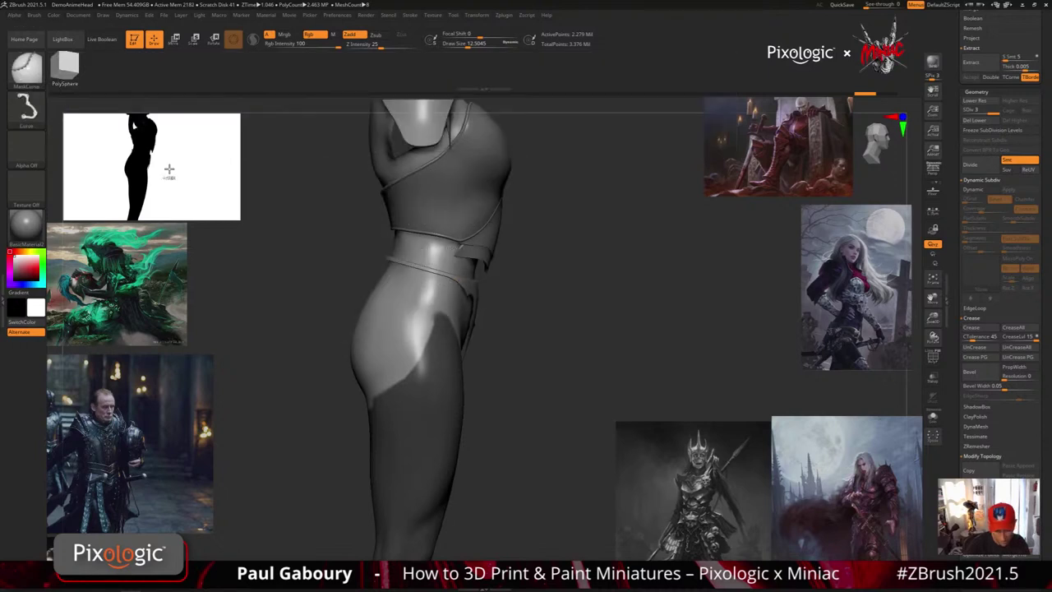
pyautogui.moveTo(383, 397); pyautogui.dragTo(443, 295)
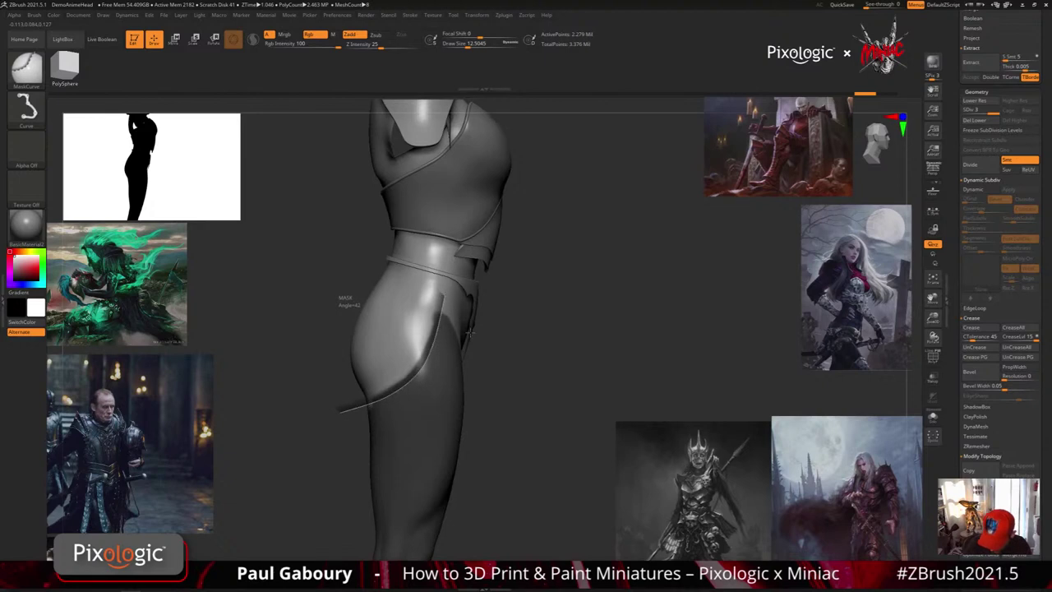
pyautogui.moveTo(505, 445)
pyautogui.mouseDown()
pyautogui.moveTo(498, 464)
pyautogui.moveTo(549, 458)
pyautogui.moveTo(446, 457)
pyautogui.moveTo(562, 460)
pyautogui.moveTo(506, 448)
pyautogui.moveTo(495, 472)
pyautogui.mouseUp()
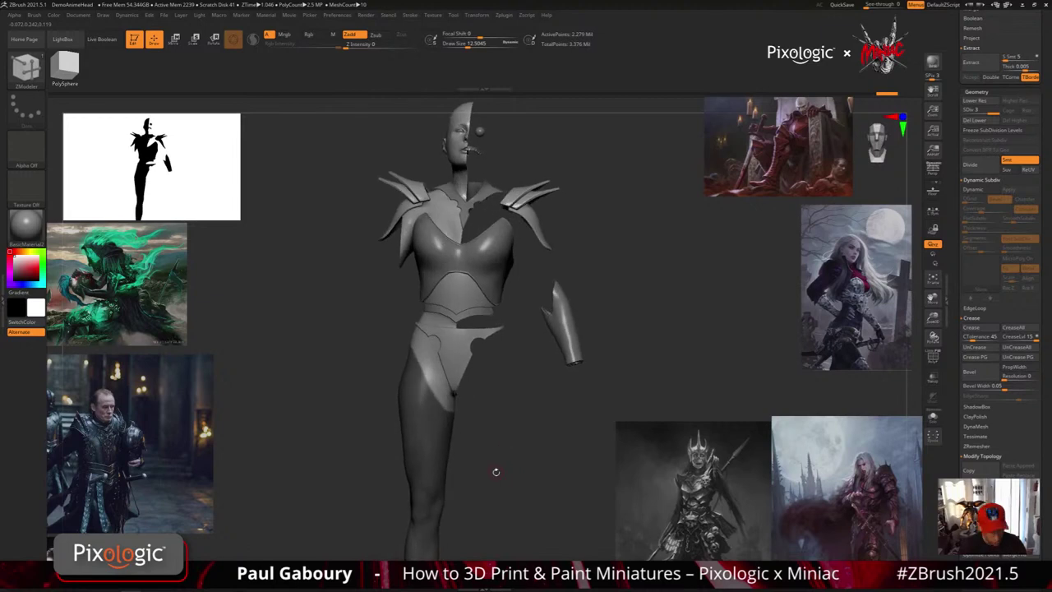
# Try the MaskCurvePen brush with a stroke on the inner thigh near the leg mask's edge.
pyautogui.keyDown('ctrl'); pyautogui.click(26, 71); pyautogui.keyUp('ctrl')
pyautogui.click(170, 119)
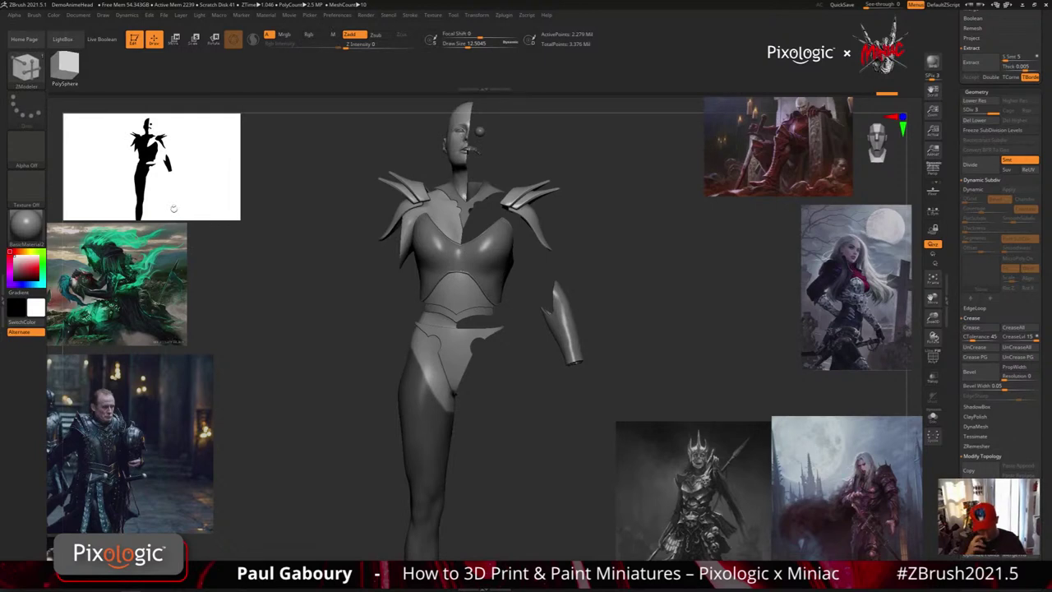
pyautogui.moveTo(520, 450); pyautogui.dragTo(534, 445)
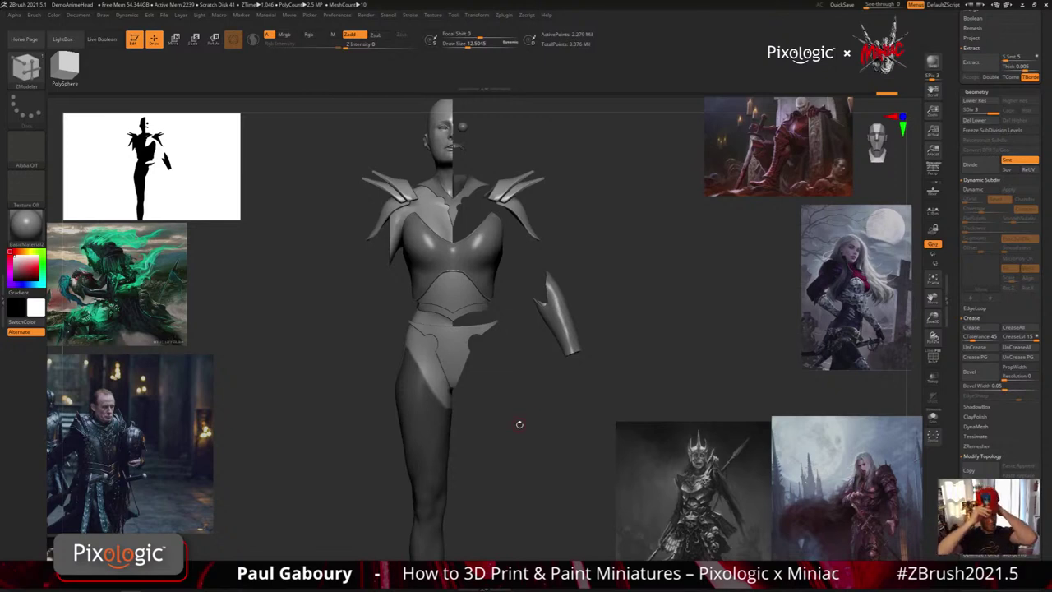
pyautogui.keyDown('ctrl'); pyautogui.moveTo(469, 401); pyautogui.dragTo(432, 380, button='right'); pyautogui.keyUp('ctrl')
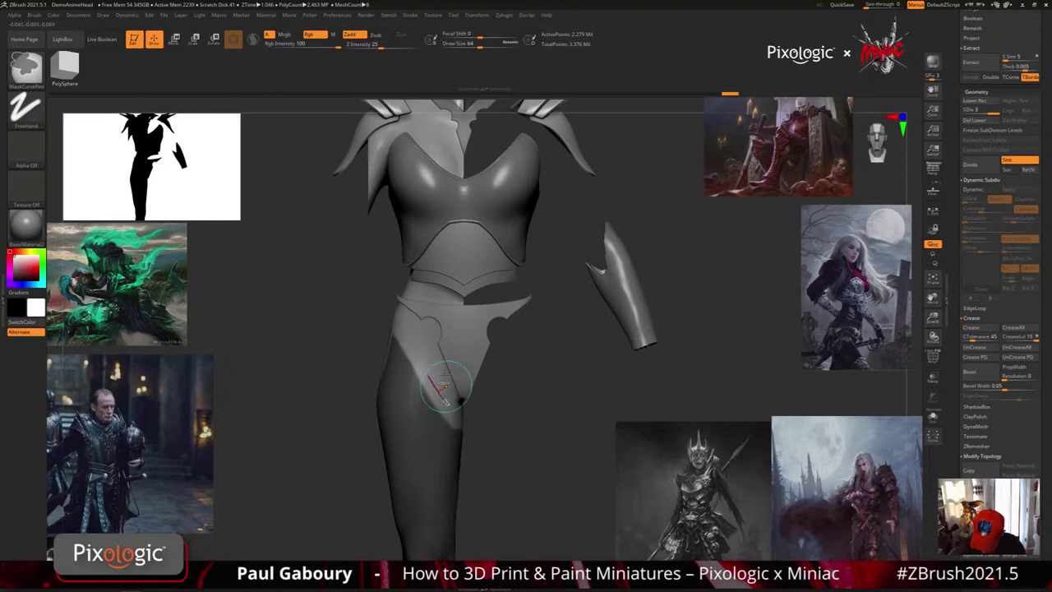
# Switch the masking brush back to MaskPen.
pyautogui.keyDown('ctrl'); pyautogui.click(28, 65); pyautogui.keyUp('ctrl')
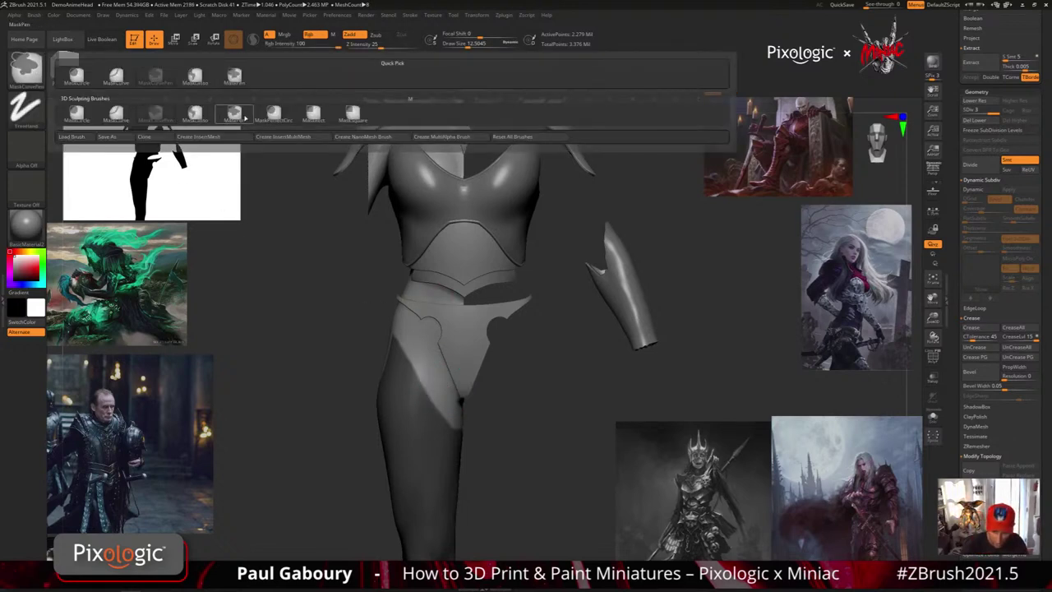
pyautogui.click(234, 113)
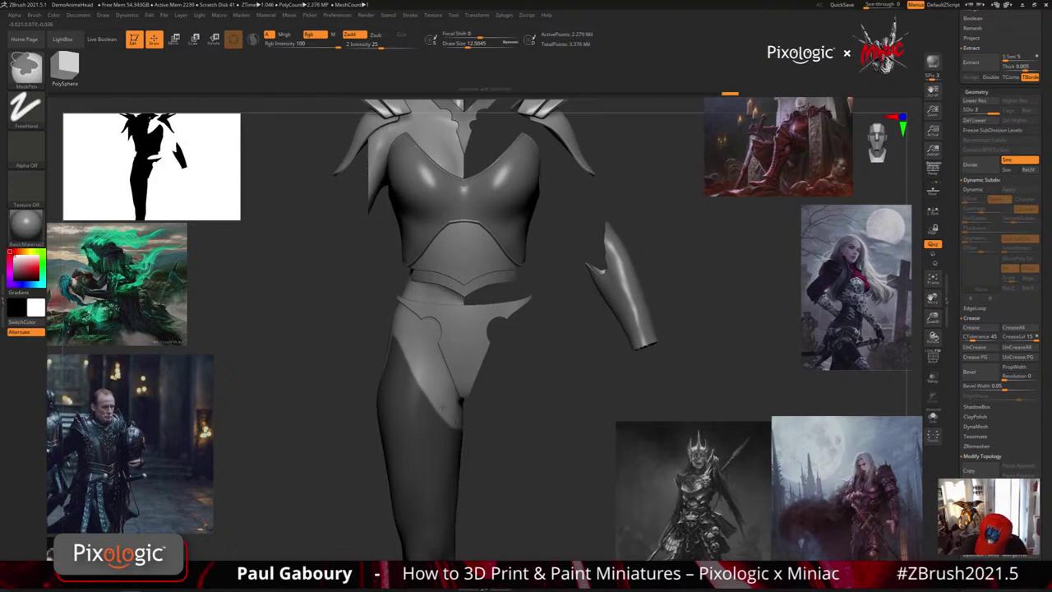
# Try hiding a rectangular section of the outer hip and thigh while checking the leg mask's edge.
pyautogui.moveTo(410, 331); pyautogui.dragTo(437, 338, button='right')
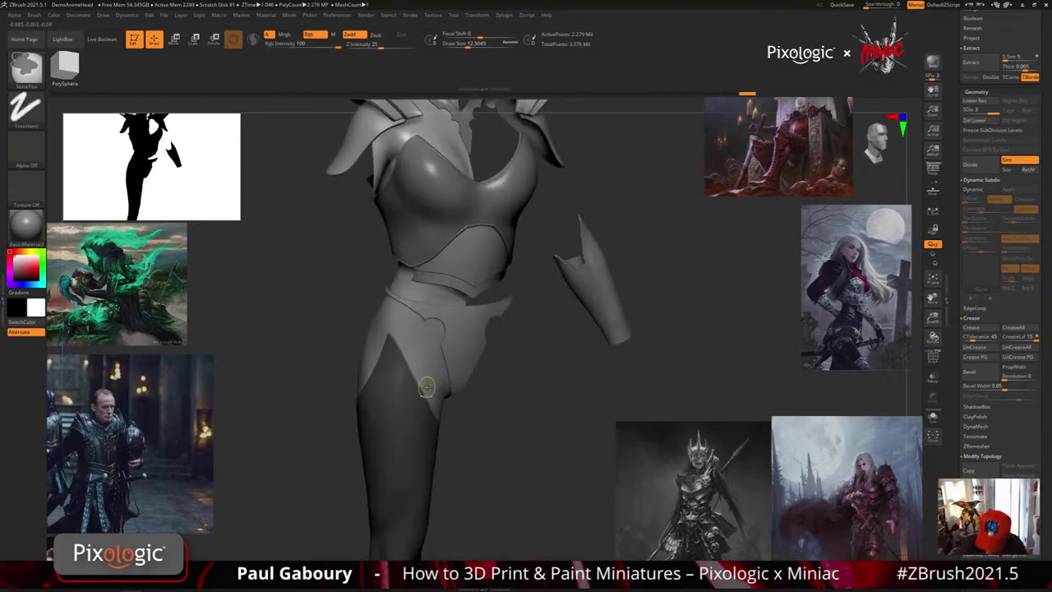
pyautogui.moveTo(432, 393); pyautogui.dragTo(443, 406, button='right')
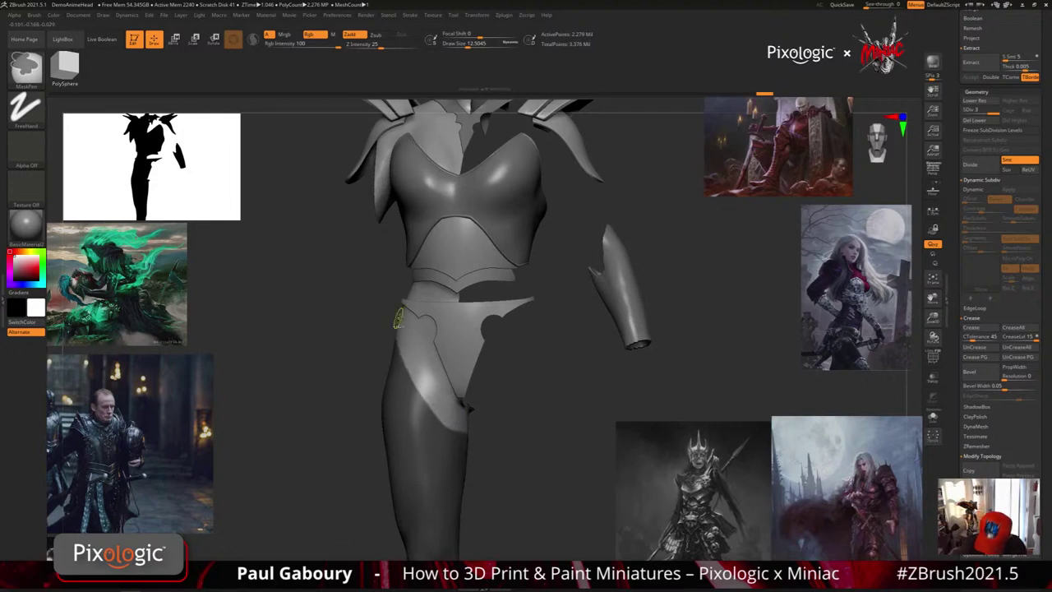
pyautogui.moveTo(399, 321)
pyautogui.mouseDown(button='right')
pyautogui.moveTo(442, 355)
pyautogui.moveTo(461, 353)
pyautogui.mouseUp(button='right')
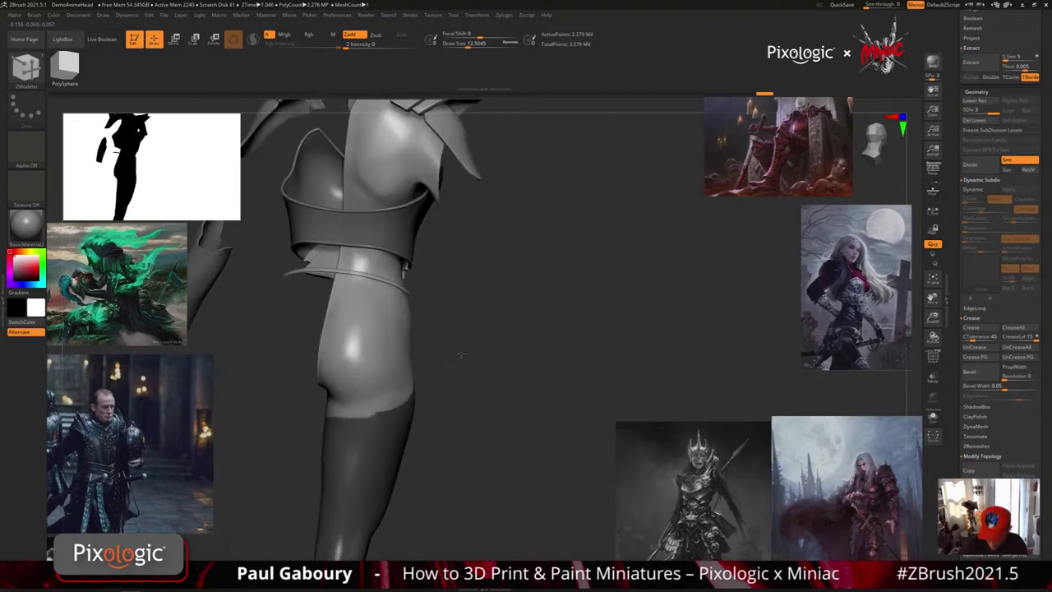
pyautogui.moveTo(460, 355); pyautogui.dragTo(408, 237)
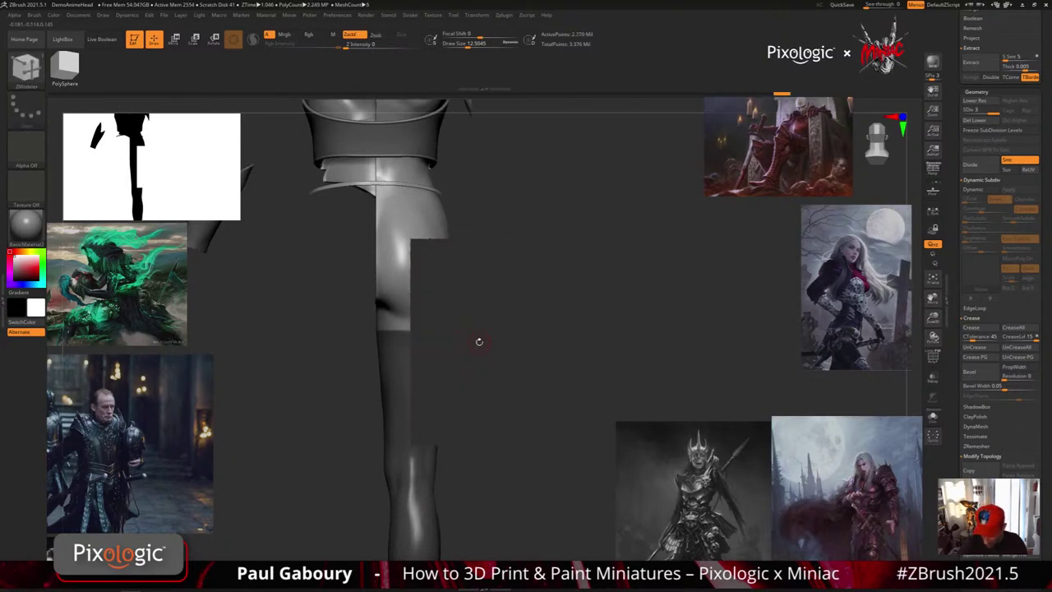
pyautogui.hotkey('ctrl', 'z')
# Set the draw size to 3 and paint the leg mask up over its diagonal edge below the buttock.
pyautogui.moveTo(497, 436)
pyautogui.keyDown('ctrl'); pyautogui.keyDown('shift'); pyautogui.mouseDown()
pyautogui.moveTo(459, 261)
pyautogui.moveTo(445, 241)
pyautogui.mouseUp(); pyautogui.keyUp('shift'); pyautogui.keyUp('ctrl')
pyautogui.moveTo(530, 396)
pyautogui.mouseDown()
pyautogui.moveTo(447, 402)
pyautogui.moveTo(579, 373)
pyautogui.moveTo(478, 404)
pyautogui.moveTo(490, 394)
pyautogui.moveTo(481, 401)
pyautogui.moveTo(490, 420)
pyautogui.moveTo(452, 379)
pyautogui.moveTo(363, 335)
pyautogui.mouseUp()
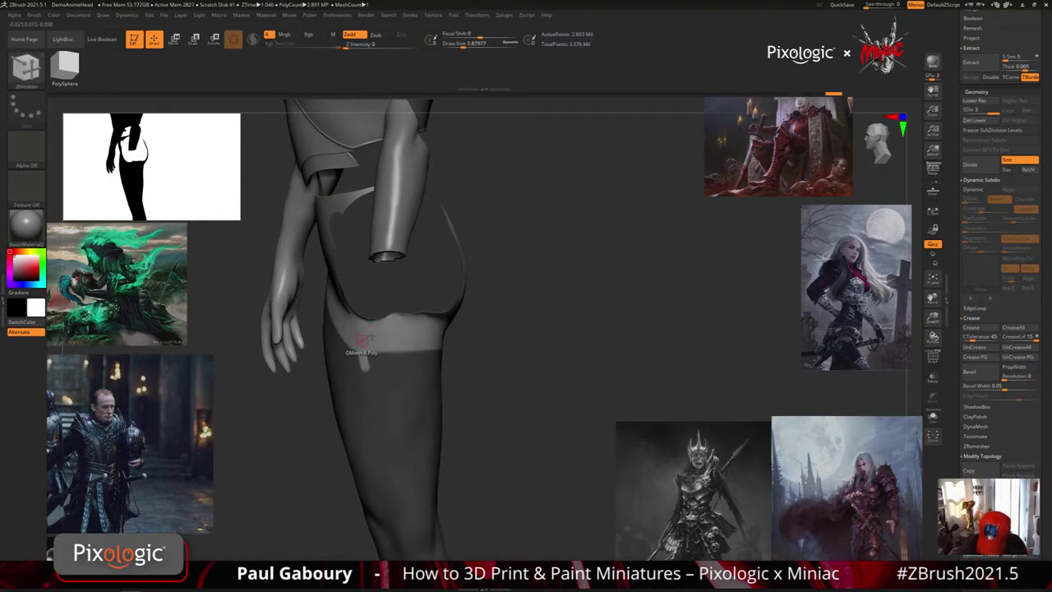
pyautogui.moveTo(360, 346)
pyautogui.mouseDown()
pyautogui.moveTo(477, 403)
pyautogui.moveTo(460, 369)
pyautogui.moveTo(478, 378)
pyautogui.moveTo(479, 403)
pyautogui.moveTo(460, 415)
pyautogui.mouseUp()
pyautogui.hotkey('ctrl', 'z')
pyautogui.press('space')
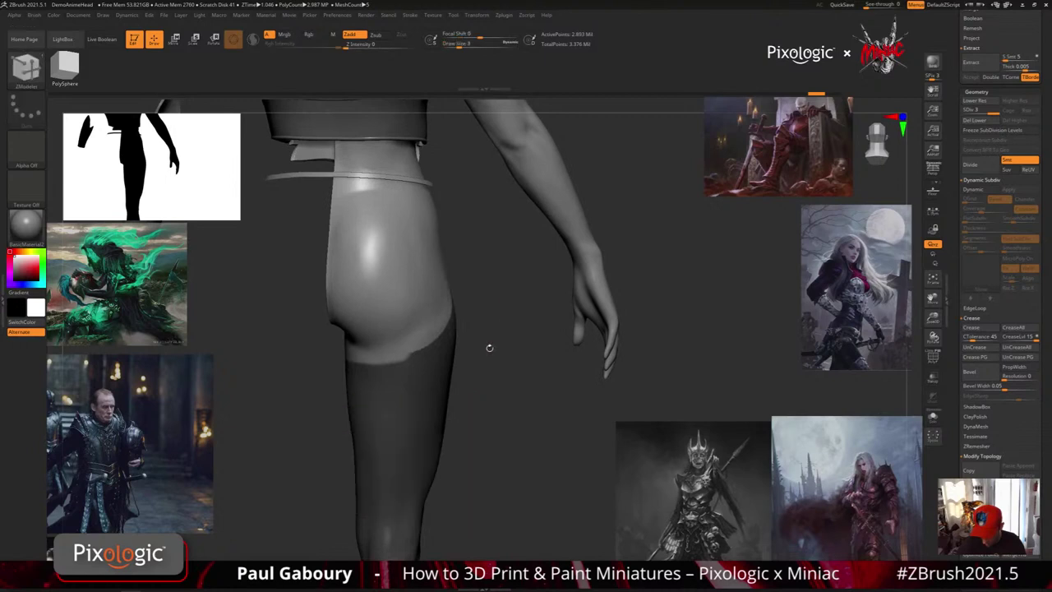
pyautogui.moveTo(489, 348); pyautogui.dragTo(476, 349)
pyautogui.moveTo(396, 340)
pyautogui.mouseDown()
pyautogui.moveTo(360, 369)
pyautogui.moveTo(321, 372)
pyautogui.moveTo(358, 367)
pyautogui.mouseUp()
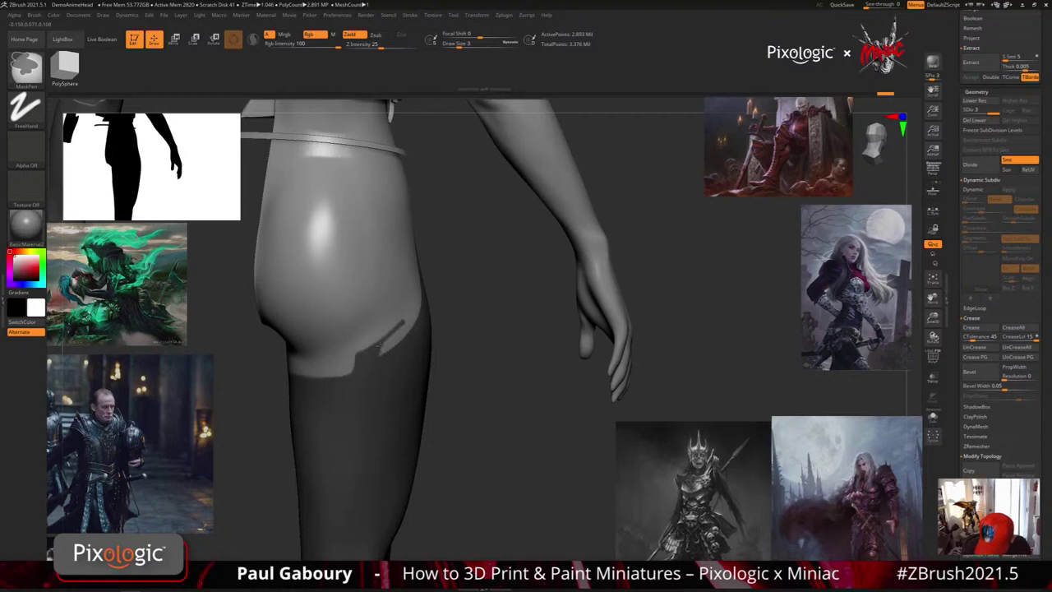
pyautogui.keyDown('ctrl'); pyautogui.moveTo(379, 345); pyautogui.dragTo(379, 353); pyautogui.keyUp('ctrl')
# Refine the leg mask's edge from under the buttock up the outer hip with brush sizes of about 5.9 and 4.1.
pyautogui.moveTo(443, 373)
pyautogui.keyDown('alt'); pyautogui.mouseDown()
pyautogui.moveTo(470, 351)
pyautogui.moveTo(485, 374)
pyautogui.moveTo(391, 409)
pyautogui.mouseUp(); pyautogui.keyUp('alt')
pyautogui.press('s')
pyautogui.click(418, 391)
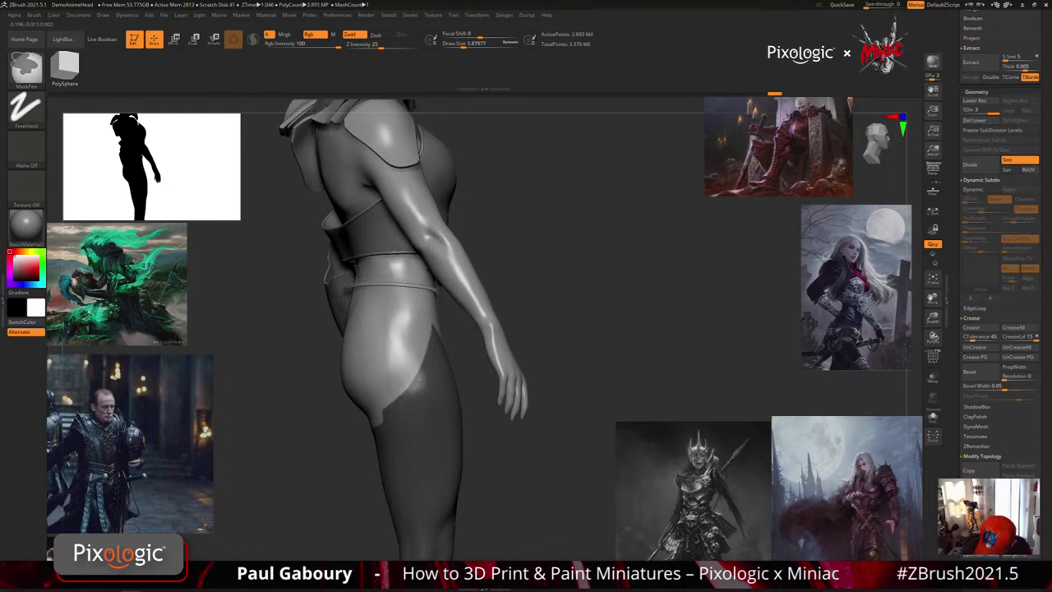
pyautogui.moveTo(460, 394); pyautogui.dragTo(396, 414, button='right')
pyautogui.moveTo(480, 424)
pyautogui.mouseDown(button='right')
pyautogui.moveTo(457, 407)
pyautogui.moveTo(503, 386)
pyautogui.moveTo(450, 341)
pyautogui.moveTo(438, 352)
pyautogui.mouseUp(button='right')
pyautogui.press('s')
pyautogui.moveTo(465, 336); pyautogui.dragTo(490, 331)
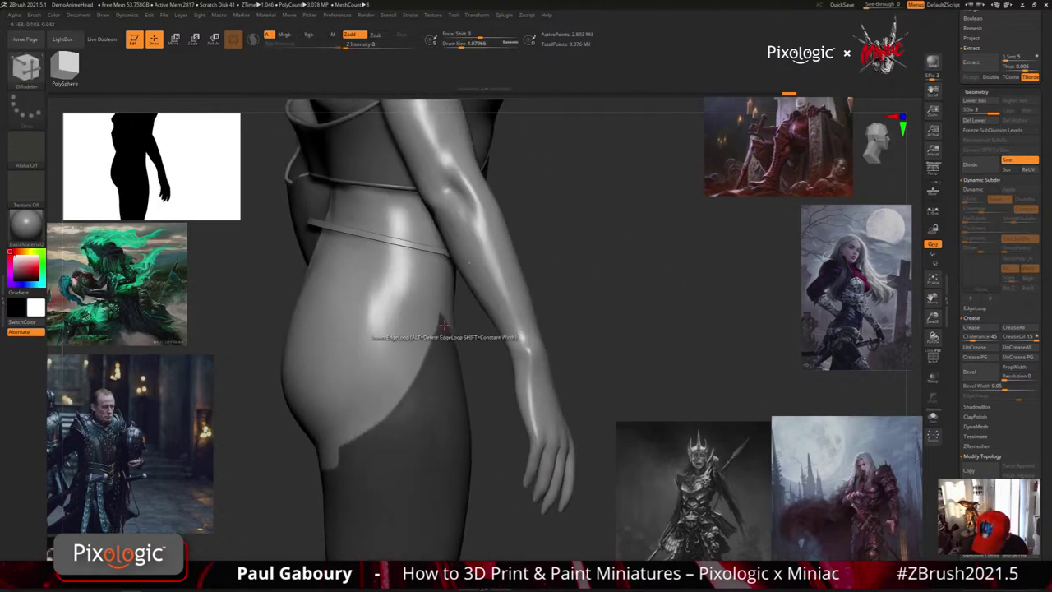
# Hide the arm beside the hip so the mask's peak on the outer hip can be worked on.
pyautogui.moveTo(584, 424)
pyautogui.keyDown('alt'); pyautogui.mouseDown()
pyautogui.moveTo(538, 404)
pyautogui.moveTo(562, 411)
pyautogui.mouseUp(); pyautogui.keyUp('alt')
pyautogui.keyDown('ctrl'); pyautogui.keyDown('shift'); pyautogui.moveTo(551, 436); pyautogui.dragTo(460, 235); pyautogui.keyUp('shift'); pyautogui.keyUp('ctrl')
pyautogui.moveTo(552, 353); pyautogui.dragTo(436, 402, button='right')
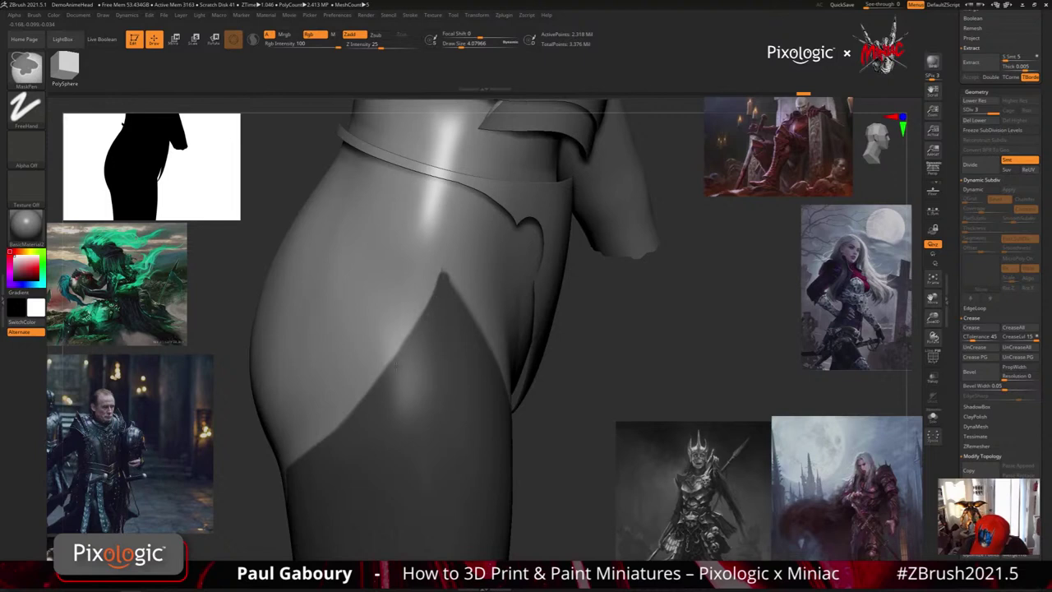
# Sharpen the leg mask's pointed peak on the outer hip, masking and unmasking with a draw size of about 3.27.
pyautogui.press('z')
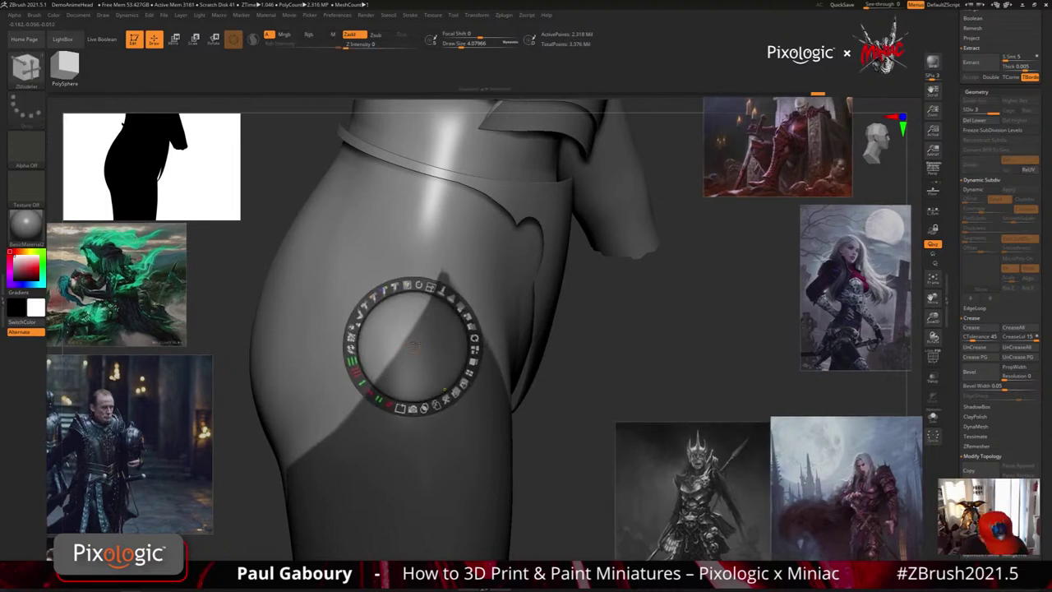
pyautogui.press('z')
pyautogui.press('s')
pyautogui.click(414, 346)
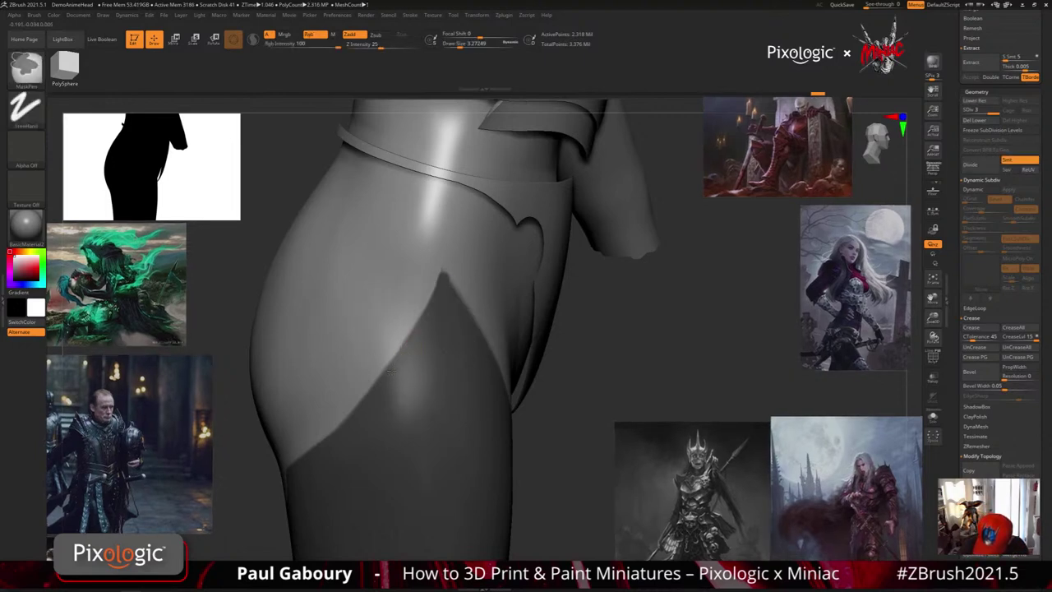
pyautogui.keyDown('ctrl'); pyautogui.moveTo(442, 276); pyautogui.dragTo(451, 270); pyautogui.keyUp('ctrl')
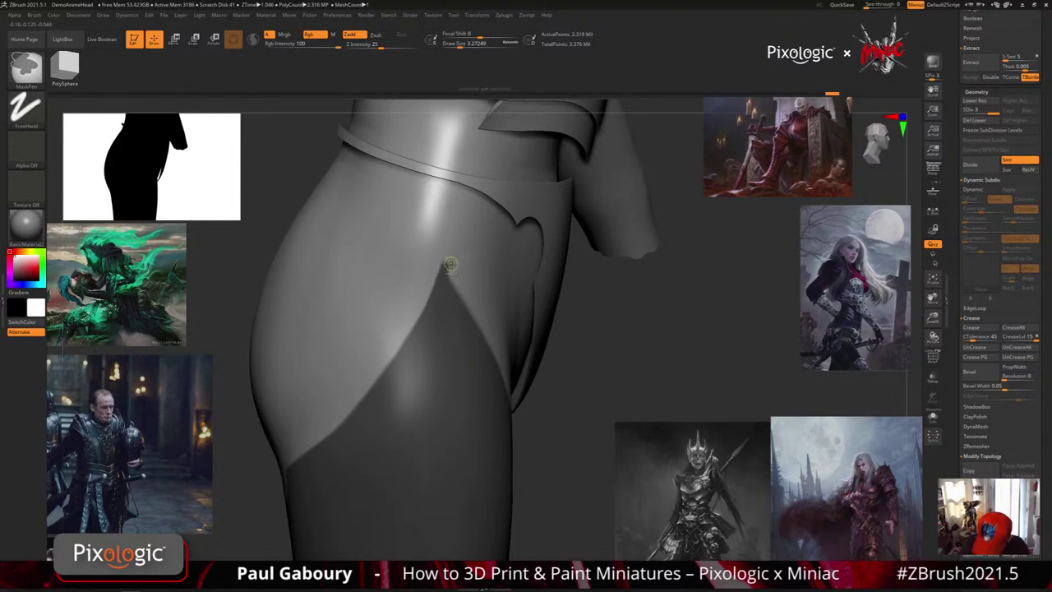
pyautogui.moveTo(448, 276); pyautogui.dragTo(465, 281, button='right')
pyautogui.keyDown('ctrl'); pyautogui.keyDown('alt'); pyautogui.moveTo(451, 276); pyautogui.dragTo(434, 255); pyautogui.keyUp('alt'); pyautogui.keyUp('ctrl')
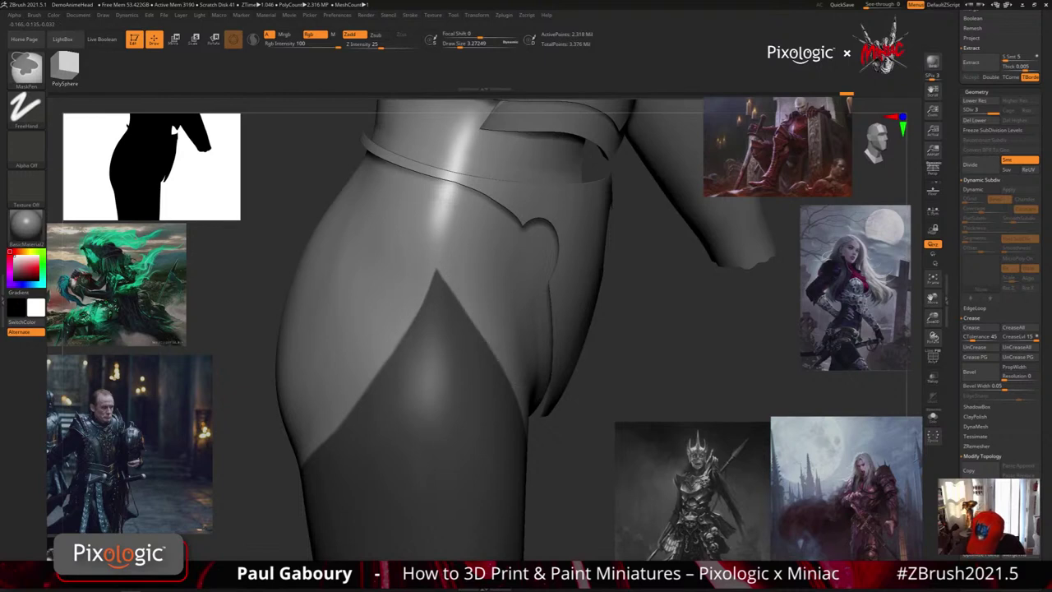
# Toggle Lazy Mouse for the MaskPen brush and test it with a stroke of about size 11 across the front of the hip.
pyautogui.moveTo(534, 418)
pyautogui.keyDown('alt'); pyautogui.mouseDown(button='right')
pyautogui.moveTo(533, 436)
pyautogui.moveTo(575, 419)
pyautogui.mouseUp(button='right'); pyautogui.keyUp('alt')
pyautogui.moveTo(518, 382)
pyautogui.keyDown('alt'); pyautogui.mouseDown(button='right')
pyautogui.moveTo(538, 462)
pyautogui.moveTo(547, 447)
pyautogui.moveTo(567, 450)
pyautogui.moveTo(500, 449)
pyautogui.moveTo(513, 428)
pyautogui.moveTo(493, 444)
pyautogui.moveTo(505, 414)
pyautogui.moveTo(507, 448)
pyautogui.mouseUp(button='right'); pyautogui.keyUp('alt')
pyautogui.press('s')
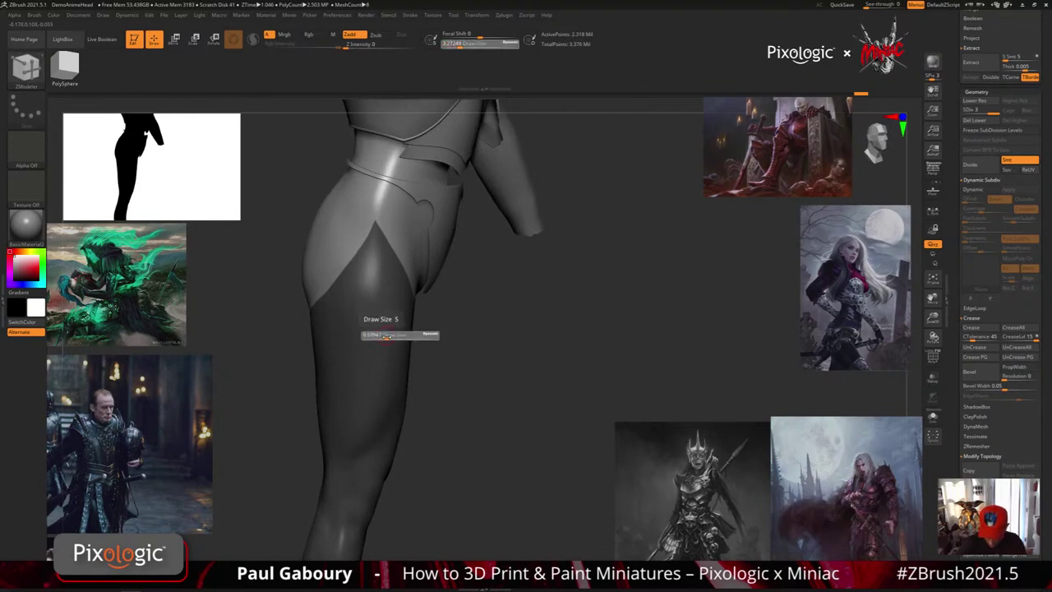
pyautogui.moveTo(496, 389)
pyautogui.mouseDown(button='right')
pyautogui.moveTo(467, 372)
pyautogui.moveTo(458, 434)
pyautogui.mouseUp(button='right')
pyautogui.keyDown('ctrl'); pyautogui.click(415, 16); pyautogui.keyUp('ctrl')
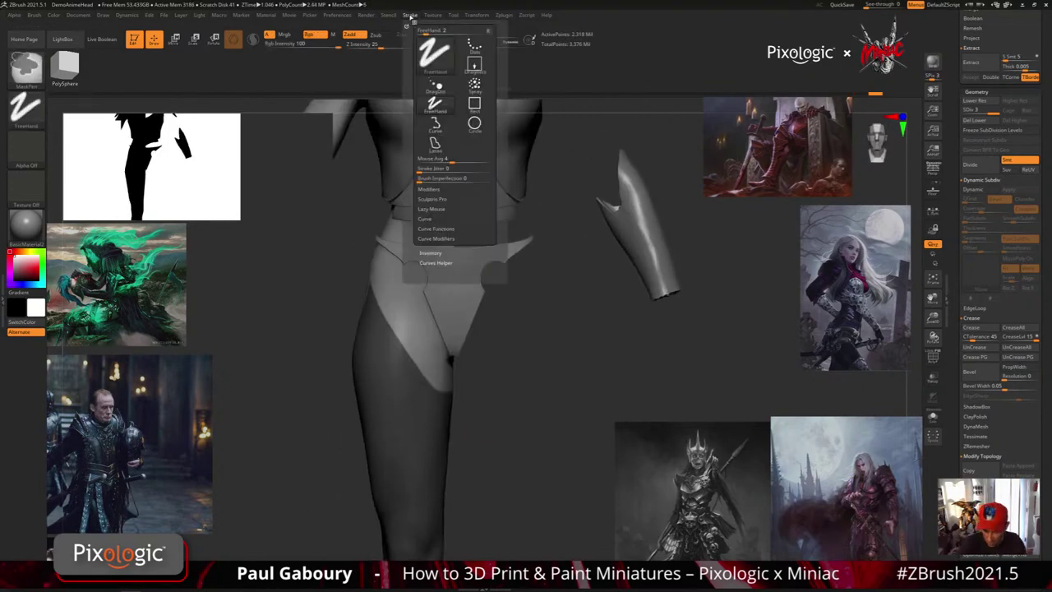
pyautogui.keyDown('ctrl'); pyautogui.click(441, 209); pyautogui.keyUp('ctrl')
pyautogui.keyDown('ctrl'); pyautogui.click(442, 218); pyautogui.keyUp('ctrl')
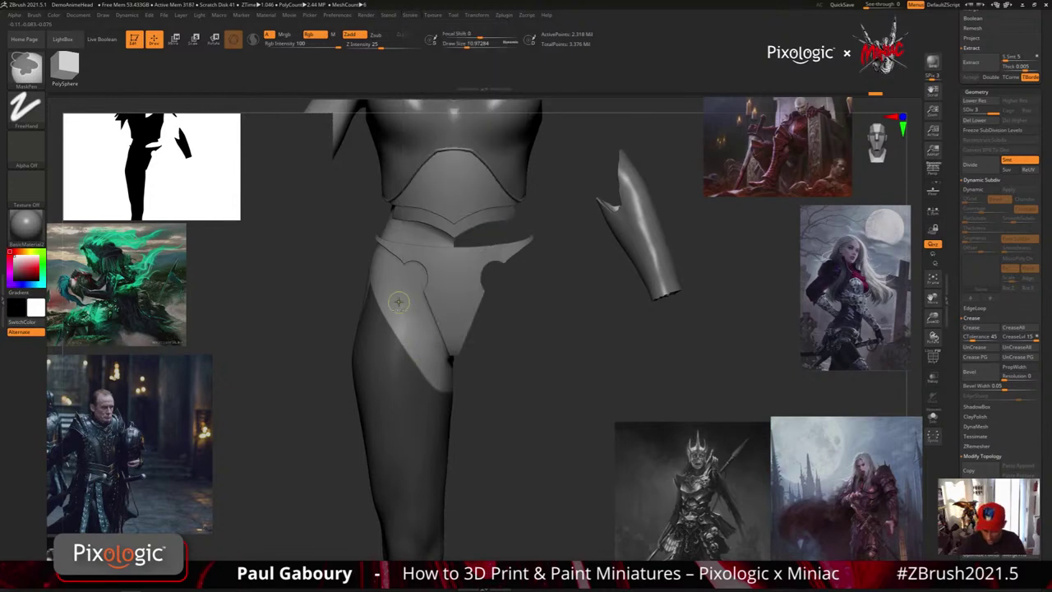
pyautogui.moveTo(398, 302); pyautogui.dragTo(460, 382)
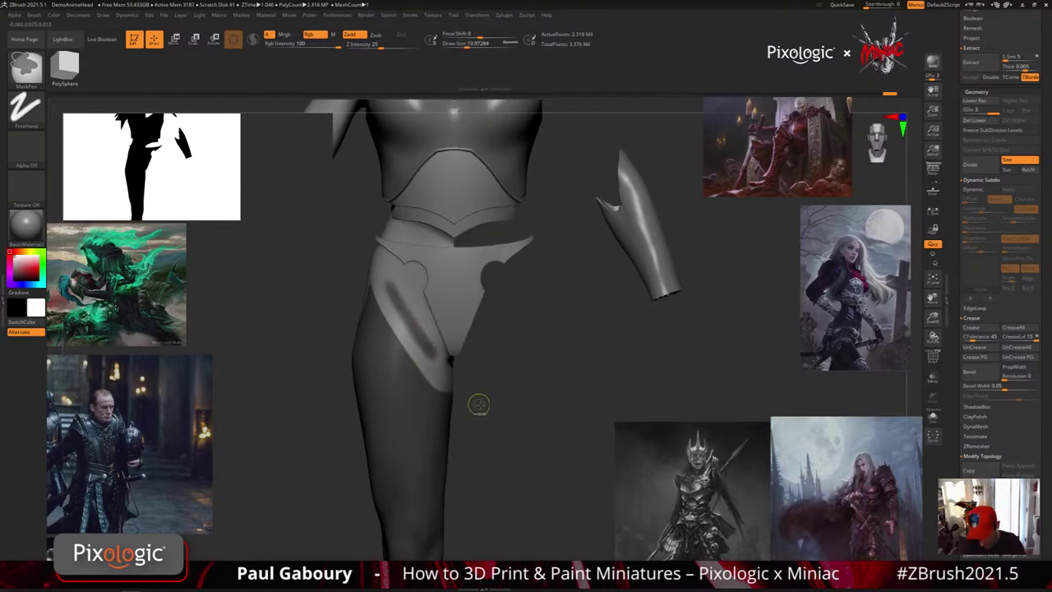
pyautogui.hotkey('ctrl', 'z')
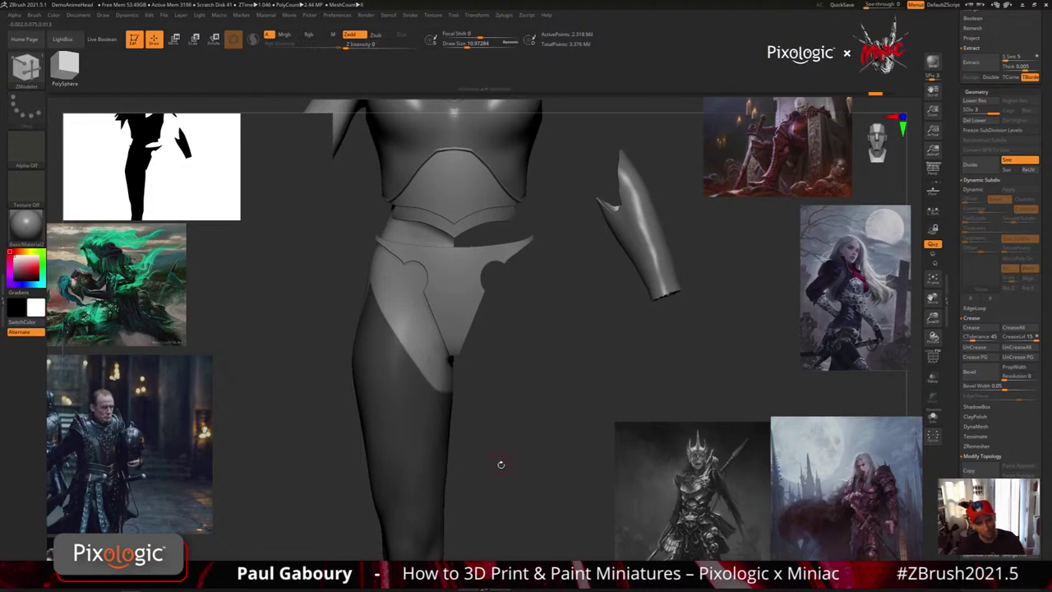
# Examine the whole figure and the leg mask from the hip down to the ankle.
pyautogui.keyDown('alt'); pyautogui.moveTo(501, 464); pyautogui.dragTo(518, 416, button='right'); pyautogui.keyUp('alt')
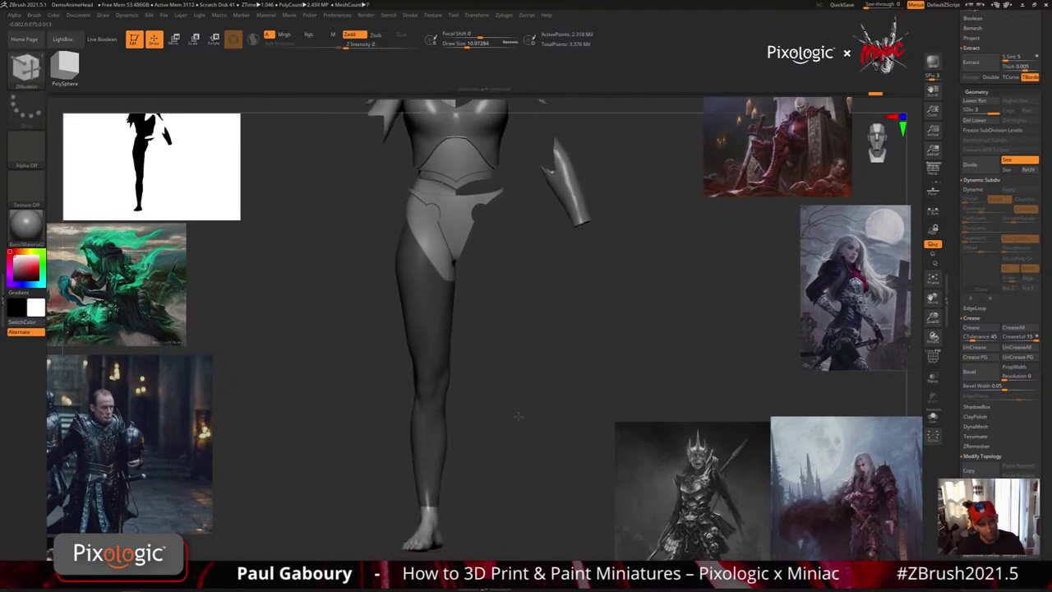
pyautogui.moveTo(517, 416); pyautogui.dragTo(513, 413)
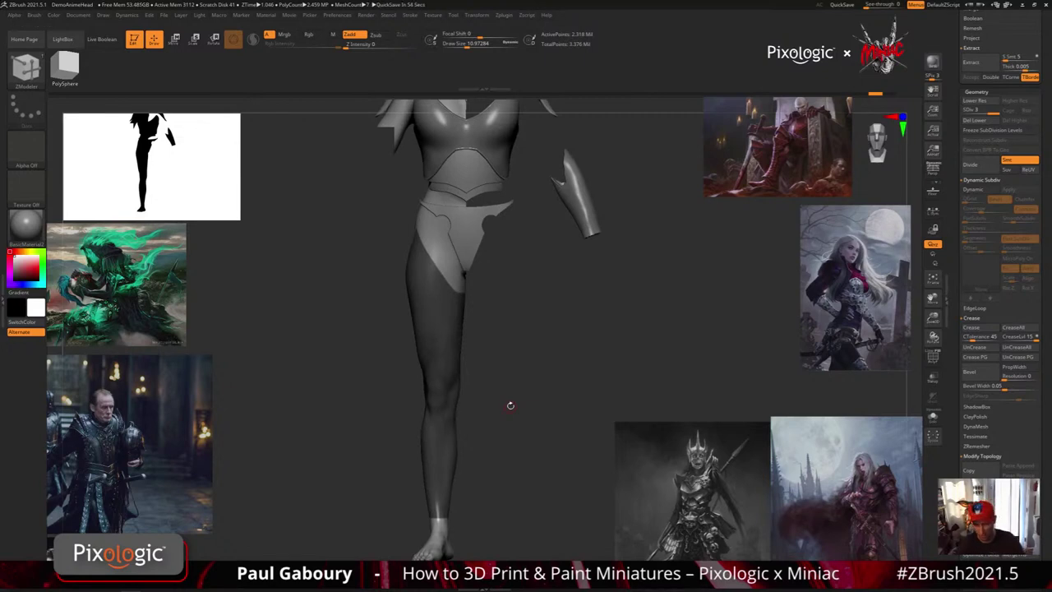
pyautogui.moveTo(509, 405)
pyautogui.mouseDown()
pyautogui.moveTo(594, 387)
pyautogui.moveTo(568, 390)
pyautogui.mouseUp()
pyautogui.keyDown('ctrl'); pyautogui.moveTo(569, 390); pyautogui.dragTo(511, 376, button='right'); pyautogui.keyUp('ctrl')
pyautogui.moveTo(509, 375)
pyautogui.mouseDown()
pyautogui.moveTo(512, 408)
pyautogui.moveTo(565, 409)
pyautogui.moveTo(541, 414)
pyautogui.mouseUp()
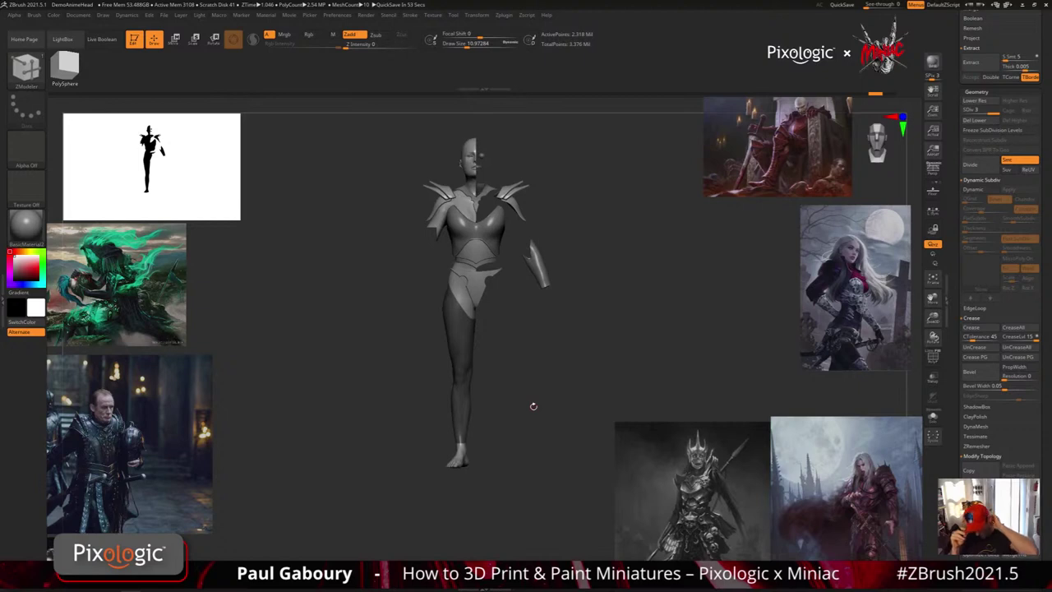
pyautogui.moveTo(480, 462)
pyautogui.keyDown('ctrl'); pyautogui.mouseDown(button='right')
pyautogui.moveTo(499, 489)
pyautogui.moveTo(488, 464)
pyautogui.mouseUp(button='right'); pyautogui.keyUp('ctrl')
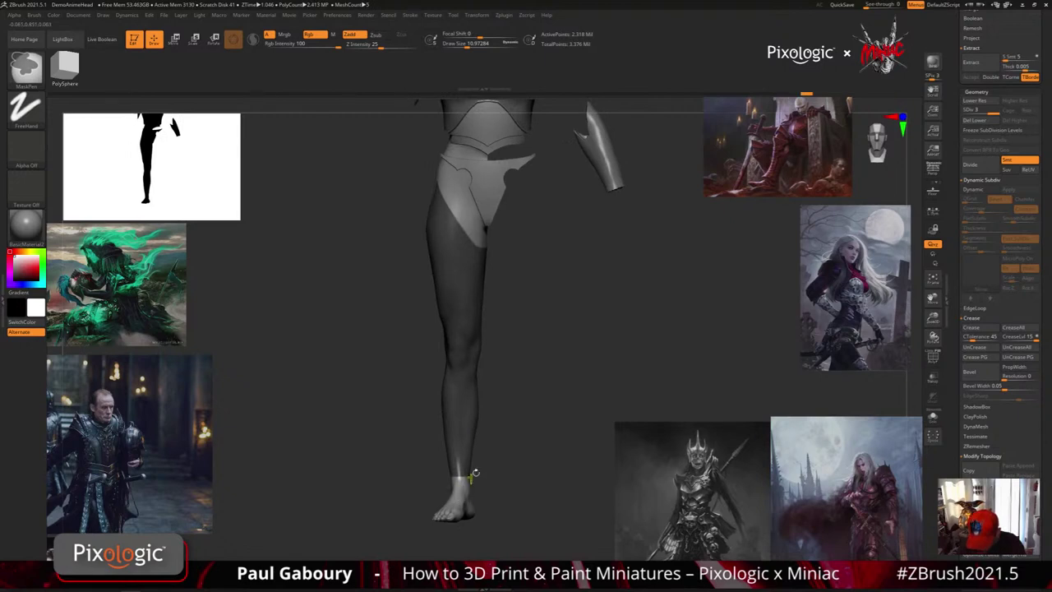
pyautogui.moveTo(511, 467)
pyautogui.mouseDown(button='right')
pyautogui.moveTo(465, 462)
pyautogui.moveTo(481, 464)
pyautogui.mouseUp(button='right')
pyautogui.moveTo(481, 464)
pyautogui.keyDown('ctrl'); pyautogui.mouseDown(button='right')
pyautogui.moveTo(481, 480)
pyautogui.moveTo(442, 452)
pyautogui.moveTo(467, 465)
pyautogui.moveTo(479, 447)
pyautogui.moveTo(491, 462)
pyautogui.moveTo(548, 449)
pyautogui.moveTo(526, 449)
pyautogui.moveTo(516, 465)
pyautogui.moveTo(503, 440)
pyautogui.moveTo(453, 439)
pyautogui.mouseUp(button='right'); pyautogui.keyUp('ctrl')
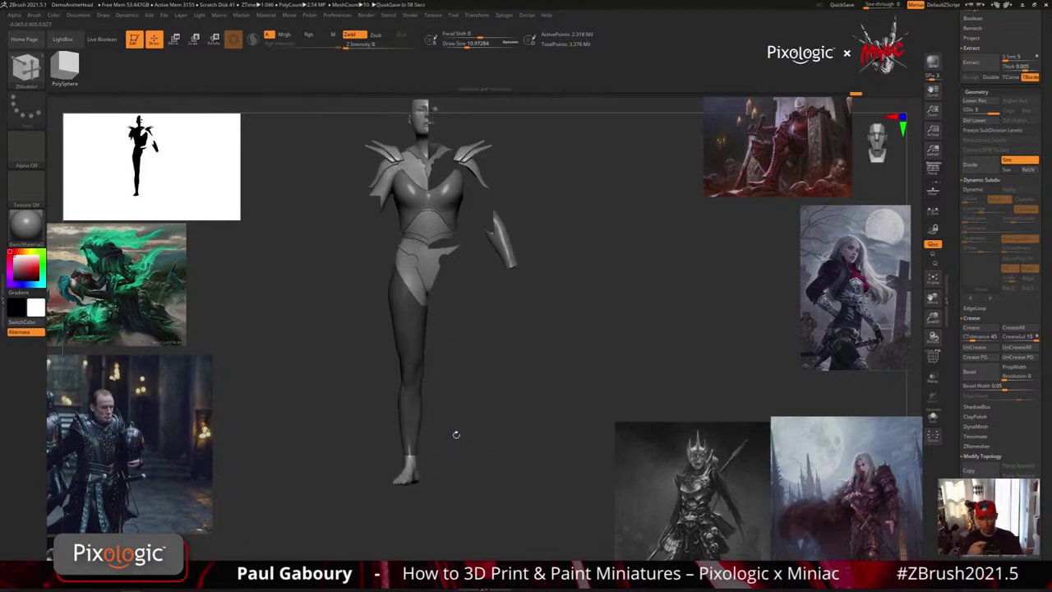
pyautogui.moveTo(483, 435)
pyautogui.mouseDown()
pyautogui.moveTo(516, 432)
pyautogui.moveTo(493, 430)
pyautogui.mouseUp()
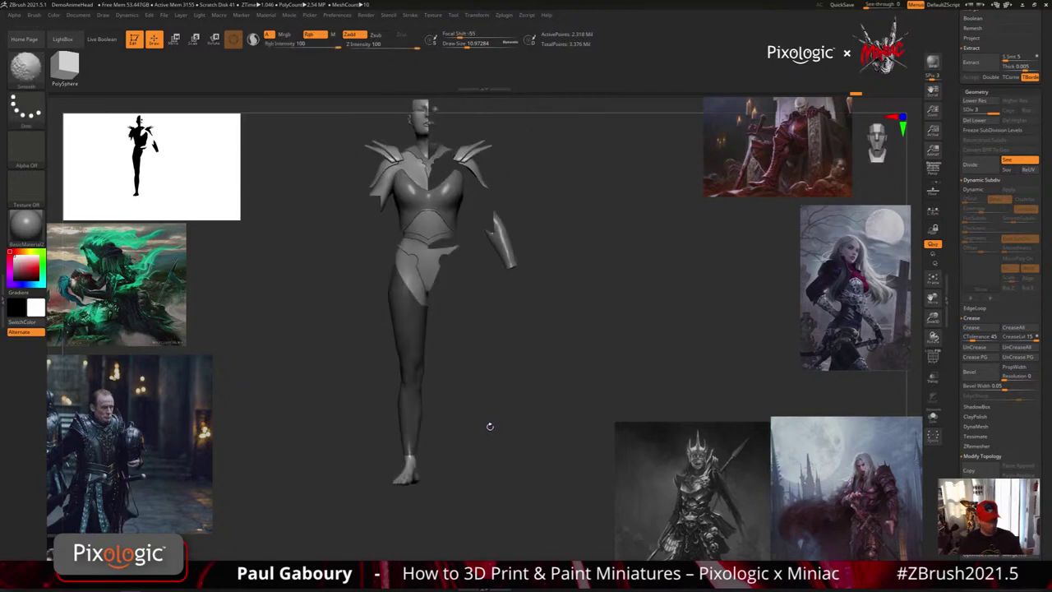
# Turn on PolyFrame display and convert the masked leg area into its own polygroup.
pyautogui.hotkey('shift', 'f')
pyautogui.keyDown('ctrl'); pyautogui.moveTo(489, 425); pyautogui.dragTo(493, 435, button='right'); pyautogui.keyUp('ctrl')
pyautogui.hotkey('ctrl', 'w')
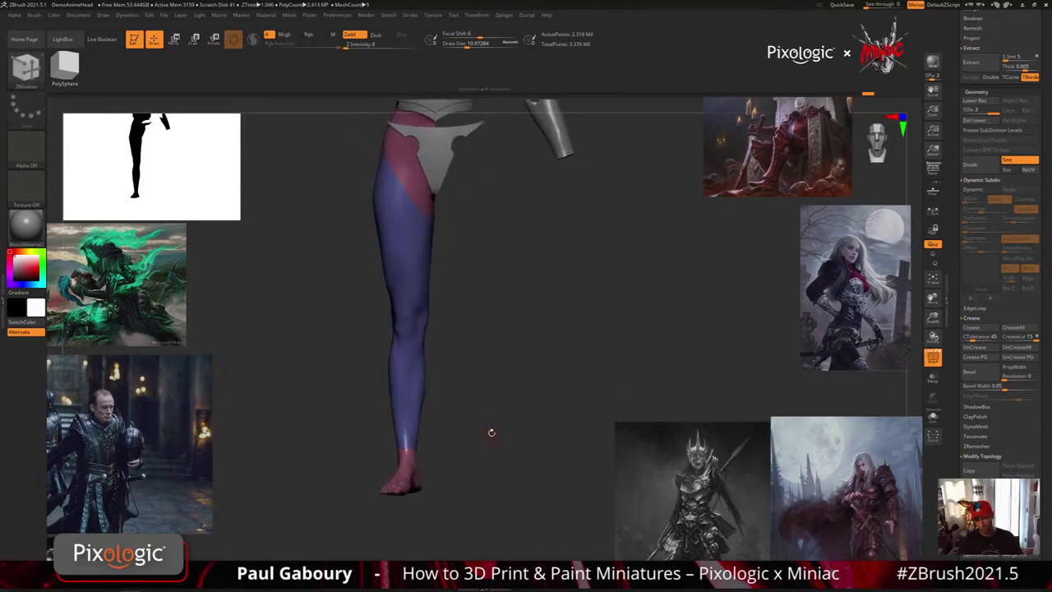
pyautogui.moveTo(491, 430)
pyautogui.keyDown('alt'); pyautogui.mouseDown()
pyautogui.moveTo(493, 460)
pyautogui.moveTo(491, 443)
pyautogui.mouseUp(); pyautogui.keyUp('alt')
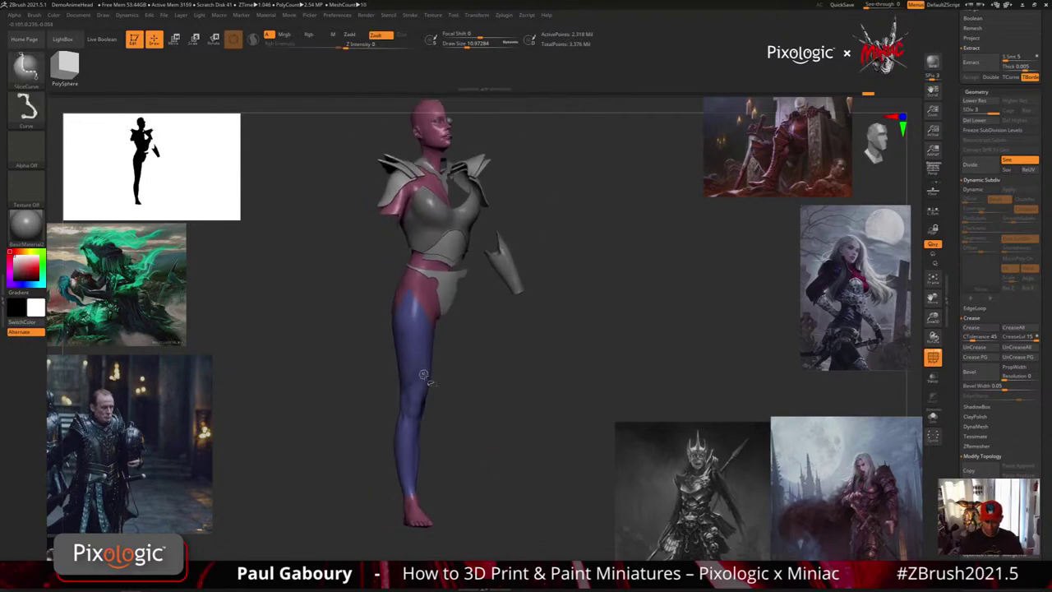
# Unhide the body mesh and isolate the blue leg polygroup in a straight front view.
pyautogui.keyDown('ctrl'); pyautogui.keyDown('shift'); pyautogui.click(480, 436); pyautogui.keyUp('shift'); pyautogui.keyUp('ctrl')
pyautogui.keyDown('ctrl'); pyautogui.keyDown('shift'); pyautogui.click(424, 374); pyautogui.keyUp('shift'); pyautogui.keyUp('ctrl')
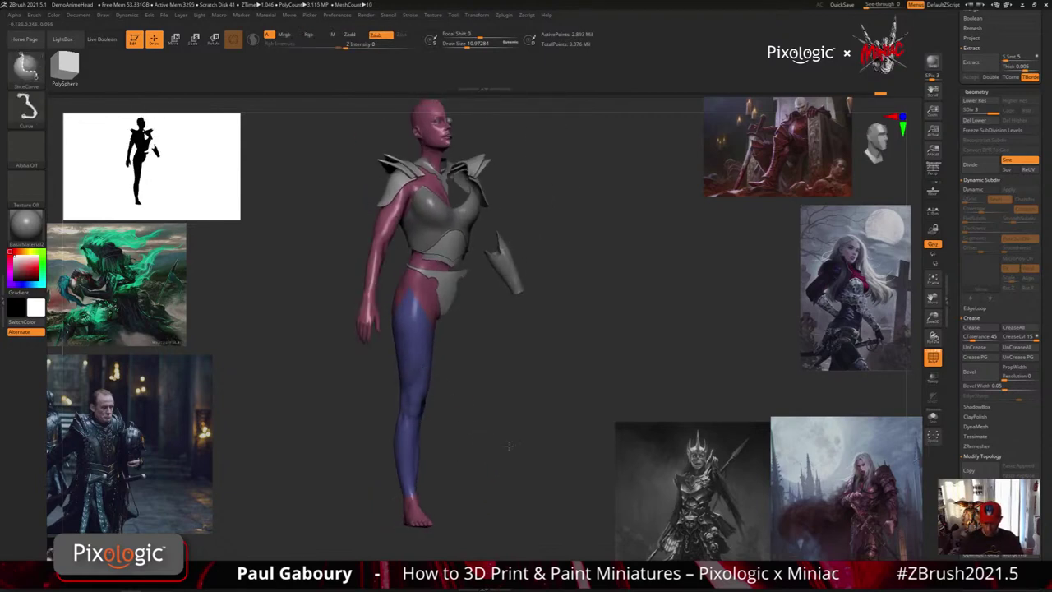
pyautogui.moveTo(518, 460)
pyautogui.keyDown('shift'); pyautogui.mouseDown()
pyautogui.moveTo(509, 473)
pyautogui.moveTo(453, 471)
pyautogui.moveTo(521, 441)
pyautogui.moveTo(537, 439)
pyautogui.moveTo(512, 452)
pyautogui.moveTo(556, 443)
pyautogui.moveTo(521, 448)
pyautogui.moveTo(524, 465)
pyautogui.mouseUp(); pyautogui.keyUp('shift')
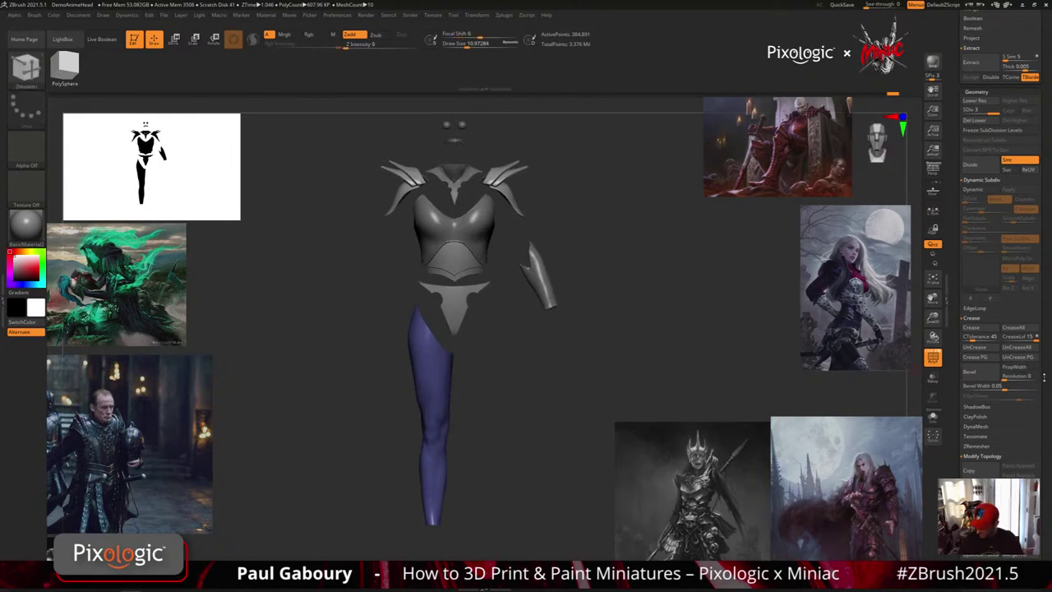
# Delete the leg mesh's lower subdivision levels and make the full body subtool visible around it.
pyautogui.scroll(3, 1042, 378)
pyautogui.moveTo(1037, 432); pyautogui.dragTo(1038, 484)
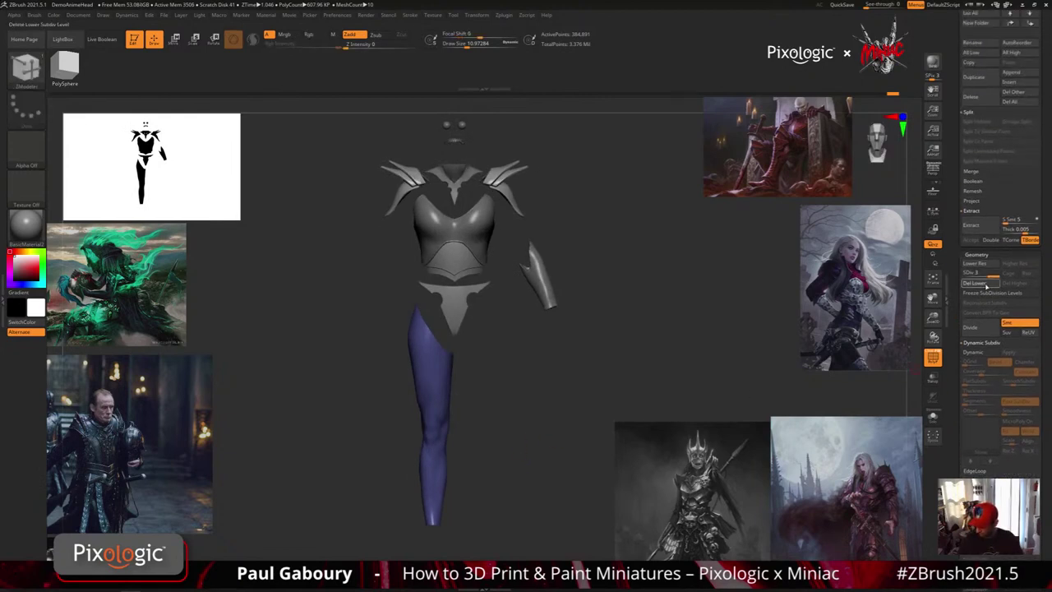
pyautogui.click(980, 254)
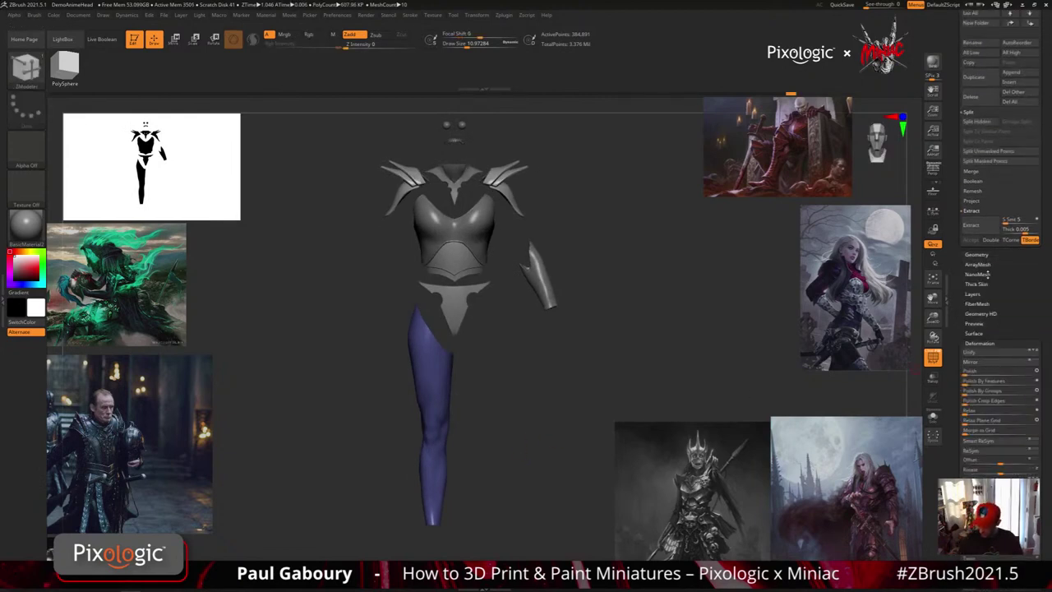
pyautogui.scroll(10, 1011, 329)
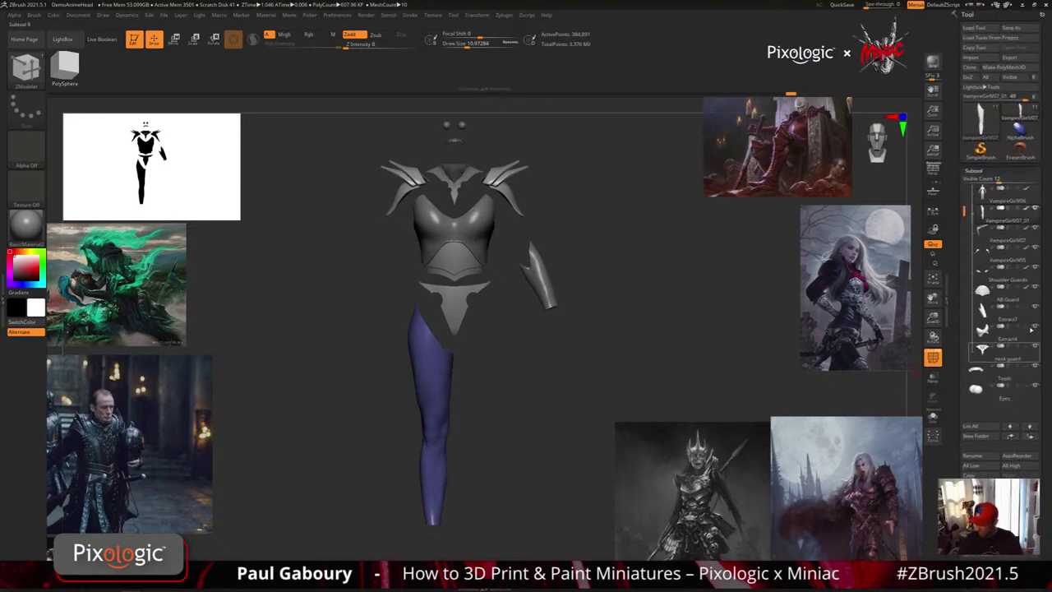
pyautogui.click(1037, 189)
# Try to scale the leg piece up slightly about its own centre, to about 1.014, and undo the scaling.
pyautogui.press('w')
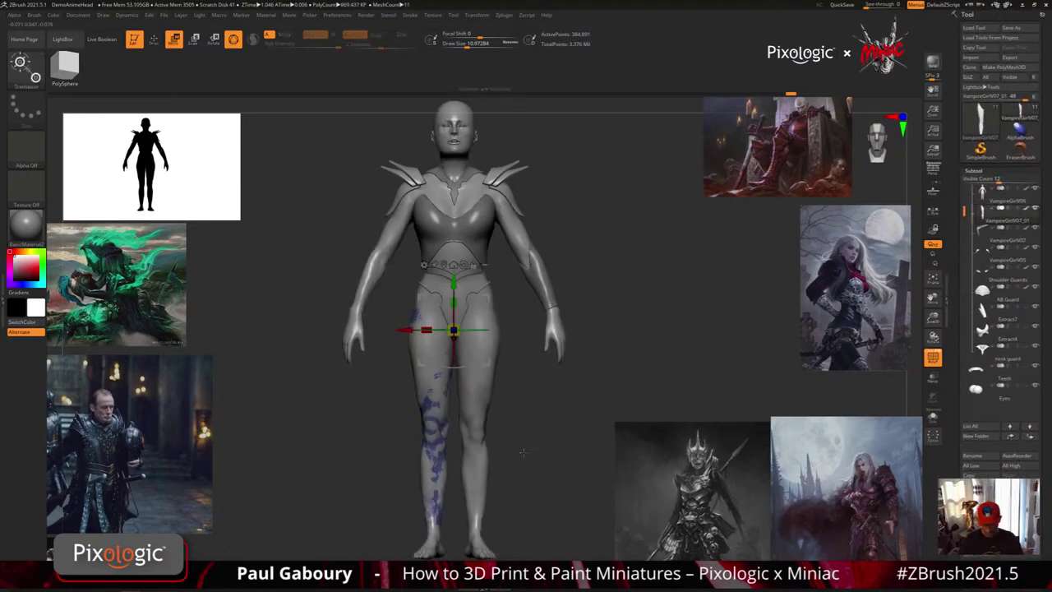
pyautogui.keyDown('ctrl'); pyautogui.moveTo(521, 452); pyautogui.dragTo(532, 470, button='right'); pyautogui.keyUp('ctrl')
pyautogui.click(444, 264)
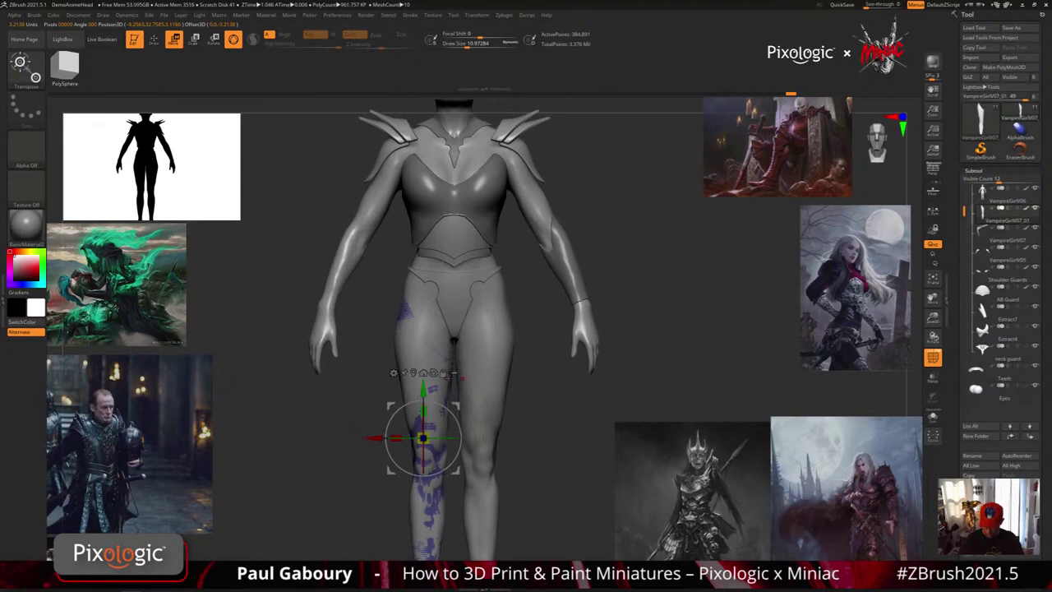
pyautogui.moveTo(424, 439); pyautogui.dragTo(429, 441)
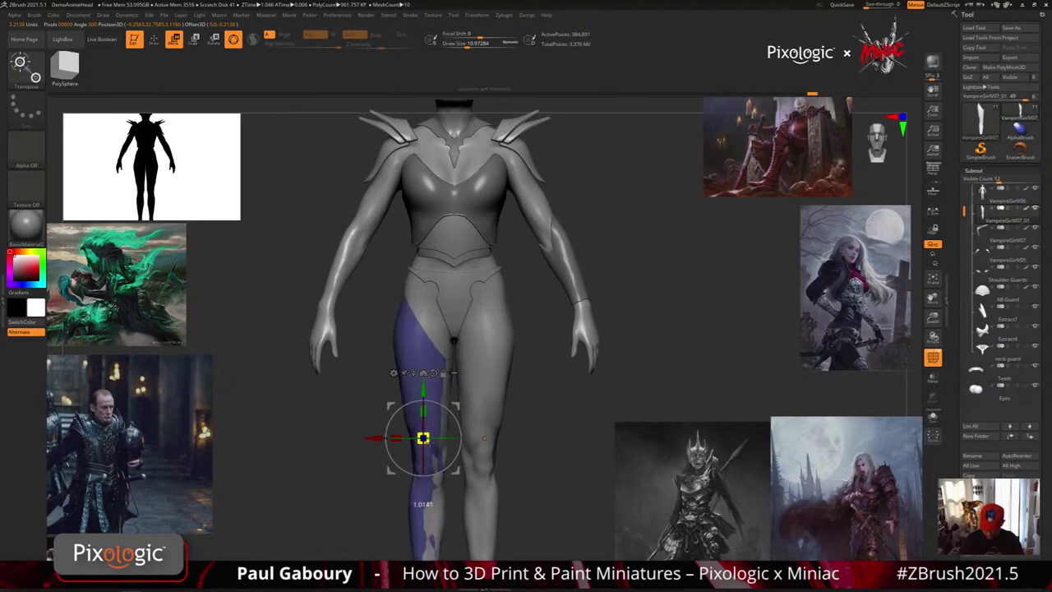
pyautogui.moveTo(507, 461)
pyautogui.keyDown('ctrl'); pyautogui.mouseDown(button='right')
pyautogui.moveTo(502, 452)
pyautogui.moveTo(589, 442)
pyautogui.moveTo(504, 465)
pyautogui.moveTo(510, 441)
pyautogui.mouseUp(button='right'); pyautogui.keyUp('ctrl')
pyautogui.hotkey('ctrl', 'z')
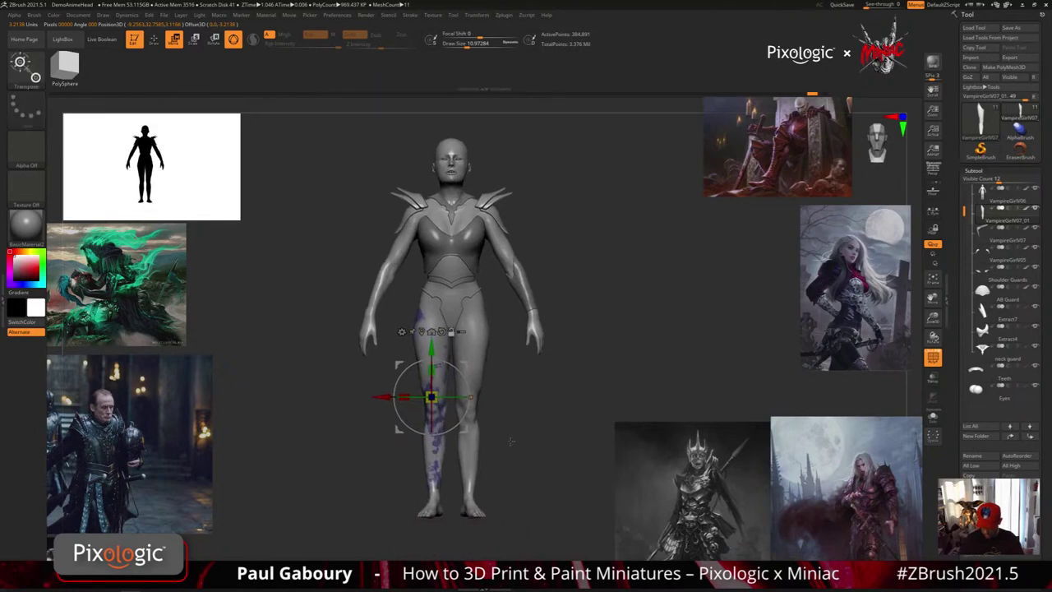
pyautogui.keyDown('alt'); pyautogui.moveTo(511, 441); pyautogui.dragTo(540, 471); pyautogui.keyUp('alt')
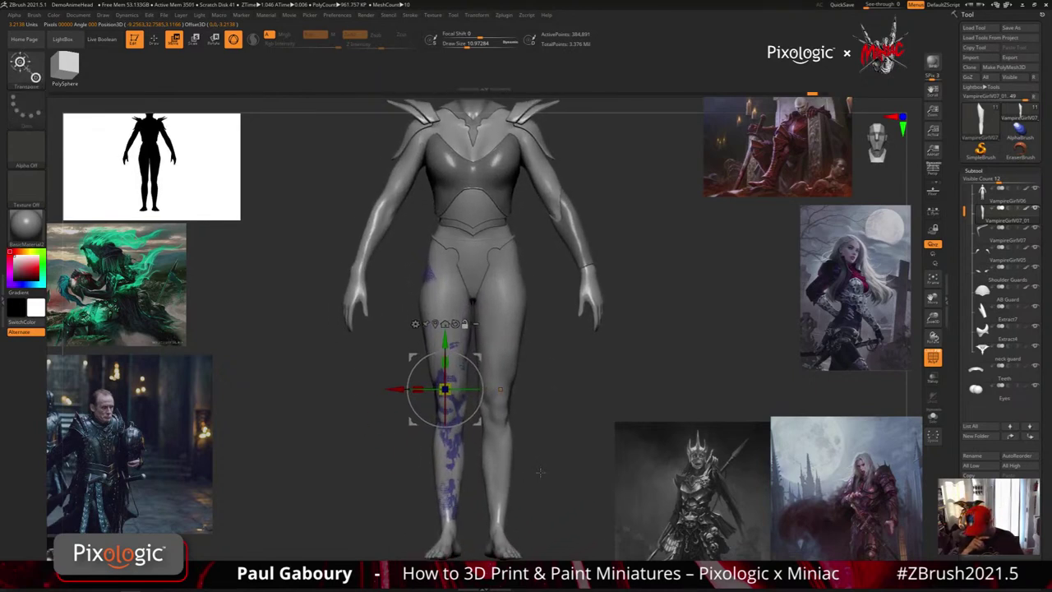
# Isolate the leg piece in Solo mode and return to Draw mode.
pyautogui.click(932, 416)
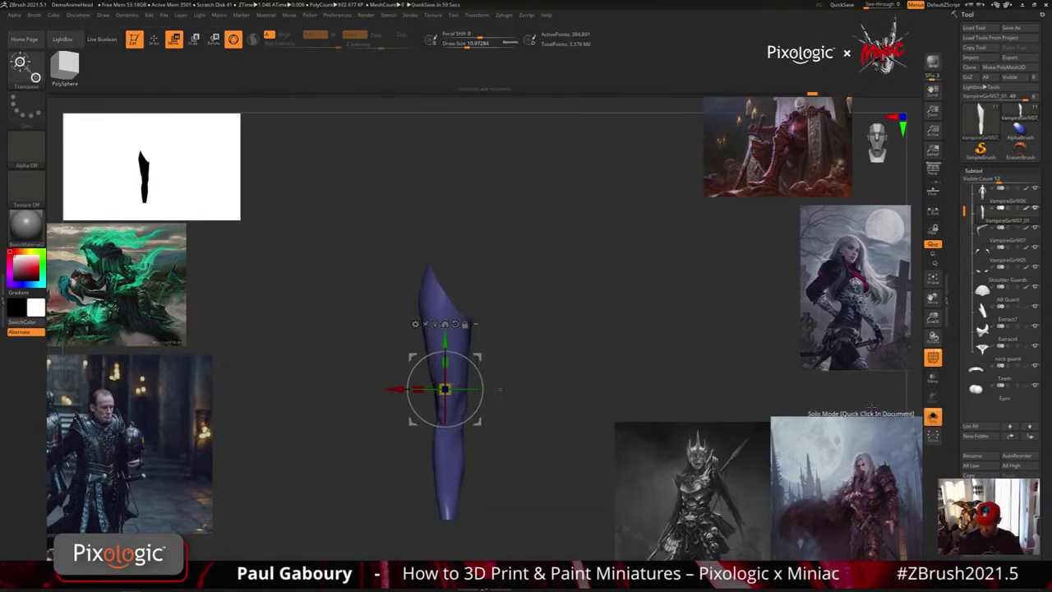
pyautogui.press('q')
pyautogui.moveTo(502, 451)
pyautogui.keyDown('ctrl'); pyautogui.mouseDown(button='right')
pyautogui.moveTo(520, 457)
pyautogui.moveTo(498, 457)
pyautogui.moveTo(488, 435)
pyautogui.moveTo(454, 288)
pyautogui.mouseUp(button='right'); pyautogui.keyUp('ctrl')
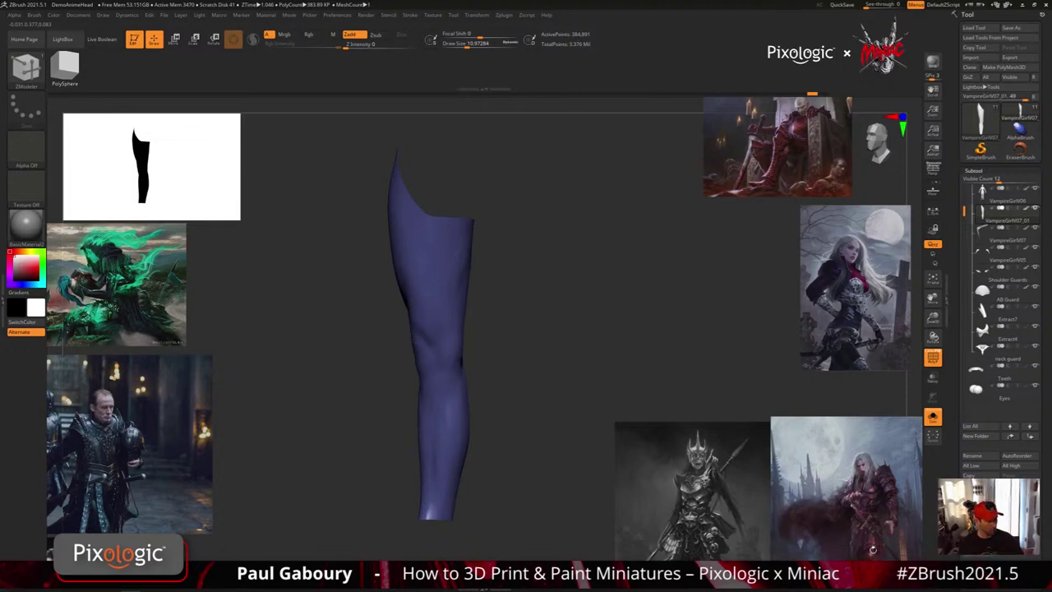
# Enlarge the painting of the long-haired knight in red armor in Spotlight and examine its knee and leg armor.
pyautogui.press('z')
pyautogui.click(857, 505)
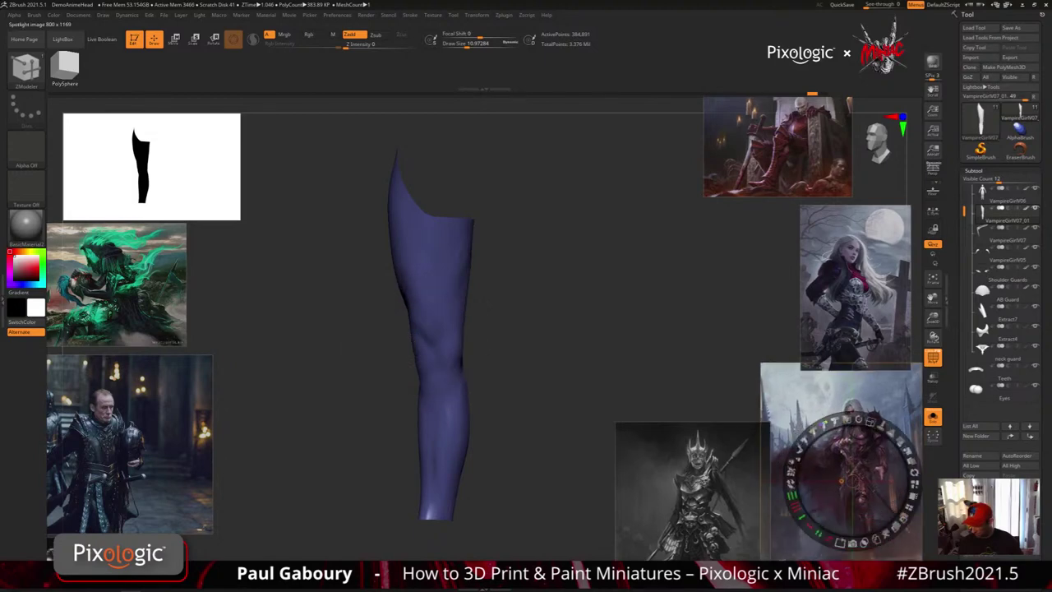
pyautogui.moveTo(857, 504); pyautogui.dragTo(700, 380)
pyautogui.moveTo(692, 422); pyautogui.dragTo(616, 328)
pyautogui.moveTo(632, 285); pyautogui.dragTo(639, 312)
pyautogui.moveTo(658, 249); pyautogui.dragTo(677, 359)
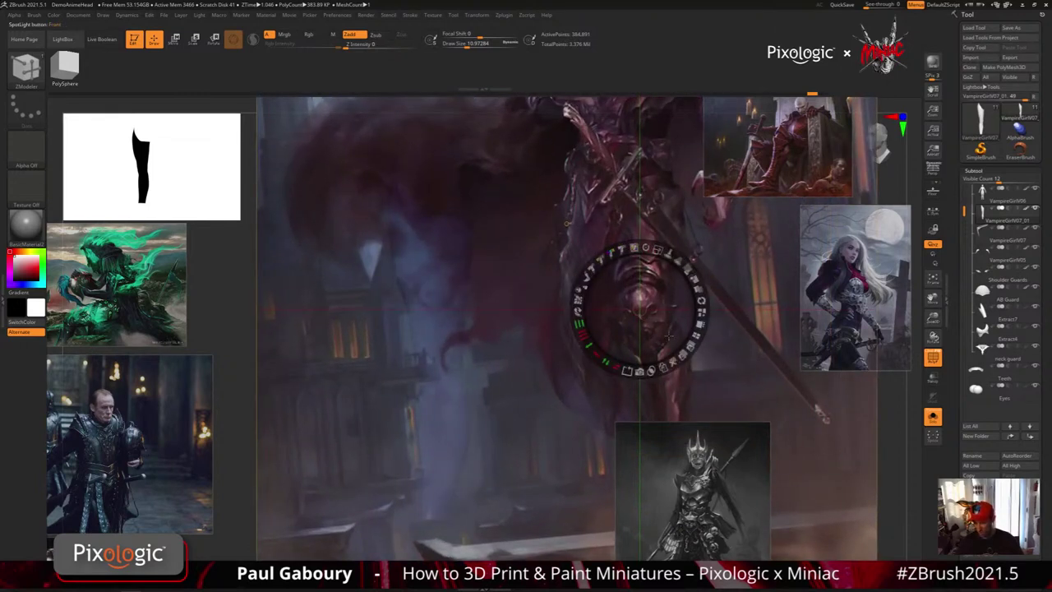
# Rearrange the Spotlight references into a tiled layout with the red-armored knight painting as the largest image.
pyautogui.click(827, 469)
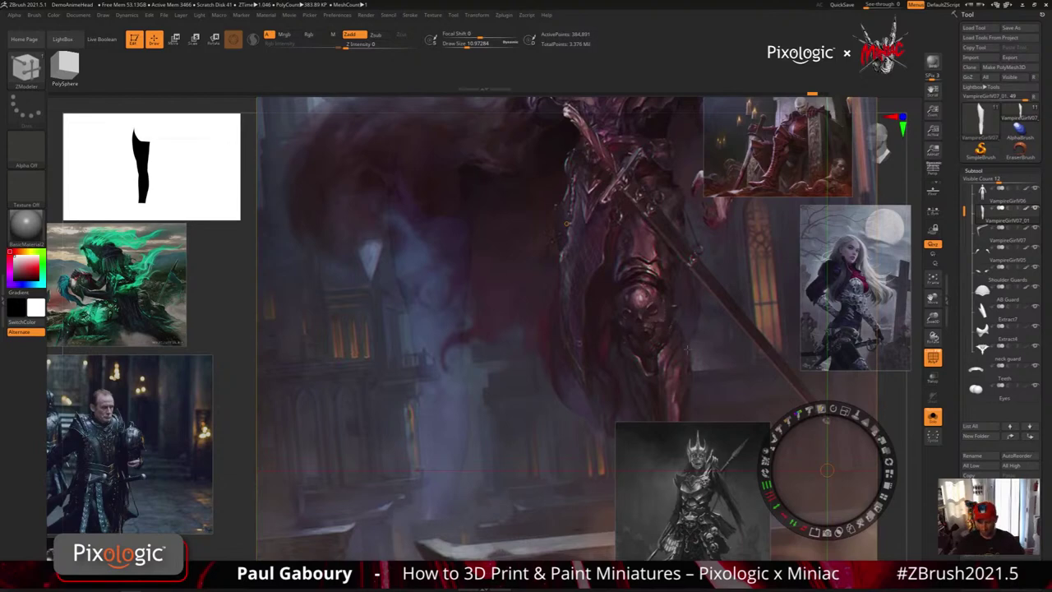
pyautogui.moveTo(826, 470); pyautogui.dragTo(485, 335)
pyautogui.moveTo(102, 416); pyautogui.dragTo(786, 390)
pyautogui.moveTo(491, 377); pyautogui.dragTo(447, 384)
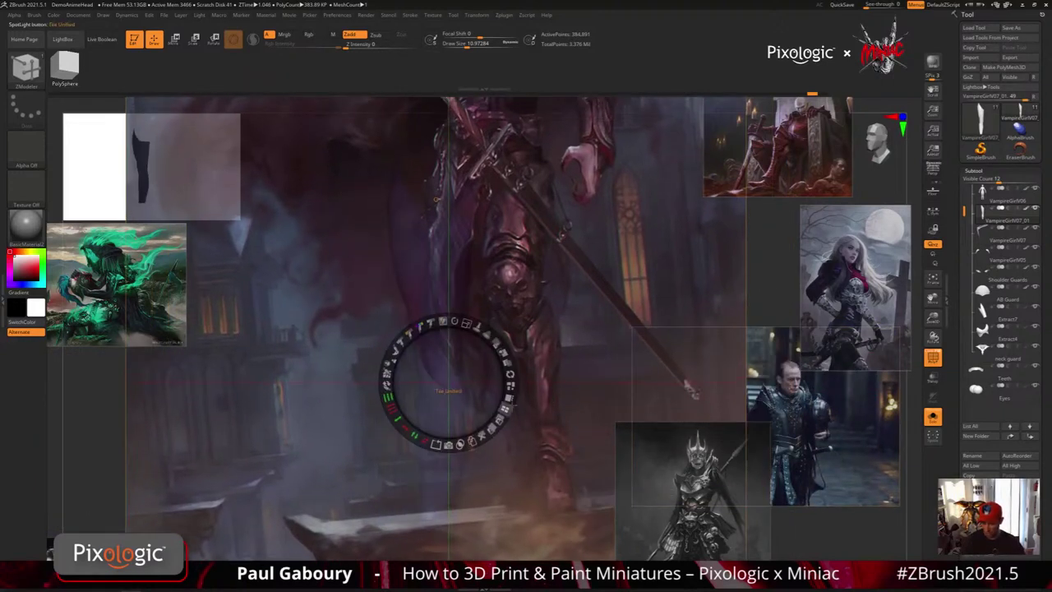
pyautogui.click(509, 397)
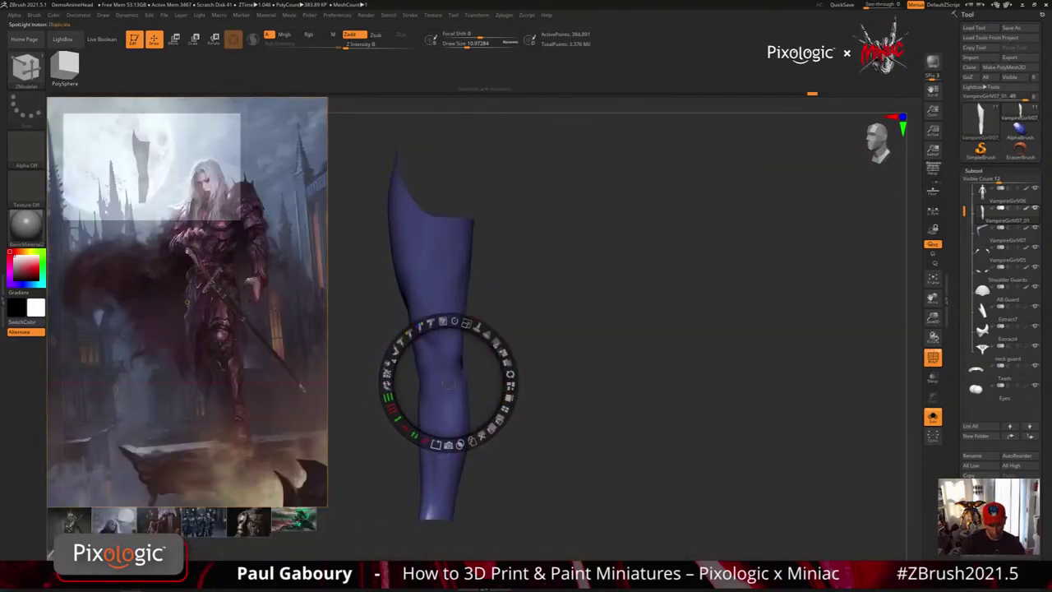
# Enlarge and place the red-armored knight painting beside the leg piece with its knee armor in view, and exit Spotlight editing.
pyautogui.moveTo(359, 466); pyautogui.dragTo(191, 427)
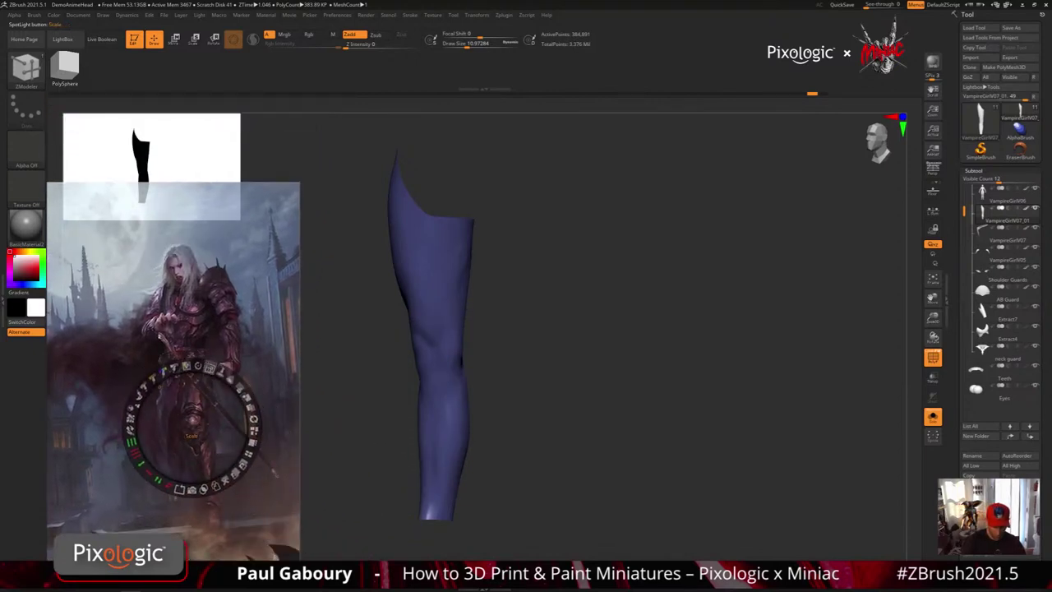
pyautogui.moveTo(210, 368); pyautogui.dragTo(242, 391)
pyautogui.moveTo(319, 442); pyautogui.dragTo(241, 373)
pyautogui.moveTo(242, 373); pyautogui.dragTo(115, 354)
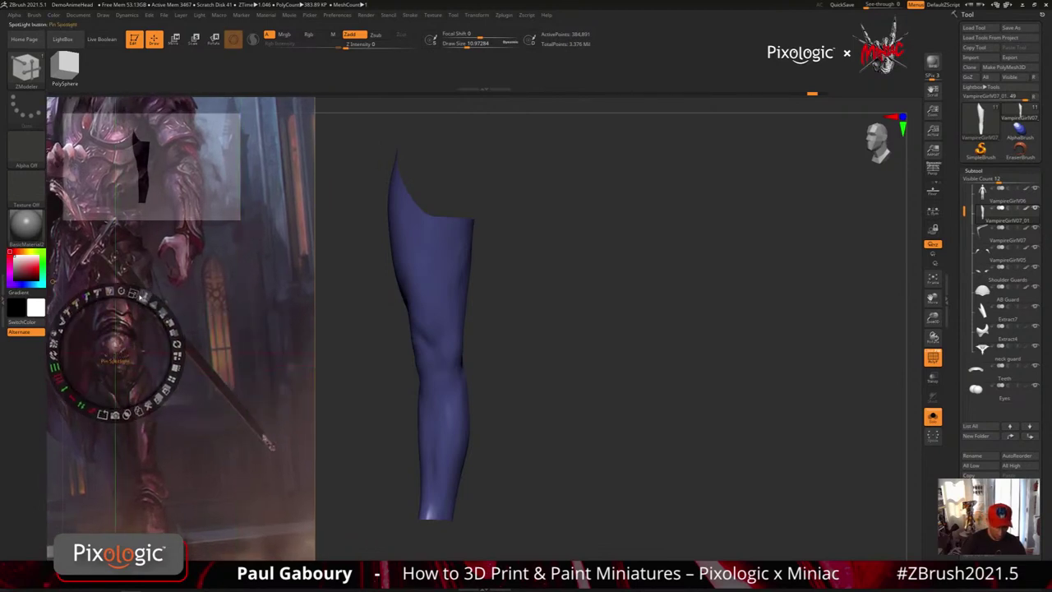
pyautogui.moveTo(134, 293); pyautogui.dragTo(137, 293)
pyautogui.press('z')
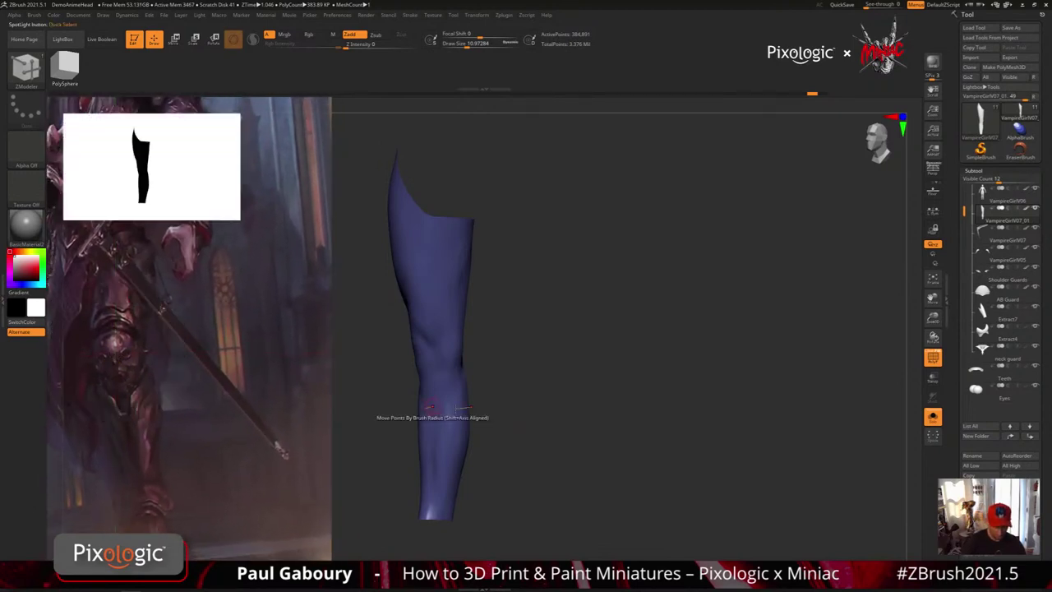
# Mask the thigh area of the leg piece with a straight edge just above the knee.
pyautogui.moveTo(567, 467); pyautogui.dragTo(625, 430)
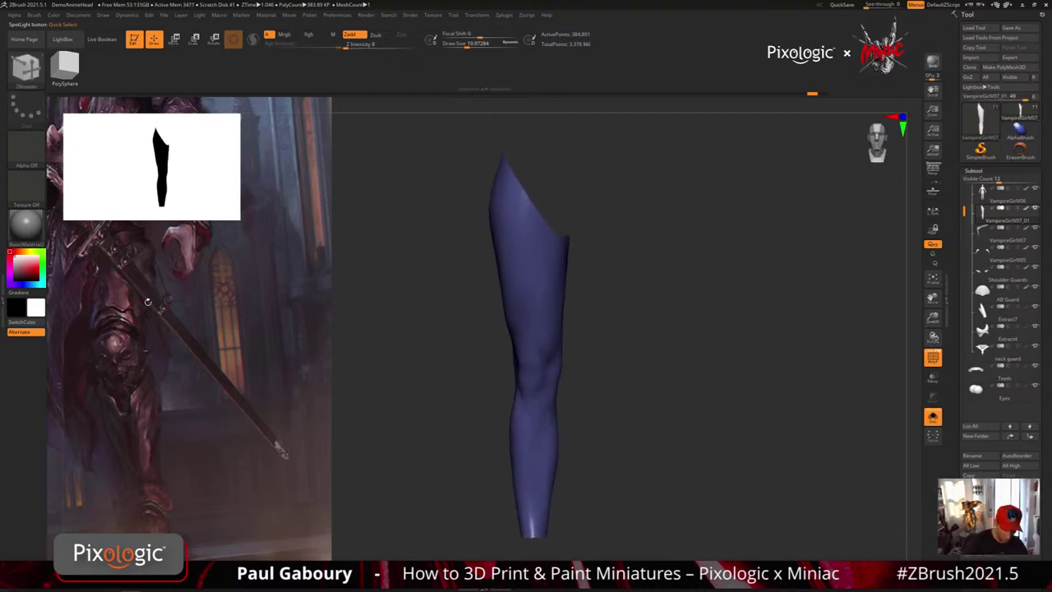
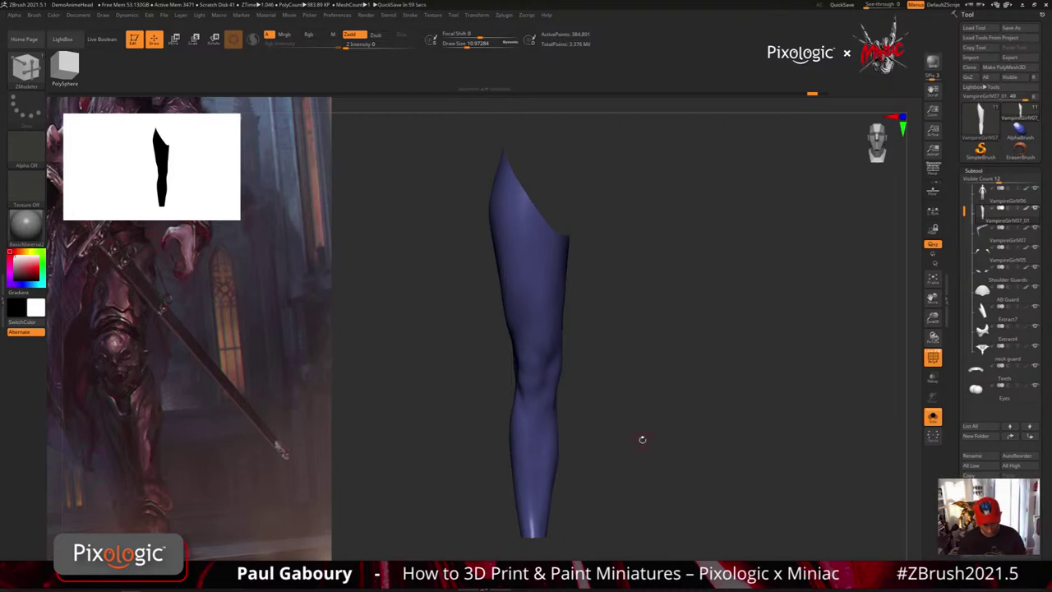
pyautogui.moveTo(622, 387)
pyautogui.mouseDown()
pyautogui.moveTo(596, 422)
pyautogui.moveTo(655, 413)
pyautogui.moveTo(613, 422)
pyautogui.moveTo(617, 402)
pyautogui.mouseUp()
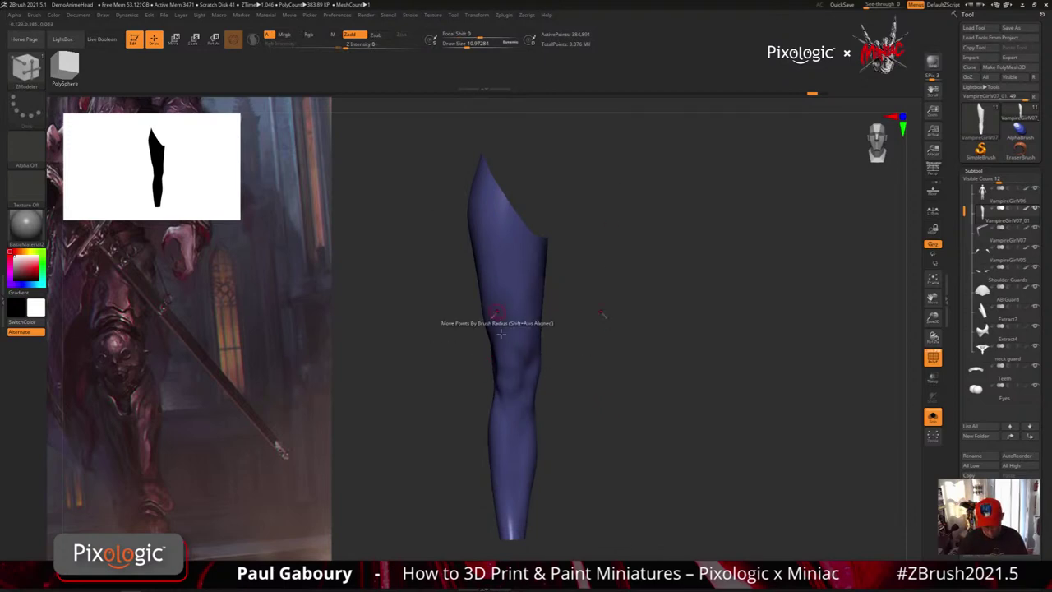
pyautogui.keyDown('ctrl'); pyautogui.moveTo(430, 134); pyautogui.dragTo(594, 363); pyautogui.keyUp('ctrl')
# Examine the thigh mask and its lower edge from the back and both sides of the leg.
pyautogui.moveTo(597, 401)
pyautogui.mouseDown()
pyautogui.moveTo(641, 399)
pyautogui.moveTo(609, 390)
pyautogui.mouseUp()
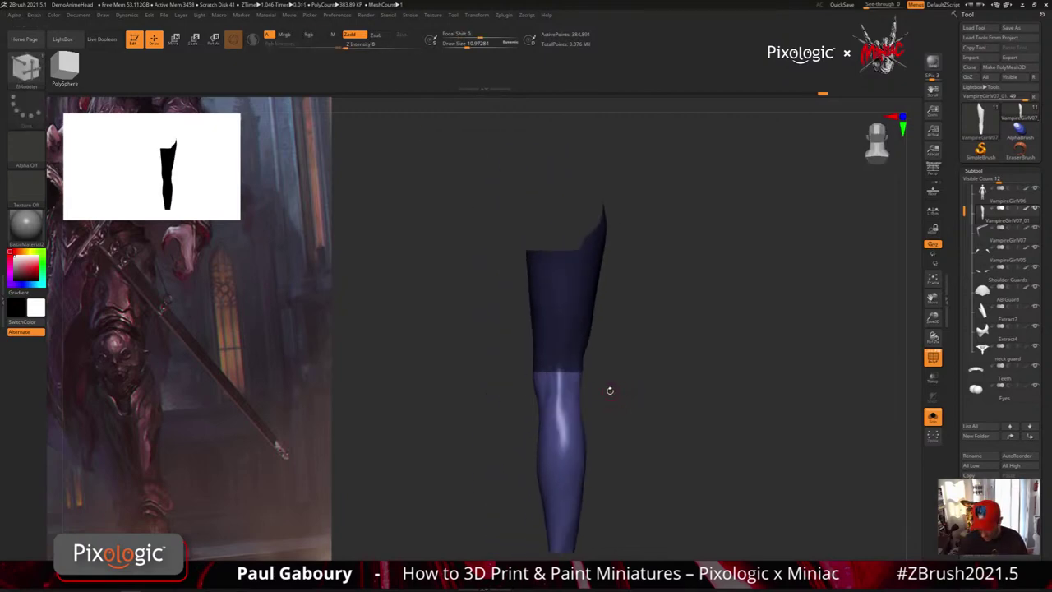
pyautogui.moveTo(634, 318); pyautogui.dragTo(612, 293)
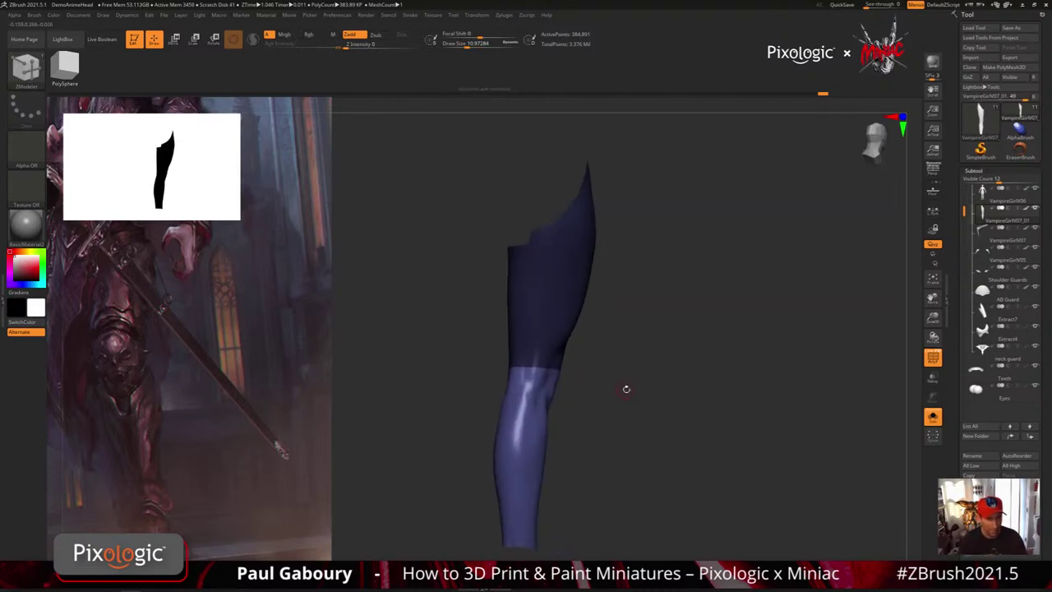
pyautogui.moveTo(616, 395); pyautogui.dragTo(593, 379)
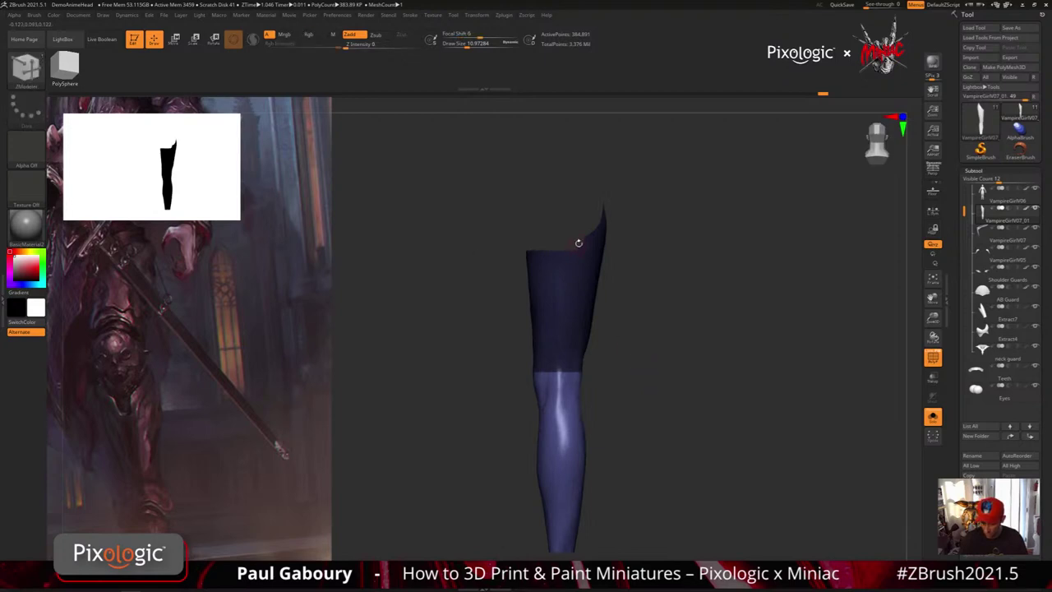
pyautogui.moveTo(605, 327); pyautogui.dragTo(613, 319)
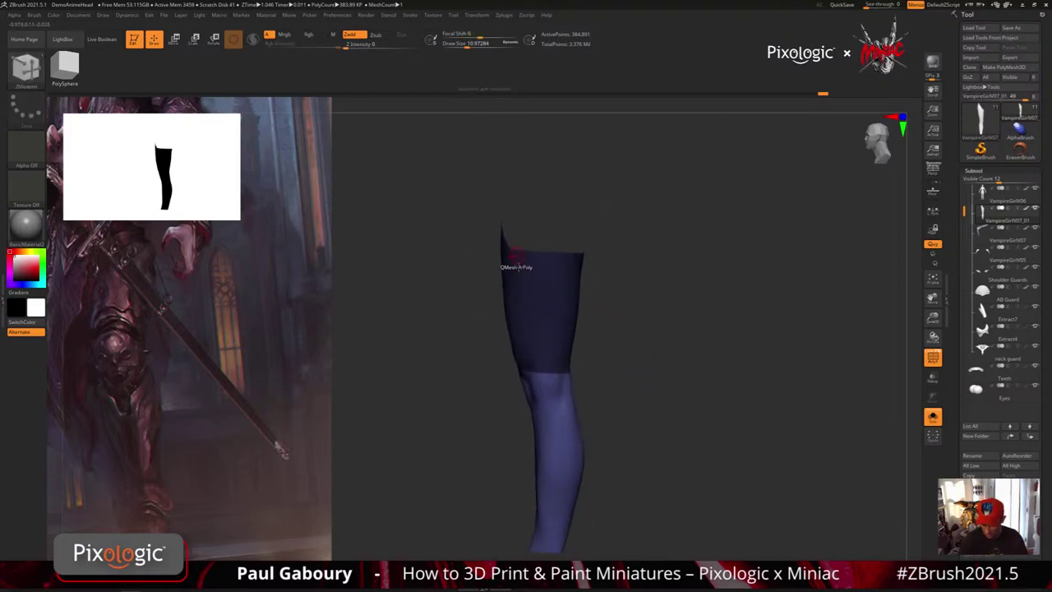
pyautogui.moveTo(598, 394); pyautogui.dragTo(575, 329)
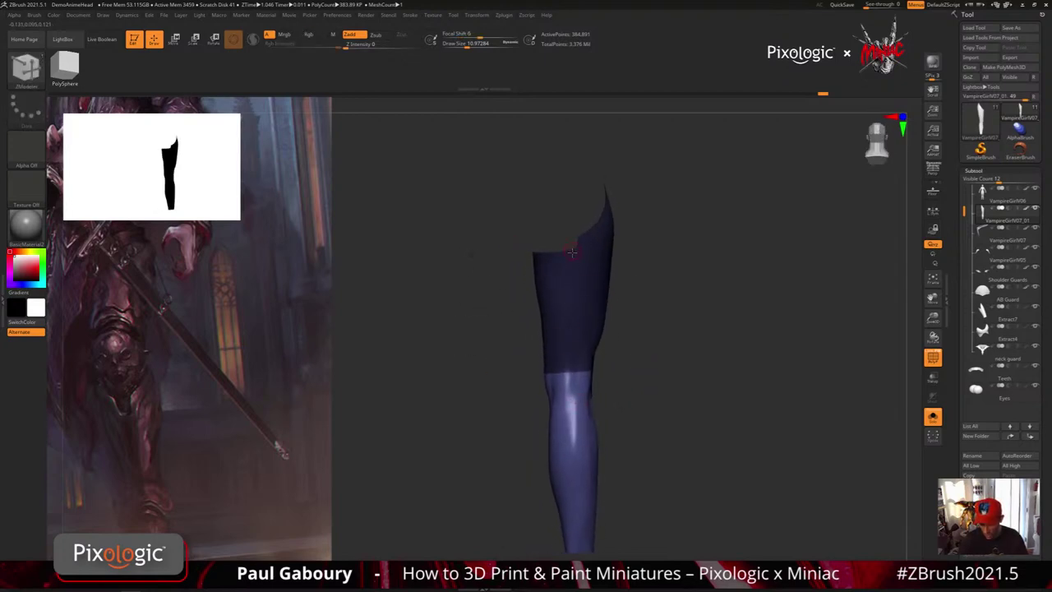
pyautogui.moveTo(569, 399); pyautogui.dragTo(578, 378, button='right')
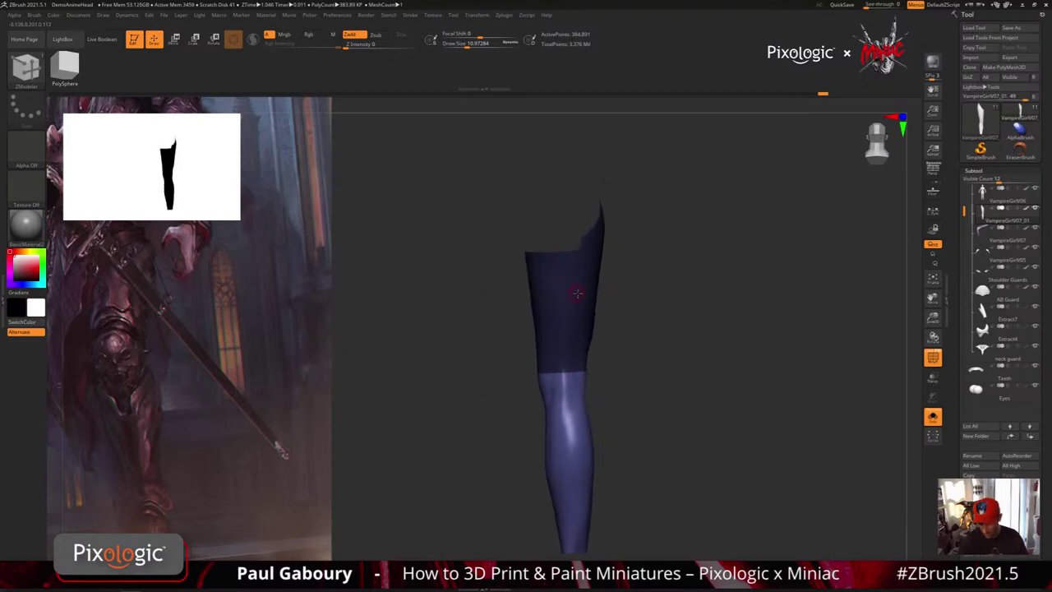
pyautogui.moveTo(655, 402); pyautogui.dragTo(575, 395)
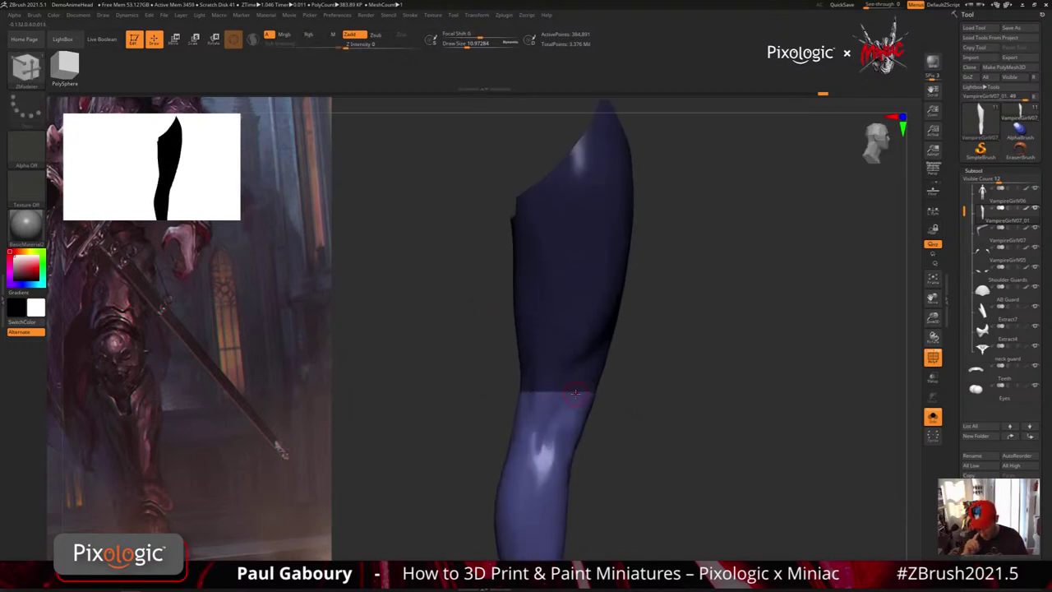
# Erase the thigh mask in a rounded arch above the kneecap with the MaskPen brush.
pyautogui.press('ctrl')
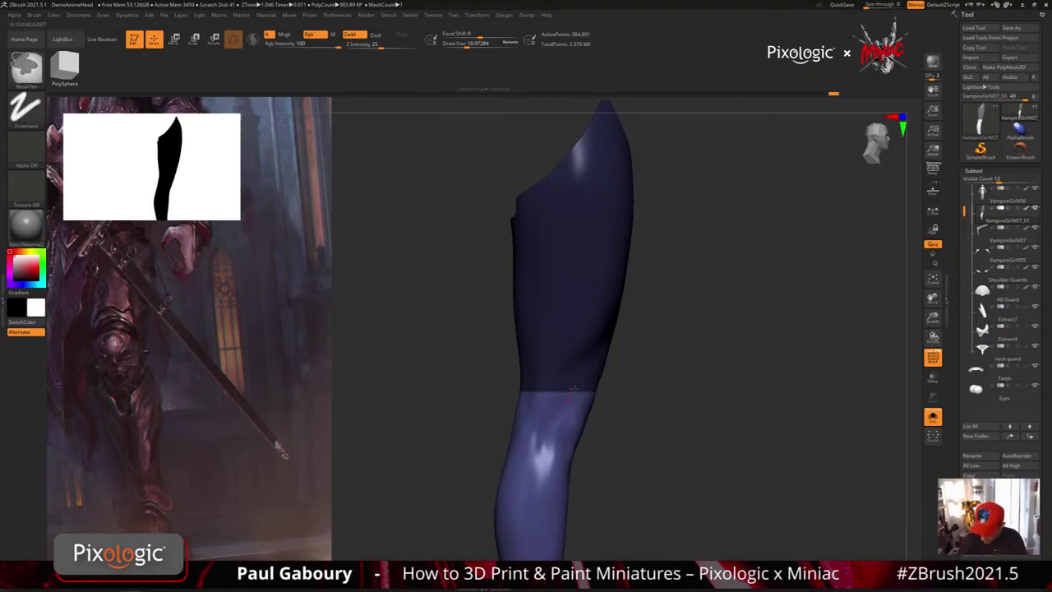
pyautogui.click(409, 16)
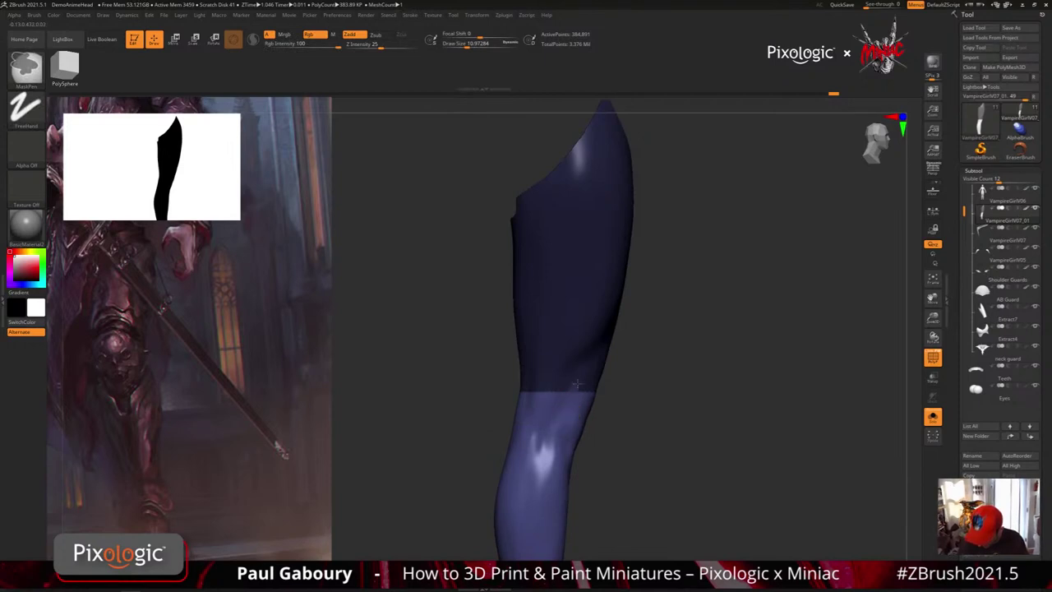
pyautogui.moveTo(600, 364)
pyautogui.mouseDown()
pyautogui.moveTo(578, 375)
pyautogui.moveTo(609, 366)
pyautogui.mouseUp()
pyautogui.moveTo(609, 366); pyautogui.dragTo(577, 384, button='right')
pyautogui.rightClick(570, 440)
pyautogui.keyDown('ctrl'); pyautogui.keyDown('alt'); pyautogui.moveTo(593, 391); pyautogui.dragTo(596, 377); pyautogui.keyUp('alt'); pyautogui.keyUp('ctrl')
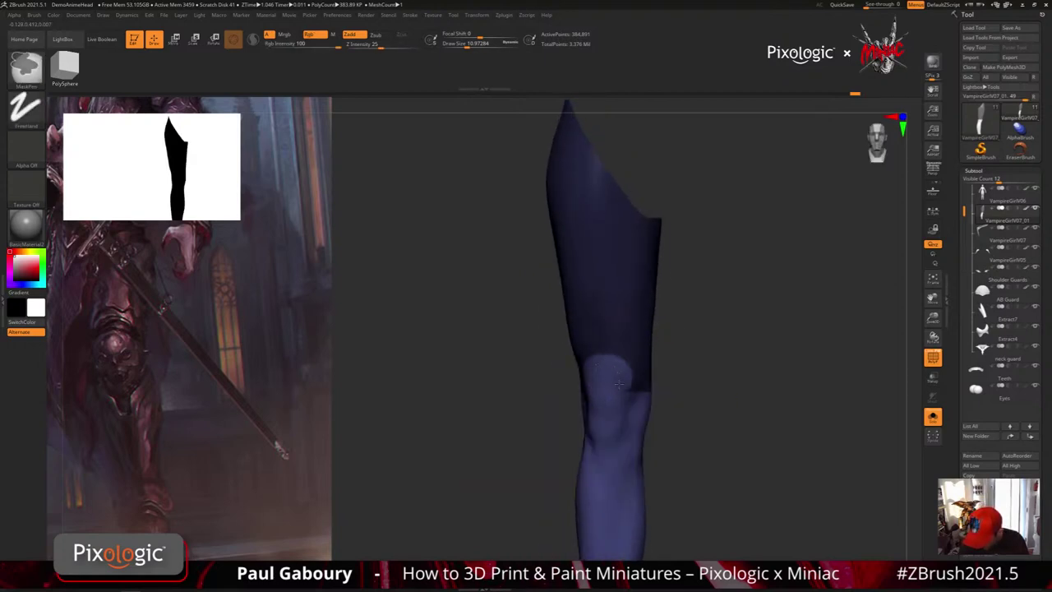
pyautogui.moveTo(638, 405); pyautogui.dragTo(372, 398, button='right')
pyautogui.press('ctrl')
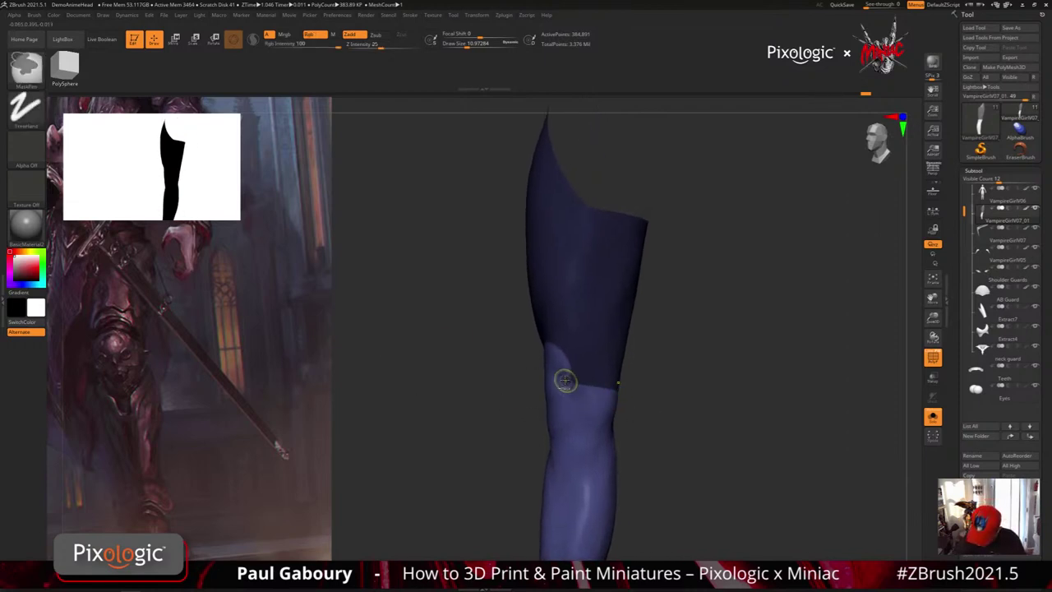
# Clean up the thigh mask's lower edge along the side and straighten it across the back of the knee.
pyautogui.moveTo(595, 392)
pyautogui.mouseDown(button='right')
pyautogui.moveTo(678, 378)
pyautogui.moveTo(699, 436)
pyautogui.moveTo(668, 428)
pyautogui.mouseUp(button='right')
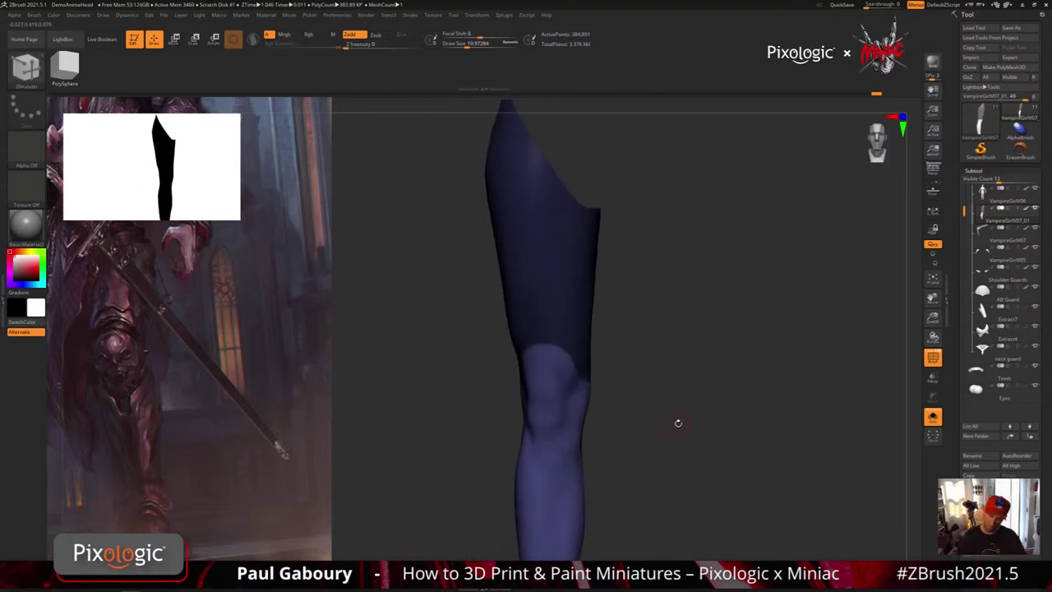
pyautogui.moveTo(606, 412); pyautogui.dragTo(671, 418, button='right')
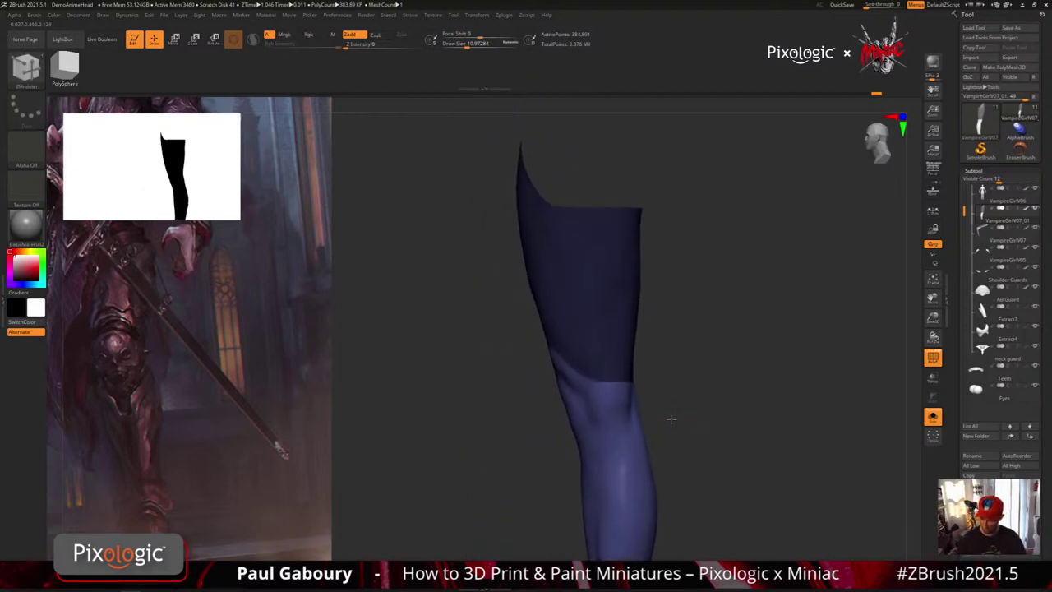
pyautogui.moveTo(600, 374)
pyautogui.keyDown('alt'); pyautogui.mouseDown(button='right')
pyautogui.moveTo(498, 342)
pyautogui.moveTo(577, 392)
pyautogui.moveTo(564, 394)
pyautogui.mouseUp(button='right'); pyautogui.keyUp('alt')
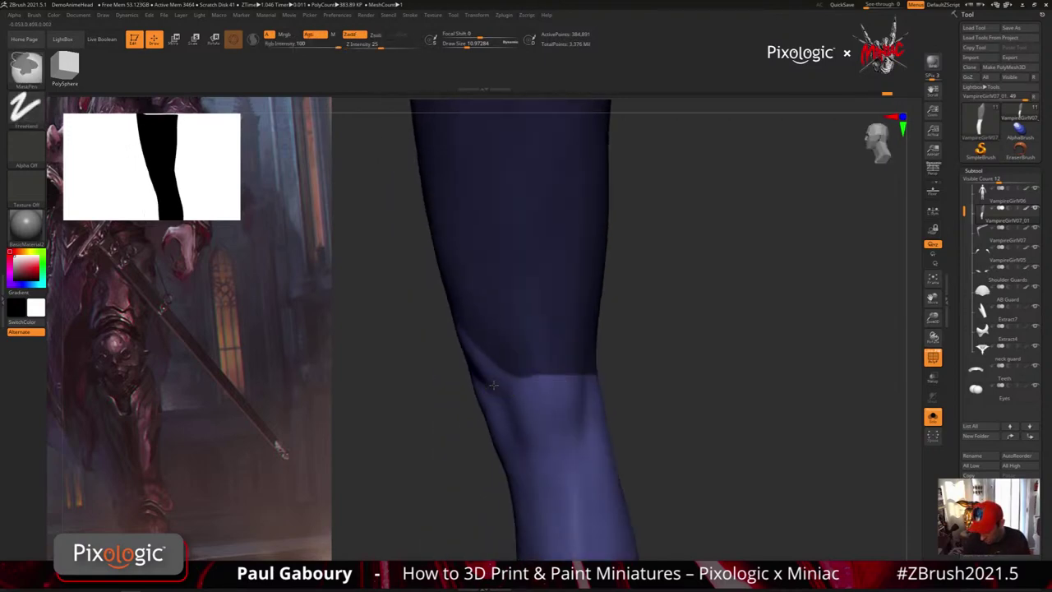
pyautogui.keyDown('ctrl'); pyautogui.keyDown('alt'); pyautogui.moveTo(514, 380); pyautogui.dragTo(590, 375); pyautogui.keyUp('alt'); pyautogui.keyUp('ctrl')
pyautogui.moveTo(691, 376); pyautogui.dragTo(720, 415, button='right')
pyautogui.moveTo(719, 415)
pyautogui.mouseDown()
pyautogui.moveTo(731, 417)
pyautogui.moveTo(713, 418)
pyautogui.mouseUp()
pyautogui.keyDown('ctrl'); pyautogui.keyDown('alt'); pyautogui.moveTo(511, 388); pyautogui.dragTo(579, 389); pyautogui.keyUp('alt'); pyautogui.keyUp('ctrl')
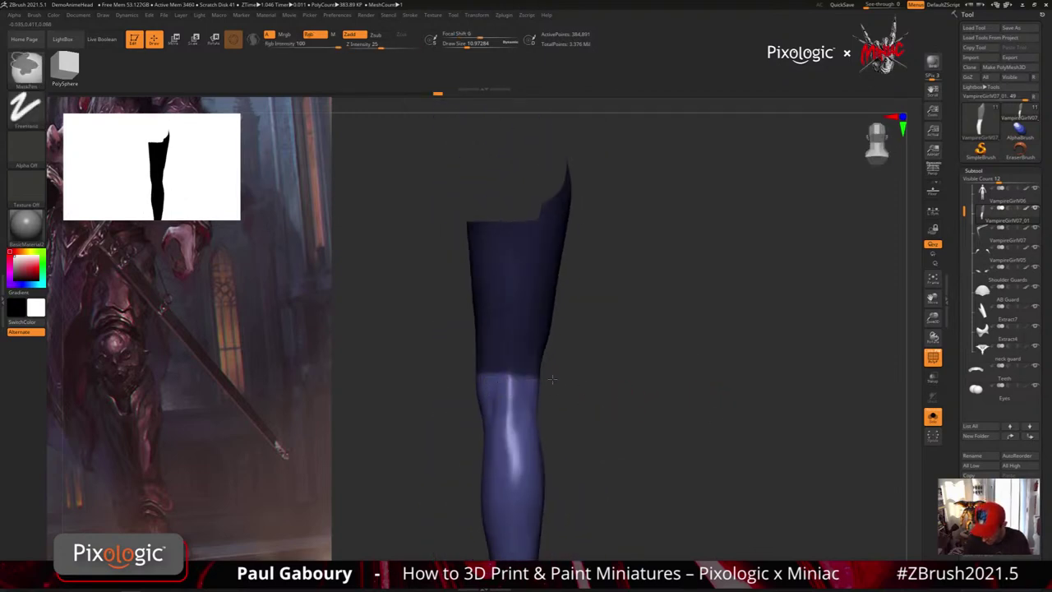
pyautogui.moveTo(606, 466)
pyautogui.keyDown('ctrl'); pyautogui.mouseDown()
pyautogui.moveTo(419, 392)
pyautogui.moveTo(410, 371)
pyautogui.mouseUp(); pyautogui.keyUp('ctrl')
# Convert the masked thigh area into its own polygroup and check the split from the front and back.
pyautogui.moveTo(585, 440)
pyautogui.mouseDown()
pyautogui.moveTo(662, 437)
pyautogui.moveTo(637, 437)
pyautogui.mouseUp()
pyautogui.moveTo(636, 436)
pyautogui.mouseDown(button='right')
pyautogui.moveTo(611, 429)
pyautogui.moveTo(692, 427)
pyautogui.moveTo(551, 446)
pyautogui.moveTo(562, 415)
pyautogui.moveTo(583, 417)
pyautogui.moveTo(509, 440)
pyautogui.mouseUp(button='right')
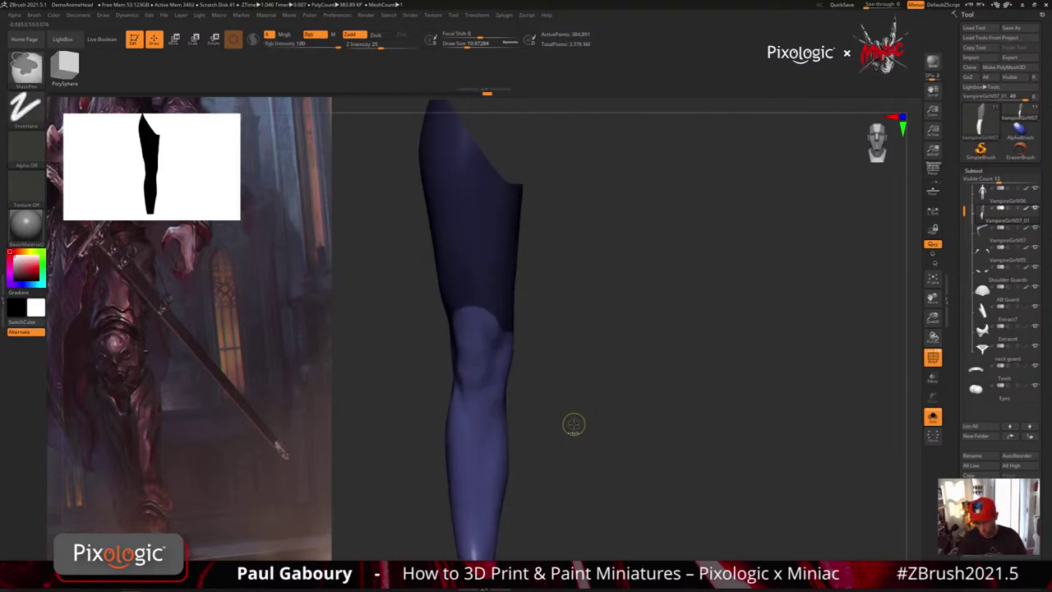
pyautogui.hotkey('ctrl', 'w')
pyautogui.moveTo(573, 425)
pyautogui.mouseDown(button='right')
pyautogui.moveTo(603, 442)
pyautogui.moveTo(615, 417)
pyautogui.moveTo(681, 420)
pyautogui.moveTo(577, 430)
pyautogui.moveTo(605, 436)
pyautogui.moveTo(590, 444)
pyautogui.moveTo(648, 430)
pyautogui.moveTo(611, 431)
pyautogui.moveTo(602, 460)
pyautogui.mouseUp(button='right')
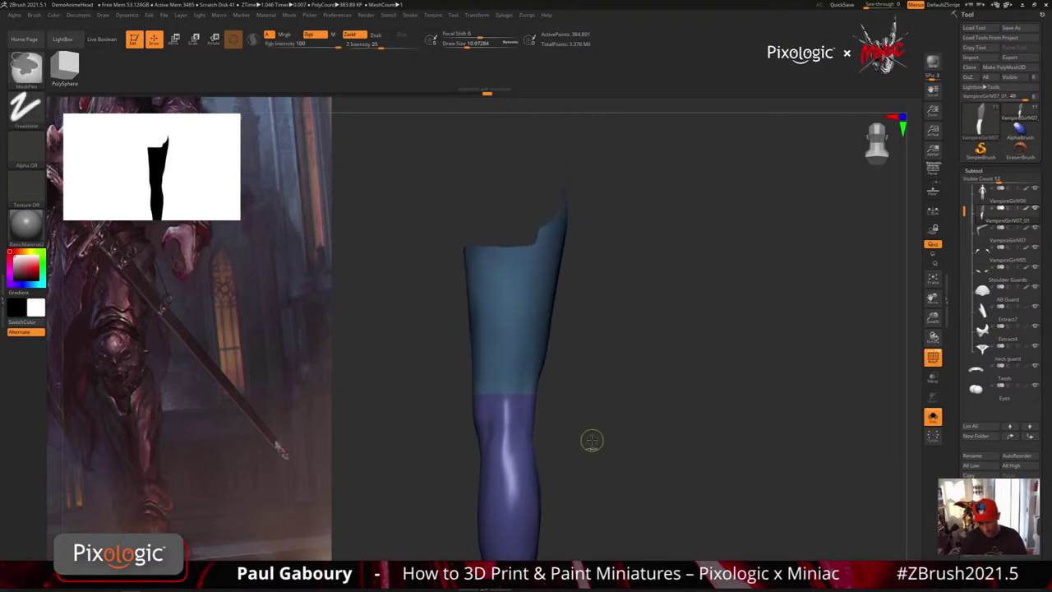
# Switch to the ZModeler brush and look over the MaskPen brush's settings.
pyautogui.press('b')
pyautogui.press('z')
pyautogui.press('m')
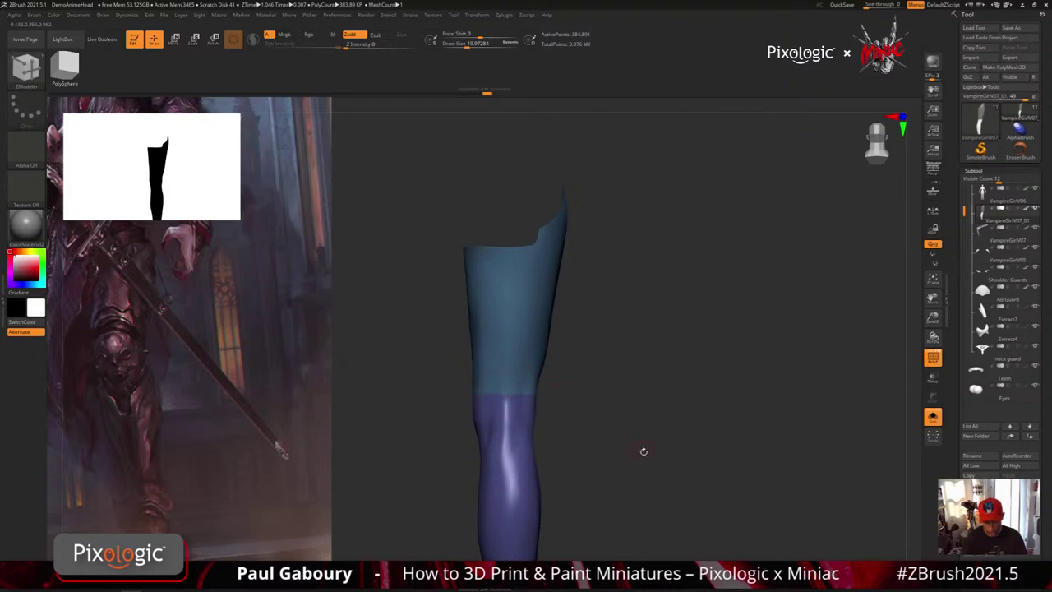
pyautogui.moveTo(644, 450); pyautogui.dragTo(590, 463)
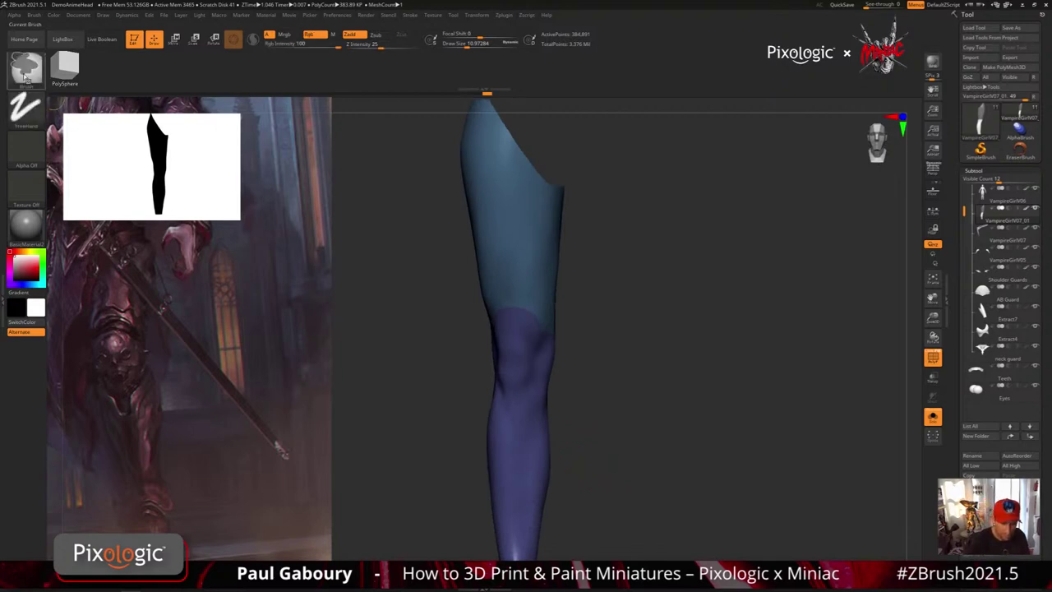
pyautogui.click(34, 15)
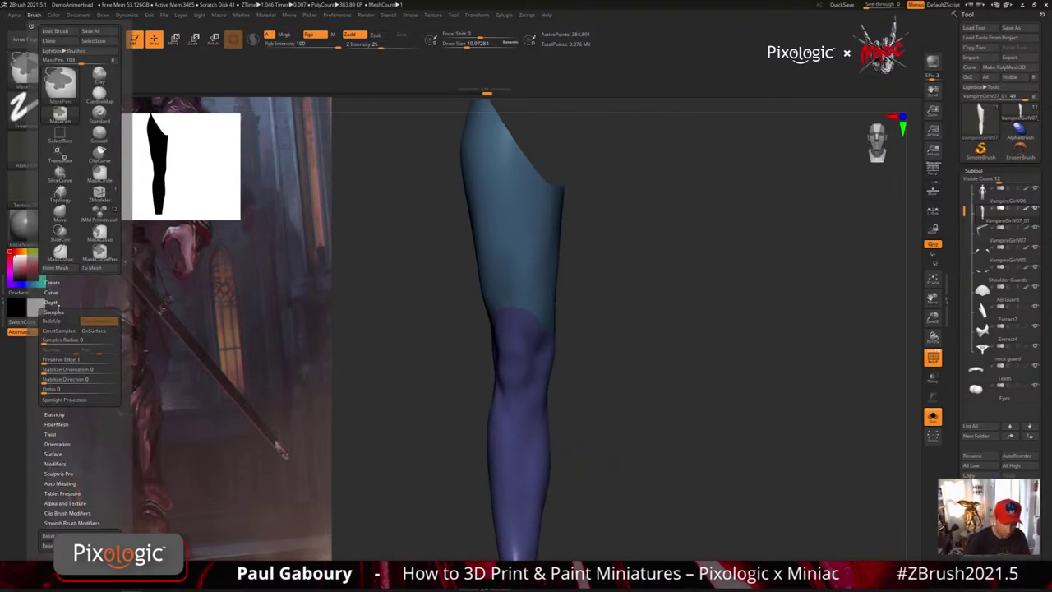
pyautogui.click(54, 311)
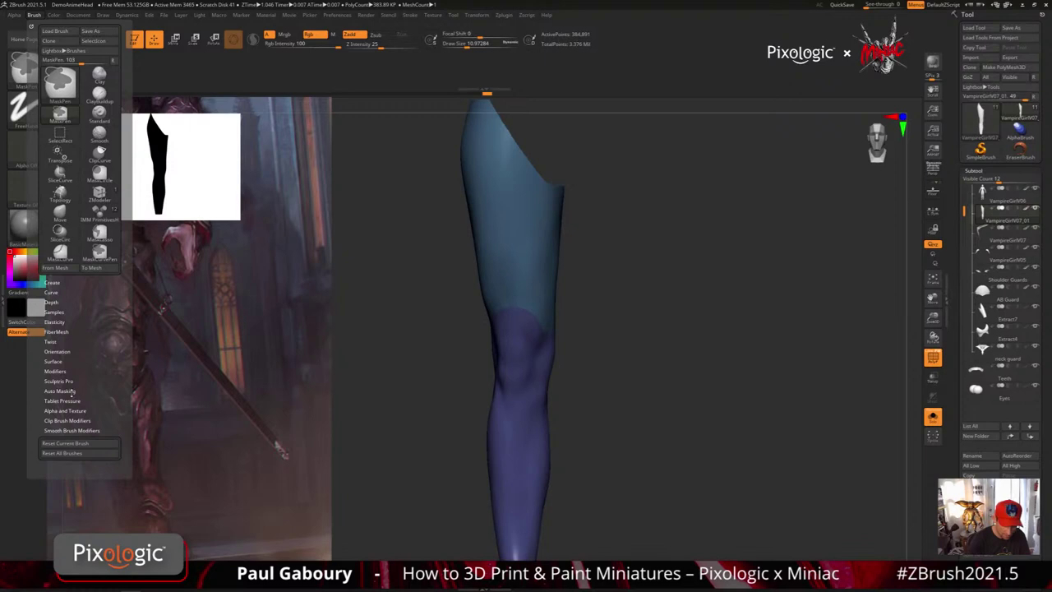
pyautogui.click(108, 389)
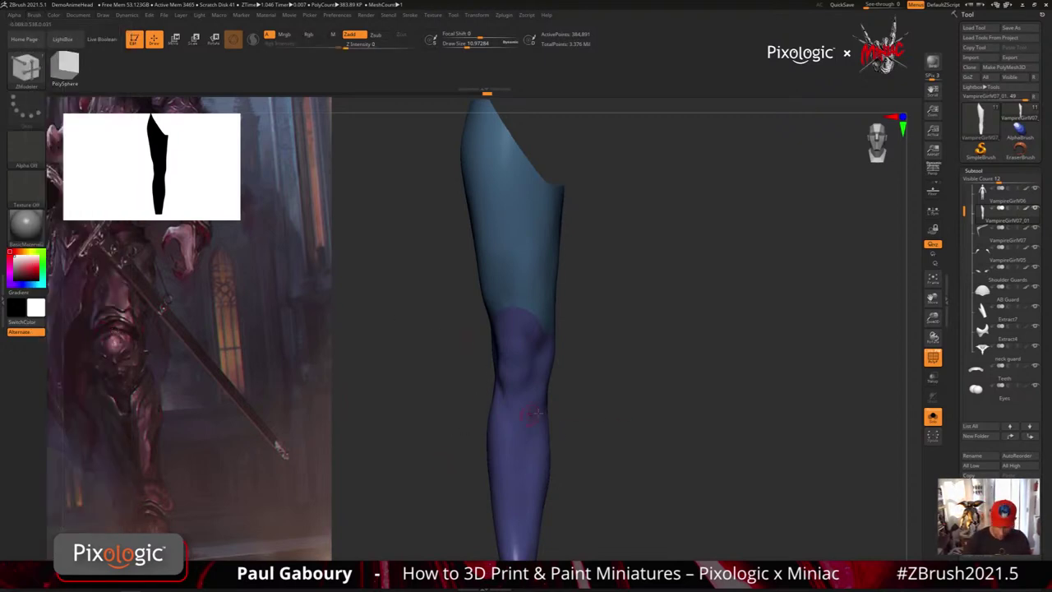
# Mask an oval kneecap area from the thigh's arched lower edge down over the knee with the MaskPen brush.
pyautogui.keyDown('ctrl'); pyautogui.moveTo(542, 398); pyautogui.dragTo(603, 400, button='right'); pyautogui.keyUp('ctrl')
pyautogui.keyDown('ctrl'); pyautogui.moveTo(524, 320); pyautogui.dragTo(527, 300); pyautogui.keyUp('ctrl')
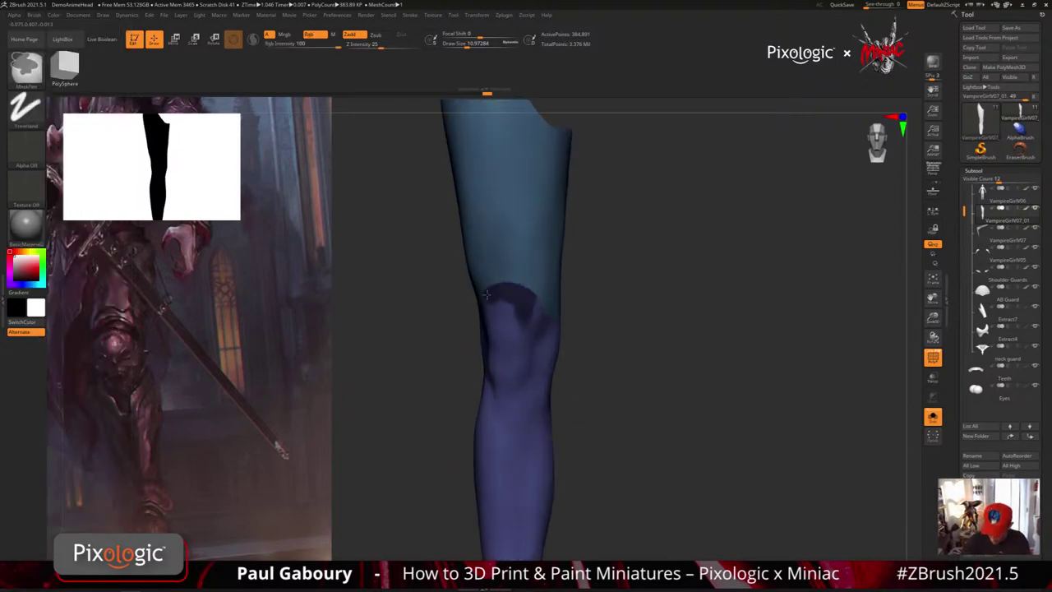
pyautogui.moveTo(520, 334); pyautogui.dragTo(534, 317, button='right')
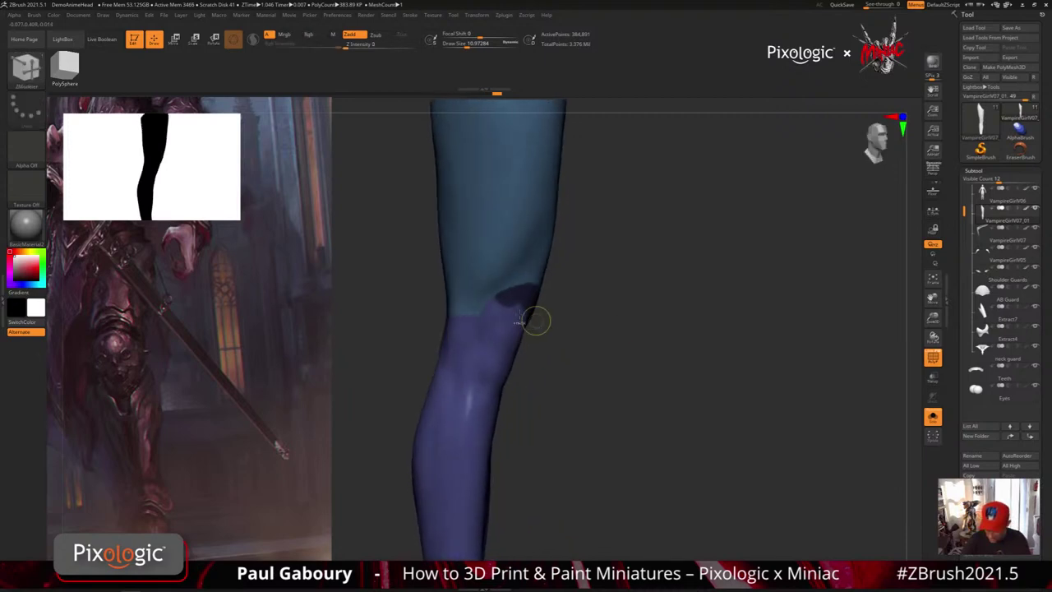
pyautogui.keyDown('ctrl'); pyautogui.moveTo(486, 323); pyautogui.dragTo(496, 359); pyautogui.keyUp('ctrl')
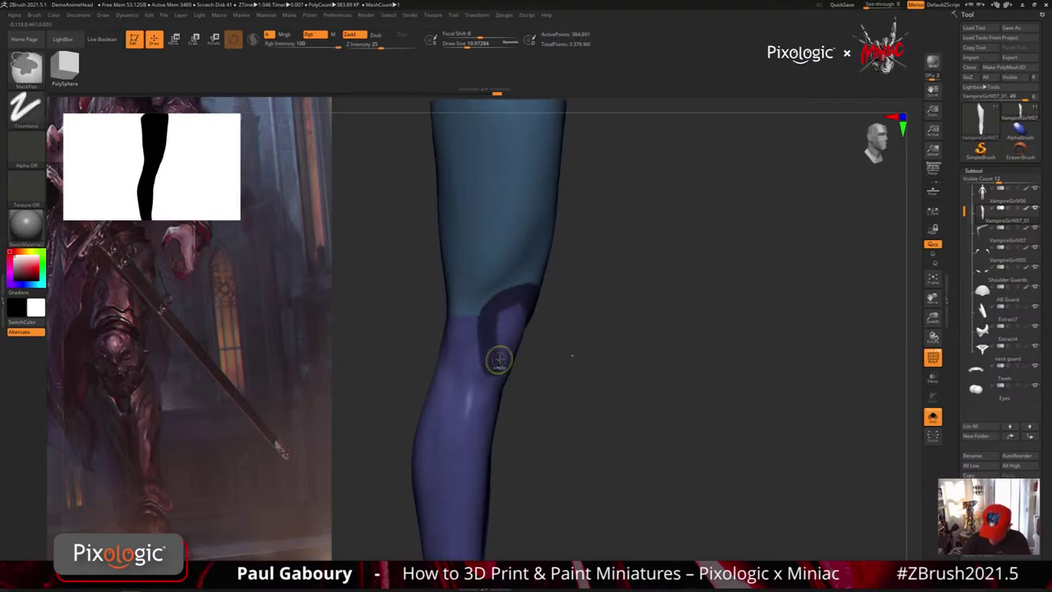
pyautogui.moveTo(647, 383); pyautogui.dragTo(575, 380)
pyautogui.moveTo(497, 344)
pyautogui.keyDown('ctrl'); pyautogui.mouseDown()
pyautogui.moveTo(496, 369)
pyautogui.moveTo(534, 355)
pyautogui.moveTo(509, 335)
pyautogui.moveTo(490, 354)
pyautogui.mouseUp(); pyautogui.keyUp('ctrl')
pyautogui.moveTo(501, 317); pyautogui.dragTo(558, 350, button='right')
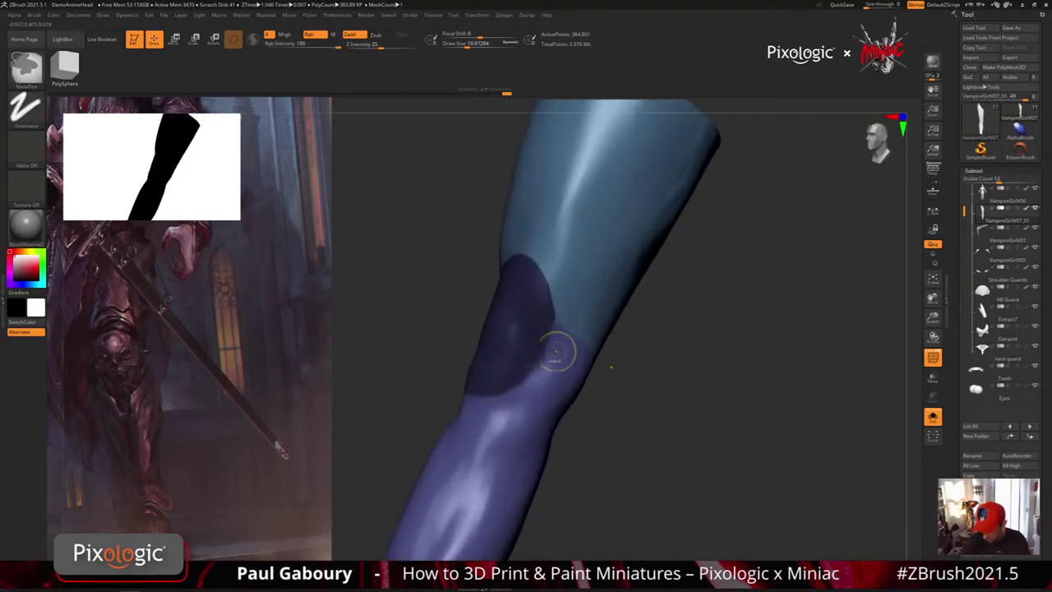
# Reduce the draw size to about 6.3 and refine the kneecap mask's outline on both sides of the knee.
pyautogui.moveTo(552, 367)
pyautogui.mouseDown()
pyautogui.moveTo(567, 349)
pyautogui.moveTo(531, 345)
pyautogui.mouseUp()
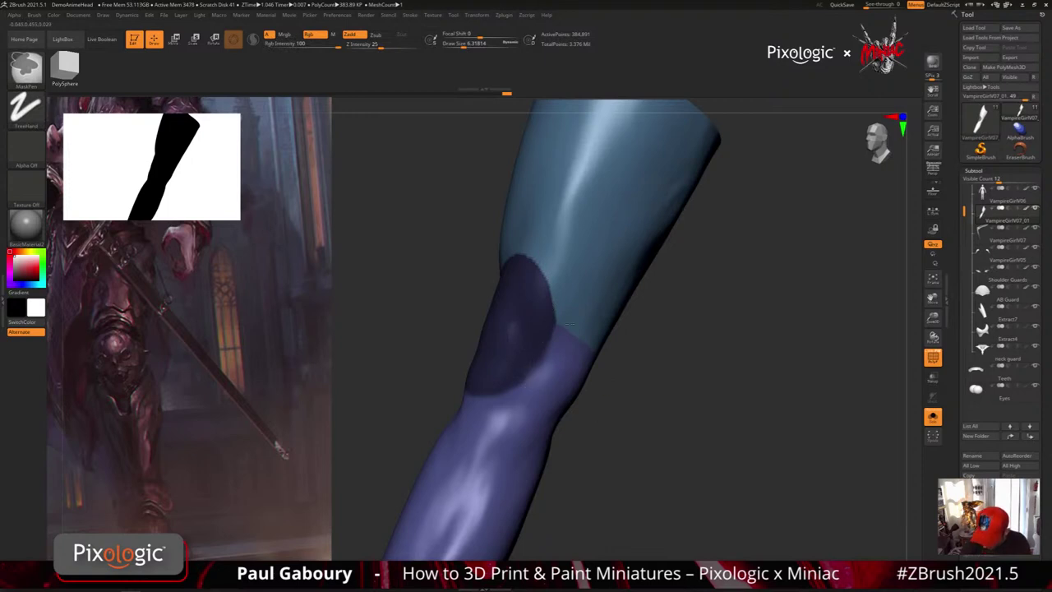
pyautogui.moveTo(501, 406); pyautogui.dragTo(531, 371, button='right')
pyautogui.moveTo(522, 421); pyautogui.dragTo(554, 425, button='right')
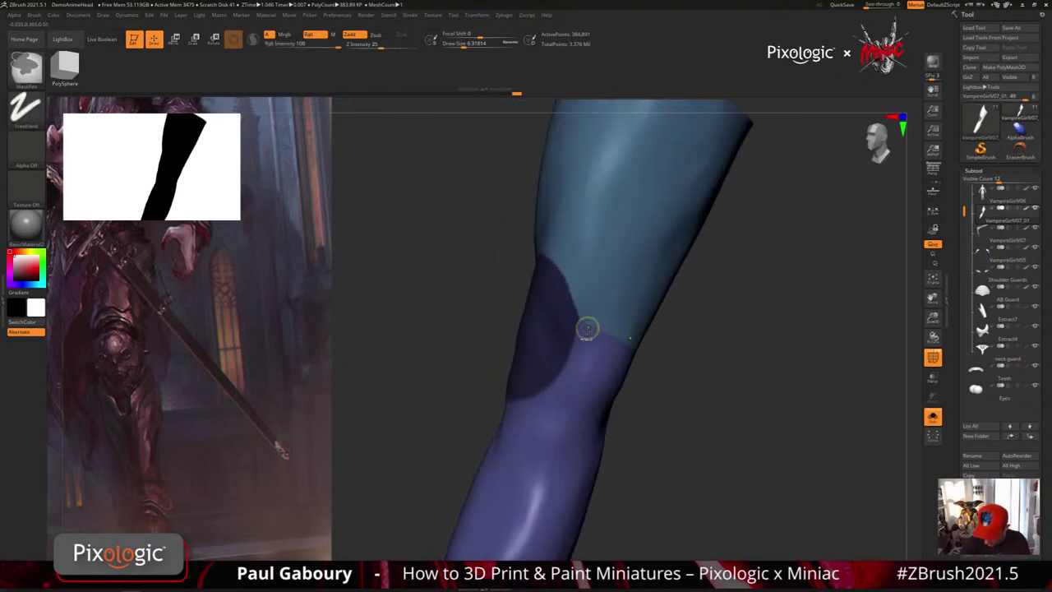
pyautogui.moveTo(510, 408); pyautogui.dragTo(534, 400, button='right')
pyautogui.moveTo(471, 394); pyautogui.dragTo(497, 395, button='right')
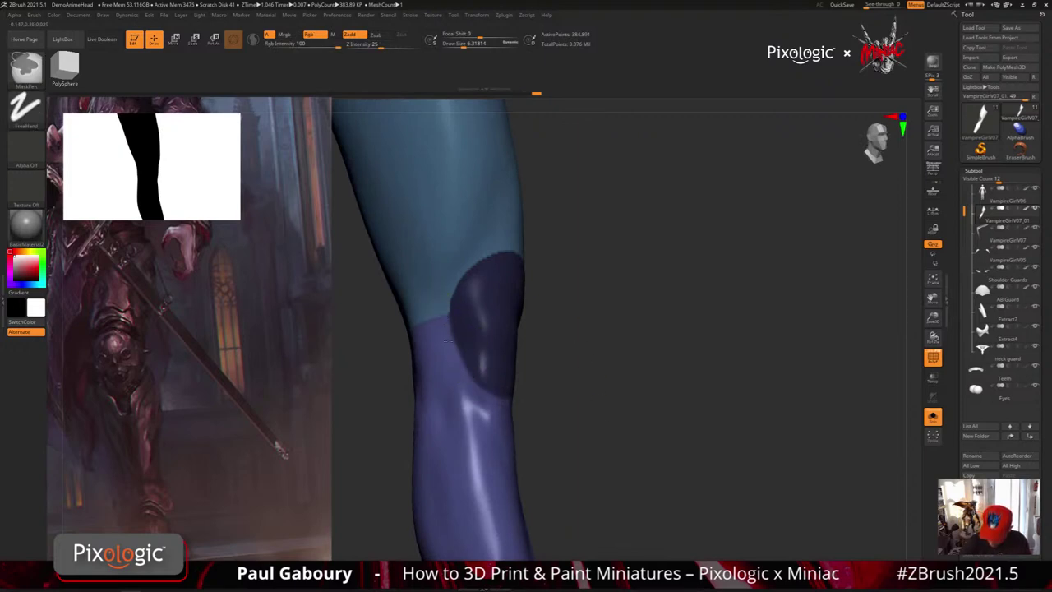
pyautogui.moveTo(493, 396); pyautogui.dragTo(526, 396, button='right')
# Convert the masked kneecap area into its own polygroup and check its shape from the front and both sides.
pyautogui.moveTo(588, 435)
pyautogui.keyDown('ctrl'); pyautogui.mouseDown(button='right')
pyautogui.moveTo(587, 398)
pyautogui.moveTo(578, 405)
pyautogui.moveTo(536, 352)
pyautogui.mouseUp(button='right'); pyautogui.keyUp('ctrl')
pyautogui.hotkey('ctrl', 'w')
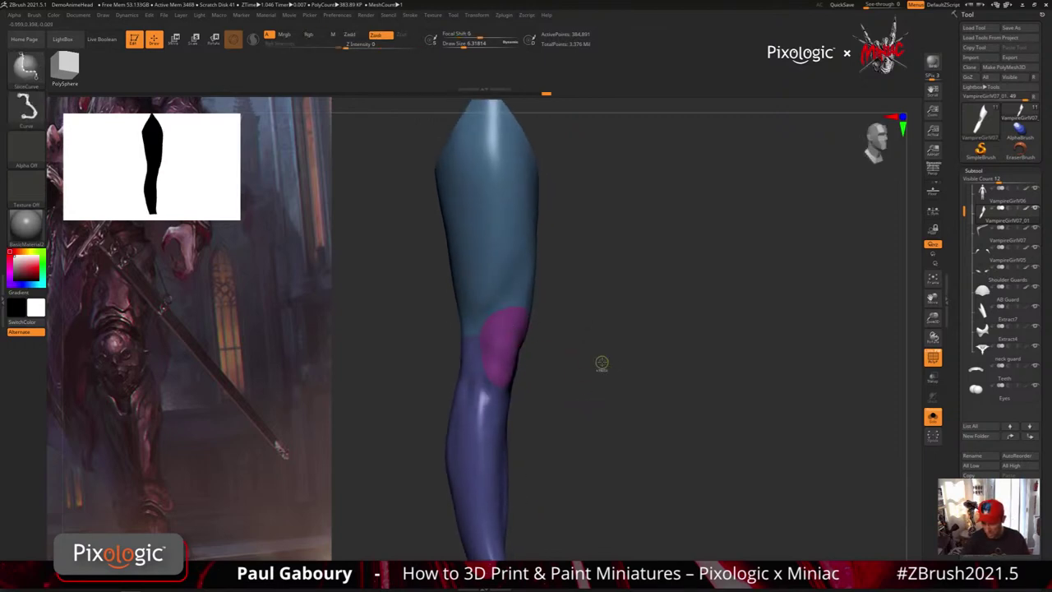
pyautogui.moveTo(601, 364)
pyautogui.mouseDown(button='right')
pyautogui.moveTo(570, 352)
pyautogui.moveTo(576, 387)
pyautogui.mouseUp(button='right')
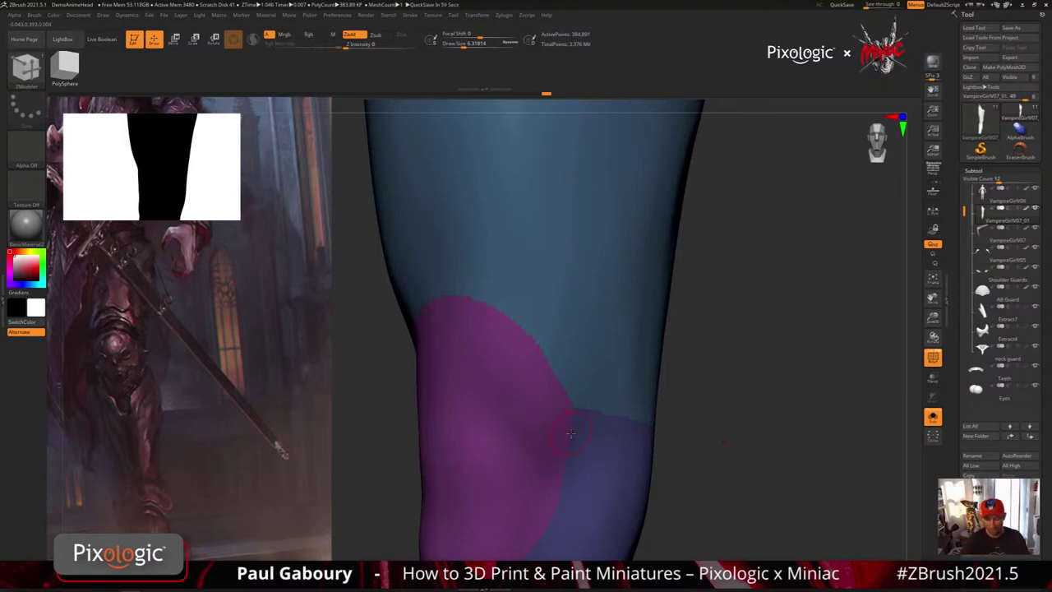
pyautogui.moveTo(571, 433)
pyautogui.keyDown('ctrl'); pyautogui.mouseDown(button='right')
pyautogui.moveTo(617, 366)
pyautogui.moveTo(580, 373)
pyautogui.moveTo(627, 378)
pyautogui.moveTo(599, 378)
pyautogui.moveTo(613, 362)
pyautogui.moveTo(630, 371)
pyautogui.mouseUp(button='right'); pyautogui.keyUp('ctrl')
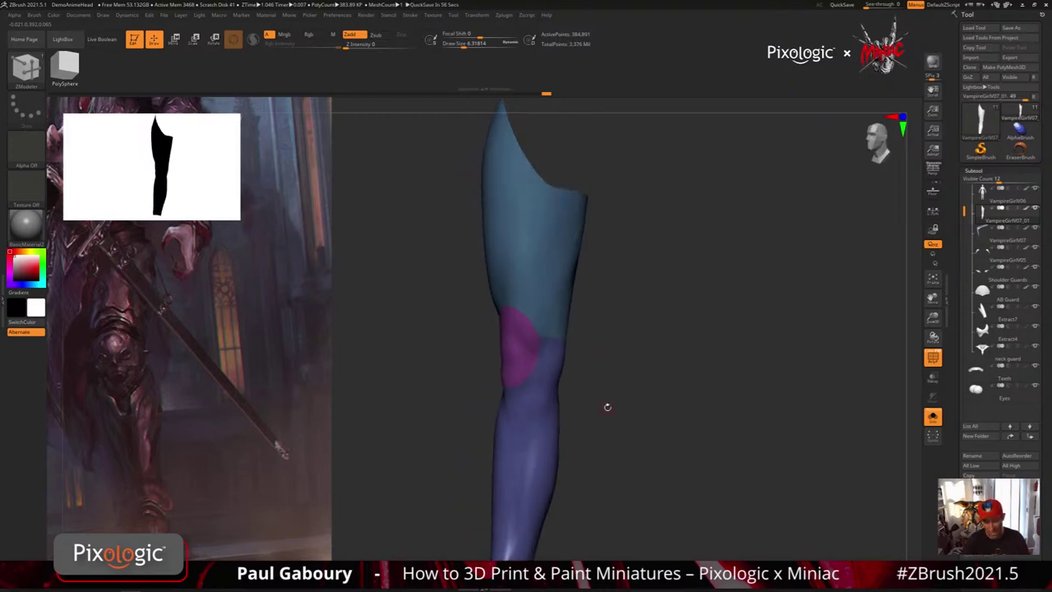
pyautogui.moveTo(607, 406); pyautogui.dragTo(630, 380, button='right')
pyautogui.moveTo(678, 380); pyautogui.dragTo(558, 407)
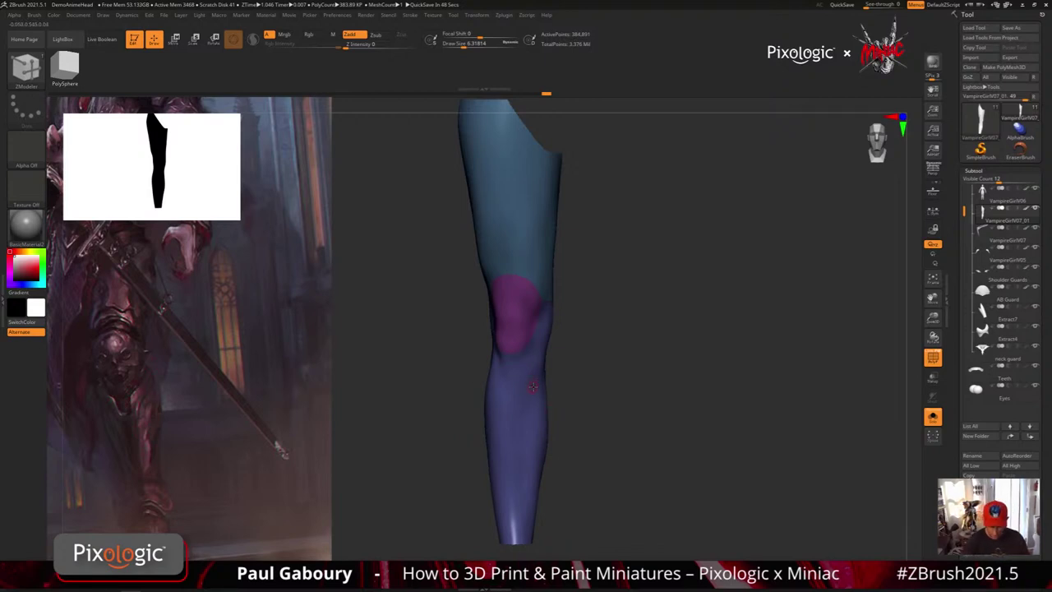
pyautogui.moveTo(531, 374)
pyautogui.mouseDown()
pyautogui.moveTo(557, 373)
pyautogui.moveTo(538, 382)
pyautogui.mouseUp()
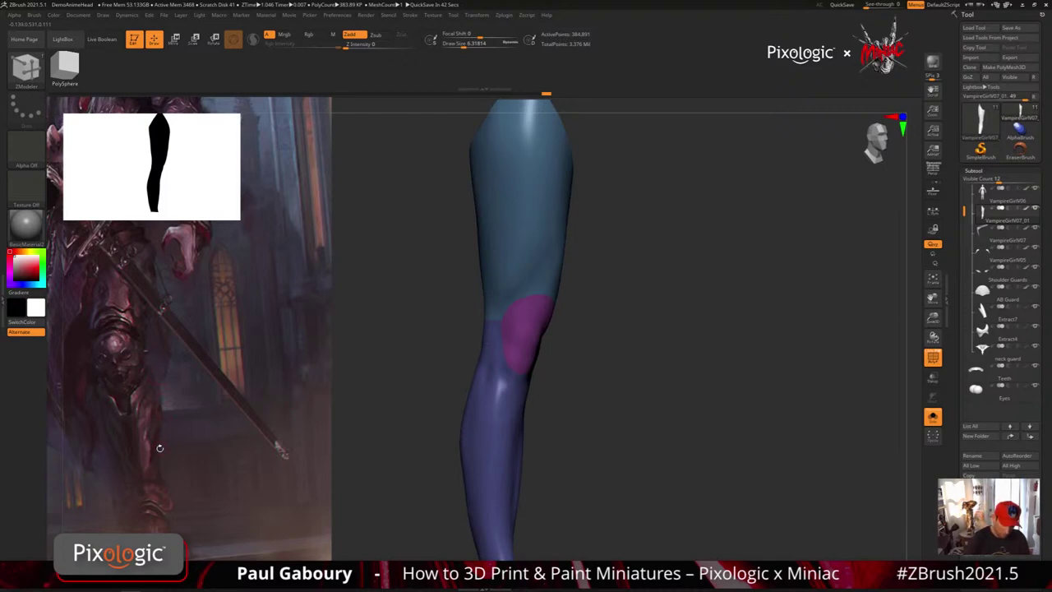
pyautogui.moveTo(546, 421); pyautogui.dragTo(579, 419)
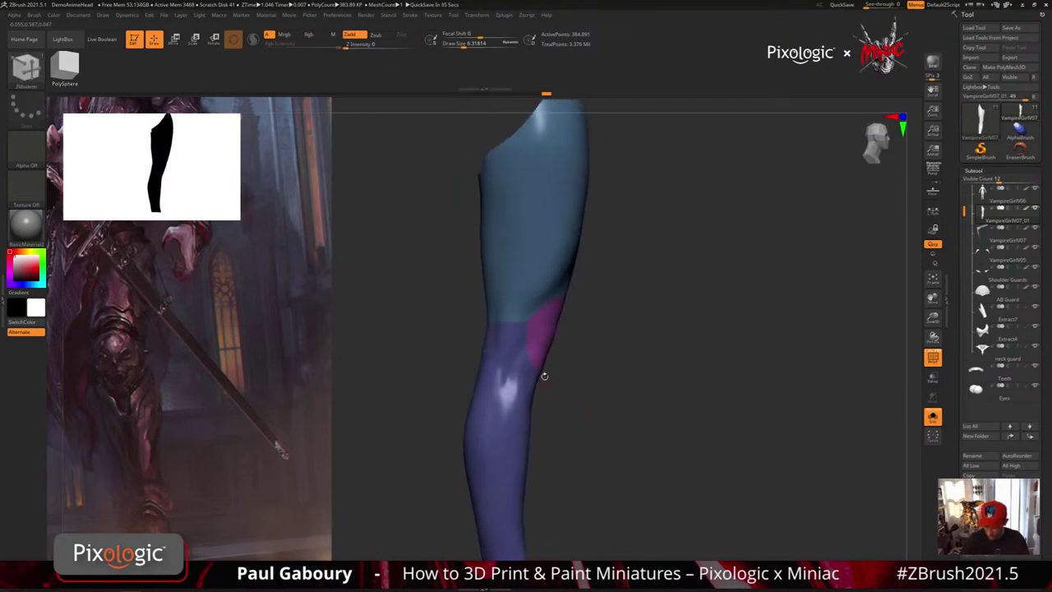
# Try to mask a thin band freehand just below the thigh's lower edge, from the side toward the back of the knee.
pyautogui.press('ctrl')
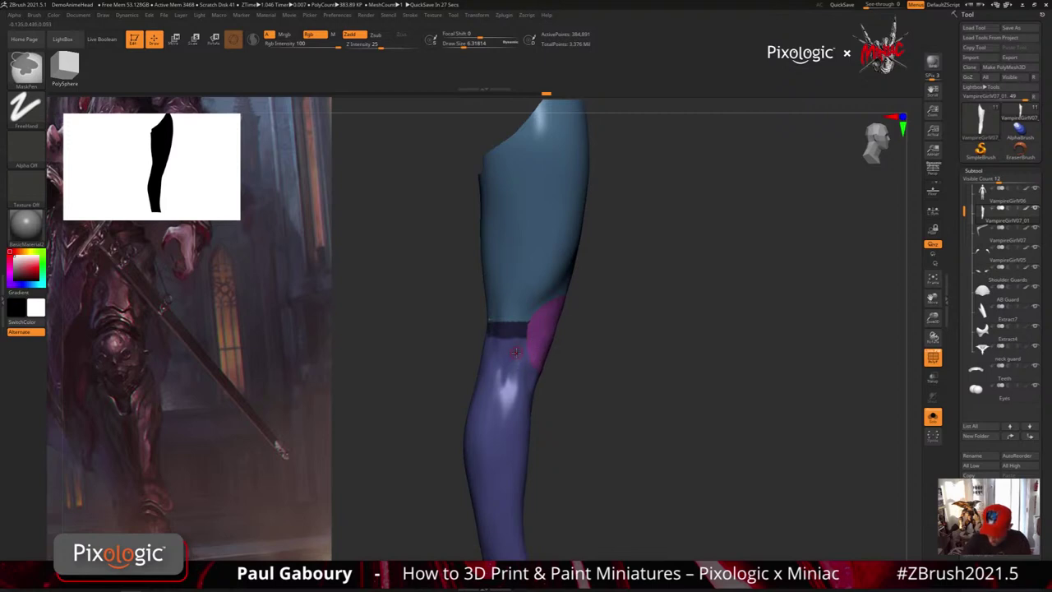
pyautogui.moveTo(516, 352)
pyautogui.mouseDown(button='right')
pyautogui.moveTo(568, 363)
pyautogui.moveTo(529, 352)
pyautogui.moveTo(554, 356)
pyautogui.mouseUp(button='right')
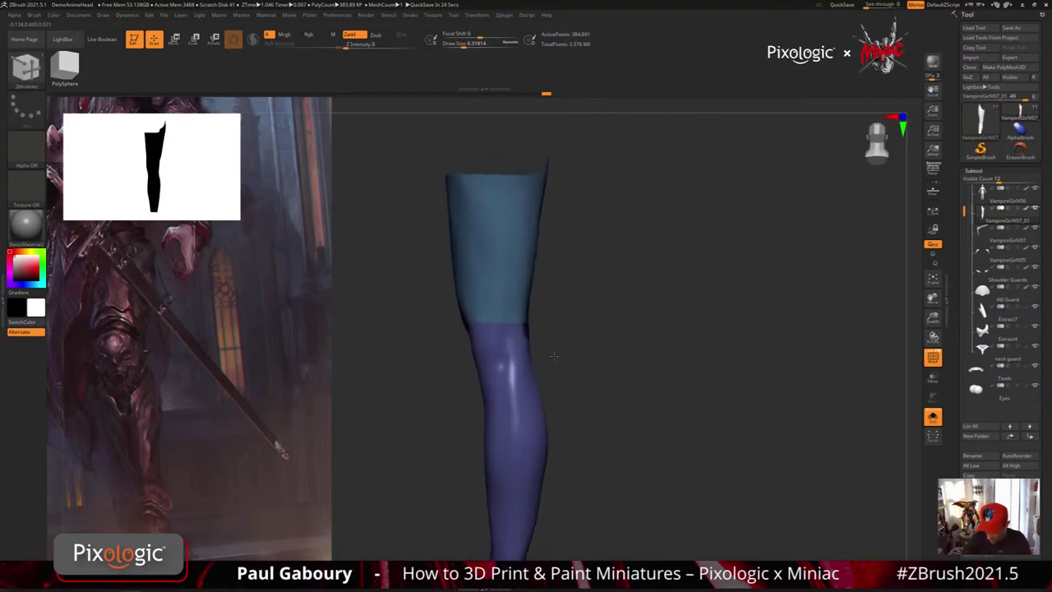
pyautogui.moveTo(554, 355); pyautogui.dragTo(579, 359)
pyautogui.press('ctrl')
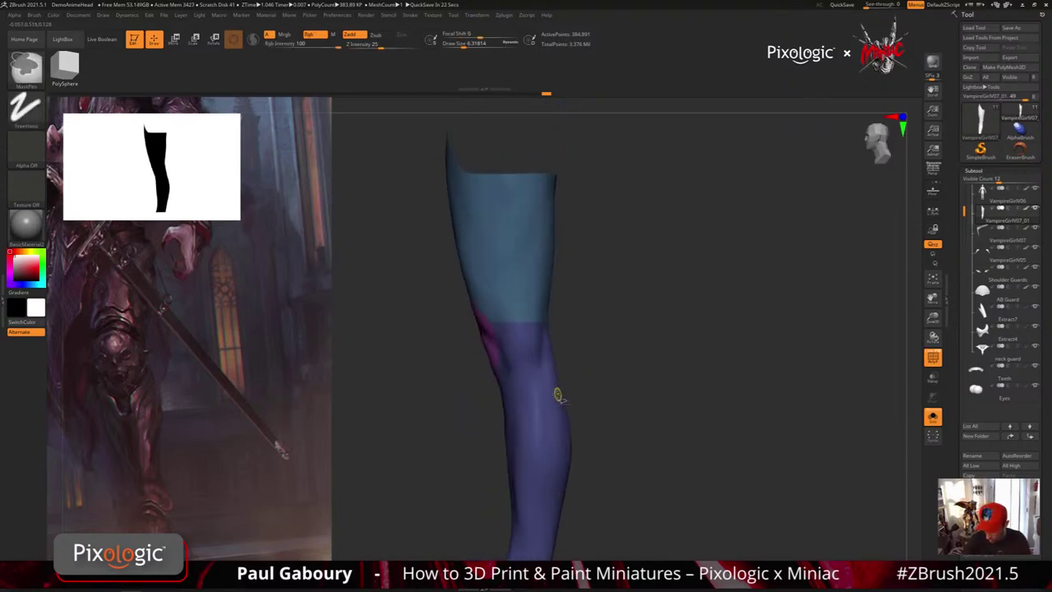
# Isolate the lower-leg polygroup, mask a thin band along its upper edge, and convert that band into its own polygroup.
pyautogui.keyDown('ctrl'); pyautogui.keyDown('shift'); pyautogui.click(550, 395); pyautogui.keyUp('shift'); pyautogui.keyUp('ctrl')
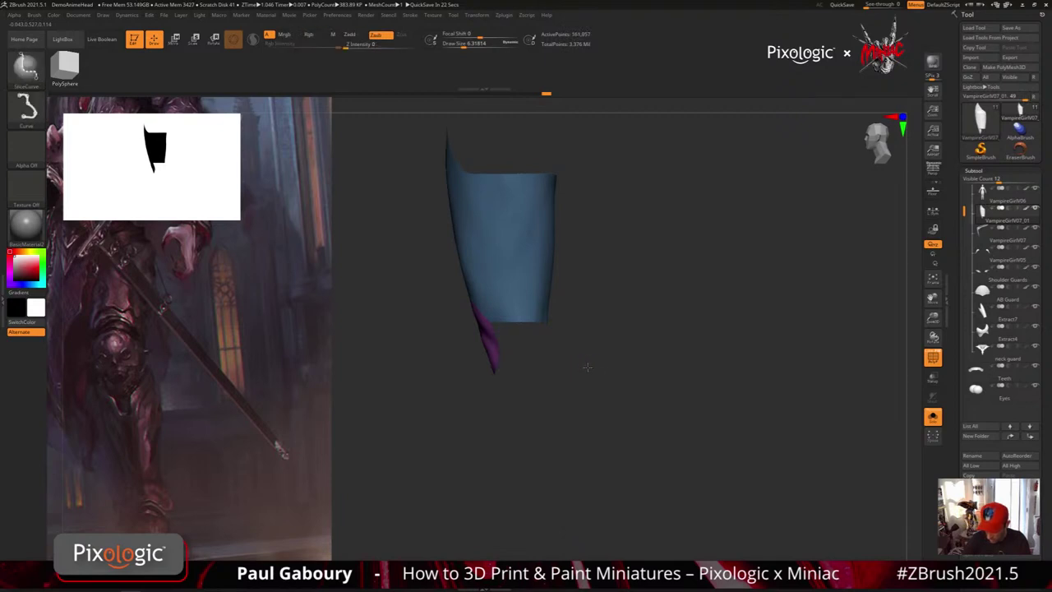
pyautogui.keyDown('ctrl'); pyautogui.keyDown('shift'); pyautogui.click(587, 367); pyautogui.keyUp('shift'); pyautogui.keyUp('ctrl')
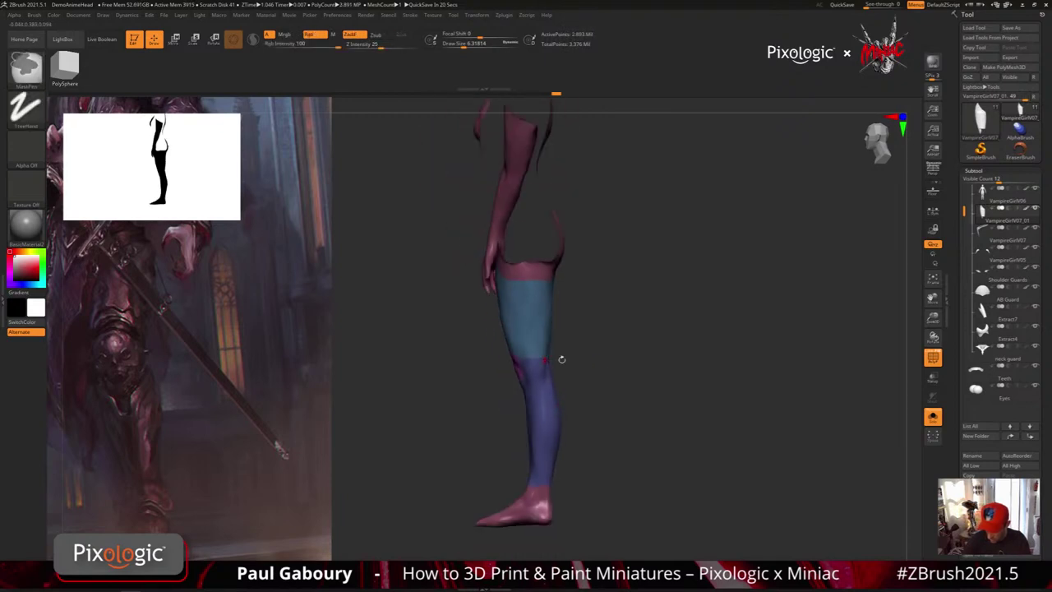
pyautogui.moveTo(561, 359)
pyautogui.mouseDown(button='right')
pyautogui.moveTo(594, 361)
pyautogui.moveTo(535, 372)
pyautogui.moveTo(543, 386)
pyautogui.mouseUp(button='right')
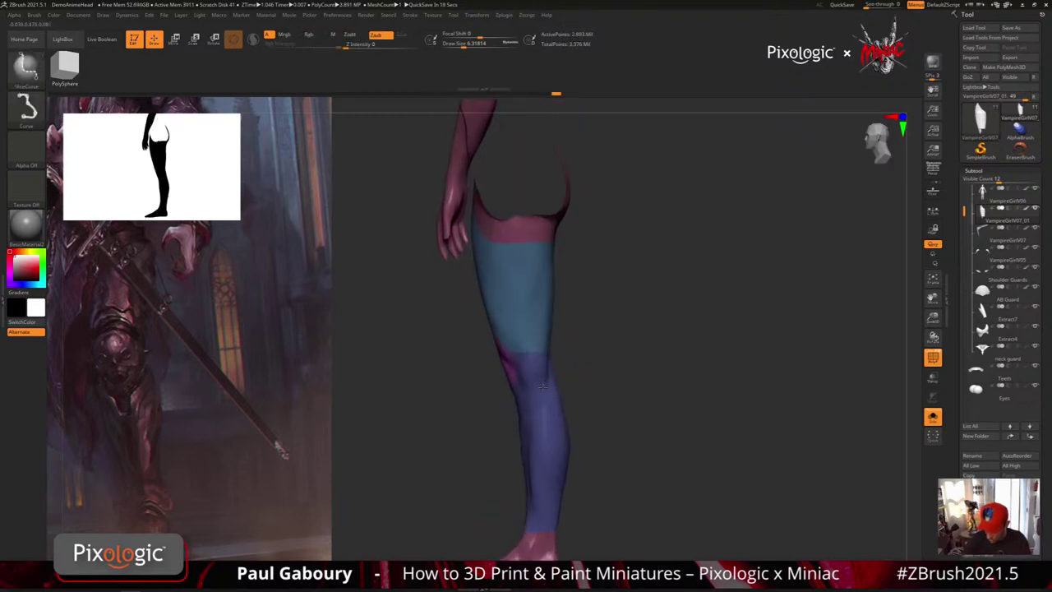
pyautogui.keyDown('ctrl'); pyautogui.keyDown('shift'); pyautogui.click(542, 386); pyautogui.keyUp('shift'); pyautogui.keyUp('ctrl')
pyautogui.keyDown('ctrl'); pyautogui.moveTo(483, 322); pyautogui.dragTo(592, 360); pyautogui.keyUp('ctrl')
pyautogui.keyDown('ctrl'); pyautogui.keyDown('shift'); pyautogui.click(624, 400); pyautogui.keyUp('shift'); pyautogui.keyUp('ctrl')
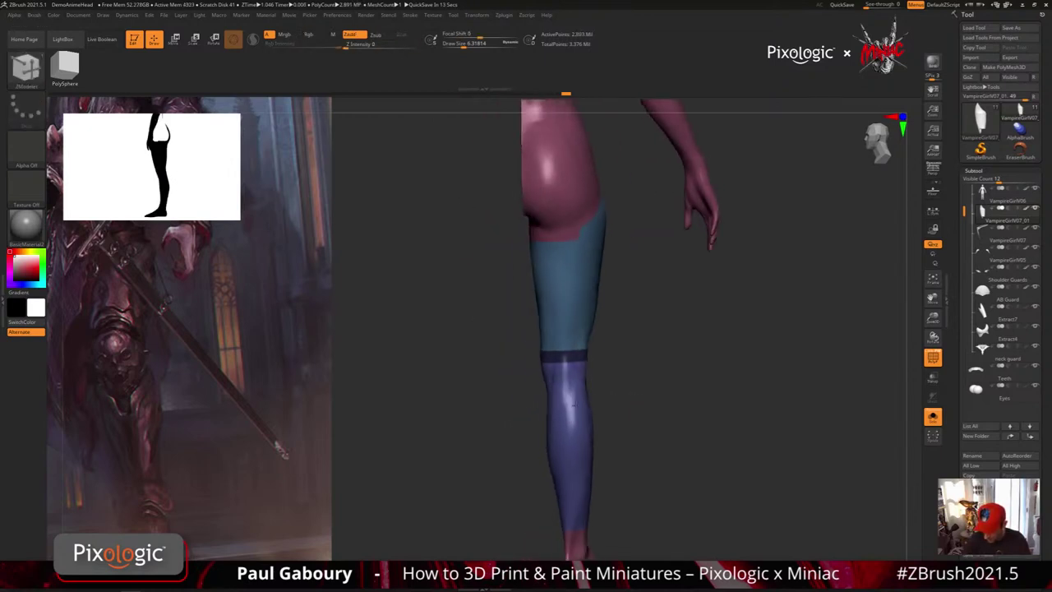
pyautogui.moveTo(573, 404); pyautogui.dragTo(623, 401, button='right')
pyautogui.moveTo(620, 407)
pyautogui.mouseDown()
pyautogui.moveTo(674, 415)
pyautogui.moveTo(606, 415)
pyautogui.moveTo(617, 413)
pyautogui.moveTo(632, 425)
pyautogui.moveTo(603, 432)
pyautogui.moveTo(524, 382)
pyautogui.mouseUp()
# Mask the small triangular corners between the knee band and kneecap on both sides at draw size 3.52131, and make them a polygroup.
pyautogui.press('s')
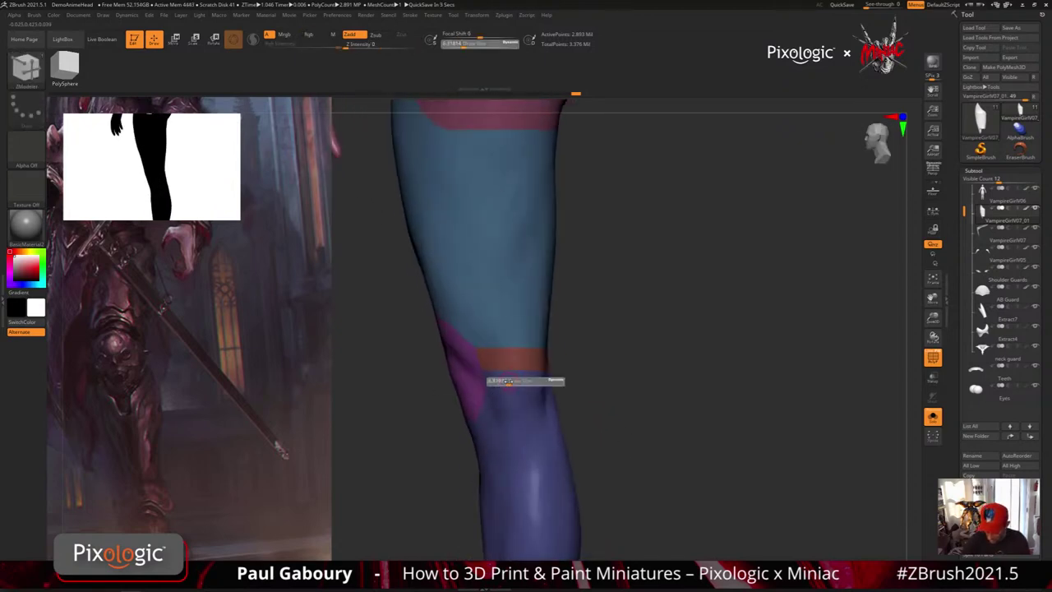
pyautogui.click(505, 383)
pyautogui.keyDown('ctrl'); pyautogui.moveTo(504, 385); pyautogui.dragTo(509, 421, button='right'); pyautogui.keyUp('ctrl')
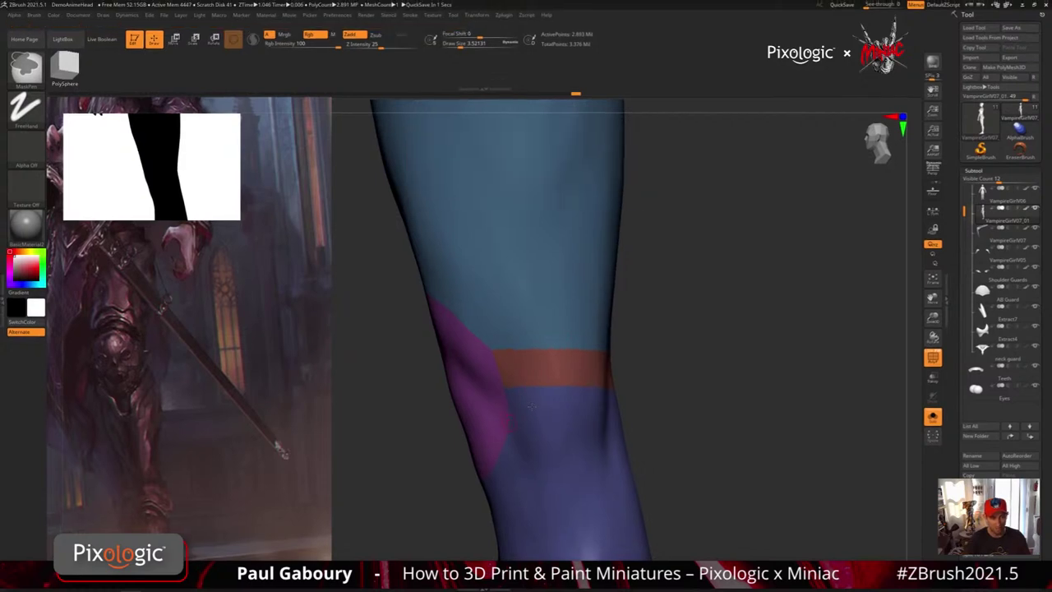
pyautogui.press('ctrl')
pyautogui.press('b')
pyautogui.press('m')
pyautogui.press('t')
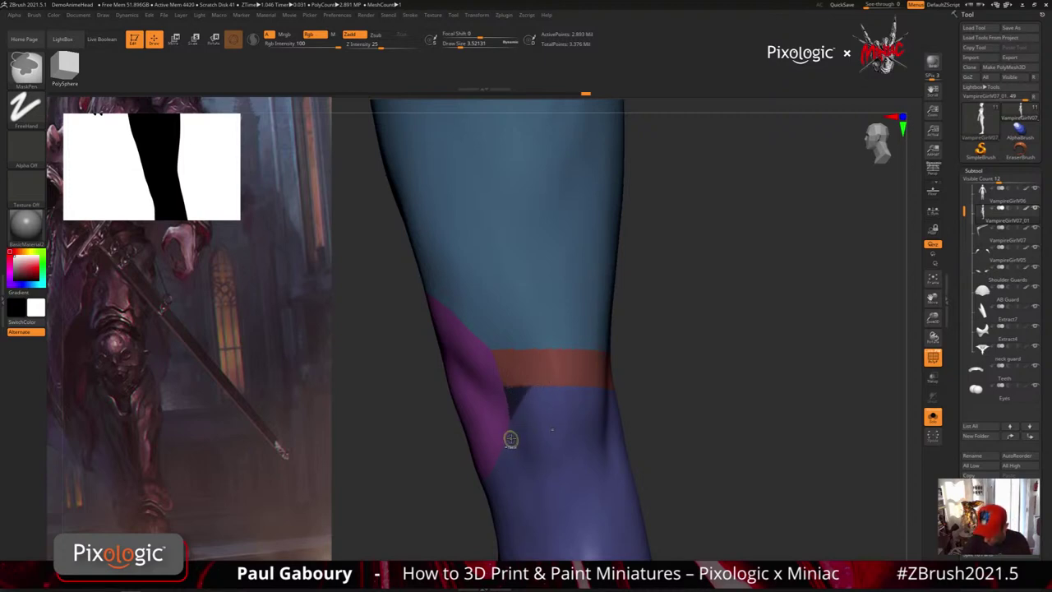
pyautogui.moveTo(510, 438); pyautogui.dragTo(666, 419, button='right')
pyautogui.moveTo(524, 419); pyautogui.dragTo(526, 402, button='right')
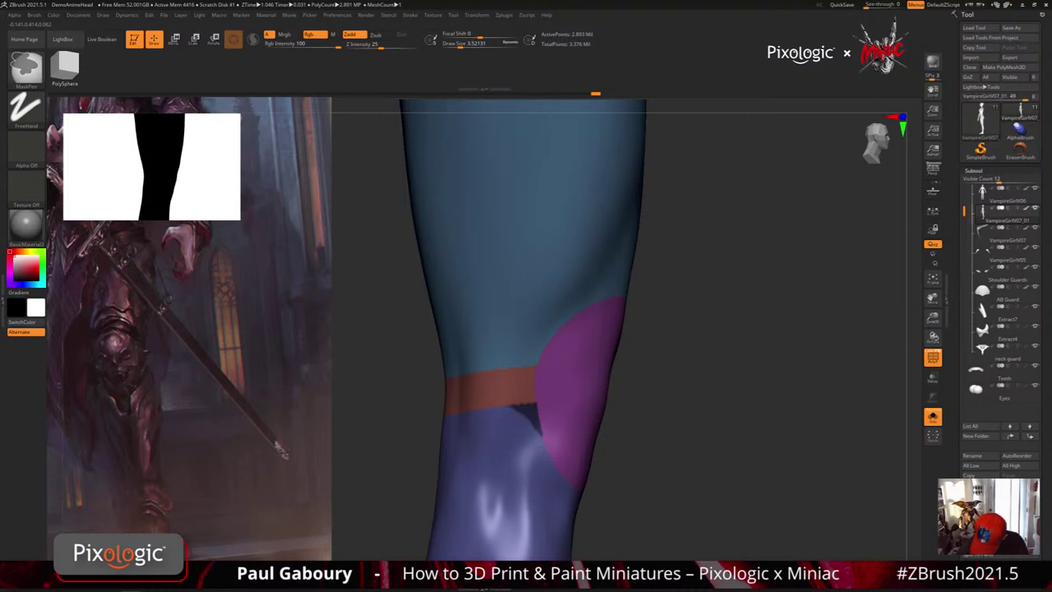
pyautogui.keyDown('ctrl'); pyautogui.moveTo(586, 438); pyautogui.dragTo(649, 410, button='right'); pyautogui.keyUp('ctrl')
pyautogui.moveTo(674, 435)
pyautogui.mouseDown(button='right')
pyautogui.moveTo(580, 449)
pyautogui.moveTo(604, 446)
pyautogui.moveTo(603, 414)
pyautogui.moveTo(599, 460)
pyautogui.mouseUp(button='right')
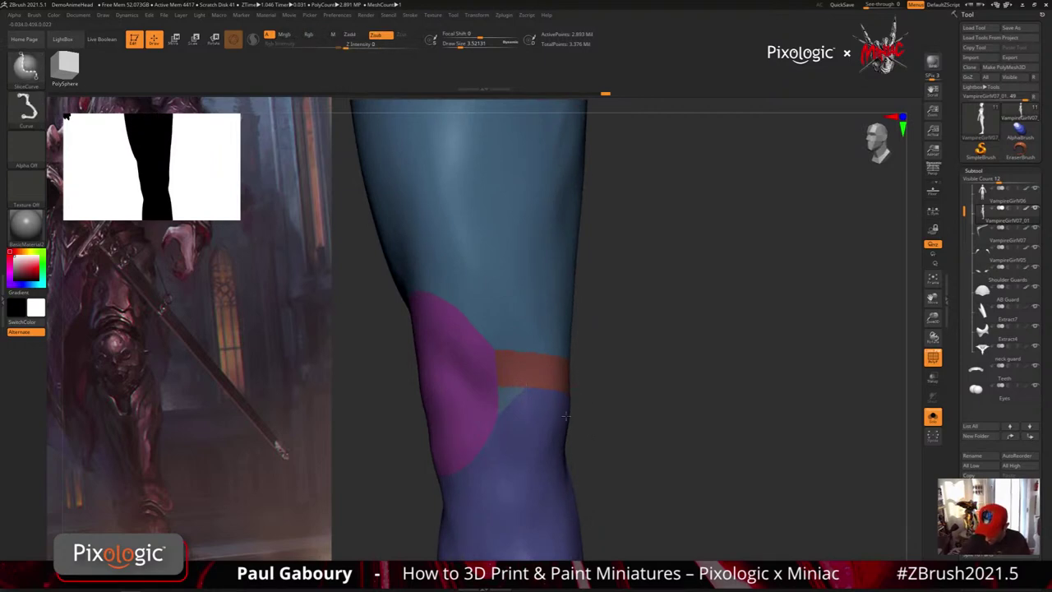
# Isolate the knee band and its triangular corners, merge them into a single polygroup, and show the whole mesh again.
pyautogui.keyDown('ctrl'); pyautogui.keyDown('shift'); pyautogui.click(555, 381); pyautogui.keyUp('shift'); pyautogui.keyUp('ctrl')
pyautogui.keyDown('ctrl'); pyautogui.keyDown('shift'); pyautogui.click(525, 397); pyautogui.keyUp('shift'); pyautogui.keyUp('ctrl')
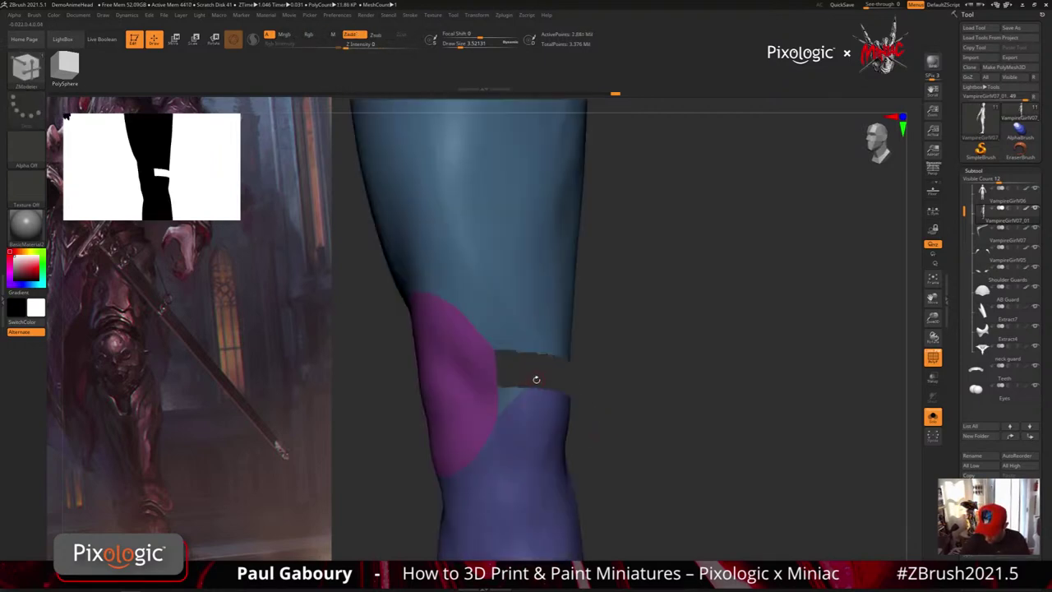
pyautogui.keyDown('ctrl'); pyautogui.keyDown('shift'); pyautogui.click(509, 399); pyautogui.keyUp('shift'); pyautogui.keyUp('ctrl')
pyautogui.keyDown('ctrl'); pyautogui.keyDown('shift'); pyautogui.moveTo(600, 406); pyautogui.dragTo(613, 425); pyautogui.keyUp('shift'); pyautogui.keyUp('ctrl')
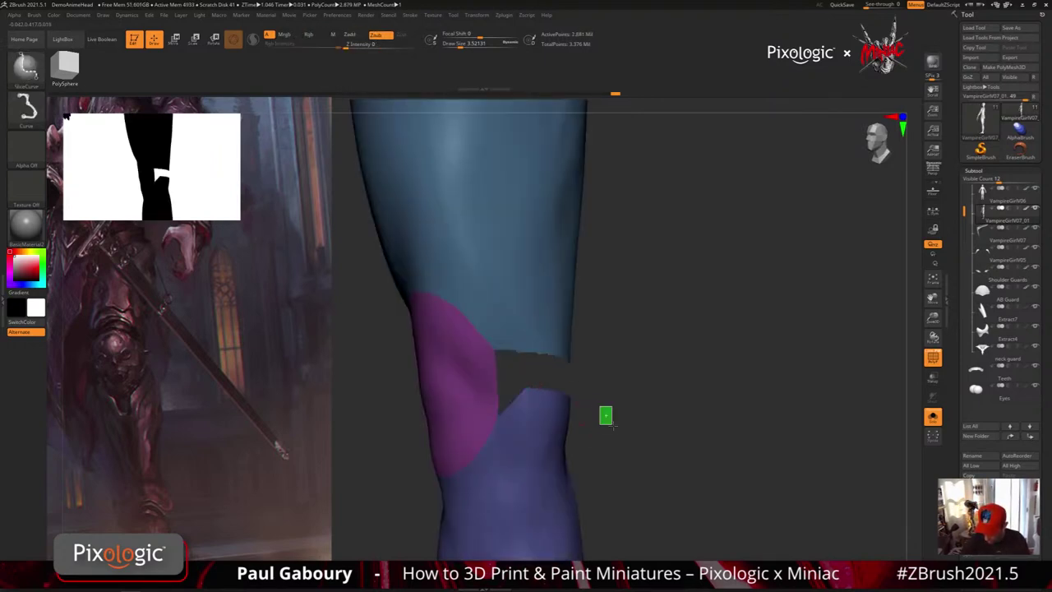
pyautogui.keyDown('ctrl'); pyautogui.keyDown('shift'); pyautogui.click(609, 419); pyautogui.keyUp('shift'); pyautogui.keyUp('ctrl')
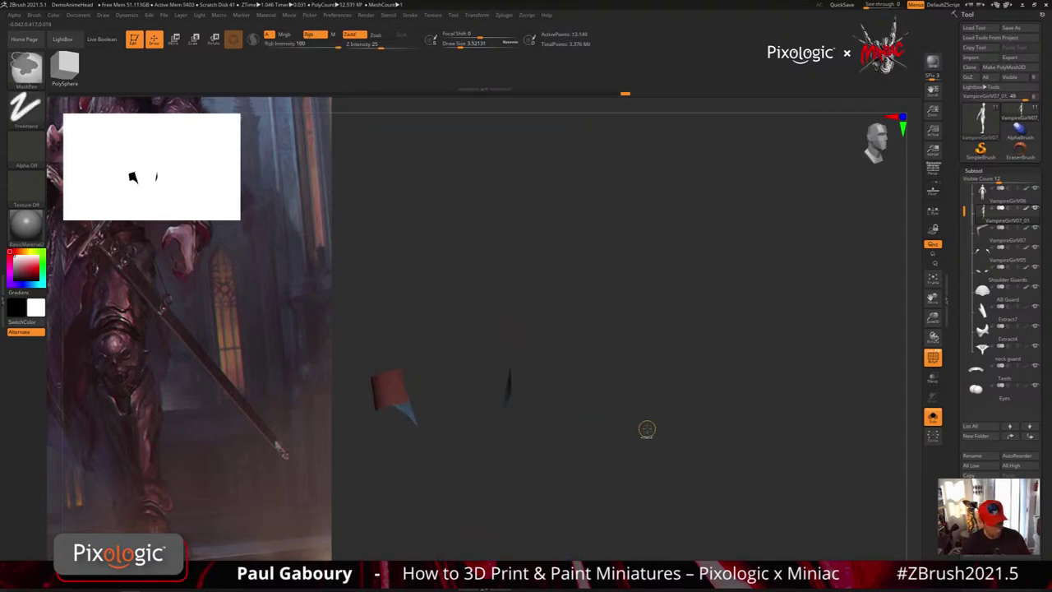
pyautogui.keyDown('ctrl'); pyautogui.keyDown('shift'); pyautogui.click(641, 433); pyautogui.keyUp('shift'); pyautogui.keyUp('ctrl')
# Isolate the lower-leg polygroup, mask it entirely, and show the whole mesh again.
pyautogui.keyDown('ctrl'); pyautogui.moveTo(643, 432); pyautogui.dragTo(553, 428, button='right'); pyautogui.keyUp('ctrl')
pyautogui.moveTo(553, 428); pyautogui.dragTo(578, 444)
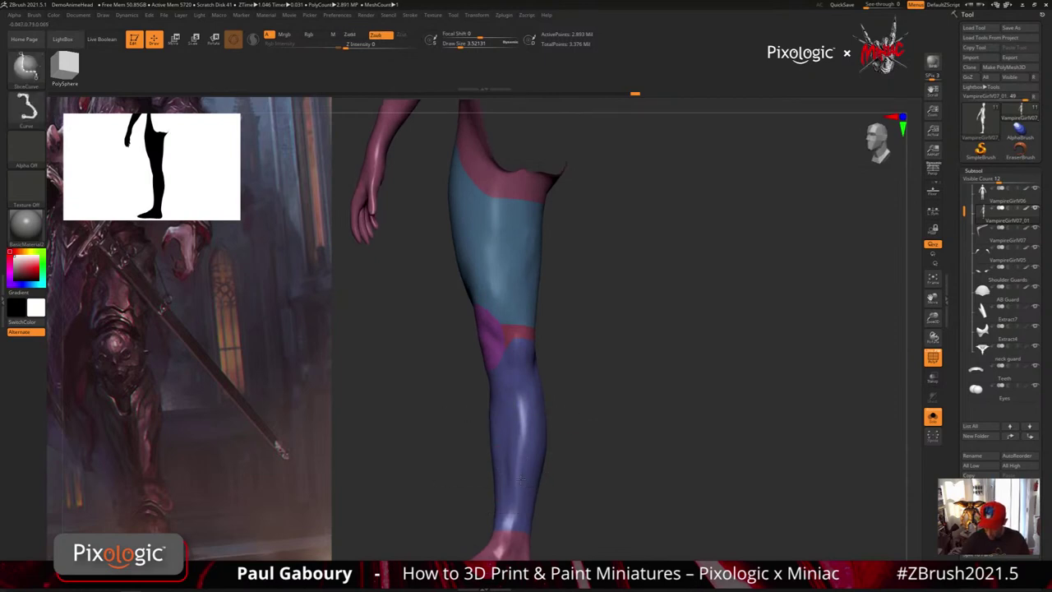
pyautogui.keyDown('ctrl'); pyautogui.keyDown('shift'); pyautogui.click(527, 482); pyautogui.keyUp('shift'); pyautogui.keyUp('ctrl')
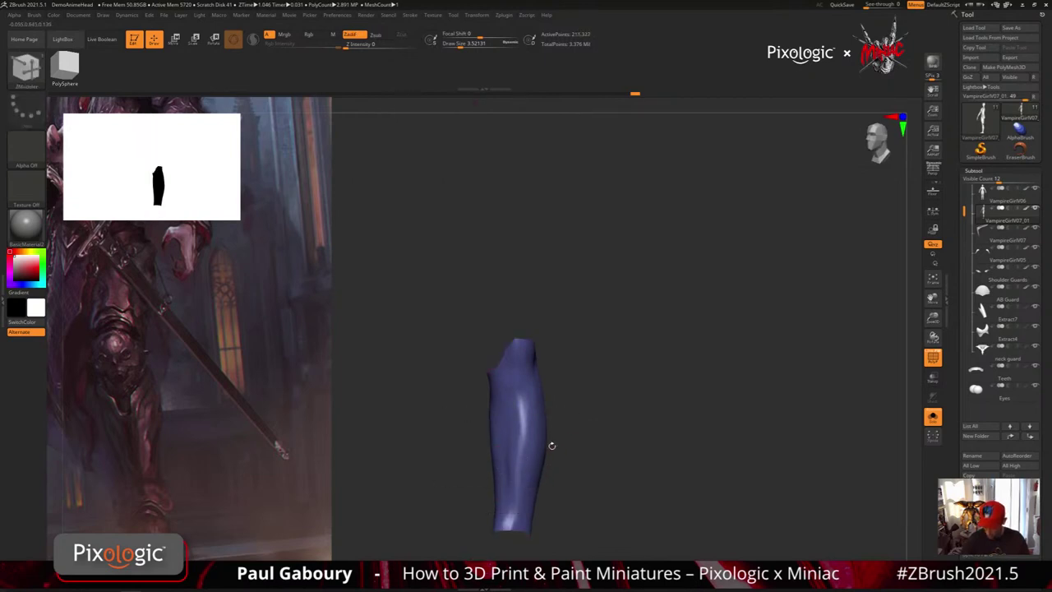
pyautogui.keyDown('ctrl'); pyautogui.keyDown('shift'); pyautogui.click(578, 411); pyautogui.keyUp('shift'); pyautogui.keyUp('ctrl')
pyautogui.moveTo(587, 403)
pyautogui.mouseDown()
pyautogui.moveTo(594, 411)
pyautogui.moveTo(573, 414)
pyautogui.mouseUp()
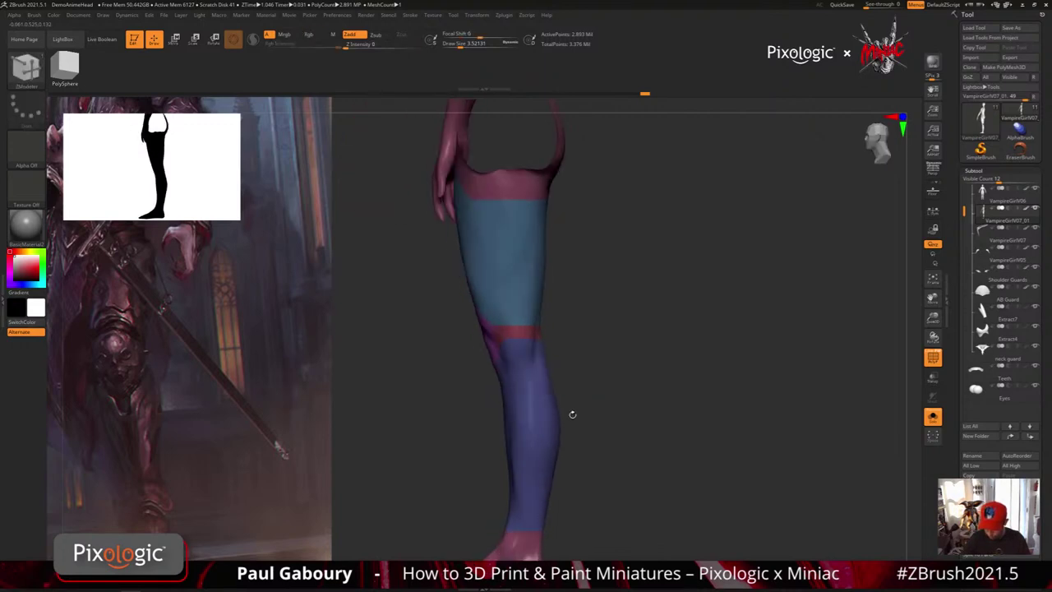
pyautogui.keyDown('ctrl'); pyautogui.keyDown('shift'); pyautogui.click(548, 473); pyautogui.keyUp('shift'); pyautogui.keyUp('ctrl')
pyautogui.keyDown('ctrl'); pyautogui.keyDown('shift'); pyautogui.click(597, 479); pyautogui.keyUp('shift'); pyautogui.keyUp('ctrl')
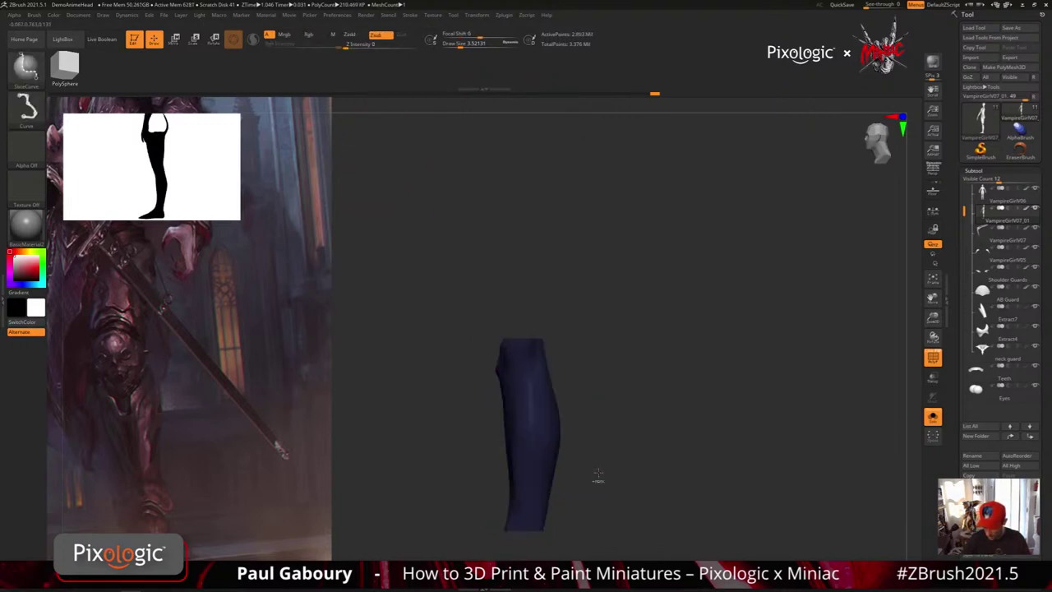
# Set the draw size to 7.28279 and erase the lower-leg mask along the kneecap's edge at the side of the knee.
pyautogui.press('s')
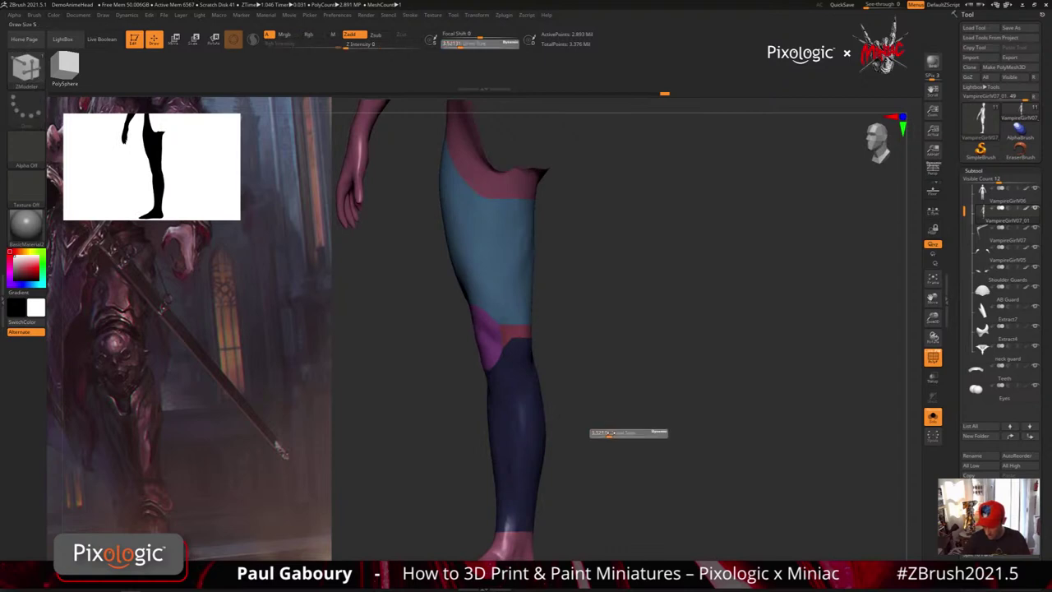
pyautogui.keyDown('ctrl'); pyautogui.moveTo(612, 427); pyautogui.dragTo(516, 344, button='right'); pyautogui.keyUp('ctrl')
pyautogui.moveTo(637, 345); pyautogui.dragTo(594, 338, button='right')
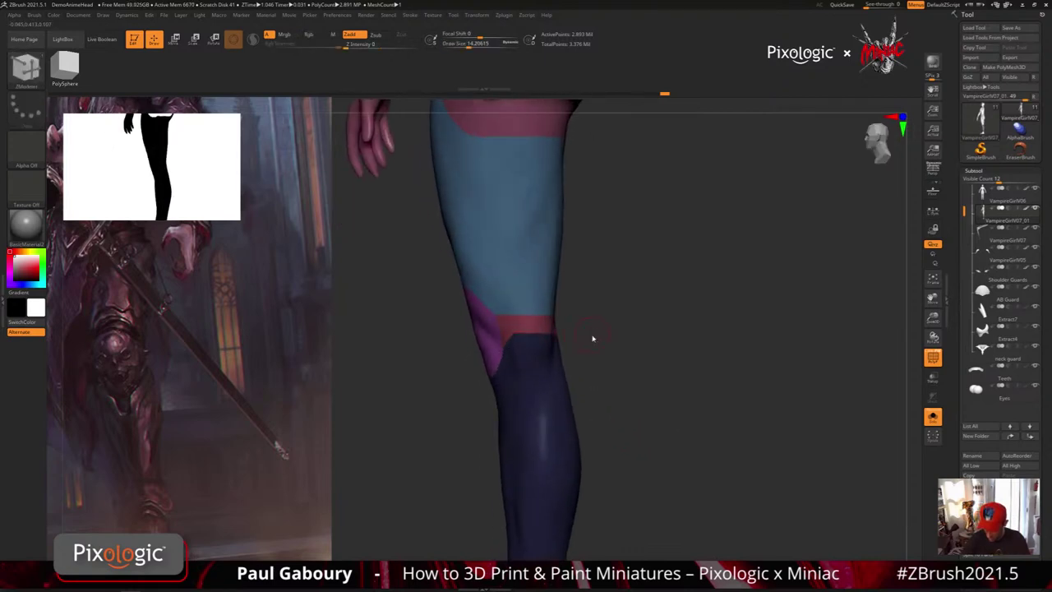
pyautogui.press('s')
pyautogui.moveTo(591, 336); pyautogui.dragTo(586, 335)
pyautogui.moveTo(586, 334); pyautogui.dragTo(571, 332, button='right')
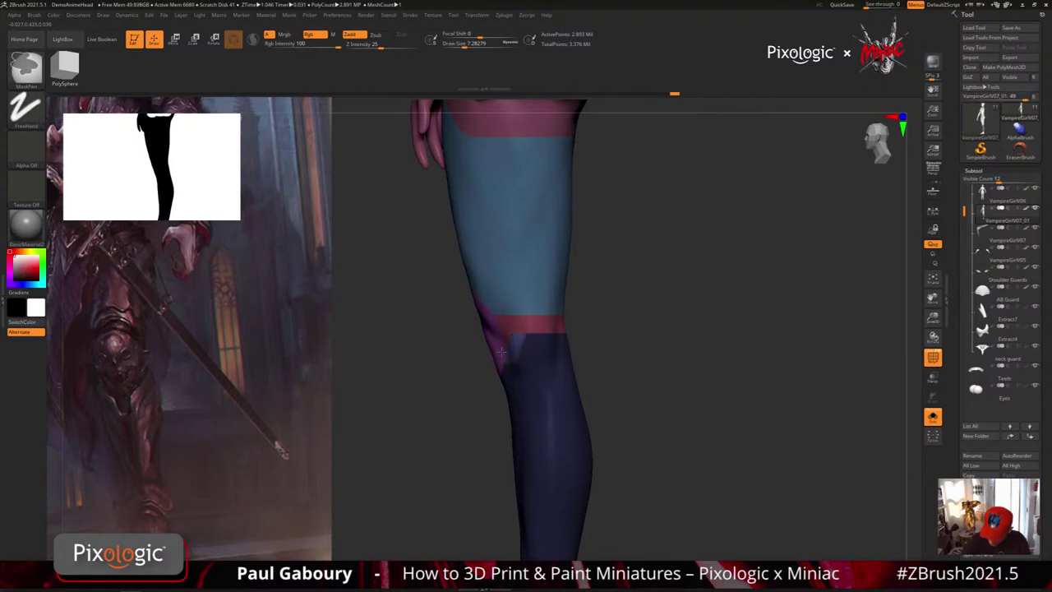
pyautogui.moveTo(506, 361); pyautogui.dragTo(519, 335, button='right')
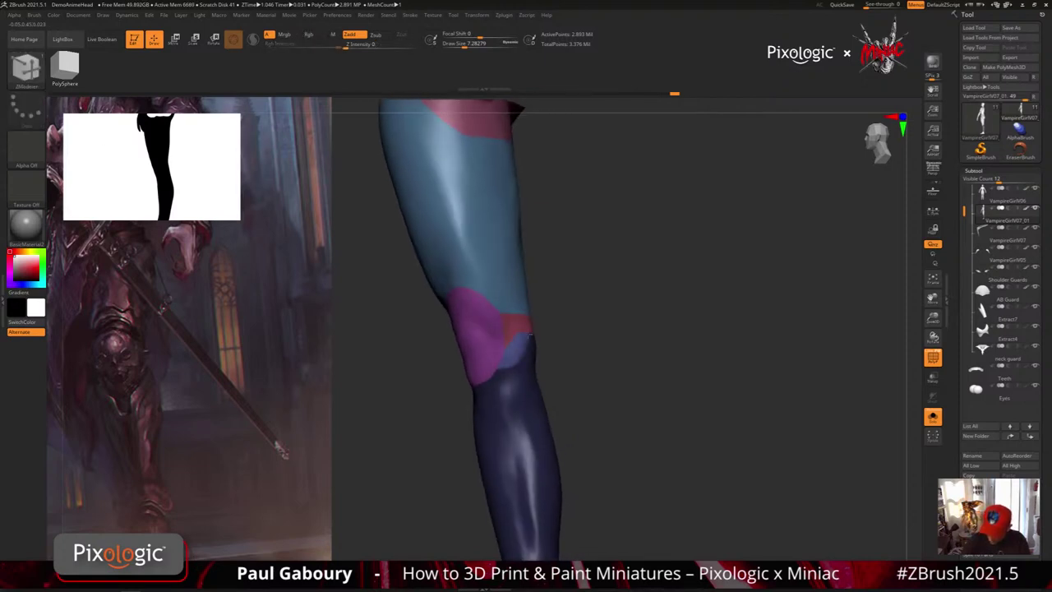
pyautogui.moveTo(496, 364); pyautogui.dragTo(509, 362)
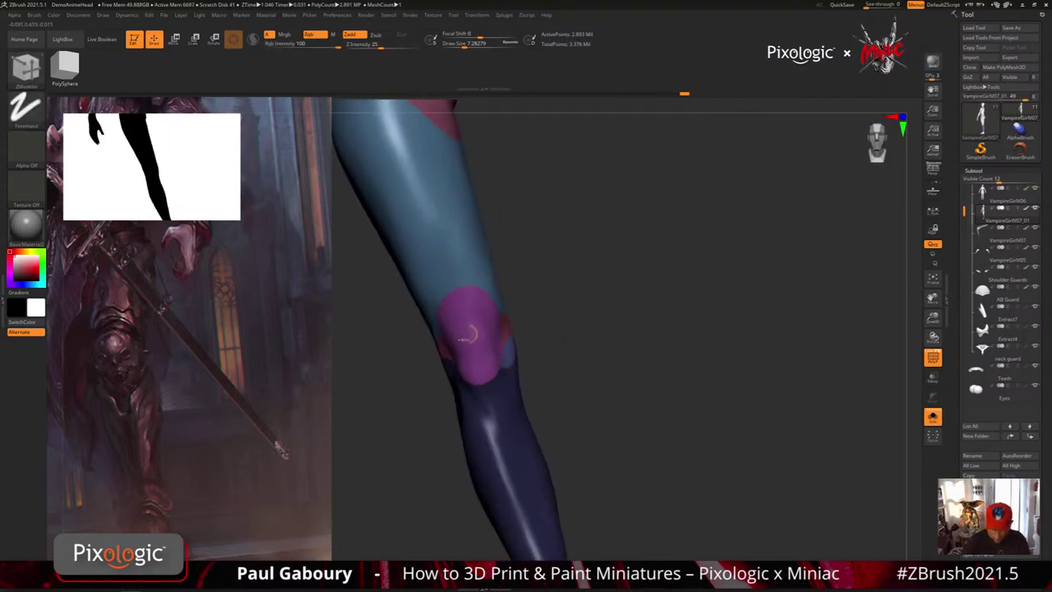
# Check the Mask By Polygroups auto-masking setting and continue erasing the mask in a strip around the kneecap's lower edge on both sides.
pyautogui.click(34, 15)
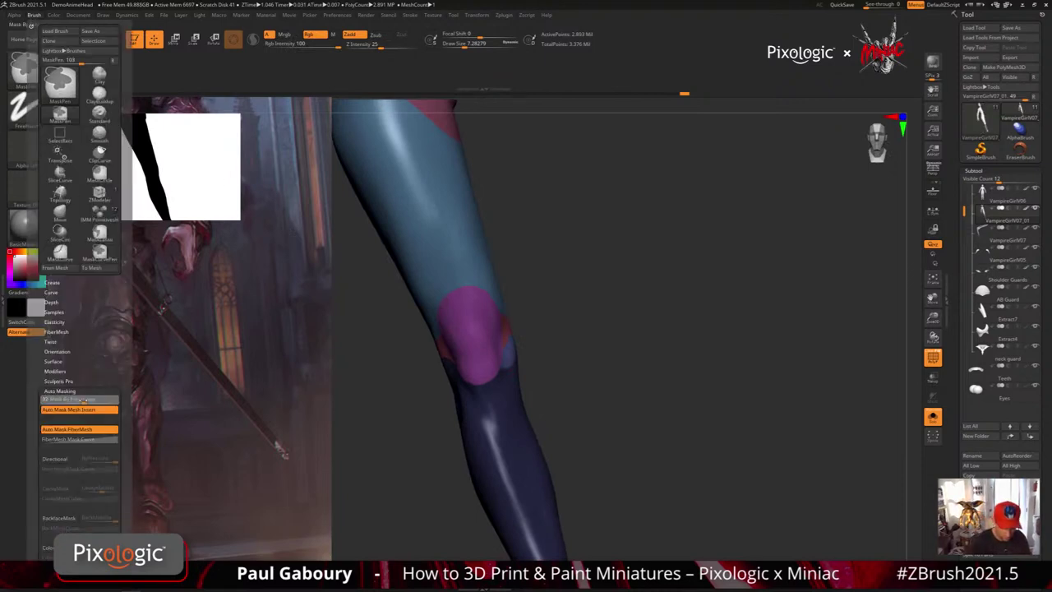
pyautogui.moveTo(611, 424)
pyautogui.mouseDown()
pyautogui.moveTo(591, 418)
pyautogui.moveTo(628, 410)
pyautogui.mouseUp()
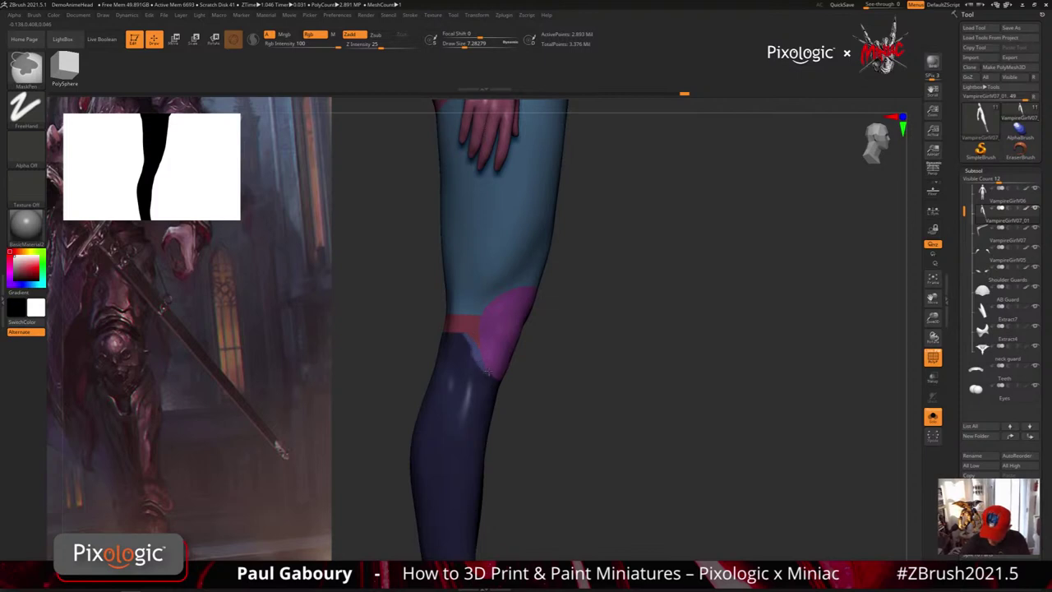
pyautogui.moveTo(488, 359); pyautogui.dragTo(492, 362)
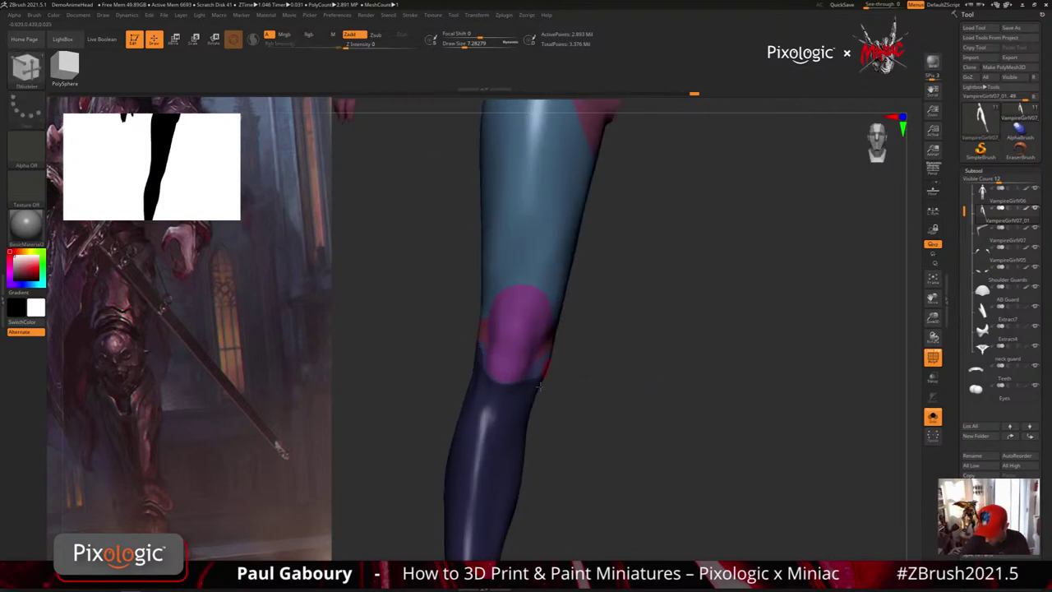
pyautogui.moveTo(563, 380)
pyautogui.mouseDown()
pyautogui.moveTo(585, 381)
pyautogui.moveTo(476, 377)
pyautogui.moveTo(488, 388)
pyautogui.mouseUp()
pyautogui.press('ctrl')
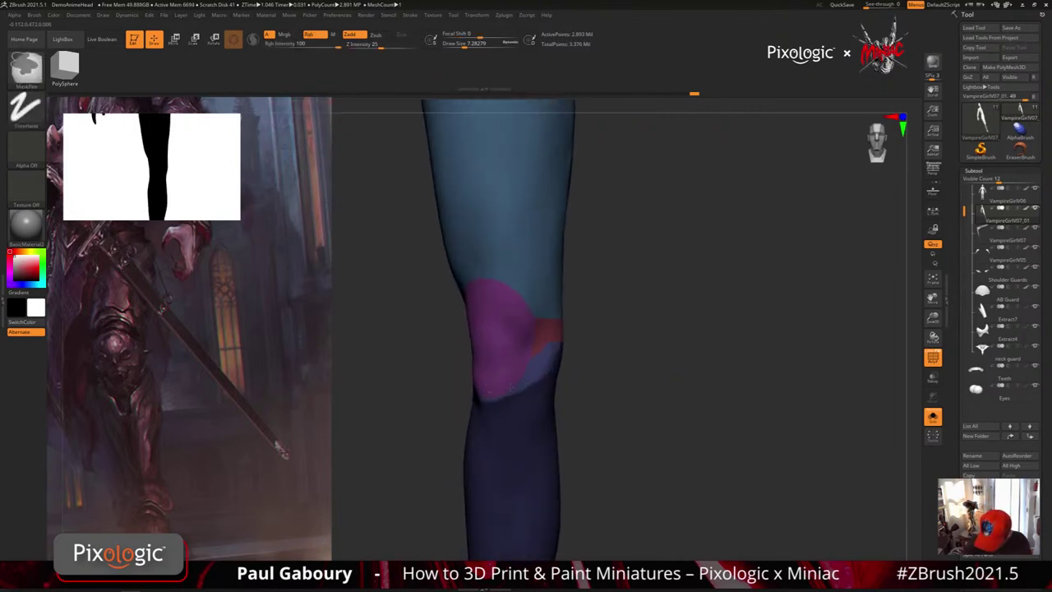
pyautogui.moveTo(549, 374)
pyautogui.mouseDown(button='right')
pyautogui.moveTo(538, 381)
pyautogui.moveTo(545, 394)
pyautogui.mouseUp(button='right')
pyautogui.press('ctrl')
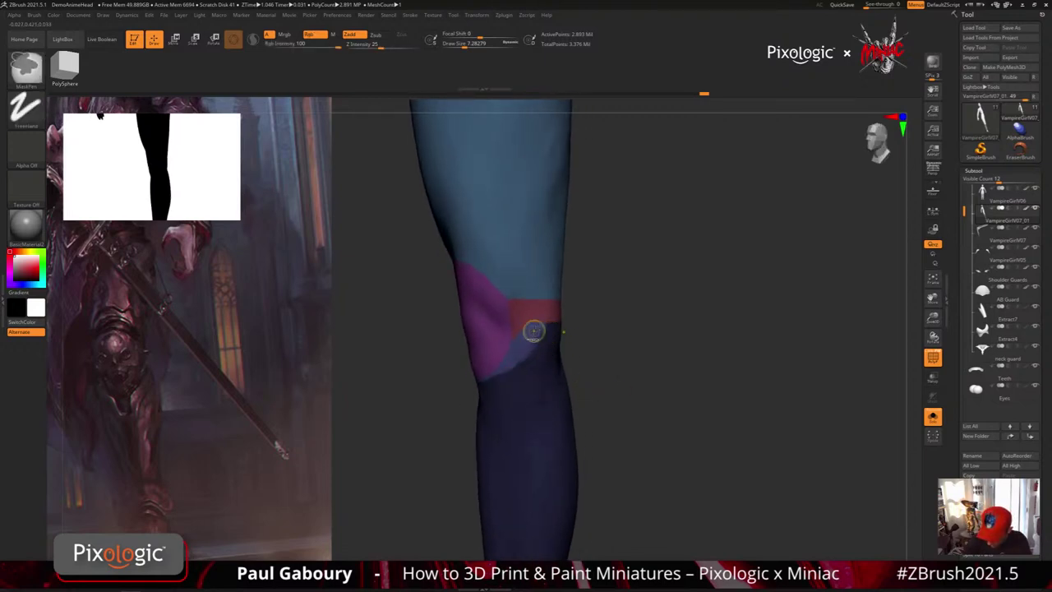
pyautogui.moveTo(559, 317); pyautogui.dragTo(526, 317, button='right')
# Erase the upper part of the lower-leg mask with rectangles across the back of the knee, leaving a straight edge.
pyautogui.keyDown('ctrl'); pyautogui.moveTo(427, 255); pyautogui.dragTo(677, 352); pyautogui.keyUp('ctrl')
pyautogui.keyDown('ctrl'); pyautogui.moveTo(667, 395); pyautogui.dragTo(647, 405, button='right'); pyautogui.keyUp('ctrl')
pyautogui.moveTo(647, 404)
pyautogui.mouseDown()
pyautogui.moveTo(629, 424)
pyautogui.moveTo(639, 406)
pyautogui.mouseUp()
pyautogui.moveTo(439, 296)
pyautogui.keyDown('ctrl'); pyautogui.mouseDown()
pyautogui.moveTo(559, 369)
pyautogui.moveTo(634, 375)
pyautogui.mouseUp(); pyautogui.keyUp('ctrl')
pyautogui.moveTo(632, 408)
pyautogui.mouseDown()
pyautogui.moveTo(665, 413)
pyautogui.moveTo(617, 419)
pyautogui.mouseUp()
pyautogui.keyDown('ctrl'); pyautogui.moveTo(617, 418); pyautogui.dragTo(626, 435, button='right'); pyautogui.keyUp('ctrl')
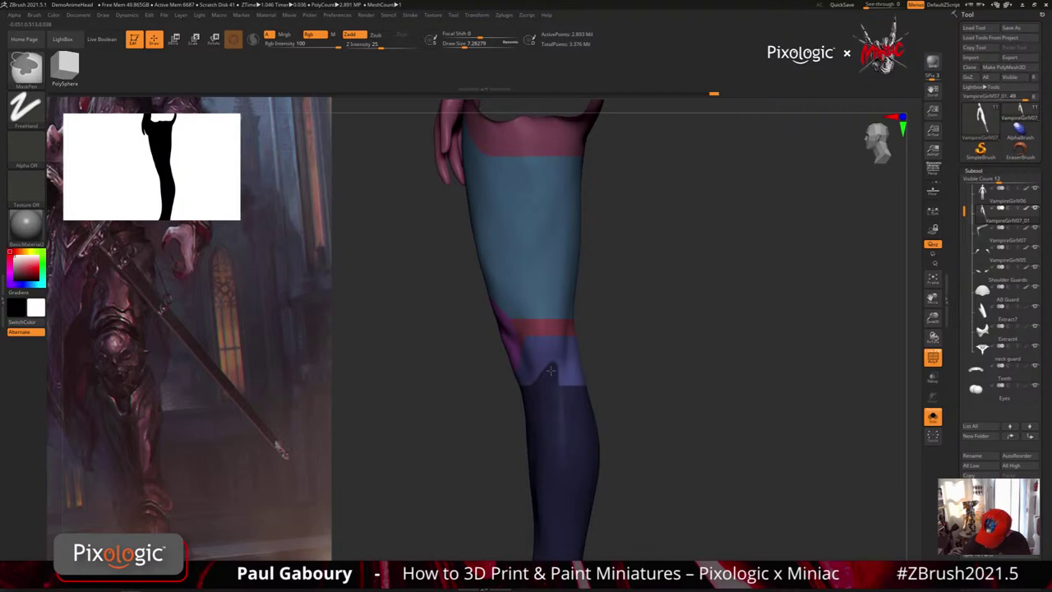
# Paint the mask into a pointed peak on the inner side of the leg, joining the front curve to the straight back edge.
pyautogui.moveTo(550, 371)
pyautogui.mouseDown()
pyautogui.moveTo(532, 377)
pyautogui.moveTo(609, 368)
pyautogui.moveTo(563, 384)
pyautogui.mouseUp()
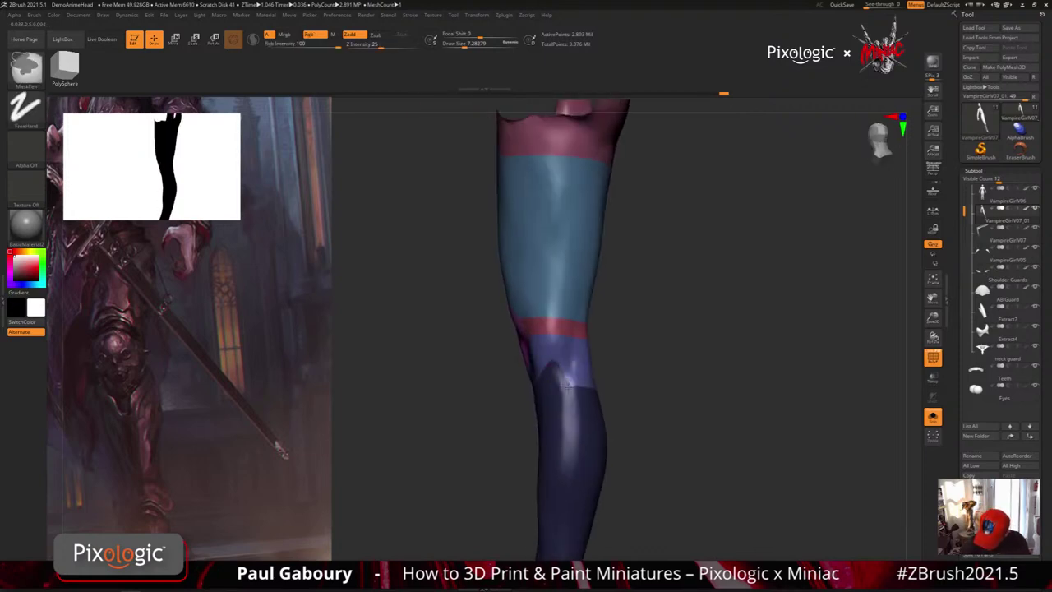
pyautogui.moveTo(573, 396); pyautogui.dragTo(530, 388, button='right')
pyautogui.moveTo(614, 402); pyautogui.dragTo(567, 399, button='right')
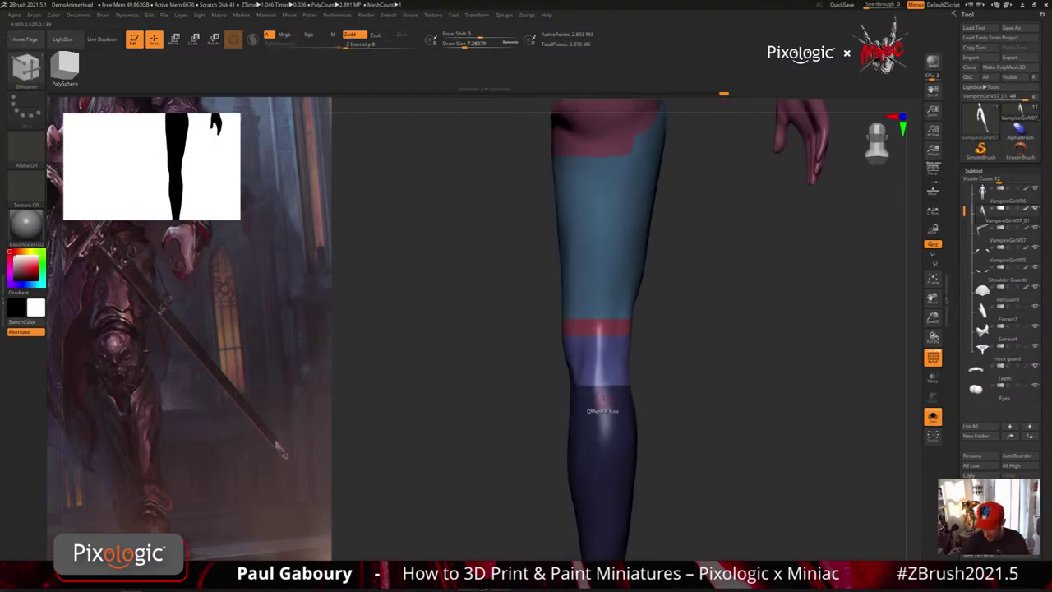
pyautogui.moveTo(602, 400); pyautogui.dragTo(567, 382)
pyautogui.press('ctrl')
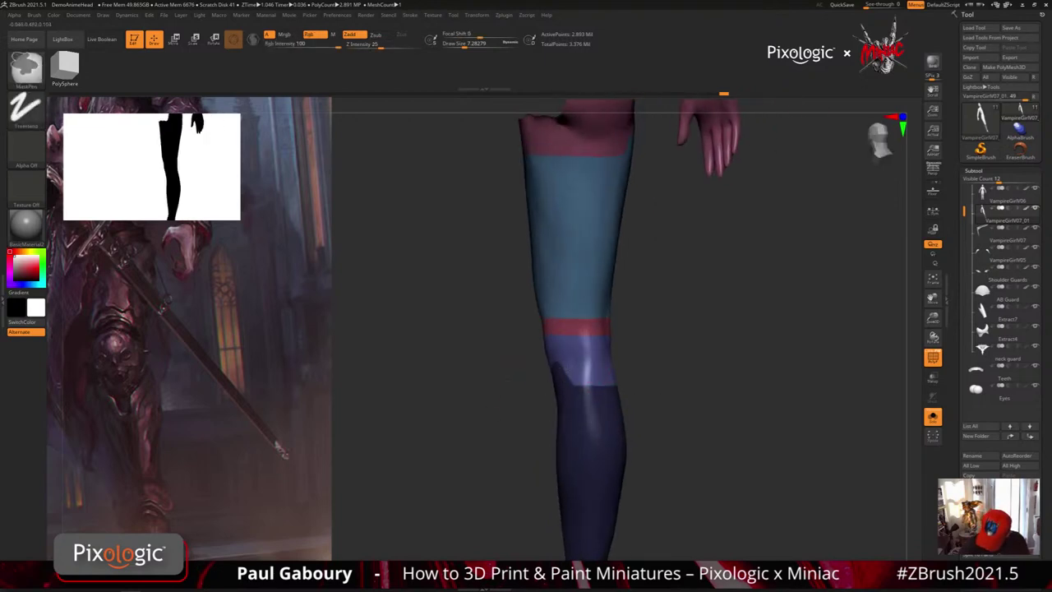
# Paint a matching pointed mask peak on the outer side of the leg just below the knee band.
pyautogui.moveTo(616, 390); pyautogui.dragTo(575, 366, button='right')
pyautogui.press('ctrl')
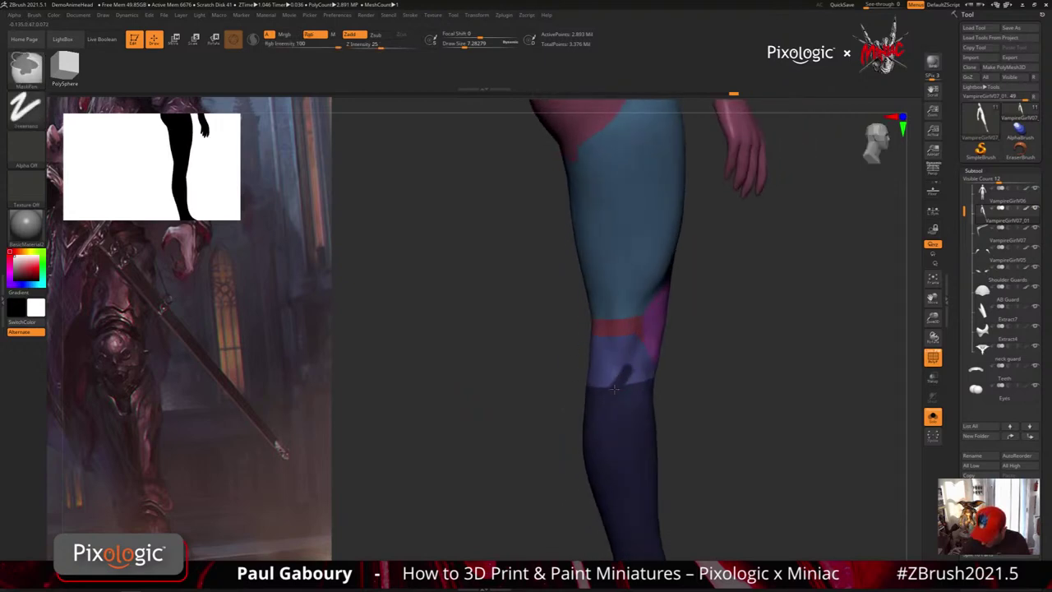
pyautogui.moveTo(614, 388)
pyautogui.mouseDown()
pyautogui.moveTo(628, 405)
pyautogui.moveTo(547, 356)
pyautogui.moveTo(629, 424)
pyautogui.moveTo(586, 423)
pyautogui.mouseUp()
pyautogui.press('ctrl')
pyautogui.press('ctrl')
pyautogui.press('ctrl')
pyautogui.moveTo(596, 405)
pyautogui.mouseDown(button='right')
pyautogui.moveTo(597, 421)
pyautogui.moveTo(601, 399)
pyautogui.mouseUp(button='right')
pyautogui.moveTo(600, 359)
pyautogui.mouseDown()
pyautogui.moveTo(629, 406)
pyautogui.moveTo(620, 356)
pyautogui.mouseUp()
pyautogui.moveTo(619, 356); pyautogui.dragTo(626, 362, button='right')
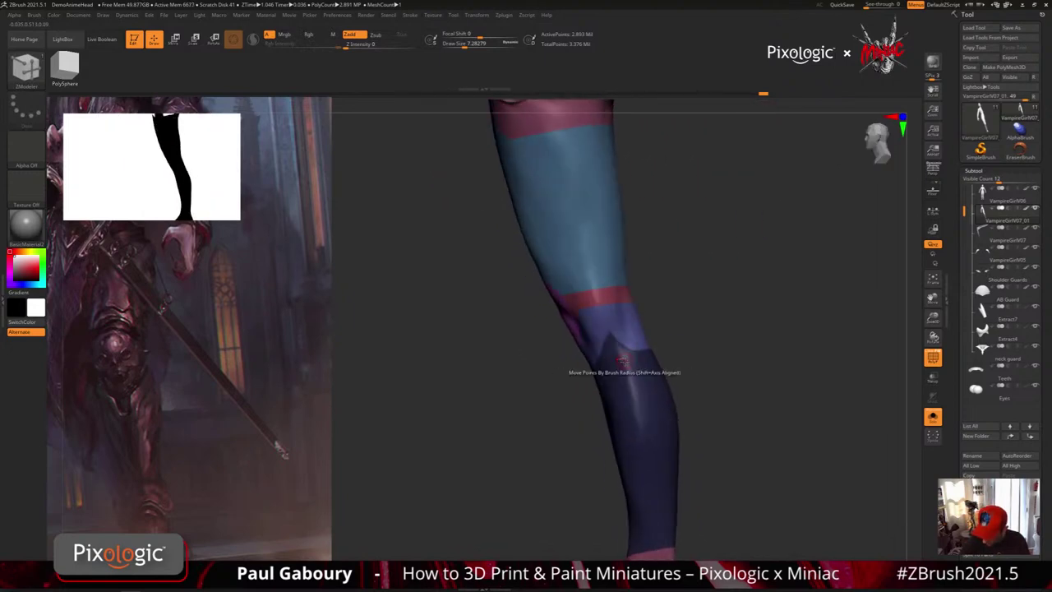
# Reduce the draw size to 2.63546 and refine the curved mask edge running from the side peak down below the kneecap.
pyautogui.press('s')
pyautogui.moveTo(627, 362); pyautogui.dragTo(625, 361)
pyautogui.moveTo(624, 361); pyautogui.dragTo(607, 355, button='right')
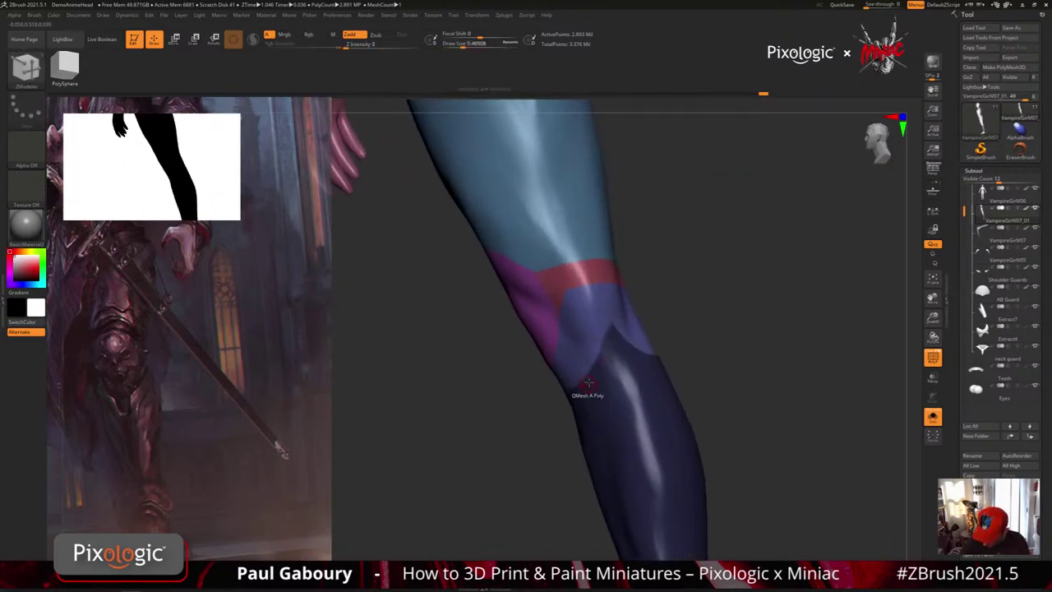
pyautogui.moveTo(580, 395); pyautogui.dragTo(576, 396)
pyautogui.press('s')
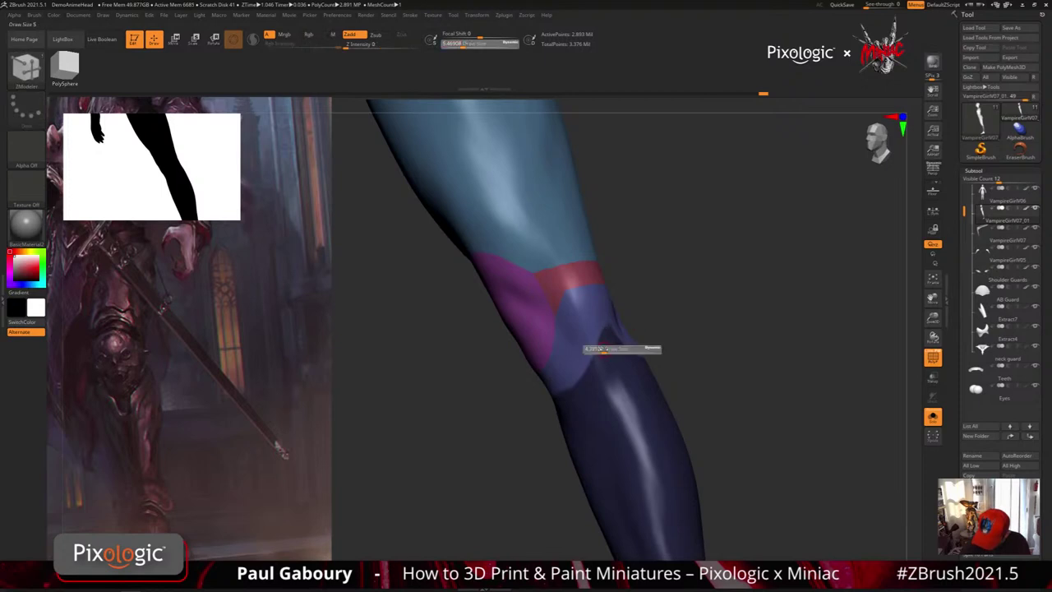
pyautogui.moveTo(603, 351); pyautogui.dragTo(581, 380)
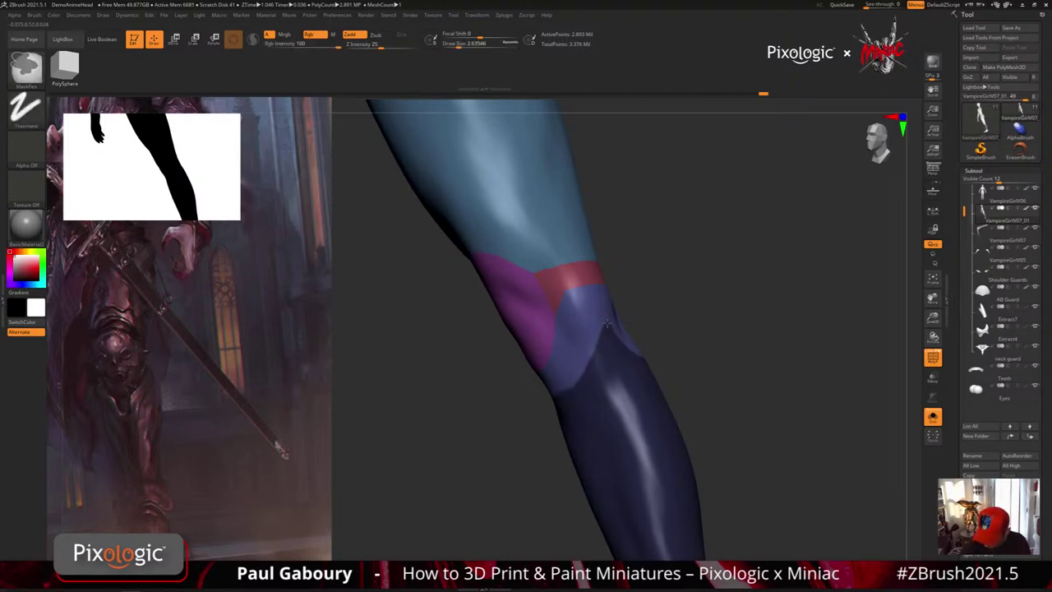
pyautogui.moveTo(620, 352)
pyautogui.mouseDown(button='right')
pyautogui.moveTo(636, 346)
pyautogui.moveTo(579, 380)
pyautogui.mouseUp(button='right')
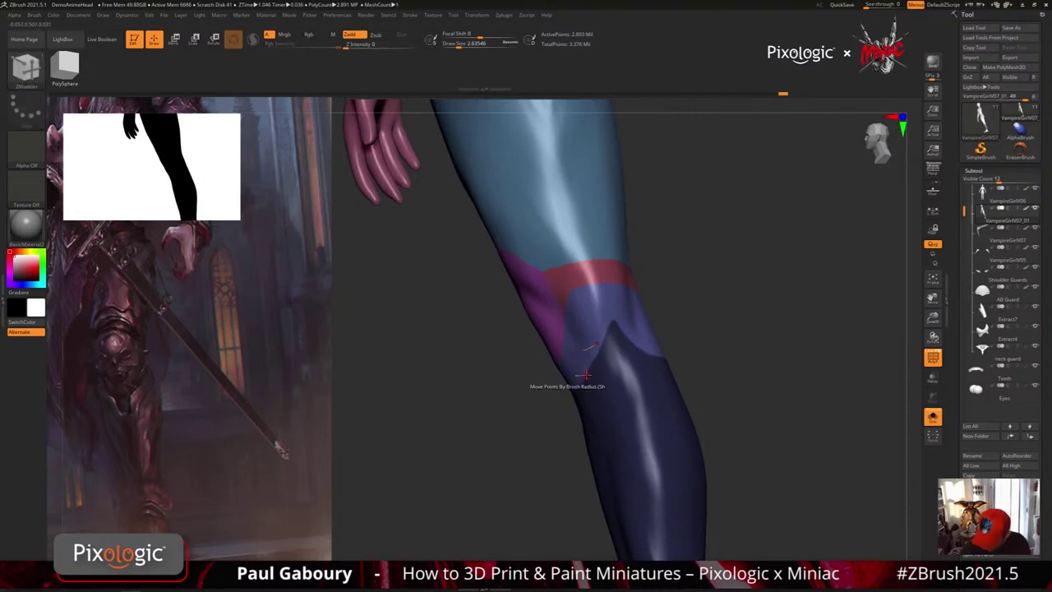
pyautogui.moveTo(565, 378); pyautogui.dragTo(585, 366, button='right')
pyautogui.moveTo(600, 324)
pyautogui.mouseDown(button='right')
pyautogui.moveTo(629, 354)
pyautogui.moveTo(608, 351)
pyautogui.moveTo(583, 376)
pyautogui.mouseUp(button='right')
pyautogui.press('ctrl')
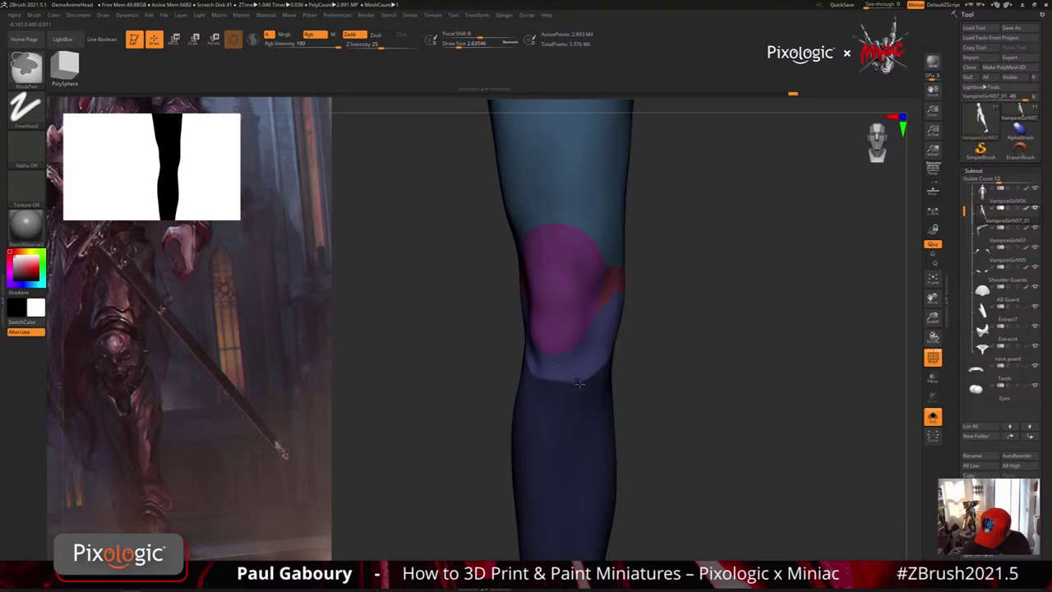
# Clean up the mask's front edge beneath the kneecap so it curves evenly across the shin.
pyautogui.moveTo(593, 383)
pyautogui.mouseDown(button='right')
pyautogui.moveTo(624, 390)
pyautogui.moveTo(617, 446)
pyautogui.moveTo(603, 439)
pyautogui.mouseUp(button='right')
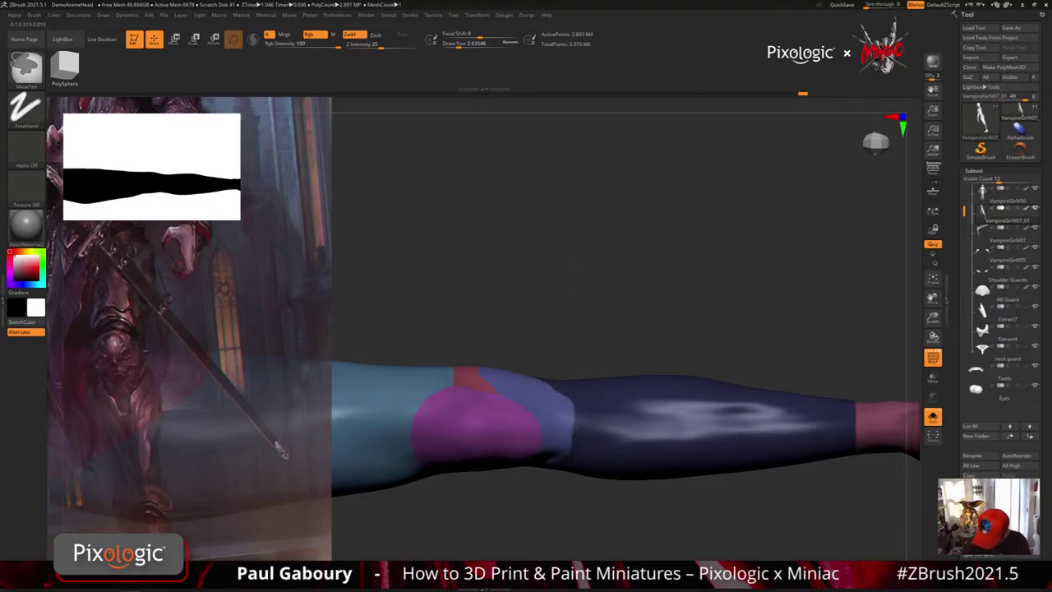
pyautogui.moveTo(573, 429)
pyautogui.keyDown('ctrl'); pyautogui.mouseDown(button='right')
pyautogui.moveTo(565, 426)
pyautogui.moveTo(580, 425)
pyautogui.moveTo(561, 451)
pyautogui.mouseUp(button='right'); pyautogui.keyUp('ctrl')
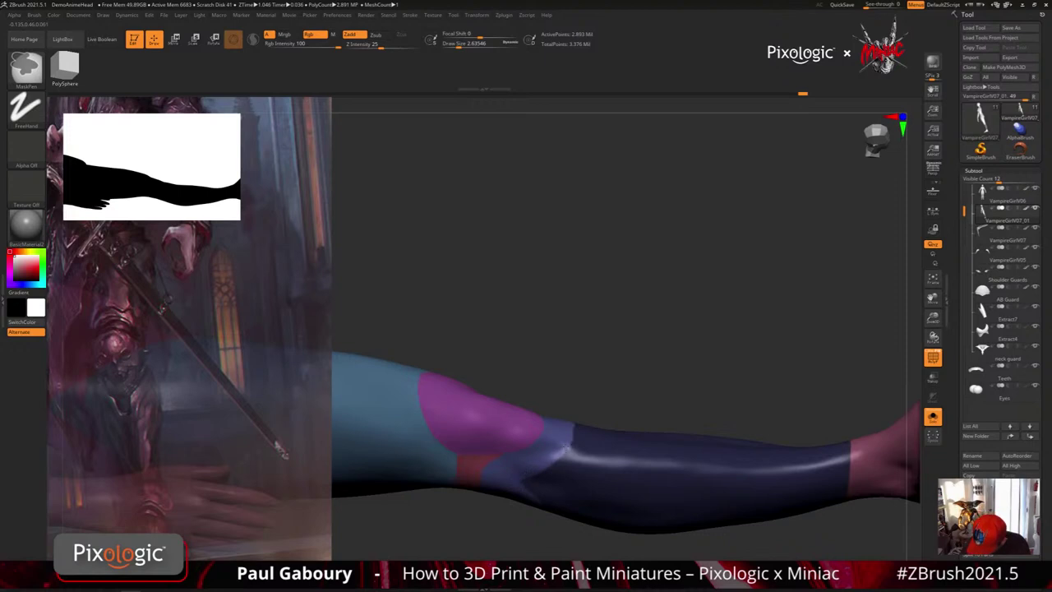
pyautogui.moveTo(565, 441); pyautogui.dragTo(568, 448)
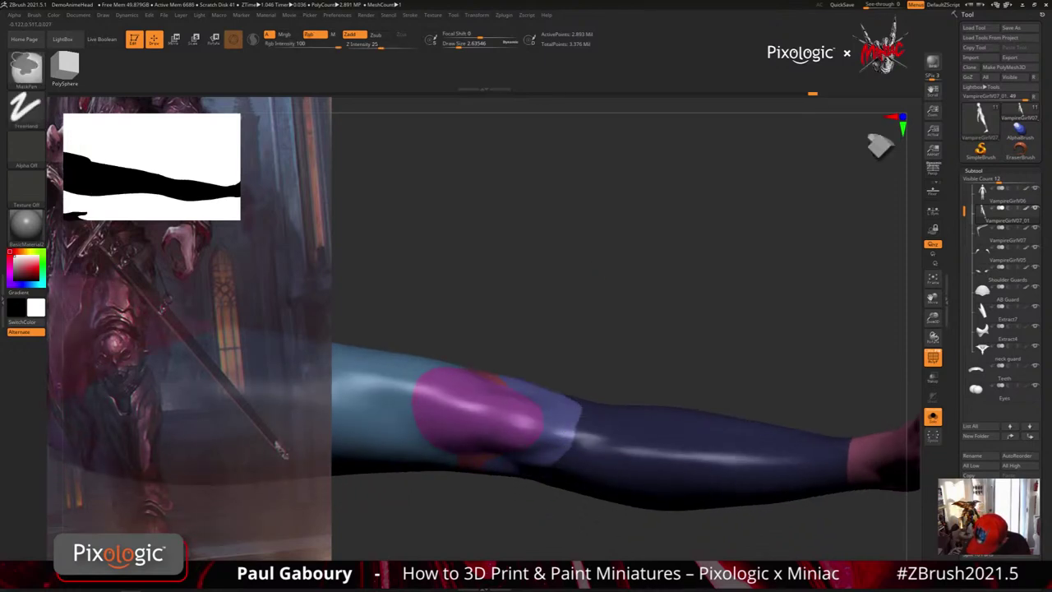
pyautogui.moveTo(548, 465); pyautogui.dragTo(619, 484)
pyautogui.moveTo(619, 484)
pyautogui.mouseDown(button='right')
pyautogui.moveTo(606, 460)
pyautogui.moveTo(622, 421)
pyautogui.moveTo(613, 432)
pyautogui.mouseUp(button='right')
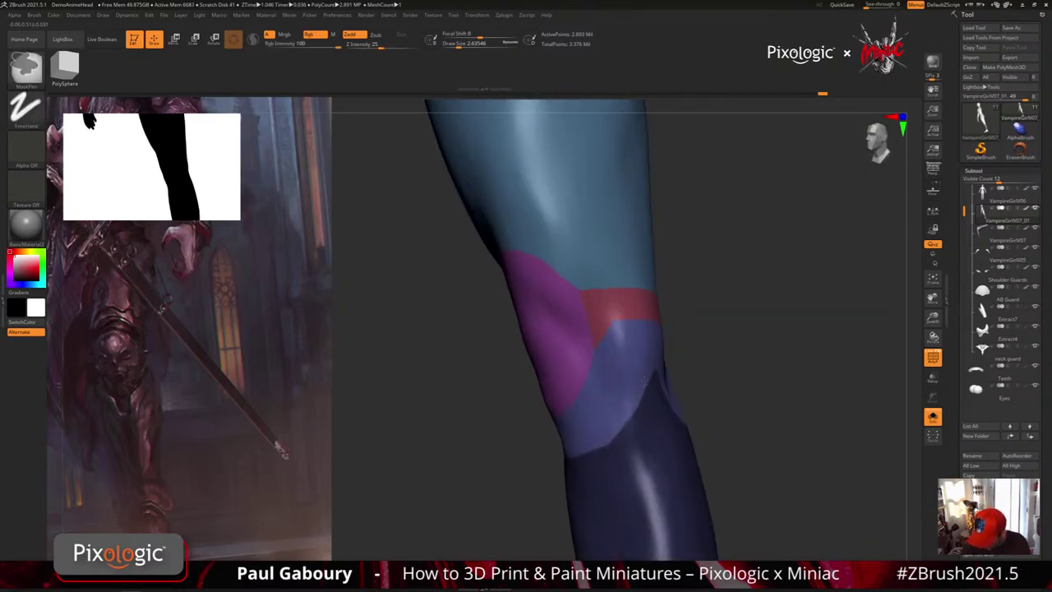
# Set the draw size to 2.14279 and sharpen the tip and slopes of the side mask peak.
pyautogui.press('b')
pyautogui.press('z')
pyautogui.press('m')
pyautogui.moveTo(721, 395); pyautogui.dragTo(629, 387)
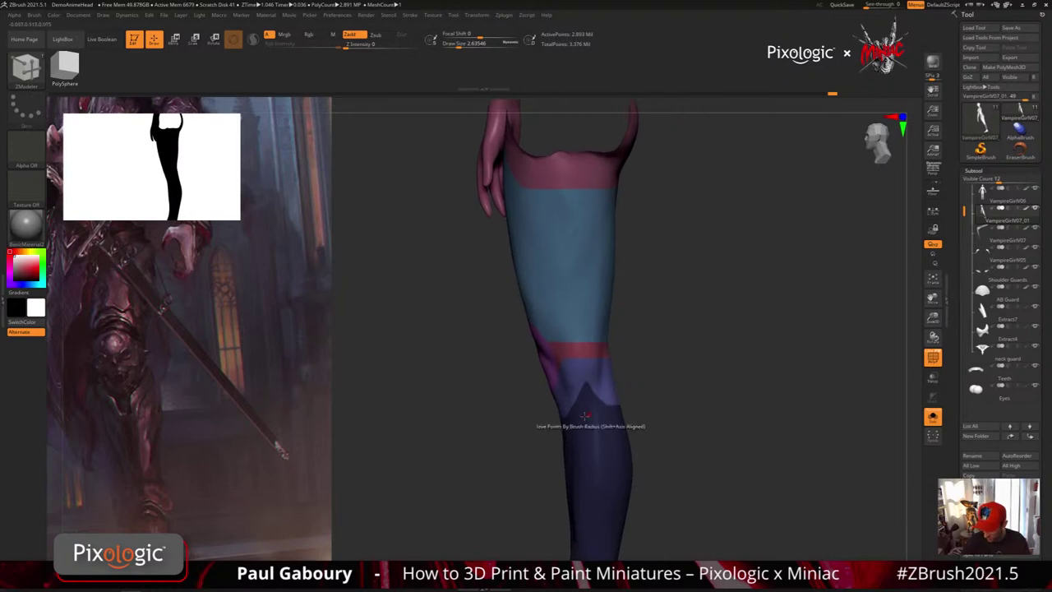
pyautogui.moveTo(584, 416)
pyautogui.mouseDown(button='right')
pyautogui.moveTo(598, 399)
pyautogui.moveTo(582, 406)
pyautogui.mouseUp(button='right')
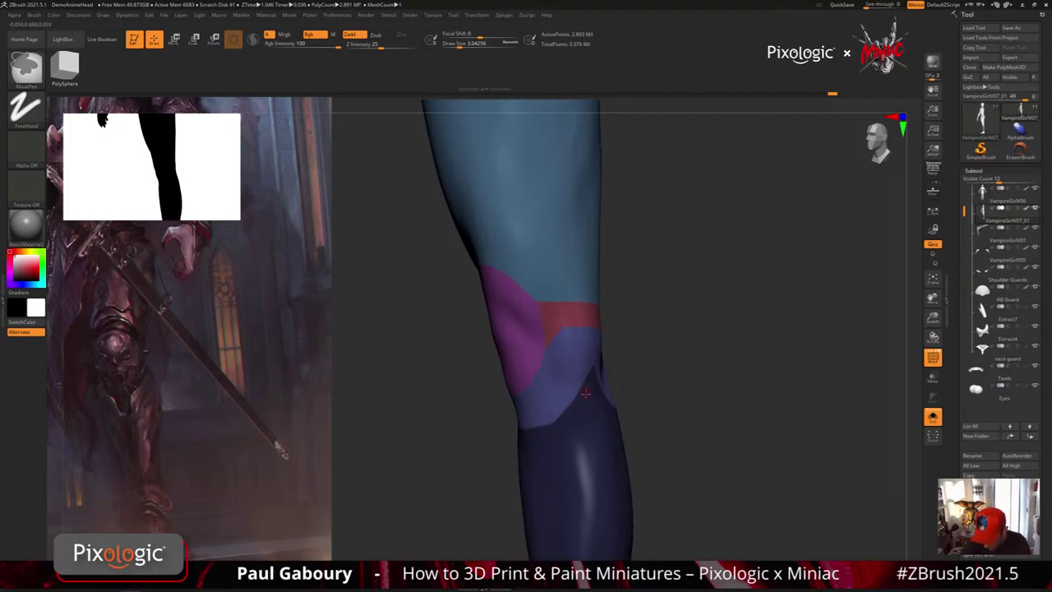
pyautogui.press('s')
pyautogui.keyDown('ctrl'); pyautogui.moveTo(583, 392); pyautogui.dragTo(579, 412, button='right'); pyautogui.keyUp('ctrl')
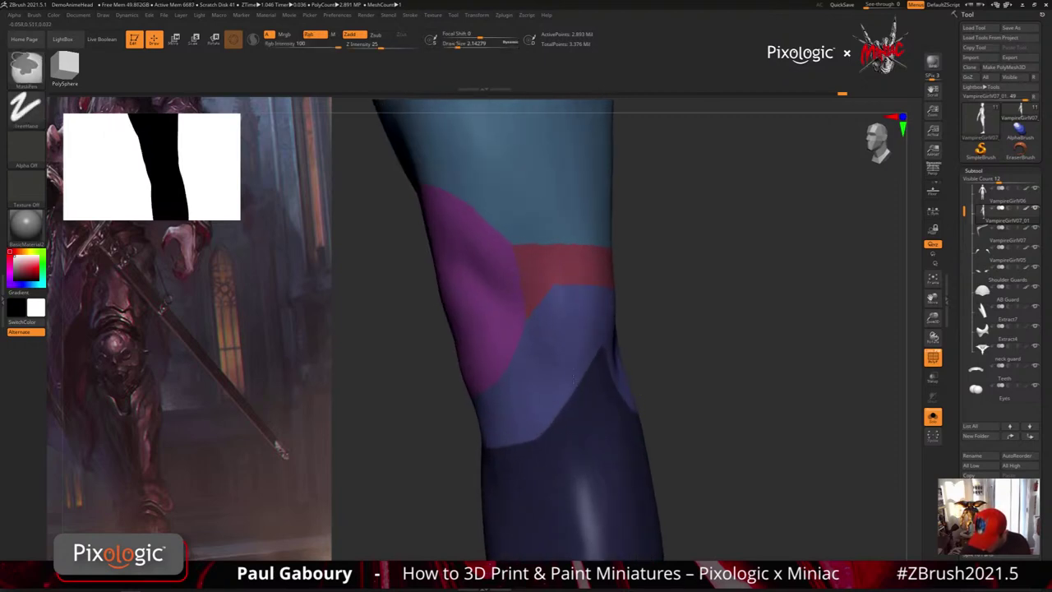
# Convert the masked lower leg into its own polygroup and inspect the leg's polygroups from the back and side.
pyautogui.moveTo(638, 387)
pyautogui.keyDown('ctrl'); pyautogui.mouseDown(button='right')
pyautogui.moveTo(671, 424)
pyautogui.moveTo(662, 440)
pyautogui.mouseUp(button='right'); pyautogui.keyUp('ctrl')
pyautogui.moveTo(662, 440)
pyautogui.mouseDown(button='right')
pyautogui.moveTo(641, 458)
pyautogui.moveTo(638, 482)
pyautogui.mouseUp(button='right')
pyautogui.moveTo(638, 483)
pyautogui.mouseDown()
pyautogui.moveTo(599, 463)
pyautogui.moveTo(599, 481)
pyautogui.moveTo(608, 464)
pyautogui.moveTo(628, 460)
pyautogui.moveTo(732, 474)
pyautogui.moveTo(630, 465)
pyautogui.moveTo(640, 488)
pyautogui.mouseUp()
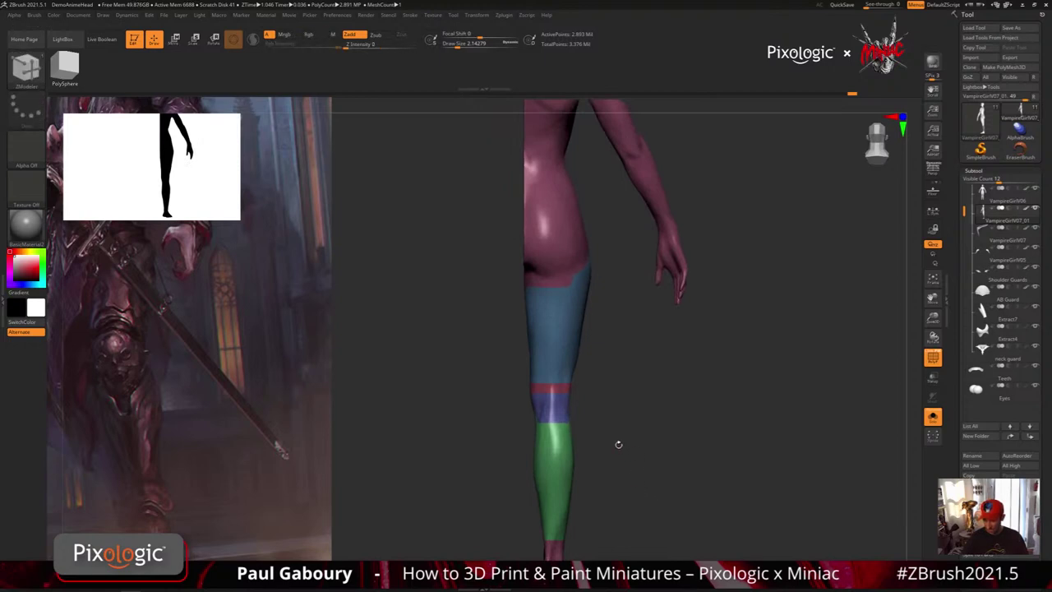
pyautogui.moveTo(660, 479)
pyautogui.keyDown('alt'); pyautogui.mouseDown()
pyautogui.moveTo(646, 458)
pyautogui.moveTo(662, 439)
pyautogui.mouseUp(); pyautogui.keyUp('alt')
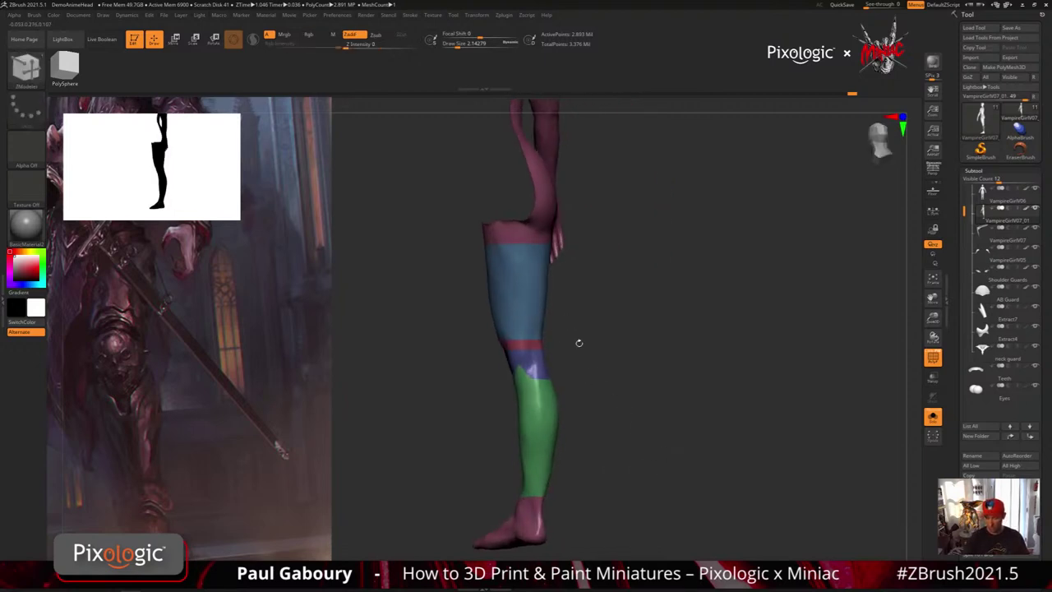
pyautogui.moveTo(578, 342); pyautogui.dragTo(556, 353)
pyautogui.hotkey('ctrl', 'shift')
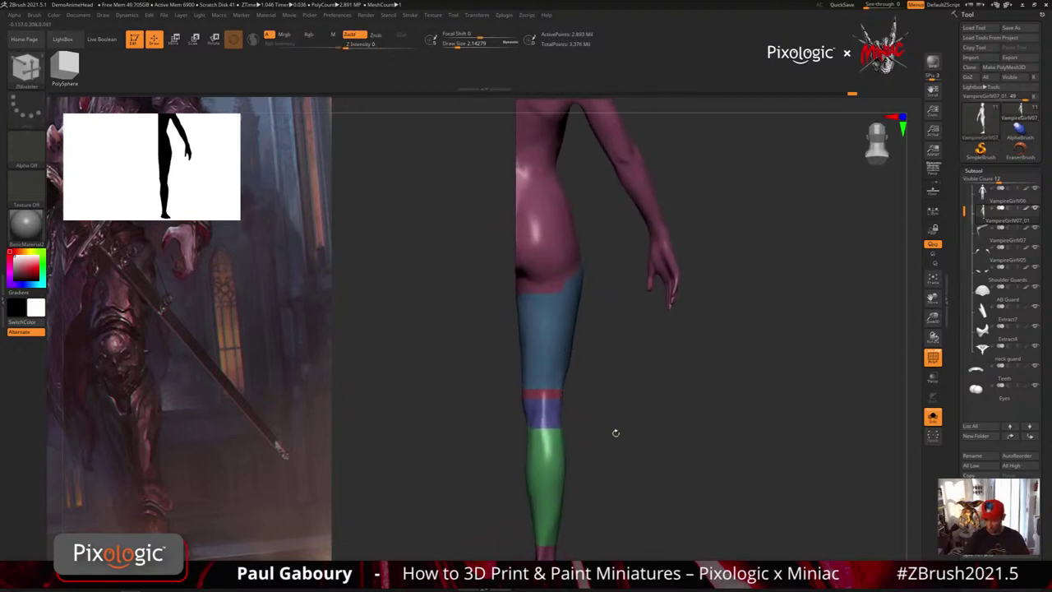
# Set the brush's Mask By Polygroups to 100 and the draw size to 10.97284, with the back of the knee in view.
pyautogui.moveTo(614, 433); pyautogui.dragTo(610, 383)
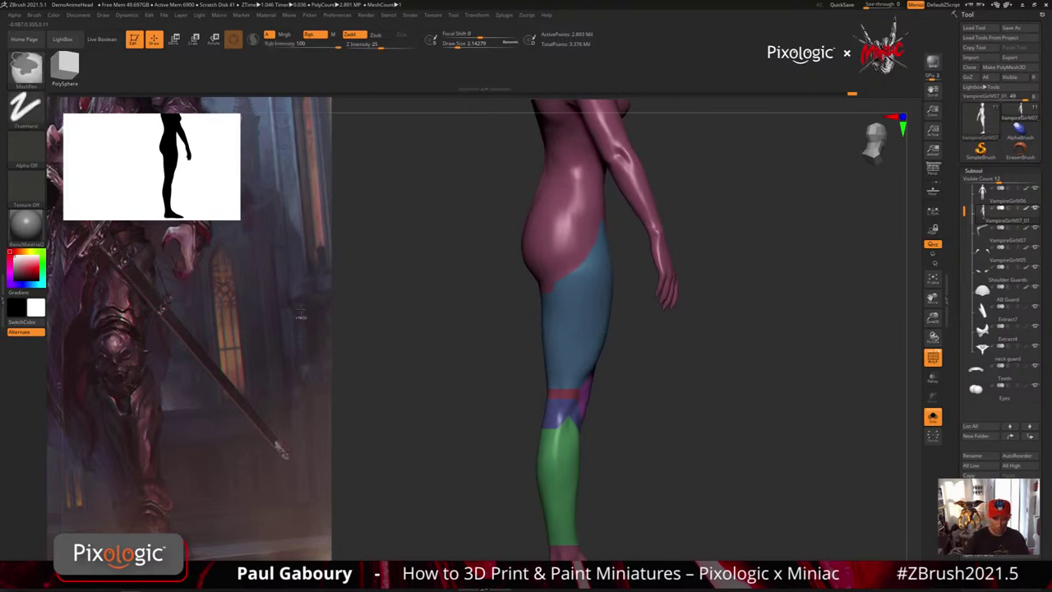
pyautogui.click(34, 17)
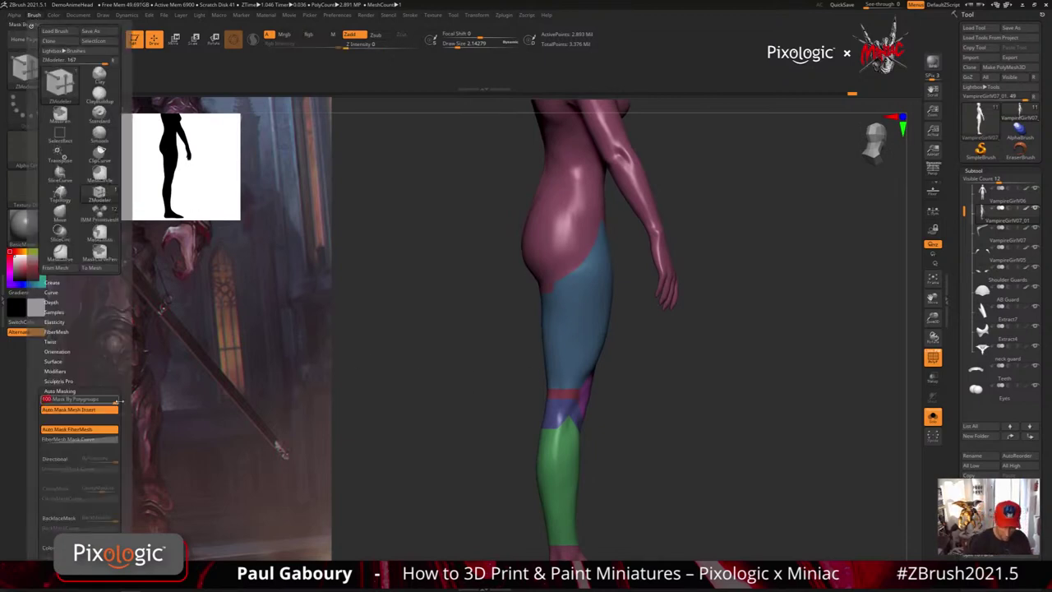
pyautogui.keyDown('shift'); pyautogui.moveTo(629, 447); pyautogui.dragTo(634, 446); pyautogui.keyUp('shift')
pyautogui.press('s')
pyautogui.keyDown('ctrl'); pyautogui.moveTo(634, 446); pyautogui.dragTo(631, 500, button='right'); pyautogui.keyUp('ctrl')
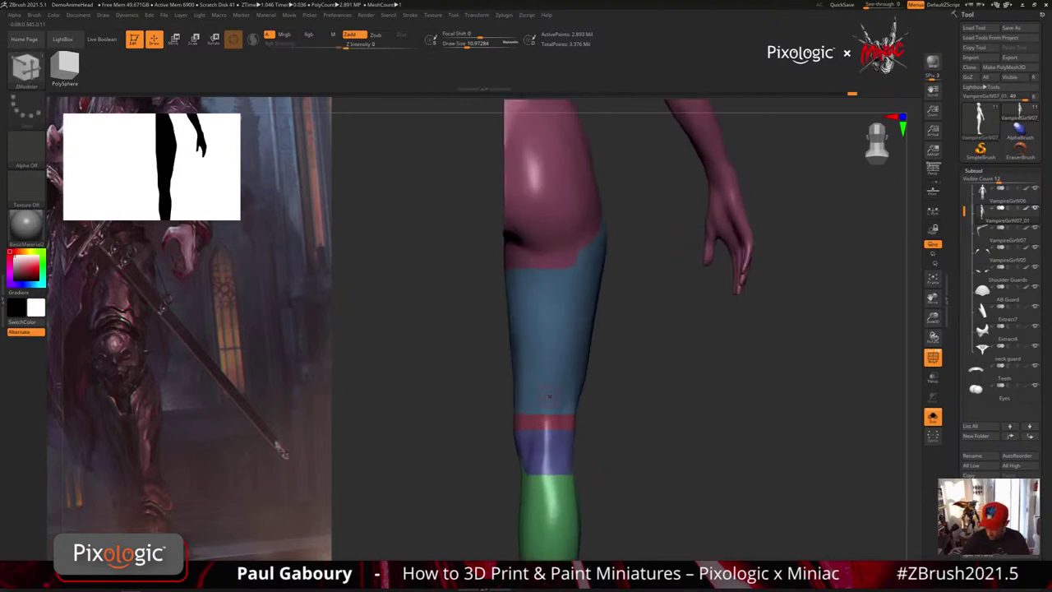
# Reduce the draw size to 9.59947 and mask a squared patch on the back of the thigh above the knee band.
pyautogui.click(537, 407)
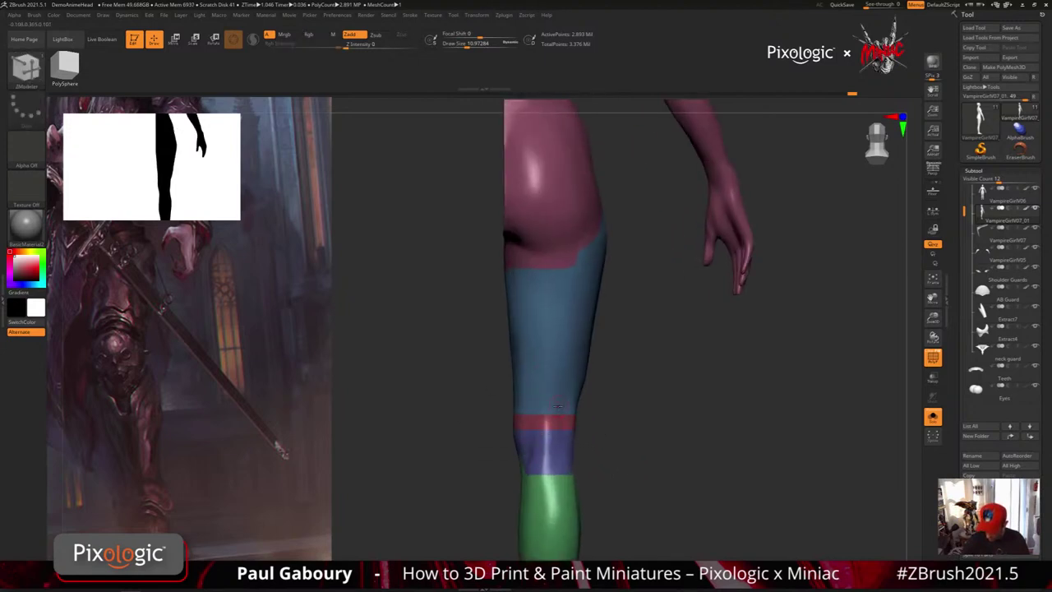
pyautogui.press('ctrl')
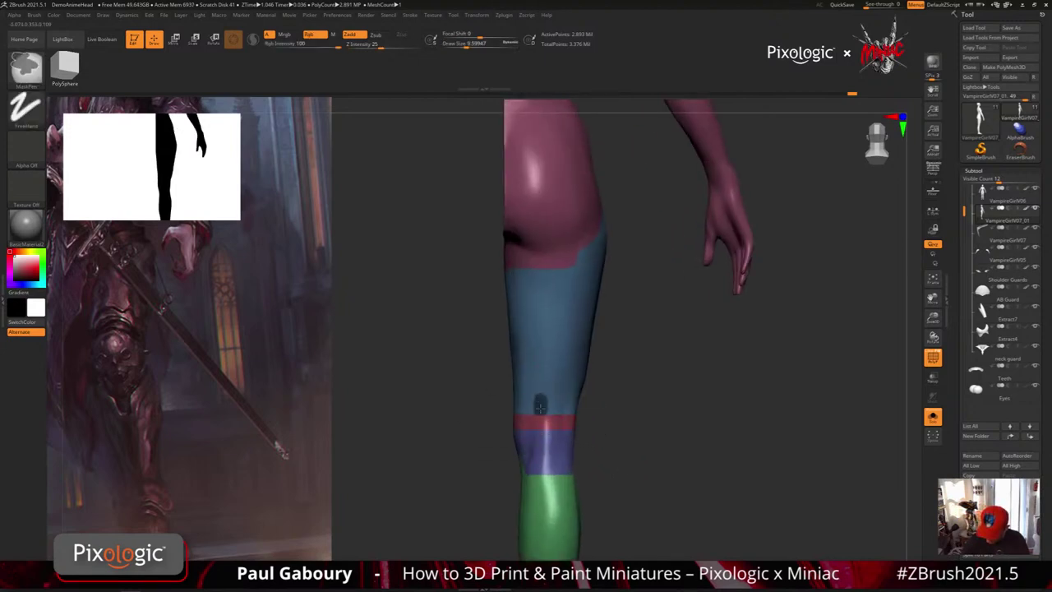
pyautogui.keyDown('ctrl'); pyautogui.moveTo(538, 395); pyautogui.dragTo(552, 406); pyautogui.keyUp('ctrl')
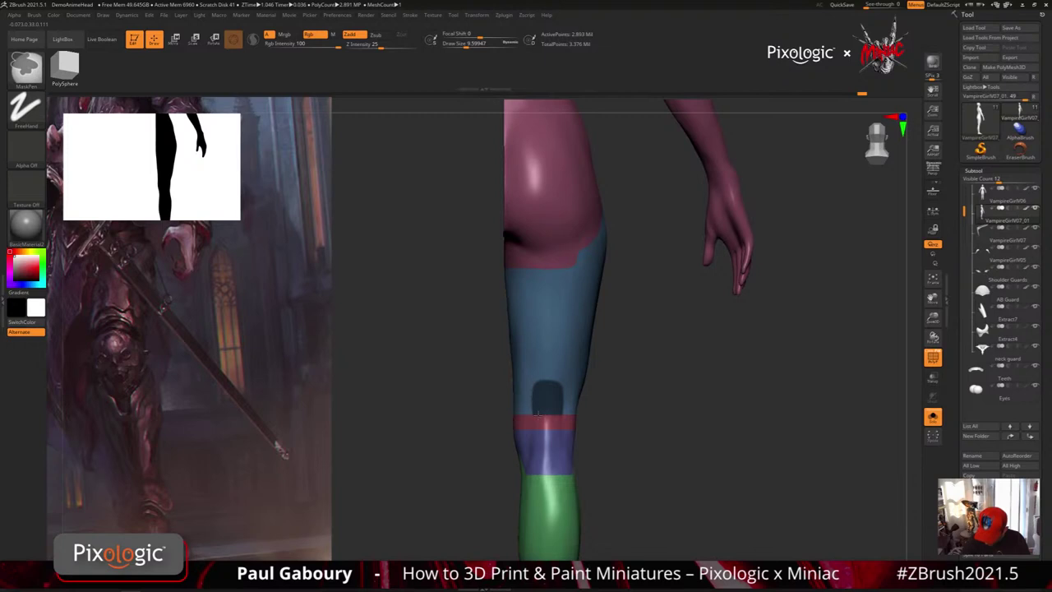
pyautogui.moveTo(531, 379)
pyautogui.keyDown('ctrl'); pyautogui.mouseDown()
pyautogui.moveTo(564, 436)
pyautogui.moveTo(633, 434)
pyautogui.moveTo(601, 425)
pyautogui.mouseUp(); pyautogui.keyUp('ctrl')
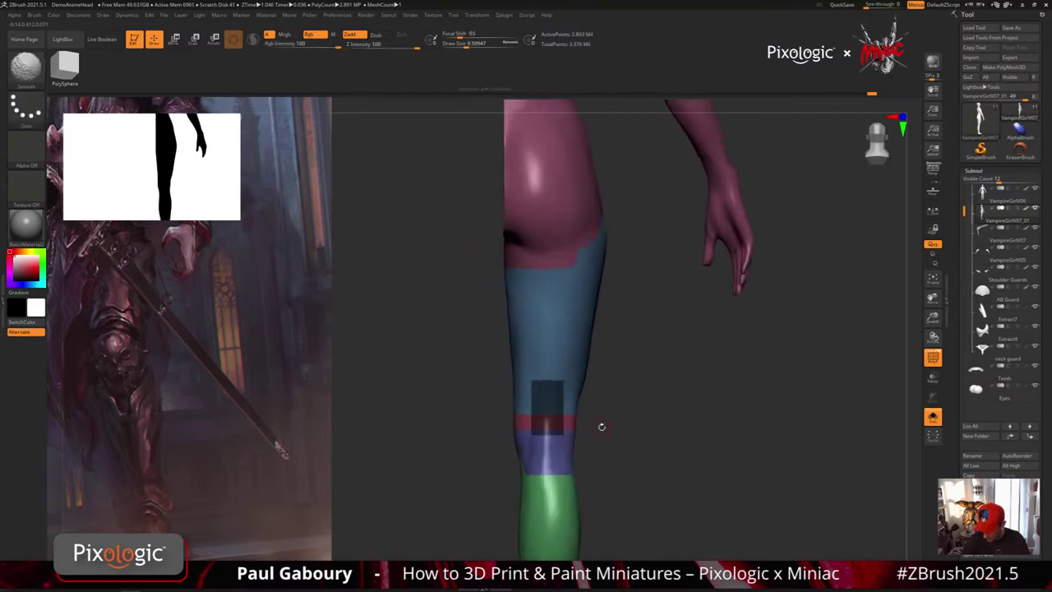
# Trim the mask to the knee band's upper edge and clean up its lower border with a draw size of 3.52131.
pyautogui.keyDown('ctrl'); pyautogui.moveTo(638, 483); pyautogui.dragTo(505, 414); pyautogui.keyUp('ctrl')
pyautogui.moveTo(617, 426)
pyautogui.keyDown('ctrl'); pyautogui.mouseDown(button='right')
pyautogui.moveTo(613, 466)
pyautogui.moveTo(598, 447)
pyautogui.mouseUp(button='right'); pyautogui.keyUp('ctrl')
pyautogui.moveTo(598, 446); pyautogui.dragTo(474, 335)
pyautogui.moveTo(618, 449); pyautogui.dragTo(566, 428)
pyautogui.keyDown('ctrl'); pyautogui.moveTo(566, 427); pyautogui.dragTo(568, 458, button='right'); pyautogui.keyUp('ctrl')
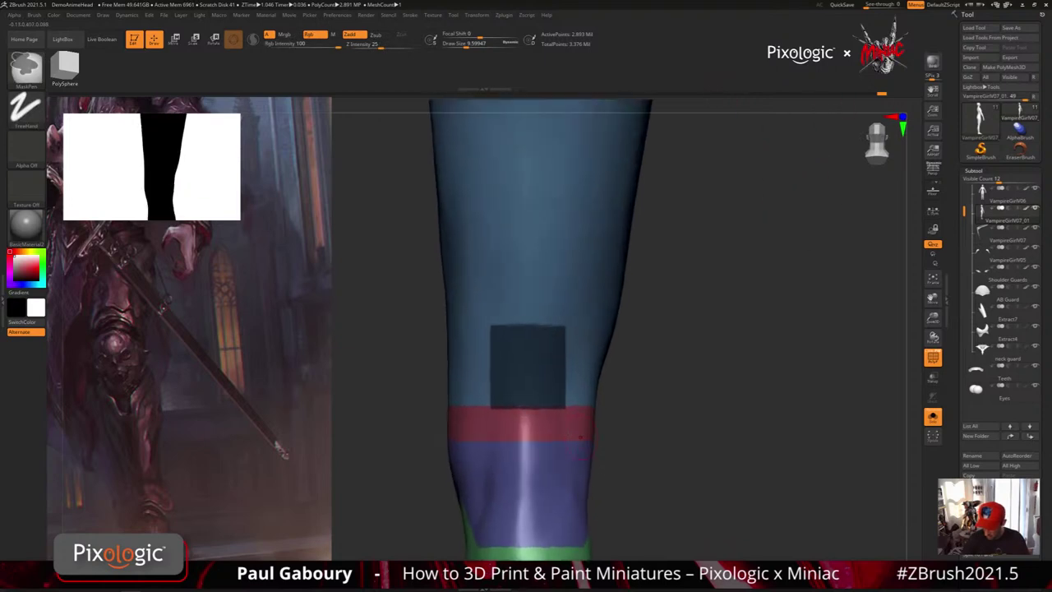
pyautogui.press('s')
pyautogui.moveTo(568, 426); pyautogui.dragTo(550, 428)
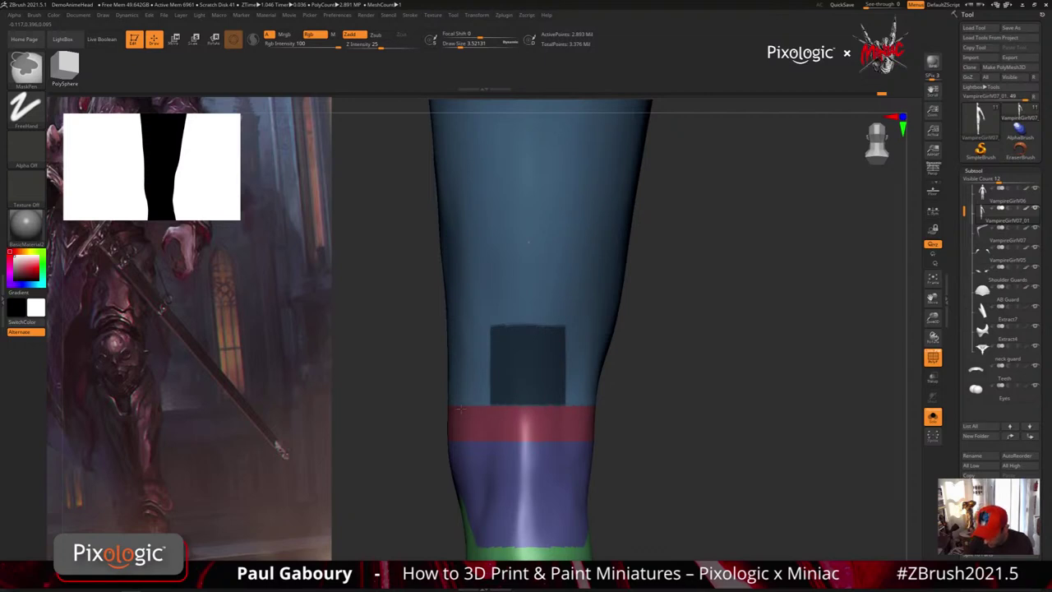
pyautogui.scroll(-4, 564, 425)
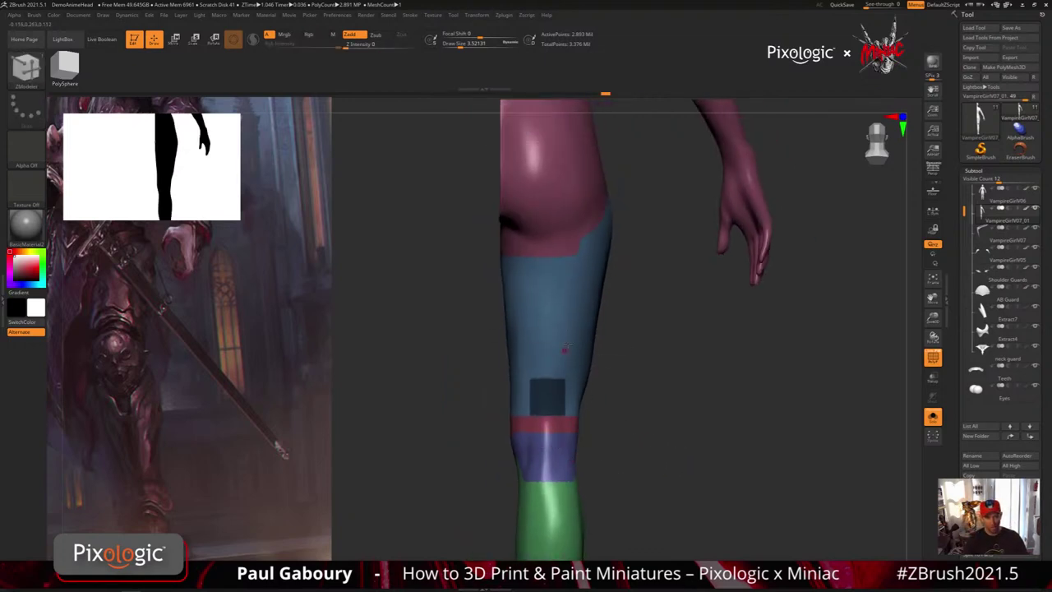
# Replace the mask extension below the knee band with a slightly wider rectangle that stops at the band's upper edge.
pyautogui.moveTo(698, 362); pyautogui.dragTo(563, 482)
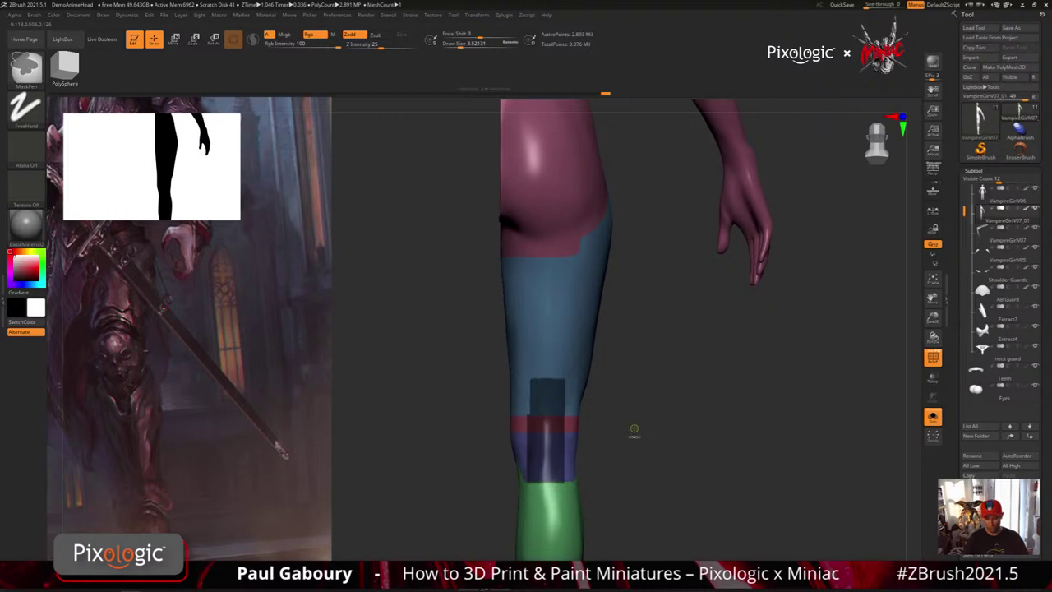
pyautogui.hotkey('ctrl', 'z')
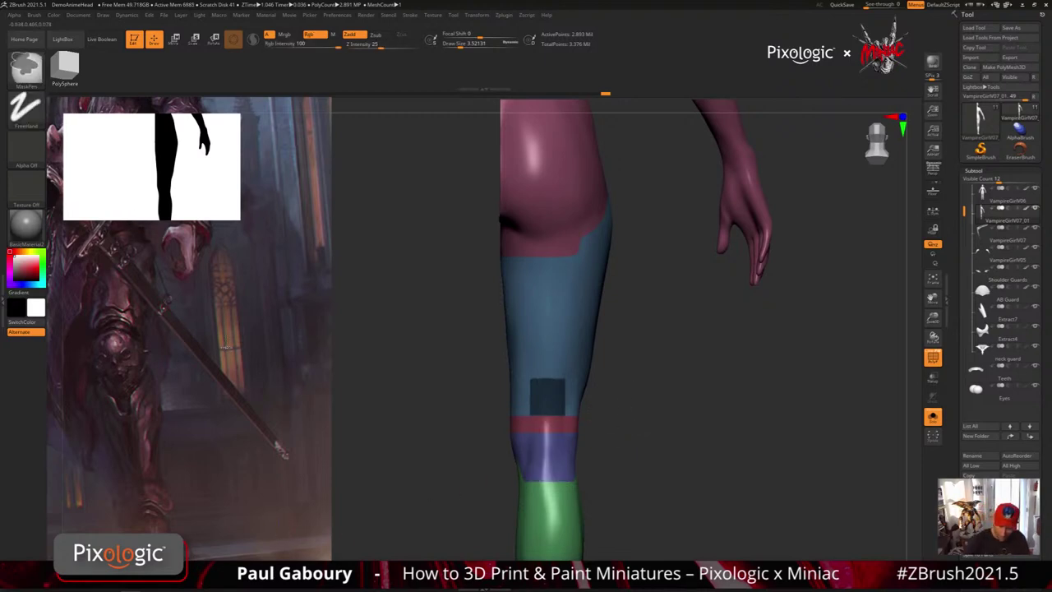
pyautogui.moveTo(615, 412)
pyautogui.keyDown('ctrl'); pyautogui.mouseDown()
pyautogui.moveTo(569, 428)
pyautogui.moveTo(550, 416)
pyautogui.moveTo(570, 429)
pyautogui.mouseUp(); pyautogui.keyUp('ctrl')
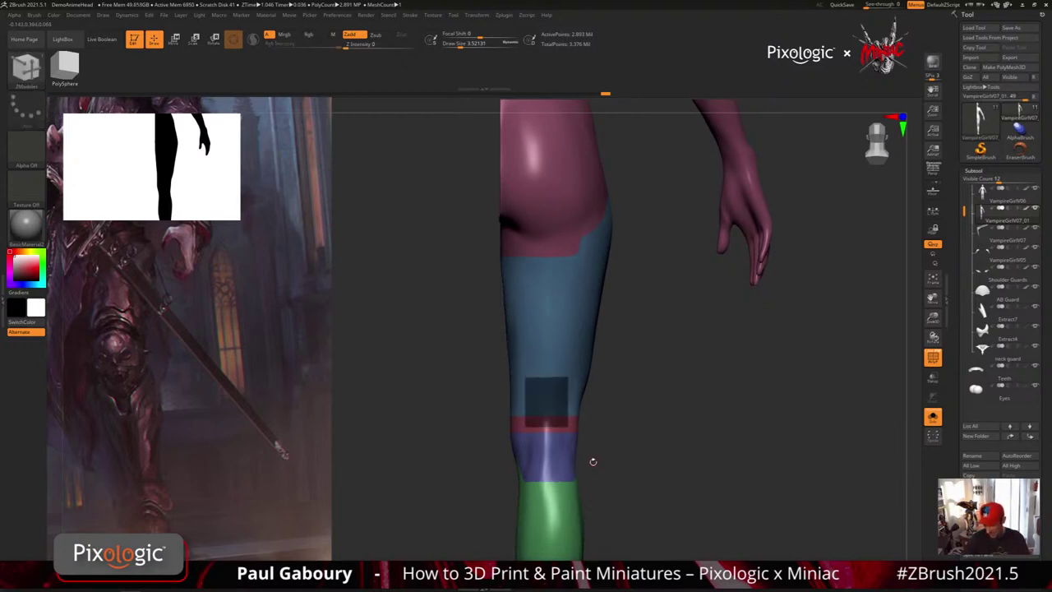
pyautogui.press('ctrl')
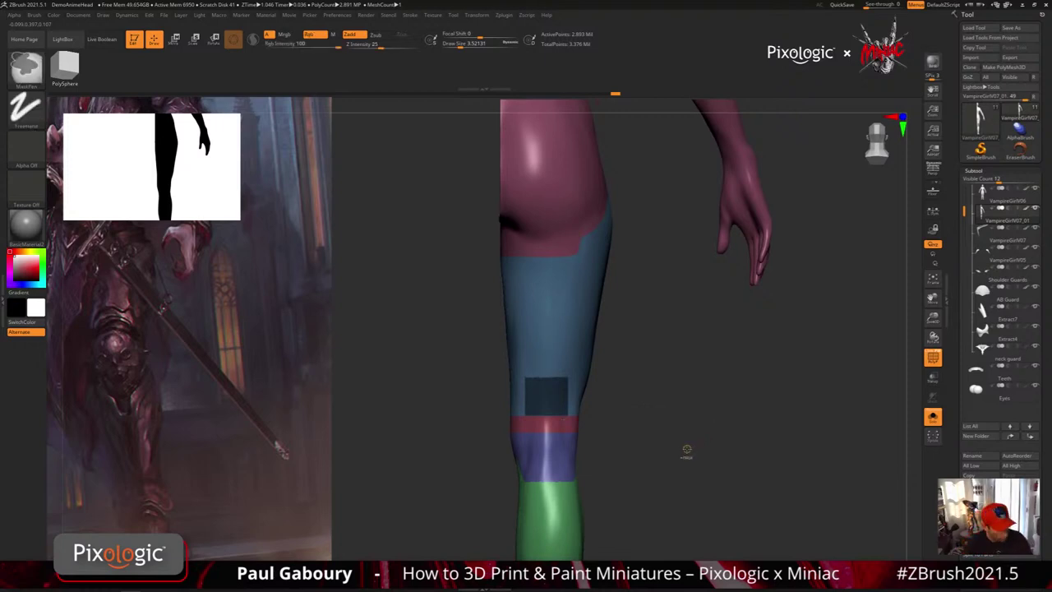
# Try to convert the masked patch into its own polygroup, hiding the thigh and lower leg to check it from back and front.
pyautogui.hotkey('ctrl', 'w')
pyautogui.moveTo(667, 470)
pyautogui.mouseDown()
pyautogui.moveTo(691, 460)
pyautogui.moveTo(680, 451)
pyautogui.moveTo(630, 457)
pyautogui.moveTo(622, 480)
pyautogui.moveTo(659, 463)
pyautogui.mouseUp()
pyautogui.keyDown('ctrl'); pyautogui.keyDown('shift'); pyautogui.click(523, 366); pyautogui.keyUp('shift'); pyautogui.keyUp('ctrl')
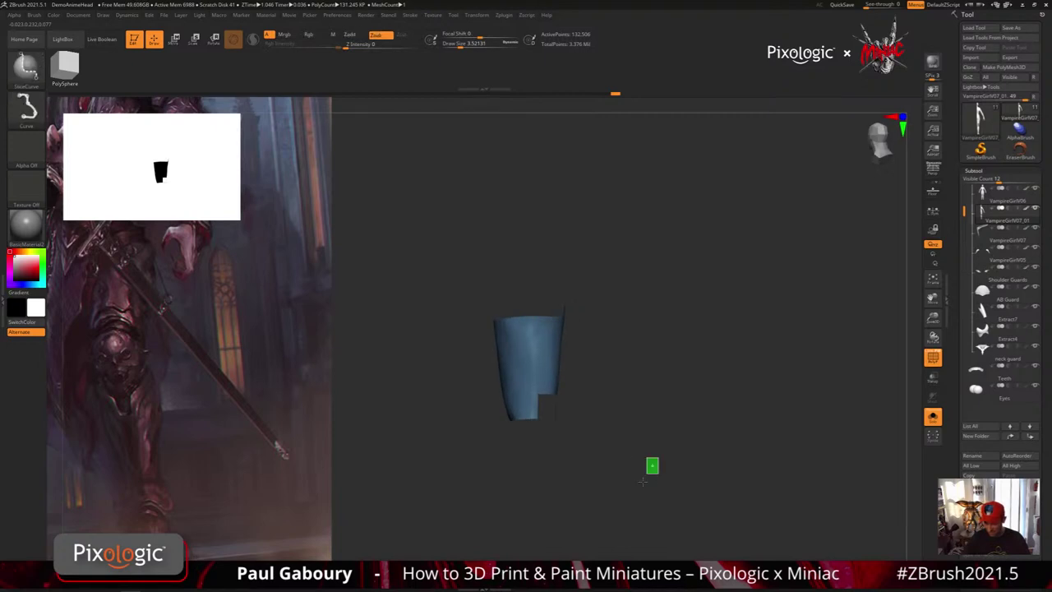
pyautogui.keyDown('ctrl'); pyautogui.keyDown('shift'); pyautogui.click(642, 480); pyautogui.keyUp('shift'); pyautogui.keyUp('ctrl')
pyautogui.moveTo(582, 486); pyautogui.dragTo(579, 478)
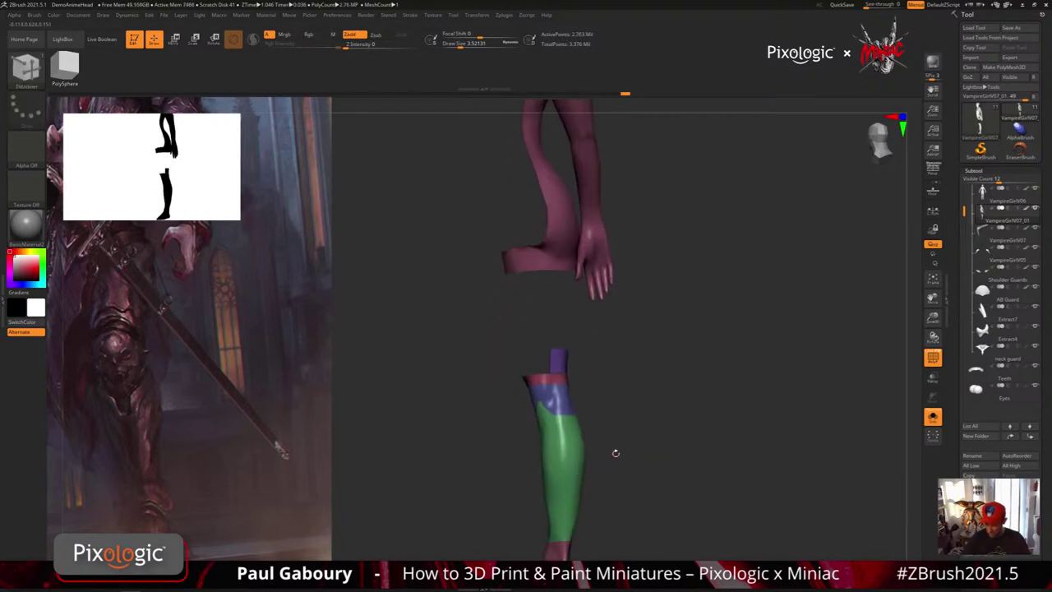
pyautogui.hotkey('ctrl', 'shift')
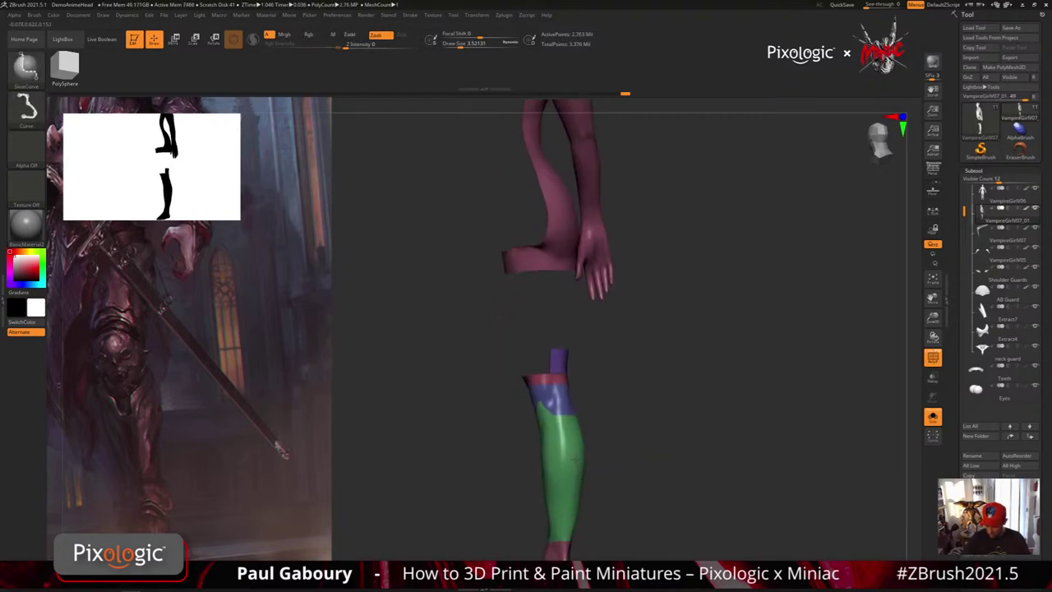
pyautogui.keyDown('ctrl'); pyautogui.keyDown('alt'); pyautogui.keyDown('shift'); pyautogui.click(575, 460); pyautogui.keyUp('shift'); pyautogui.keyUp('alt'); pyautogui.keyUp('ctrl')
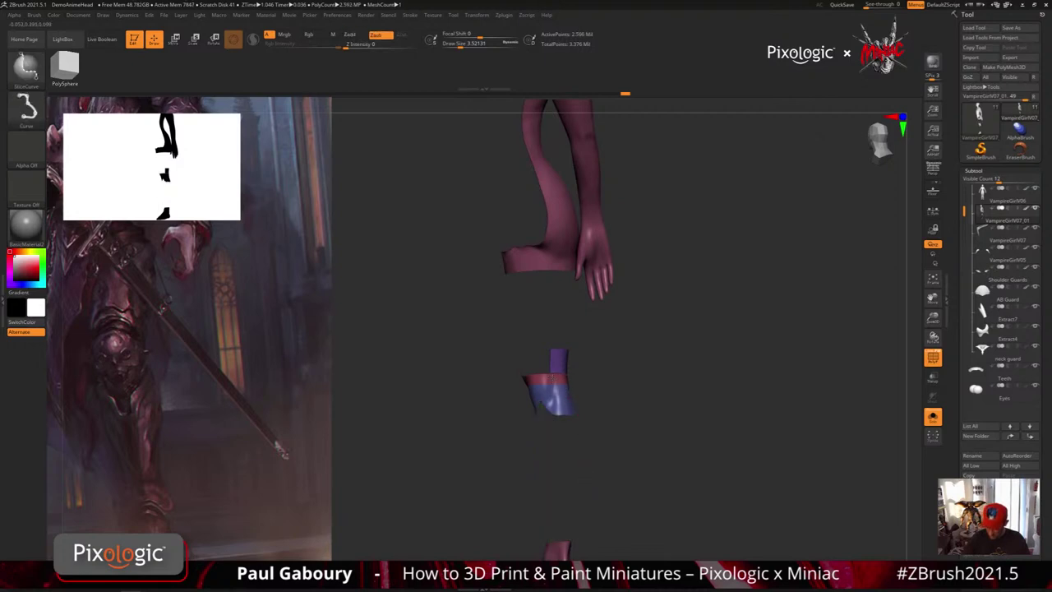
pyautogui.moveTo(638, 477)
pyautogui.mouseDown()
pyautogui.moveTo(674, 452)
pyautogui.moveTo(642, 446)
pyautogui.mouseUp()
pyautogui.press('ctrl')
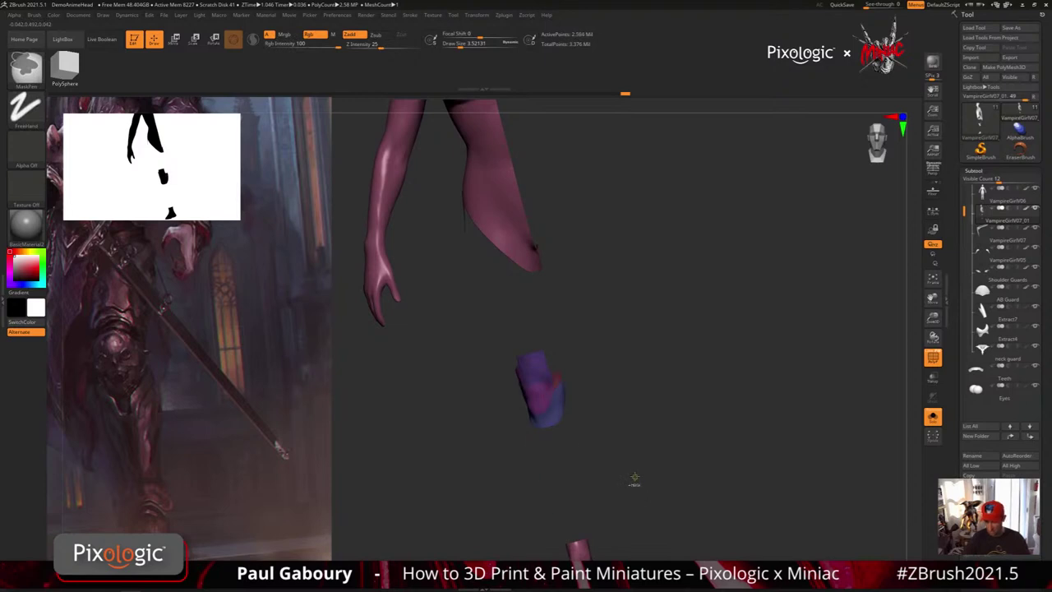
# Undo the visibility changes and the polygroup made from the masked patch.
pyautogui.hotkey('ctrl', 'z')
pyautogui.hotkey('ctrl', 'z')
pyautogui.hotkey('ctrl', 'z')
pyautogui.hotkey('ctrl', 'z')
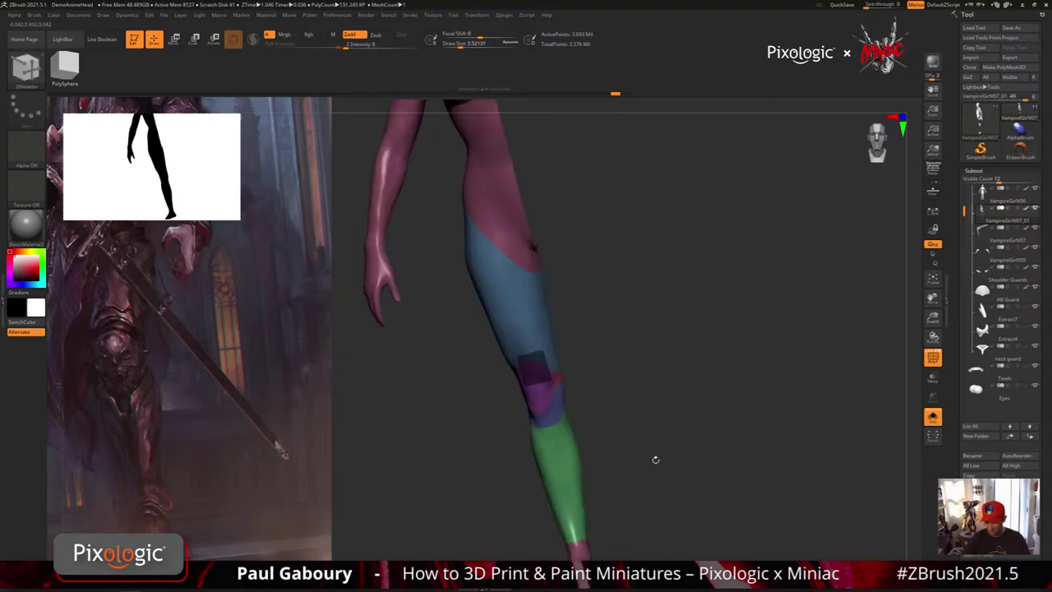
# Clear the stray mask from the front of the knee, keeping only the patch behind the thigh masked.
pyautogui.keyDown('shift'); pyautogui.moveTo(655, 460); pyautogui.dragTo(616, 463); pyautogui.keyUp('shift')
pyautogui.moveTo(441, 457)
pyautogui.keyDown('ctrl'); pyautogui.mouseDown()
pyautogui.moveTo(487, 414)
pyautogui.moveTo(520, 312)
pyautogui.mouseUp(); pyautogui.keyUp('ctrl')
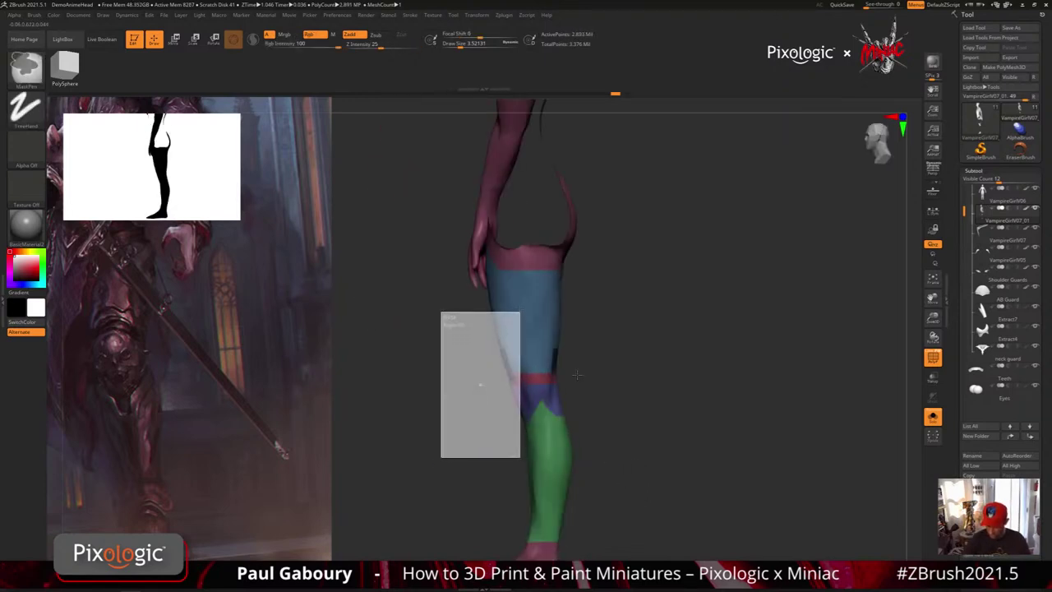
pyautogui.moveTo(633, 436); pyautogui.dragTo(593, 433)
pyautogui.press('ctrl')
pyautogui.keyDown('ctrl'); pyautogui.moveTo(593, 433); pyautogui.dragTo(599, 467, button='right'); pyautogui.keyUp('ctrl')
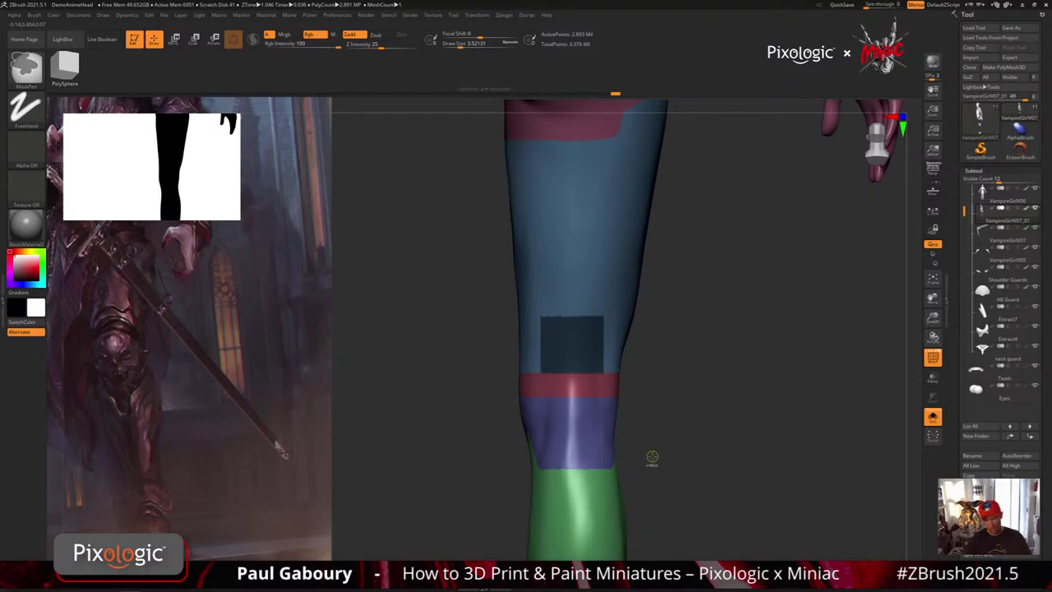
# Convert the masked patch above the back of the knee into its own polygroup and switch the selection brush to SelectRect.
pyautogui.hotkey('ctrl', 'w')
pyautogui.keyDown('ctrl'); pyautogui.moveTo(659, 461); pyautogui.dragTo(626, 429, button='right'); pyautogui.keyUp('ctrl')
pyautogui.moveTo(626, 428); pyautogui.dragTo(654, 433, button='right')
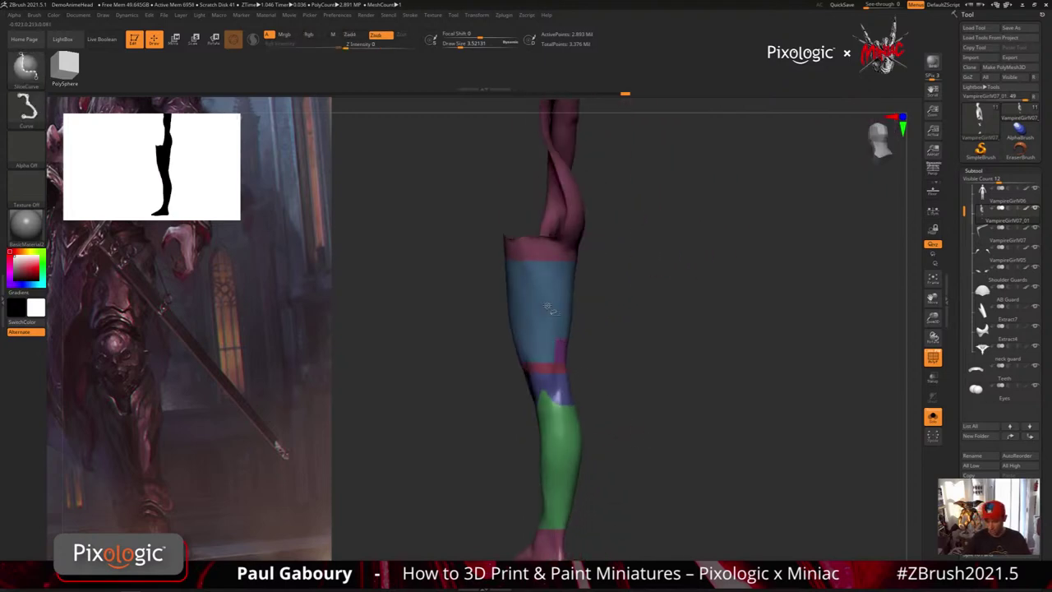
pyautogui.press('b')
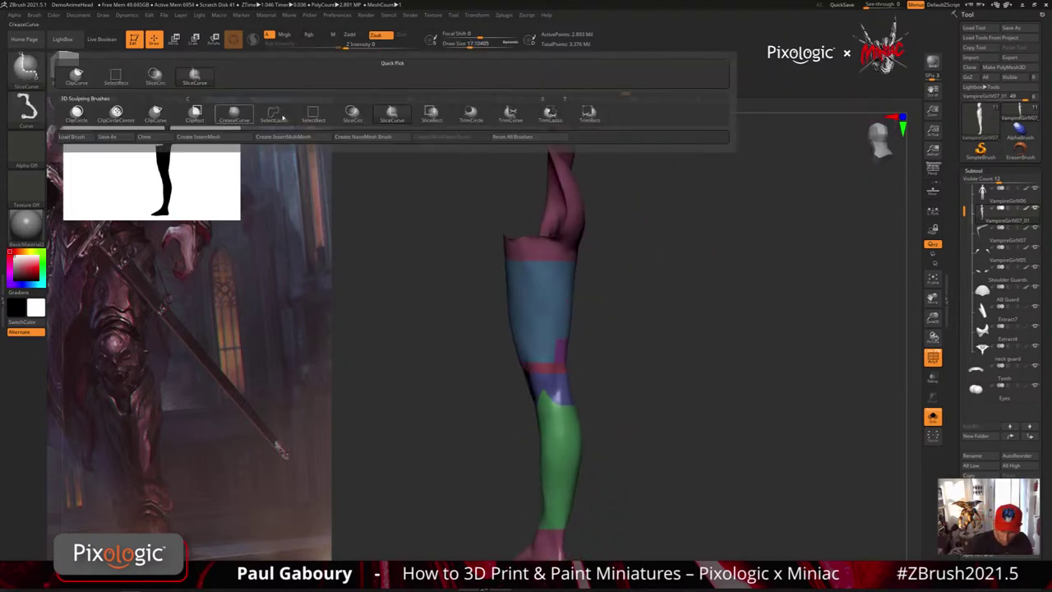
pyautogui.click(313, 115)
# Isolate the thigh, kneecap and lower-leg polygroups by hiding the rest of the body.
pyautogui.keyDown('ctrl'); pyautogui.keyDown('shift'); pyautogui.click(544, 298); pyautogui.keyUp('shift'); pyautogui.keyUp('ctrl')
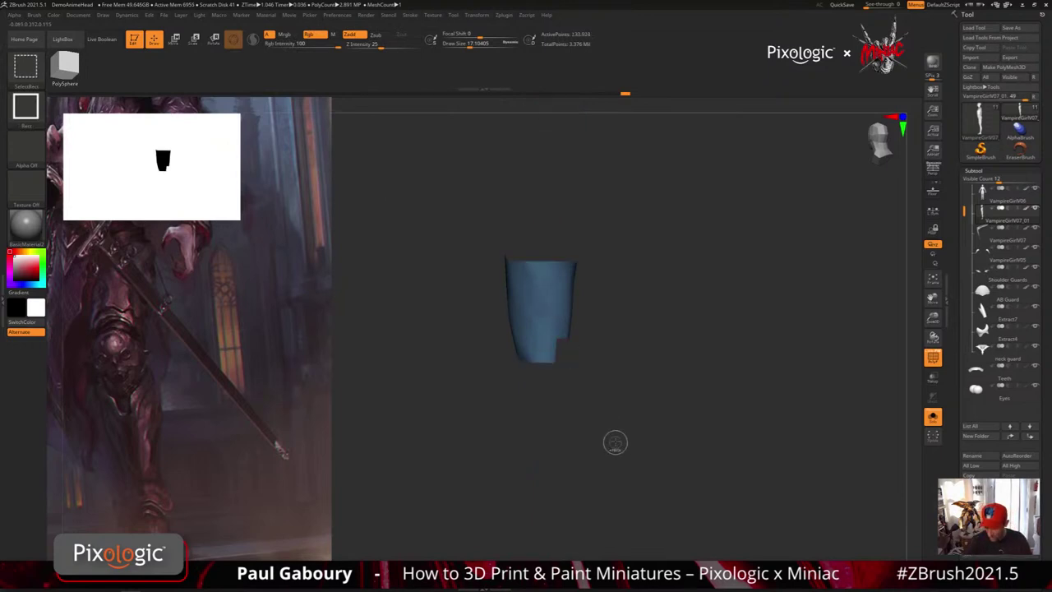
pyautogui.moveTo(616, 441); pyautogui.dragTo(532, 376)
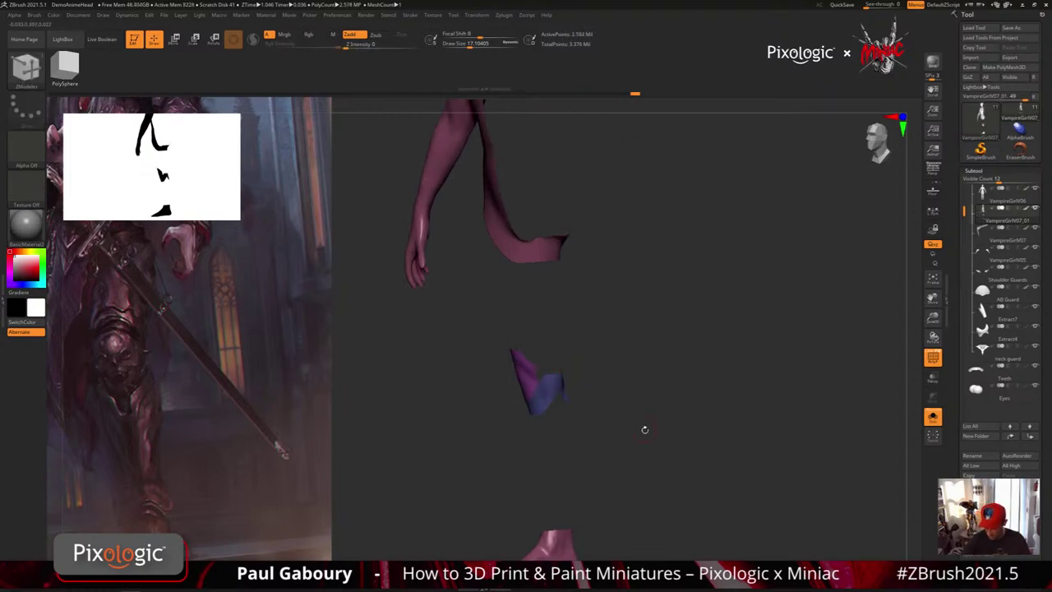
pyautogui.keyDown('ctrl'); pyautogui.keyDown('shift'); pyautogui.moveTo(644, 426); pyautogui.dragTo(664, 455); pyautogui.keyUp('shift'); pyautogui.keyUp('ctrl')
pyautogui.keyDown('ctrl'); pyautogui.keyDown('shift'); pyautogui.moveTo(611, 381); pyautogui.dragTo(631, 472); pyautogui.keyUp('shift'); pyautogui.keyUp('ctrl')
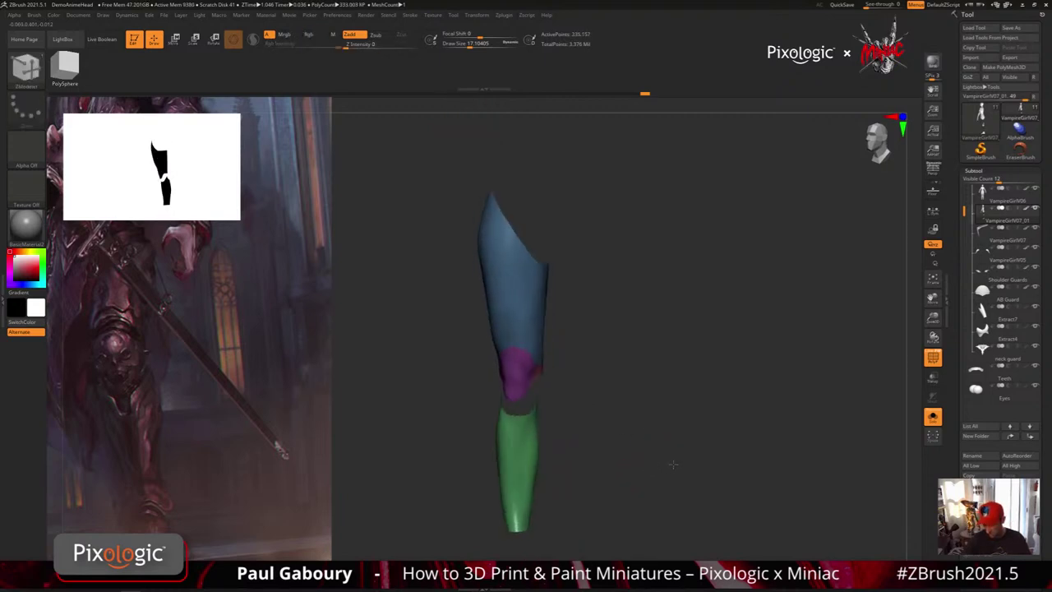
# Inspect the isolated leg pieces from front and back without polygroup colors, and restore the full body with its colors.
pyautogui.hotkey('shift', 'f')
pyautogui.keyDown('ctrl'); pyautogui.moveTo(650, 460); pyautogui.dragTo(506, 477, button='right'); pyautogui.keyUp('ctrl')
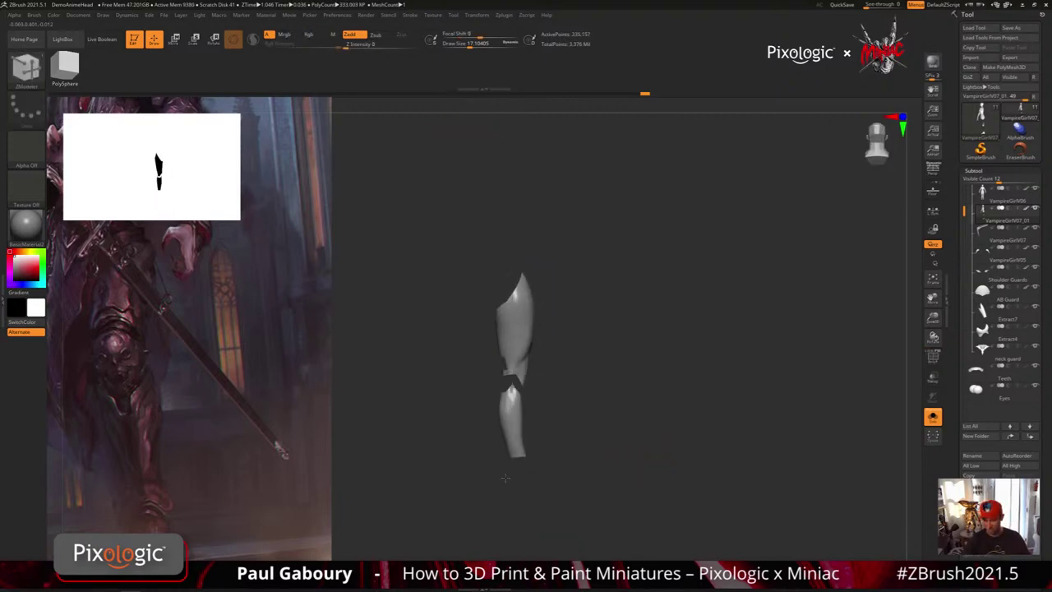
pyautogui.moveTo(505, 477); pyautogui.dragTo(563, 371)
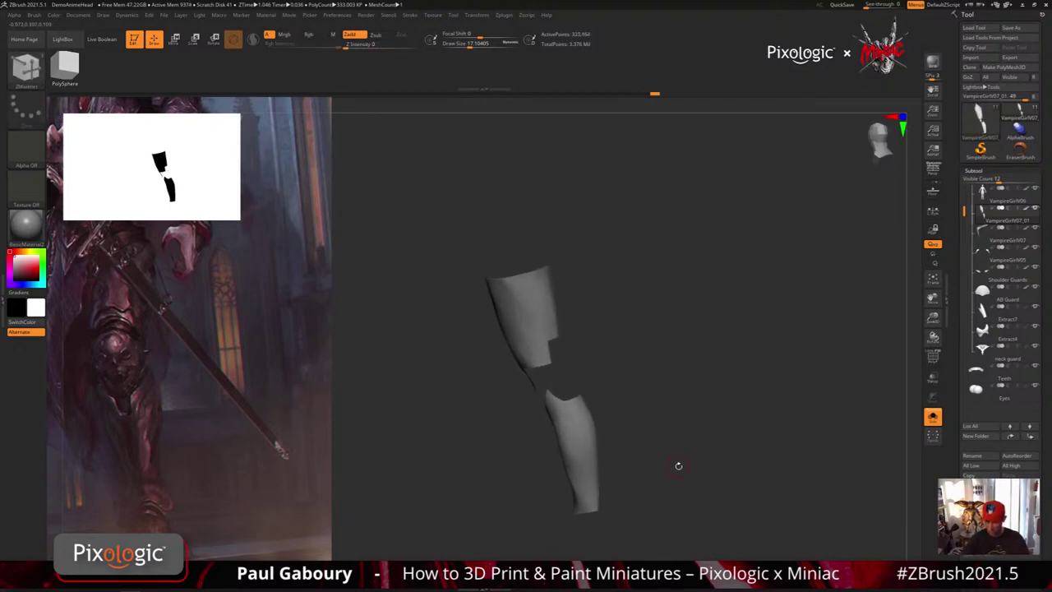
pyautogui.moveTo(678, 465)
pyautogui.mouseDown()
pyautogui.moveTo(615, 482)
pyautogui.moveTo(671, 458)
pyautogui.moveTo(666, 425)
pyautogui.moveTo(523, 417)
pyautogui.mouseUp()
pyautogui.keyDown('ctrl'); pyautogui.keyDown('shift'); pyautogui.click(663, 422); pyautogui.keyUp('shift'); pyautogui.keyUp('ctrl')
pyautogui.hotkey('shift', 'f')
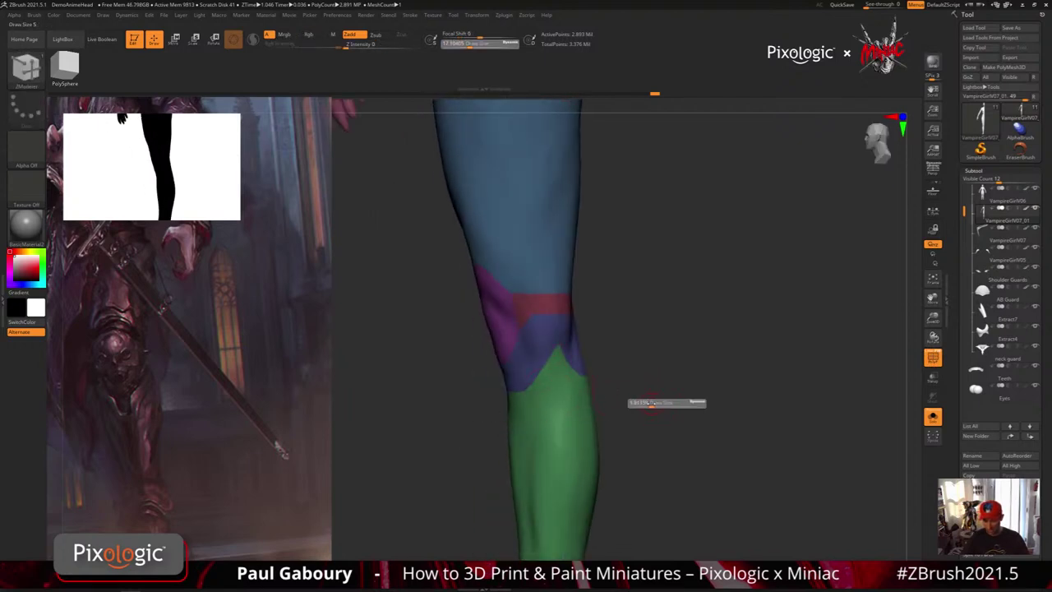
# Set the draw size to 5.46908 and isolate the kneecap and knee-band polygroups.
pyautogui.moveTo(657, 402); pyautogui.dragTo(640, 400)
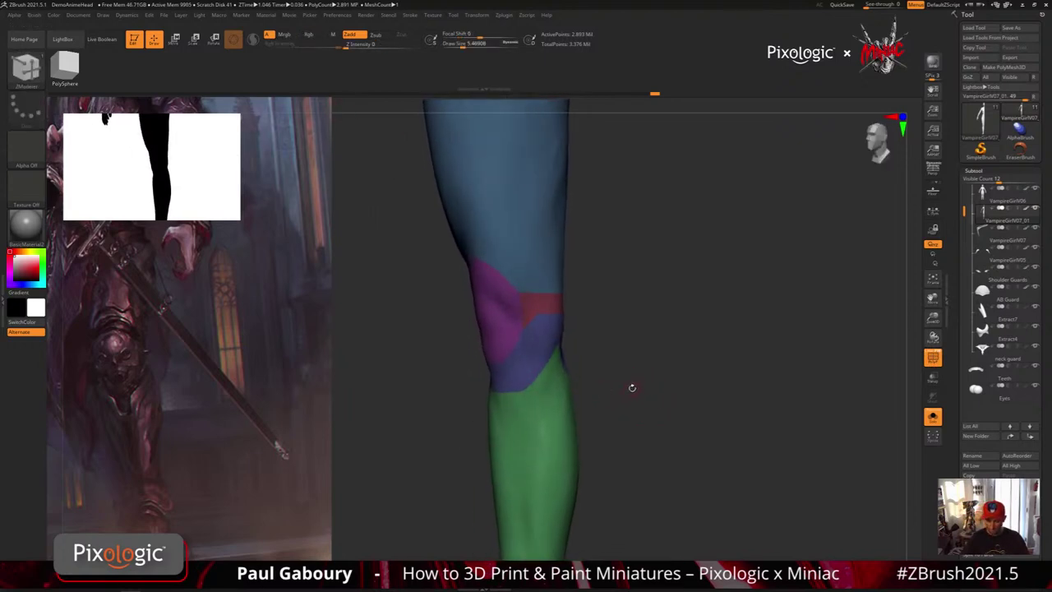
pyautogui.keyDown('ctrl'); pyautogui.moveTo(523, 313); pyautogui.dragTo(525, 324, button='right'); pyautogui.keyUp('ctrl')
pyautogui.keyDown('ctrl'); pyautogui.keyDown('shift'); pyautogui.click(520, 311); pyautogui.keyUp('shift'); pyautogui.keyUp('ctrl')
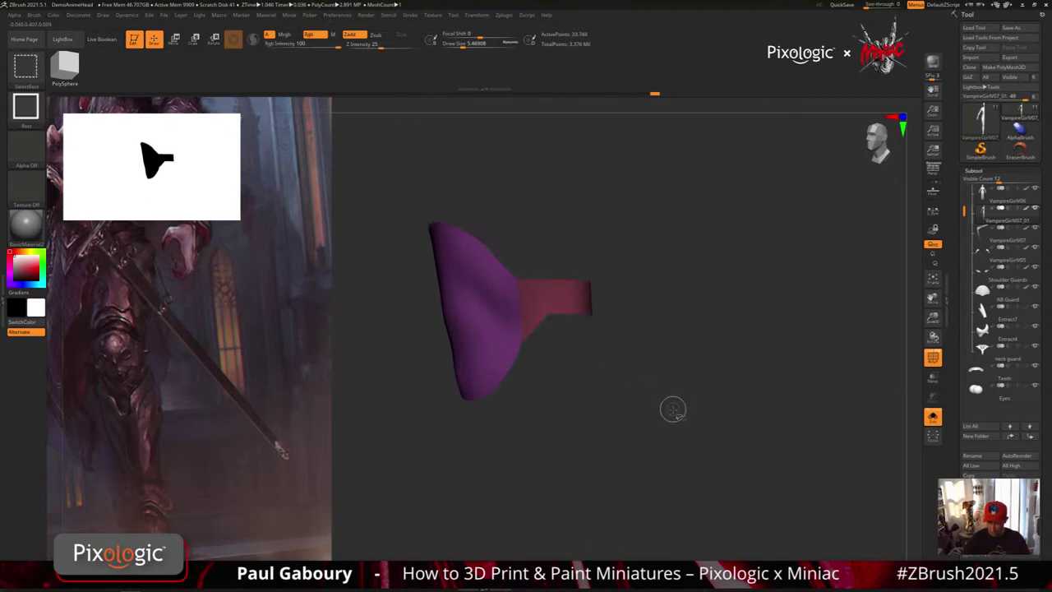
pyautogui.hotkey('ctrl', 'shift')
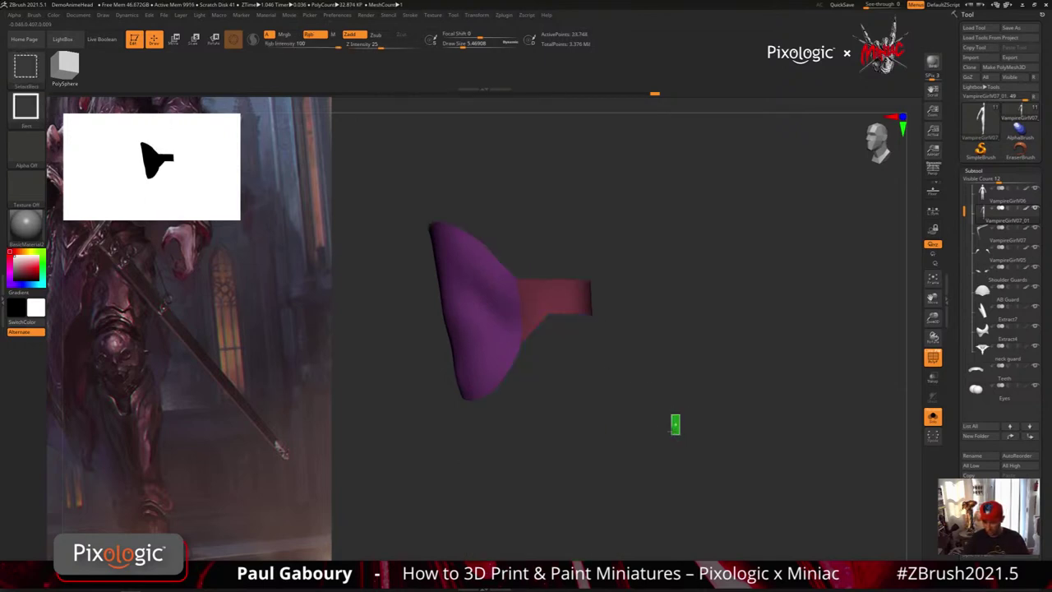
pyautogui.keyDown('ctrl'); pyautogui.keyDown('shift'); pyautogui.moveTo(670, 432); pyautogui.dragTo(667, 436); pyautogui.keyUp('shift'); pyautogui.keyUp('ctrl')
# Combine the kneecap and knee band into a single polygroup and show the whole body again.
pyautogui.moveTo(644, 401); pyautogui.dragTo(575, 398)
pyautogui.keyDown('alt'); pyautogui.moveTo(497, 288); pyautogui.dragTo(533, 346); pyautogui.keyUp('alt')
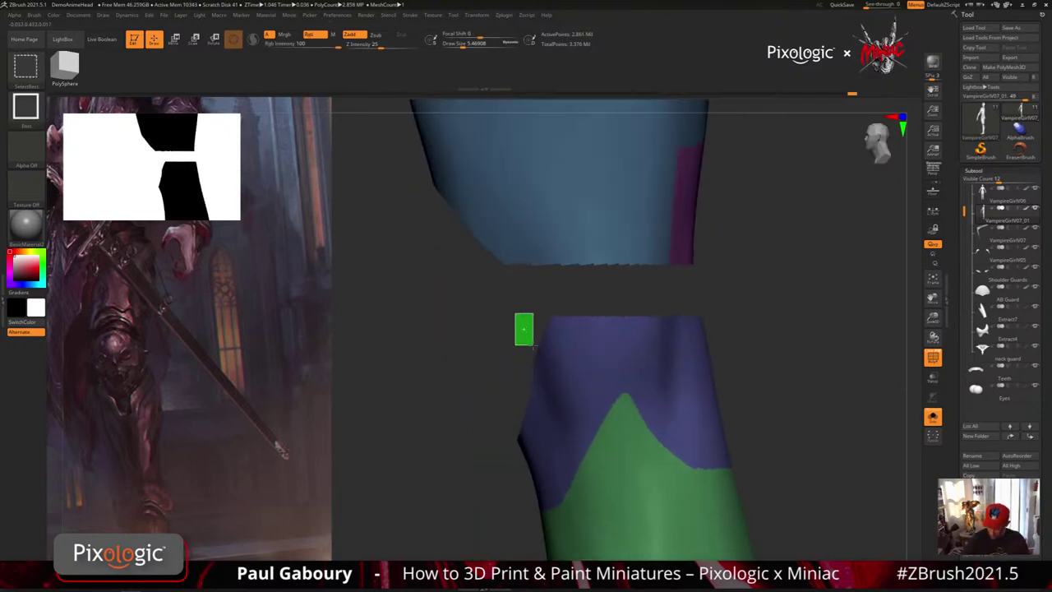
pyautogui.moveTo(763, 408)
pyautogui.keyDown('ctrl'); pyautogui.keyDown('shift'); pyautogui.mouseDown()
pyautogui.moveTo(783, 439)
pyautogui.moveTo(783, 420)
pyautogui.moveTo(694, 423)
pyautogui.moveTo(716, 439)
pyautogui.moveTo(634, 436)
pyautogui.moveTo(715, 443)
pyautogui.moveTo(567, 450)
pyautogui.mouseUp(); pyautogui.keyUp('shift'); pyautogui.keyUp('ctrl')
pyautogui.hotkey('ctrl', 'w')
pyautogui.keyDown('ctrl'); pyautogui.keyDown('shift'); pyautogui.click(697, 423); pyautogui.keyUp('shift'); pyautogui.keyUp('ctrl')
# Isolate the thigh, kneecap, below-knee and lower-leg polygroups and delete the hidden rest of the body.
pyautogui.click(973, 170)
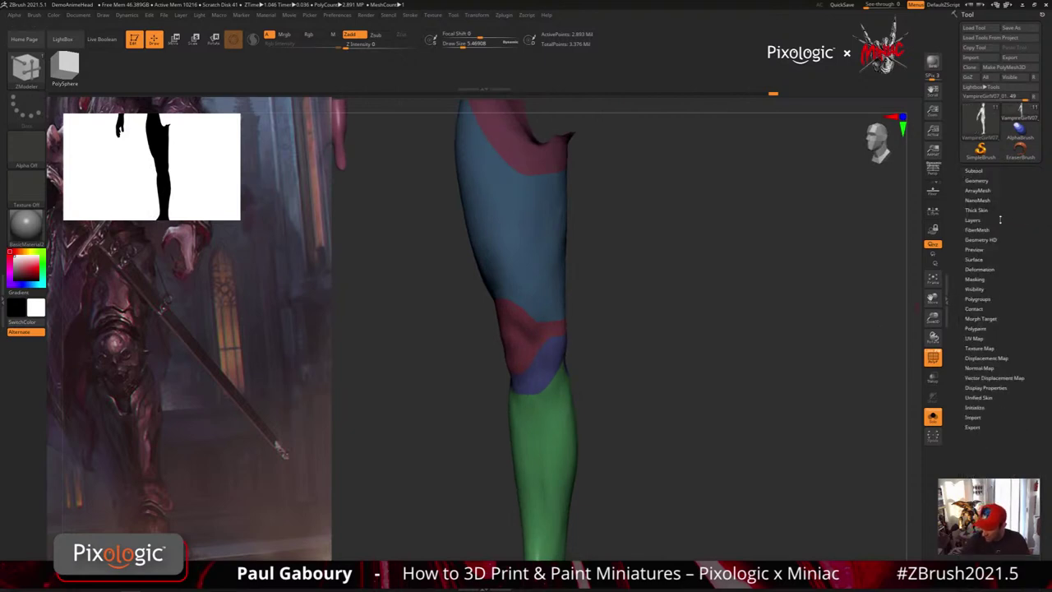
pyautogui.click(977, 180)
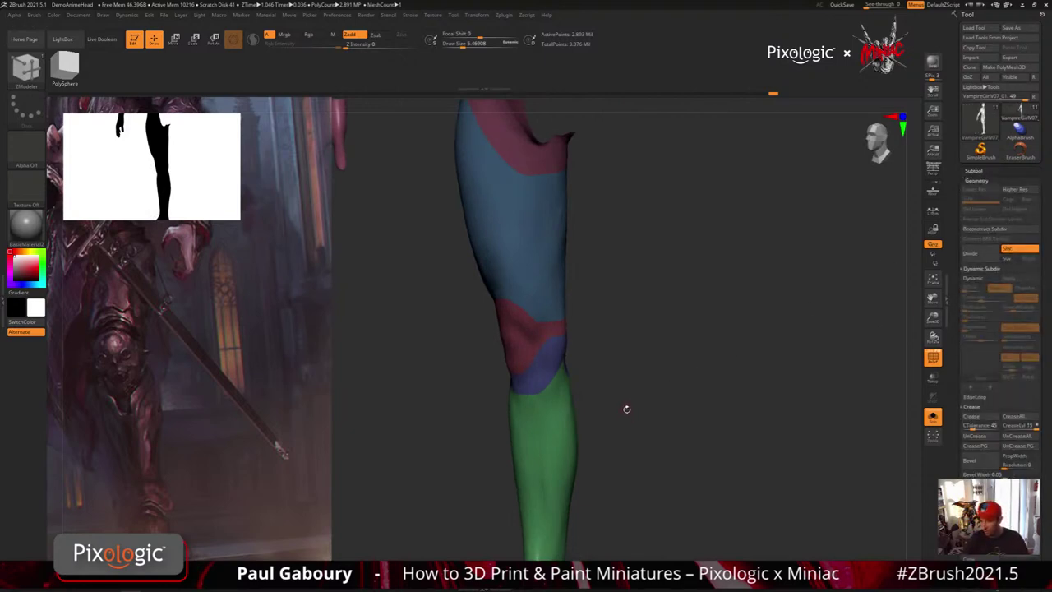
pyautogui.moveTo(640, 380); pyautogui.dragTo(554, 482)
pyautogui.hotkey('ctrl', 'shift')
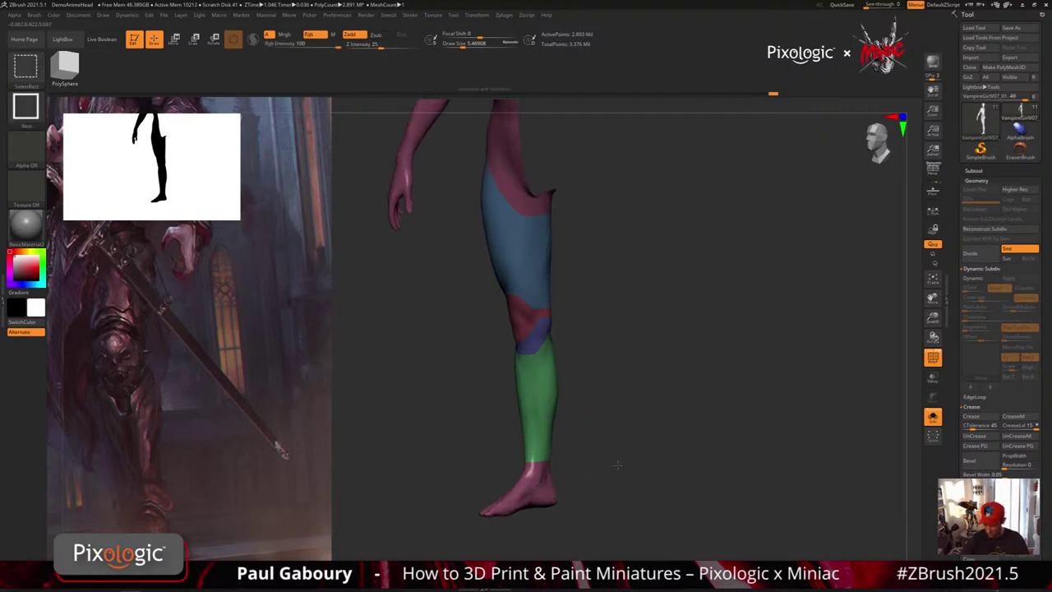
pyautogui.keyDown('ctrl'); pyautogui.keyDown('shift'); pyautogui.click(617, 465); pyautogui.keyUp('shift'); pyautogui.keyUp('ctrl')
pyautogui.keyDown('ctrl'); pyautogui.keyDown('shift'); pyautogui.moveTo(623, 474); pyautogui.dragTo(629, 478); pyautogui.keyUp('shift'); pyautogui.keyUp('ctrl')
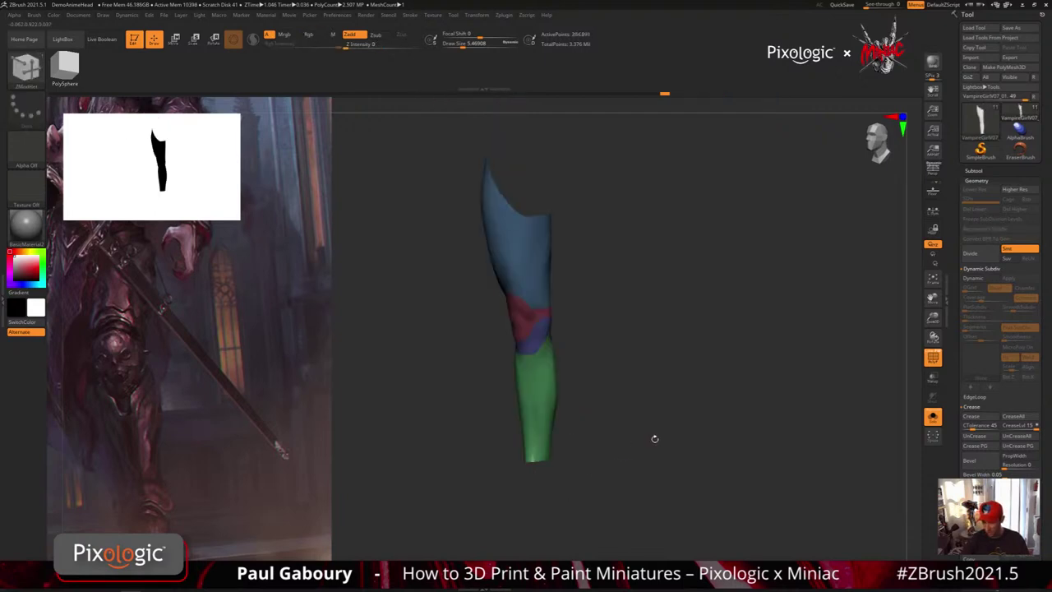
pyautogui.moveTo(652, 436)
pyautogui.mouseDown()
pyautogui.moveTo(644, 419)
pyautogui.moveTo(648, 455)
pyautogui.moveTo(612, 444)
pyautogui.moveTo(654, 441)
pyautogui.mouseUp()
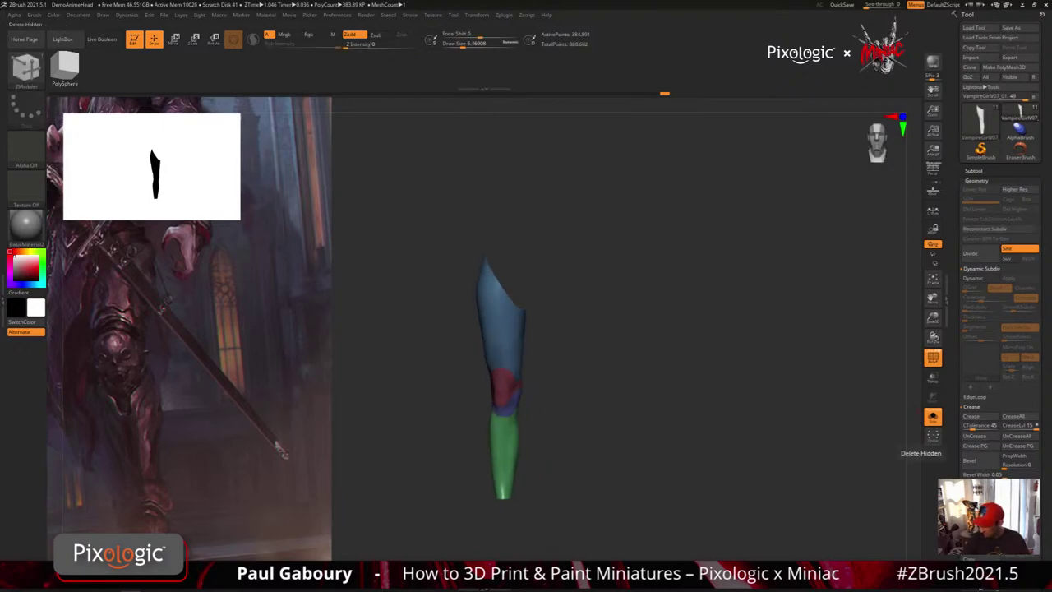
# Create group loops along the leg's polygroup borders with 4 loops and GPolish 50, and check them around the kneecap.
pyautogui.click(975, 398)
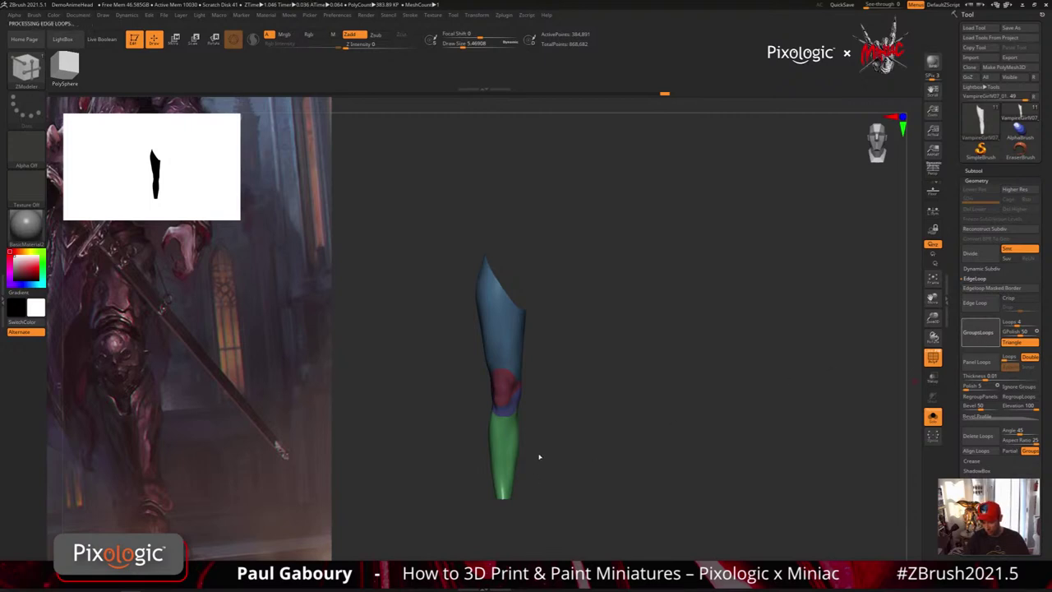
pyautogui.keyDown('ctrl'); pyautogui.moveTo(538, 453); pyautogui.dragTo(567, 470, button='right'); pyautogui.keyUp('ctrl')
pyautogui.press('s')
pyautogui.moveTo(594, 442); pyautogui.dragTo(603, 442)
pyautogui.keyDown('ctrl'); pyautogui.moveTo(567, 429); pyautogui.dragTo(567, 454, button='right'); pyautogui.keyUp('ctrl')
pyautogui.press('s')
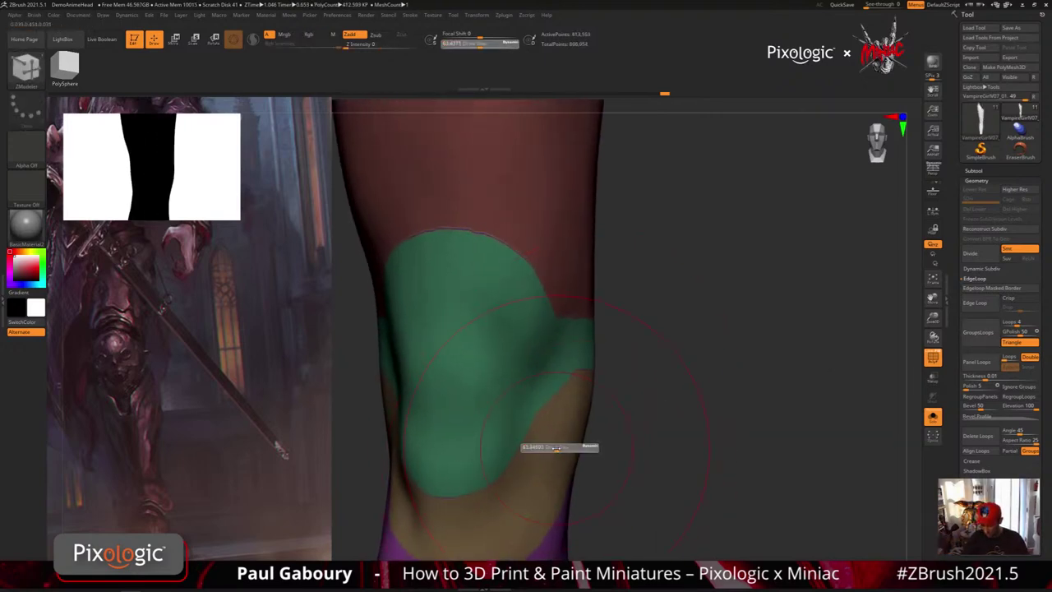
# Set the draw size to 1.57919 and examine the thin loop strip along the kneecap's lower border.
pyautogui.moveTo(559, 449); pyautogui.dragTo(549, 448)
pyautogui.moveTo(533, 442)
pyautogui.keyDown('ctrl'); pyautogui.mouseDown(button='right')
pyautogui.moveTo(557, 448)
pyautogui.moveTo(566, 481)
pyautogui.mouseUp(button='right'); pyautogui.keyUp('ctrl')
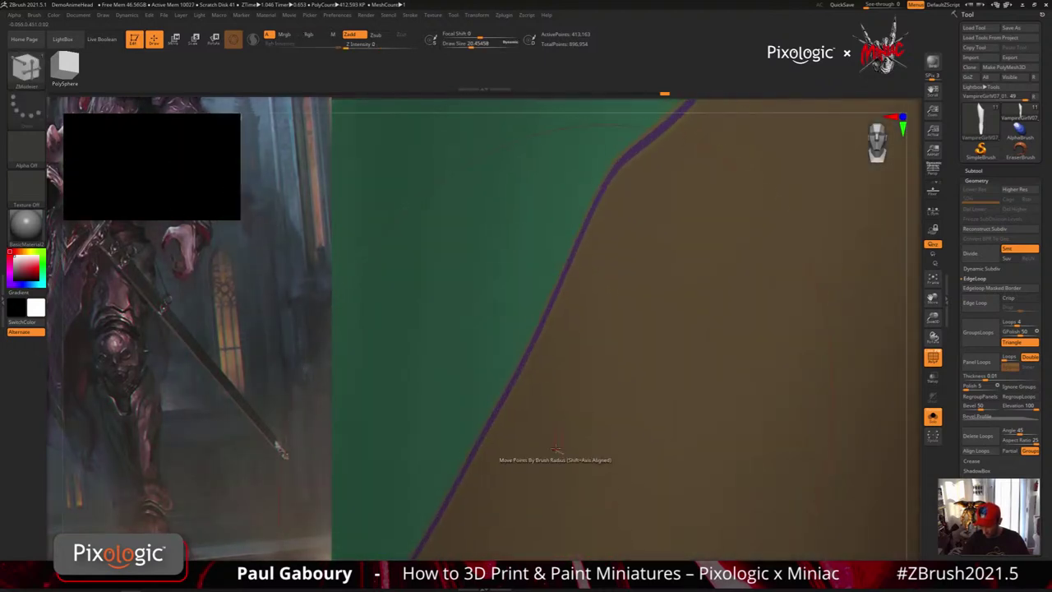
pyautogui.press('s')
pyautogui.moveTo(559, 448); pyautogui.dragTo(548, 448)
pyautogui.moveTo(555, 403); pyautogui.dragTo(594, 398, button='right')
pyautogui.keyDown('alt'); pyautogui.moveTo(634, 186); pyautogui.dragTo(579, 355, button='right'); pyautogui.keyUp('alt')
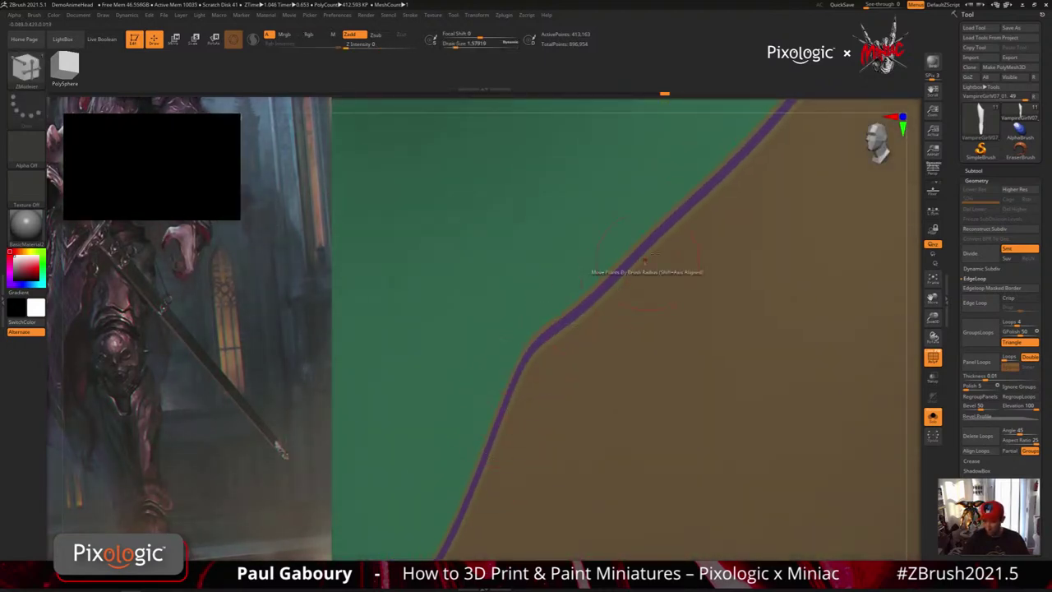
# Isolate the loop strips with their wireframe lines shown, and try growing the visible area by further rows of polygons.
pyautogui.click(934, 377)
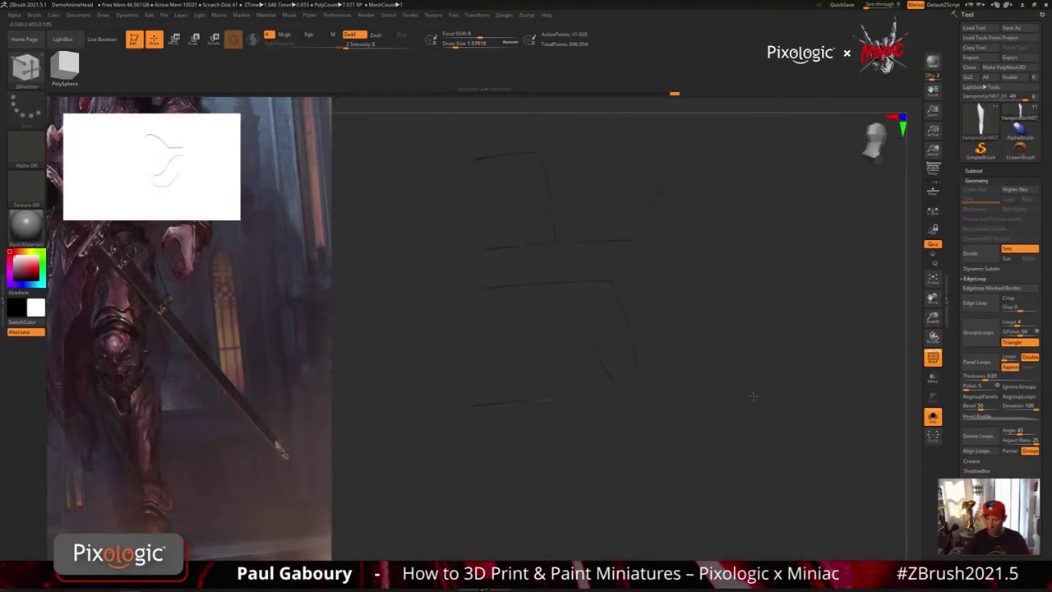
pyautogui.hotkey('ctrl', 'shift')
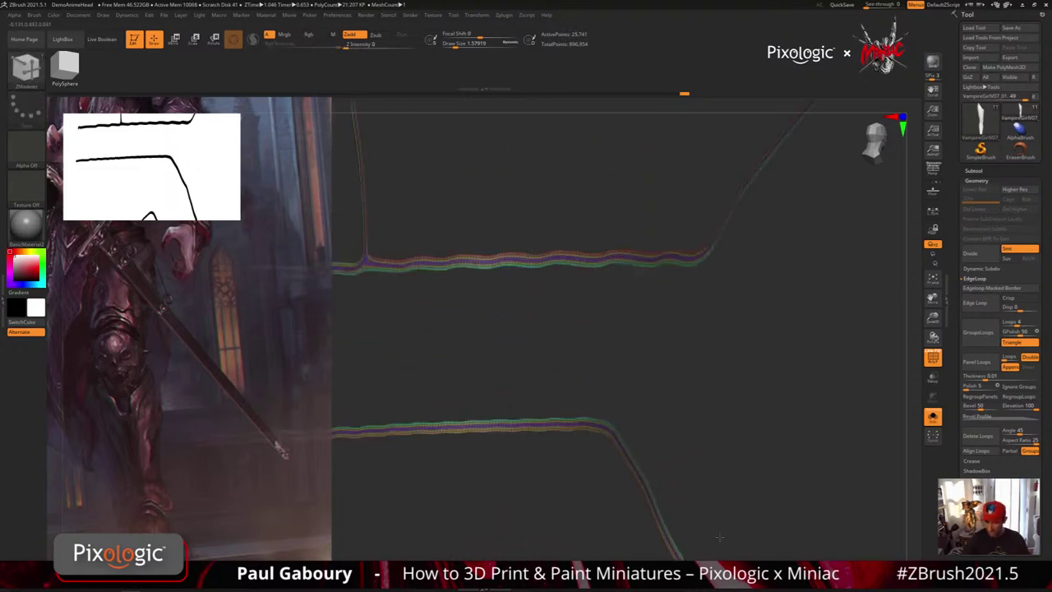
pyautogui.keyDown('alt'); pyautogui.moveTo(719, 536); pyautogui.dragTo(741, 581); pyautogui.keyUp('alt')
pyautogui.keyDown('ctrl'); pyautogui.keyDown('shift'); pyautogui.click(652, 400); pyautogui.keyUp('shift'); pyautogui.keyUp('ctrl')
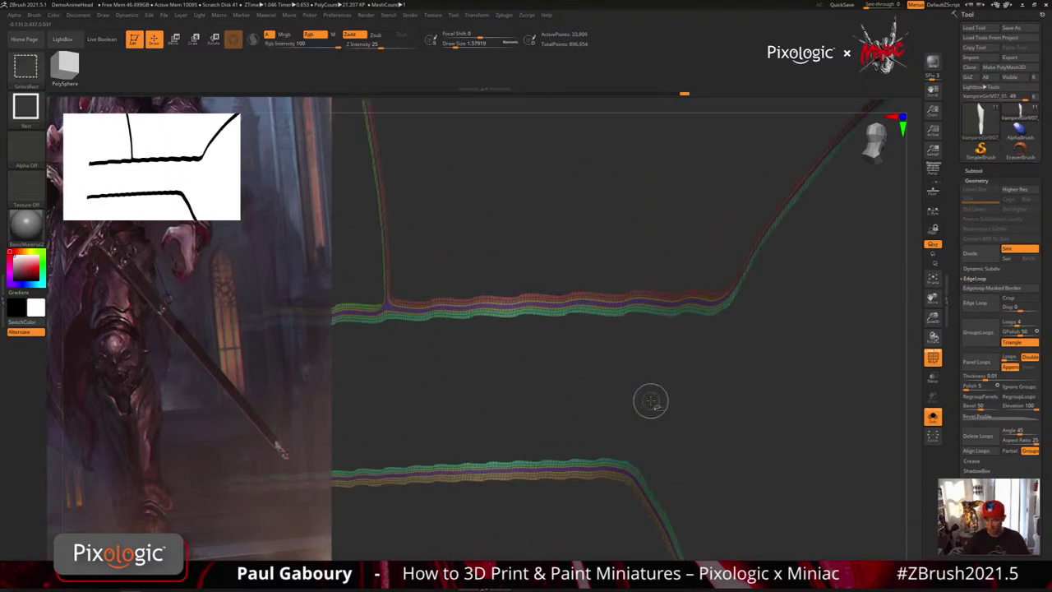
pyautogui.hotkey('ctrl', 'z')
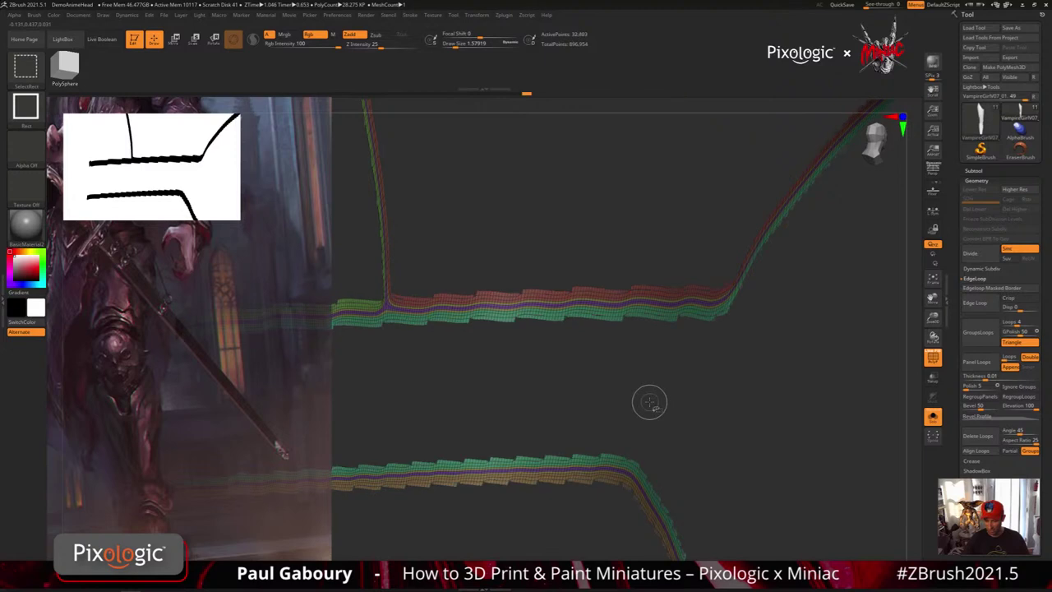
pyautogui.hotkey('ctrl', 'shift')
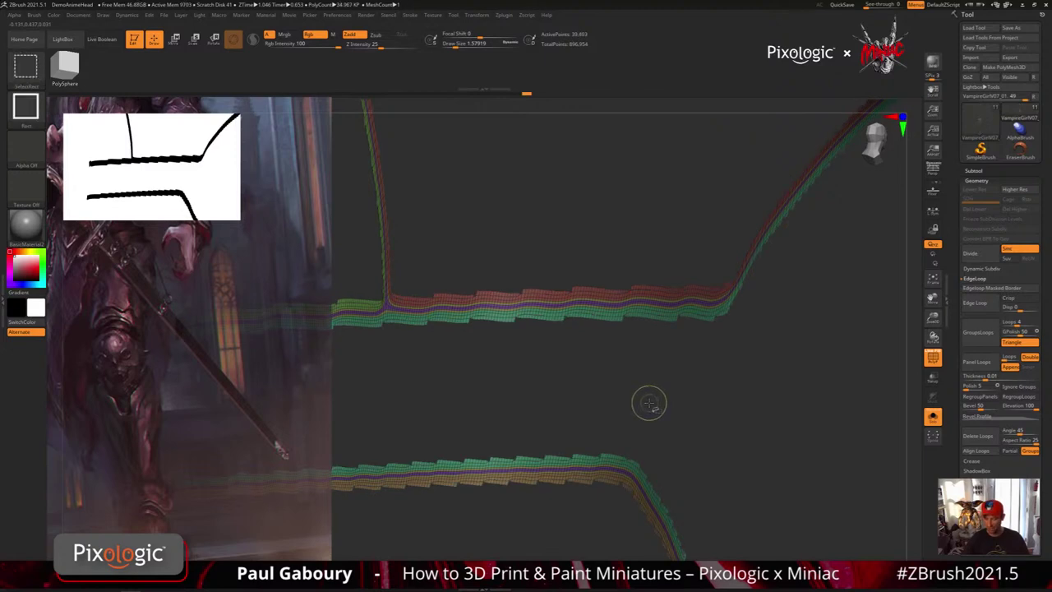
pyautogui.hotkey('ctrl', 'z')
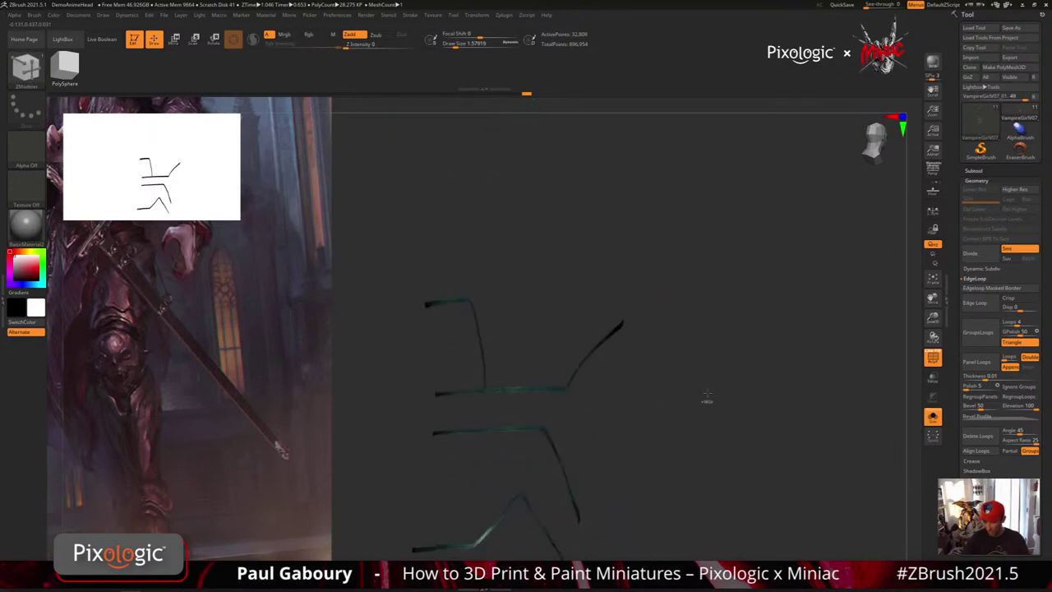
# Hide the loop strips, below-knee piece and kneecap, and examine the remaining thigh and lower leg without polygroup colors.
pyautogui.keyDown('ctrl'); pyautogui.keyDown('shift'); pyautogui.moveTo(708, 396); pyautogui.dragTo(739, 454); pyautogui.keyUp('shift'); pyautogui.keyUp('ctrl')
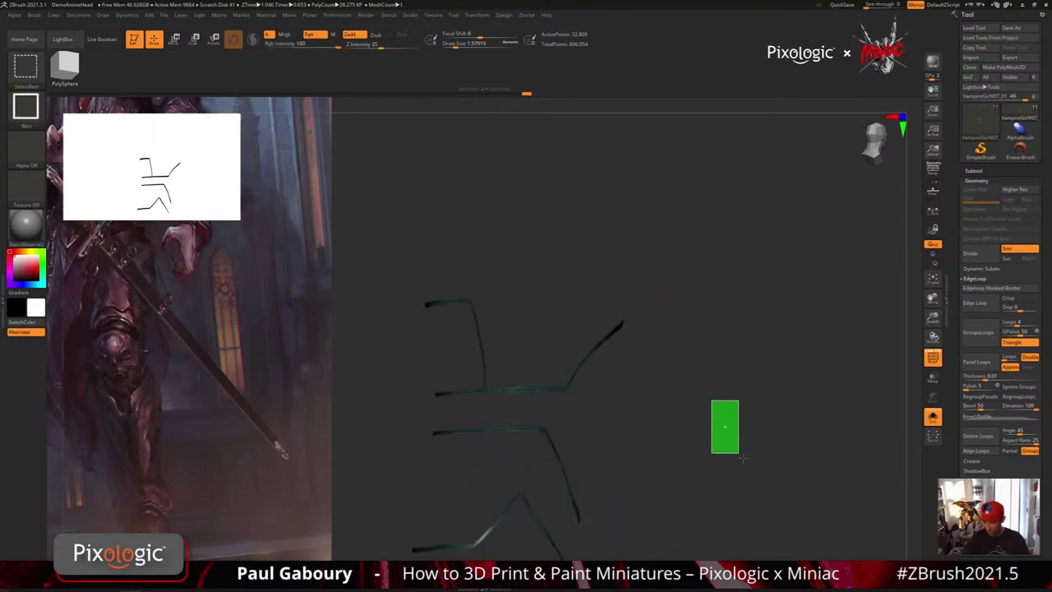
pyautogui.keyDown('ctrl'); pyautogui.moveTo(737, 455); pyautogui.dragTo(672, 440, button='right'); pyautogui.keyUp('ctrl')
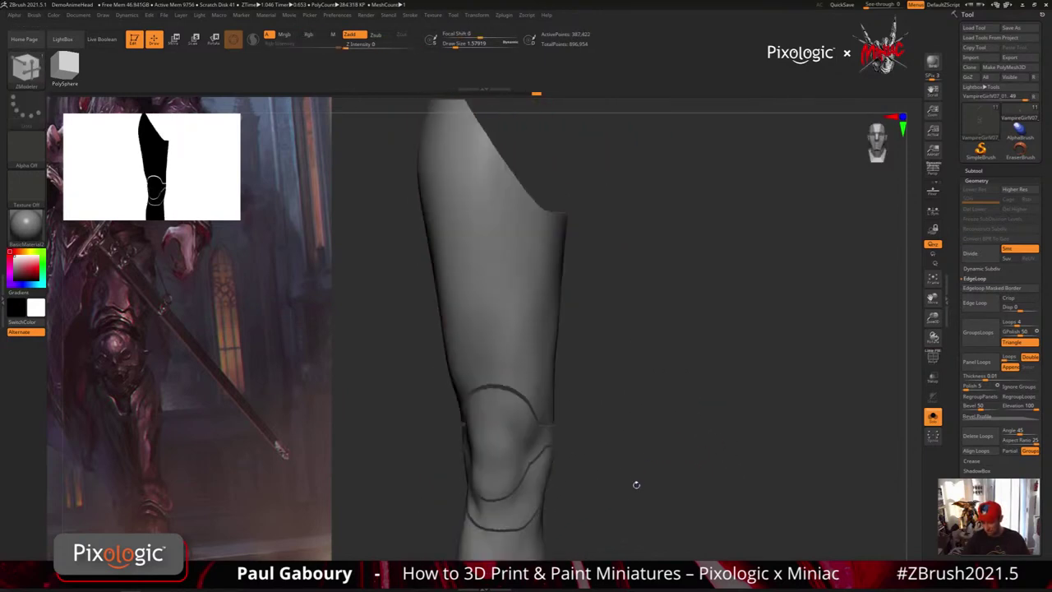
pyautogui.moveTo(740, 446)
pyautogui.mouseDown()
pyautogui.moveTo(638, 441)
pyautogui.moveTo(591, 485)
pyautogui.moveTo(569, 483)
pyautogui.mouseUp()
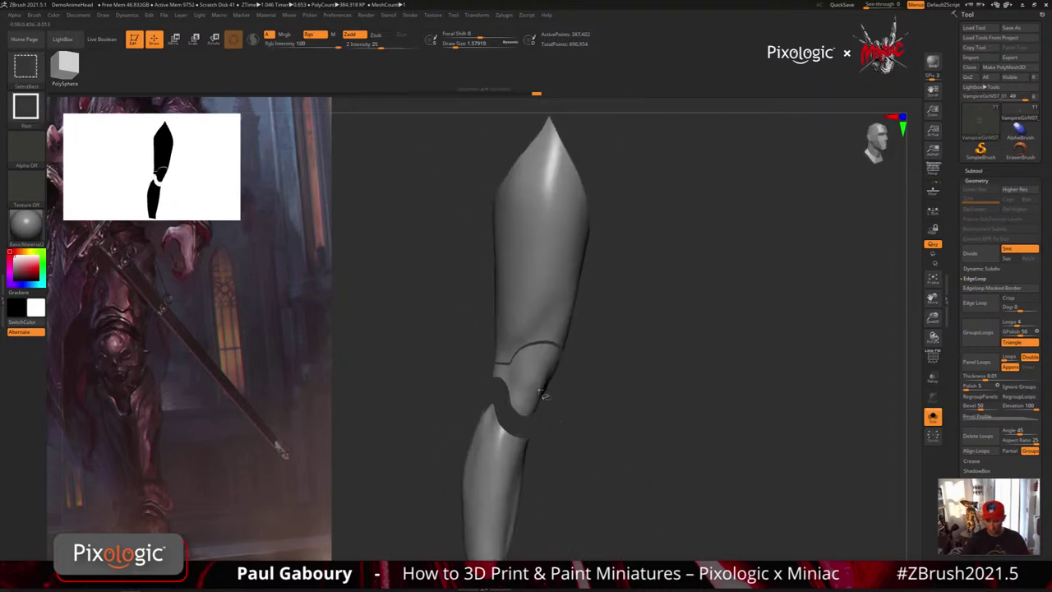
pyautogui.moveTo(582, 385); pyautogui.dragTo(600, 376)
pyautogui.keyDown('ctrl'); pyautogui.keyDown('shift'); pyautogui.click(485, 349); pyautogui.keyUp('shift'); pyautogui.keyUp('ctrl')
pyautogui.press('f')
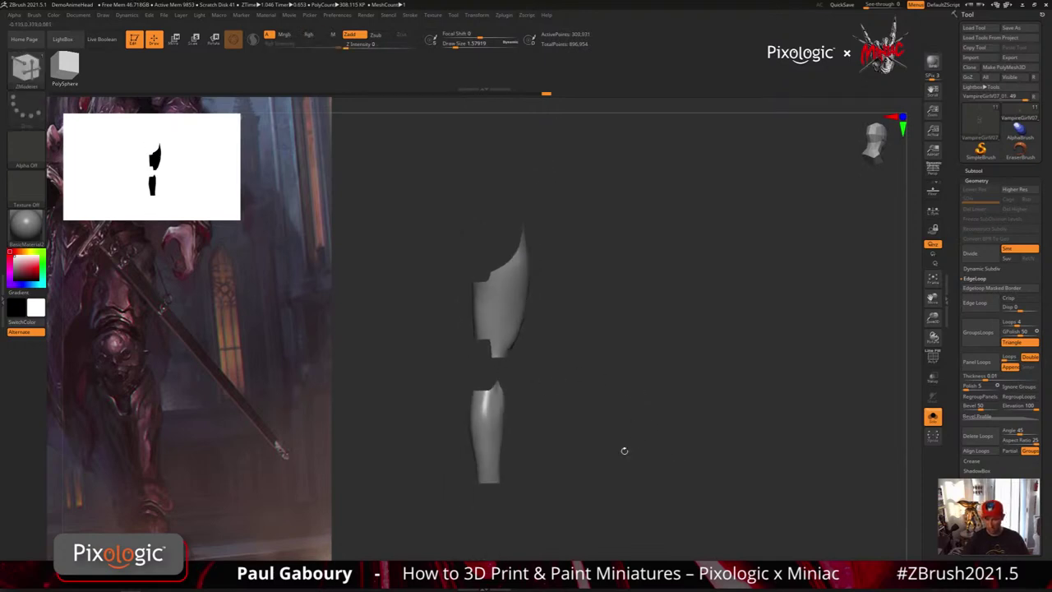
pyautogui.moveTo(622, 449); pyautogui.dragTo(544, 445)
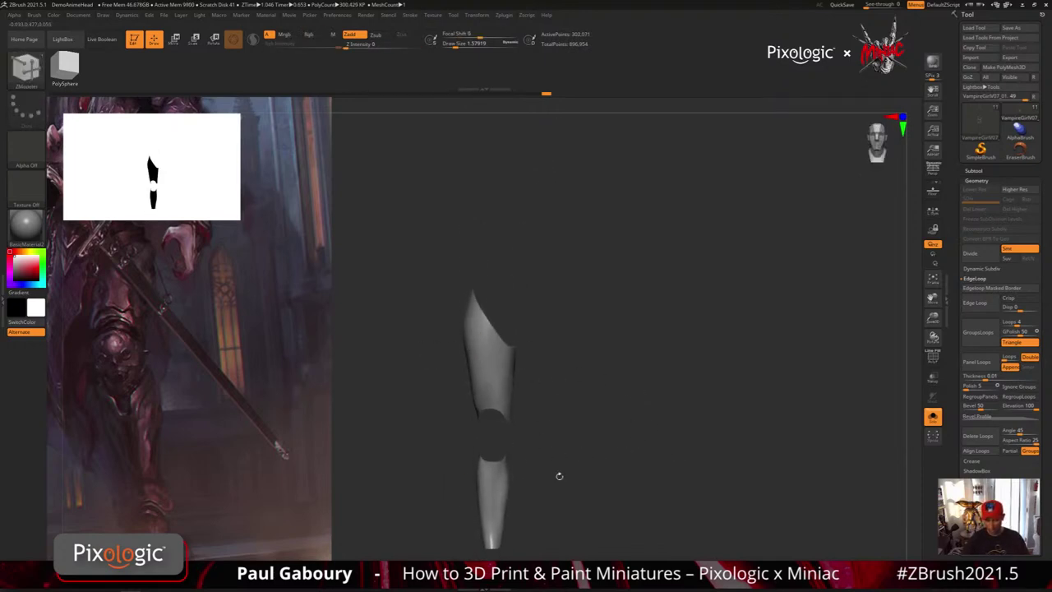
pyautogui.moveTo(654, 484); pyautogui.dragTo(638, 468)
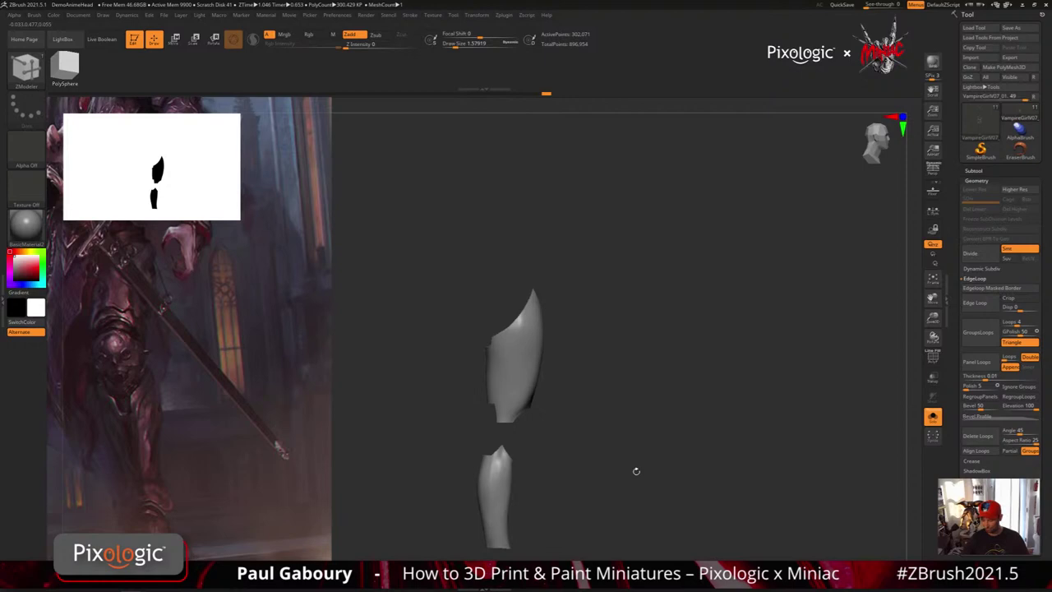
# Show the whole leg in polygroup colors and undo back past the group loops and the deletion of the hidden body.
pyautogui.keyDown('ctrl'); pyautogui.keyDown('shift'); pyautogui.click(634, 474); pyautogui.keyUp('shift'); pyautogui.keyUp('ctrl')
pyautogui.hotkey('shift', 'f')
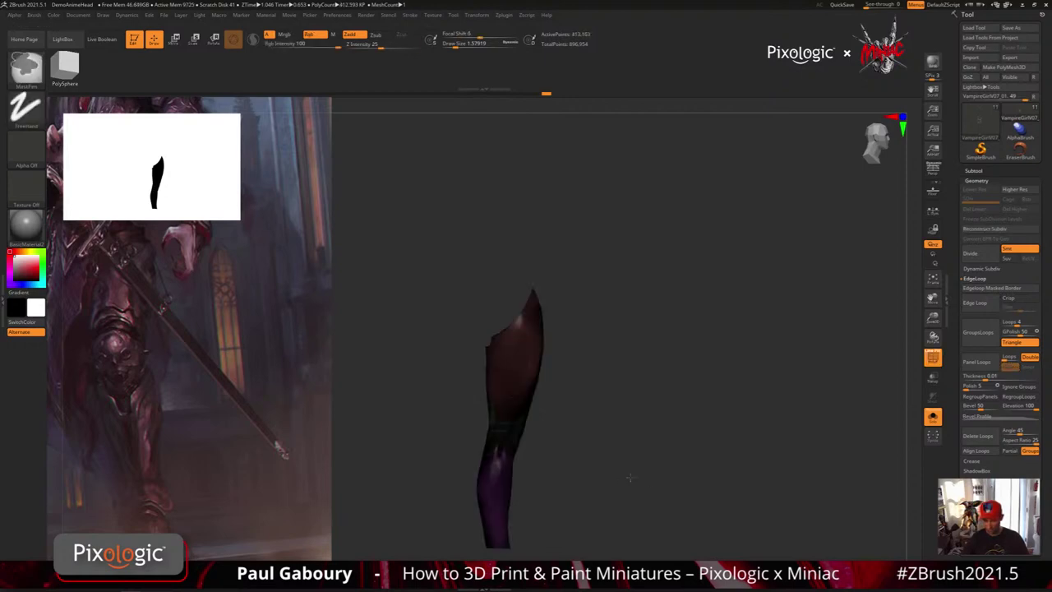
pyautogui.keyDown('ctrl'); pyautogui.moveTo(629, 476); pyautogui.dragTo(634, 476, button='right'); pyautogui.keyUp('ctrl')
pyautogui.hotkey('ctrl', 'z')
pyautogui.hotkey('ctrl', 'z')
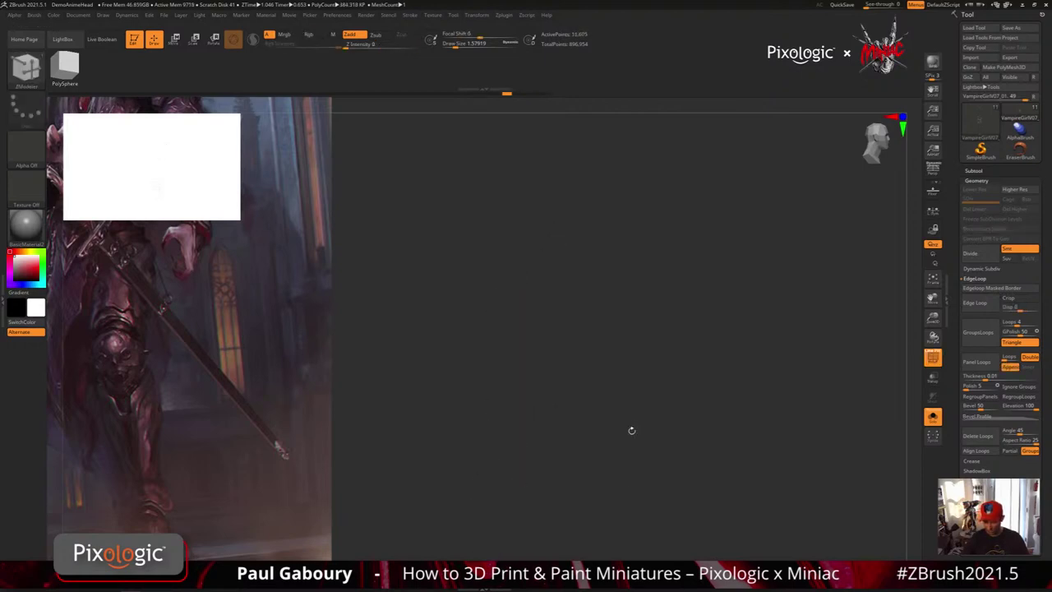
pyautogui.moveTo(629, 429)
pyautogui.mouseDown()
pyautogui.moveTo(653, 465)
pyautogui.moveTo(629, 448)
pyautogui.moveTo(665, 462)
pyautogui.moveTo(678, 452)
pyautogui.mouseUp()
pyautogui.hotkey('ctrl', 'z')
pyautogui.hotkey('ctrl', 'z')
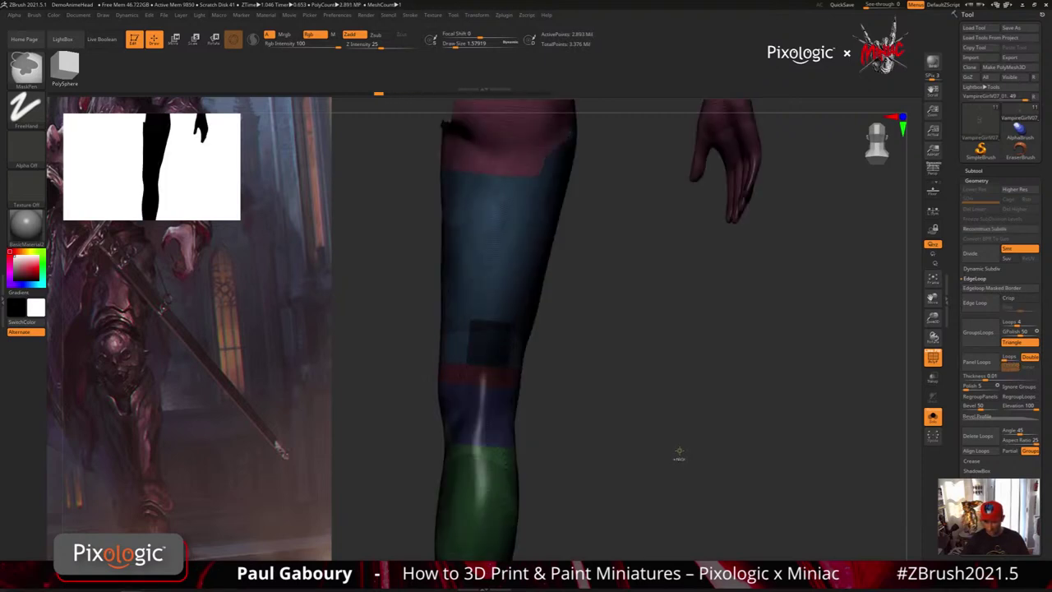
# Undo the notch masking behind the thigh, back to the separate thigh, kneecap, knee-band, below-knee and lower-leg polygroups.
pyautogui.hotkey('ctrl', 'z')
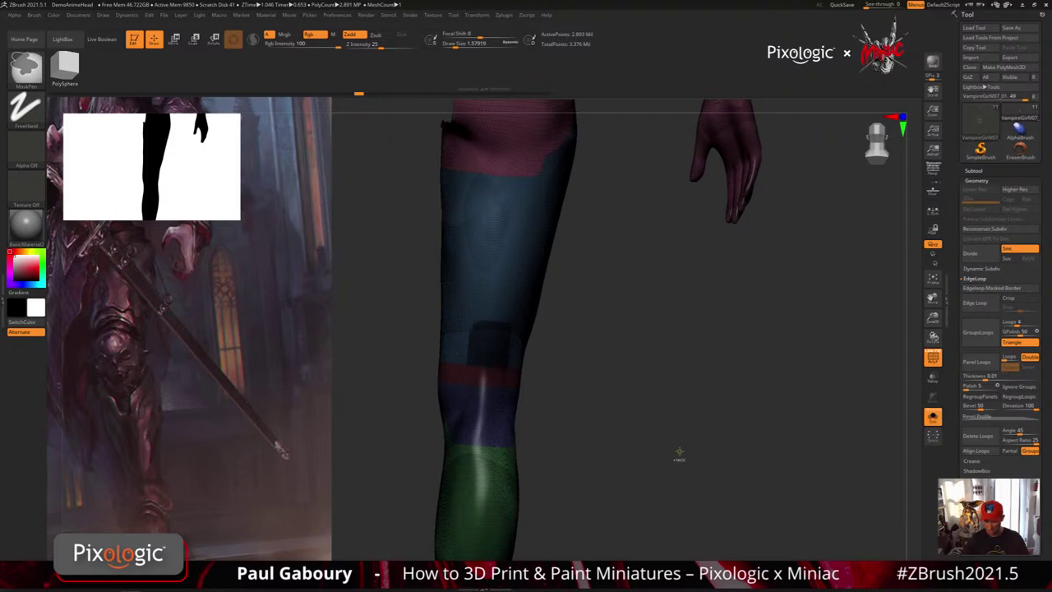
pyautogui.hotkey('ctrl', 'z')
pyautogui.moveTo(678, 452); pyautogui.dragTo(623, 440)
pyautogui.hotkey('ctrl', 'z')
pyautogui.keyDown('ctrl'); pyautogui.moveTo(623, 439); pyautogui.dragTo(636, 462, button='right'); pyautogui.keyUp('ctrl')
pyautogui.moveTo(636, 463); pyautogui.dragTo(631, 446)
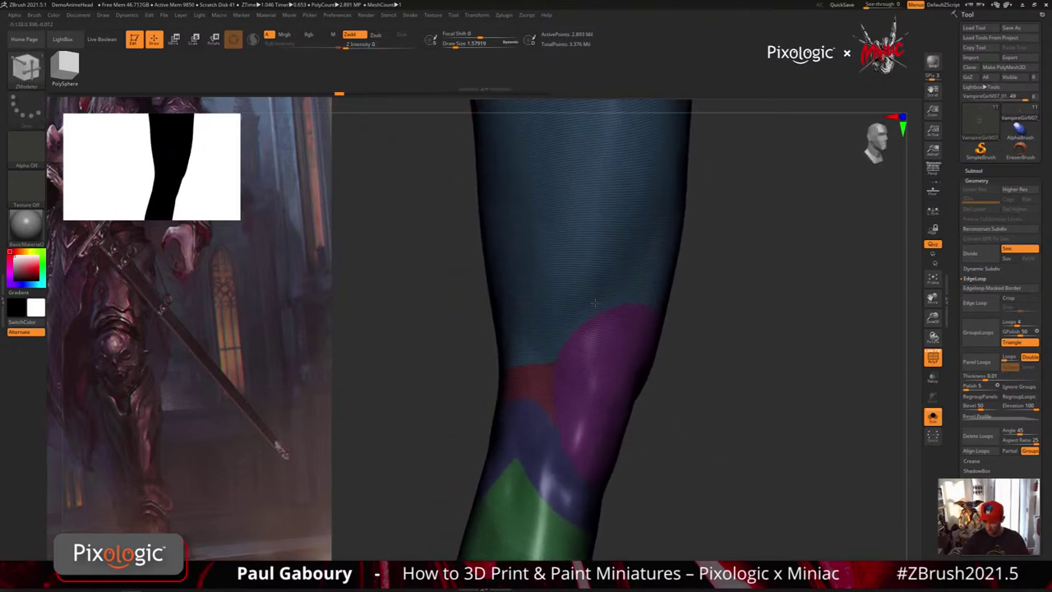
# Discard the newer undo history, hide the thigh and lower leg, and merge the knee pieces with the remaining body into one polygroup.
pyautogui.keyDown('ctrl'); pyautogui.keyDown('shift'); pyautogui.click(524, 524); pyautogui.keyUp('shift'); pyautogui.keyUp('ctrl')
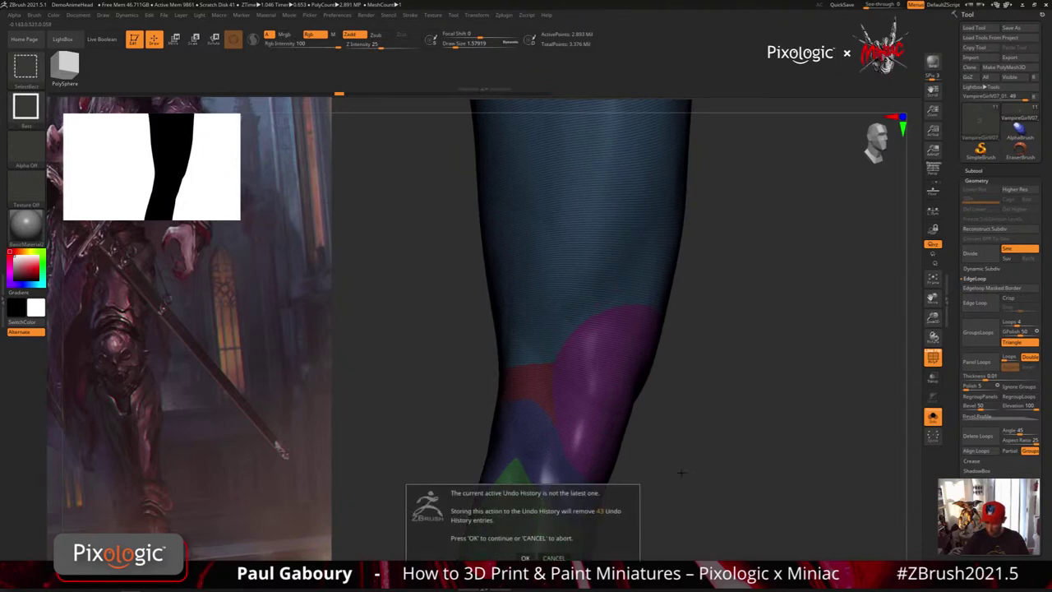
pyautogui.press('Return')
pyautogui.moveTo(704, 481); pyautogui.dragTo(656, 456)
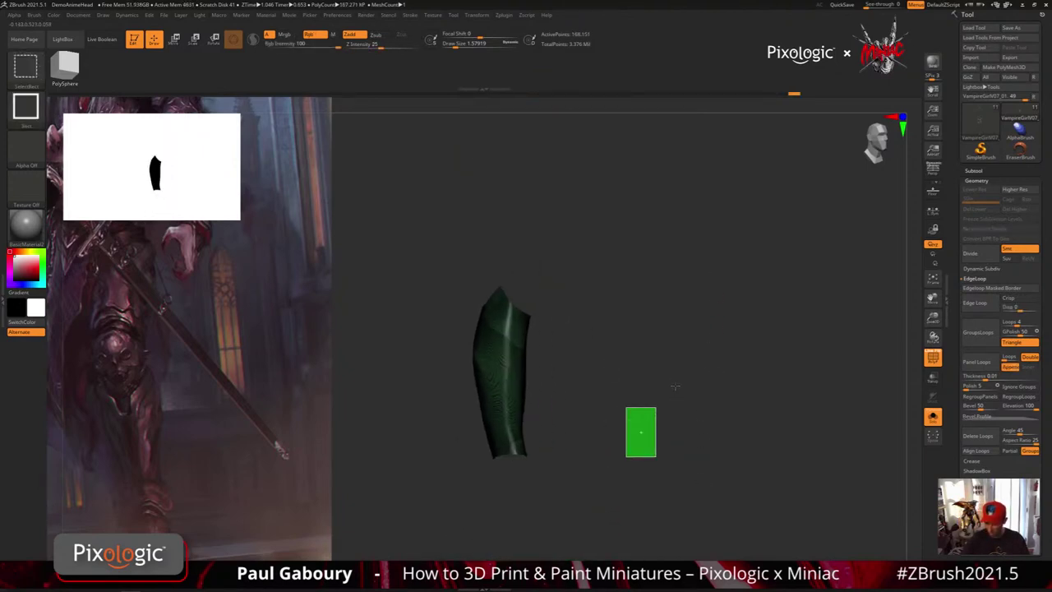
pyautogui.keyDown('alt'); pyautogui.moveTo(675, 386); pyautogui.dragTo(659, 524); pyautogui.keyUp('alt')
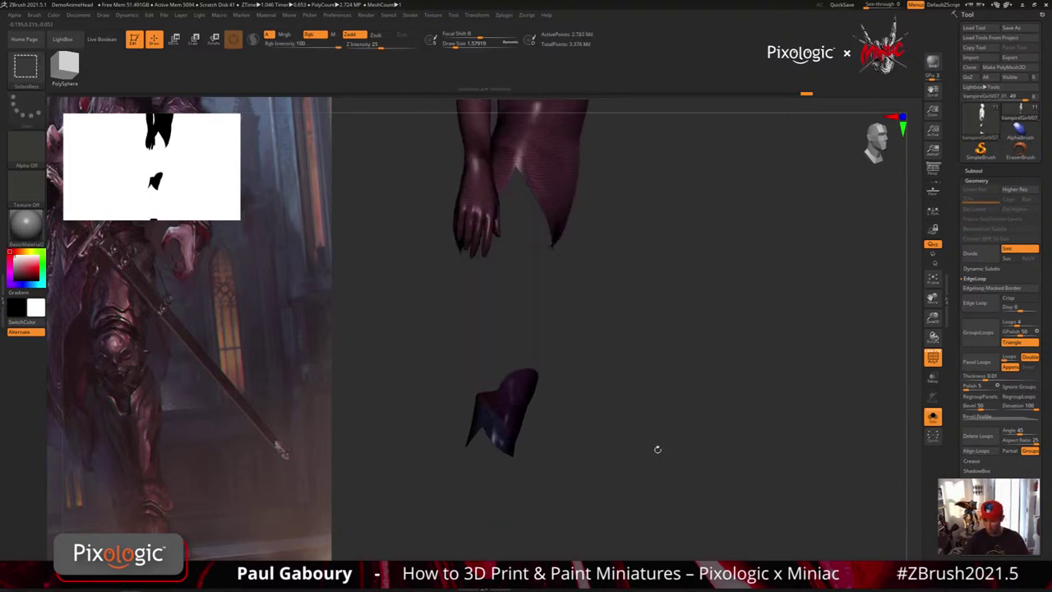
pyautogui.moveTo(658, 448); pyautogui.dragTo(629, 455)
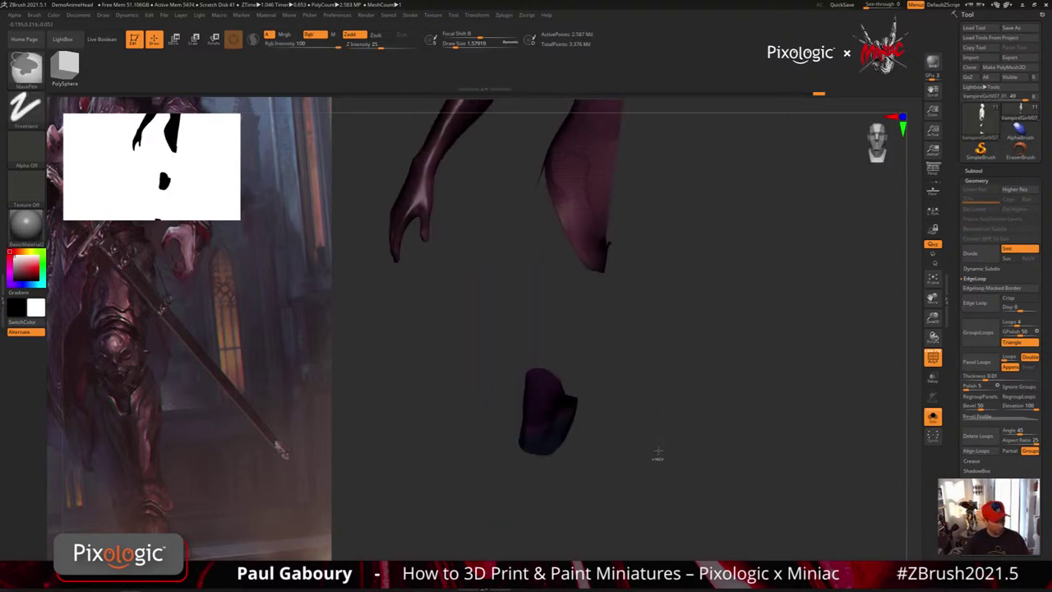
pyautogui.hotkey('ctrl', 'w')
pyautogui.keyDown('ctrl'); pyautogui.keyDown('shift'); pyautogui.click(647, 458); pyautogui.keyUp('shift'); pyautogui.keyUp('ctrl')
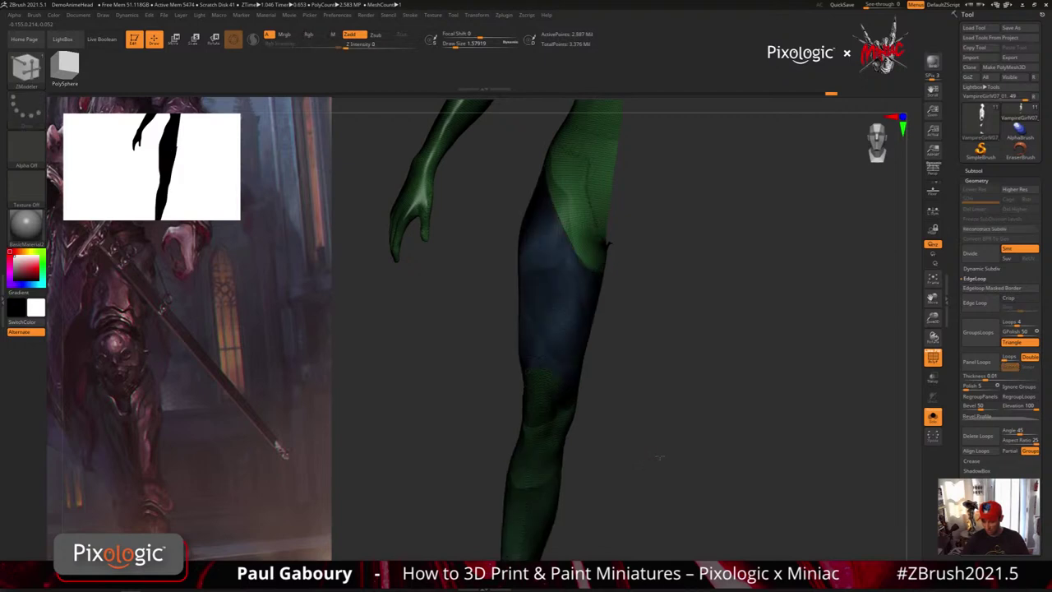
# Turn off the wireframe lines and give the isolated lower leg a new polygroup, with the whole body shown again.
pyautogui.moveTo(649, 457); pyautogui.dragTo(677, 448)
pyautogui.hotkey('shift', 'f')
pyautogui.keyDown('alt'); pyautogui.moveTo(622, 495); pyautogui.dragTo(696, 409); pyautogui.keyUp('alt')
pyautogui.hotkey('shift', 'f')
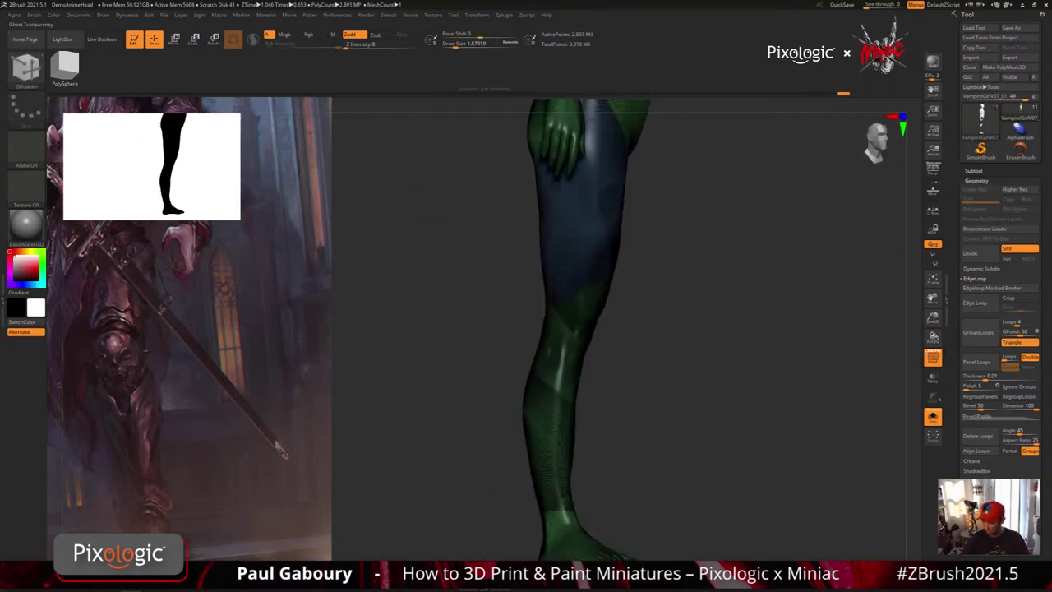
pyautogui.keyDown('alt'); pyautogui.moveTo(781, 409); pyautogui.dragTo(775, 365); pyautogui.keyUp('alt')
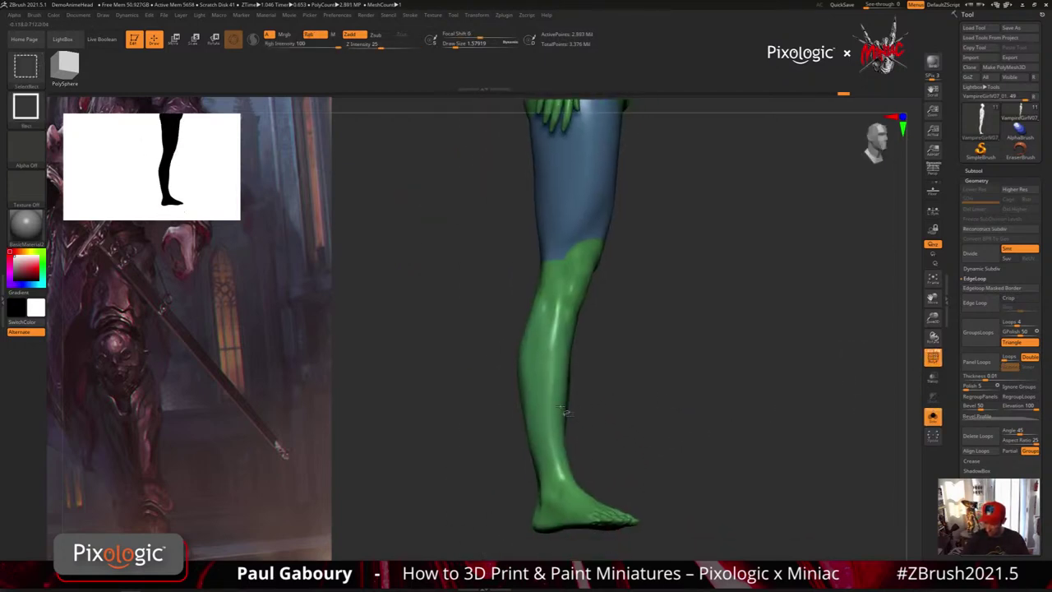
pyautogui.hotkey('ctrl', 'w')
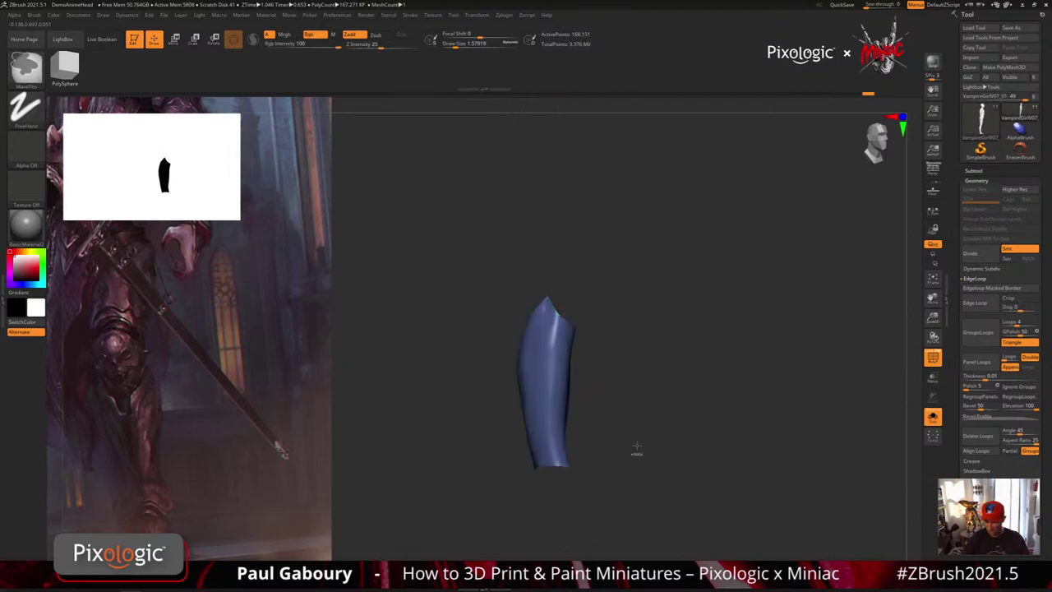
pyautogui.keyDown('ctrl'); pyautogui.keyDown('shift'); pyautogui.click(641, 443); pyautogui.keyUp('shift'); pyautogui.keyUp('ctrl')
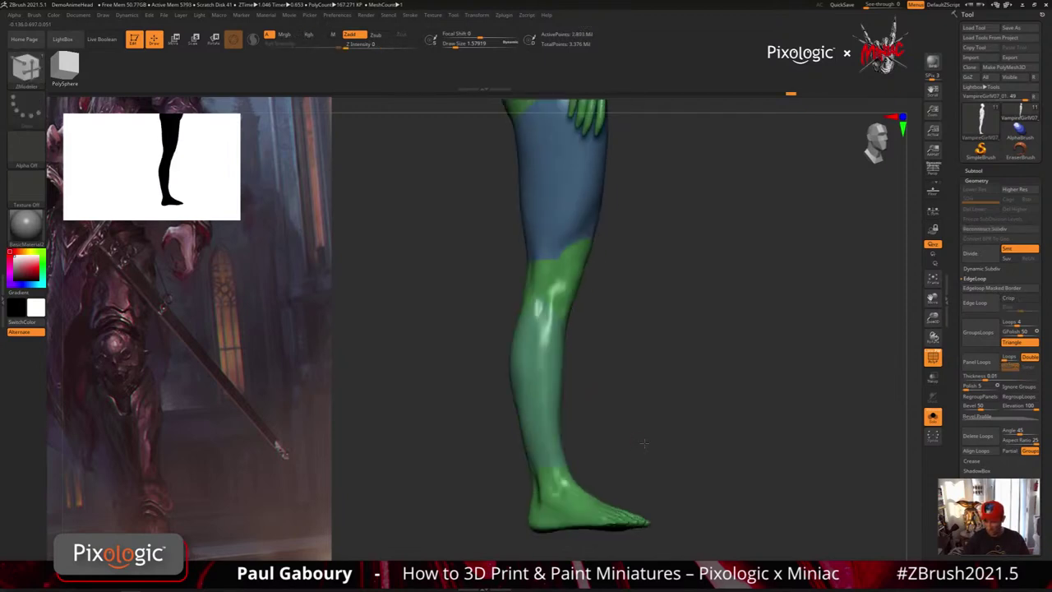
# Isolate the lower leg, give it a new polygroup, and bring the rest of the body back into view.
pyautogui.moveTo(644, 444); pyautogui.dragTo(657, 442)
pyautogui.keyDown('ctrl'); pyautogui.keyDown('shift'); pyautogui.click(559, 422); pyautogui.keyUp('shift'); pyautogui.keyUp('ctrl')
pyautogui.hotkey('ctrl', 'w')
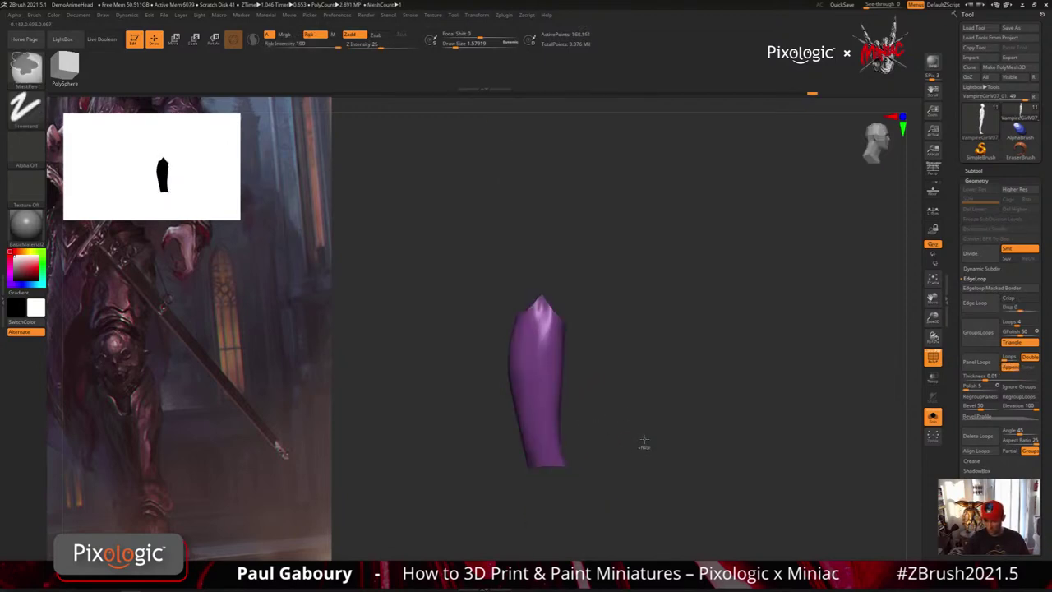
pyautogui.keyDown('ctrl'); pyautogui.keyDown('shift'); pyautogui.click(645, 444); pyautogui.keyUp('shift'); pyautogui.keyUp('ctrl')
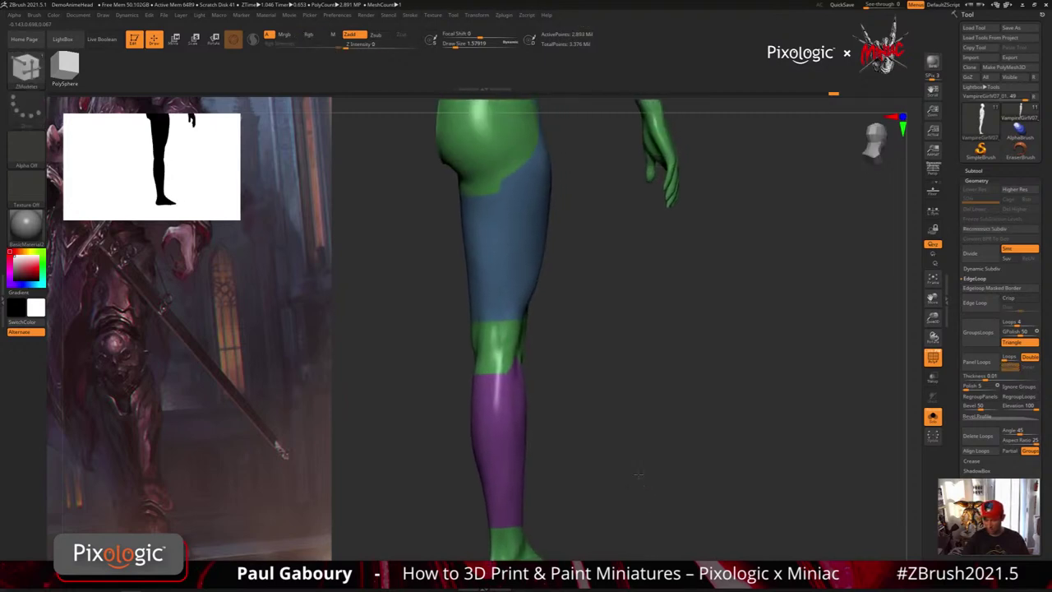
pyautogui.moveTo(639, 474); pyautogui.dragTo(547, 394)
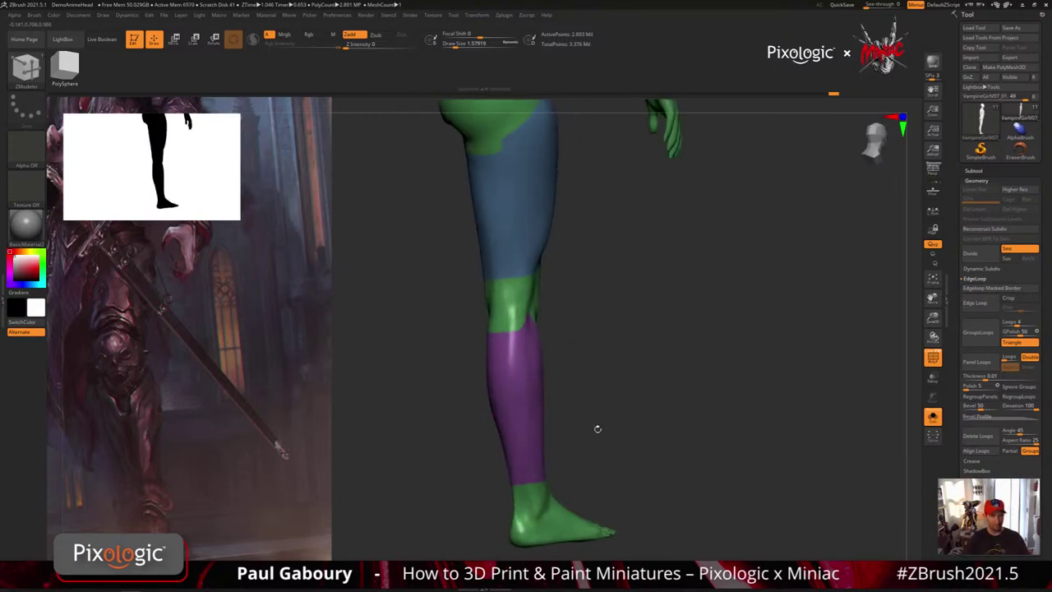
pyautogui.moveTo(547, 355); pyautogui.dragTo(517, 357)
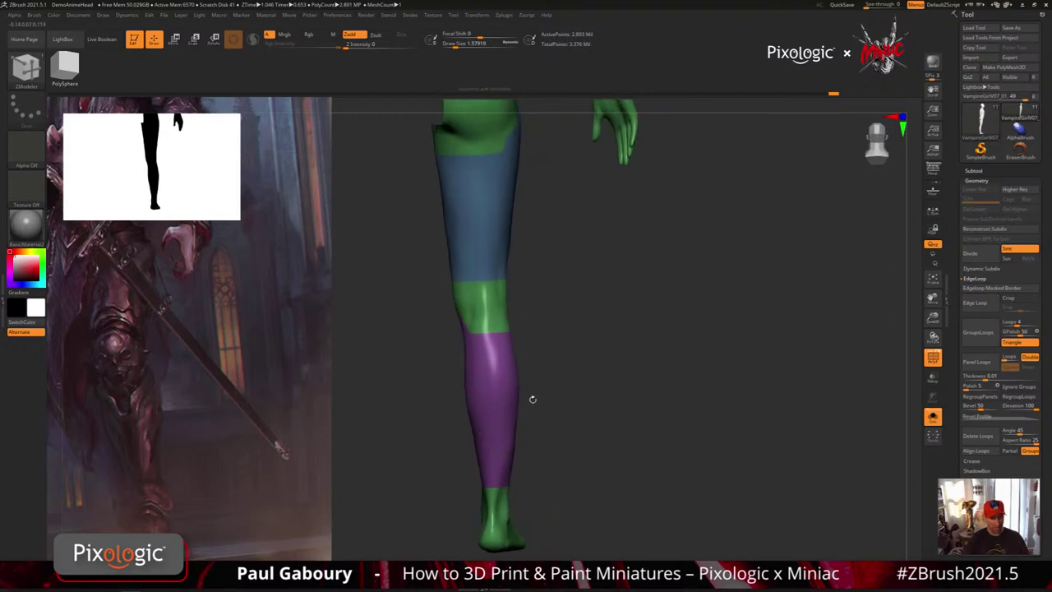
pyautogui.moveTo(608, 377); pyautogui.dragTo(566, 382)
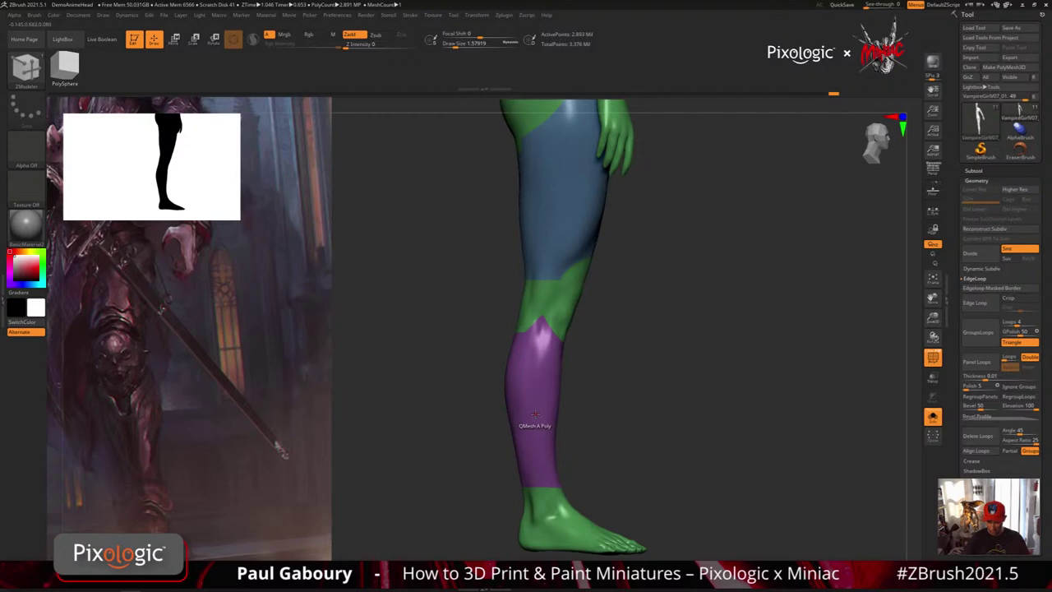
# Set the brush draw size to about 7.8 and mask a strip down each side of the calf, from below the knee to the ankle.
pyautogui.press('s')
pyautogui.press('ctrl')
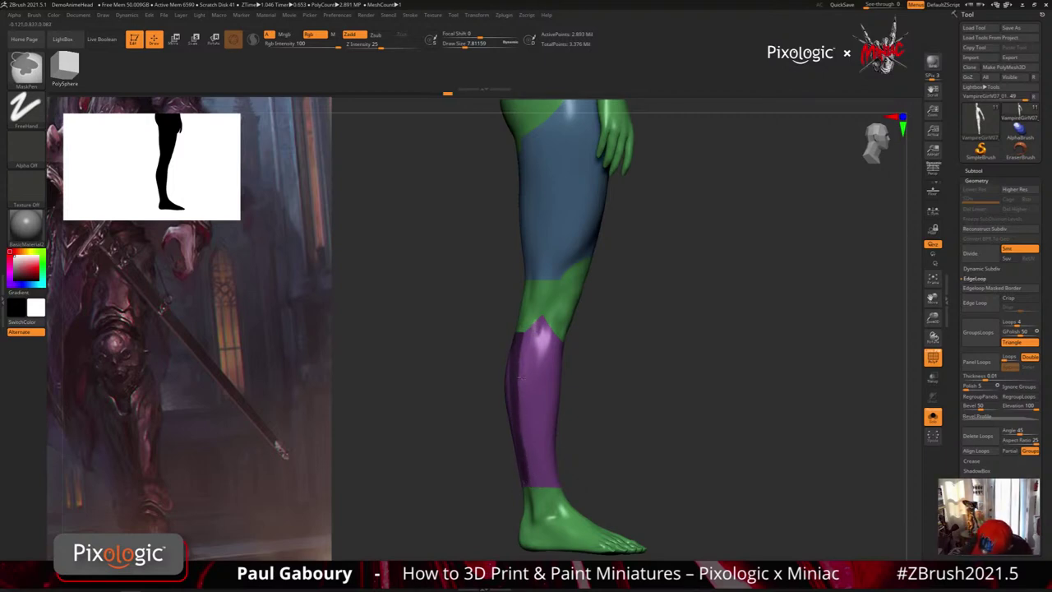
pyautogui.moveTo(536, 450); pyautogui.dragTo(629, 476, button='right')
pyautogui.moveTo(550, 344); pyautogui.dragTo(547, 341, button='right')
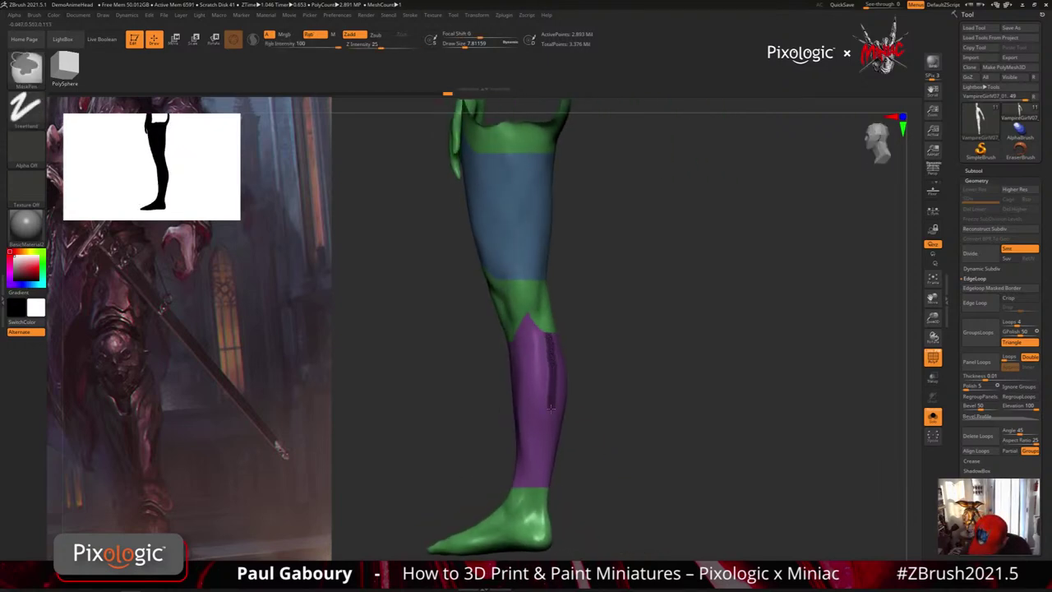
pyautogui.keyDown('ctrl'); pyautogui.moveTo(551, 408); pyautogui.dragTo(549, 446); pyautogui.keyUp('ctrl')
pyautogui.keyDown('ctrl'); pyautogui.moveTo(550, 446); pyautogui.dragTo(552, 457, button='right'); pyautogui.keyUp('ctrl')
pyautogui.hotkey('ctrl', 'z')
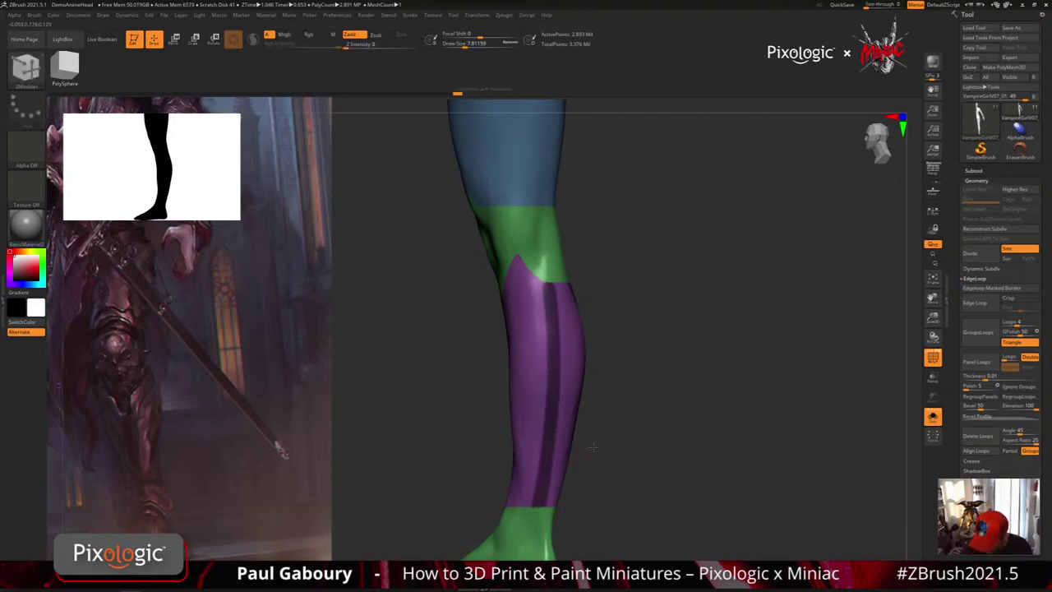
# Extend the mask across the whole back of the lower leg so that the calf is filled between the two side strips.
pyautogui.moveTo(589, 445)
pyautogui.mouseDown()
pyautogui.moveTo(630, 451)
pyautogui.moveTo(570, 450)
pyautogui.mouseUp()
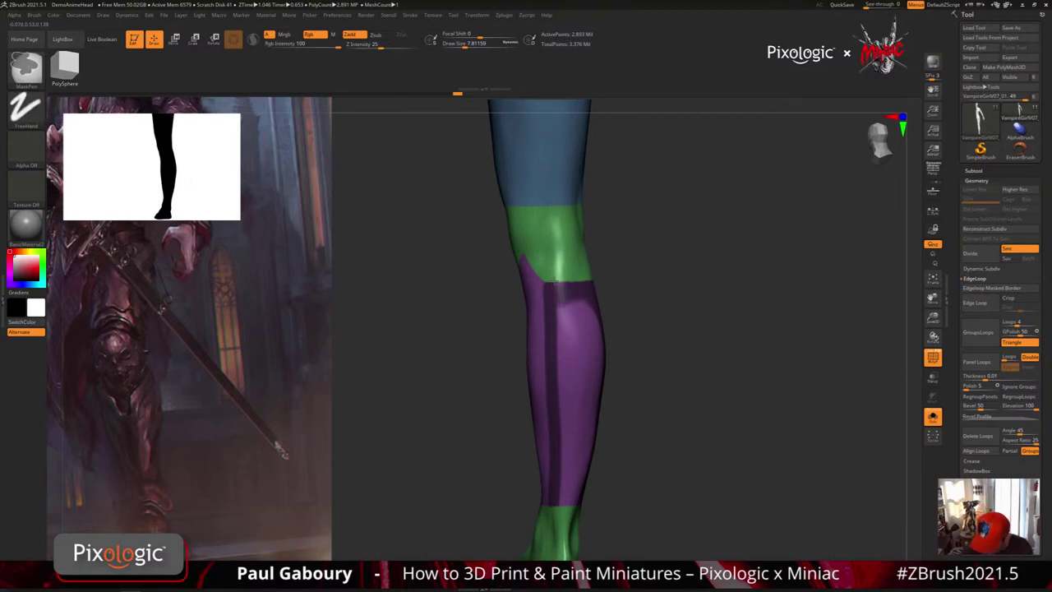
pyautogui.keyDown('ctrl'); pyautogui.moveTo(563, 313); pyautogui.dragTo(568, 335); pyautogui.keyUp('ctrl')
pyautogui.moveTo(569, 338); pyautogui.dragTo(603, 341, button='right')
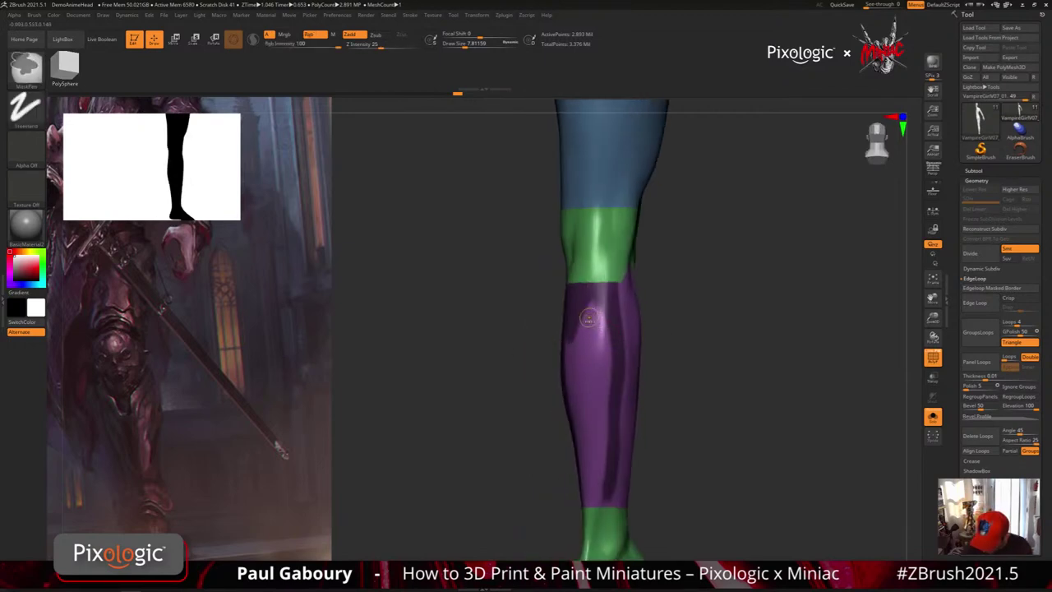
pyautogui.keyDown('ctrl'); pyautogui.moveTo(574, 327); pyautogui.dragTo(597, 335); pyautogui.keyUp('ctrl')
pyautogui.moveTo(612, 389)
pyautogui.keyDown('ctrl'); pyautogui.mouseDown()
pyautogui.moveTo(583, 479)
pyautogui.moveTo(591, 489)
pyautogui.mouseUp(); pyautogui.keyUp('ctrl')
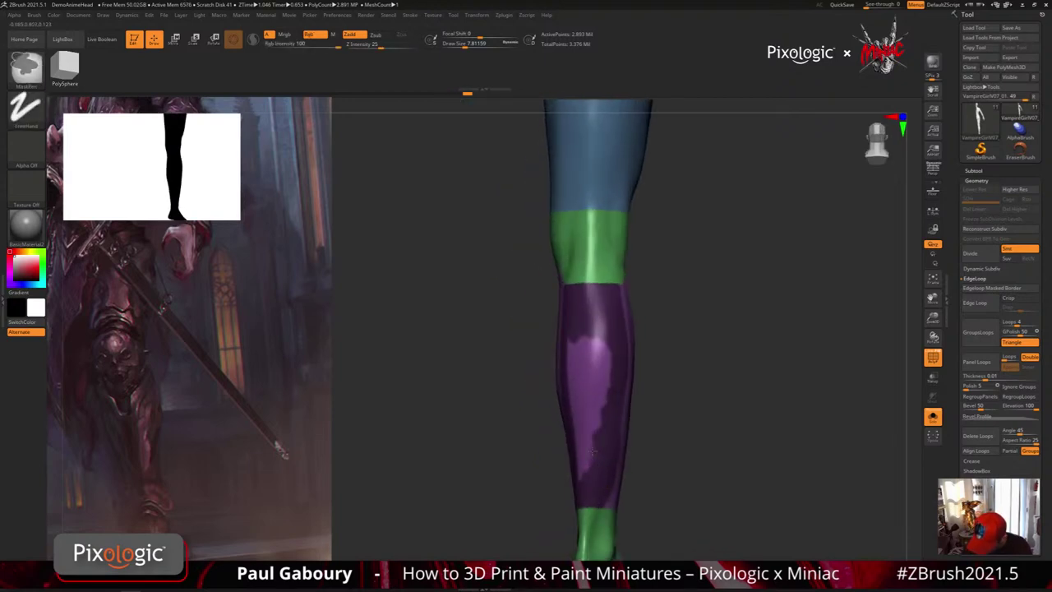
pyautogui.moveTo(592, 452)
pyautogui.keyDown('ctrl'); pyautogui.mouseDown()
pyautogui.moveTo(586, 423)
pyautogui.moveTo(604, 369)
pyautogui.mouseUp(); pyautogui.keyUp('ctrl')
pyautogui.moveTo(567, 372)
pyautogui.mouseDown()
pyautogui.moveTo(583, 349)
pyautogui.moveTo(574, 368)
pyautogui.mouseUp()
pyautogui.moveTo(590, 424)
pyautogui.mouseDown()
pyautogui.moveTo(572, 393)
pyautogui.moveTo(577, 422)
pyautogui.mouseUp()
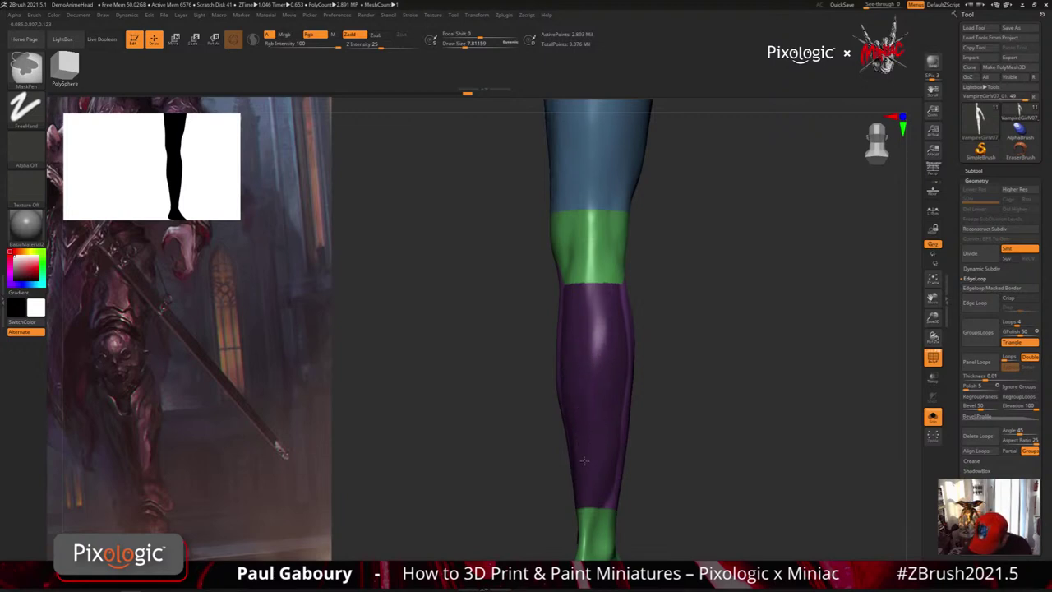
# Turn the masked calf into its own polygroup, inspect the shin piece in isolation, and show the whole body again.
pyautogui.moveTo(526, 410); pyautogui.dragTo(589, 435, button='right')
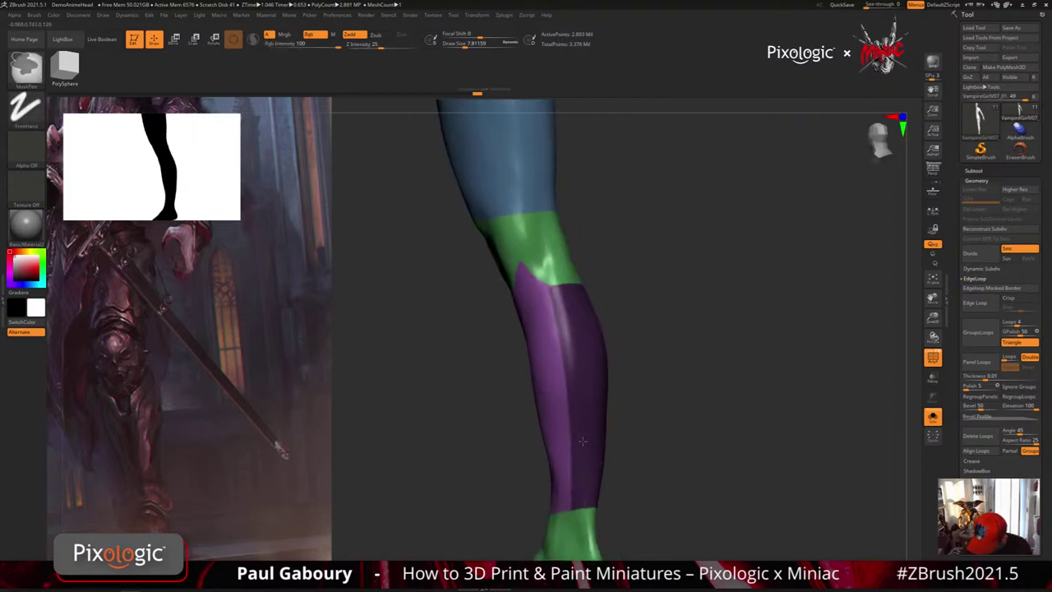
pyautogui.moveTo(586, 376)
pyautogui.mouseDown(button='right')
pyautogui.moveTo(617, 385)
pyautogui.moveTo(636, 436)
pyautogui.mouseUp(button='right')
pyautogui.moveTo(628, 480)
pyautogui.mouseDown(button='right')
pyautogui.moveTo(644, 483)
pyautogui.moveTo(619, 490)
pyautogui.mouseUp(button='right')
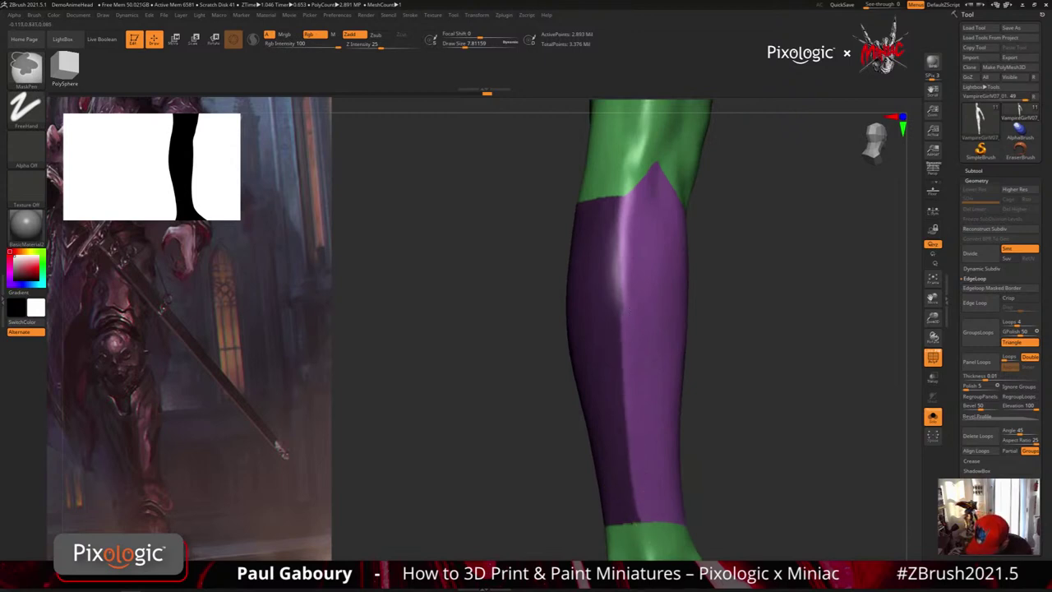
pyautogui.moveTo(697, 435)
pyautogui.keyDown('ctrl'); pyautogui.mouseDown(button='right')
pyautogui.moveTo(615, 417)
pyautogui.moveTo(682, 462)
pyautogui.moveTo(648, 453)
pyautogui.mouseUp(button='right'); pyautogui.keyUp('ctrl')
pyautogui.moveTo(646, 453)
pyautogui.mouseDown()
pyautogui.moveTo(703, 450)
pyautogui.moveTo(688, 459)
pyautogui.moveTo(710, 466)
pyautogui.moveTo(668, 438)
pyautogui.moveTo(586, 471)
pyautogui.moveTo(712, 451)
pyautogui.moveTo(631, 444)
pyautogui.mouseUp()
pyautogui.keyDown('ctrl'); pyautogui.keyDown('shift'); pyautogui.click(592, 454); pyautogui.keyUp('shift'); pyautogui.keyUp('ctrl')
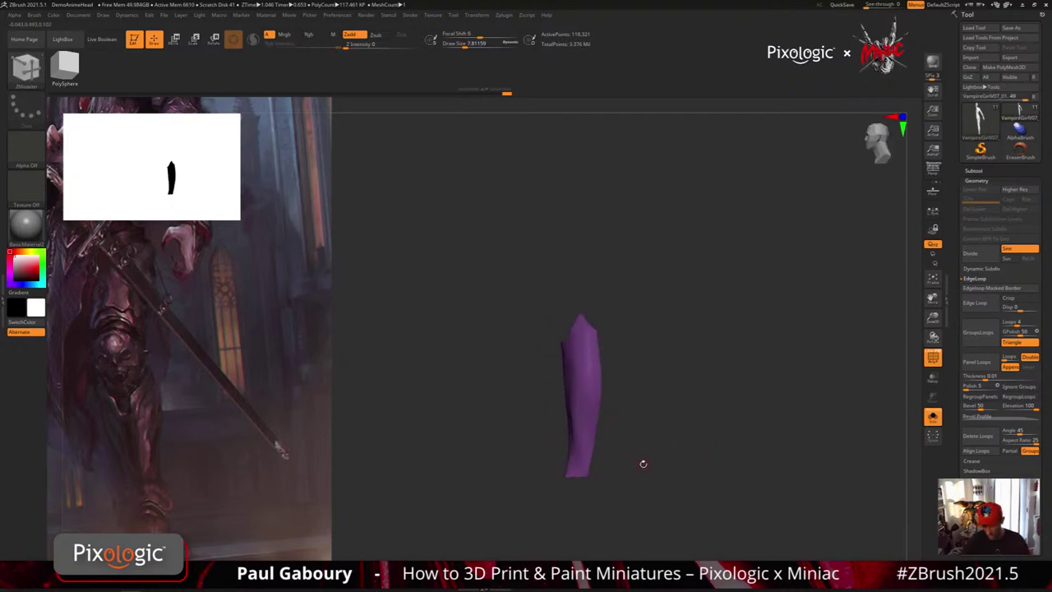
pyautogui.moveTo(671, 469); pyautogui.dragTo(669, 465)
pyautogui.keyDown('ctrl'); pyautogui.moveTo(669, 465); pyautogui.dragTo(669, 470, button='right'); pyautogui.keyUp('ctrl')
pyautogui.moveTo(669, 470); pyautogui.dragTo(676, 465)
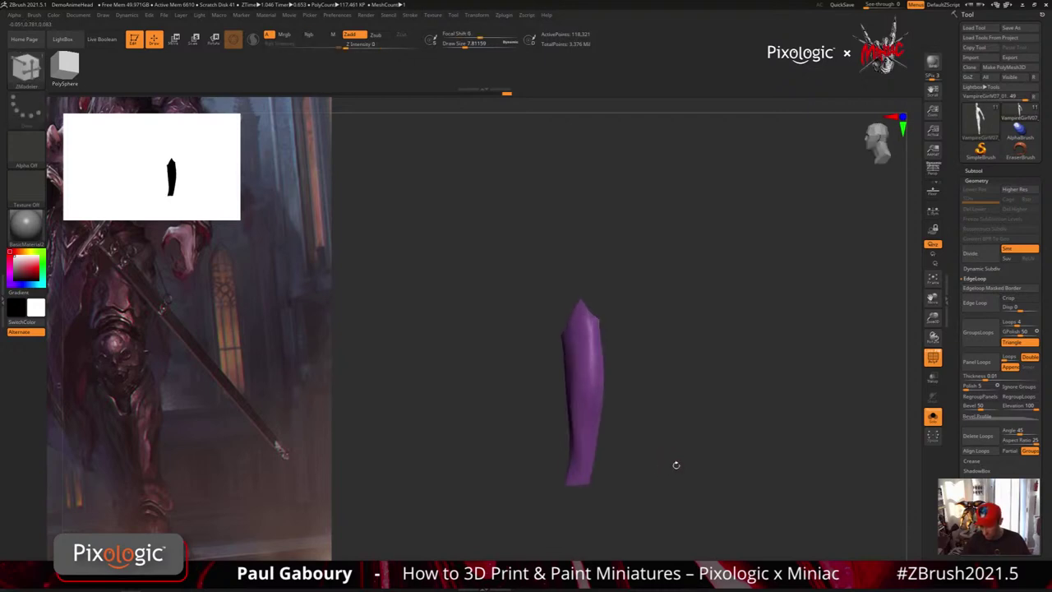
pyautogui.keyDown('ctrl'); pyautogui.keyDown('shift'); pyautogui.click(688, 436); pyautogui.keyUp('shift'); pyautogui.keyUp('ctrl')
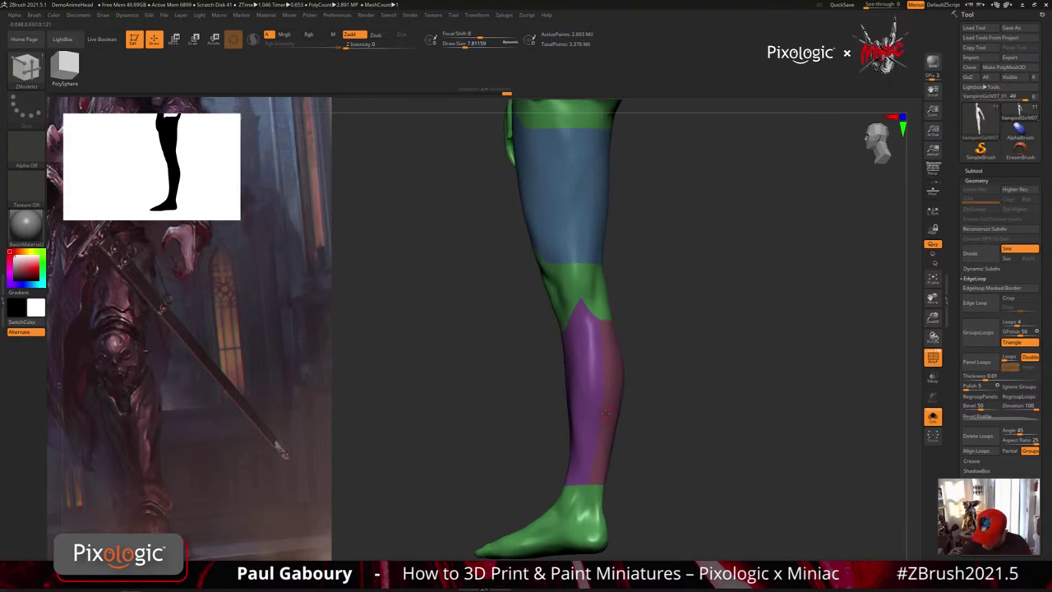
# Reduce the brush draw size to about 5.5 and mask a narrow strip on the inner shin along the calf border.
pyautogui.press('s')
pyautogui.moveTo(597, 360); pyautogui.dragTo(600, 385)
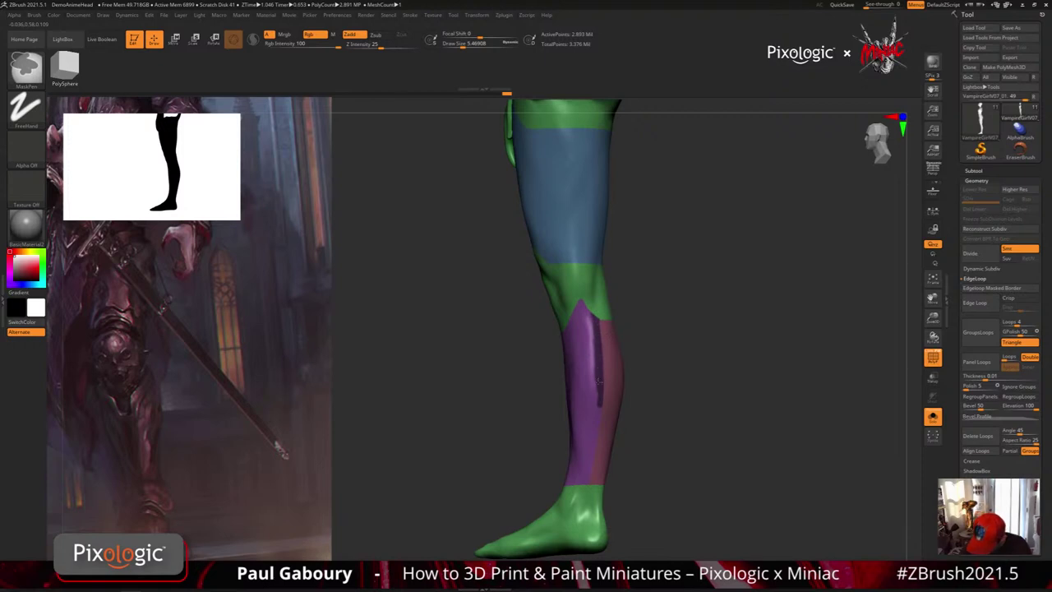
pyautogui.moveTo(597, 419); pyautogui.dragTo(588, 475)
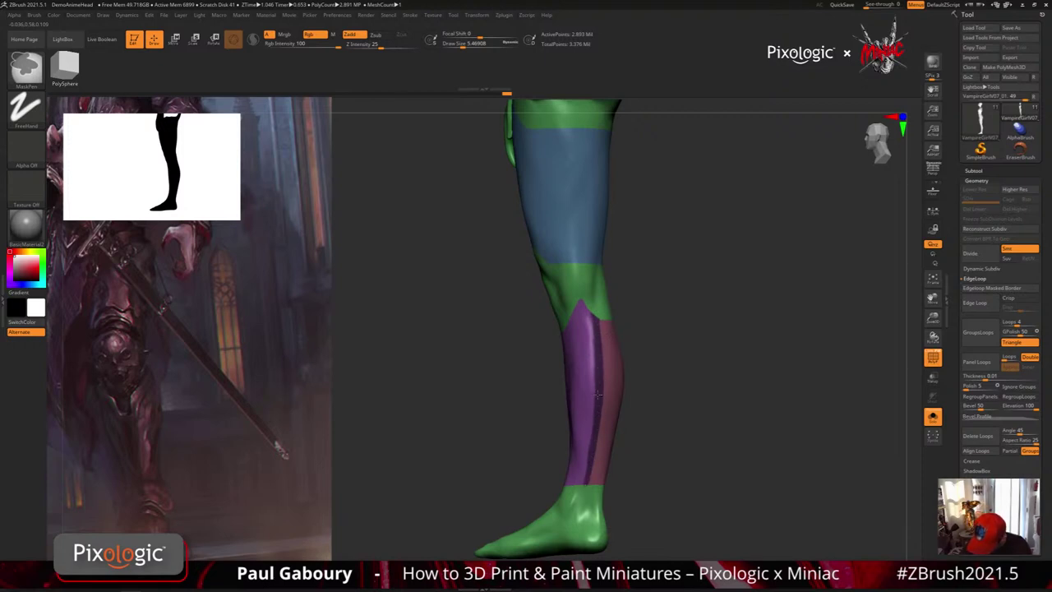
pyautogui.keyDown('ctrl'); pyautogui.moveTo(585, 479); pyautogui.dragTo(578, 498); pyautogui.keyUp('ctrl')
pyautogui.moveTo(628, 460); pyautogui.dragTo(654, 452)
pyautogui.moveTo(641, 355); pyautogui.dragTo(623, 354)
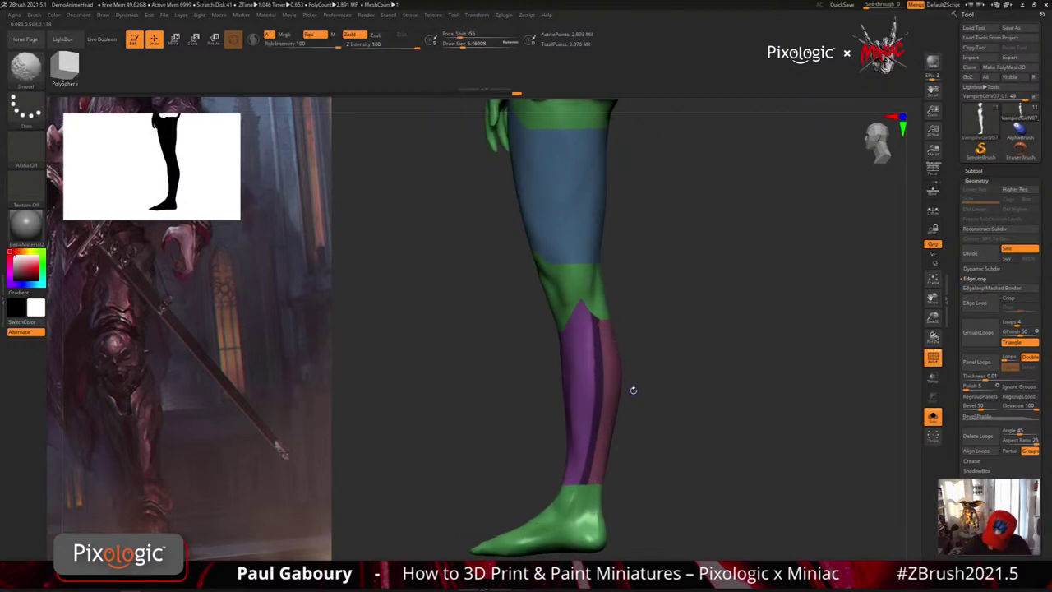
# Mask a matching narrow strip down the outer side of the shin along the calf border, from knee to ankle.
pyautogui.press('b')
pyautogui.press('s')
pyautogui.press('t')
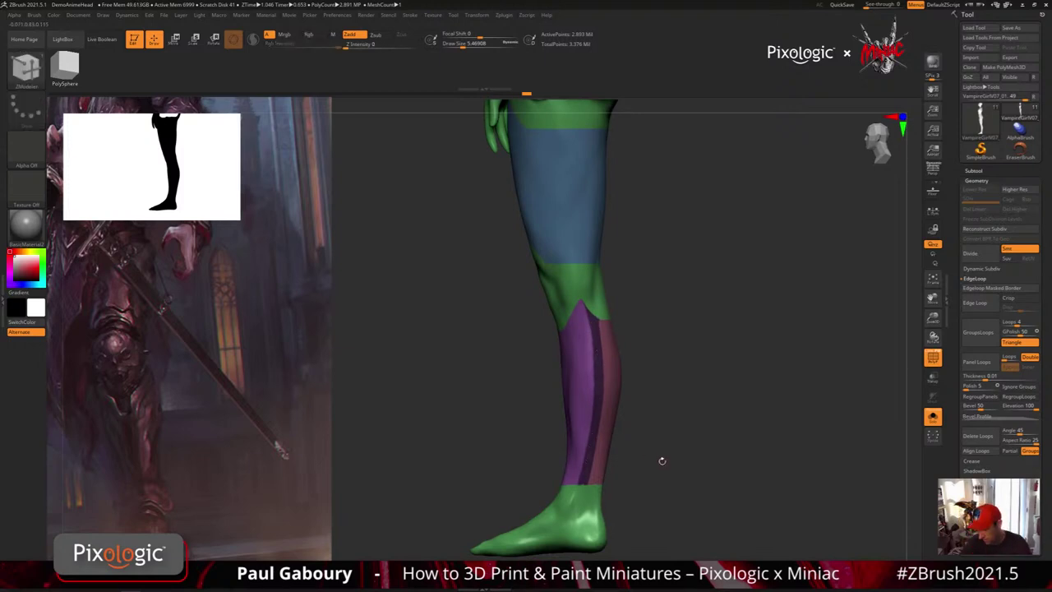
pyautogui.moveTo(662, 459)
pyautogui.keyDown('alt'); pyautogui.mouseDown()
pyautogui.moveTo(641, 451)
pyautogui.moveTo(705, 466)
pyautogui.mouseUp(); pyautogui.keyUp('alt')
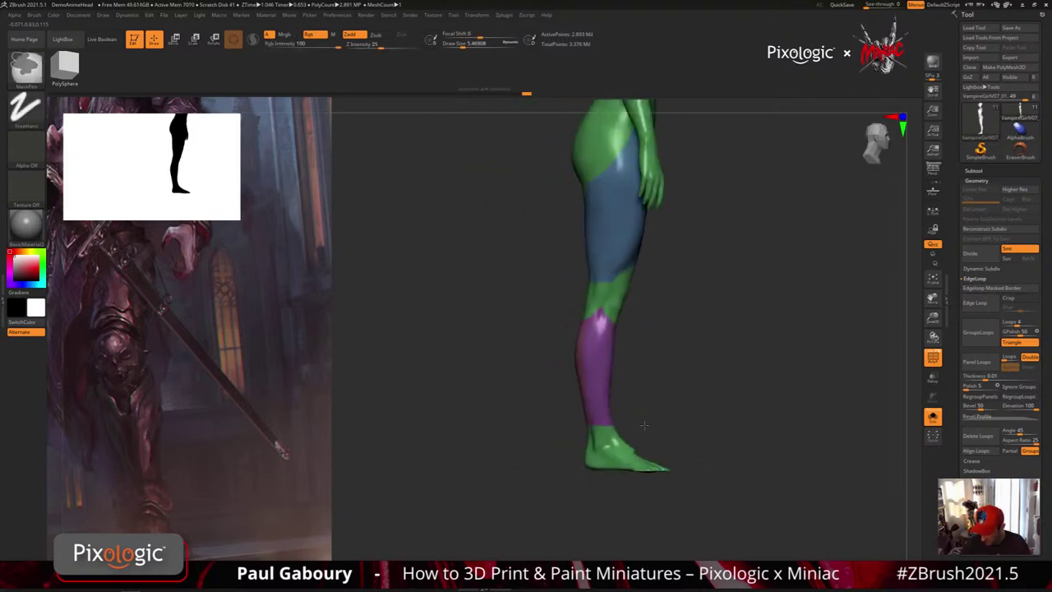
pyautogui.keyDown('ctrl'); pyautogui.moveTo(645, 426); pyautogui.dragTo(638, 432, button='right'); pyautogui.keyUp('ctrl')
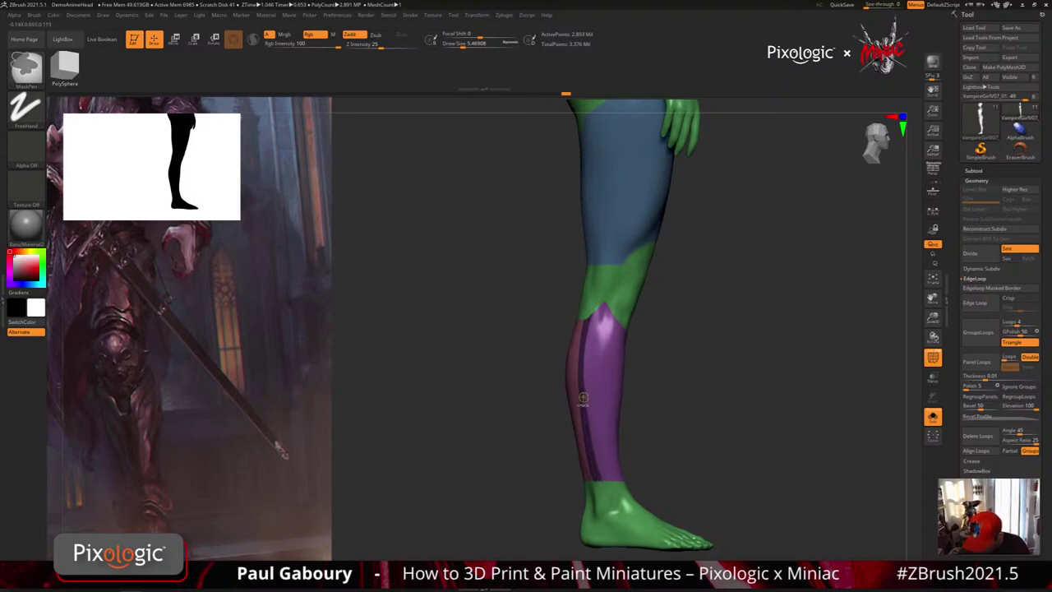
pyautogui.moveTo(599, 477)
pyautogui.keyDown('ctrl'); pyautogui.mouseDown()
pyautogui.moveTo(586, 371)
pyautogui.moveTo(592, 306)
pyautogui.mouseUp(); pyautogui.keyUp('ctrl')
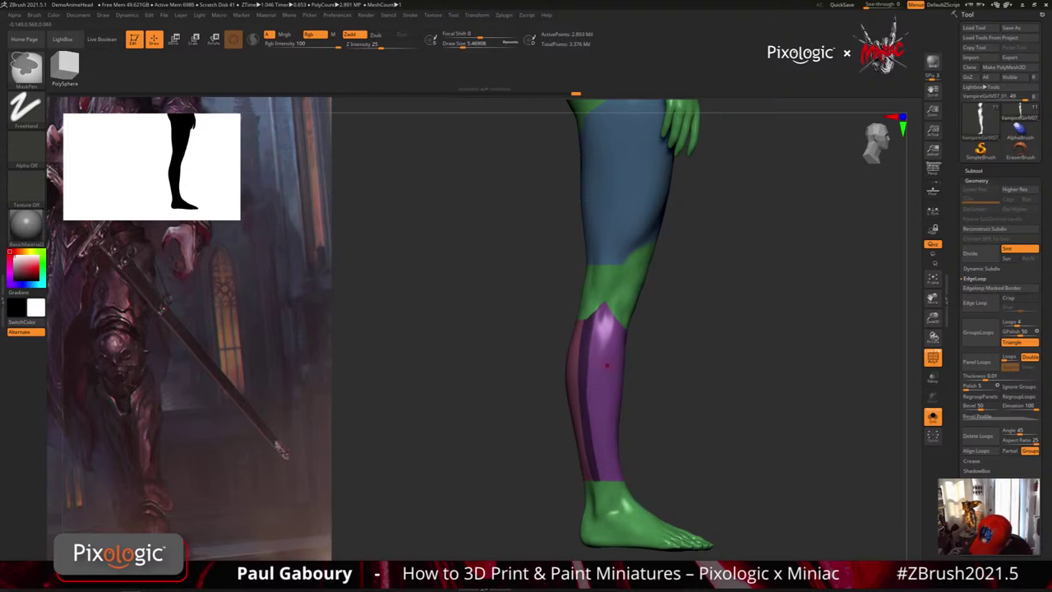
pyautogui.moveTo(606, 366)
pyautogui.mouseDown(button='right')
pyautogui.moveTo(569, 371)
pyautogui.moveTo(602, 370)
pyautogui.mouseUp(button='right')
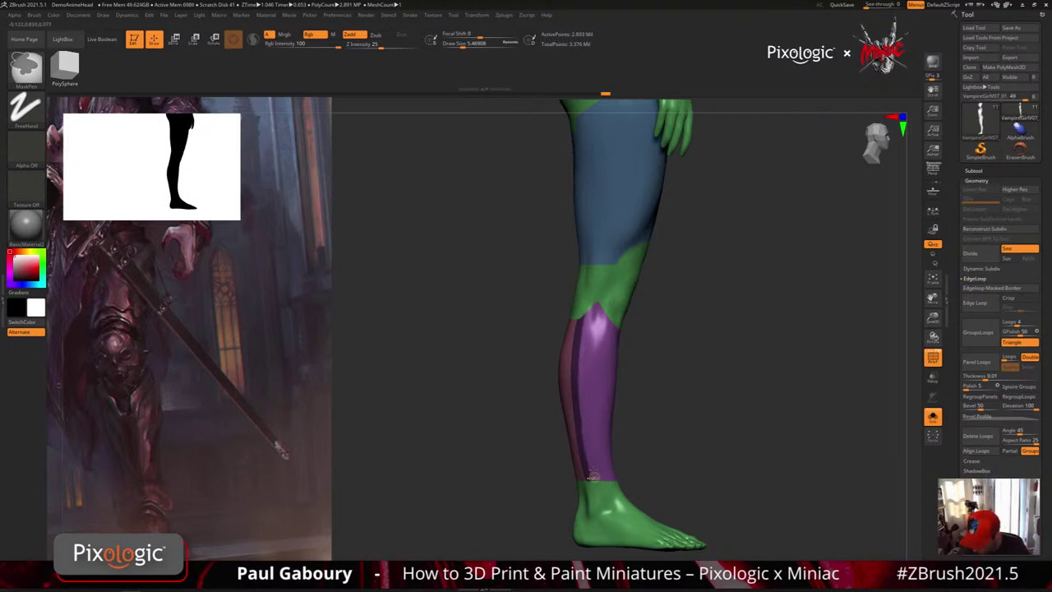
# Convert the masked strips between the shin and the calf into their own polygroup.
pyautogui.keyDown('ctrl'); pyautogui.moveTo(637, 433); pyautogui.dragTo(630, 413, button='right'); pyautogui.keyUp('ctrl')
pyautogui.moveTo(658, 447)
pyautogui.keyDown('alt'); pyautogui.mouseDown(button='right')
pyautogui.moveTo(627, 417)
pyautogui.moveTo(657, 422)
pyautogui.moveTo(615, 423)
pyautogui.moveTo(635, 413)
pyautogui.mouseUp(button='right'); pyautogui.keyUp('alt')
pyautogui.press('b')
pyautogui.press('s')
pyautogui.press('t')
pyautogui.keyDown('ctrl'); pyautogui.moveTo(632, 414); pyautogui.dragTo(641, 422); pyautogui.keyUp('ctrl')
pyautogui.moveTo(641, 421); pyautogui.dragTo(718, 420, button='right')
pyautogui.moveTo(654, 416); pyautogui.dragTo(585, 429, button='right')
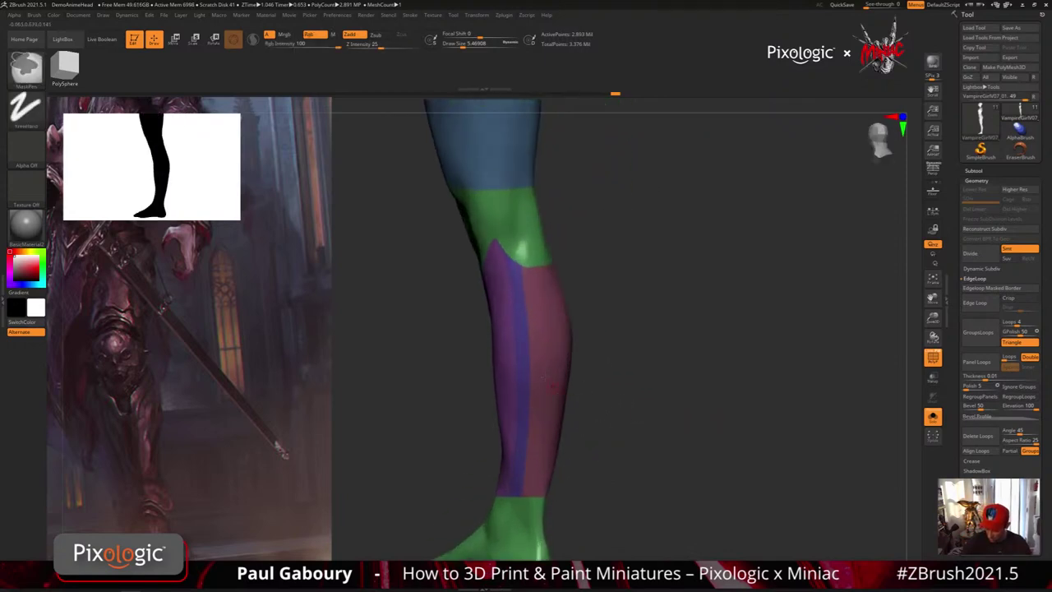
# Hide the side-strip and calf polygroups so that only the shin piece remains between the knee and the foot.
pyautogui.keyDown('ctrl'); pyautogui.keyDown('shift'); pyautogui.click(532, 369); pyautogui.keyUp('shift'); pyautogui.keyUp('ctrl')
pyautogui.keyDown('ctrl'); pyautogui.keyDown('shift'); pyautogui.click(549, 410); pyautogui.keyUp('shift'); pyautogui.keyUp('ctrl')
pyautogui.keyDown('ctrl'); pyautogui.keyDown('shift'); pyautogui.moveTo(638, 428); pyautogui.dragTo(654, 456); pyautogui.keyUp('shift'); pyautogui.keyUp('ctrl')
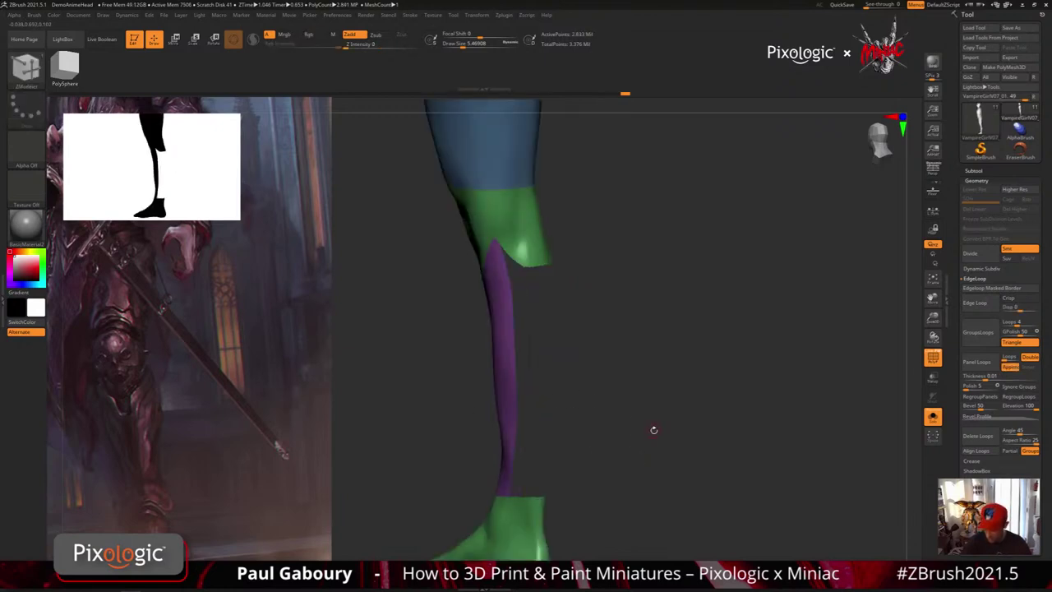
pyautogui.moveTo(652, 430); pyautogui.dragTo(547, 384, button='right')
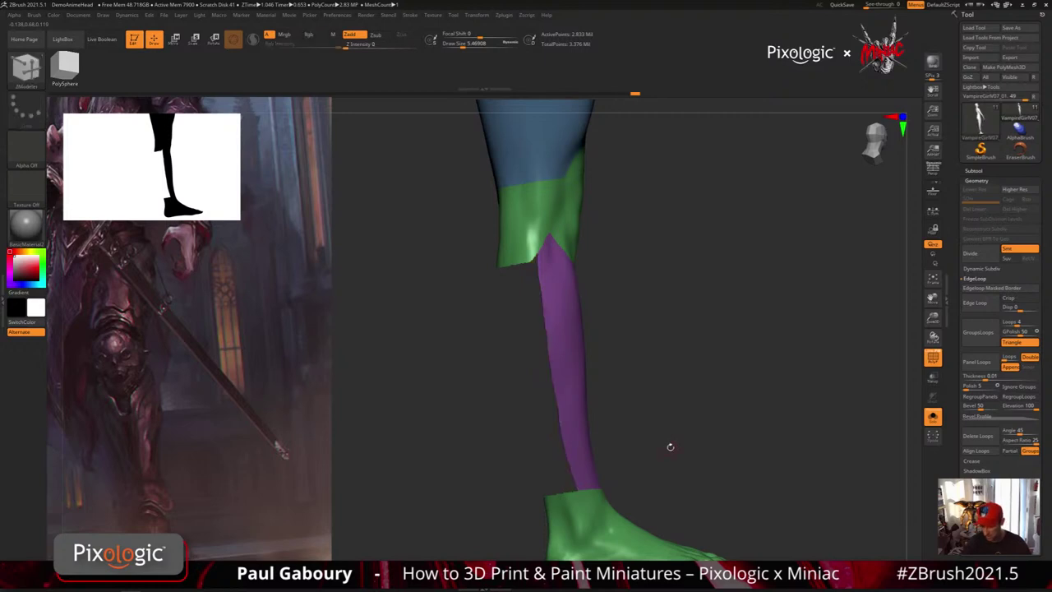
pyautogui.moveTo(668, 437)
pyautogui.keyDown('ctrl'); pyautogui.keyDown('shift'); pyautogui.mouseDown()
pyautogui.moveTo(688, 470)
pyautogui.moveTo(727, 435)
pyautogui.moveTo(685, 457)
pyautogui.moveTo(697, 462)
pyautogui.mouseUp(); pyautogui.keyUp('shift'); pyautogui.keyUp('ctrl')
pyautogui.moveTo(578, 407); pyautogui.dragTo(590, 416)
# Turn on double-sided display for the mesh in its display properties.
pyautogui.moveTo(962, 456); pyautogui.dragTo(961, 153)
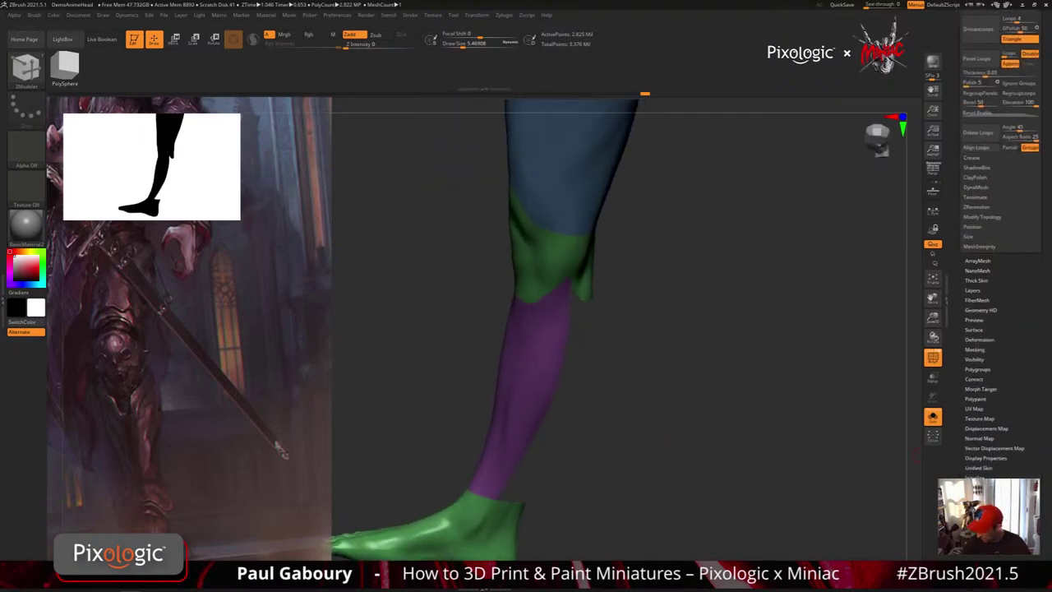
pyautogui.click(986, 458)
pyautogui.click(978, 484)
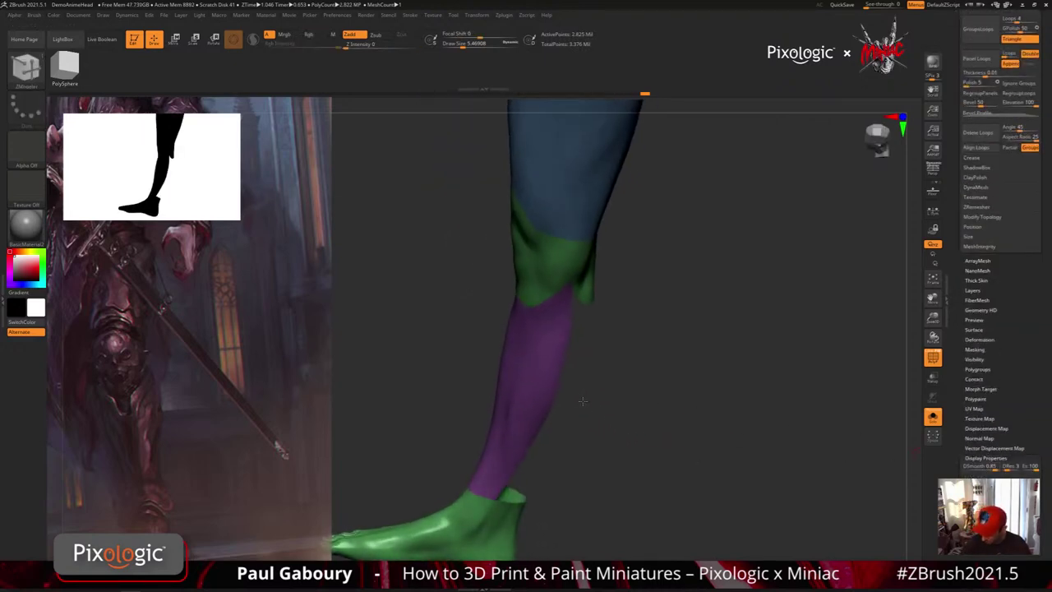
# Merge the side strips with the calf into one new polygroup and show the whole body again.
pyautogui.press('space')
pyautogui.moveTo(585, 419)
pyautogui.keyDown('ctrl'); pyautogui.keyDown('shift'); pyautogui.mouseDown()
pyautogui.moveTo(571, 339)
pyautogui.moveTo(566, 375)
pyautogui.moveTo(568, 365)
pyautogui.mouseUp(); pyautogui.keyUp('shift'); pyautogui.keyUp('ctrl')
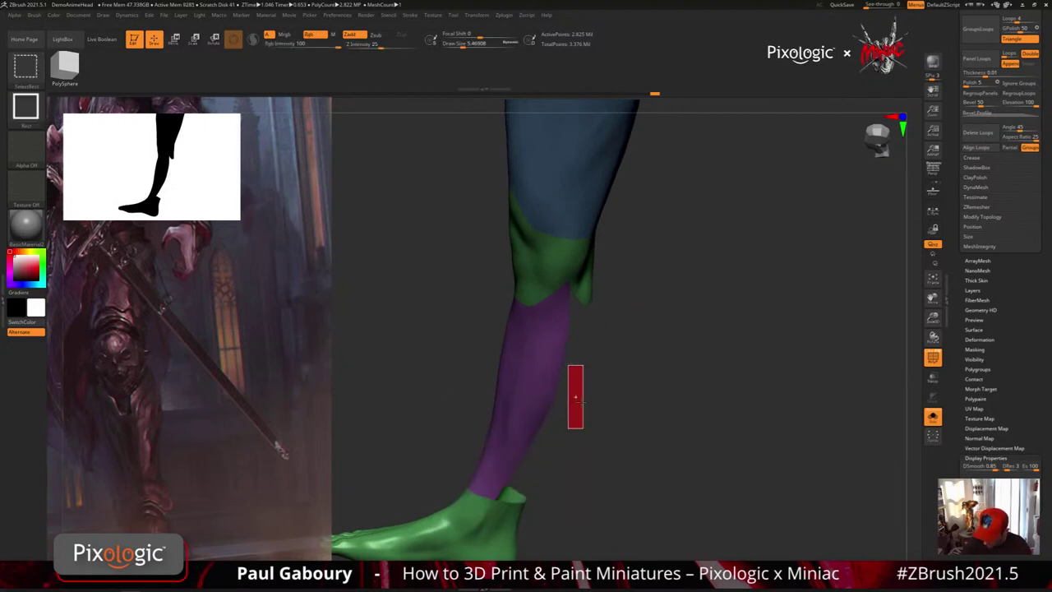
pyautogui.keyDown('ctrl'); pyautogui.keyDown('alt'); pyautogui.keyDown('shift'); pyautogui.moveTo(585, 434); pyautogui.dragTo(562, 386); pyautogui.keyUp('shift'); pyautogui.keyUp('alt'); pyautogui.keyUp('ctrl')
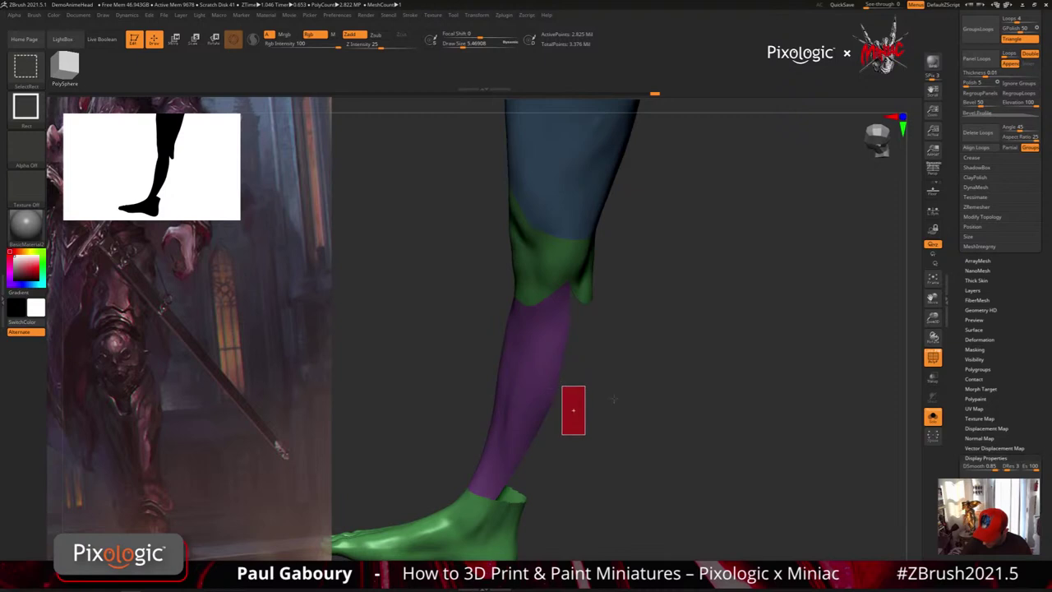
pyautogui.moveTo(636, 433); pyautogui.dragTo(547, 341)
pyautogui.hotkey('ctrl', 'w')
pyautogui.keyDown('ctrl'); pyautogui.keyDown('shift'); pyautogui.click(639, 455); pyautogui.keyUp('shift'); pyautogui.keyUp('ctrl')
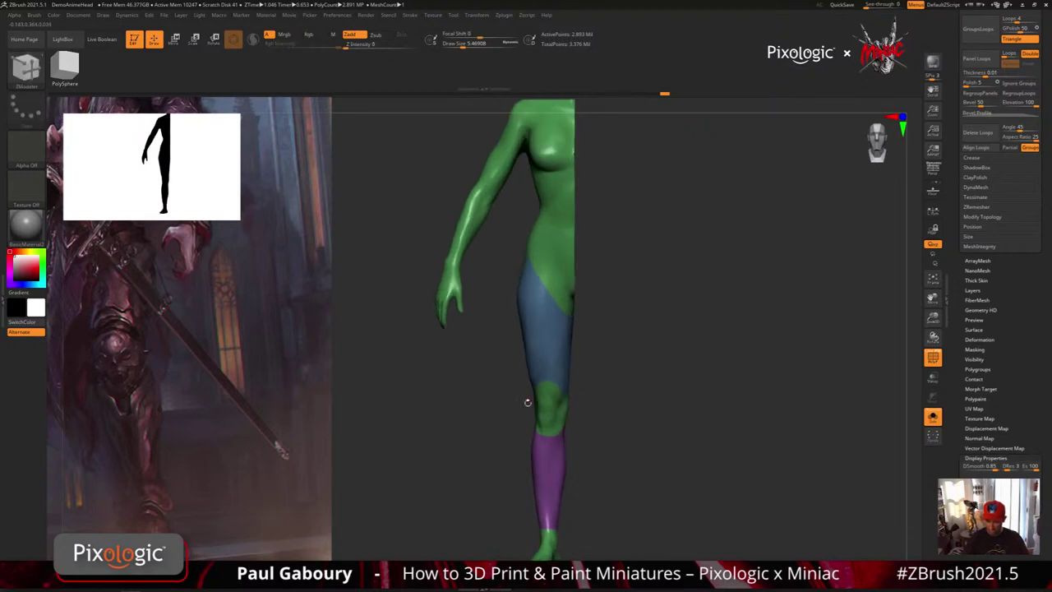
pyautogui.moveTo(596, 405); pyautogui.dragTo(657, 391)
pyautogui.moveTo(560, 302); pyautogui.dragTo(575, 390)
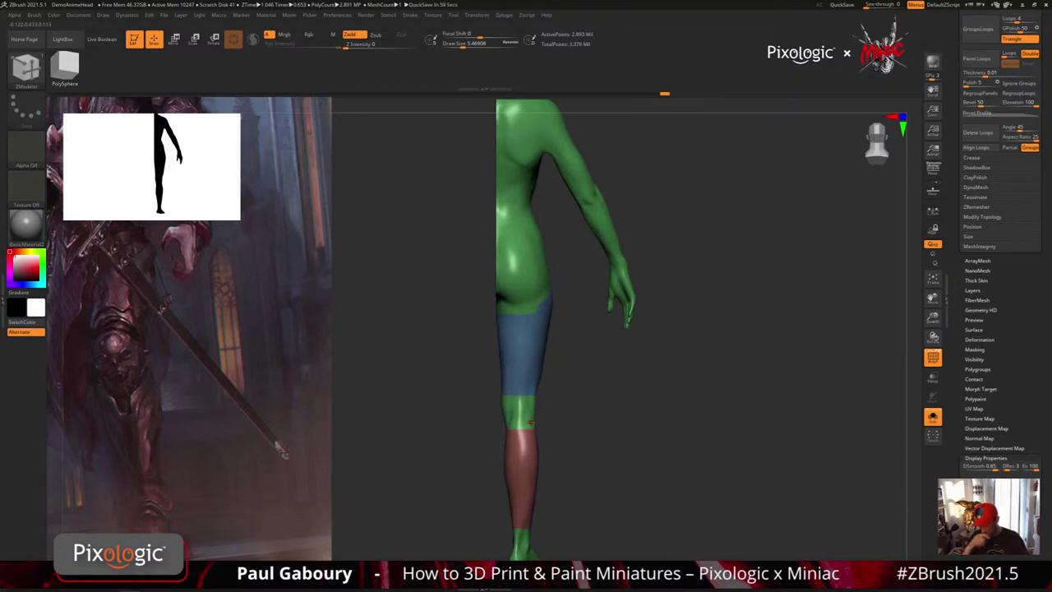
pyautogui.moveTo(530, 421); pyautogui.dragTo(589, 414)
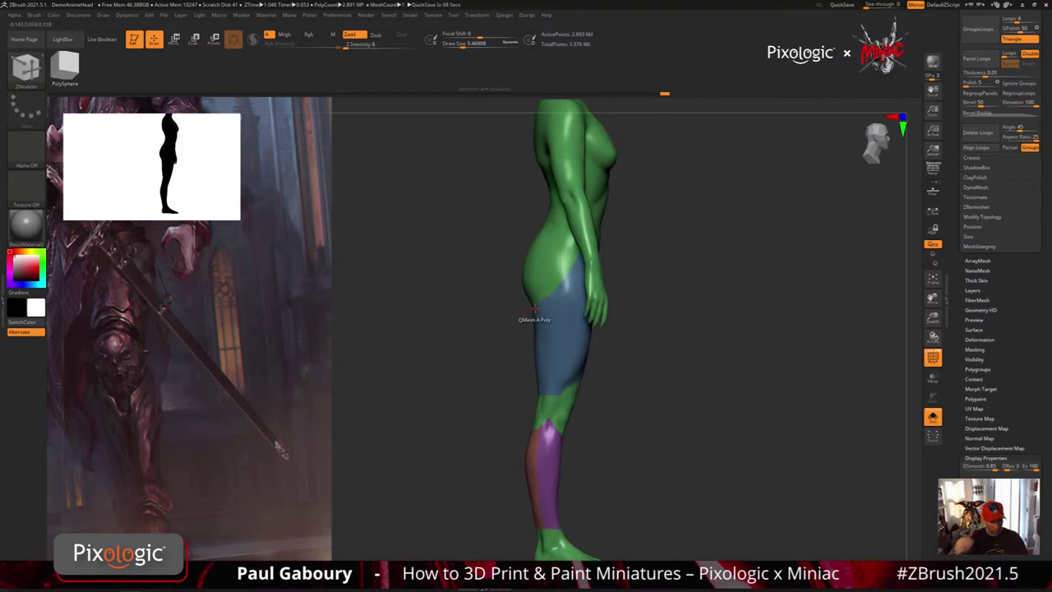
# Mask only the thigh polygroup and show the whole body again with the rest unmasked.
pyautogui.keyDown('ctrl'); pyautogui.keyDown('shift'); pyautogui.click(571, 345); pyautogui.keyUp('shift'); pyautogui.keyUp('ctrl')
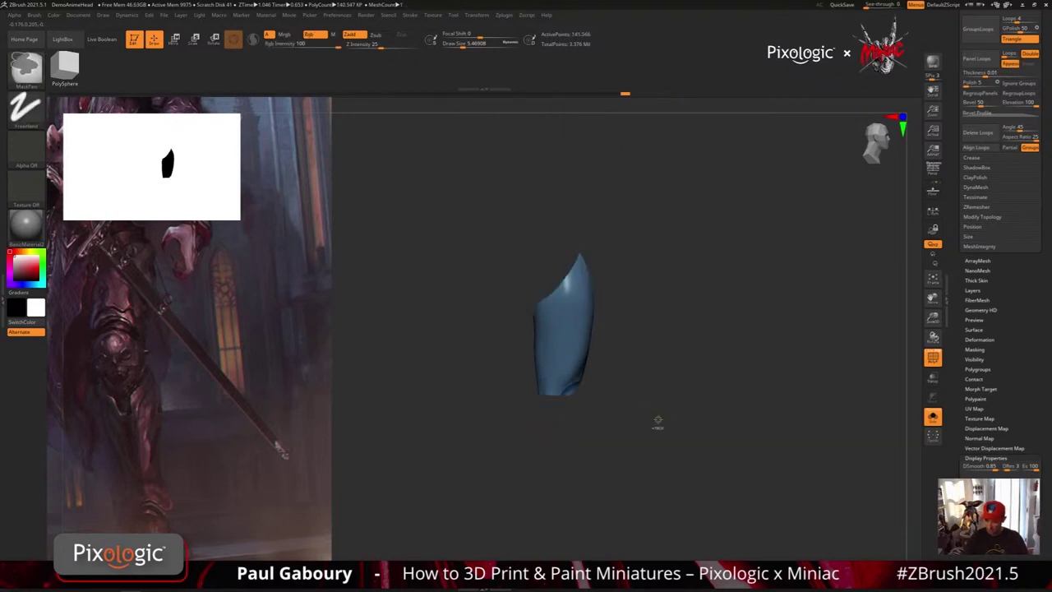
pyautogui.keyDown('ctrl'); pyautogui.click(658, 420); pyautogui.keyUp('ctrl')
pyautogui.keyDown('ctrl'); pyautogui.keyDown('shift'); pyautogui.click(655, 421); pyautogui.keyUp('shift'); pyautogui.keyUp('ctrl')
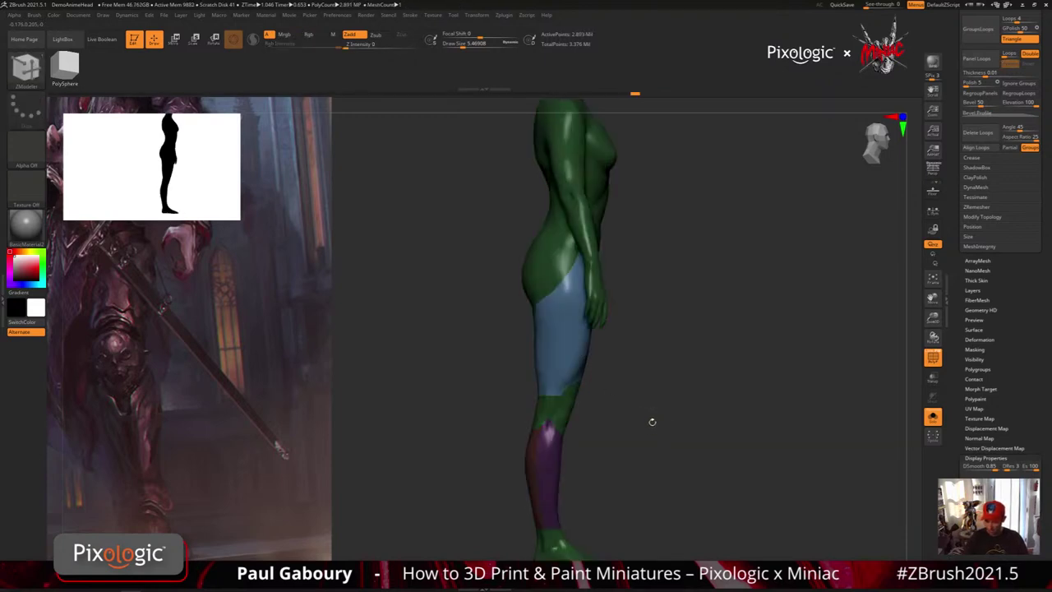
pyautogui.keyDown('ctrl'); pyautogui.click(652, 424); pyautogui.keyUp('ctrl')
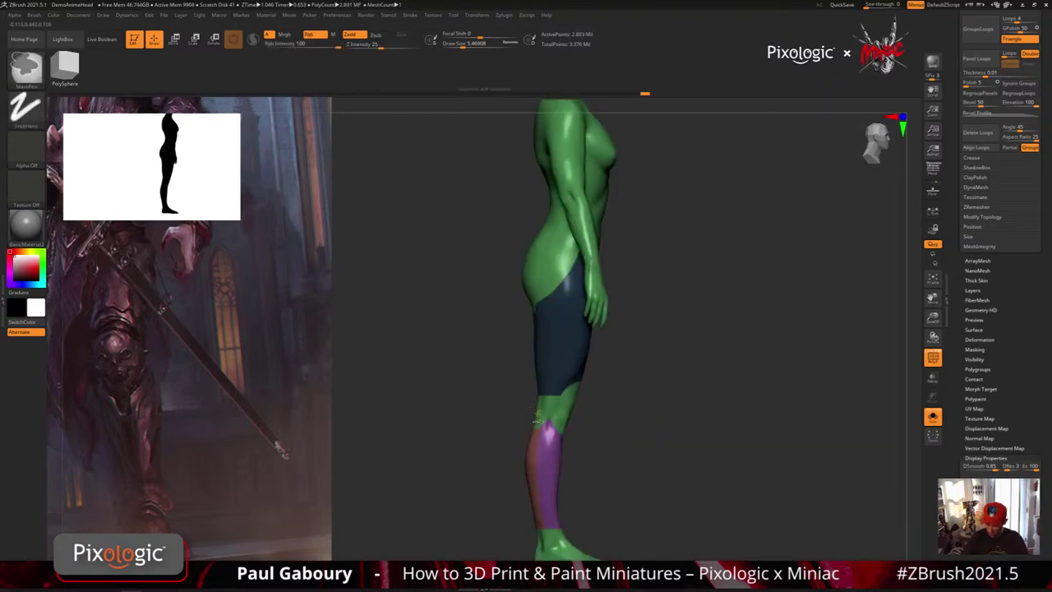
# Clear the mask from the rear strip of the thigh and convert the masked front into its own polygroup.
pyautogui.keyDown('ctrl'); pyautogui.keyDown('alt'); pyautogui.moveTo(520, 416); pyautogui.dragTo(552, 265); pyautogui.keyUp('alt'); pyautogui.keyUp('ctrl')
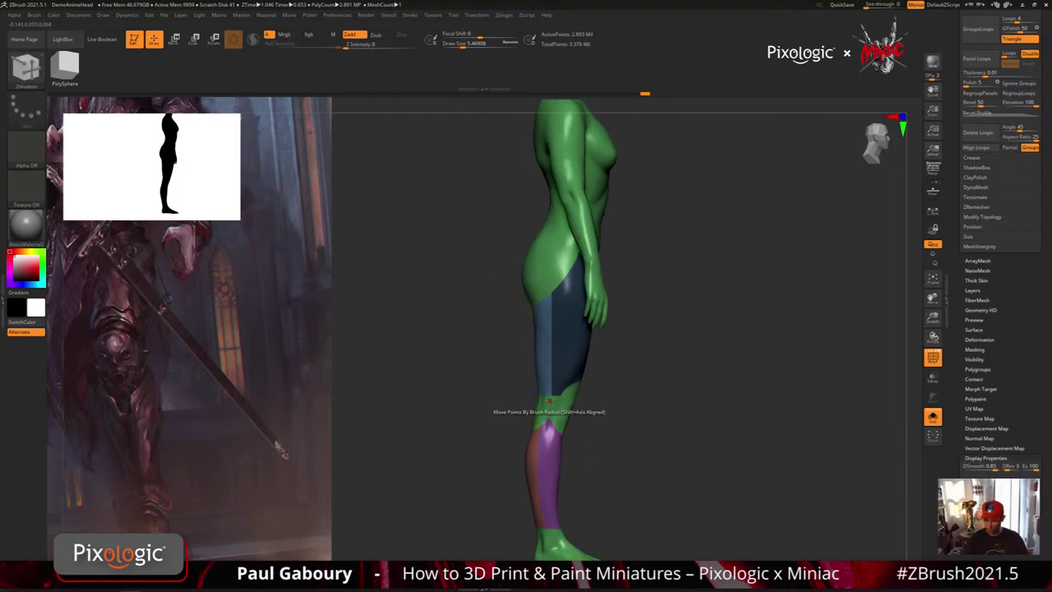
pyautogui.keyDown('ctrl'); pyautogui.moveTo(623, 457); pyautogui.dragTo(630, 432, button='right'); pyautogui.keyUp('ctrl')
pyautogui.moveTo(629, 432)
pyautogui.mouseDown()
pyautogui.moveTo(755, 416)
pyautogui.moveTo(693, 425)
pyautogui.mouseUp()
pyautogui.press('s')
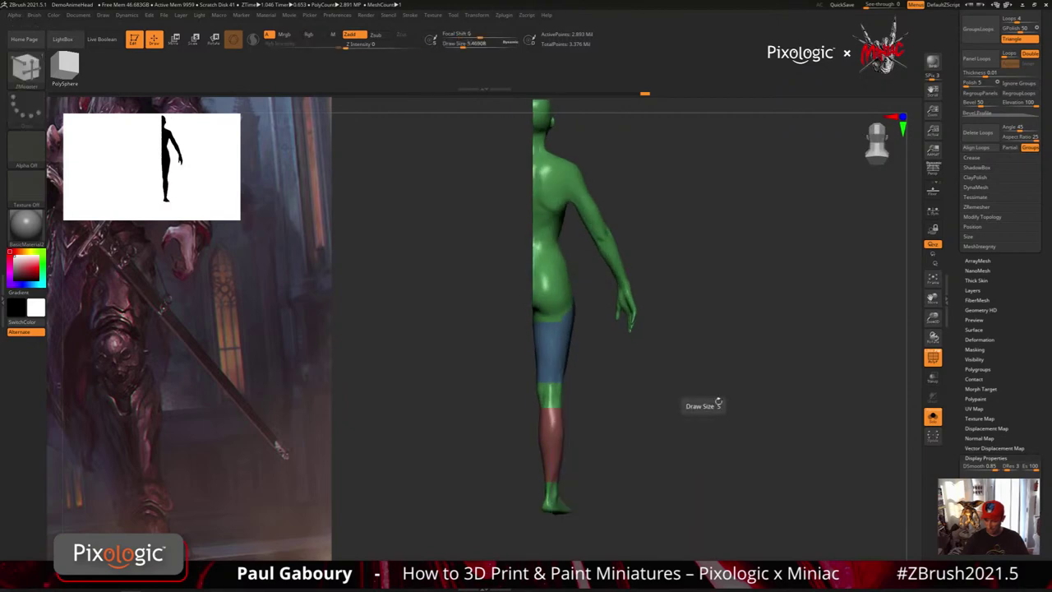
pyautogui.press('ctrl')
pyautogui.moveTo(713, 408); pyautogui.dragTo(620, 371)
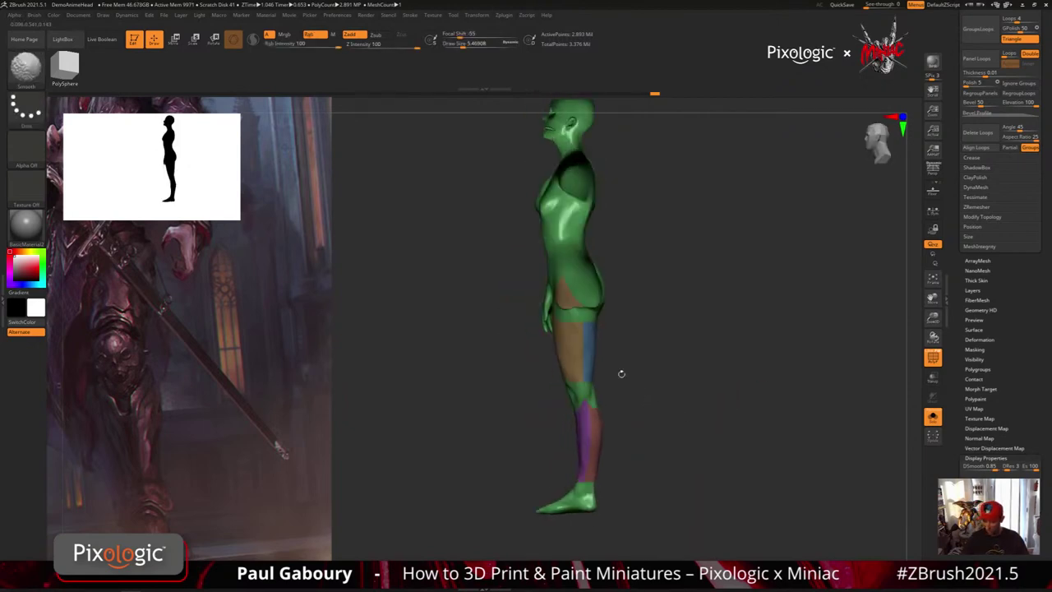
# Isolate the rear and front thigh polygroups one after the other to inspect the split, and restore the full body.
pyautogui.keyDown('ctrl'); pyautogui.keyDown('shift'); pyautogui.click(593, 351); pyautogui.keyUp('shift'); pyautogui.keyUp('ctrl')
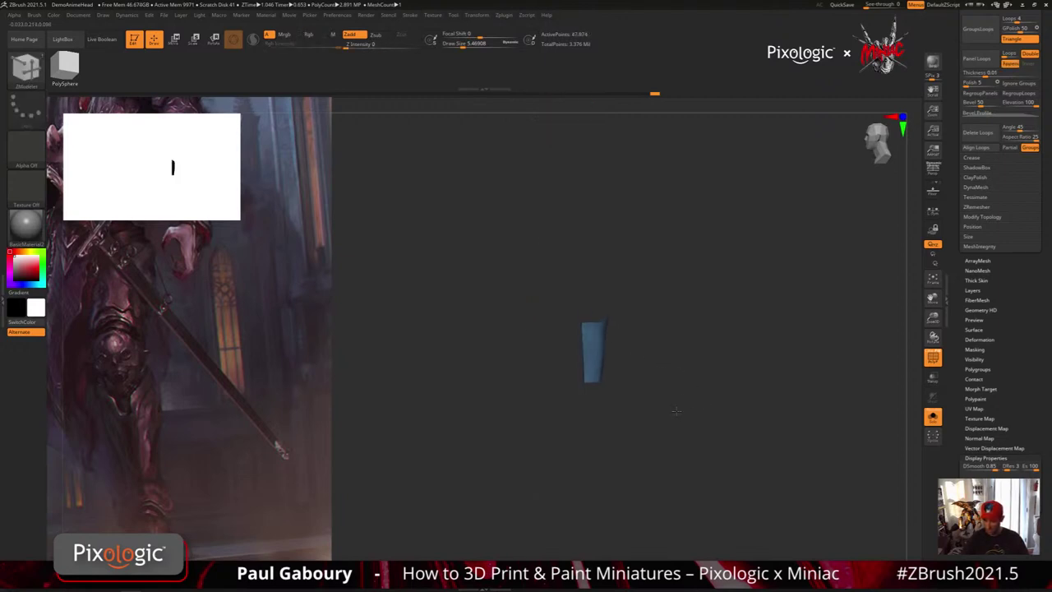
pyautogui.moveTo(678, 408)
pyautogui.mouseDown()
pyautogui.moveTo(631, 411)
pyautogui.moveTo(669, 413)
pyautogui.moveTo(719, 390)
pyautogui.mouseUp()
pyautogui.keyDown('ctrl'); pyautogui.keyDown('shift'); pyautogui.click(670, 411); pyautogui.keyUp('shift'); pyautogui.keyUp('ctrl')
pyautogui.keyDown('ctrl'); pyautogui.keyDown('shift'); pyautogui.click(569, 348); pyautogui.keyUp('shift'); pyautogui.keyUp('ctrl')
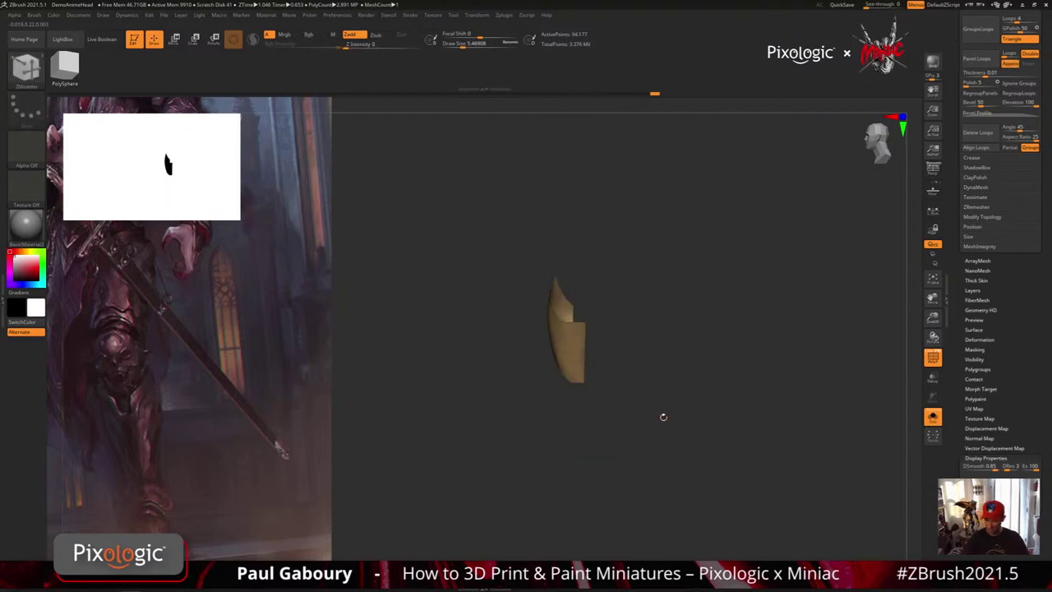
pyautogui.moveTo(663, 416)
pyautogui.mouseDown()
pyautogui.moveTo(719, 404)
pyautogui.moveTo(624, 427)
pyautogui.moveTo(621, 441)
pyautogui.moveTo(560, 459)
pyautogui.moveTo(617, 452)
pyautogui.moveTo(624, 436)
pyautogui.moveTo(592, 439)
pyautogui.moveTo(626, 428)
pyautogui.moveTo(594, 437)
pyautogui.moveTo(620, 416)
pyautogui.moveTo(626, 444)
pyautogui.moveTo(585, 439)
pyautogui.moveTo(527, 362)
pyautogui.mouseUp()
pyautogui.keyDown('ctrl'); pyautogui.keyDown('shift'); pyautogui.click(698, 415); pyautogui.keyUp('shift'); pyautogui.keyUp('ctrl')
# Show only the thigh and shin pieces of the body, without polygroup colours, together with the character's other parts.
pyautogui.hotkey('ctrl', 'shift')
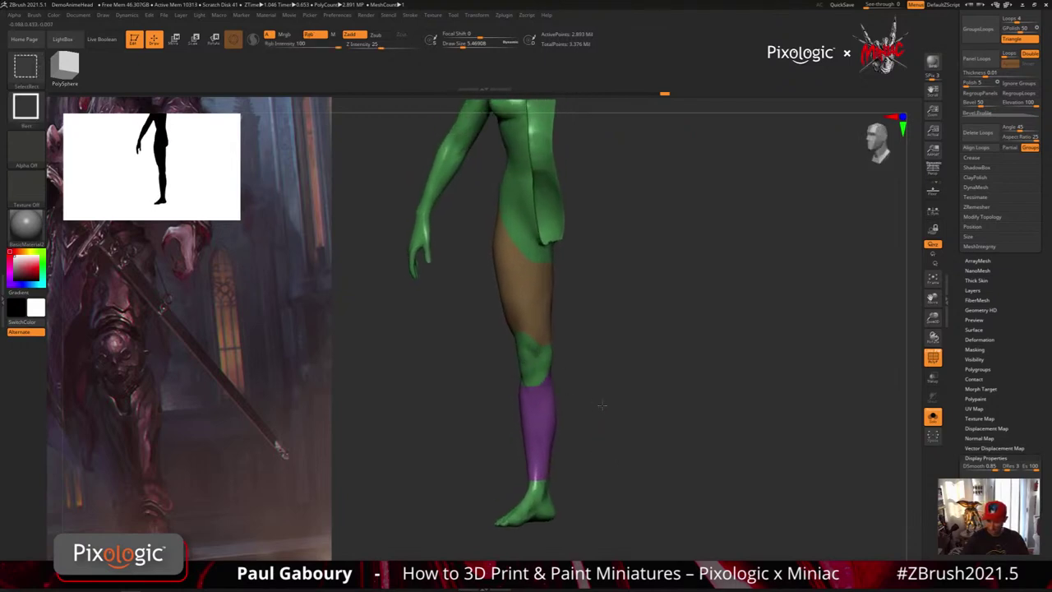
pyautogui.keyDown('ctrl'); pyautogui.keyDown('shift'); pyautogui.moveTo(604, 402); pyautogui.dragTo(617, 425); pyautogui.keyUp('shift'); pyautogui.keyUp('ctrl')
pyautogui.keyDown('ctrl'); pyautogui.moveTo(657, 464); pyautogui.dragTo(630, 436, button='right'); pyautogui.keyUp('ctrl')
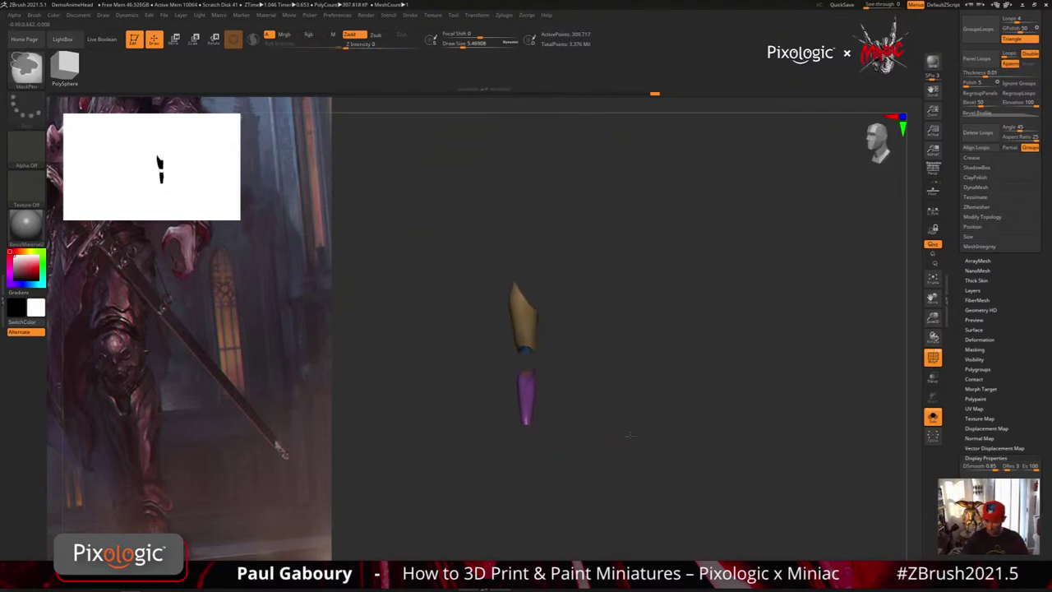
pyautogui.hotkey('shift', 'f')
pyautogui.moveTo(650, 430)
pyautogui.mouseDown()
pyautogui.moveTo(710, 435)
pyautogui.moveTo(644, 437)
pyautogui.mouseUp()
pyautogui.click(932, 417)
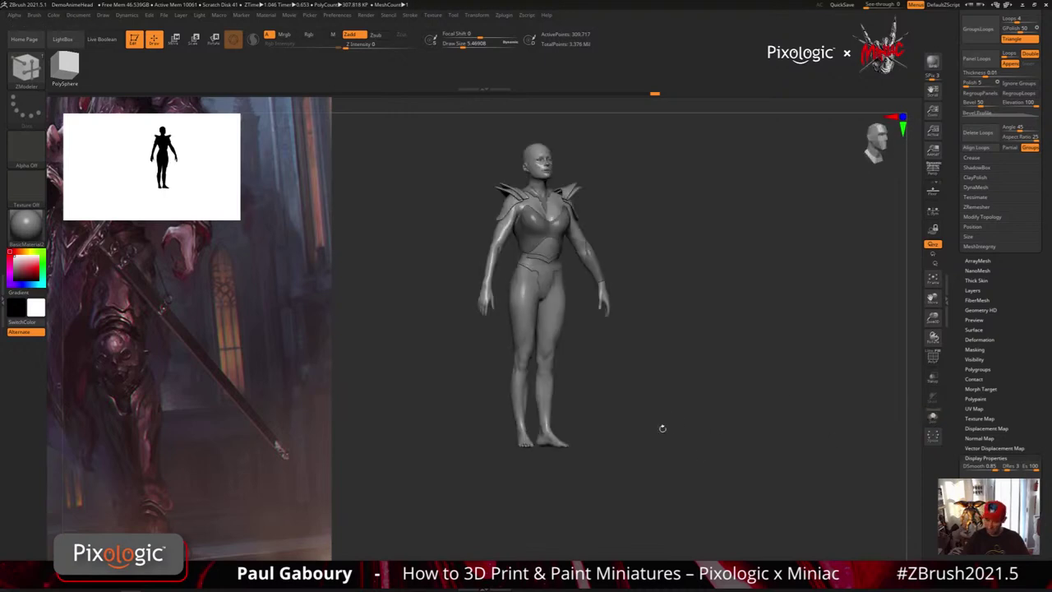
pyautogui.moveTo(665, 400); pyautogui.dragTo(654, 415)
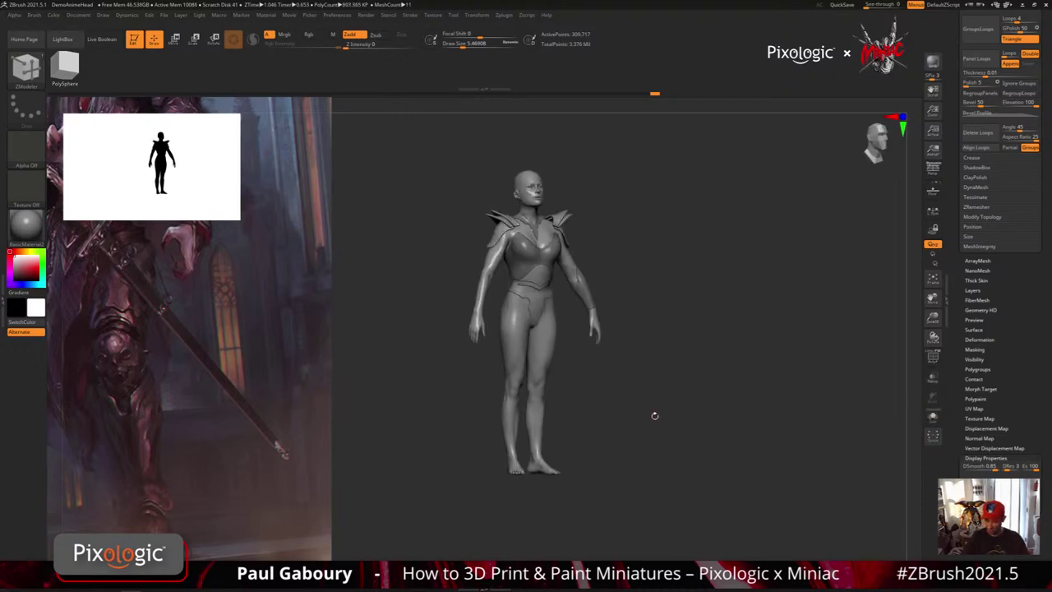
# Compare the leg pieces with the full character, solo the body mesh again, and restore its hidden parts and polygroup colours.
pyautogui.moveTo(1027, 344); pyautogui.dragTo(1024, 317)
pyautogui.scroll(-3, 993, 466)
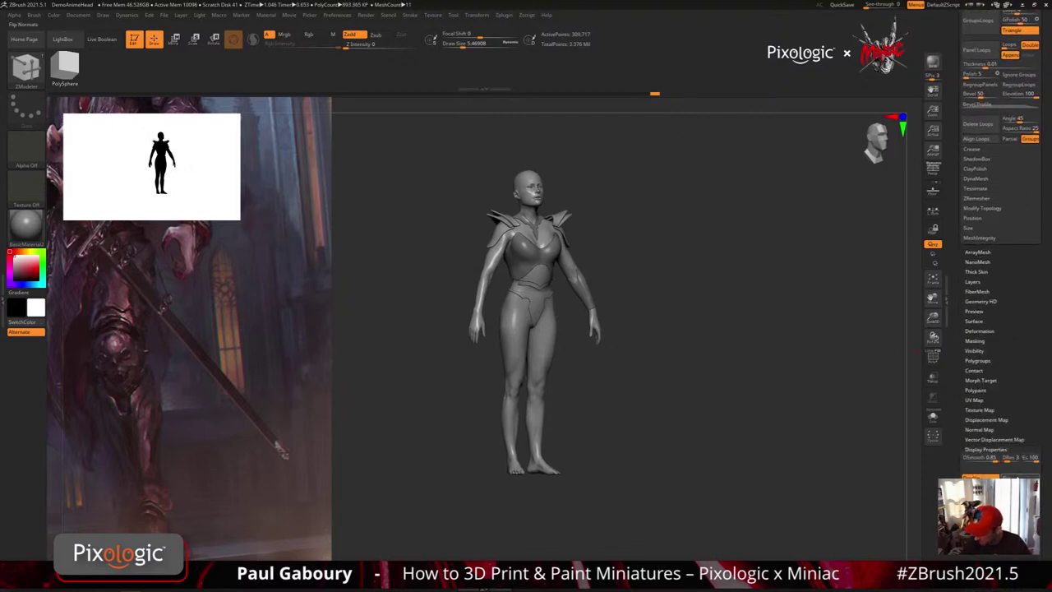
pyautogui.hotkey('shift', 'f')
pyautogui.keyDown('ctrl'); pyautogui.moveTo(622, 451); pyautogui.dragTo(805, 425, button='right'); pyautogui.keyUp('ctrl')
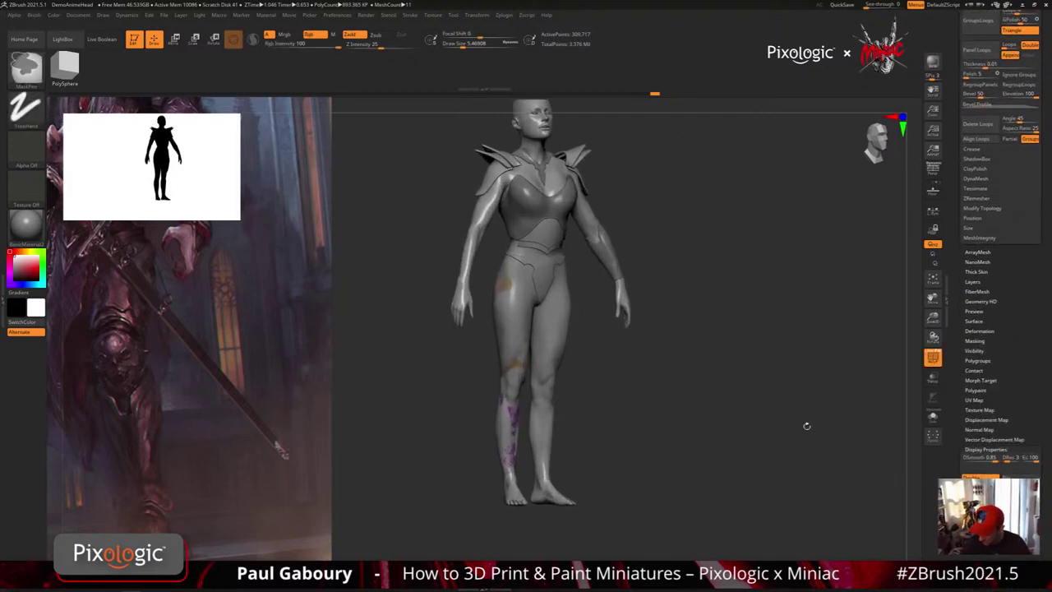
pyautogui.click(933, 358)
pyautogui.hotkey('shift', 'f')
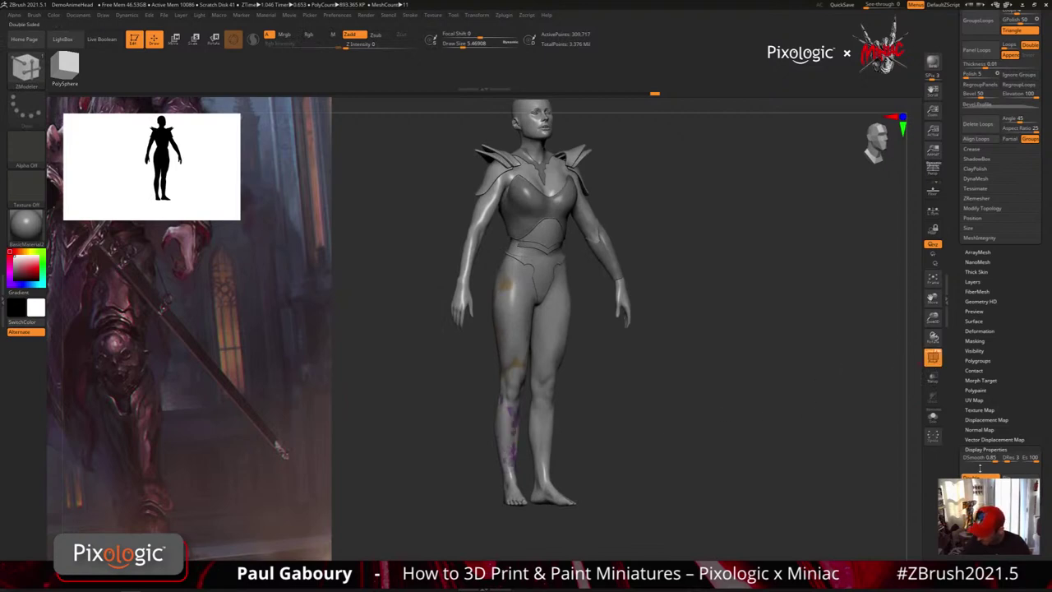
pyautogui.click(932, 417)
pyautogui.moveTo(794, 425)
pyautogui.mouseDown()
pyautogui.moveTo(627, 436)
pyautogui.moveTo(662, 433)
pyautogui.moveTo(629, 422)
pyautogui.moveTo(598, 430)
pyautogui.moveTo(611, 441)
pyautogui.moveTo(622, 433)
pyautogui.moveTo(589, 430)
pyautogui.moveTo(603, 450)
pyautogui.mouseUp()
pyautogui.hotkey('ctrl', 'shift')
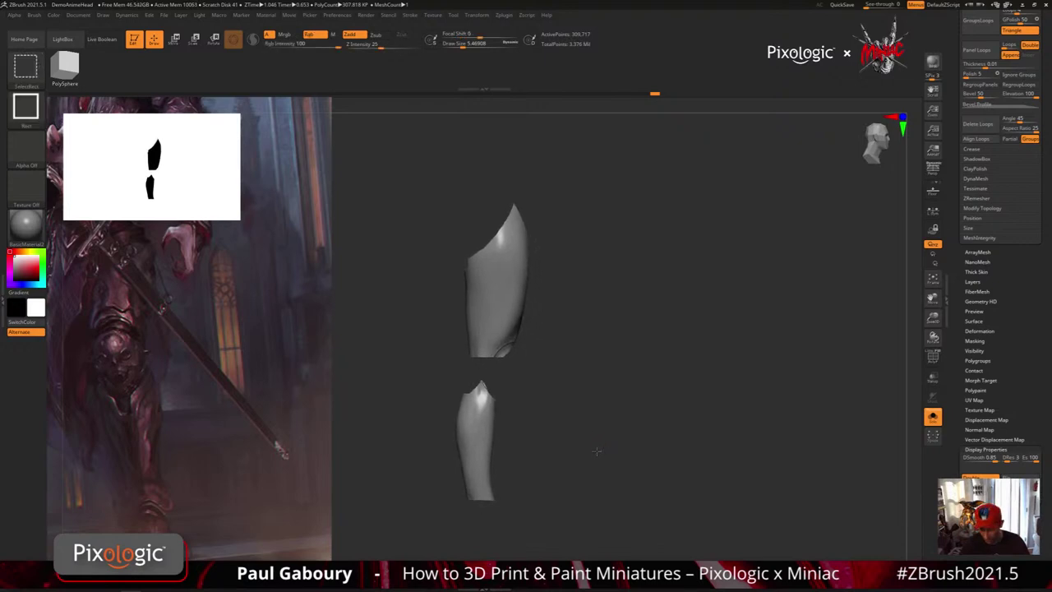
pyautogui.keyDown('ctrl'); pyautogui.keyDown('shift'); pyautogui.click(597, 451); pyautogui.keyUp('shift'); pyautogui.keyUp('ctrl')
pyautogui.hotkey('shift', 'f')
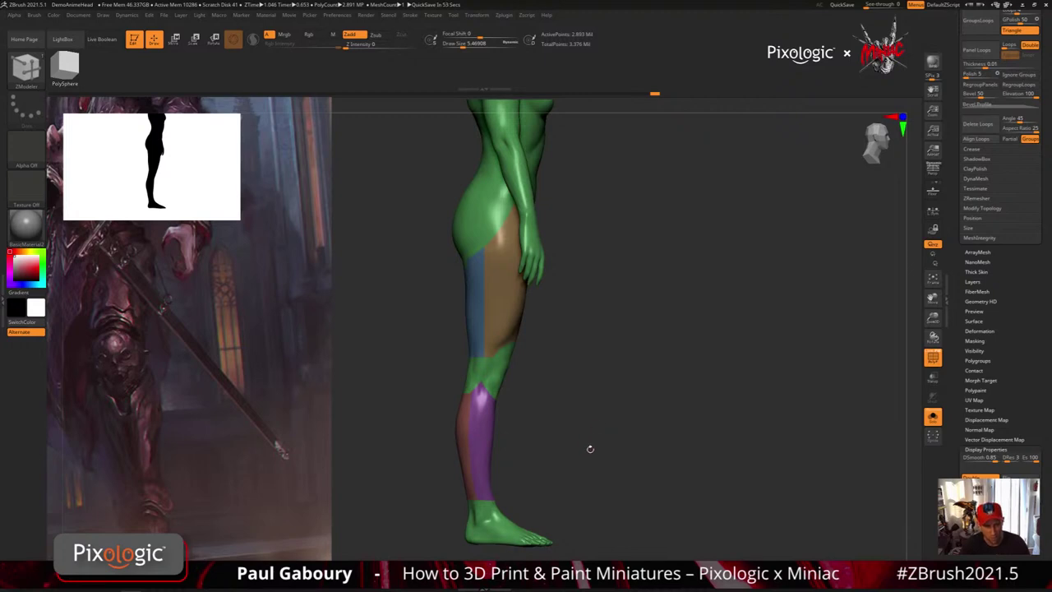
# Raise the draw size to about 11.7 and paint a mask over the outer side of the front thigh polygroup.
pyautogui.keyDown('alt'); pyautogui.moveTo(590, 449); pyautogui.dragTo(596, 397); pyautogui.keyUp('alt')
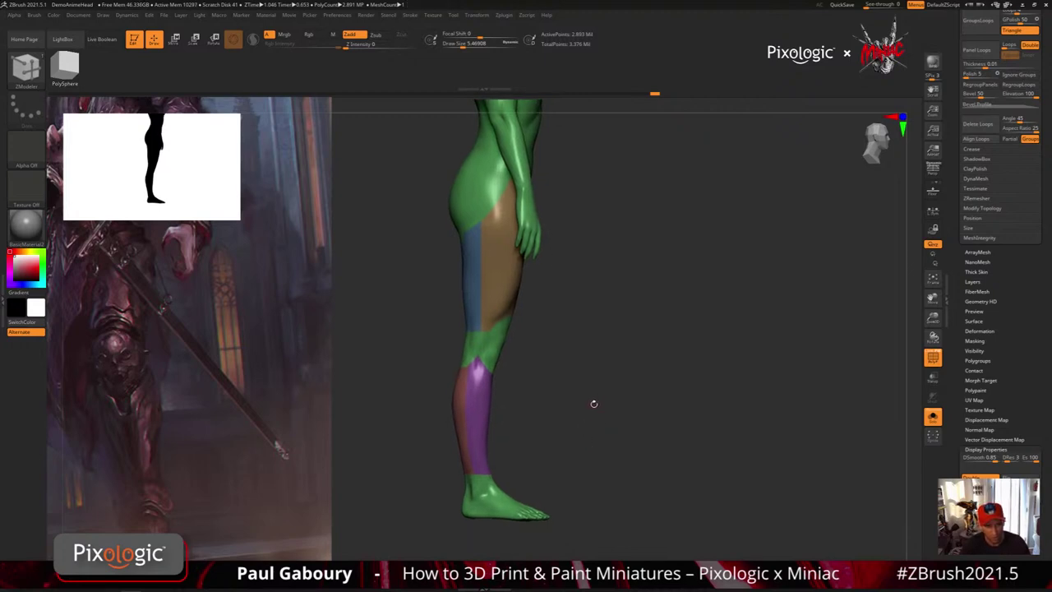
pyautogui.press('s')
pyautogui.click(597, 402)
pyautogui.moveTo(595, 402)
pyautogui.keyDown('ctrl'); pyautogui.mouseDown(button='right')
pyautogui.moveTo(572, 400)
pyautogui.moveTo(590, 493)
pyautogui.mouseUp(button='right'); pyautogui.keyUp('ctrl')
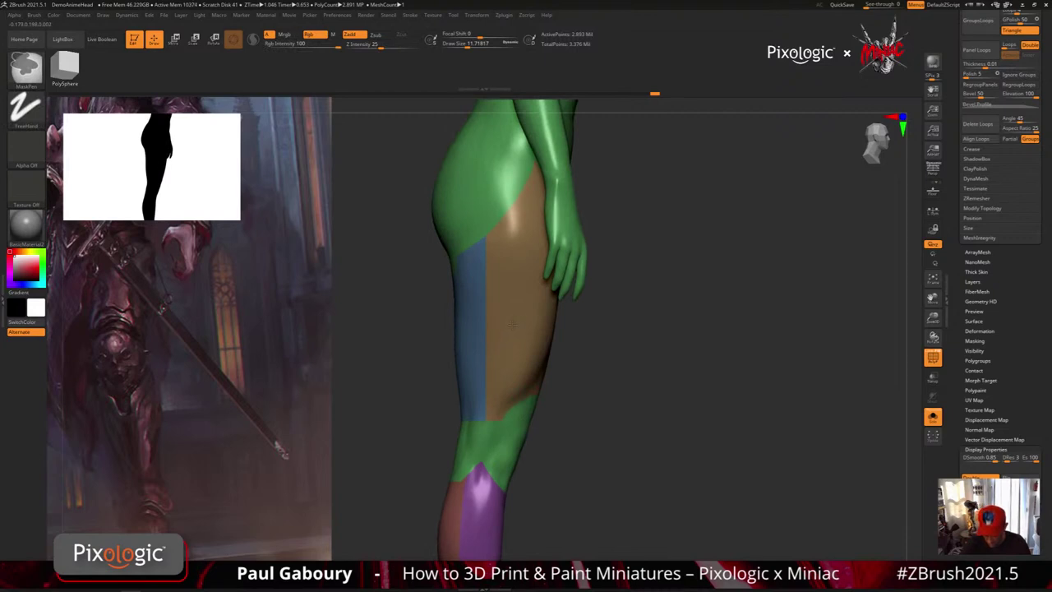
pyautogui.keyDown('ctrl'); pyautogui.moveTo(513, 324); pyautogui.dragTo(509, 317); pyautogui.keyUp('ctrl')
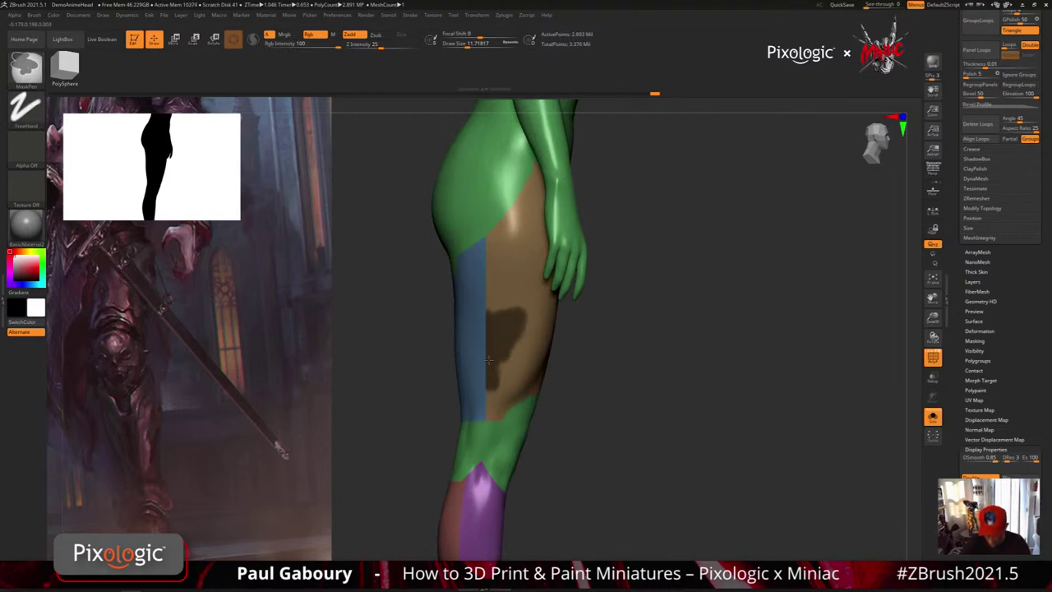
pyautogui.moveTo(488, 359)
pyautogui.keyDown('ctrl'); pyautogui.mouseDown()
pyautogui.moveTo(526, 304)
pyautogui.moveTo(494, 271)
pyautogui.moveTo(493, 284)
pyautogui.mouseUp(); pyautogui.keyUp('ctrl')
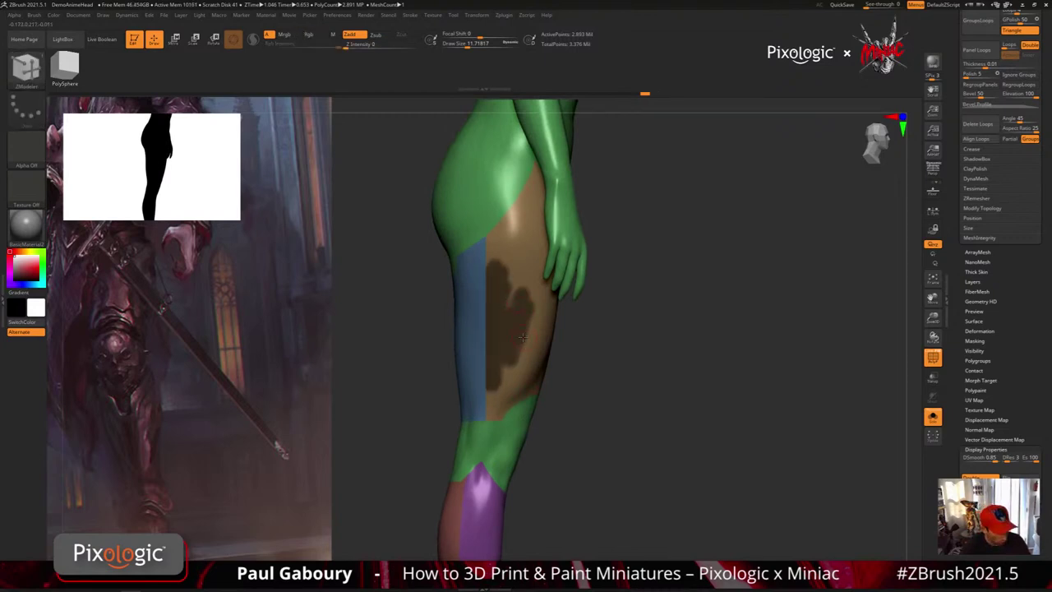
# Try ClayBuildup strokes on the front and rear thigh polygroups to test the group masking, and undo them.
pyautogui.press('b')
pyautogui.press('c')
pyautogui.press('b')
pyautogui.moveTo(575, 329); pyautogui.dragTo(530, 322, button='right')
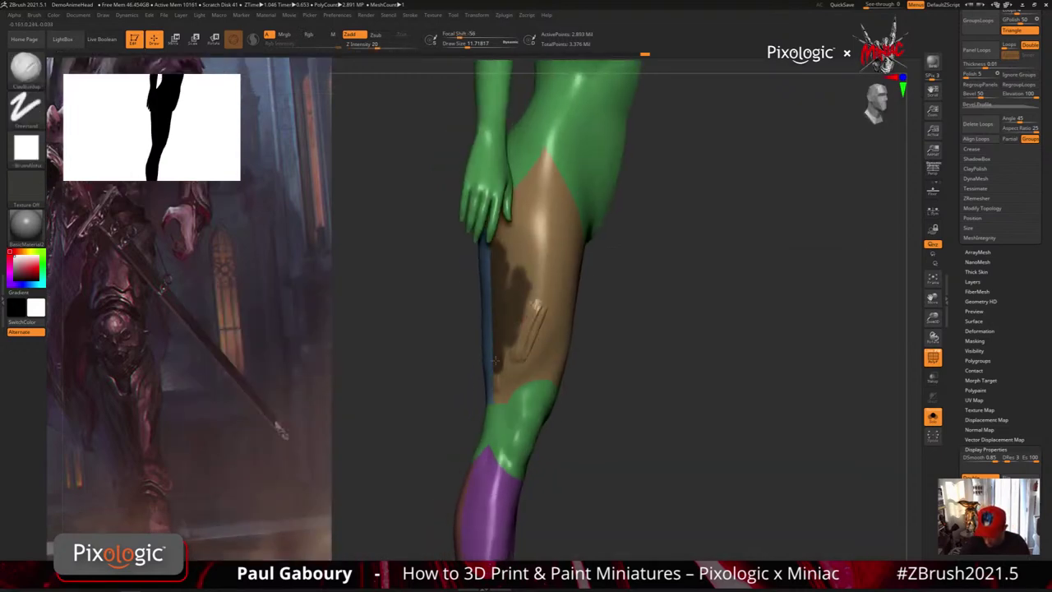
pyautogui.moveTo(549, 298); pyautogui.dragTo(496, 369)
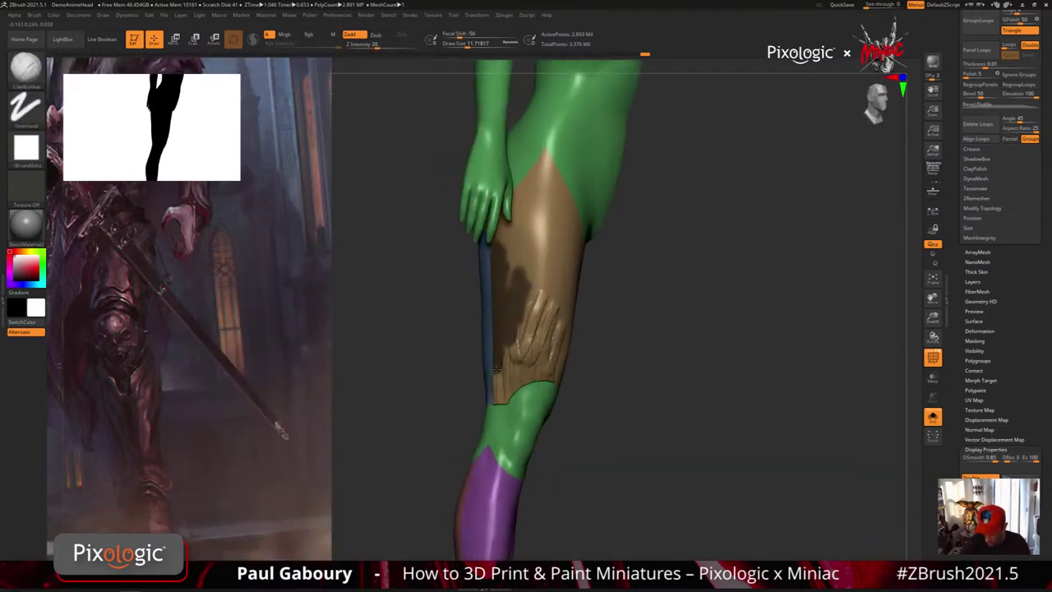
pyautogui.moveTo(529, 350); pyautogui.dragTo(497, 347, button='right')
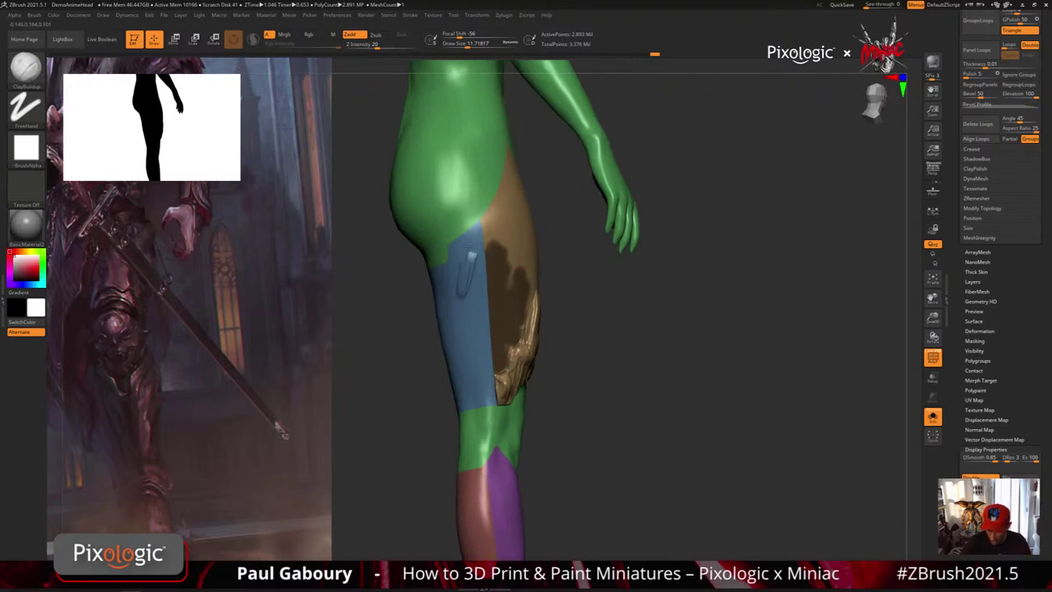
pyautogui.moveTo(469, 267); pyautogui.dragTo(455, 235)
pyautogui.moveTo(591, 399); pyautogui.dragTo(613, 383, button='right')
pyautogui.press('ctrl')
pyautogui.hotkey('ctrl', 'z')
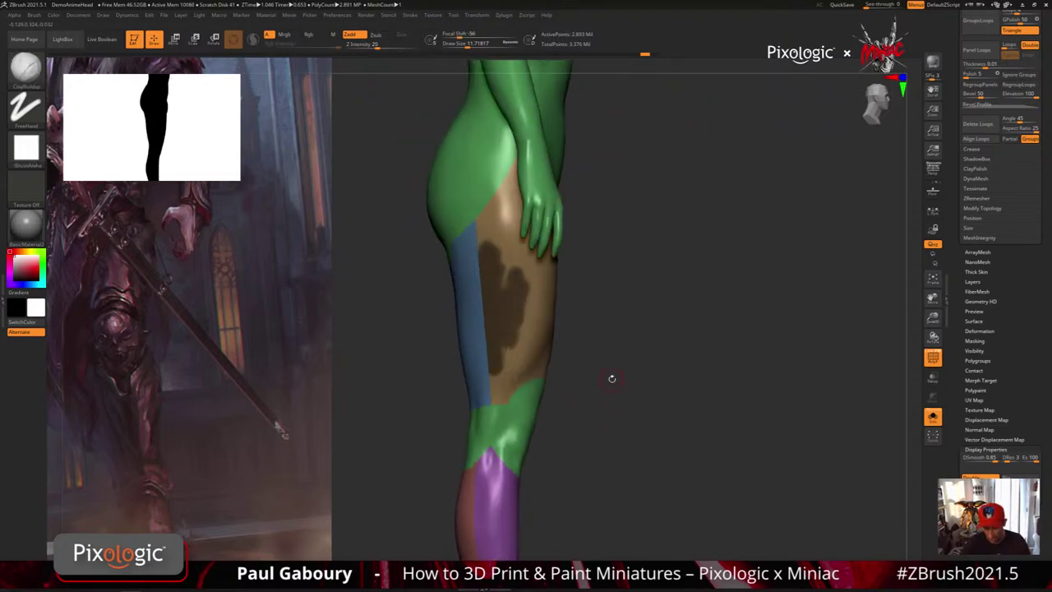
# Lower Mask By Polygroups in the ClayBuildup brush's auto masking settings and return it to 100.
pyautogui.click(34, 15)
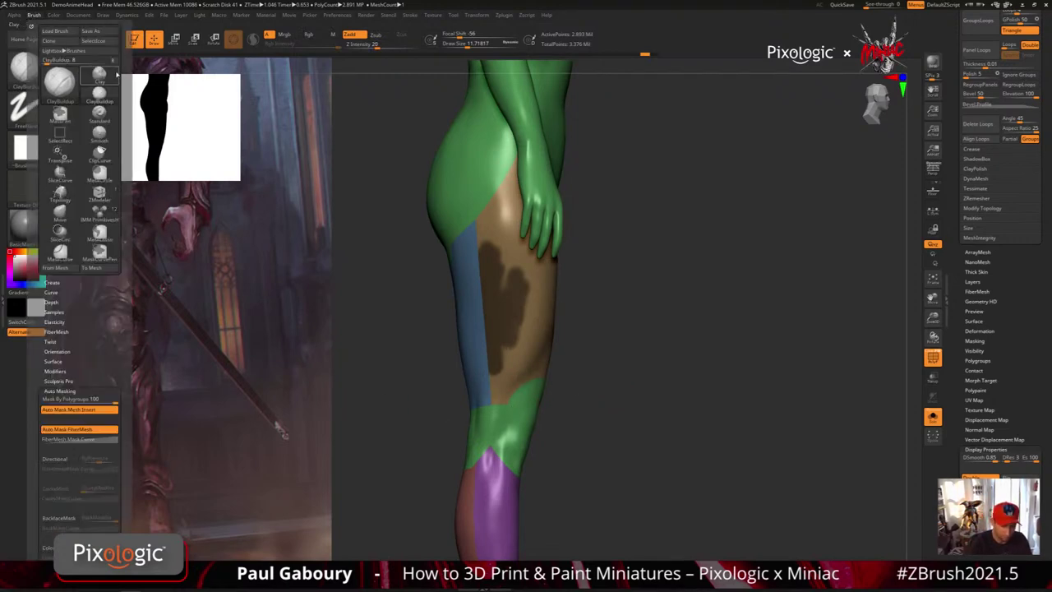
pyautogui.click(82, 253)
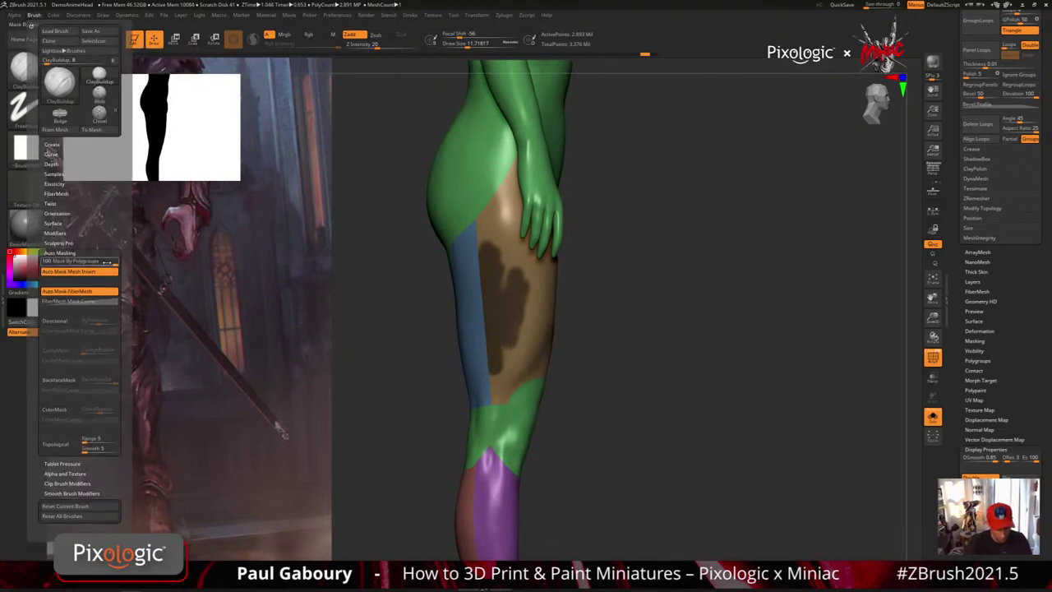
pyautogui.moveTo(107, 262); pyautogui.dragTo(69, 261)
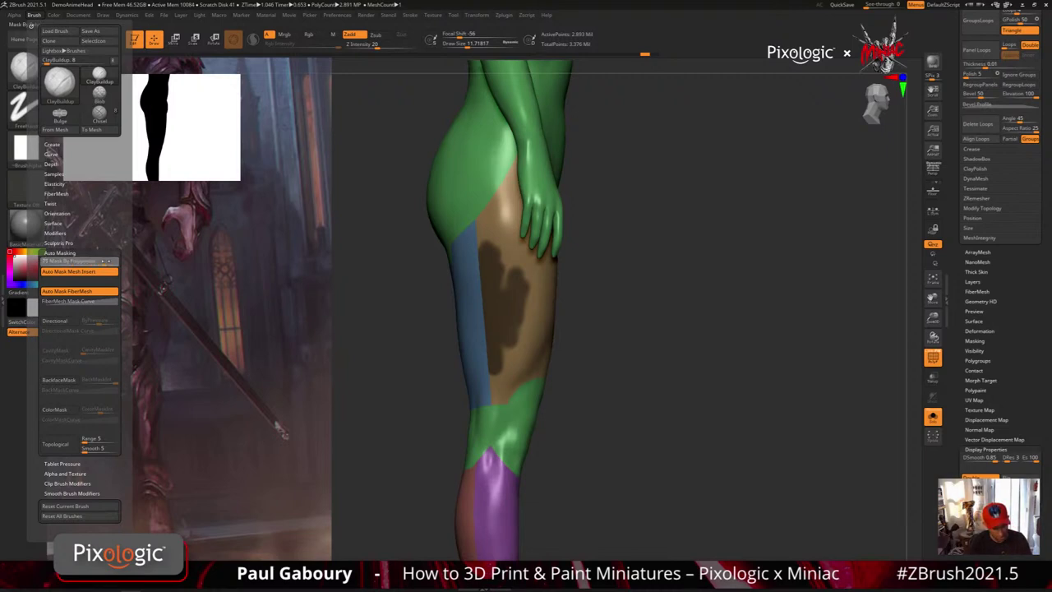
pyautogui.moveTo(114, 261); pyautogui.dragTo(120, 263)
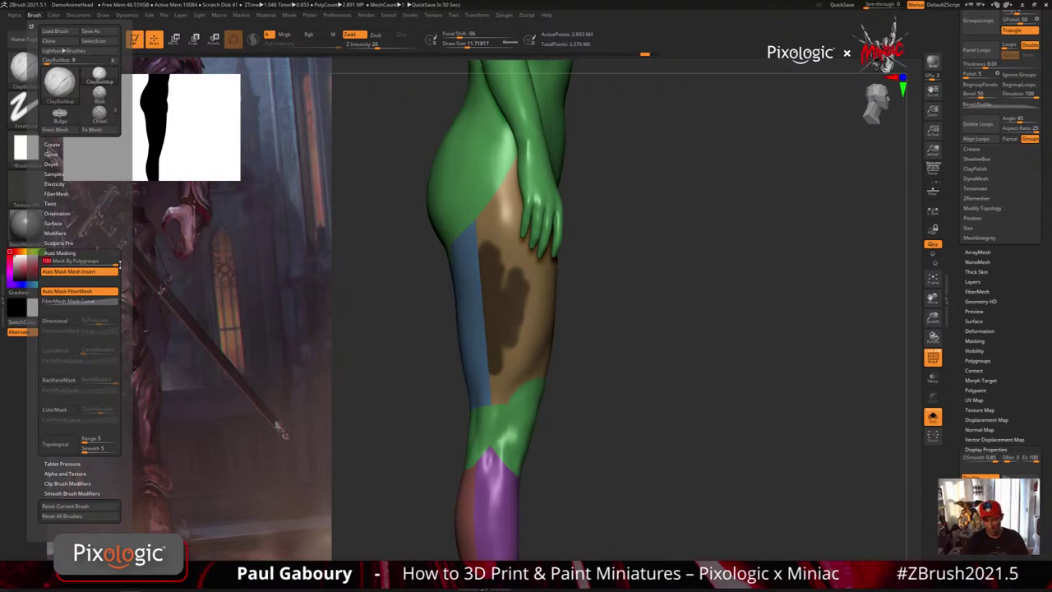
# Paint more mask on the front thigh polygroup and clear the whole mask.
pyautogui.press('ctrl')
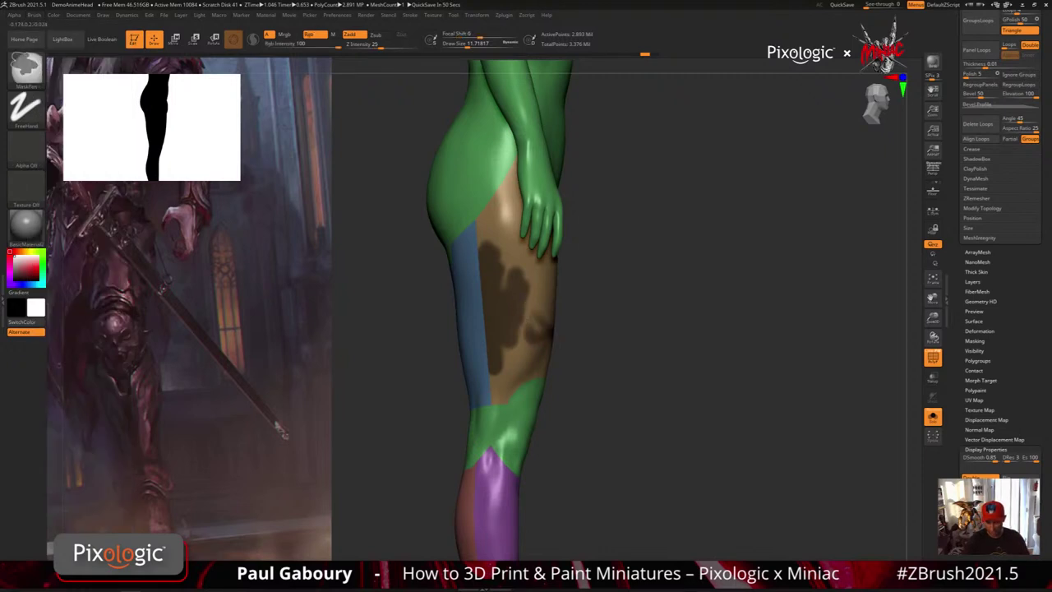
pyautogui.moveTo(510, 333); pyautogui.dragTo(520, 369)
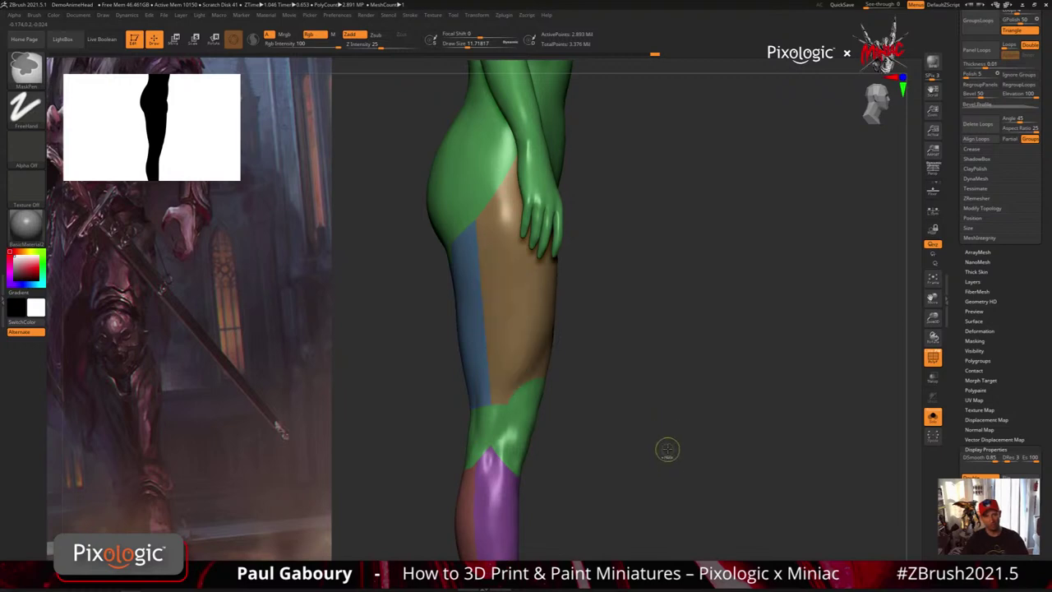
pyautogui.moveTo(666, 446)
pyautogui.mouseDown()
pyautogui.moveTo(674, 425)
pyautogui.moveTo(724, 425)
pyautogui.moveTo(687, 434)
pyautogui.moveTo(653, 422)
pyautogui.moveTo(654, 451)
pyautogui.moveTo(648, 425)
pyautogui.mouseUp()
pyautogui.hotkey('shift', 'f')
pyautogui.hotkey('shift', 'f')
# Use SliceCurve to cut across the ankle and along a steep line between the arm and the torso.
pyautogui.hotkey('ctrl', 'shift')
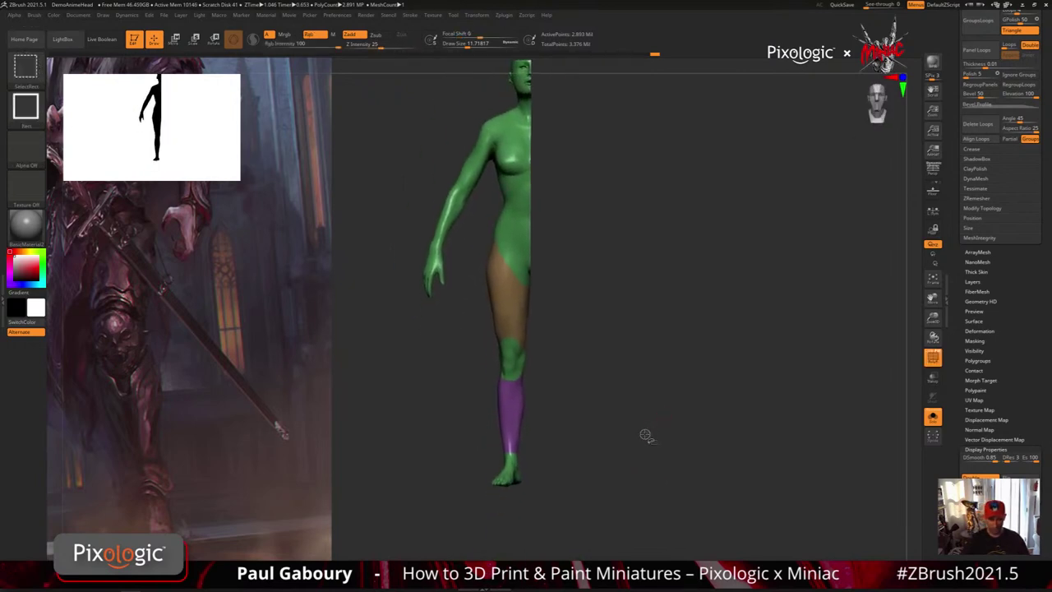
pyautogui.keyDown('ctrl'); pyautogui.keyDown('shift'); pyautogui.click(27, 69); pyautogui.keyUp('shift'); pyautogui.keyUp('ctrl')
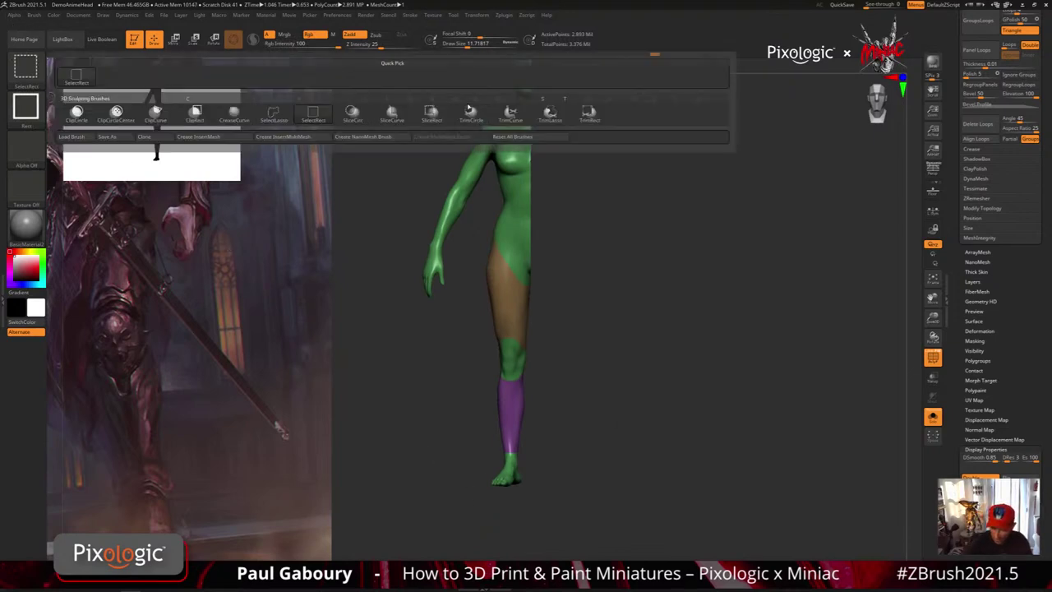
pyautogui.click(392, 118)
pyautogui.keyDown('ctrl'); pyautogui.keyDown('shift'); pyautogui.moveTo(646, 461); pyautogui.dragTo(386, 454); pyautogui.keyUp('shift'); pyautogui.keyUp('ctrl')
pyautogui.moveTo(626, 469)
pyautogui.mouseDown()
pyautogui.moveTo(631, 491)
pyautogui.moveTo(635, 474)
pyautogui.moveTo(542, 406)
pyautogui.mouseUp()
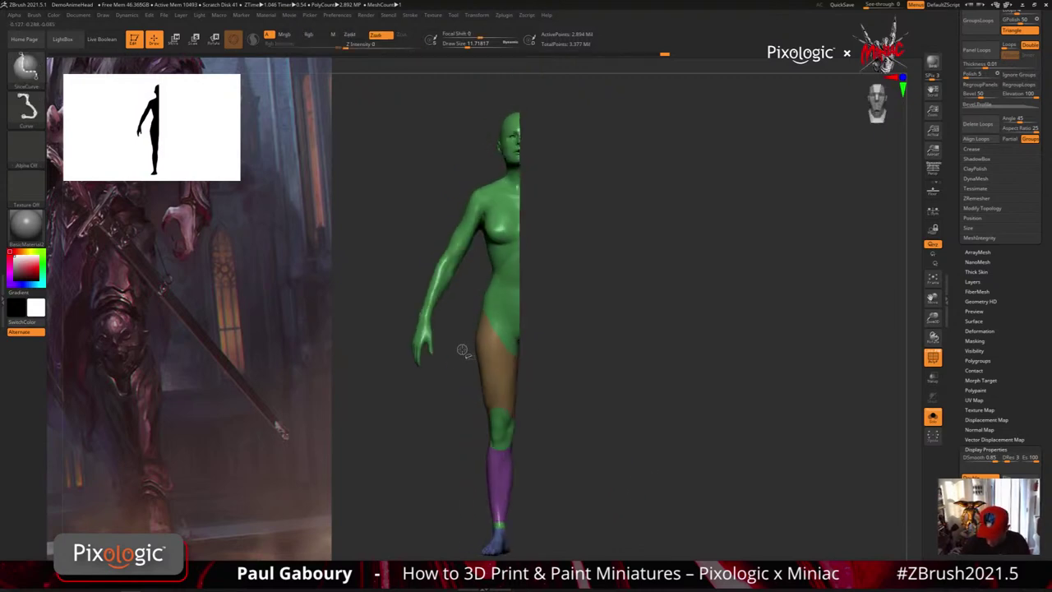
pyautogui.keyDown('ctrl'); pyautogui.keyDown('shift'); pyautogui.moveTo(458, 355); pyautogui.dragTo(494, 132); pyautogui.keyUp('shift'); pyautogui.keyUp('ctrl')
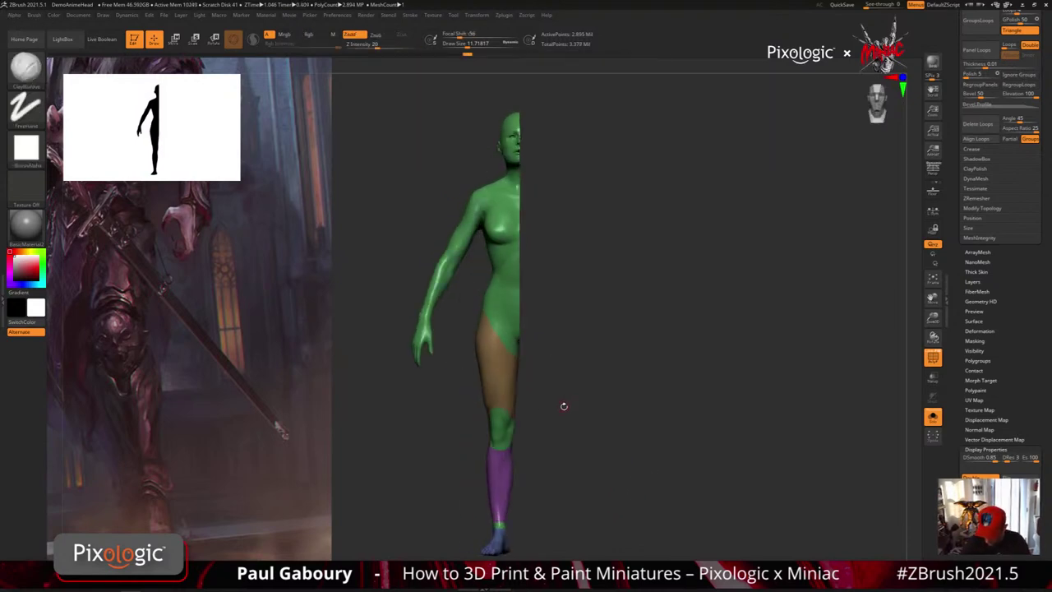
# Hide the sliced-off arm and foot and delete the hidden geometry from the body.
pyautogui.hotkey('ctrl', 'shift')
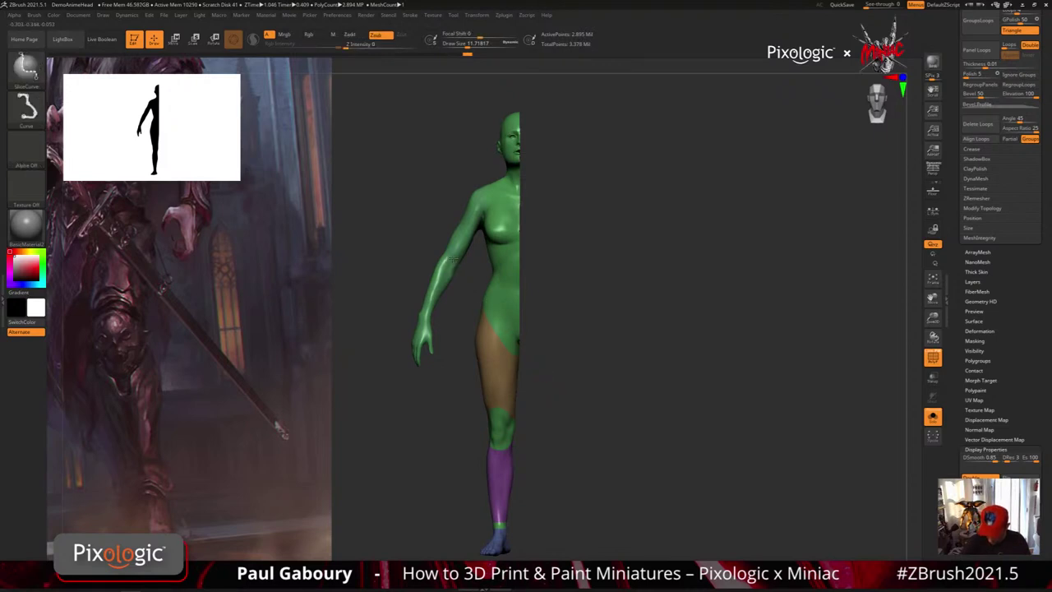
pyautogui.keyDown('ctrl'); pyautogui.keyDown('shift'); pyautogui.click(454, 261); pyautogui.keyUp('shift'); pyautogui.keyUp('ctrl')
pyautogui.keyDown('ctrl'); pyautogui.keyDown('shift'); pyautogui.click(566, 477); pyautogui.keyUp('shift'); pyautogui.keyUp('ctrl')
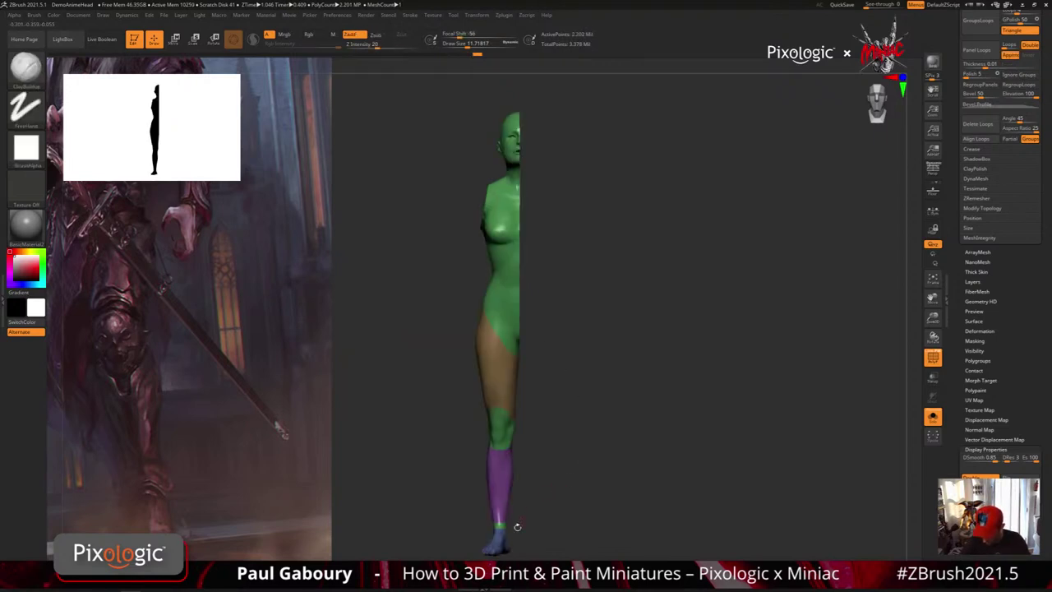
pyautogui.moveTo(625, 454); pyautogui.dragTo(734, 431)
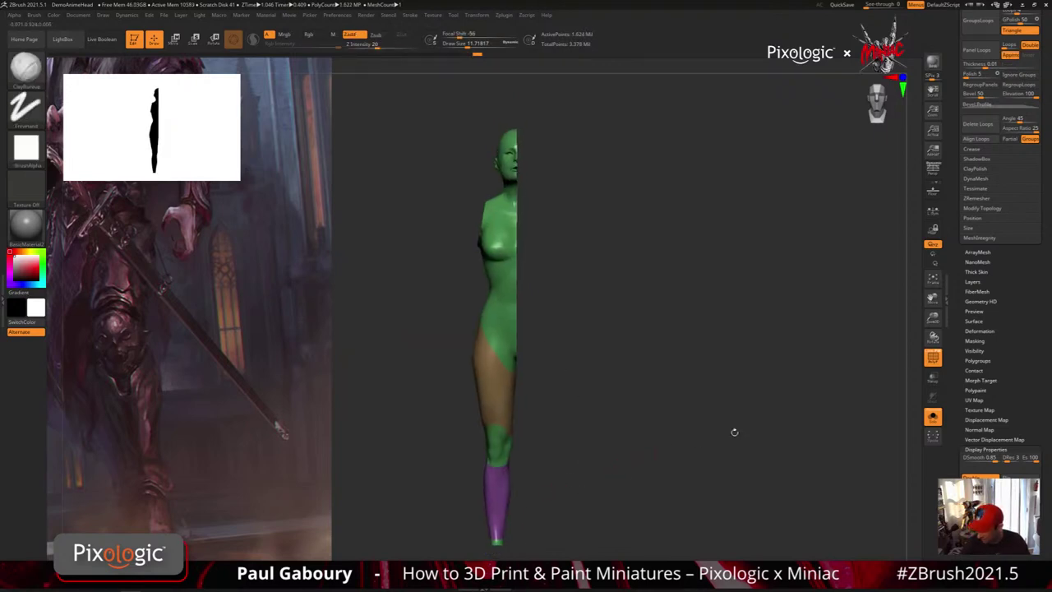
pyautogui.click(982, 208)
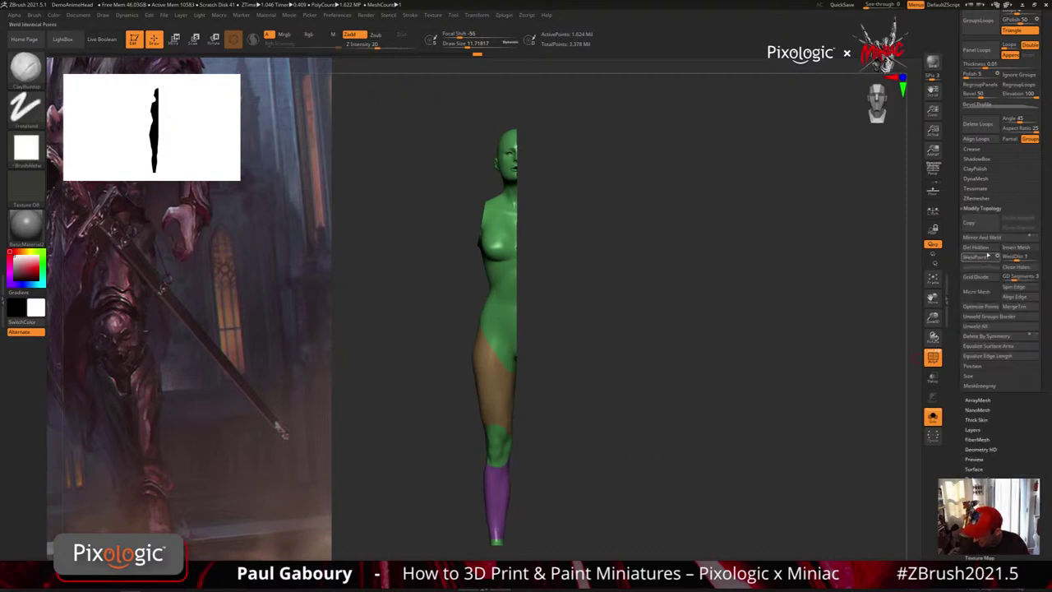
pyautogui.click(983, 251)
# Slice the body horizontally across the hips, isolate the leg portion, and delete the hidden upper body.
pyautogui.moveTo(608, 391); pyautogui.dragTo(689, 386)
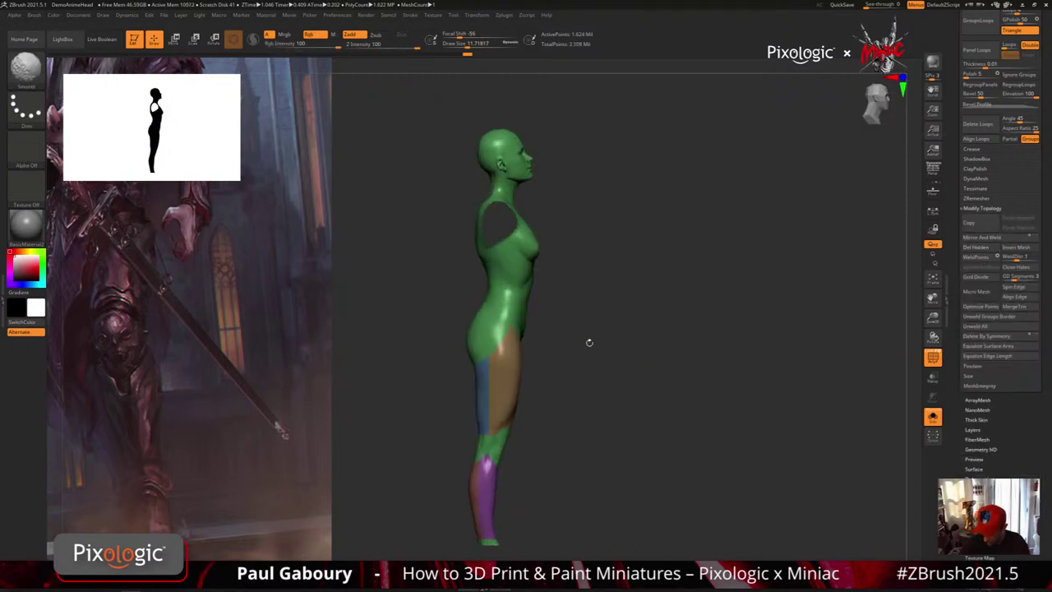
pyautogui.keyDown('ctrl'); pyautogui.keyDown('shift'); pyautogui.moveTo(395, 307); pyautogui.dragTo(734, 324); pyautogui.keyUp('shift'); pyautogui.keyUp('ctrl')
pyautogui.keyDown('ctrl'); pyautogui.keyDown('shift'); pyautogui.click(522, 294); pyautogui.keyUp('shift'); pyautogui.keyUp('ctrl')
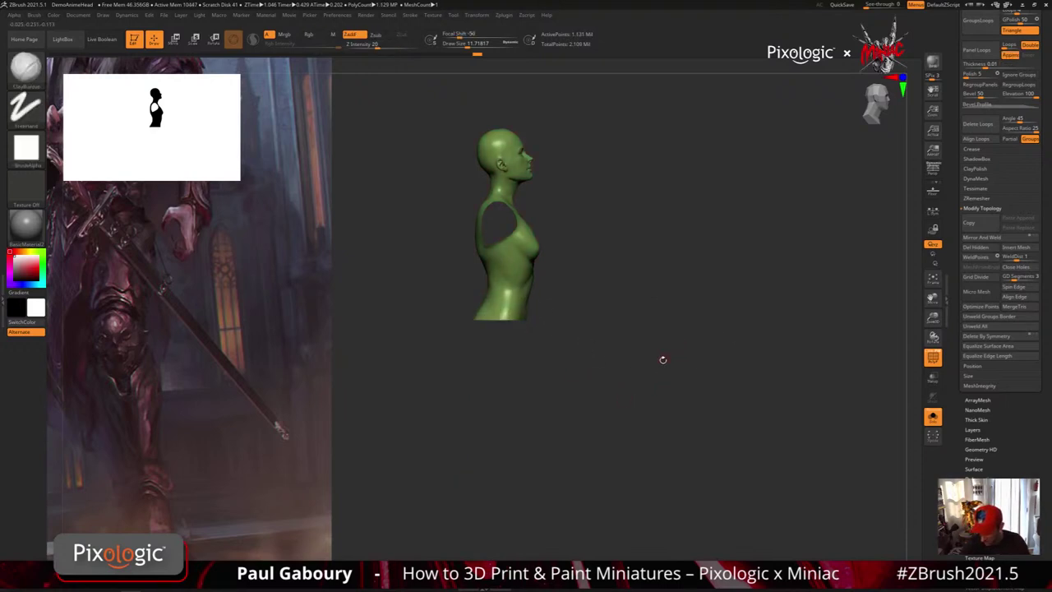
pyautogui.keyDown('ctrl'); pyautogui.keyDown('shift'); pyautogui.click(599, 375); pyautogui.keyUp('shift'); pyautogui.keyUp('ctrl')
pyautogui.moveTo(602, 379)
pyautogui.mouseDown()
pyautogui.moveTo(597, 394)
pyautogui.moveTo(589, 369)
pyautogui.mouseUp()
pyautogui.click(987, 250)
# Reduce the brush draw size to about 2.46 and examine the polygroup borders between the thigh and the knee up close.
pyautogui.moveTo(735, 386); pyautogui.dragTo(582, 415)
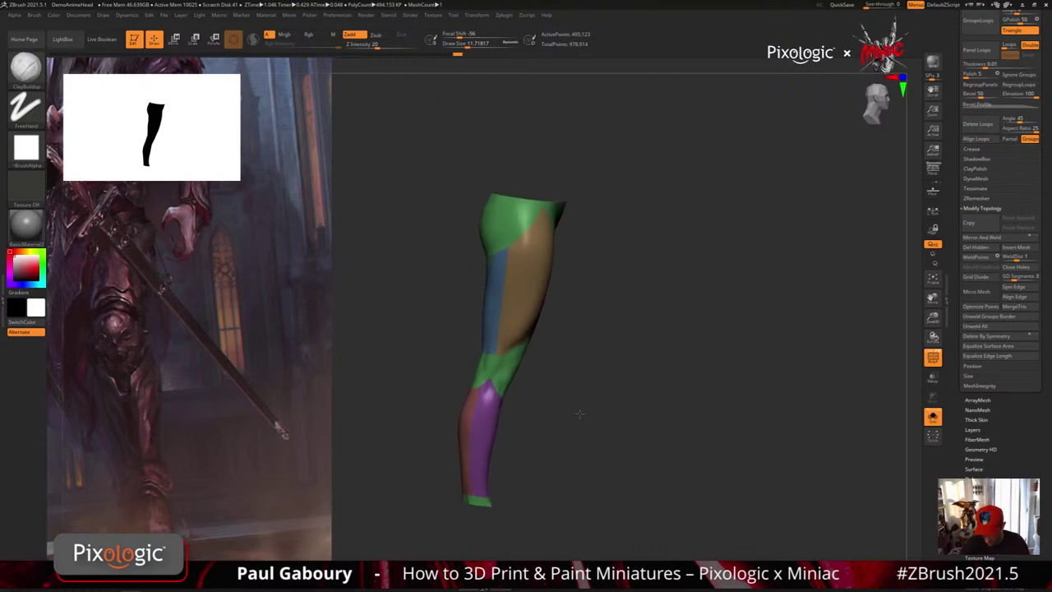
pyautogui.hotkey('shift', 'f')
pyautogui.keyDown('ctrl'); pyautogui.moveTo(532, 417); pyautogui.dragTo(542, 432, button='right'); pyautogui.keyUp('ctrl')
pyautogui.hotkey('shift', 'f')
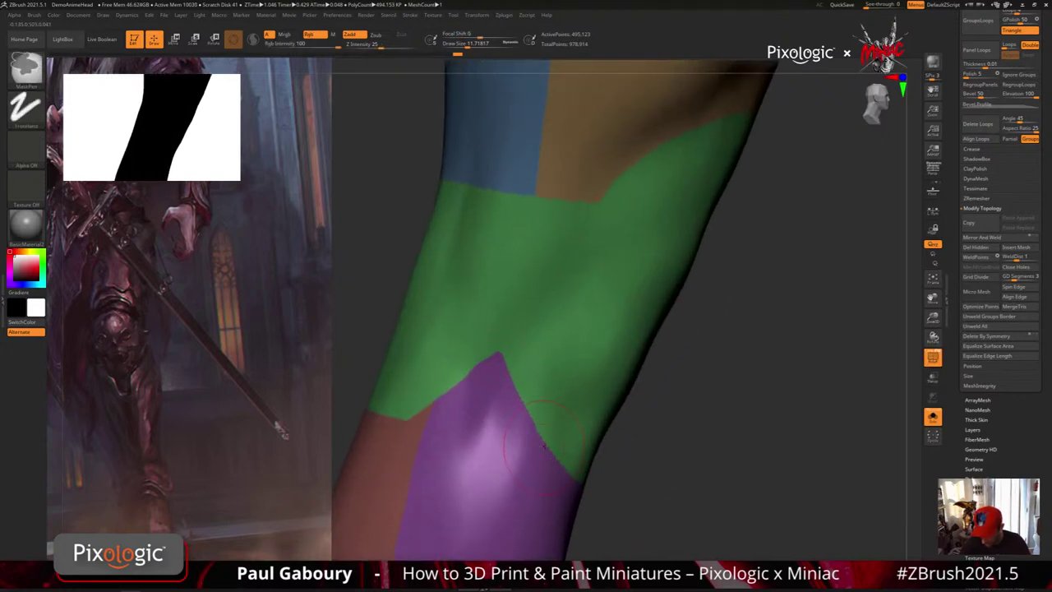
pyautogui.press('s')
pyautogui.moveTo(552, 413); pyautogui.dragTo(544, 412)
pyautogui.keyDown('alt'); pyautogui.moveTo(539, 402); pyautogui.dragTo(525, 500, button='right'); pyautogui.keyUp('alt')
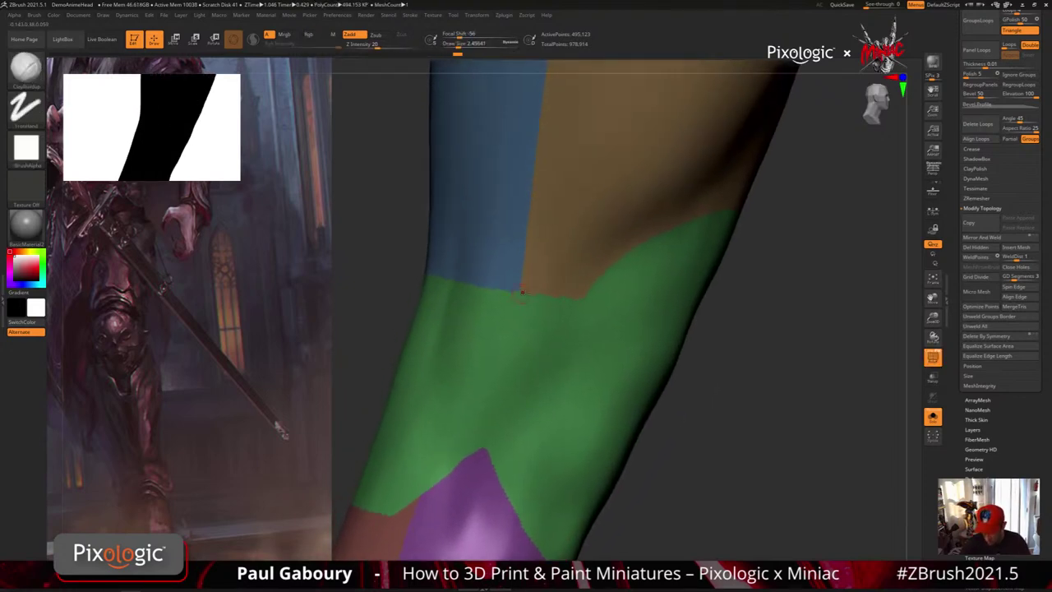
pyautogui.keyDown('alt'); pyautogui.moveTo(535, 293); pyautogui.dragTo(518, 343, button='right'); pyautogui.keyUp('alt')
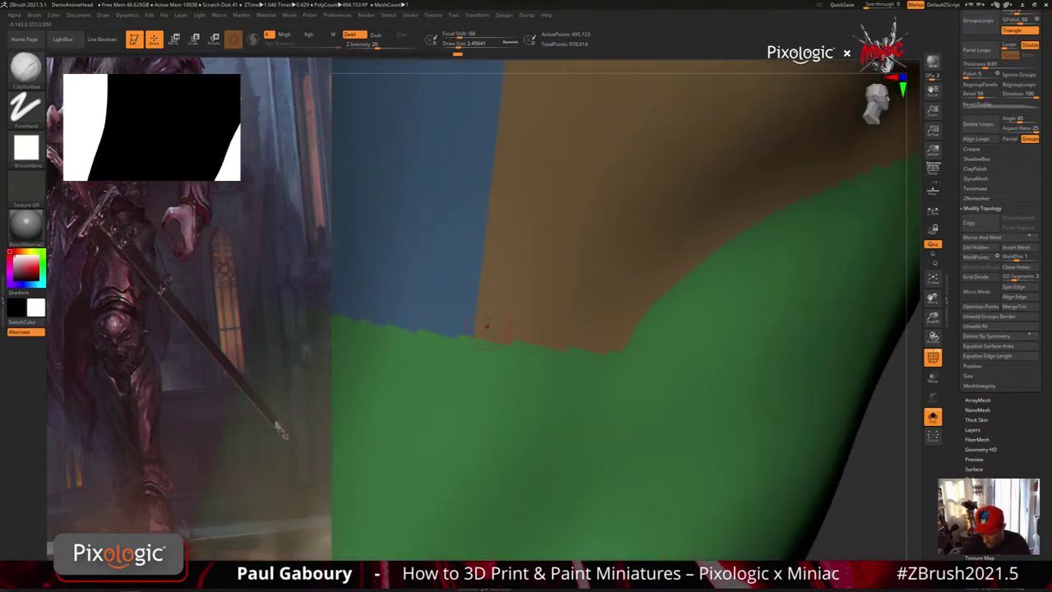
pyautogui.keyDown('ctrl'); pyautogui.moveTo(479, 303); pyautogui.dragTo(477, 338, button='right'); pyautogui.keyUp('ctrl')
pyautogui.keyDown('ctrl'); pyautogui.moveTo(623, 435); pyautogui.dragTo(623, 389, button='right'); pyautogui.keyUp('ctrl')
# Open the Deformation settings to reach the polish options for the leg's polygroup borders.
pyautogui.click(1023, 474)
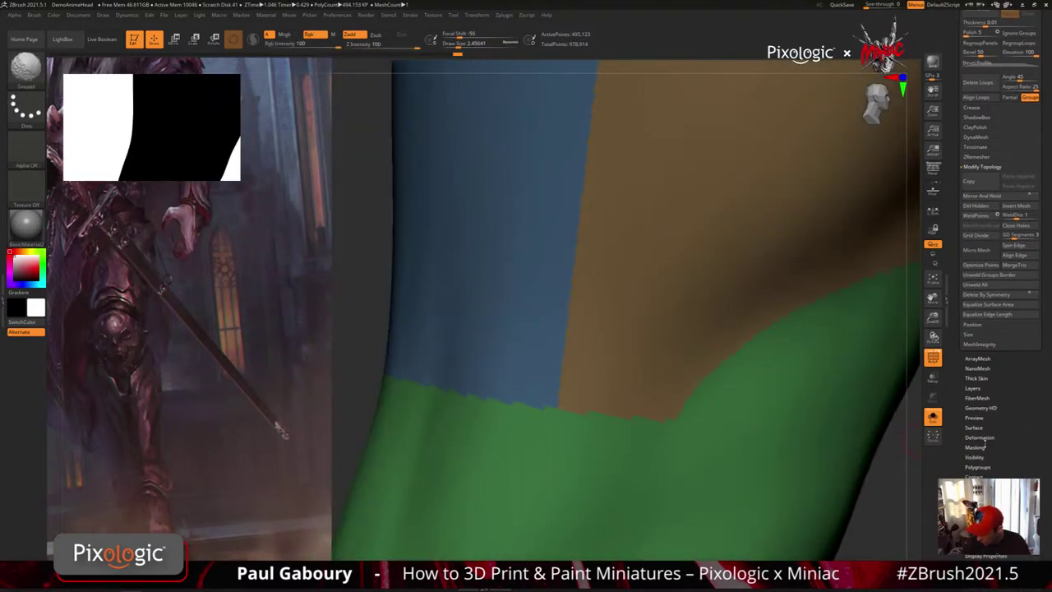
pyautogui.moveTo(1023, 408)
pyautogui.mouseDown()
pyautogui.moveTo(1018, 368)
pyautogui.moveTo(1039, 392)
pyautogui.mouseUp()
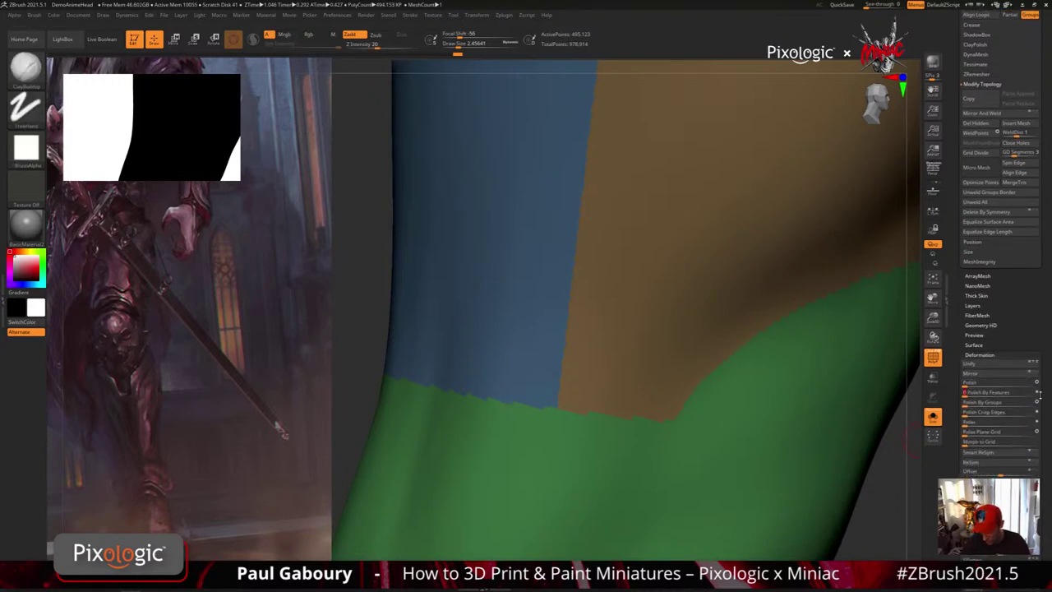
# Repeatedly re-apply the last Polish By Features deformation to the leg to smooth the polygroup borders around the knee.
pyautogui.moveTo(576, 436)
pyautogui.keyDown('ctrl'); pyautogui.mouseDown(button='right')
pyautogui.moveTo(566, 427)
pyautogui.moveTo(582, 444)
pyautogui.moveTo(628, 432)
pyautogui.mouseUp(button='right'); pyautogui.keyUp('ctrl')
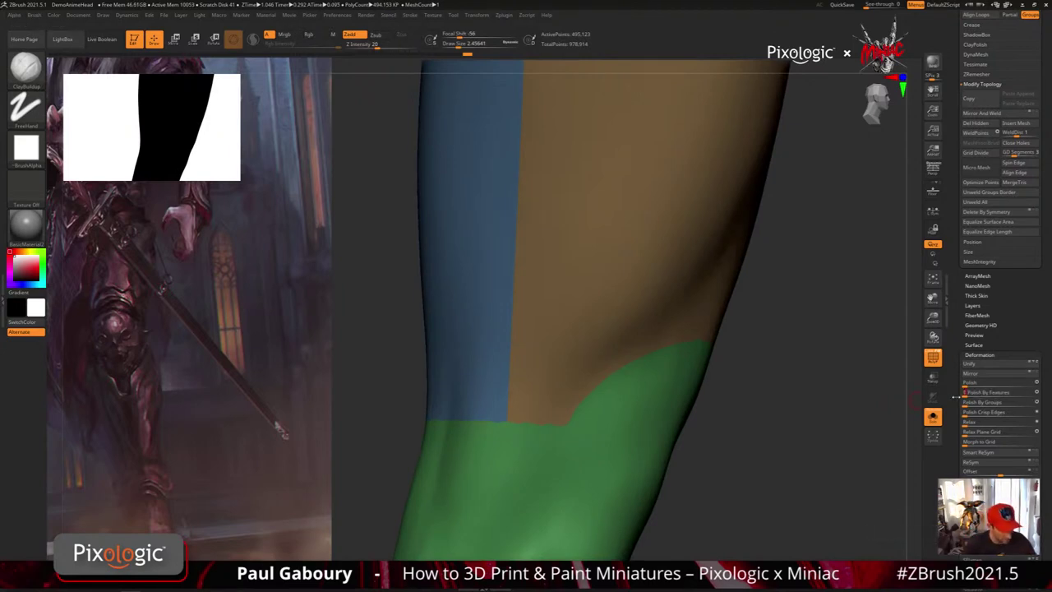
pyautogui.moveTo(723, 441)
pyautogui.mouseDown()
pyautogui.moveTo(686, 485)
pyautogui.moveTo(583, 475)
pyautogui.mouseUp()
pyautogui.moveTo(580, 474)
pyautogui.keyDown('ctrl'); pyautogui.mouseDown(button='right')
pyautogui.moveTo(633, 480)
pyautogui.moveTo(707, 460)
pyautogui.mouseUp(button='right'); pyautogui.keyUp('ctrl')
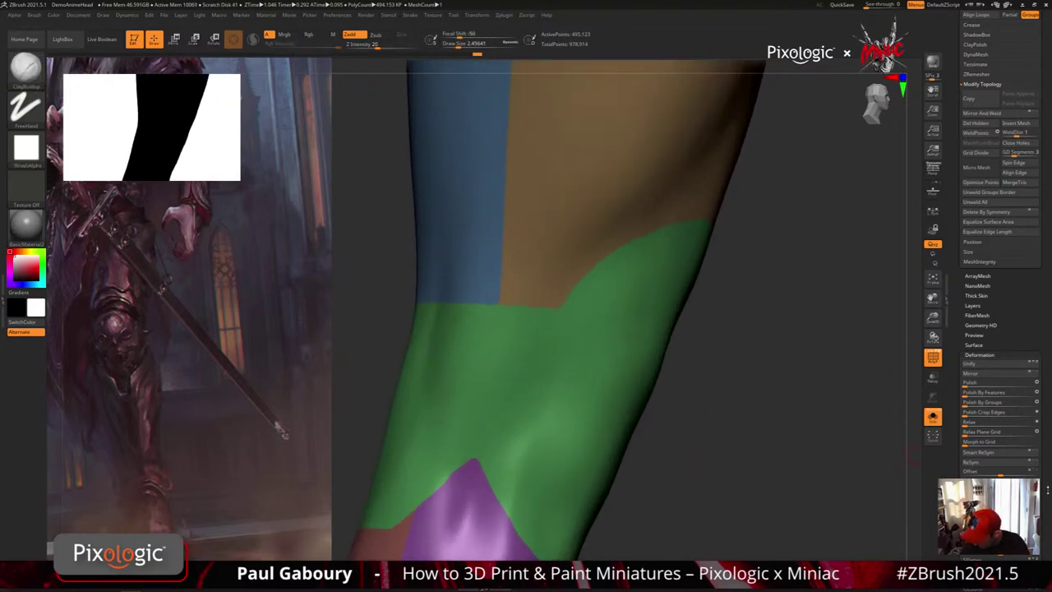
pyautogui.moveTo(1040, 472); pyautogui.dragTo(1040, 402)
pyautogui.scroll(-1, 1039, 402)
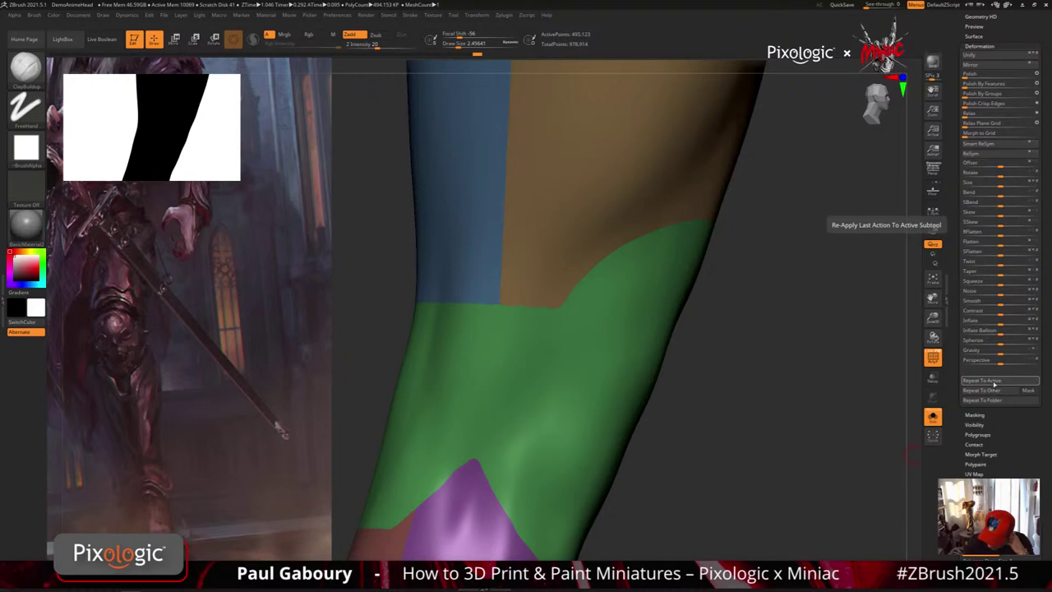
pyautogui.click(993, 383)
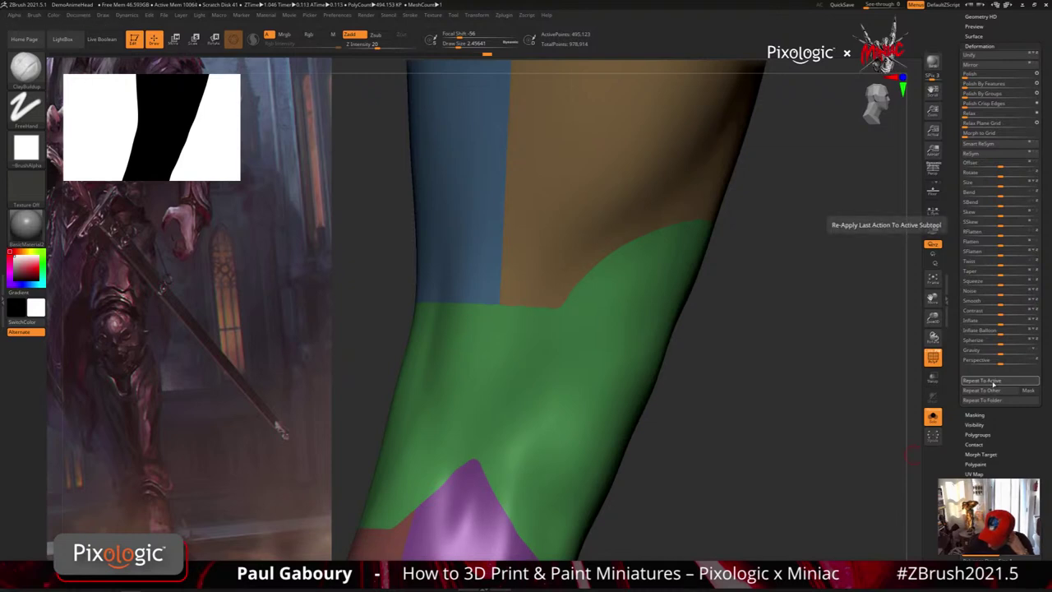
pyautogui.click(993, 382)
pyautogui.click(993, 382)
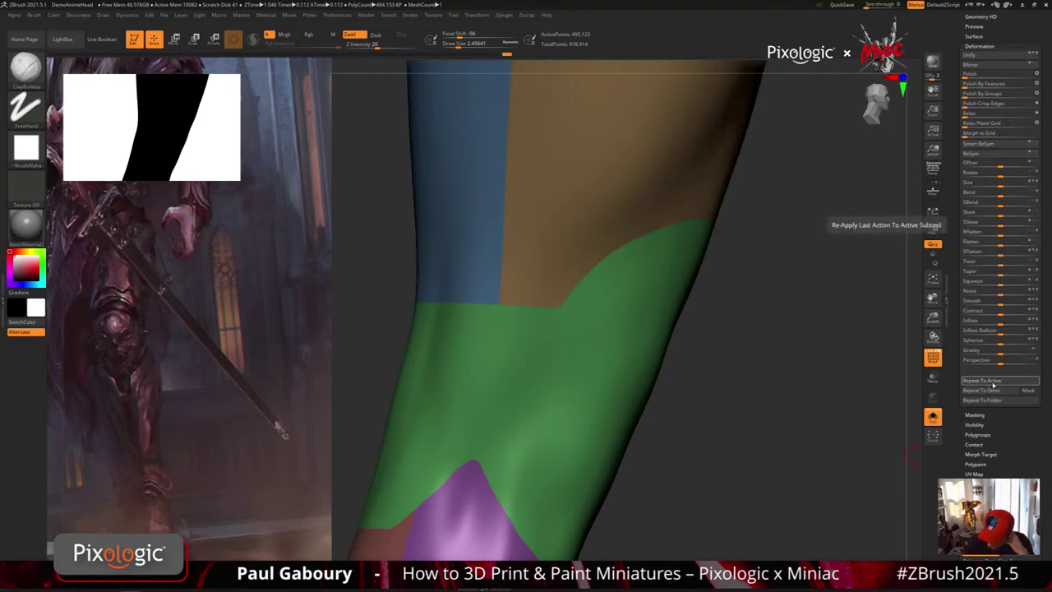
pyautogui.click(993, 382)
pyautogui.click(993, 382)
pyautogui.click(993, 382)
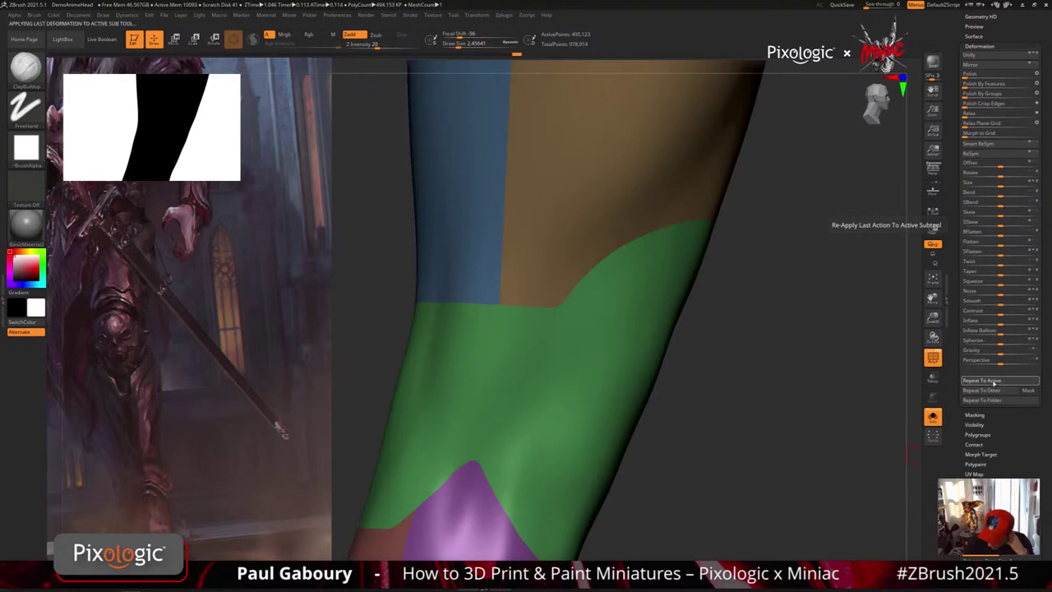
pyautogui.click(993, 382)
pyautogui.click(993, 382)
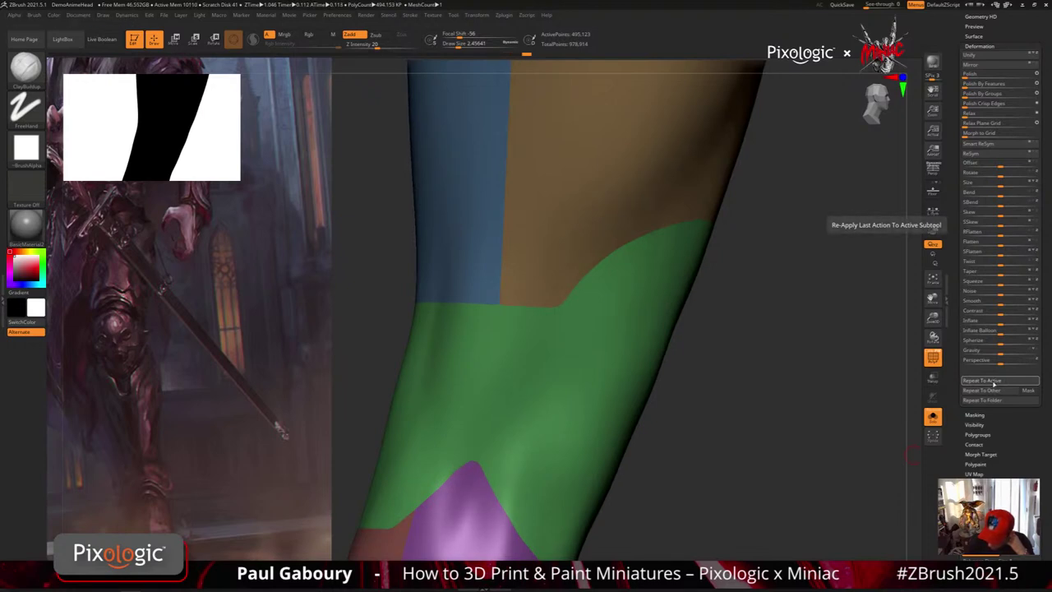
pyautogui.click(993, 382)
pyautogui.moveTo(681, 446); pyautogui.dragTo(701, 454)
pyautogui.moveTo(509, 387); pyautogui.dragTo(499, 412, button='right')
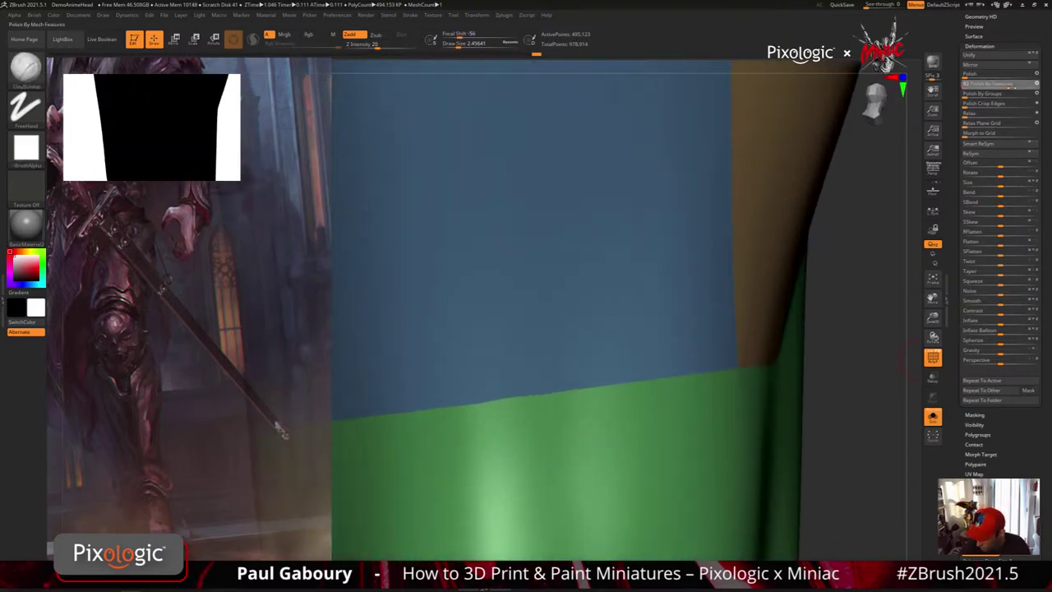
# Isolate the rear calf polygroup, slice a narrow horizontal band off its upper end with SliceCurve, and show the whole leg again.
pyautogui.press('b')
pyautogui.press('m')
pyautogui.press('t')
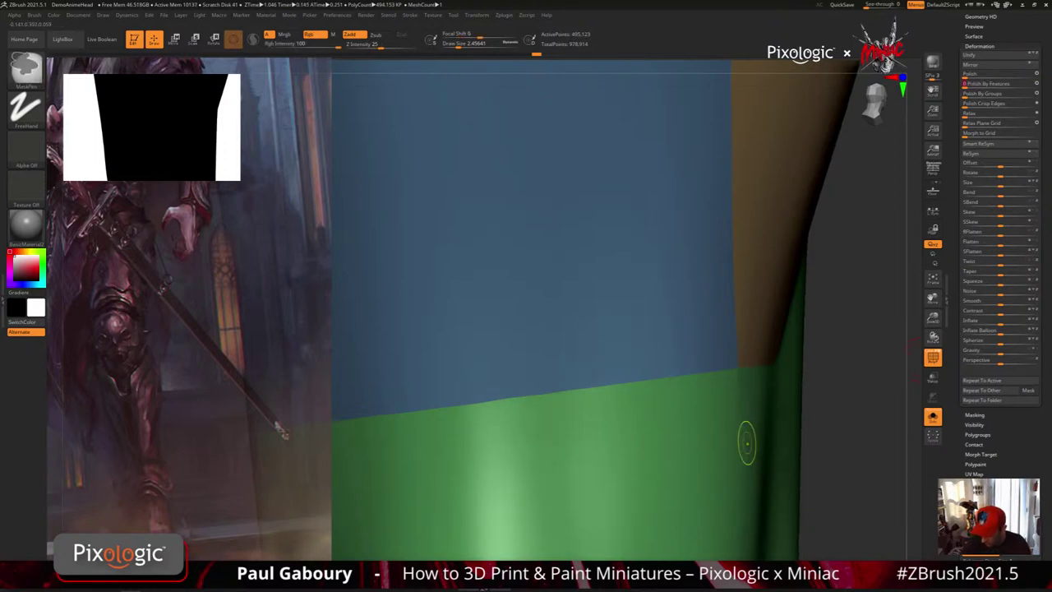
pyautogui.moveTo(746, 442)
pyautogui.keyDown('ctrl'); pyautogui.mouseDown(button='right')
pyautogui.moveTo(628, 446)
pyautogui.moveTo(570, 402)
pyautogui.mouseUp(button='right'); pyautogui.keyUp('ctrl')
pyautogui.moveTo(657, 452)
pyautogui.mouseDown(button='right')
pyautogui.moveTo(627, 437)
pyautogui.moveTo(636, 467)
pyautogui.moveTo(657, 457)
pyautogui.moveTo(652, 474)
pyautogui.moveTo(638, 438)
pyautogui.moveTo(624, 488)
pyautogui.moveTo(626, 453)
pyautogui.moveTo(610, 458)
pyautogui.moveTo(665, 446)
pyautogui.moveTo(589, 453)
pyautogui.moveTo(670, 460)
pyautogui.moveTo(642, 453)
pyautogui.moveTo(595, 485)
pyautogui.moveTo(609, 395)
pyautogui.moveTo(592, 454)
pyautogui.moveTo(594, 444)
pyautogui.moveTo(580, 454)
pyautogui.moveTo(624, 455)
pyautogui.moveTo(592, 456)
pyautogui.moveTo(581, 393)
pyautogui.moveTo(544, 442)
pyautogui.moveTo(554, 446)
pyautogui.moveTo(534, 422)
pyautogui.mouseUp(button='right')
pyautogui.rightClick(596, 493)
pyautogui.keyDown('ctrl'); pyautogui.keyDown('shift'); pyautogui.click(521, 439); pyautogui.keyUp('shift'); pyautogui.keyUp('ctrl')
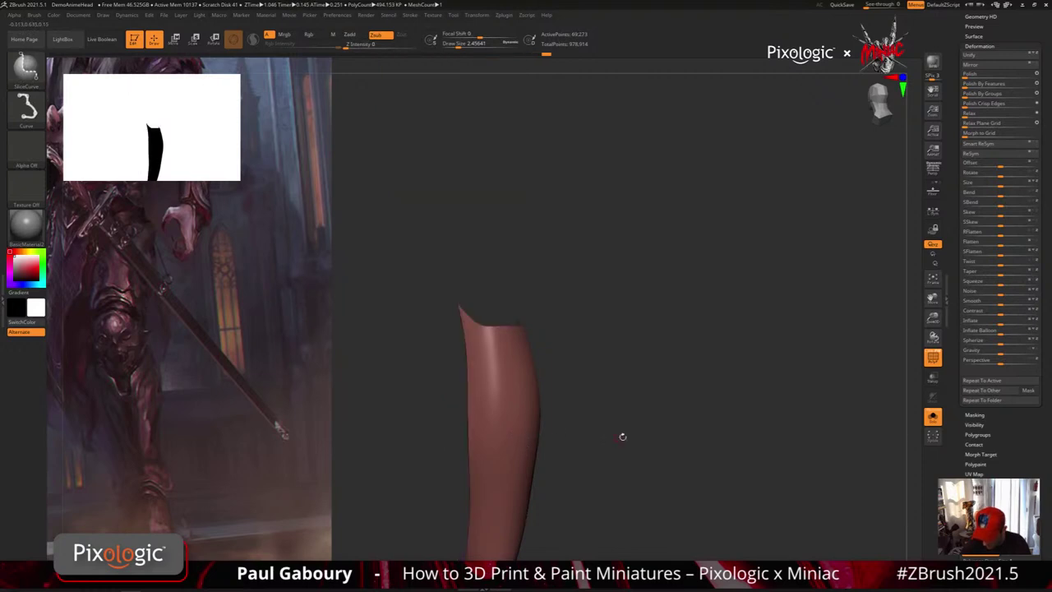
pyautogui.moveTo(622, 436); pyautogui.dragTo(599, 439)
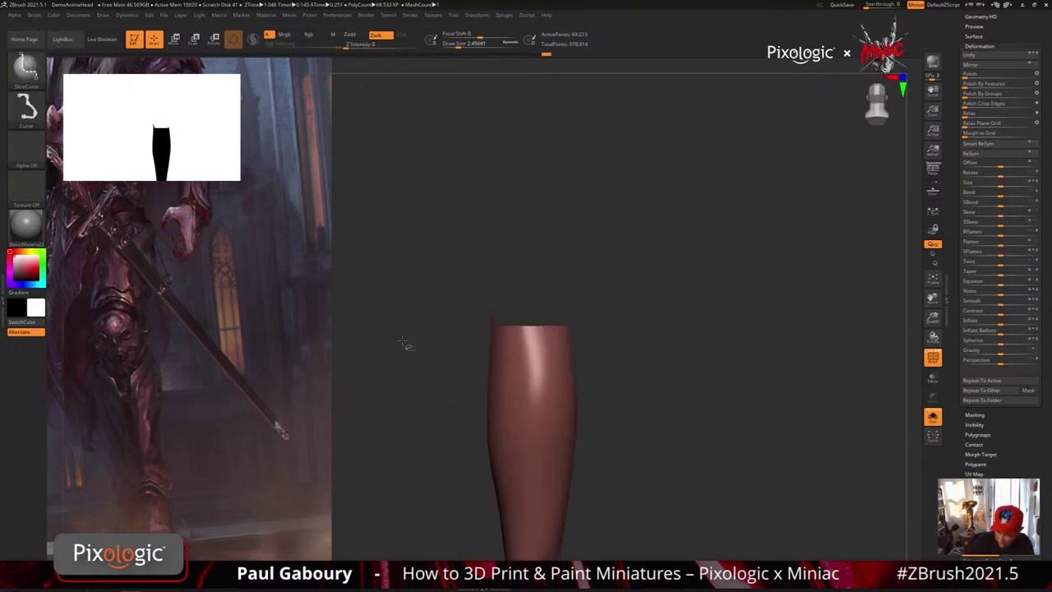
pyautogui.keyDown('ctrl'); pyautogui.keyDown('shift'); pyautogui.moveTo(406, 348); pyautogui.dragTo(719, 346); pyautogui.keyUp('shift'); pyautogui.keyUp('ctrl')
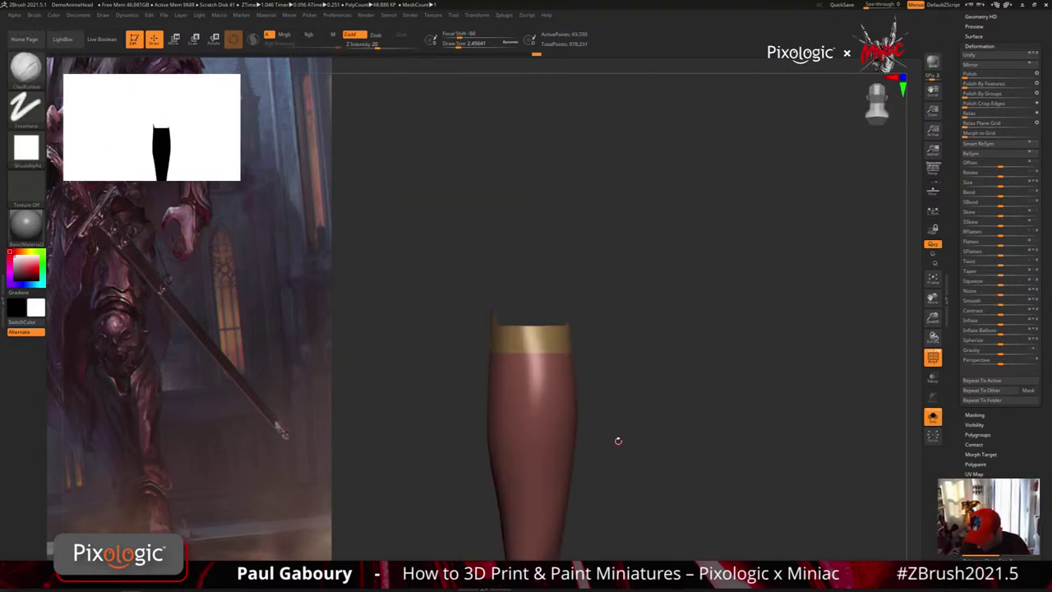
pyautogui.keyDown('ctrl'); pyautogui.keyDown('shift'); pyautogui.click(629, 445); pyautogui.keyUp('shift'); pyautogui.keyUp('ctrl')
# Isolate the knee polygroup with the new calf band, merge them into one polygroup and unhide the rest of the leg.
pyautogui.moveTo(661, 436); pyautogui.dragTo(696, 427)
pyautogui.moveTo(696, 426); pyautogui.dragTo(633, 415, button='right')
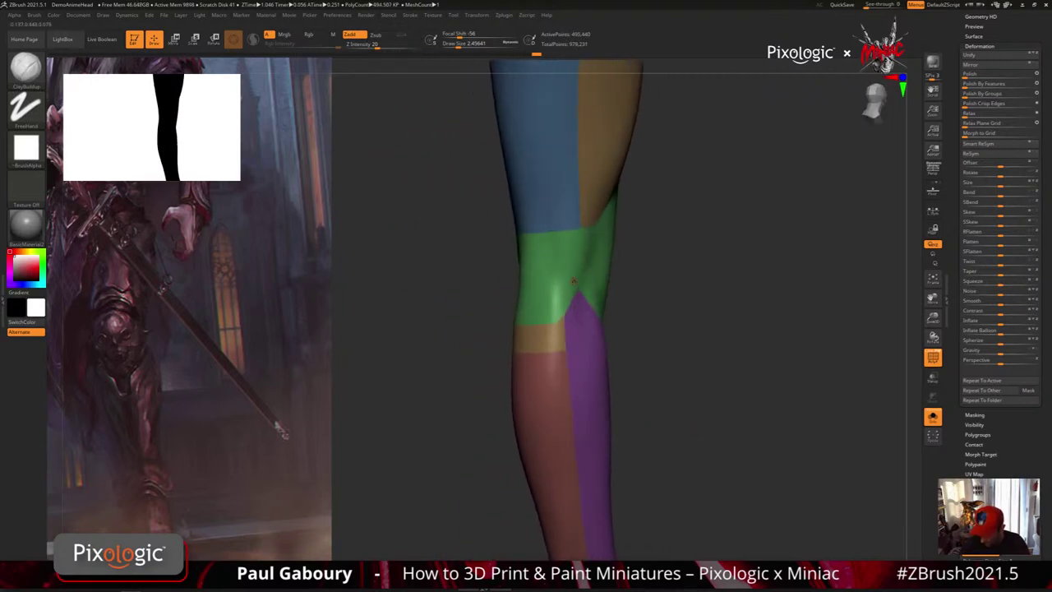
pyautogui.keyDown('ctrl'); pyautogui.keyDown('shift'); pyautogui.click(555, 322); pyautogui.keyUp('shift'); pyautogui.keyUp('ctrl')
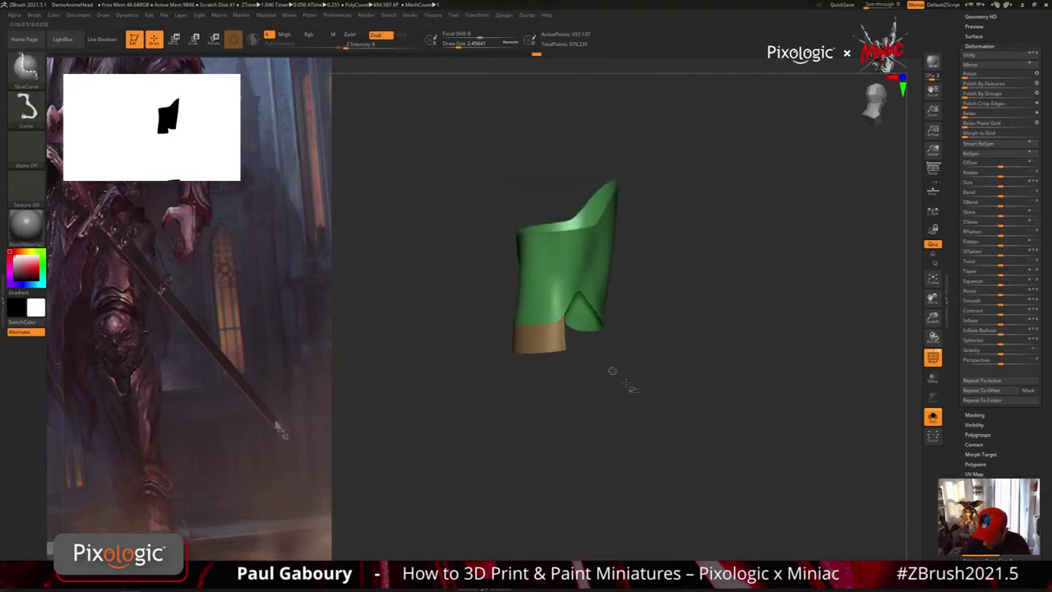
pyautogui.keyDown('ctrl'); pyautogui.keyDown('shift'); pyautogui.click(676, 423); pyautogui.keyUp('shift'); pyautogui.keyUp('ctrl')
pyautogui.moveTo(676, 425); pyautogui.dragTo(585, 424, button='right')
pyautogui.keyDown('ctrl'); pyautogui.moveTo(585, 423); pyautogui.dragTo(553, 382, button='right'); pyautogui.keyUp('ctrl')
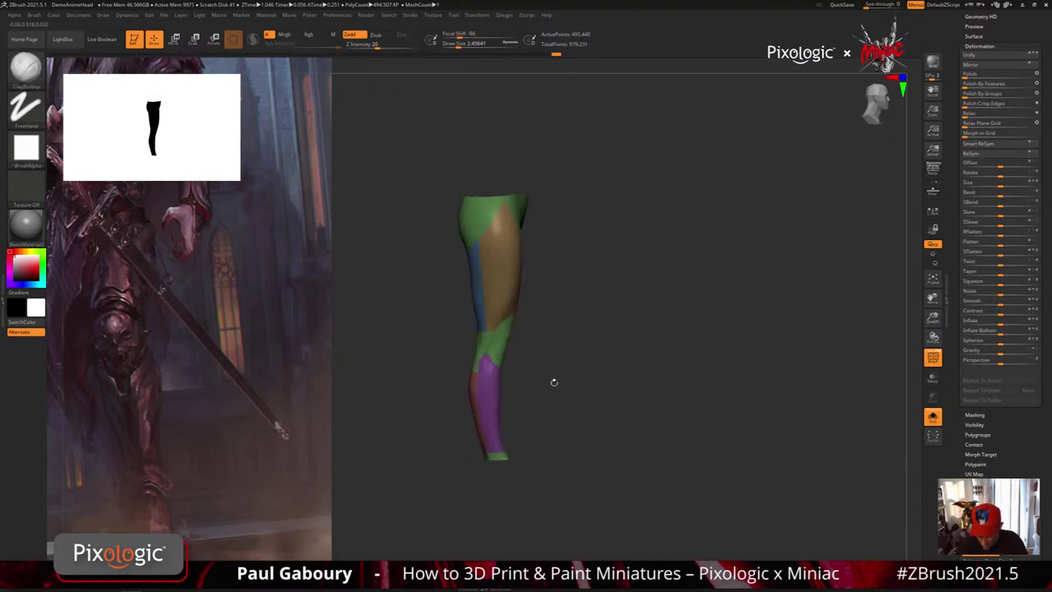
# Open the ZRemesher settings and enable Keep Groups.
pyautogui.moveTo(620, 435); pyautogui.dragTo(648, 427, button='right')
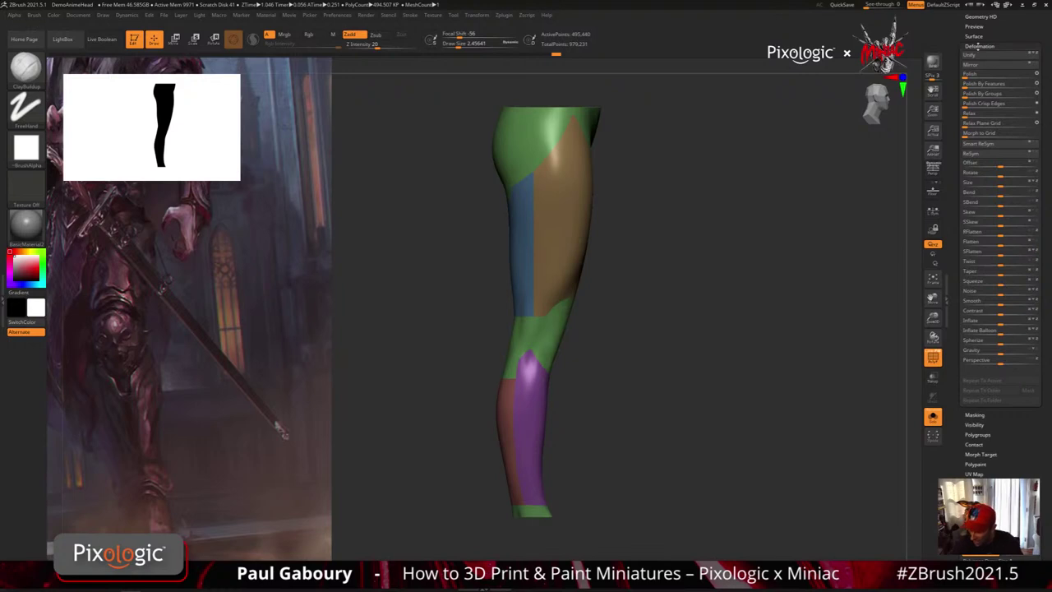
pyautogui.click(978, 46)
pyautogui.click(975, 41)
pyautogui.moveTo(957, 257); pyautogui.dragTo(956, 417)
pyautogui.click(984, 137)
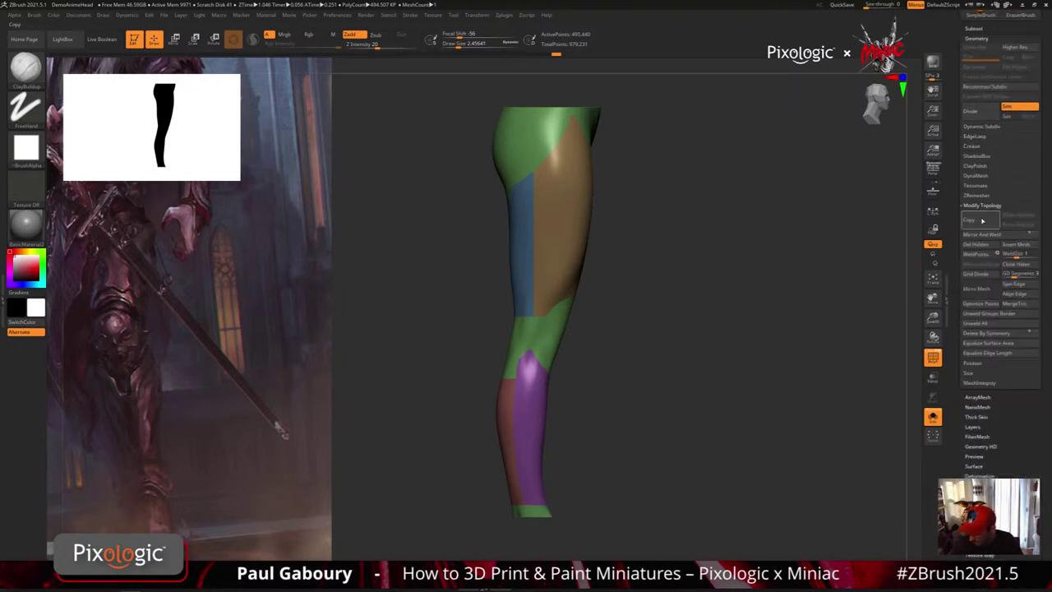
pyautogui.click(985, 206)
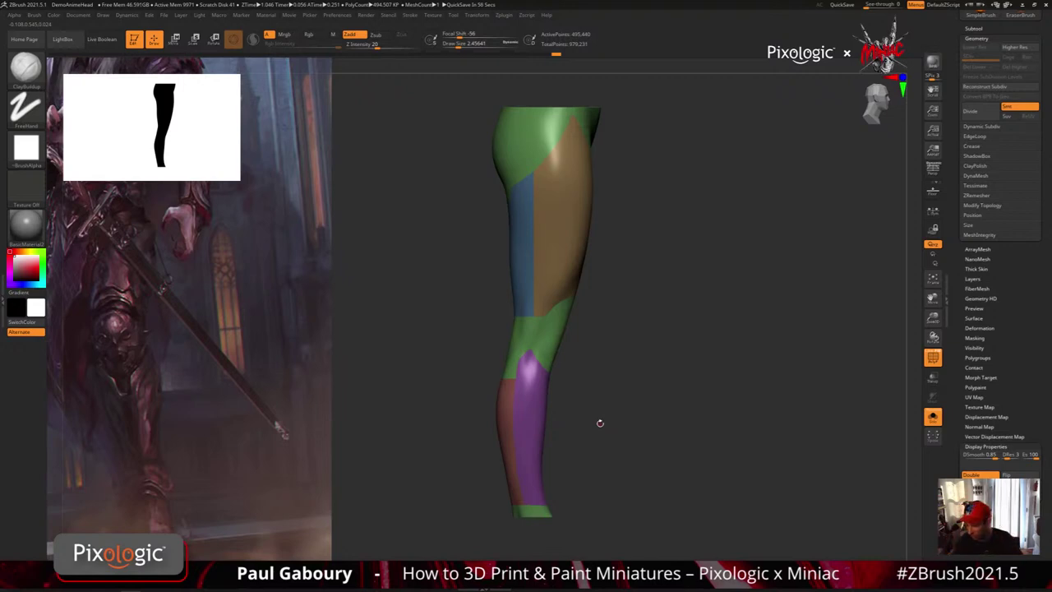
pyautogui.click(982, 195)
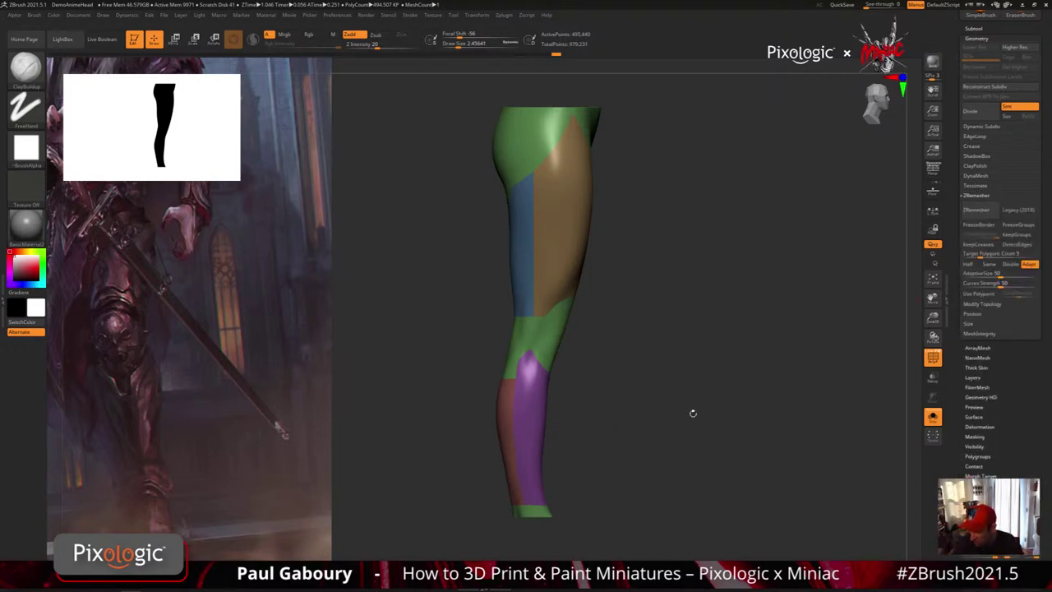
pyautogui.keyDown('alt'); pyautogui.moveTo(630, 339); pyautogui.dragTo(639, 359); pyautogui.keyUp('alt')
pyautogui.moveTo(634, 406)
pyautogui.mouseDown()
pyautogui.moveTo(658, 406)
pyautogui.moveTo(644, 403)
pyautogui.mouseUp()
pyautogui.moveTo(644, 404)
pyautogui.keyDown('alt'); pyautogui.mouseDown()
pyautogui.moveTo(641, 425)
pyautogui.moveTo(660, 398)
pyautogui.mouseUp(); pyautogui.keyUp('alt')
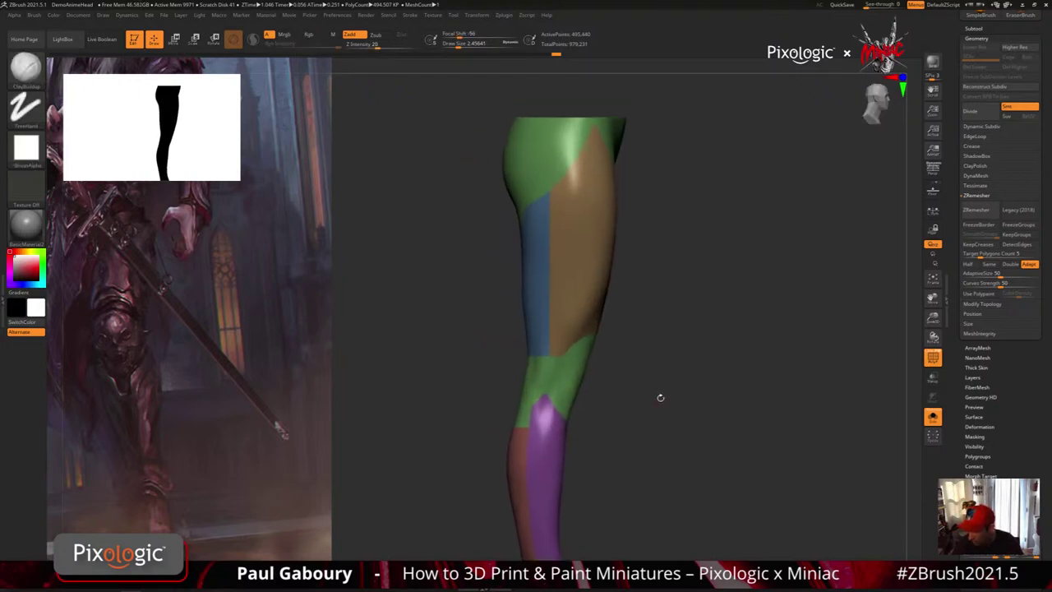
pyautogui.click(1019, 236)
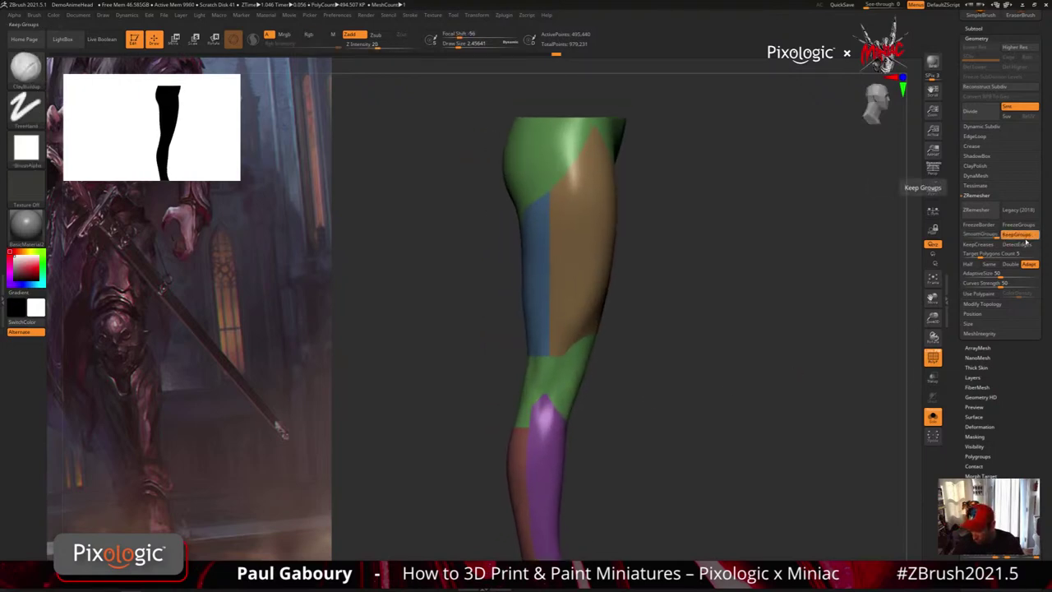
# ZRemesh the leg with its polygroups kept, using a target polygon count of 5, and check the result.
pyautogui.keyDown('alt'); pyautogui.moveTo(468, 411); pyautogui.dragTo(477, 446); pyautogui.keyUp('alt')
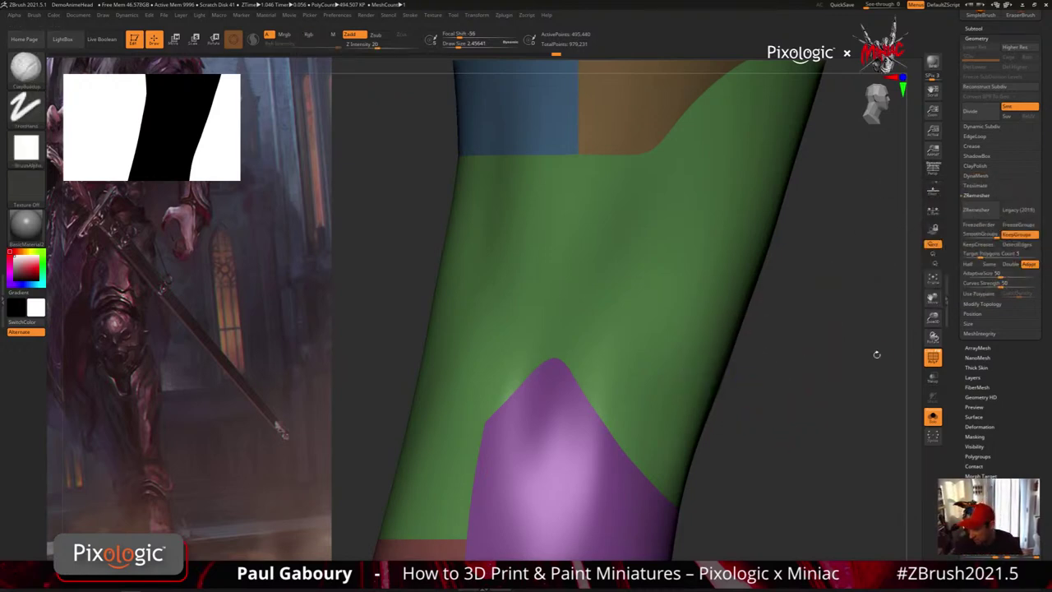
pyautogui.moveTo(763, 427)
pyautogui.keyDown('ctrl'); pyautogui.mouseDown(button='right')
pyautogui.moveTo(769, 392)
pyautogui.moveTo(712, 359)
pyautogui.moveTo(561, 347)
pyautogui.moveTo(508, 388)
pyautogui.mouseUp(button='right'); pyautogui.keyUp('ctrl')
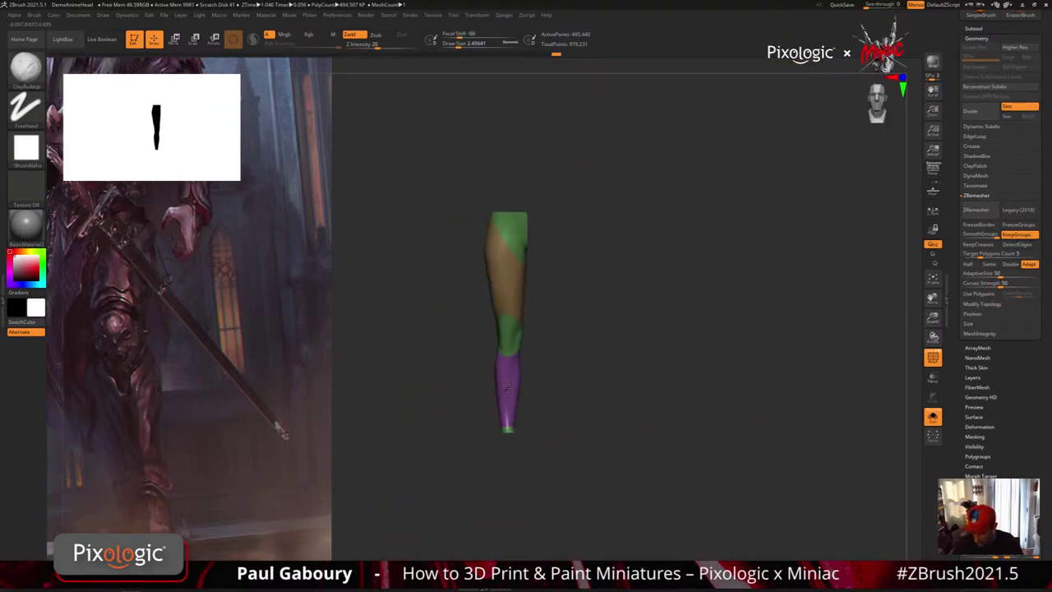
pyautogui.click(986, 212)
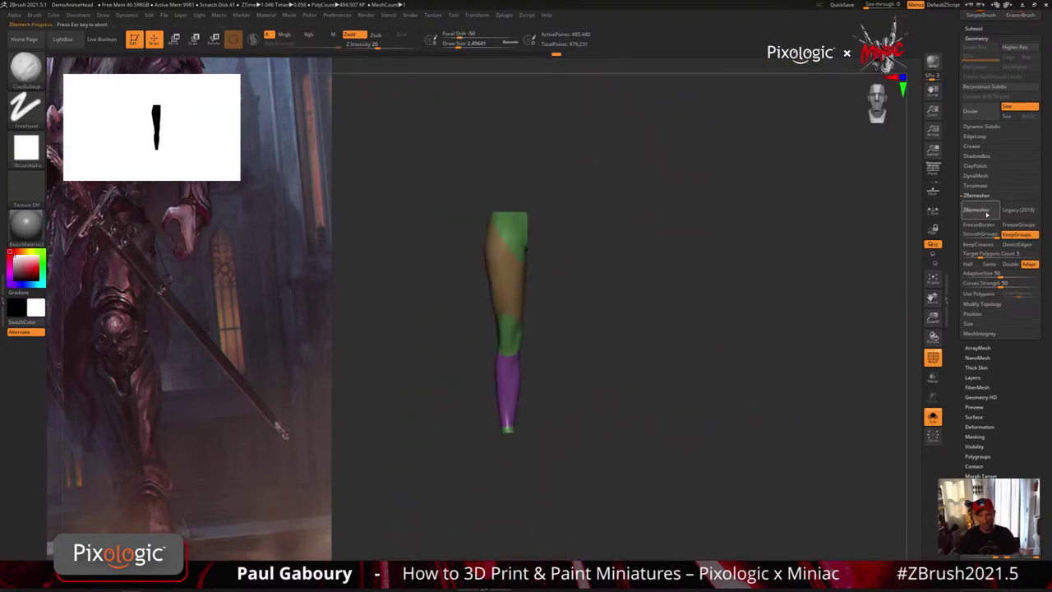
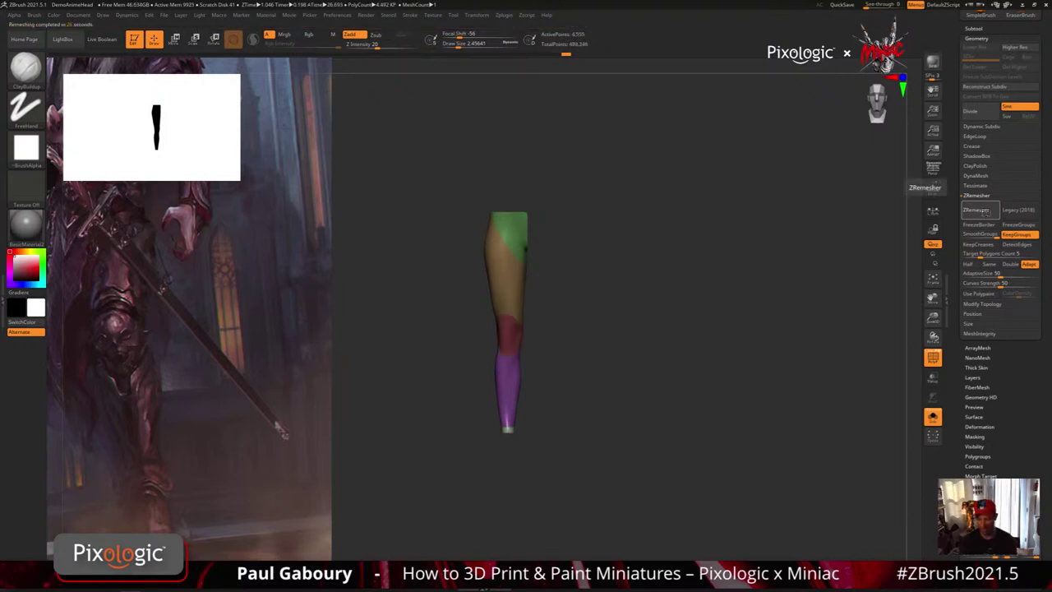
pyautogui.moveTo(658, 434); pyautogui.dragTo(596, 440)
pyautogui.hotkey('shift', 'f')
pyautogui.hotkey('shift', 'f')
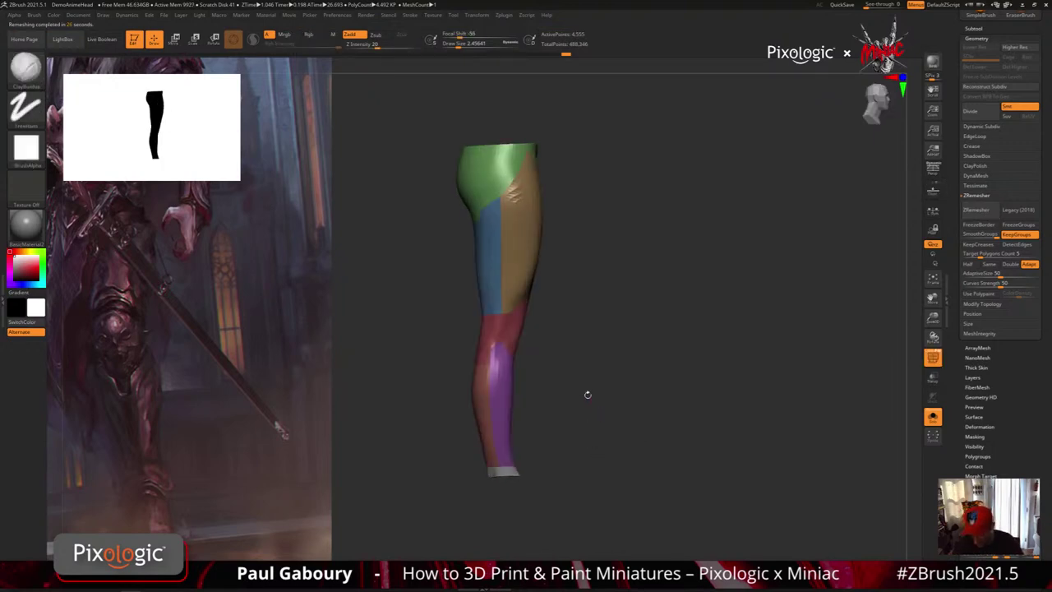
# Isolate the front and back thigh polygroups of the remeshed leg.
pyautogui.keyDown('ctrl'); pyautogui.keyDown('shift'); pyautogui.click(532, 264); pyautogui.keyUp('shift'); pyautogui.keyUp('ctrl')
pyautogui.hotkey('ctrl', 'z')
pyautogui.hotkey('ctrl', 'z')
pyautogui.hotkey('ctrl', 'z')
pyautogui.hotkey('ctrl', 'z')
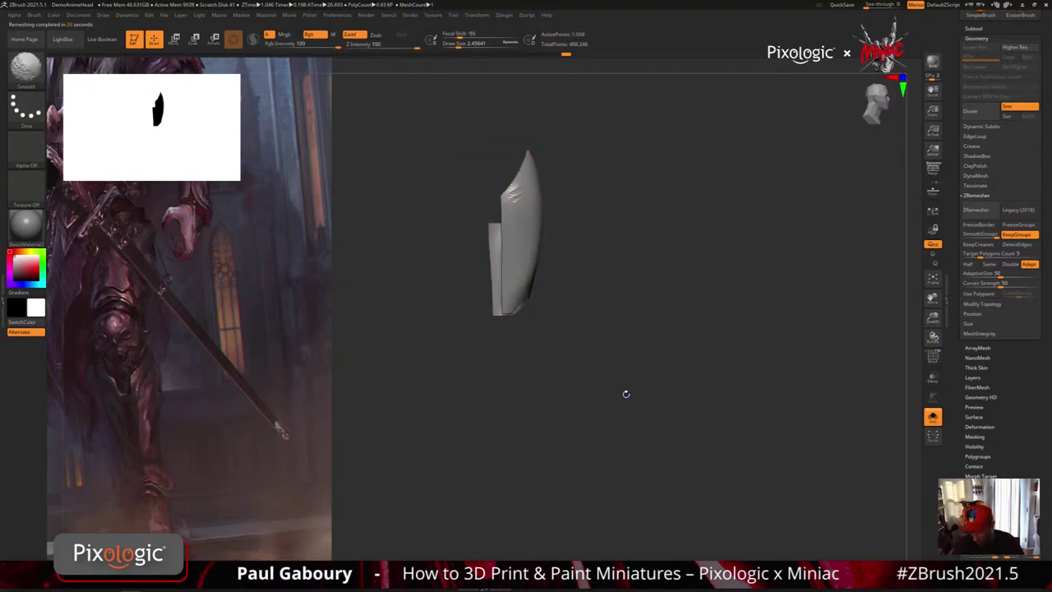
pyautogui.hotkey('ctrl', 'shift', 'z')
pyautogui.hotkey('ctrl', 'shift', 'z')
pyautogui.hotkey('ctrl', 'shift', 'z')
pyautogui.hotkey('ctrl', 'shift', 'z')
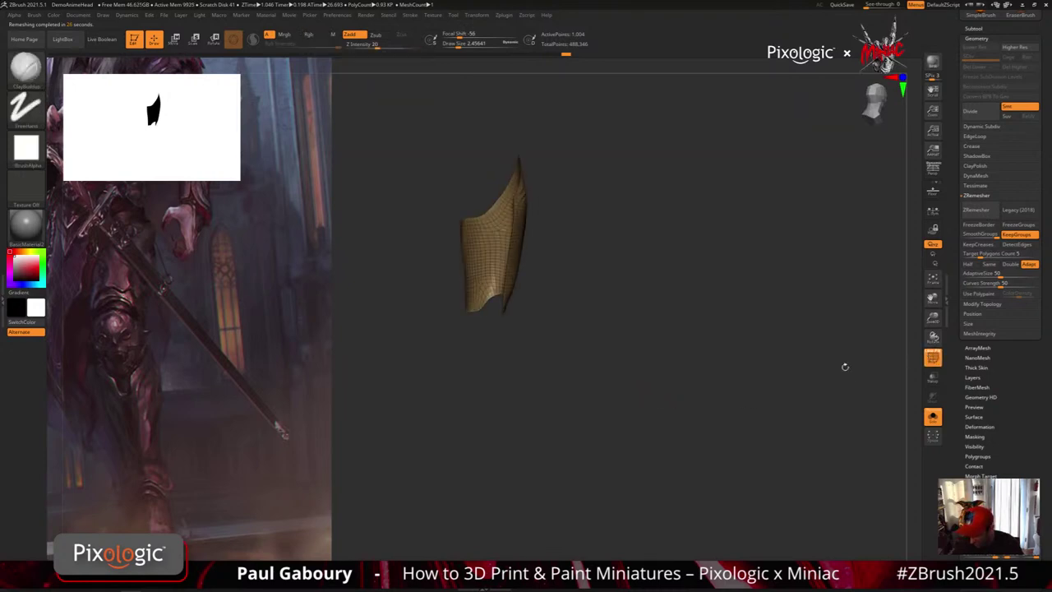
# Bring the shin and calf polygroups into view with the thigh groups, keeping the hip, knee and ankle groups hidden.
pyautogui.hotkey('ctrl', 'shift', 'z')
pyautogui.hotkey('ctrl', 'shift', 'z')
pyautogui.hotkey('ctrl', 'shift', 'z')
pyautogui.hotkey('ctrl', 'shift', 'z')
pyautogui.hotkey('ctrl', 'shift', 'z')
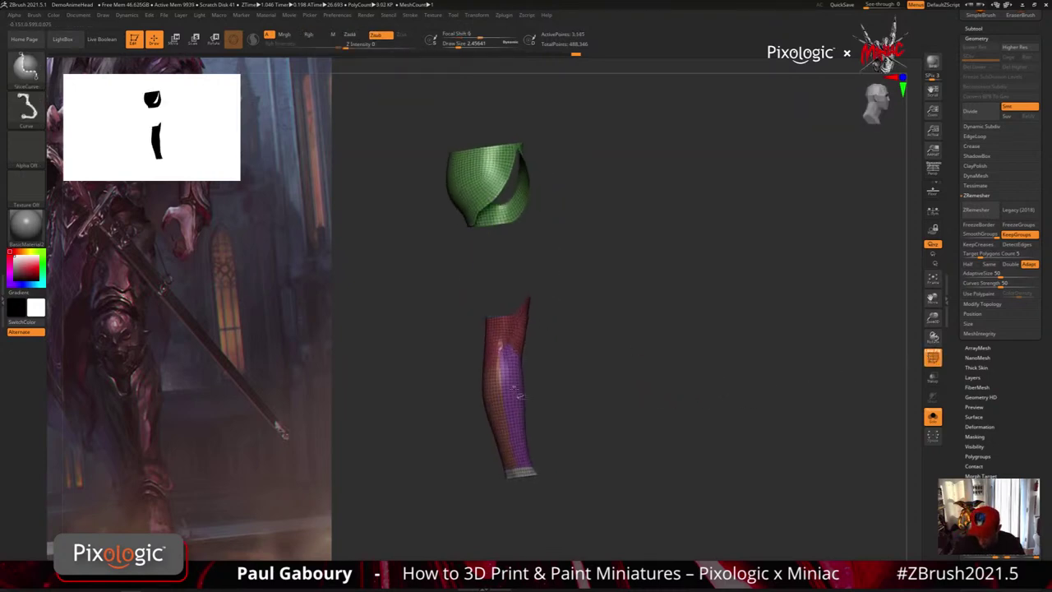
pyautogui.hotkey('ctrl', 'shift', 'z')
pyautogui.hotkey('ctrl', 'shift', 'z')
pyautogui.hotkey('ctrl', 'shift', 'z')
pyautogui.hotkey('ctrl', 'shift', 'z')
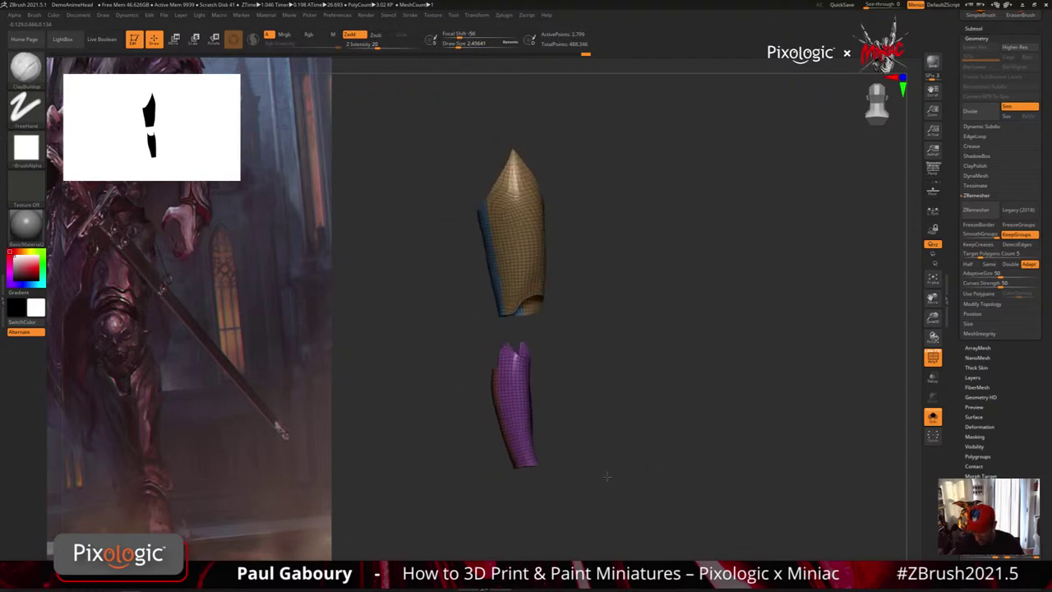
# Examine the isolated thigh and lower-leg pieces from several sides, with the polyframe off and on.
pyautogui.hotkey('ctrl', 'shift', 'z')
pyautogui.hotkey('ctrl', 'shift', 'z')
pyautogui.hotkey('ctrl', 'shift', 'z')
pyautogui.hotkey('ctrl', 'shift', 'z')
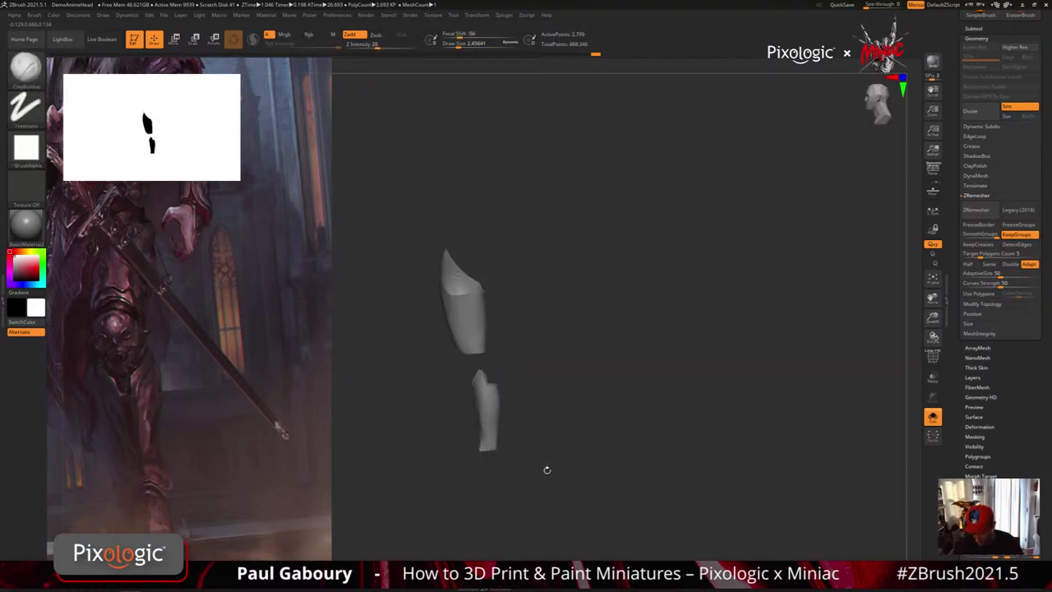
pyautogui.hotkey('ctrl', 'shift', 'z')
pyautogui.hotkey('ctrl', 'shift', 'z')
pyautogui.hotkey('ctrl', 'shift', 'z')
pyautogui.hotkey('ctrl', 'shift', 'z')
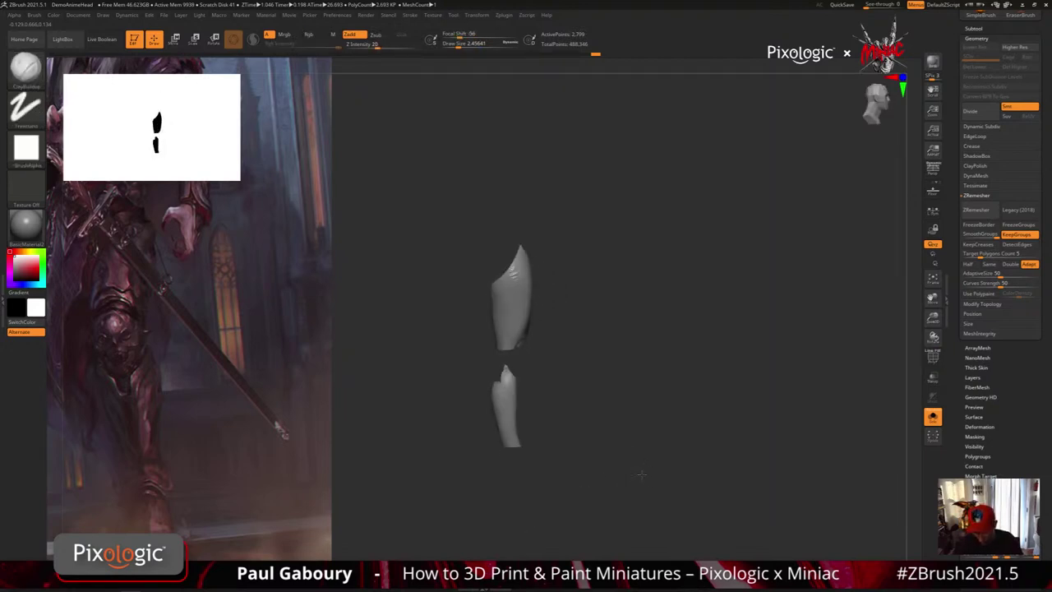
pyautogui.hotkey('ctrl', 'shift', 'z')
pyautogui.hotkey('ctrl', 'shift', 'z')
pyautogui.hotkey('ctrl', 'shift', 'z')
pyautogui.hotkey('ctrl', 'shift', 'z')
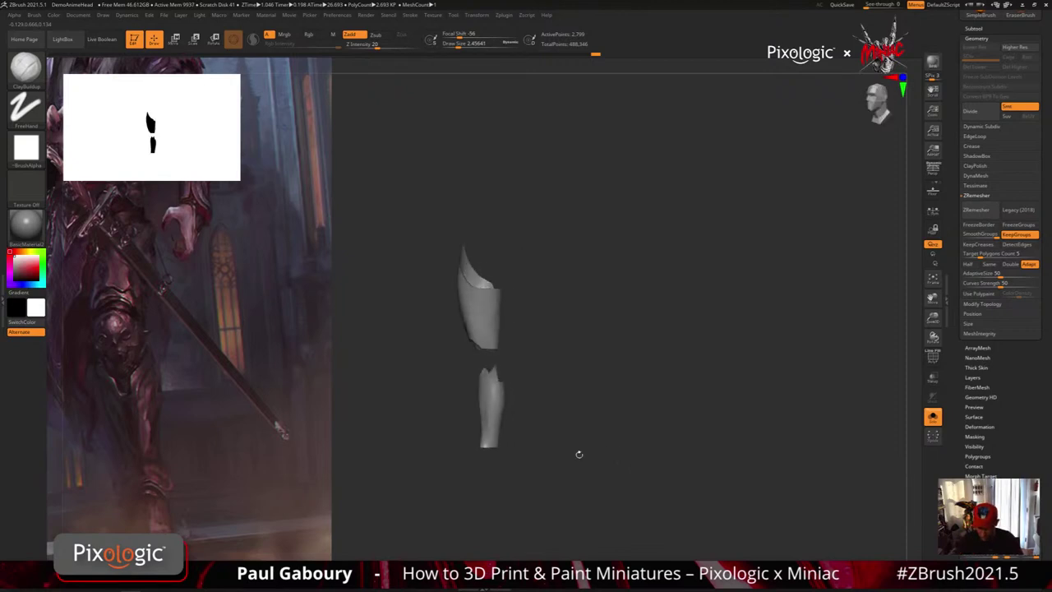
pyautogui.hotkey('ctrl', 'shift', 'z')
pyautogui.hotkey('ctrl', 'shift', 'z')
pyautogui.hotkey('ctrl', 'shift', 'z')
pyautogui.hotkey('ctrl', 'shift', 'z')
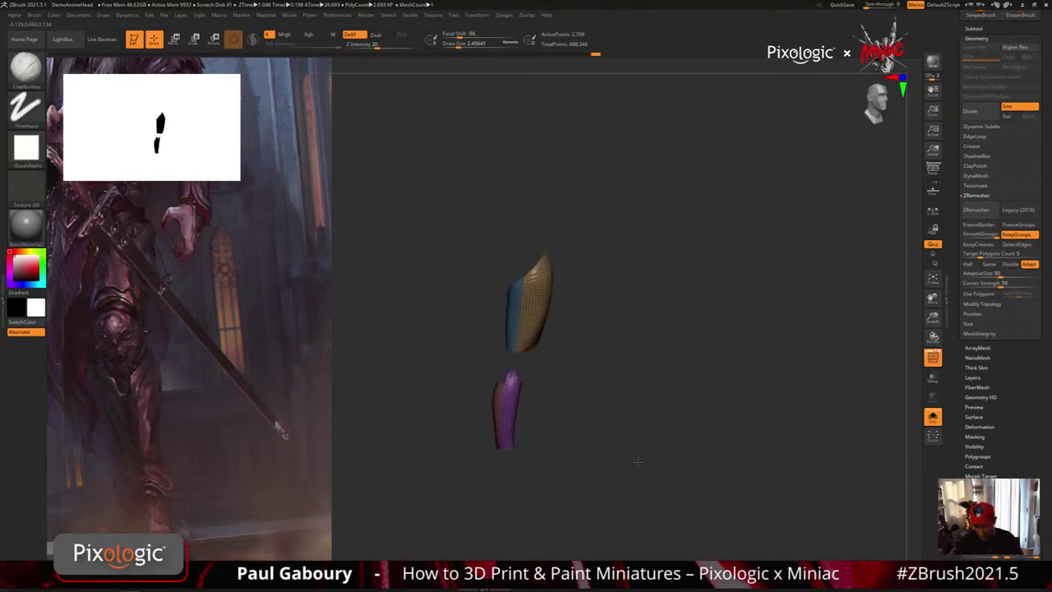
pyautogui.press('shift')
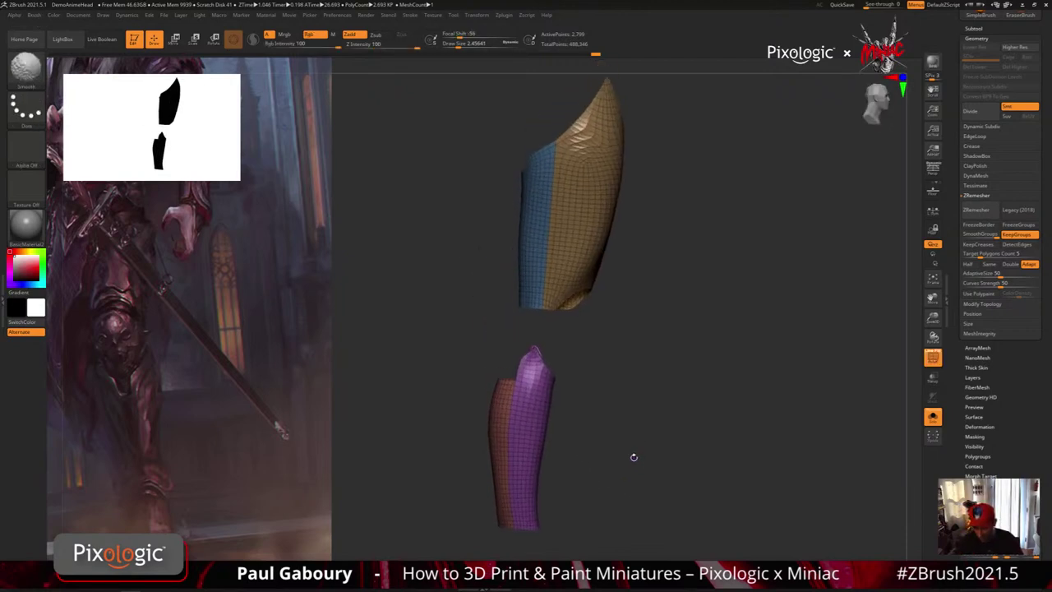
# Bring the whole leg back into view and ZRemesh it with its polygroups kept, using a target polygon count of 1.
pyautogui.hotkey('shift', 'f')
pyautogui.hotkey('shift', 'f')
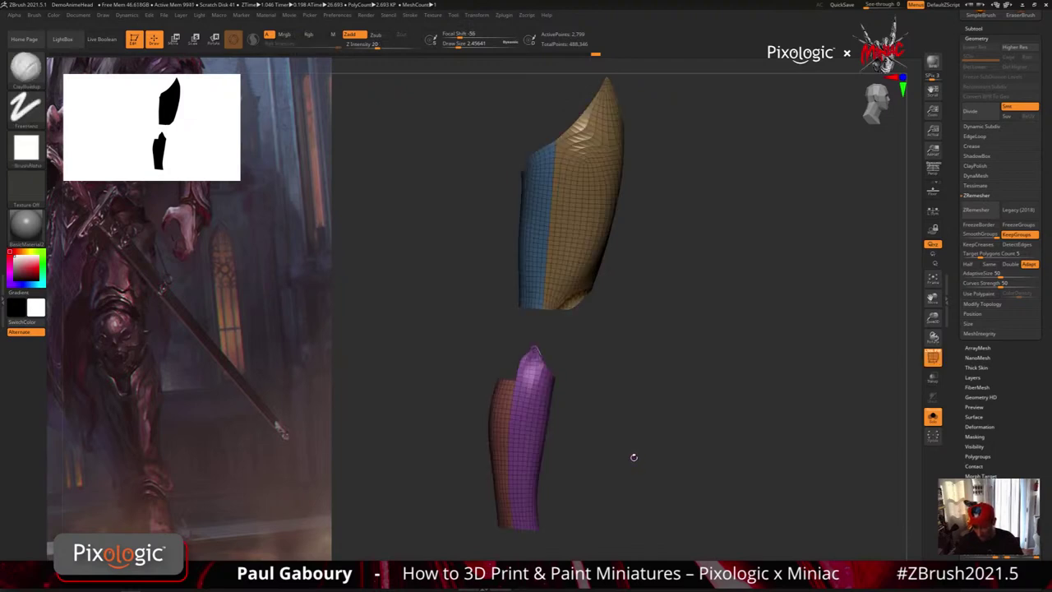
pyautogui.keyDown('ctrl'); pyautogui.moveTo(634, 458); pyautogui.dragTo(618, 456, button='right'); pyautogui.keyUp('ctrl')
pyautogui.hotkey('ctrl', 'shift', 'z')
pyautogui.hotkey('ctrl', 'shift', 'z')
pyautogui.hotkey('ctrl', 'shift', 'z')
pyautogui.hotkey('ctrl', 'shift', 'z')
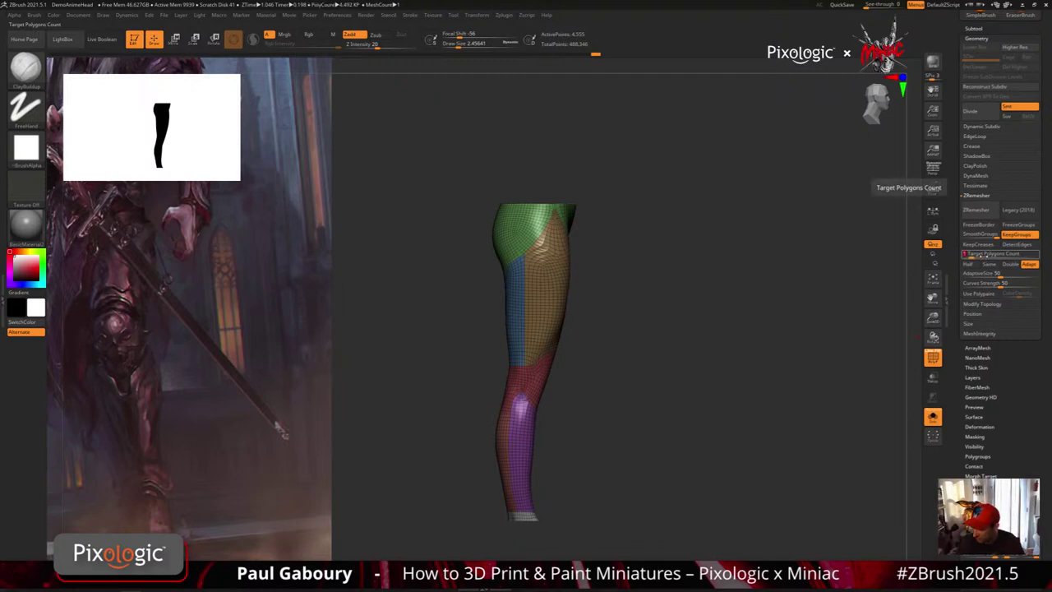
pyautogui.click(976, 210)
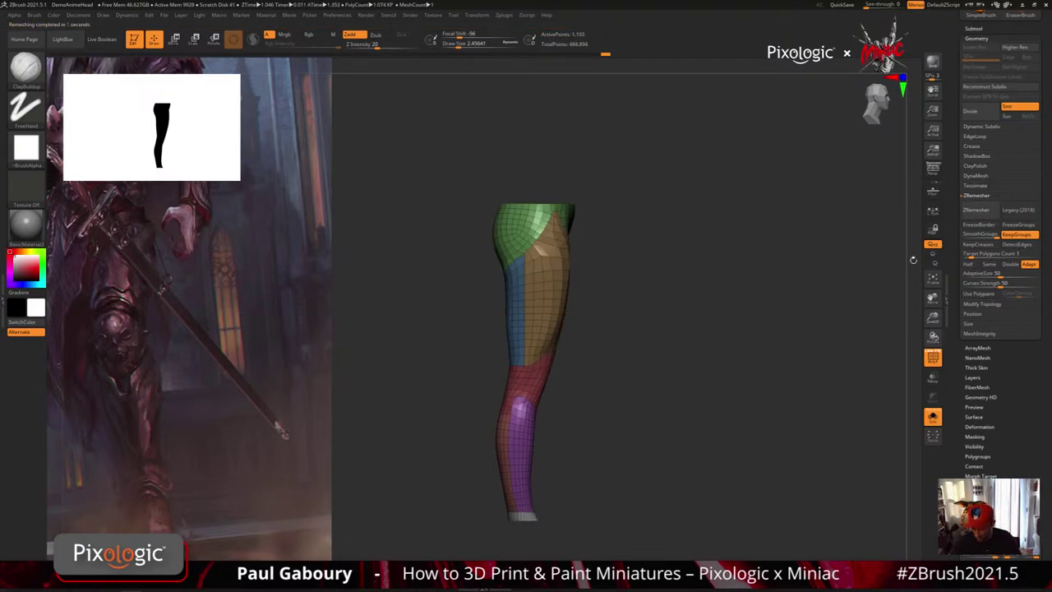
pyautogui.moveTo(652, 435)
pyautogui.mouseDown()
pyautogui.moveTo(631, 449)
pyautogui.moveTo(669, 443)
pyautogui.moveTo(602, 467)
pyautogui.moveTo(649, 447)
pyautogui.mouseUp()
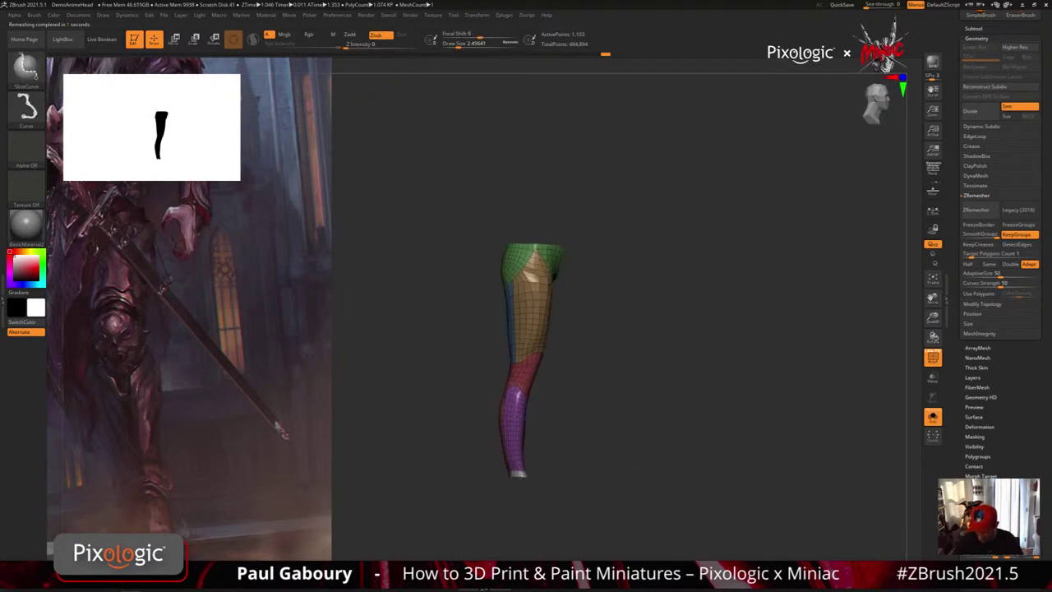
# Isolate the thigh, shin and calf polygroups of the coarser leg, hiding the hip, knee and ankle groups.
pyautogui.keyDown('ctrl'); pyautogui.keyDown('shift'); pyautogui.click(521, 421); pyautogui.keyUp('shift'); pyautogui.keyUp('ctrl')
pyautogui.keyDown('ctrl'); pyautogui.keyDown('shift'); pyautogui.click(521, 422); pyautogui.keyUp('shift'); pyautogui.keyUp('ctrl')
pyautogui.moveTo(524, 426); pyautogui.dragTo(515, 428)
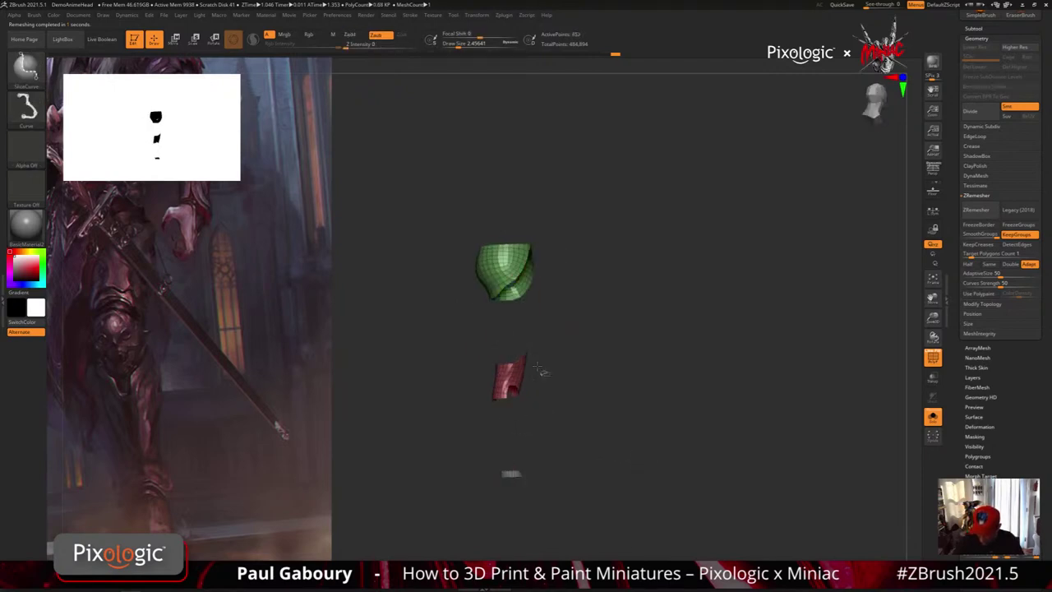
pyautogui.moveTo(600, 433)
pyautogui.mouseDown()
pyautogui.moveTo(624, 436)
pyautogui.moveTo(614, 464)
pyautogui.moveTo(643, 460)
pyautogui.moveTo(559, 463)
pyautogui.moveTo(734, 434)
pyautogui.moveTo(667, 446)
pyautogui.moveTo(653, 430)
pyautogui.moveTo(591, 465)
pyautogui.moveTo(646, 456)
pyautogui.moveTo(690, 491)
pyautogui.mouseUp()
pyautogui.hotkey('shift', 'f')
pyautogui.hotkey('shift', 'f')
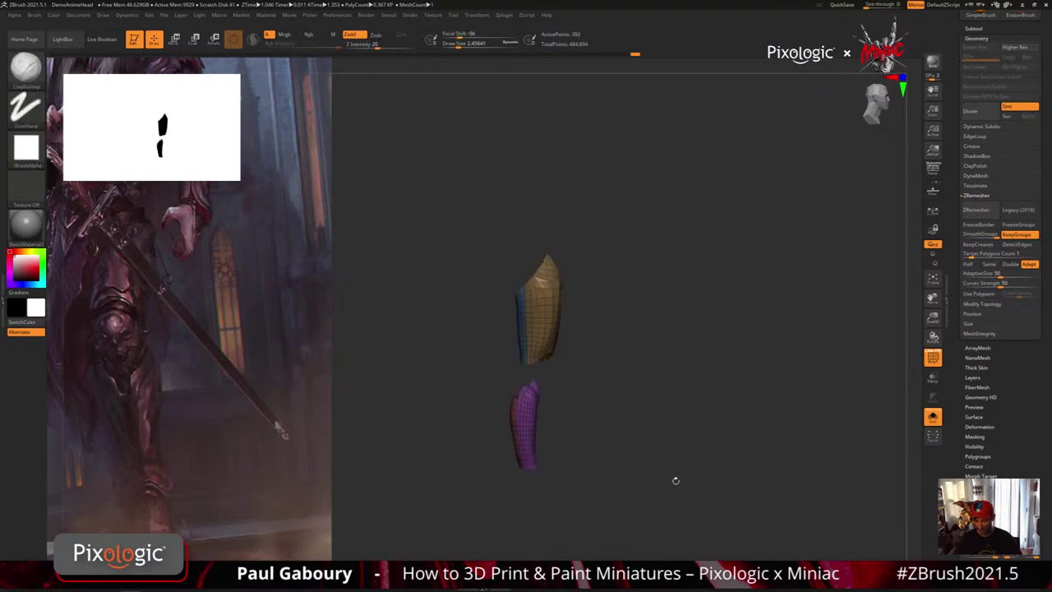
# Delete the leg's hidden geometry and show the remaining thigh and lower-leg pieces together with the full body.
pyautogui.press('shift')
pyautogui.click(990, 304)
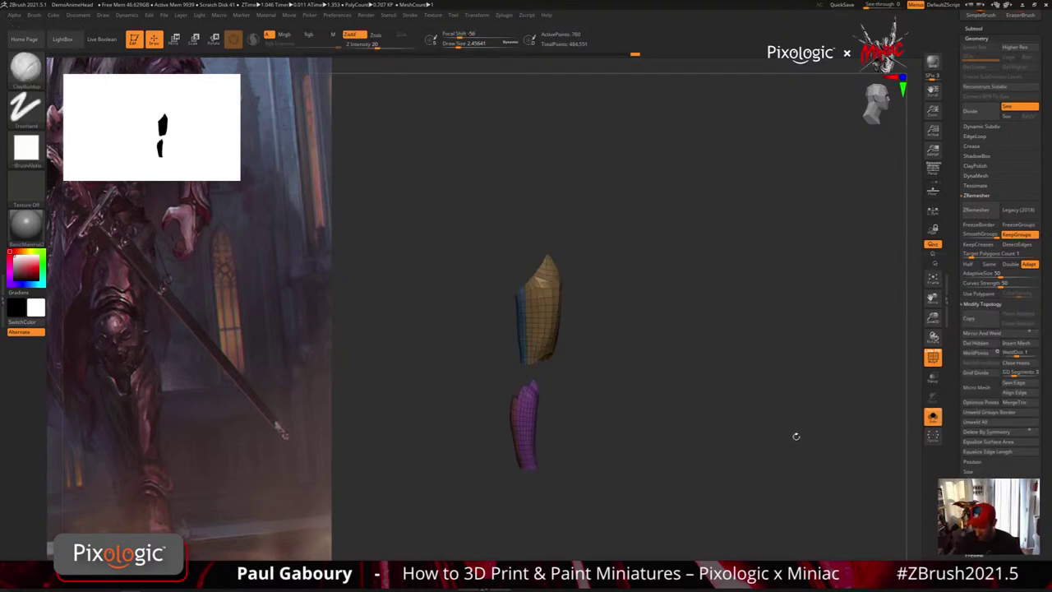
pyautogui.click(931, 416)
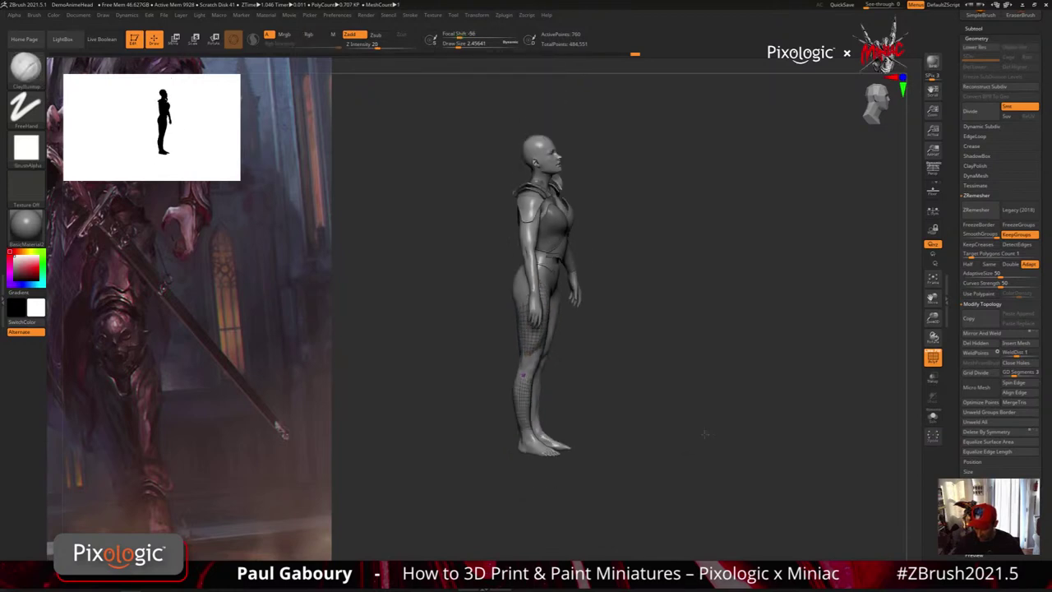
pyautogui.moveTo(704, 433); pyautogui.dragTo(688, 427)
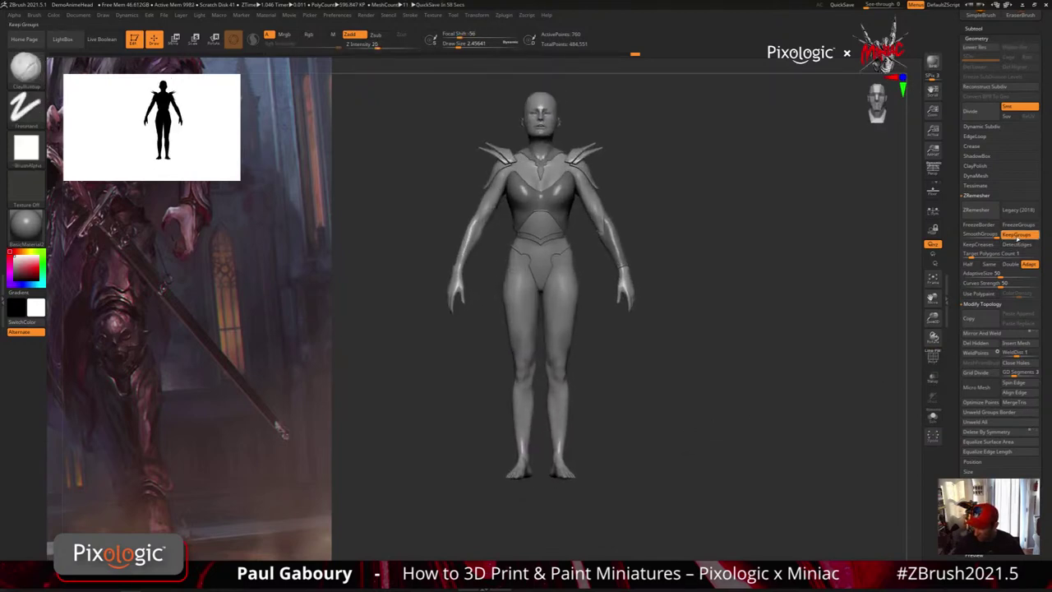
# Give the leg pieces a Dynamic Subdiv thickness of 0.00681 and inspect them on the body with the polyframe.
pyautogui.click(984, 127)
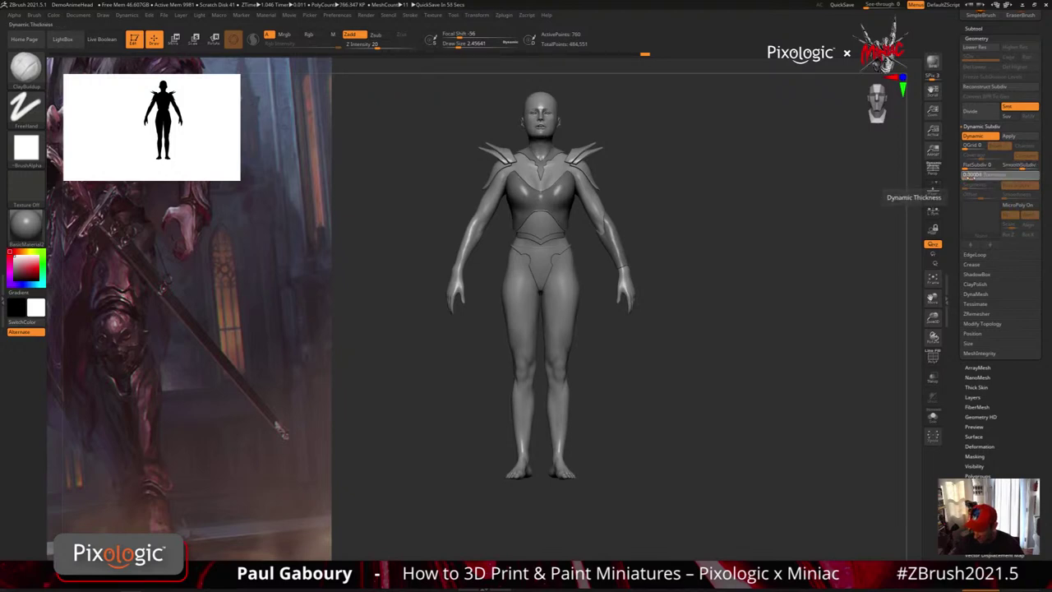
pyautogui.moveTo(965, 176); pyautogui.dragTo(985, 176)
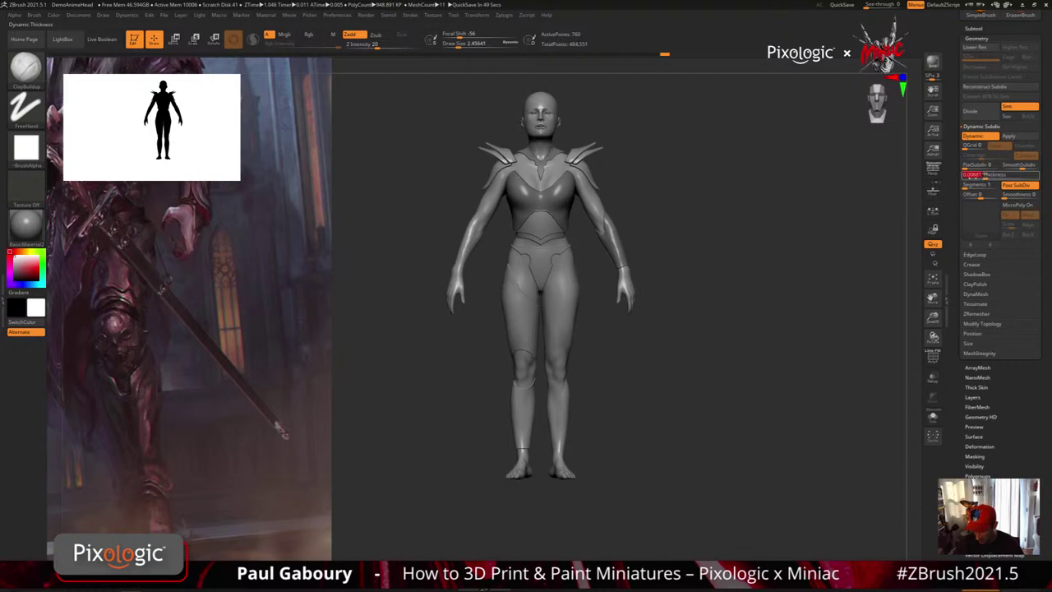
pyautogui.moveTo(643, 378); pyautogui.dragTo(680, 395)
pyautogui.hotkey('shift', 'f')
pyautogui.hotkey('shift', 'f')
pyautogui.hotkey('shift', 'f')
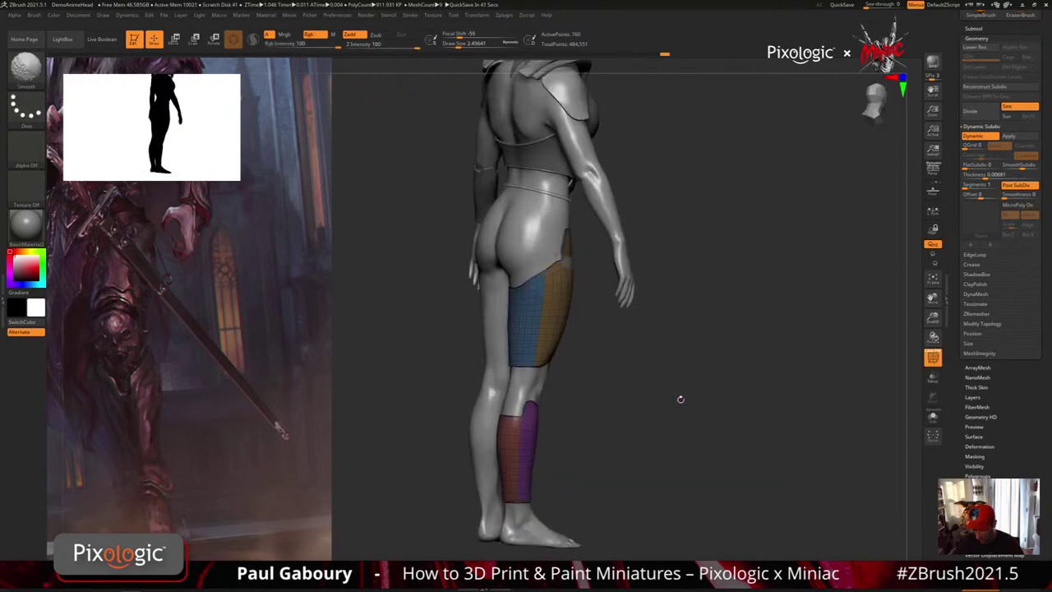
# Unweld the polygroup borders of the leg pieces and check the separated plates against the whole figure.
pyautogui.click(981, 323)
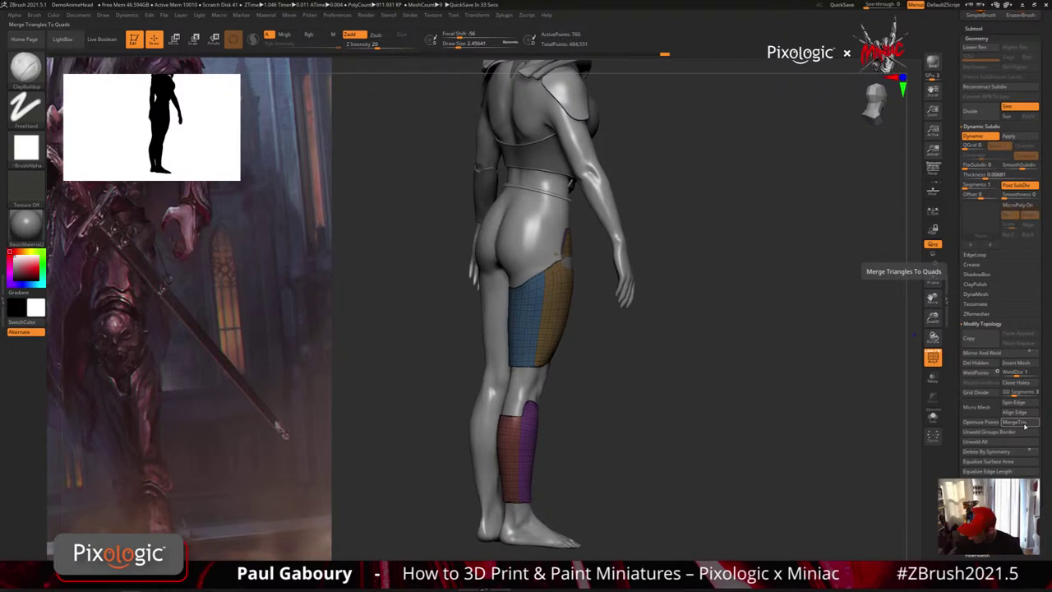
pyautogui.click(1024, 424)
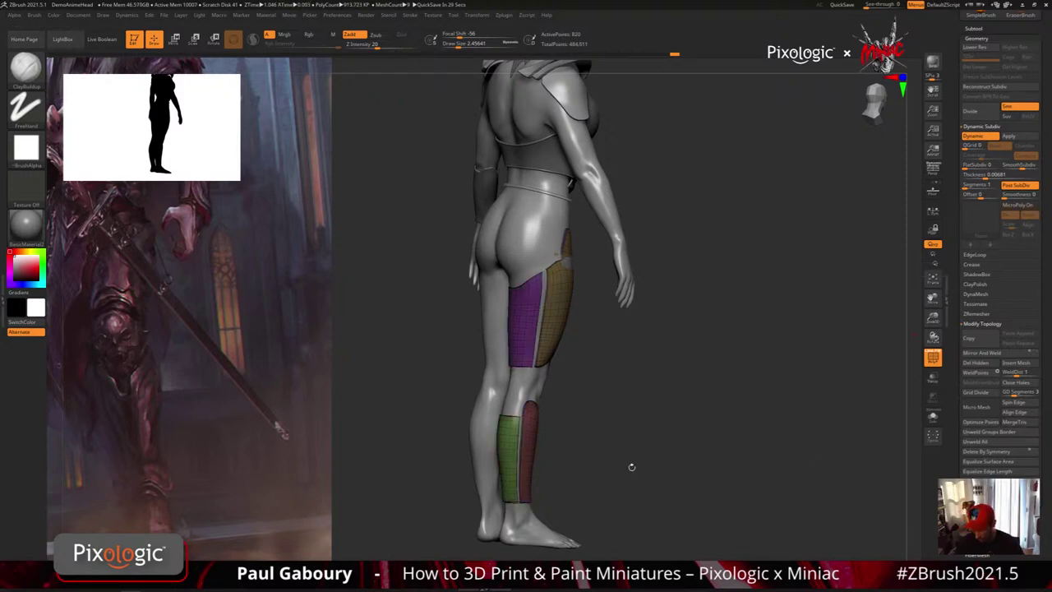
pyautogui.press('shift')
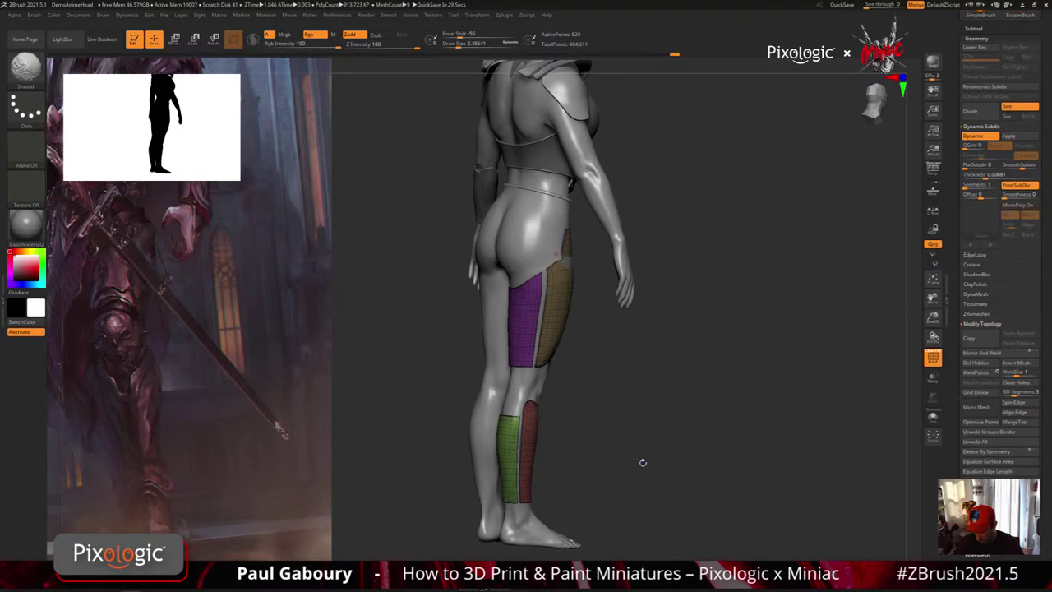
pyautogui.hotkey('shift', 'f')
pyautogui.press('f')
pyautogui.moveTo(642, 463)
pyautogui.mouseDown()
pyautogui.moveTo(686, 461)
pyautogui.moveTo(583, 467)
pyautogui.moveTo(610, 476)
pyautogui.moveTo(589, 481)
pyautogui.moveTo(600, 465)
pyautogui.moveTo(563, 500)
pyautogui.moveTo(605, 479)
pyautogui.moveTo(626, 444)
pyautogui.moveTo(602, 454)
pyautogui.moveTo(655, 469)
pyautogui.moveTo(716, 467)
pyautogui.moveTo(649, 471)
pyautogui.moveTo(669, 476)
pyautogui.moveTo(609, 460)
pyautogui.mouseUp()
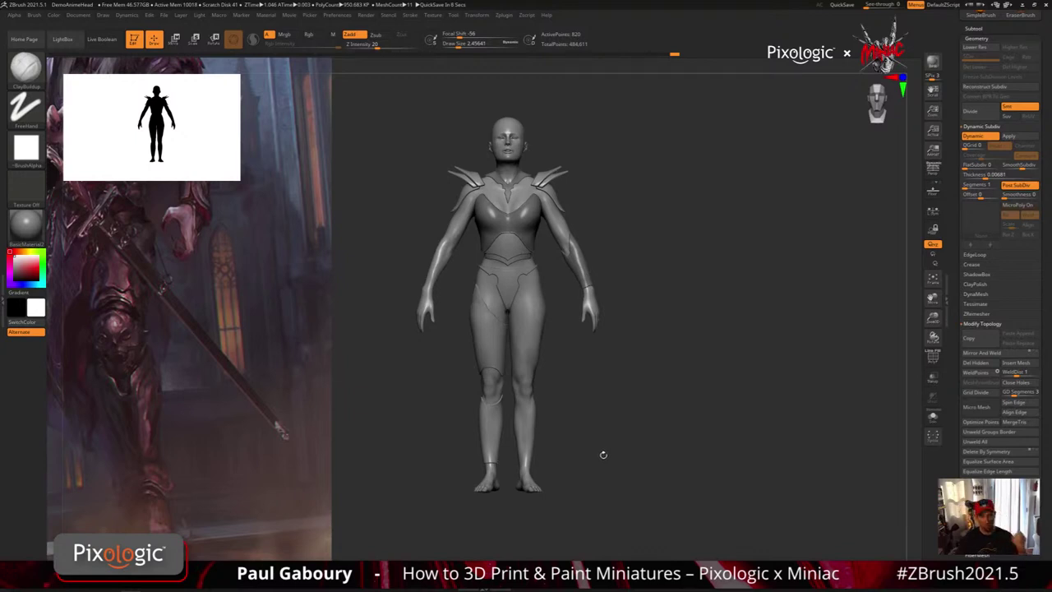
# Undo the leg edits back through the unwelding, thickness and deletion to before the ZRemesh with target count 1.
pyautogui.press('ctrl')
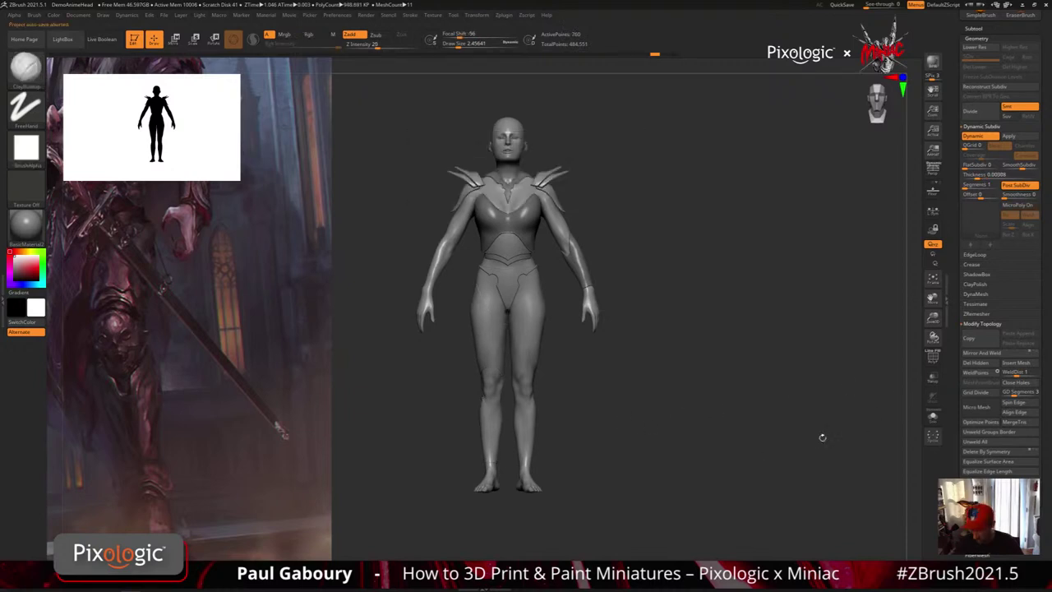
pyautogui.keyDown('shift'); pyautogui.moveTo(822, 437); pyautogui.dragTo(589, 431); pyautogui.keyUp('shift')
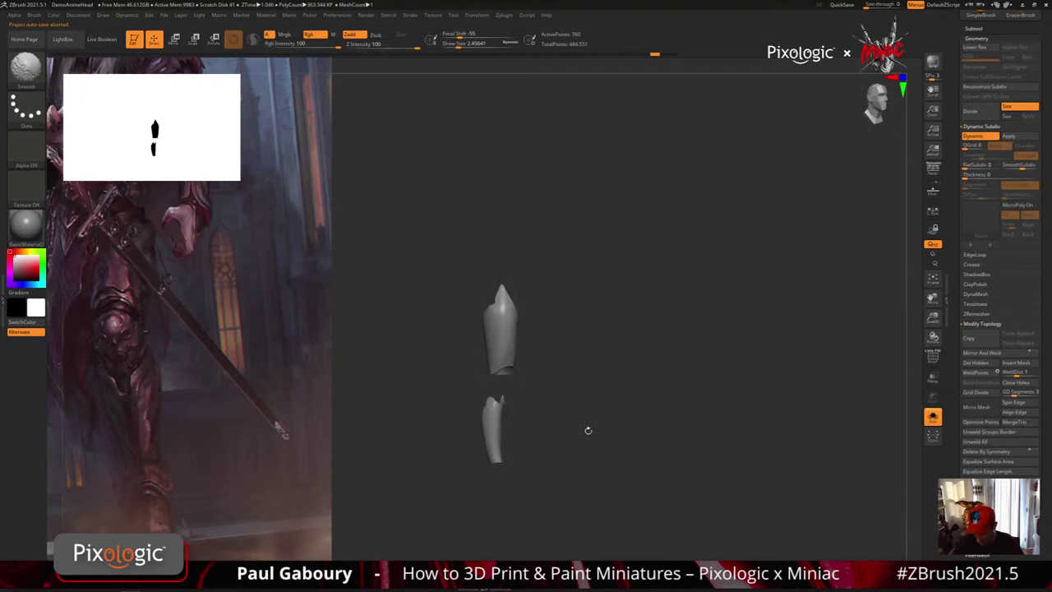
pyautogui.hotkey('shift', 'f')
pyautogui.hotkey('ctrl', 'z')
pyautogui.hotkey('ctrl', 'z')
pyautogui.hotkey('ctrl', 'z')
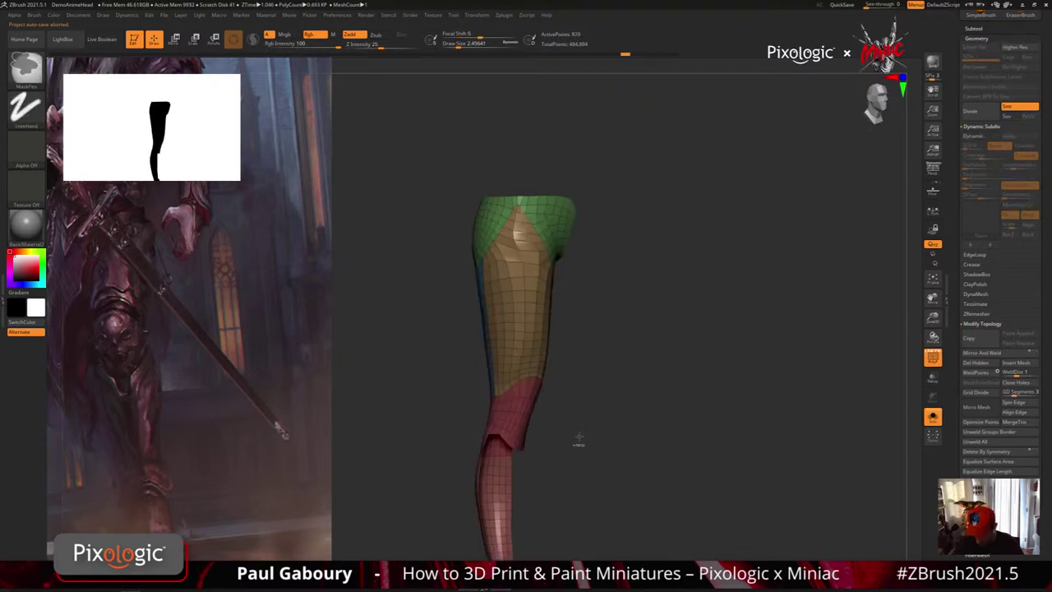
pyautogui.hotkey('ctrl', 'z')
pyautogui.hotkey('ctrl', 'z')
pyautogui.hotkey('ctrl', 'z')
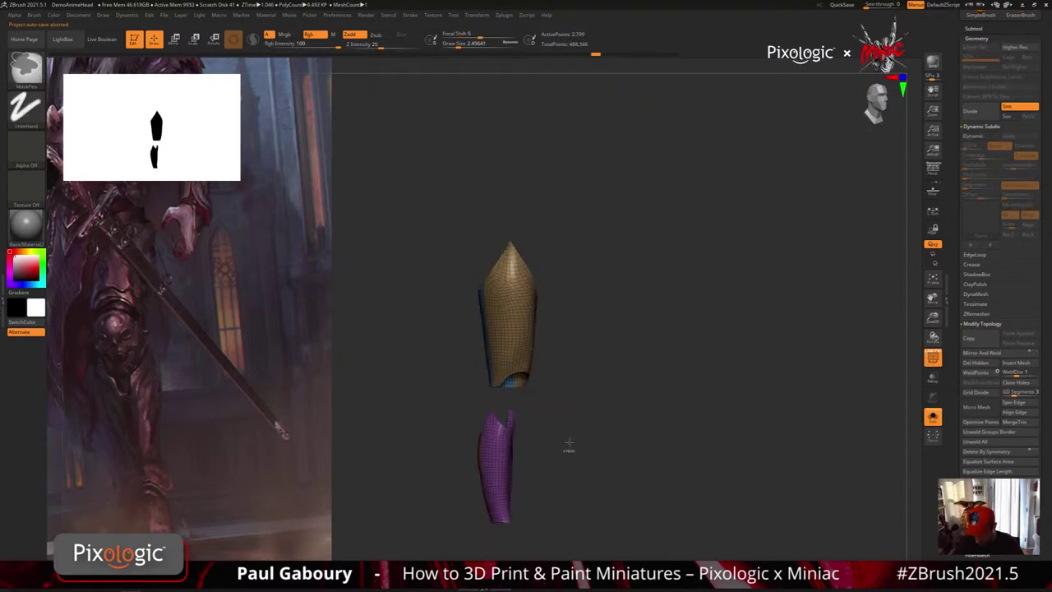
# Unhide all polygroups of the earlier remeshed leg and step back through its visibility changes.
pyautogui.moveTo(569, 442); pyautogui.dragTo(600, 431)
pyautogui.keyDown('ctrl'); pyautogui.keyDown('shift'); pyautogui.click(600, 430); pyautogui.keyUp('shift'); pyautogui.keyUp('ctrl')
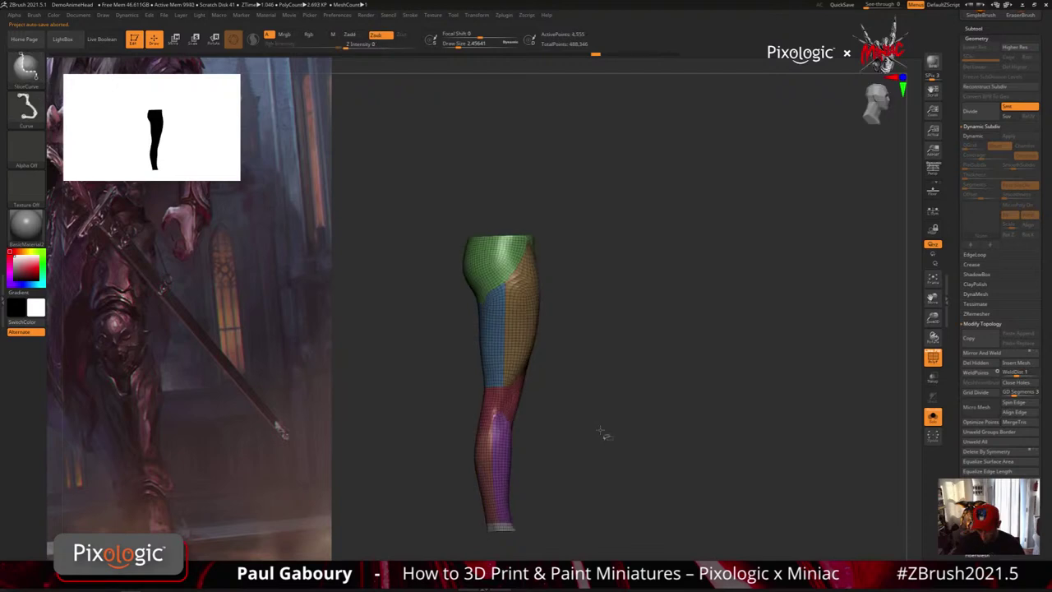
pyautogui.hotkey('ctrl', 'z')
pyautogui.hotkey('ctrl', 'z')
pyautogui.hotkey('ctrl', 'z')
pyautogui.hotkey('ctrl', 'z')
pyautogui.hotkey('ctrl', 'z')
pyautogui.hotkey('ctrl', 'shift', 'z')
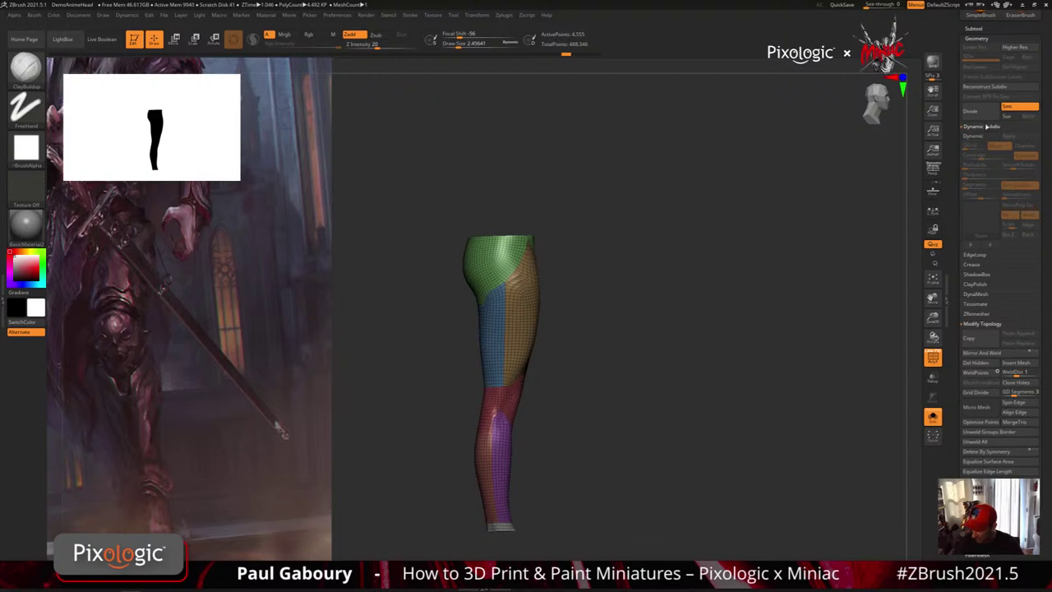
# Restore the dense leg from before the remesh and ZRemesh it with KeepGroups, minimum SmoothGroups and a target polygon count of 2.
pyautogui.click(986, 127)
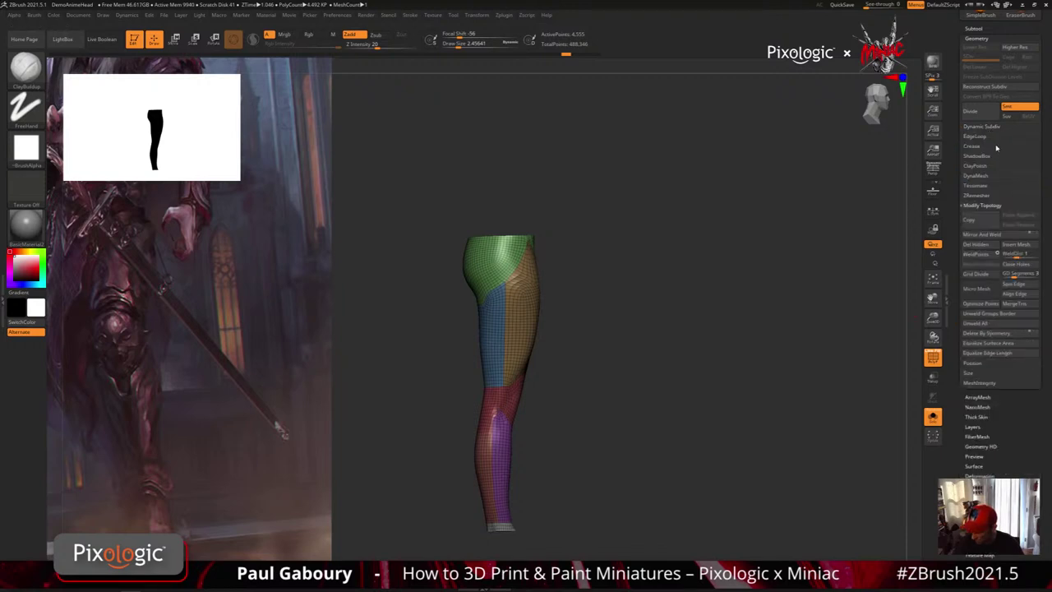
pyautogui.click(1005, 195)
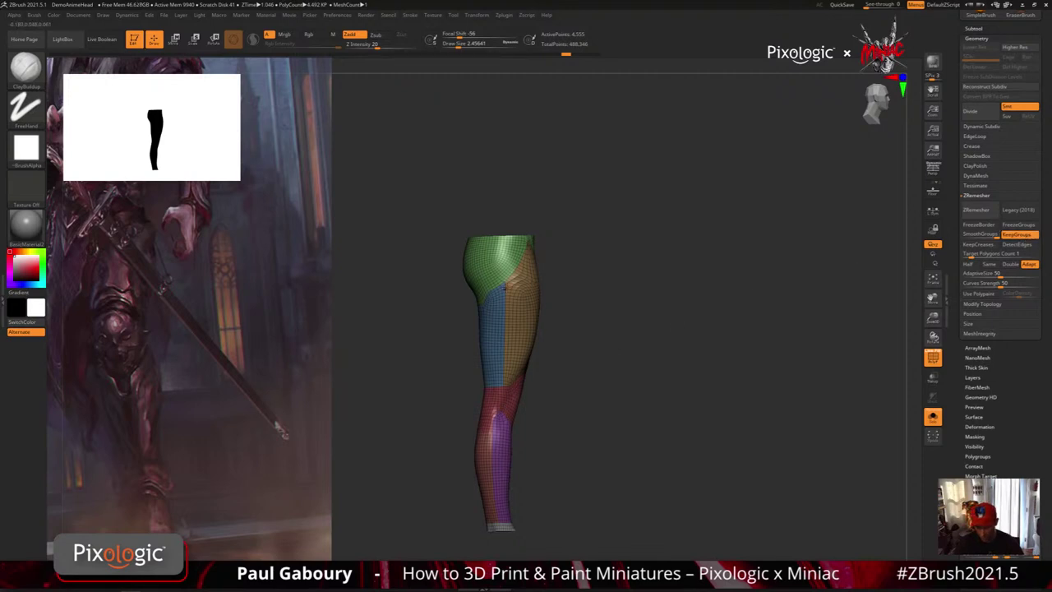
pyautogui.hotkey('shift', 'f')
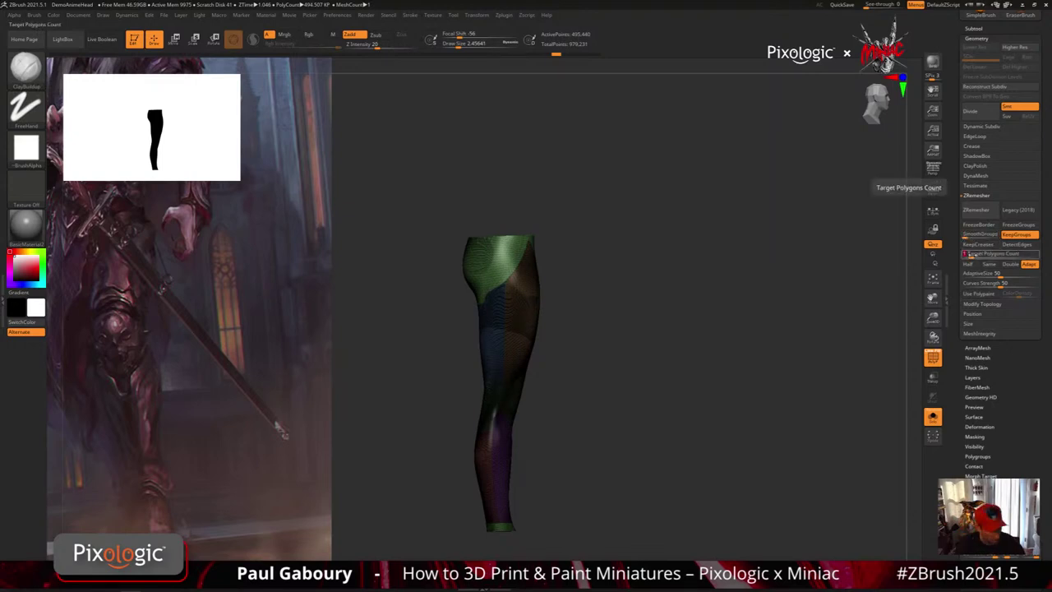
pyautogui.click(976, 212)
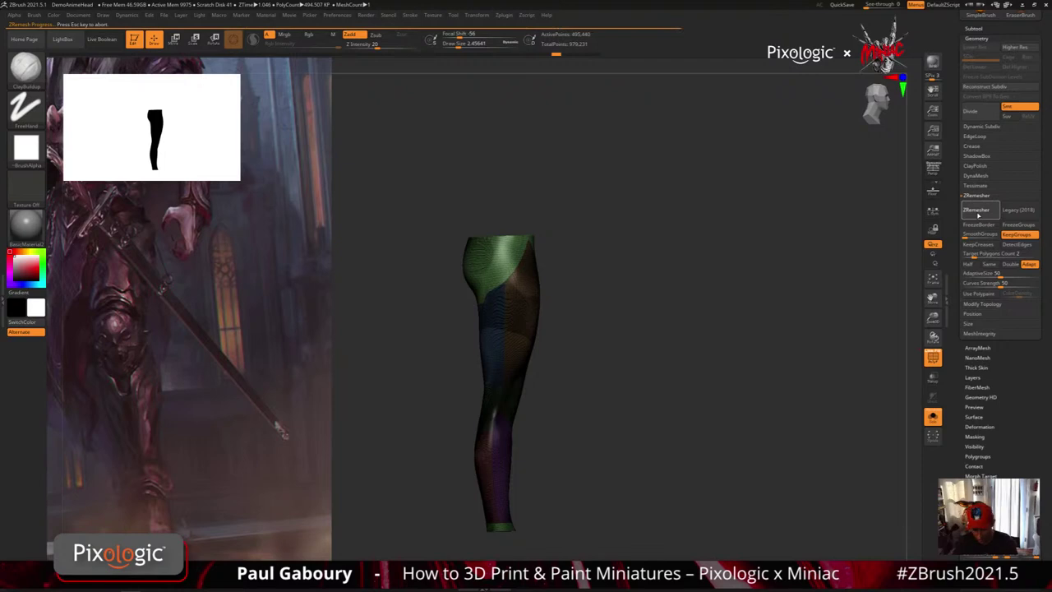
# Isolate the front and back thigh, shin and calf polygroups of the new remesh, hiding the hip, knee and ankle.
pyautogui.moveTo(640, 455); pyautogui.dragTo(560, 363)
pyautogui.keyDown('ctrl'); pyautogui.keyDown('shift'); pyautogui.click(524, 343); pyautogui.keyUp('shift'); pyautogui.keyUp('ctrl')
pyautogui.keyDown('ctrl'); pyautogui.keyDown('shift'); pyautogui.click(499, 361); pyautogui.keyUp('shift'); pyautogui.keyUp('ctrl')
pyautogui.keyDown('ctrl'); pyautogui.keyDown('shift'); pyautogui.click(497, 464); pyautogui.keyUp('shift'); pyautogui.keyUp('ctrl')
pyautogui.keyDown('ctrl'); pyautogui.keyDown('shift'); pyautogui.click(482, 477); pyautogui.keyUp('shift'); pyautogui.keyUp('ctrl')
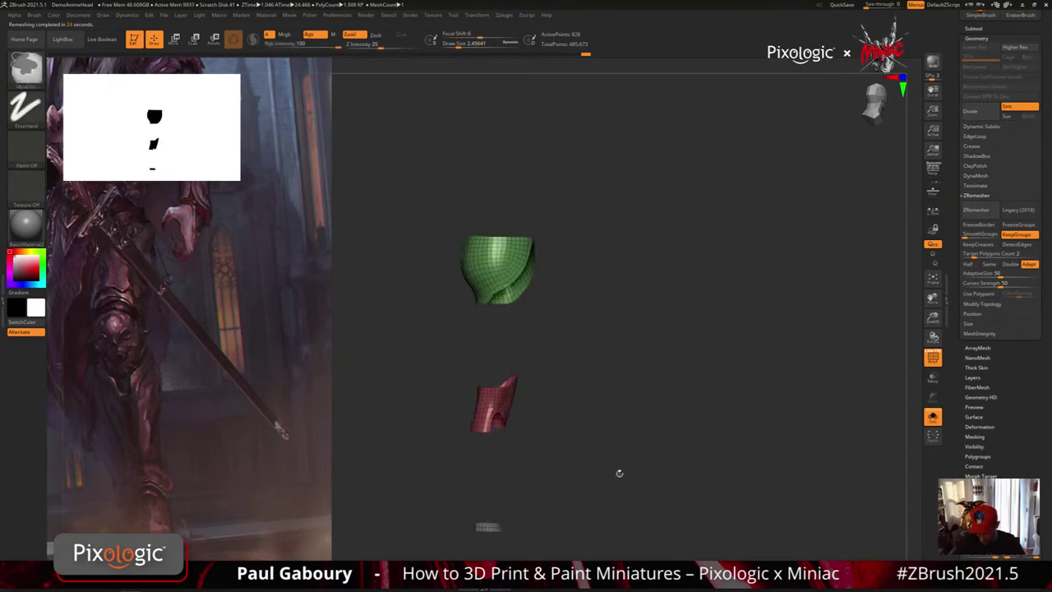
pyautogui.moveTo(615, 458)
pyautogui.keyDown('ctrl'); pyautogui.keyDown('shift'); pyautogui.mouseDown()
pyautogui.moveTo(634, 473)
pyautogui.moveTo(567, 460)
pyautogui.moveTo(610, 461)
pyautogui.moveTo(610, 477)
pyautogui.moveTo(620, 439)
pyautogui.mouseUp(); pyautogui.keyUp('shift'); pyautogui.keyUp('ctrl')
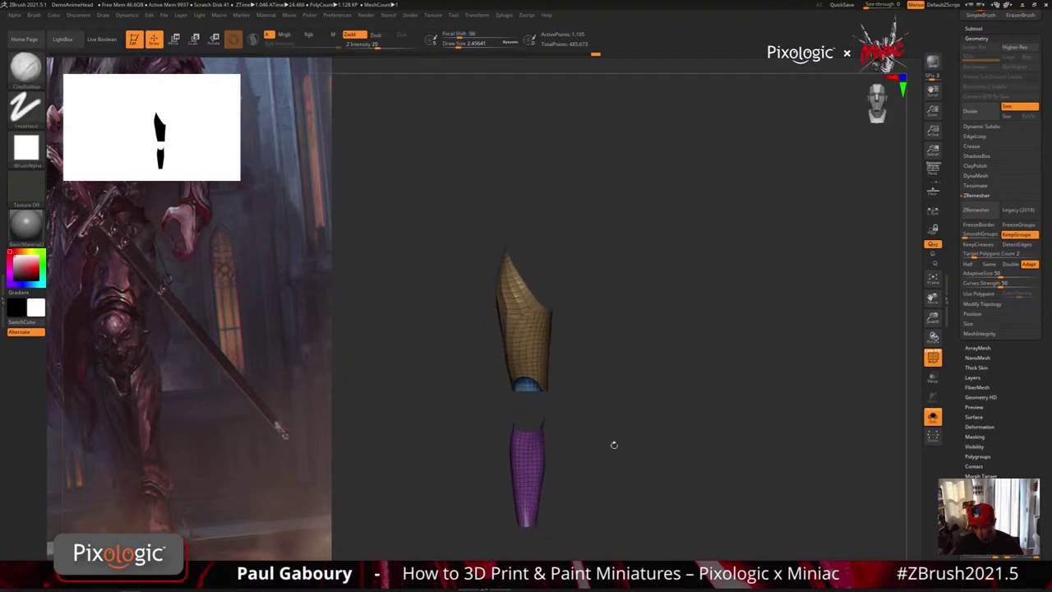
pyautogui.moveTo(613, 445); pyautogui.dragTo(658, 450)
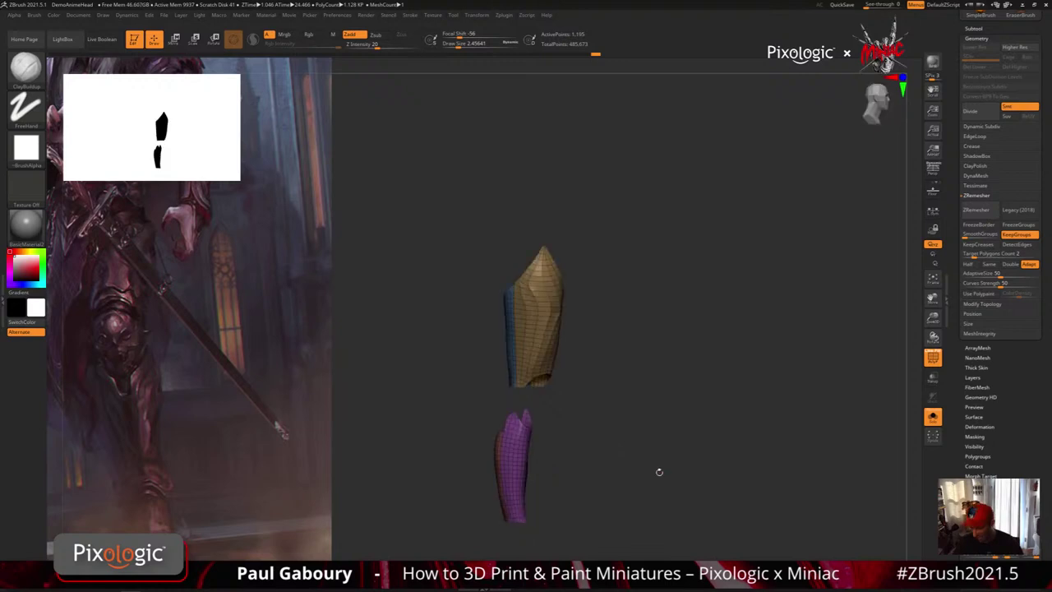
# Unweld the polygroup borders of the isolated thigh and lower-leg pieces and bring the whole leg back into view.
pyautogui.press('shift')
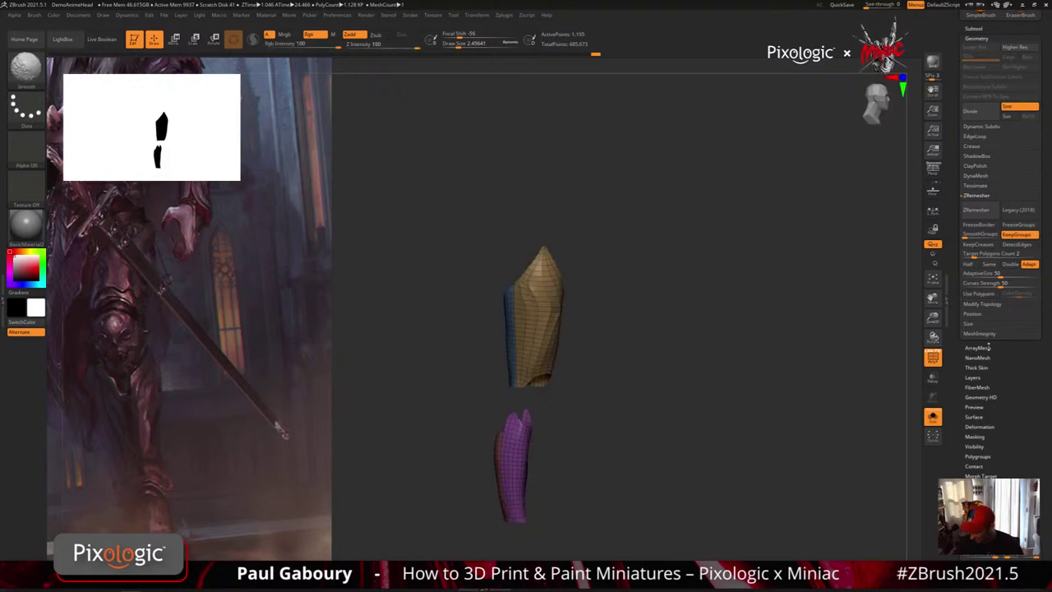
pyautogui.click(982, 303)
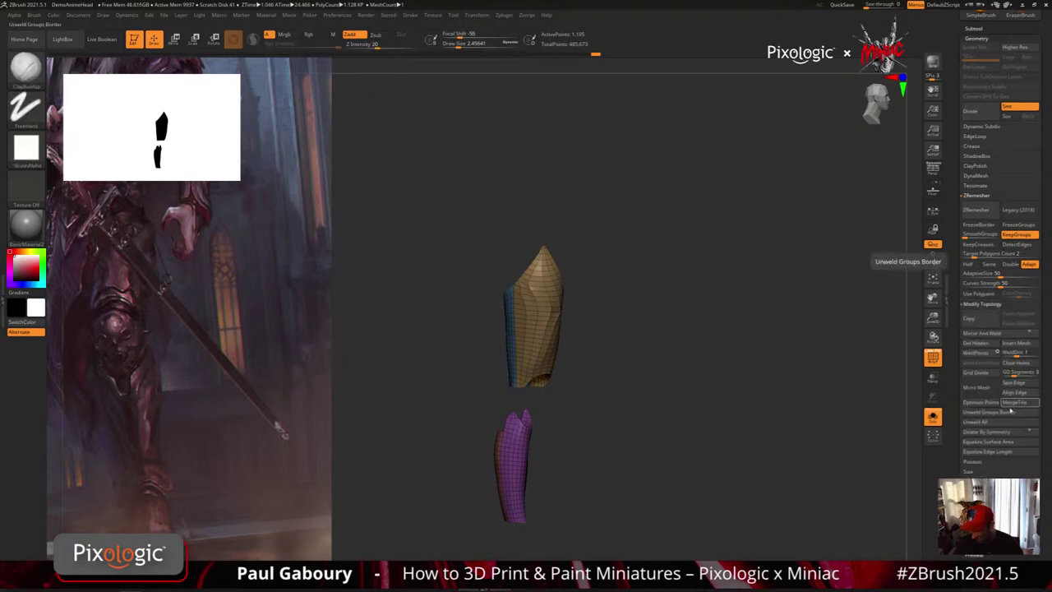
pyautogui.moveTo(425, 404); pyautogui.dragTo(495, 405)
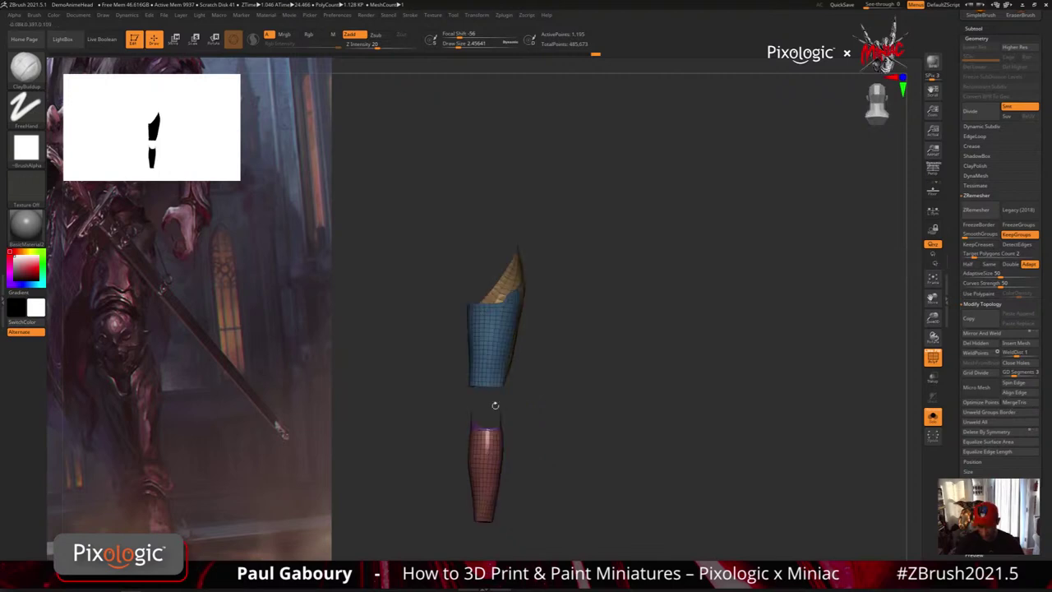
pyautogui.moveTo(488, 524); pyautogui.dragTo(444, 523)
pyautogui.moveTo(570, 399); pyautogui.dragTo(530, 392)
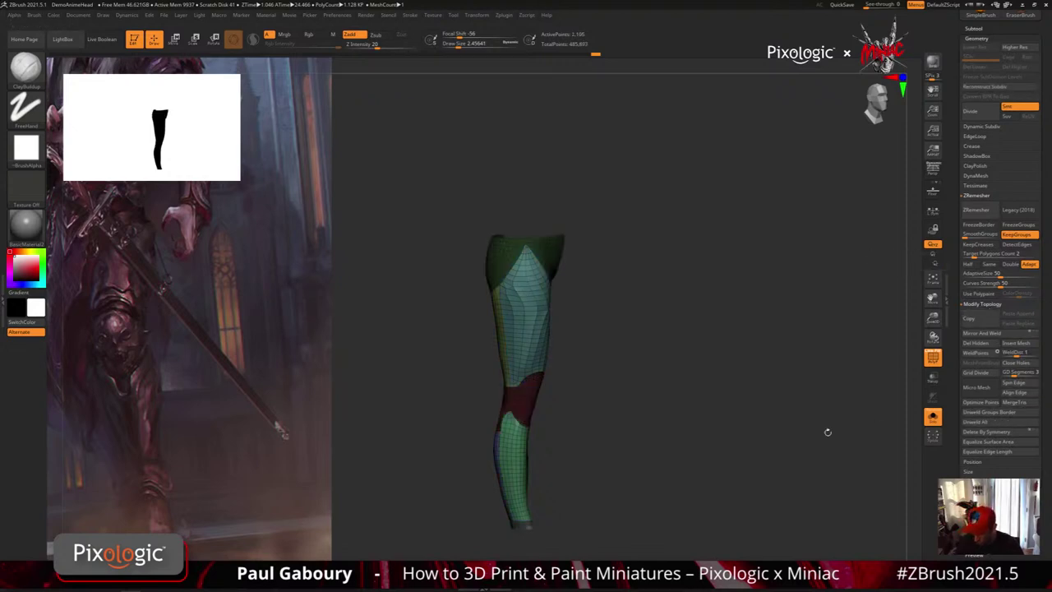
pyautogui.moveTo(825, 430); pyautogui.dragTo(655, 461)
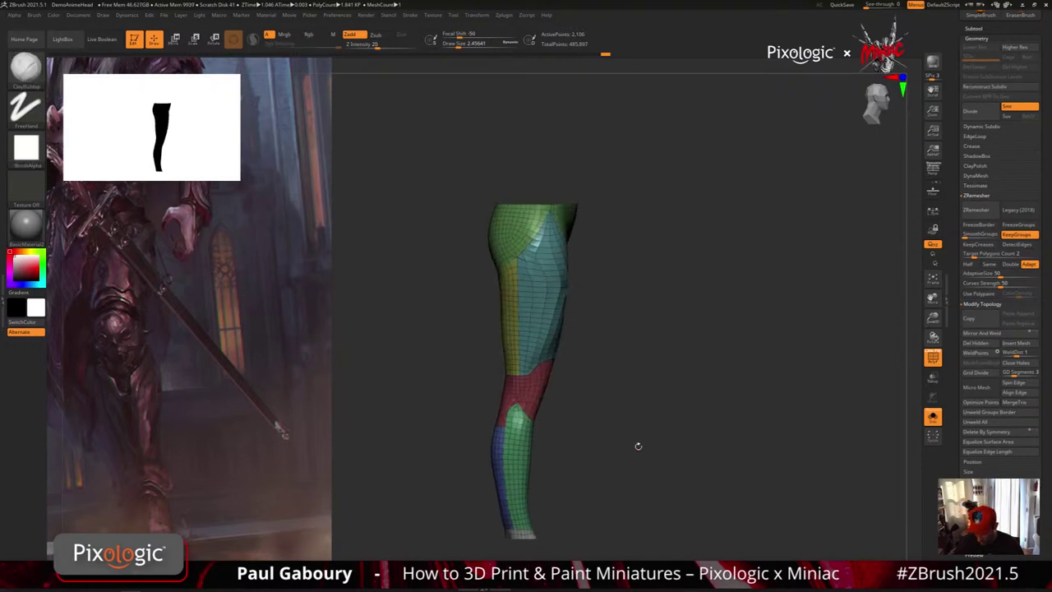
# Isolate the front and back thigh, shin and calf pieces and delete the hidden hip, knee and ankle geometry.
pyautogui.keyDown('ctrl'); pyautogui.keyDown('shift'); pyautogui.click(514, 331); pyautogui.keyUp('shift'); pyautogui.keyUp('ctrl')
pyautogui.keyDown('ctrl'); pyautogui.keyDown('shift'); pyautogui.click(520, 463); pyautogui.keyUp('shift'); pyautogui.keyUp('ctrl')
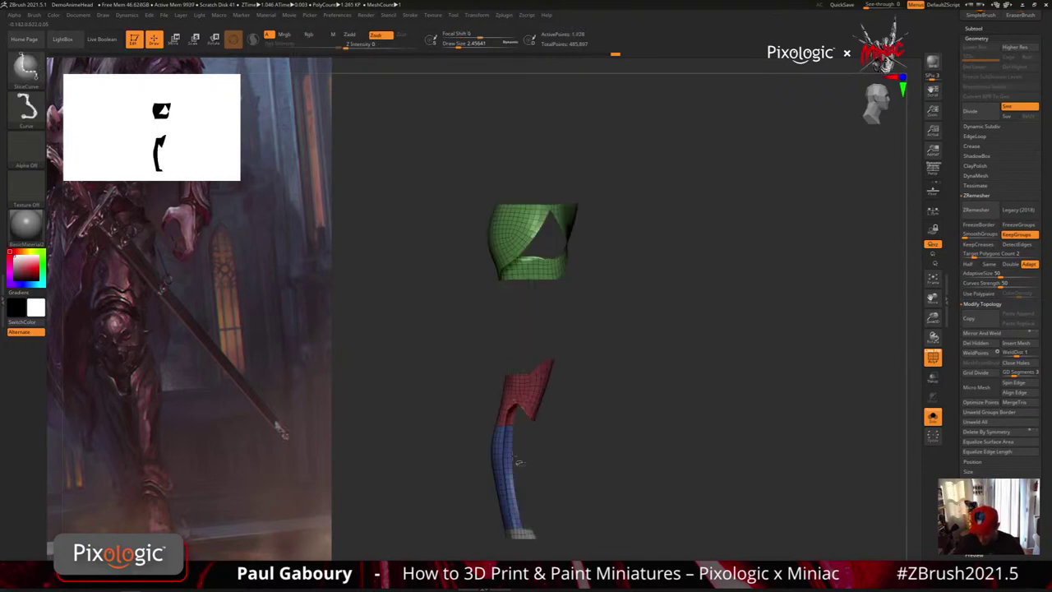
pyautogui.keyDown('ctrl'); pyautogui.keyDown('shift'); pyautogui.click(496, 468); pyautogui.keyUp('shift'); pyautogui.keyUp('ctrl')
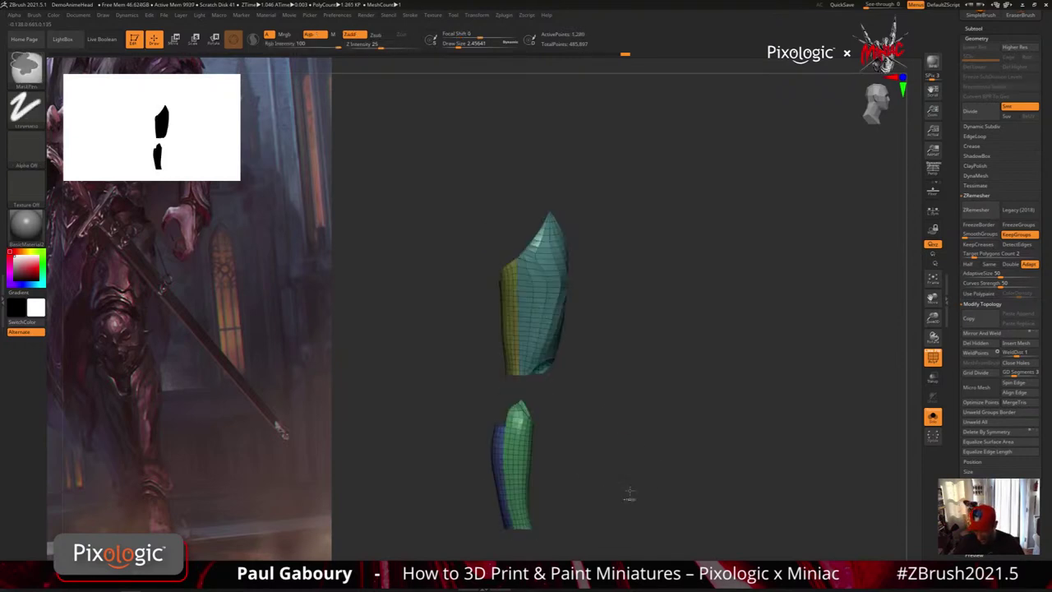
pyautogui.moveTo(628, 493); pyautogui.dragTo(653, 487)
pyautogui.click(987, 345)
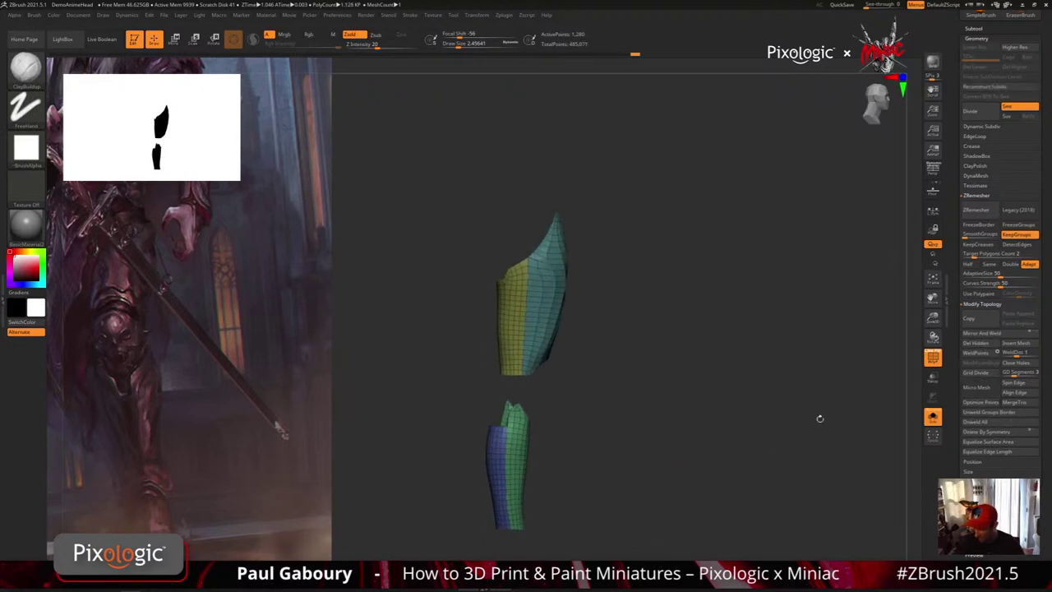
pyautogui.moveTo(731, 444); pyautogui.dragTo(684, 445)
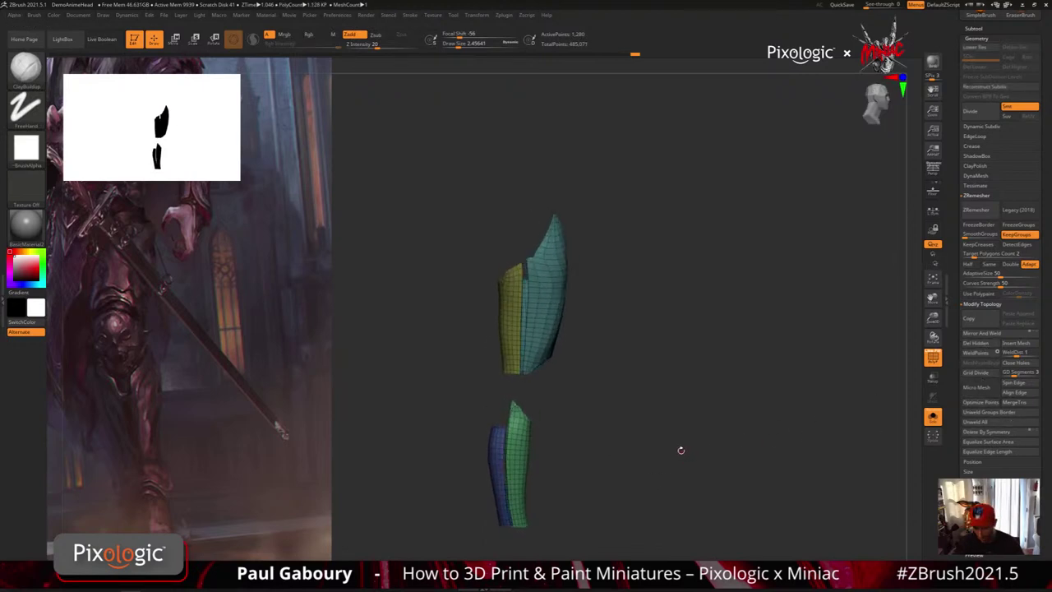
# Try to ZRemesh the separated leg pieces with KeepGroups off, and undo the remesh.
pyautogui.hotkey('shift', 'f')
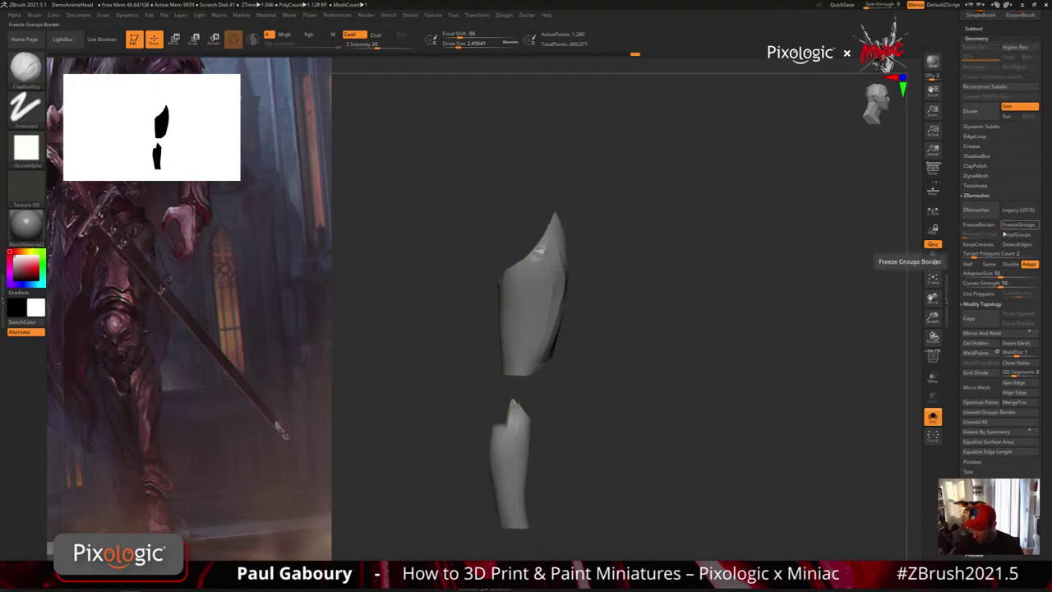
pyautogui.click(976, 210)
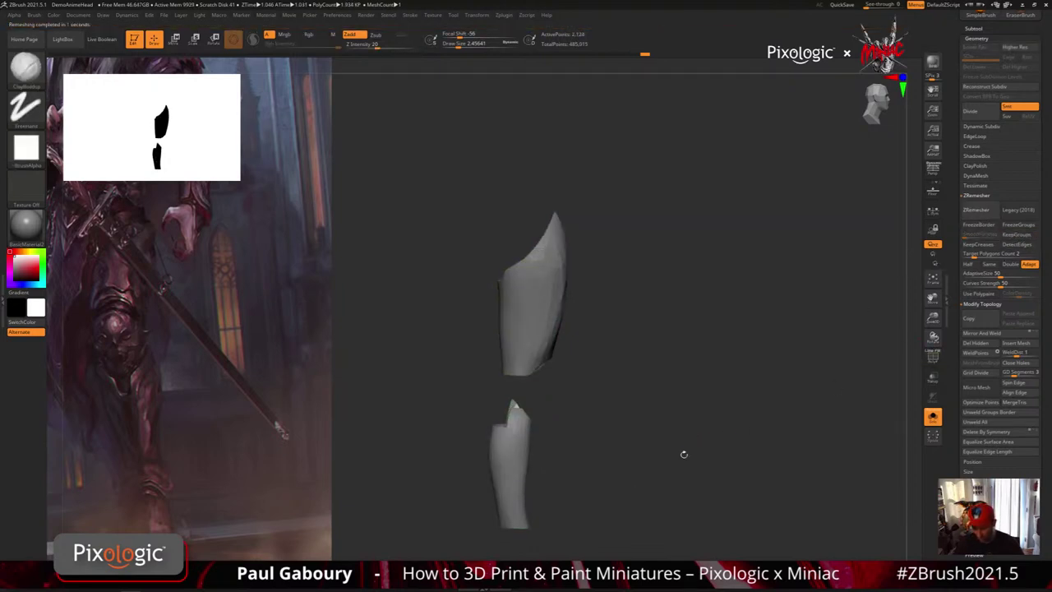
pyautogui.hotkey('shift', 'f')
pyautogui.moveTo(683, 452); pyautogui.dragTo(670, 458)
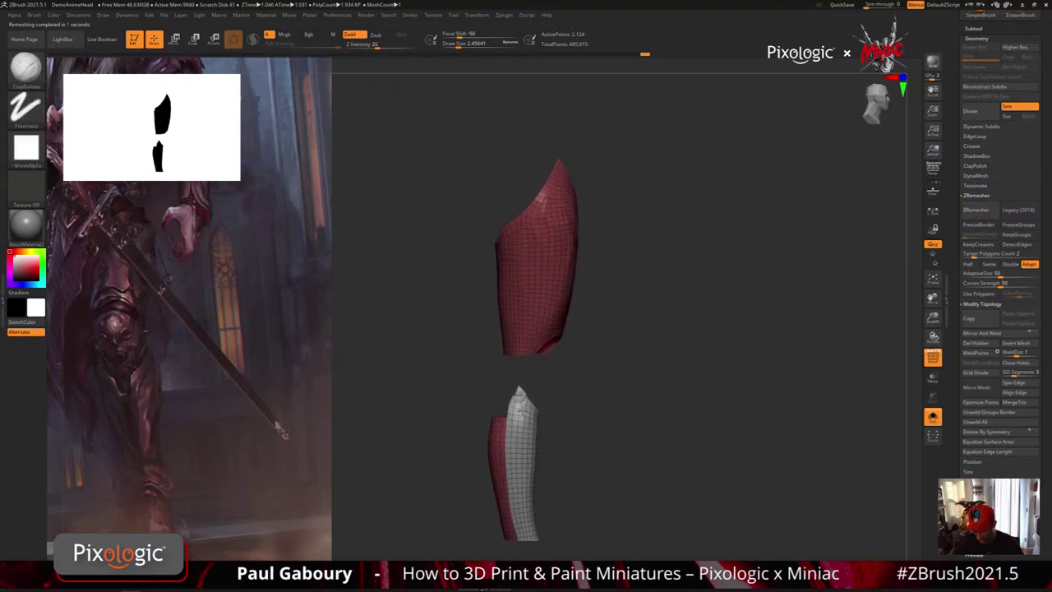
pyautogui.moveTo(520, 408)
pyautogui.keyDown('shift'); pyautogui.mouseDown()
pyautogui.moveTo(619, 422)
pyautogui.moveTo(618, 409)
pyautogui.mouseUp(); pyautogui.keyUp('shift')
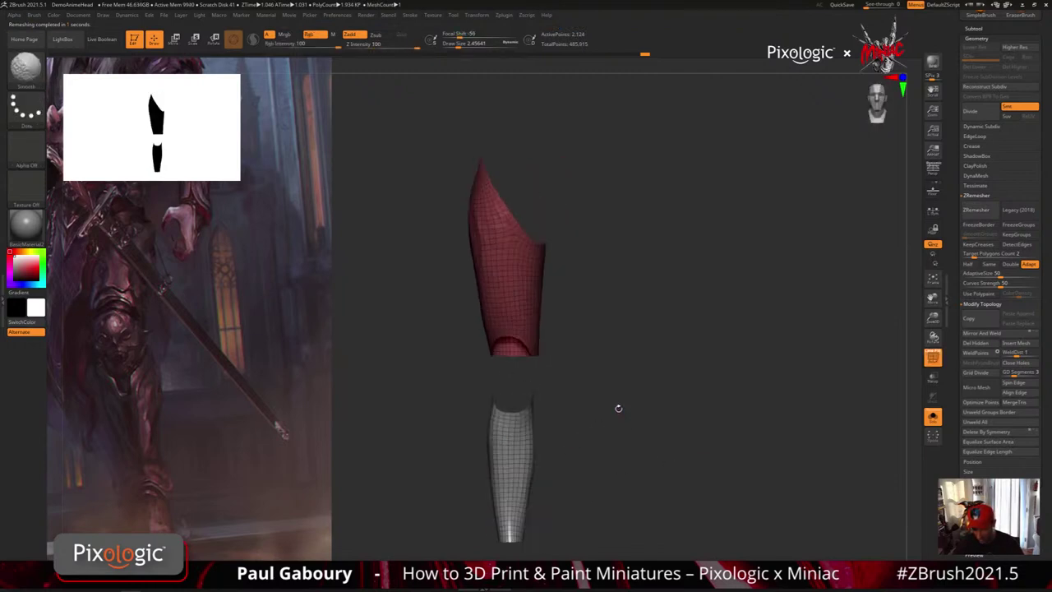
pyautogui.keyDown('ctrl'); pyautogui.moveTo(619, 409); pyautogui.dragTo(622, 417, button='right'); pyautogui.keyUp('ctrl')
pyautogui.hotkey('ctrl', 'z')
pyautogui.moveTo(621, 418); pyautogui.dragTo(634, 408)
pyautogui.keyDown('ctrl'); pyautogui.moveTo(643, 416); pyautogui.dragTo(619, 408, button='right'); pyautogui.keyUp('ctrl')
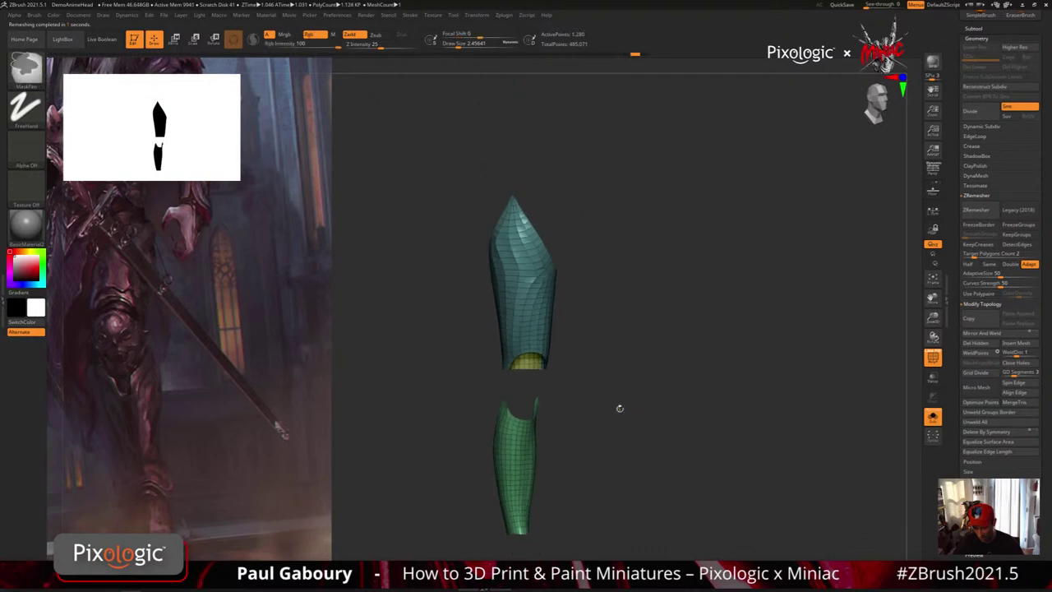
# Subdivide the separated thigh and lower-leg pieces repeatedly, deleting the lower subdivision levels.
pyautogui.moveTo(620, 409); pyautogui.dragTo(639, 410)
pyautogui.hotkey('shift', 'f')
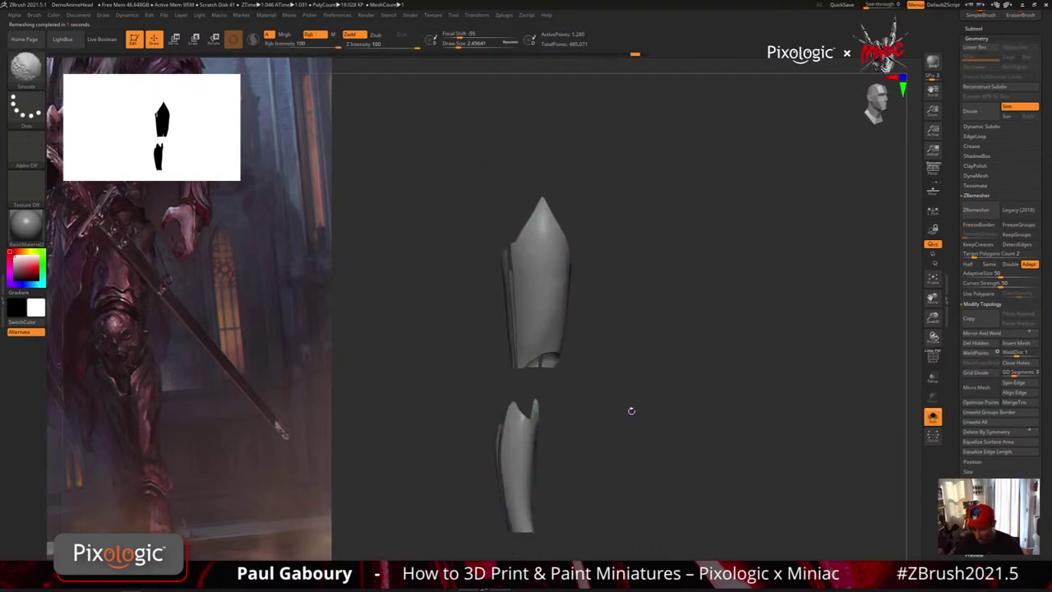
pyautogui.moveTo(635, 413)
pyautogui.mouseDown()
pyautogui.moveTo(608, 419)
pyautogui.moveTo(642, 407)
pyautogui.mouseUp()
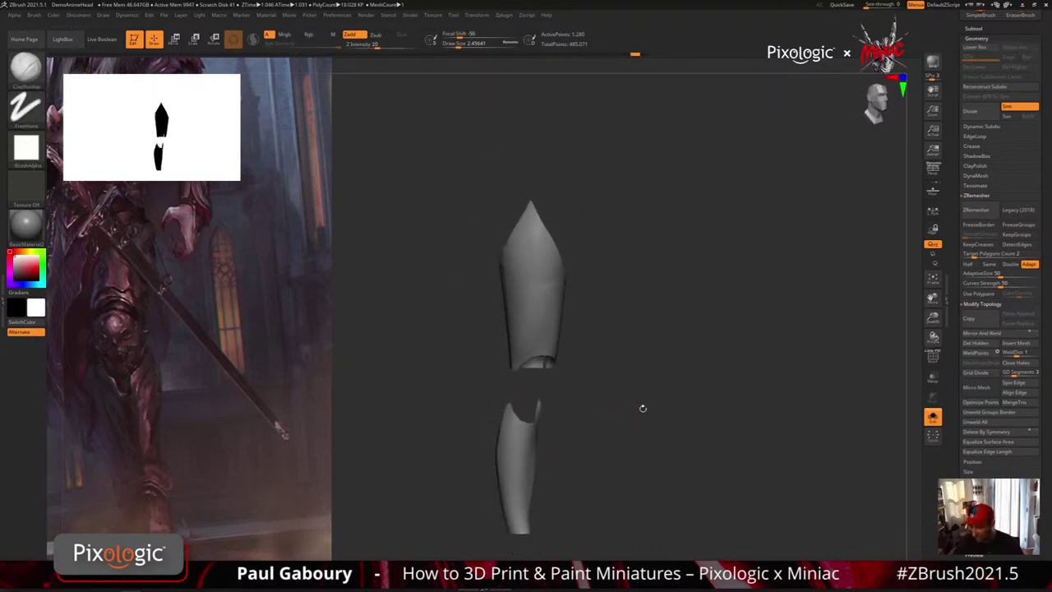
pyautogui.click(994, 127)
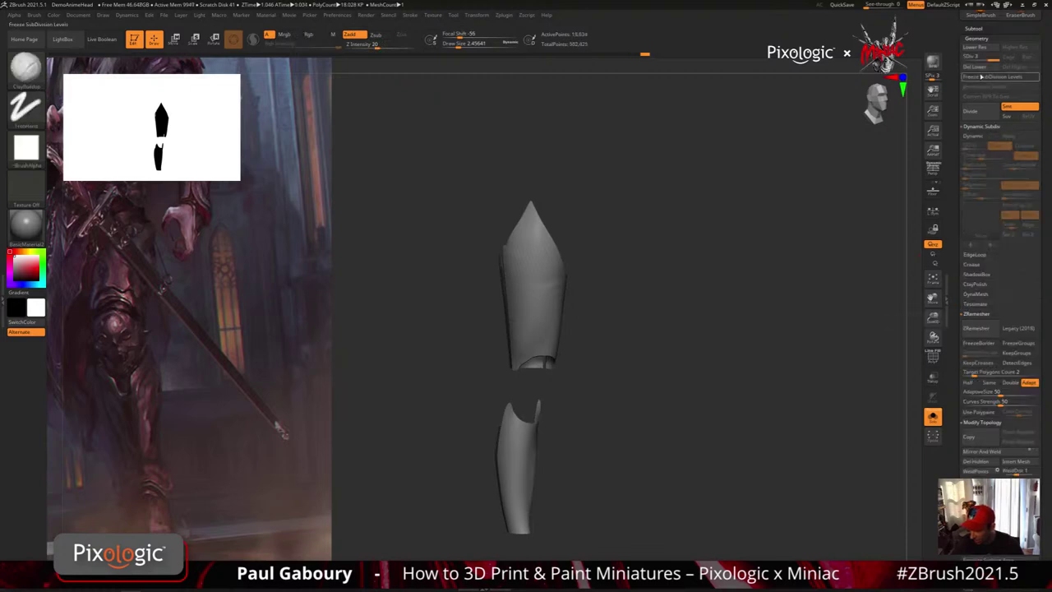
pyautogui.hotkey('ctrl', 'd')
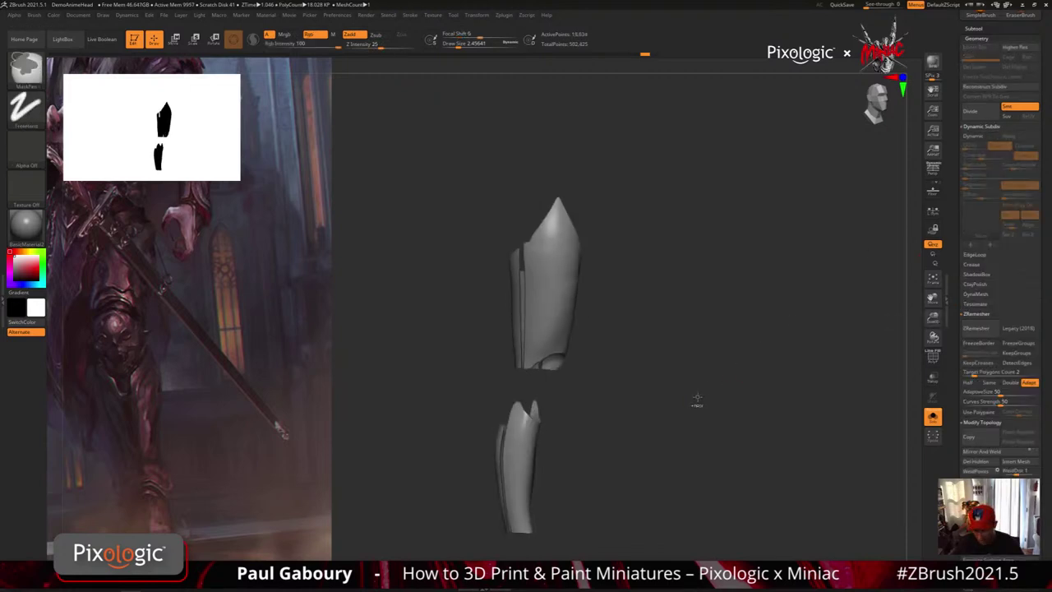
pyautogui.moveTo(699, 401); pyautogui.dragTo(691, 400)
pyautogui.hotkey('shift', 'f')
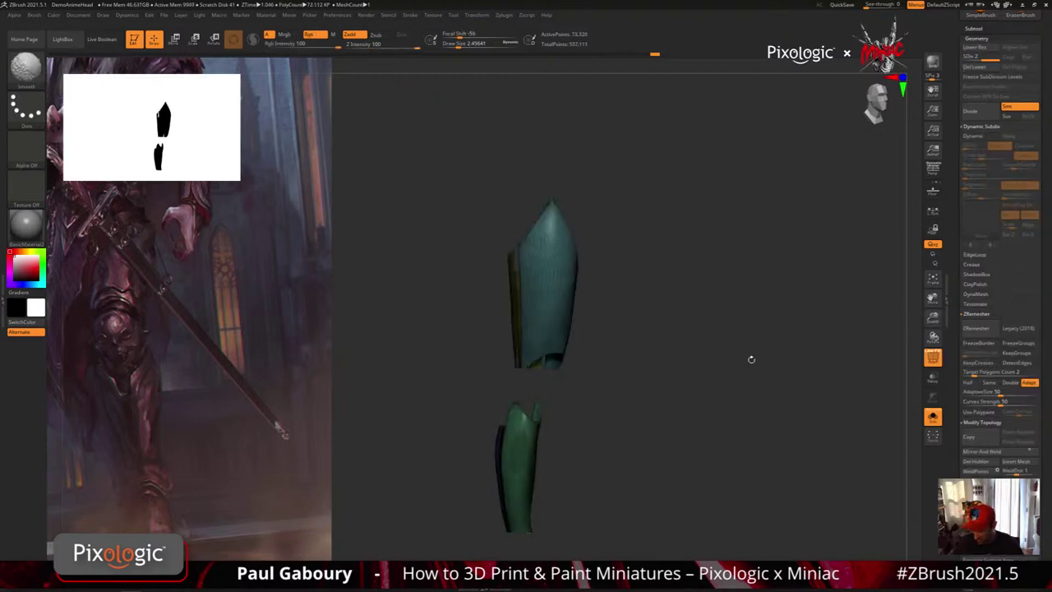
pyautogui.click(982, 126)
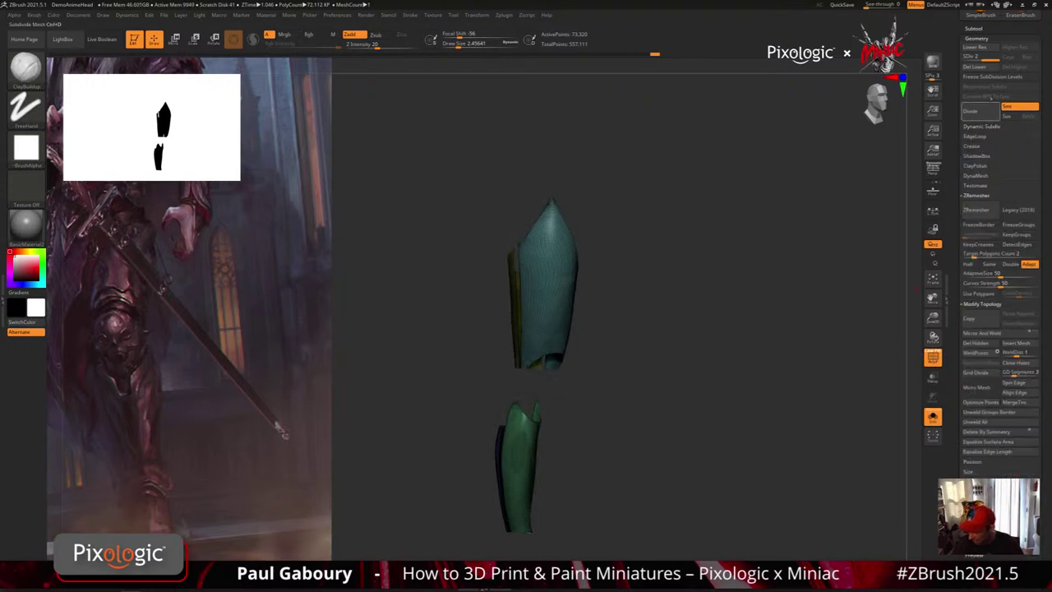
pyautogui.hotkey('shift', 'd')
# ZRemesh the densely subdivided leg pieces with KeepGroups off and a target polygon count of 2.
pyautogui.click(989, 212)
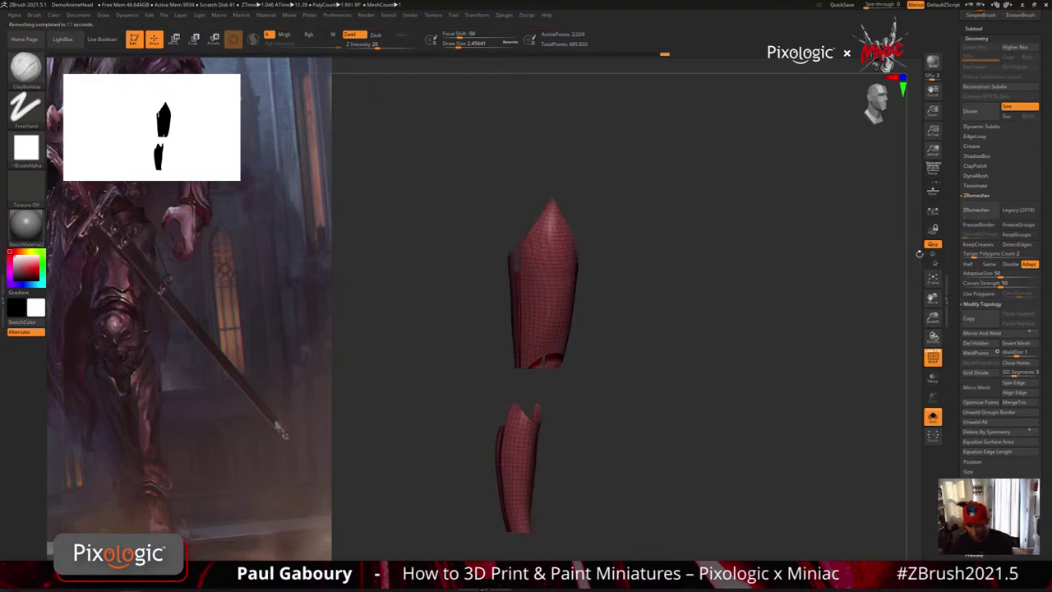
pyautogui.moveTo(657, 450); pyautogui.dragTo(610, 463)
pyautogui.hotkey('shift', 'f')
pyautogui.hotkey('shift', 'f')
pyautogui.moveTo(561, 472); pyautogui.dragTo(800, 394)
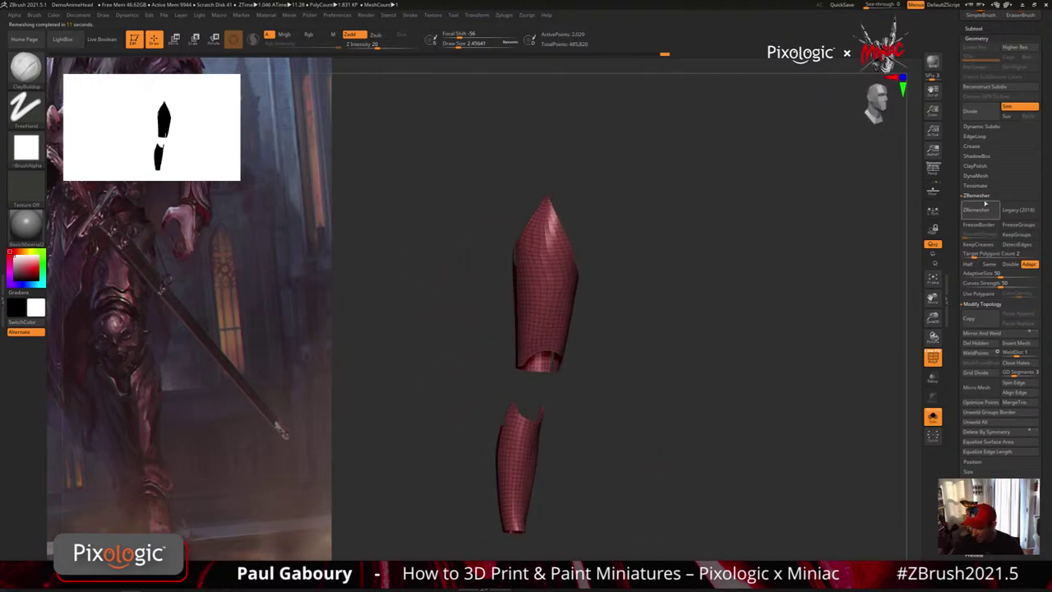
# Set the target polygon count to 0.5 and ZRemesh the leg pieces again.
pyautogui.click(973, 254)
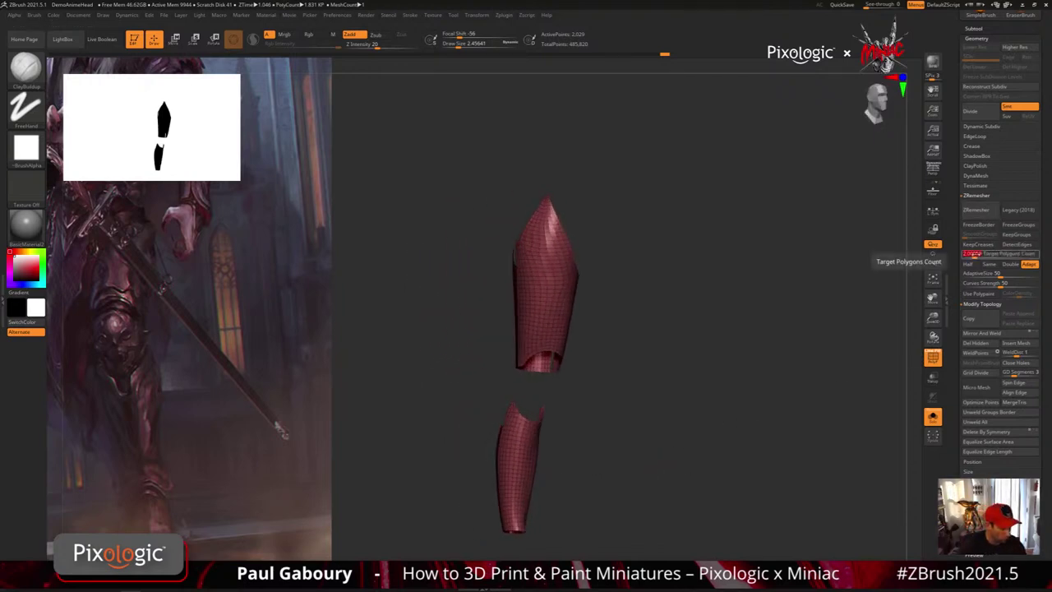
pyautogui.write('0.5')
pyautogui.press('Return')
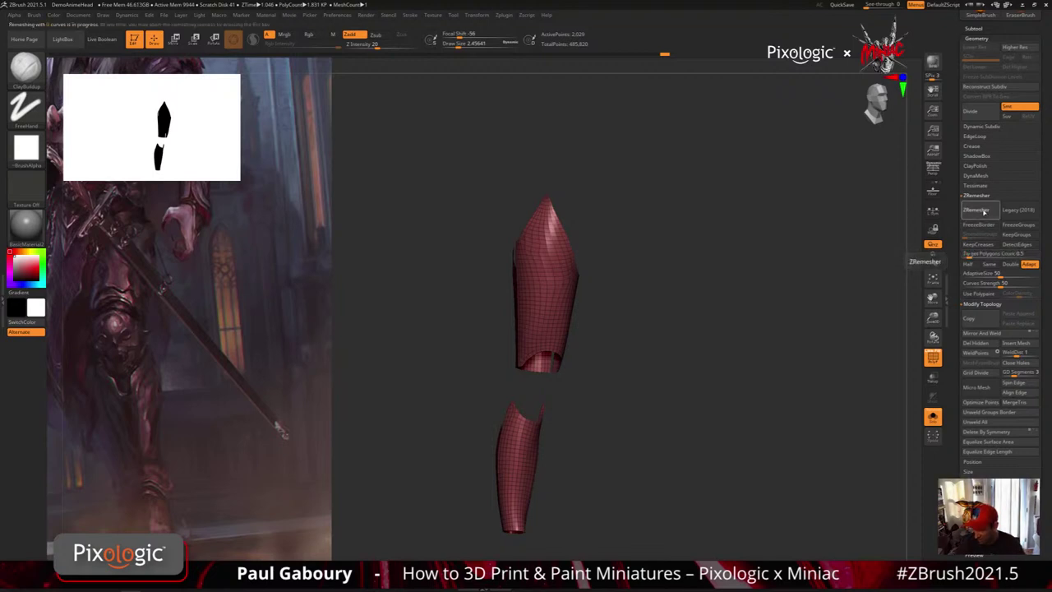
pyautogui.click(977, 210)
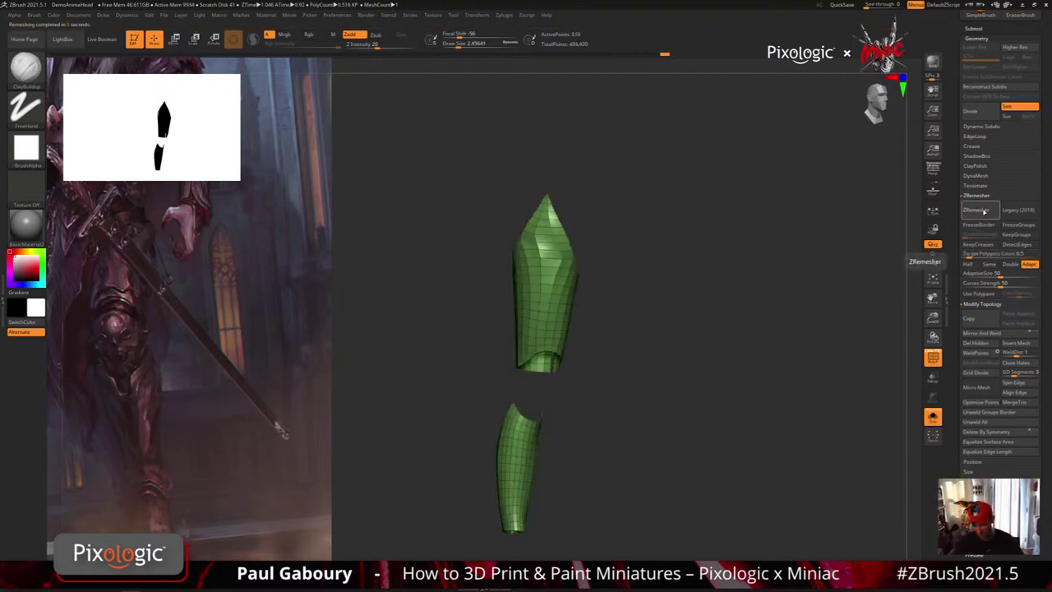
# Delete surplus edge loops from the back calf plate with the ZModeler brush.
pyautogui.moveTo(716, 445); pyautogui.dragTo(575, 344)
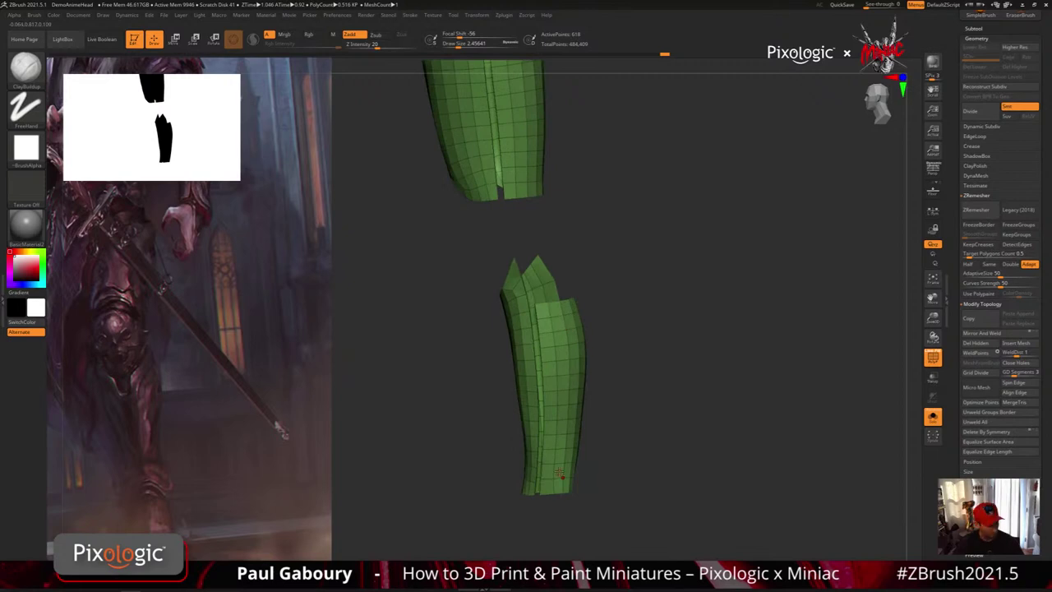
pyautogui.press('b')
pyautogui.press('z')
pyautogui.press('m')
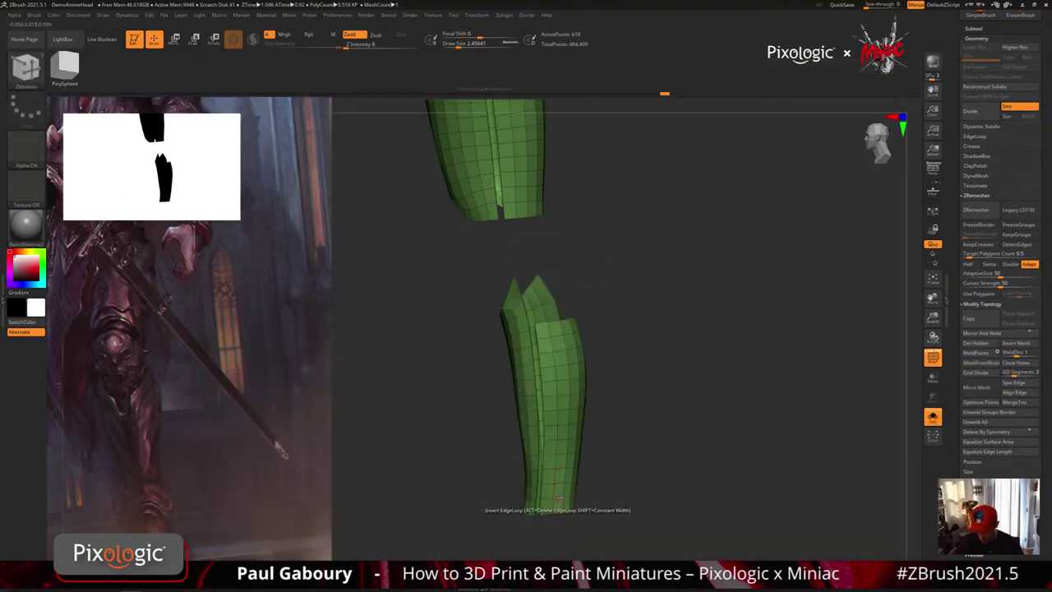
pyautogui.keyDown('alt'); pyautogui.moveTo(557, 500); pyautogui.dragTo(548, 427, button='right'); pyautogui.keyUp('alt')
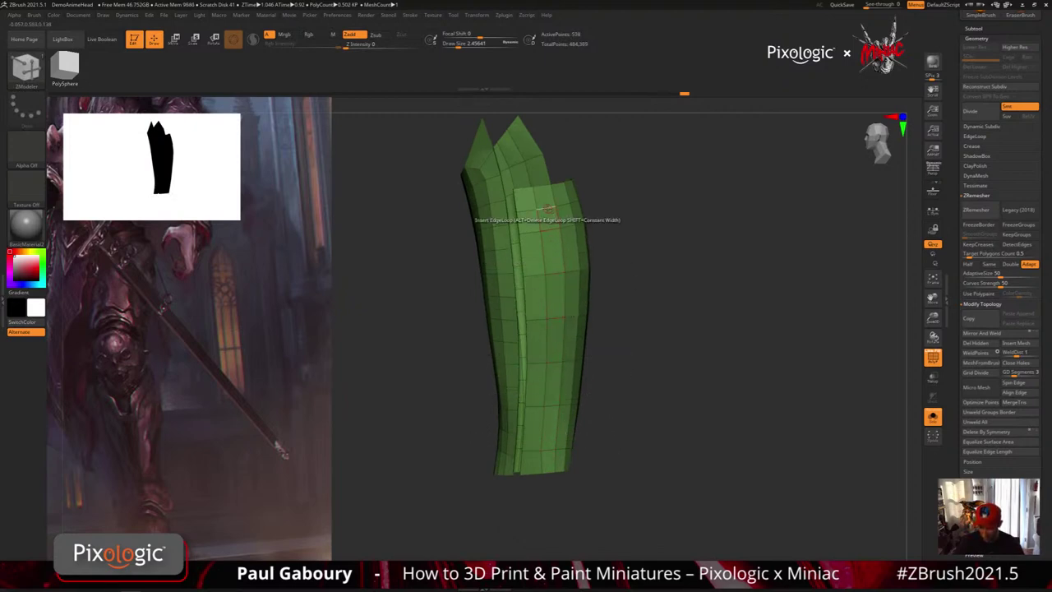
pyautogui.keyDown('ctrl'); pyautogui.moveTo(629, 327); pyautogui.dragTo(623, 411, button='right'); pyautogui.keyUp('ctrl')
pyautogui.moveTo(623, 410)
pyautogui.mouseDown(button='right')
pyautogui.moveTo(639, 427)
pyautogui.moveTo(565, 335)
pyautogui.moveTo(569, 313)
pyautogui.moveTo(514, 339)
pyautogui.mouseUp(button='right')
pyautogui.keyDown('alt'); pyautogui.click(570, 335); pyautogui.keyUp('alt')
pyautogui.keyDown('alt'); pyautogui.click(582, 341); pyautogui.keyUp('alt')
pyautogui.moveTo(621, 381); pyautogui.dragTo(651, 407, button='right')
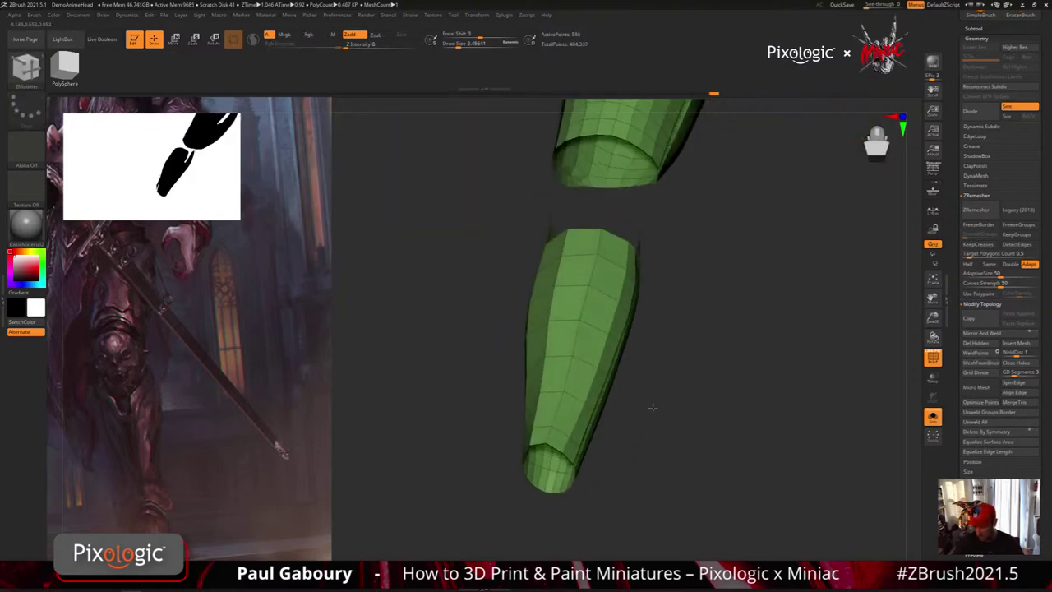
# Preview the plates with Dynamic Subdivision and delete surplus edge loops across the upper part of the front shin plate.
pyautogui.moveTo(653, 407); pyautogui.dragTo(743, 422)
pyautogui.press('d')
pyautogui.hotkey('shift', 'f')
pyautogui.hotkey('shift', 'f')
pyautogui.moveTo(593, 217); pyautogui.dragTo(621, 216, button='right')
pyautogui.keyDown('alt'); pyautogui.click(573, 202); pyautogui.keyUp('alt')
pyautogui.keyDown('alt'); pyautogui.click(600, 204); pyautogui.keyUp('alt')
pyautogui.keyDown('alt'); pyautogui.click(618, 203); pyautogui.keyUp('alt')
pyautogui.moveTo(622, 215); pyautogui.dragTo(633, 210)
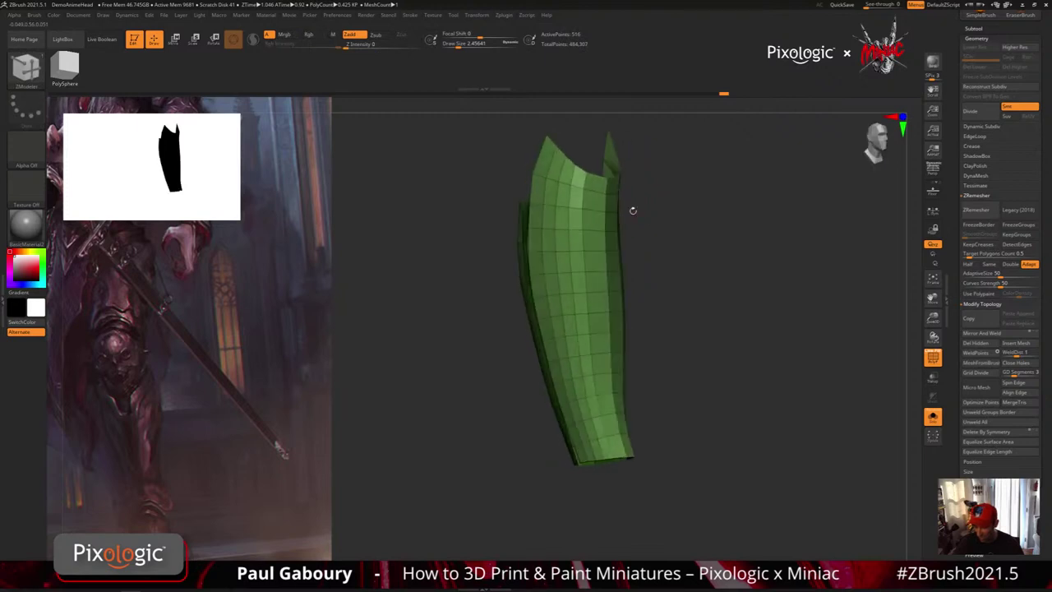
# Delete further crosswise and lengthwise edge loops from the front shin plate to coarsen its grid.
pyautogui.click(572, 198)
pyautogui.moveTo(672, 331); pyautogui.dragTo(622, 298)
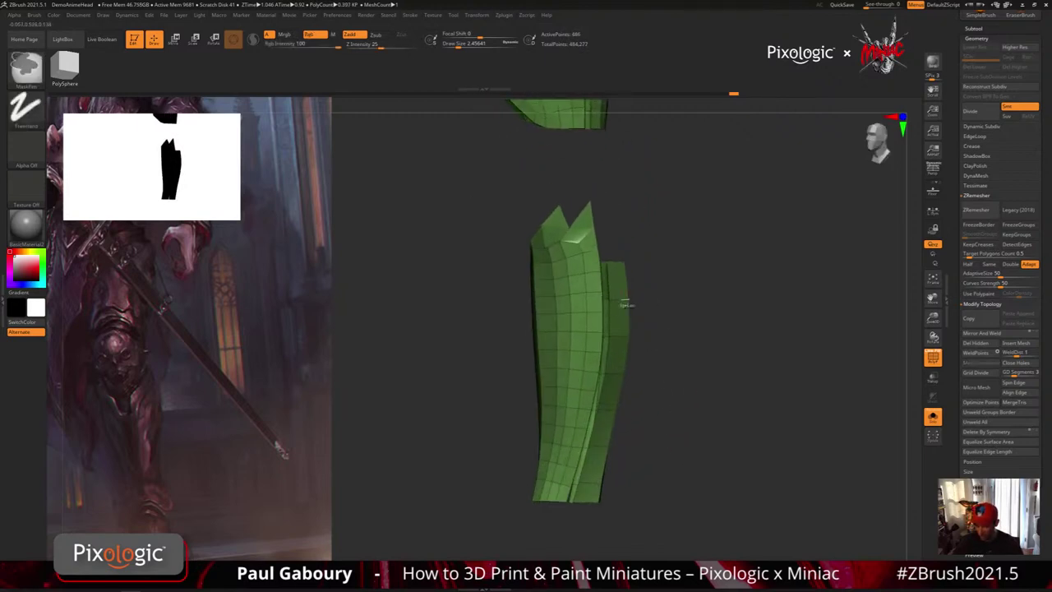
pyautogui.keyDown('alt'); pyautogui.click(576, 274); pyautogui.keyUp('alt')
pyautogui.keyDown('alt'); pyautogui.click(578, 313); pyautogui.keyUp('alt')
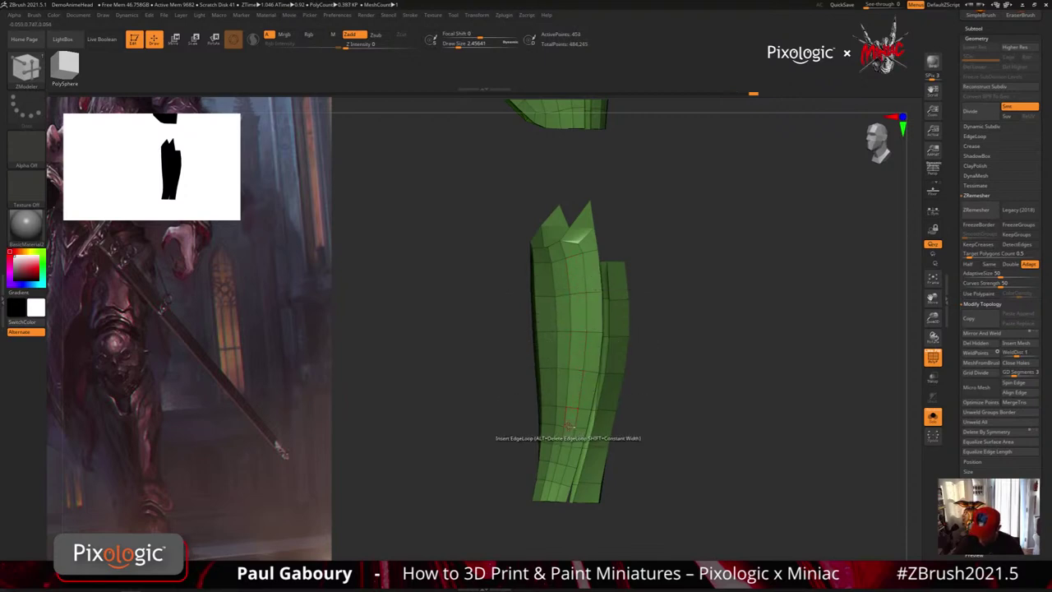
pyautogui.moveTo(644, 491)
pyautogui.mouseDown()
pyautogui.moveTo(630, 479)
pyautogui.moveTo(643, 488)
pyautogui.moveTo(647, 479)
pyautogui.mouseUp()
pyautogui.keyDown('ctrl'); pyautogui.moveTo(648, 479); pyautogui.dragTo(669, 481, button='right'); pyautogui.keyUp('ctrl')
pyautogui.keyDown('alt'); pyautogui.moveTo(664, 403); pyautogui.dragTo(663, 497, button='right'); pyautogui.keyUp('alt')
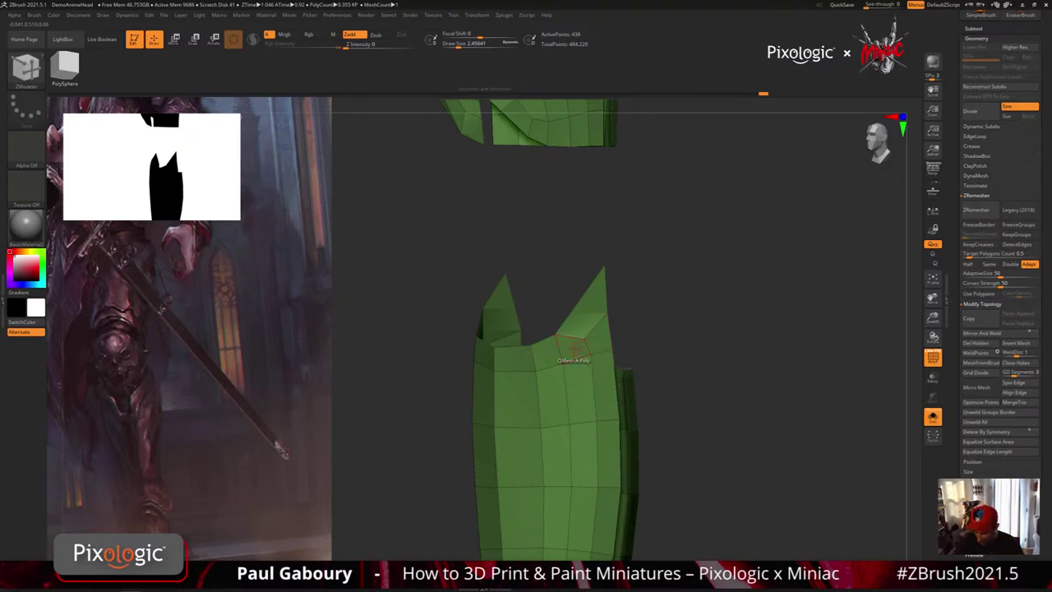
# Use the ZModeler polygon action to delete the face below the pointed tip of the front shin plate.
pyautogui.press('space')
pyautogui.click(467, 283)
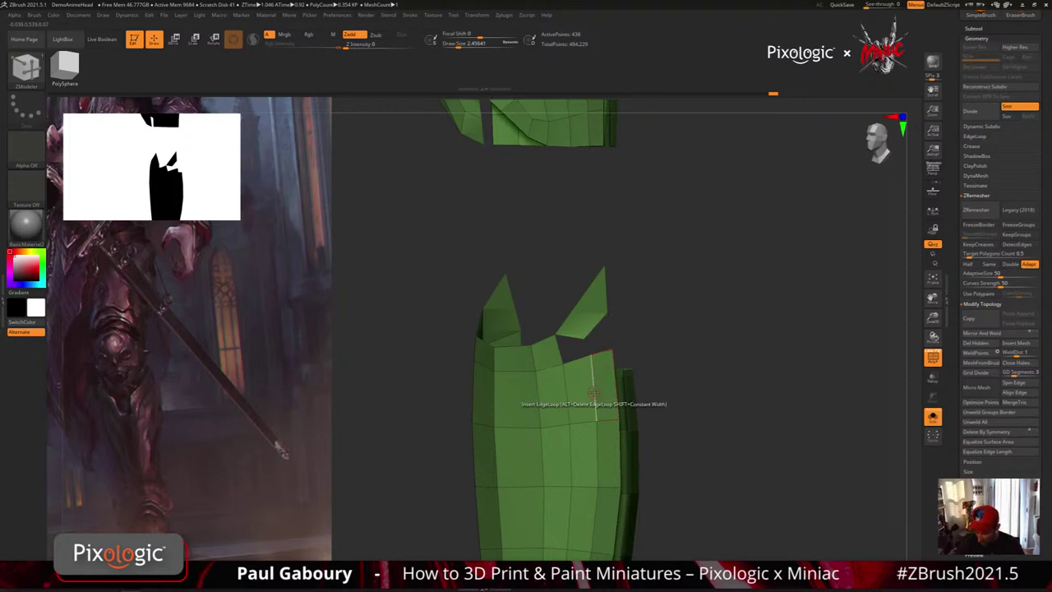
pyautogui.moveTo(638, 374); pyautogui.dragTo(636, 362)
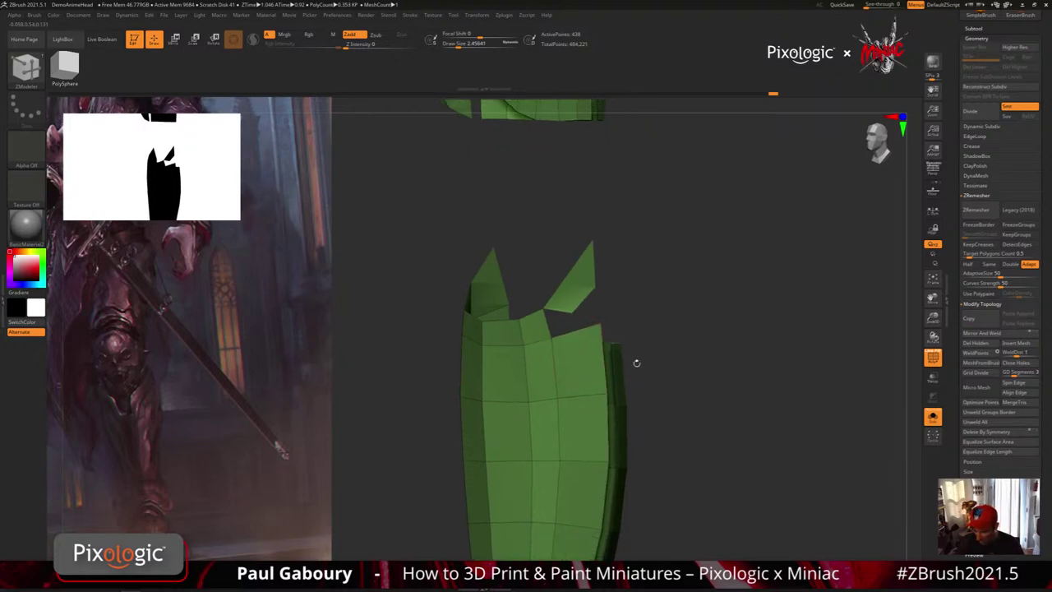
pyautogui.press('space')
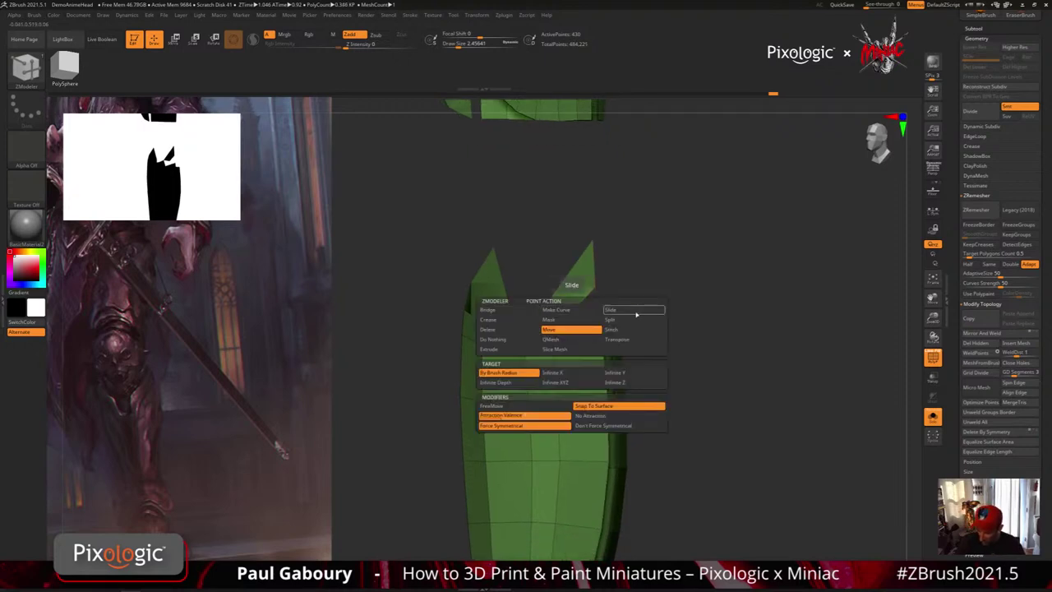
pyautogui.click(488, 310)
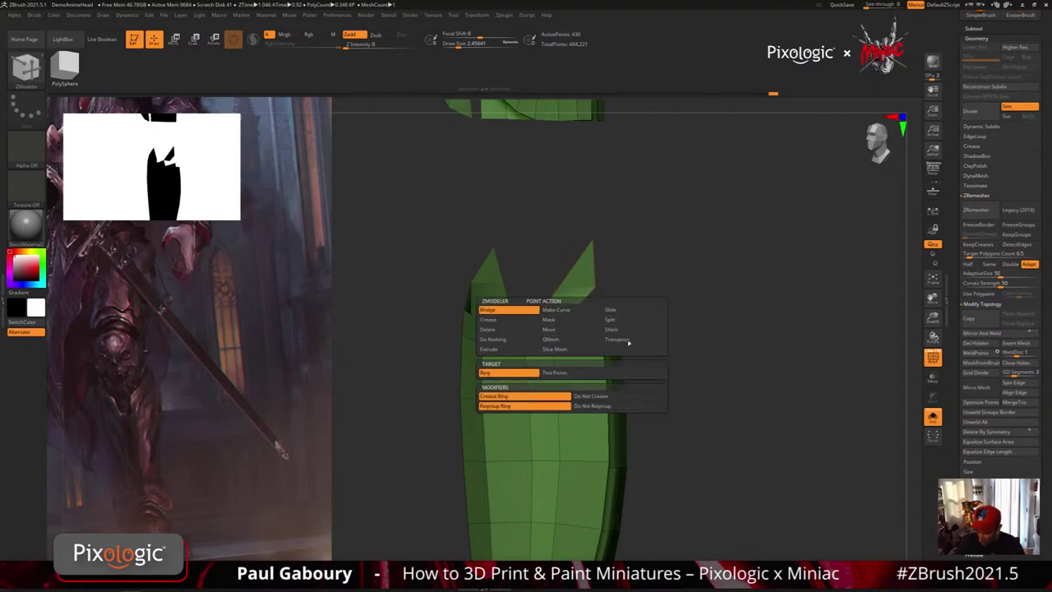
pyautogui.click(572, 373)
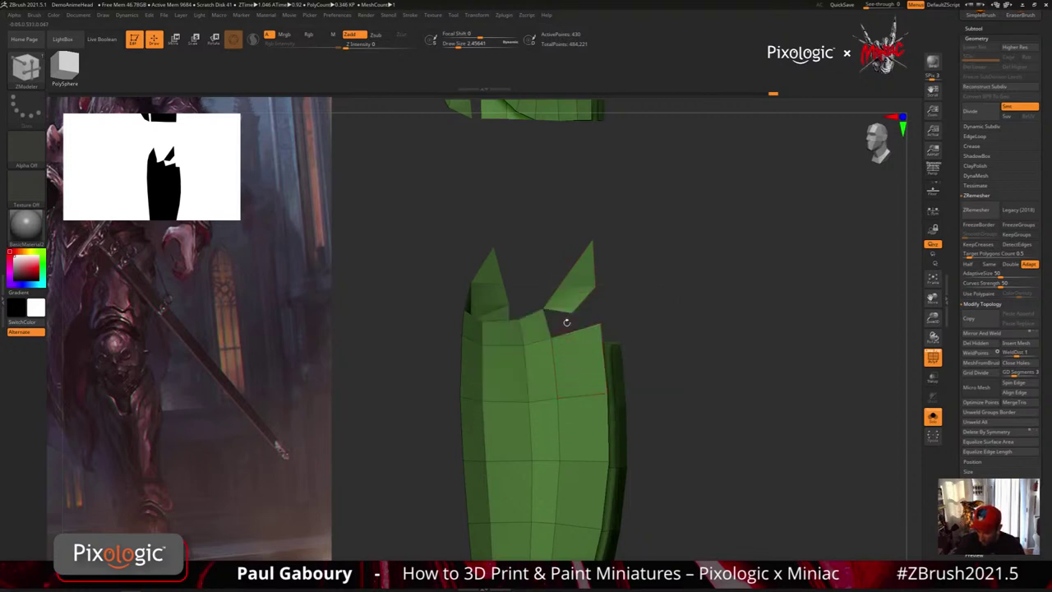
pyautogui.click(551, 335)
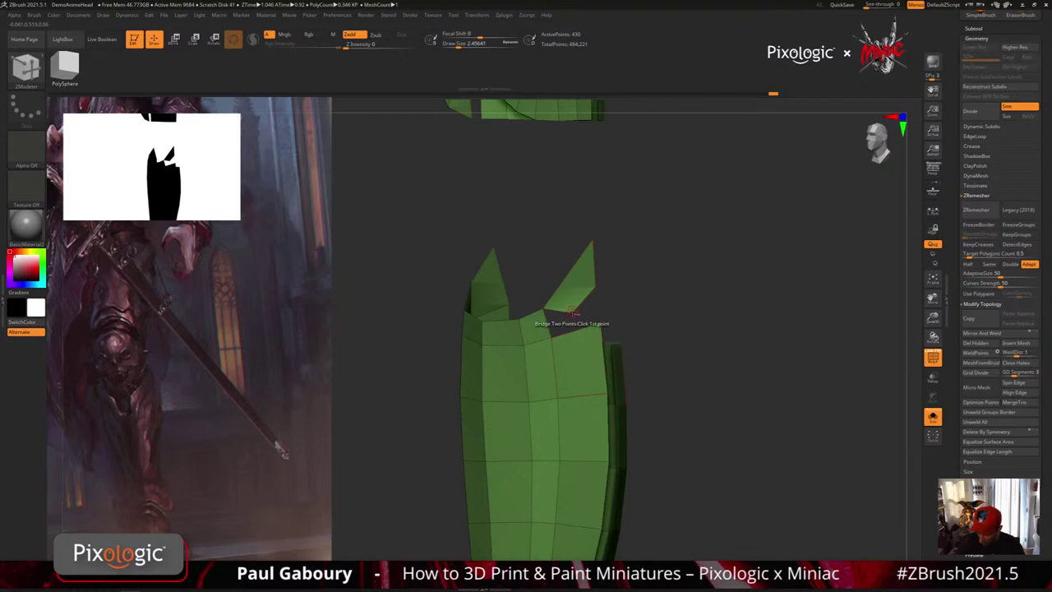
# Stitch two points to the end point with ZModeler to close the gap below the front shin plate's pointed tip.
pyautogui.press('space')
pyautogui.hotkey('ctrl', 'shift')
pyautogui.hotkey('ctrl', 'shift')
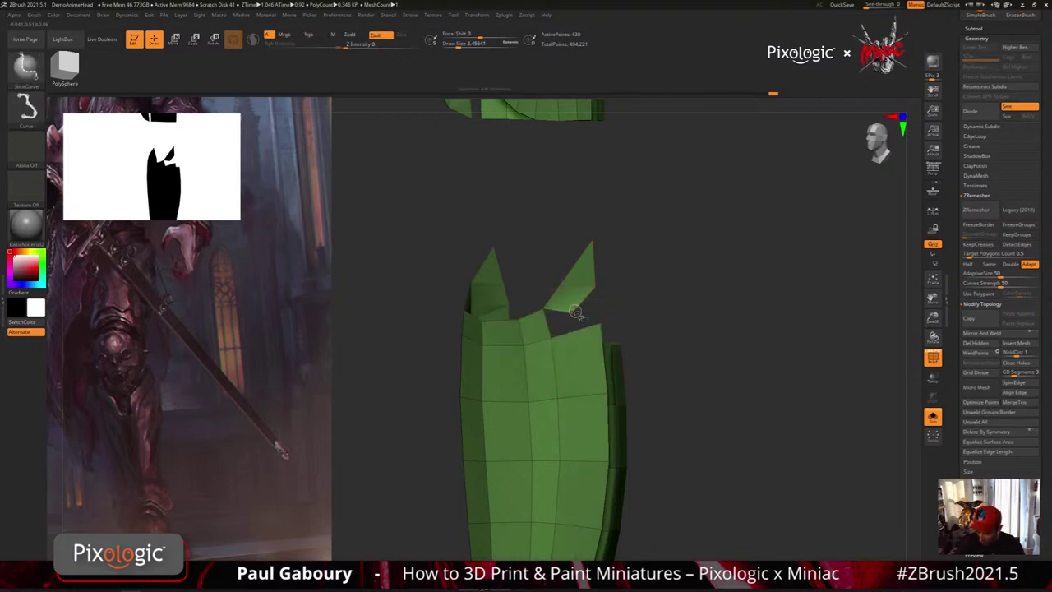
pyautogui.press('space')
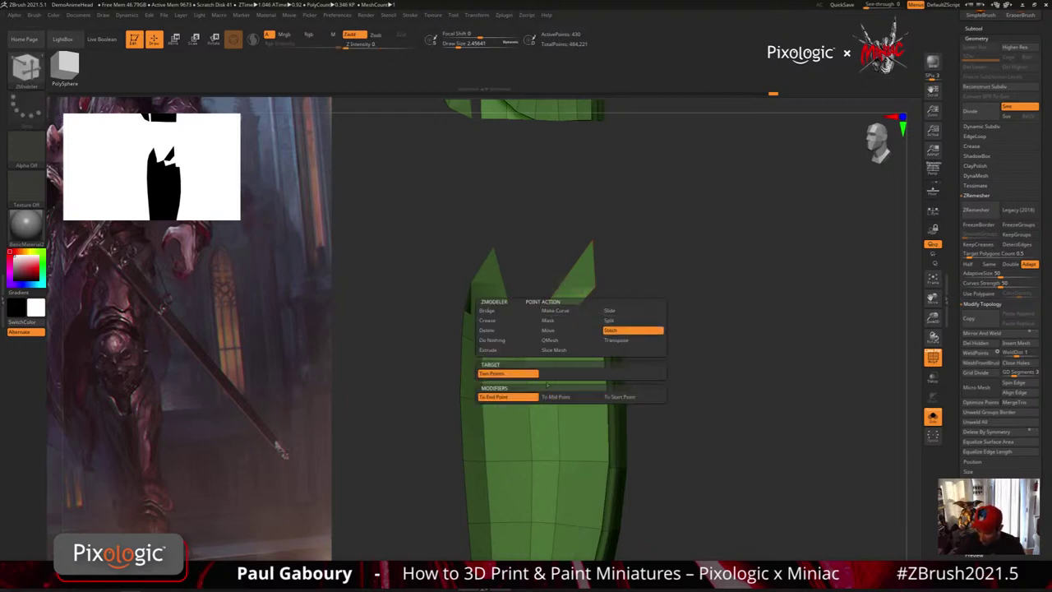
pyautogui.click(508, 397)
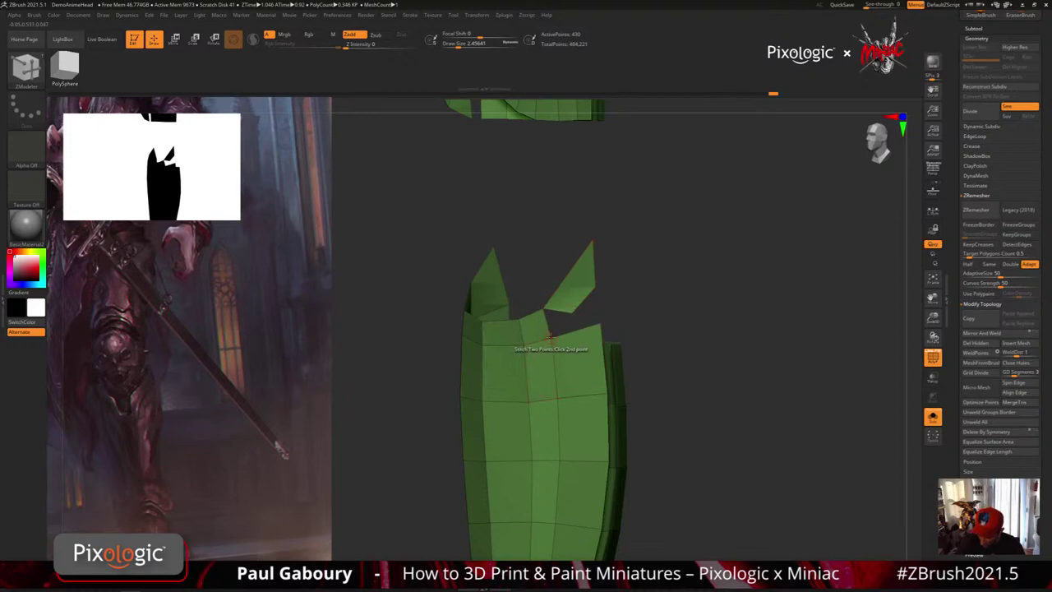
pyautogui.click(550, 338)
pyautogui.moveTo(695, 309); pyautogui.dragTo(641, 306)
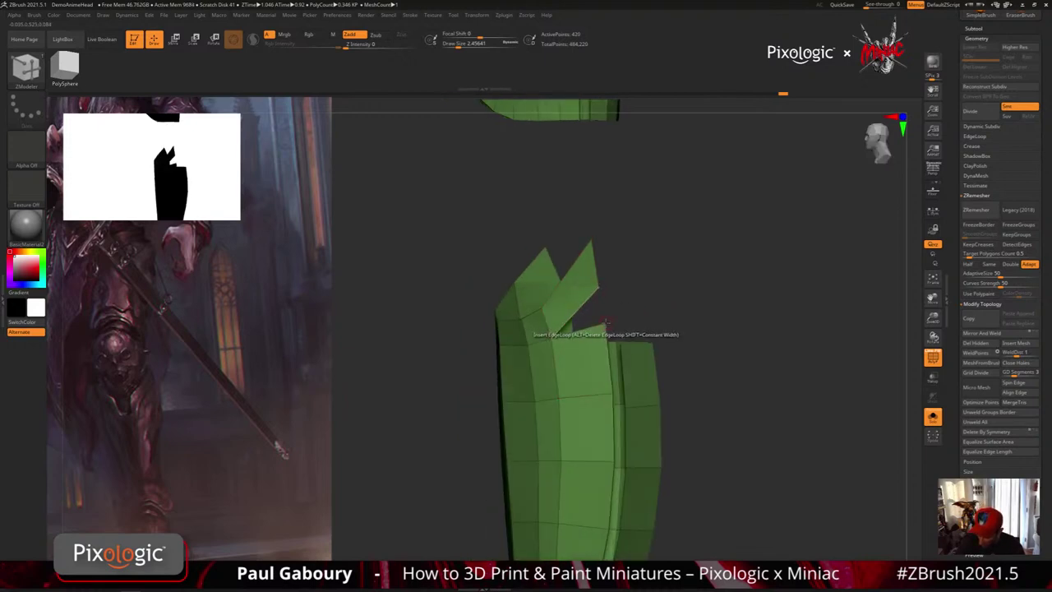
pyautogui.moveTo(694, 360); pyautogui.dragTo(749, 380, button='right')
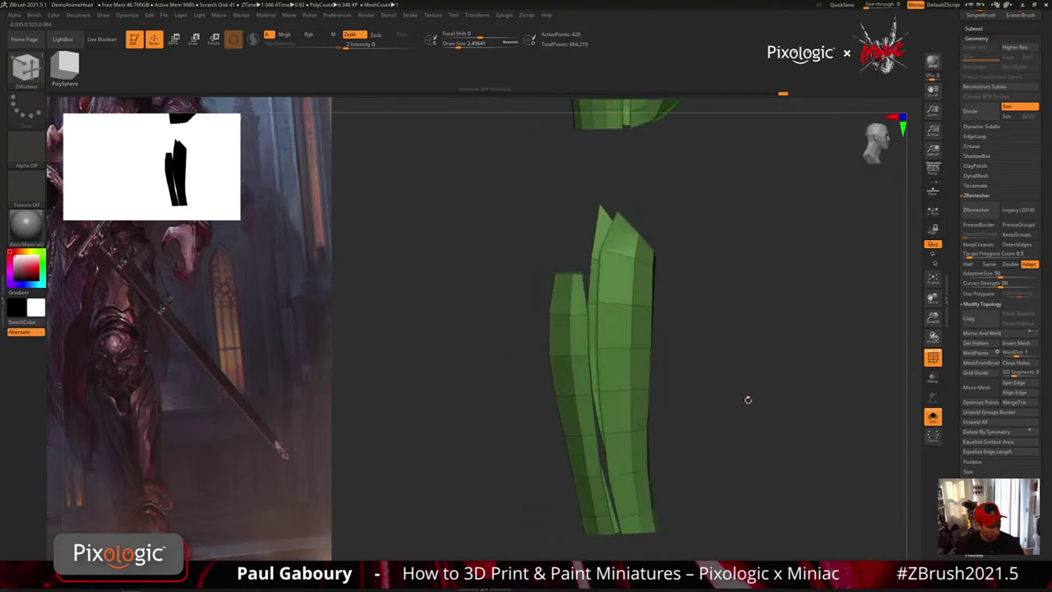
# Preview the shin and thigh plates with Dynamic Subdivision and inspect their smoothness with and without the wireframe.
pyautogui.press('d')
pyautogui.hotkey('shift', 'f')
pyautogui.moveTo(757, 433); pyautogui.dragTo(649, 465, button='right')
pyautogui.hotkey('ctrl', 'shift', 'z')
pyautogui.hotkey('ctrl', 'shift', 'z')
pyautogui.hotkey('ctrl', 'shift', 'z')
pyautogui.hotkey('shift', 'f')
pyautogui.moveTo(641, 430); pyautogui.dragTo(652, 395, button='right')
pyautogui.hotkey('shift', 'f')
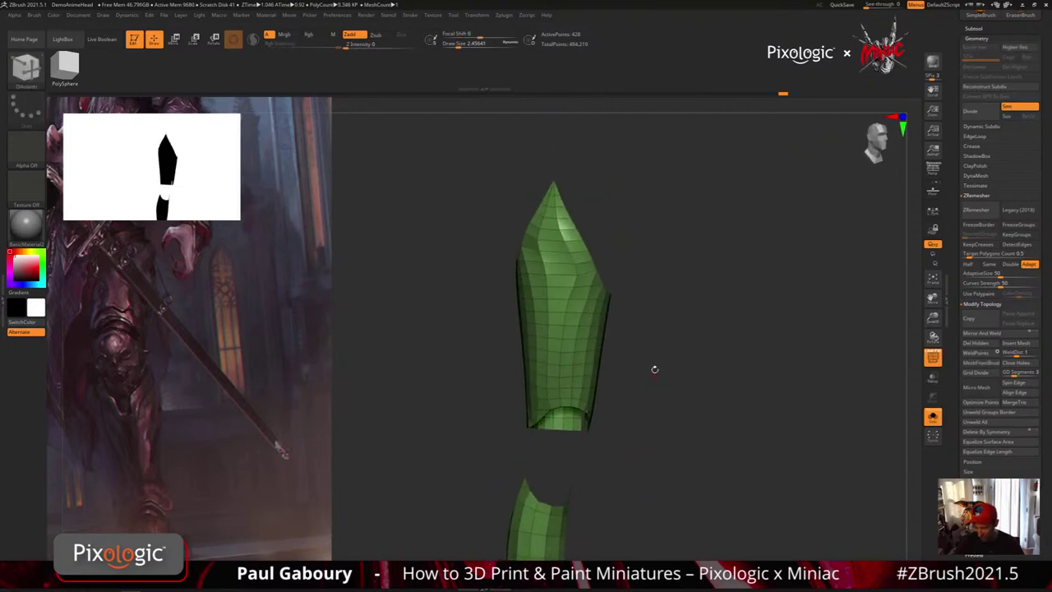
# Delete the faces at the front thigh plate's pointed tip and try removing edge loops down its middle.
pyautogui.keyDown('alt'); pyautogui.moveTo(585, 250); pyautogui.dragTo(588, 285, button='right'); pyautogui.keyUp('alt')
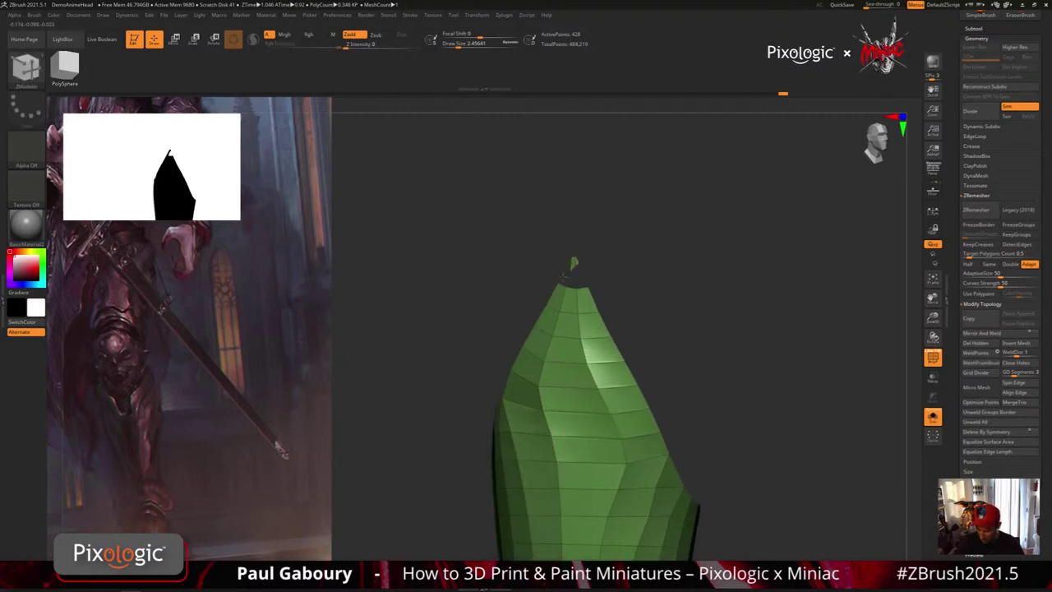
pyautogui.moveTo(696, 440); pyautogui.dragTo(631, 345, button='right')
pyautogui.keyDown('alt'); pyautogui.click(614, 376); pyautogui.keyUp('alt')
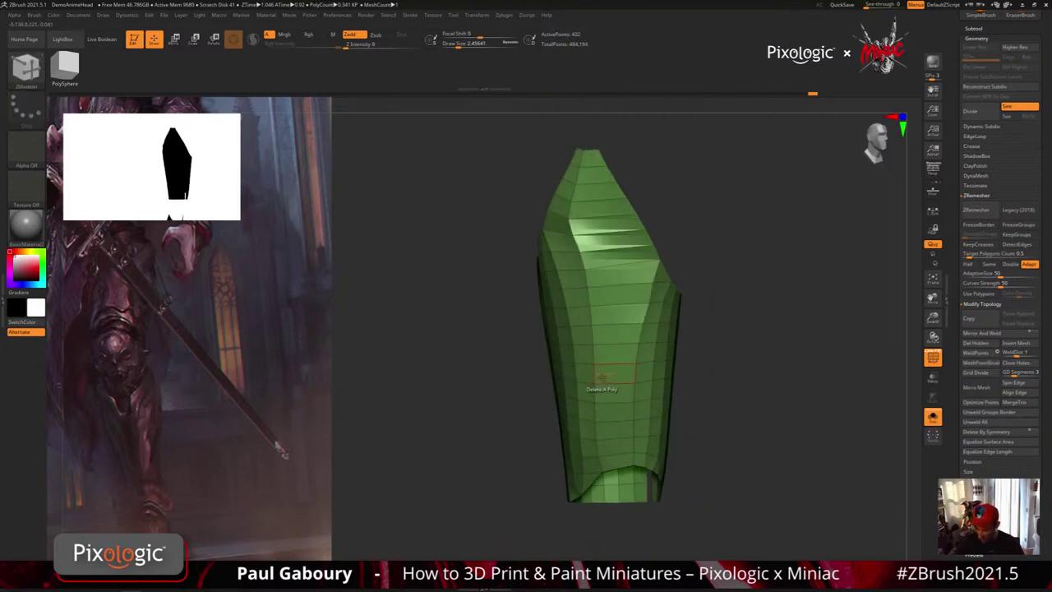
pyautogui.keyDown('alt'); pyautogui.click(596, 379); pyautogui.keyUp('alt')
pyautogui.click(602, 364)
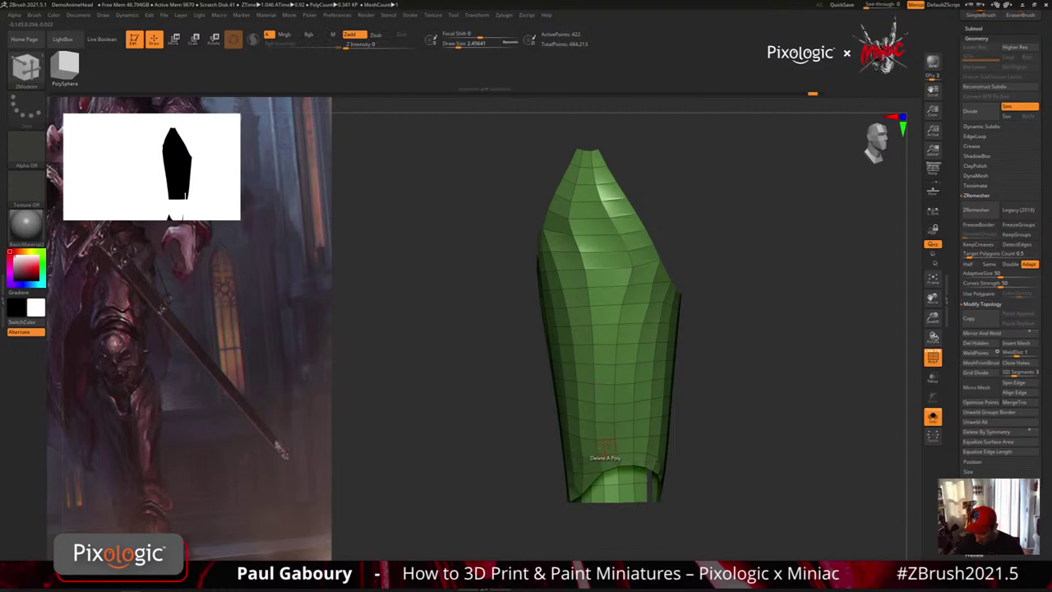
# Use the ZModeler Insert edge action with Single EdgeLoop to try different lengthwise loop spacing on the front thigh plate.
pyautogui.press('space')
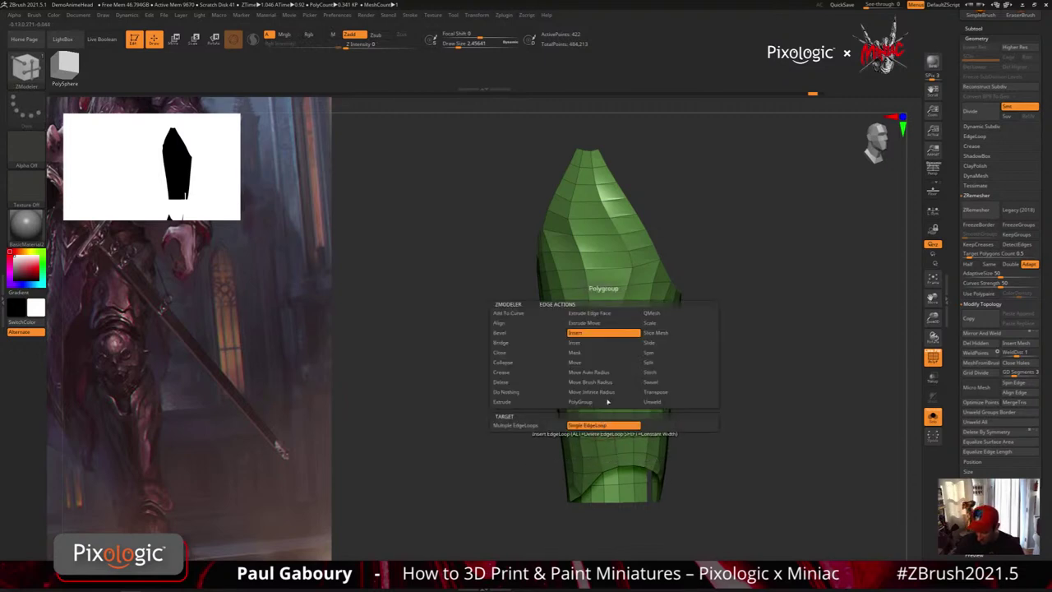
pyautogui.click(606, 425)
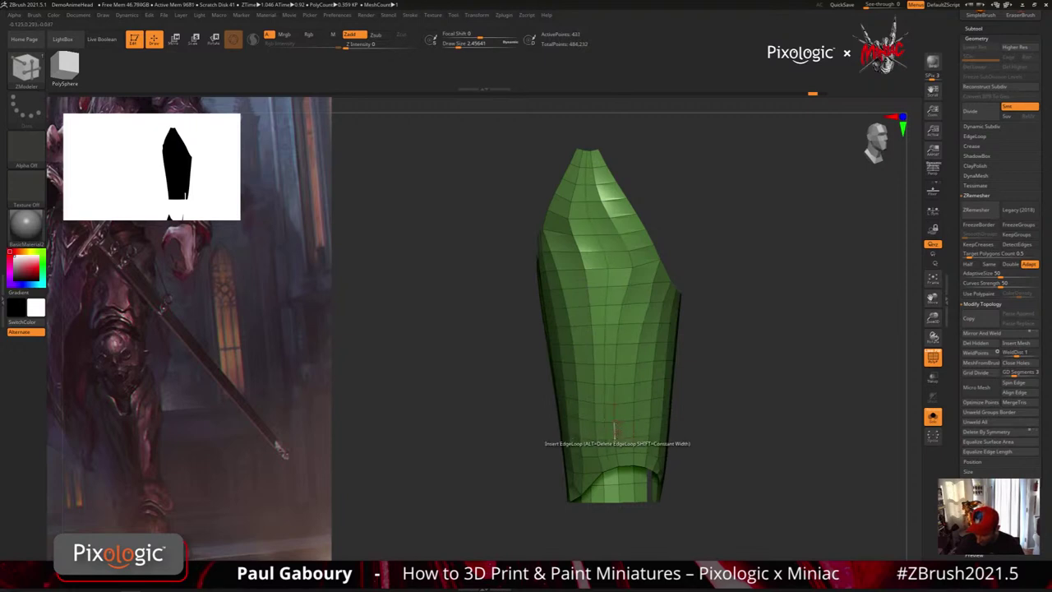
pyautogui.click(615, 431)
pyautogui.moveTo(615, 432); pyautogui.dragTo(669, 409, button='right')
pyautogui.click(649, 408)
pyautogui.moveTo(662, 447)
pyautogui.mouseDown(button='right')
pyautogui.moveTo(610, 411)
pyautogui.moveTo(629, 408)
pyautogui.moveTo(608, 427)
pyautogui.moveTo(748, 465)
pyautogui.moveTo(704, 465)
pyautogui.moveTo(703, 447)
pyautogui.mouseUp(button='right')
pyautogui.hotkey('ctrl', 'z')
pyautogui.hotkey('ctrl', 'z')
pyautogui.hotkey('ctrl', 'z')
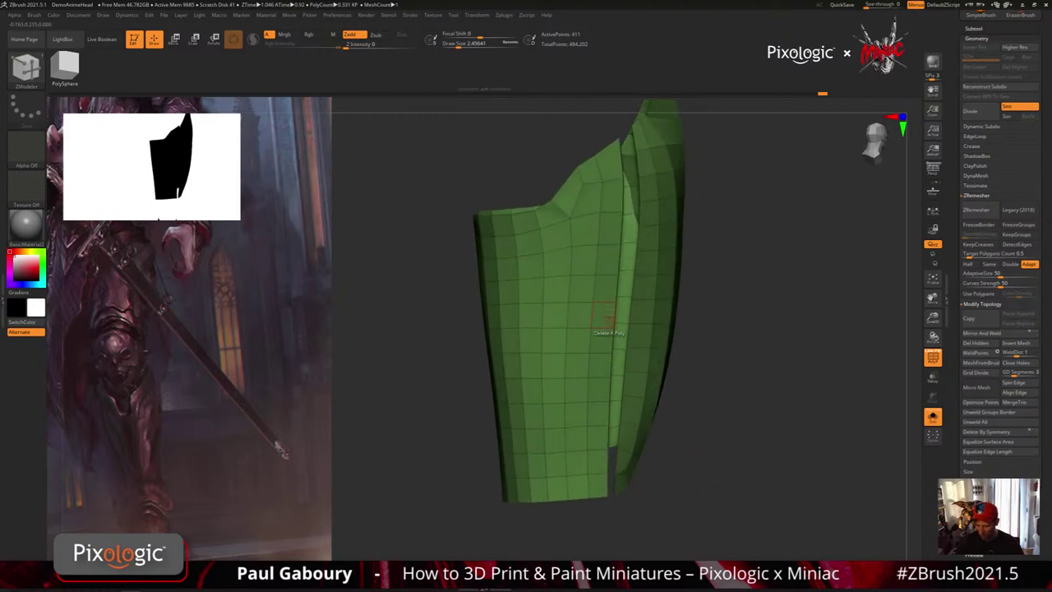
# Undo the last lengthwise edge loop deletions on the back thigh plate.
pyautogui.moveTo(587, 284); pyautogui.dragTo(497, 268, button='right')
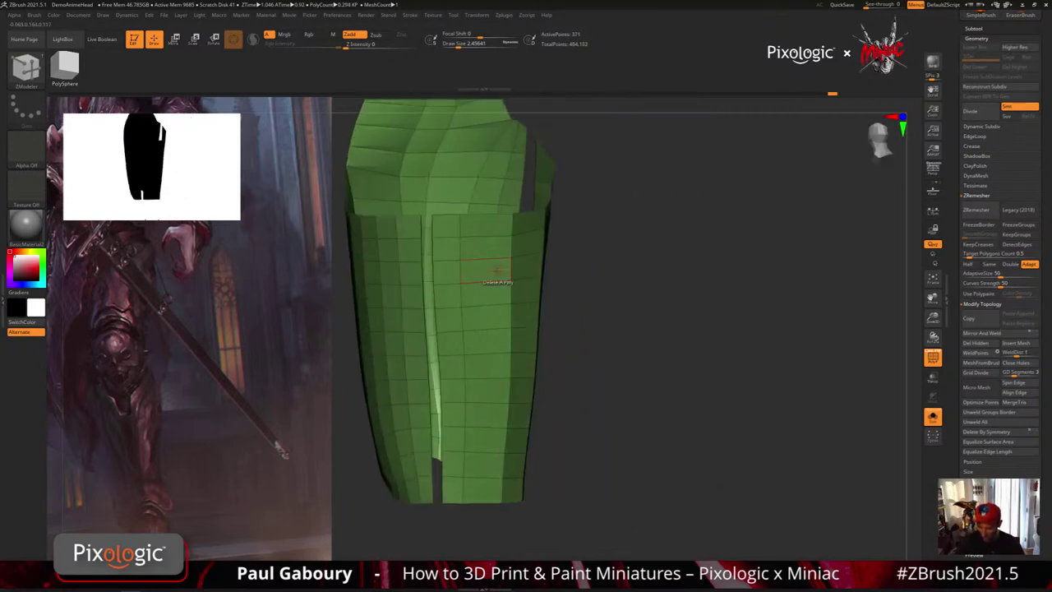
pyautogui.moveTo(556, 336); pyautogui.dragTo(555, 322, button='right')
pyautogui.hotkey('ctrl', 'z')
pyautogui.hotkey('ctrl', 'z')
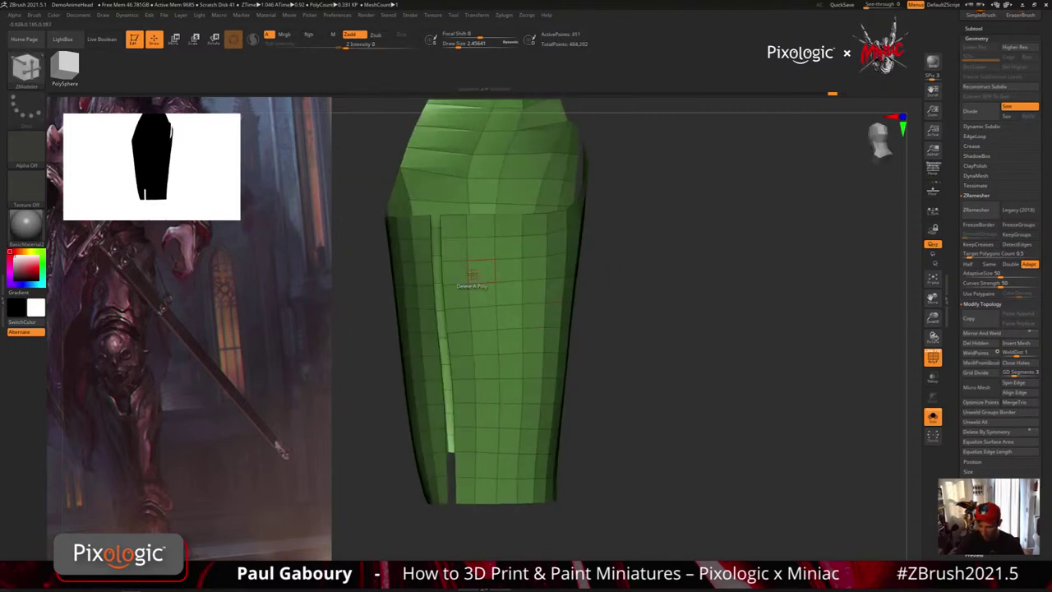
# Delete surplus lengthwise and crosswise edge loops from the back thigh plate and preview the smoothed result.
pyautogui.keyDown('alt'); pyautogui.click(473, 277); pyautogui.keyUp('alt')
pyautogui.moveTo(507, 281); pyautogui.dragTo(546, 316, button='right')
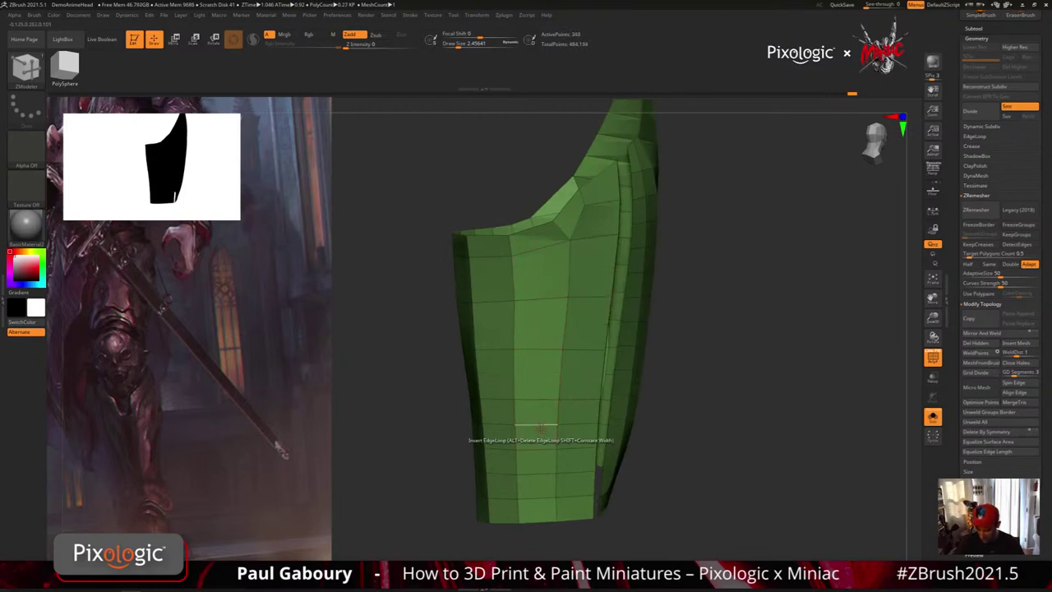
pyautogui.press('ctrl')
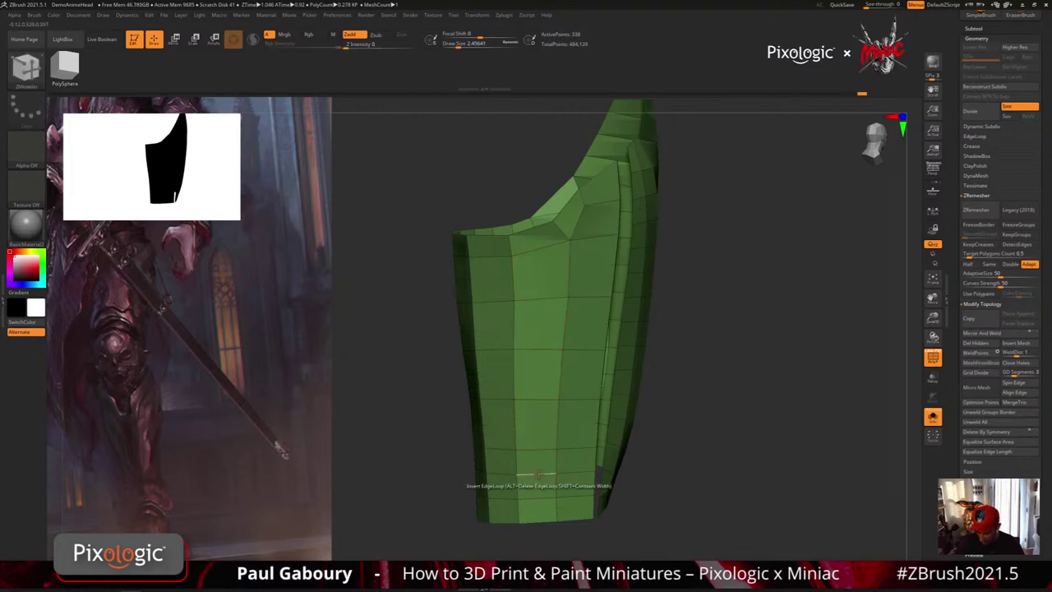
pyautogui.keyDown('alt'); pyautogui.moveTo(649, 514); pyautogui.dragTo(668, 473); pyautogui.keyUp('alt')
pyautogui.moveTo(667, 473)
pyautogui.mouseDown(button='right')
pyautogui.moveTo(685, 468)
pyautogui.moveTo(669, 470)
pyautogui.mouseUp(button='right')
pyautogui.hotkey('shift', 'f')
pyautogui.hotkey('shift', 'f')
pyautogui.moveTo(667, 474)
pyautogui.mouseDown()
pyautogui.moveTo(713, 478)
pyautogui.moveTo(693, 478)
pyautogui.mouseUp()
pyautogui.hotkey('shift', 'f')
pyautogui.hotkey('shift', 'f')
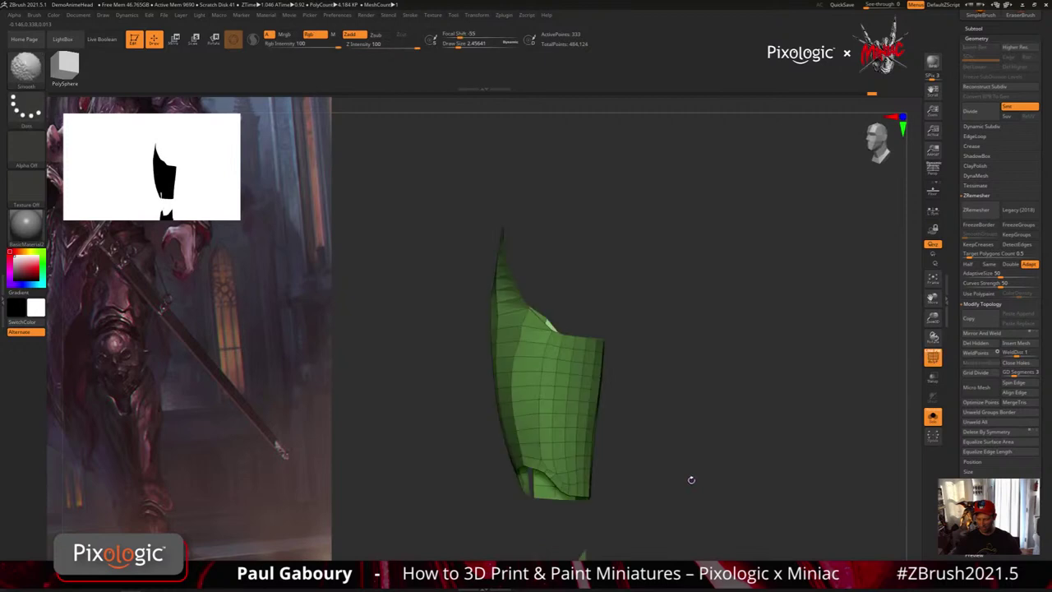
# Delete surplus edge loops from the front thigh plate to coarsen its grid.
pyautogui.rightClick(653, 498)
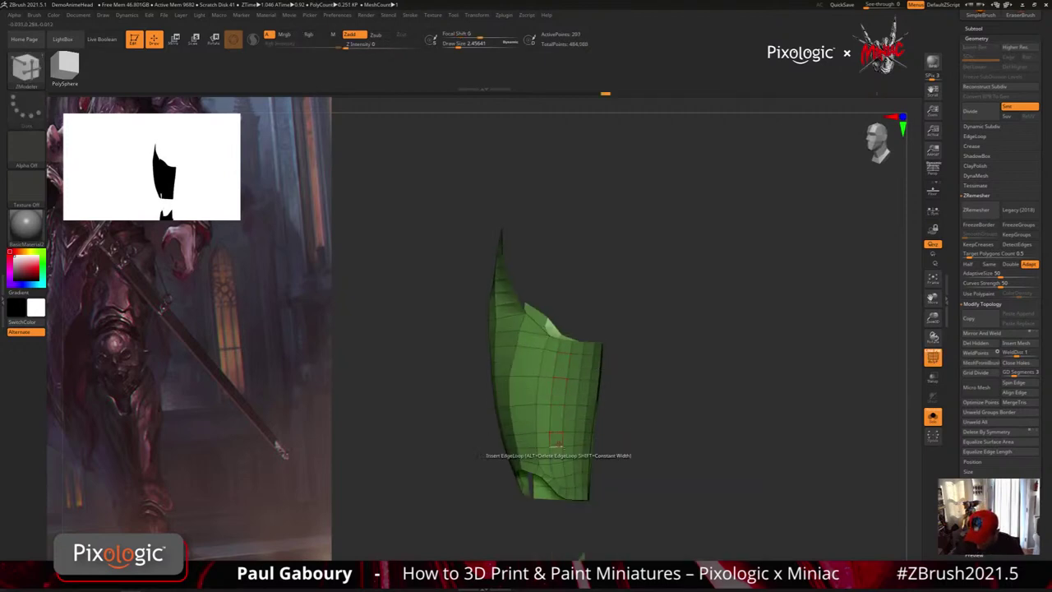
pyautogui.moveTo(616, 480); pyautogui.dragTo(622, 435, button='right')
pyautogui.moveTo(507, 417); pyautogui.dragTo(548, 462, button='right')
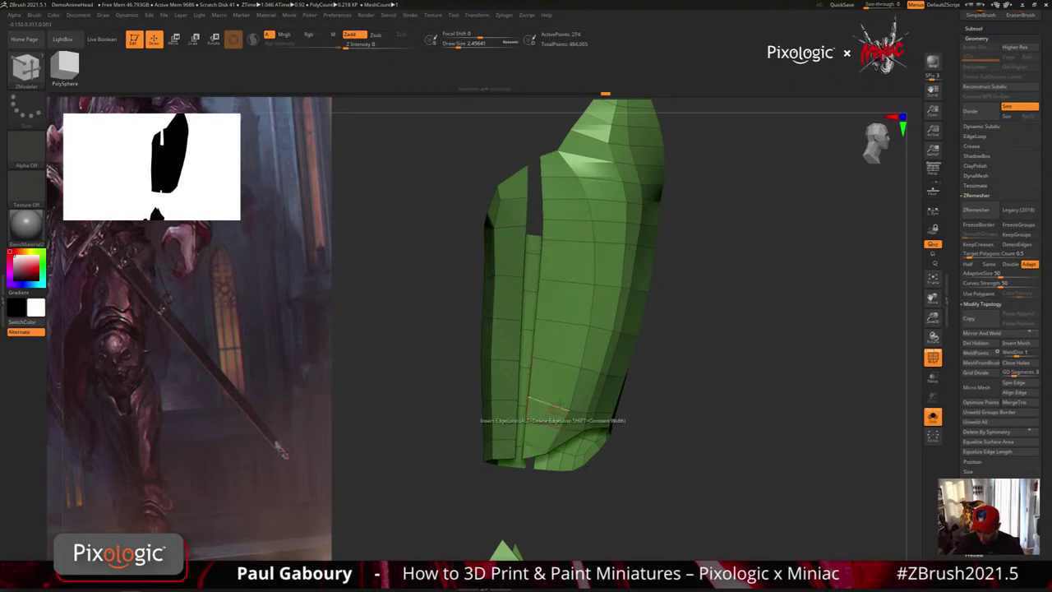
pyautogui.moveTo(637, 407)
pyautogui.mouseDown()
pyautogui.moveTo(683, 383)
pyautogui.moveTo(687, 362)
pyautogui.mouseUp()
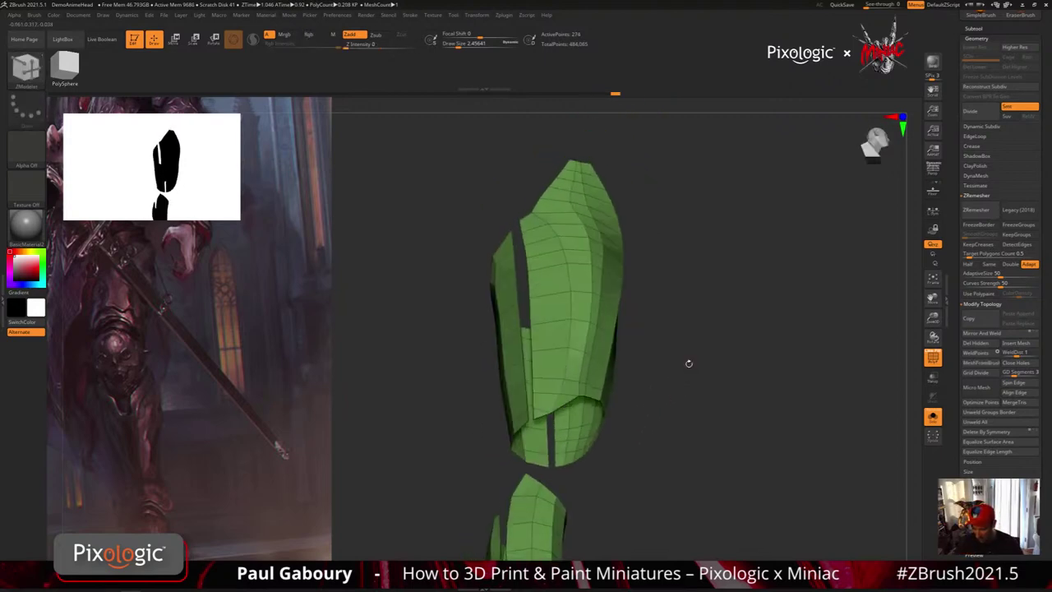
pyautogui.keyDown('ctrl'); pyautogui.moveTo(679, 375); pyautogui.dragTo(688, 396, button='right'); pyautogui.keyUp('ctrl')
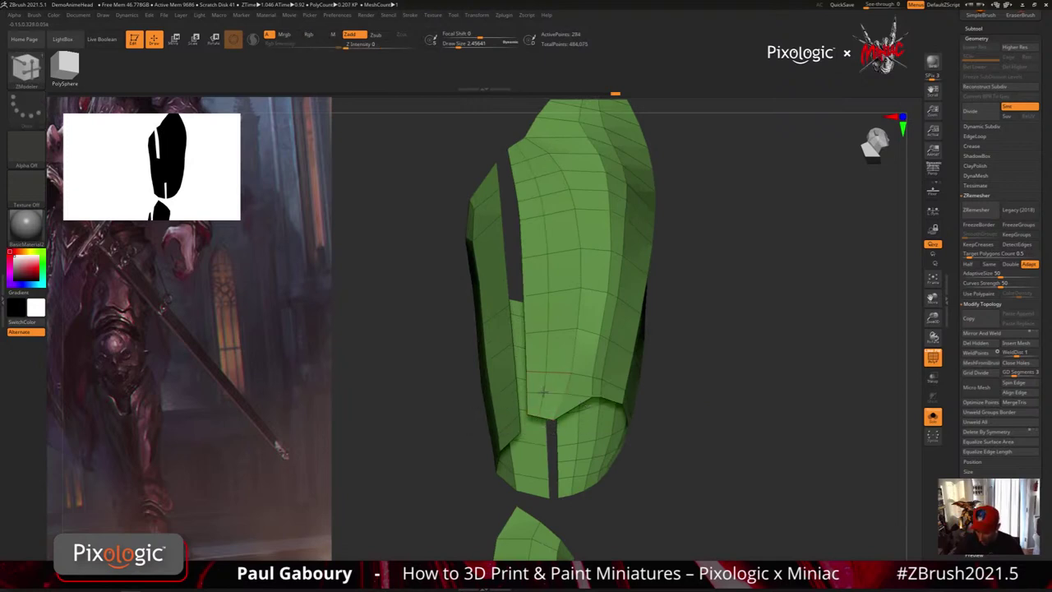
pyautogui.moveTo(699, 422); pyautogui.dragTo(701, 374)
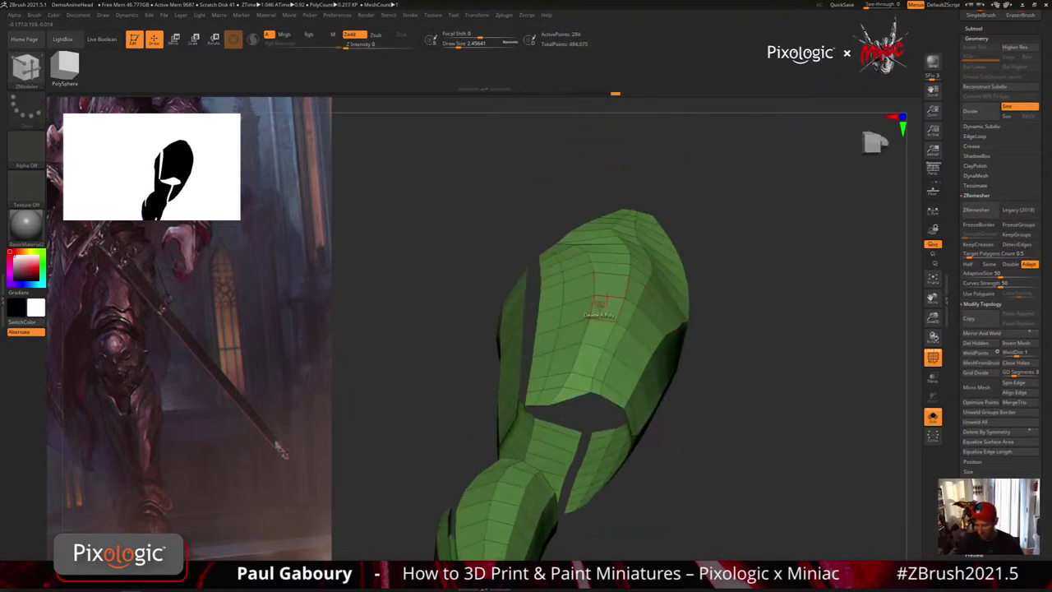
# Preview the simplified thigh plates with Dynamic Subdivision, with and without the wireframe.
pyautogui.press('d')
pyautogui.hotkey('shift', 'f')
pyautogui.hotkey('shift', 'f')
pyautogui.hotkey('shift', 'f')
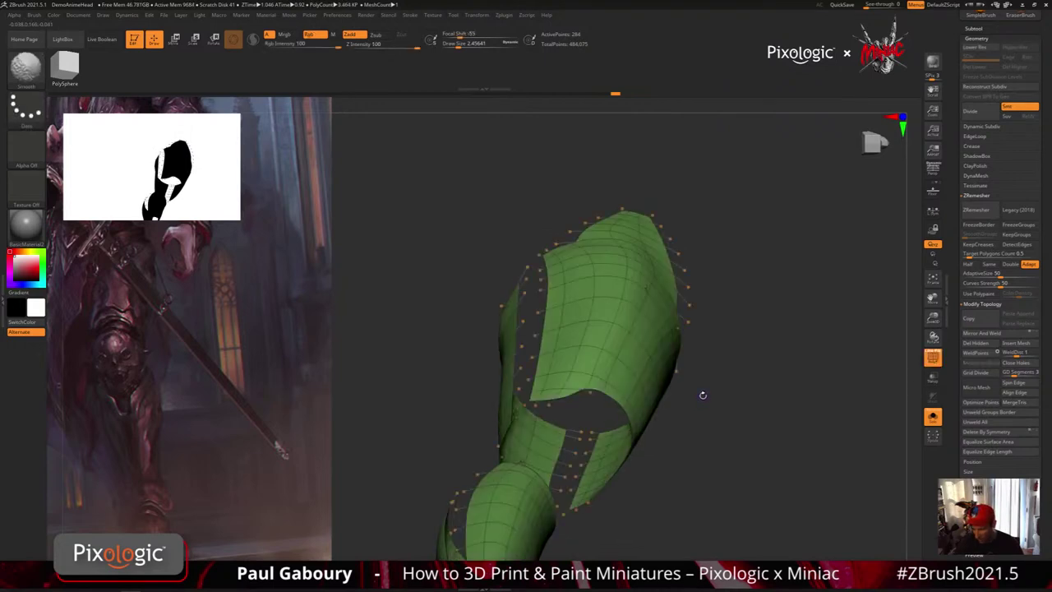
pyautogui.hotkey('shift', 'f')
# Delete the extra lengthwise edge loop just inserted down the middle of the front thigh plate.
pyautogui.moveTo(701, 396)
pyautogui.mouseDown()
pyautogui.moveTo(711, 380)
pyautogui.moveTo(674, 381)
pyautogui.mouseUp()
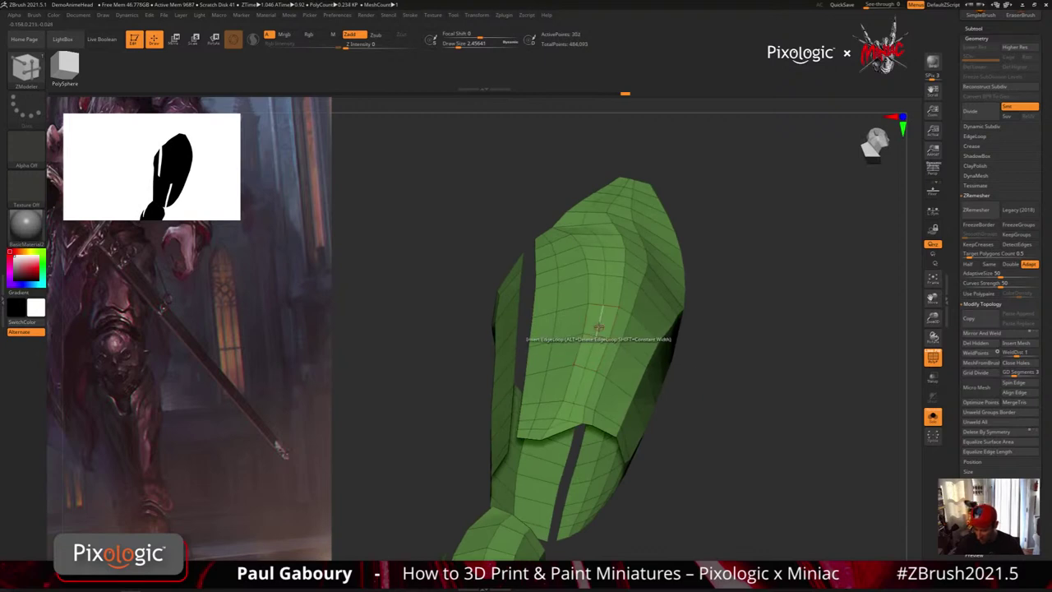
pyautogui.keyDown('alt'); pyautogui.click(598, 327); pyautogui.keyUp('alt')
pyautogui.moveTo(599, 327); pyautogui.dragTo(599, 343, button='right')
pyautogui.moveTo(664, 354)
pyautogui.keyDown('ctrl'); pyautogui.mouseDown(button='right')
pyautogui.moveTo(685, 387)
pyautogui.moveTo(660, 374)
pyautogui.mouseUp(button='right'); pyautogui.keyUp('ctrl')
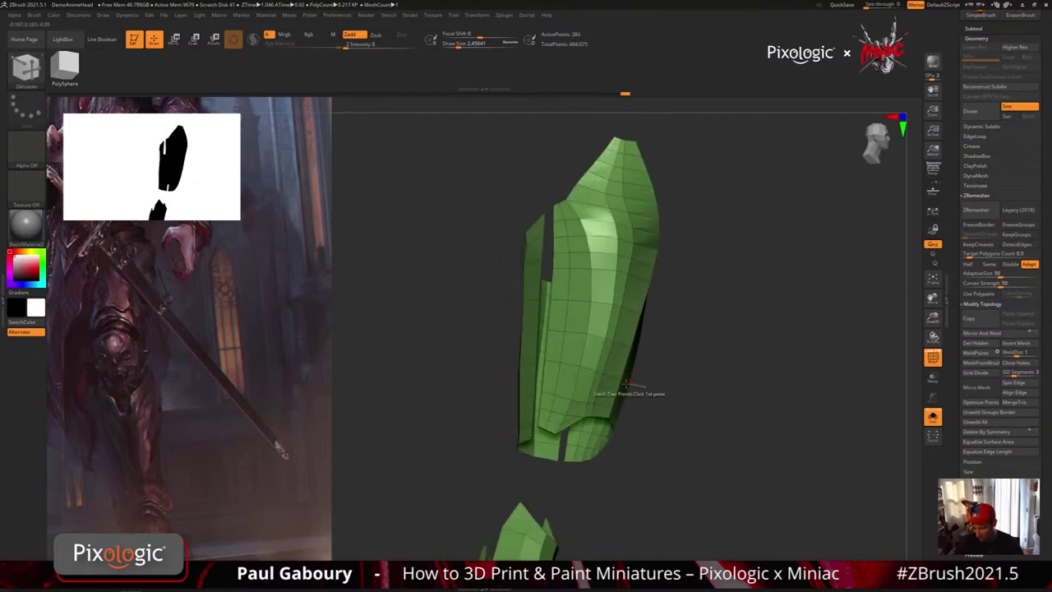
# Inspect the thigh and shin plates from several sides, including their Dynamic Subdivision preview.
pyautogui.moveTo(672, 419); pyautogui.dragTo(689, 424)
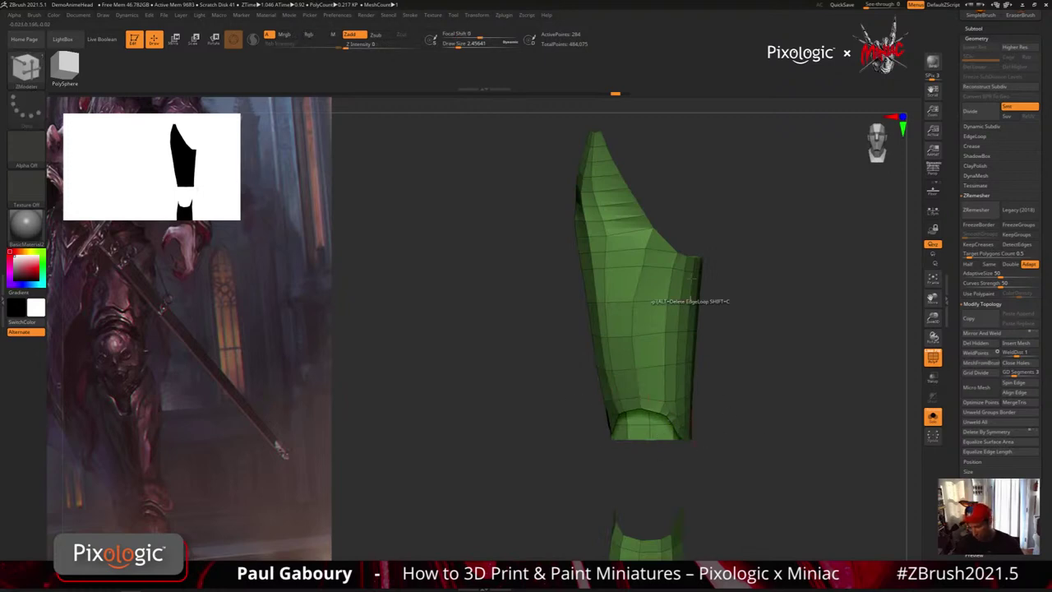
pyautogui.moveTo(647, 365); pyautogui.dragTo(676, 462)
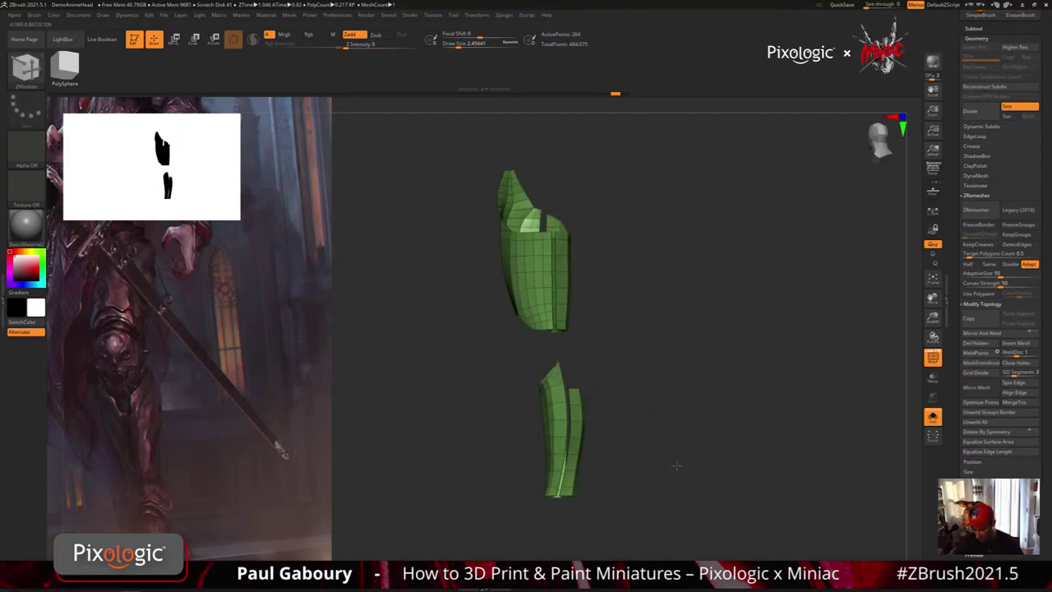
pyautogui.keyDown('ctrl'); pyautogui.moveTo(624, 439); pyautogui.dragTo(651, 443, button='right'); pyautogui.keyUp('ctrl')
pyautogui.moveTo(651, 443); pyautogui.dragTo(605, 393)
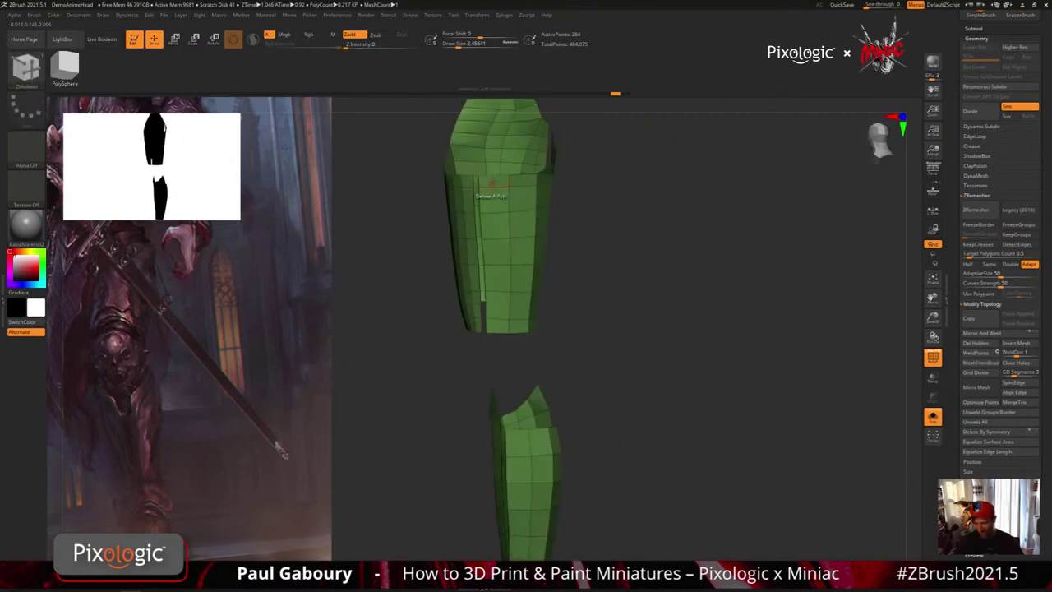
pyautogui.keyDown('alt'); pyautogui.moveTo(630, 489); pyautogui.dragTo(653, 439); pyautogui.keyUp('alt')
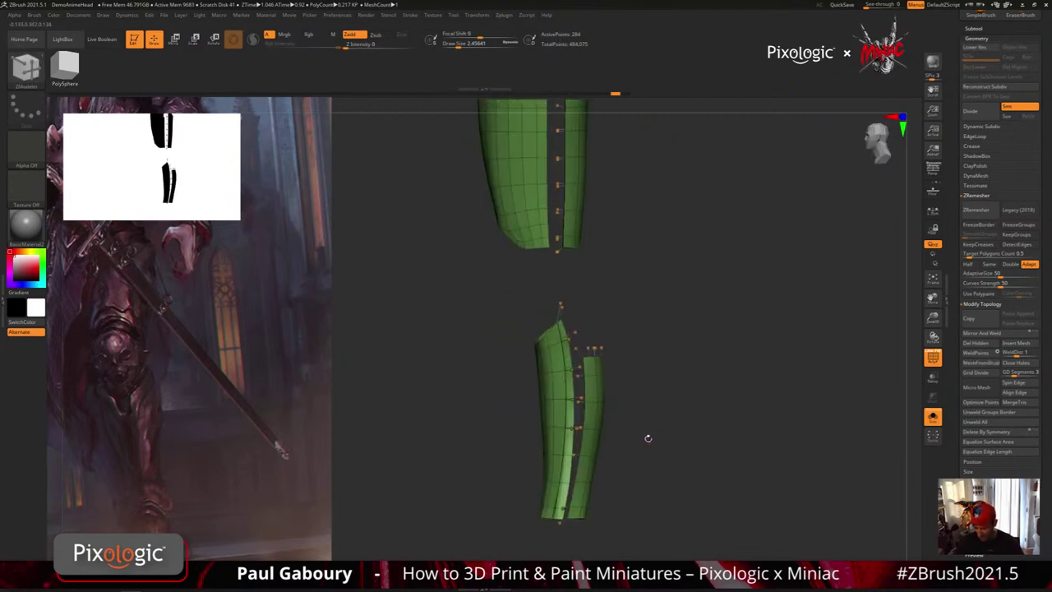
pyautogui.hotkey('shift', 'f')
pyautogui.hotkey('shift', 'f')
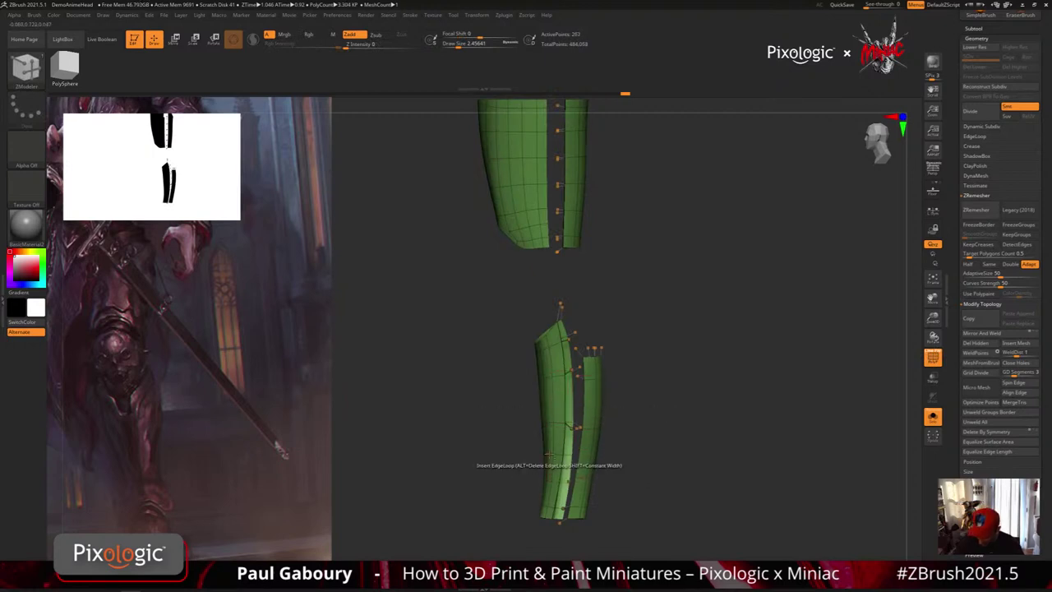
# Delete a crosswise edge loop on the lower front shin plate and undo the most recent loop deletions.
pyautogui.keyDown('alt'); pyautogui.click(549, 454); pyautogui.keyUp('alt')
pyautogui.hotkey('shift', 'f')
pyautogui.moveTo(640, 501); pyautogui.dragTo(662, 478)
pyautogui.hotkey('ctrl', 'z')
pyautogui.hotkey('ctrl', 'z')
pyautogui.hotkey('shift', 'f')
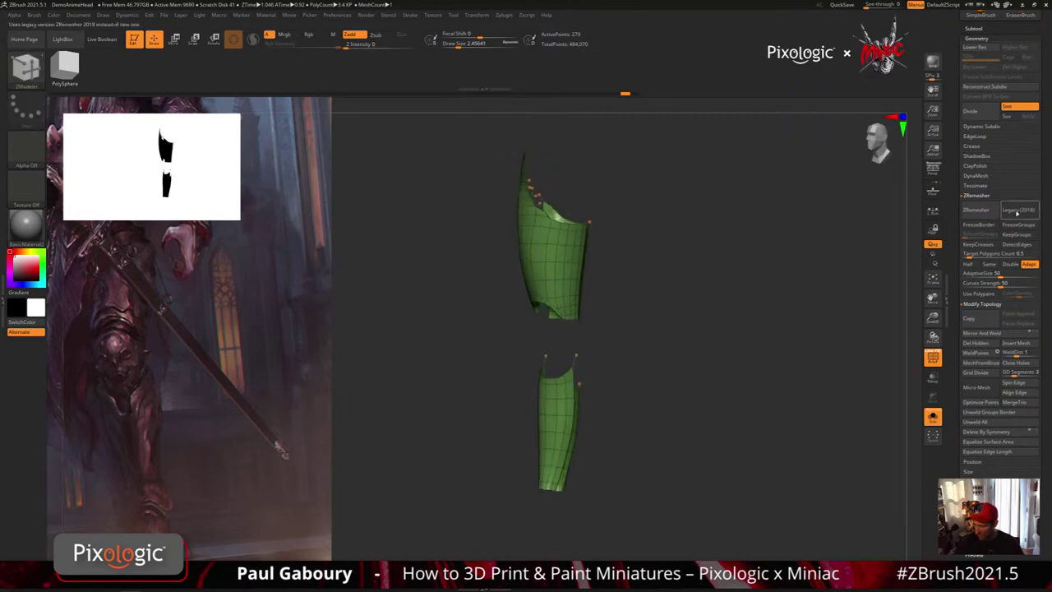
# Give the thigh and shin plates a Dynamic Subdiv thickness of about 0.0151 and view them on the whole figure.
pyautogui.click(981, 126)
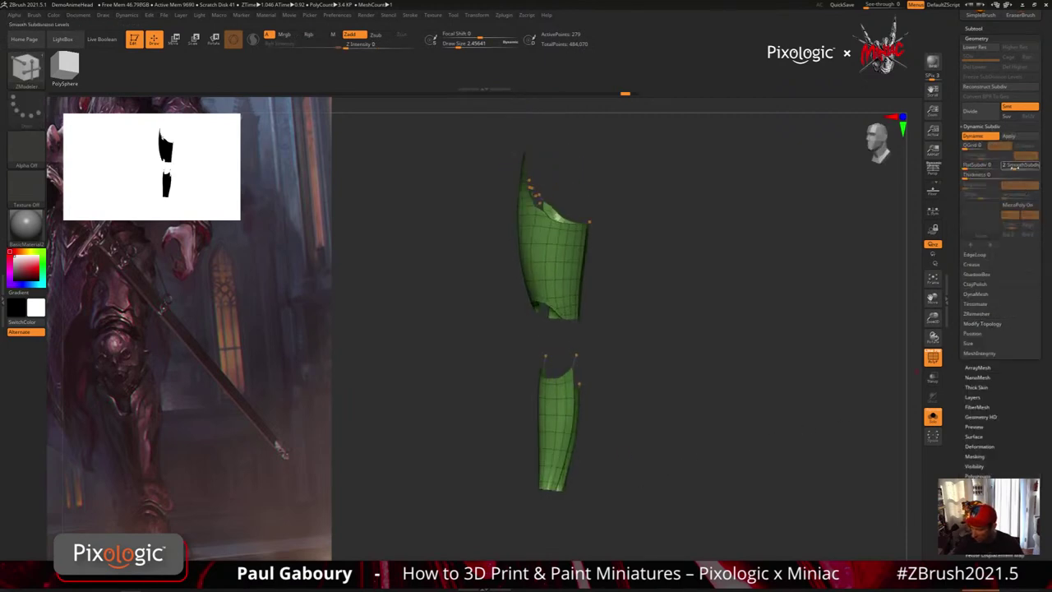
pyautogui.moveTo(966, 176); pyautogui.dragTo(985, 177)
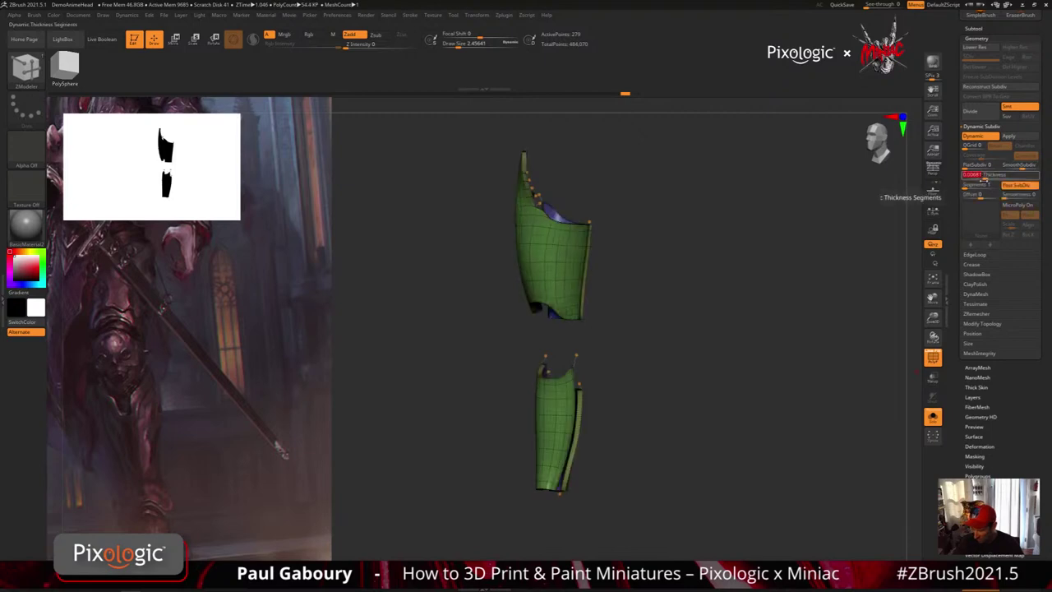
pyautogui.hotkey('shift', 'f')
pyautogui.moveTo(786, 455); pyautogui.dragTo(755, 444)
pyautogui.click(933, 417)
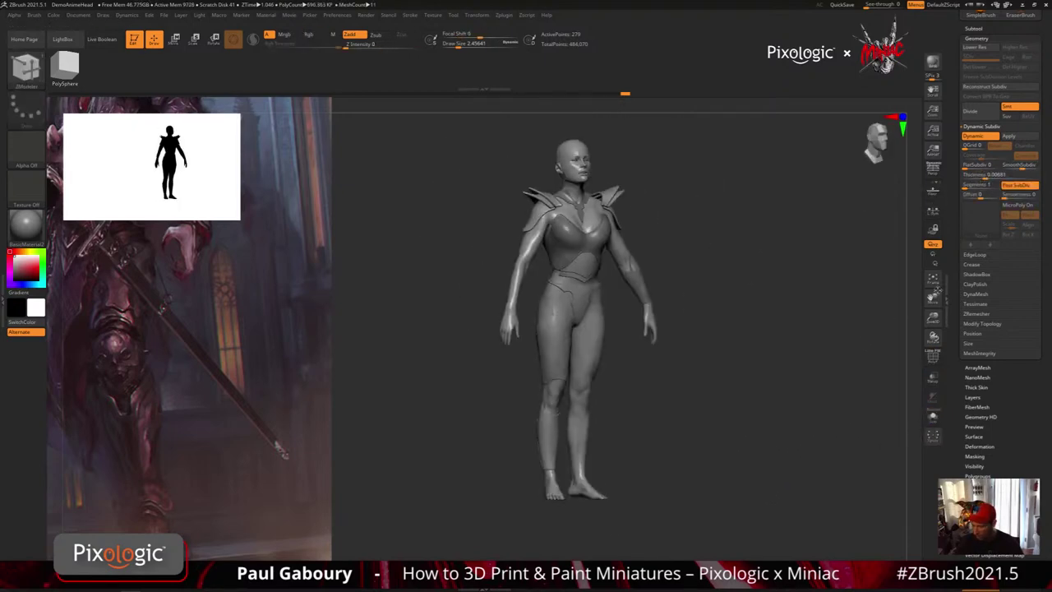
pyautogui.moveTo(985, 178); pyautogui.dragTo(990, 177)
pyautogui.moveTo(695, 394); pyautogui.dragTo(668, 387)
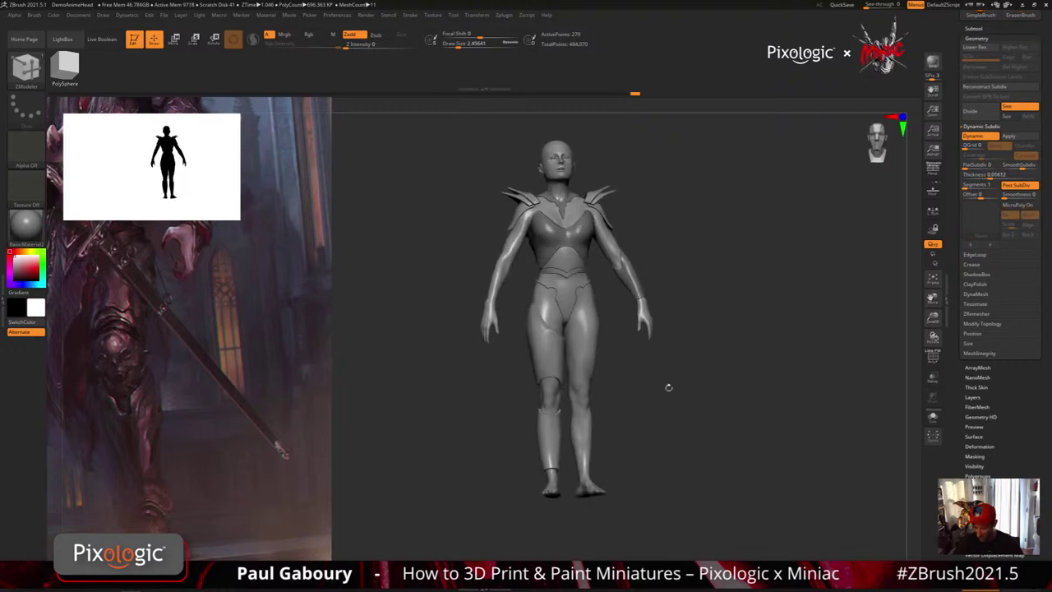
pyautogui.moveTo(649, 453); pyautogui.dragTo(732, 449)
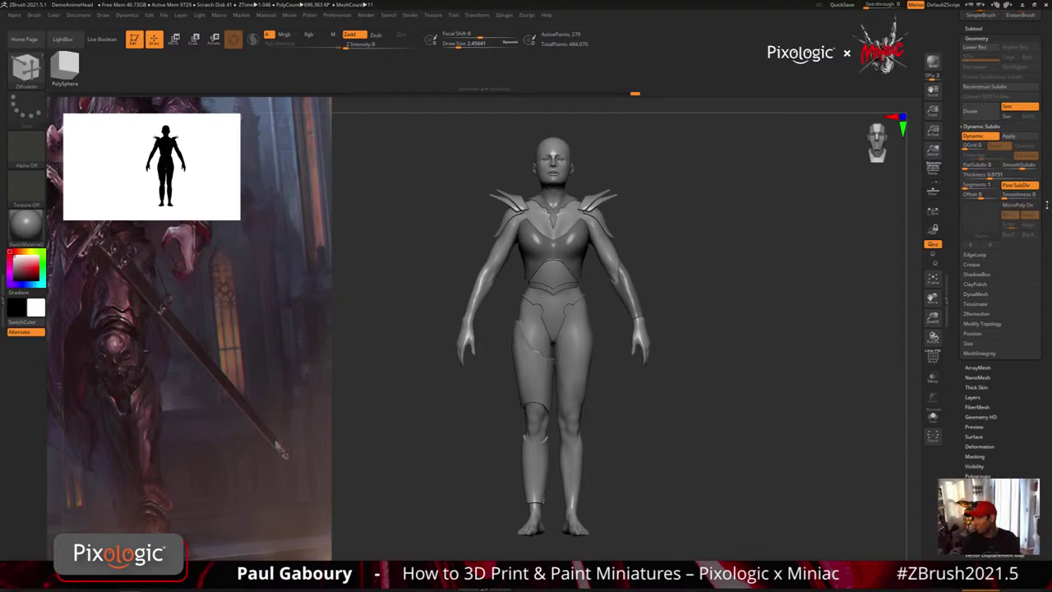
# Isolate the leg plates and compare the shin plate's upper rim with the Dynamic Subdivision preview off and on.
pyautogui.moveTo(1047, 204); pyautogui.dragTo(1046, 347)
pyautogui.click(1019, 28)
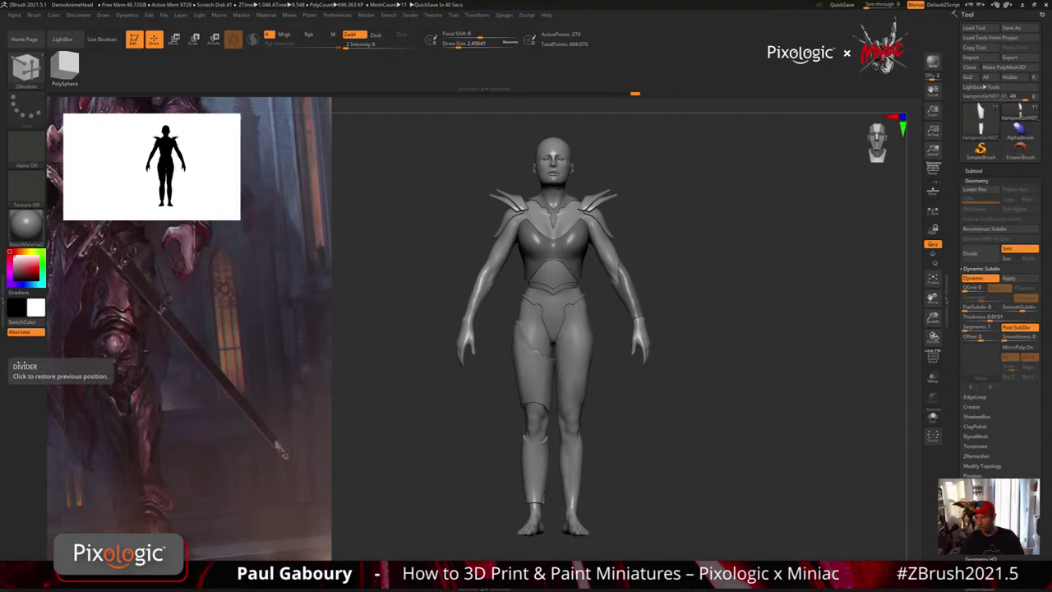
pyautogui.click(932, 417)
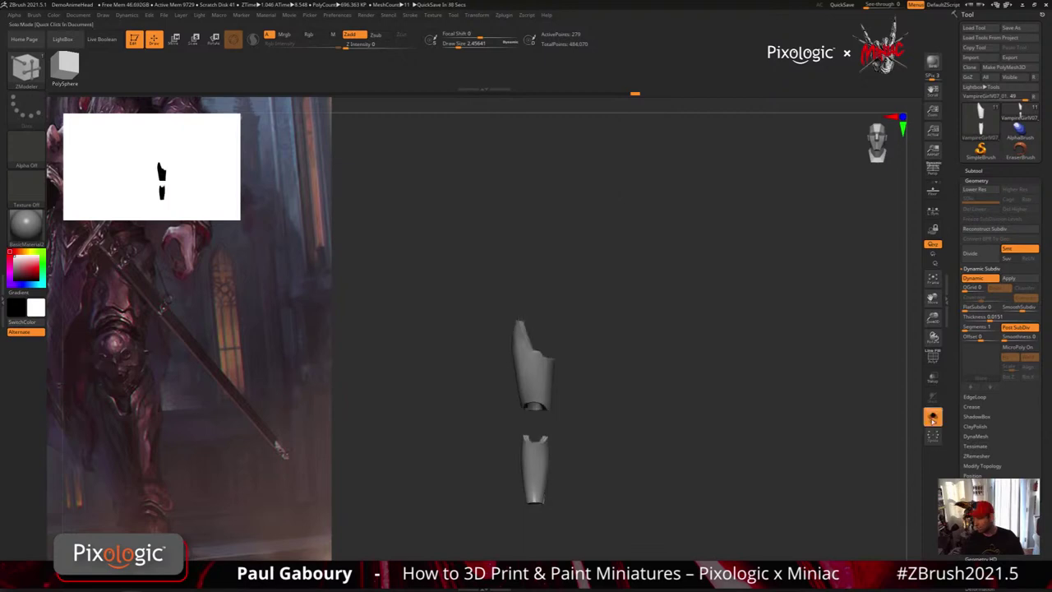
pyautogui.moveTo(706, 362); pyautogui.dragTo(699, 428)
pyautogui.keyDown('alt'); pyautogui.moveTo(699, 362); pyautogui.dragTo(698, 460); pyautogui.keyUp('alt')
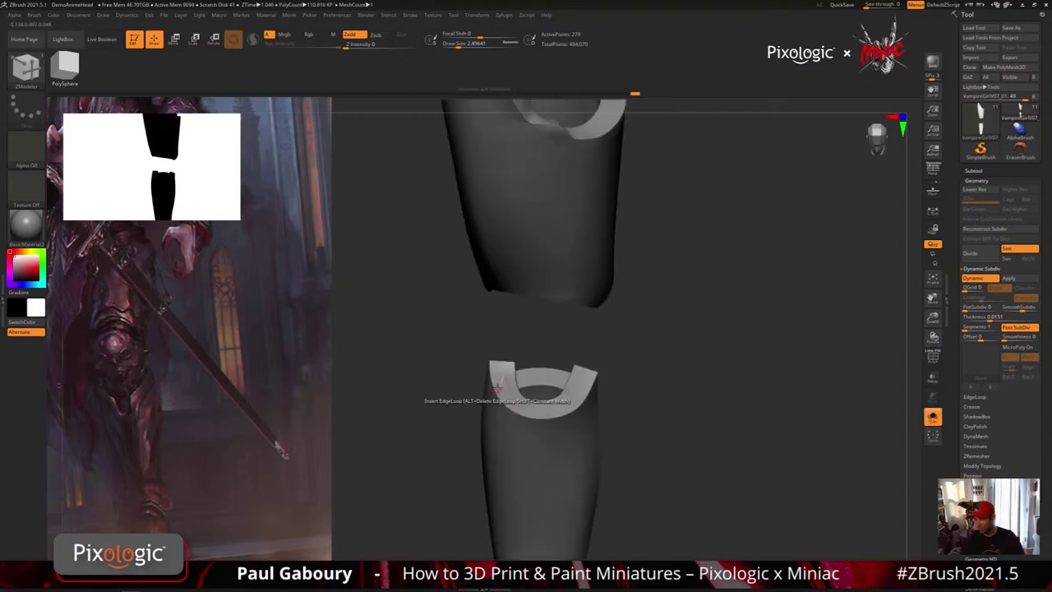
pyautogui.keyDown('ctrl'); pyautogui.moveTo(497, 388); pyautogui.dragTo(604, 426, button='right'); pyautogui.keyUp('ctrl')
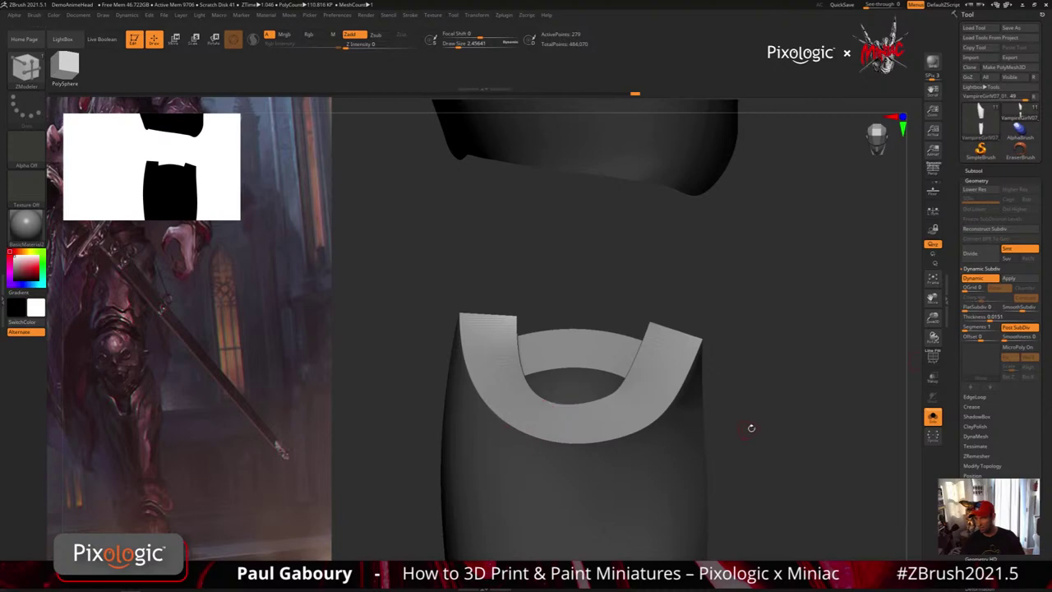
pyautogui.press('shift')
pyautogui.hotkey('shift', 'd')
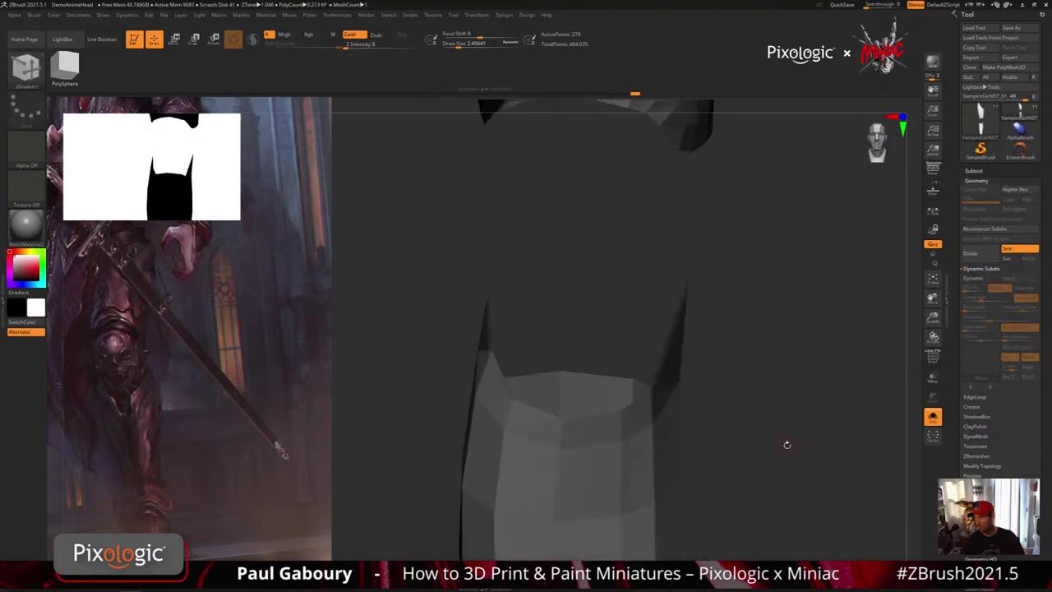
pyautogui.press('d')
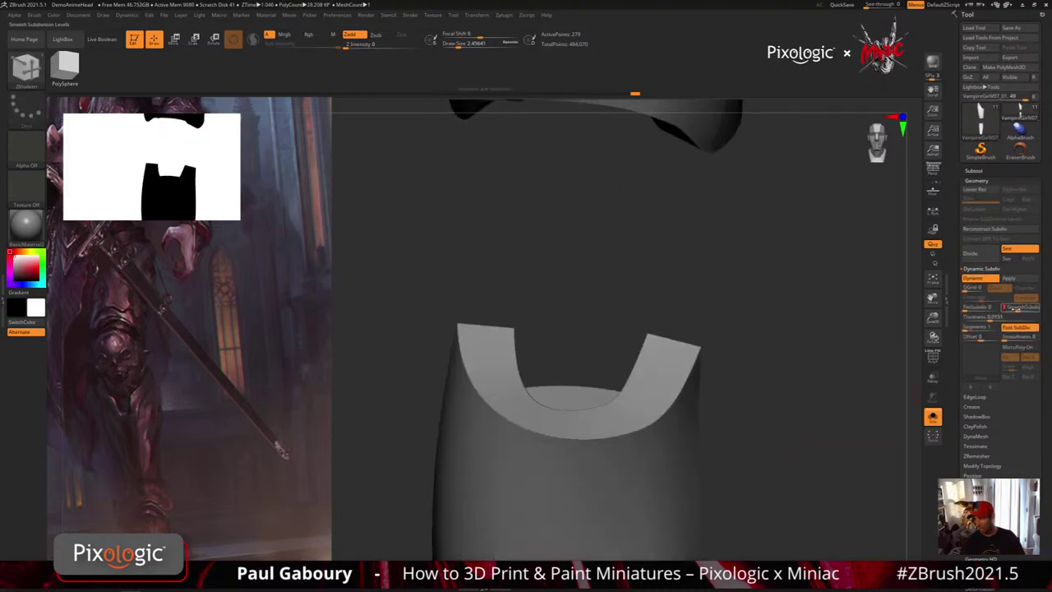
# Set the leg plates' dynamic thickness to about 0.00308 with an offset of 100 and show the rest of the figure.
pyautogui.moveTo(986, 317); pyautogui.dragTo(999, 338)
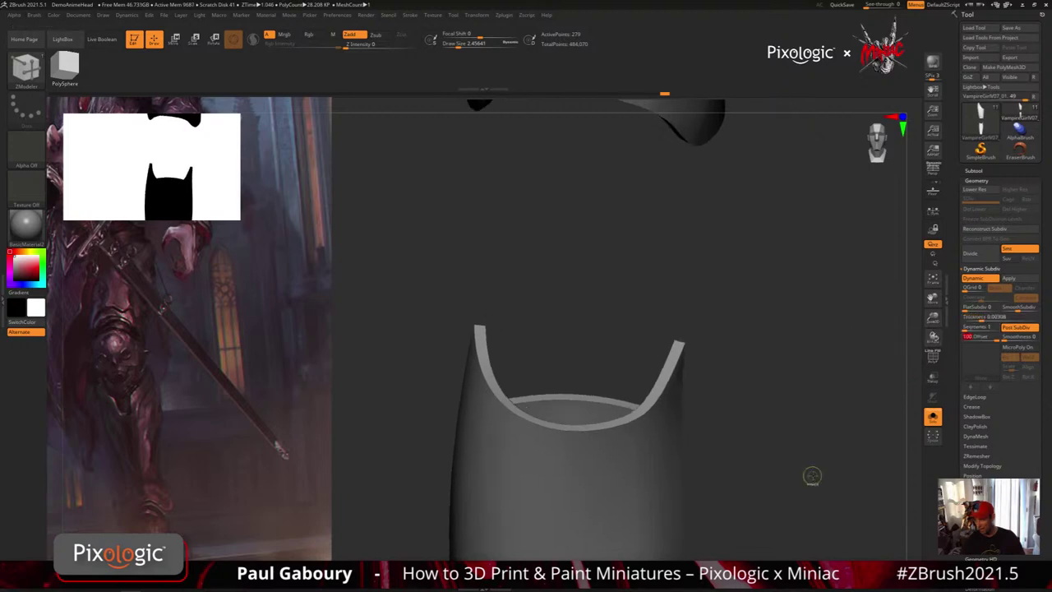
pyautogui.moveTo(811, 476); pyautogui.dragTo(764, 484)
pyautogui.press('f')
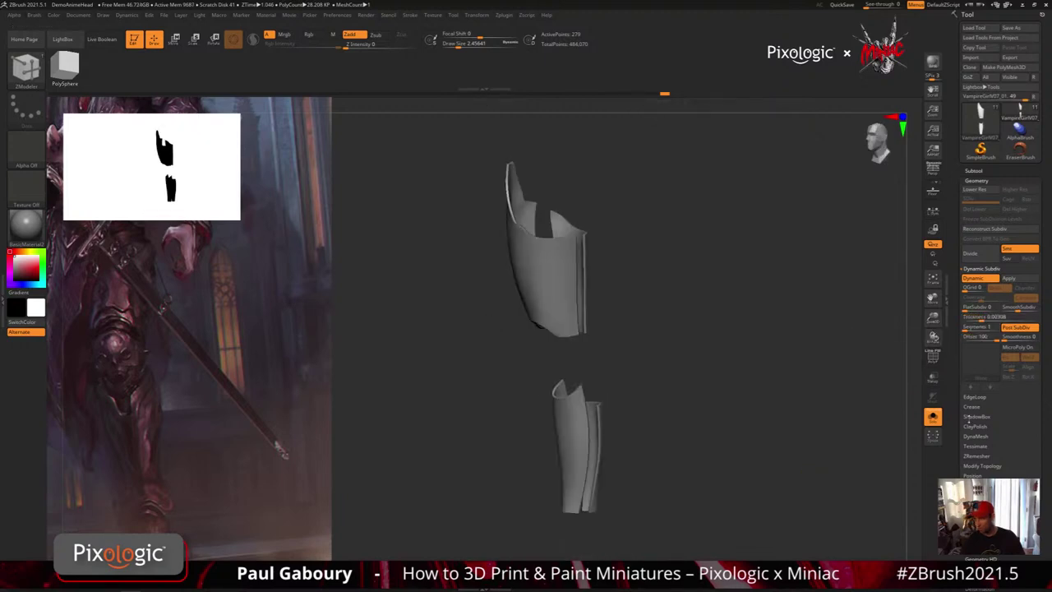
pyautogui.click(933, 416)
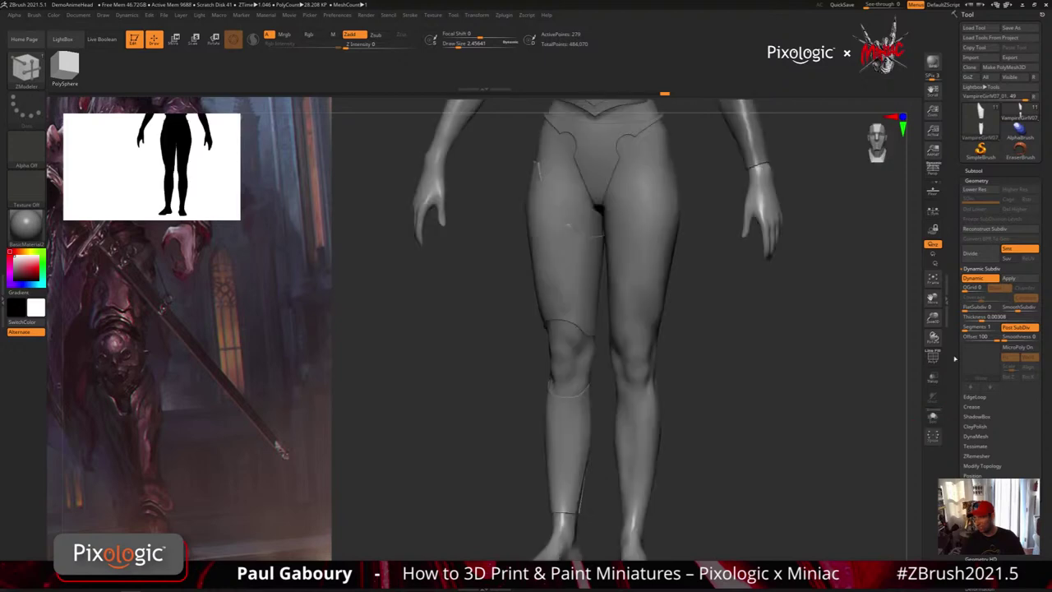
# Adjust the plates' dynamic thickness to about 0.00339 and check their fit on the full figure from several angles.
pyautogui.click(985, 317)
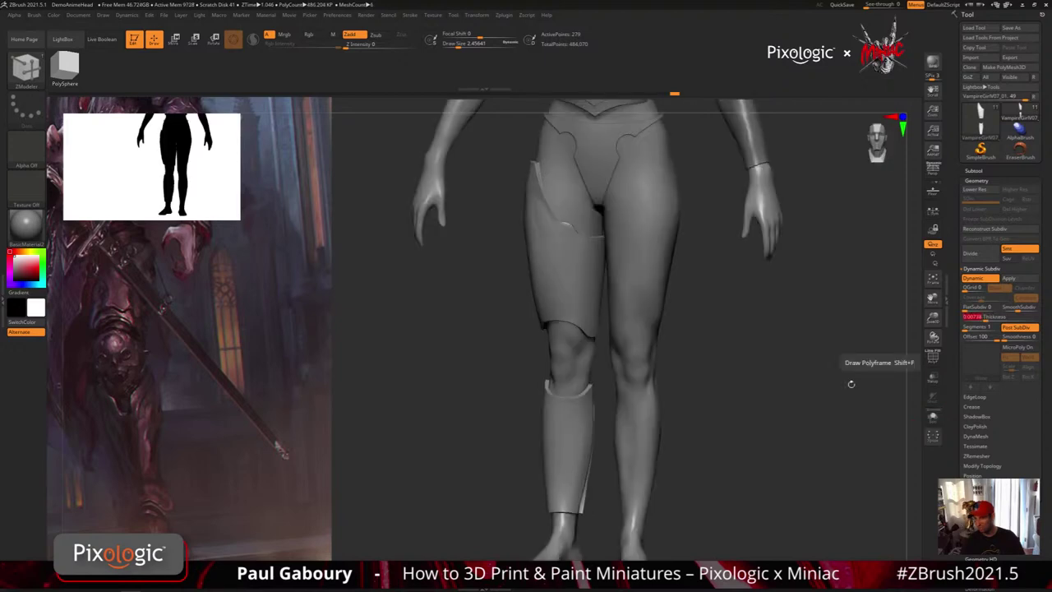
pyautogui.moveTo(851, 383); pyautogui.dragTo(861, 431)
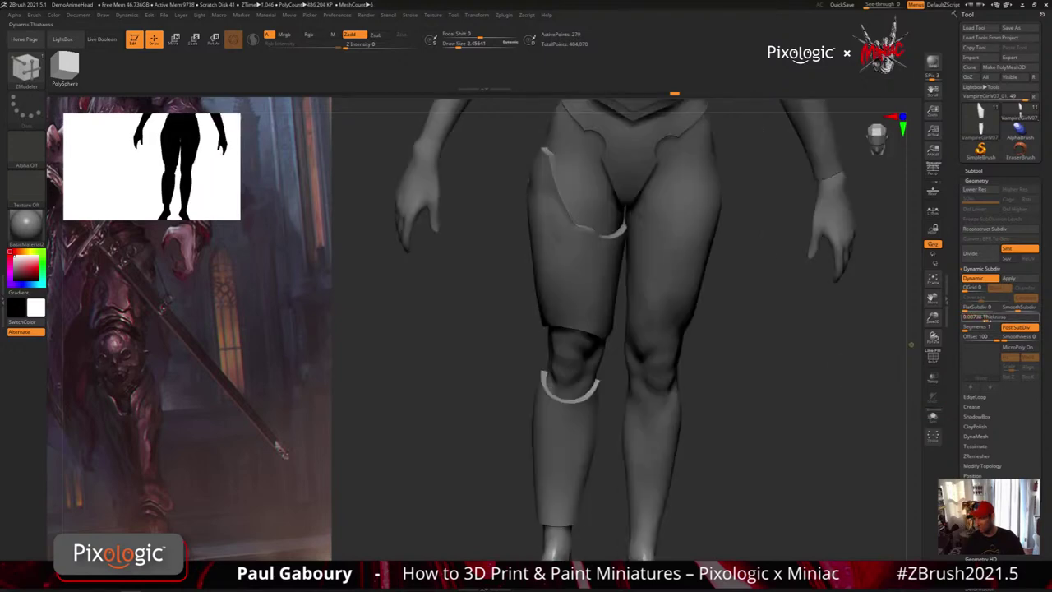
pyautogui.click(982, 317)
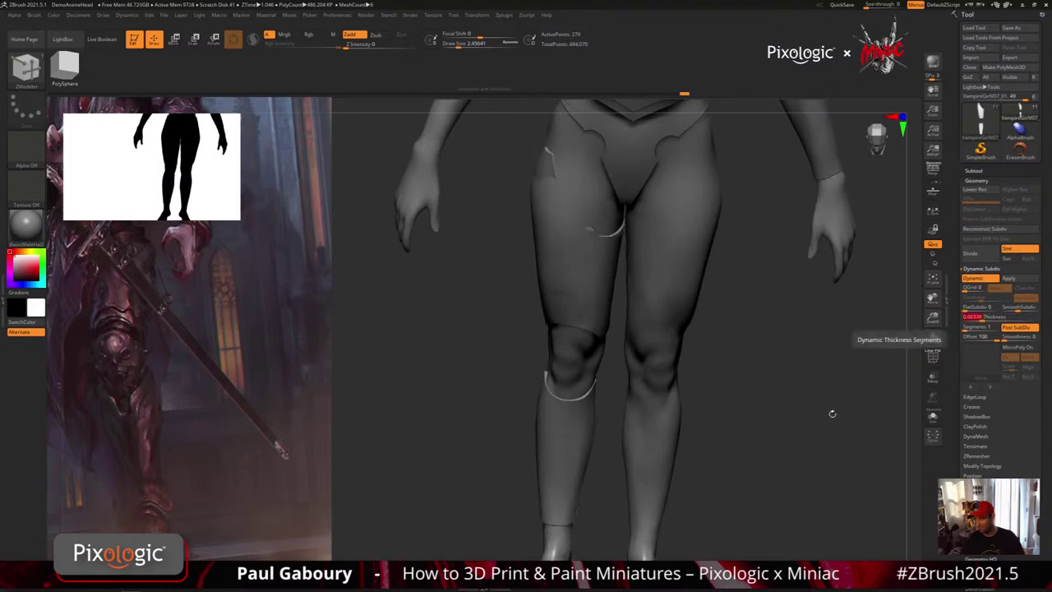
pyautogui.moveTo(832, 413); pyautogui.dragTo(725, 440)
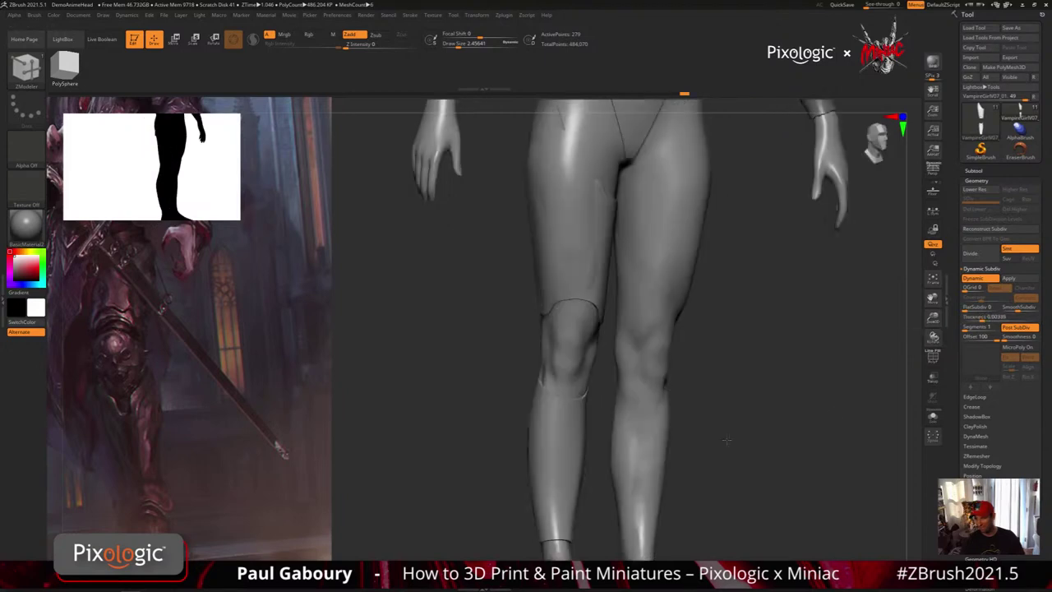
pyautogui.press('f')
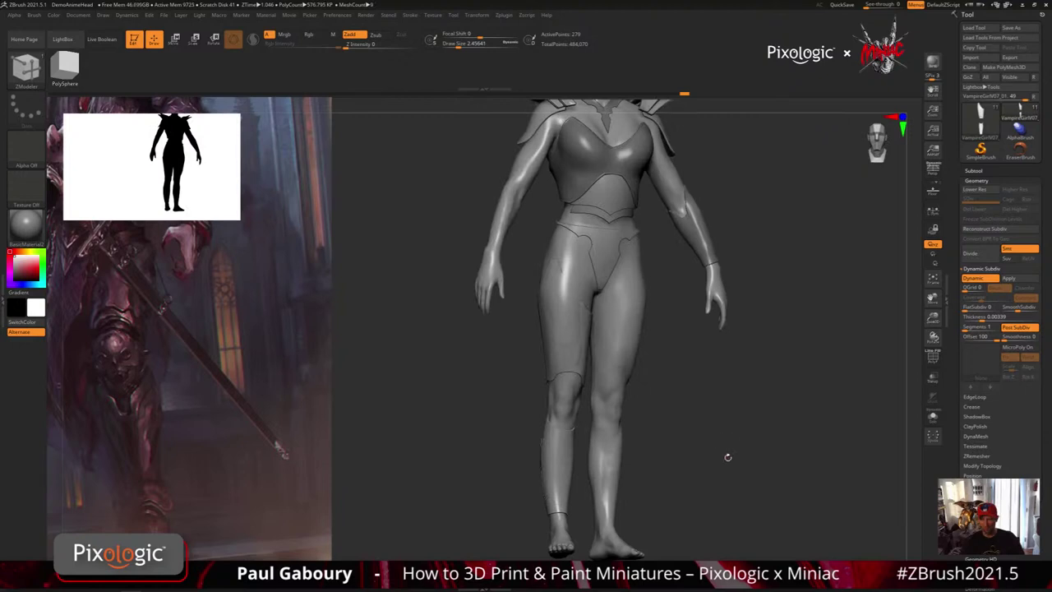
pyautogui.moveTo(727, 457)
pyautogui.keyDown('shift'); pyautogui.mouseDown()
pyautogui.moveTo(739, 463)
pyautogui.moveTo(727, 460)
pyautogui.mouseUp(); pyautogui.keyUp('shift')
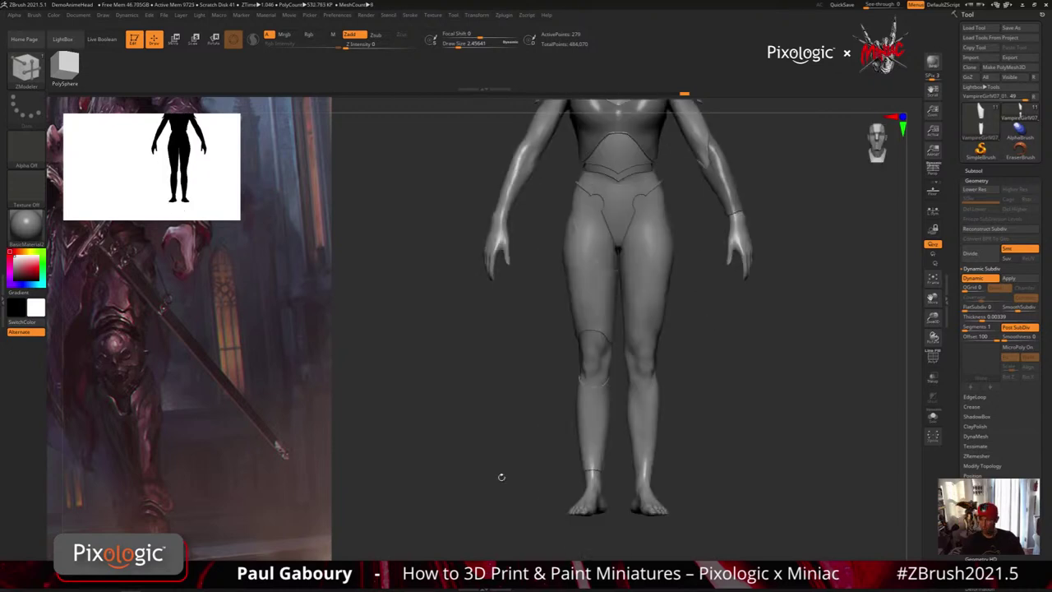
pyautogui.moveTo(501, 477)
pyautogui.mouseDown()
pyautogui.moveTo(756, 424)
pyautogui.moveTo(718, 448)
pyautogui.mouseUp()
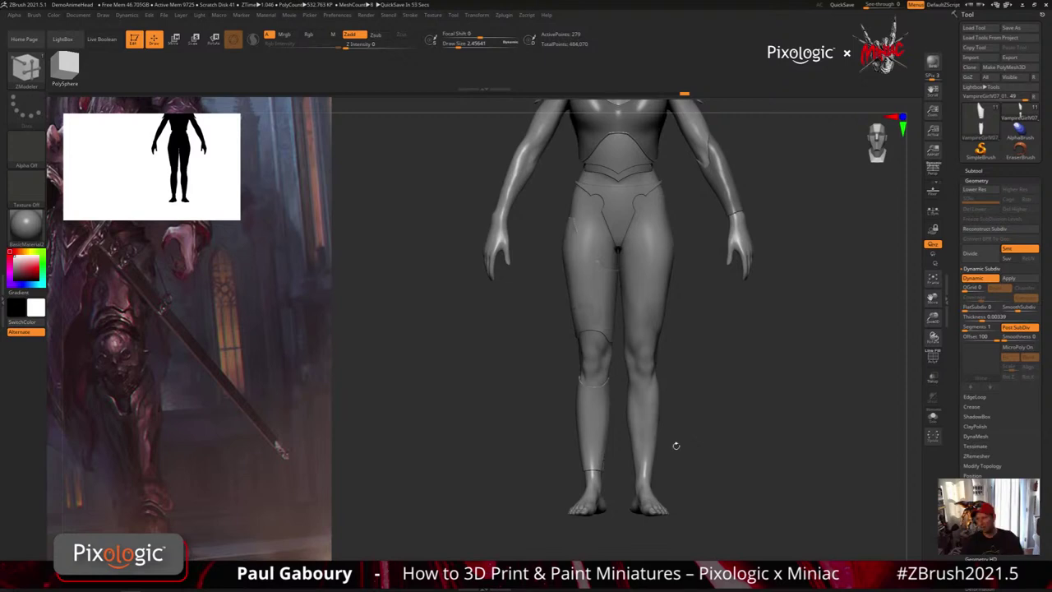
pyautogui.click(977, 316)
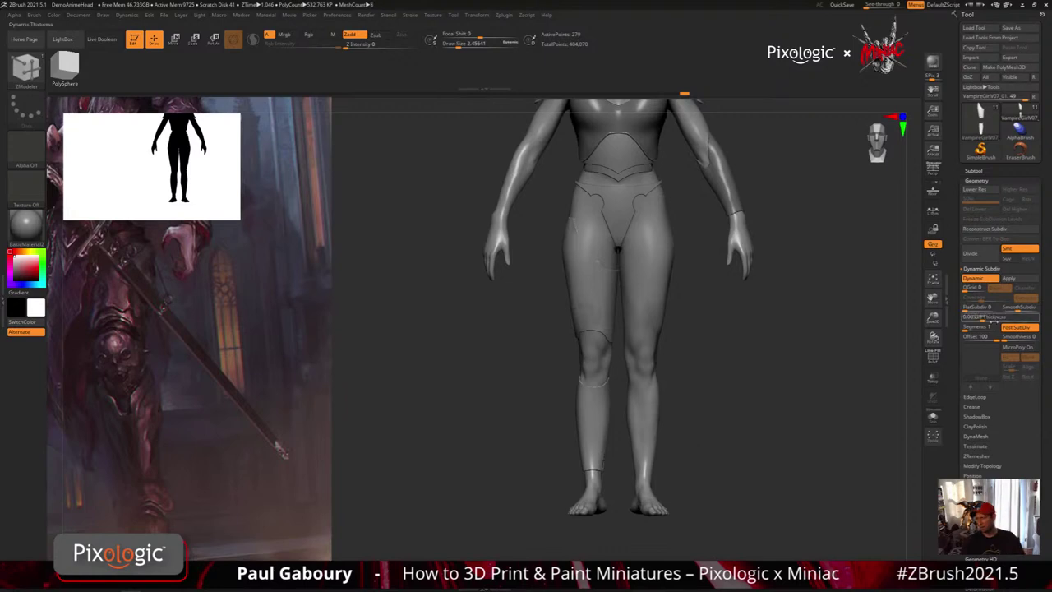
# Isolate the leg plates, set their thickness segments to 5 and turn off Post SubDiv to round the rims.
pyautogui.click(932, 417)
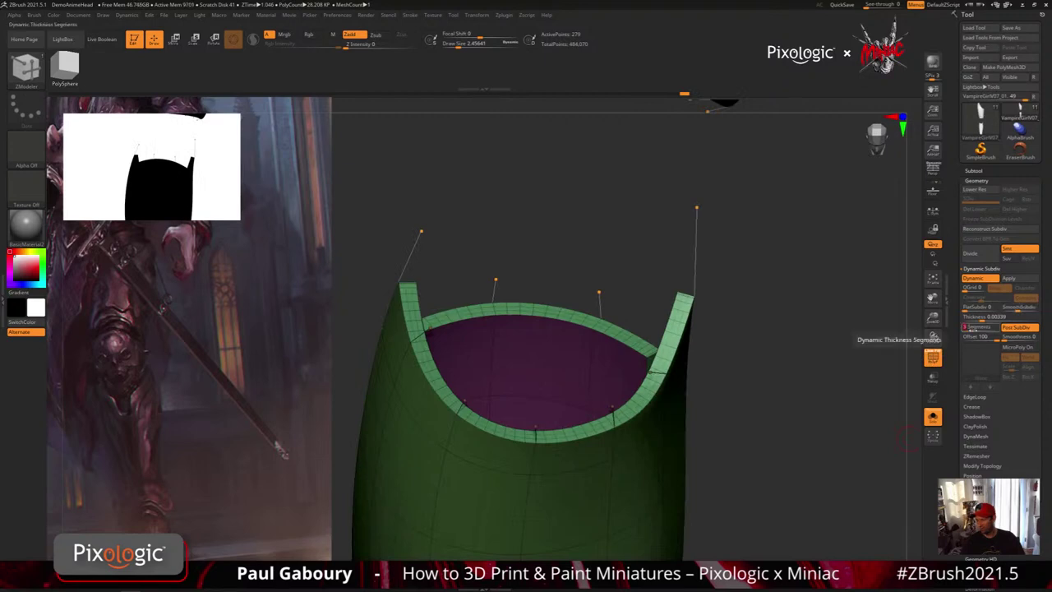
pyautogui.press('Return')
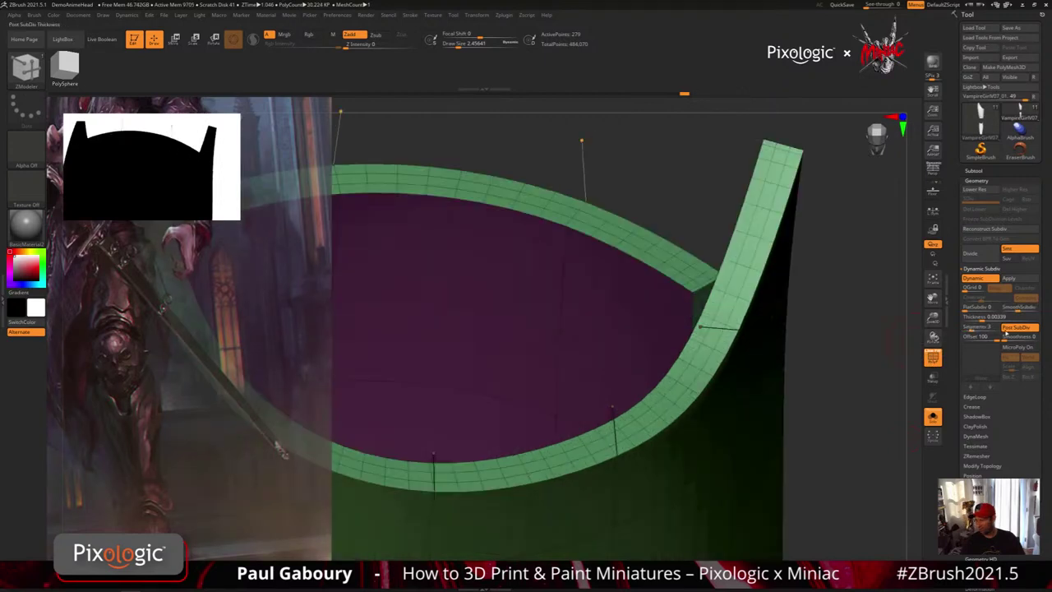
pyautogui.click(1006, 329)
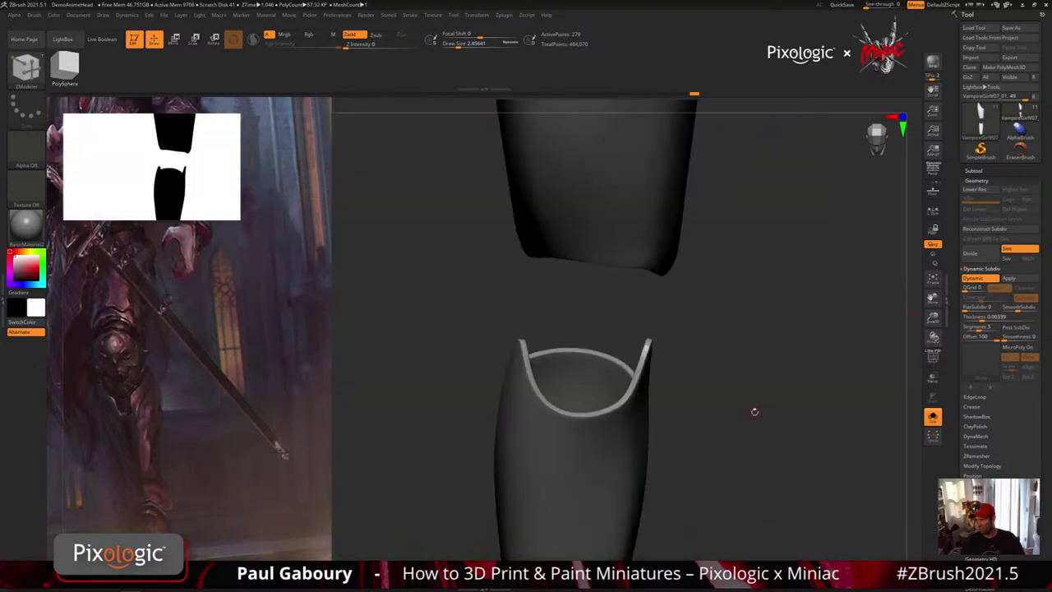
pyautogui.moveTo(754, 411); pyautogui.dragTo(752, 369)
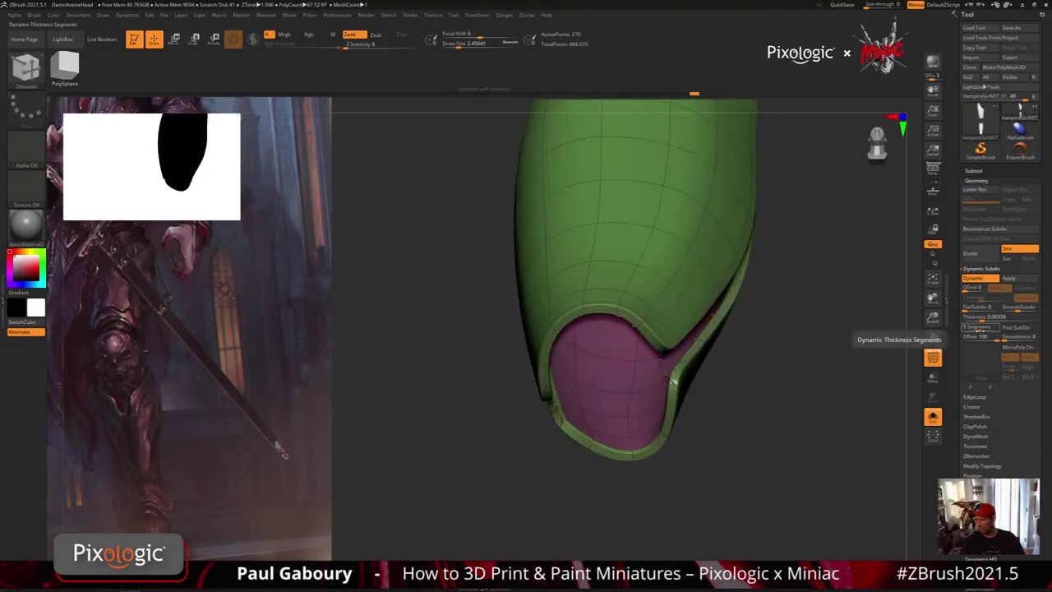
# Reduce the thickness segments to 3 and compare the plate rims with Post SubDiv on and off, leaving it off.
pyautogui.click(970, 330)
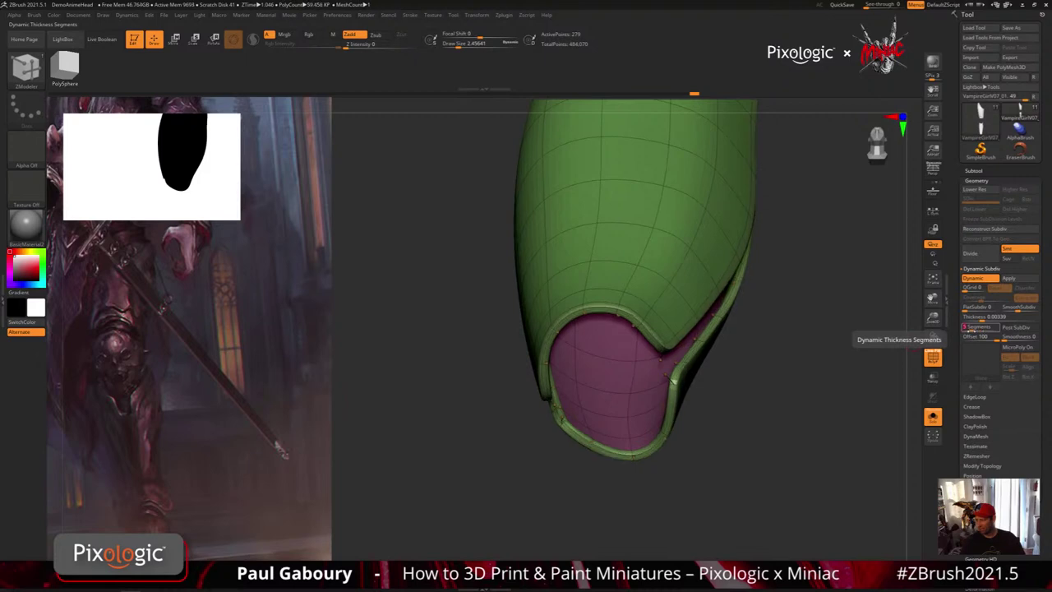
pyautogui.hotkey('shift', 'f')
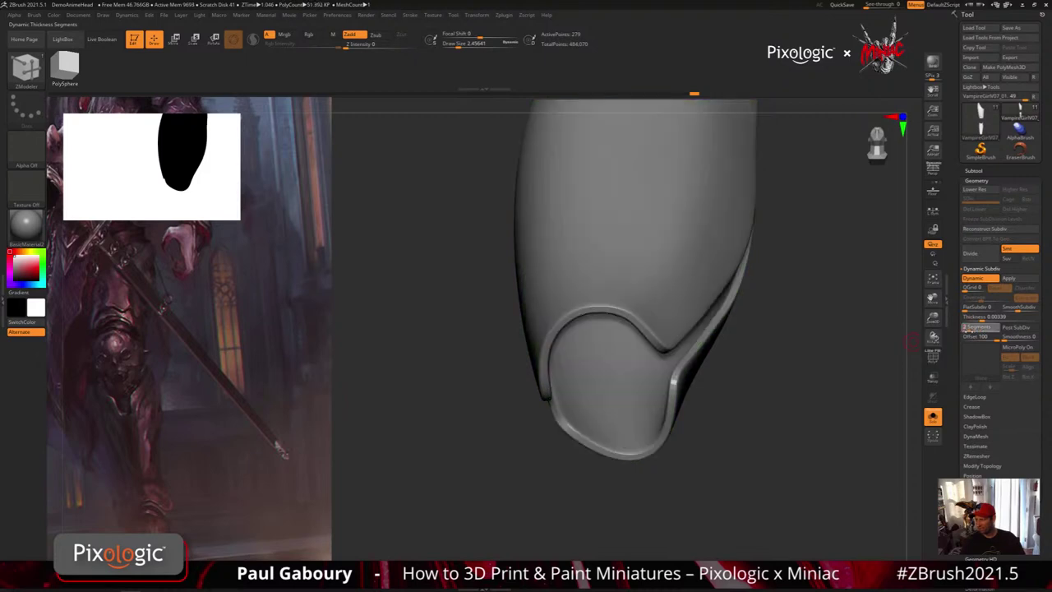
pyautogui.moveTo(967, 330); pyautogui.dragTo(971, 330)
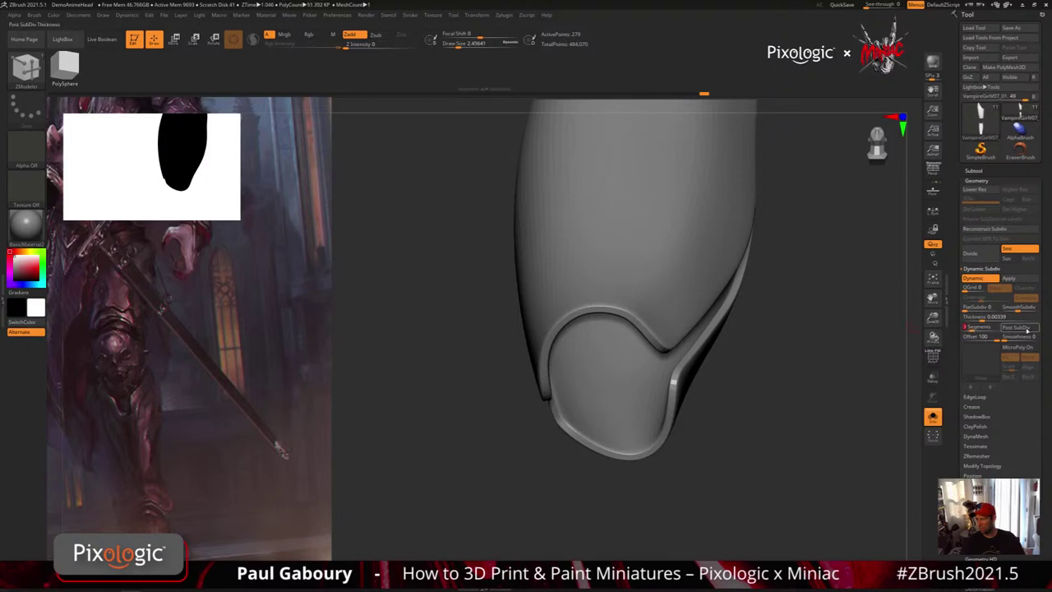
pyautogui.click(1024, 328)
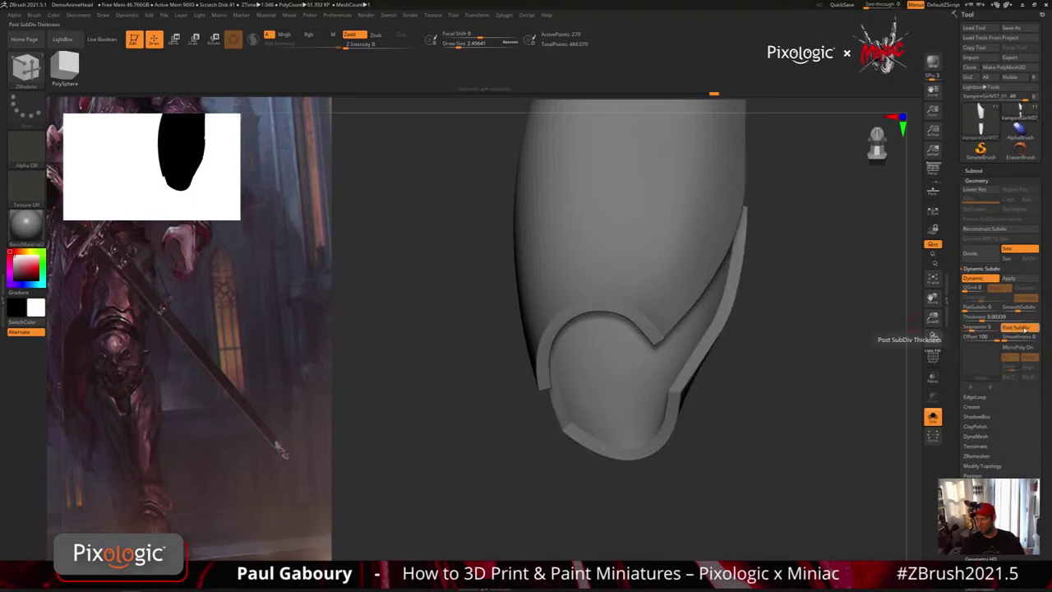
pyautogui.click(1022, 327)
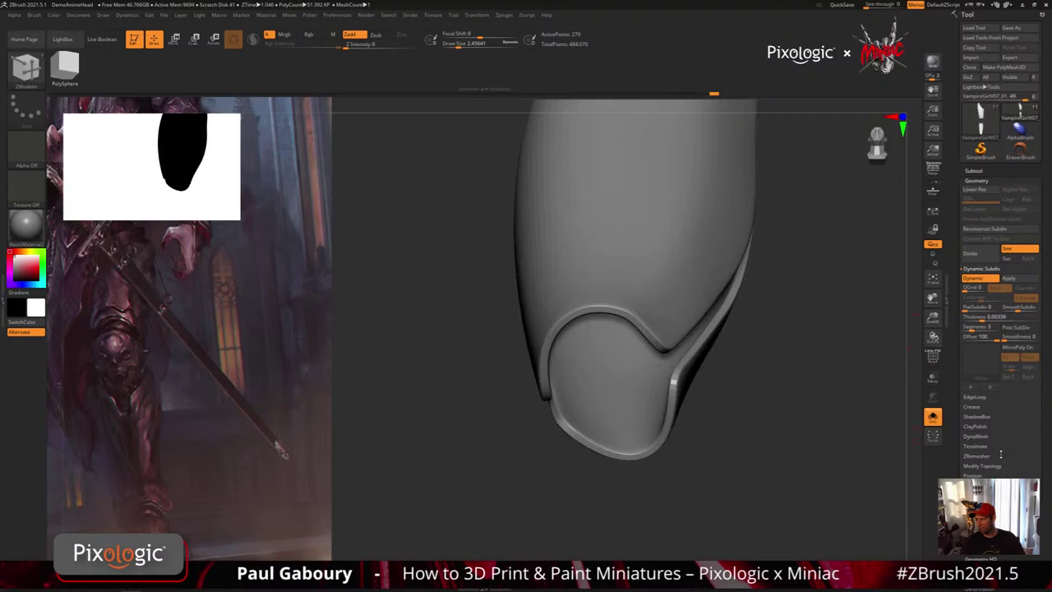
# Crease the leg plates' edges with a crease level of 2 and inspect the lower corners with the wireframe shown.
pyautogui.click(972, 405)
pyautogui.moveTo(810, 410); pyautogui.dragTo(798, 414)
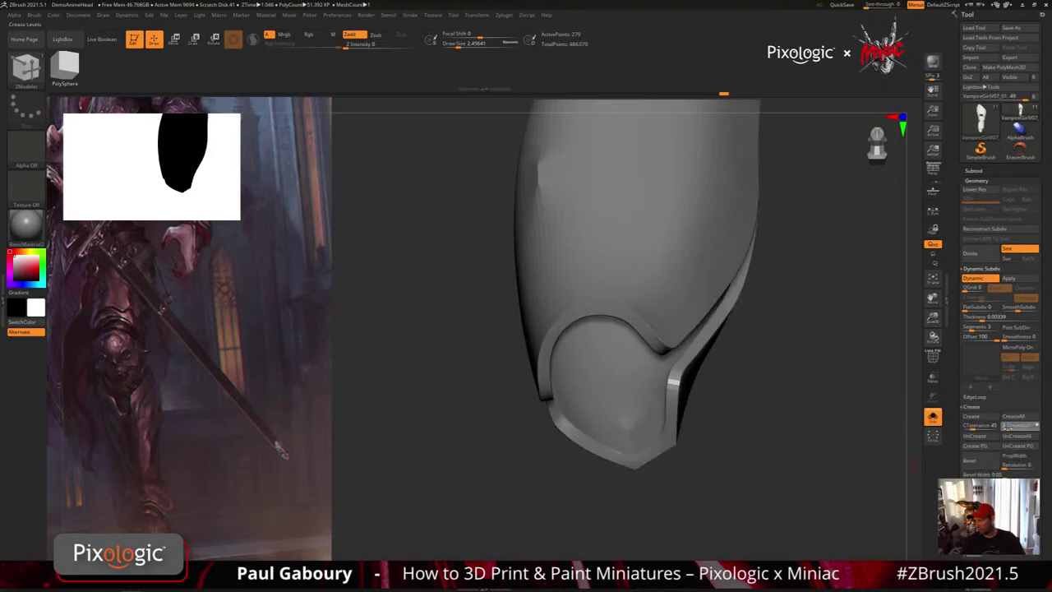
pyautogui.click(1018, 424)
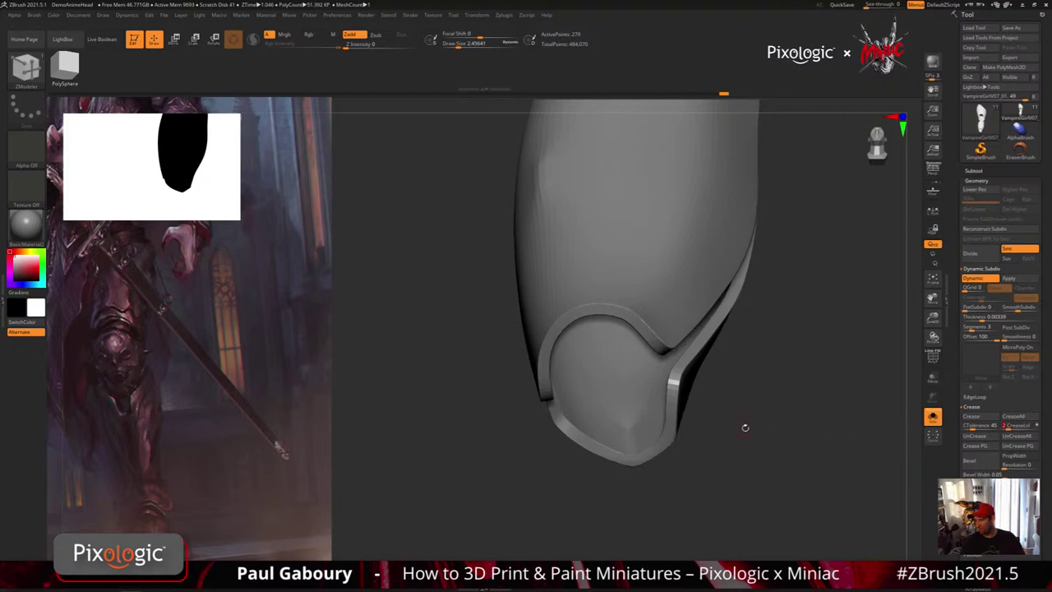
pyautogui.moveTo(745, 427); pyautogui.dragTo(748, 473)
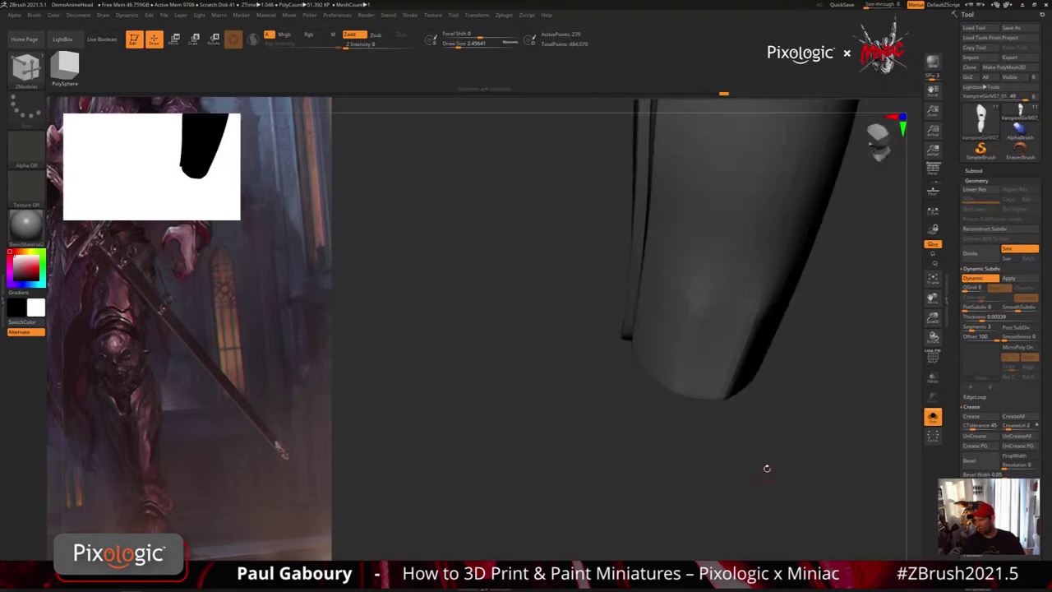
pyautogui.hotkey('shift', 'f')
pyautogui.press('g')
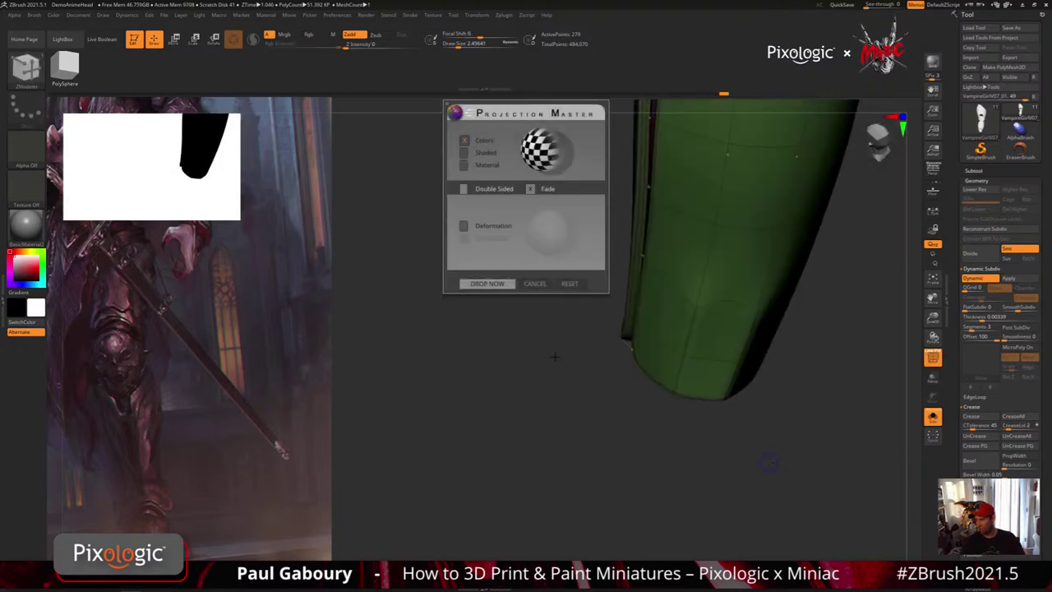
# Set the ZModeler edge action to Crease and inspect the shin plate's edges with the wireframe on and off.
pyautogui.click(535, 284)
pyautogui.press('space')
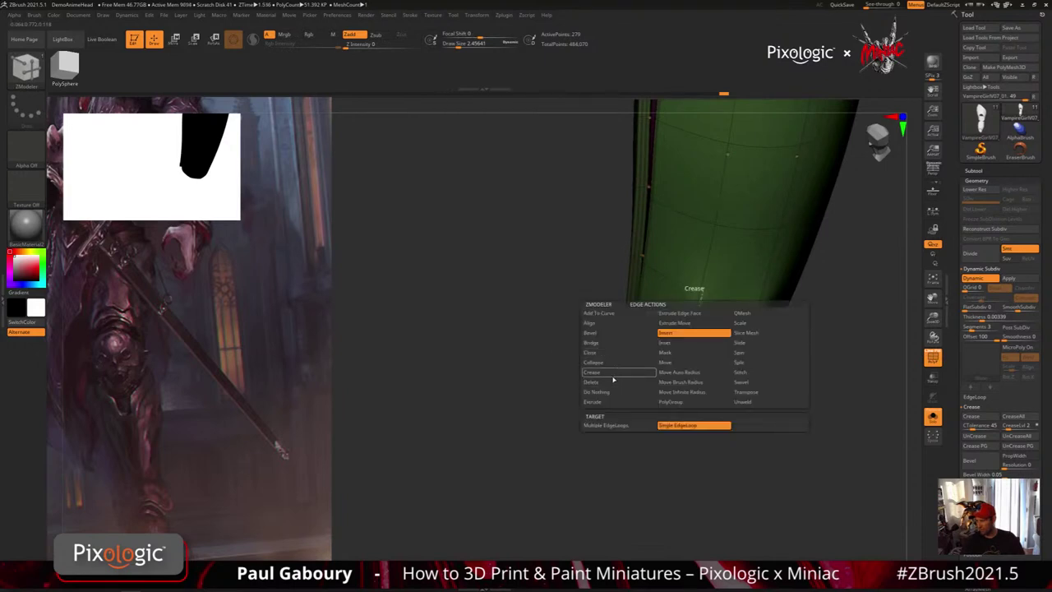
pyautogui.click(615, 374)
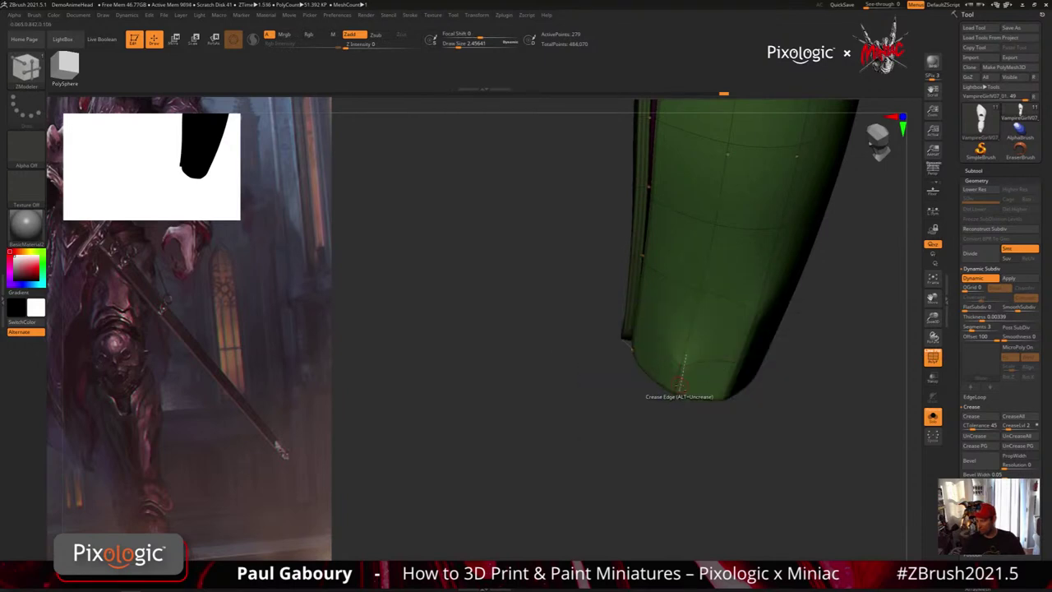
pyautogui.moveTo(739, 427)
pyautogui.keyDown('shift'); pyautogui.mouseDown()
pyautogui.moveTo(788, 354)
pyautogui.moveTo(751, 423)
pyautogui.mouseUp(); pyautogui.keyUp('shift')
pyautogui.moveTo(821, 308); pyautogui.dragTo(800, 361)
pyautogui.hotkey('shift', 'f')
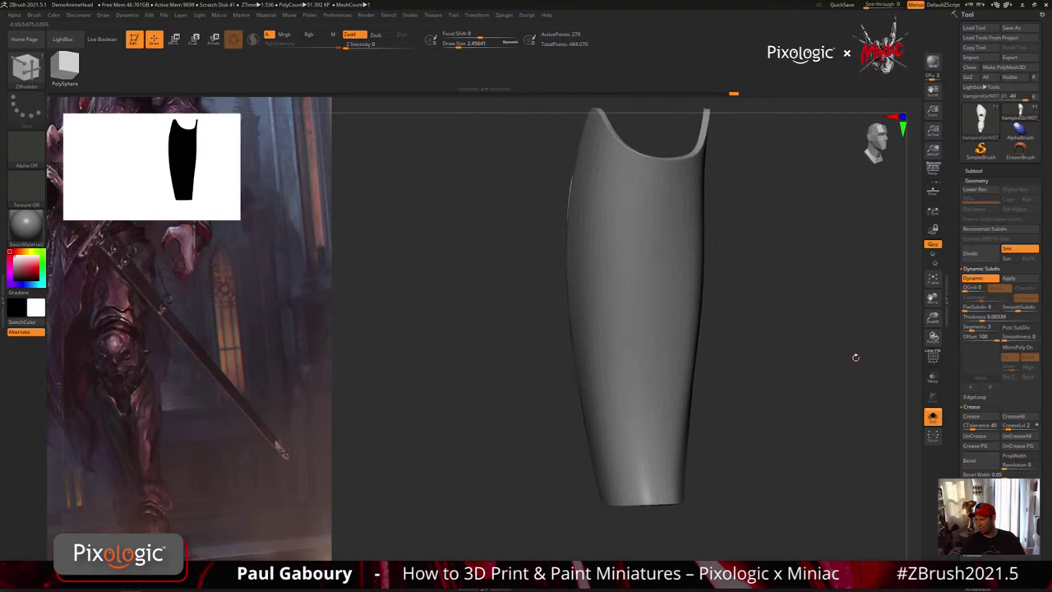
pyautogui.hotkey('shift', 'f')
pyautogui.moveTo(855, 356)
pyautogui.mouseDown()
pyautogui.moveTo(746, 372)
pyautogui.moveTo(773, 357)
pyautogui.mouseUp()
pyautogui.hotkey('shift', 'f')
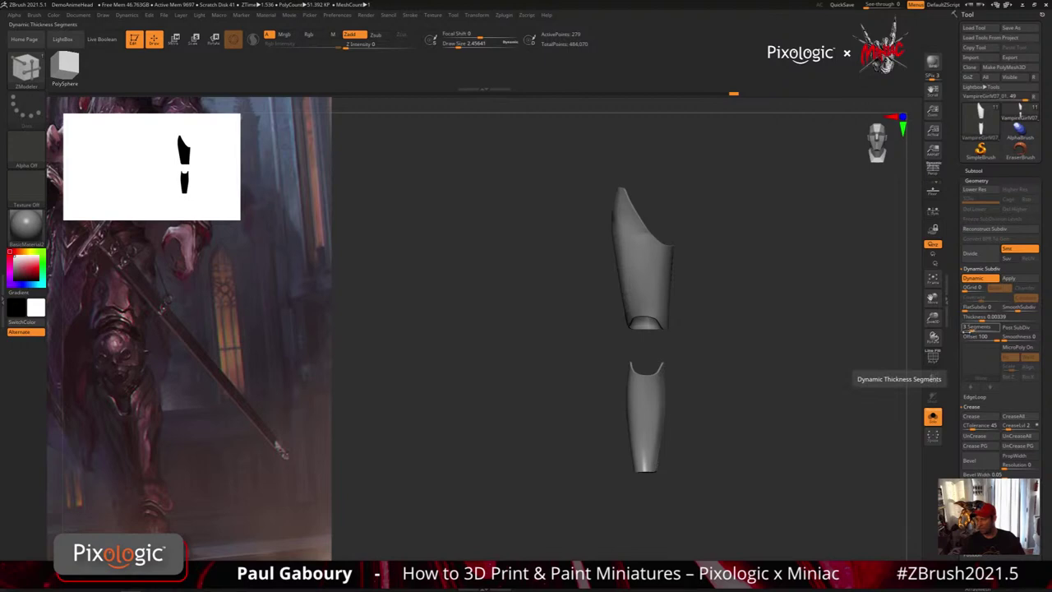
# Set the plates' thickness segments to 2 and crease level to 1, increase SmoothSubdiv, and check the result on the leg plates.
pyautogui.keyDown('ctrl'); pyautogui.moveTo(725, 354); pyautogui.dragTo(789, 386, button='right'); pyautogui.keyUp('ctrl')
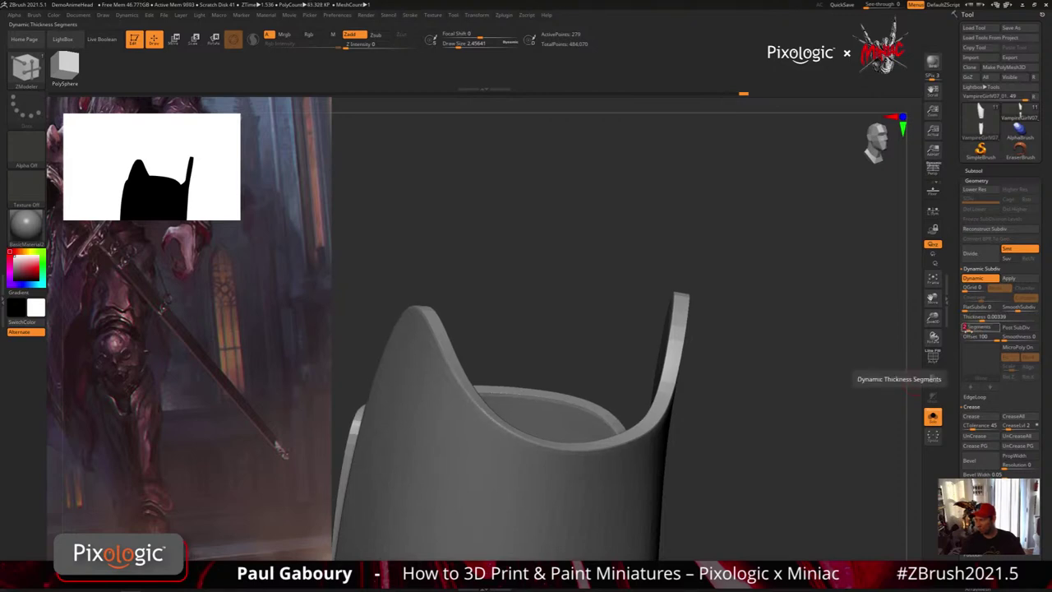
pyautogui.hotkey('shift', 'f')
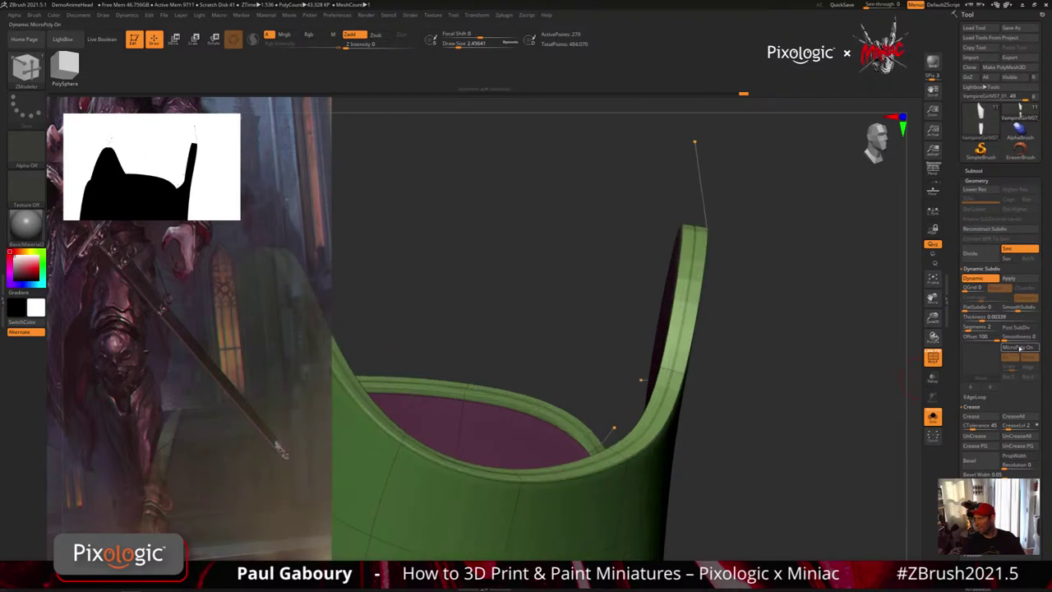
pyautogui.click(1020, 307)
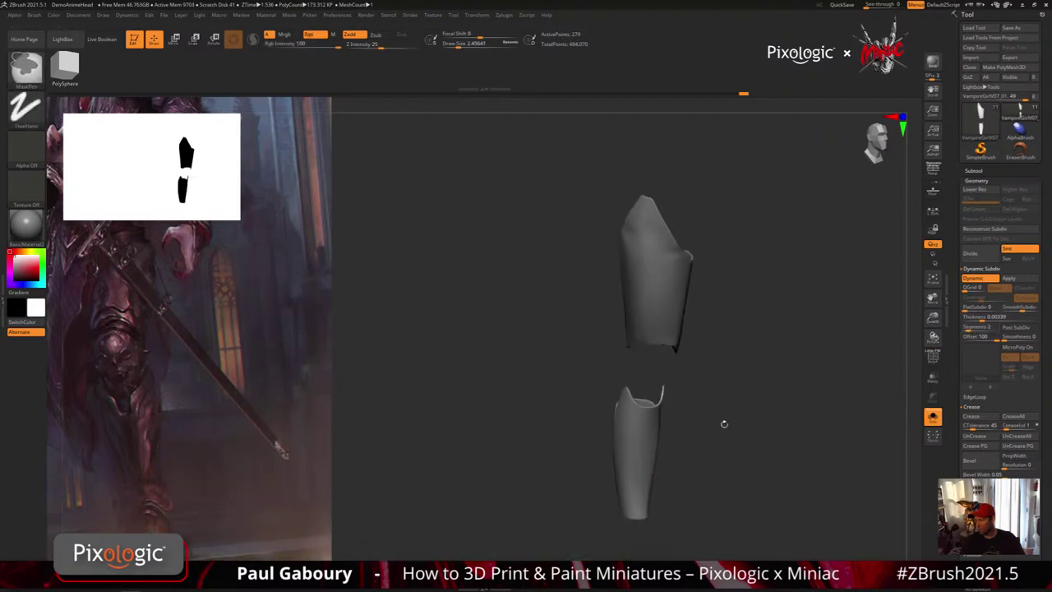
pyautogui.moveTo(724, 424)
pyautogui.mouseDown()
pyautogui.moveTo(824, 436)
pyautogui.moveTo(184, 501)
pyautogui.mouseUp()
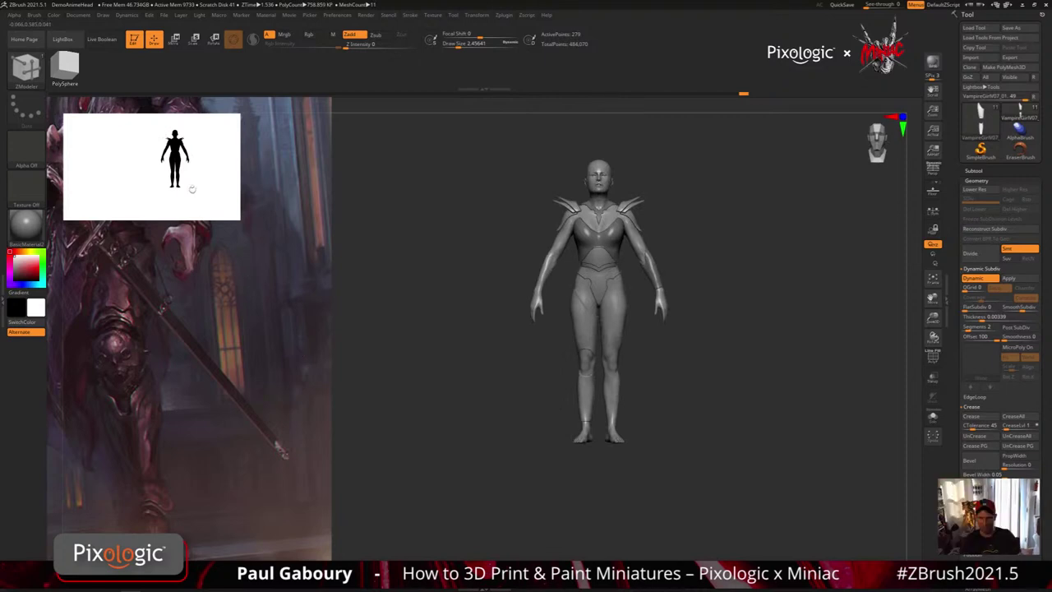
# Resize the preview thumbnail, switch off its Silhouette mode and set its size to 512.
pyautogui.moveTo(191, 189); pyautogui.dragTo(274, 239)
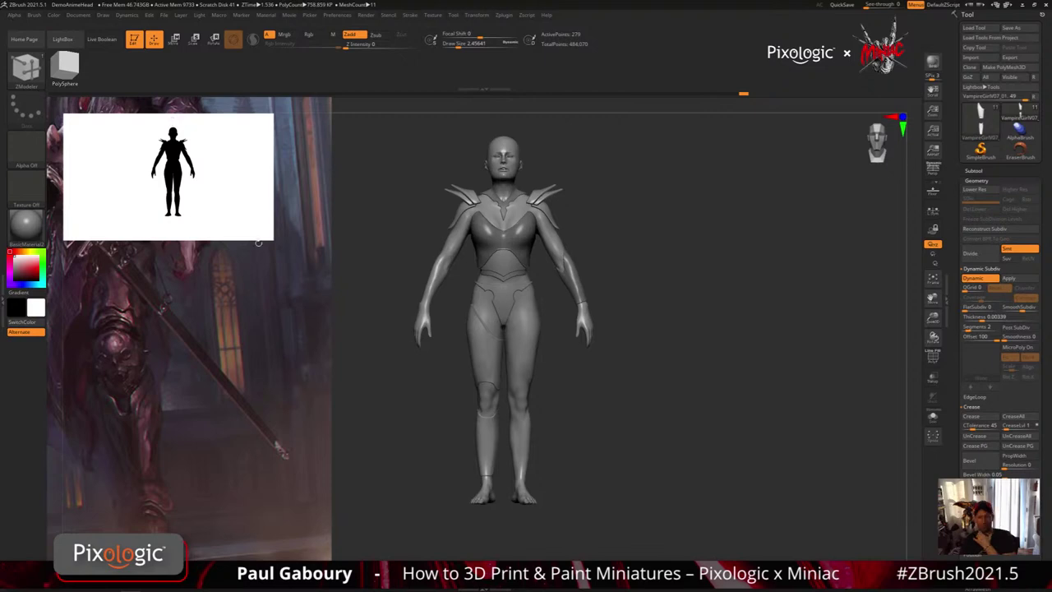
pyautogui.moveTo(258, 243); pyautogui.dragTo(170, 177)
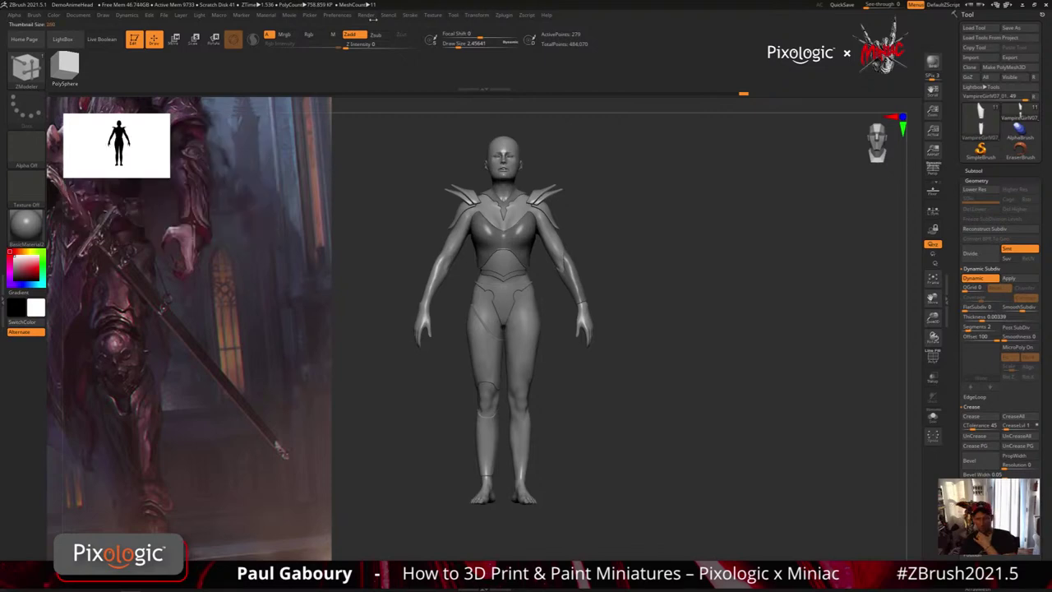
pyautogui.click(337, 15)
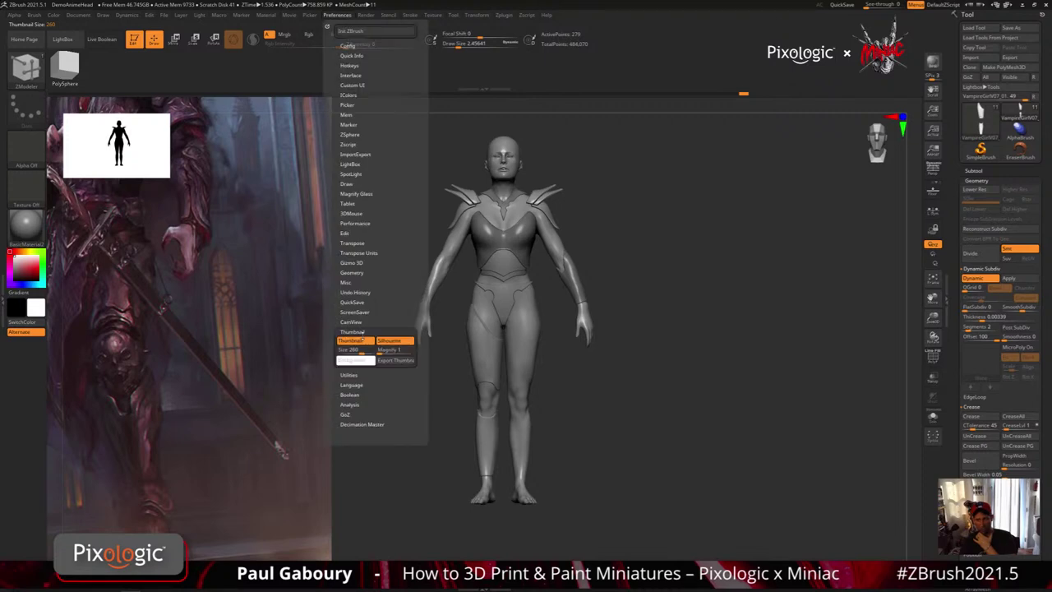
pyautogui.click(362, 342)
pyautogui.click(361, 341)
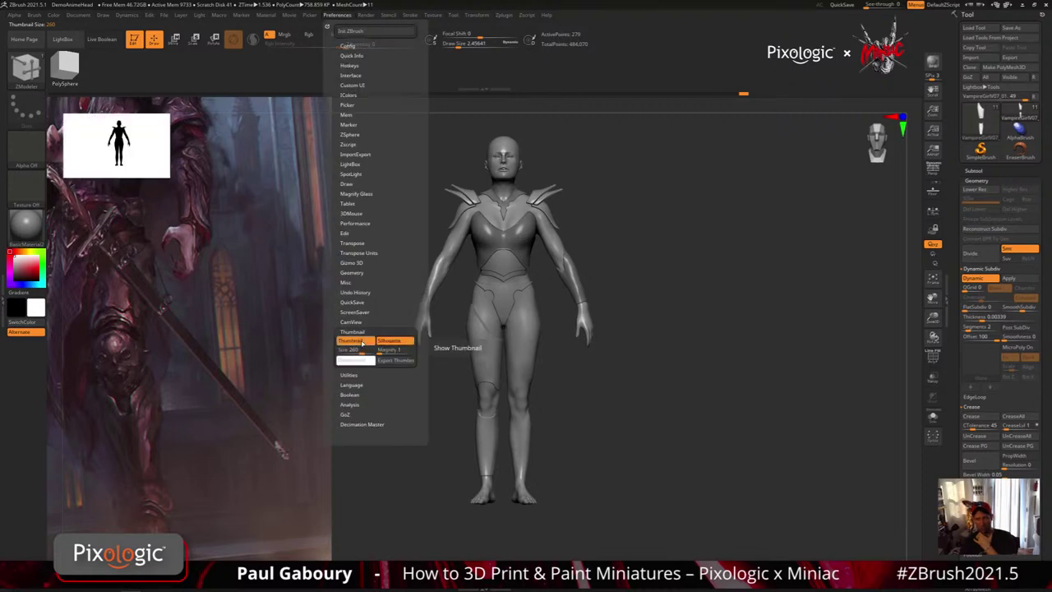
pyautogui.click(404, 341)
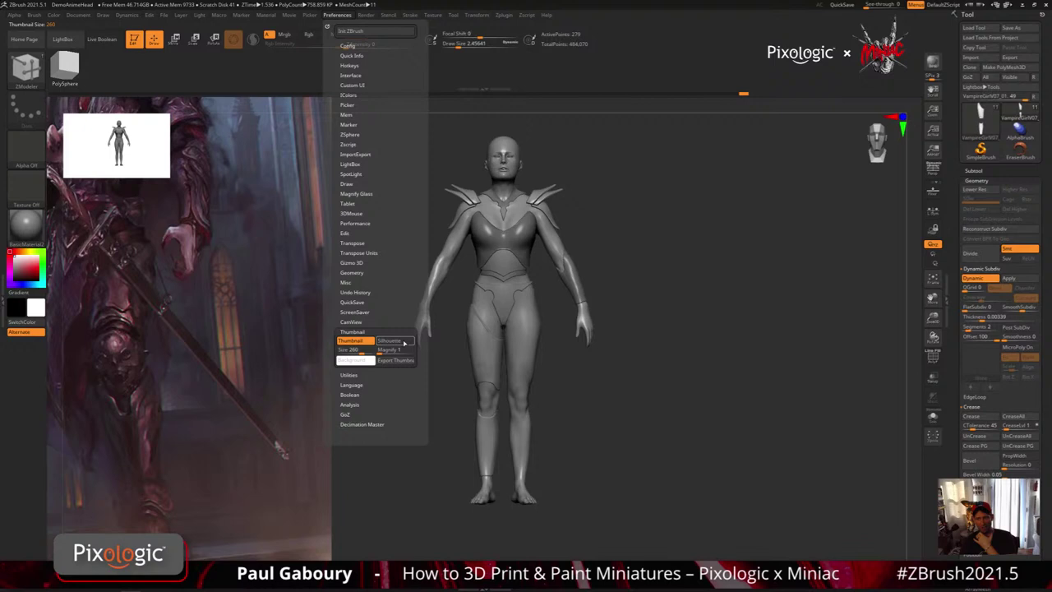
pyautogui.moveTo(361, 350); pyautogui.dragTo(405, 350)
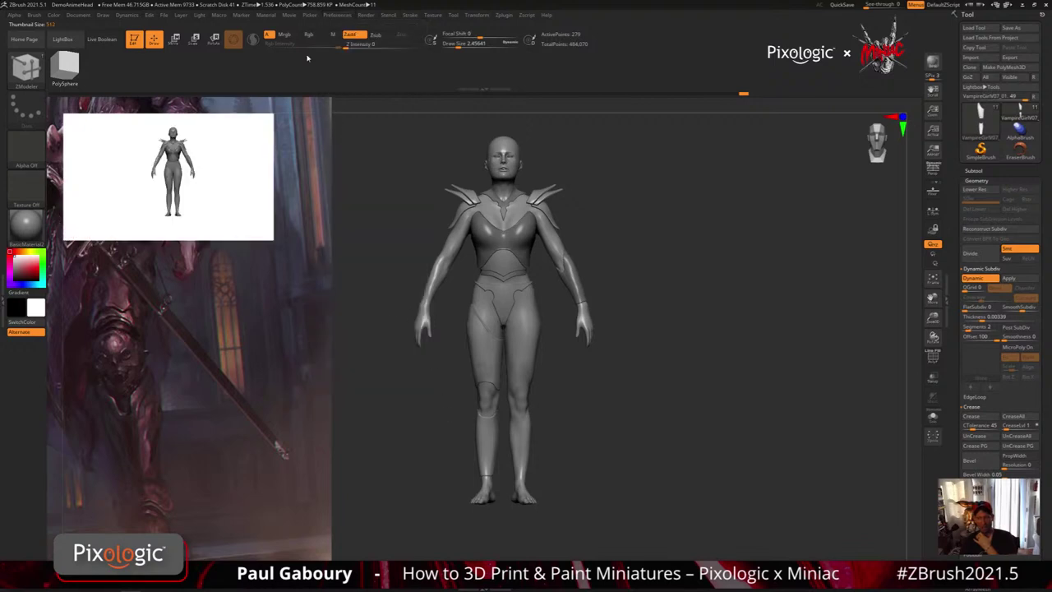
# Turn the thumbnail's Silhouette mode back on, test magnification 5, return to 1, and shrink the thumbnail to about 349.
pyautogui.click(337, 15)
pyautogui.click(400, 341)
pyautogui.click(238, 224)
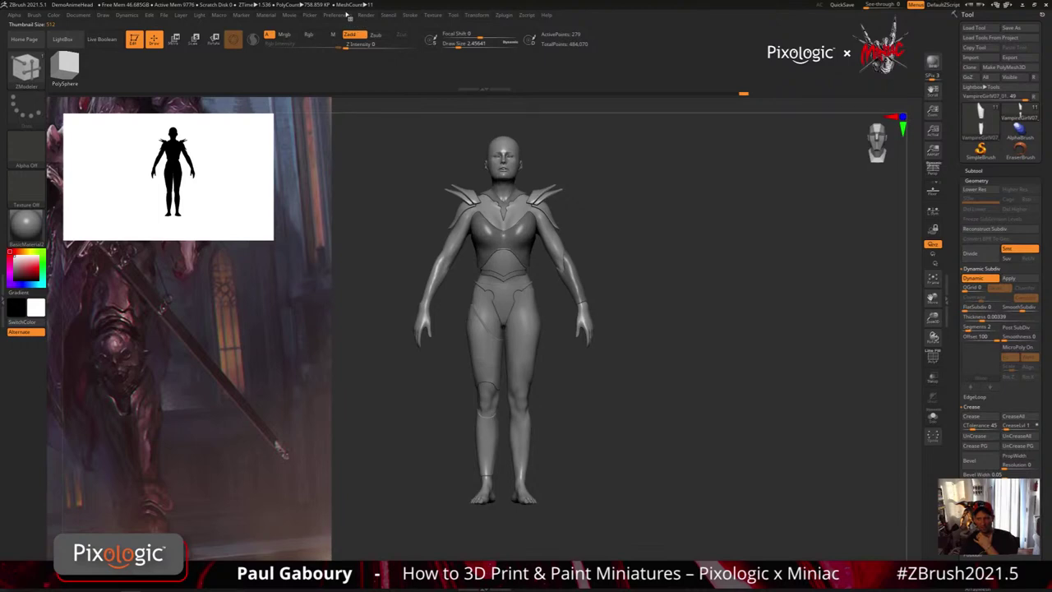
pyautogui.click(348, 16)
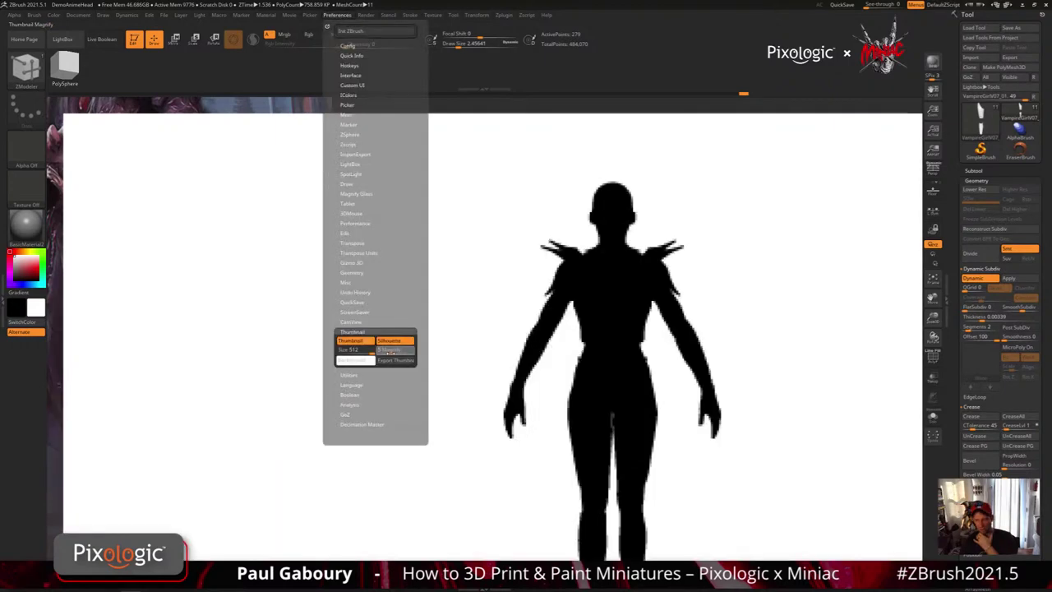
pyautogui.moveTo(391, 351); pyautogui.dragTo(382, 351)
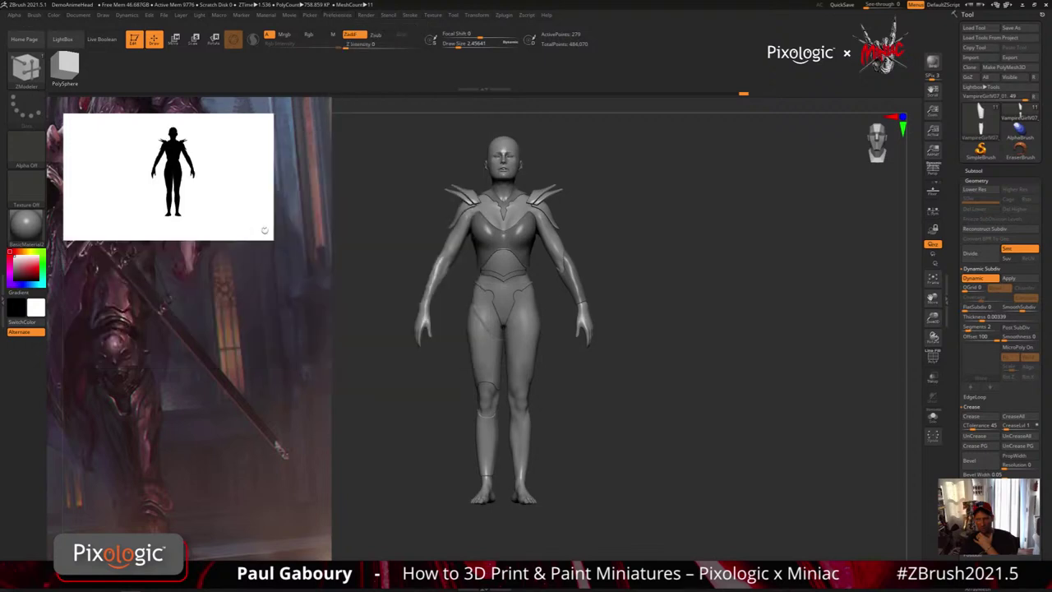
pyautogui.moveTo(264, 230); pyautogui.dragTo(203, 197)
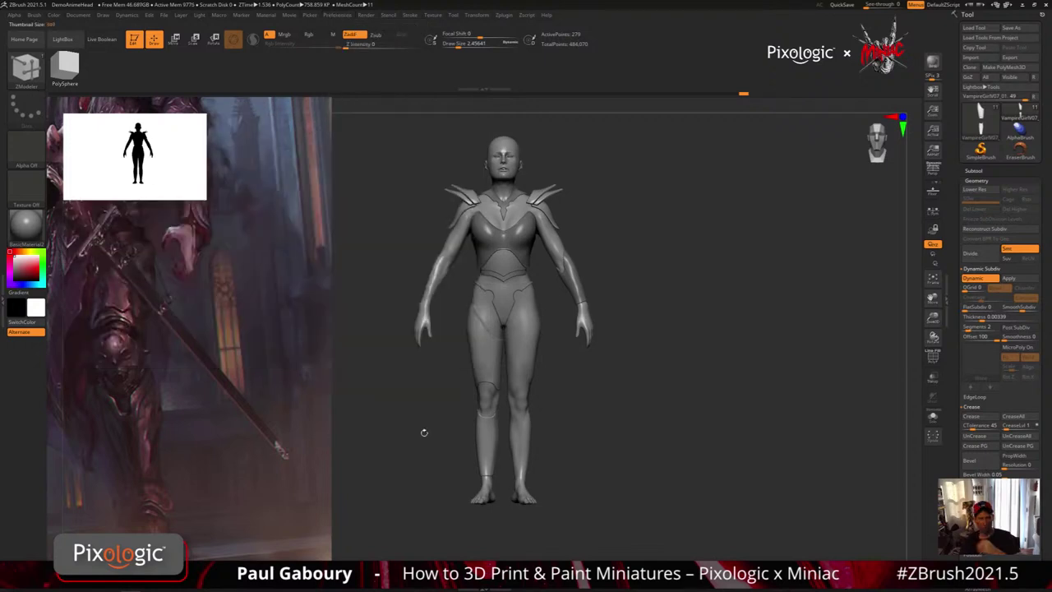
# Examine the armoured figure's silhouette from the front, side and above against the thumbnail preview.
pyautogui.keyDown('alt'); pyautogui.moveTo(424, 432); pyautogui.dragTo(605, 475); pyautogui.keyUp('alt')
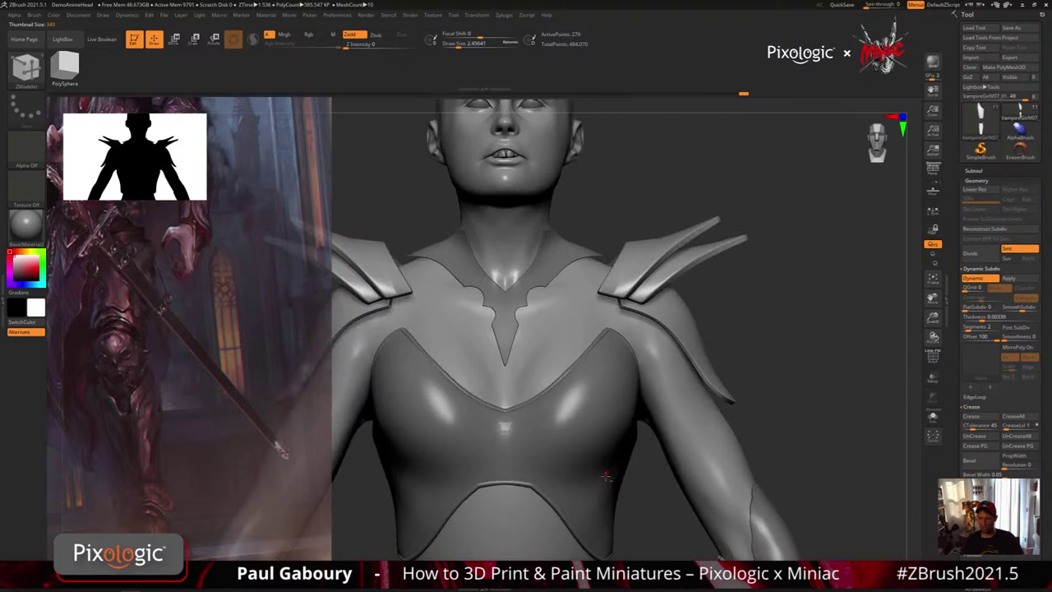
pyautogui.keyDown('alt'); pyautogui.moveTo(606, 475); pyautogui.dragTo(740, 366, button='right'); pyautogui.keyUp('alt')
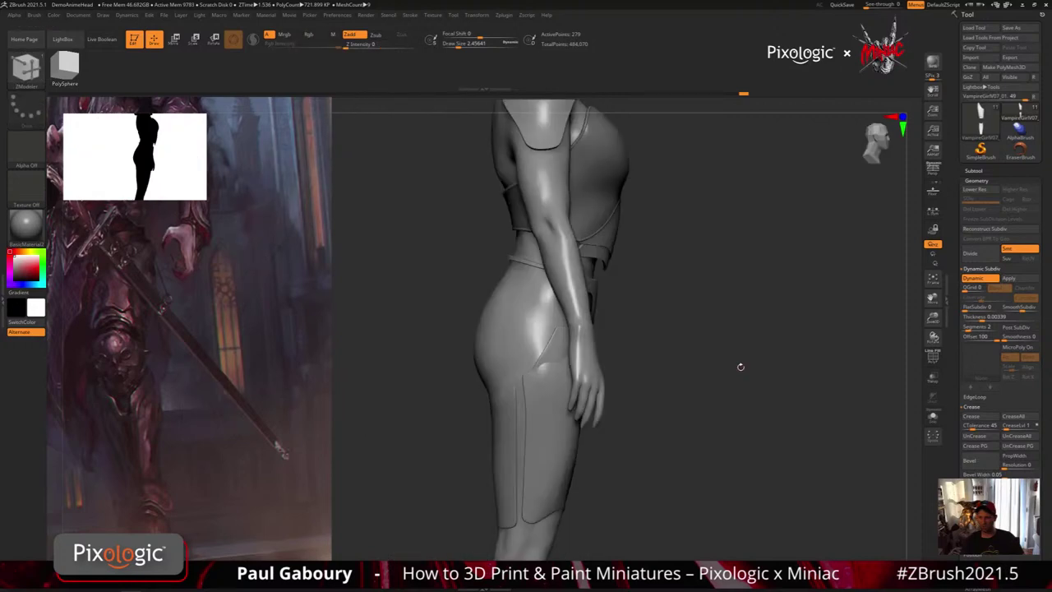
pyautogui.keyDown('alt'); pyautogui.moveTo(735, 131); pyautogui.dragTo(705, 452); pyautogui.keyUp('alt')
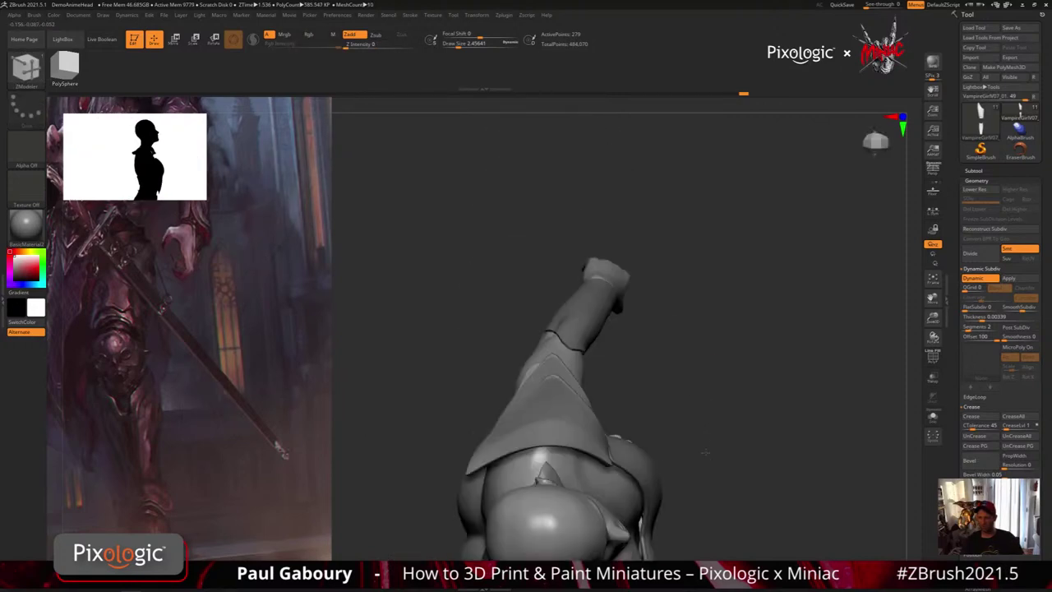
pyautogui.moveTo(705, 451); pyautogui.dragTo(746, 386, button='right')
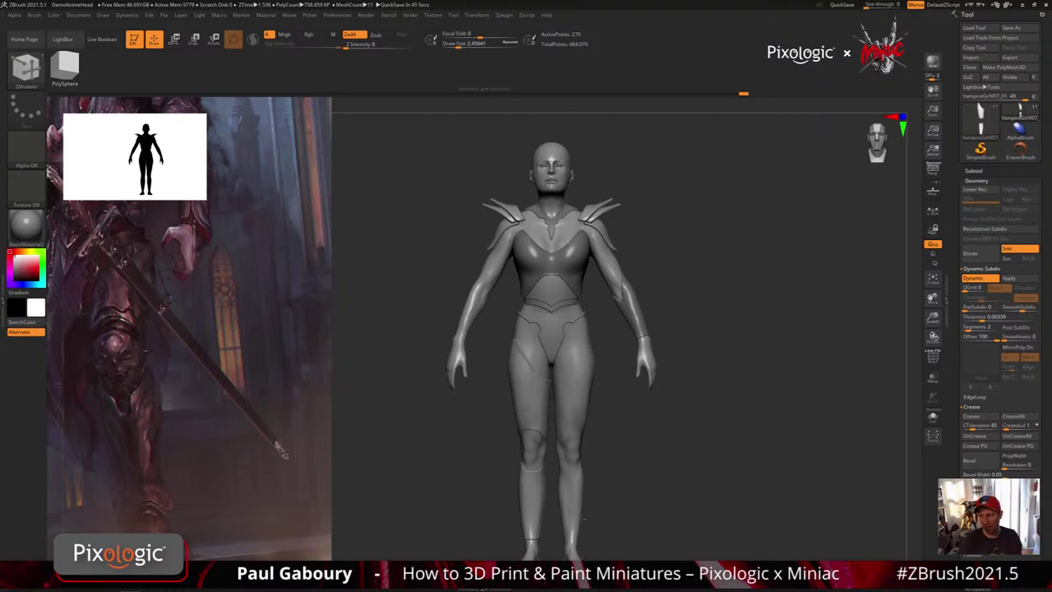
# Isolate the leg plates with the wireframe shown and switch off Dynamic Subdiv to expose the thigh plate's base mesh.
pyautogui.hotkey('shift', 'f')
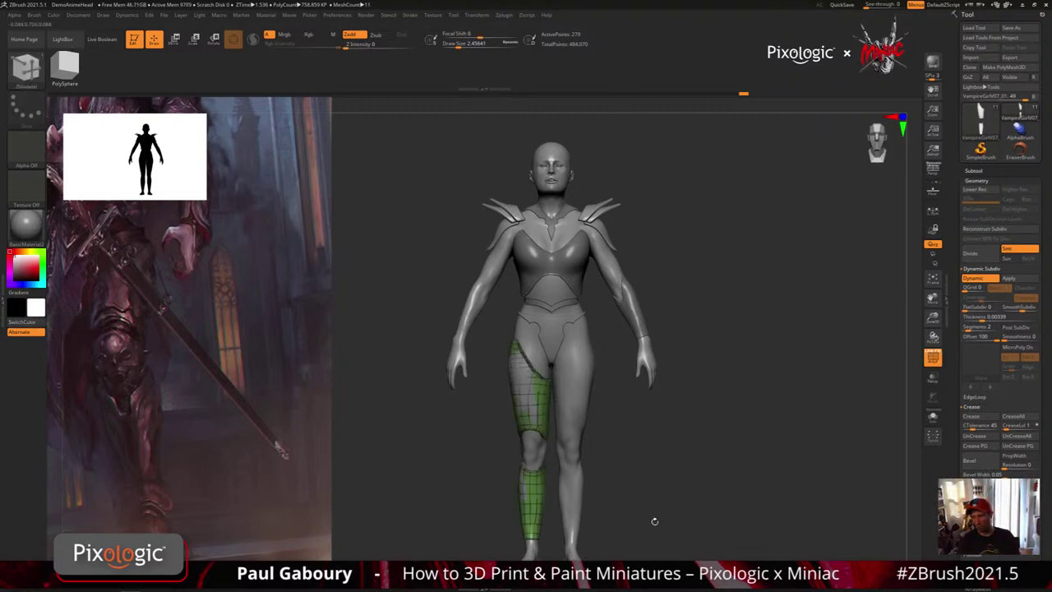
pyautogui.press('f')
pyautogui.click(935, 420)
pyautogui.keyDown('ctrl'); pyautogui.moveTo(568, 356); pyautogui.dragTo(518, 381, button='right'); pyautogui.keyUp('ctrl')
pyautogui.hotkey('shift', 'd')
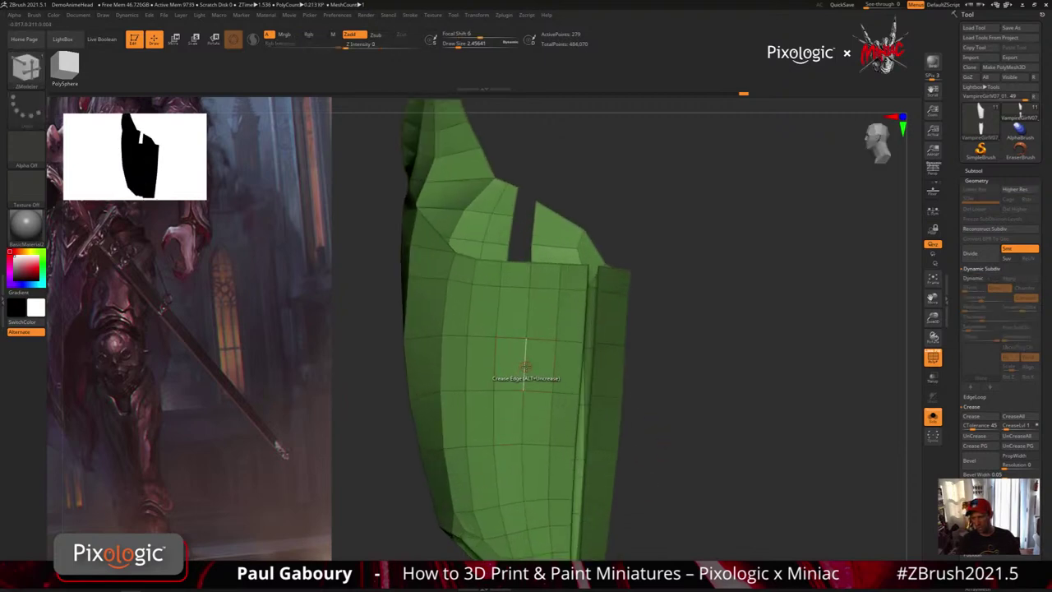
# Try deleting single edges from the thigh plate's base mesh with the ZModeler Delete action, undoing each deletion.
pyautogui.press('space')
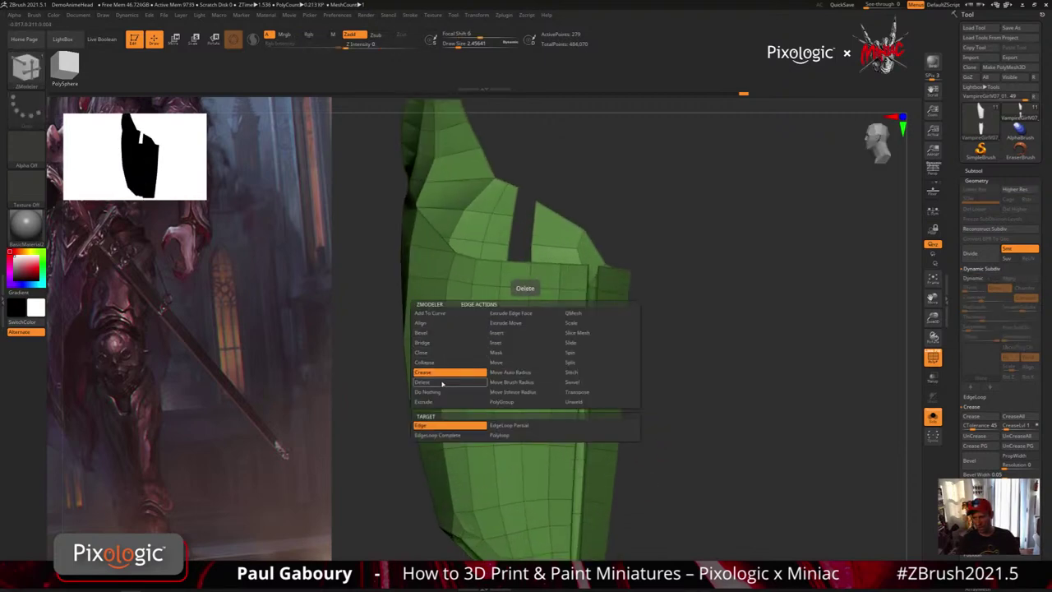
pyautogui.click(422, 382)
pyautogui.click(527, 354)
pyautogui.moveTo(527, 359); pyautogui.dragTo(646, 372, button='right')
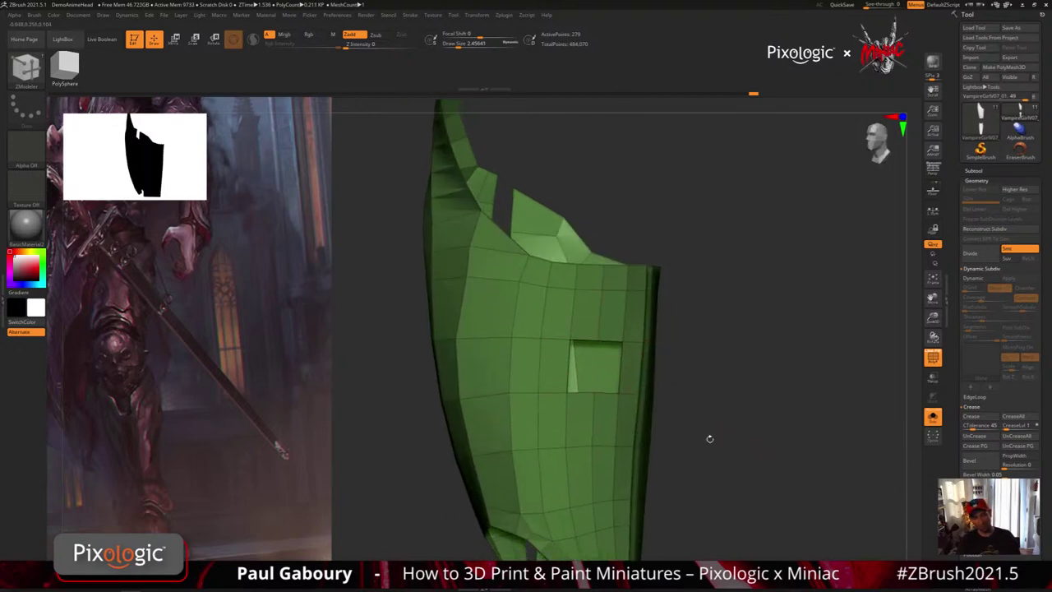
pyautogui.press('d')
pyautogui.hotkey('shift', 'd')
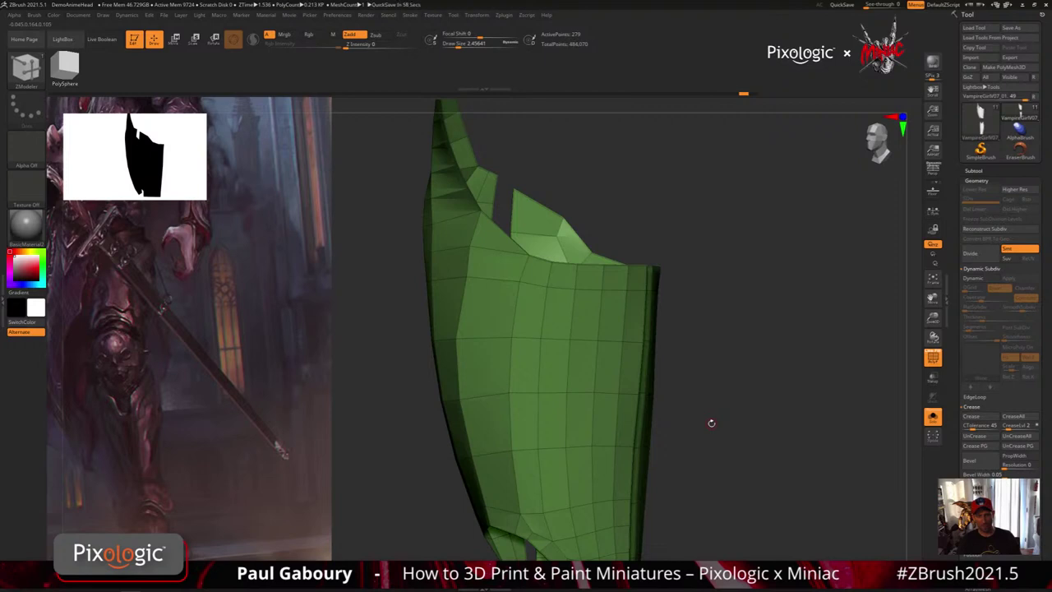
pyautogui.click(581, 395)
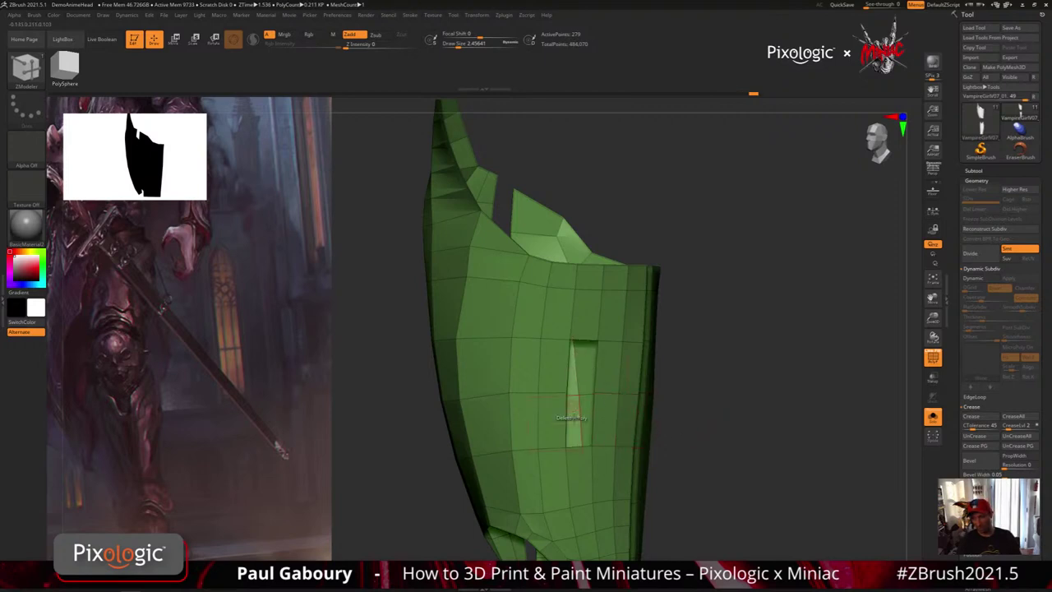
pyautogui.hotkey('shift', 'd')
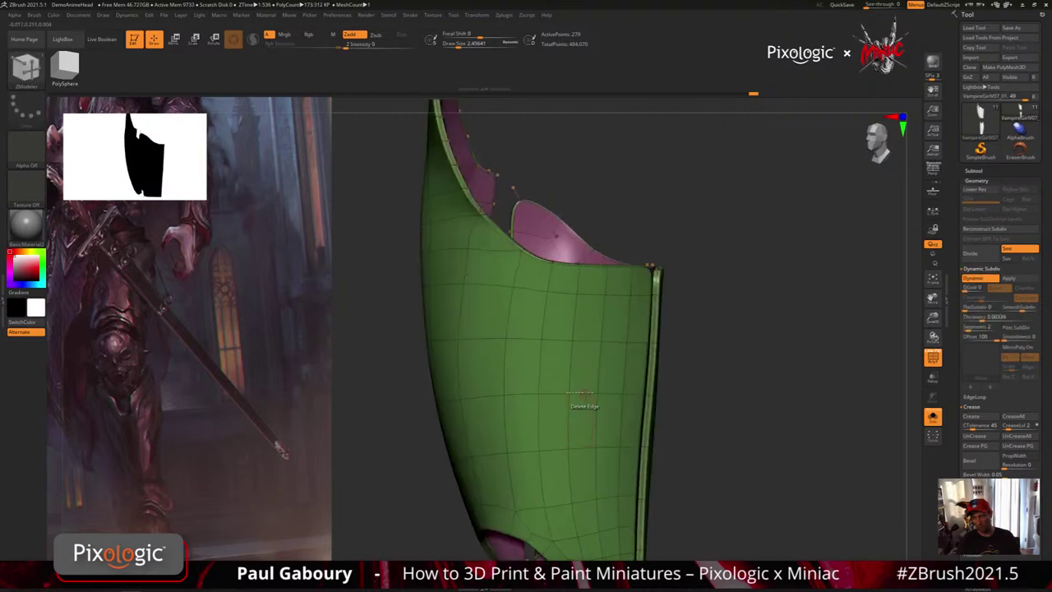
pyautogui.hotkey('ctrl', 'z')
# Switch back to the thigh plate's base mesh and connect two opposite points of a central face with a diagonal edge.
pyautogui.hotkey('shift', 'f')
pyautogui.hotkey('shift', 'f')
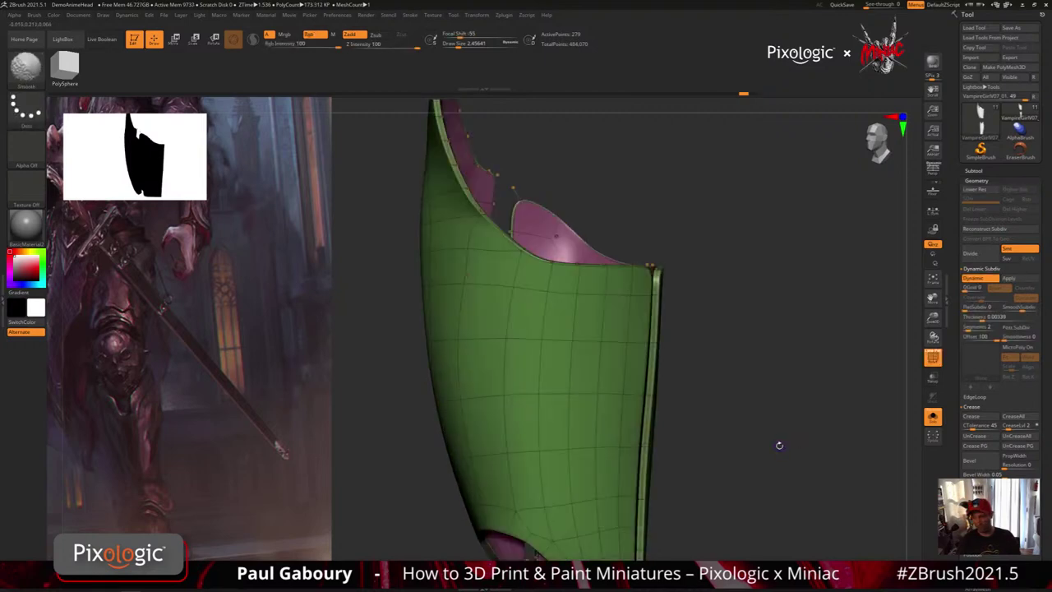
pyautogui.hotkey('shift', 'd')
pyautogui.moveTo(777, 452); pyautogui.dragTo(590, 402, button='right')
pyautogui.press('ctrl')
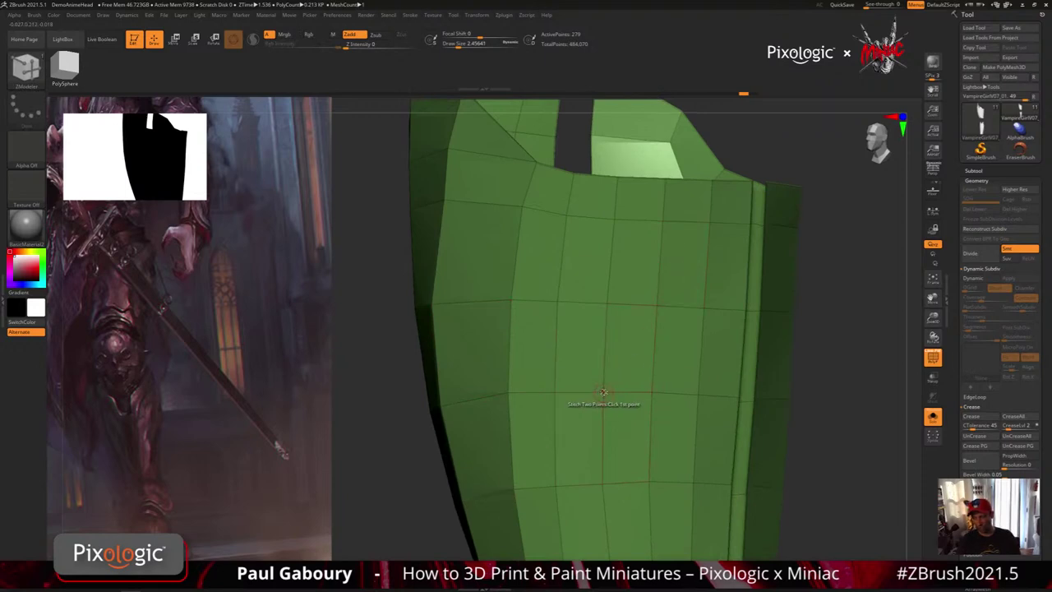
pyautogui.press('space')
pyautogui.click(604, 392)
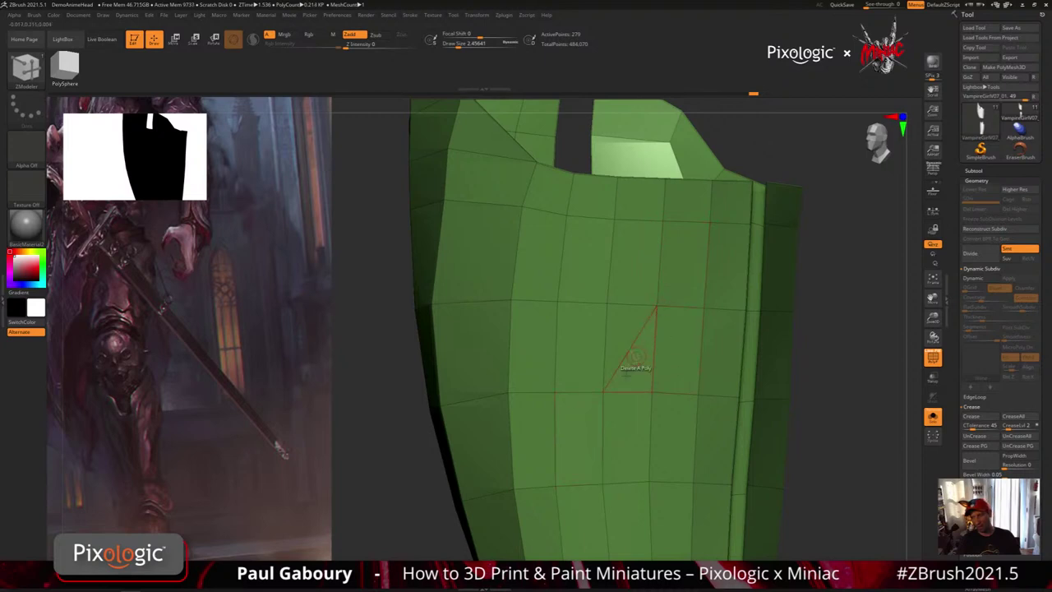
pyautogui.click(604, 392)
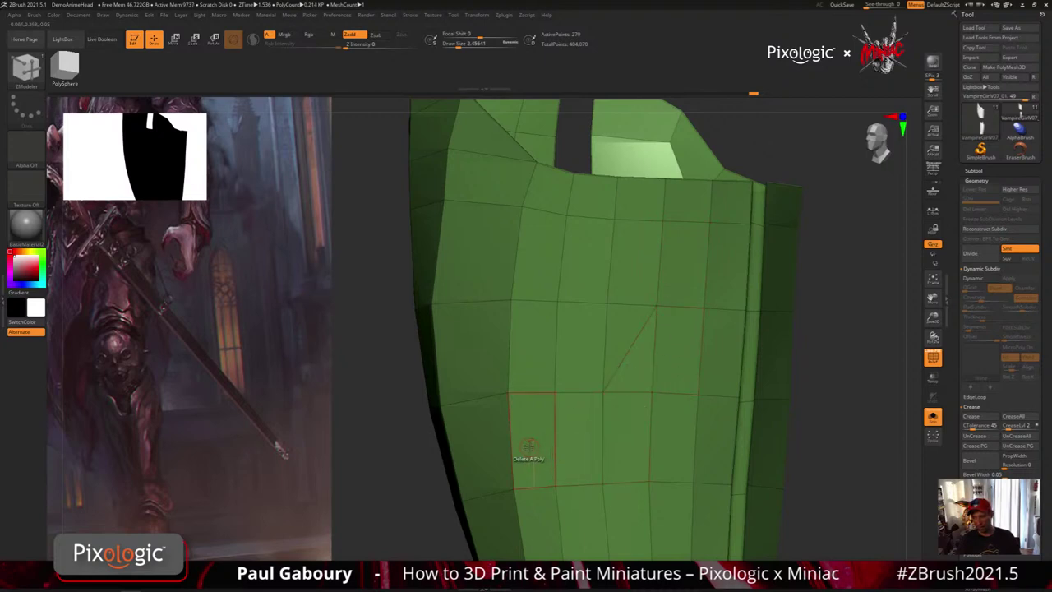
# Try deleting the triangle beneath the diagonal edge, the face below it and the face beside it from the thigh plate's base mesh.
pyautogui.click(634, 370)
pyautogui.click(631, 431)
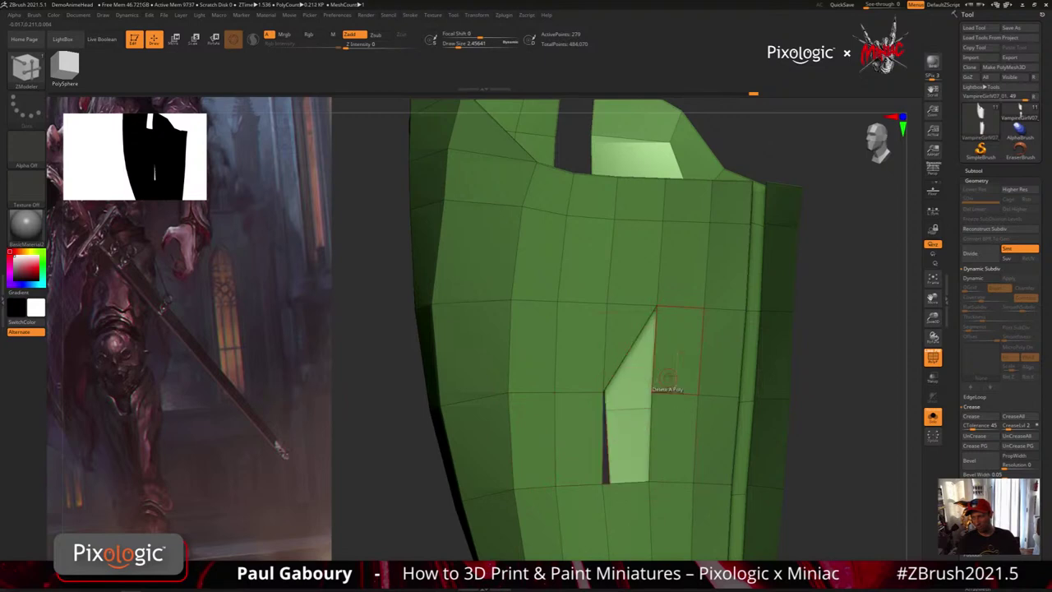
pyautogui.click(676, 350)
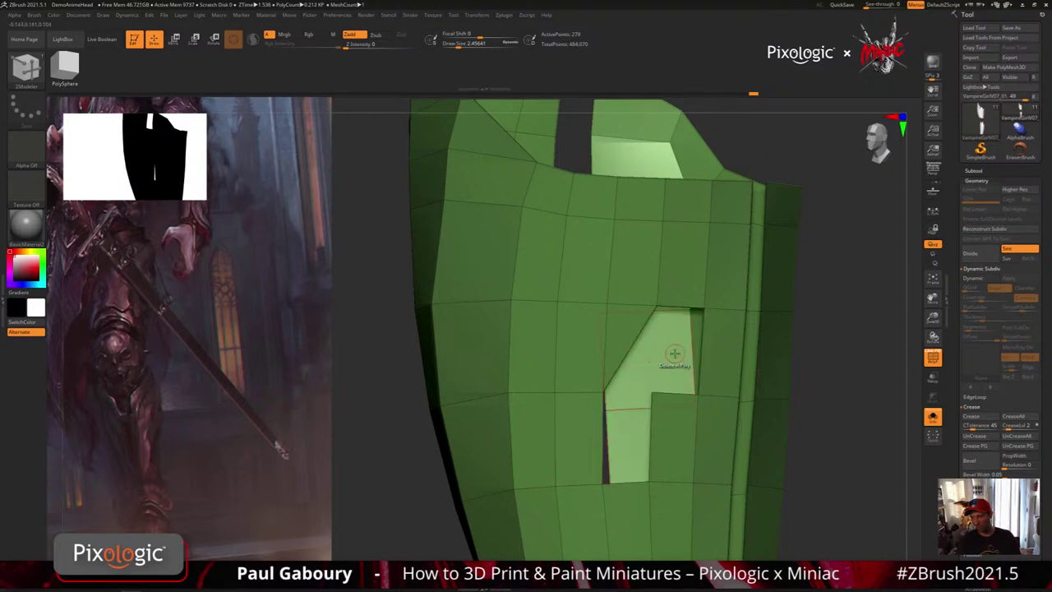
# Try inserting one vertical and one horizontal single edge loop beside the hole's corners at the ends of the diagonal.
pyautogui.press('space')
pyautogui.click(682, 231)
pyautogui.click(676, 220)
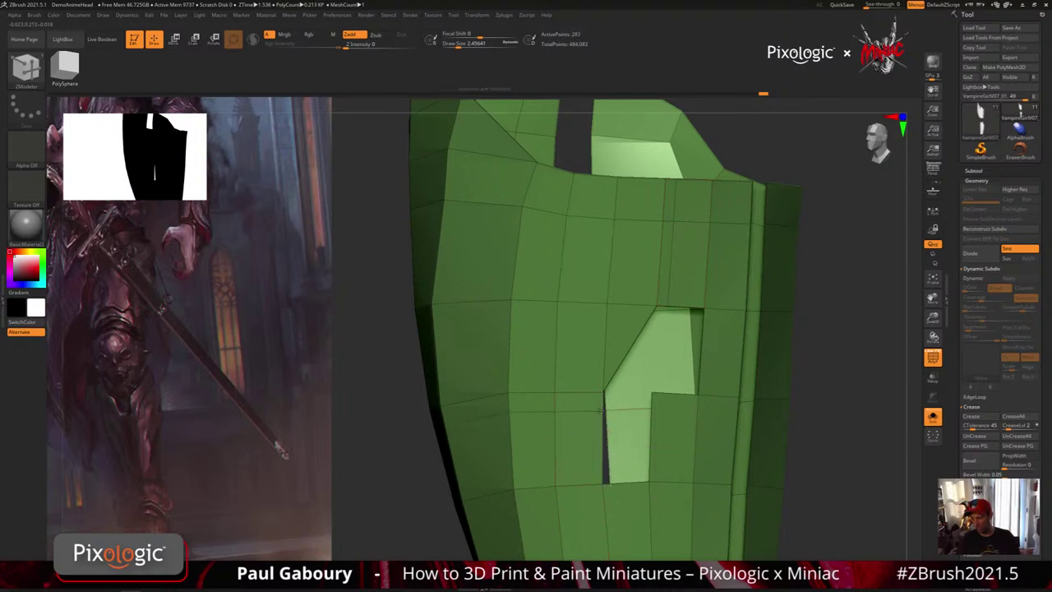
# Try the ZModeler Bridge edge action across the hole, first between the short corner edges and again from the strip, undoing the extra bridges.
pyautogui.press('space')
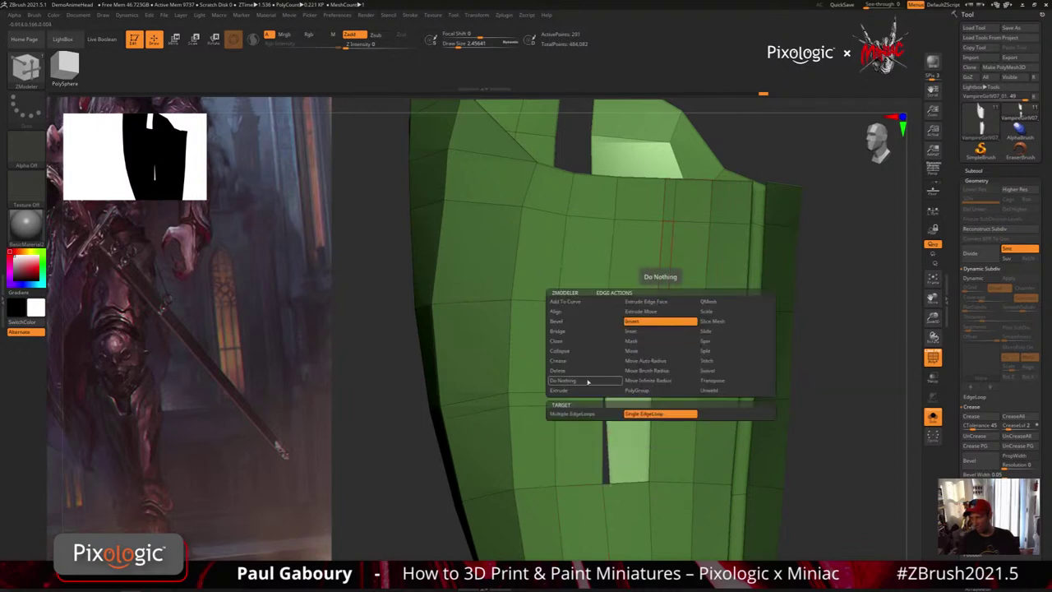
pyautogui.click(567, 331)
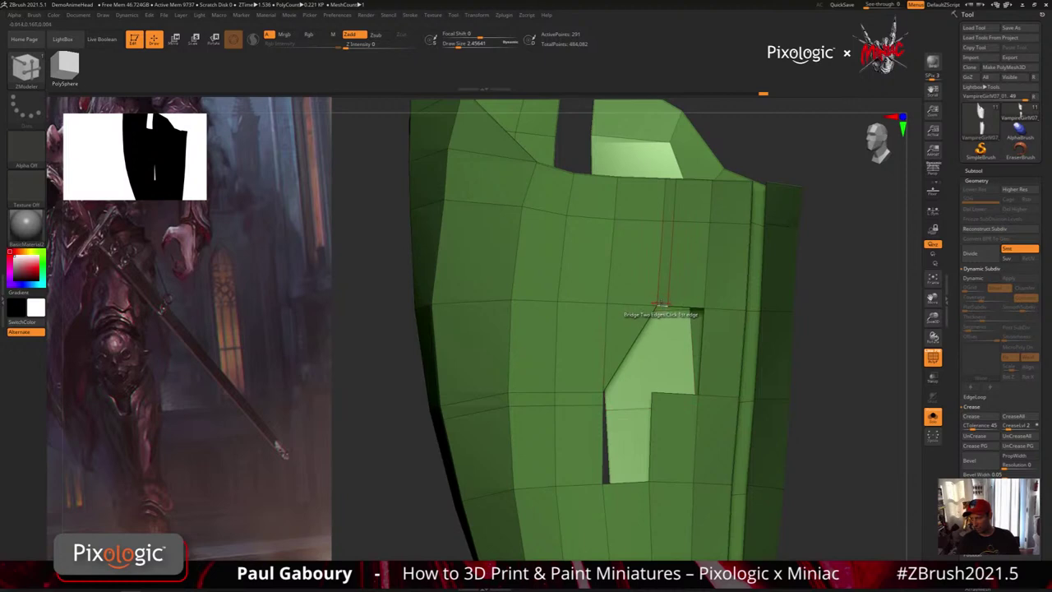
pyautogui.click(604, 399)
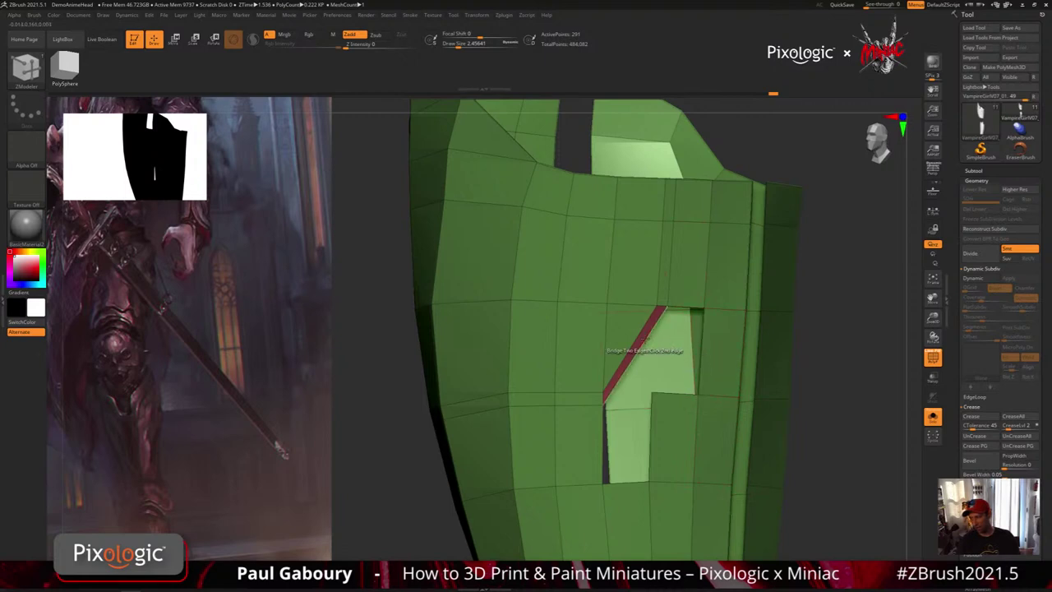
pyautogui.click(645, 341)
pyautogui.hotkey('ctrl', 'z')
pyautogui.click(689, 348)
pyautogui.click(646, 339)
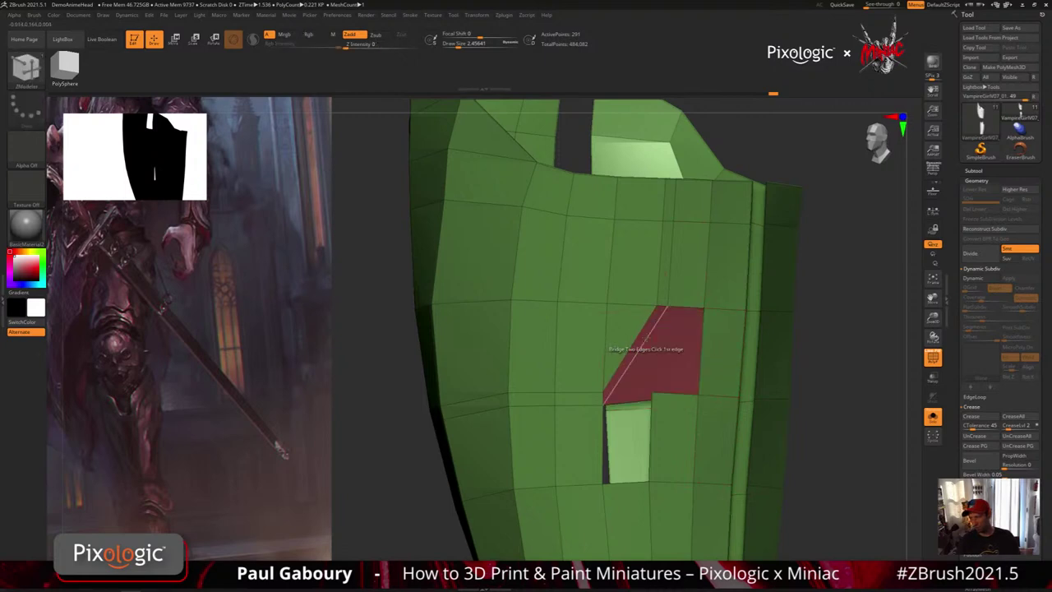
pyautogui.hotkey('ctrl', 'z')
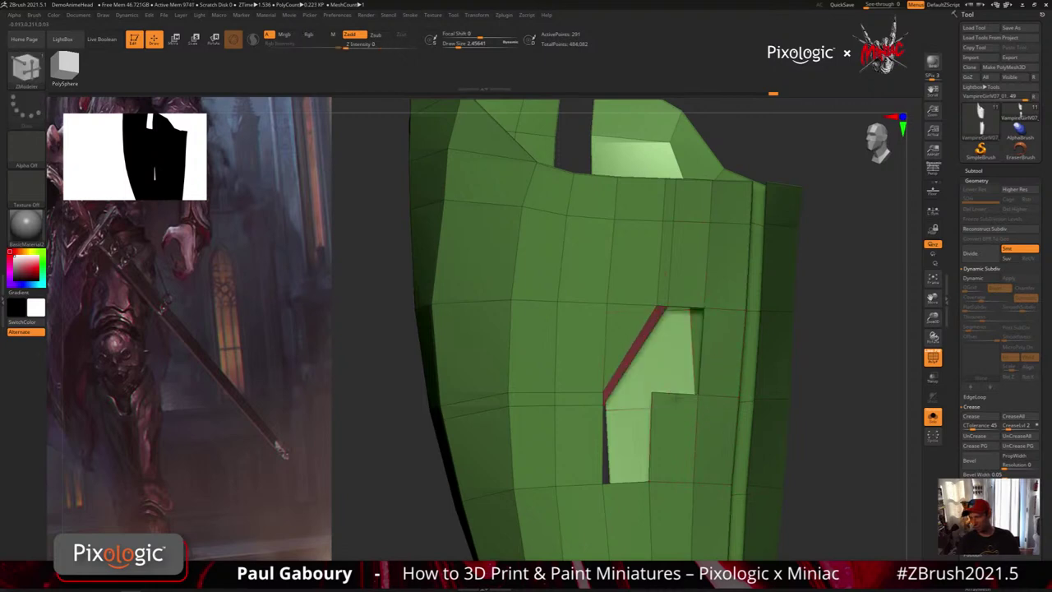
# Try filling the rest of the hole by bridging its open edges in the upper corner, beside the diagonal strip and in the lower gap.
pyautogui.click(680, 303)
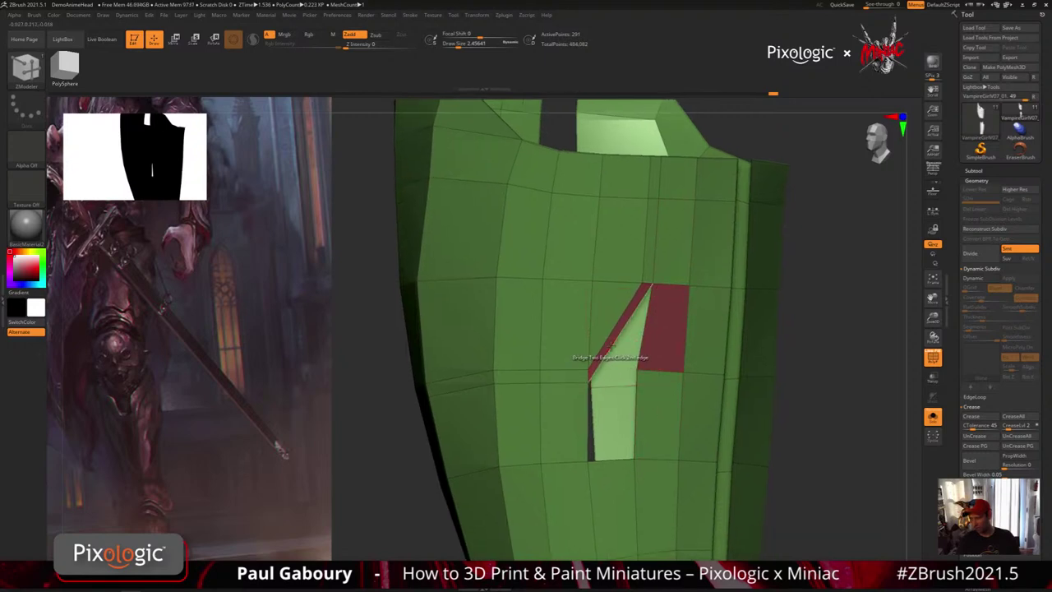
pyautogui.click(612, 346)
pyautogui.click(638, 412)
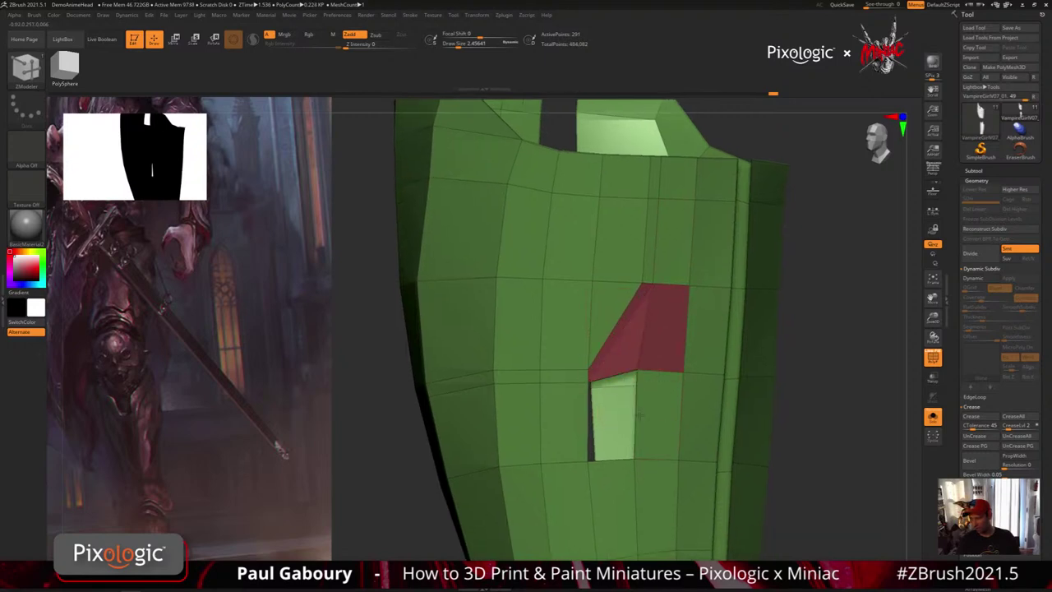
pyautogui.click(567, 424)
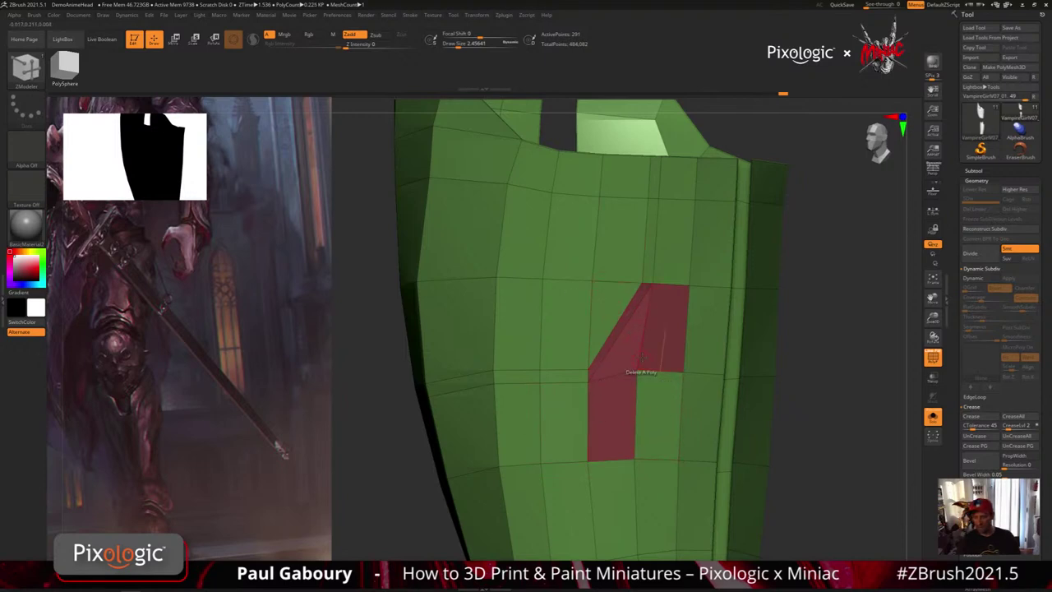
# Examine the bridged area in the Dynamic Subdiv preview with the wireframe hidden, and return to the wireframed base mesh.
pyautogui.moveTo(681, 408); pyautogui.dragTo(653, 385, button='right')
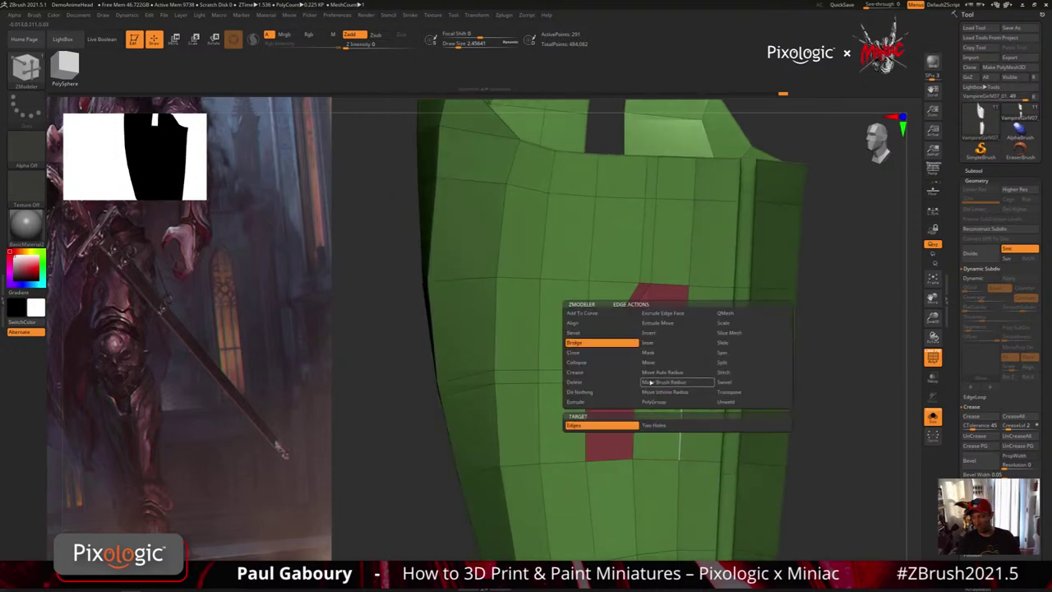
pyautogui.press('space')
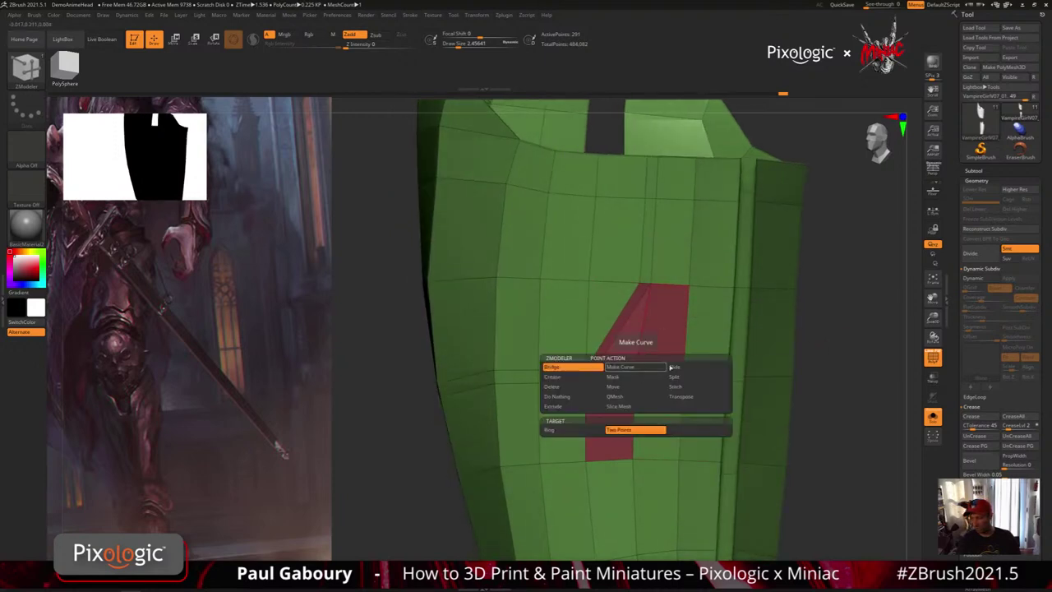
pyautogui.click(670, 376)
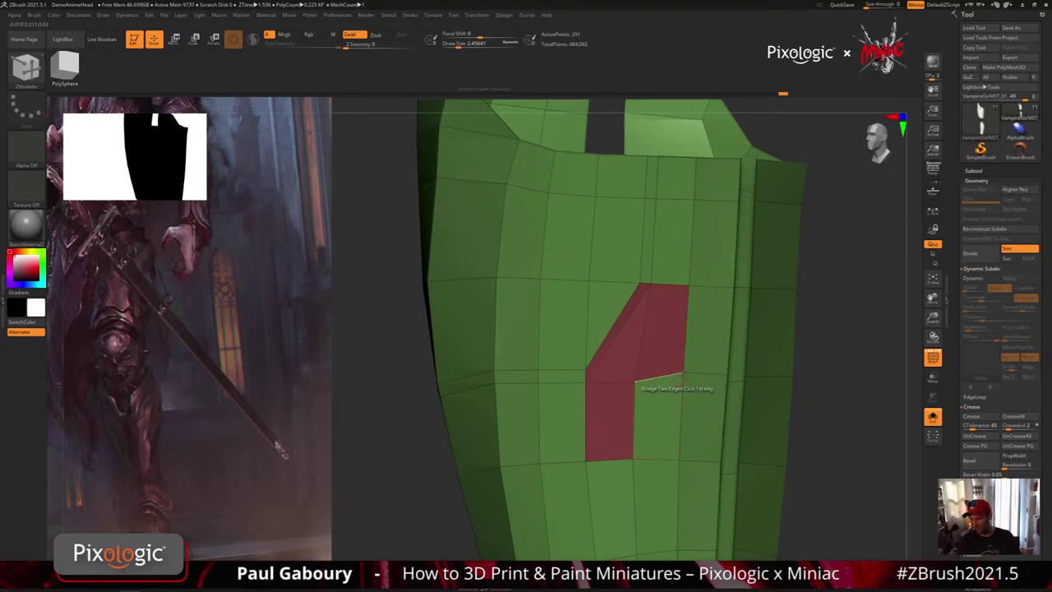
pyautogui.moveTo(637, 378); pyautogui.dragTo(677, 376, button='right')
pyautogui.press('d')
pyautogui.hotkey('shift', 'f')
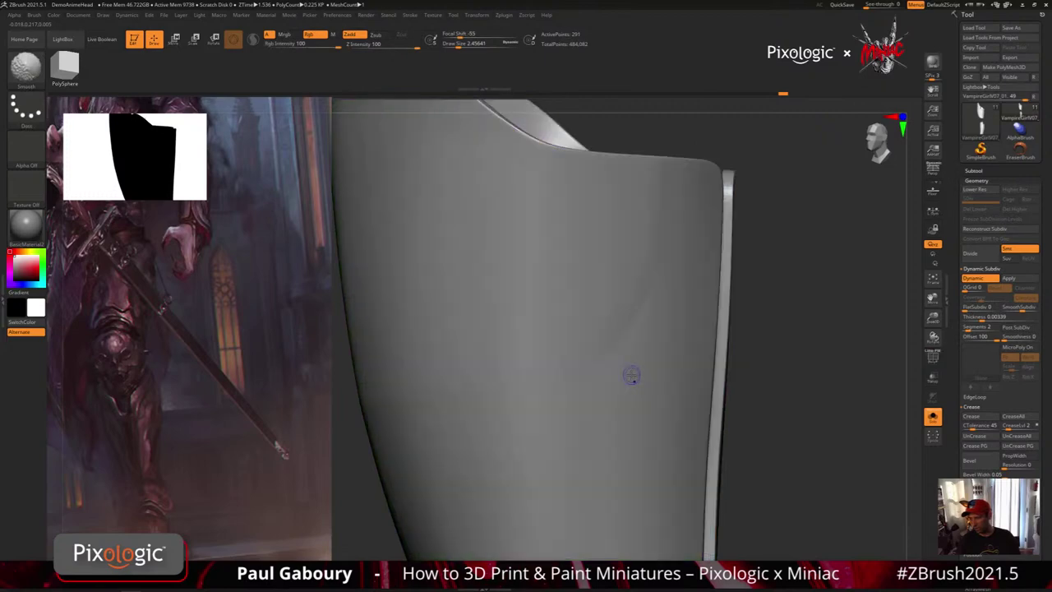
pyautogui.moveTo(649, 341)
pyautogui.keyDown('ctrl'); pyautogui.mouseDown(button='right')
pyautogui.moveTo(669, 325)
pyautogui.moveTo(683, 375)
pyautogui.moveTo(664, 404)
pyautogui.moveTo(795, 403)
pyautogui.mouseUp(button='right'); pyautogui.keyUp('ctrl')
pyautogui.hotkey('shift', 'f')
pyautogui.hotkey('shift', 'd')
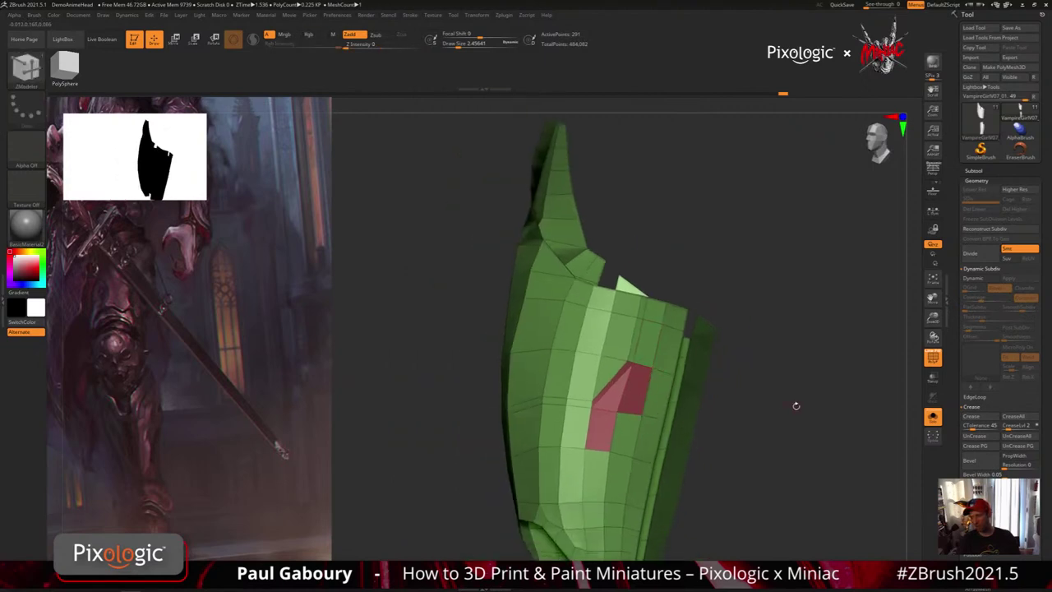
# Undo the bridges, inserted edge loops and face deletions on the thigh plate, and switch its Dynamic Subdiv preview back on.
pyautogui.hotkey('ctrl', 'z')
pyautogui.hotkey('ctrl', 'z')
pyautogui.hotkey('ctrl', 'z')
pyautogui.hotkey('ctrl', 'z')
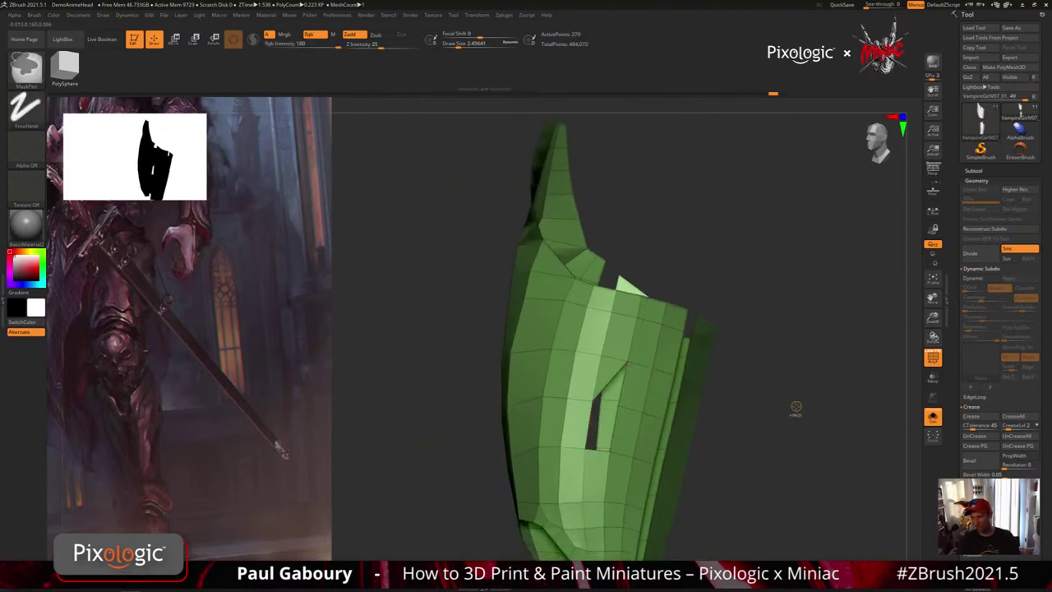
pyautogui.press('d')
pyautogui.moveTo(794, 415); pyautogui.dragTo(697, 415, button='right')
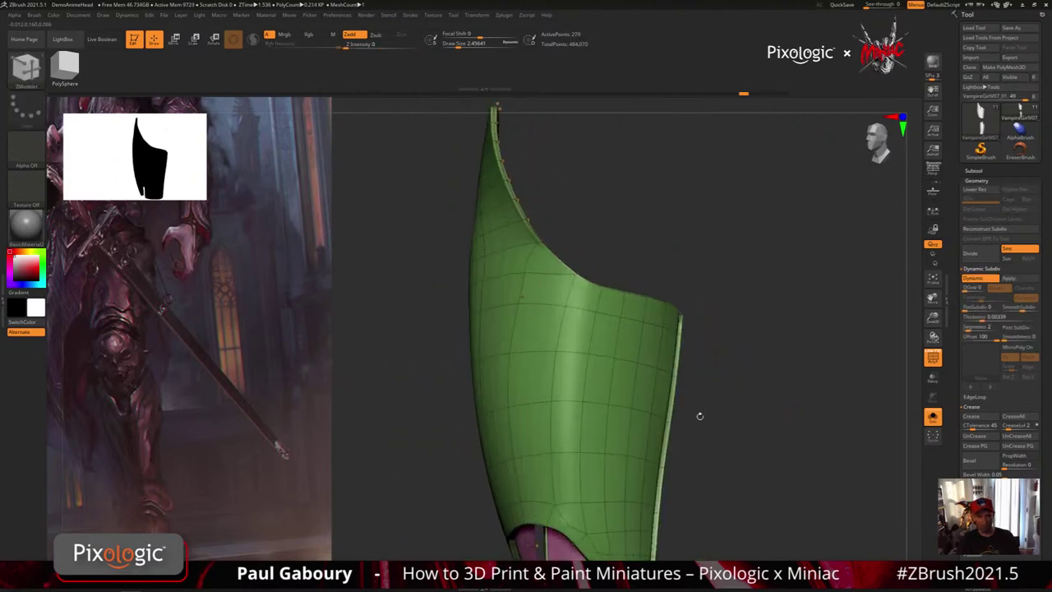
pyautogui.moveTo(598, 408)
pyautogui.keyDown('ctrl'); pyautogui.mouseDown(button='right')
pyautogui.moveTo(578, 412)
pyautogui.moveTo(519, 335)
pyautogui.moveTo(527, 340)
pyautogui.moveTo(546, 312)
pyautogui.mouseUp(button='right'); pyautogui.keyUp('ctrl')
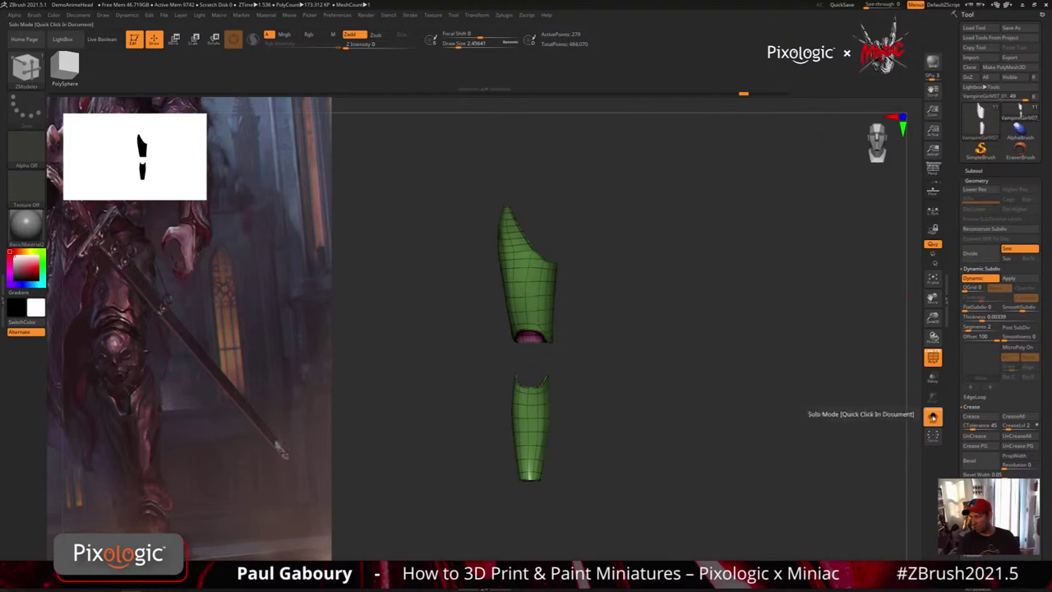
# Leave Solo mode, make the chest plate the active subtool, frame it and open the subtool list.
pyautogui.click(932, 417)
pyautogui.keyDown('alt'); pyautogui.click(583, 227); pyautogui.keyUp('alt')
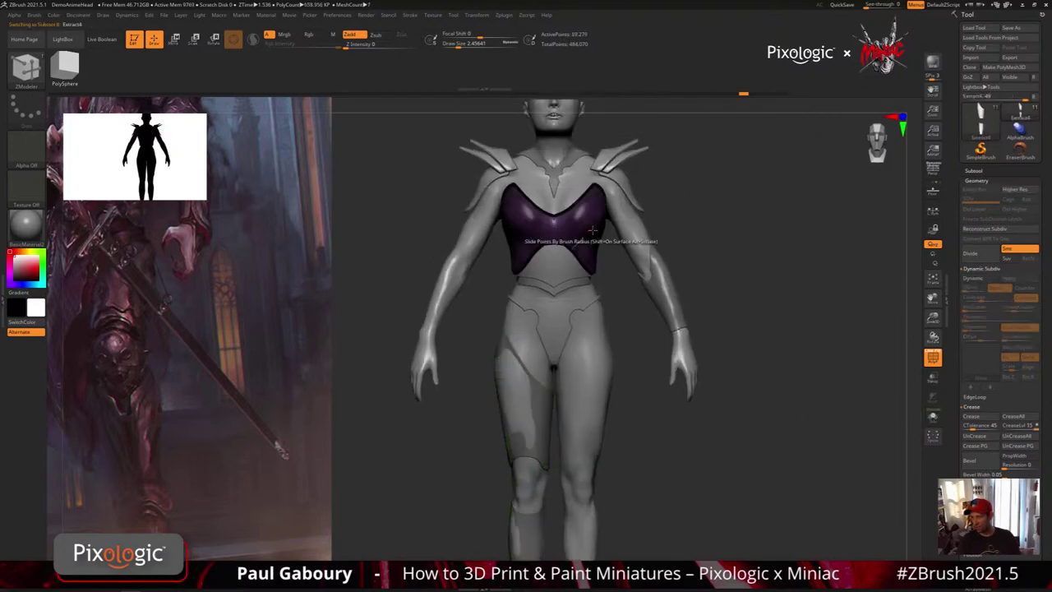
pyautogui.press('f')
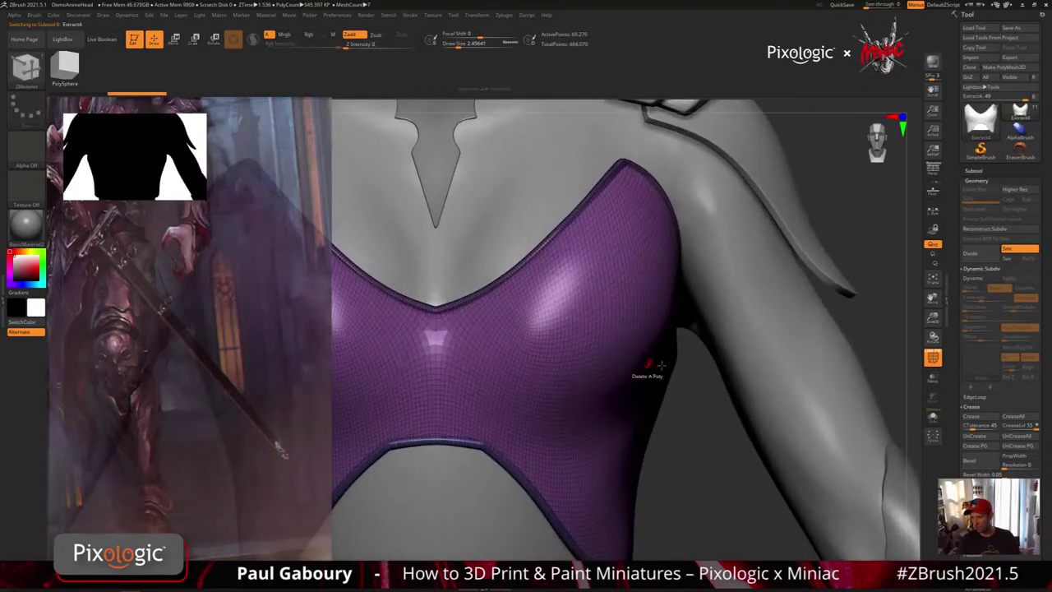
pyautogui.keyDown('alt'); pyautogui.moveTo(635, 379); pyautogui.dragTo(769, 343, button='right'); pyautogui.keyUp('alt')
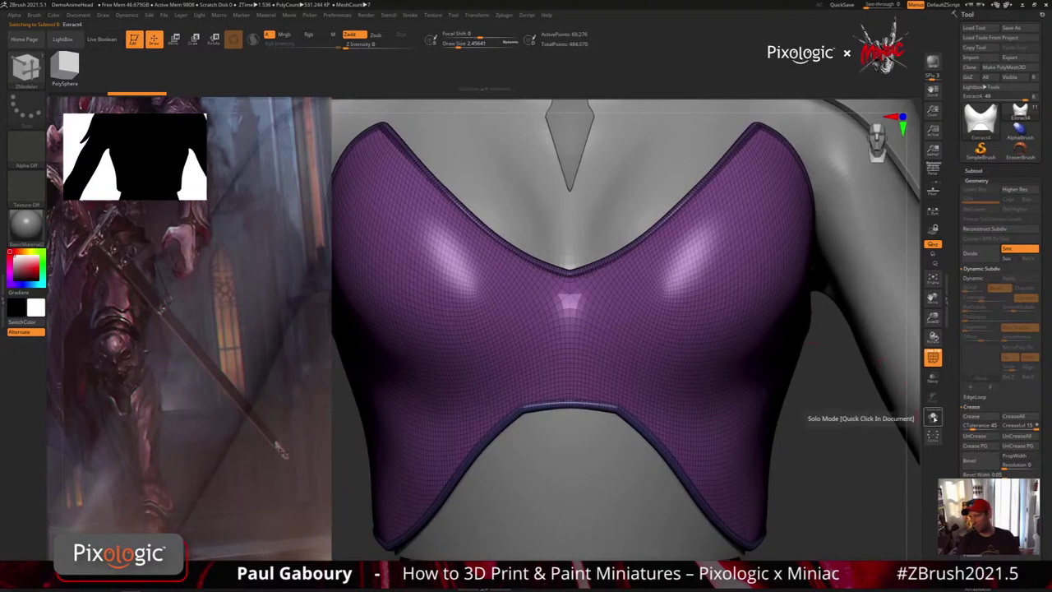
pyautogui.click(974, 170)
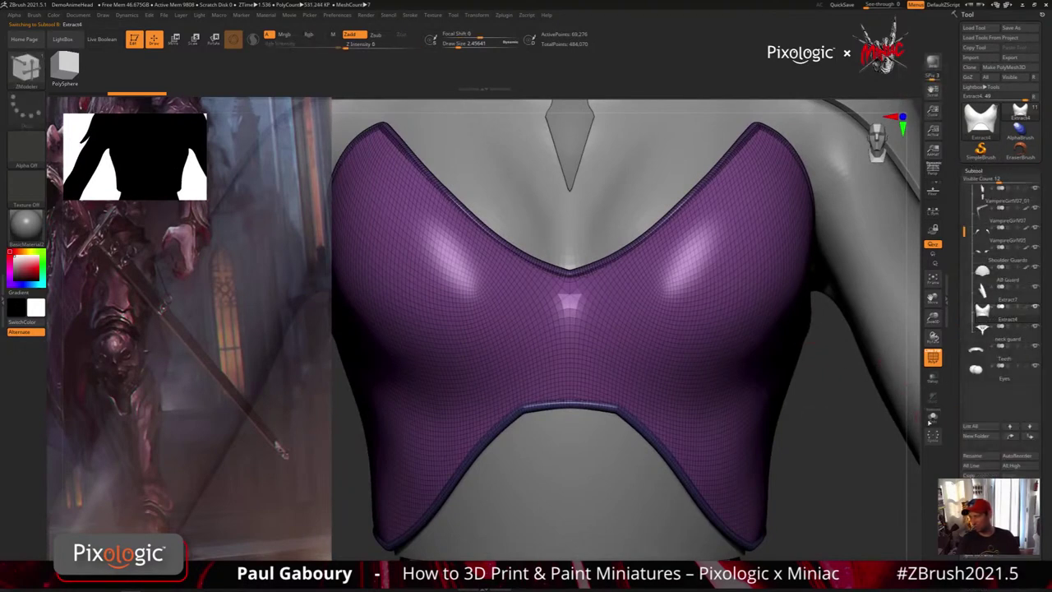
# Isolate the chest plate's main surface polygroup, inspect it from an angle and the front, and show the whole plate again.
pyautogui.keyDown('ctrl'); pyautogui.keyDown('shift'); pyautogui.click(762, 346); pyautogui.keyUp('shift'); pyautogui.keyUp('ctrl')
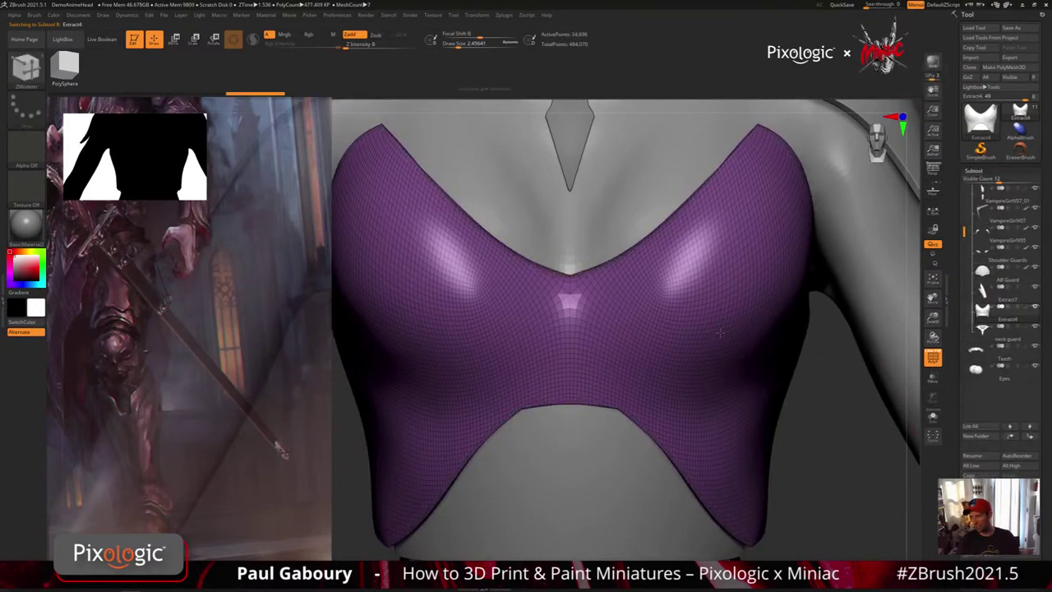
pyautogui.moveTo(810, 372); pyautogui.dragTo(866, 351, button='right')
pyautogui.moveTo(661, 283)
pyautogui.keyDown('ctrl'); pyautogui.mouseDown(button='right')
pyautogui.moveTo(664, 349)
pyautogui.moveTo(633, 382)
pyautogui.moveTo(662, 317)
pyautogui.moveTo(721, 330)
pyautogui.mouseUp(button='right'); pyautogui.keyUp('ctrl')
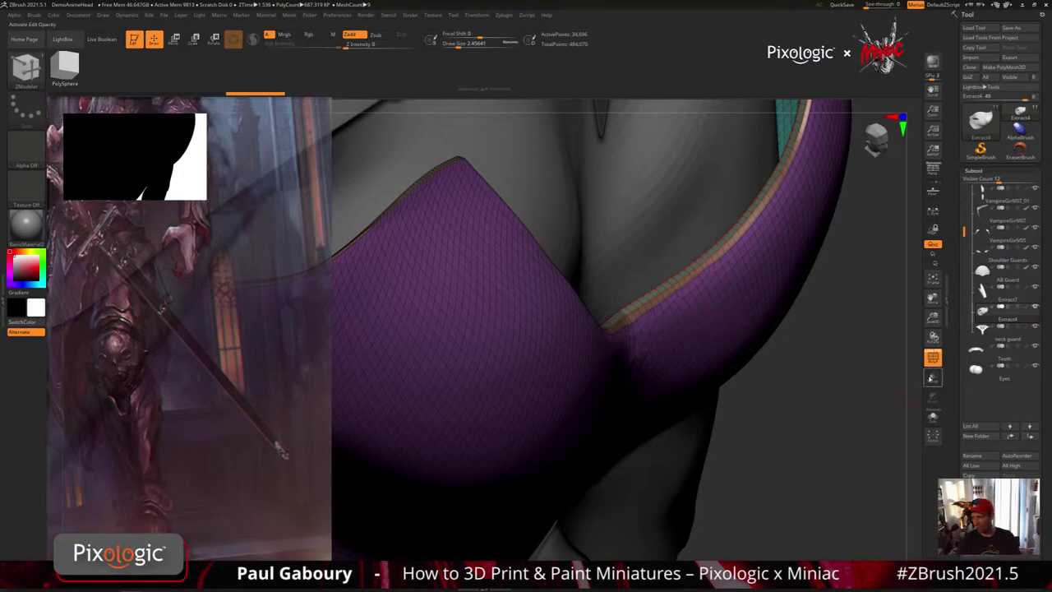
pyautogui.click(932, 356)
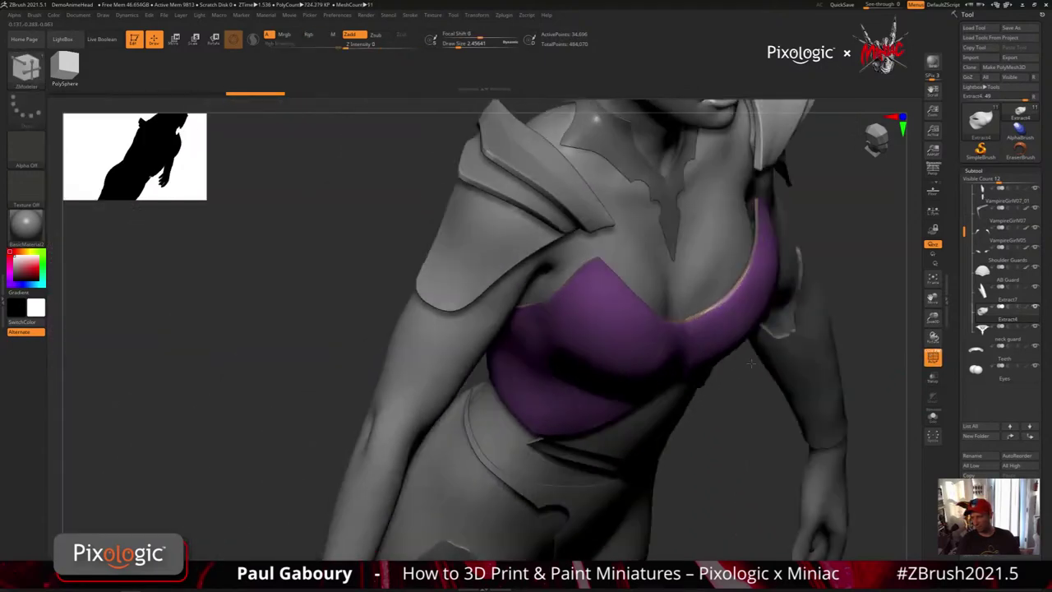
pyautogui.moveTo(750, 362)
pyautogui.keyDown('shift'); pyautogui.mouseDown()
pyautogui.moveTo(756, 356)
pyautogui.moveTo(580, 337)
pyautogui.mouseUp(); pyautogui.keyUp('shift')
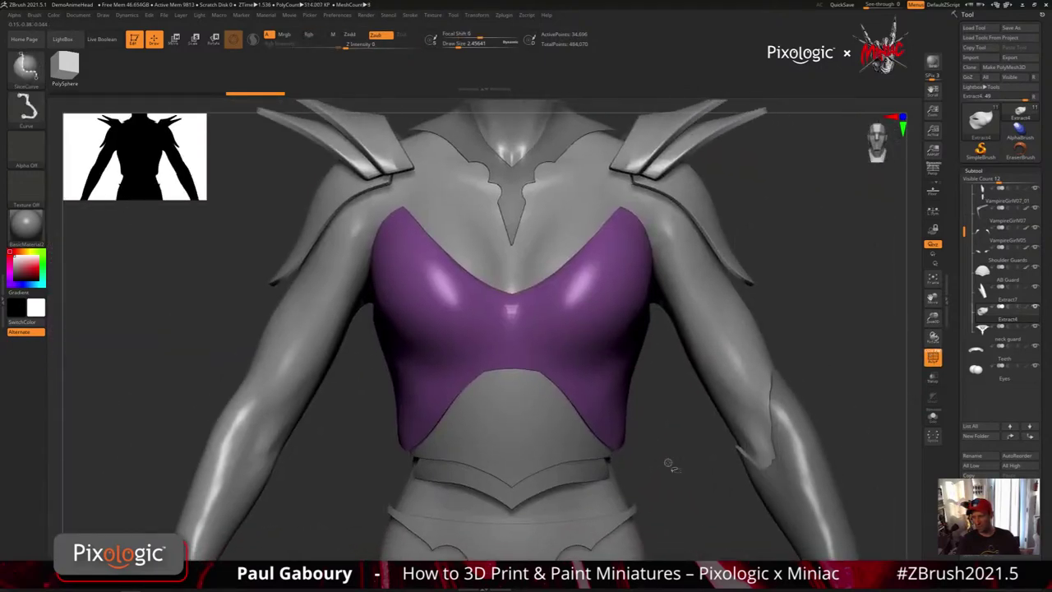
pyautogui.keyDown('ctrl'); pyautogui.moveTo(681, 387); pyautogui.dragTo(691, 398); pyautogui.keyUp('ctrl')
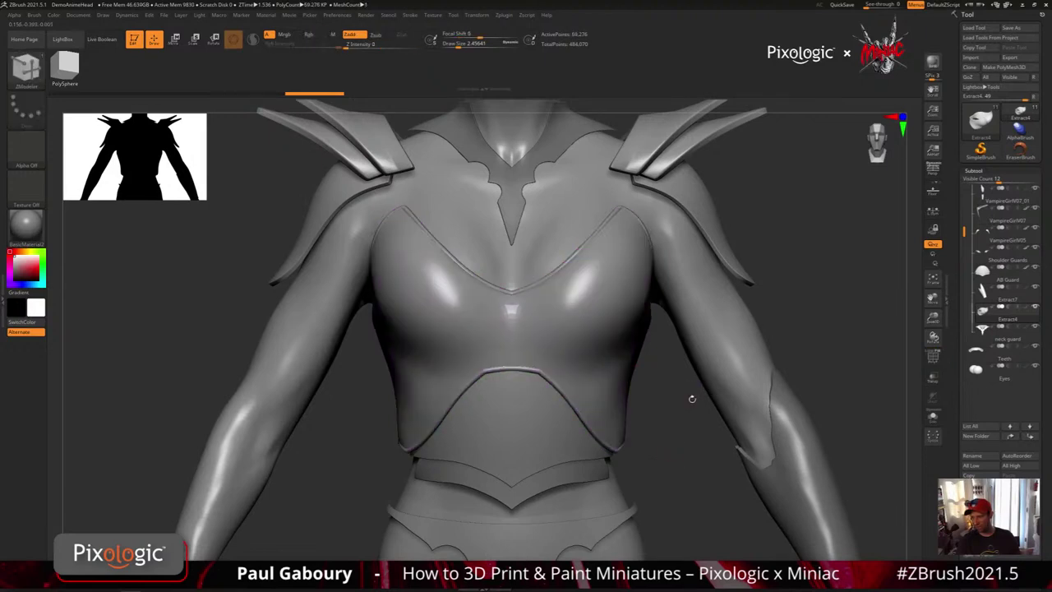
pyautogui.hotkey('shift', 'f')
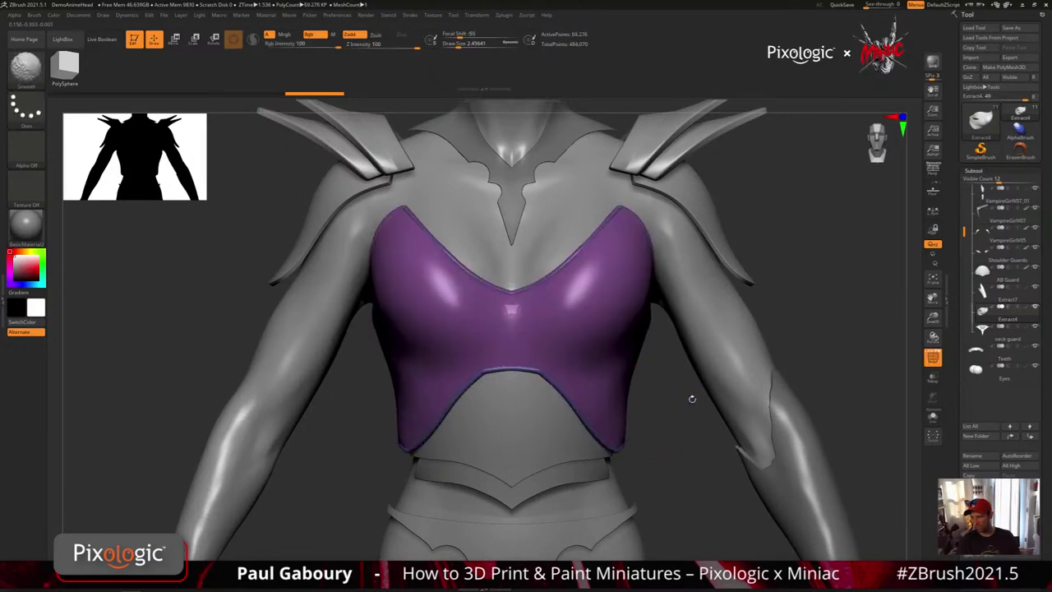
# Make the body the active subtool and mask a round patch on the upper arm for a new polygroup.
pyautogui.keyDown('alt'); pyautogui.click(733, 358); pyautogui.keyUp('alt')
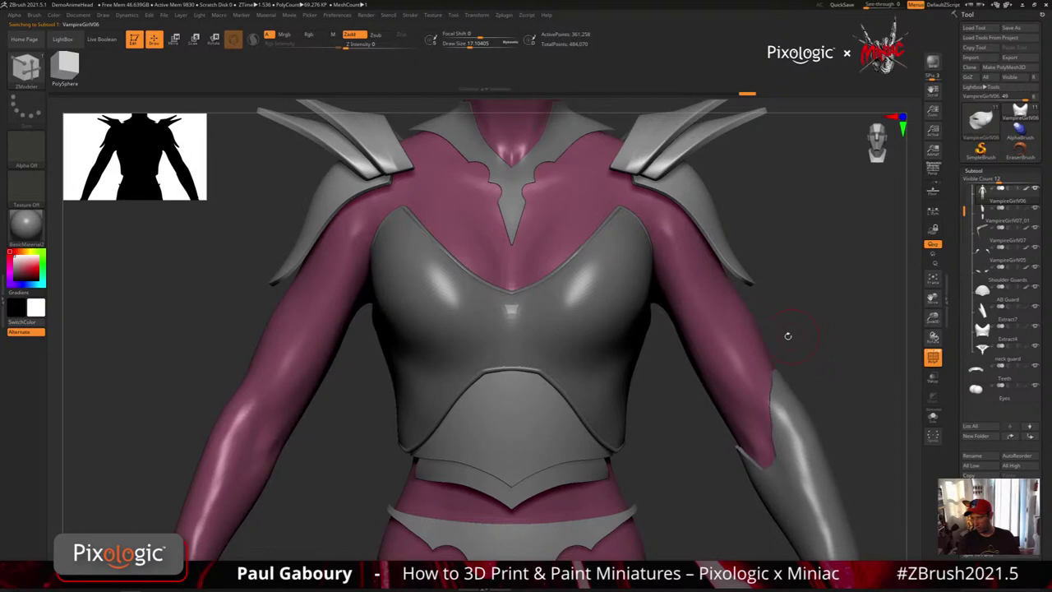
pyautogui.keyDown('ctrl'); pyautogui.moveTo(719, 338); pyautogui.dragTo(718, 349); pyautogui.keyUp('ctrl')
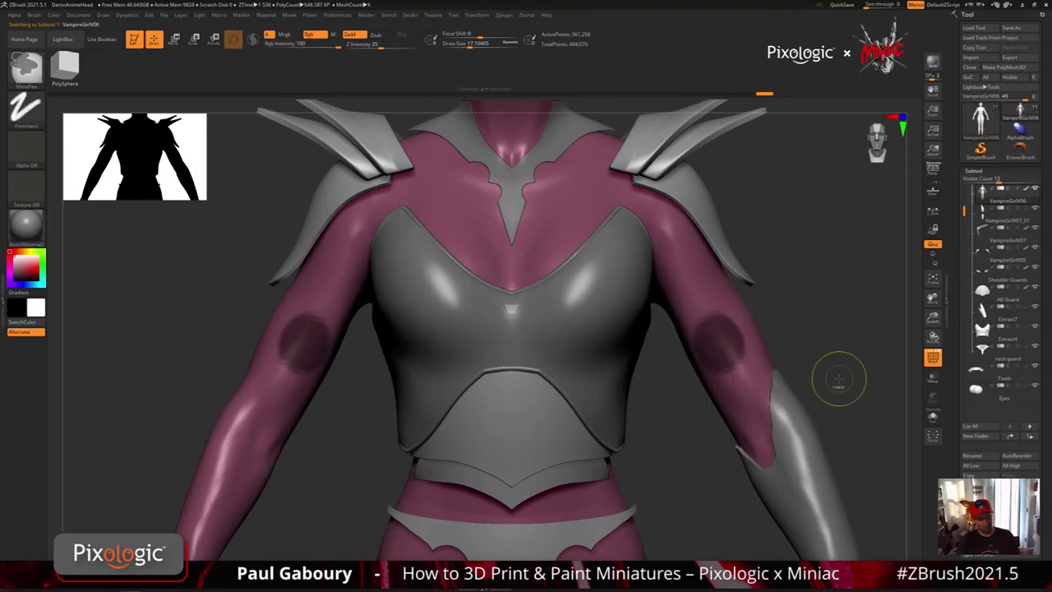
# With Draw Size about 3.79, mask the lower part of the arm patch, make it a separate polygroup and isolate the patch.
pyautogui.press('s')
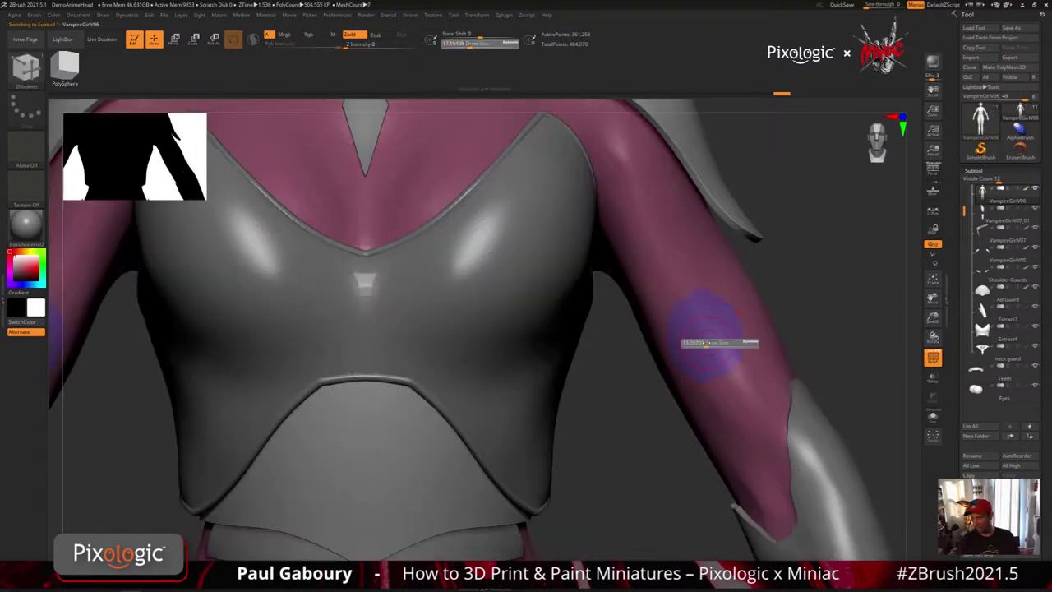
pyautogui.moveTo(708, 343)
pyautogui.mouseDown()
pyautogui.moveTo(684, 345)
pyautogui.moveTo(715, 339)
pyautogui.moveTo(716, 372)
pyautogui.moveTo(679, 360)
pyautogui.mouseUp()
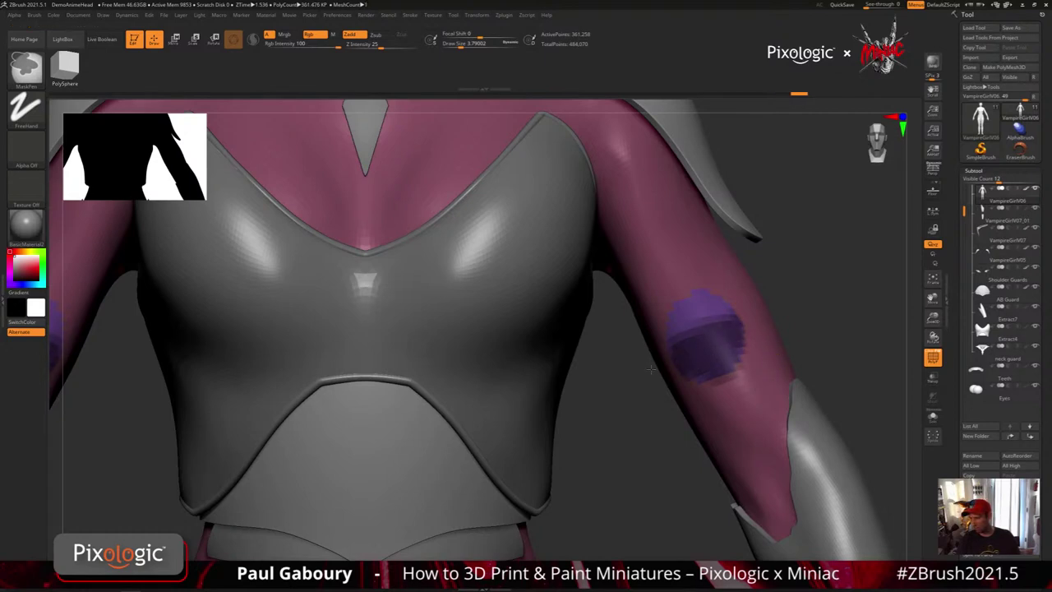
pyautogui.hotkey('ctrl', 'w')
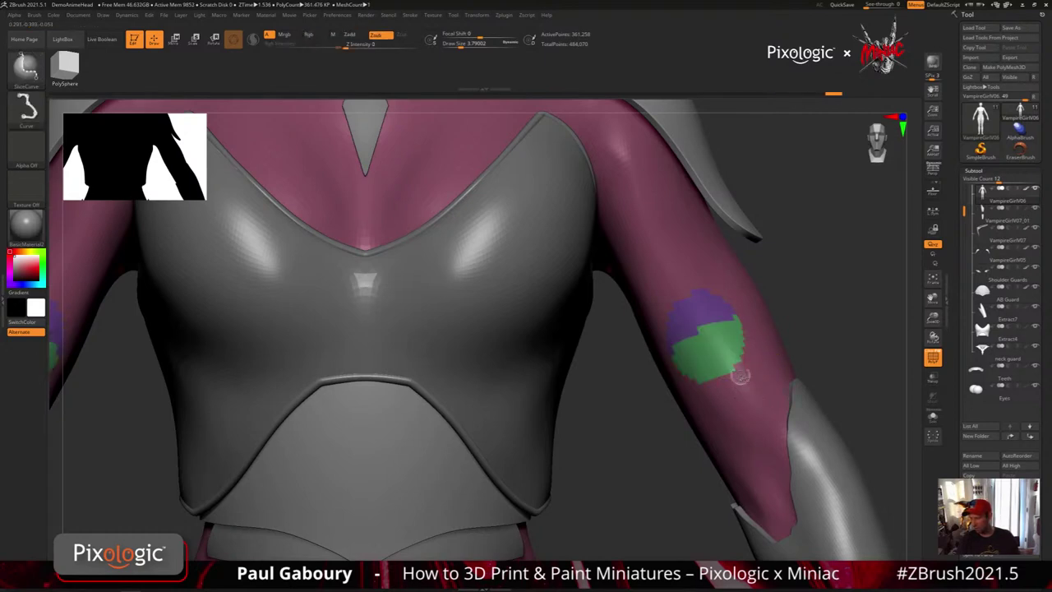
pyautogui.keyDown('ctrl'); pyautogui.keyDown('shift'); pyautogui.click(696, 337); pyautogui.keyUp('shift'); pyautogui.keyUp('ctrl')
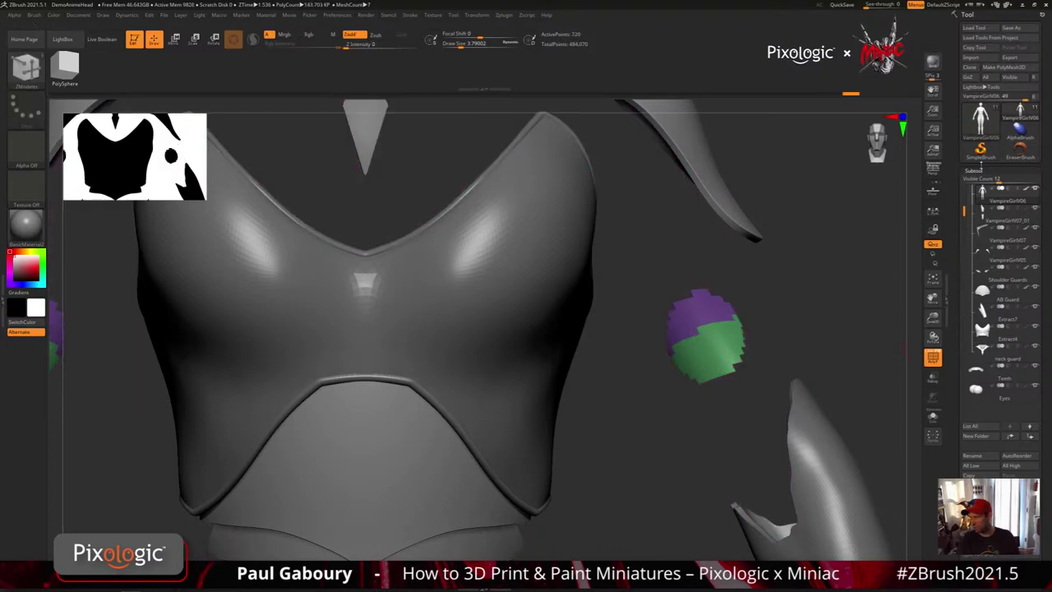
# Bring up the EdgeLoop geometry options to examine the Panel Loops thickness and polish settings.
pyautogui.click(979, 170)
pyautogui.click(966, 272)
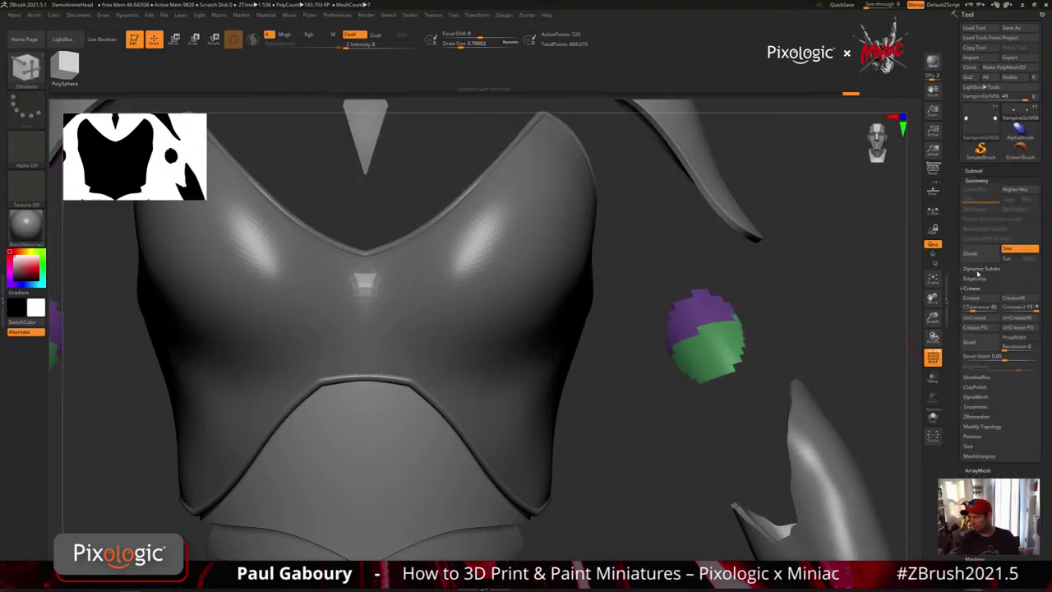
pyautogui.click(976, 280)
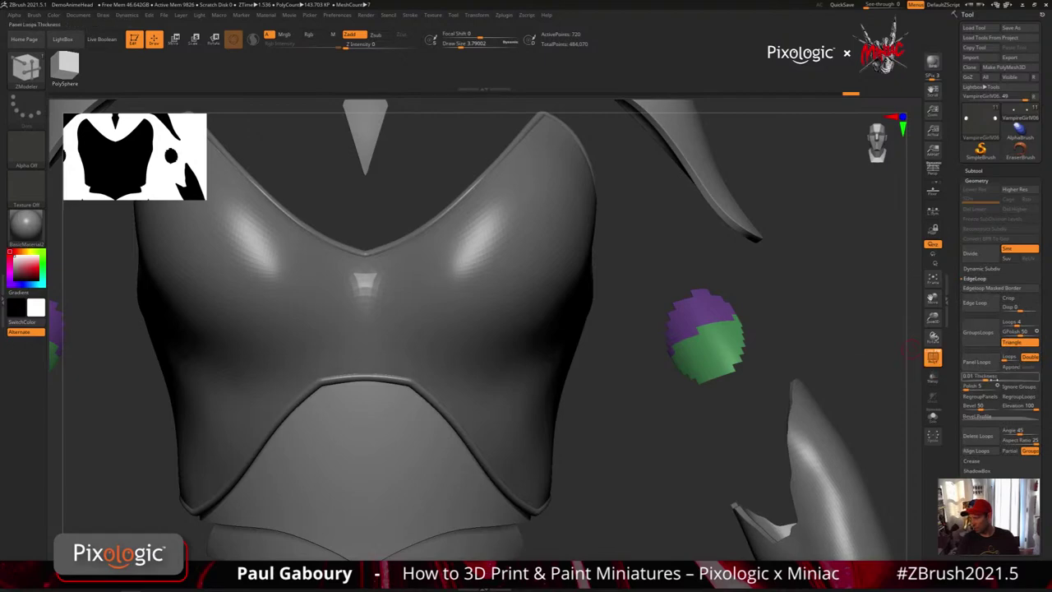
# Undo the polygroup changes on the upper-arm patch and bring the whole armoured body back into view.
pyautogui.keyDown('ctrl'); pyautogui.moveTo(801, 337); pyautogui.dragTo(794, 379, button='right'); pyautogui.keyUp('ctrl')
pyautogui.moveTo(794, 379); pyautogui.dragTo(725, 288, button='right')
pyautogui.keyDown('ctrl'); pyautogui.moveTo(724, 287); pyautogui.dragTo(759, 380, button='right'); pyautogui.keyUp('ctrl')
pyautogui.hotkey('ctrl', 'z')
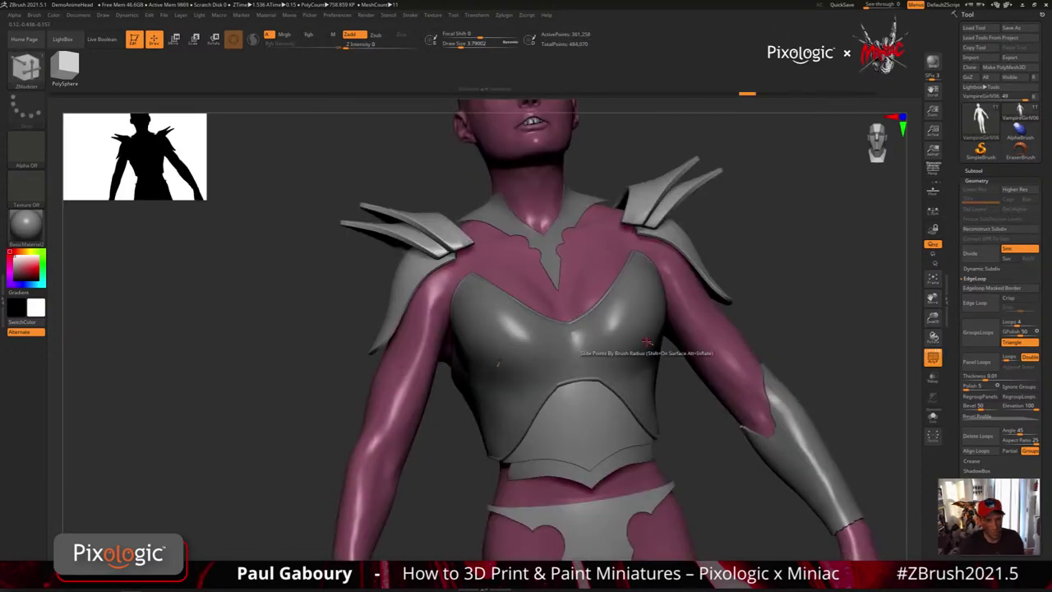
pyautogui.moveTo(25, 223)
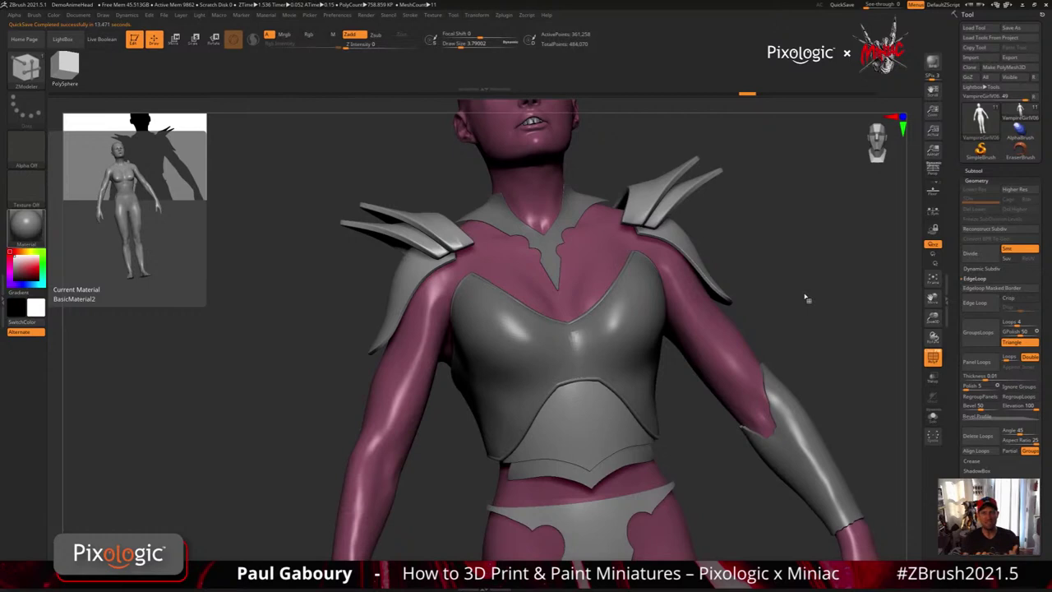
# Turn off the polyframe display, view the full figure, and briefly show the reference artwork beside it.
pyautogui.moveTo(831, 273); pyautogui.dragTo(791, 207)
pyautogui.hotkey('shift', 'f')
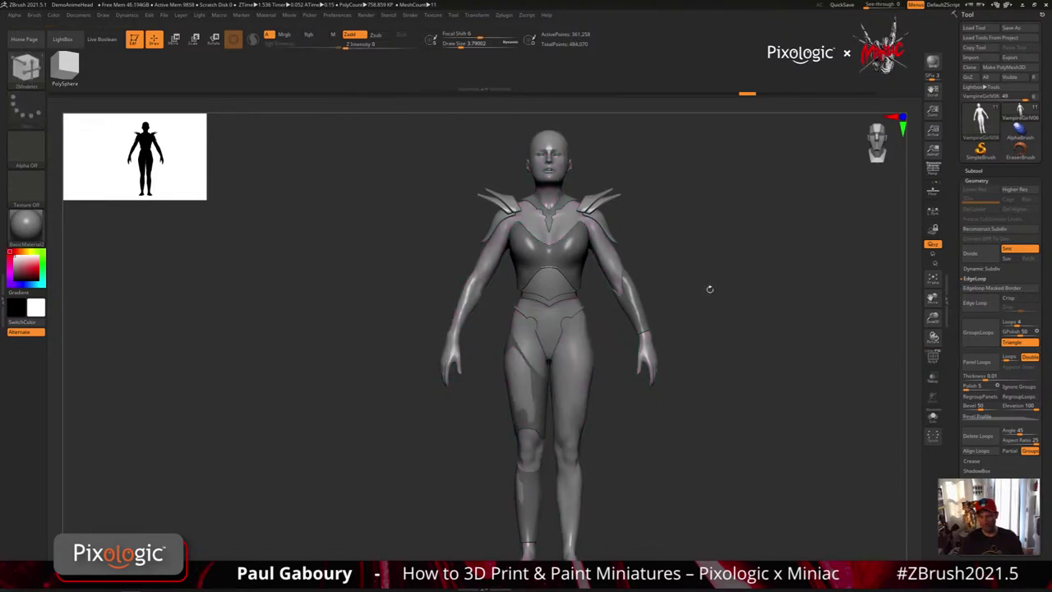
pyautogui.hotkey('shift', 'z')
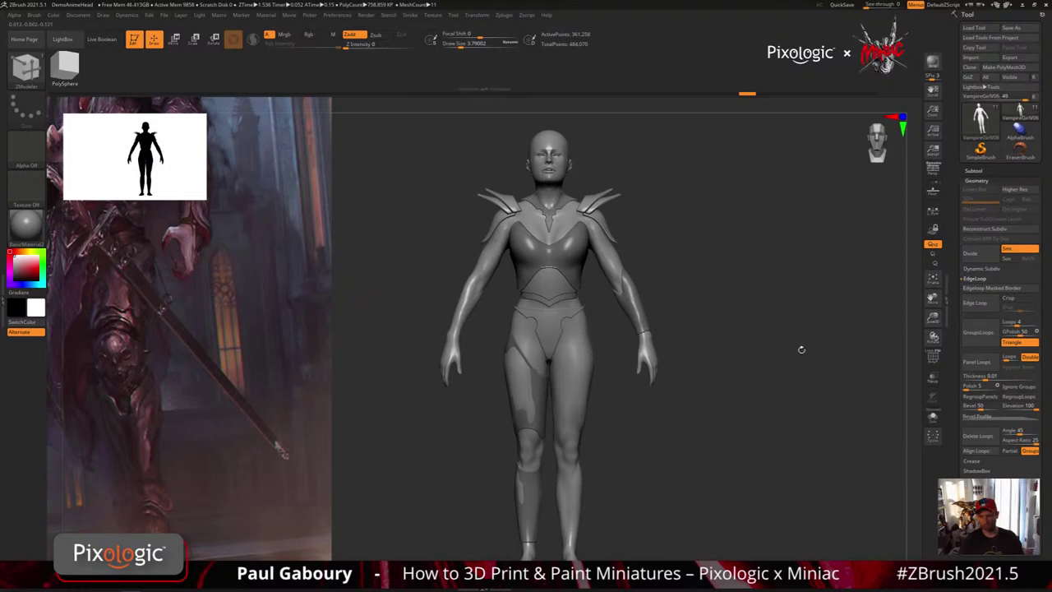
pyautogui.press('shift')
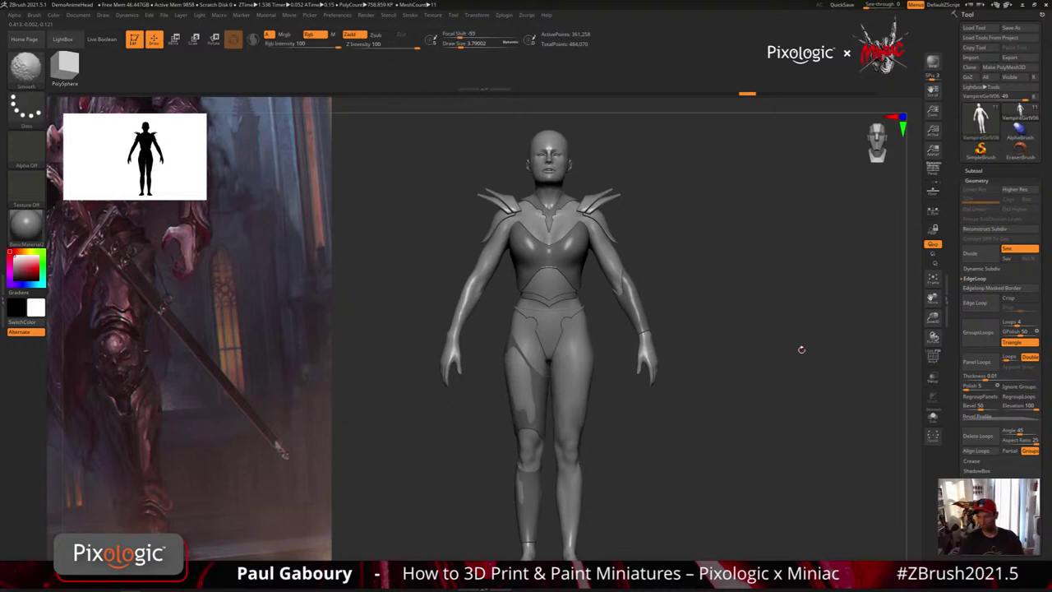
pyautogui.hotkey('shift', 'z')
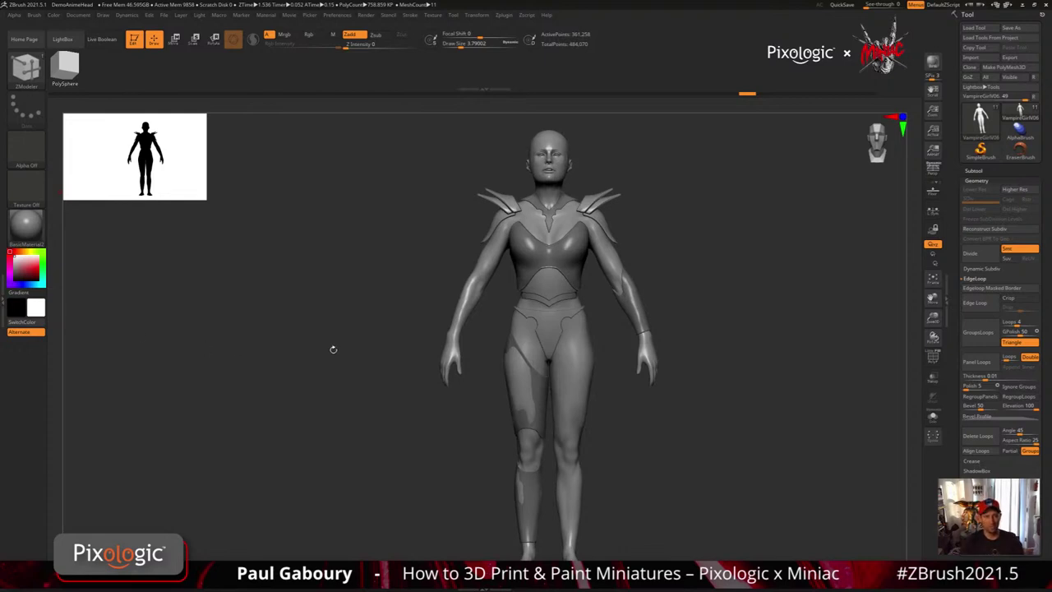
pyautogui.moveTo(733, 352); pyautogui.dragTo(650, 323)
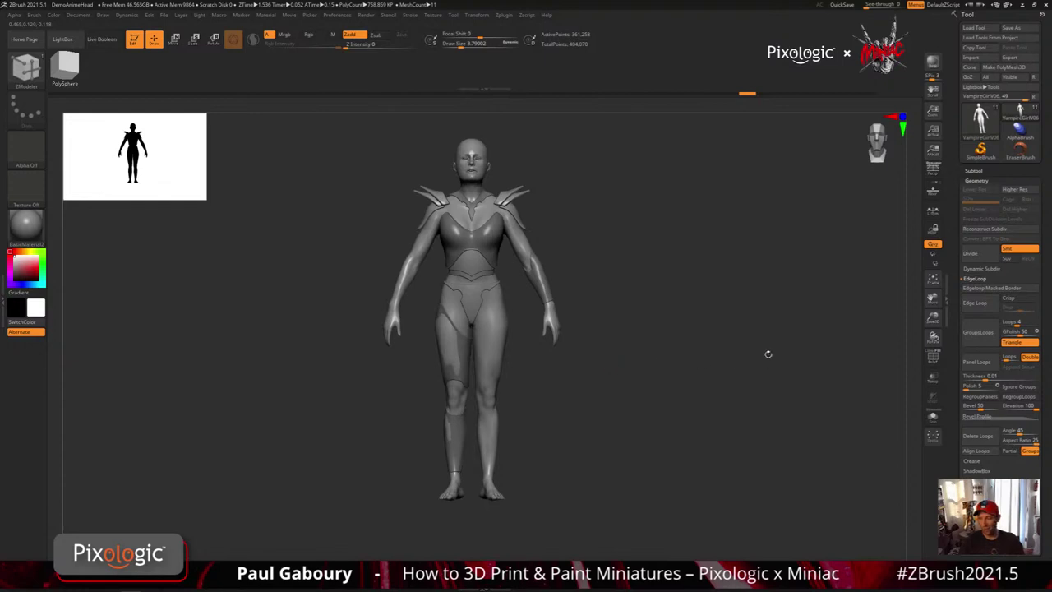
# Make the leg armour the active subtool, isolate it in Solo mode and lower it to its lowest subdivision level.
pyautogui.press('shift')
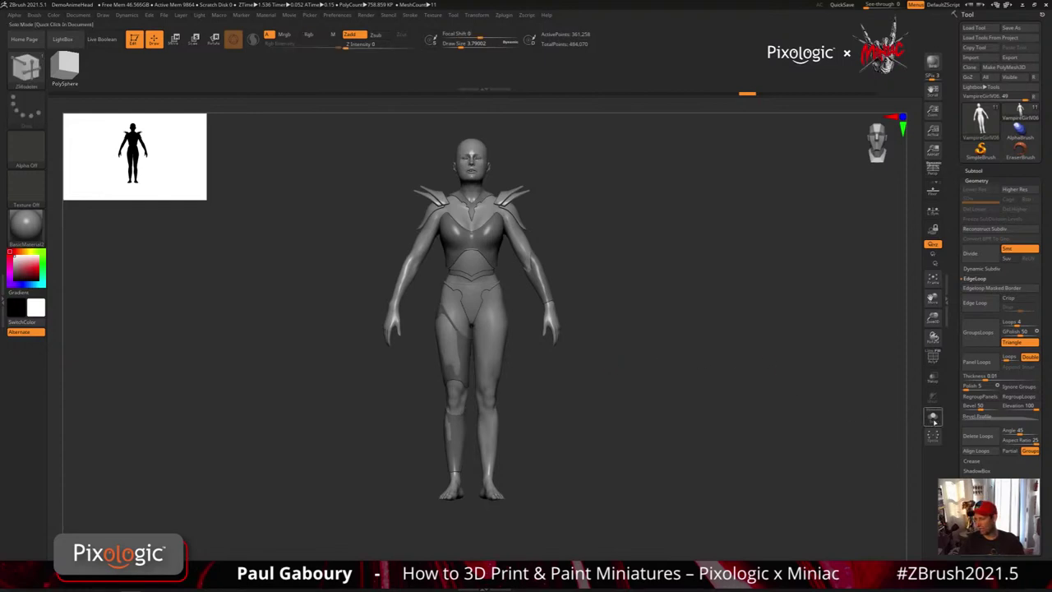
pyautogui.click(932, 417)
pyautogui.click(932, 417)
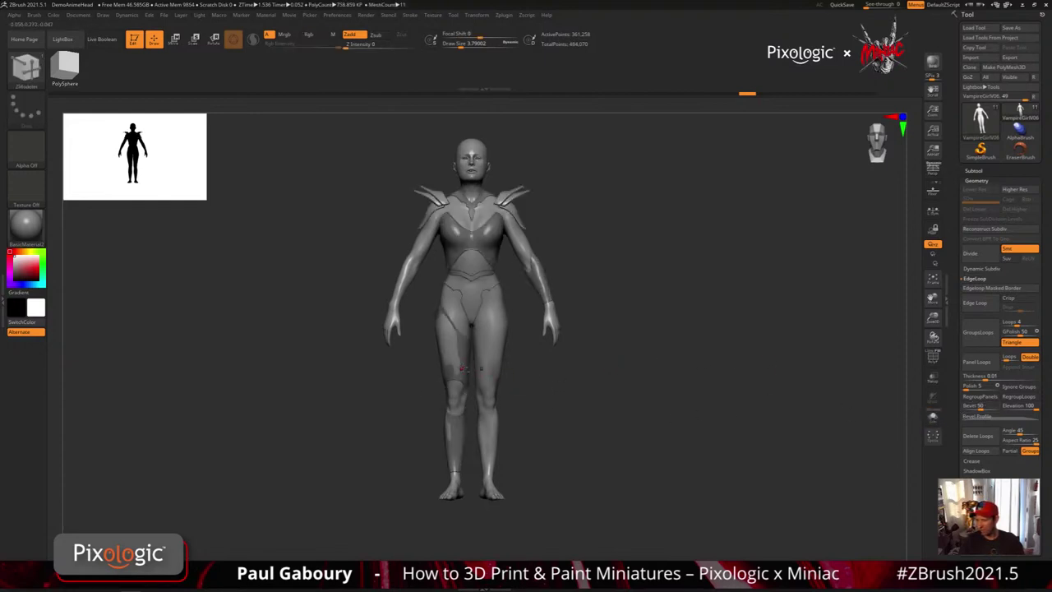
pyautogui.click(932, 417)
pyautogui.hotkey('shift', 'd')
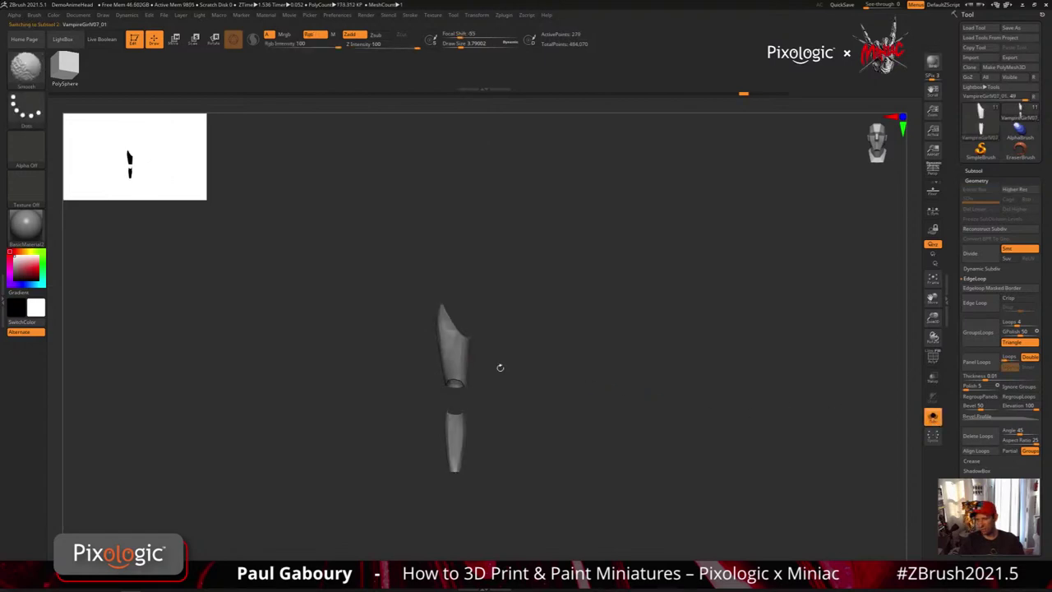
pyautogui.keyDown('ctrl'); pyautogui.moveTo(500, 366); pyautogui.dragTo(502, 436, button='right'); pyautogui.keyUp('ctrl')
pyautogui.moveTo(503, 435); pyautogui.dragTo(587, 439, button='right')
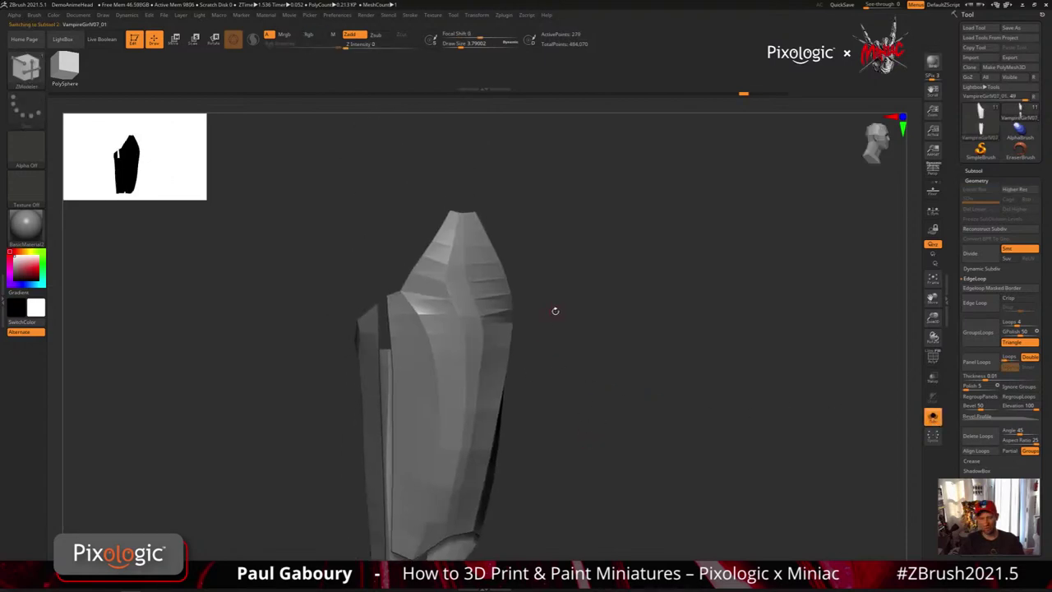
pyautogui.keyDown('ctrl'); pyautogui.moveTo(546, 314); pyautogui.dragTo(549, 354, button='right'); pyautogui.keyUp('ctrl')
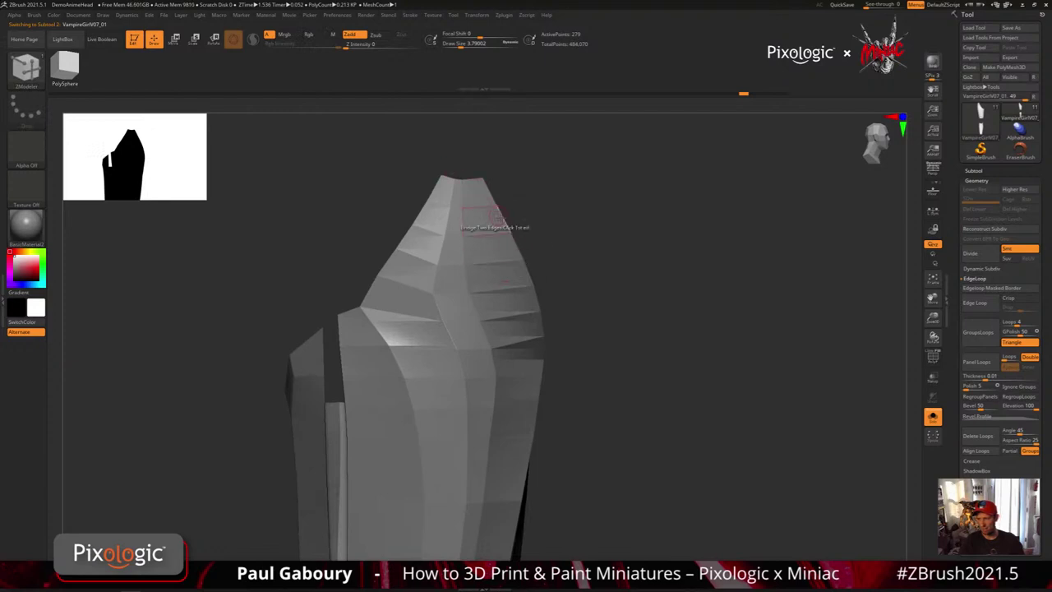
# Preview the leg armour at its higher subdivision levels and return it to the lowest level.
pyautogui.press('d')
pyautogui.press('d')
pyautogui.press('d')
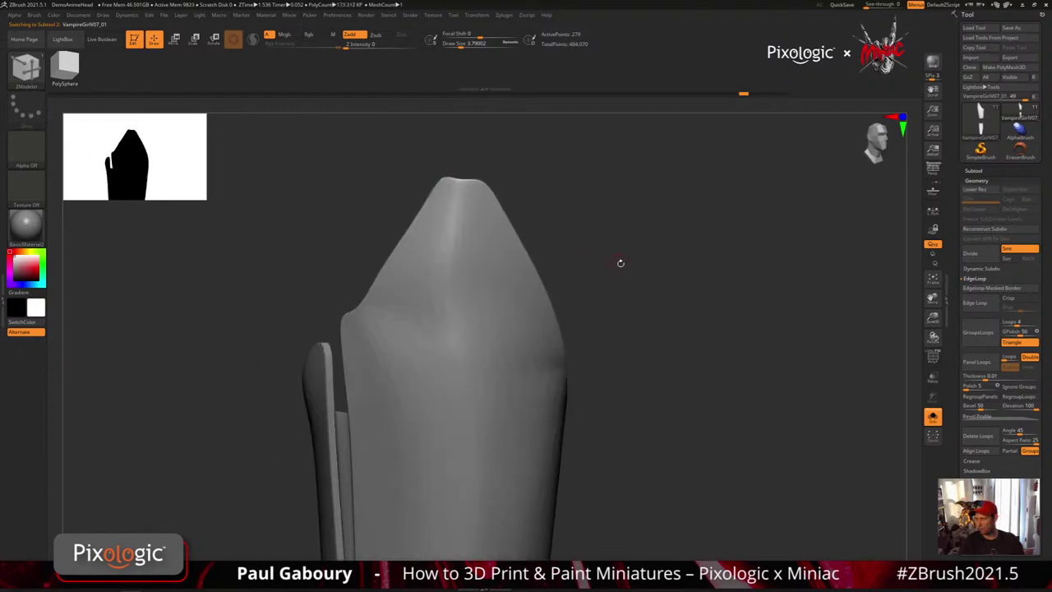
pyautogui.hotkey('shift', 'd')
pyautogui.hotkey('shift', 'd')
pyautogui.hotkey('shift', 'd')
pyautogui.hotkey('shift', 'd')
pyautogui.hotkey('shift', 'd')
# Set the Draw Size to about 15.12 and turn on the polyframe display for the thigh plate's upper end.
pyautogui.press('s')
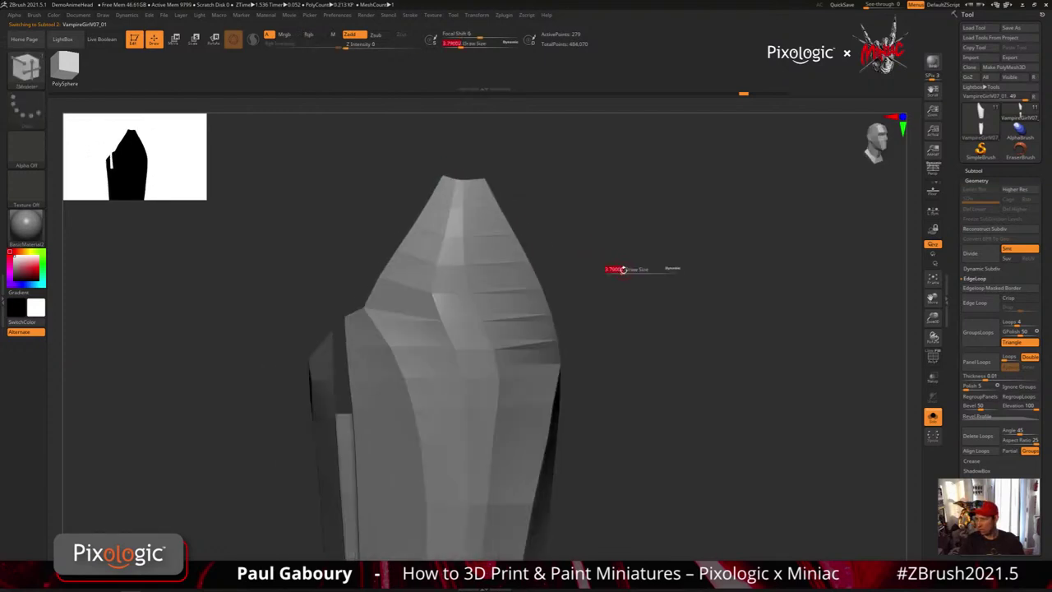
pyautogui.moveTo(622, 269); pyautogui.dragTo(631, 269)
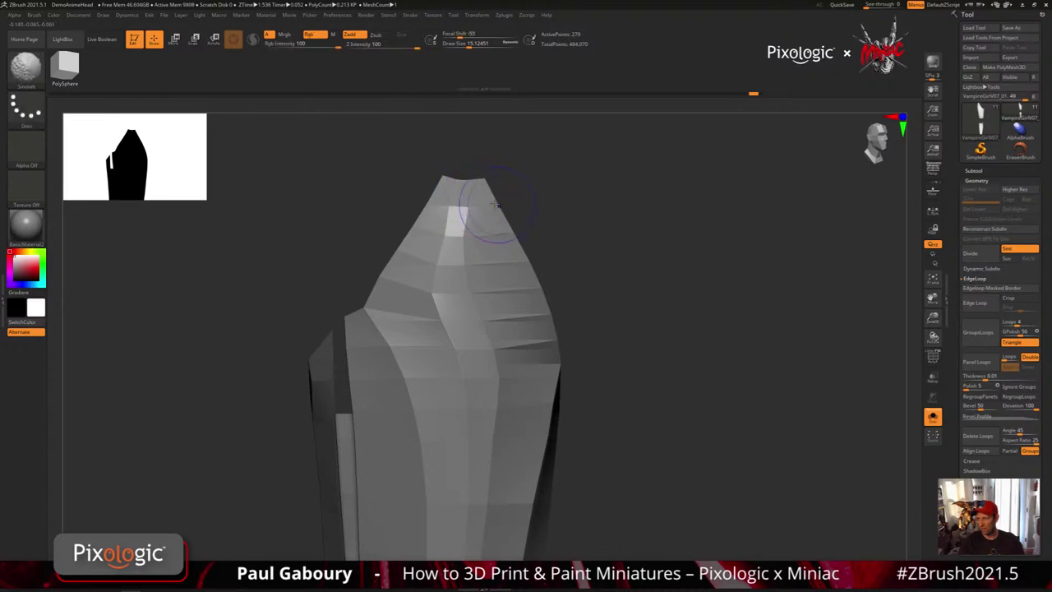
pyautogui.hotkey('shift', 'f')
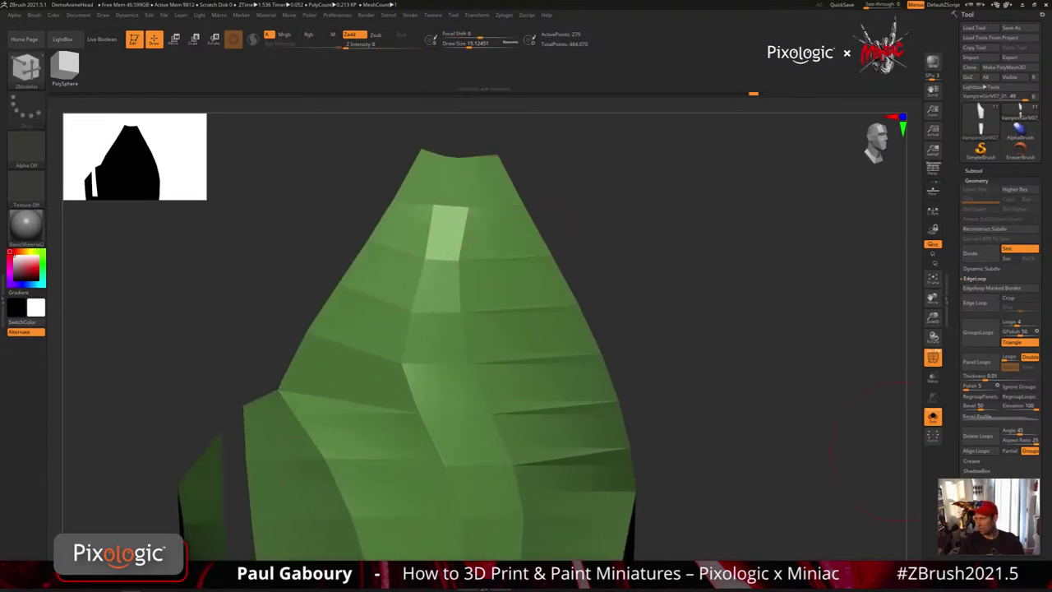
pyautogui.click(930, 354)
pyautogui.keyDown('alt'); pyautogui.moveTo(543, 215); pyautogui.dragTo(541, 276); pyautogui.keyUp('alt')
# Try smoothing the upper edge and sides of the thigh plate with the Smooth brush's existing settings.
pyautogui.press('shift')
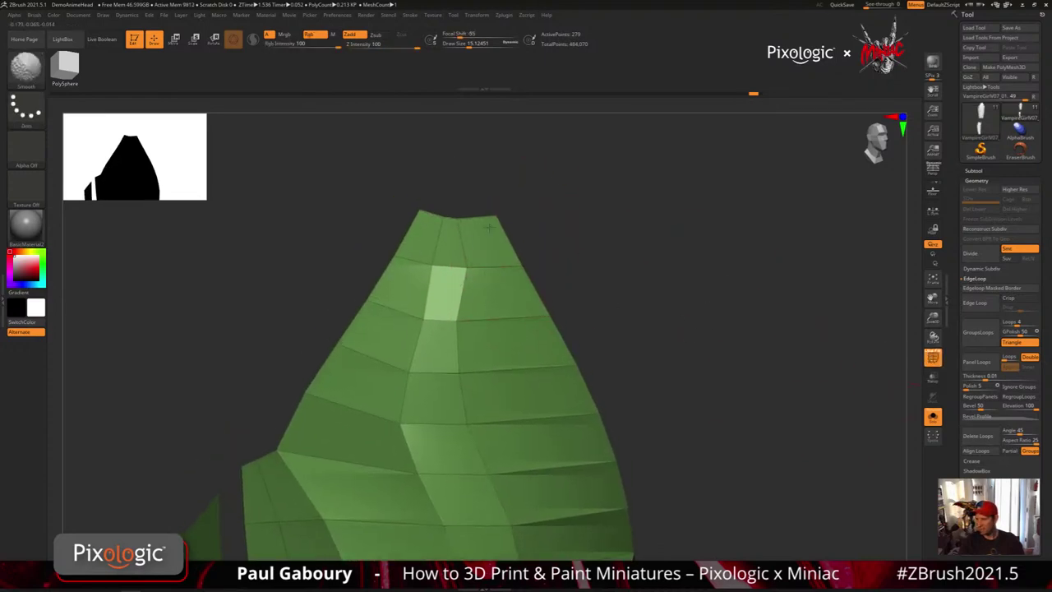
pyautogui.moveTo(412, 243)
pyautogui.keyDown('shift'); pyautogui.mouseDown()
pyautogui.moveTo(402, 460)
pyautogui.moveTo(485, 468)
pyautogui.moveTo(464, 548)
pyautogui.moveTo(423, 386)
pyautogui.moveTo(449, 247)
pyautogui.mouseUp(); pyautogui.keyUp('shift')
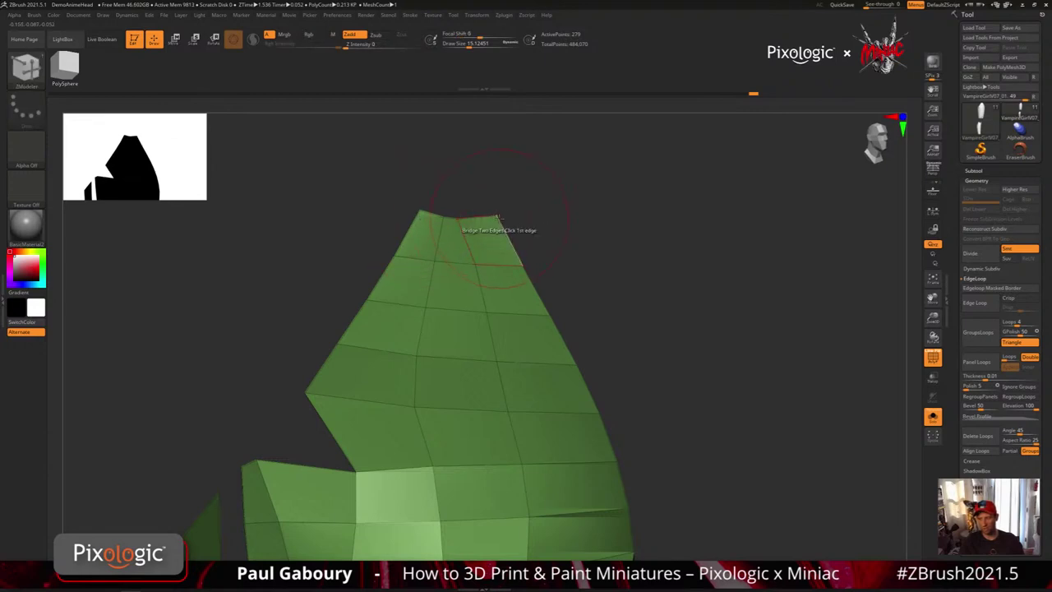
pyautogui.moveTo(575, 258); pyautogui.dragTo(610, 284)
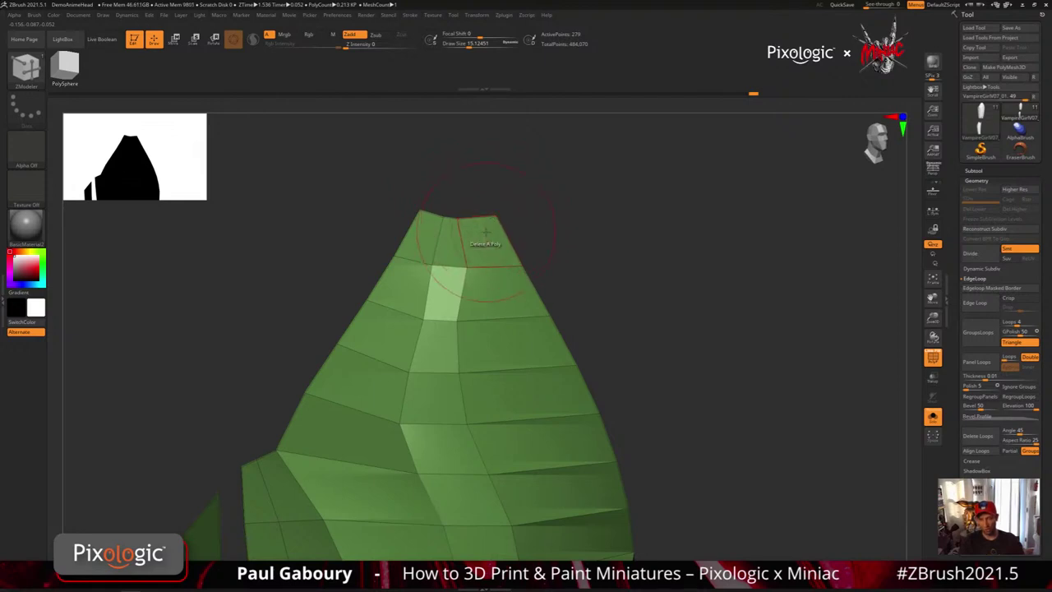
# Set the Smooth brush's minimum connected points to 2 and try smoothing the thigh plate's upper edge.
pyautogui.click(33, 16)
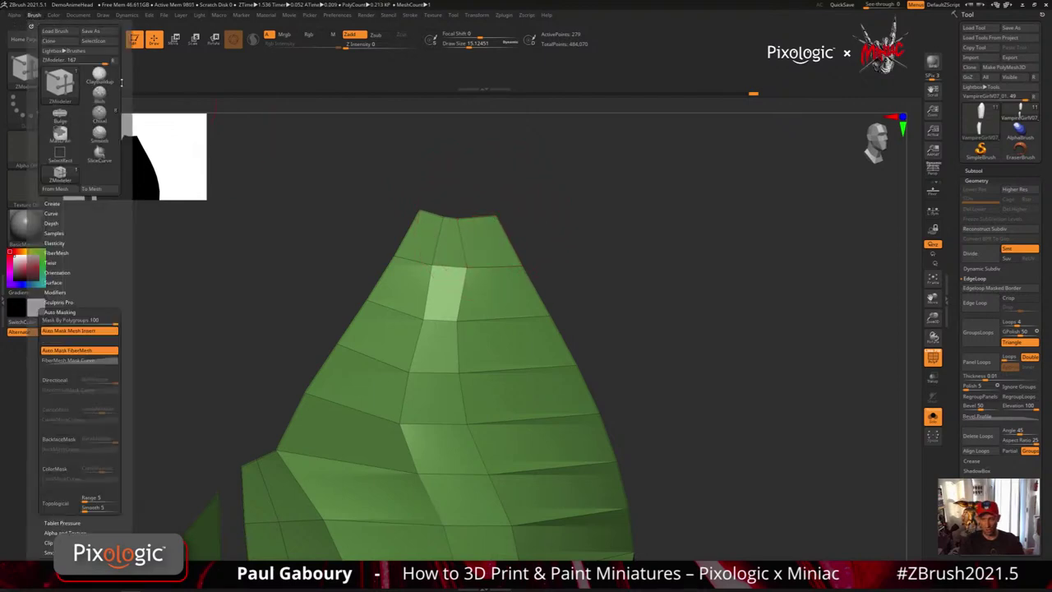
pyautogui.click(64, 252)
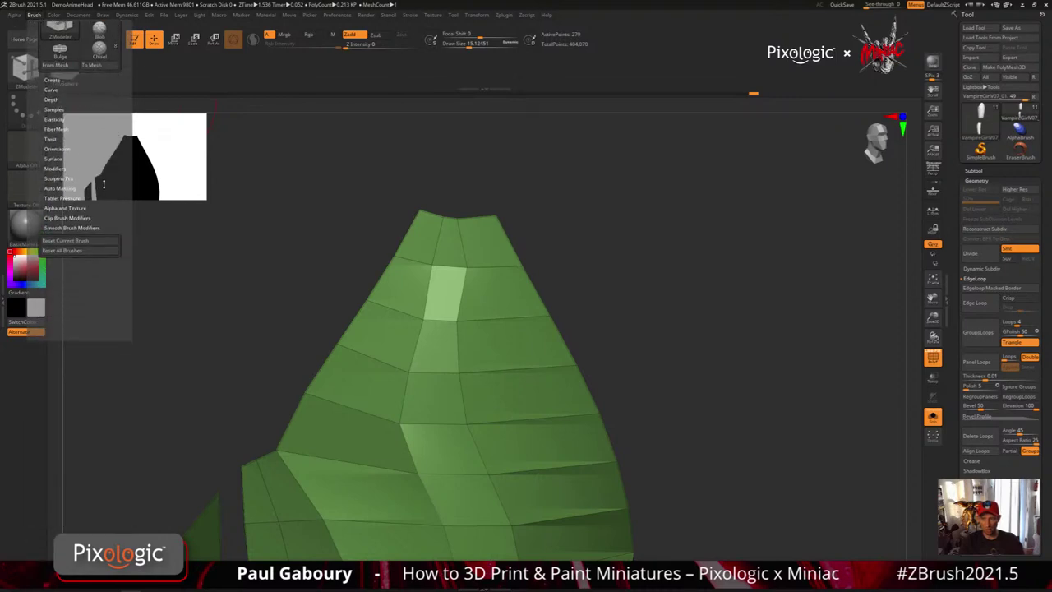
pyautogui.click(91, 229)
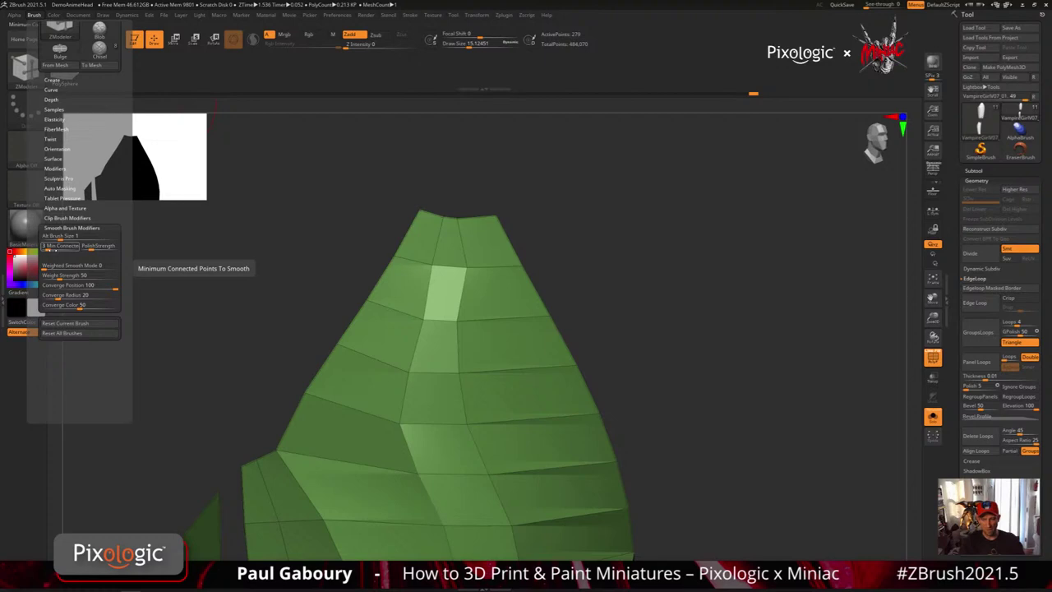
pyautogui.press('shift')
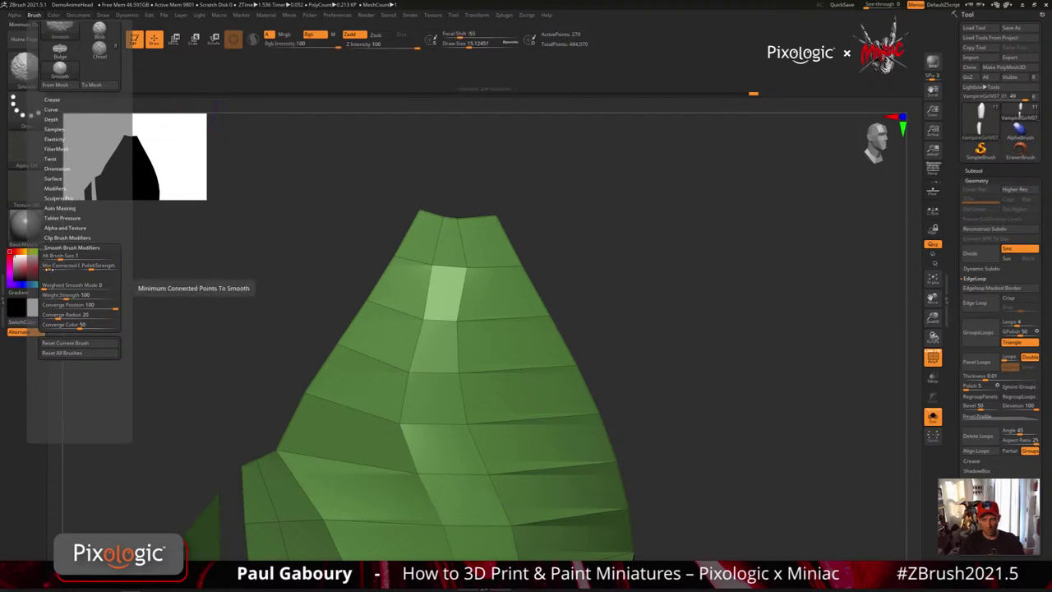
pyautogui.keyDown('shift'); pyautogui.click(49, 268); pyautogui.keyUp('shift')
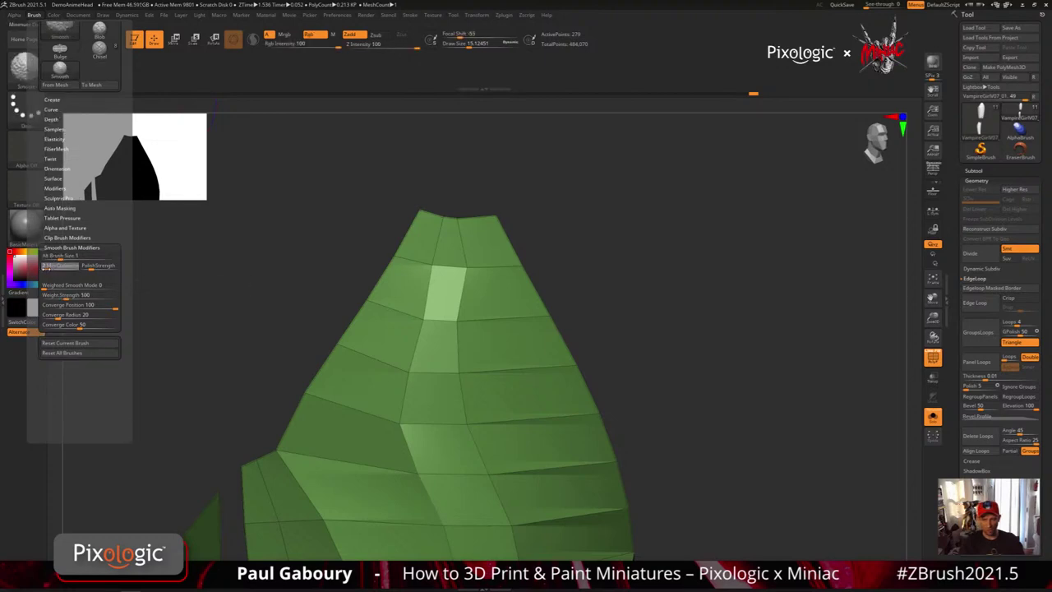
pyautogui.moveTo(465, 266)
pyautogui.keyDown('shift'); pyautogui.mouseDown()
pyautogui.moveTo(424, 216)
pyautogui.moveTo(445, 255)
pyautogui.moveTo(436, 269)
pyautogui.mouseUp(); pyautogui.keyUp('shift')
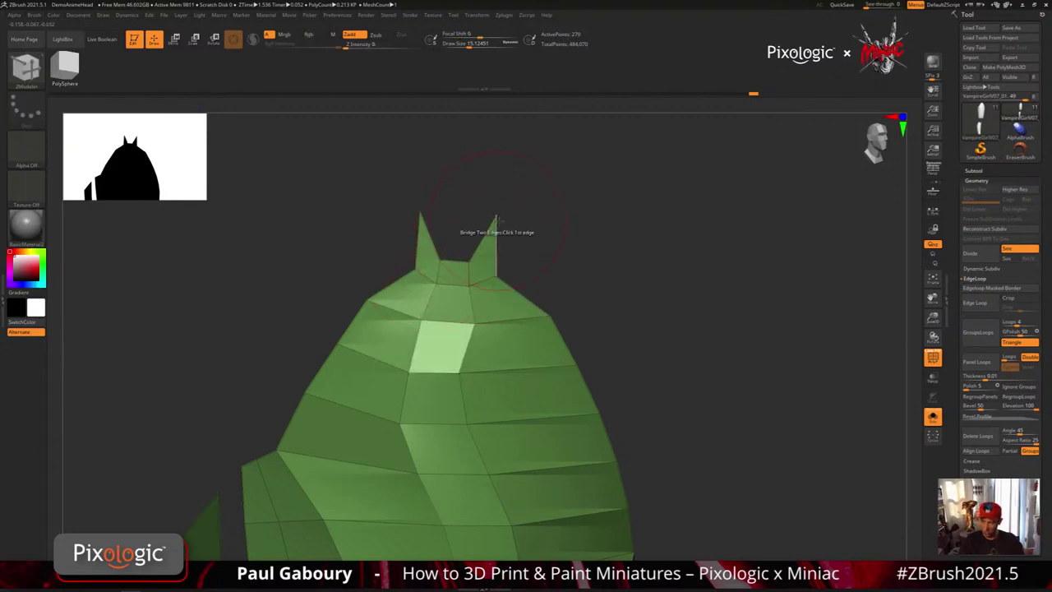
pyautogui.keyDown('shift'); pyautogui.moveTo(476, 238); pyautogui.dragTo(489, 234); pyautogui.keyUp('shift')
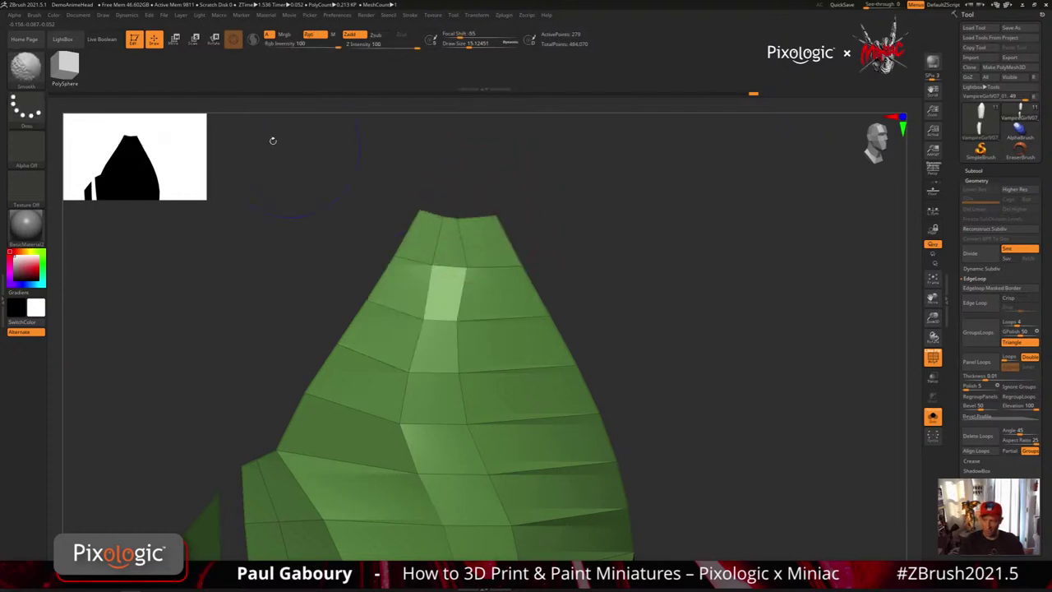
# Set the Smooth brush's minimum connected points to 1, try smoothing the thigh plate's upper end, and undo the stroke.
pyautogui.click(35, 16)
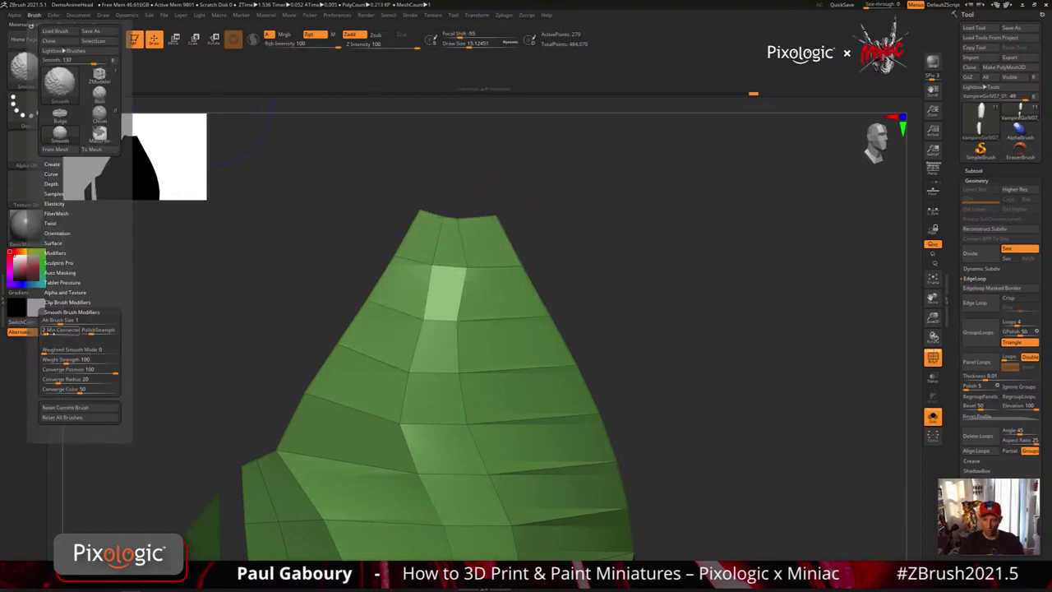
pyautogui.moveTo(406, 217)
pyautogui.keyDown('shift'); pyautogui.mouseDown()
pyautogui.moveTo(456, 223)
pyautogui.moveTo(436, 283)
pyautogui.moveTo(513, 355)
pyautogui.moveTo(443, 411)
pyautogui.moveTo(386, 361)
pyautogui.moveTo(575, 386)
pyautogui.mouseUp(); pyautogui.keyUp('shift')
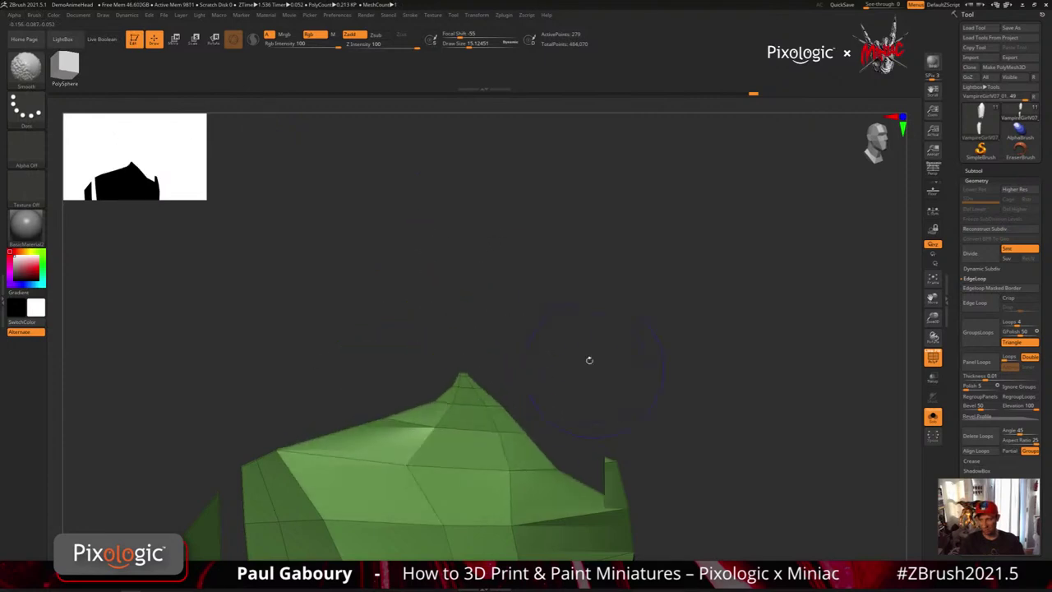
pyautogui.hotkey('ctrl', 'z')
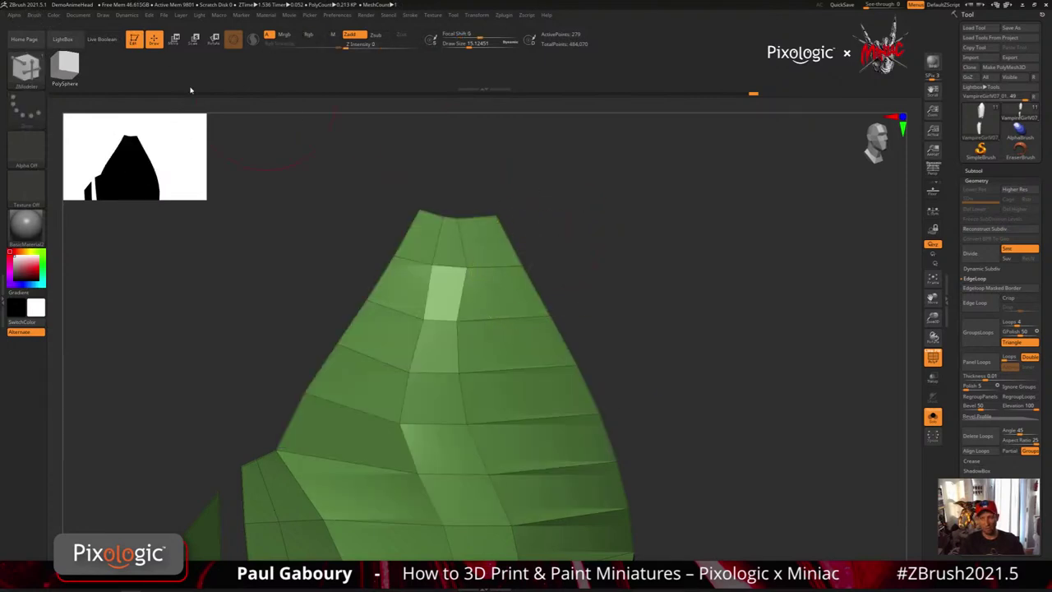
# Set the Smooth brush's minimum connected points to 3 and bring more of the thigh plate into view.
pyautogui.click(36, 16)
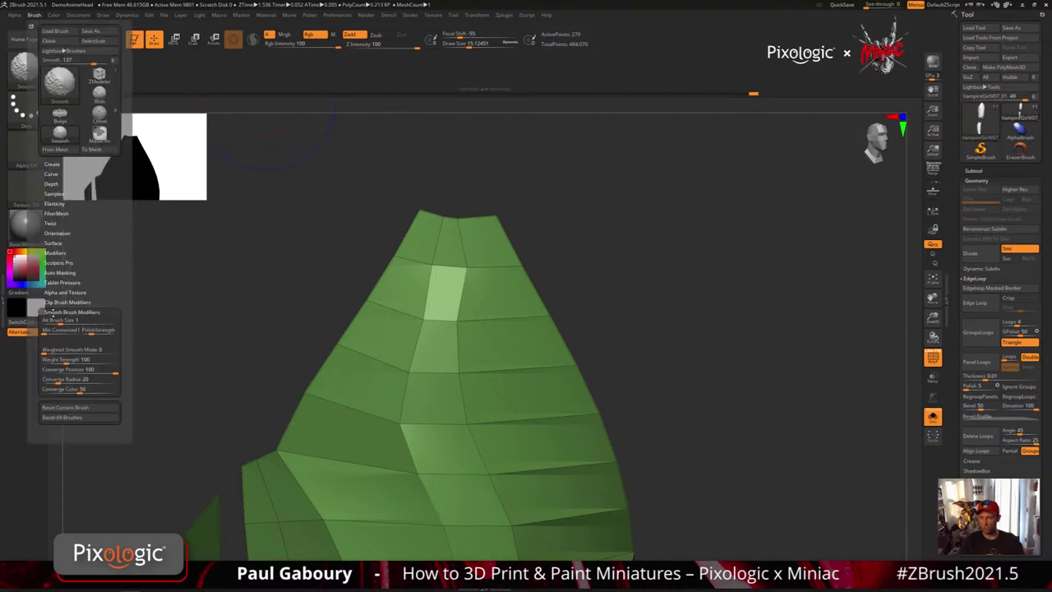
pyautogui.moveTo(44, 331); pyautogui.dragTo(47, 332)
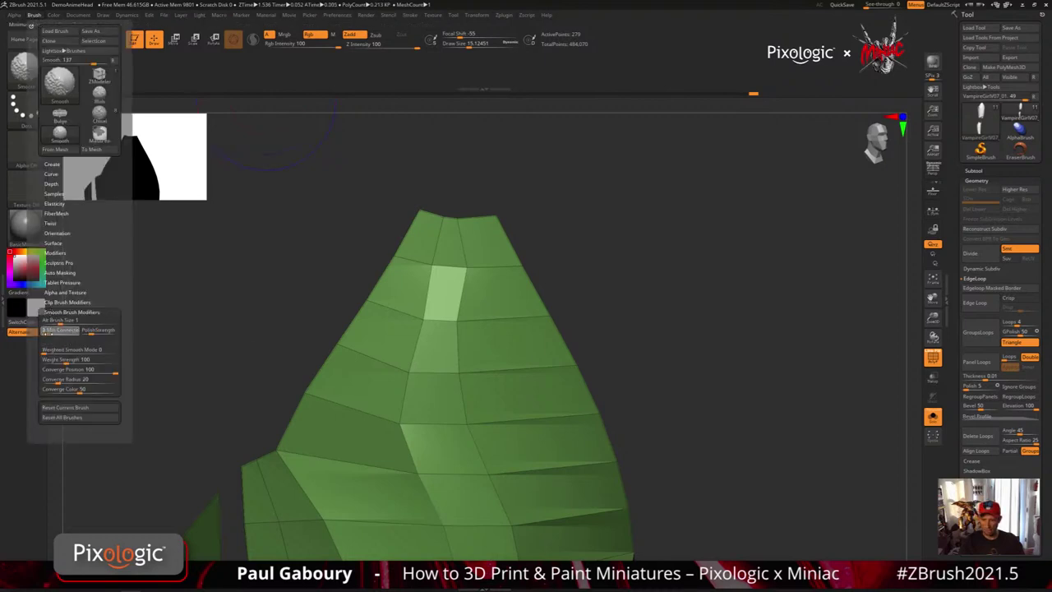
pyautogui.press('BackSpace')
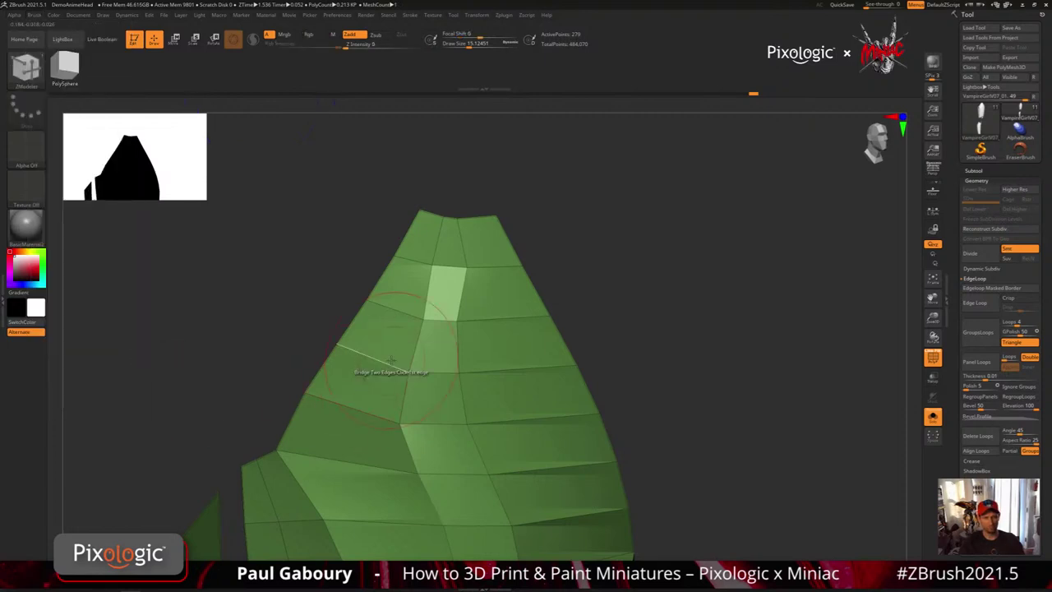
pyautogui.keyDown('alt'); pyautogui.moveTo(523, 413); pyautogui.dragTo(477, 326, button='right'); pyautogui.keyUp('alt')
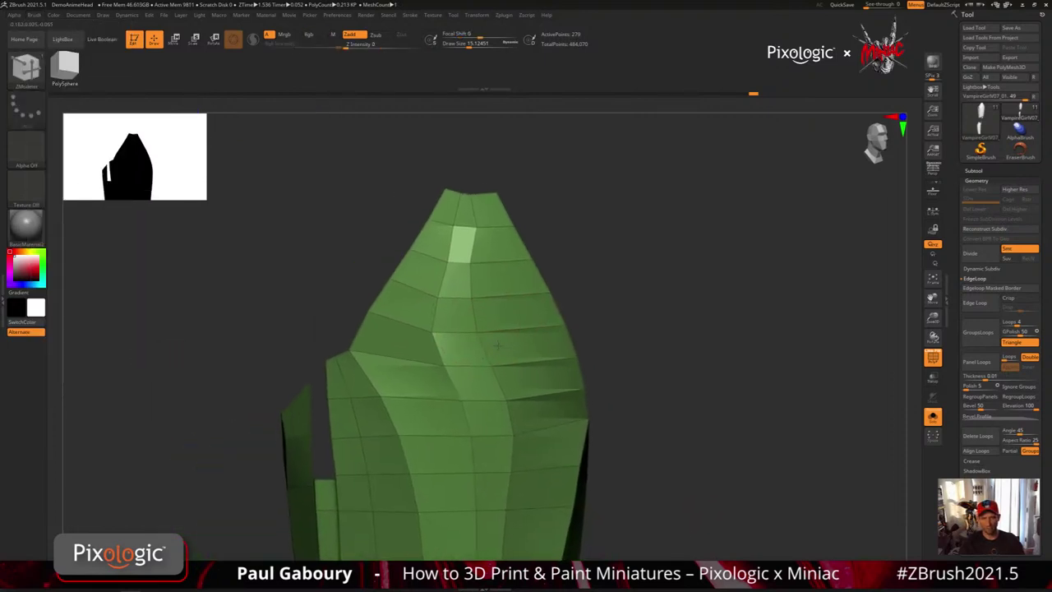
# Try smoothing the thigh plate's upper end and sides with the Smooth brush, undo the strokes, and open the brush settings.
pyautogui.moveTo(489, 307)
pyautogui.keyDown('shift'); pyautogui.mouseDown()
pyautogui.moveTo(465, 330)
pyautogui.moveTo(610, 342)
pyautogui.moveTo(486, 456)
pyautogui.moveTo(435, 366)
pyautogui.moveTo(389, 378)
pyautogui.mouseUp(); pyautogui.keyUp('shift')
pyautogui.moveTo(434, 245)
pyautogui.keyDown('shift'); pyautogui.mouseDown()
pyautogui.moveTo(560, 486)
pyautogui.moveTo(542, 497)
pyautogui.moveTo(548, 503)
pyautogui.mouseUp(); pyautogui.keyUp('shift')
pyautogui.hotkey('ctrl', 'z')
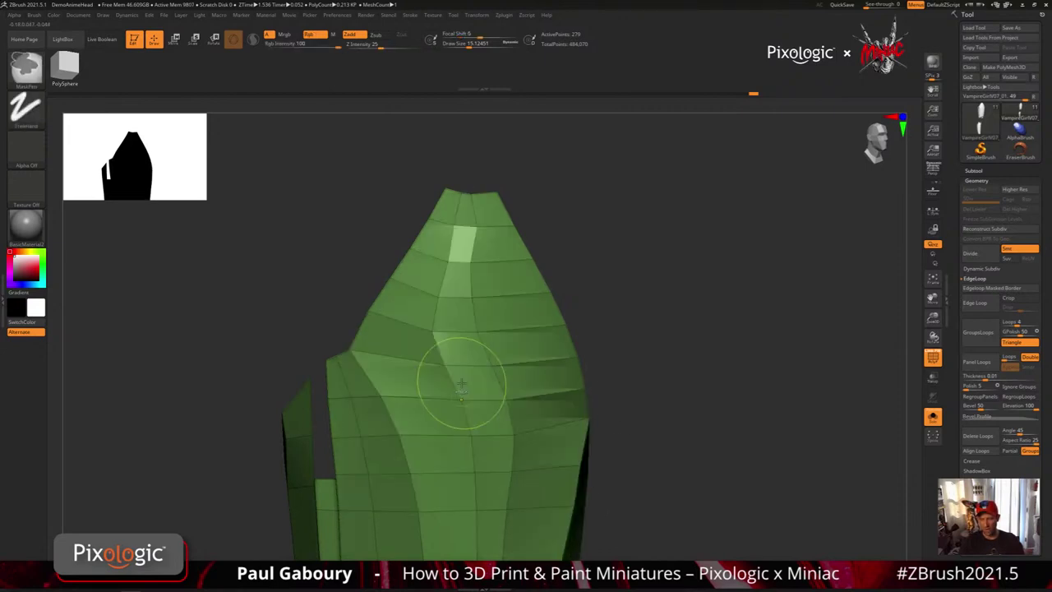
pyautogui.click(37, 15)
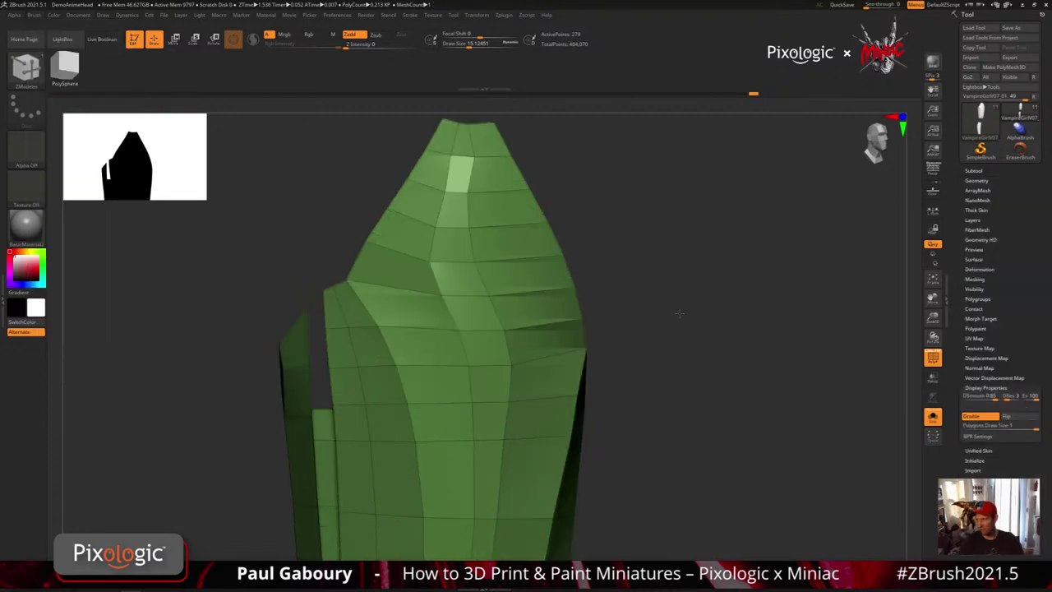
# Open the Deformation settings, try Polish By Groups on the thigh plate, inspect its edges, and undo the polish.
pyautogui.click(986, 388)
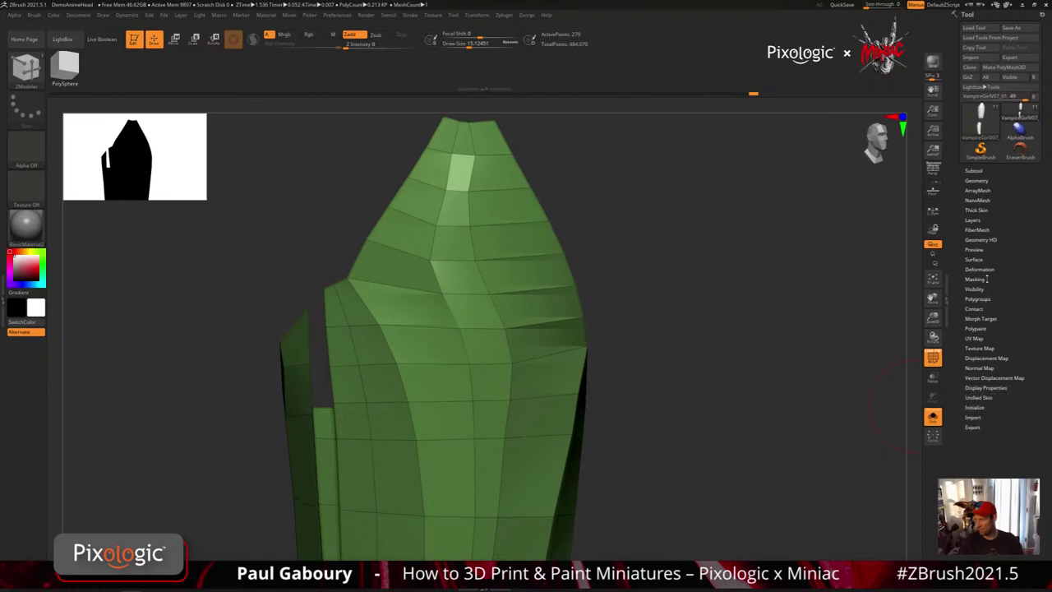
pyautogui.click(981, 269)
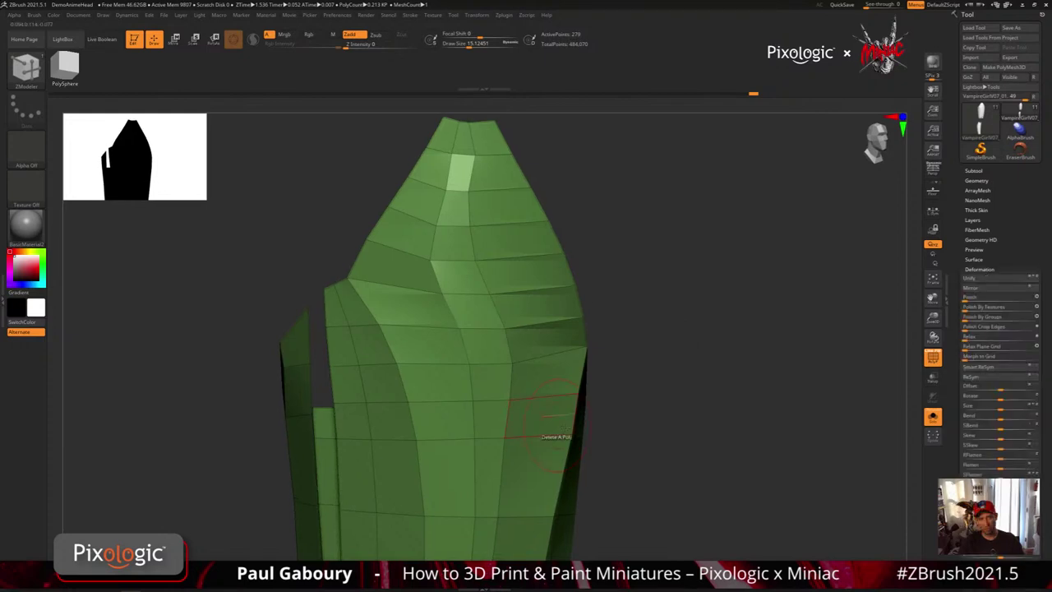
pyautogui.moveTo(565, 428); pyautogui.dragTo(613, 435, button='right')
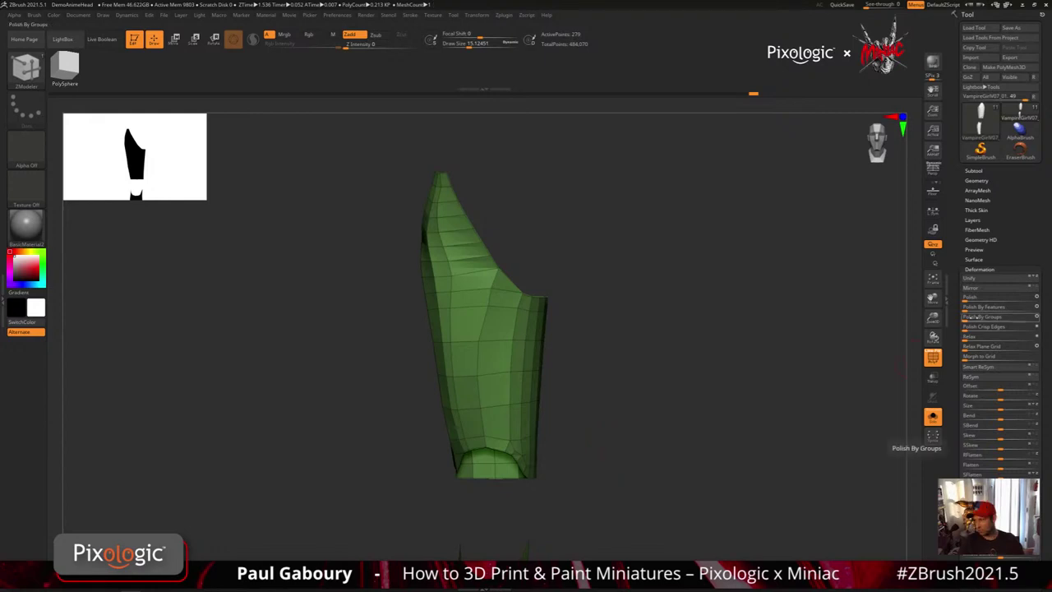
pyautogui.click(974, 317)
pyautogui.moveTo(646, 383); pyautogui.dragTo(682, 381)
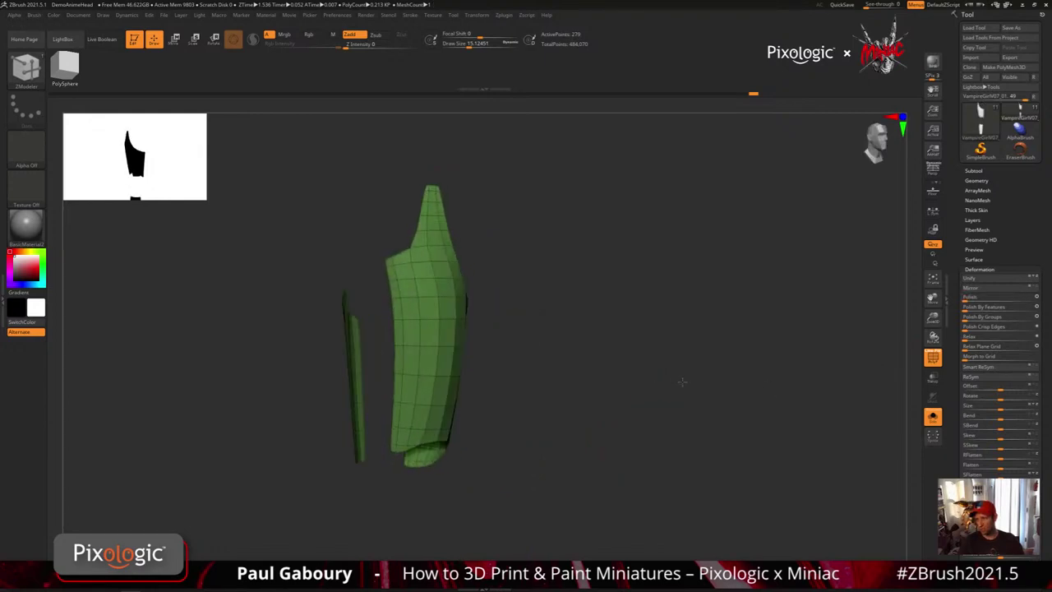
pyautogui.hotkey('ctrl', 'z')
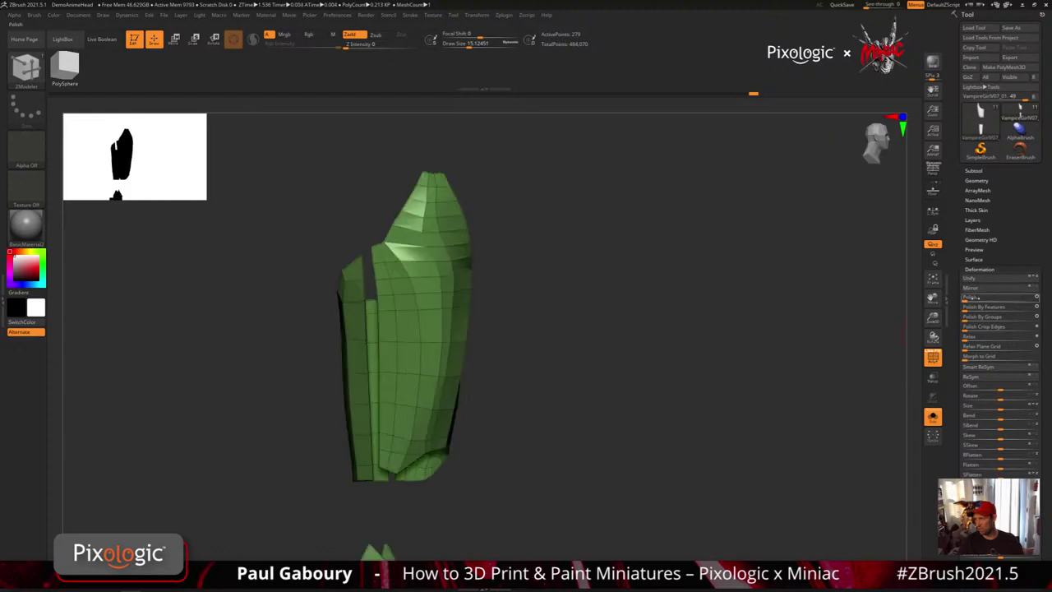
# Try the Polish deformation on the thigh plate, check its open edges, and undo it.
pyautogui.moveTo(972, 296); pyautogui.dragTo(982, 298)
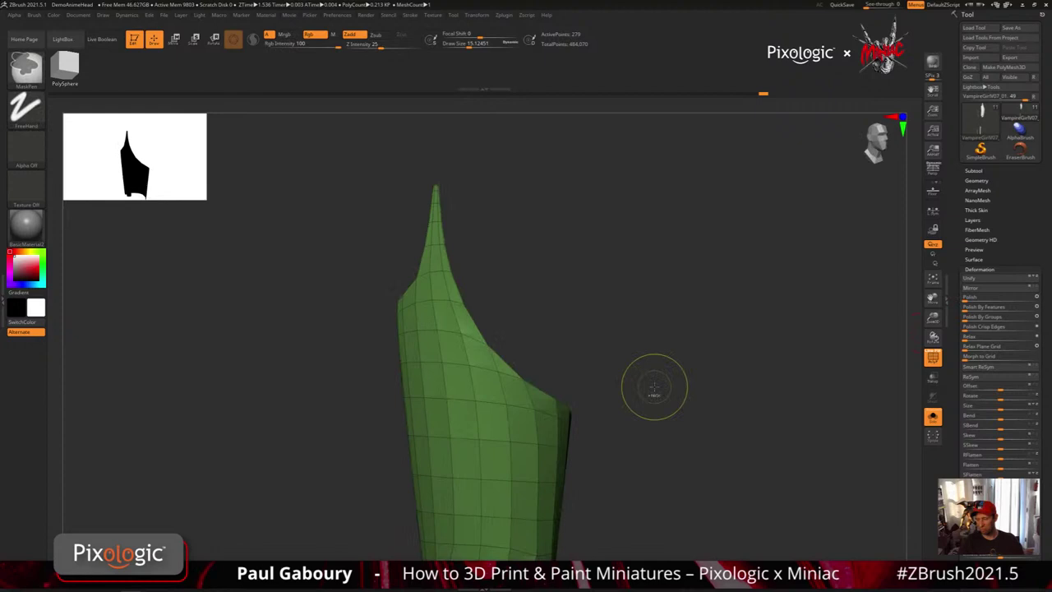
pyautogui.moveTo(654, 387); pyautogui.dragTo(431, 199)
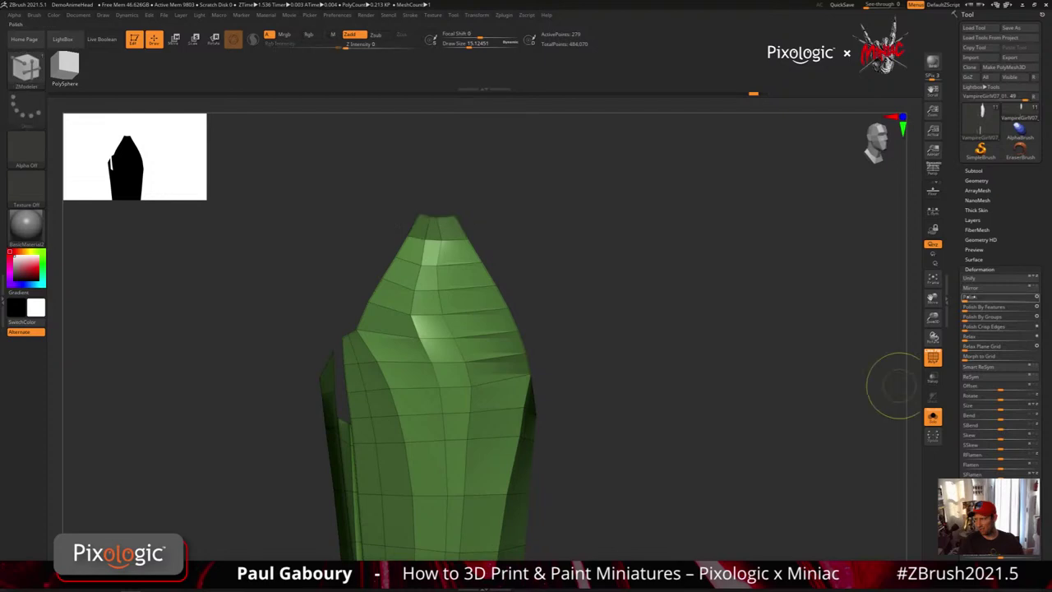
pyautogui.click(971, 297)
pyautogui.hotkey('ctrl', 'z')
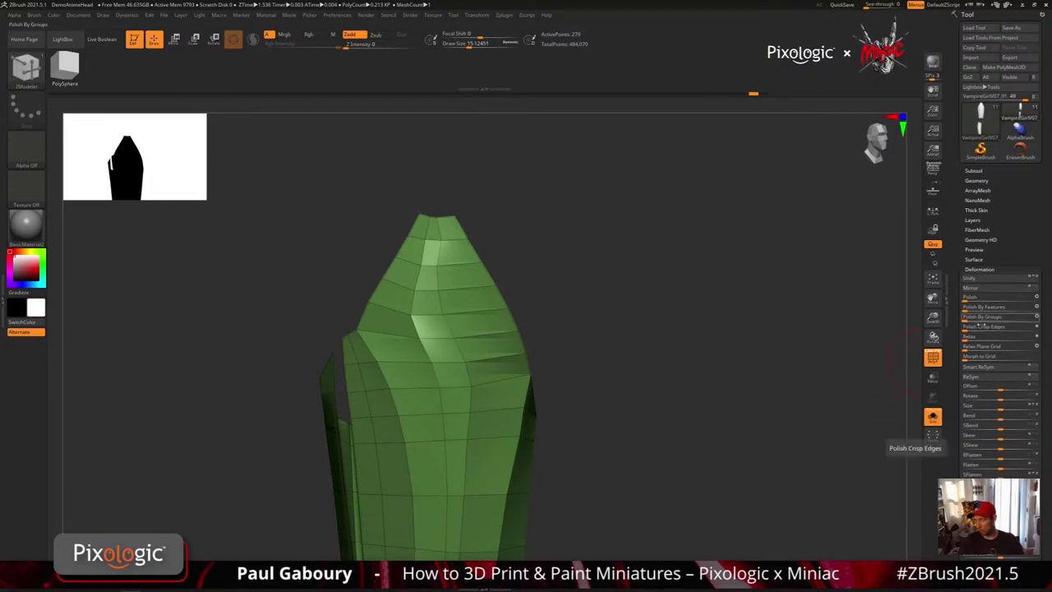
# Try Polish Crisp Edges several times, undo it, and try Polish By Features on the thigh plate for comparison.
pyautogui.click(994, 326)
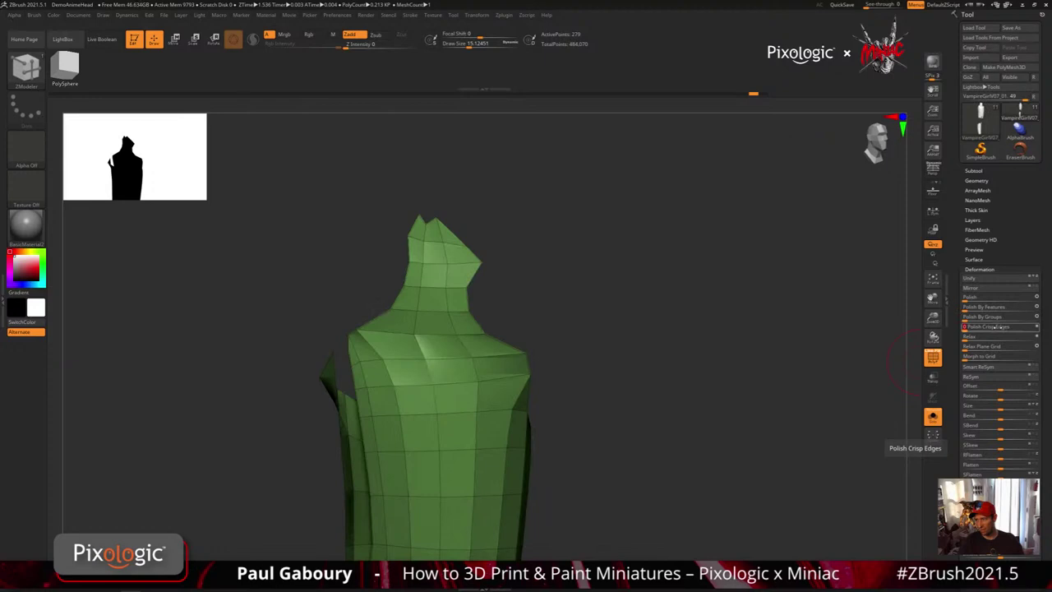
pyautogui.click(994, 326)
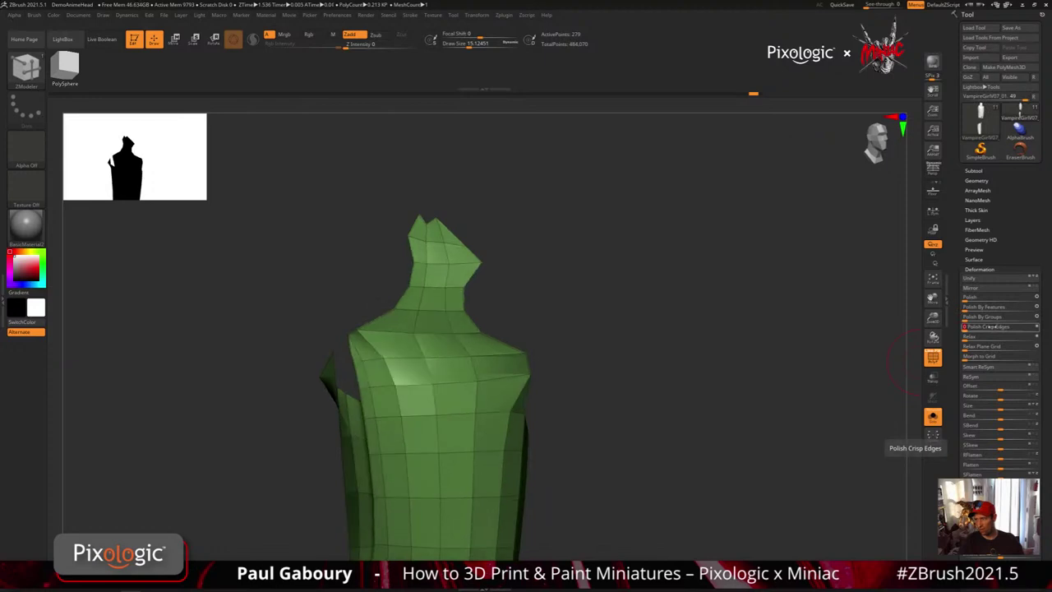
pyautogui.click(994, 326)
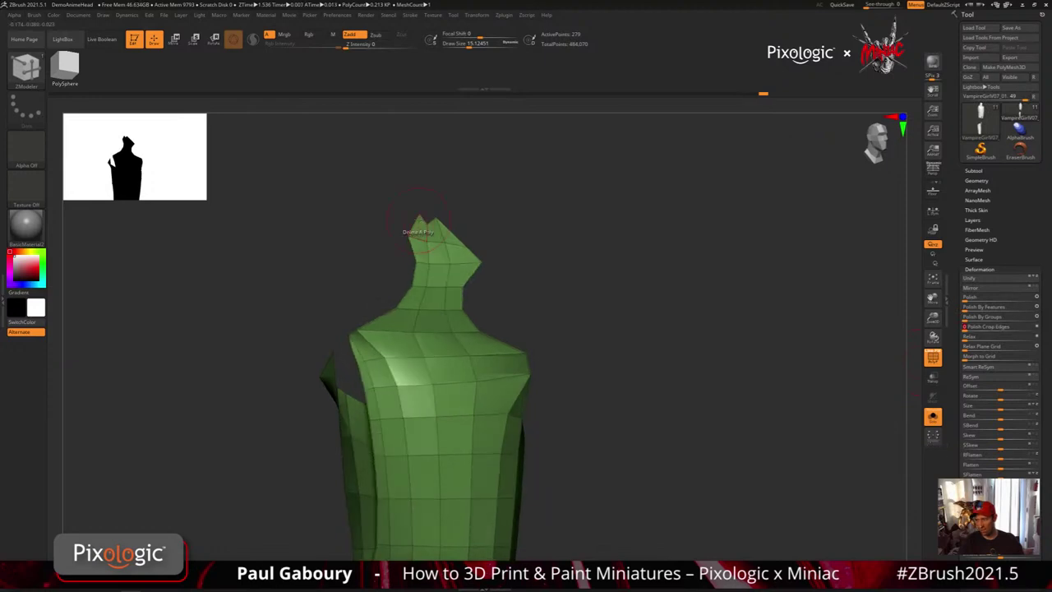
pyautogui.hotkey('ctrl', 'z')
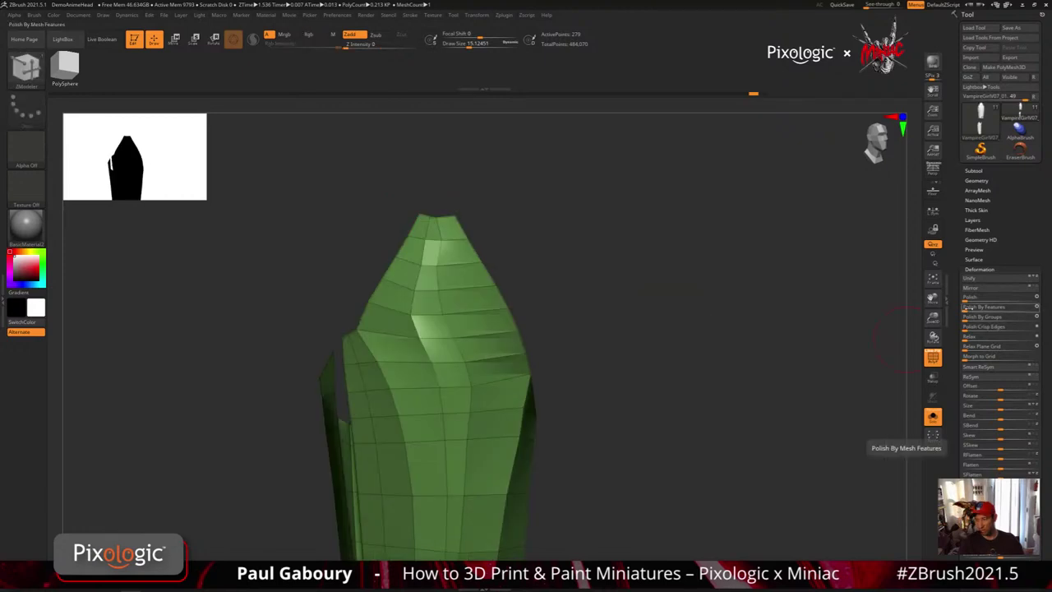
pyautogui.click(966, 307)
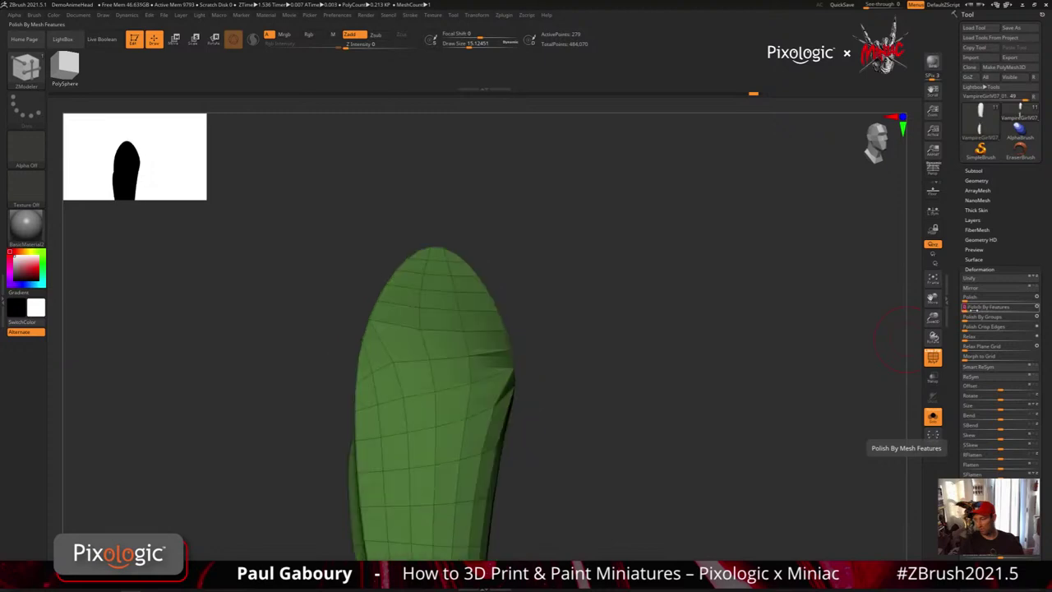
pyautogui.moveTo(821, 353); pyautogui.dragTo(742, 375)
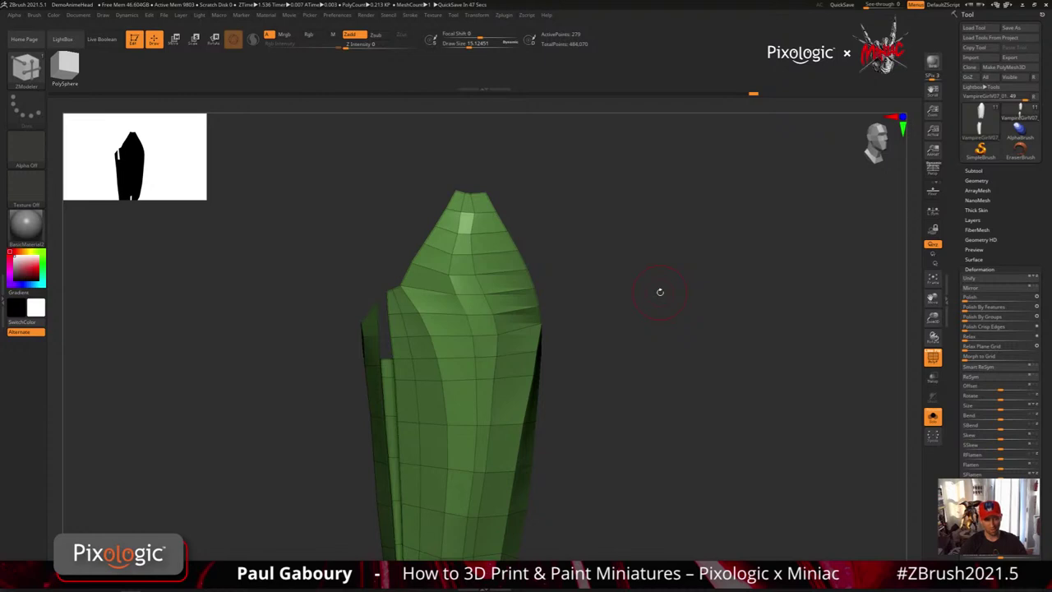
# Switch to a Sphere3D polymesh, frame and subdivide it, hide its wireframe, and set the brush draw size to about 124.
pyautogui.click(980, 115)
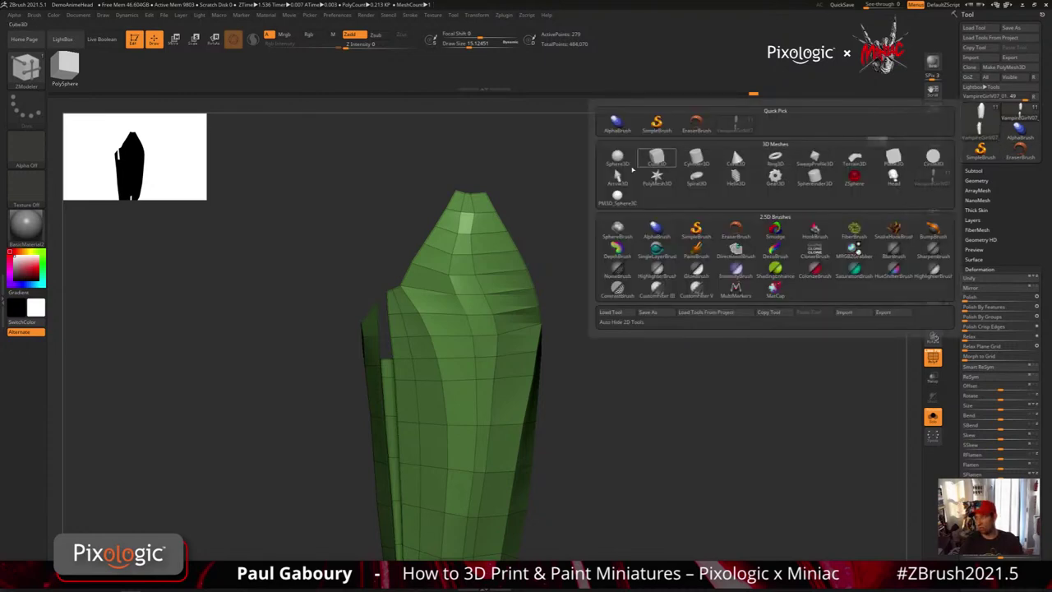
pyautogui.click(618, 158)
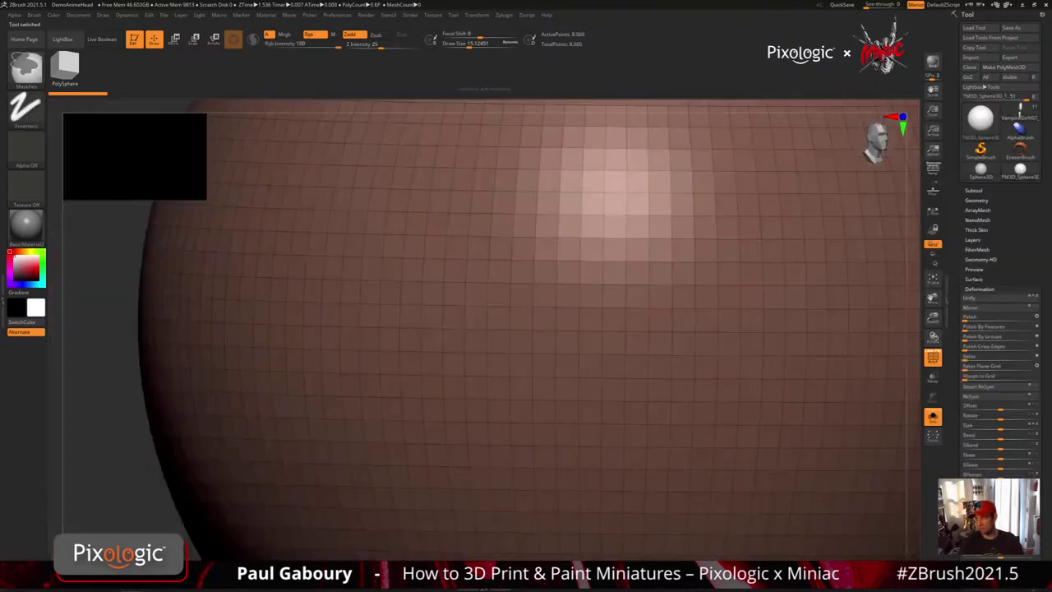
pyautogui.press('f')
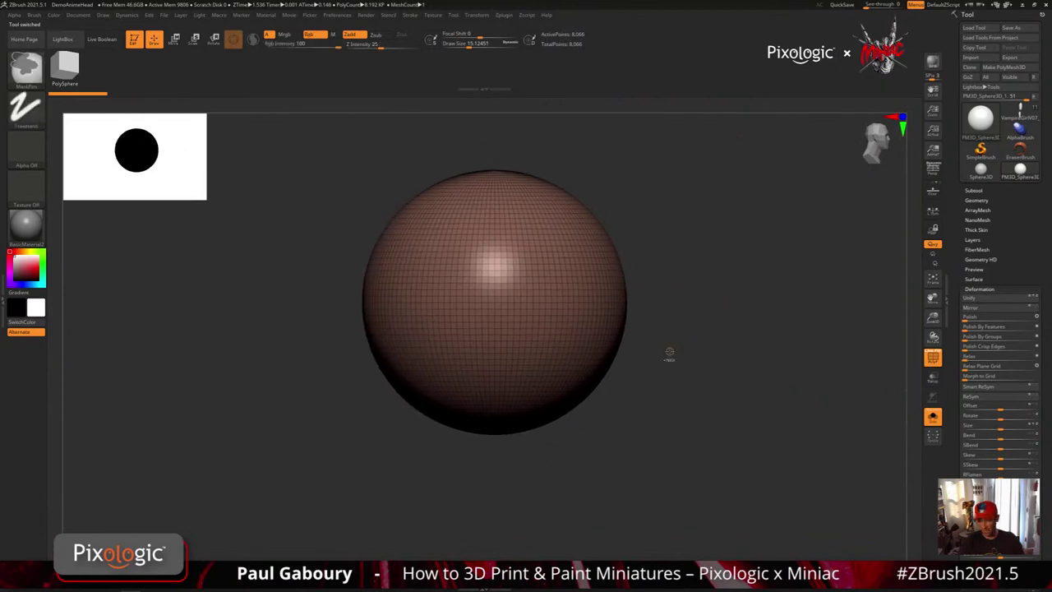
pyautogui.hotkey('ctrl', 'd')
pyautogui.hotkey('shift', 'f')
pyautogui.press('s')
pyautogui.moveTo(505, 254); pyautogui.dragTo(517, 255)
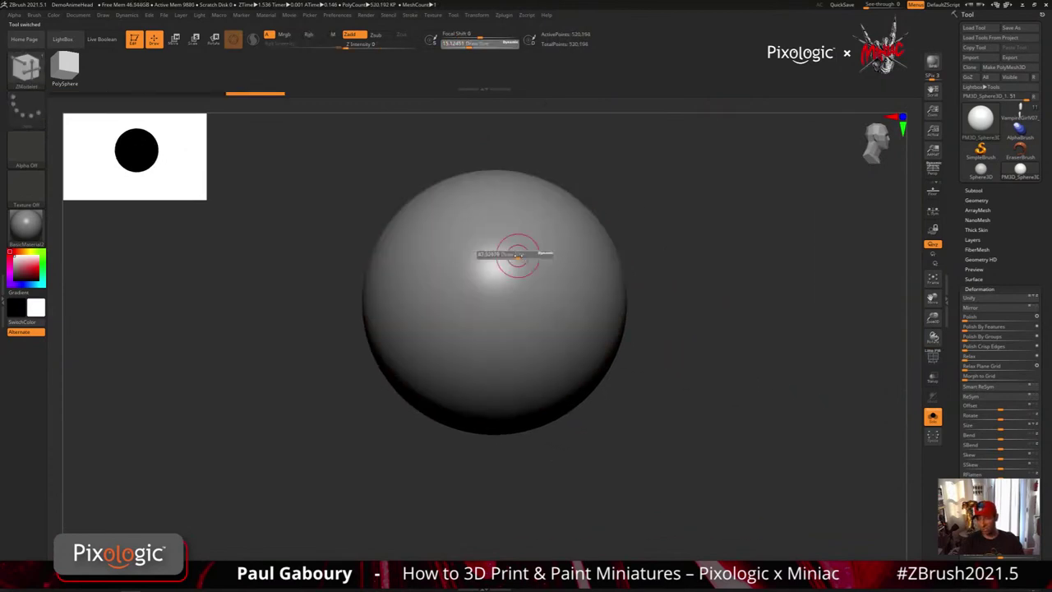
# Select the hPolish brush and try short flattening strokes on the front of the sphere, undoing them.
pyautogui.press('b')
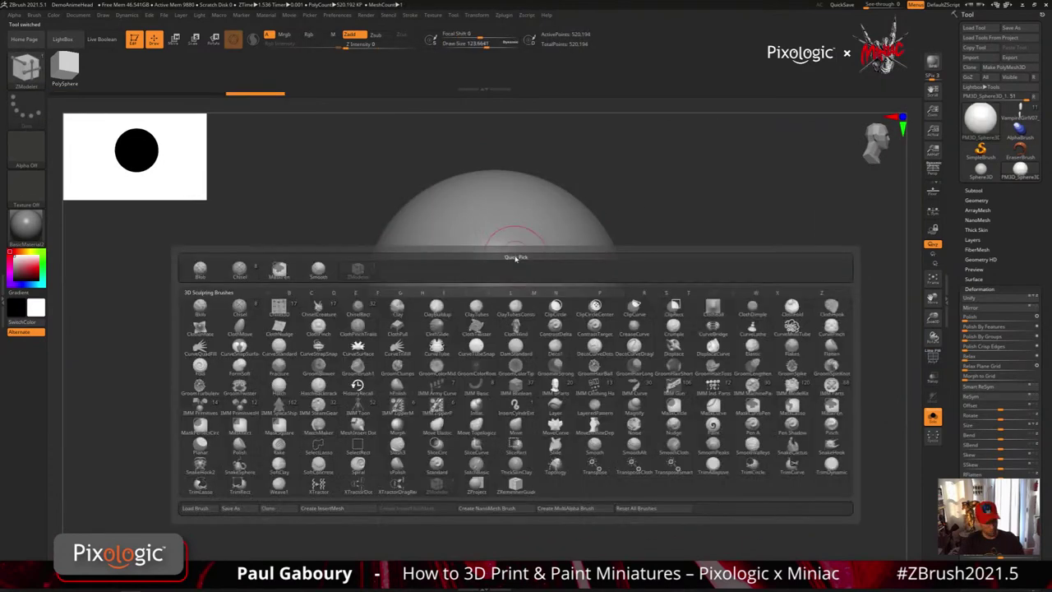
pyautogui.press('h')
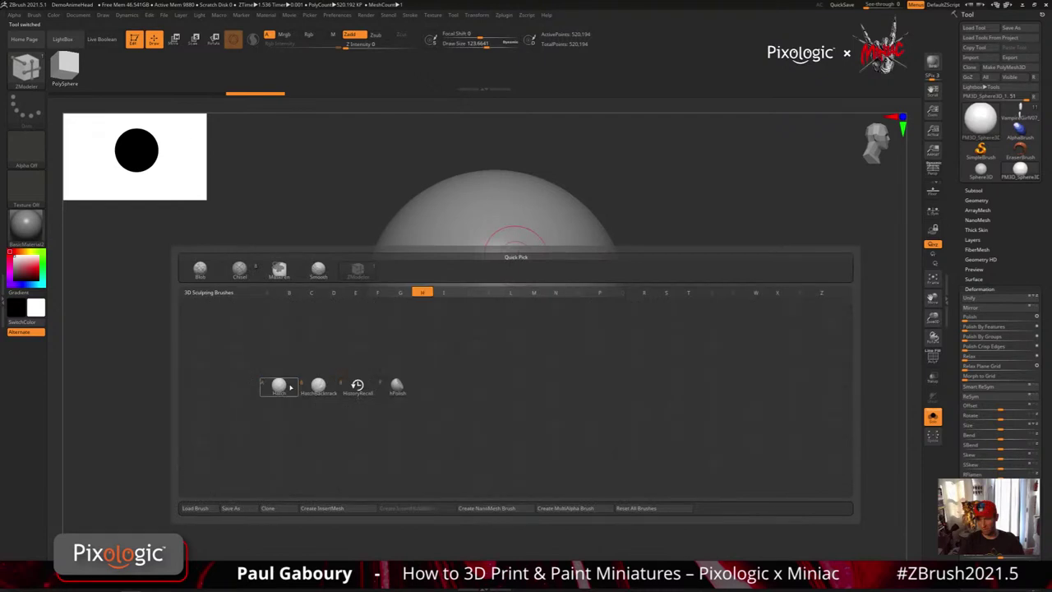
pyautogui.press('p')
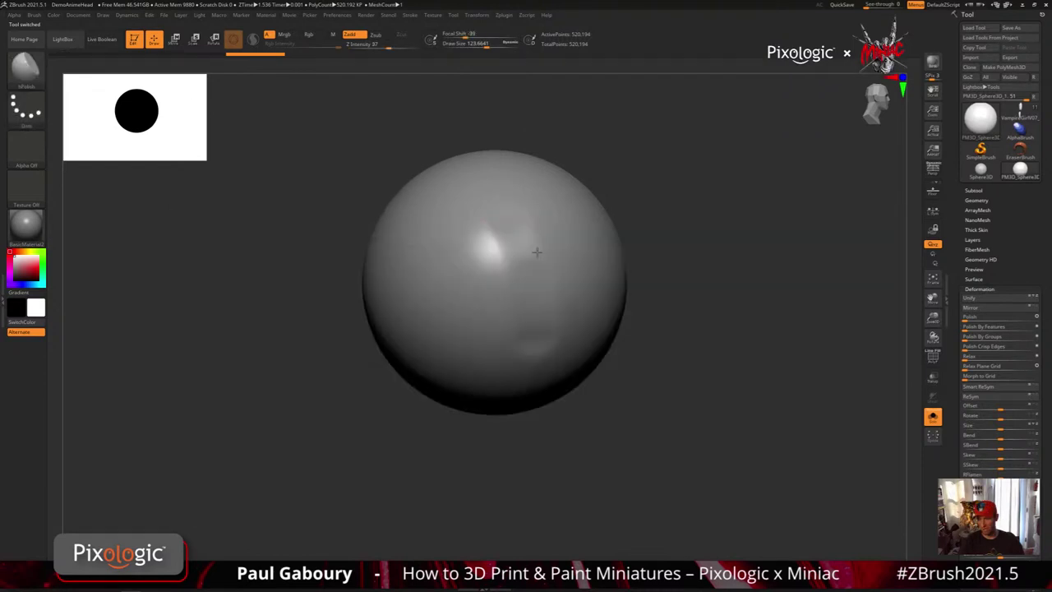
pyautogui.moveTo(536, 252); pyautogui.dragTo(528, 267)
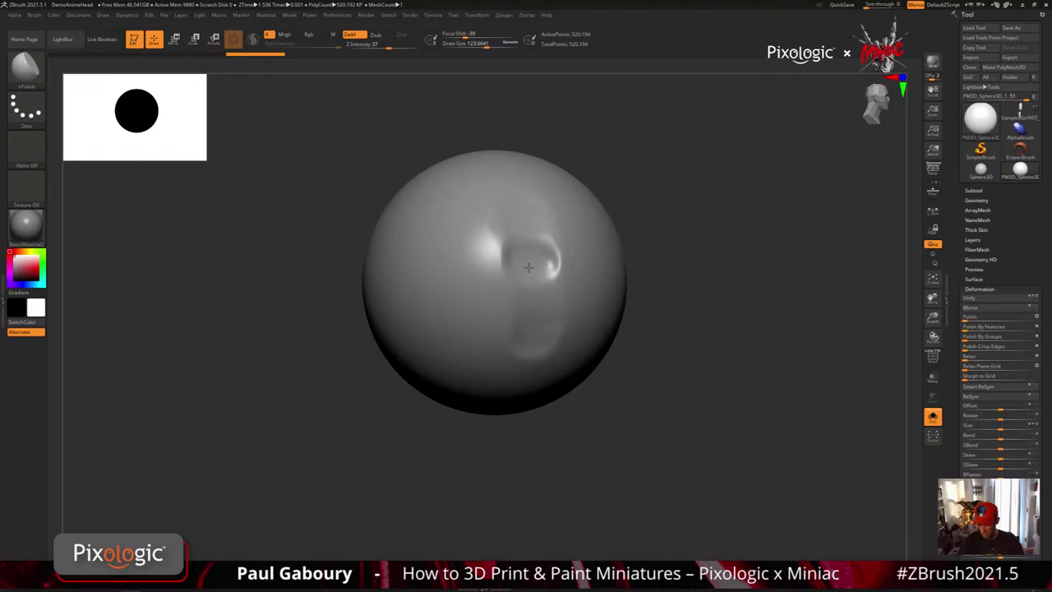
pyautogui.hotkey('ctrl', 'z')
pyautogui.hotkey('ctrl', 'z')
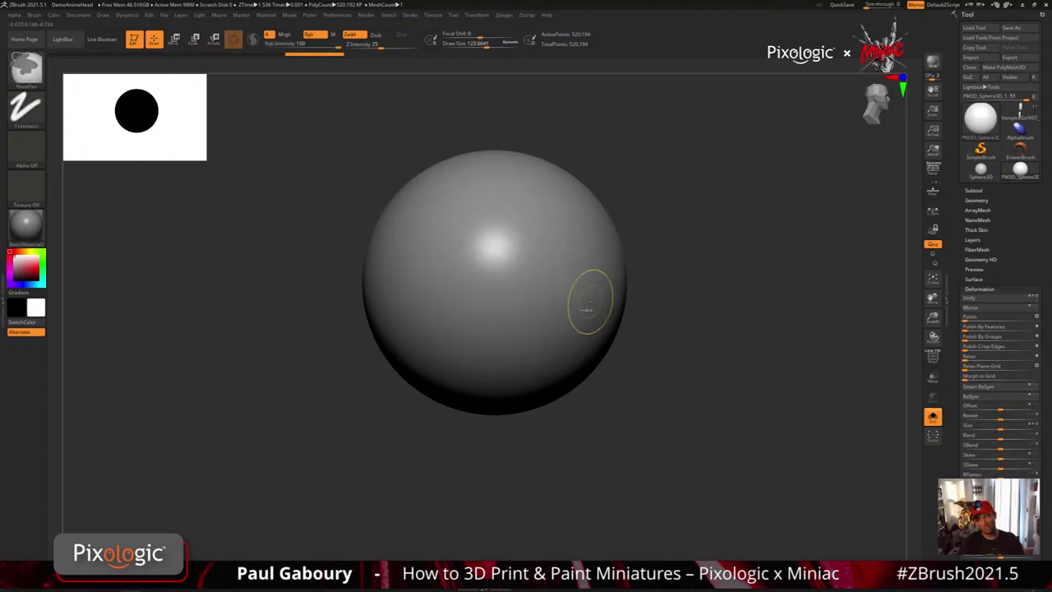
pyautogui.moveTo(470, 195)
pyautogui.mouseDown()
pyautogui.moveTo(481, 323)
pyautogui.moveTo(482, 233)
pyautogui.moveTo(484, 244)
pyautogui.mouseUp()
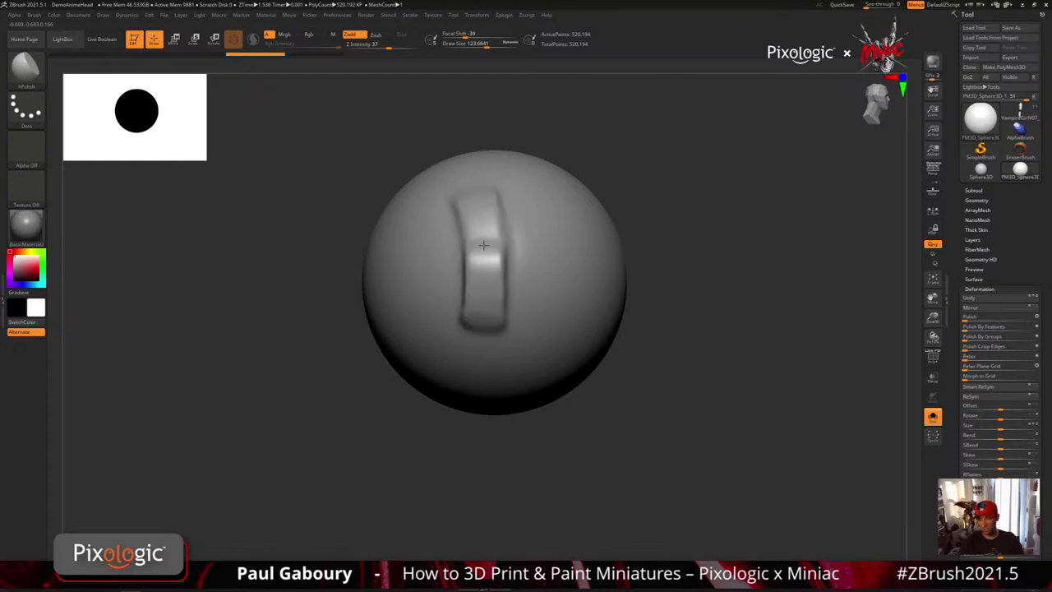
pyautogui.moveTo(634, 325); pyautogui.dragTo(669, 339)
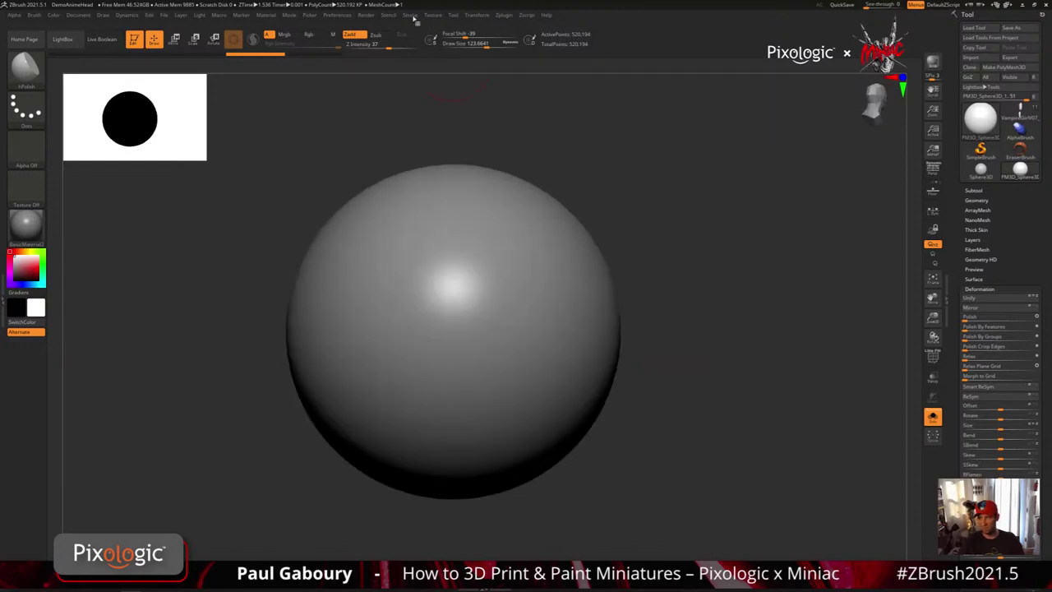
# Open the stroke settings and flatten long vertical bands around the sphere with hPolish at Z Intensity 37.
pyautogui.click(409, 15)
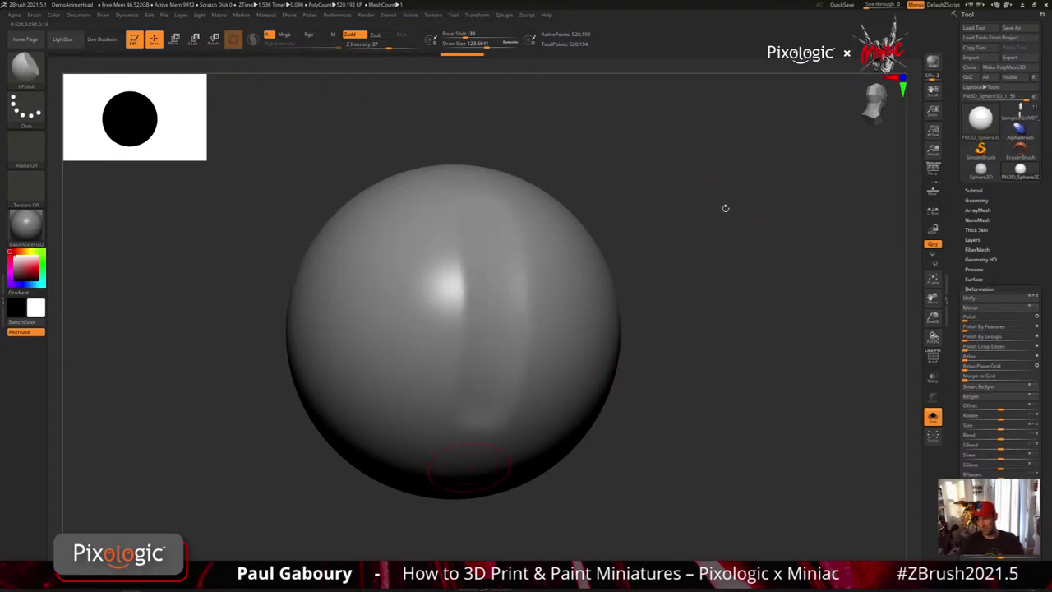
pyautogui.moveTo(723, 239); pyautogui.dragTo(724, 199)
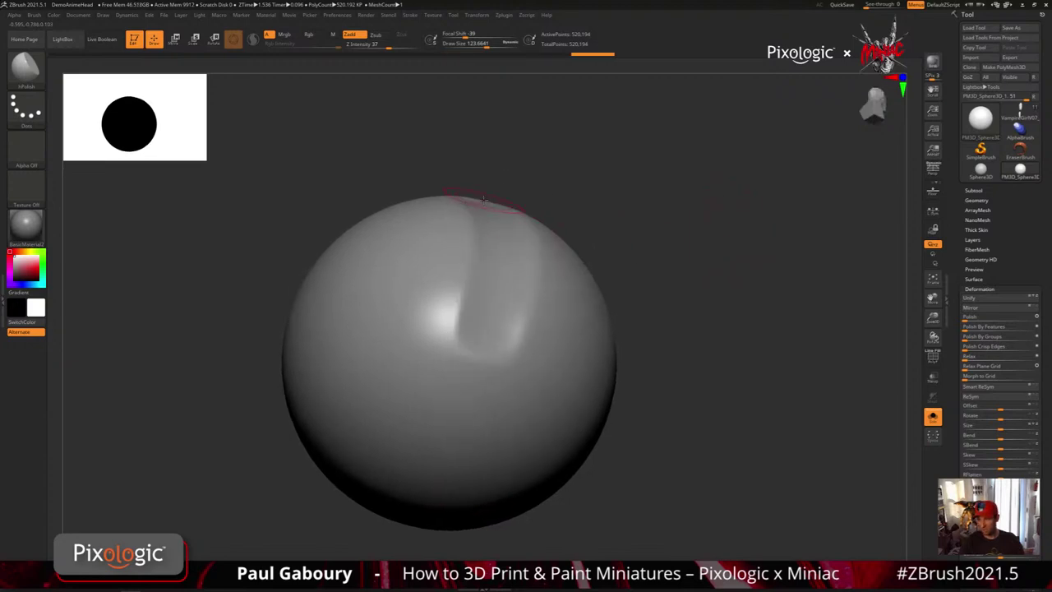
pyautogui.moveTo(465, 345); pyautogui.dragTo(437, 268, button='right')
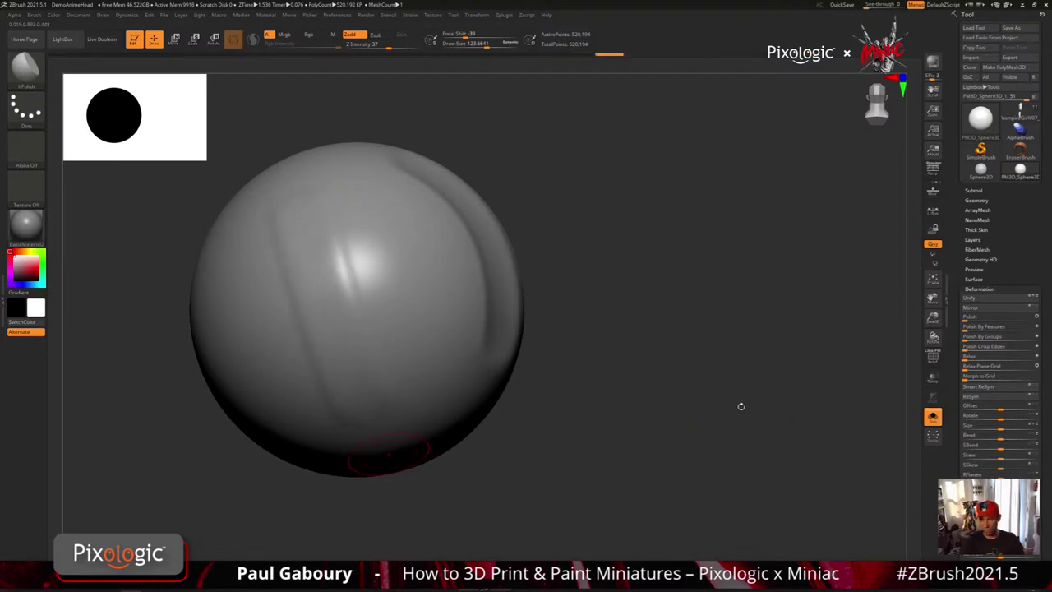
pyautogui.moveTo(624, 402); pyautogui.dragTo(596, 391)
# Set hPolish's Z Intensity to 67 and flatten a slanted band on an untouched part of the sphere.
pyautogui.click(389, 46)
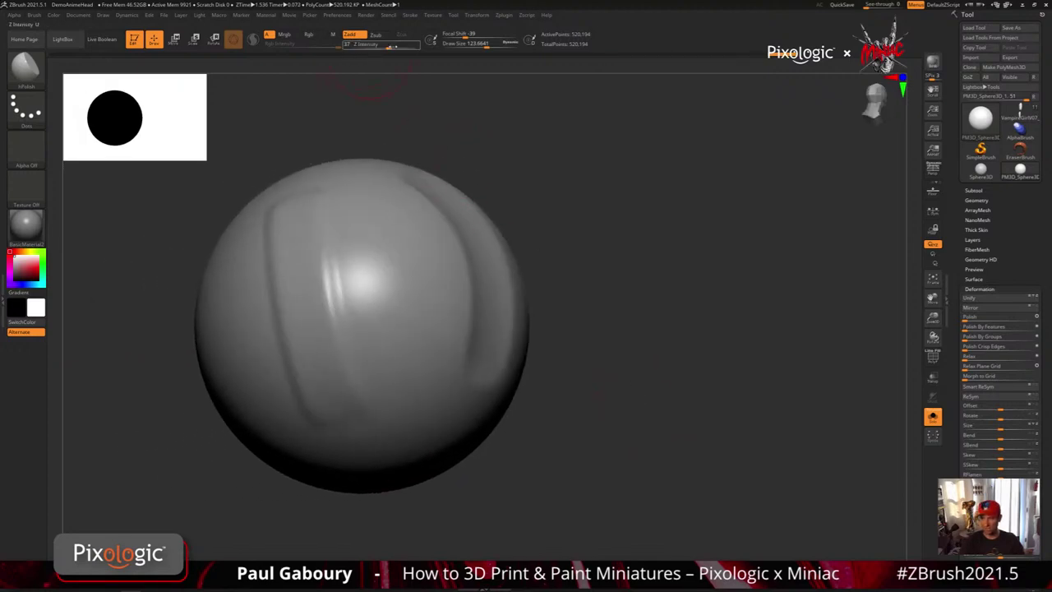
pyautogui.moveTo(395, 47); pyautogui.dragTo(404, 47)
pyautogui.moveTo(176, 256); pyautogui.dragTo(386, 237)
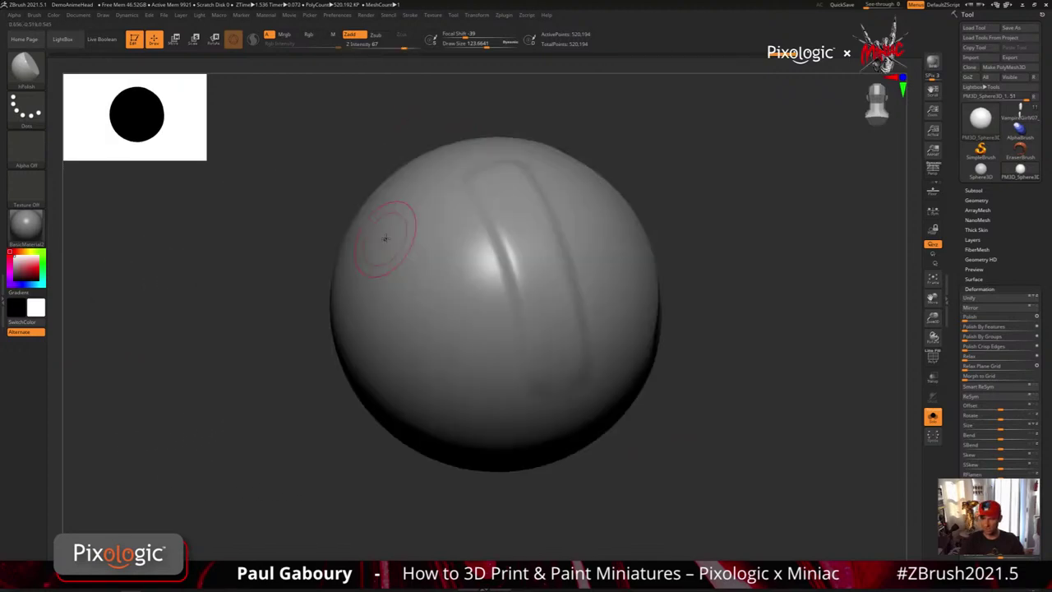
pyautogui.moveTo(222, 271); pyautogui.dragTo(326, 276)
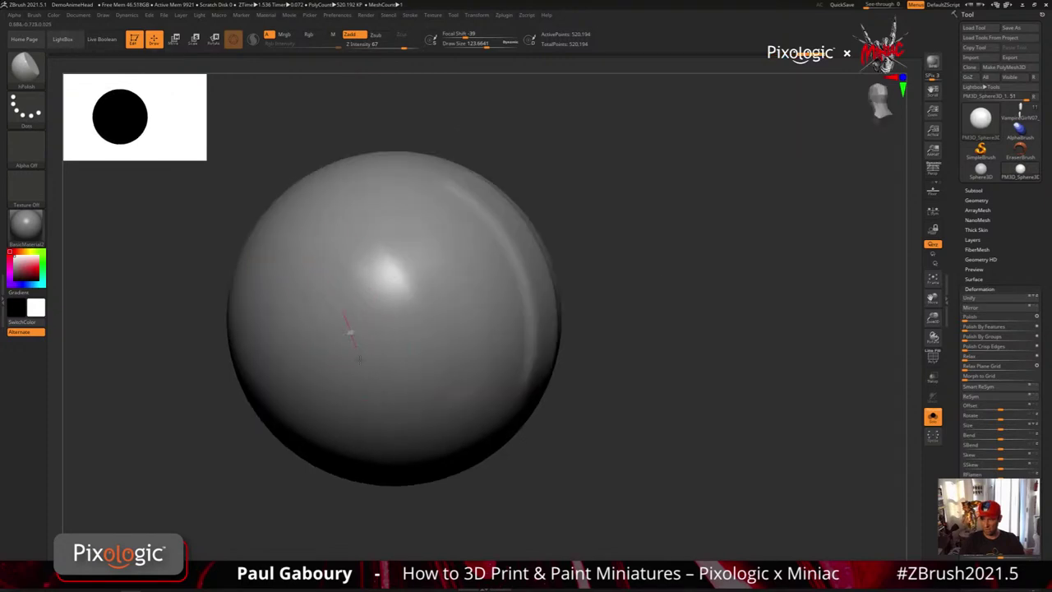
pyautogui.hotkey('ctrl', 'shift', 'z')
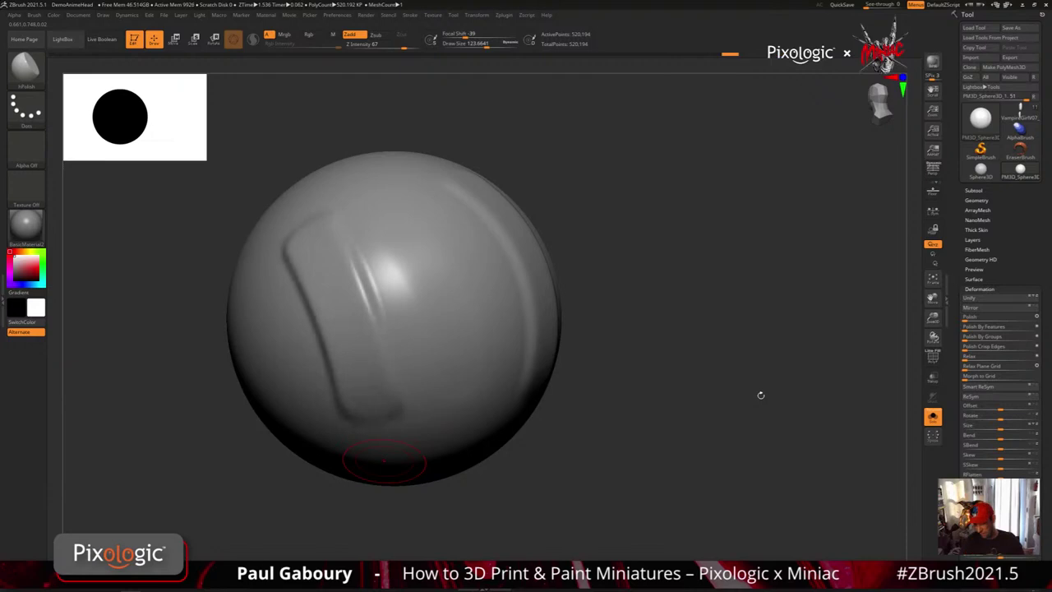
pyautogui.moveTo(739, 392)
pyautogui.mouseDown()
pyautogui.moveTo(677, 367)
pyautogui.moveTo(731, 354)
pyautogui.mouseUp()
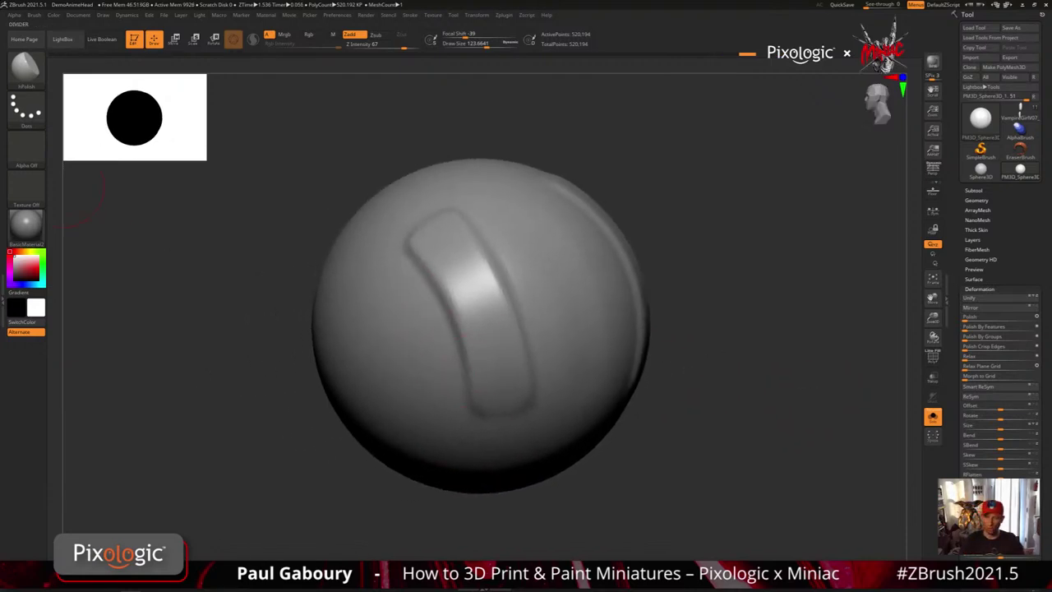
# Examine hPolish's Samples settings and inspect the flattened band with the polygon wireframe shown, hiding it again when done.
pyautogui.click(33, 17)
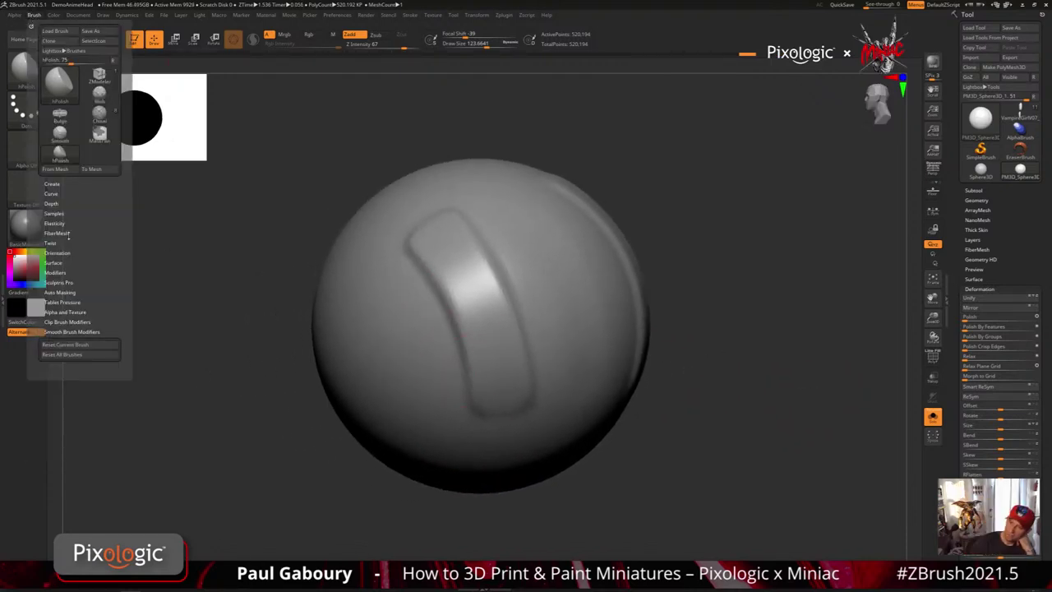
pyautogui.click(59, 213)
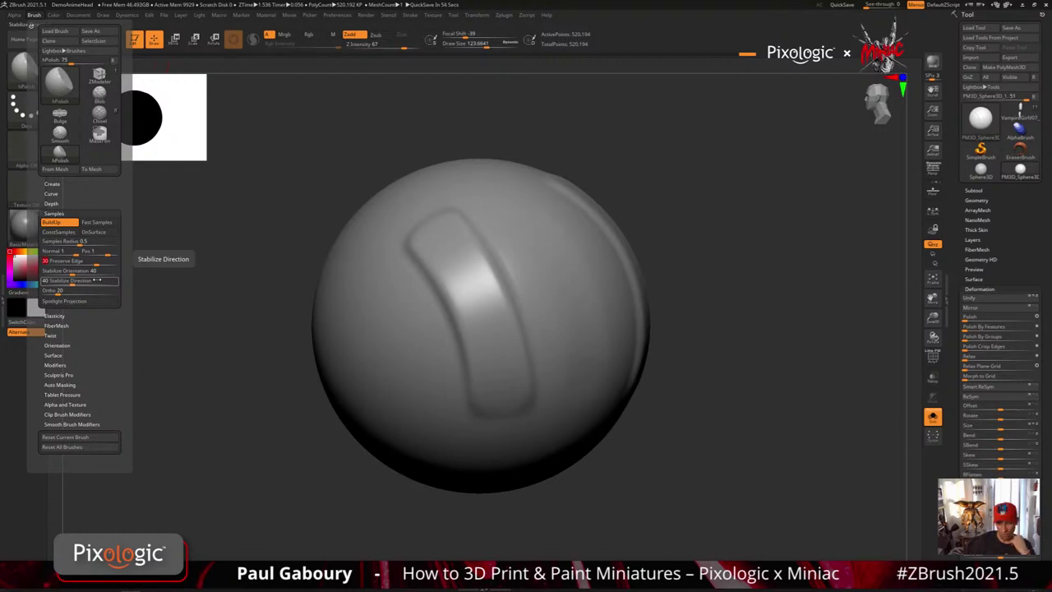
pyautogui.hotkey('shift', 'f')
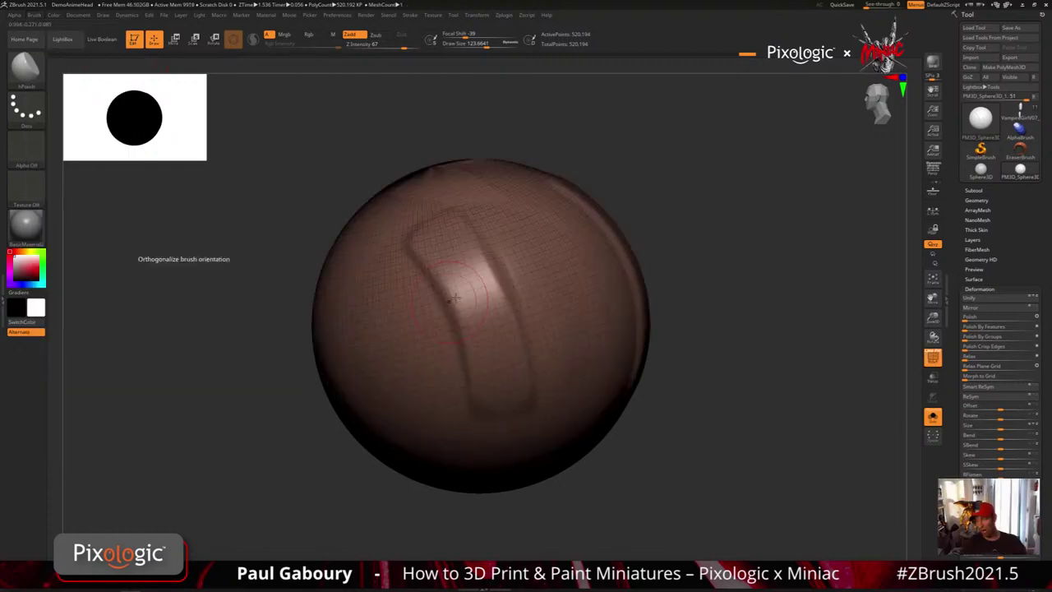
pyautogui.moveTo(451, 300); pyautogui.dragTo(457, 257)
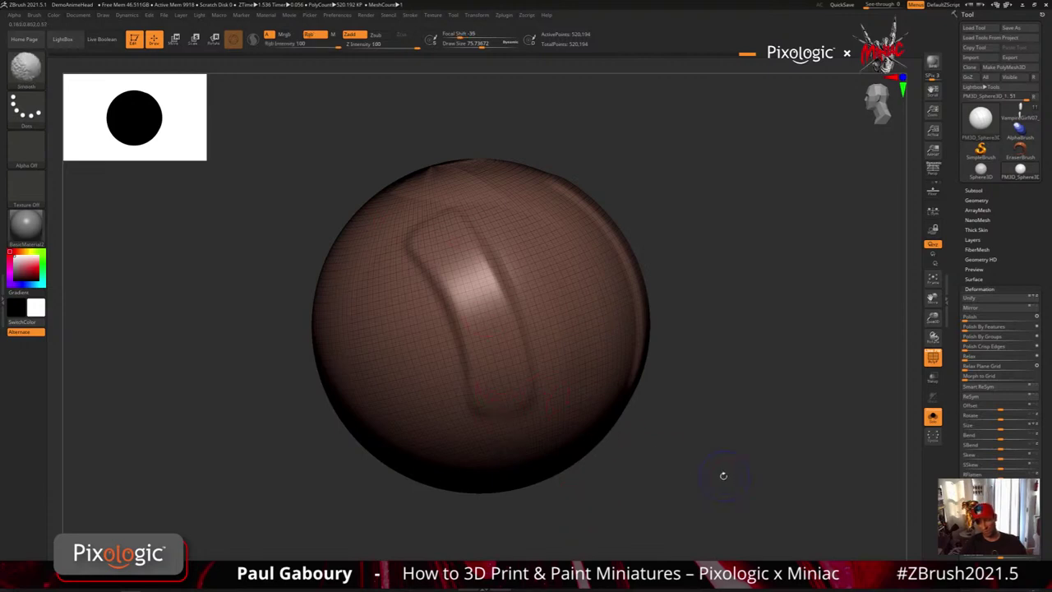
pyautogui.hotkey('shift', 'f')
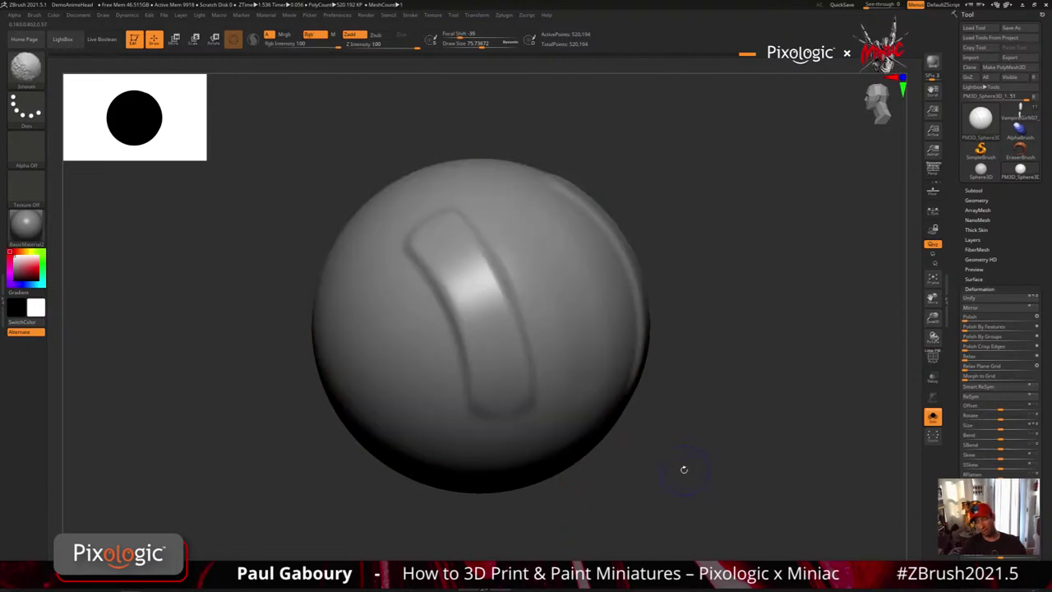
# Select the ClayBuildup brush with a clear area of the sphere beside the flattened band in view.
pyautogui.press('ctrl')
pyautogui.moveTo(584, 445)
pyautogui.keyDown('ctrl'); pyautogui.mouseDown(button='right')
pyautogui.moveTo(544, 424)
pyautogui.moveTo(714, 428)
pyautogui.moveTo(690, 414)
pyautogui.mouseUp(button='right'); pyautogui.keyUp('ctrl')
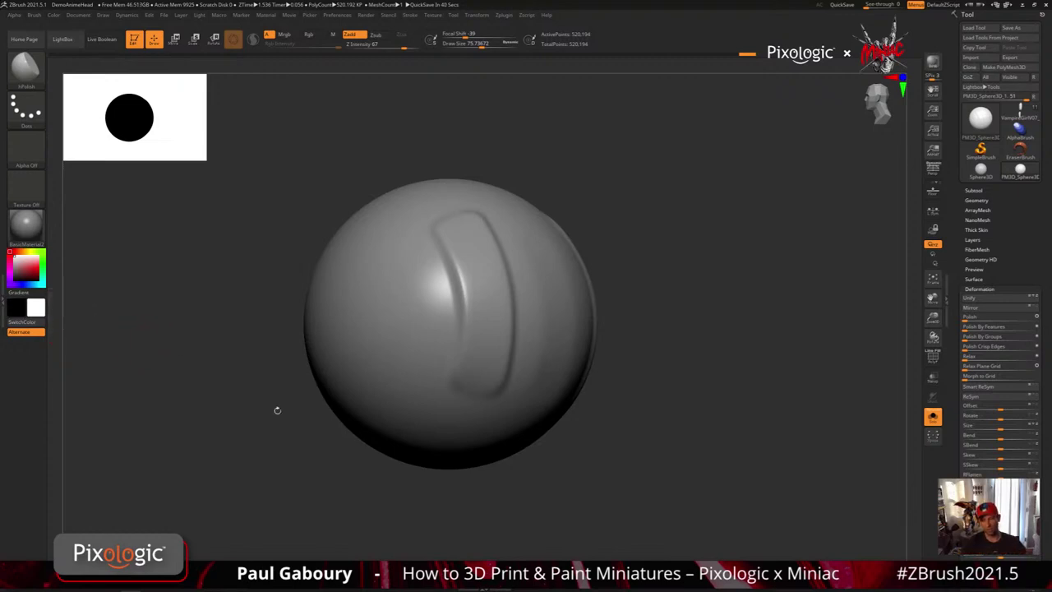
pyautogui.press('b')
pyautogui.press('c')
pyautogui.press('b')
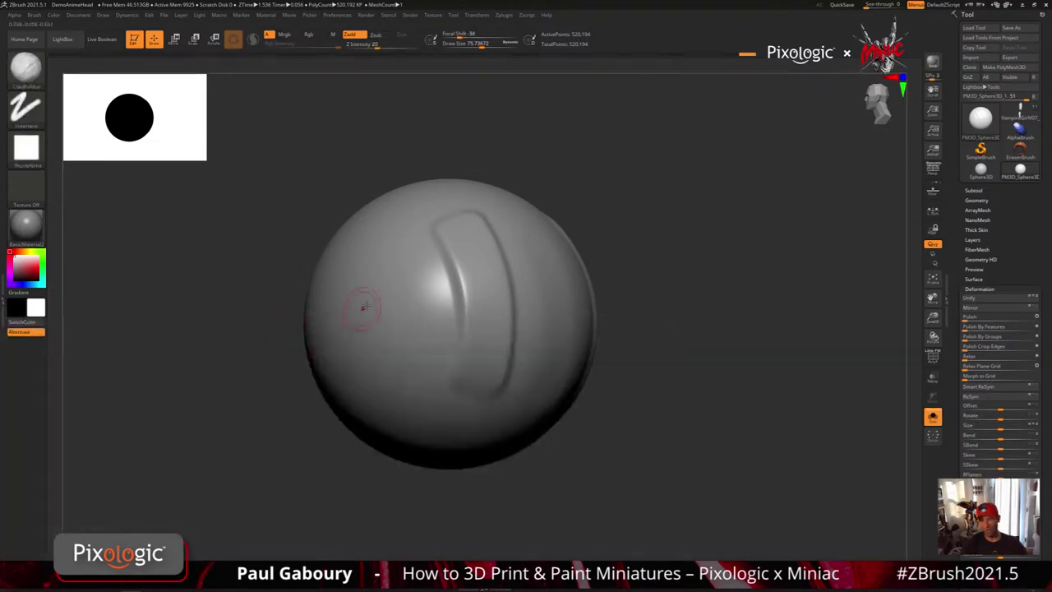
# Try a curved ClayBuildup stroke beside the flattened band, replay it twice on itself, and undo it.
pyautogui.moveTo(386, 250)
pyautogui.mouseDown()
pyautogui.moveTo(399, 267)
pyautogui.moveTo(415, 401)
pyautogui.mouseUp()
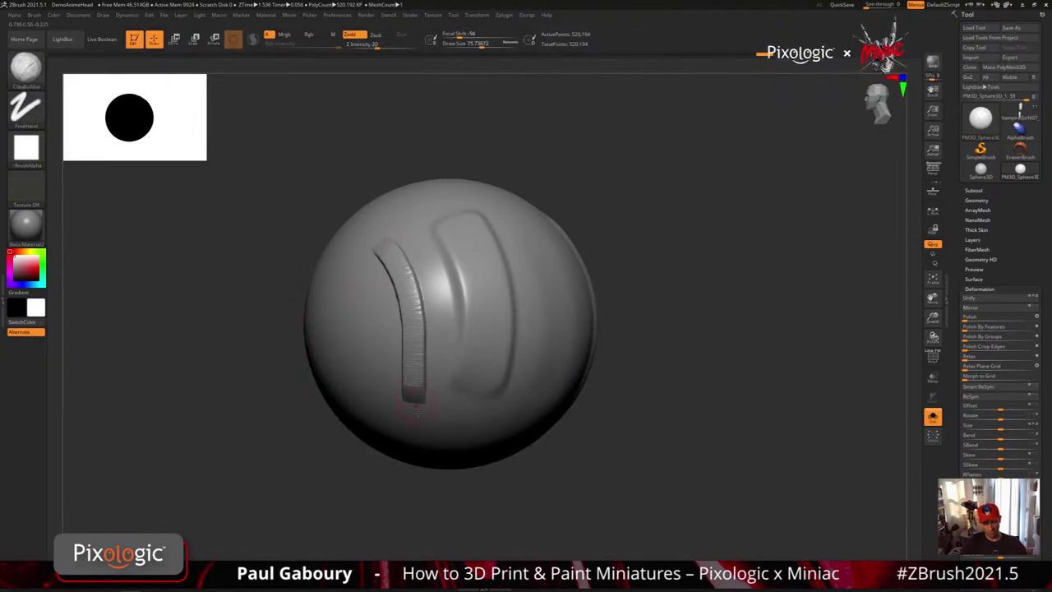
pyautogui.press('1')
pyautogui.press('1')
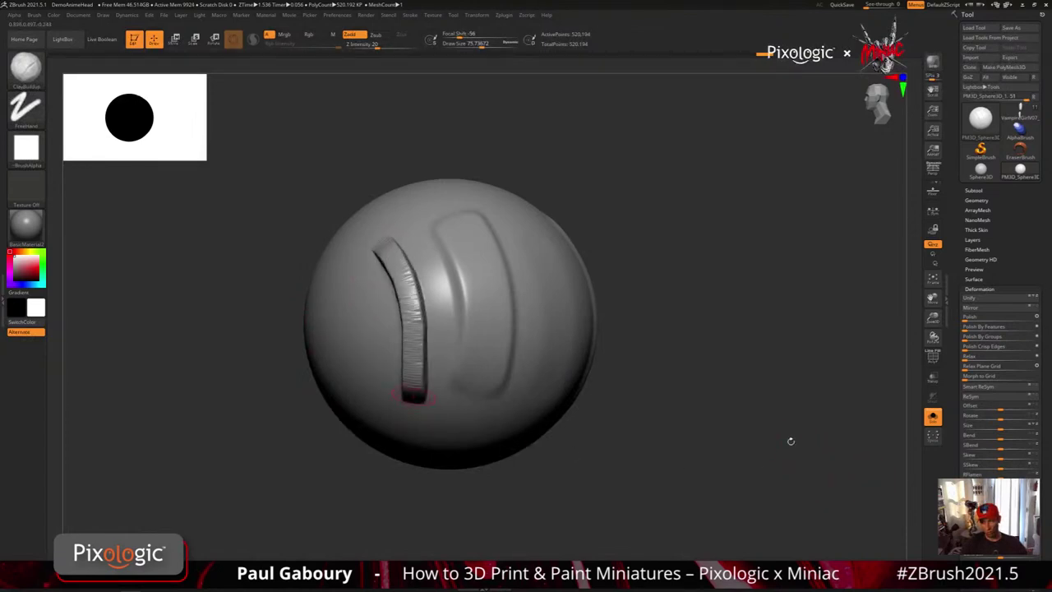
pyautogui.hotkey('ctrl', 'z')
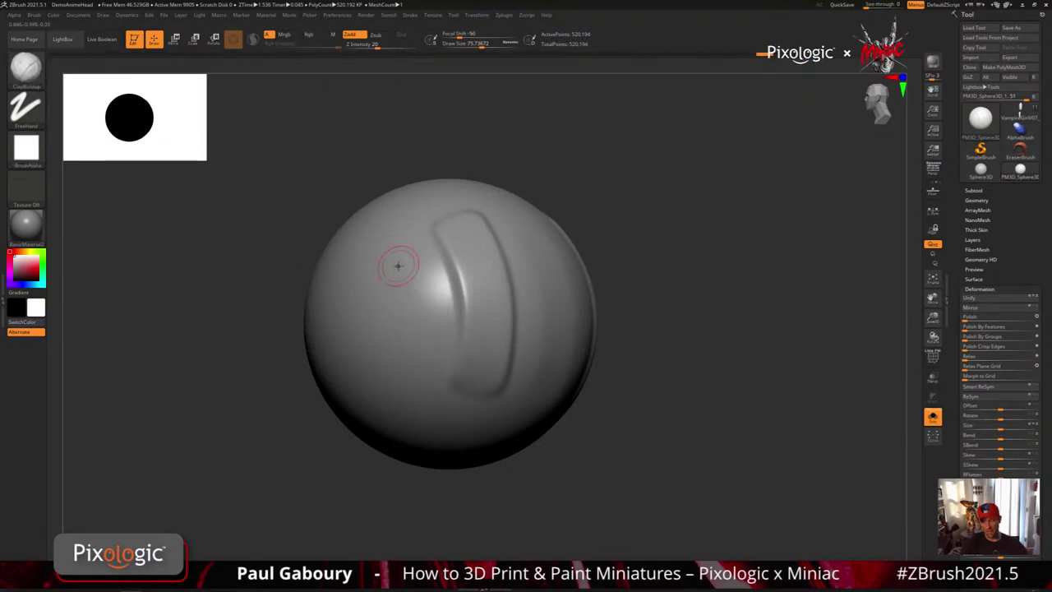
# Raise a long curved ClayBuildup strip beside the flattened band and carve a groove along its length with DamStandard.
pyautogui.moveTo(366, 245); pyautogui.dragTo(440, 416)
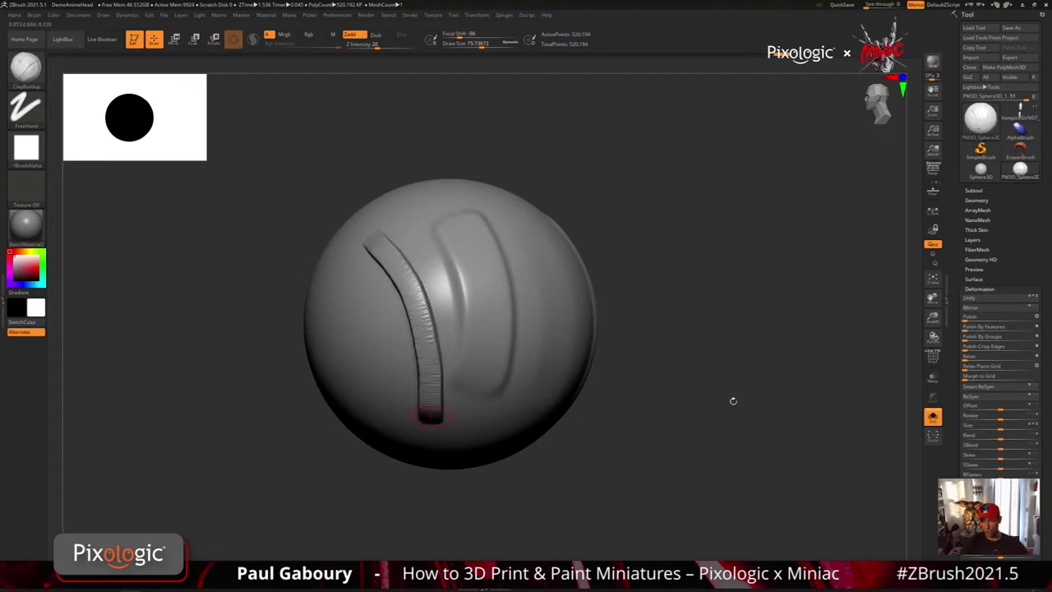
pyautogui.press('b')
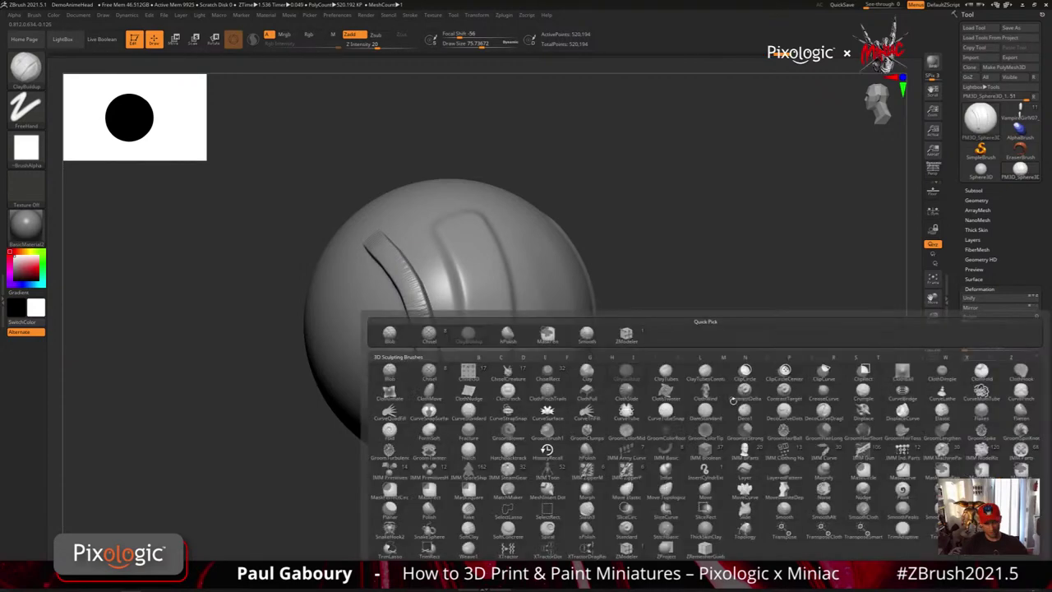
pyautogui.press('d')
pyautogui.press('s')
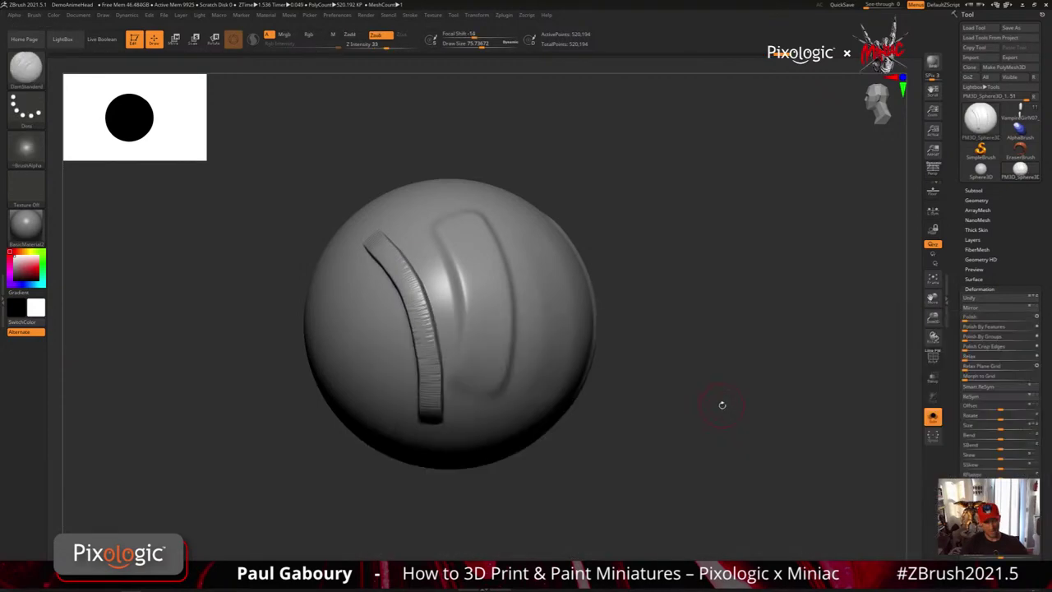
pyautogui.moveTo(368, 240); pyautogui.dragTo(429, 412)
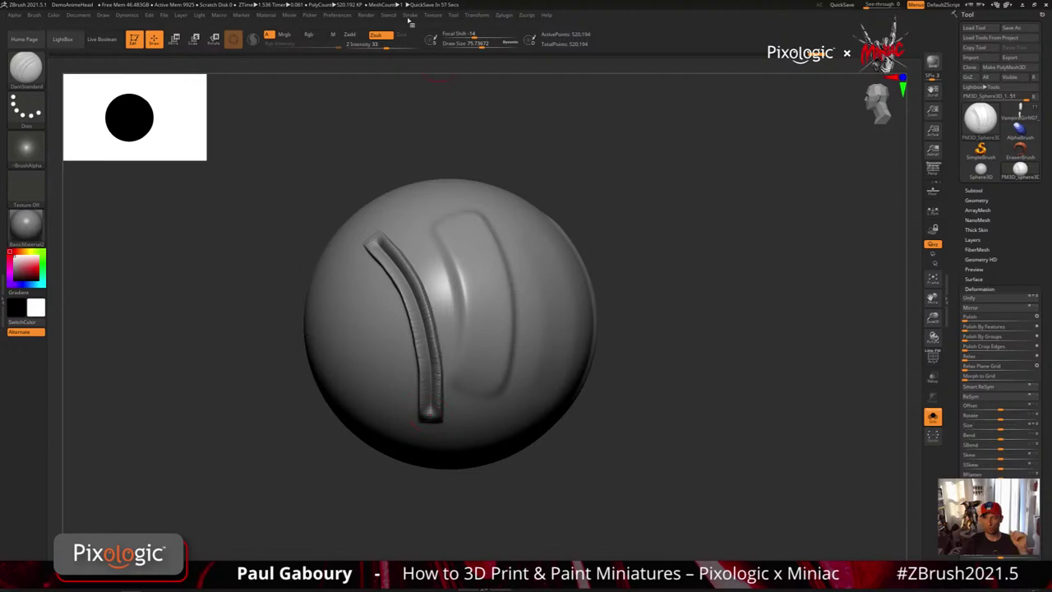
# Open the stroke modifiers containing the Replay Last command.
pyautogui.click(409, 15)
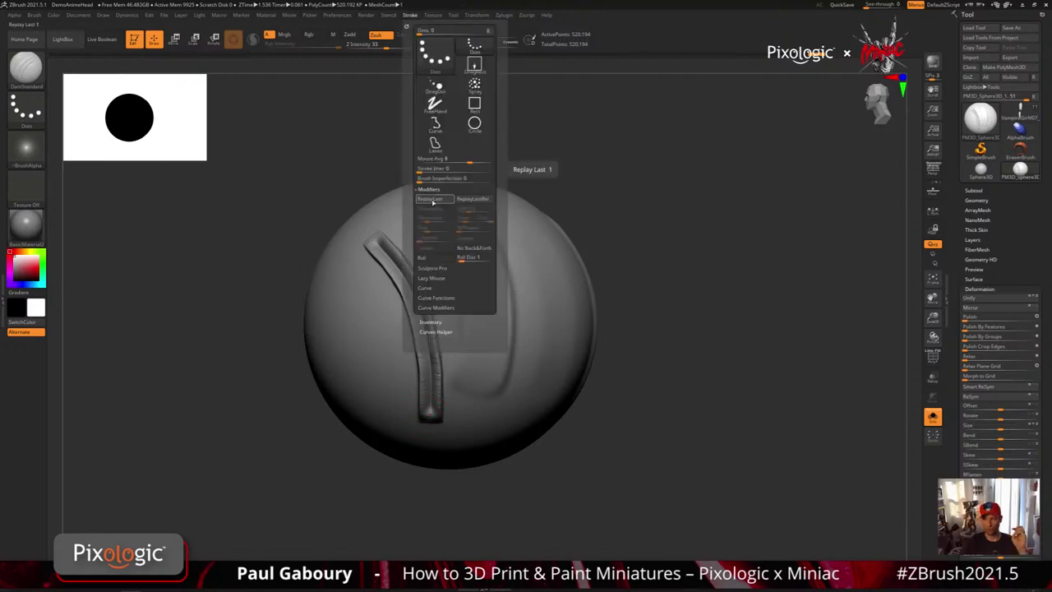